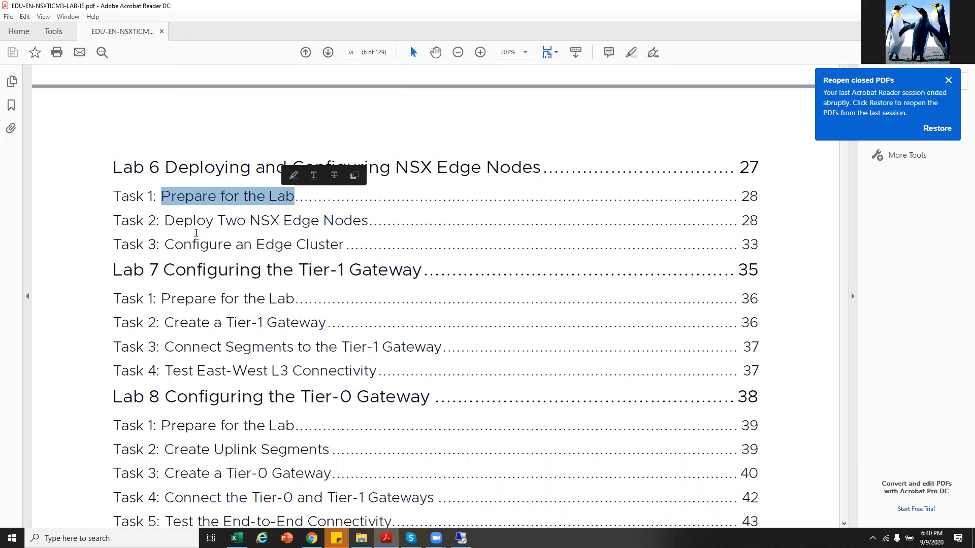
Read through the lab guide's Lab 6 tasks and its instructions for deploying the NSX Edge nodes, including the second node's details.
left_click_drag(164, 220, 319, 220)
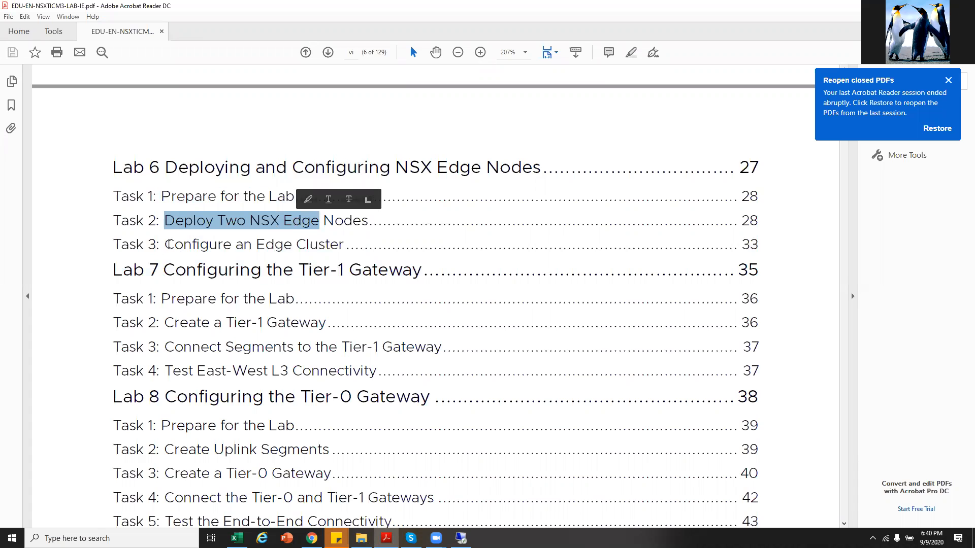
left_click_drag(116, 246, 344, 246)
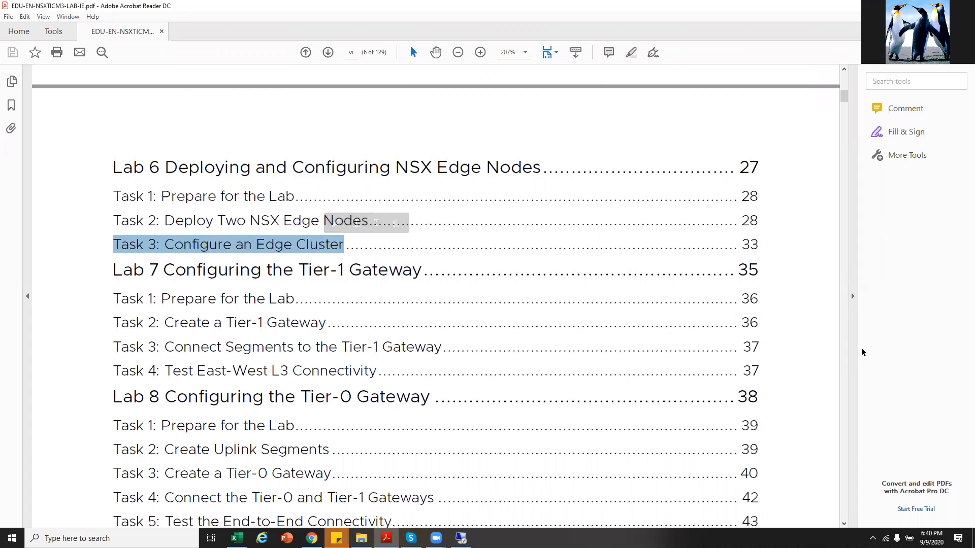
left_click(949, 80)
left_click_drag(844, 96, 837, 213)
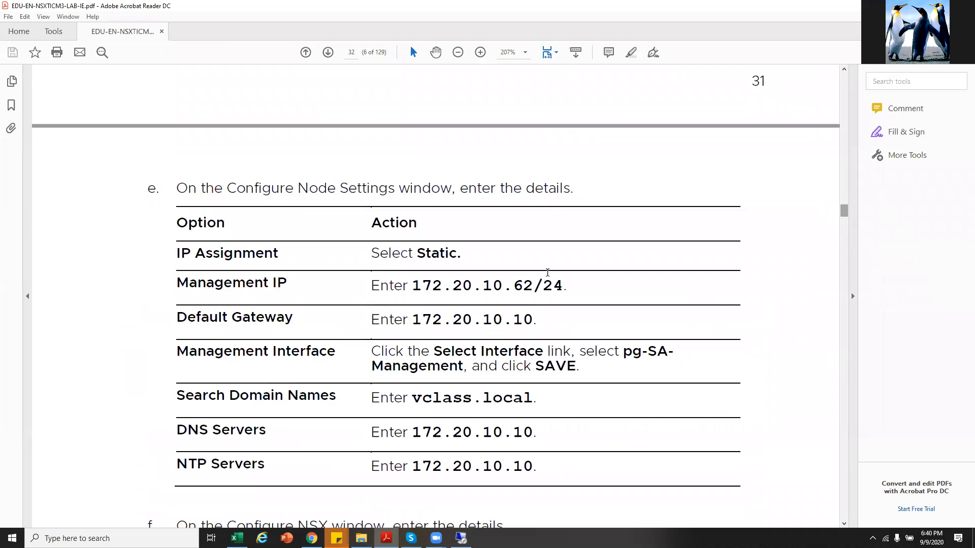
scroll(518, 291, "up", 3)
scroll(518, 288, "up", 6)
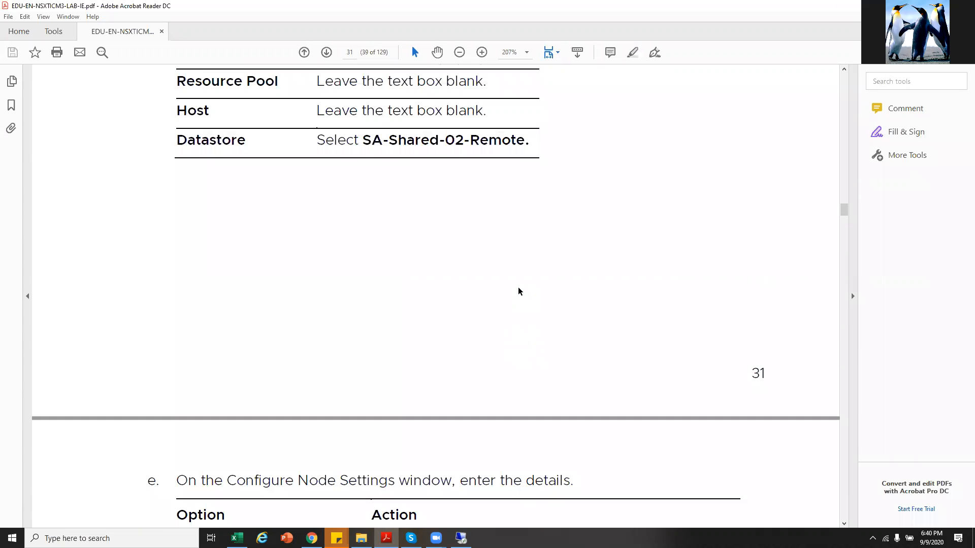
scroll(518, 288, "up", 9)
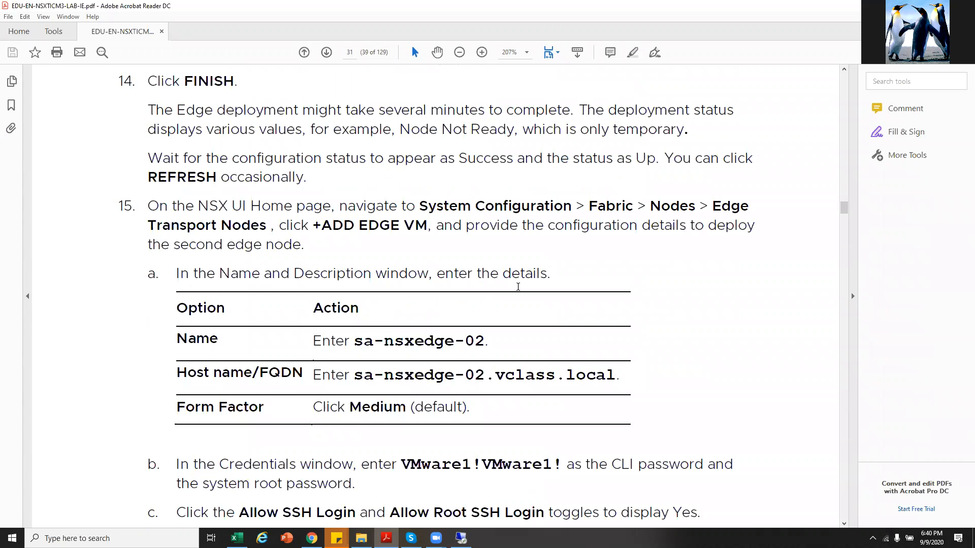
scroll(518, 287, "up", 7)
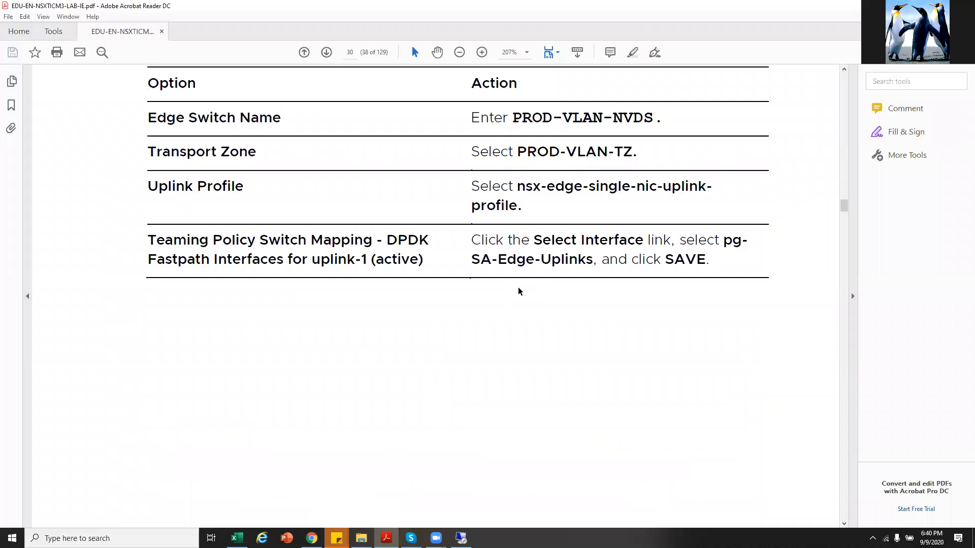
scroll(518, 287, "up", 17)
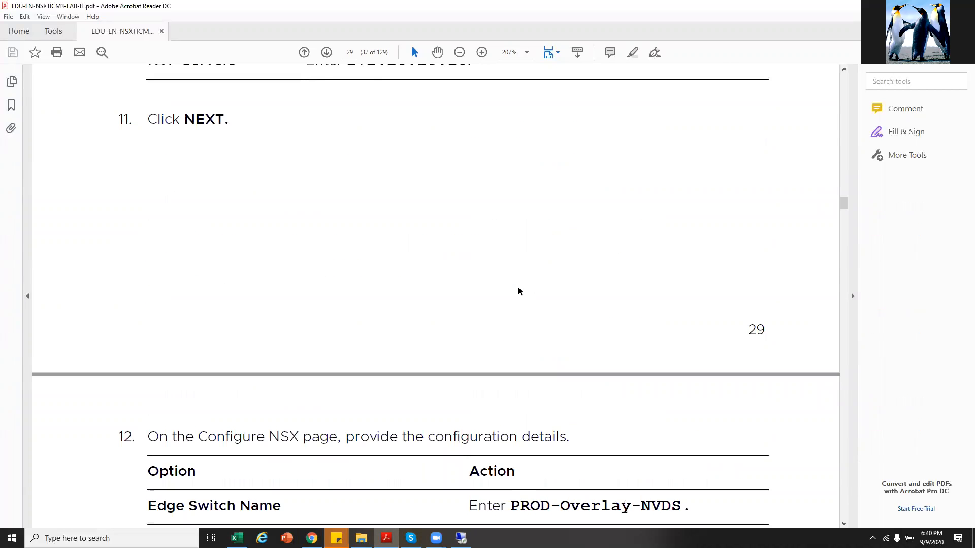
scroll(518, 287, "down", 15)
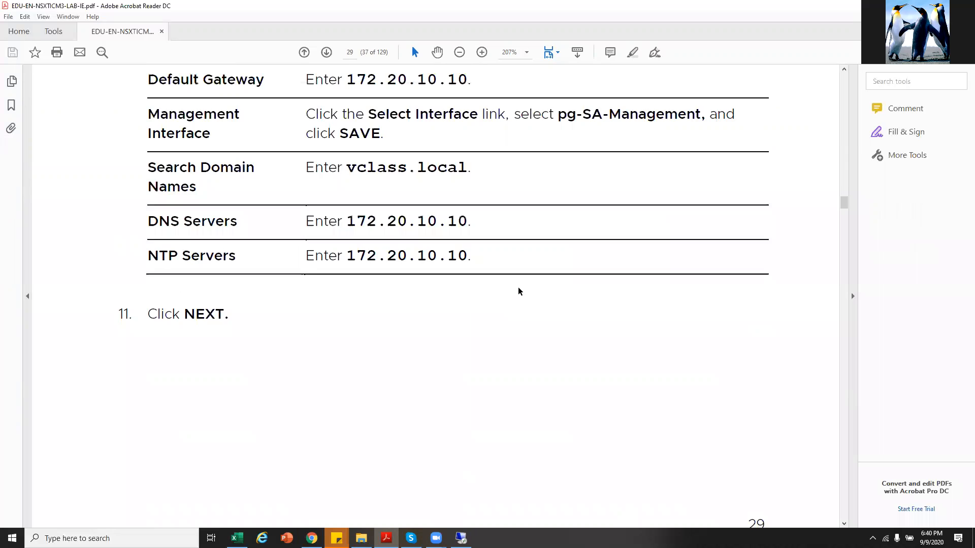
scroll(518, 288, "down", 15)
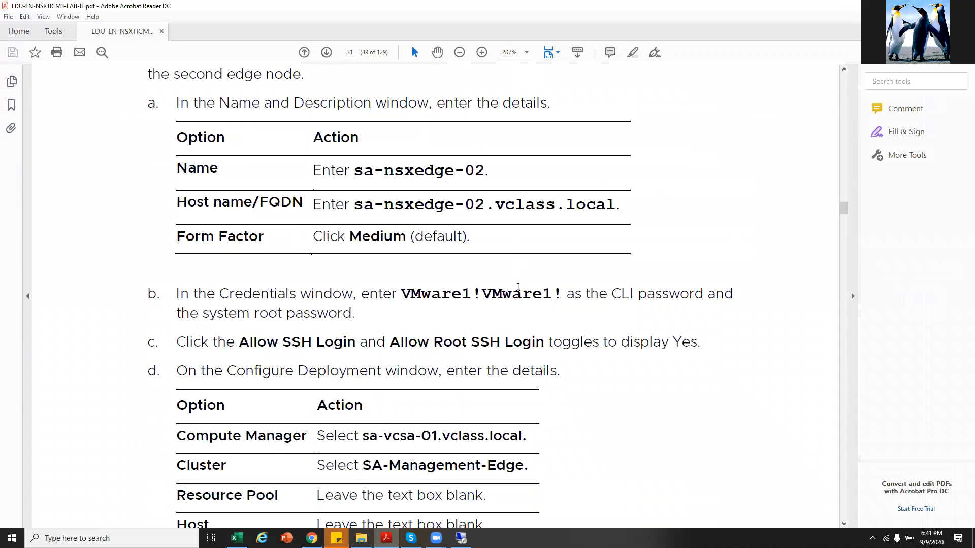
scroll(518, 287, "up", 2)
Switch to the remote desktop and widen the Configuration State column in the Edge Transport Nodes list.
left_click(461, 538)
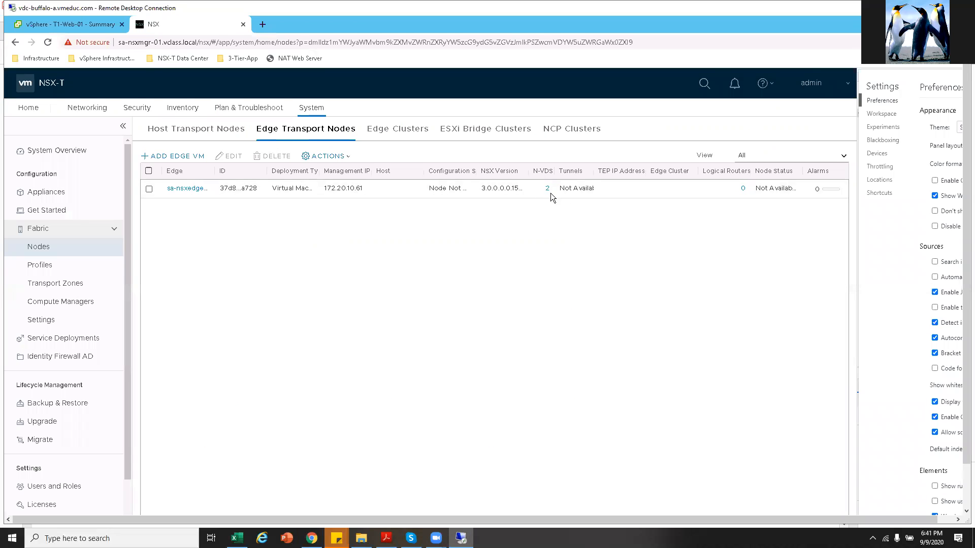
right_click(602, 190)
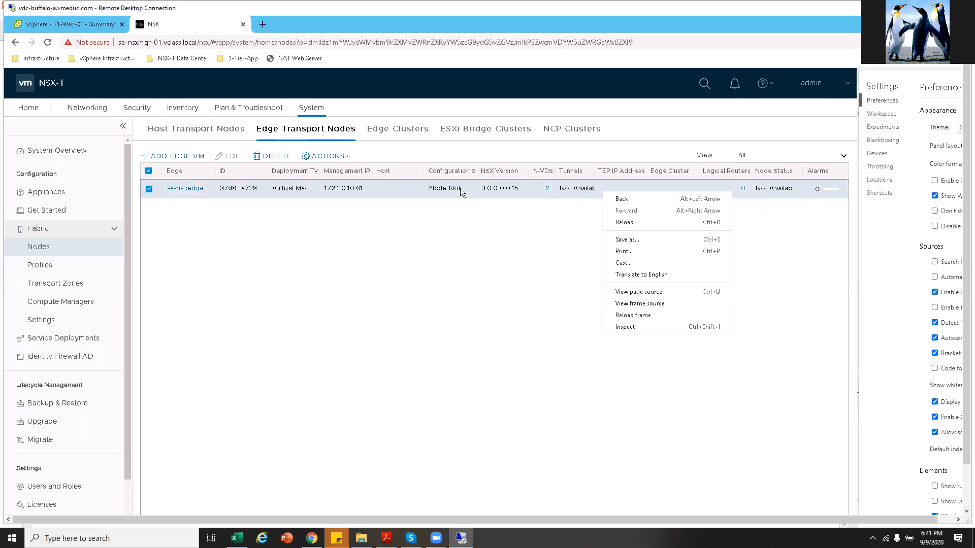
right_click(456, 189)
left_click(476, 169)
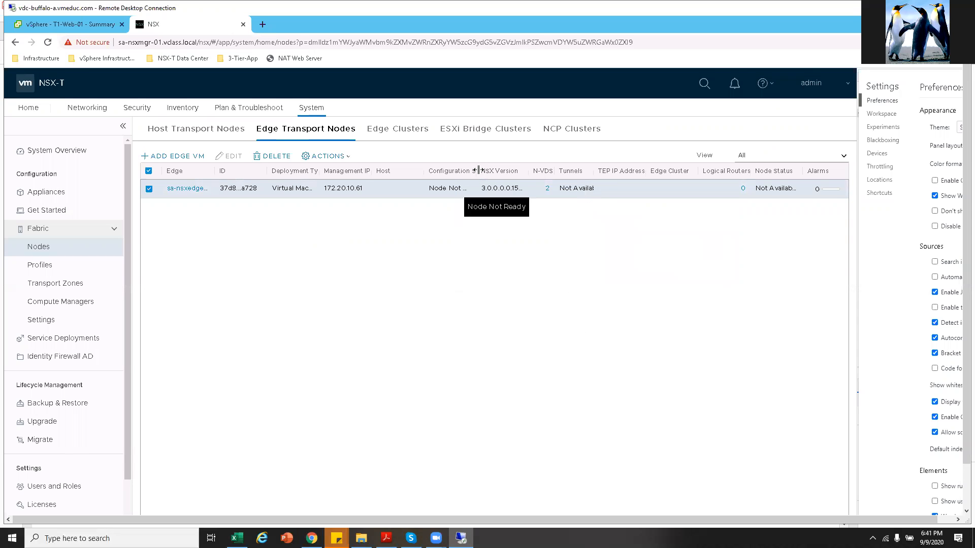
right_click(479, 171)
left_click(477, 167)
right_click(478, 168)
left_click(478, 167)
right_click(477, 168)
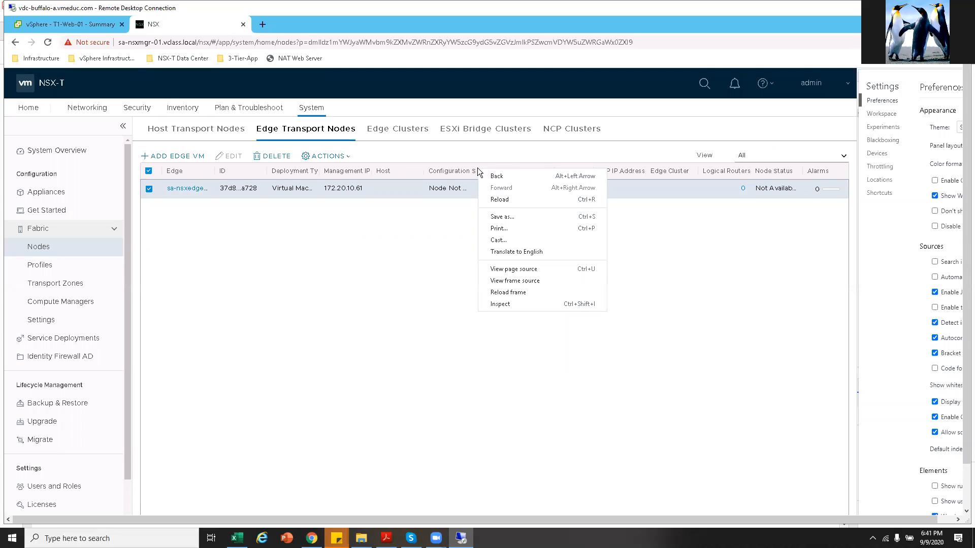
left_click(478, 168)
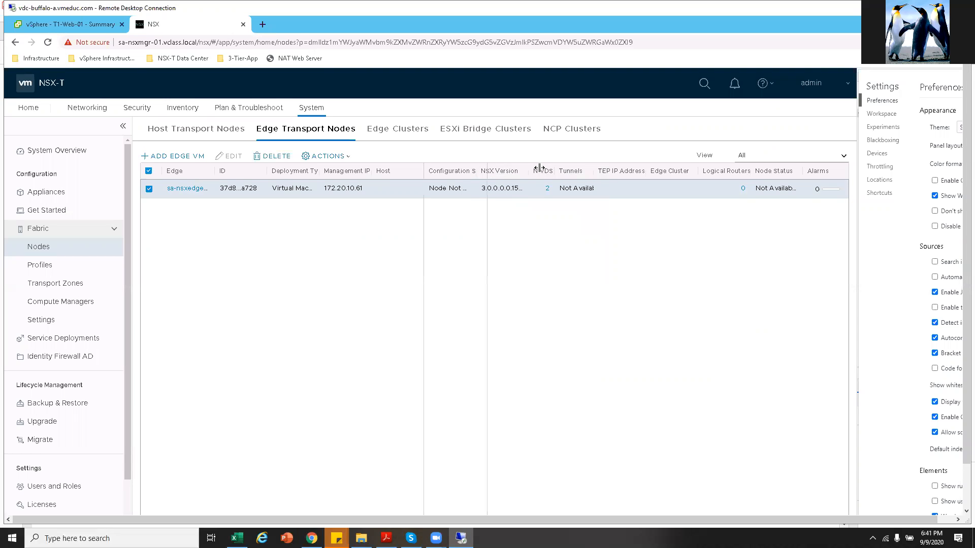
left_click_drag(538, 187, 539, 188)
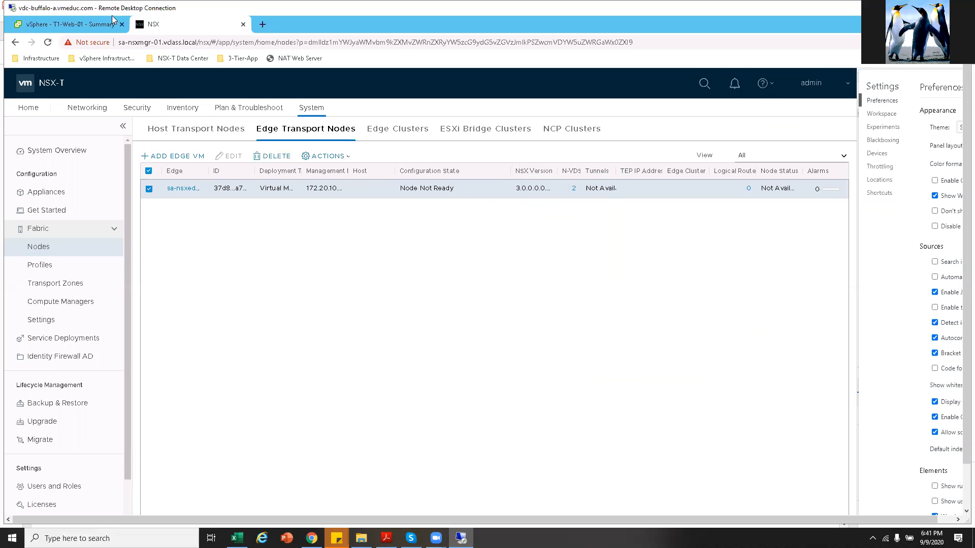
Inspect the summary of the sa-nsxedge-01 virtual machine under SA-Management-Edge in the vSphere Client.
left_click(79, 23)
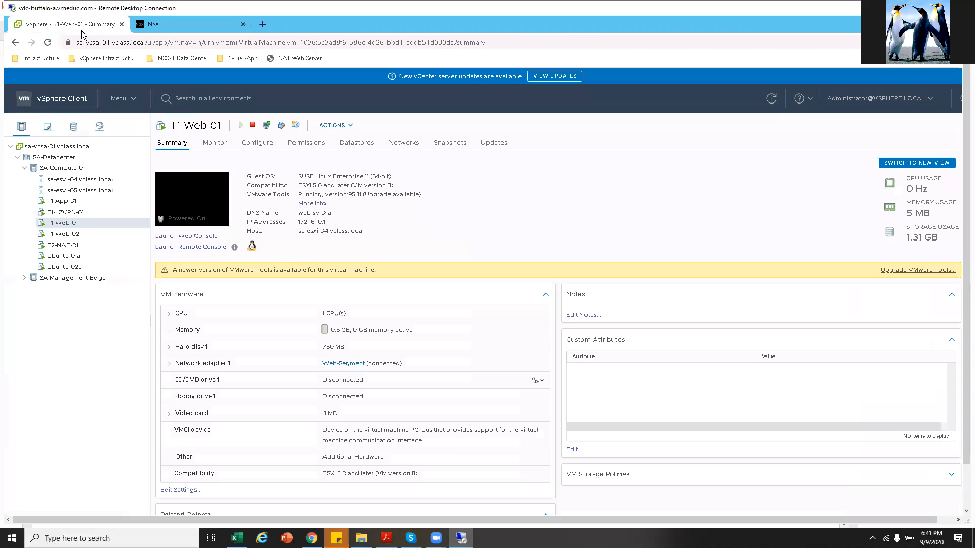
left_click(24, 278)
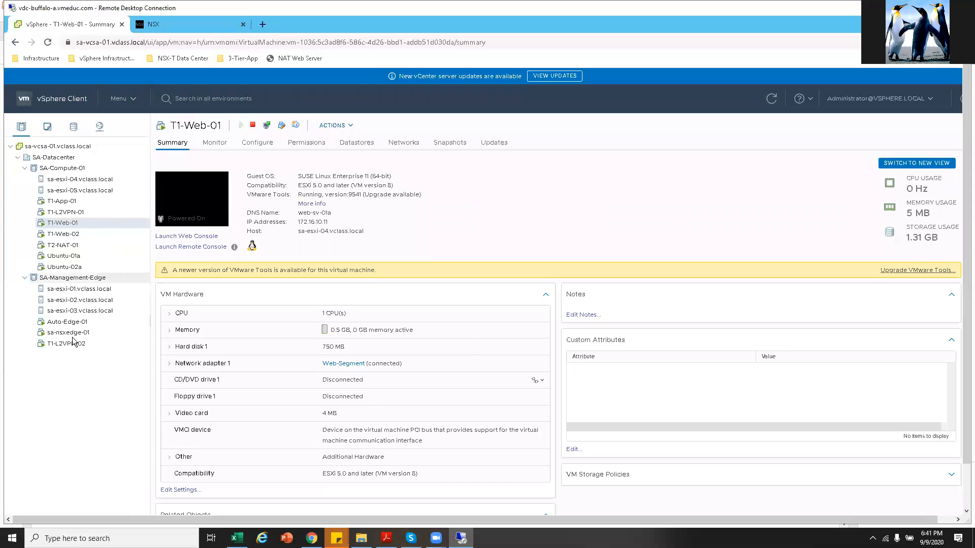
left_click(71, 334)
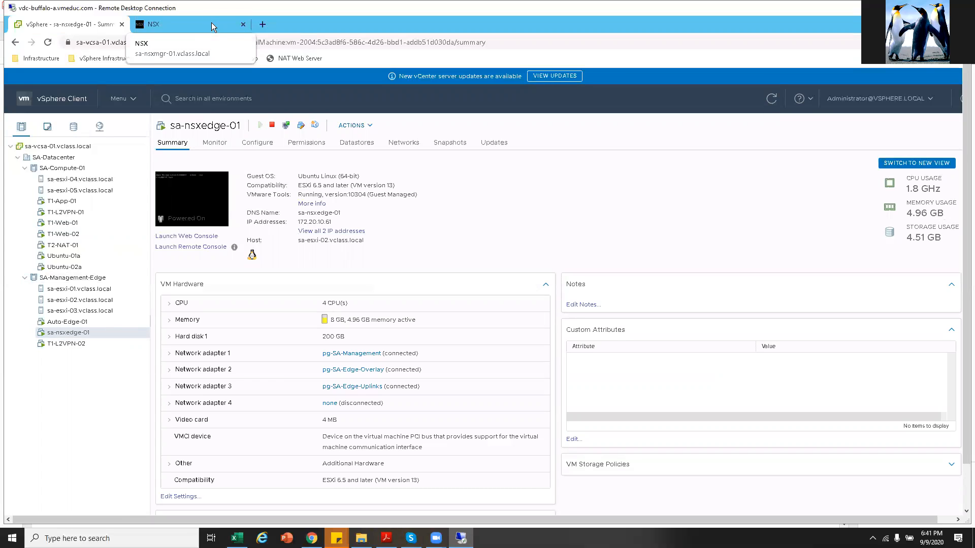
Return to NSX, start adding an Edge VM, and copy sa-nsxedge-02 from the lab guide as its name.
left_click(191, 24)
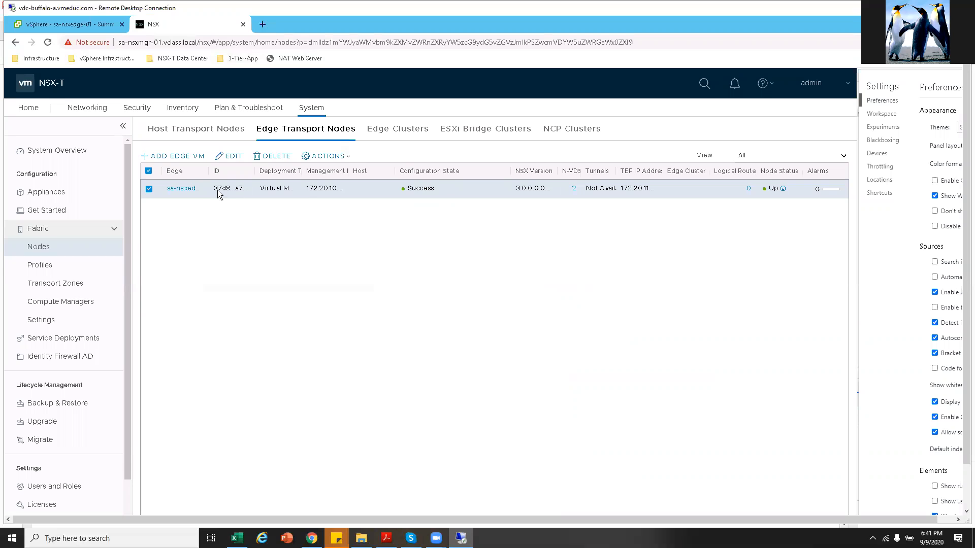
left_click(184, 156)
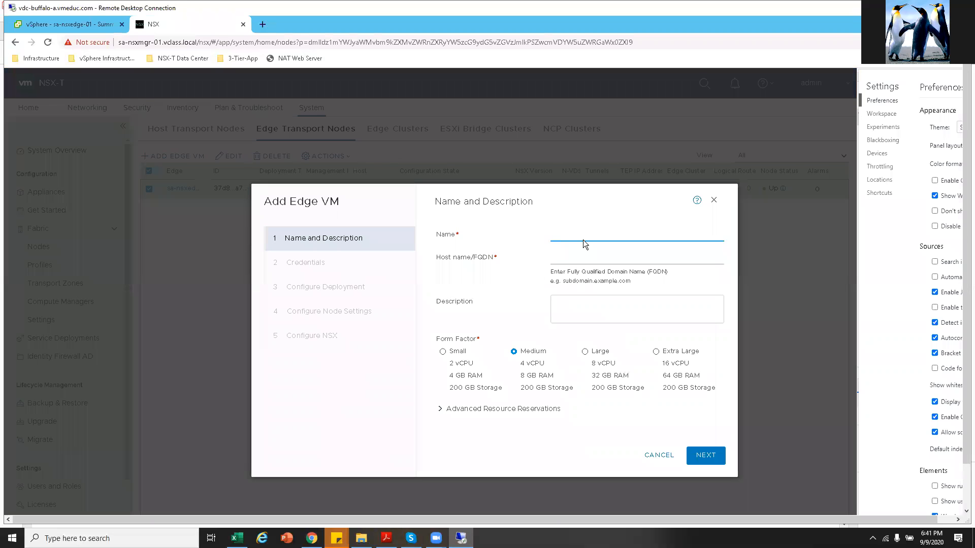
left_click(386, 537)
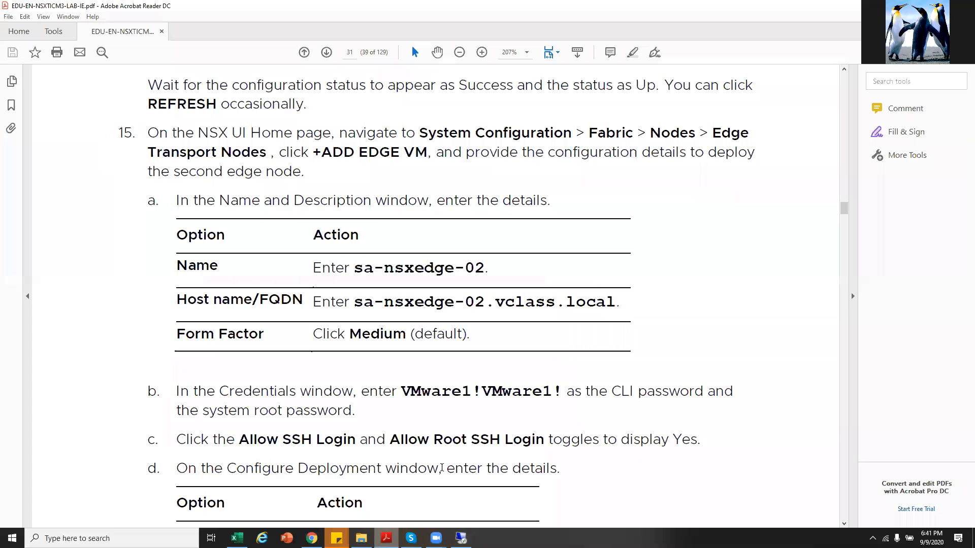
right_click(357, 272)
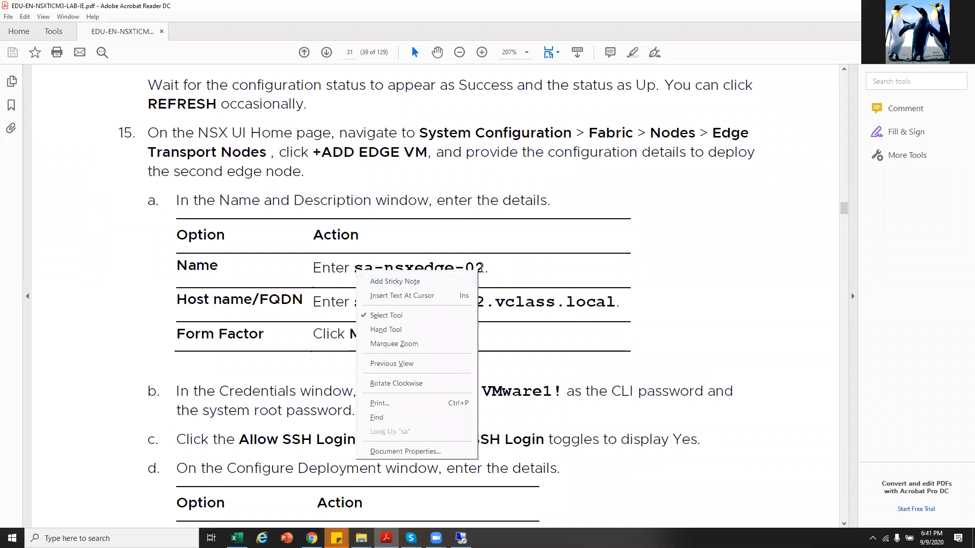
double_click(481, 267)
left_click_drag(355, 268, 483, 268)
right_click(457, 268)
left_click(502, 282)
key("alt+Tab")
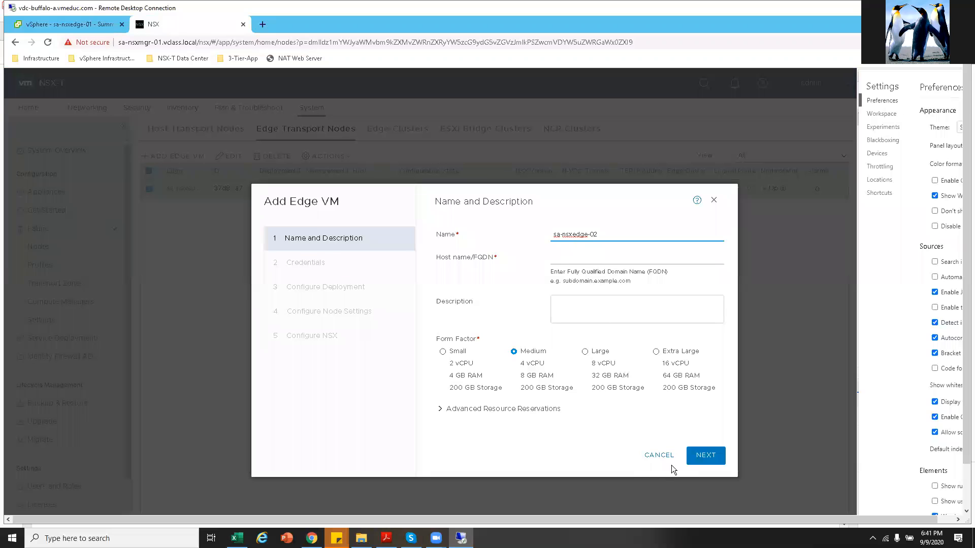
Copy sa-nsxedge-02.vclass.local from the lab guide into the Edge VM's Host name/FQDN and proceed to the Credentials page.
key("alt+Tab")
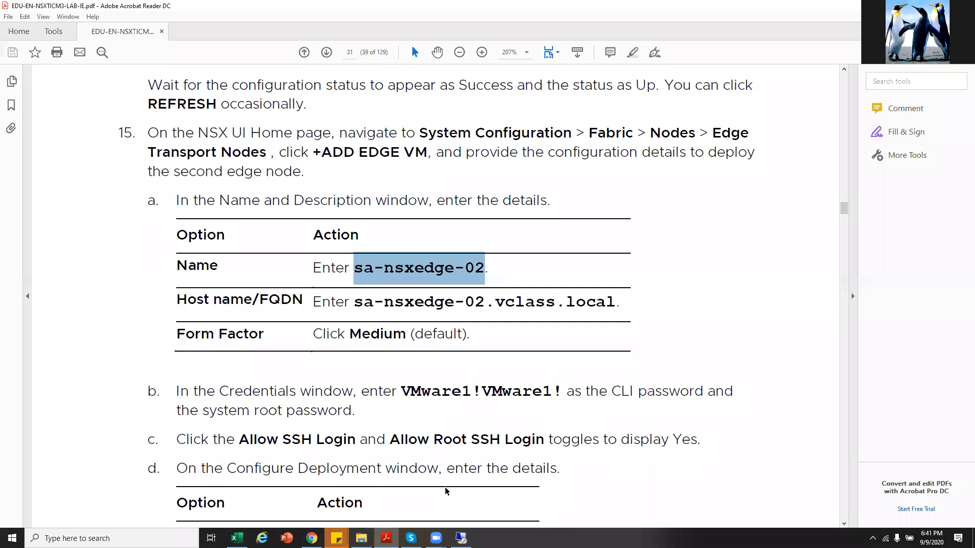
right_click(359, 306)
left_click(612, 307)
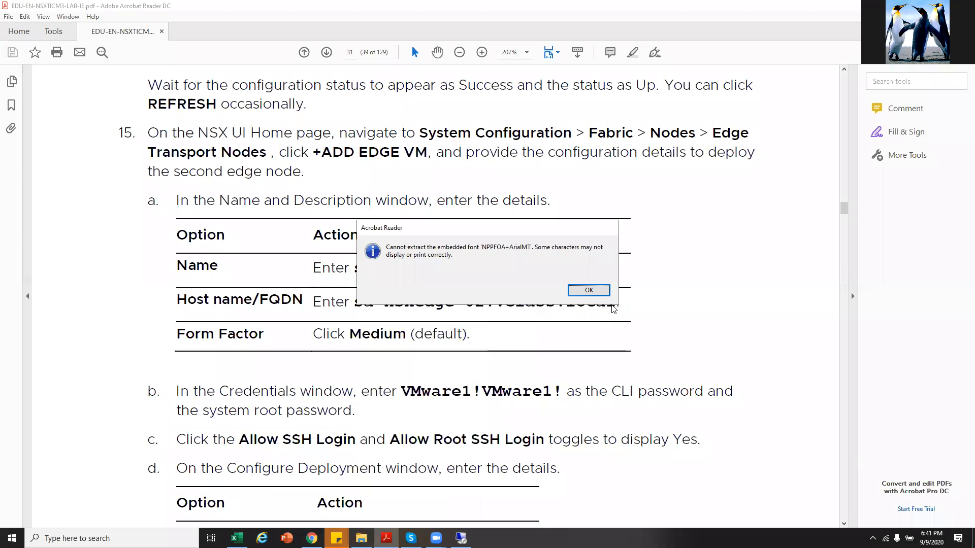
left_click(603, 290)
left_click_drag(616, 303, 356, 304)
right_click(379, 306)
left_click(407, 317)
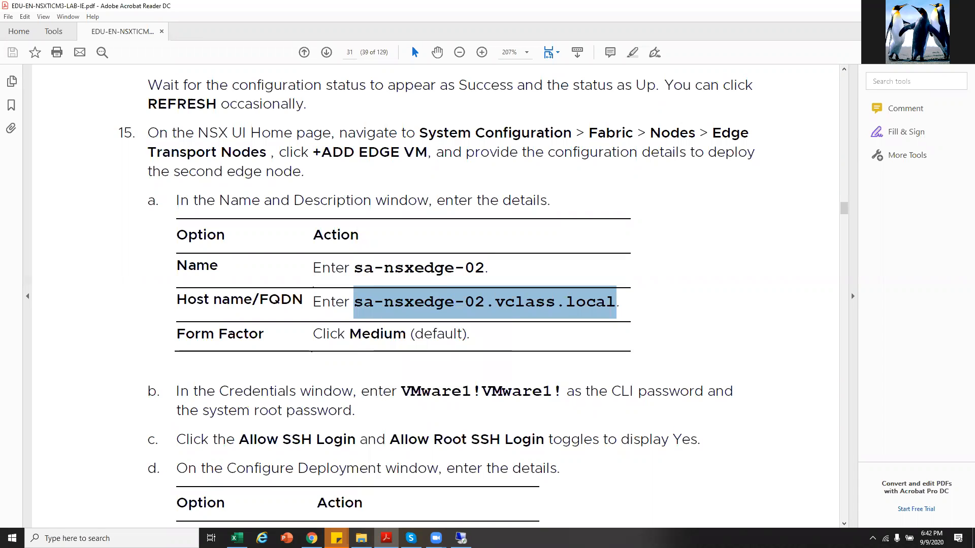
left_click(461, 538)
left_click(568, 260)
key("ctrl+v")
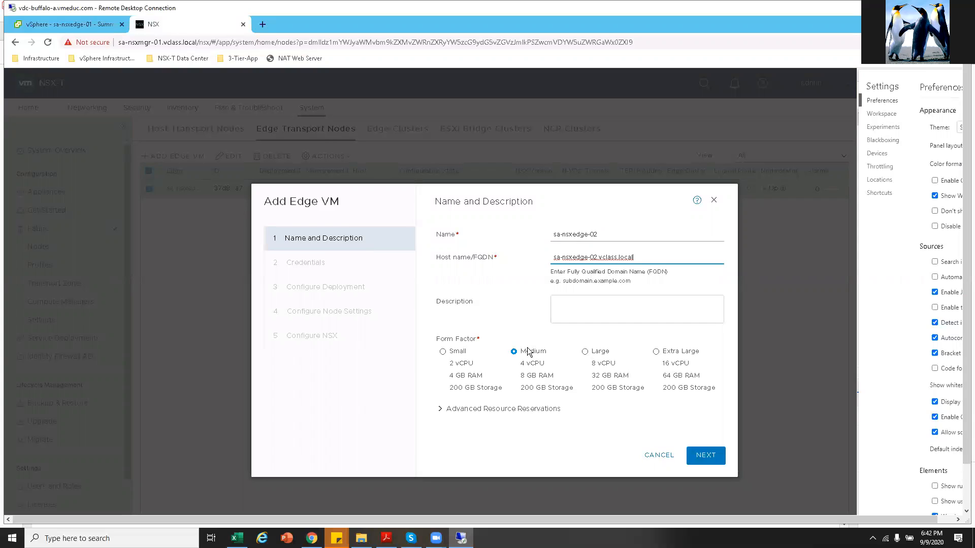
right_click(554, 351)
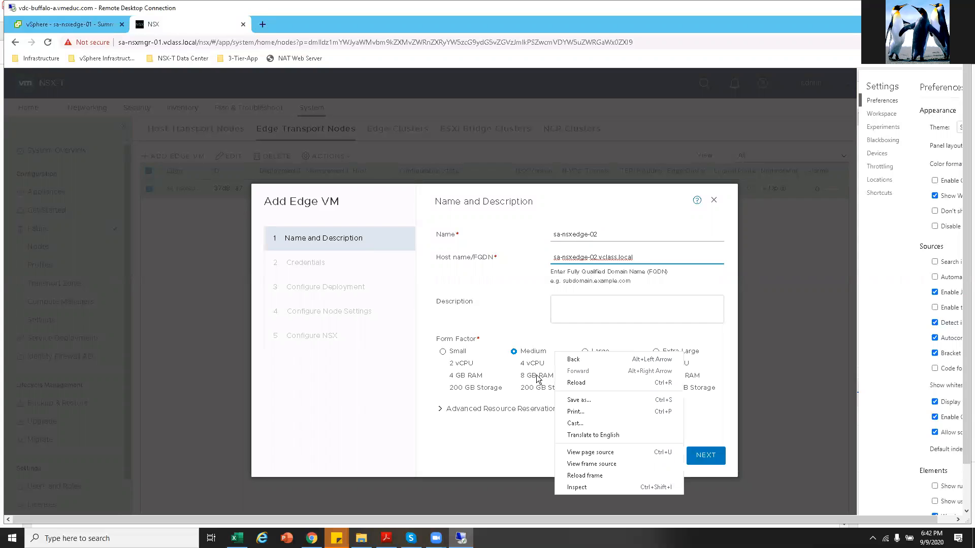
left_click(487, 321)
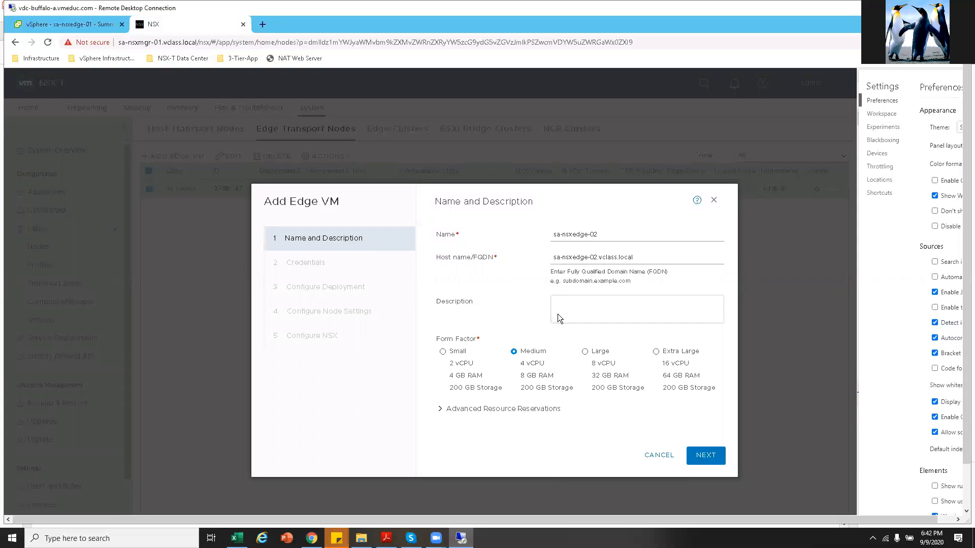
left_click(712, 458)
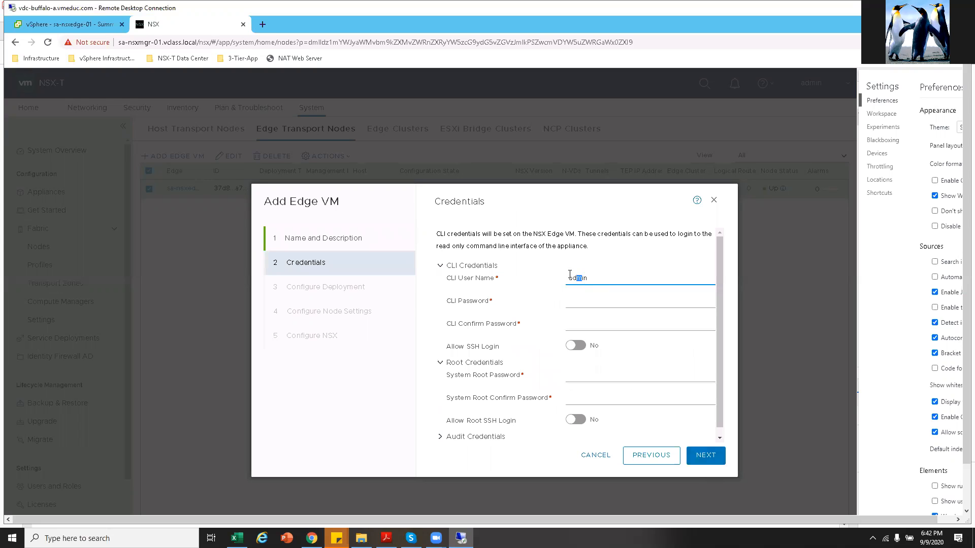
Copy the password from the lab guide and enter it as the Edge VM's CLI password and CLI confirm password.
mouse_move(386, 539)
left_click(450, 482)
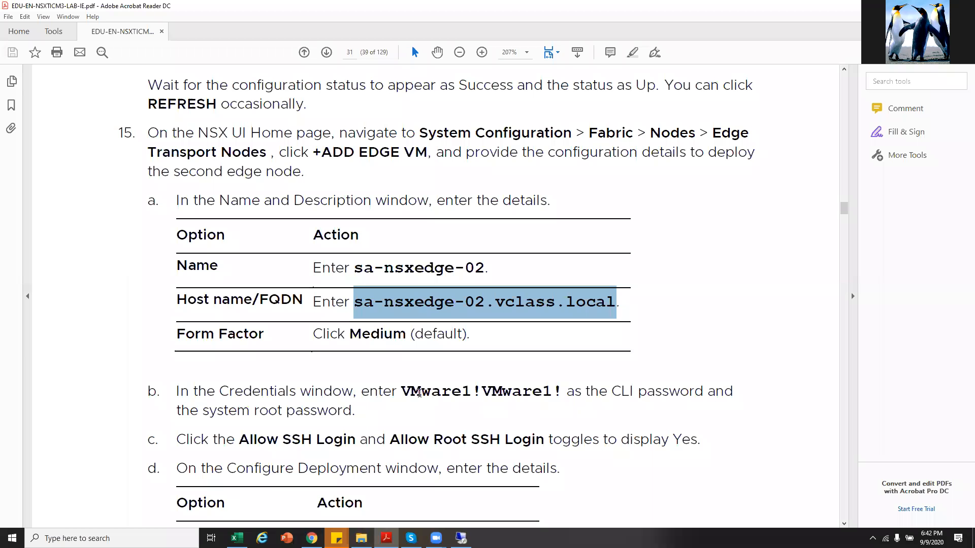
right_click(459, 397)
key("Escape")
left_click_drag(562, 391, 413, 396)
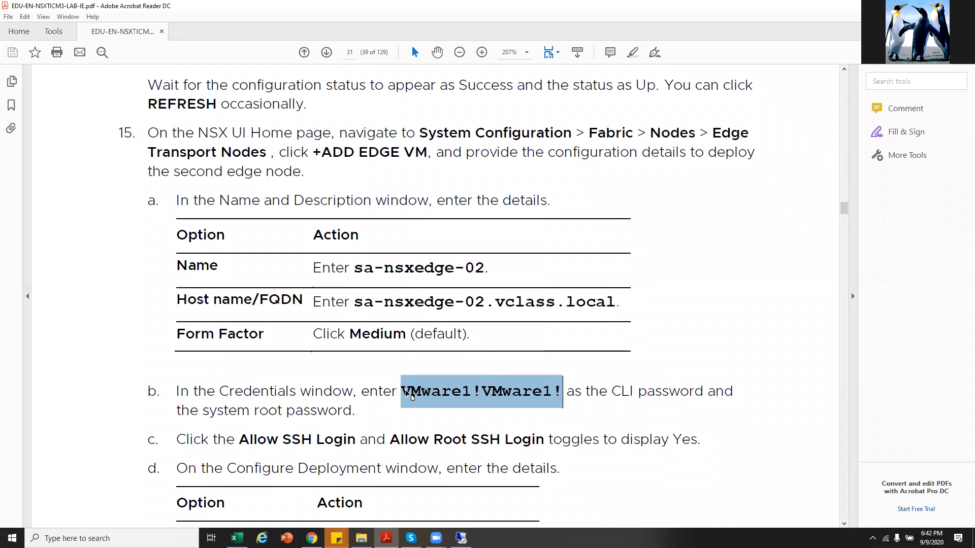
right_click(412, 396)
left_click(429, 404)
left_click(461, 538)
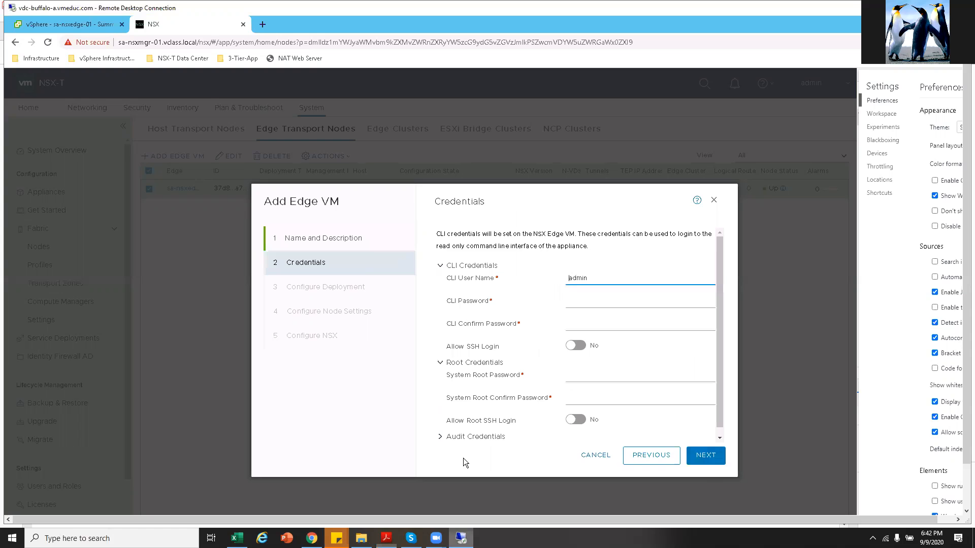
left_click(584, 301)
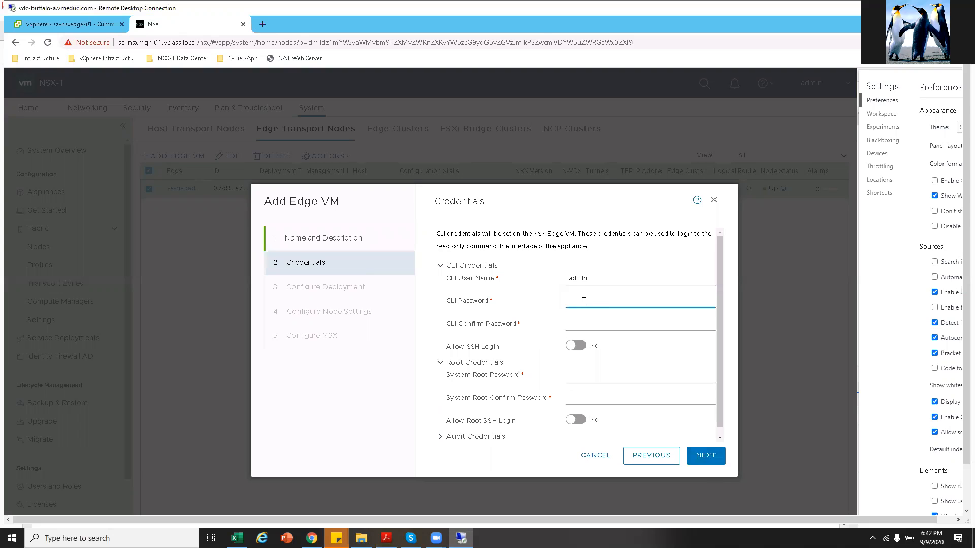
key("ctrl+v")
left_click(576, 324)
key("ctrl+v")
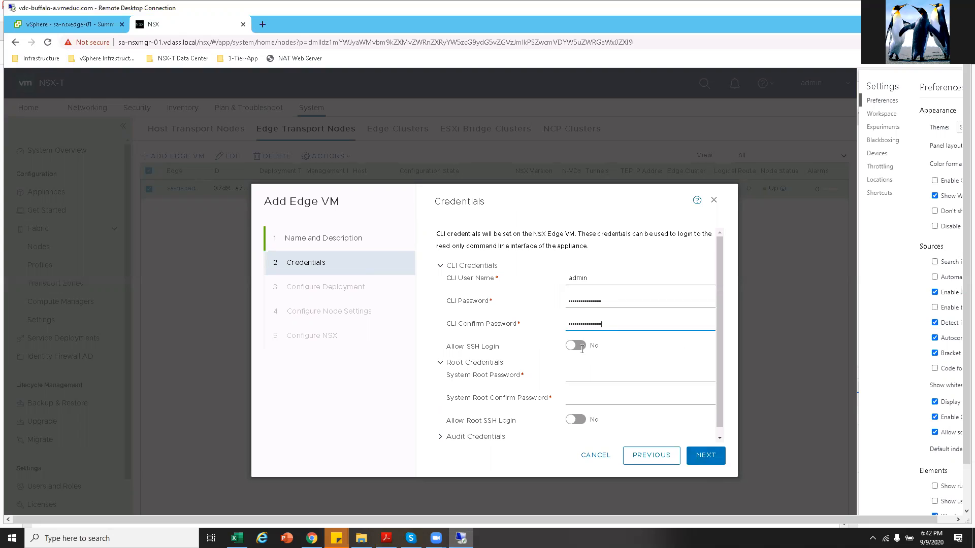
Allow SSH login, enter the system root password and its confirmation, and allow root SSH login for the Edge VM.
right_click(579, 346)
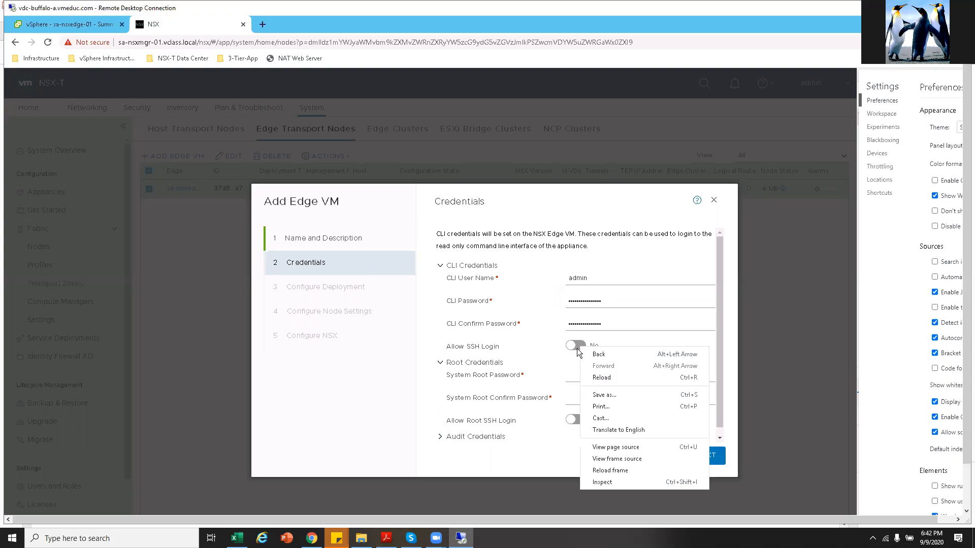
left_click(577, 349)
left_click(589, 376)
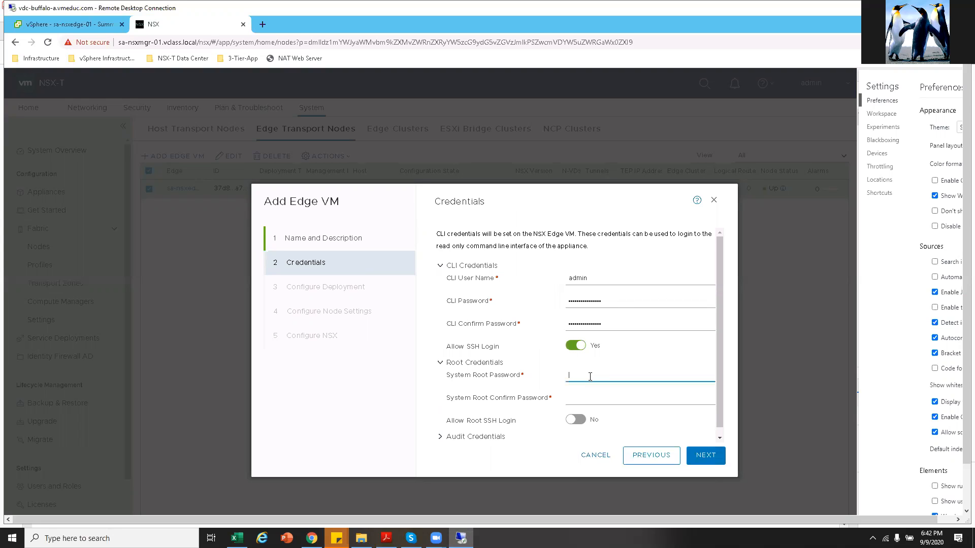
key("ctrl+v")
left_click(587, 402)
left_click(581, 424)
scroll(542, 401, "down", 1)
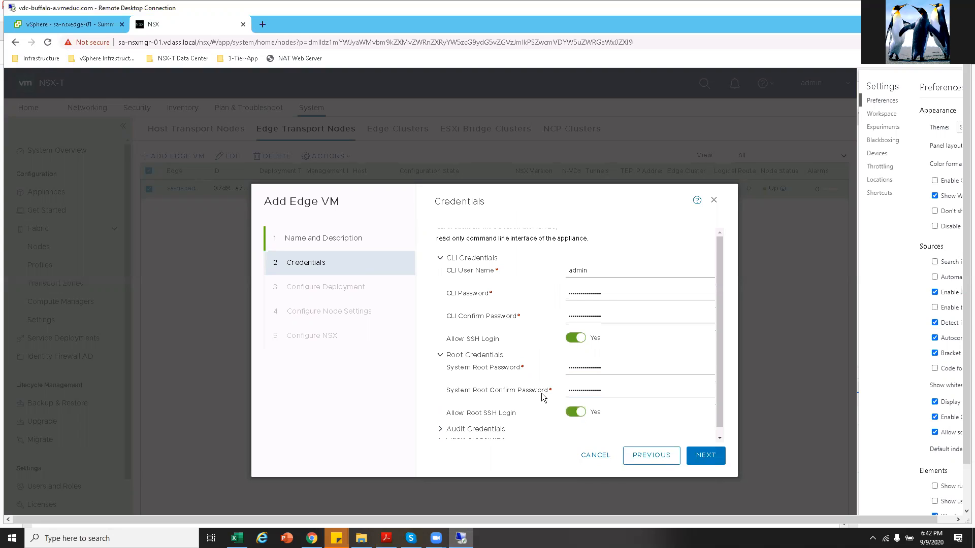
Expand and review the Audit Credentials section, leave its fields blank, and proceed to the Configure Deployment page.
left_click(440, 429)
scroll(527, 404, "down", 2)
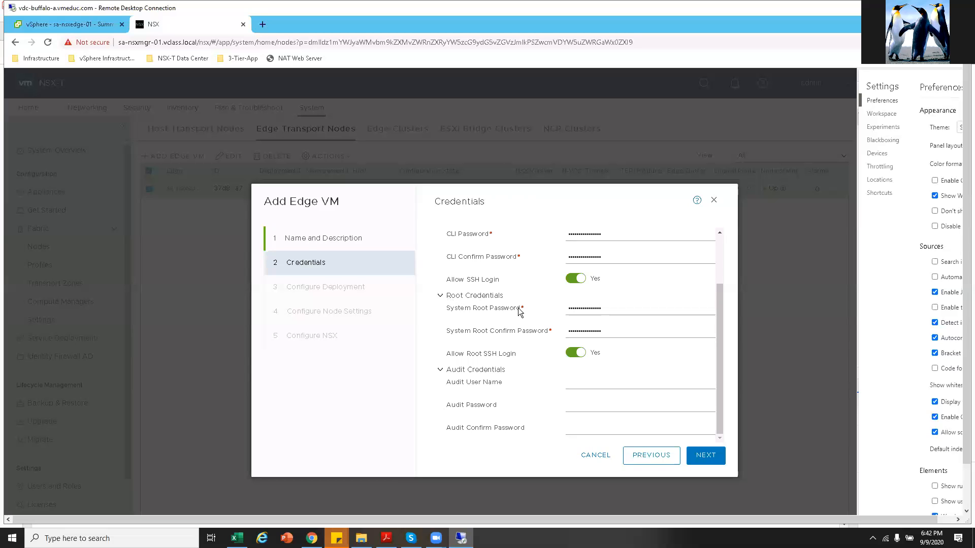
scroll(520, 292, "up", 2)
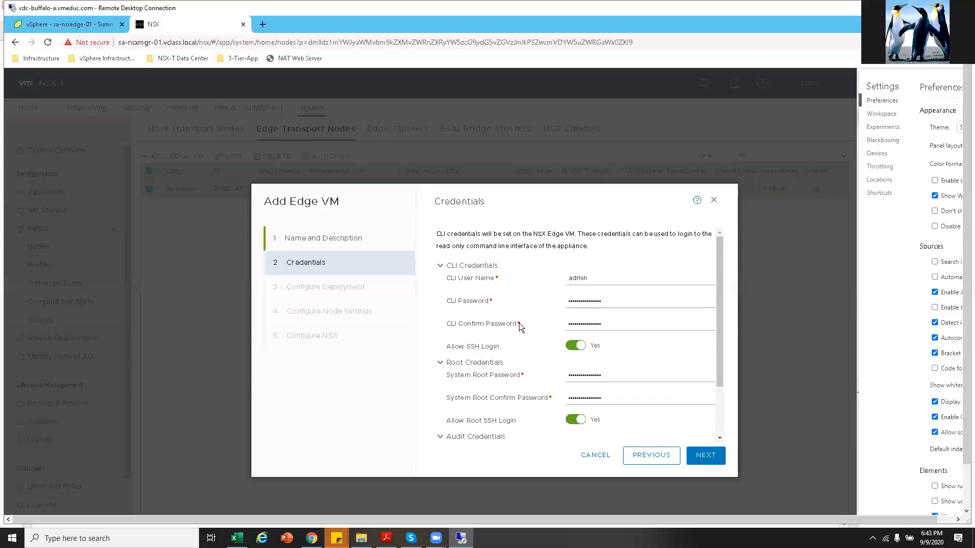
left_click(704, 458)
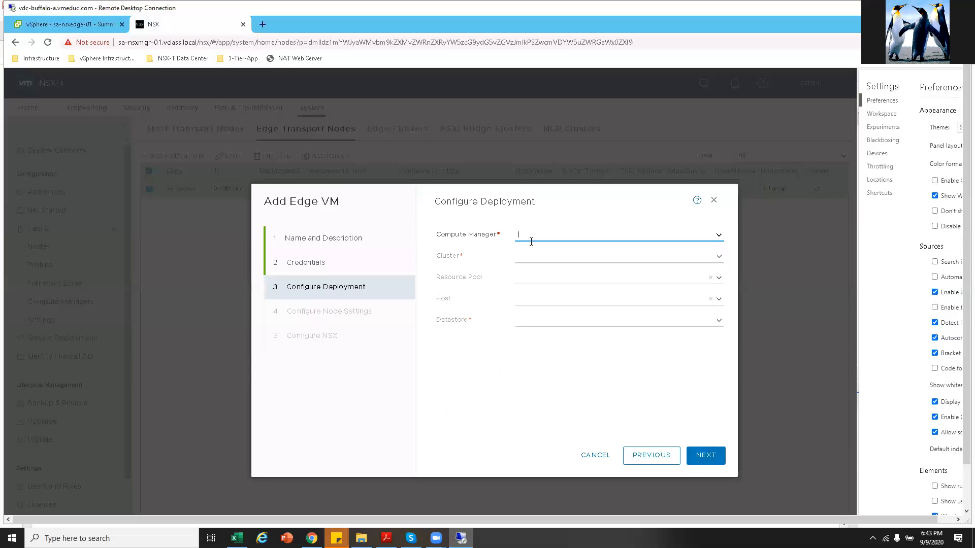
Set the compute manager to sa-vcsa-01.vclass.local, cluster to SA-Management-Edge and datastore to SA-Shared-02-Remote, and proceed to Configure Node Settings.
left_click(719, 235)
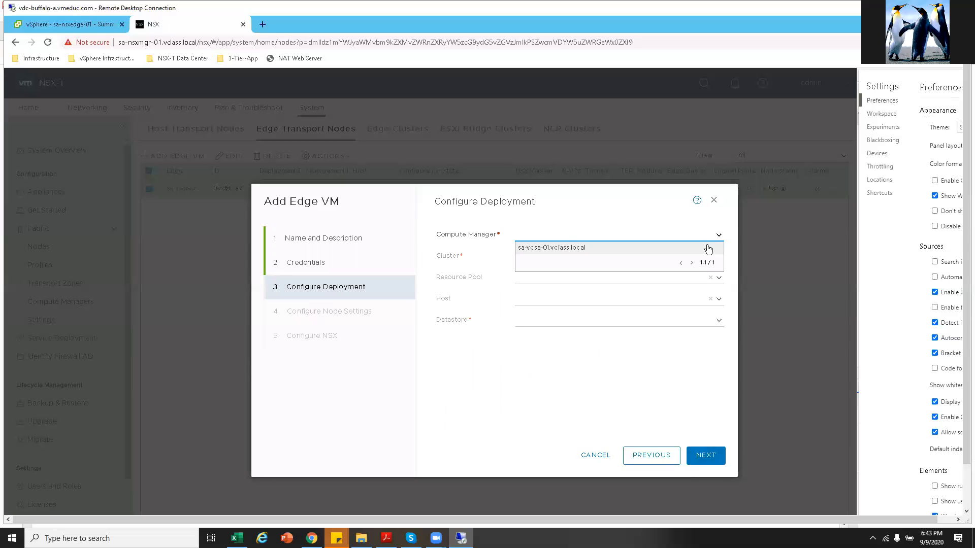
left_click(569, 249)
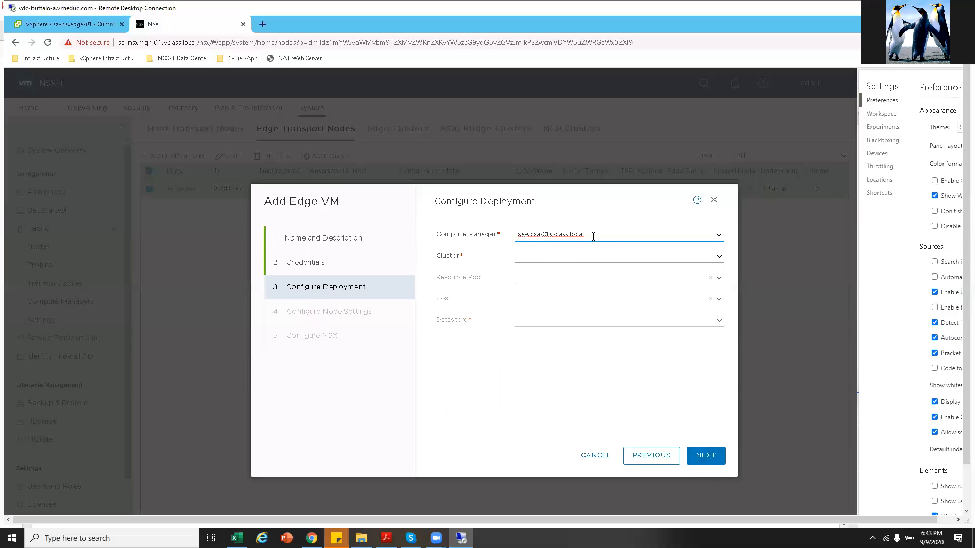
left_click(718, 260)
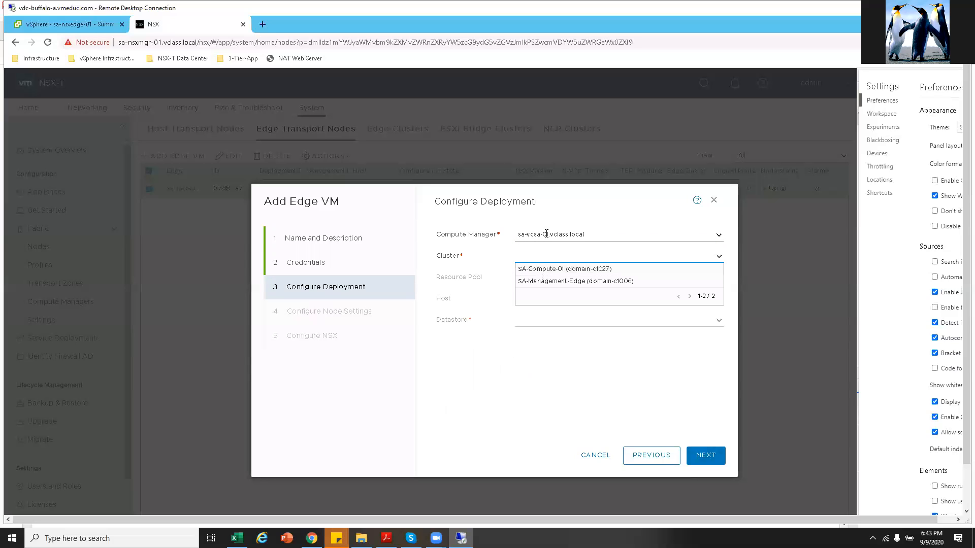
left_click(539, 283)
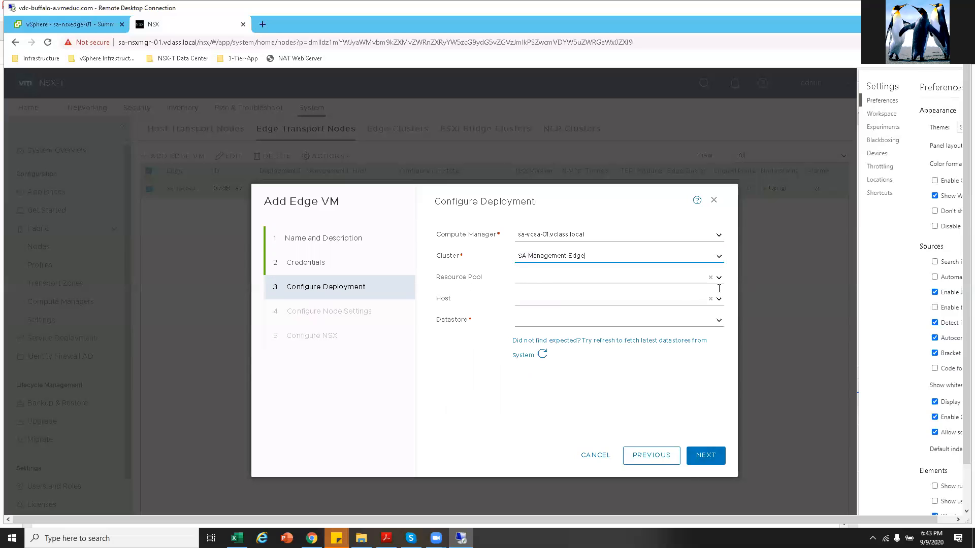
left_click(718, 324)
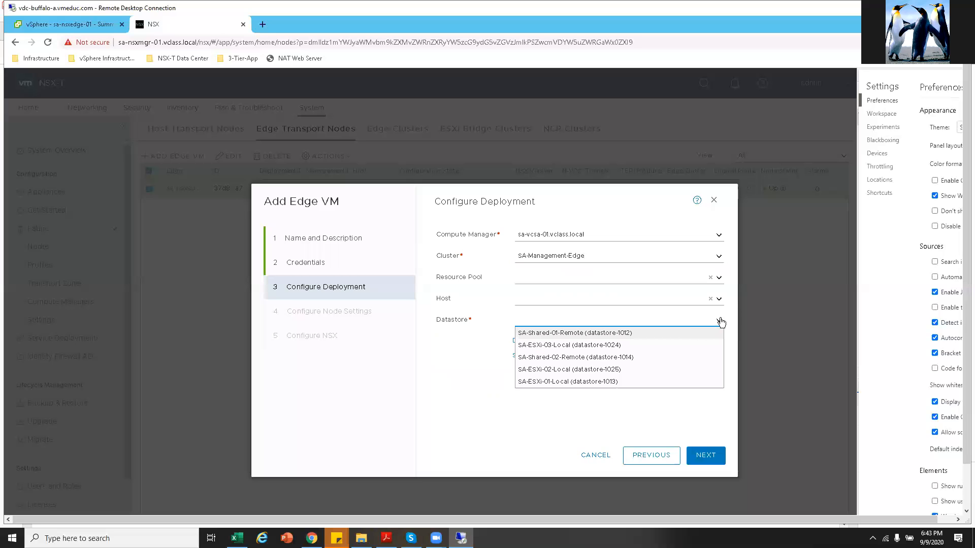
left_click(594, 358)
left_click(707, 459)
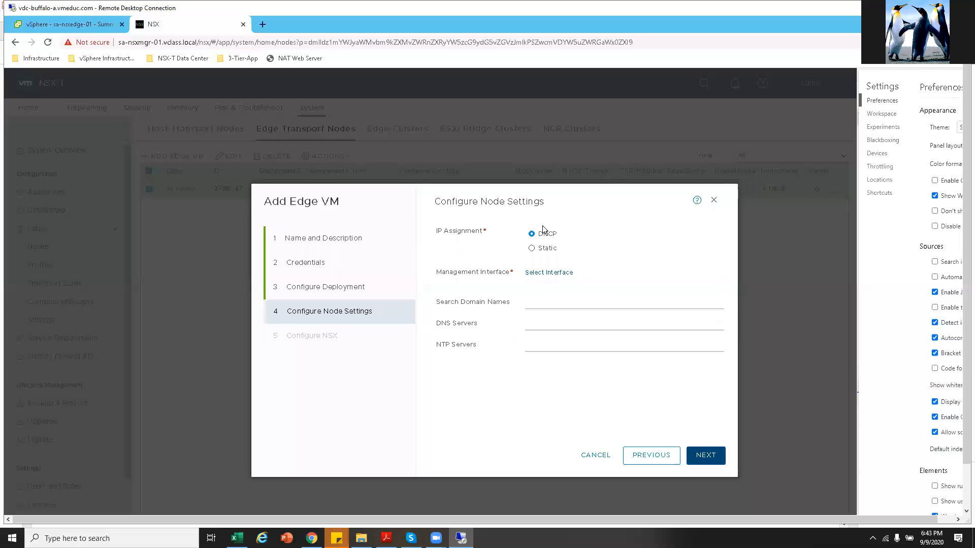
Choose static IP assignment and copy 172.20.10.62/24 from the lab guide into the Management IP.
left_click(531, 249)
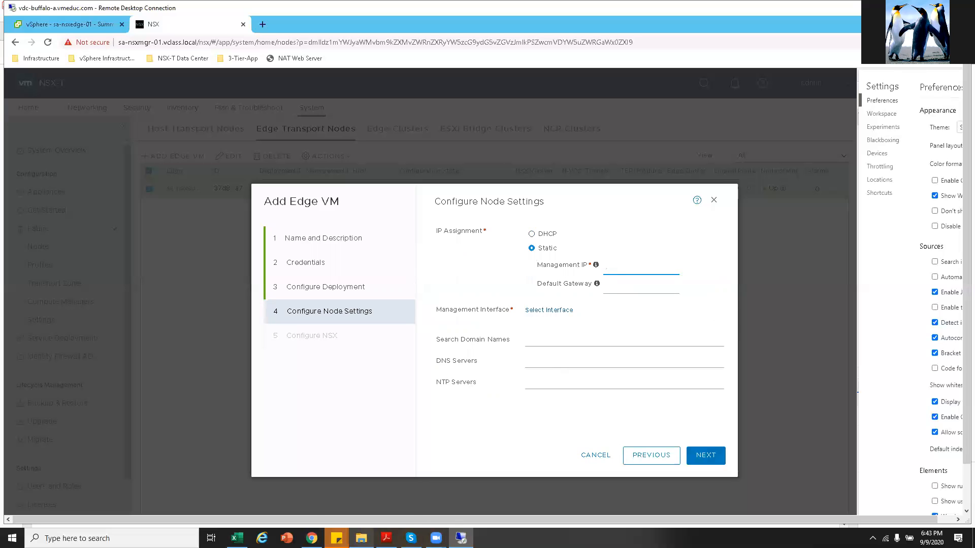
left_click(386, 538)
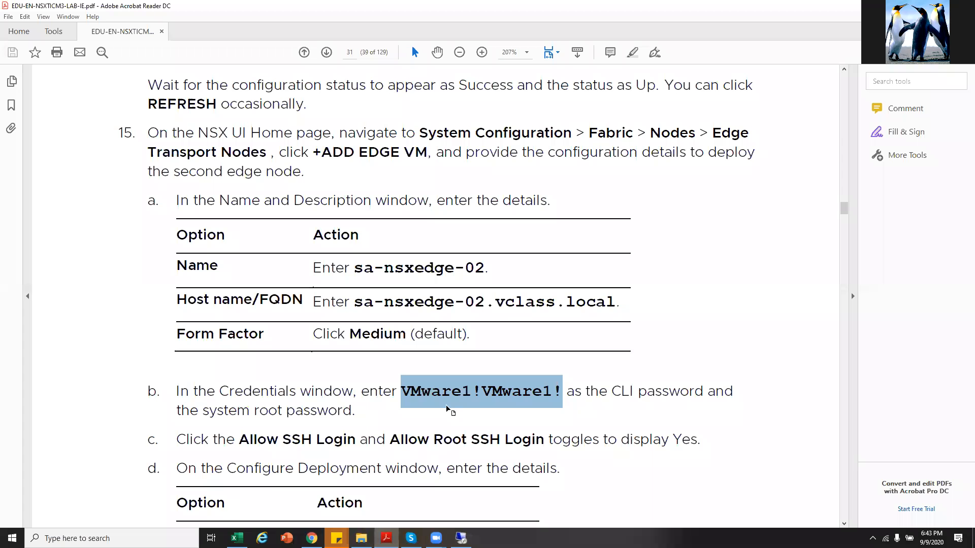
scroll(450, 402, "down", 3)
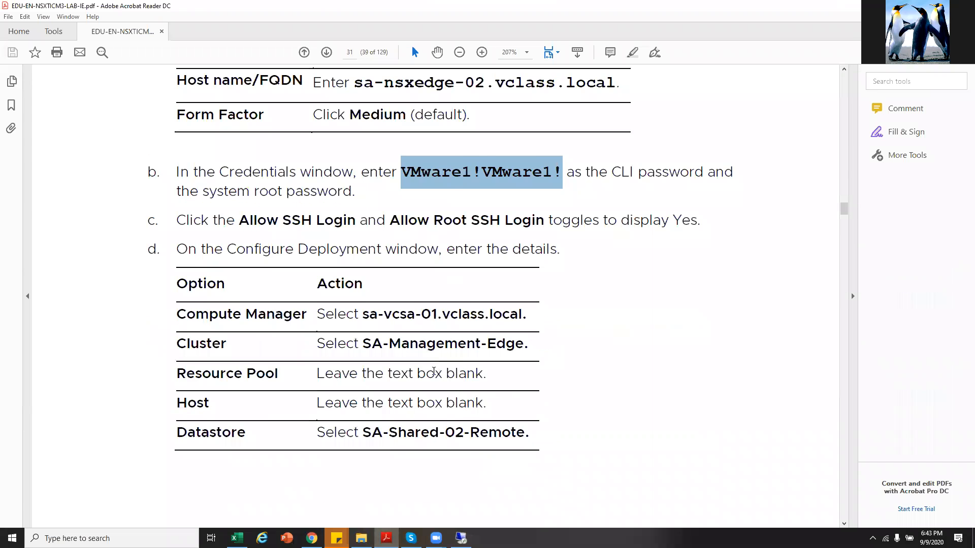
scroll(434, 371, "down", 2)
scroll(387, 306, "down", 7)
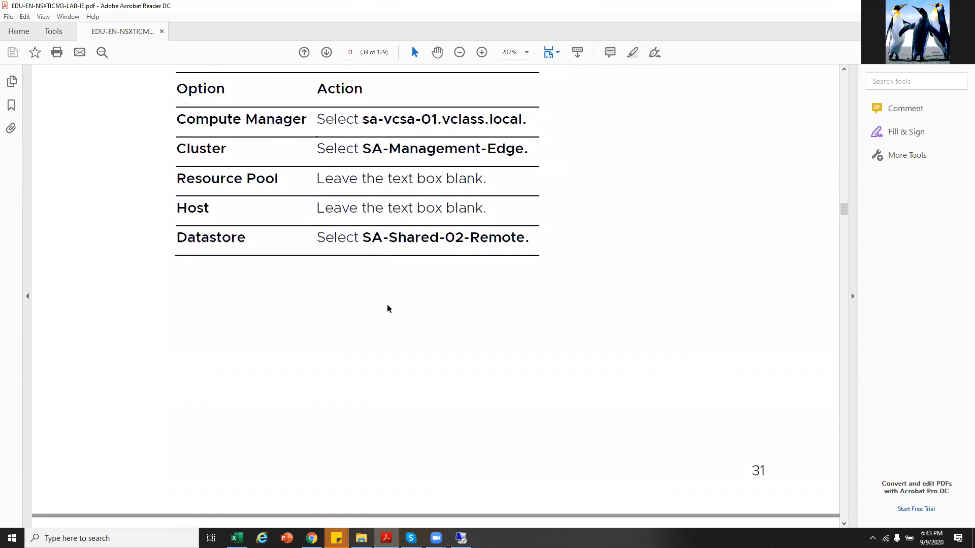
scroll(427, 381, "up", 1)
scroll(426, 375, "down", 4)
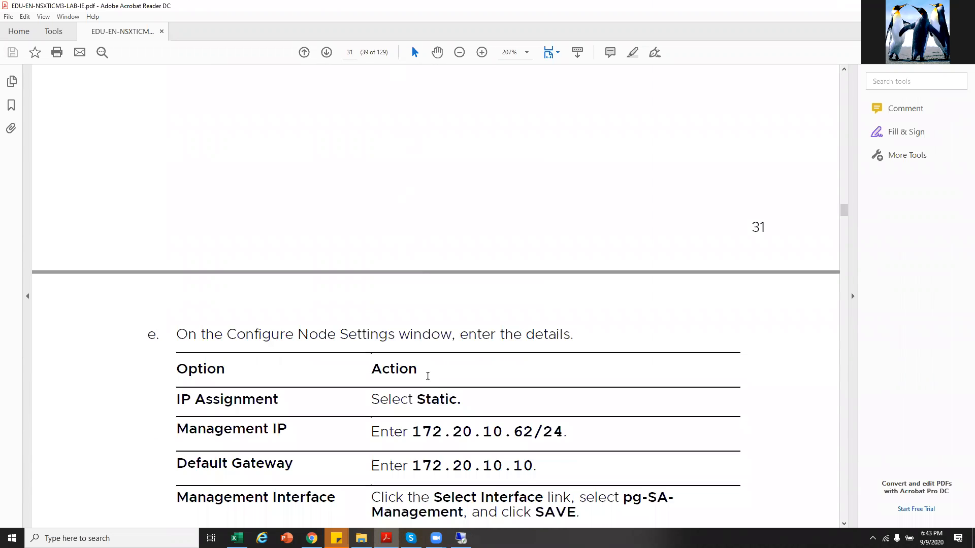
left_click_drag(414, 407, 558, 409)
right_click(555, 410)
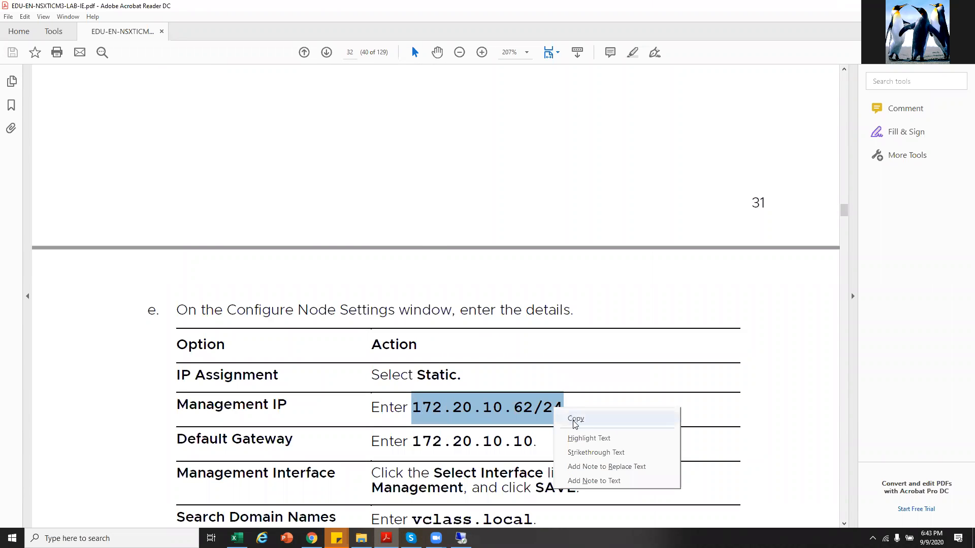
left_click(575, 418)
left_click(461, 538)
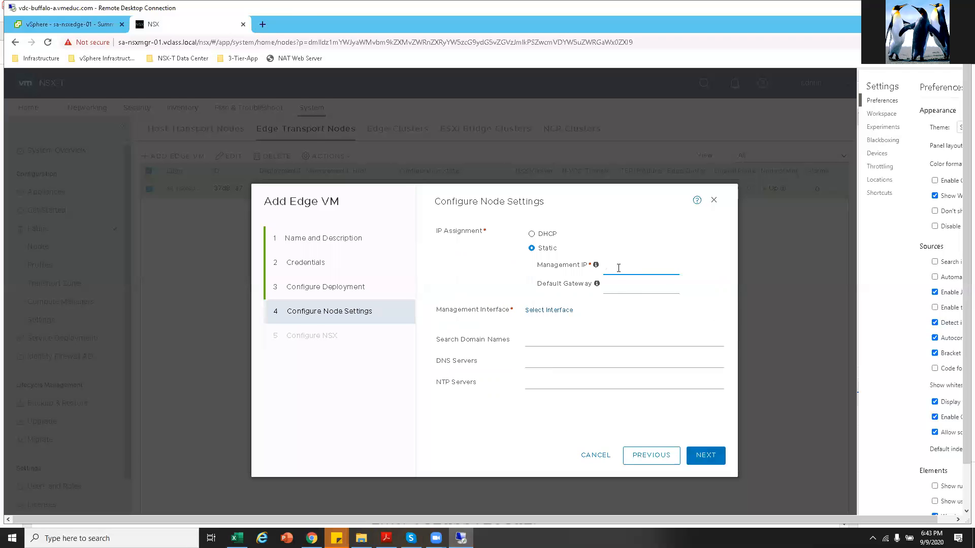
key("ctrl+v")
Set the Edge VM's default gateway to 172.20.10.10 by reusing and editing the copied management address.
left_click(615, 289)
key("ctrl+v")
key("BackSpace")
key("BackSpace")
key("BackSpace")
key("BackSpace")
type("10")
Copy the default gateway address 172.20.10.10 into the DNS Servers and NTP Servers fields.
left_click_drag(642, 286, 606, 285)
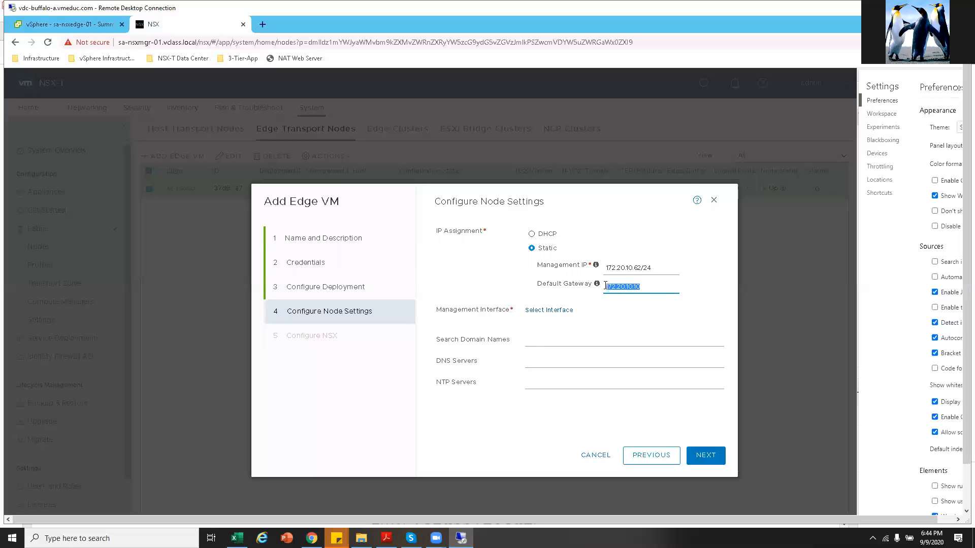
left_click(546, 361)
key("ctrl+v")
left_click(547, 384)
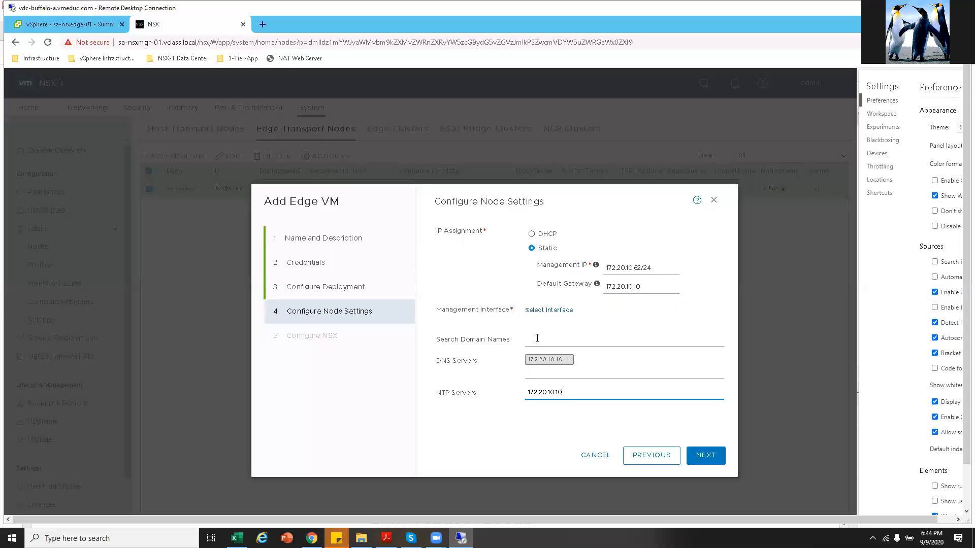
Select the pg-SA-Management distributed virtual portgroup as the management interface and save it.
left_click(544, 312)
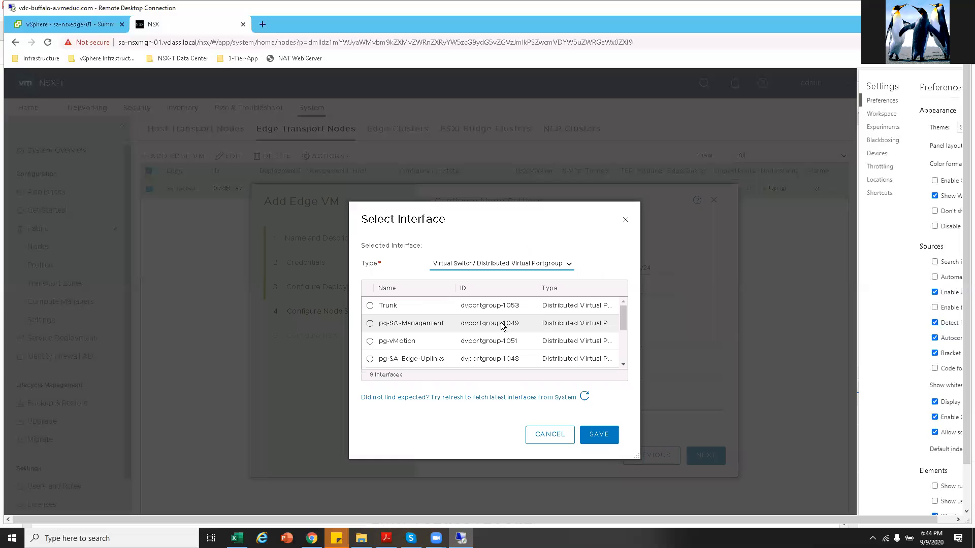
left_click(370, 324)
left_click(599, 439)
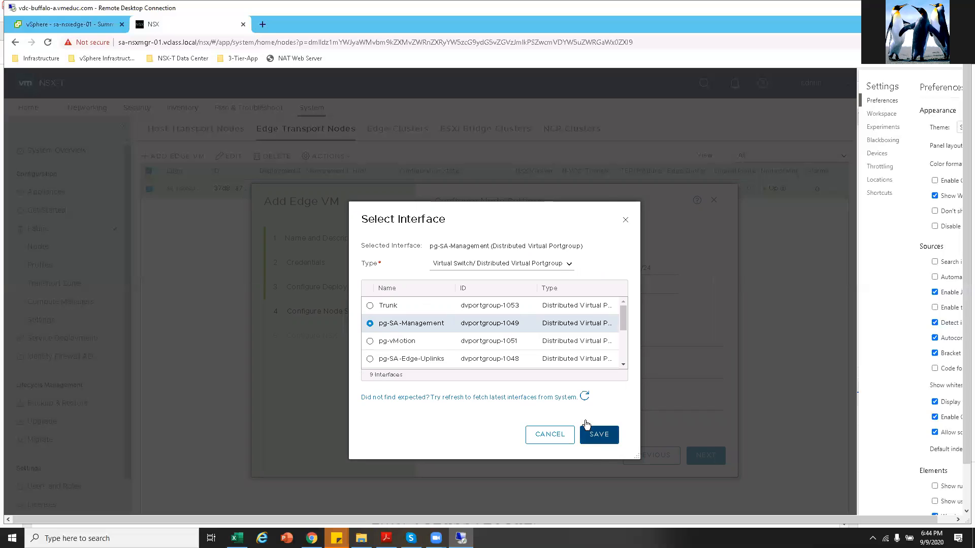
Copy vclass.local from the lab guide into Search Domain Names and proceed to the Configure NSX page.
left_click(565, 340)
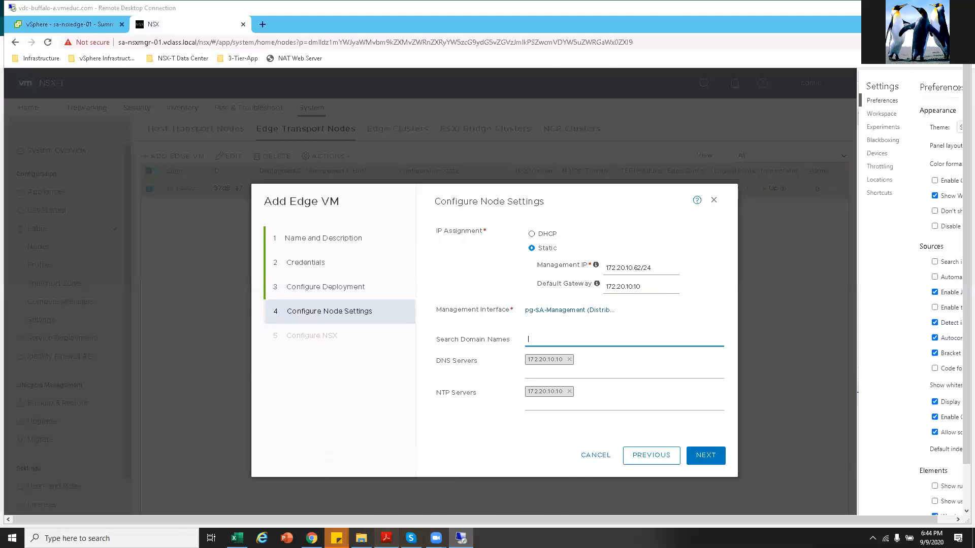
key("alt+Tab")
scroll(473, 445, "down", 3)
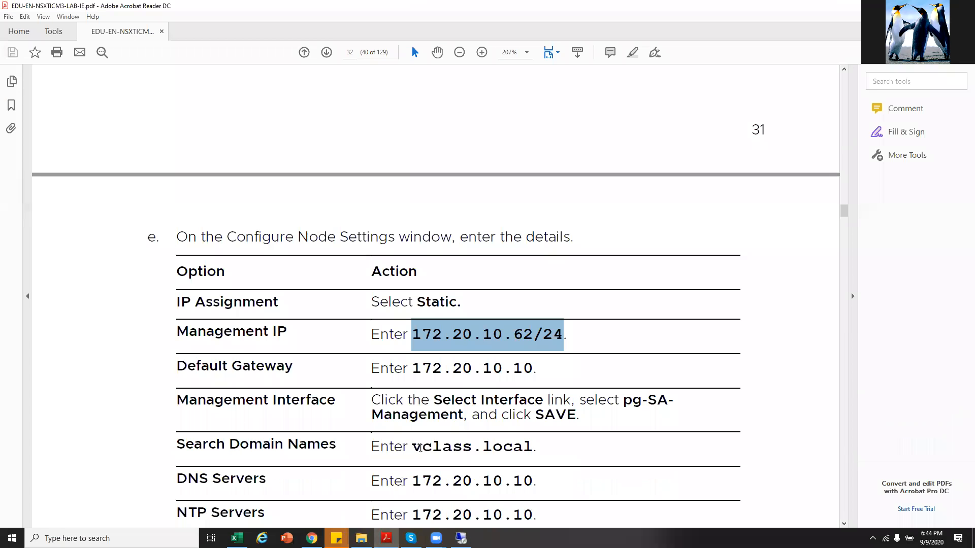
right_click(415, 448)
left_click(523, 453)
left_click_drag(520, 449, 412, 449)
right_click(422, 449)
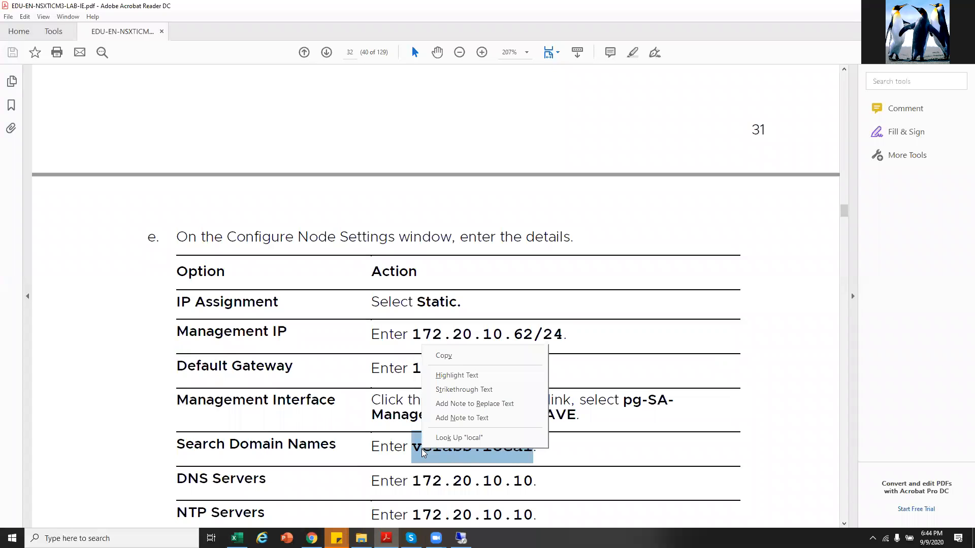
left_click(464, 355)
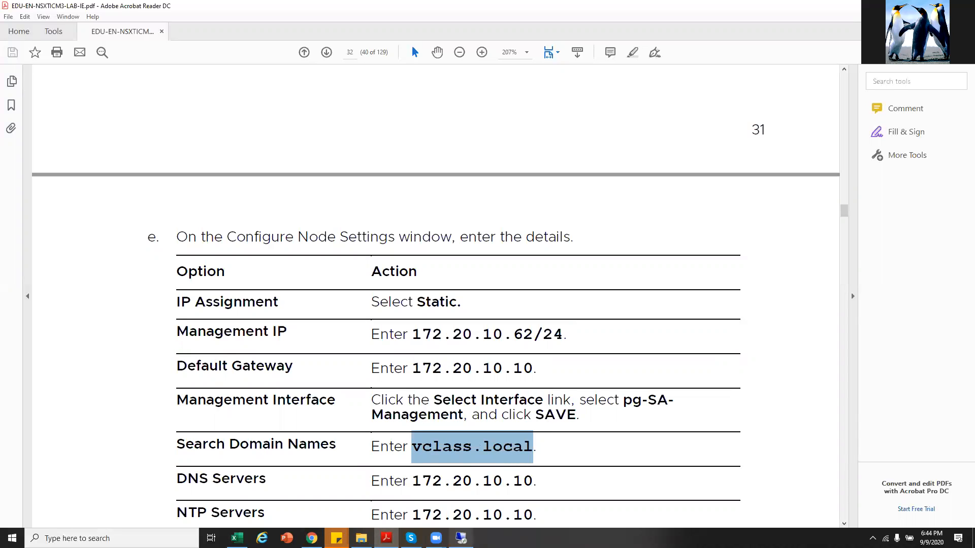
key("alt+Tab")
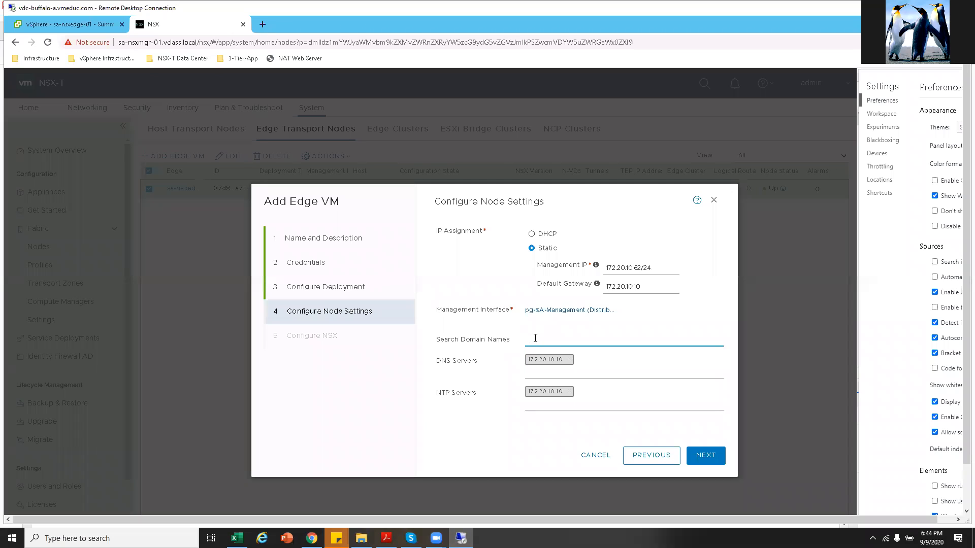
key("ctrl+v")
left_click(708, 462)
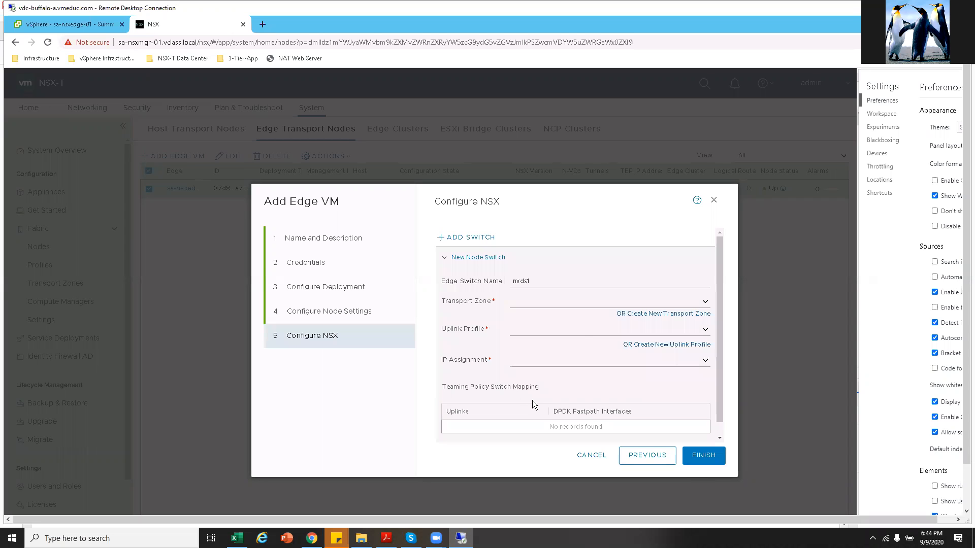
left_click(545, 285)
left_click_drag(512, 282, 564, 284)
right_click(543, 280)
right_click(507, 277)
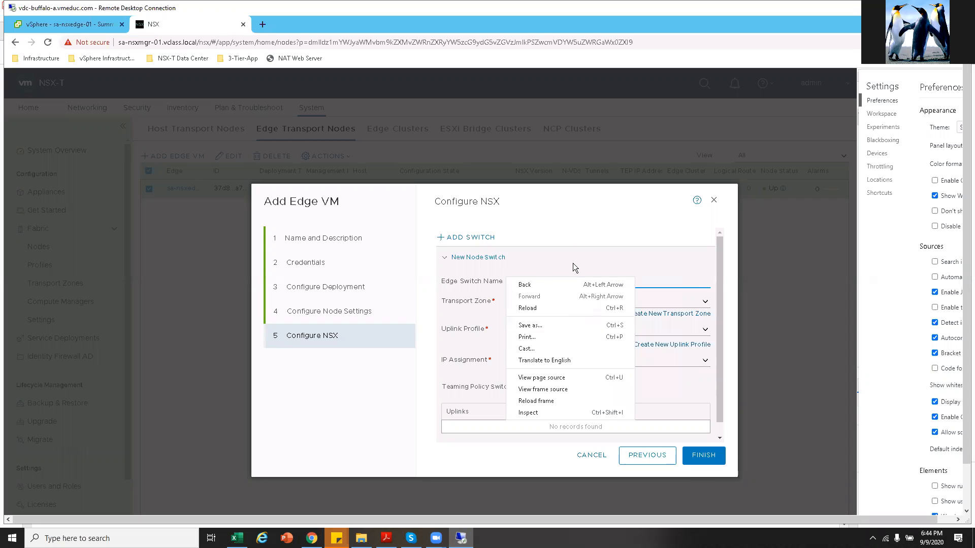
left_click(572, 262)
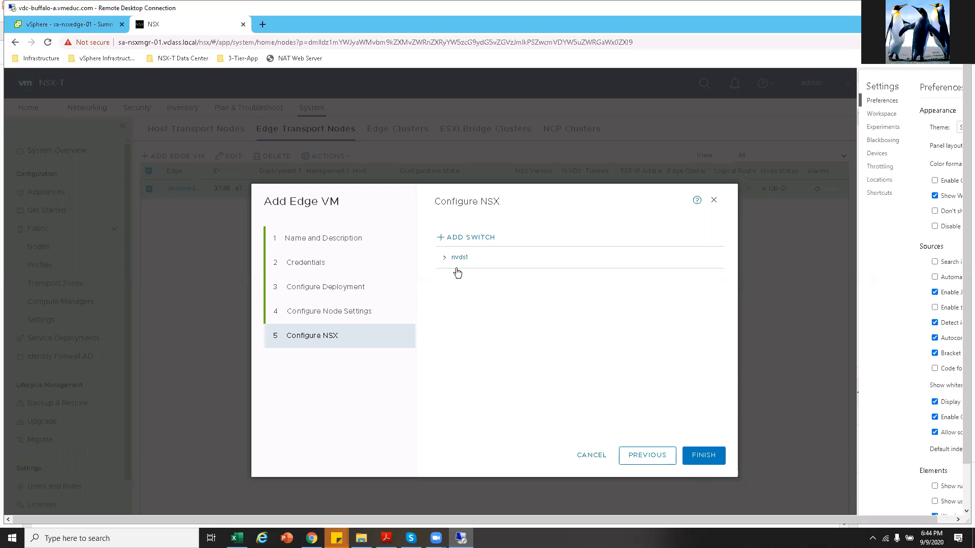
left_click(446, 257)
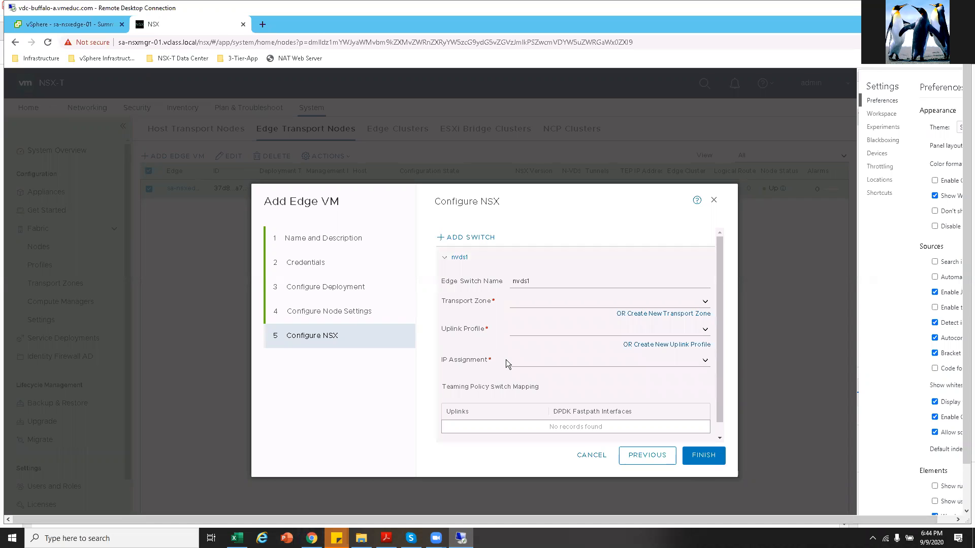
Copy PROD-Overlay-NVDS from the lab guide into the first switch's Edge Switch Name.
left_click(386, 538)
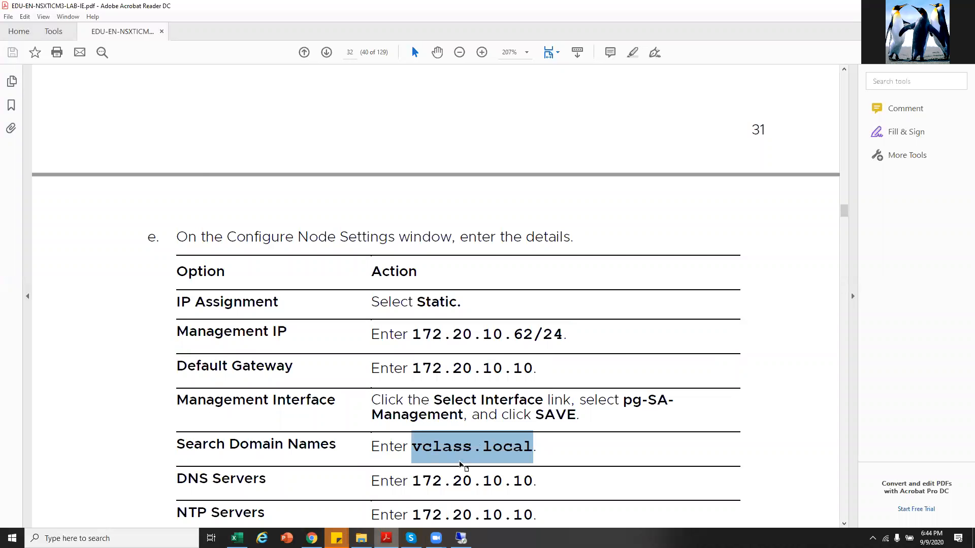
scroll(462, 458, "down", 6)
left_click_drag(524, 328, 696, 326)
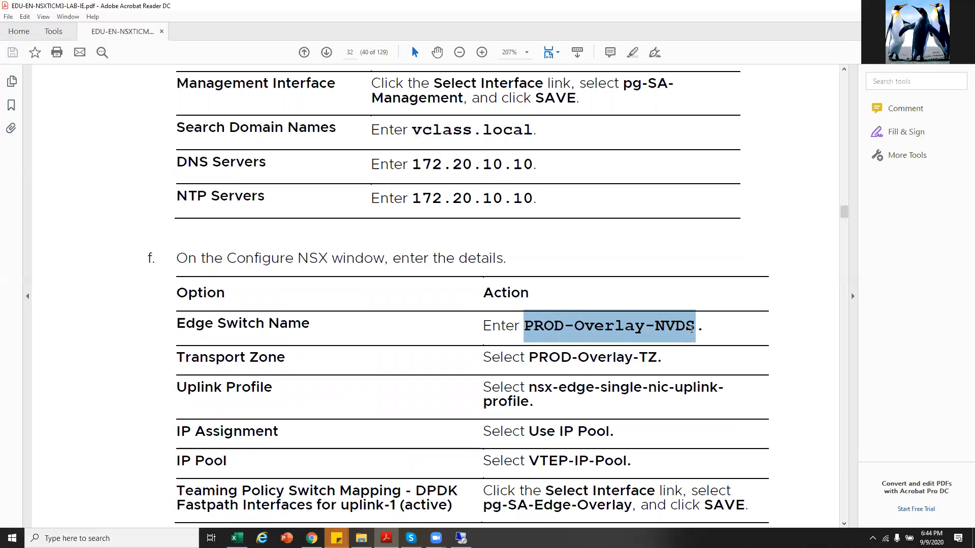
right_click(676, 327)
left_click(696, 334)
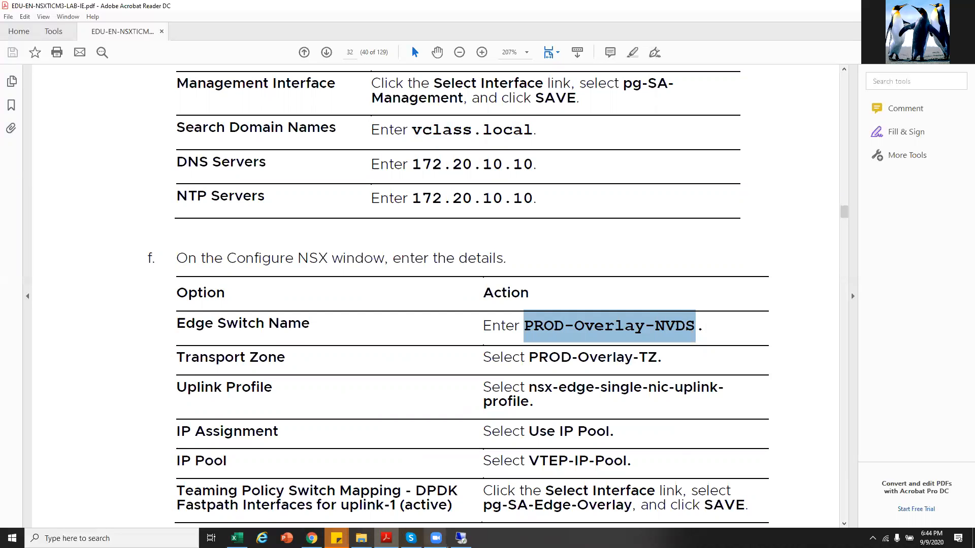
left_click(461, 537)
left_click_drag(537, 280, 512, 278)
key("ctrl+v")
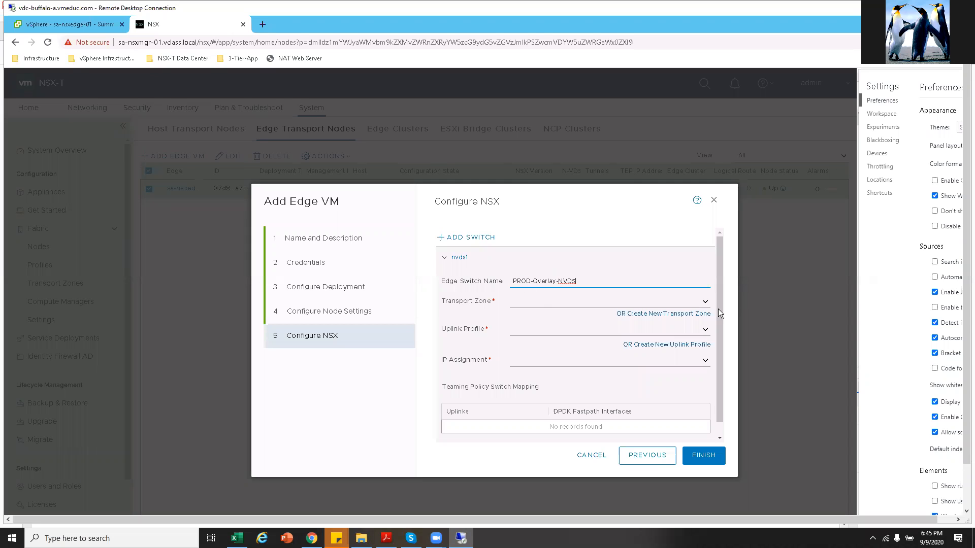
Assign transport zone PROD-Overlay-TZ and uplink profile nsx-edge-single-nic-uplink-profile to the overlay switch.
left_click(663, 307)
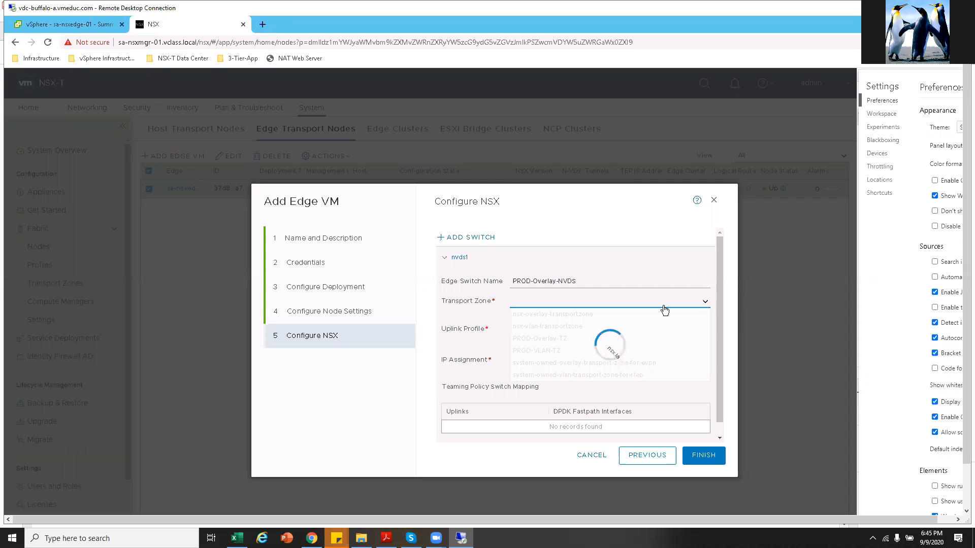
left_click(554, 340)
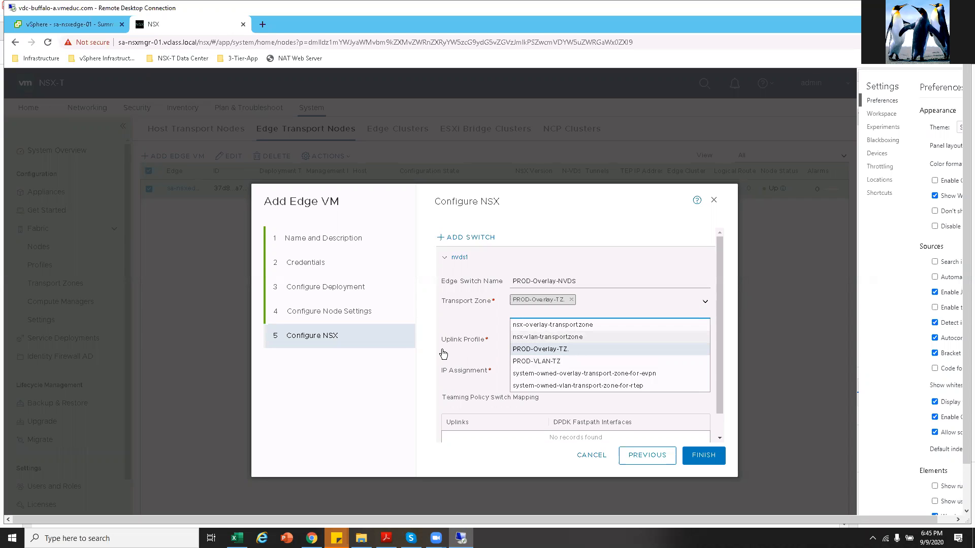
left_click(470, 312)
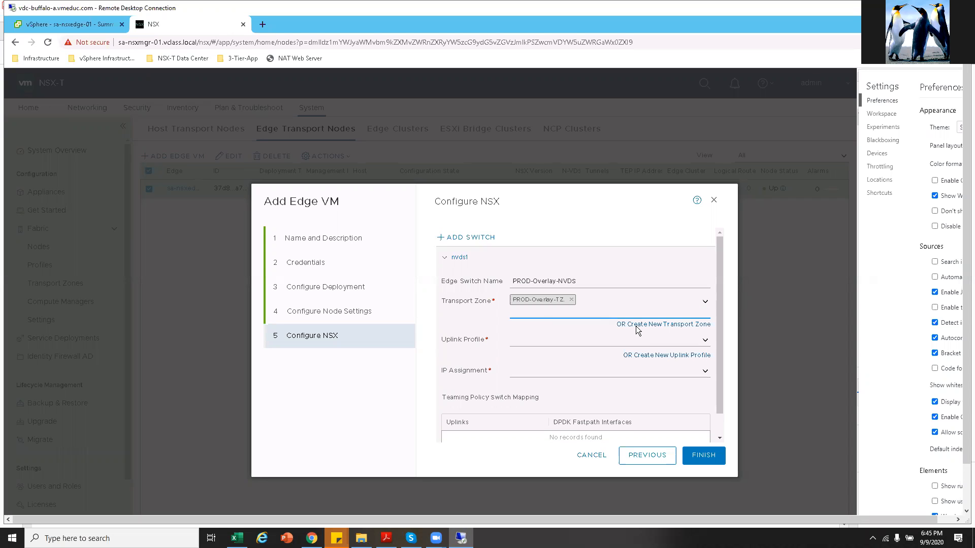
left_click(705, 340)
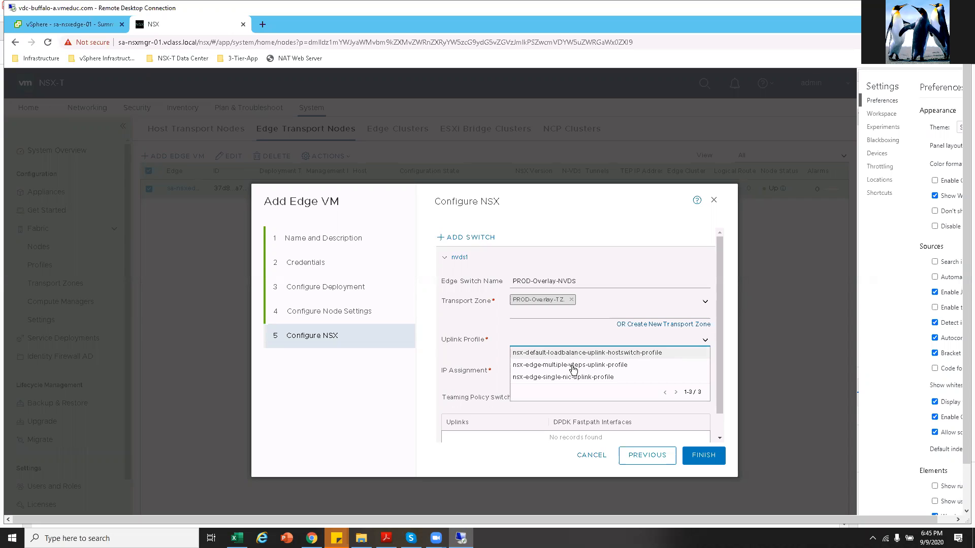
left_click(560, 378)
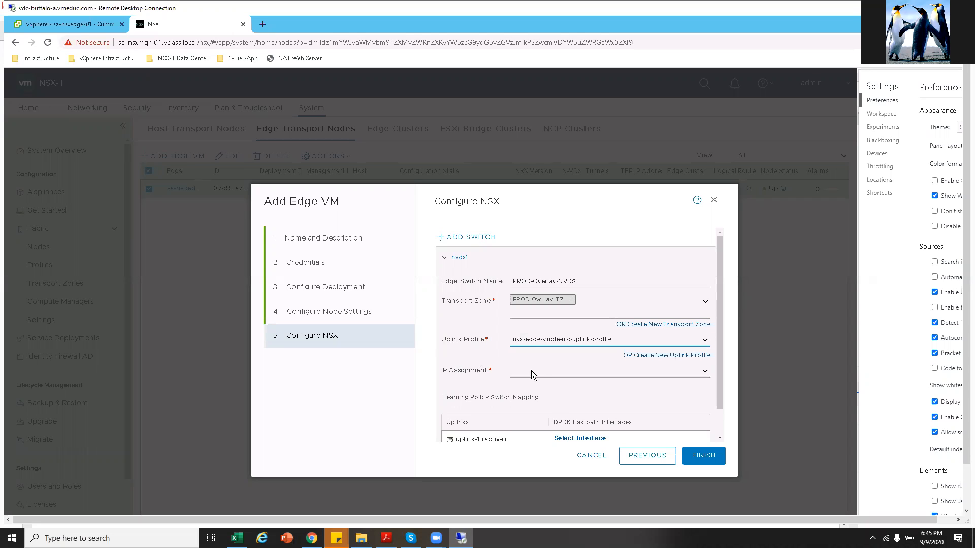
Set the overlay switch's IP assignment to Use IP Pool with VTEP-IP-Pool as the pool.
left_click(706, 373)
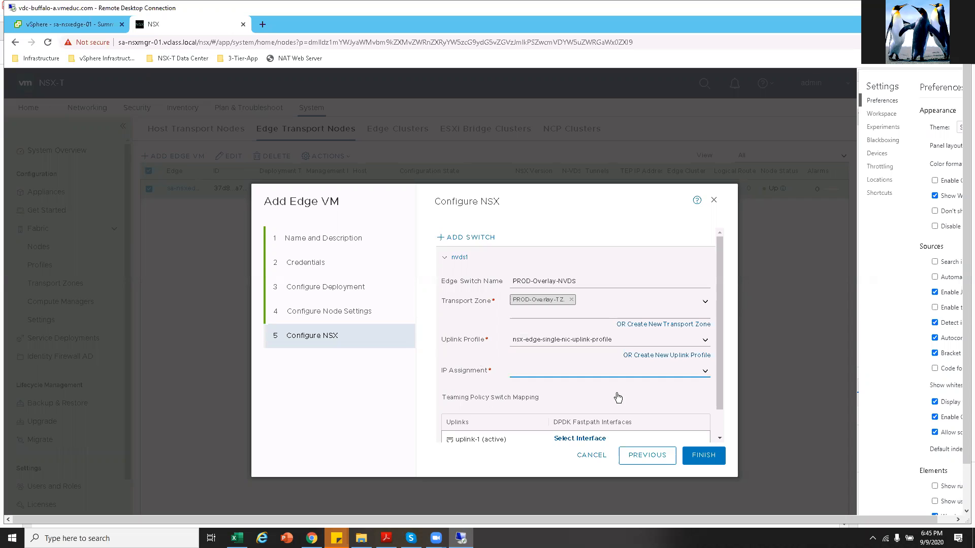
left_click(705, 371)
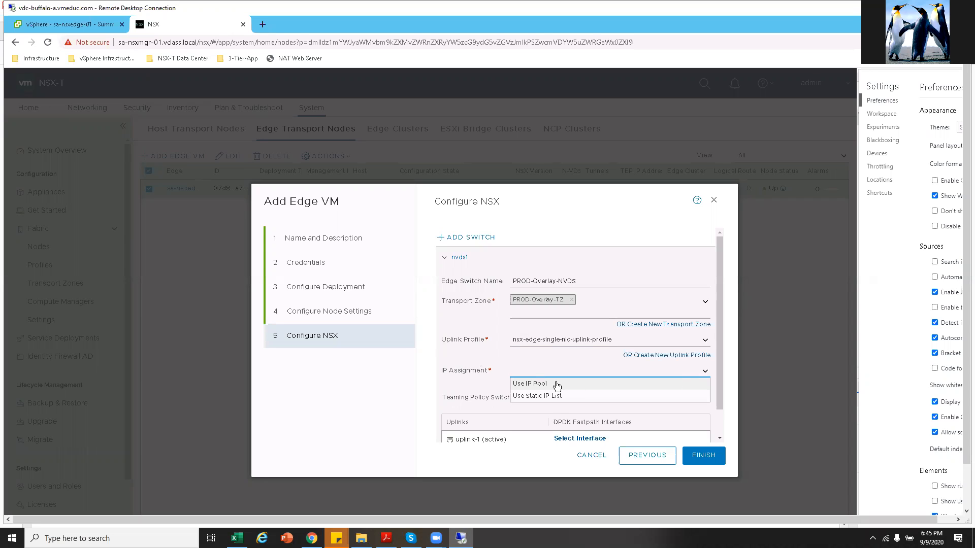
left_click(616, 384)
scroll(616, 351, "down", 1)
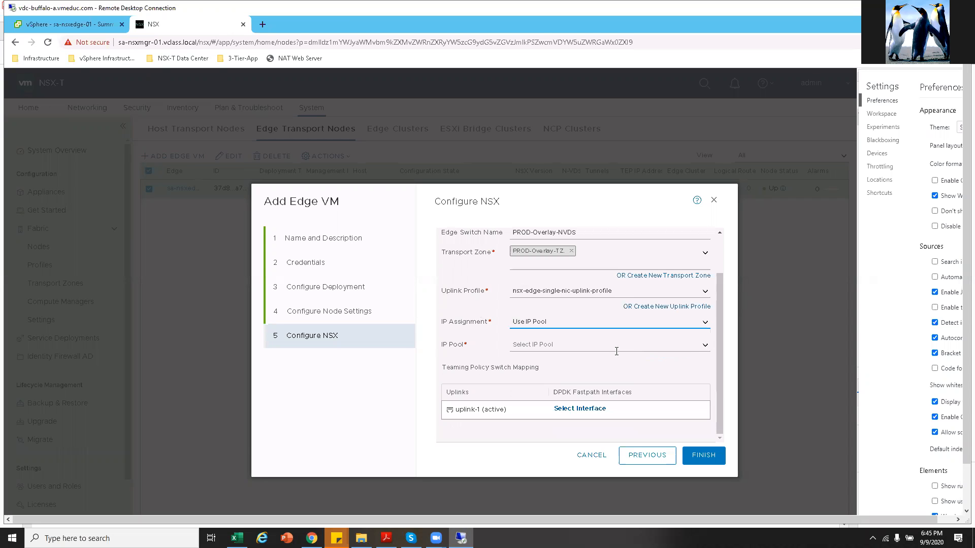
left_click(701, 345)
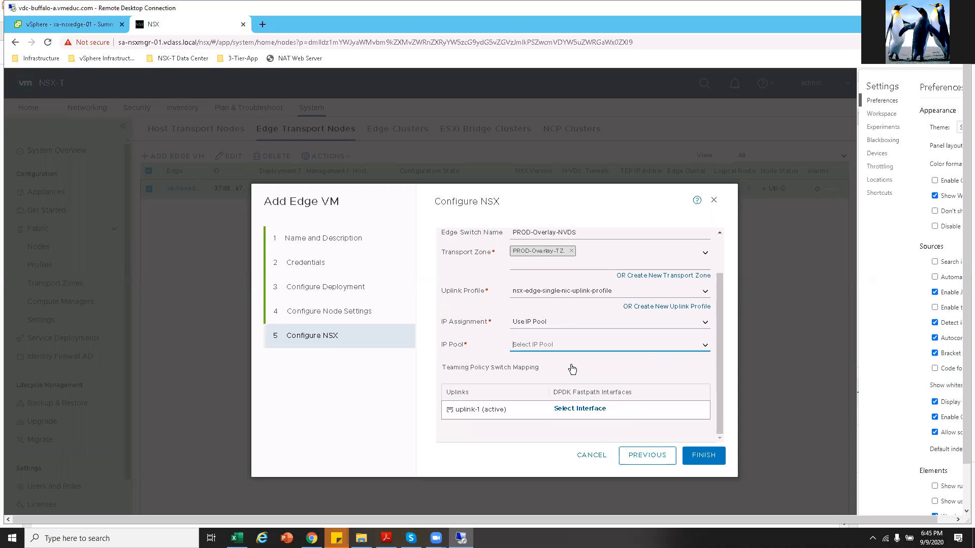
left_click(670, 346)
left_click(542, 359)
Map the overlay switch's uplink-1 to the pg-SA-Edge-Overlay distributed virtual portgroup and save the interface.
left_click(578, 410)
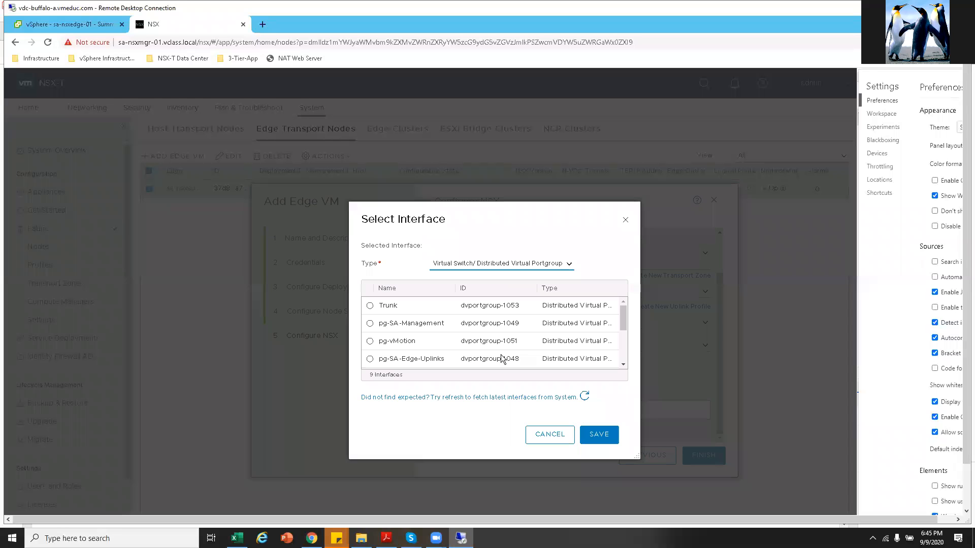
scroll(403, 346, "down", 1)
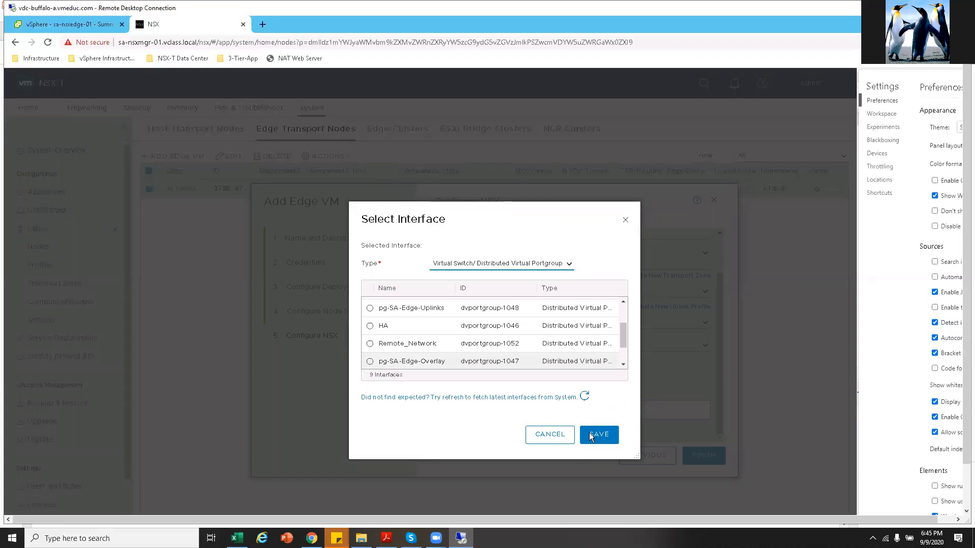
left_click(370, 362)
left_click(596, 438)
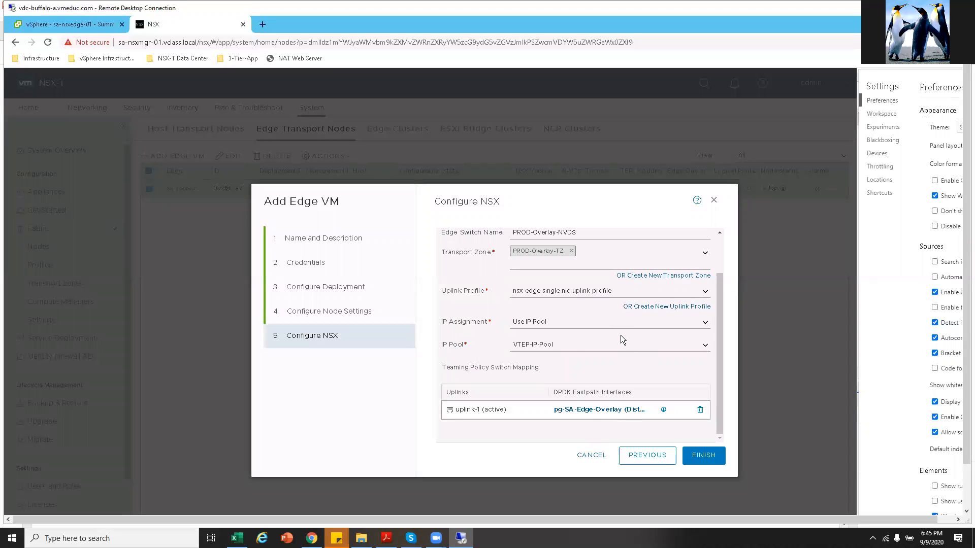
Add a second switch and name it PROD-VLAN-NVDS, copying the name from the lab guide.
scroll(574, 351, "up", 1)
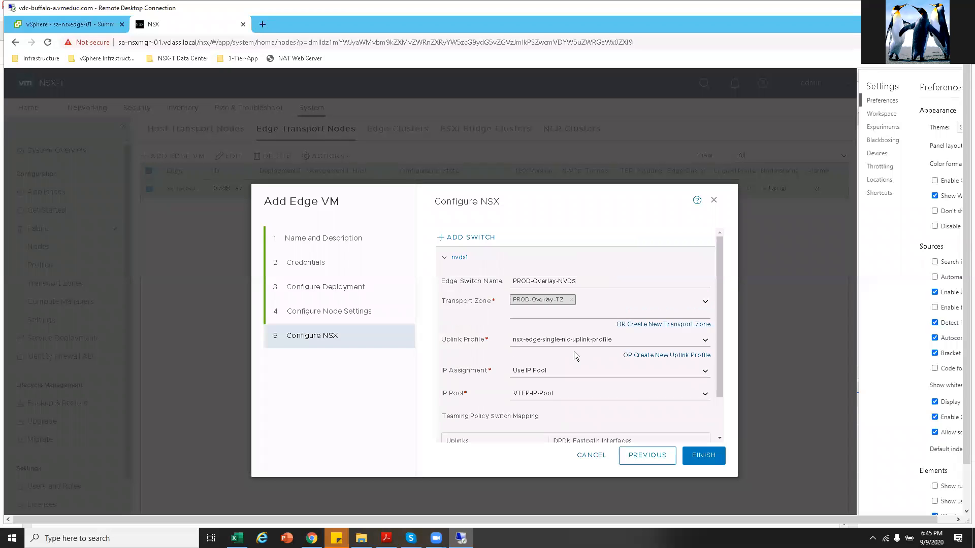
left_click(462, 237)
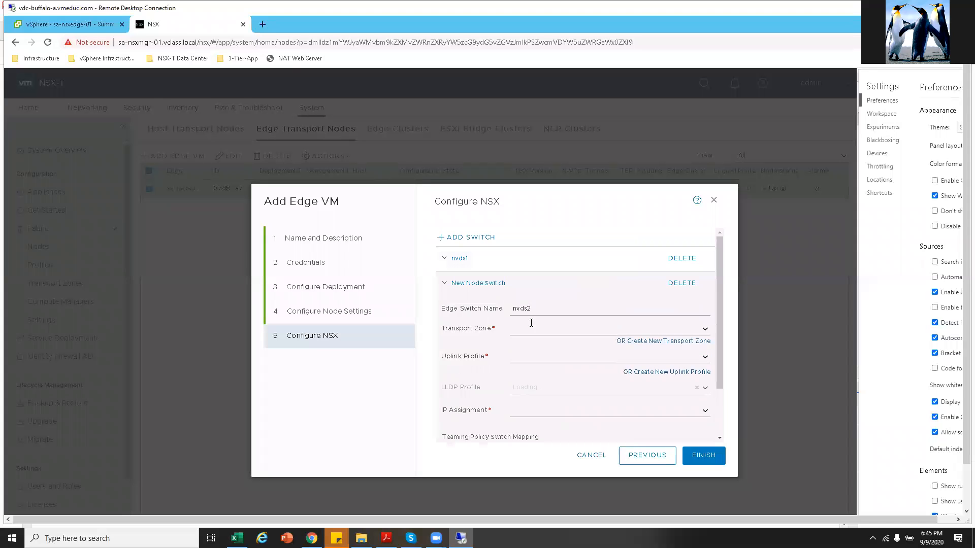
left_click_drag(530, 309, 491, 308)
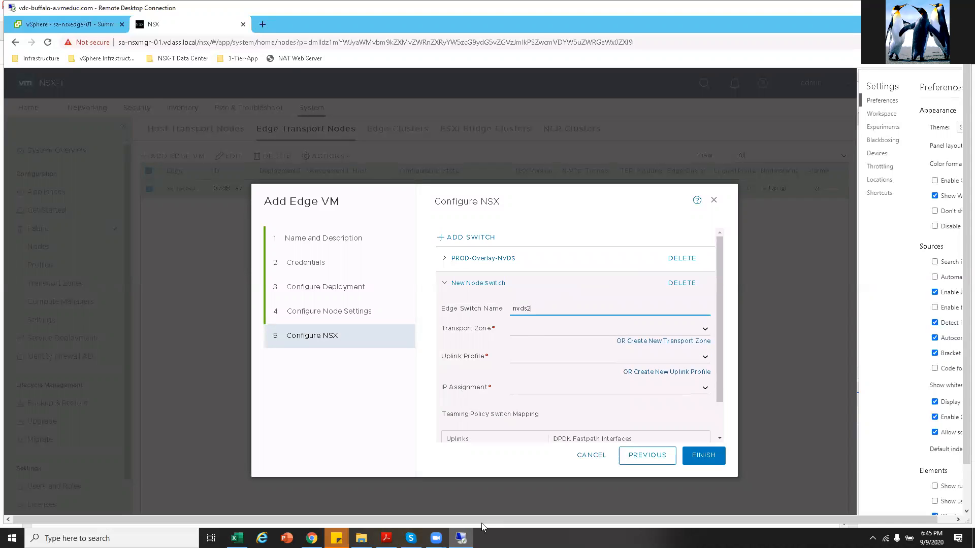
key("alt+Tab")
scroll(590, 419, "down", 8)
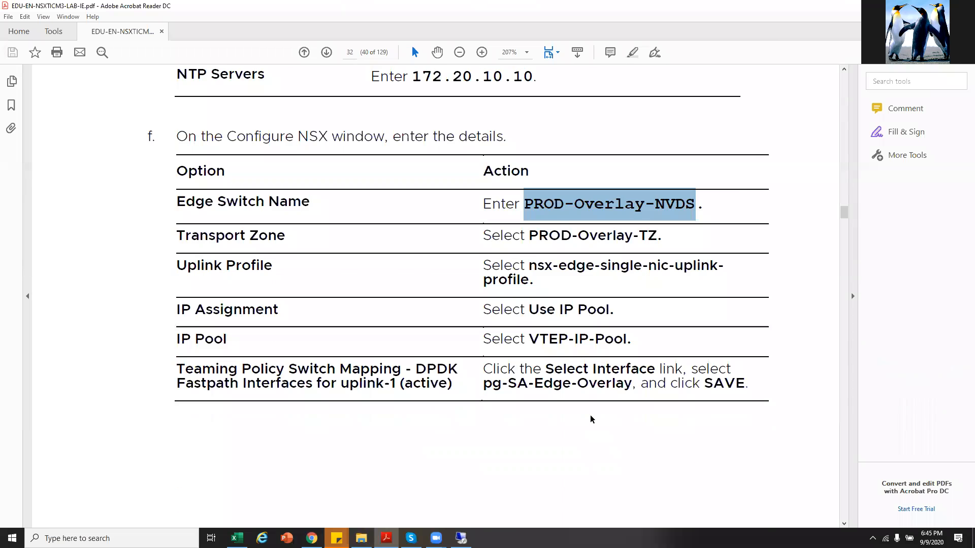
scroll(590, 419, "down", 4)
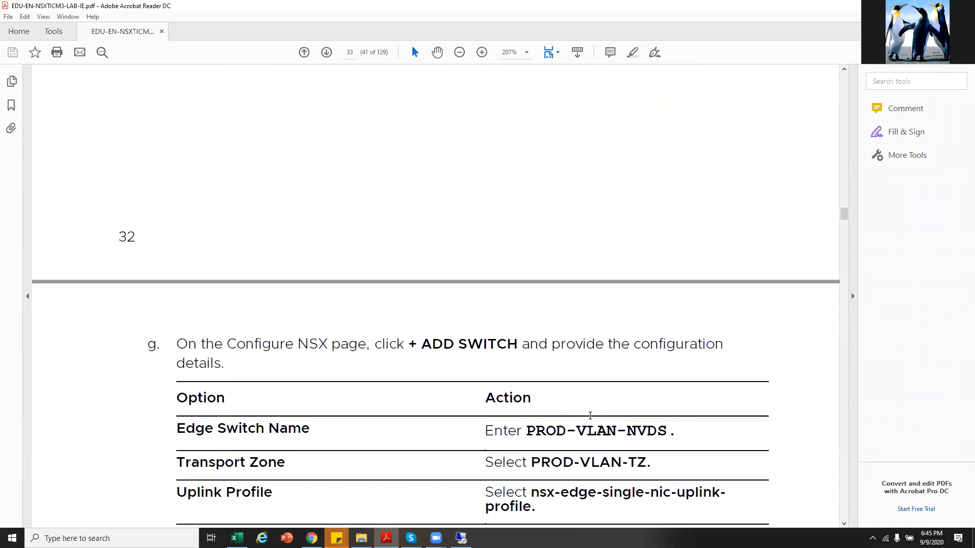
scroll(555, 365, "down", 1)
left_click_drag(527, 359, 669, 357)
right_click(669, 359)
left_click(660, 369)
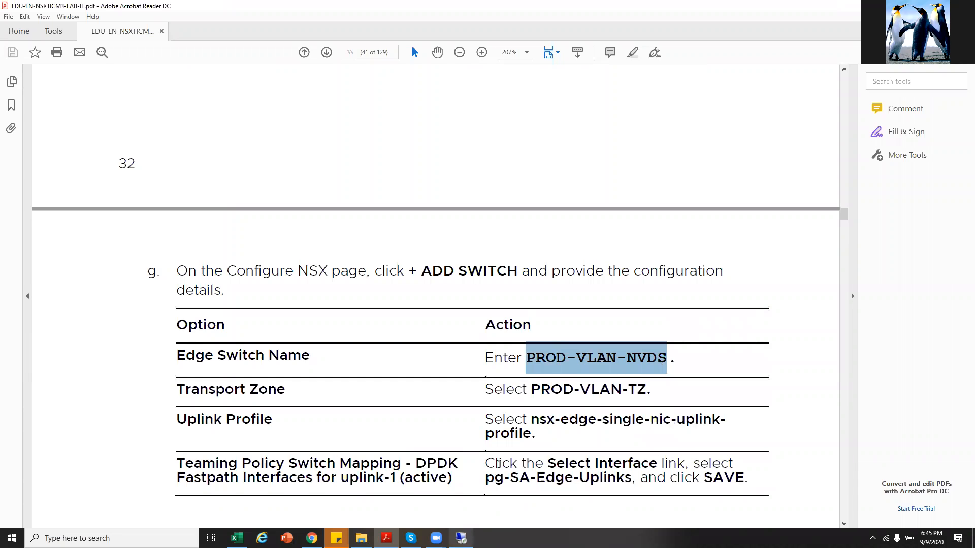
key("alt+Tab")
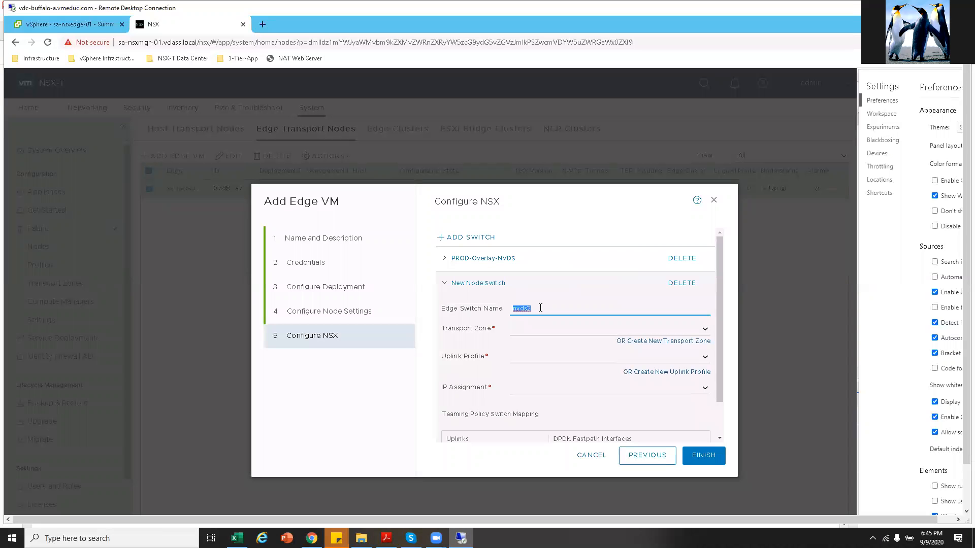
key("ctrl+v")
Assign transport zone PROD-VLAN-TZ and uplink profile nsx-edge-single-nic-uplink-profile to the PROD-VLAN-NVDS switch.
left_click(705, 331)
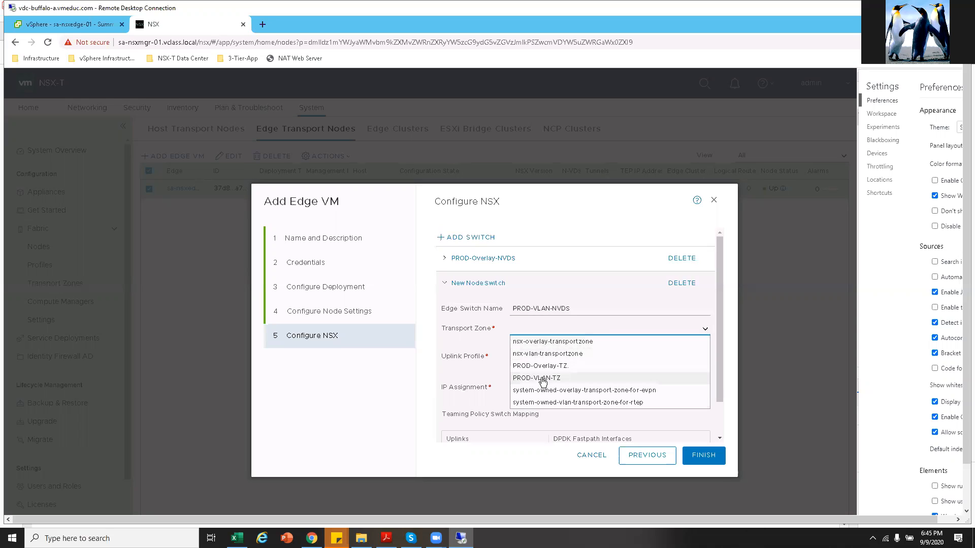
left_click(539, 378)
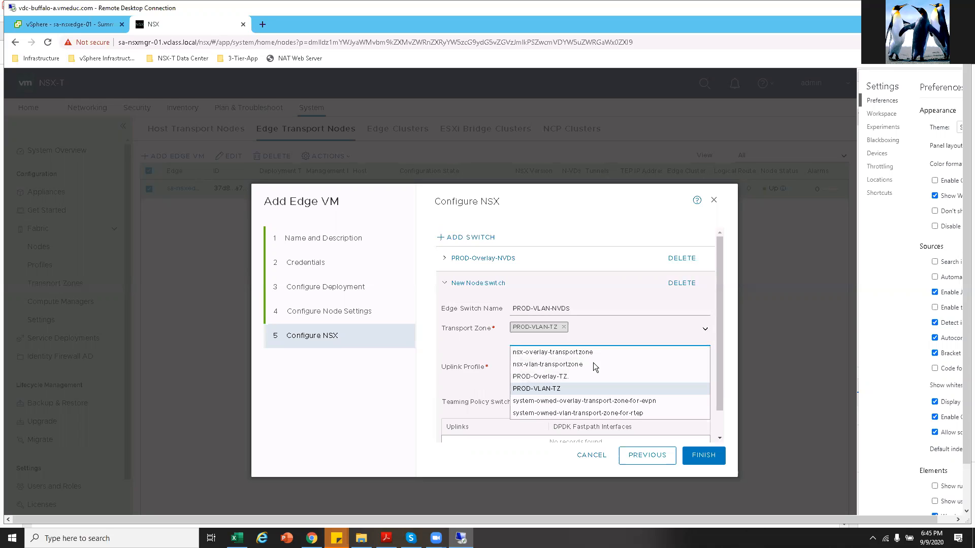
right_click(481, 347)
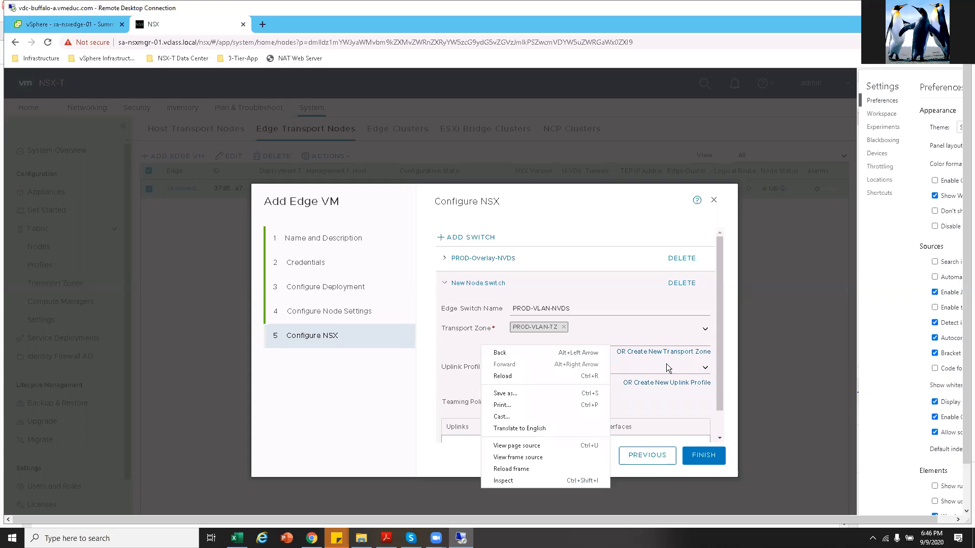
left_click(705, 369)
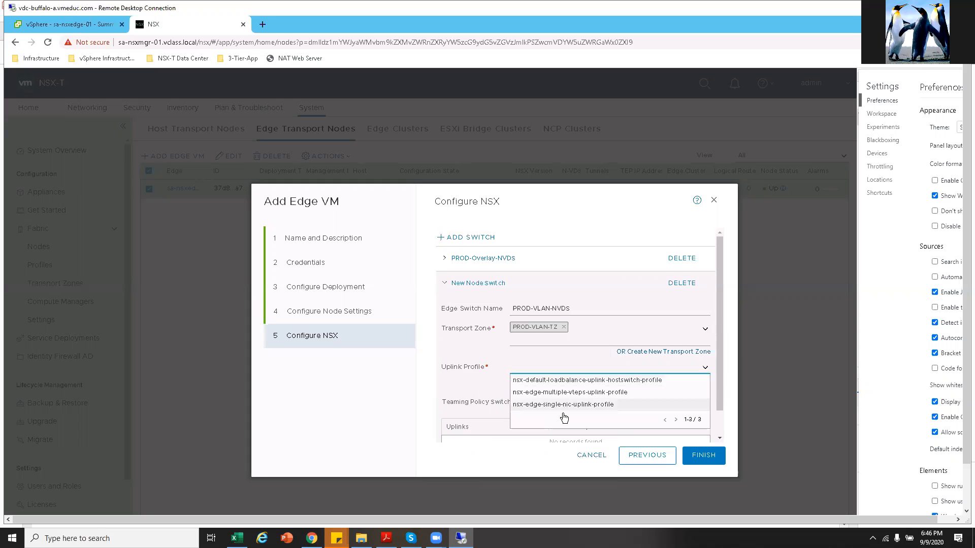
left_click(513, 403)
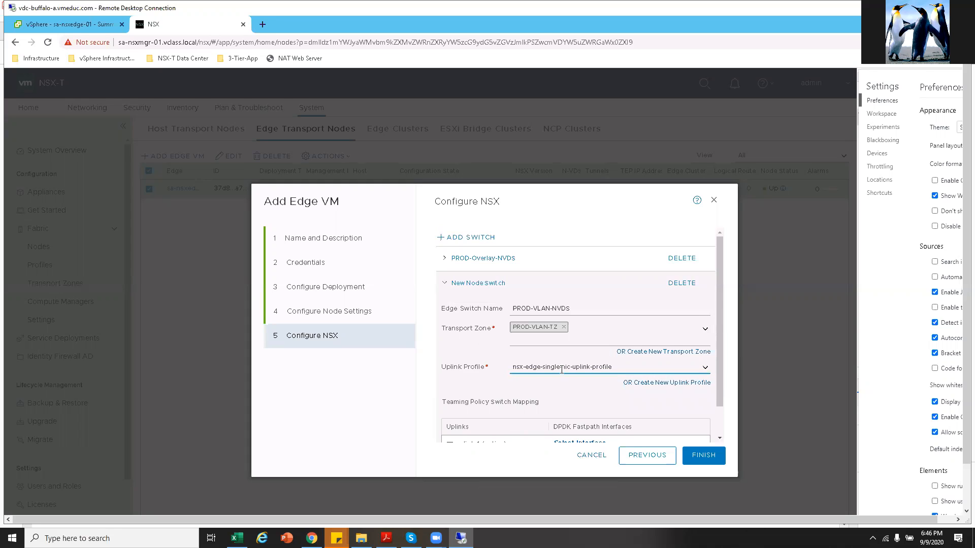
Choose the pg-SA-Edge-Uplinks distributed virtual portgroup as the interface for the VLAN switch's uplink-1.
scroll(561, 370, "down", 1)
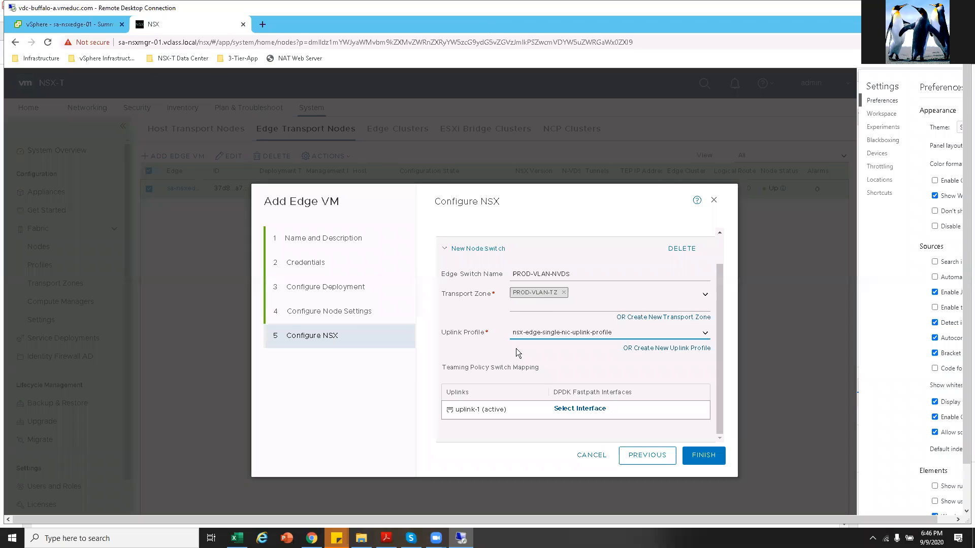
left_click(579, 409)
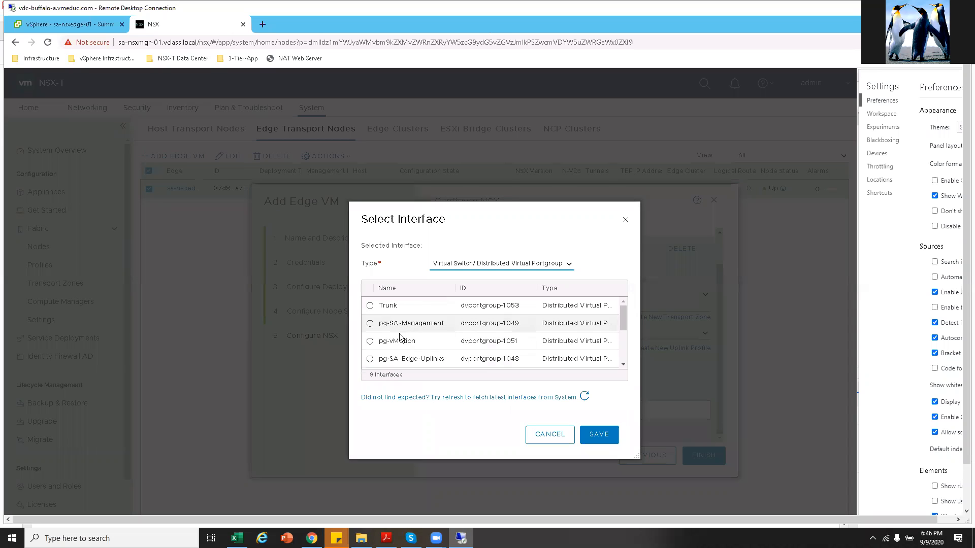
left_click(370, 359)
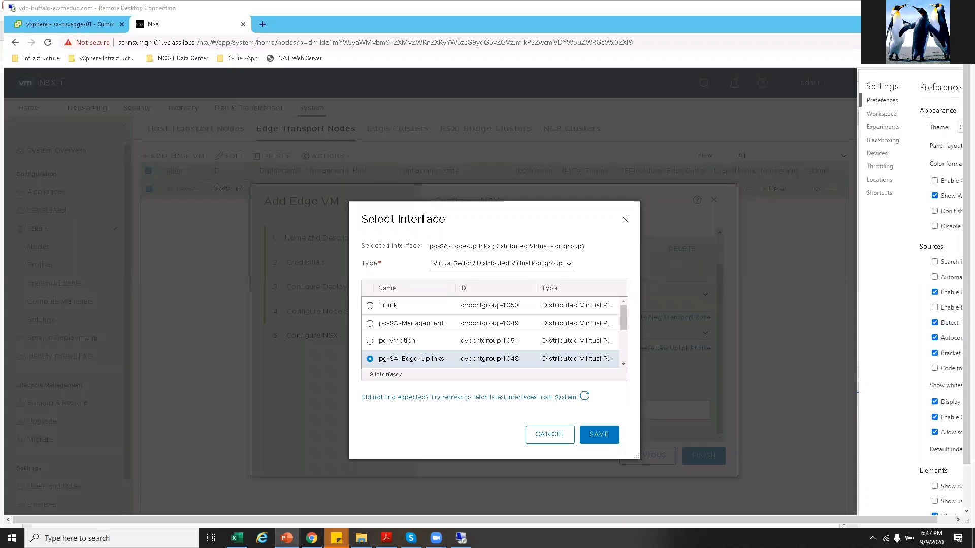
Switch to the NSX-T.pptx presentation in PowerPoint and examine how the Edge VM diagram maps its N-VDS switches and interfaces to networks.
left_click_drag(522, 1, 522, 76)
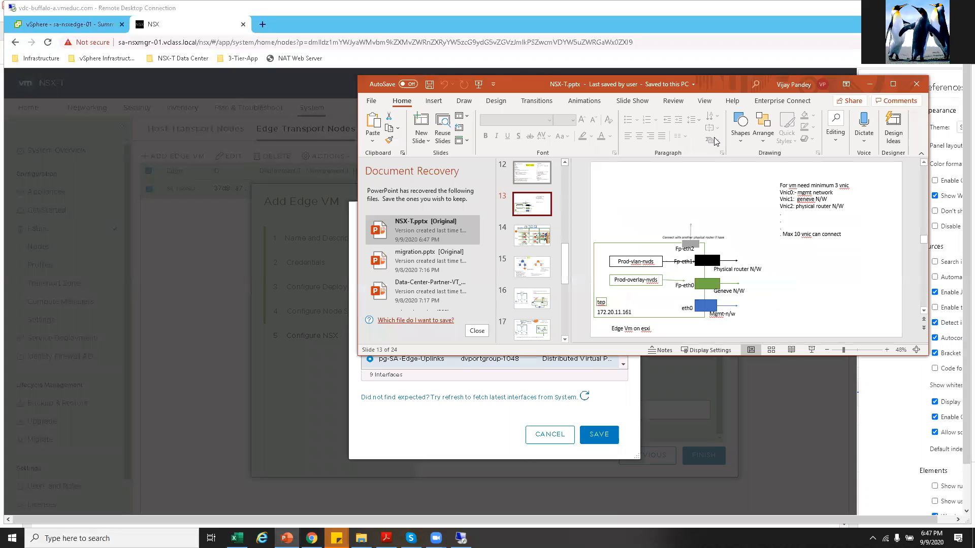
left_click(893, 86)
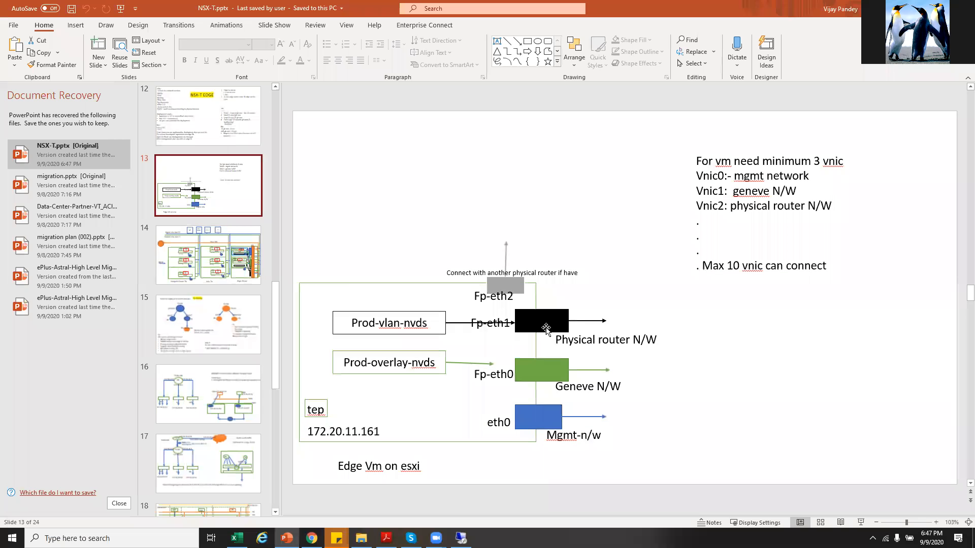
left_click(539, 322)
left_click(537, 416)
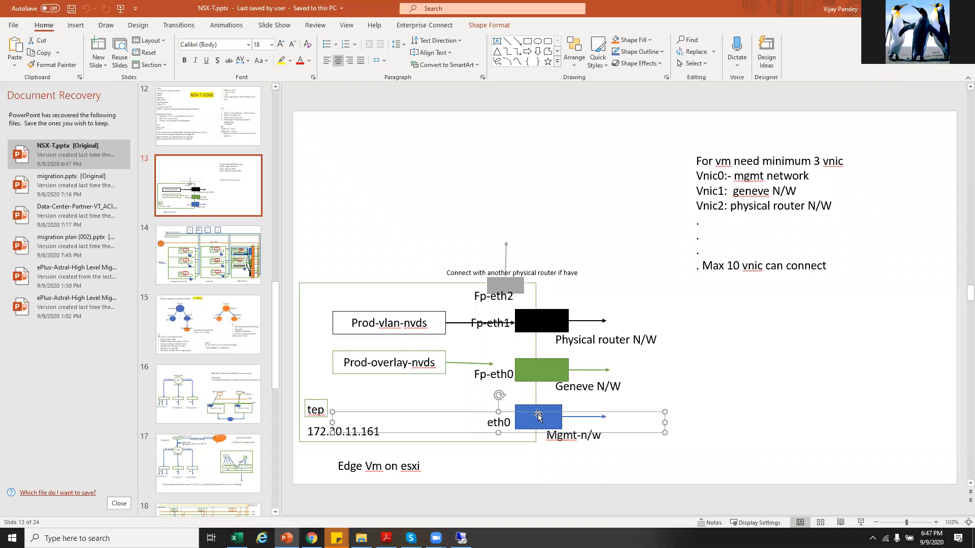
left_click(551, 373)
left_click(551, 322)
left_click(570, 339)
left_click(417, 324)
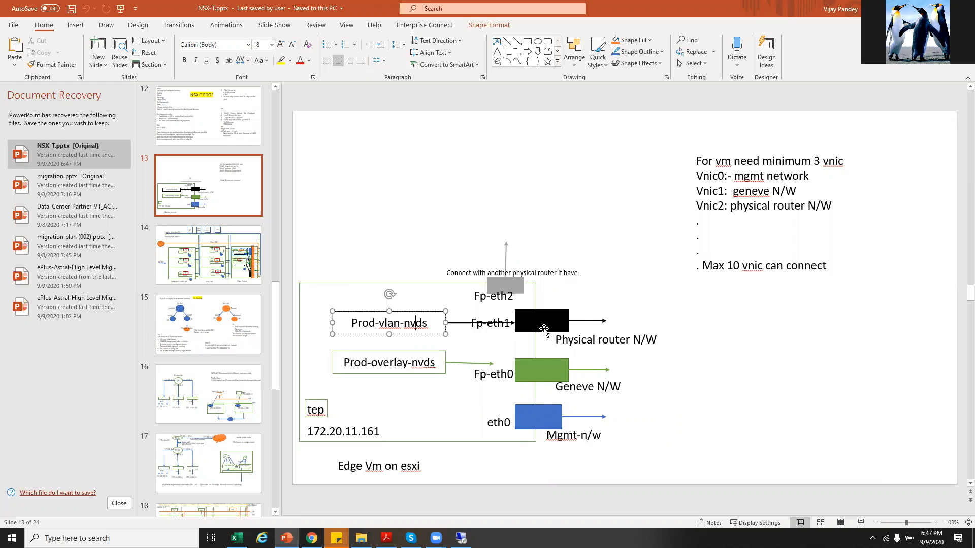
Open slide 14 and examine how the Vlan-100 network reaches the Edge Cluster's overlay and uplink port groups on the VDS.
left_click(208, 254)
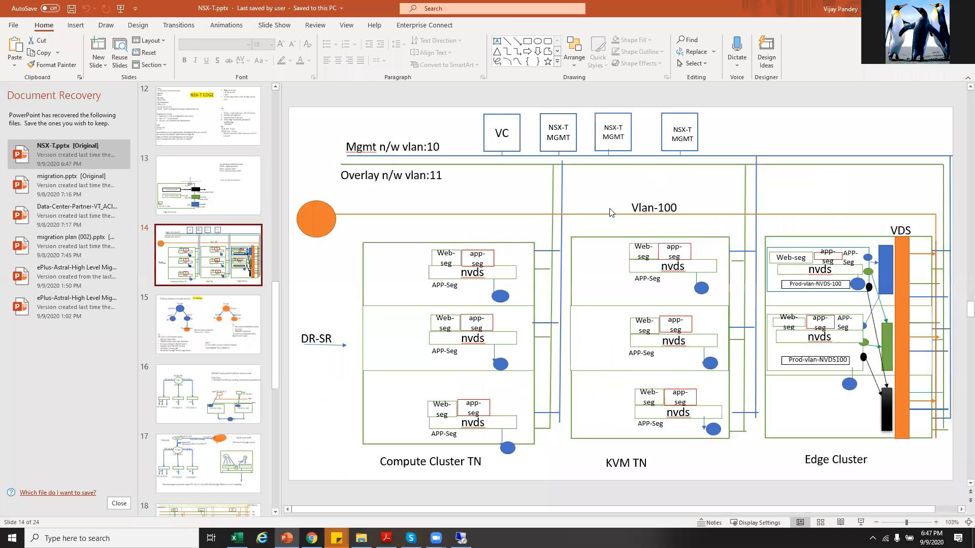
left_click(311, 218)
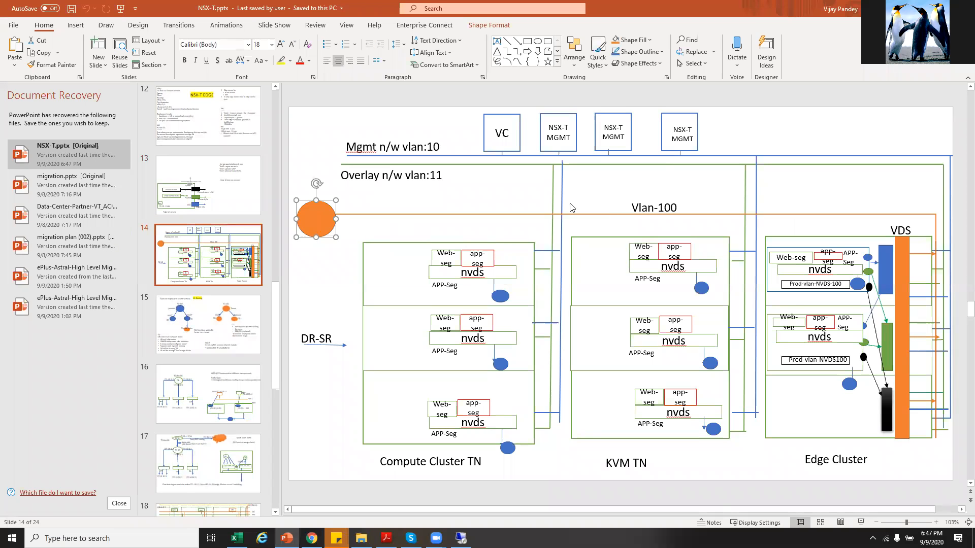
left_click(662, 205)
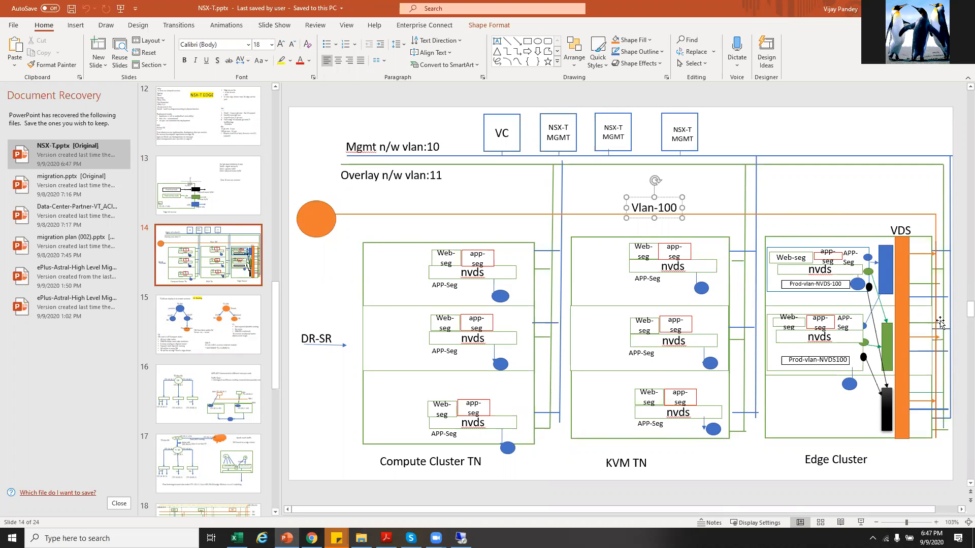
left_click(886, 415)
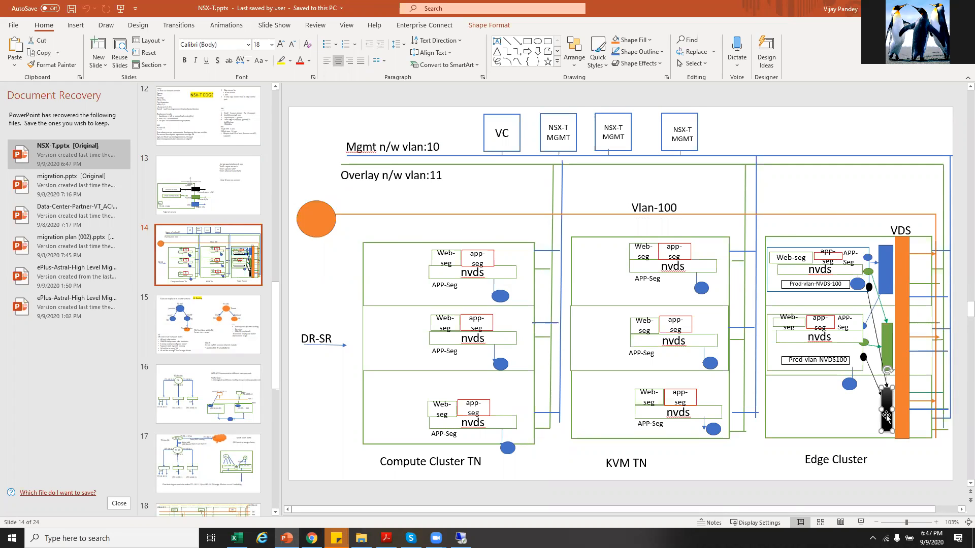
left_click(888, 363)
left_click(886, 350)
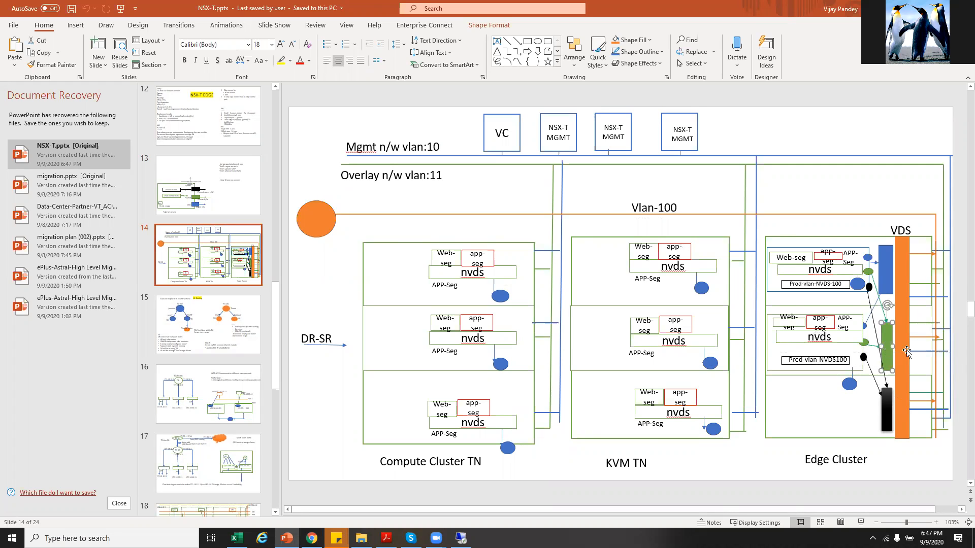
Examine on the cluster diagram how the management and overlay networks connect the VC, NSX-T managers, Compute Cluster TN, KVM TN and Edge Cluster.
left_click(608, 237)
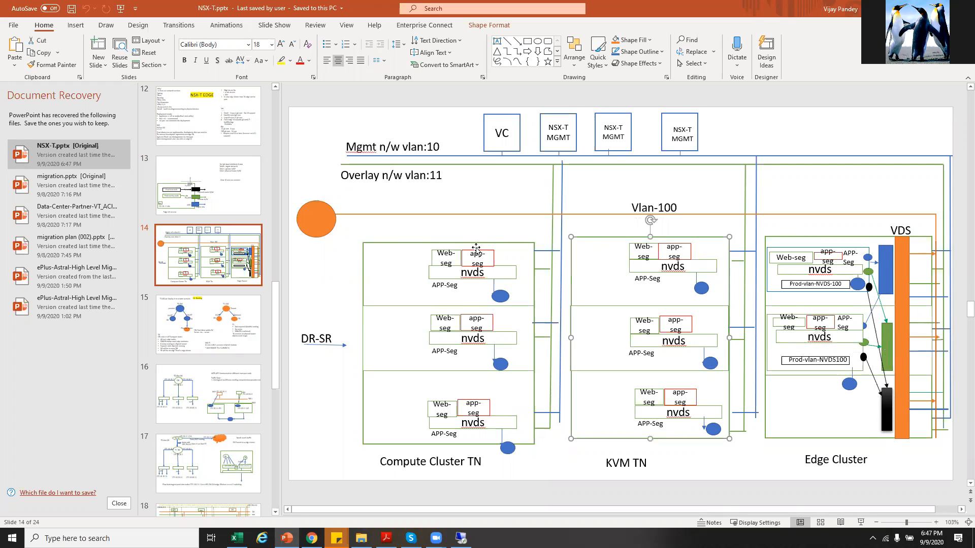
left_click(484, 341)
left_click(419, 461)
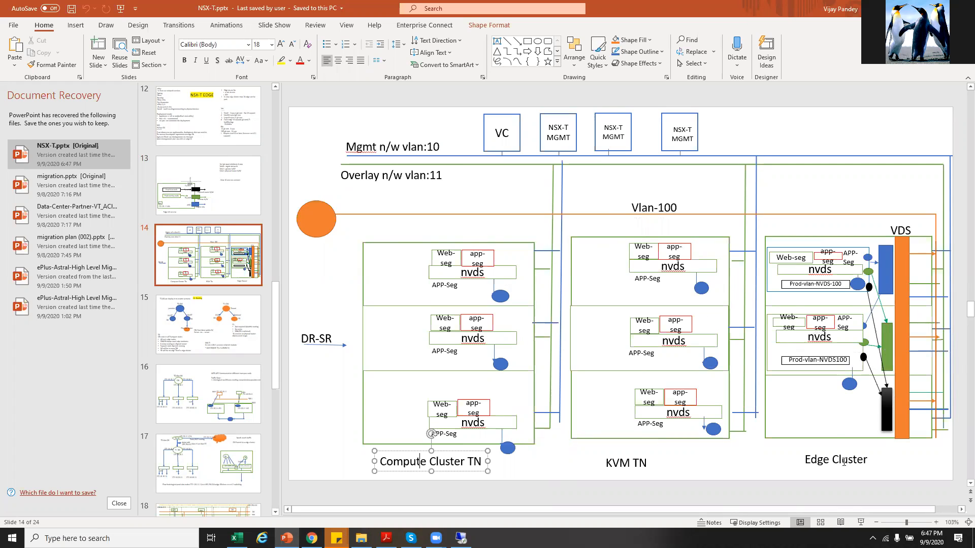
left_click(844, 463)
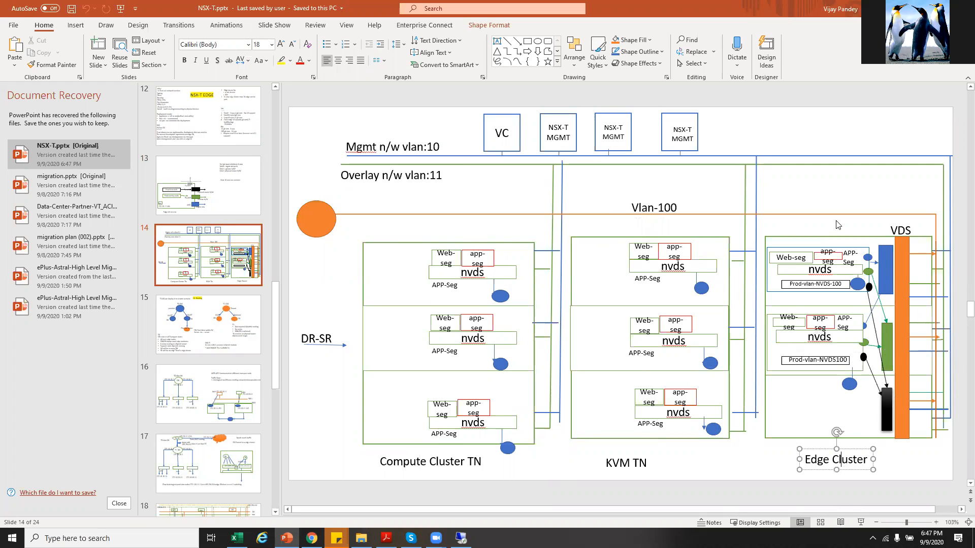
left_click(842, 157)
left_click(442, 167)
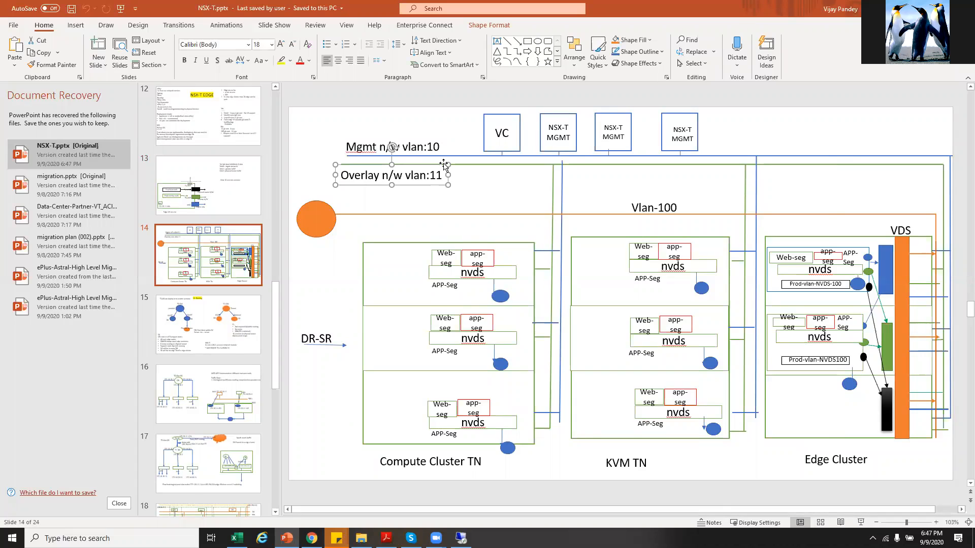
left_click(885, 269)
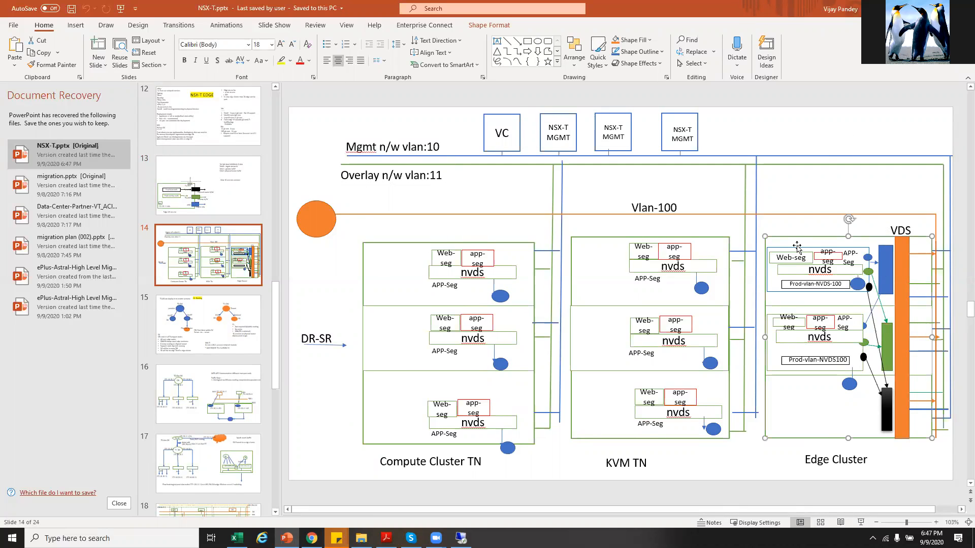
left_click(699, 137)
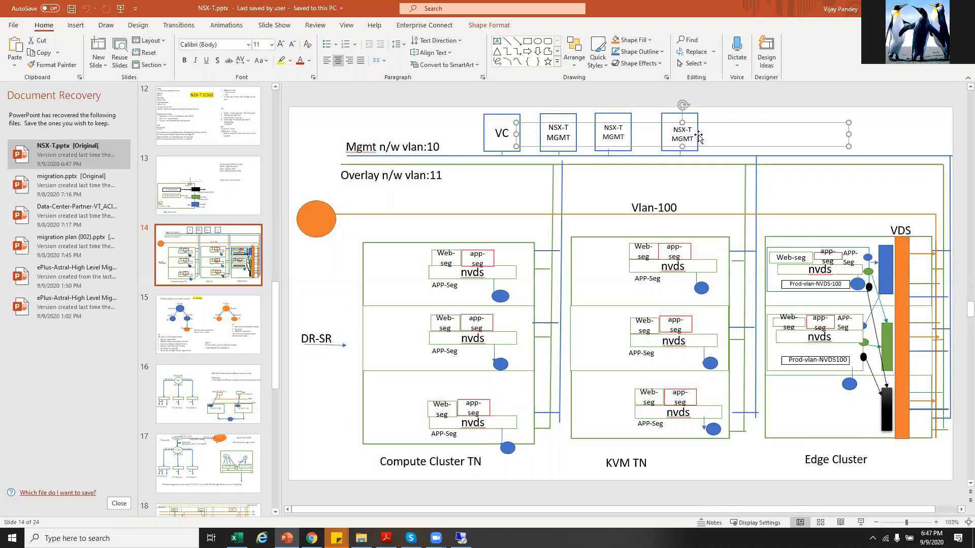
left_click(495, 138)
left_click(885, 267)
Switch back to the remote desktop's NSX wizard, save the pg-SA-Edge-Uplinks interface and finish adding the Edge VM.
key("alt+Tab")
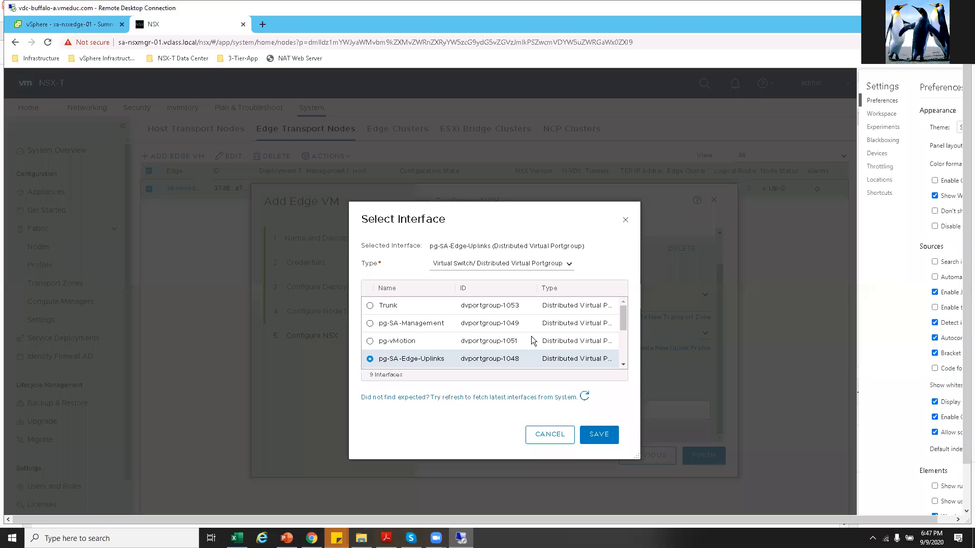
right_click(598, 445)
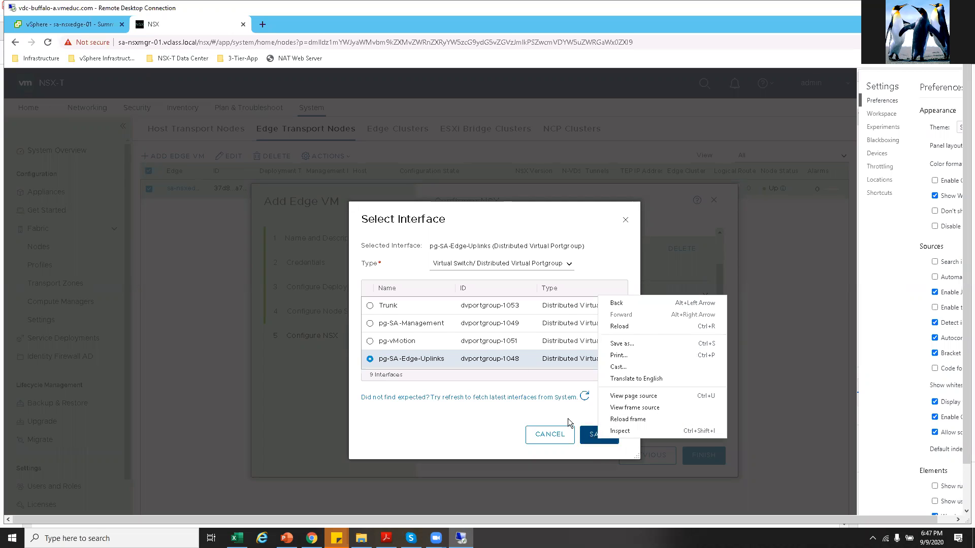
left_click(593, 440)
left_click(598, 442)
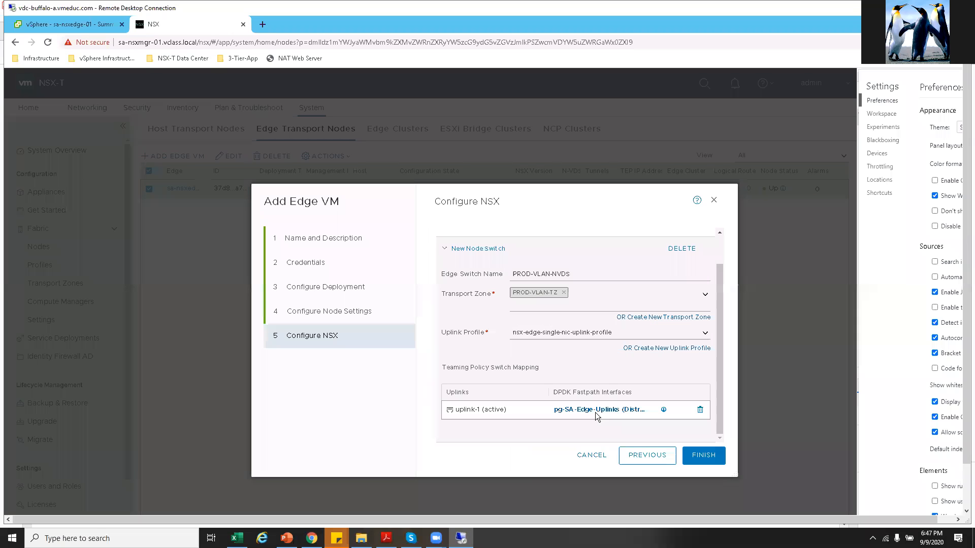
left_click(696, 455)
Select the newly added second node among the edge transport nodes and check its configuration state.
scroll(482, 284, "up", 1)
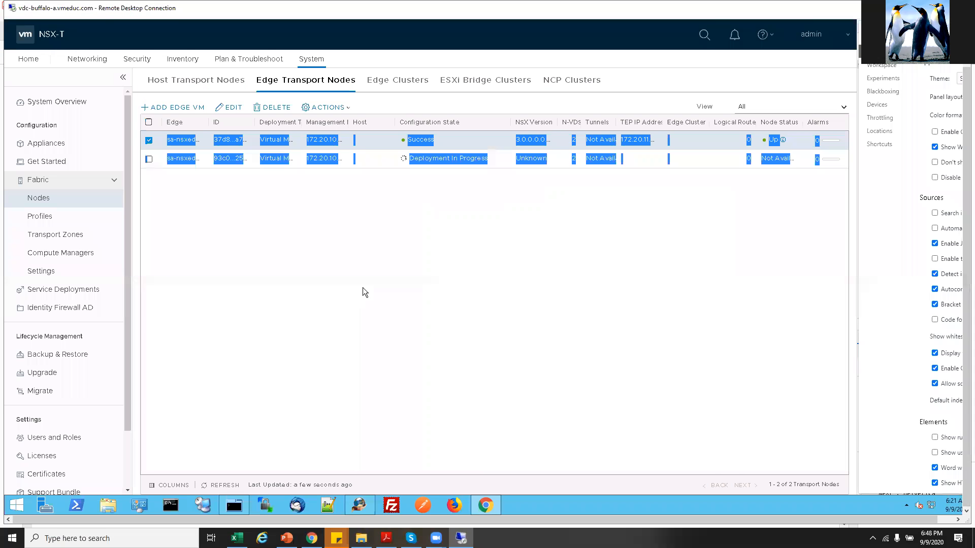
right_click(363, 287)
left_click(356, 206)
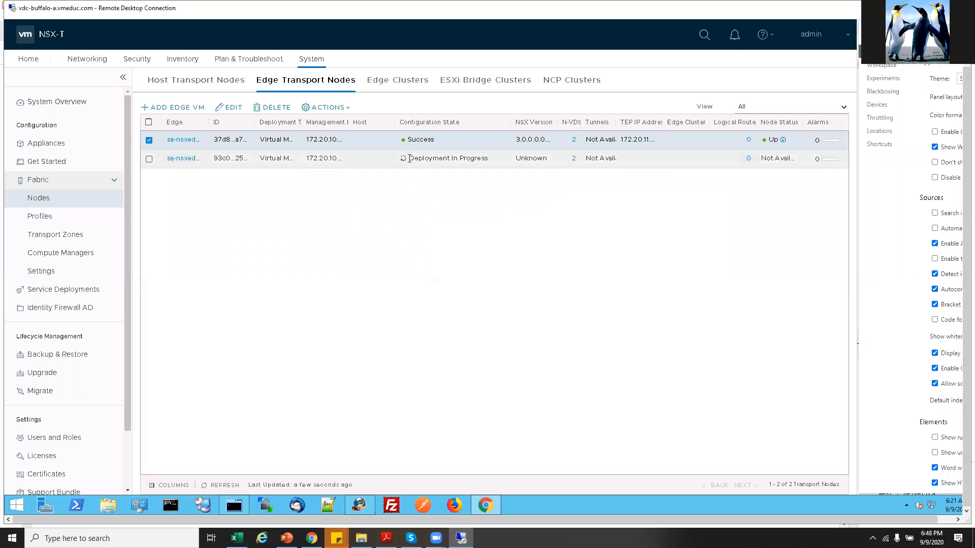
left_click(489, 168)
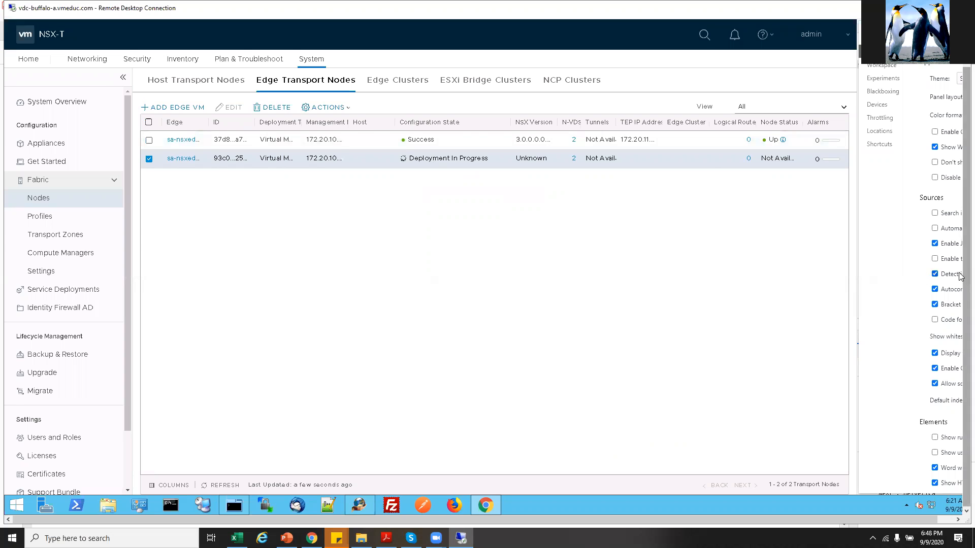
Switch to the vSphere Client and compare the CPU, memory and storage usage of sa-nsxedge-02 and sa-nsxedge-01.
key("F11")
left_click(36, 25)
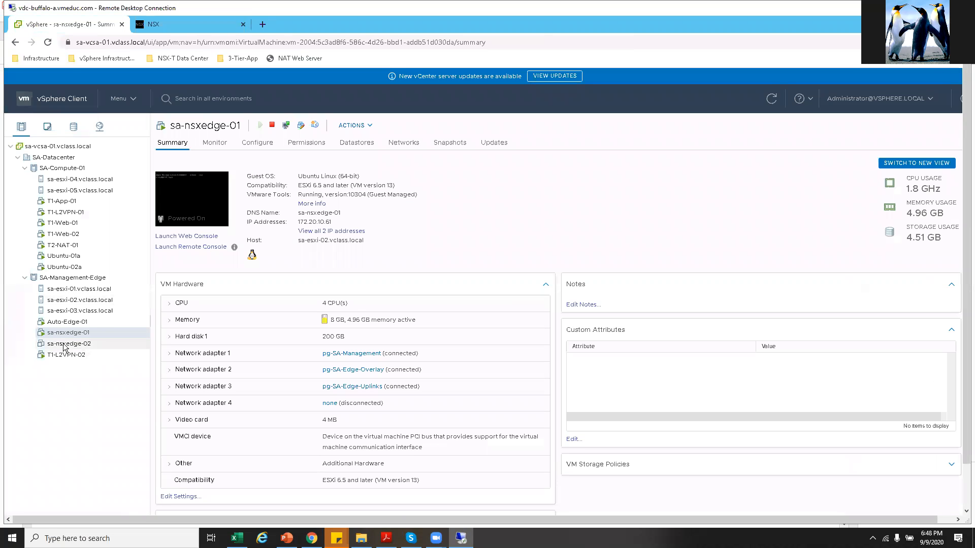
left_click(65, 345)
left_click(59, 280)
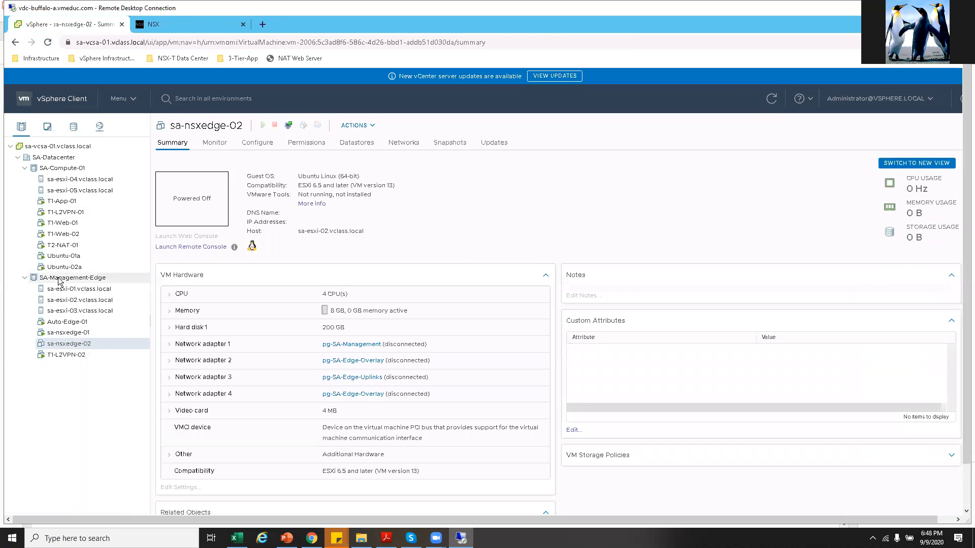
left_click(74, 345)
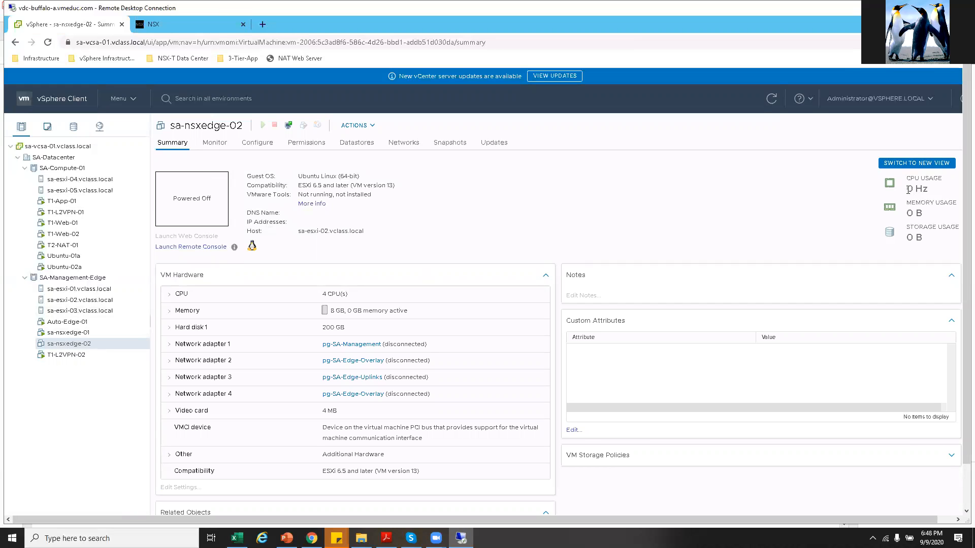
left_click_drag(907, 189, 913, 213)
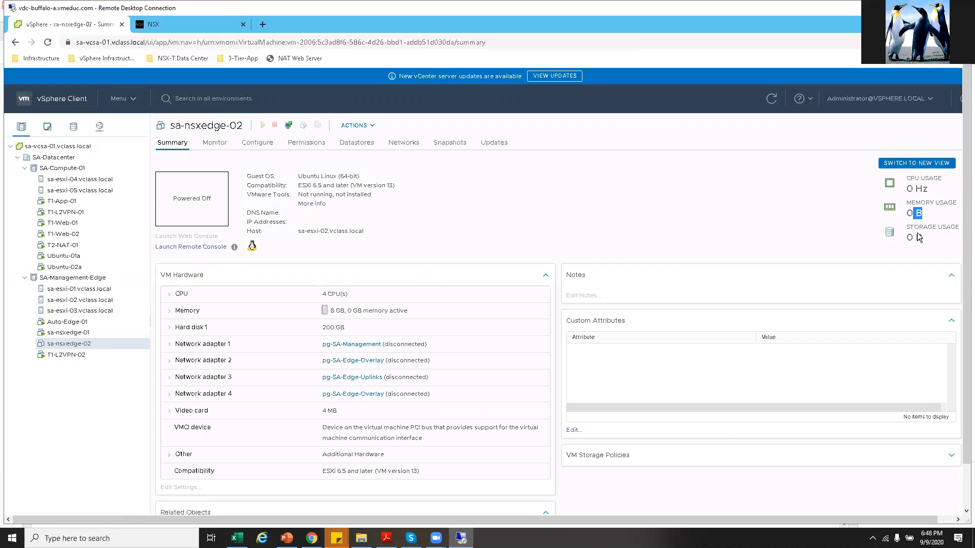
left_click(72, 332)
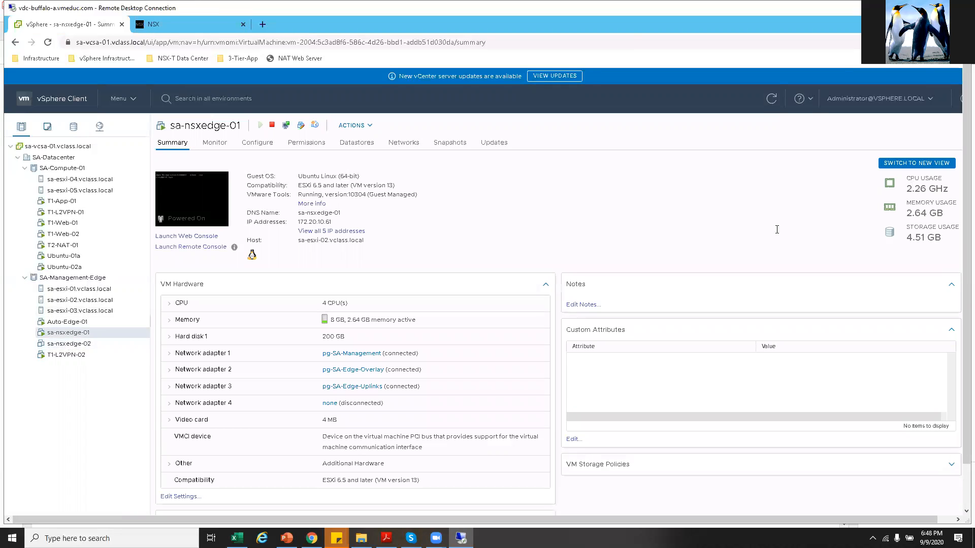
left_click_drag(927, 213, 934, 238)
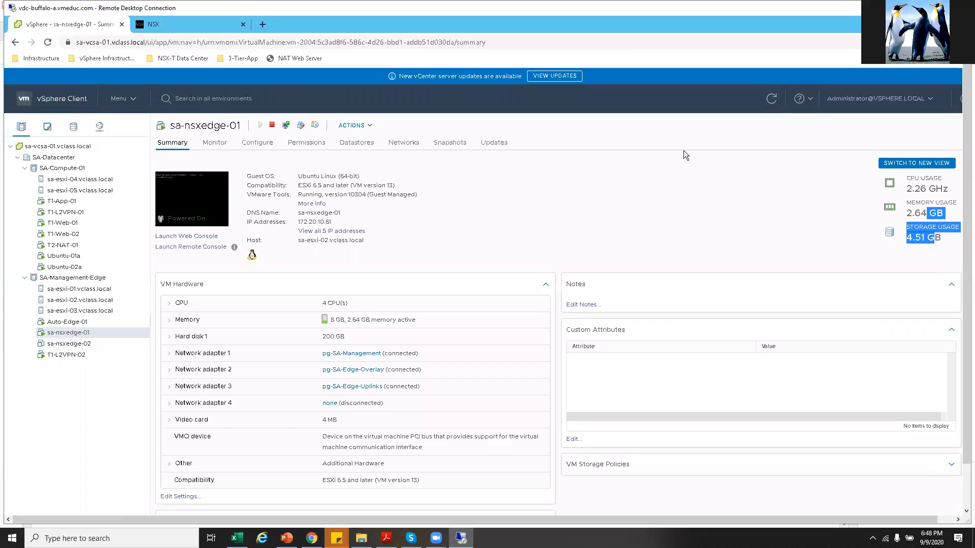
Return to the NSX edge transport nodes and check the configuration state of sa-nsxedge-02.
right_click(202, 24)
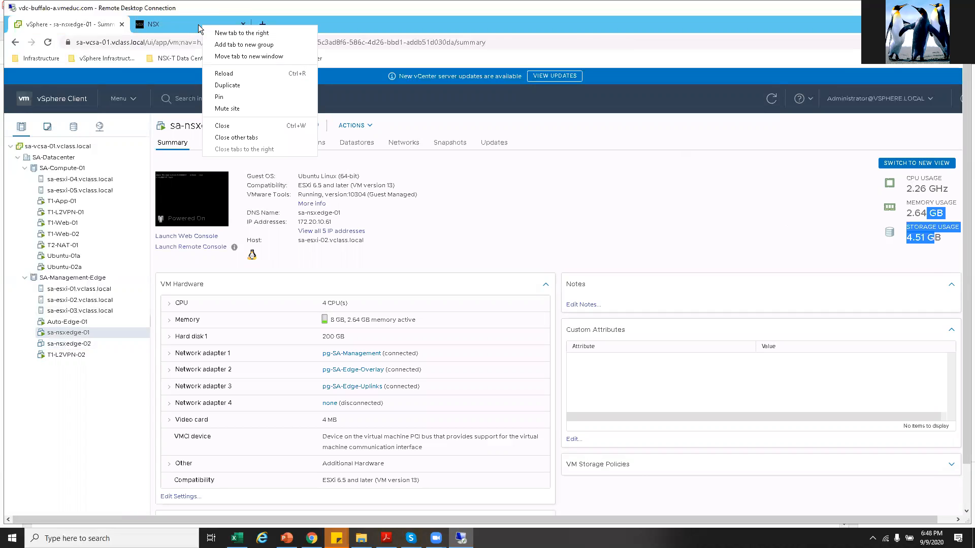
left_click(199, 24)
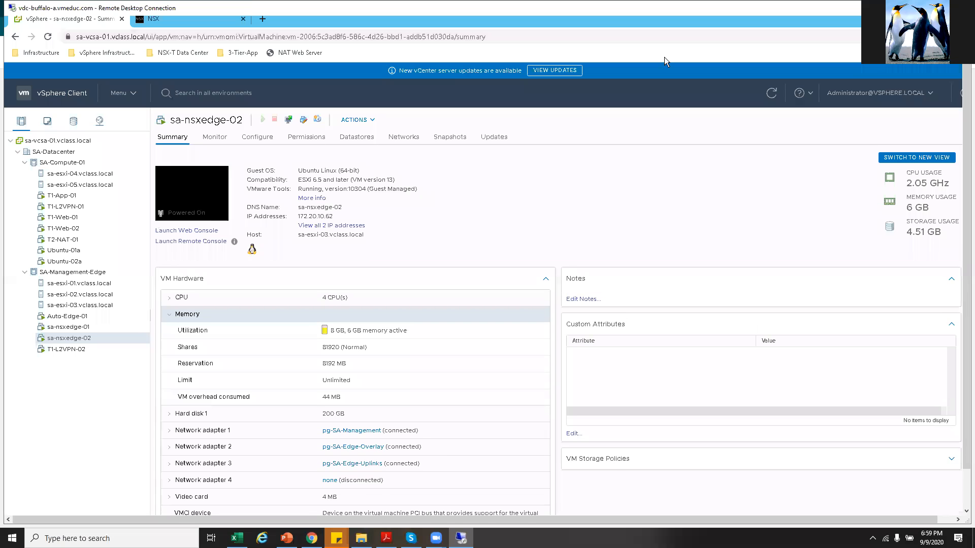
left_click(185, 23)
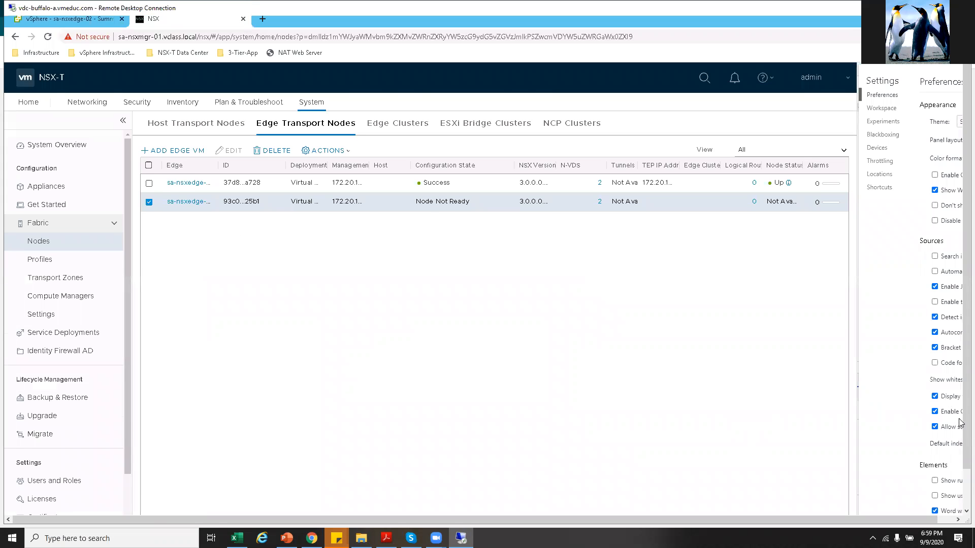
left_click_drag(965, 437, 959, 466)
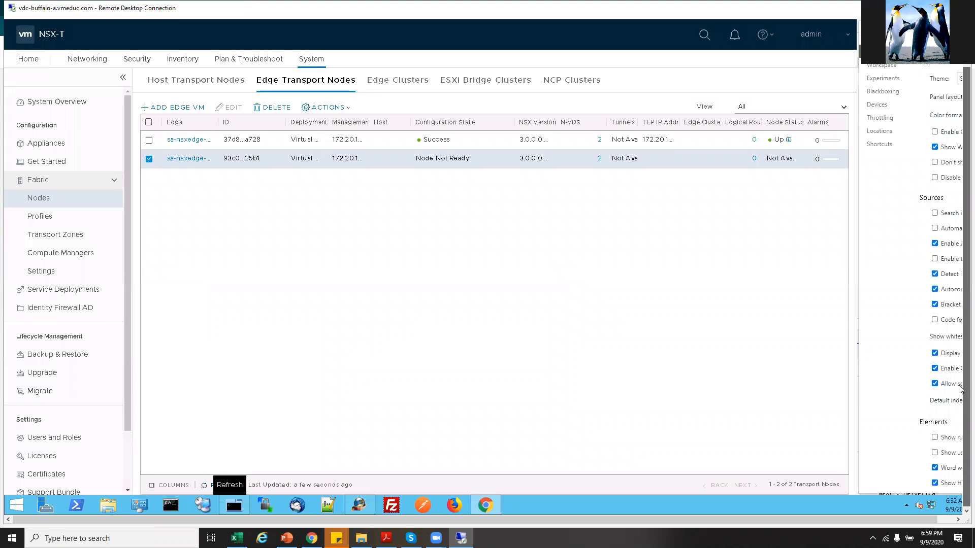
left_click_drag(959, 385, 959, 328)
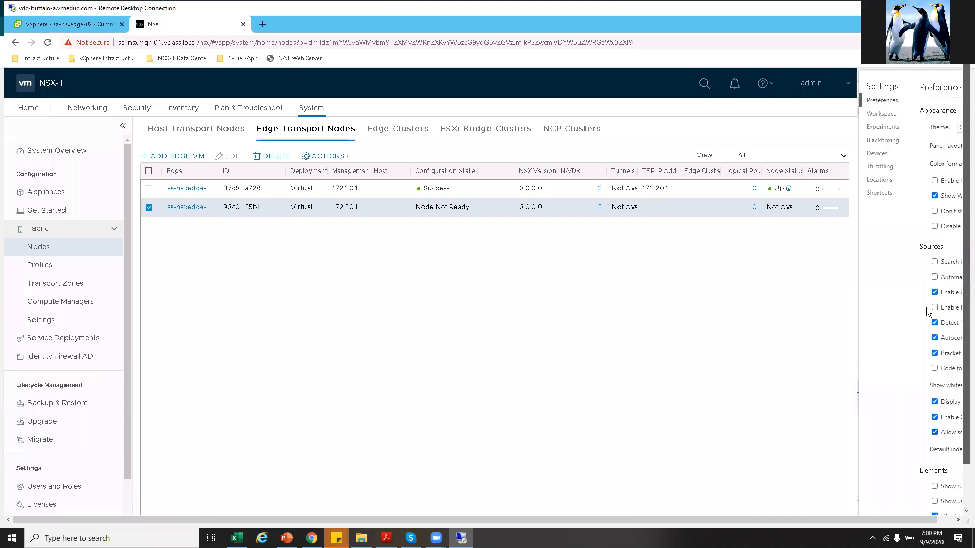
In the vSphere Client, compare the memory utilization of sa-nsxedge-02 with that of sa-nsxedge-01.
left_click(71, 25)
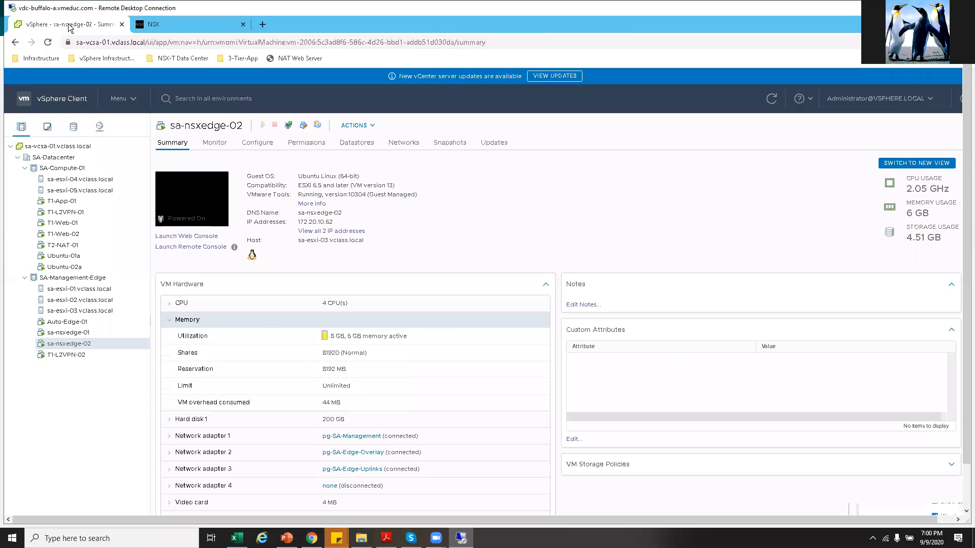
right_click(325, 341)
left_click(329, 336)
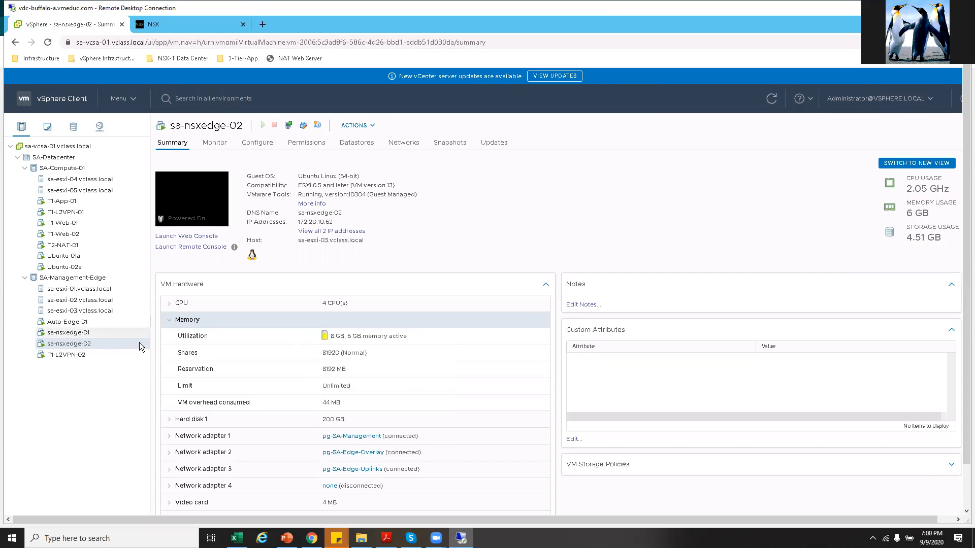
left_click(71, 333)
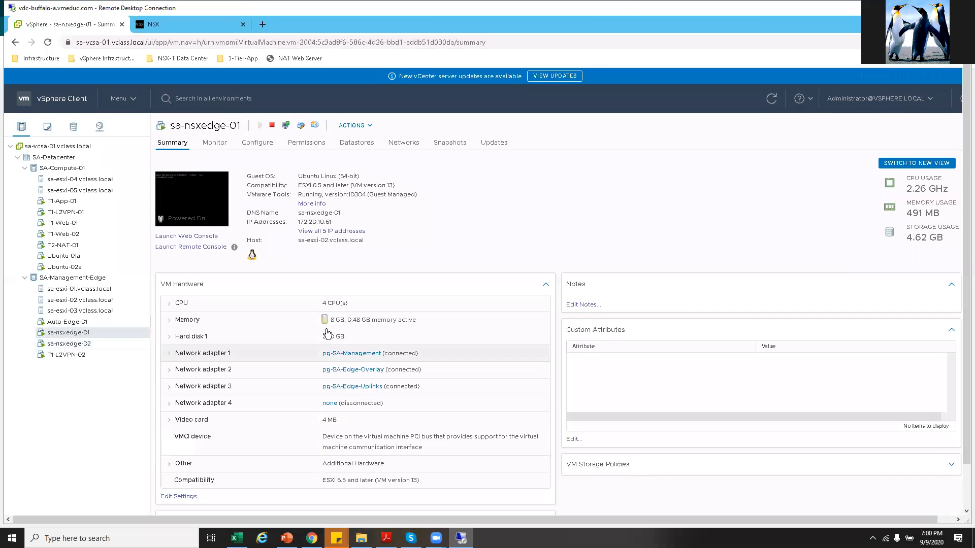
mouse_move(326, 322)
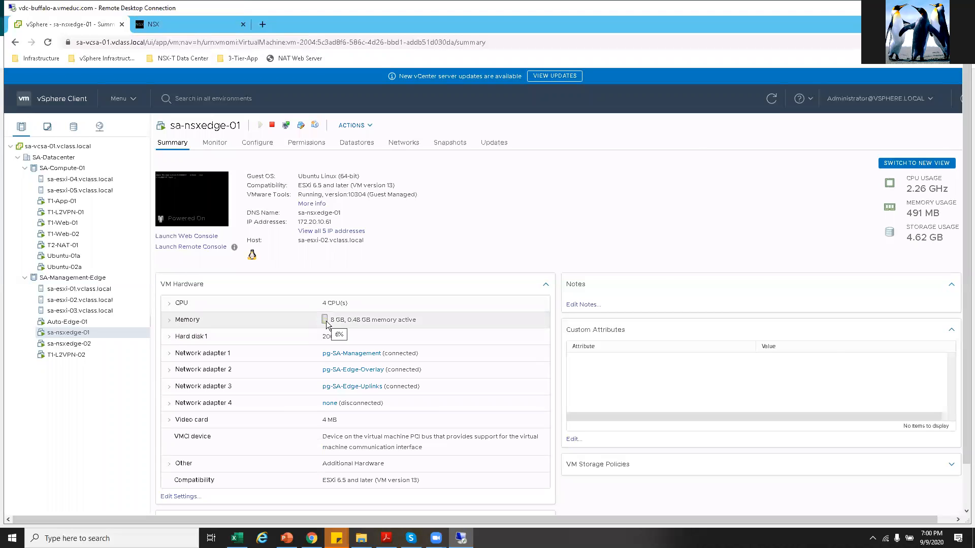
Expand the memory details of sa-nsxedge-02 to check its utilization, and return to the NSX edge transport nodes.
left_click(73, 344)
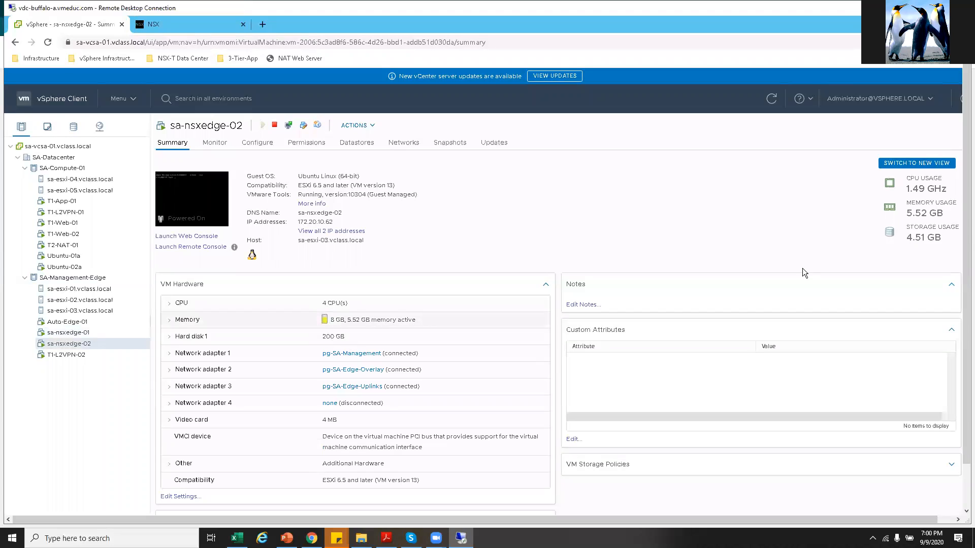
left_click_drag(913, 213, 943, 214)
left_click(605, 257)
left_click(176, 320)
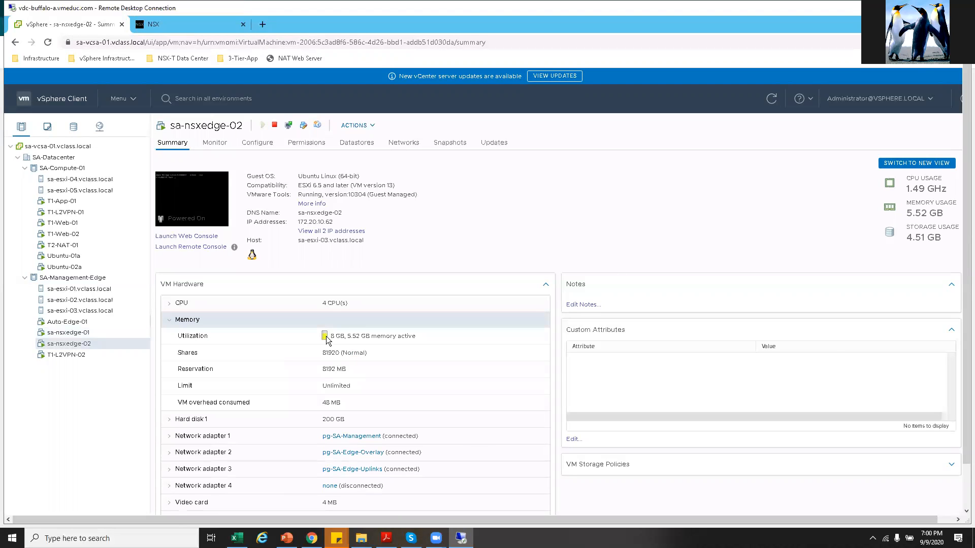
mouse_move(326, 340)
left_click(189, 28)
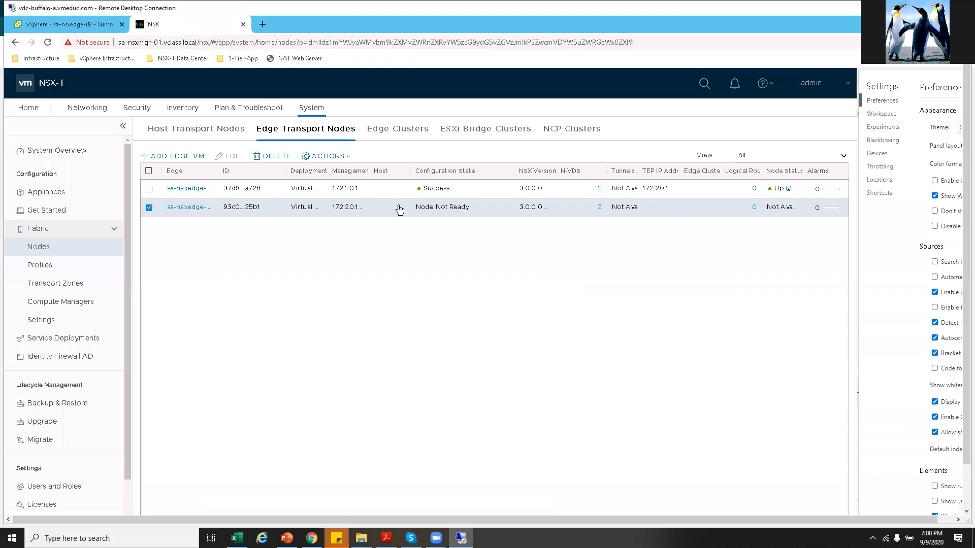
Refresh the edge transport nodes list and check the configuration state and node status of sa-nsxedge-02.
left_click_drag(966, 336, 966, 382)
left_click(205, 485)
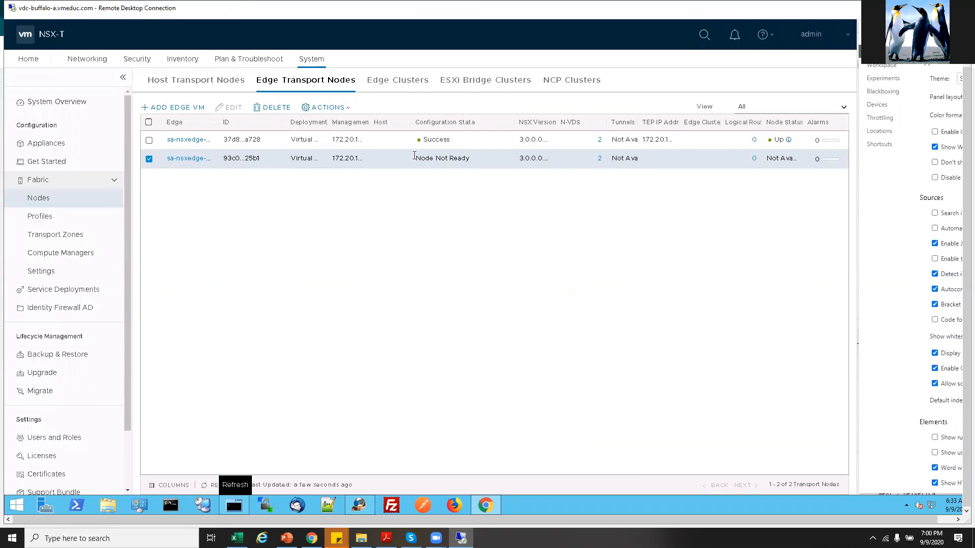
right_click(469, 159)
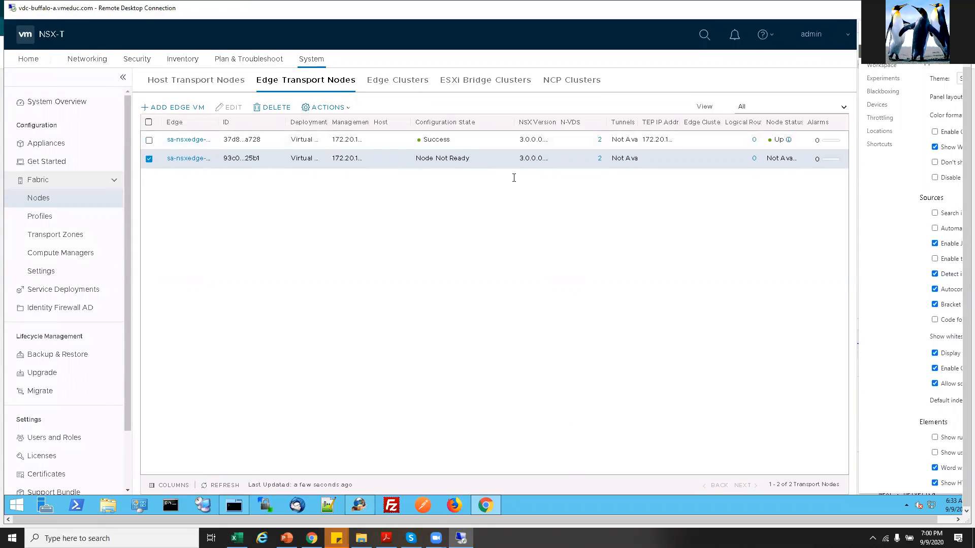
right_click(417, 182)
double_click(356, 159)
left_click_drag(417, 162, 421, 162)
left_click(220, 485)
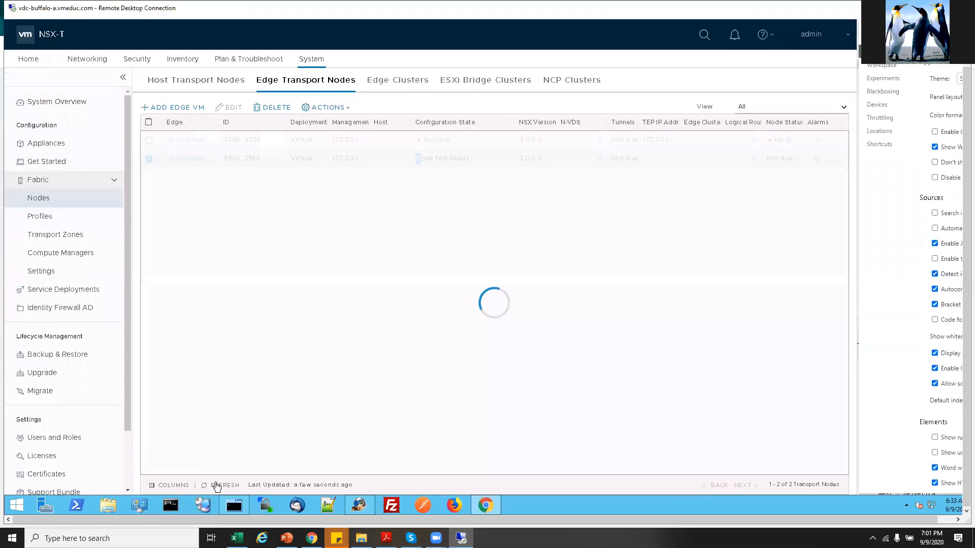
left_click(220, 485)
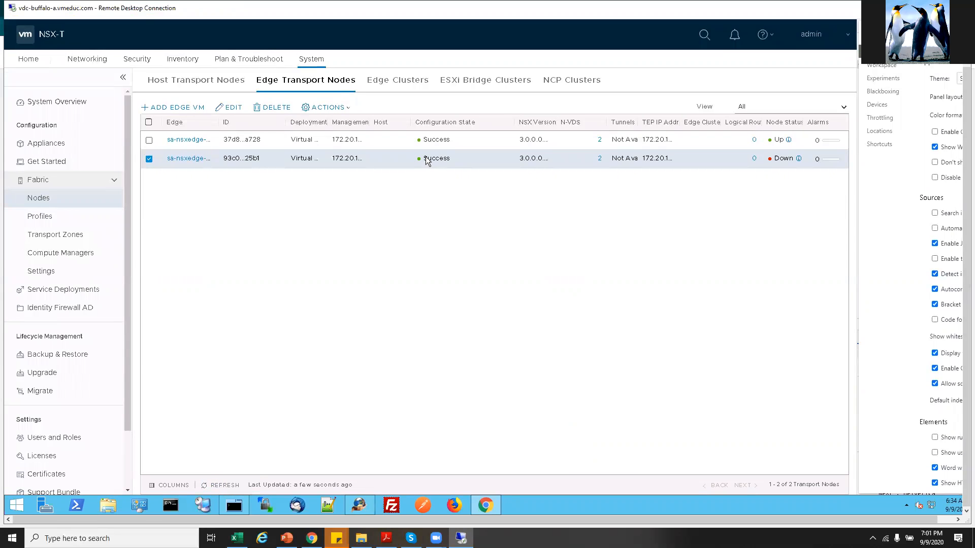
left_click_drag(423, 159, 435, 159)
left_click_drag(774, 159, 779, 159)
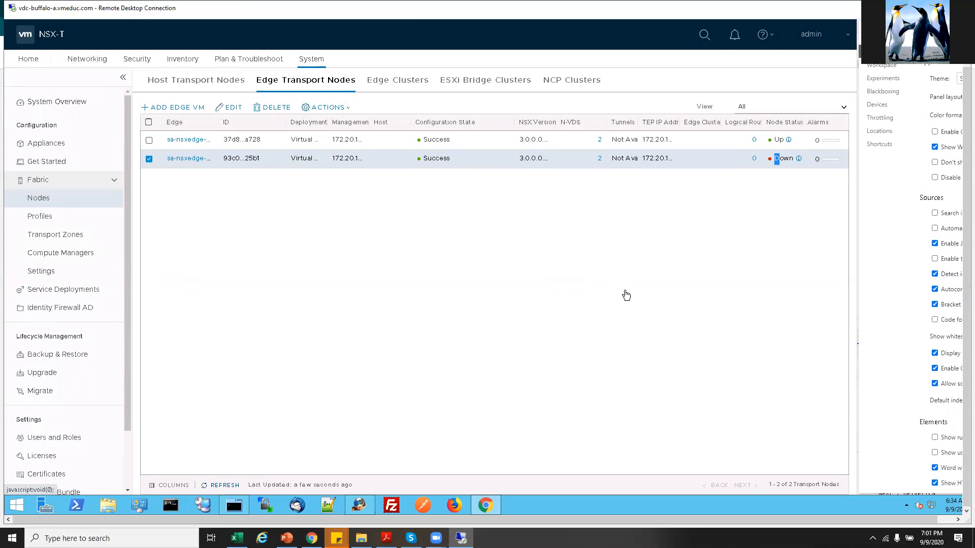
Refresh the edge transport nodes again to recheck the node status of sa-nsxedge-02.
right_click(625, 292)
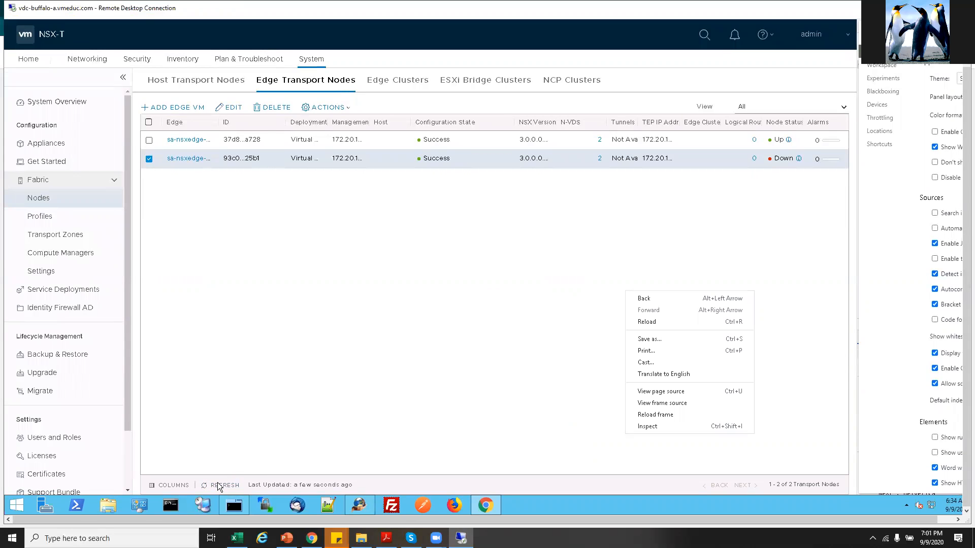
left_click(222, 487)
left_click(222, 486)
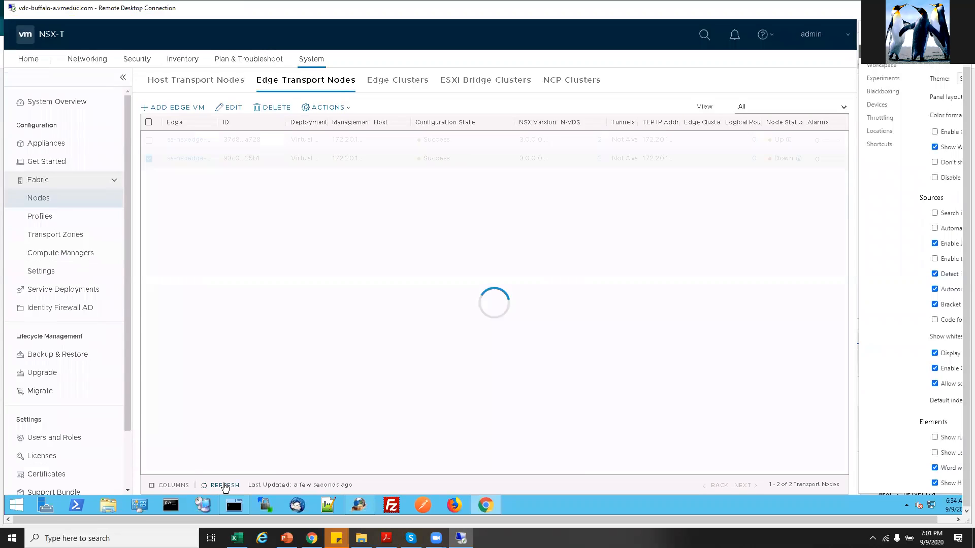
left_click(224, 486)
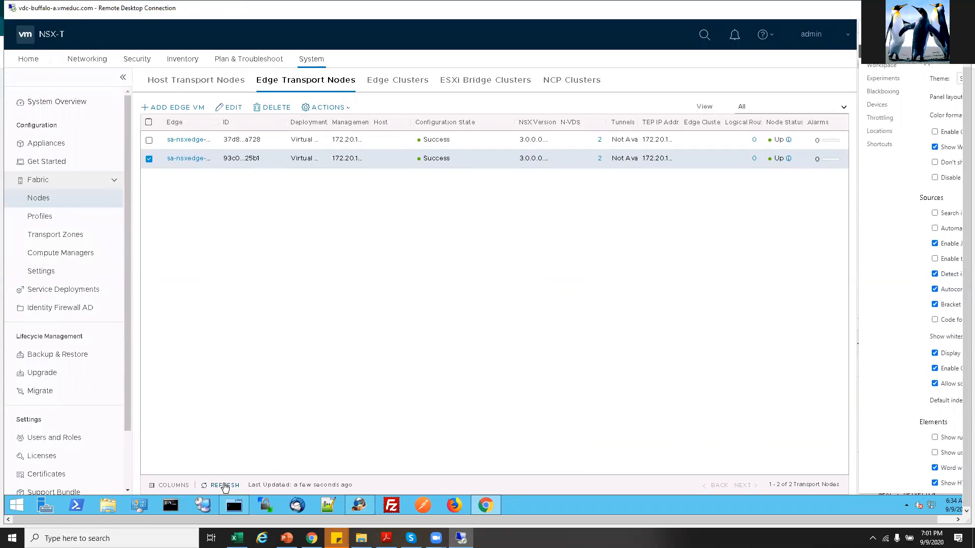
double_click(781, 158)
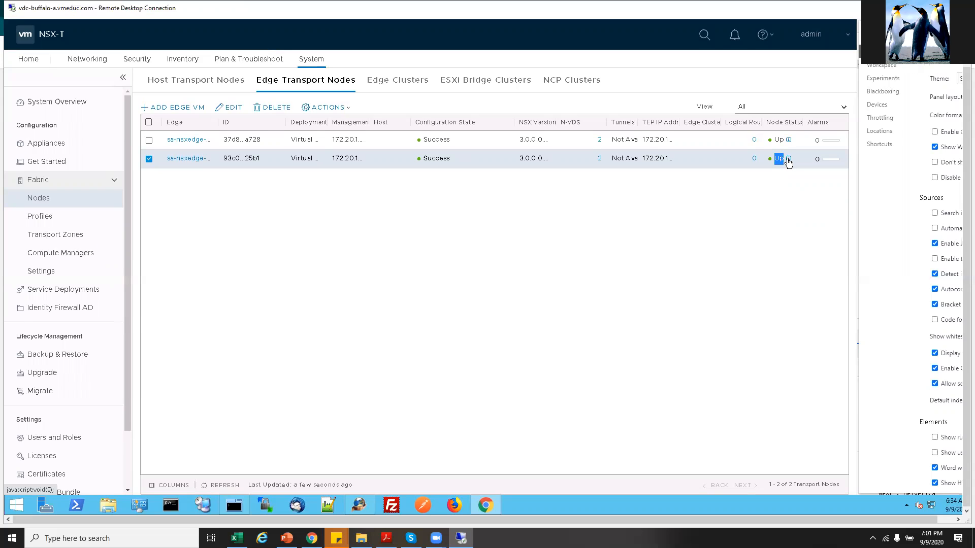
Open the transport node status of sa-nsxedge-02 and its detailed monitoring information, including system usage.
left_click(788, 159)
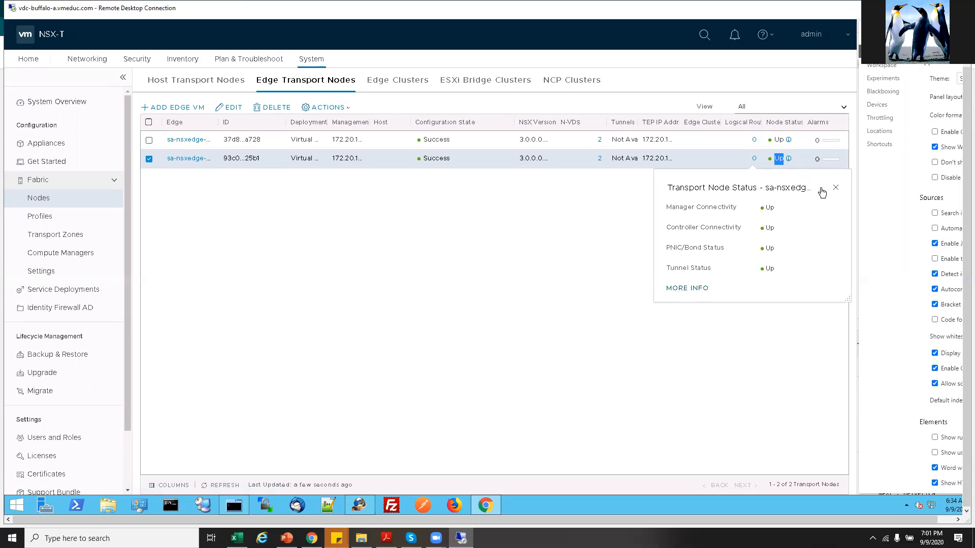
left_click(687, 288)
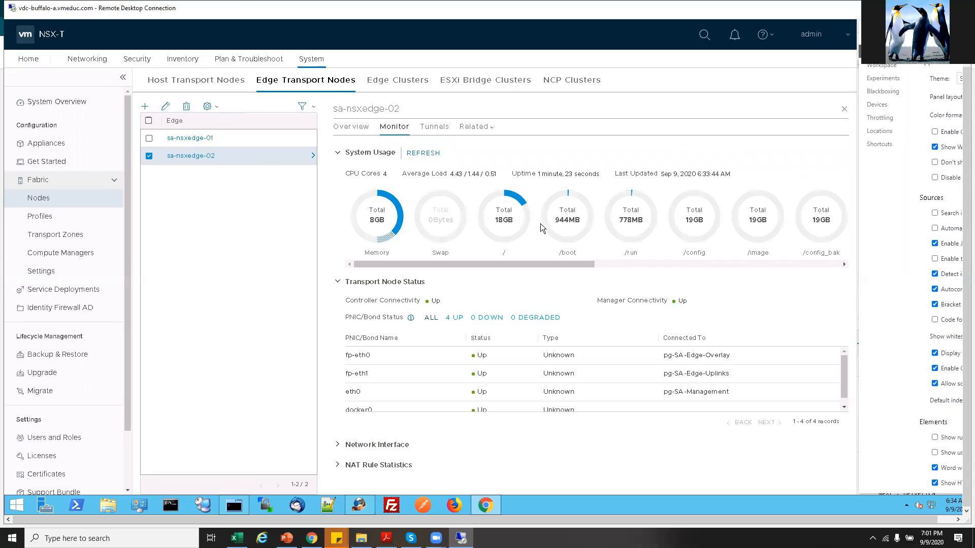
scroll(485, 393, "down", 1)
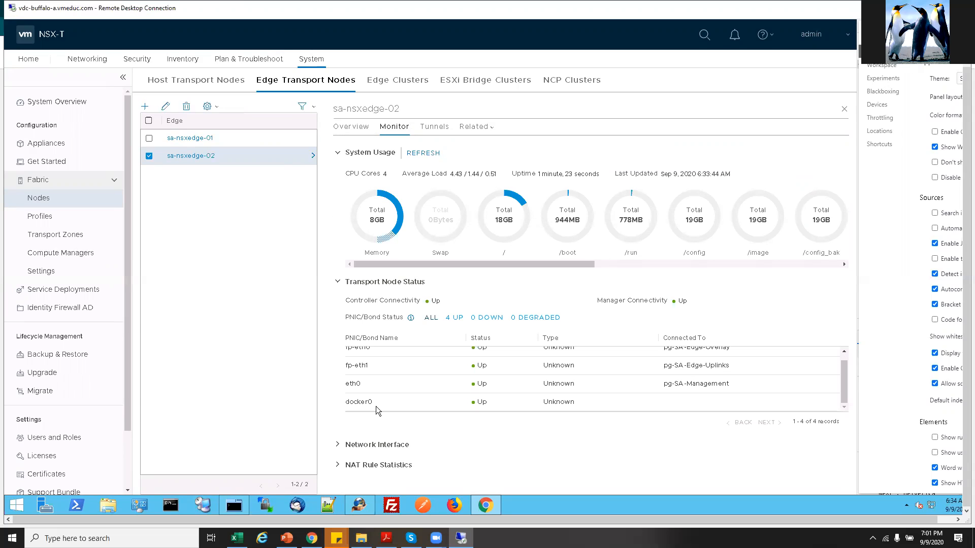
scroll(384, 397, "up", 1)
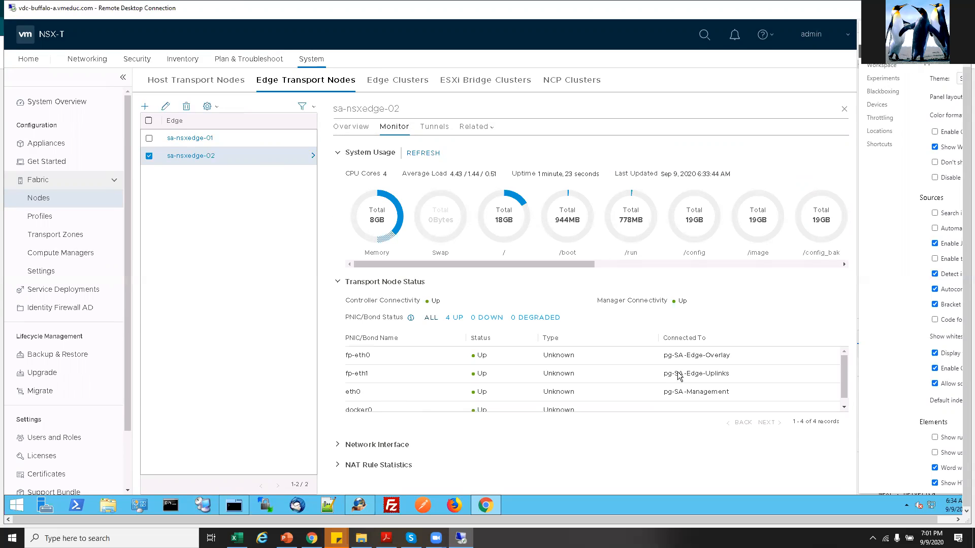
Examine which port groups the fp-eth0, fp-eth1 and eth0 interfaces of sa-nsxedge-02 are connected to.
left_click_drag(705, 355, 729, 356)
left_click_drag(351, 355, 367, 355)
left_click(727, 359)
left_click_drag(706, 374, 694, 375)
left_click_drag(366, 374, 693, 392)
left_click_drag(345, 394, 357, 392)
left_click_drag(693, 393, 707, 392)
scroll(601, 373, "down", 1)
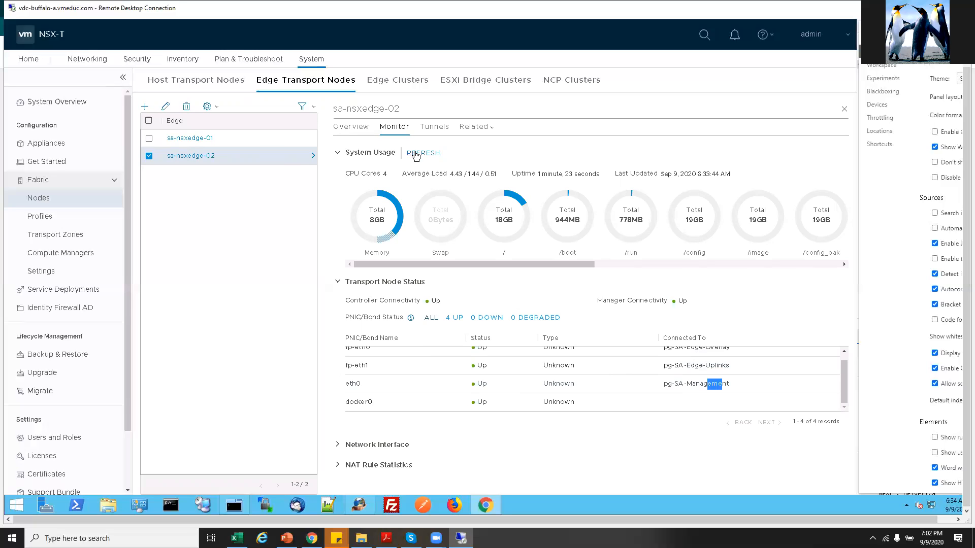
Open the edge clusters list, read Task 3 on configuring an edge cluster in the PDF lab guide, and return to NSX.
left_click(380, 81)
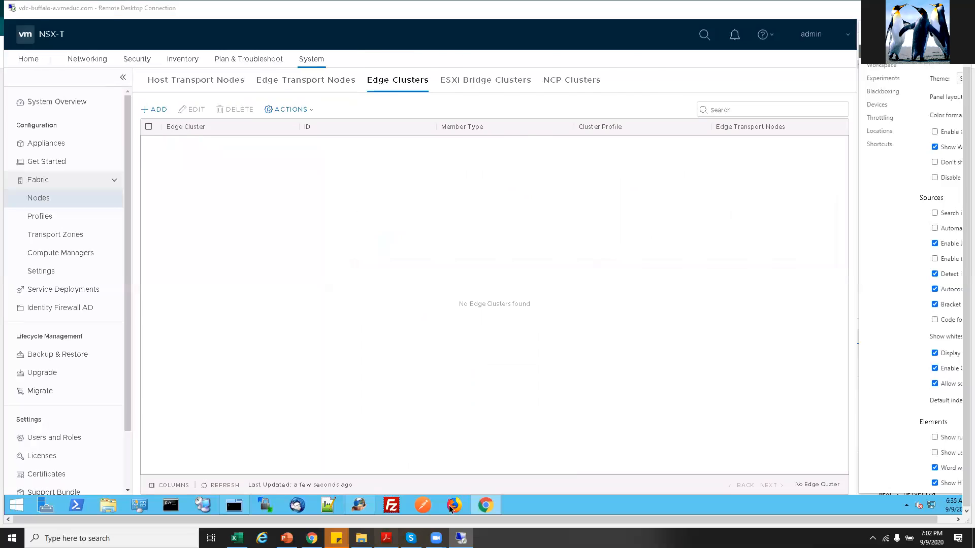
left_click(386, 538)
left_click_drag(204, 84, 443, 84)
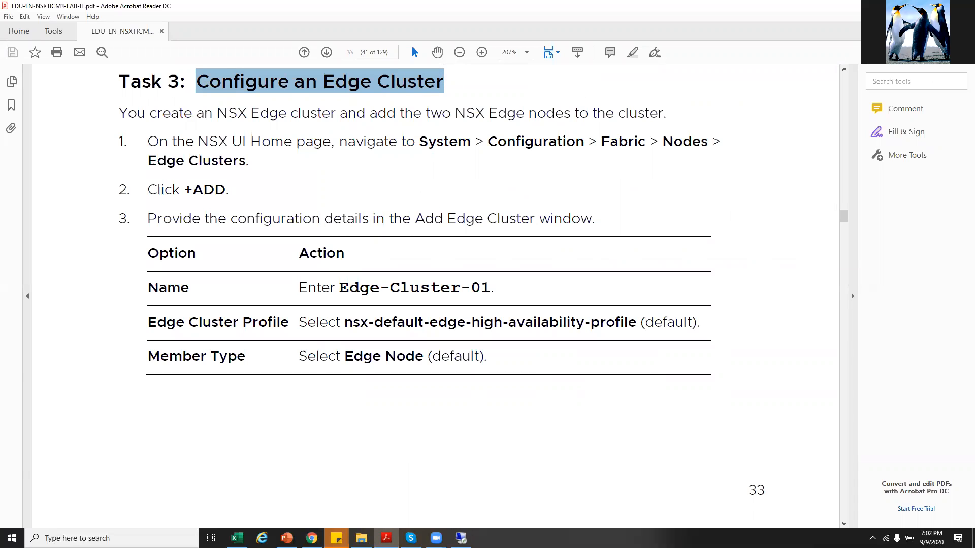
key("alt+Tab")
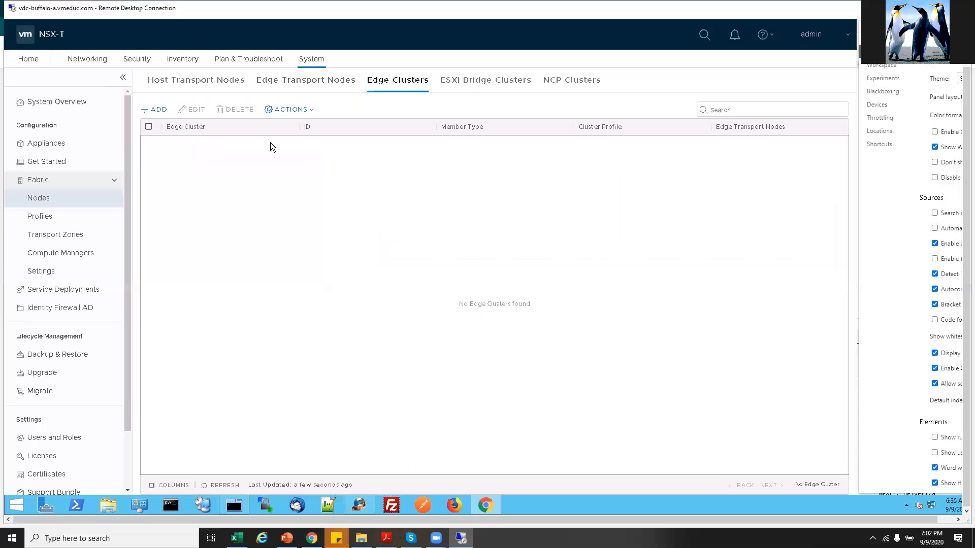
Compare the system usage and transport node status of sa-nsxedge-01 and sa-nsxedge-02 in the edge transport nodes.
left_click(303, 82)
right_click(303, 83)
key("Escape")
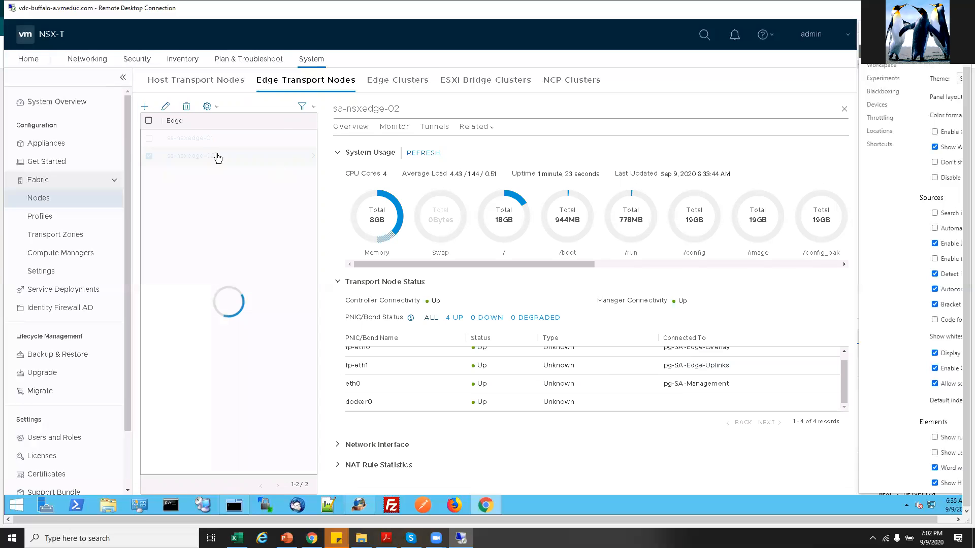
left_click(185, 138)
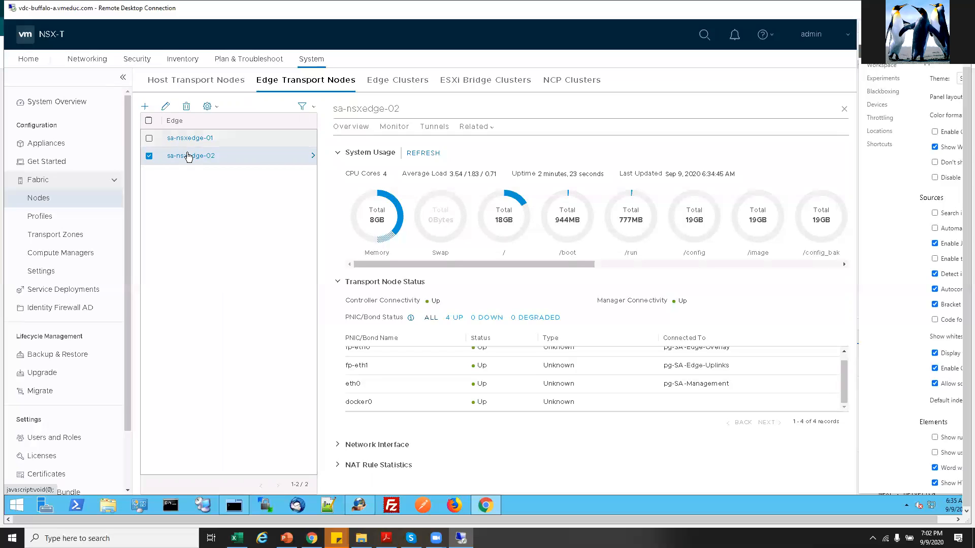
left_click(190, 157)
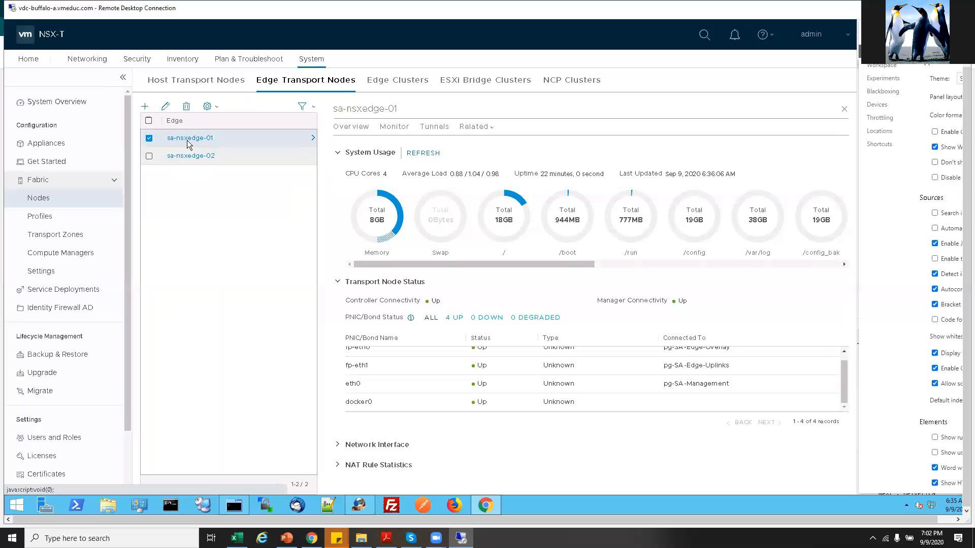
left_click(188, 139)
left_click(190, 157)
Start adding a new edge cluster and name it Edge-Cluster-01, copying the name from the PDF lab guide.
left_click(377, 84)
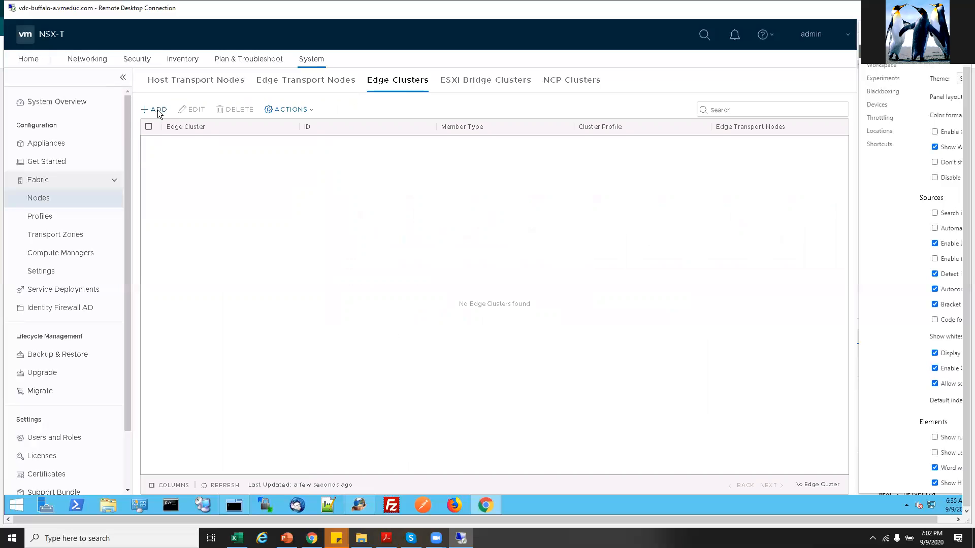
left_click(158, 111)
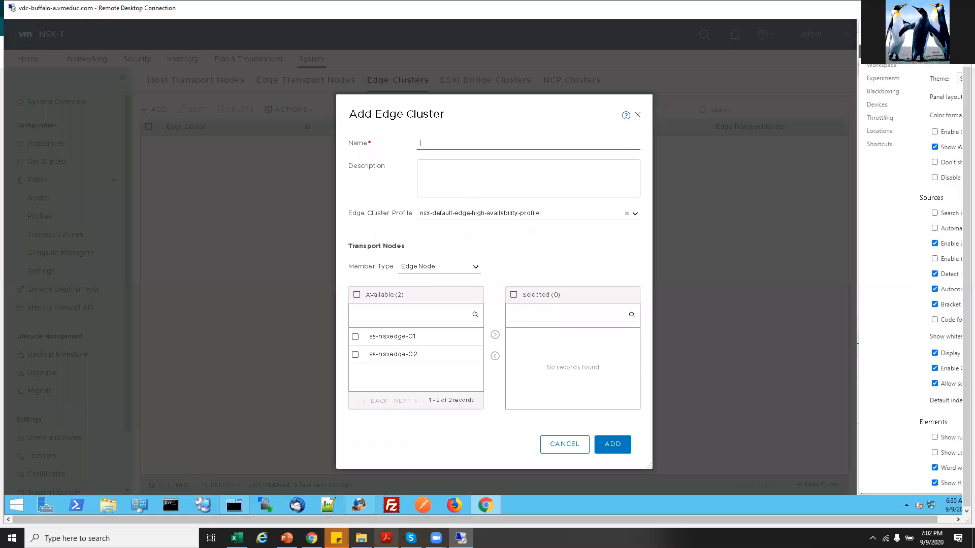
left_click(387, 538)
left_click_drag(340, 287, 490, 288)
key("ctrl+c")
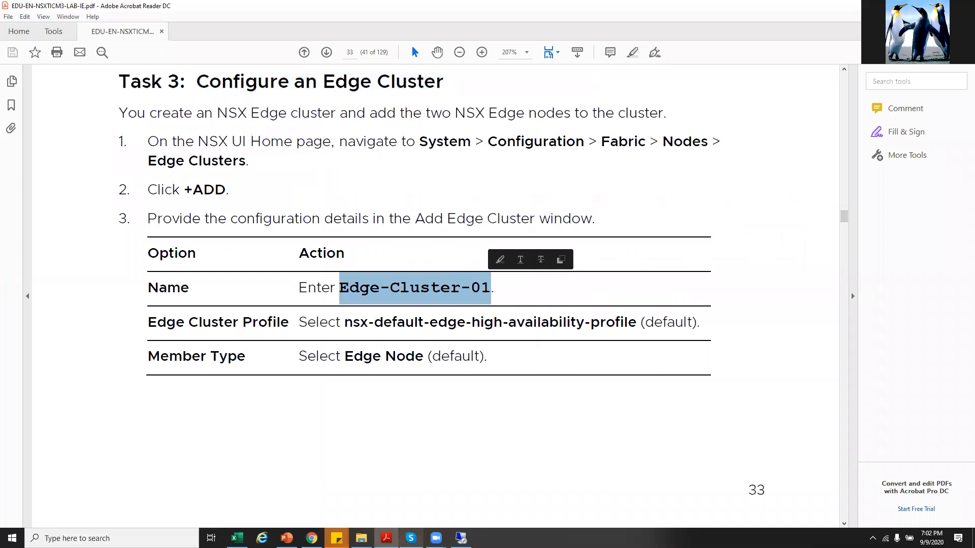
left_click(461, 539)
key("ctrl+v")
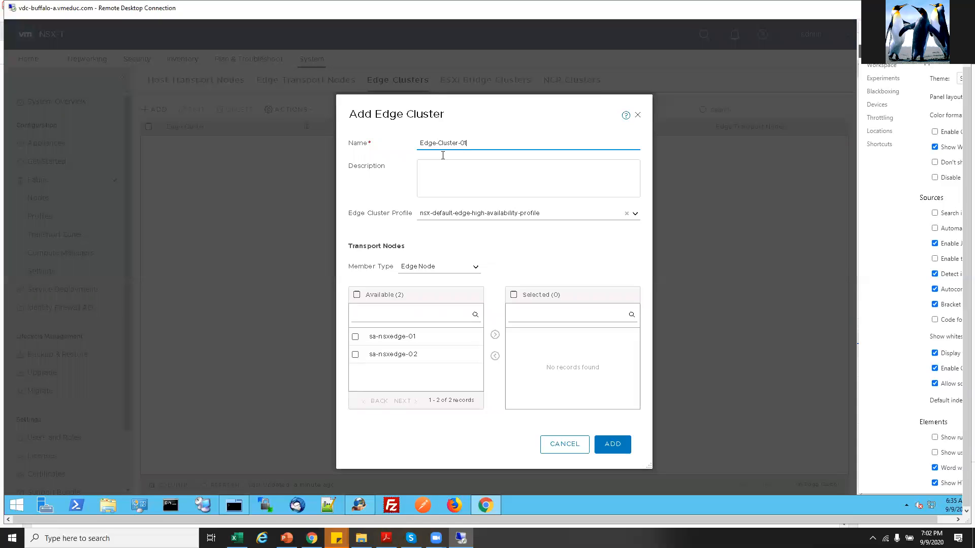
Check that the cluster uses nsx-default-edge-high-availability-profile and the Edge Node member type, reviewing the options of both.
right_click(635, 216)
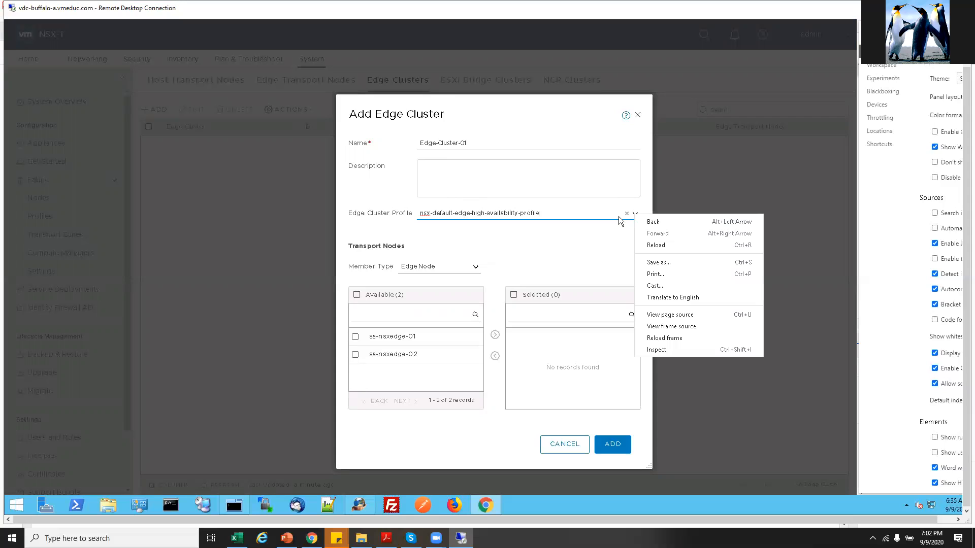
left_click(618, 217)
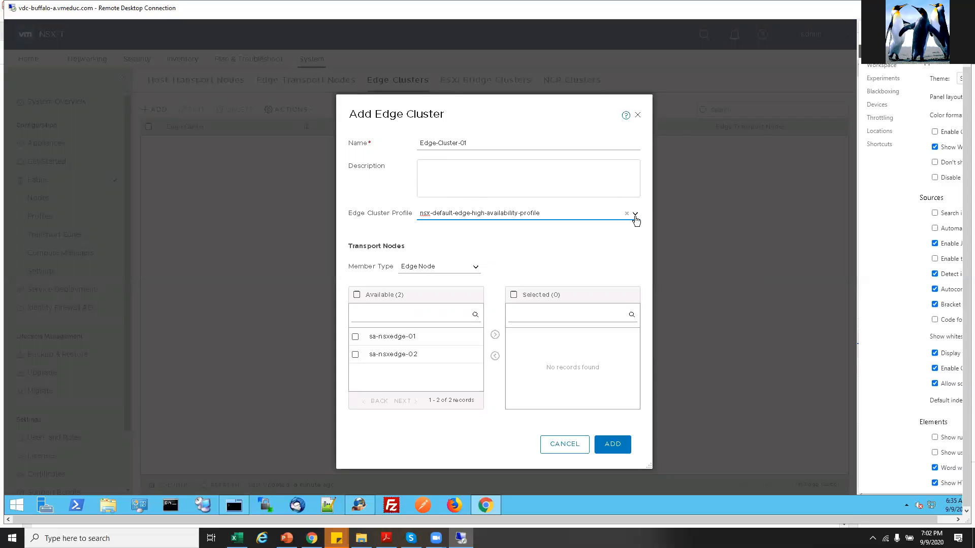
left_click(635, 215)
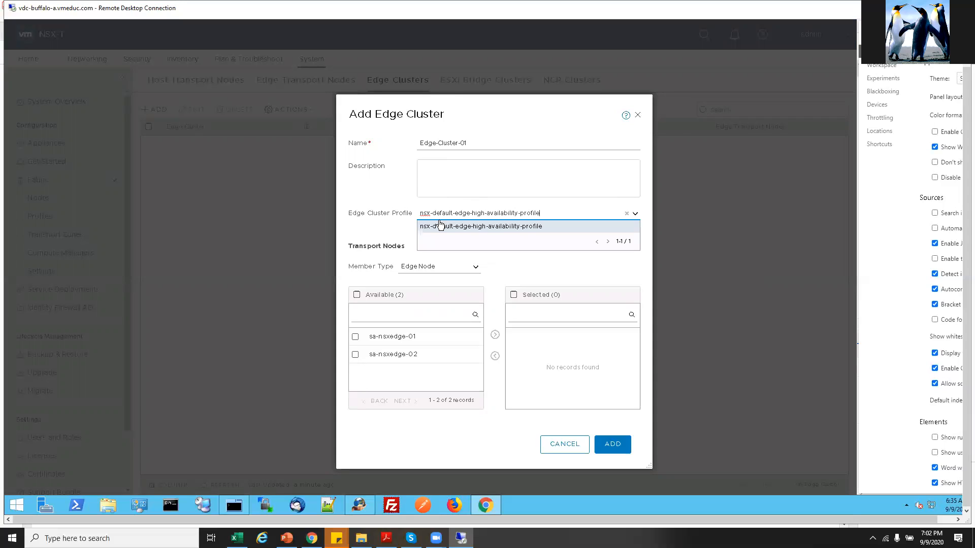
left_click(380, 229)
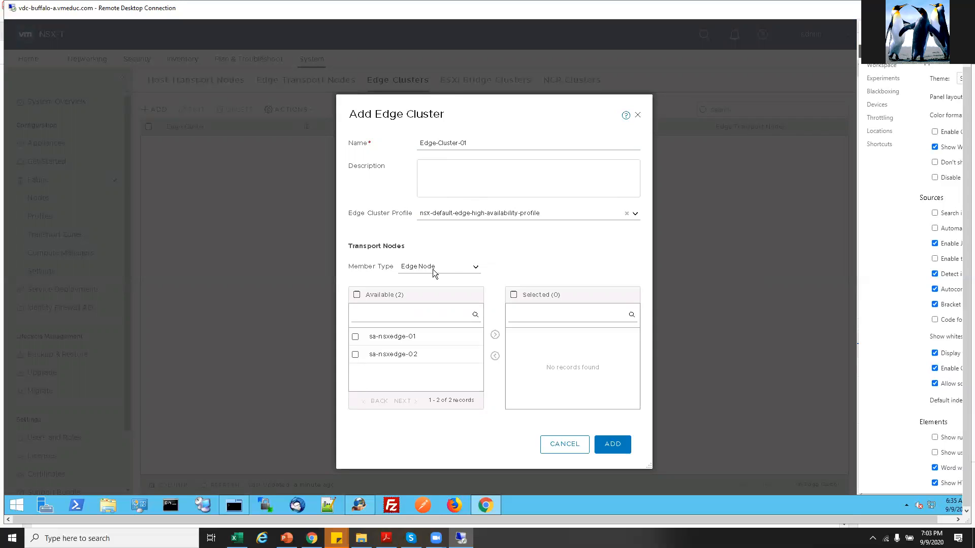
left_click(472, 267)
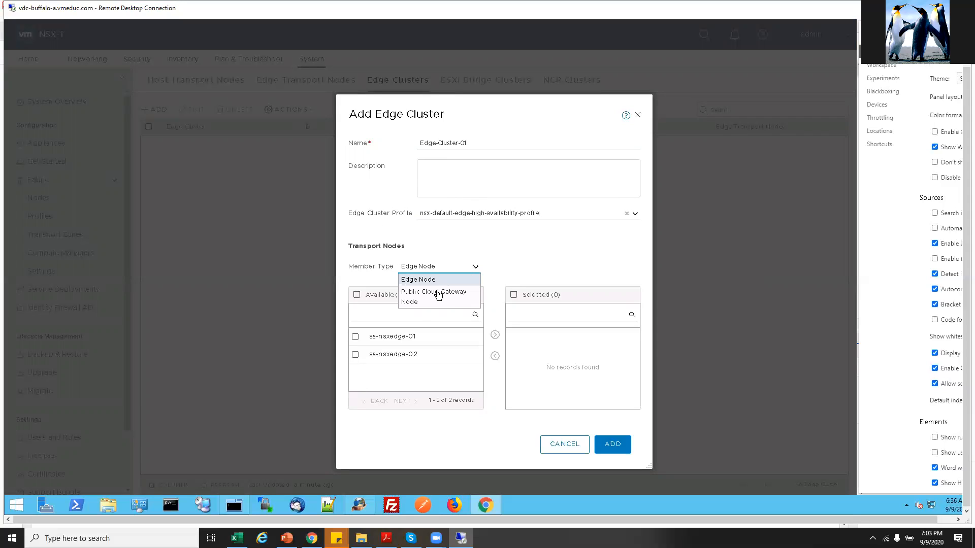
left_click(533, 262)
Add sa-nsxedge-01 and sa-nsxedge-02 as the cluster's transport nodes and create the edge cluster.
left_click(389, 339)
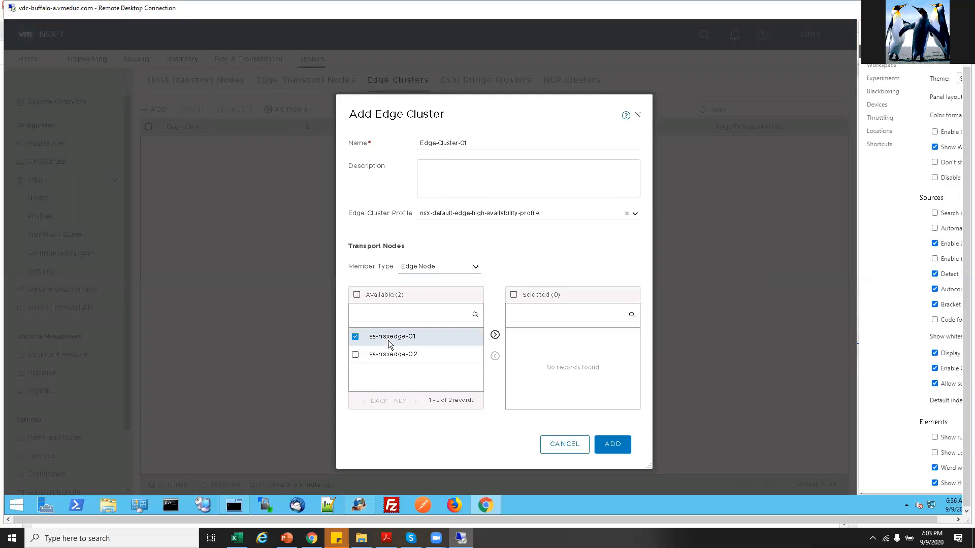
left_click(495, 335)
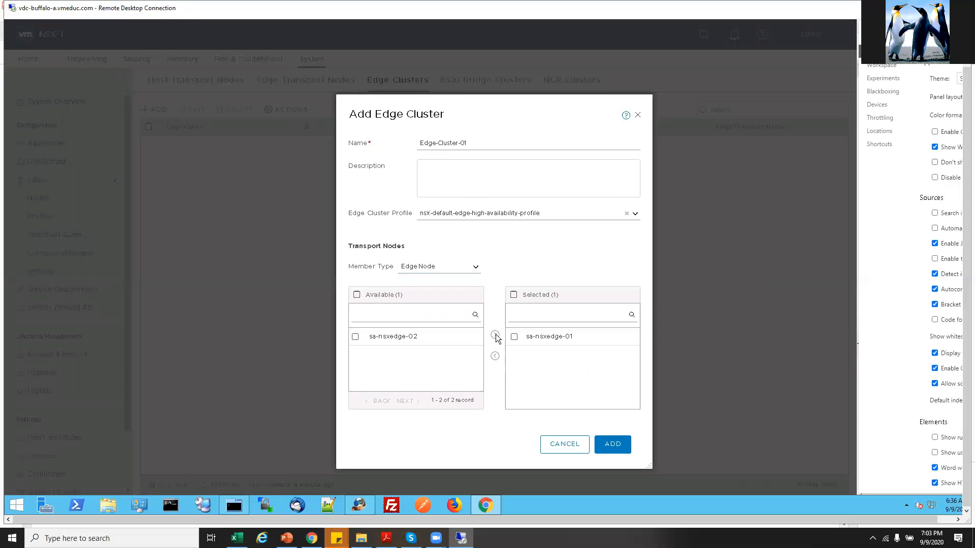
left_click(355, 337)
left_click(495, 334)
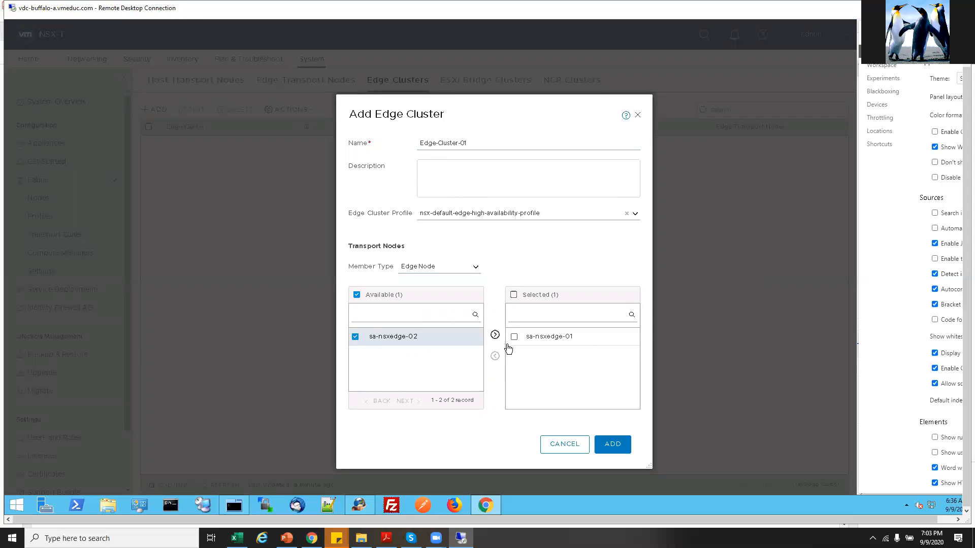
left_click(621, 447)
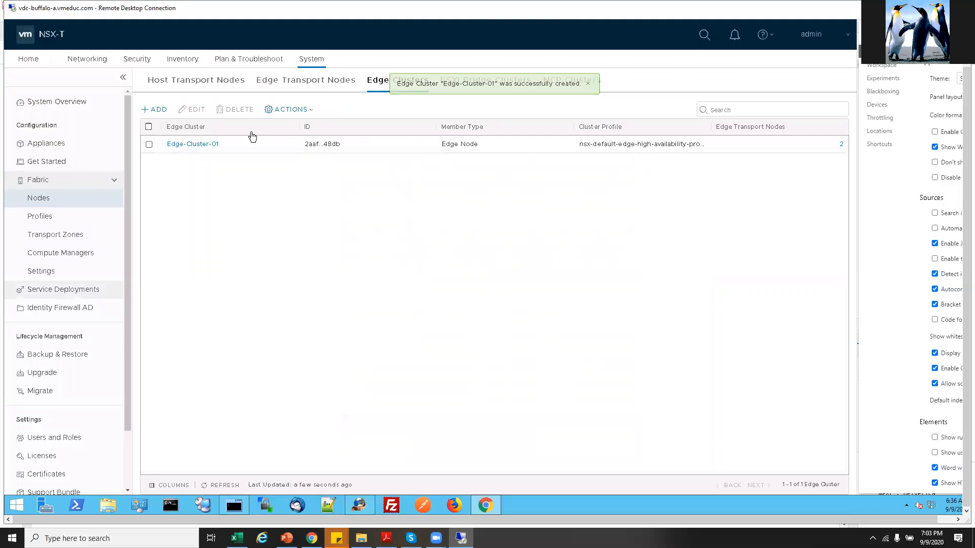
View the edge transport nodes once more and return to the edge clusters list.
left_click(289, 92)
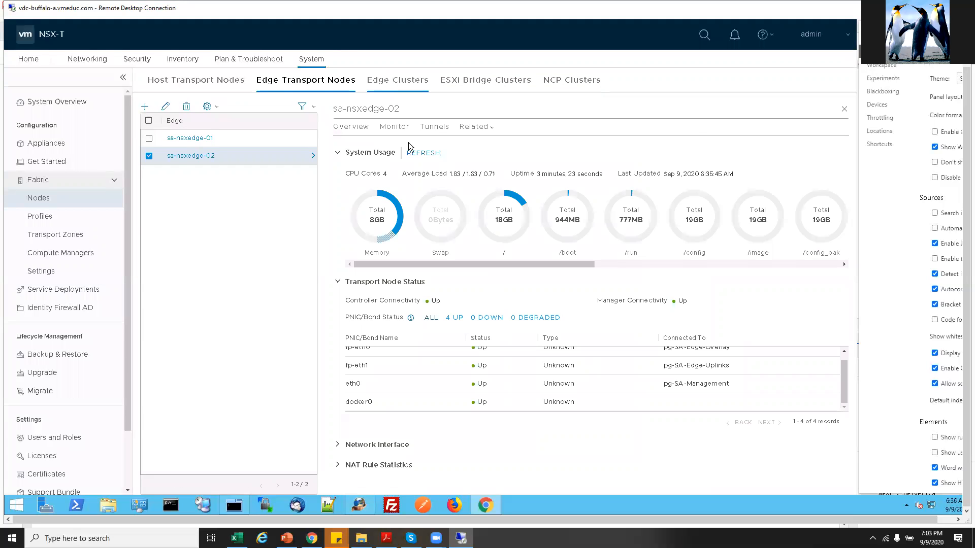
double_click(401, 82)
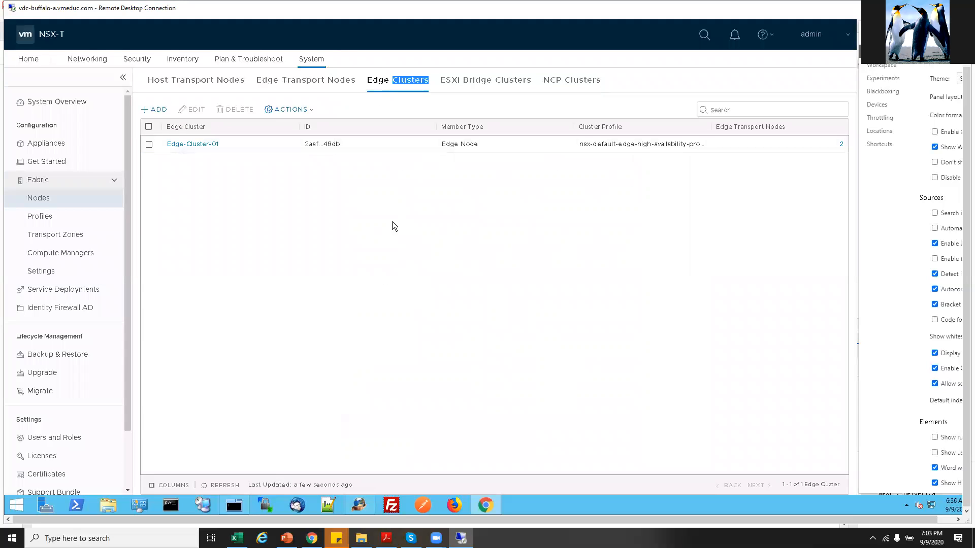
Switch to the PuTTY session manager, open a session to sa-nsxedge-01 and accept its host key.
mouse_move(229, 507)
right_click(240, 447)
left_click(234, 505)
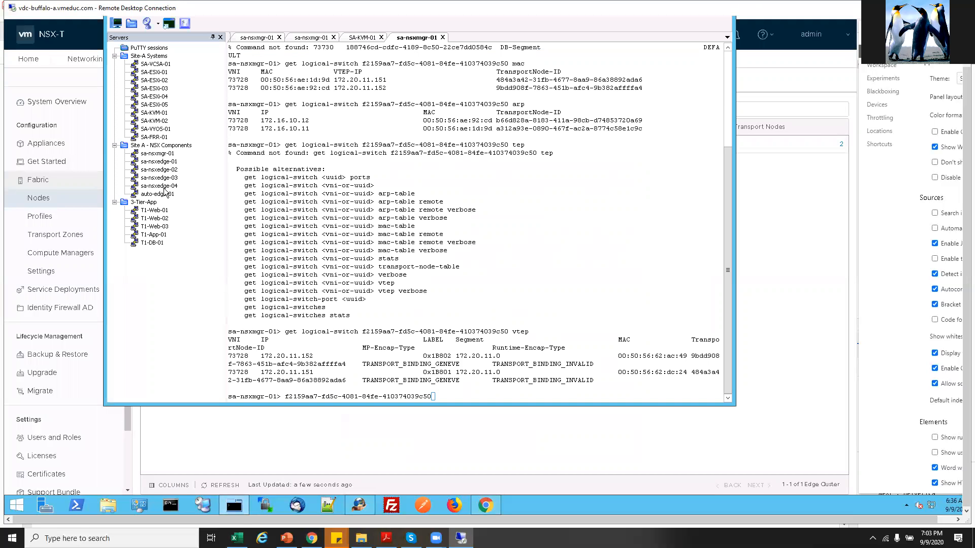
double_click(167, 162)
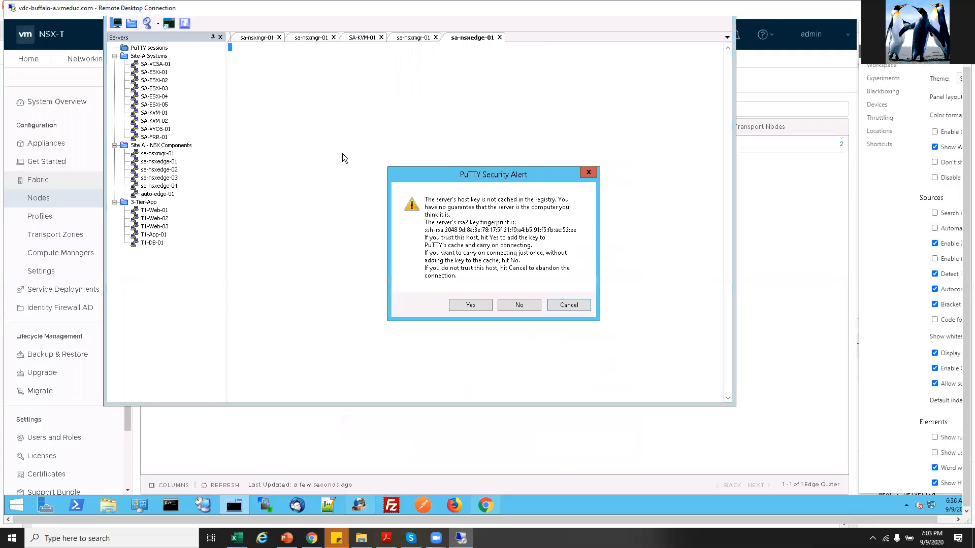
left_click(471, 307)
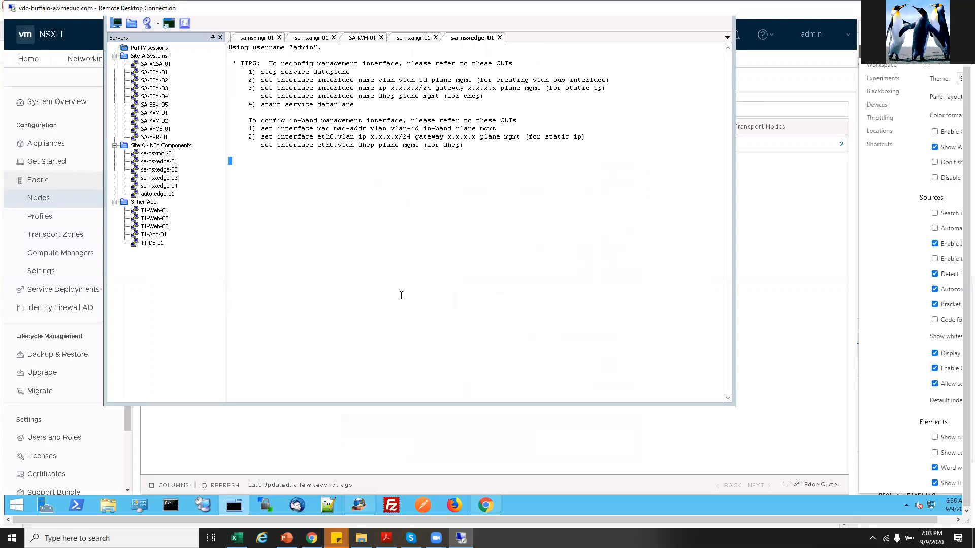
Switch to the PDF lab guide, read the final steps of Lab 6 and the Lab 7 objectives, and return to the remote desktop.
left_click(387, 538)
scroll(447, 354, "down", 5)
scroll(448, 356, "down", 8)
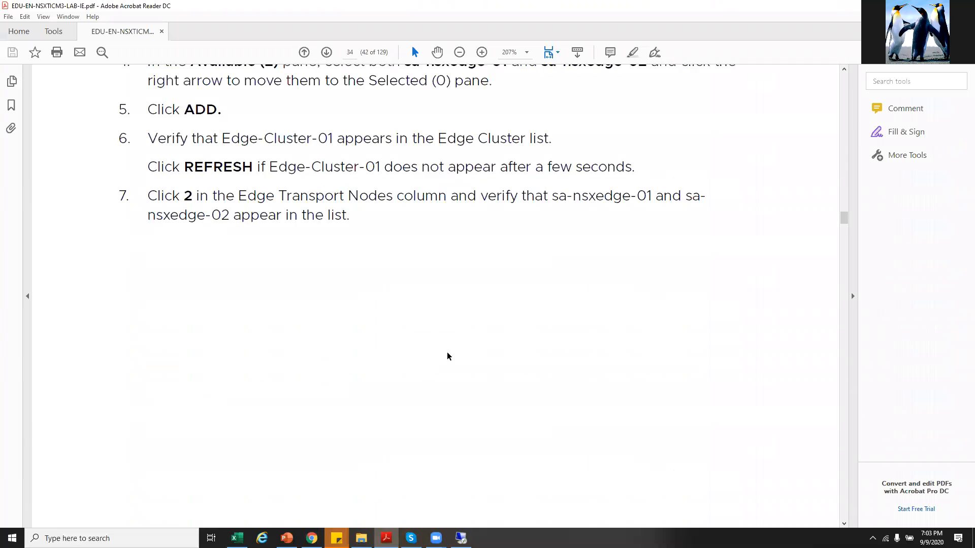
scroll(448, 356, "down", 3)
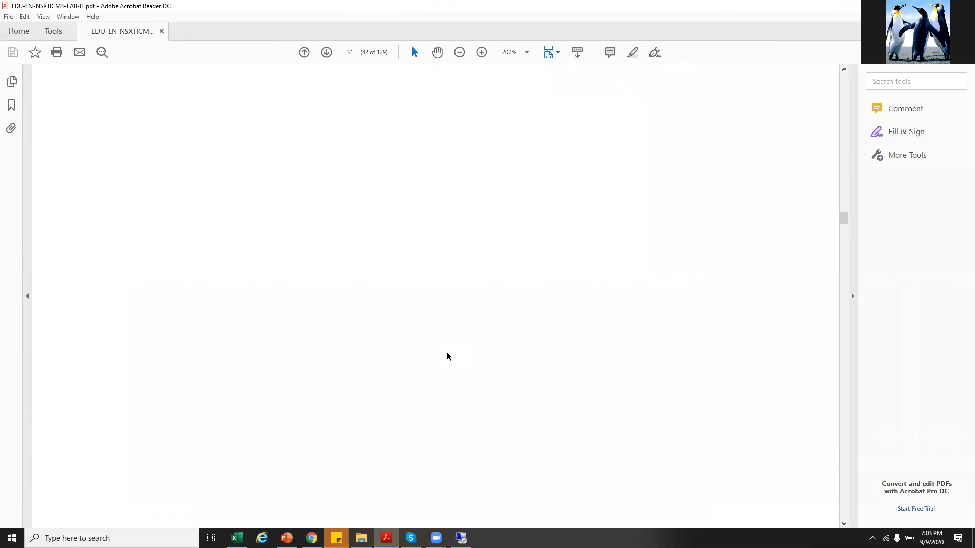
scroll(448, 356, "down", 8)
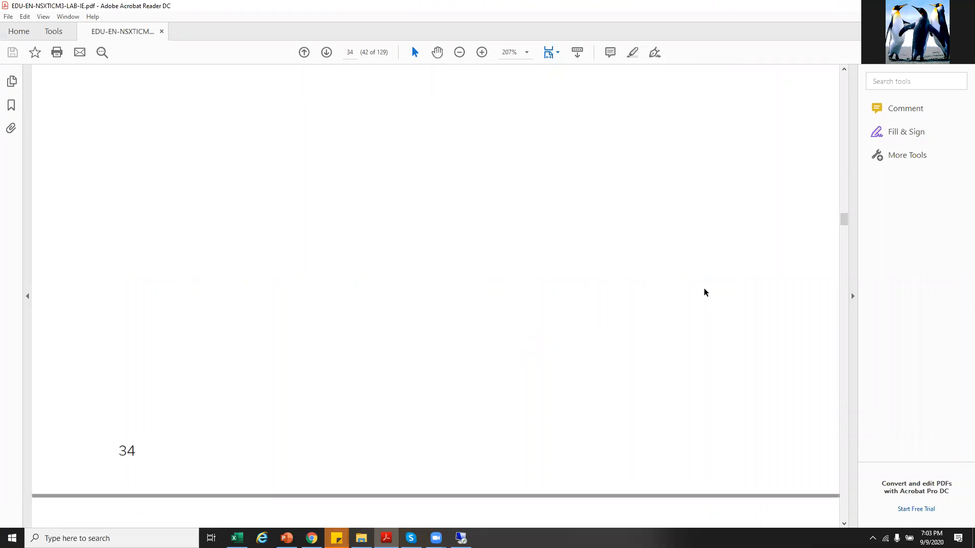
scroll(325, 358, "down", 5)
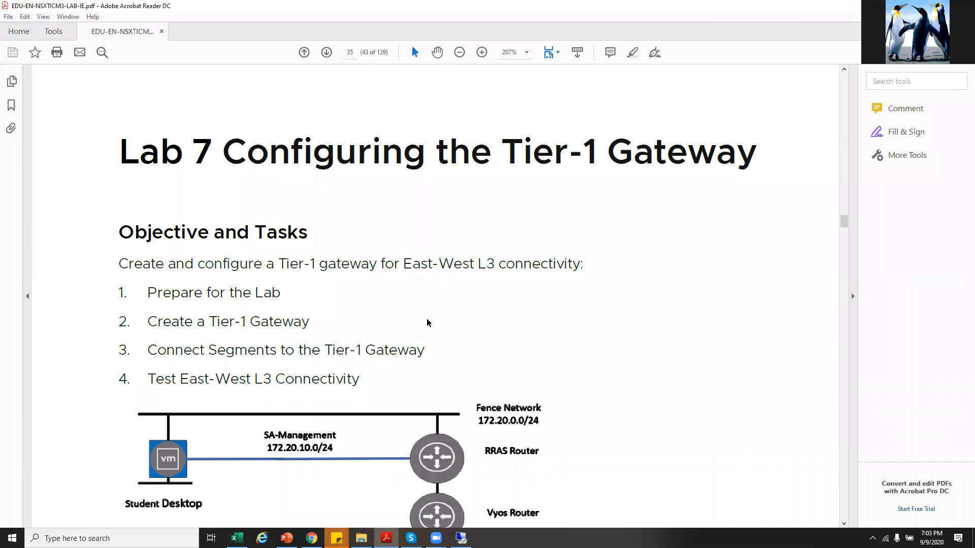
left_click(460, 538)
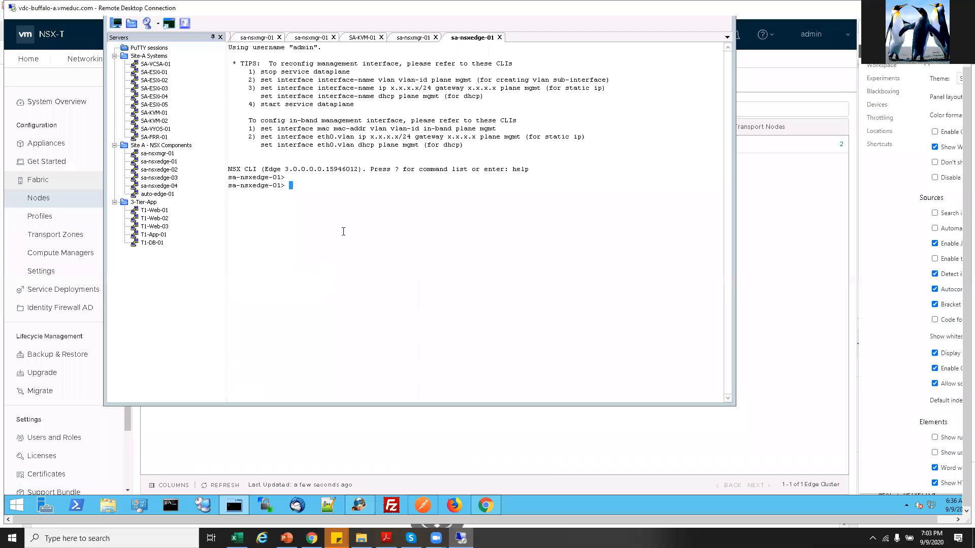
List the get commands available on sa-nsxedge-01 and try to complete a command starting with "get clus".
type("get")
key("question")
type("clu")
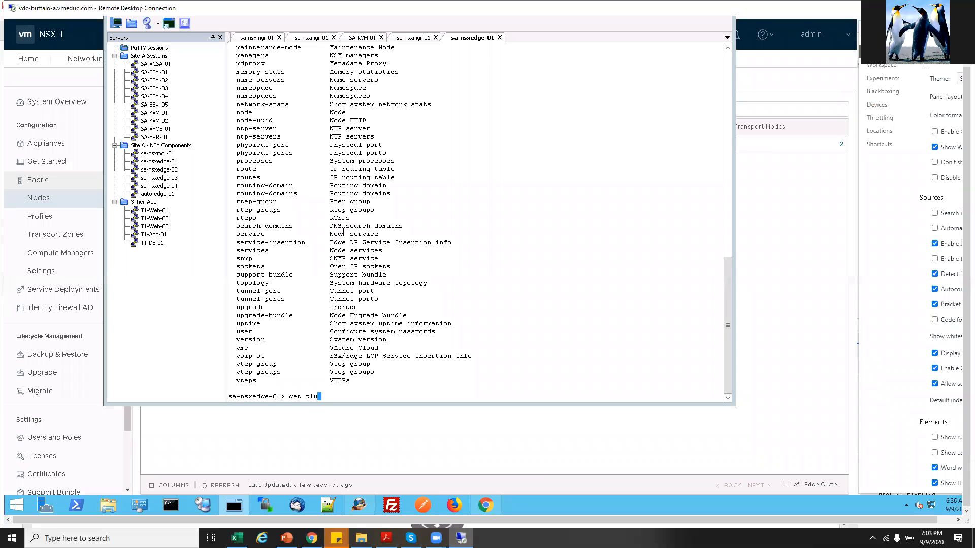
key("Tab")
type("s")
key("Tab")
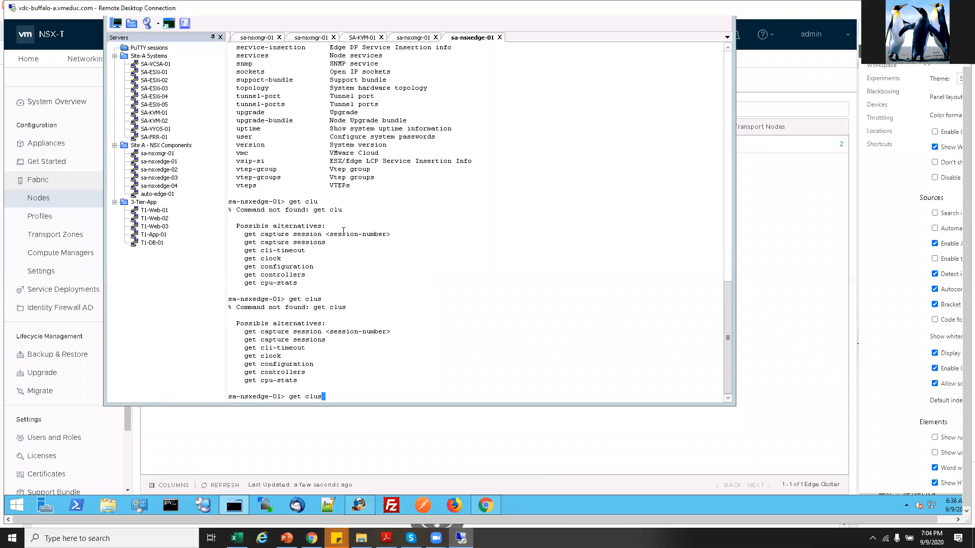
Run get controllers on sa-nsxedge-01 to check its controller connection.
key("BackSpace")
key("BackSpace")
key("BackSpace")
key("BackSpace")
type("cont")
key("Tab")
key("question")
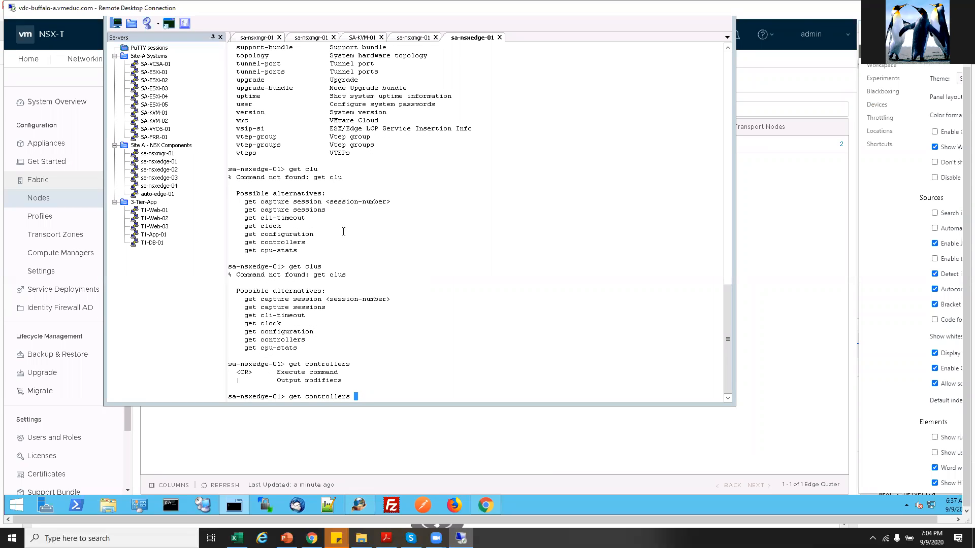
key("Return")
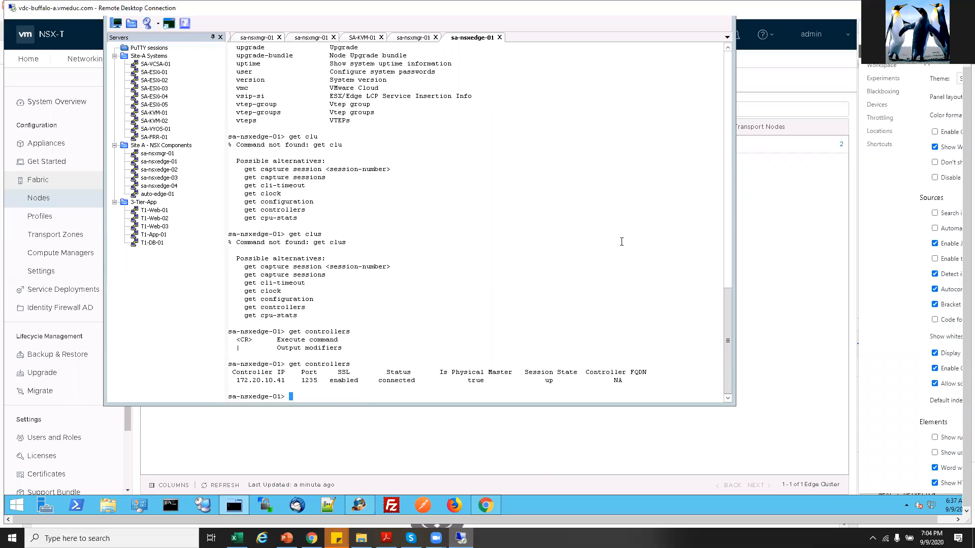
right_click(237, 381)
right_click(289, 380)
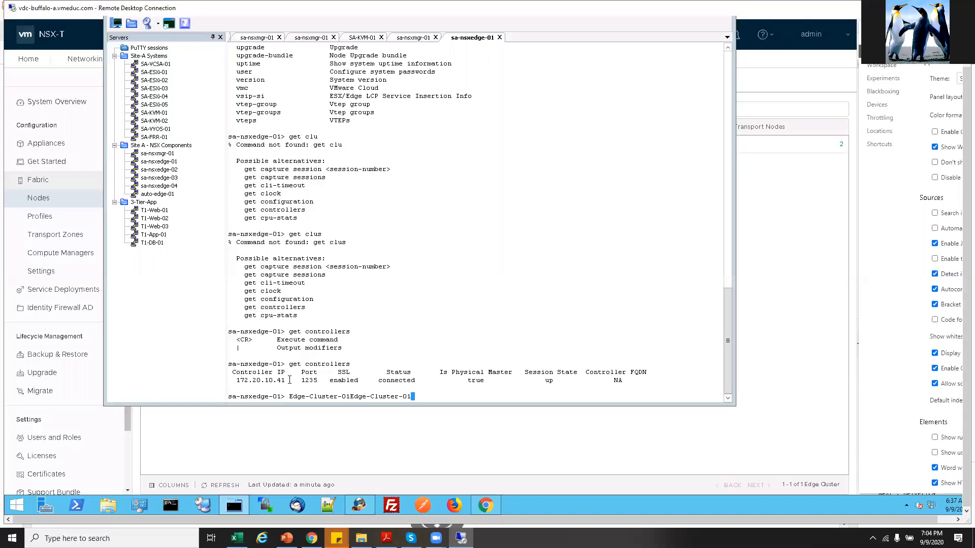
key("BackSpace")
key("BackSpace")
key("BackSpace")
key("BackSpace")
key("BackSpace")
key("BackSpace")
key("BackSpace")
key("BackSpace")
key("BackSpace")
key("BackSpace")
key("BackSpace")
key("BackSpace")
key("BackSpace")
key("BackSpace")
key("BackSpace")
key("BackSpace")
key("BackSpace")
key("BackSpace")
key("BackSpace")
key("BackSpace")
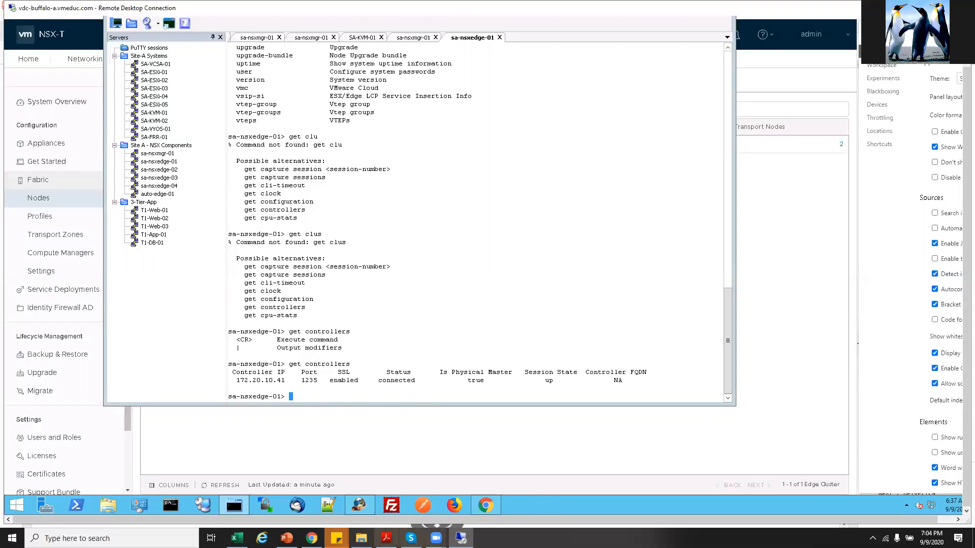
Switch to the NSX-T.pptx presentation and review the edge VM slide and the early transport node design slides 2 to 4.
left_click(287, 538)
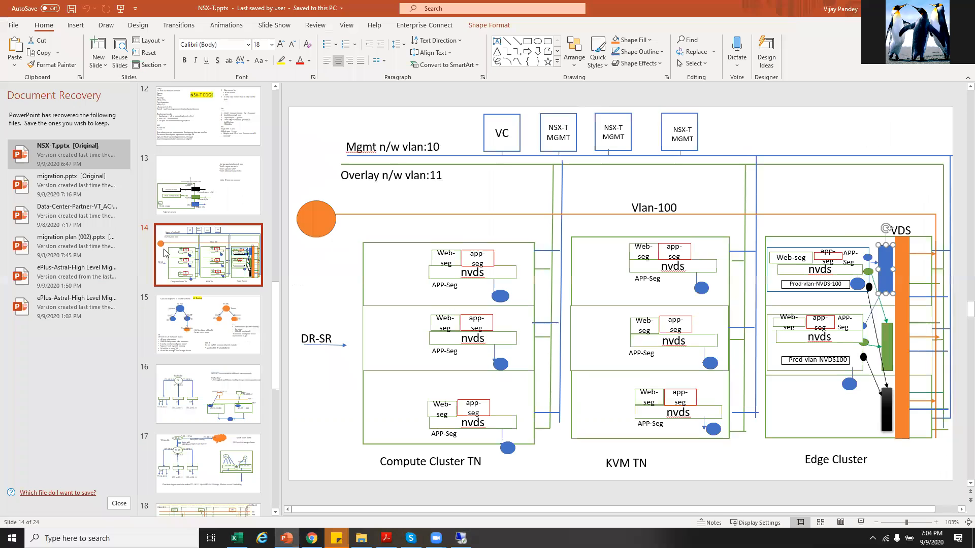
left_click(206, 183)
scroll(207, 183, "up", 10)
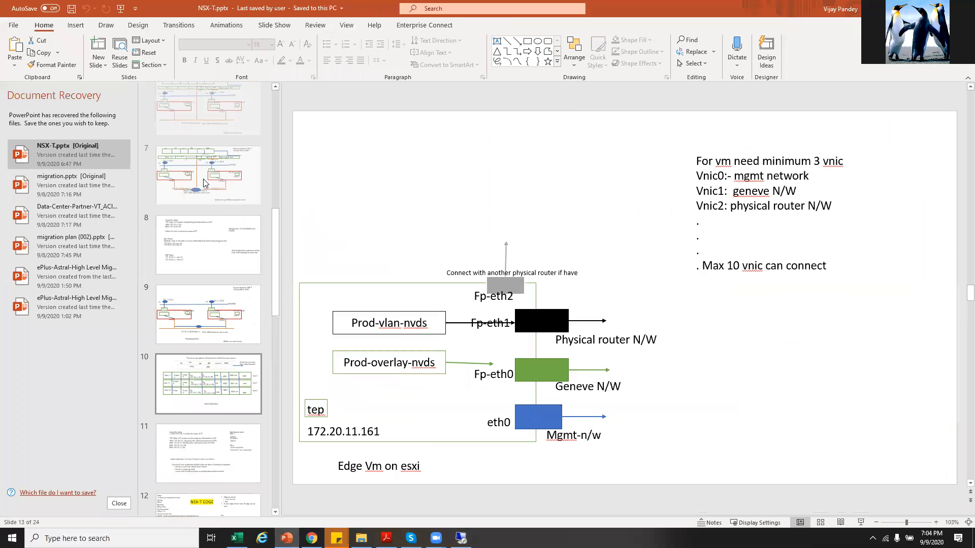
key("Home")
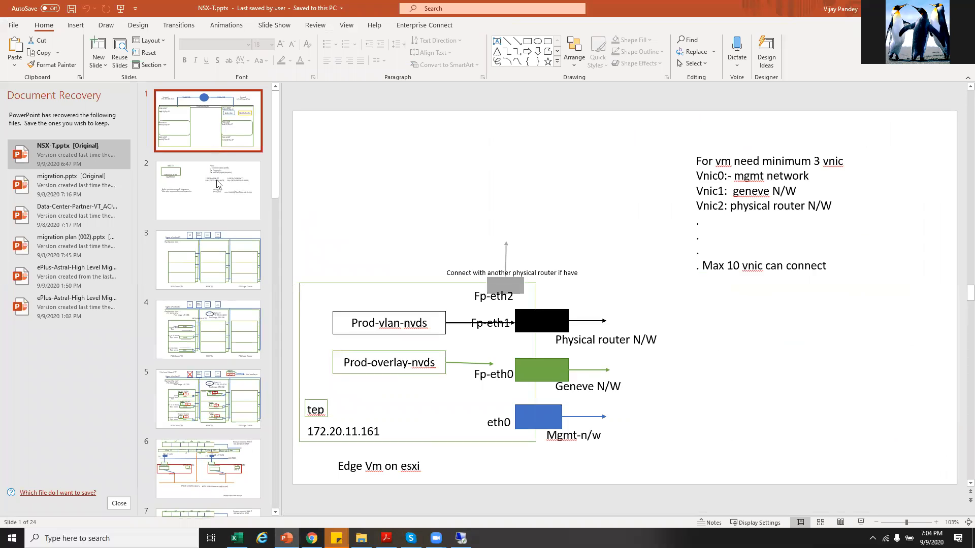
left_click(217, 203)
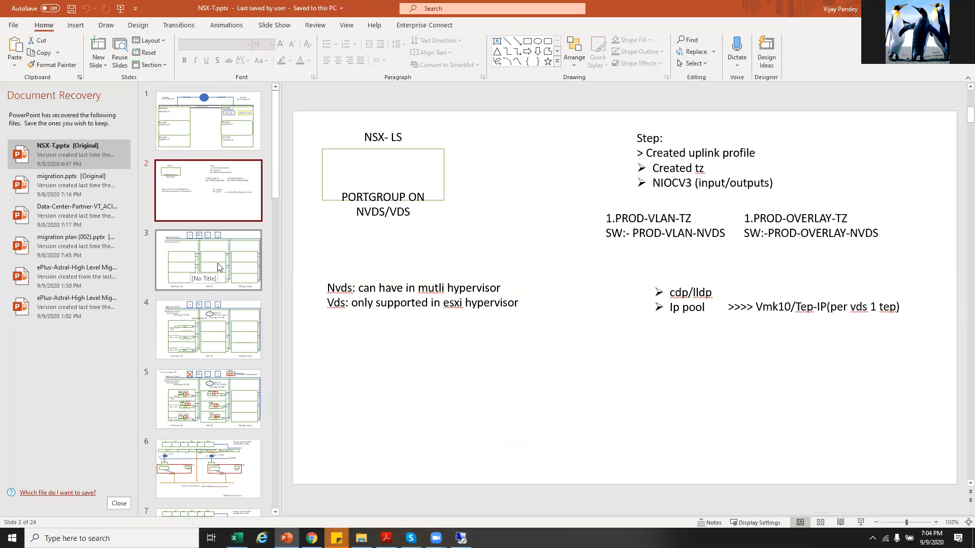
left_click(219, 268)
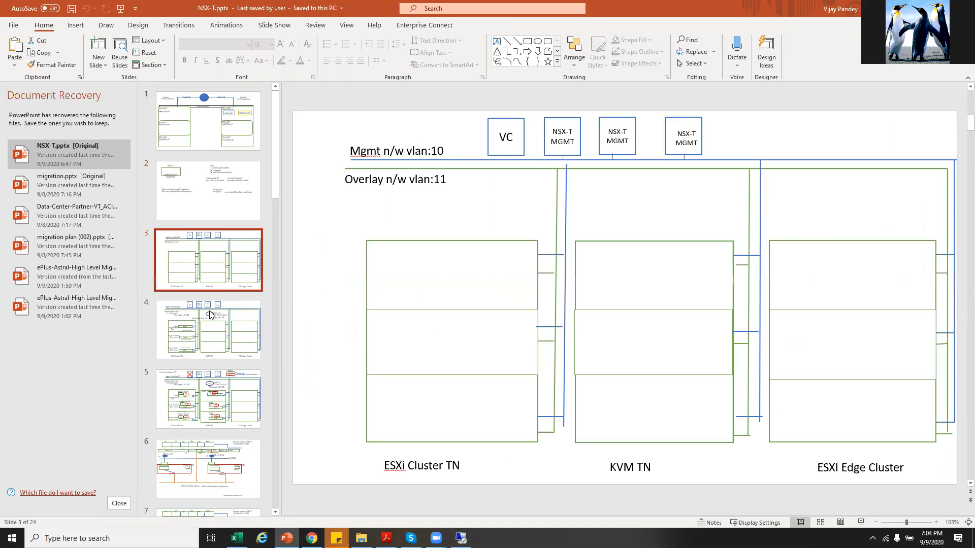
left_click(211, 315)
scroll(211, 316, "down", 2)
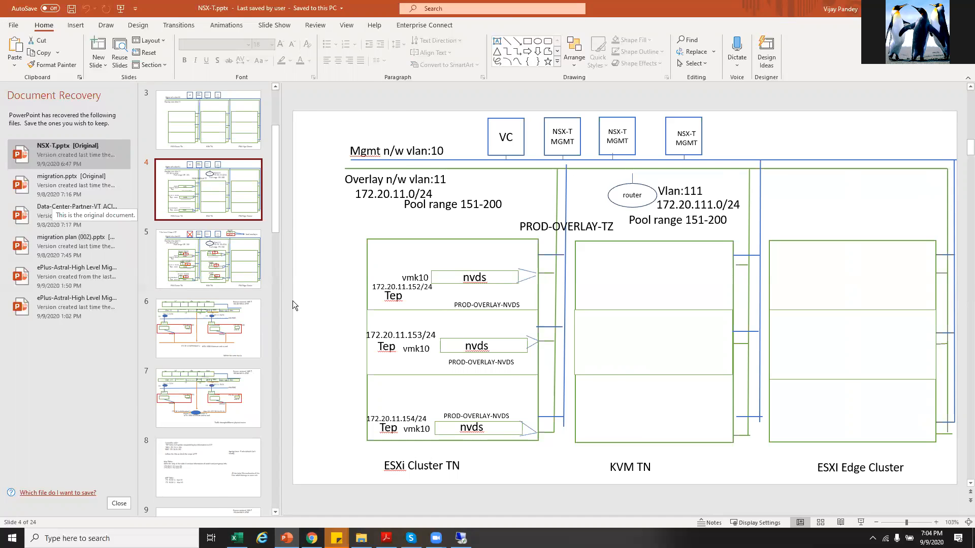
Return to the sa-nsxedge-01 session in the remote desktop and run get logical-switch.
key("alt+Tab")
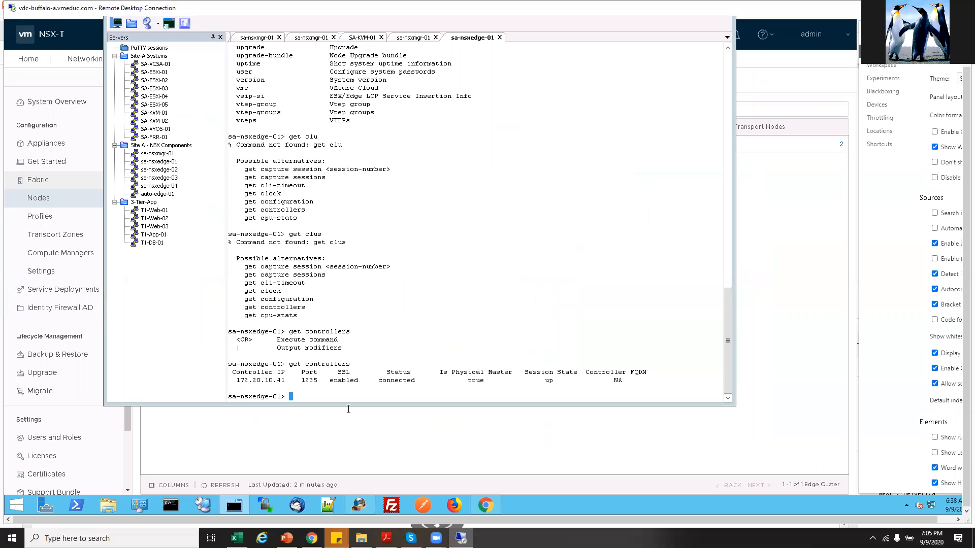
key("BackSpace")
key("BackSpace")
key("BackSpace")
key("BackSpace")
key("BackSpace")
type("get logical-switch")
key("Return")
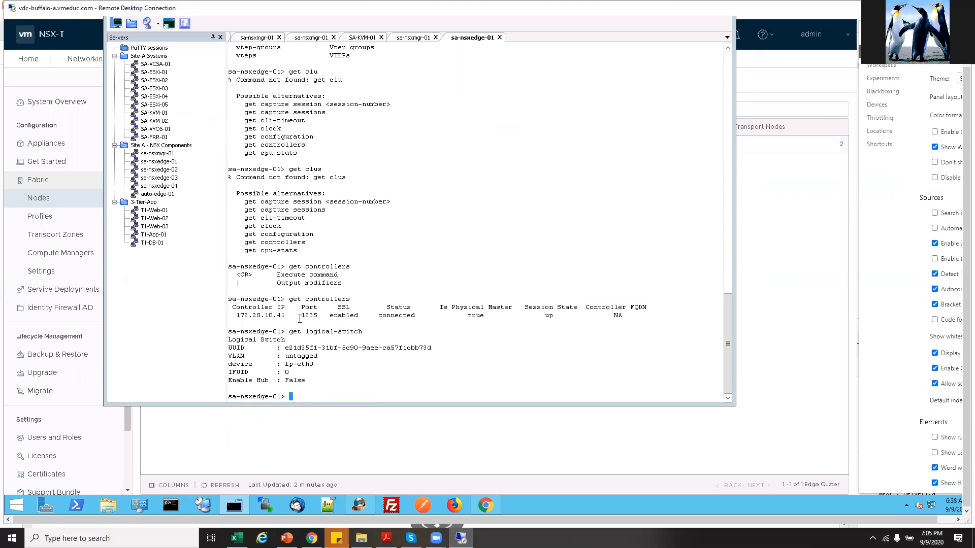
right_click(331, 319)
key("BackSpace")
key("BackSpace")
key("BackSpace")
key("BackSpace")
key("BackSpace")
key("BackSpace")
key("BackSpace")
key("BackSpace")
key("BackSpace")
key("BackSpace")
key("BackSpace")
key("BackSpace")
key("BackSpace")
key("BackSpace")
Check the VLAN entry in the logical switch output, and review the Lab 7 objectives and topology diagram in the PDF lab guide.
left_click_drag(306, 356, 285, 356)
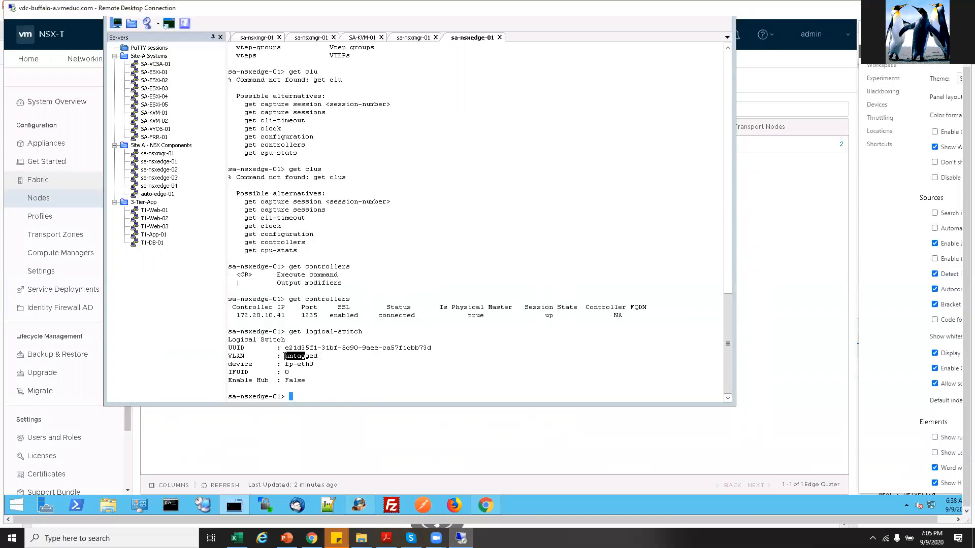
left_click(320, 447)
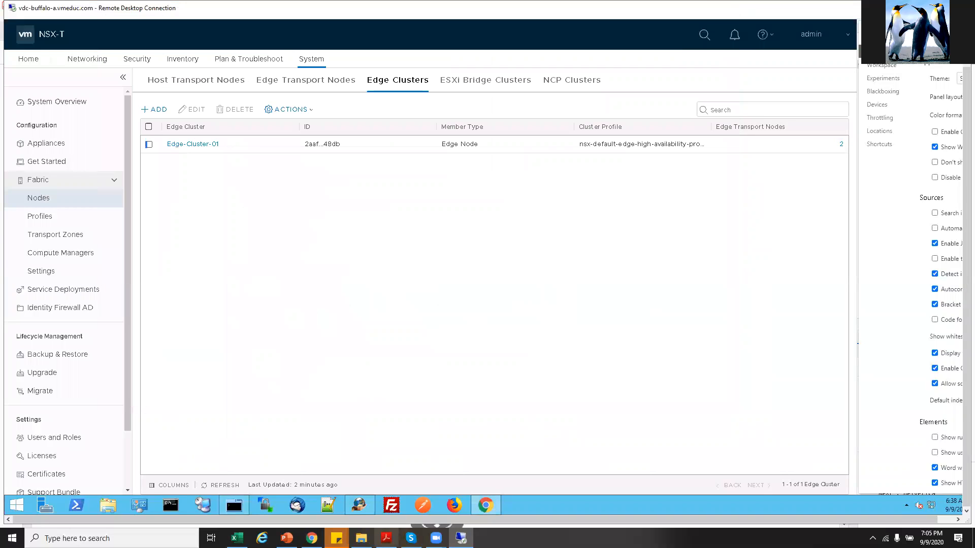
left_click(386, 539)
scroll(387, 386, "down", 4)
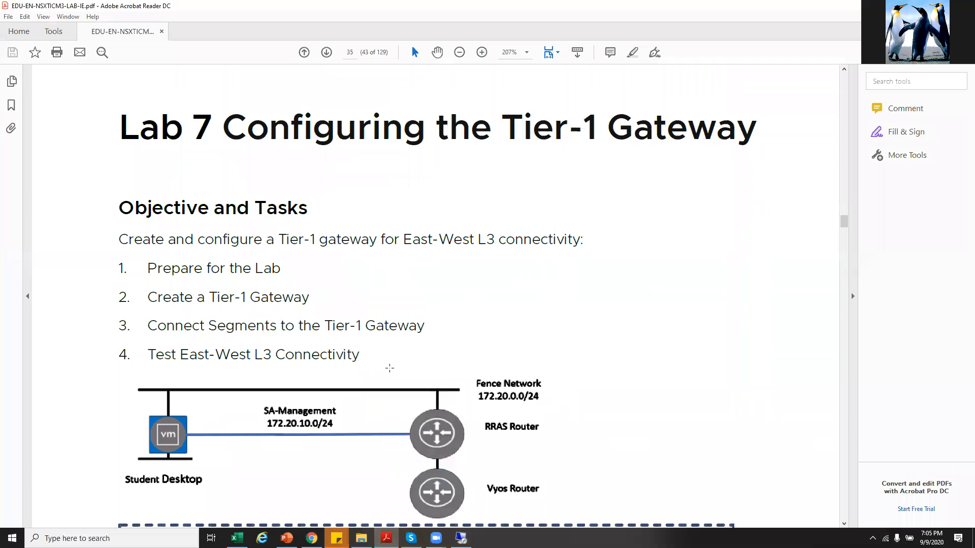
scroll(388, 375, "up", 7)
scroll(390, 368, "down", 2)
scroll(390, 368, "down", 6)
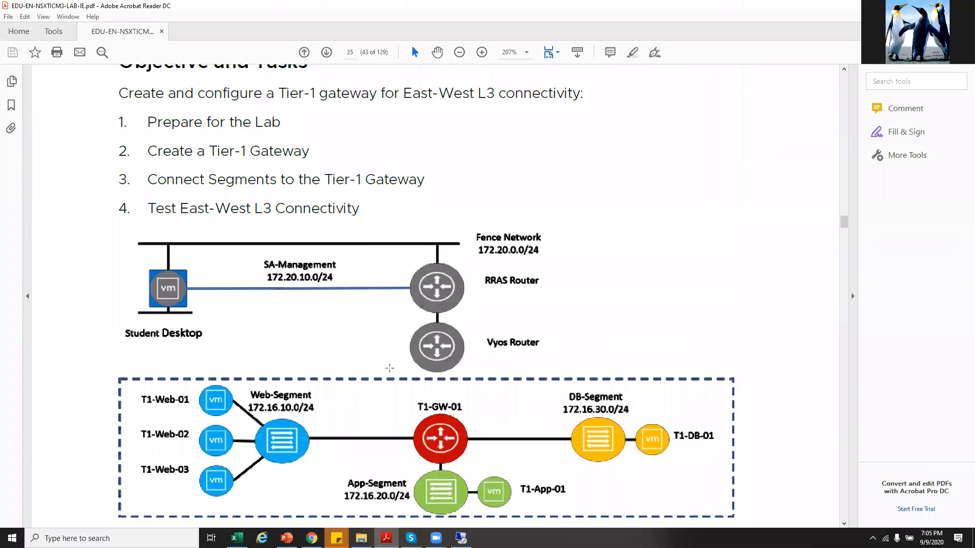
scroll(389, 369, "up", 2)
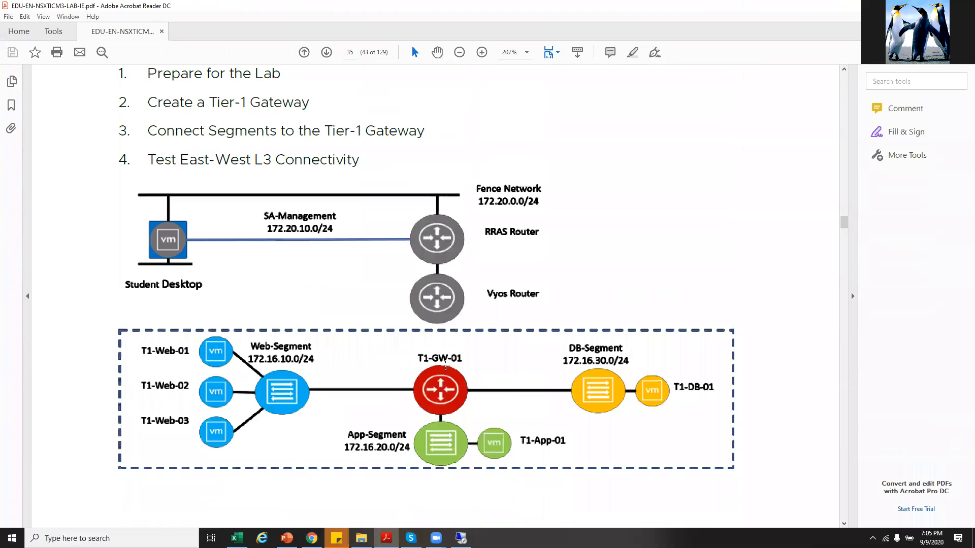
scroll(360, 126, "up", 4)
scroll(358, 145, "down", 2)
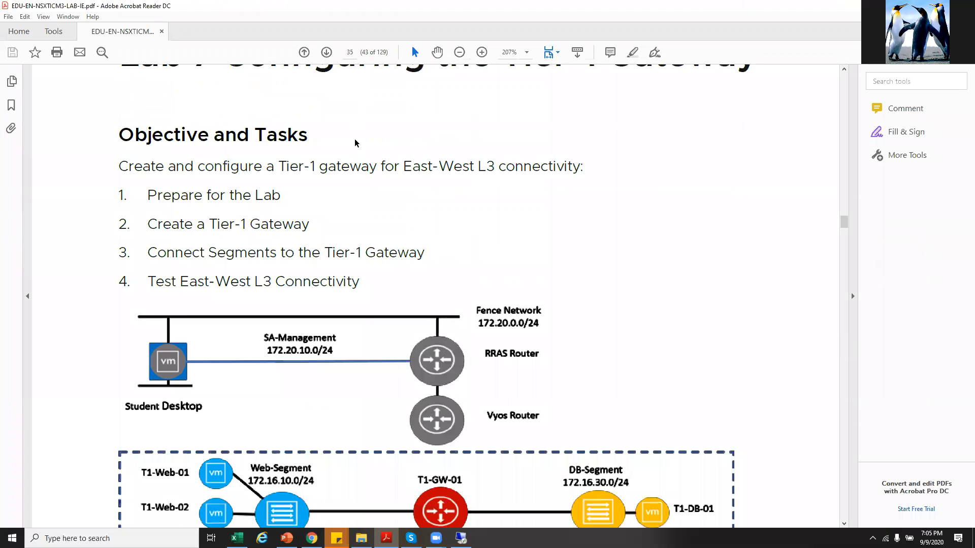
scroll(480, 152, "up", 4)
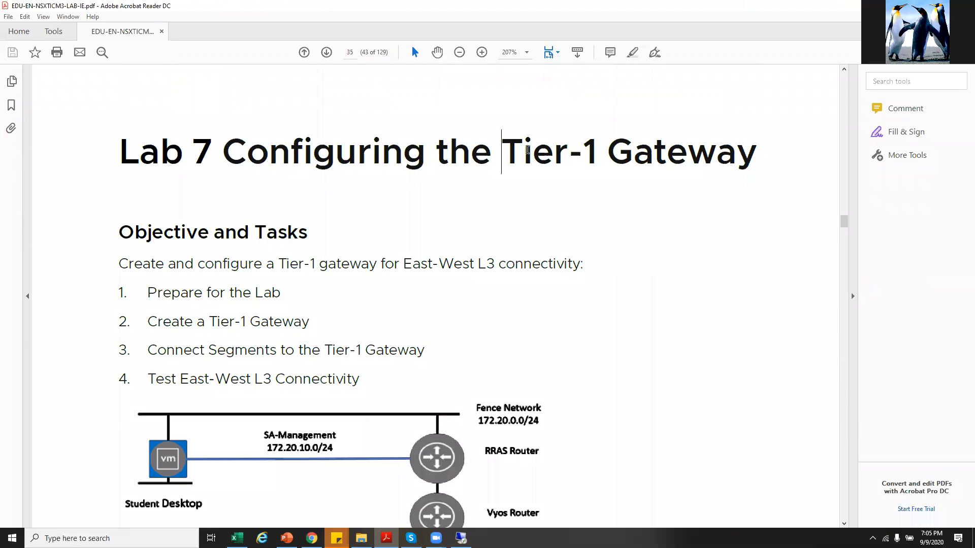
Examine Tier-1 in the Lab 7 title and the T1-GW-01 gateway with its connected segments in the topology diagram.
left_click_drag(502, 151, 756, 152)
left_click(595, 152)
double_click(590, 151)
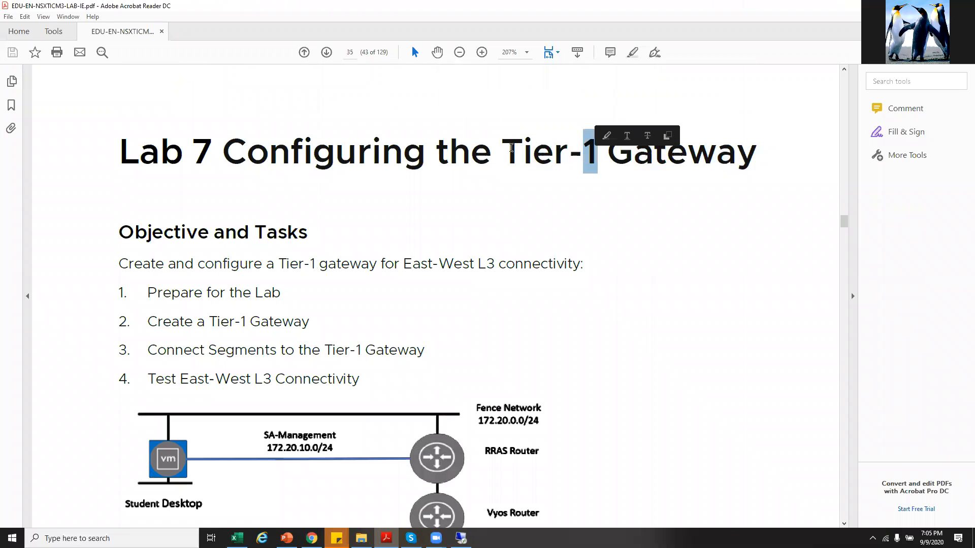
left_click_drag(503, 151, 593, 153)
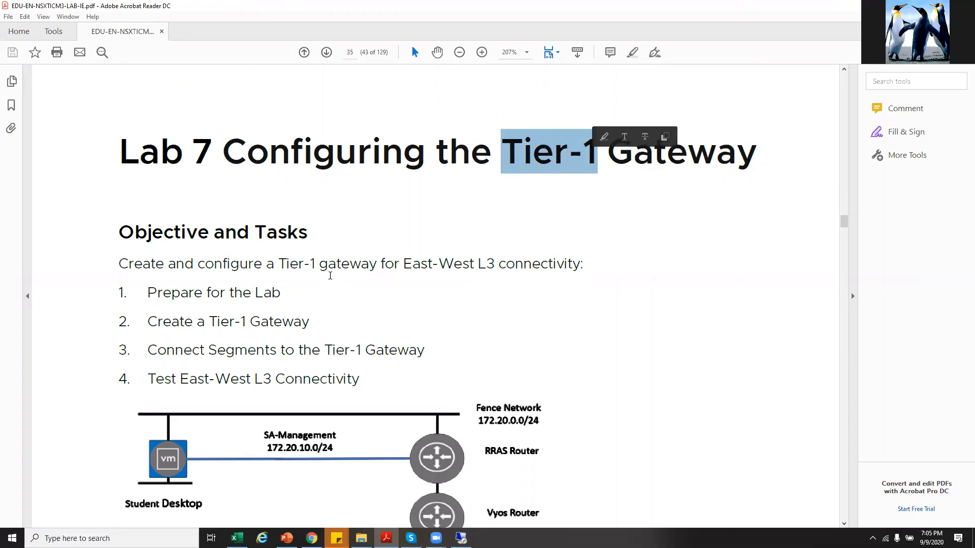
scroll(405, 283, "down", 8)
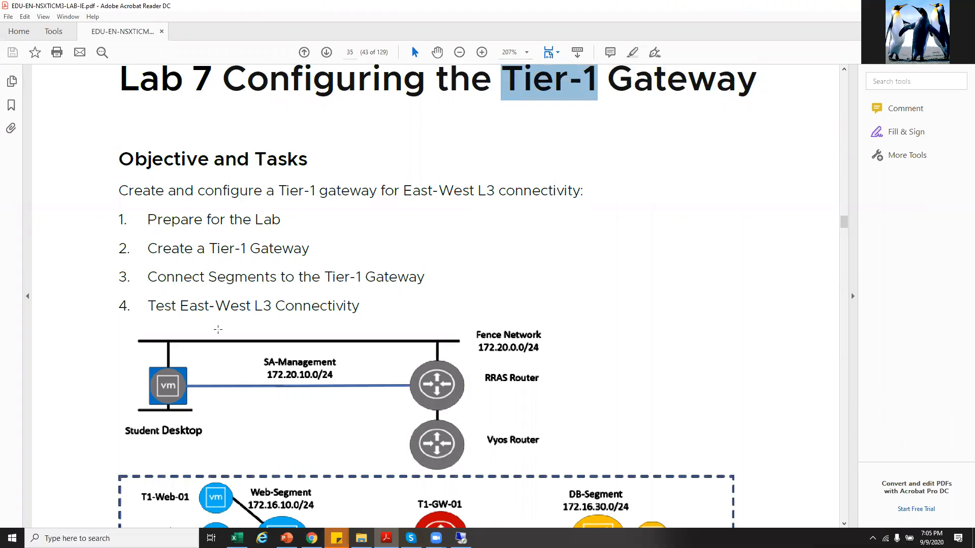
left_click_drag(413, 257, 476, 296)
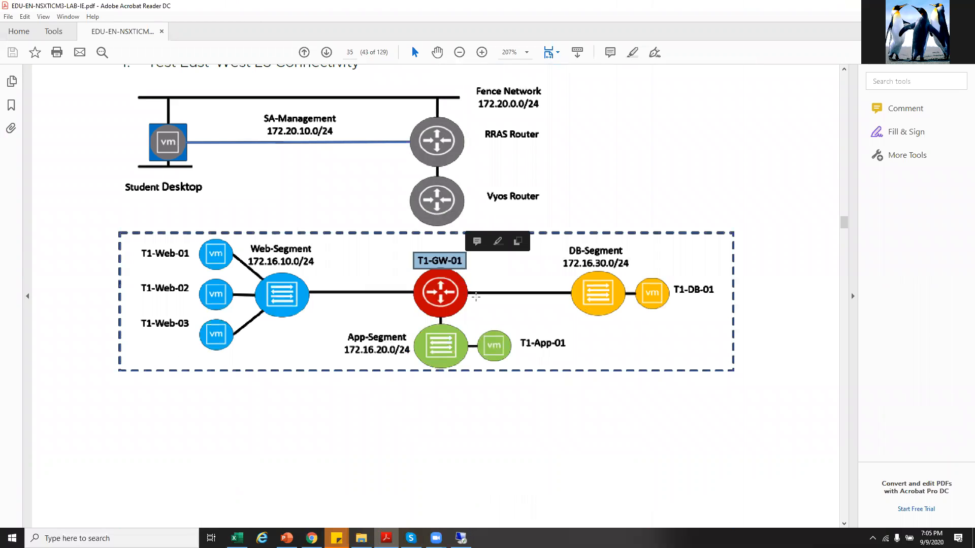
left_click(810, 337)
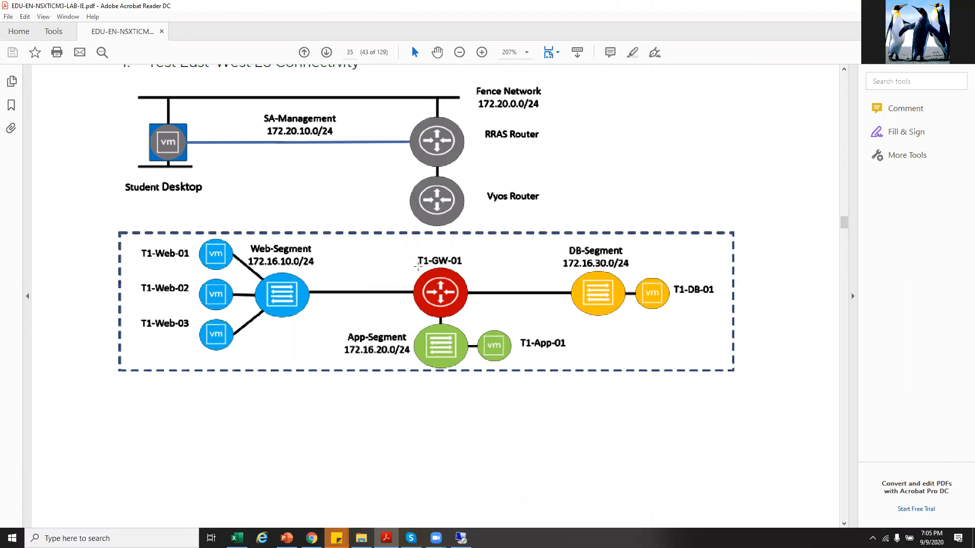
scroll(417, 267, "up", 4)
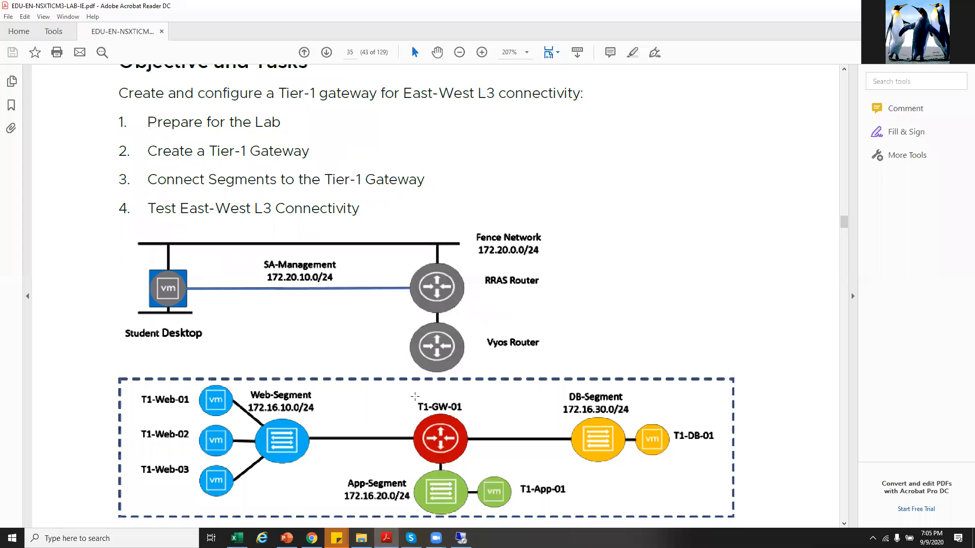
Point out T1-GW-01 in the lab diagram, and open the Tier-1 Gateways page in the remote desktop's NSX-T console.
left_click_drag(415, 399, 462, 418)
left_click(330, 180)
left_click(461, 538)
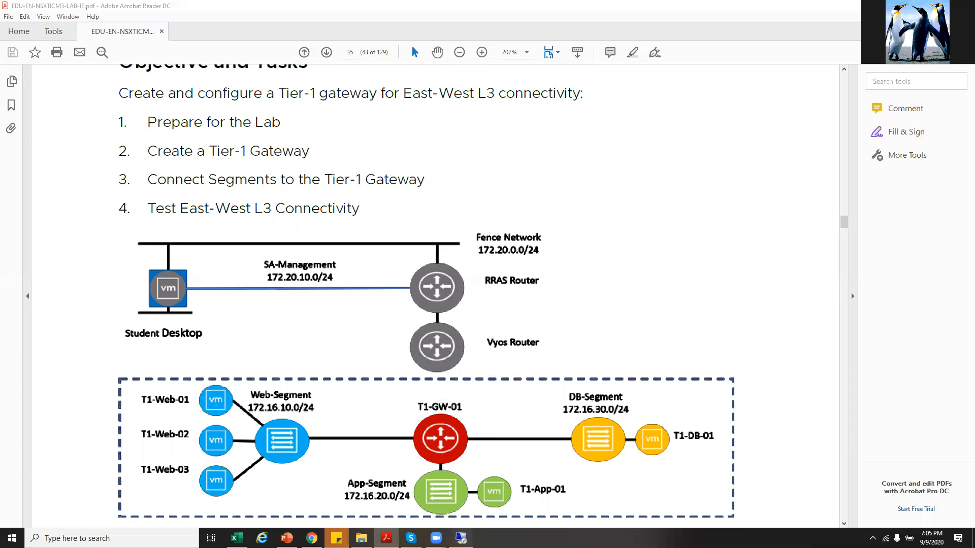
right_click(84, 60)
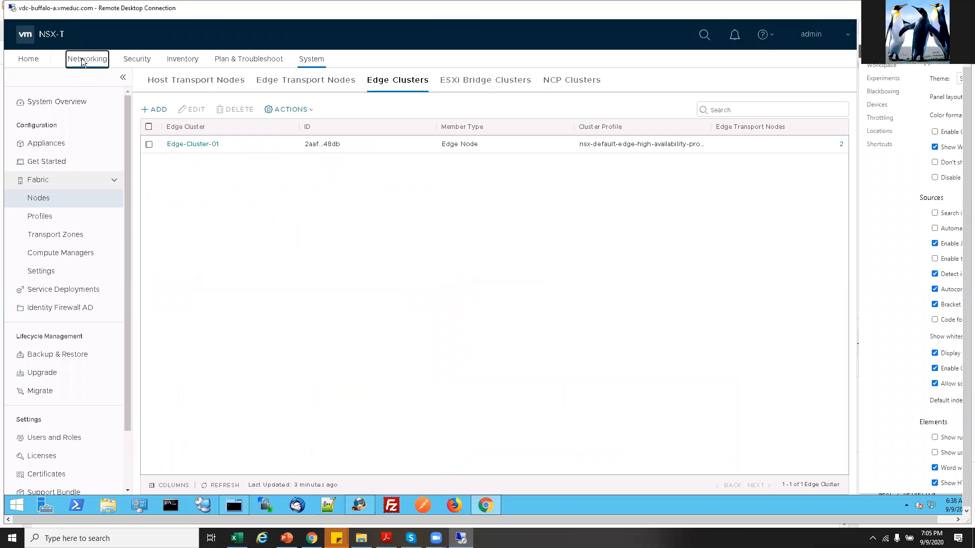
left_click(84, 59)
left_click(51, 182)
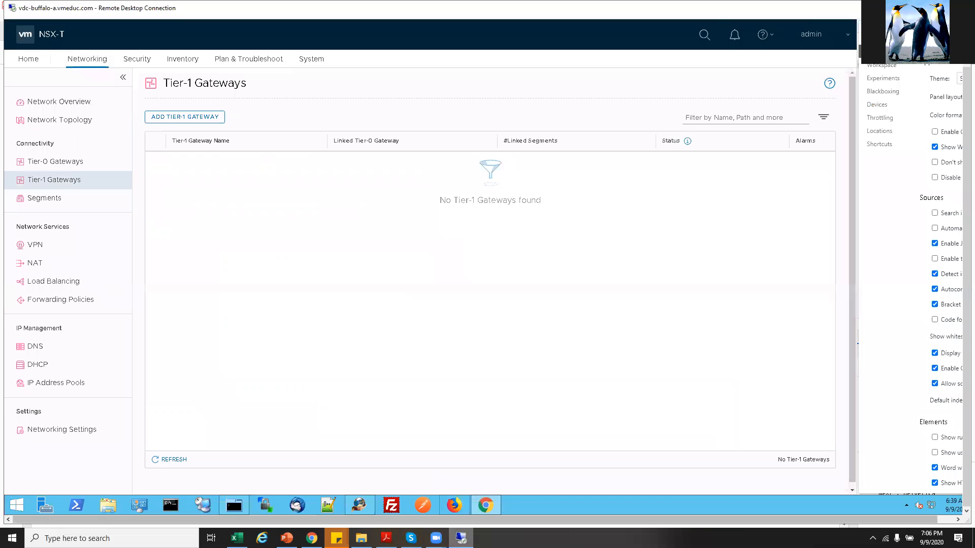
Return to the PDF lab guide and copy the gateway name T1-GW-01 from the Task 2 configuration table.
right_click(461, 538)
left_click(386, 539)
scroll(467, 305, "down", 5)
scroll(467, 305, "down", 6)
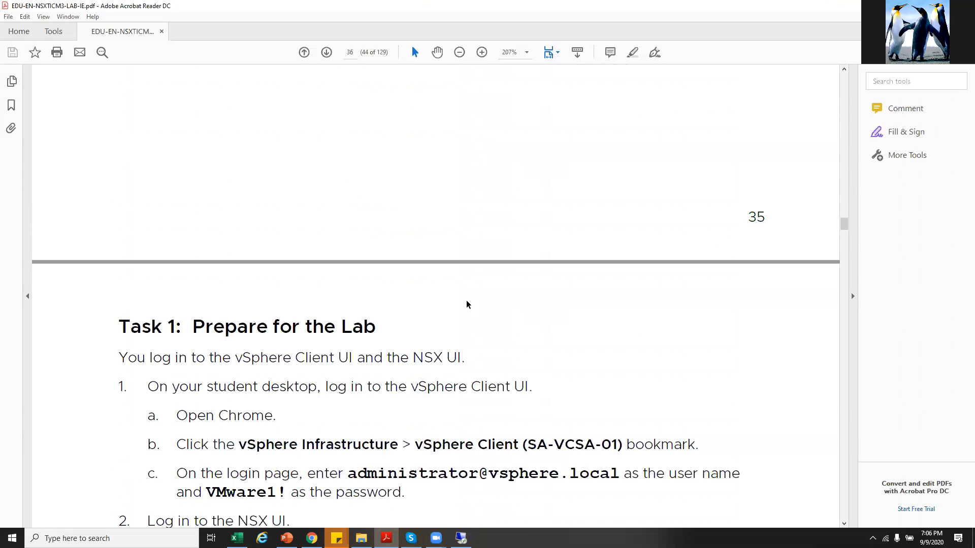
scroll(466, 300, "down", 10)
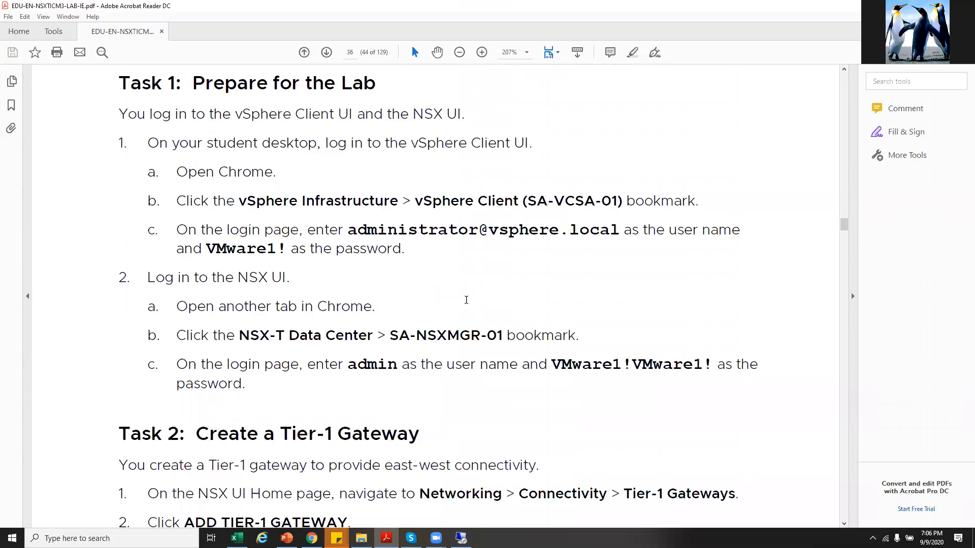
scroll(467, 304, "down", 1)
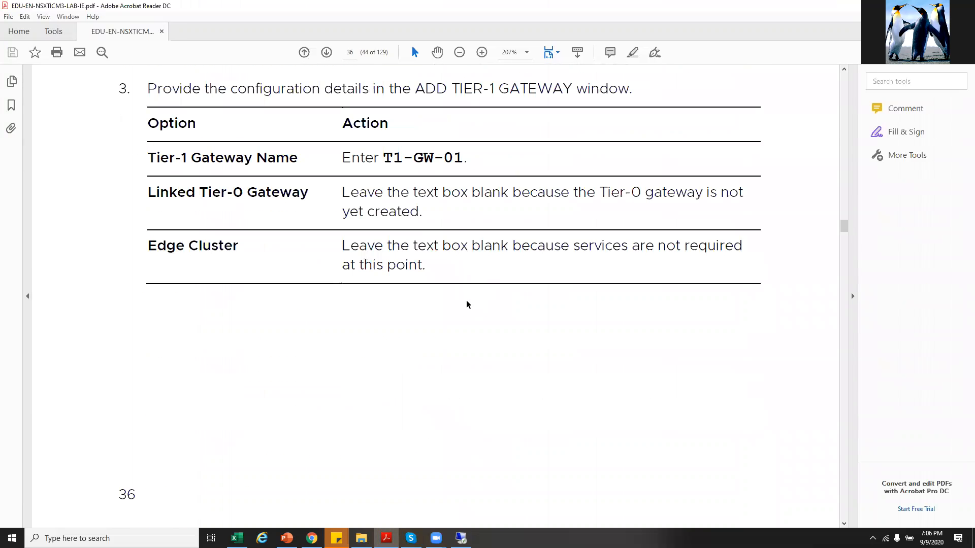
mouse_move(384, 157)
left_mouse_down()
mouse_move(468, 159)
mouse_move(386, 159)
left_mouse_up()
key("ctrl+c")
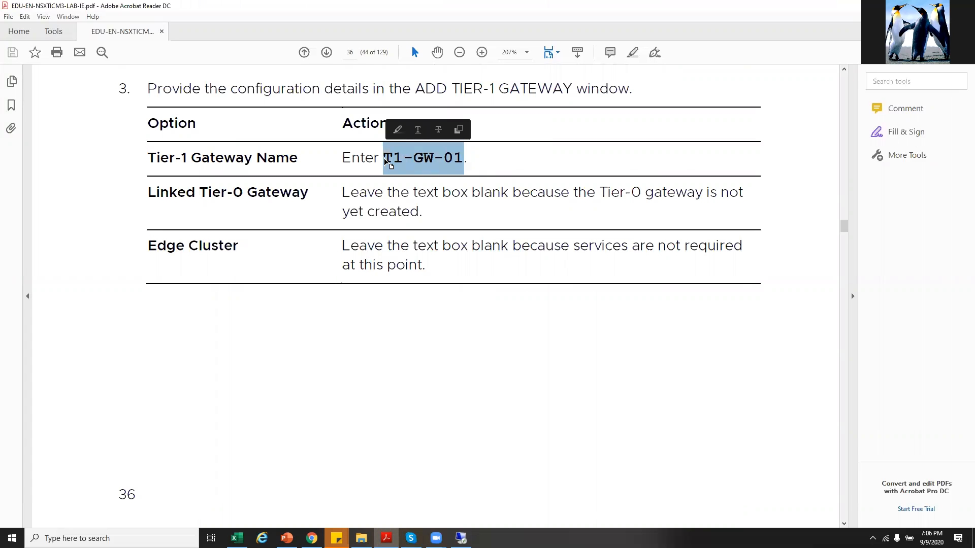
Review the route advertisement and Task 3 instructions, and start a new Tier-1 gateway named T1-GW-01 in the NSX-T console.
scroll(429, 236, "down", 5)
scroll(429, 236, "down", 5)
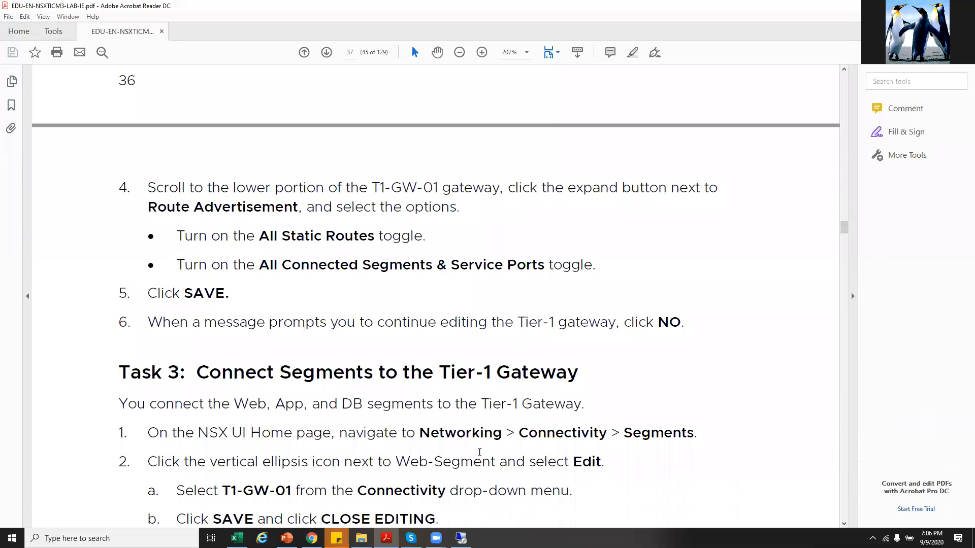
scroll(479, 452, "down", 3)
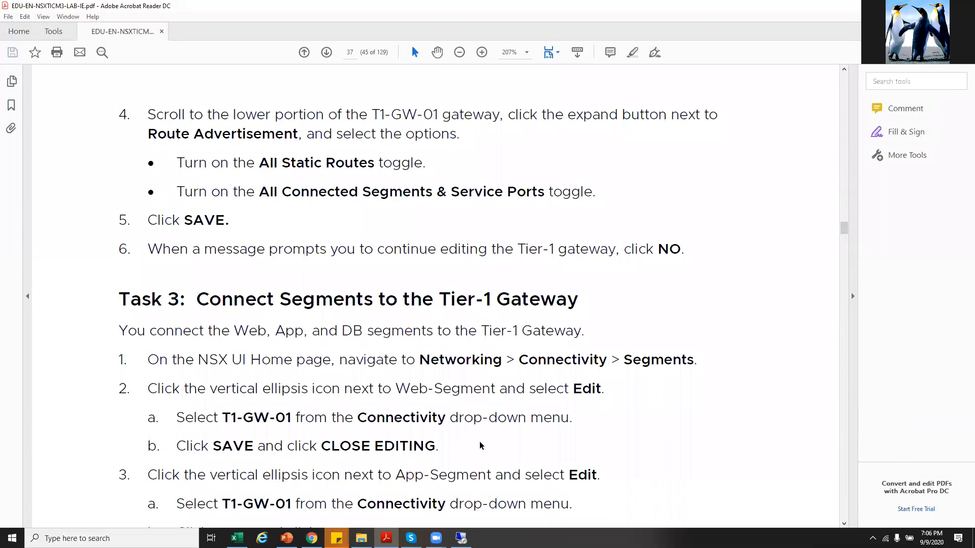
scroll(481, 445, "down", 1)
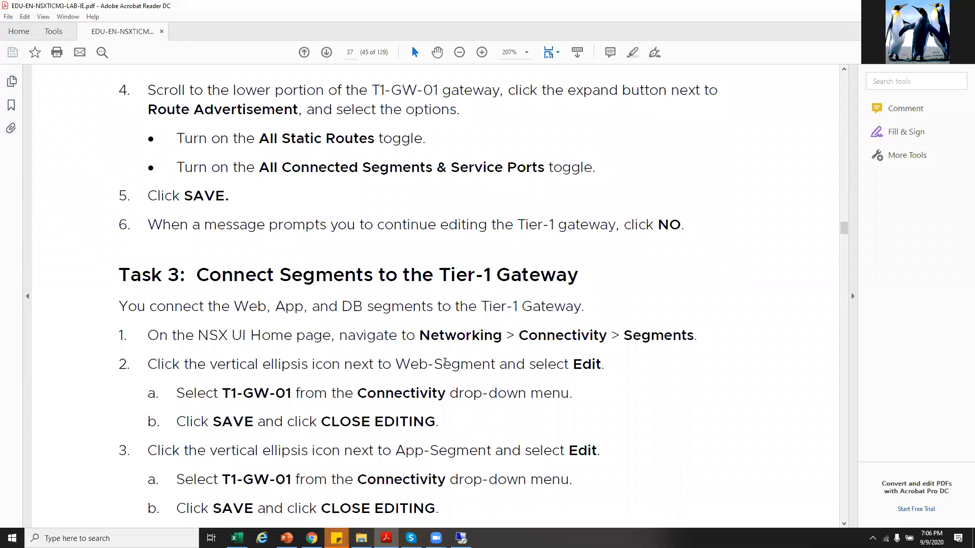
scroll(447, 366, "down", 4)
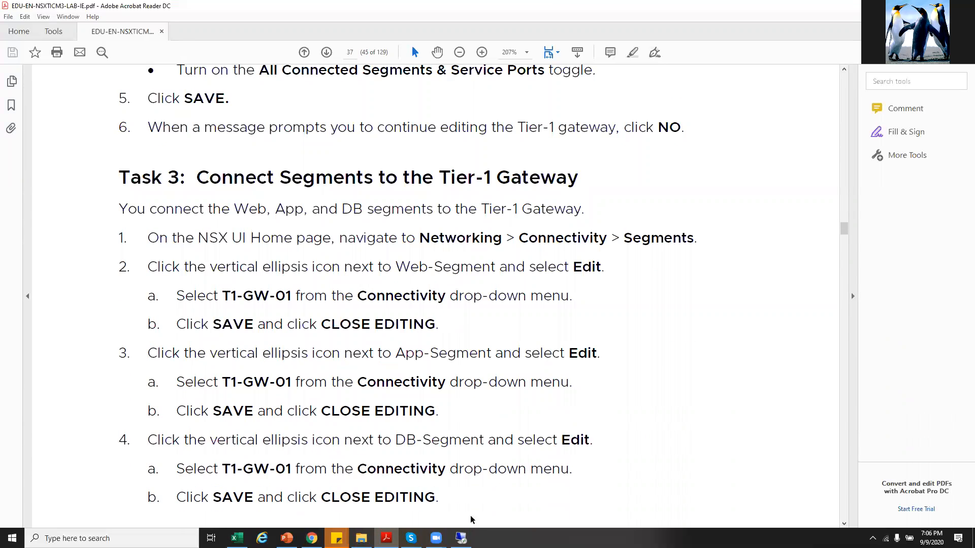
key("alt+Tab")
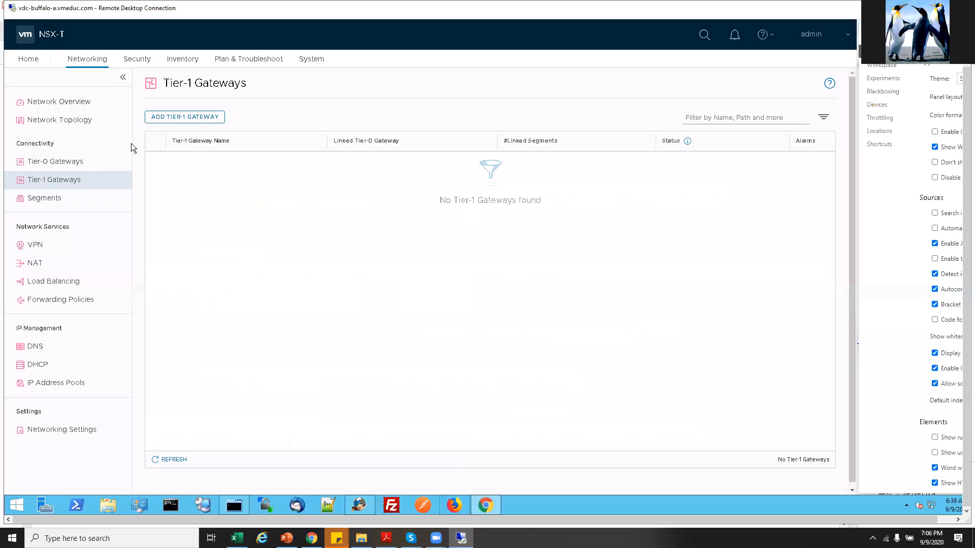
left_click(182, 123)
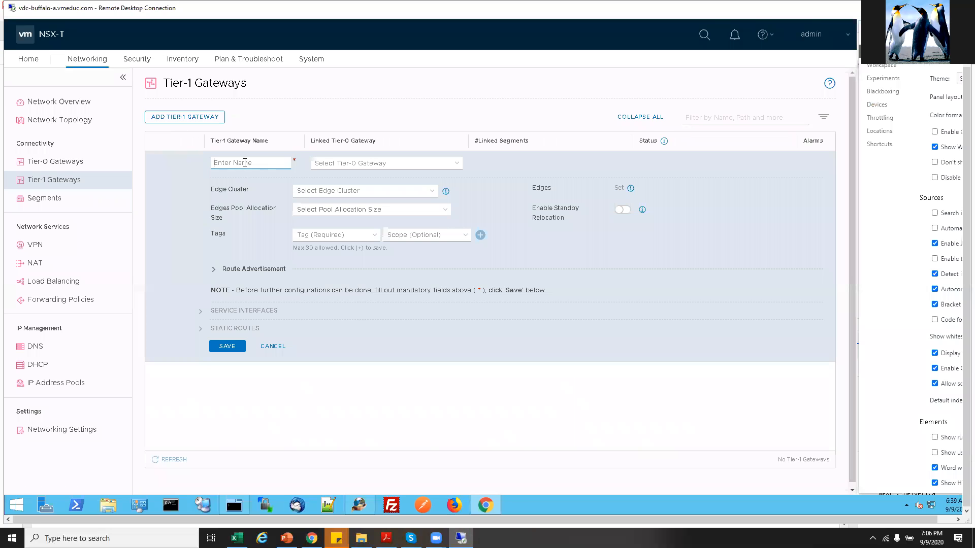
key("ctrl+v")
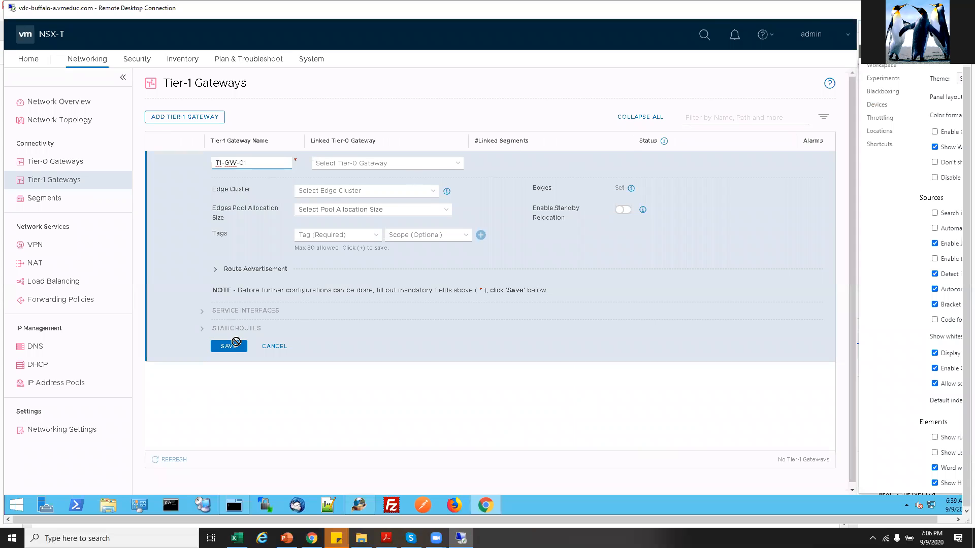
Under Route Advertisement, enable All Static Routes and All Connected Segments & Service Ports, and disable All IPSec Local Endpoints.
right_click(215, 273)
left_click(215, 273)
left_click(216, 272)
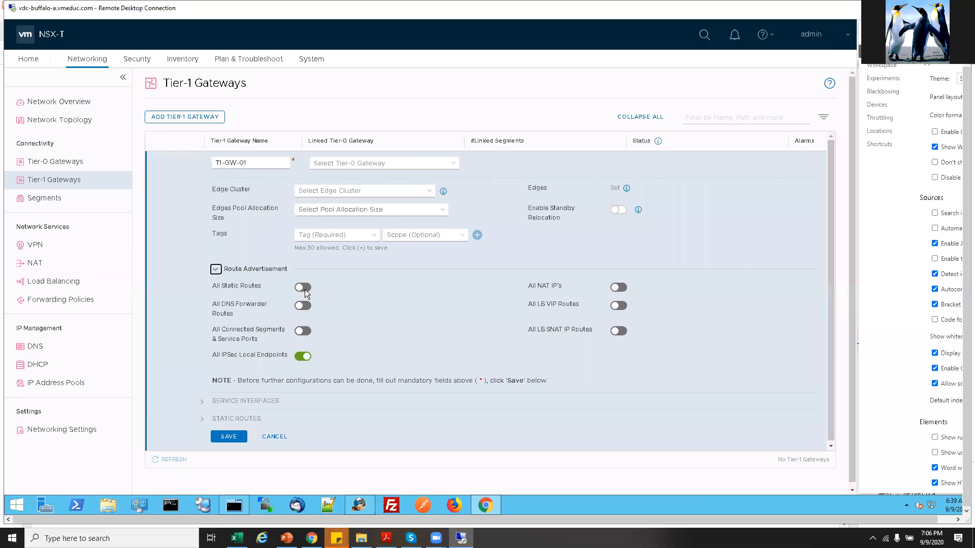
left_click(303, 287)
left_click(305, 333)
left_click(303, 356)
Check the lab guide's step 4 for the required All Static Routes and All Connected Segments & Service Ports options.
right_click(386, 538)
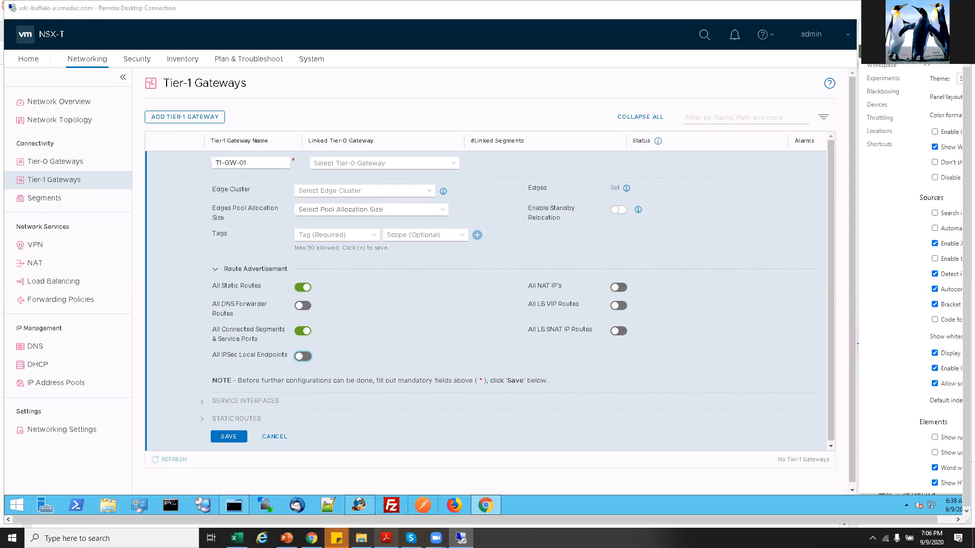
left_click(398, 516)
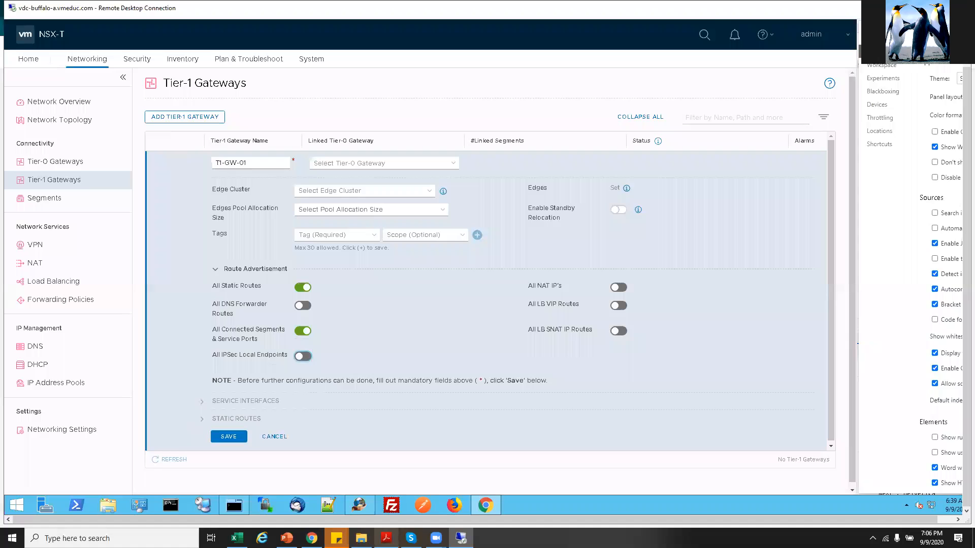
left_click(386, 538)
scroll(380, 265, "up", 4)
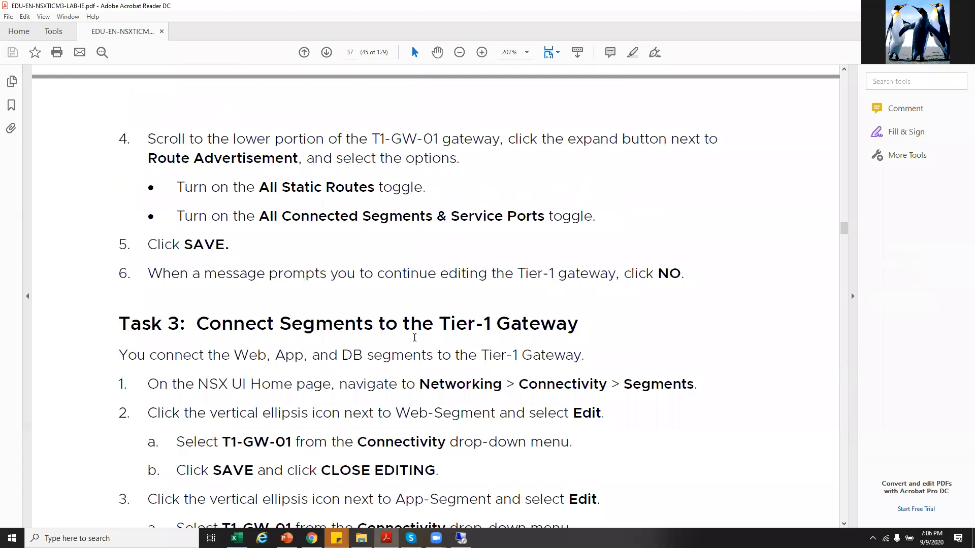
left_click_drag(181, 236, 422, 237)
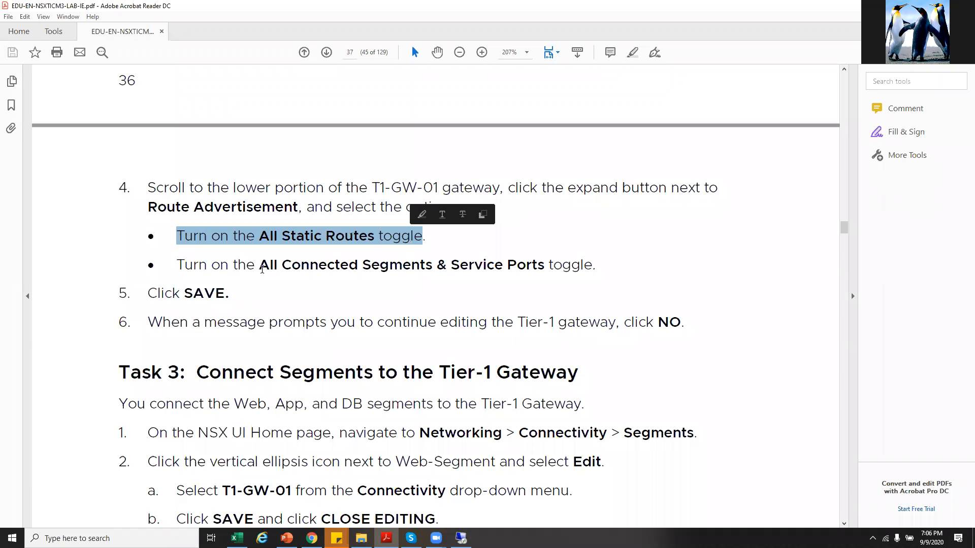
left_click_drag(258, 237, 375, 236)
left_click_drag(259, 265, 508, 274)
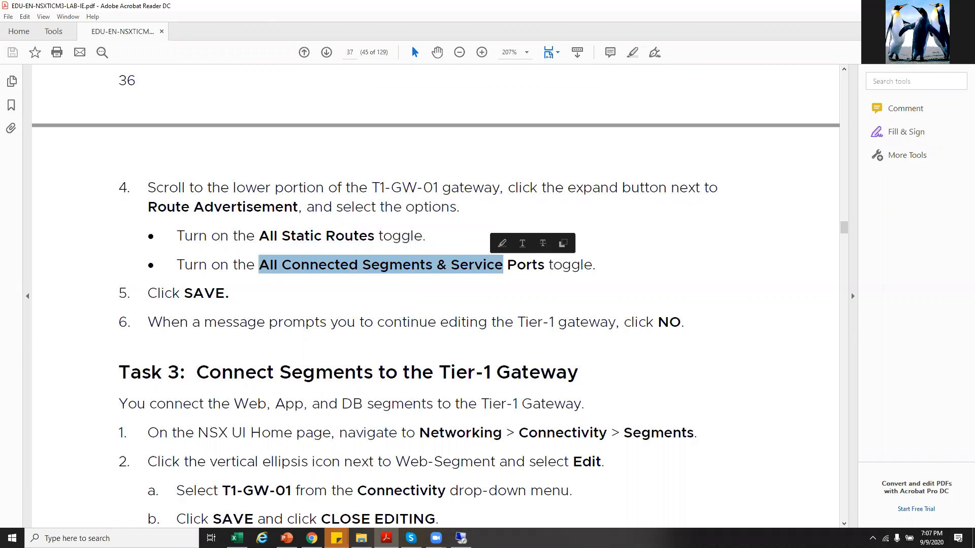
Return to the NSX-T console, save the T1-GW-01 gateway and decline to continue configuring it.
key("alt+Tab")
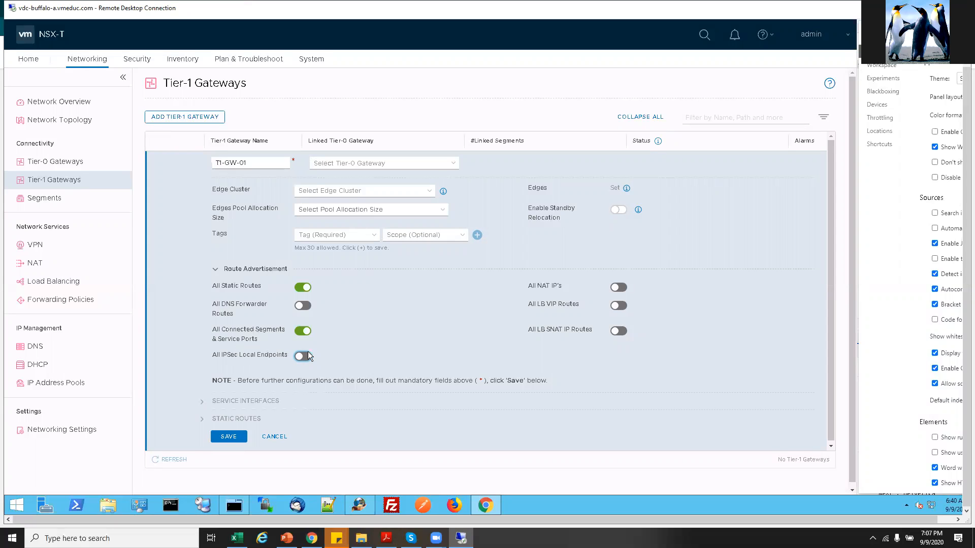
left_click(229, 436)
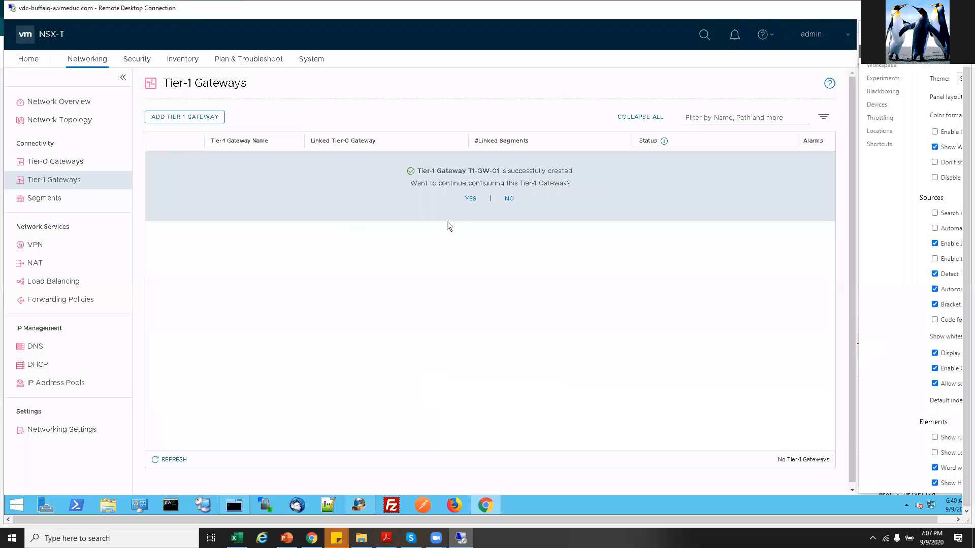
left_click(509, 199)
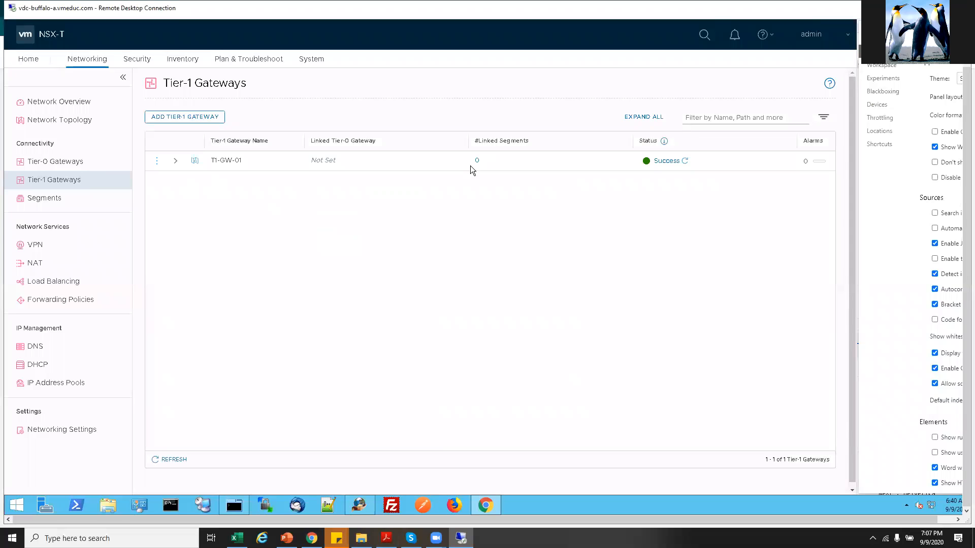
Check the linked segments of T1-GW-01, and open the Segments list.
left_click(480, 161)
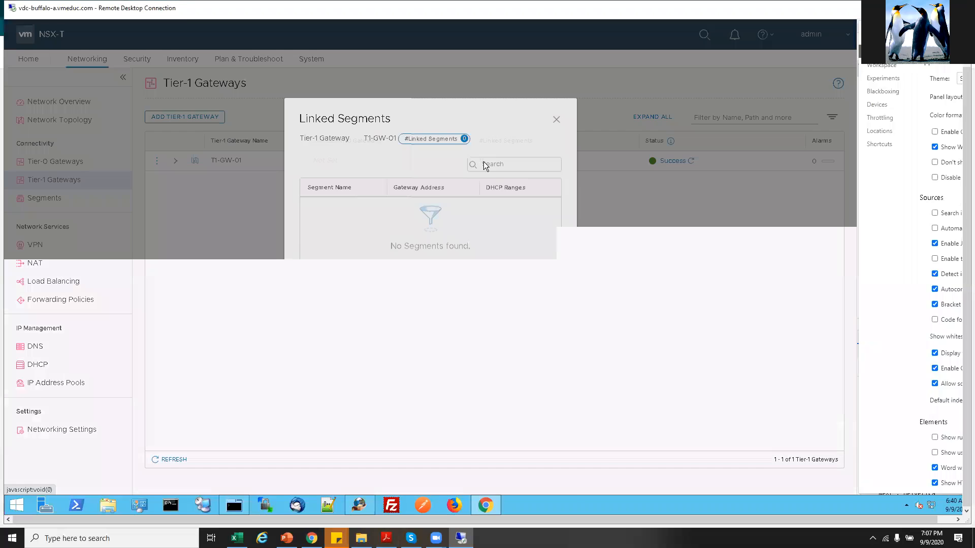
left_click(556, 135)
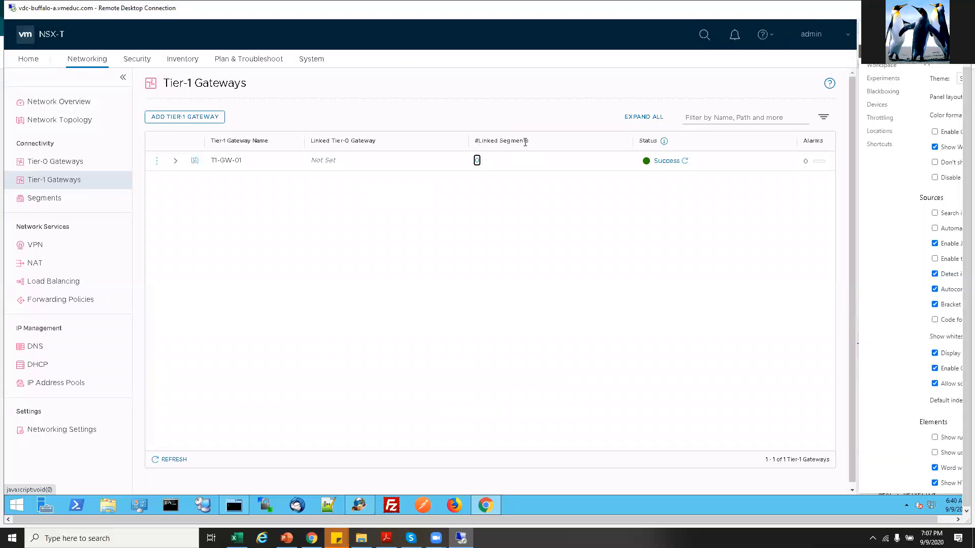
left_click_drag(498, 142, 491, 143)
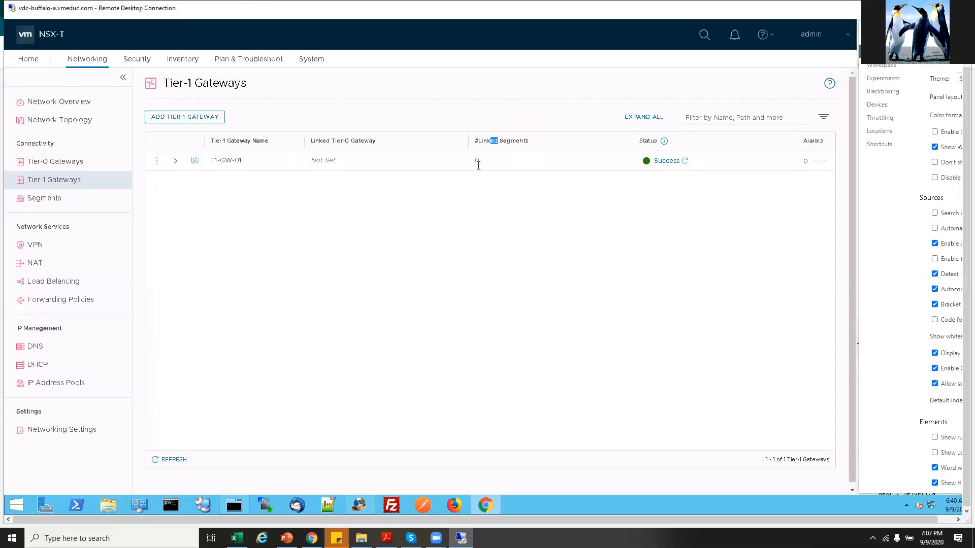
left_click(477, 163)
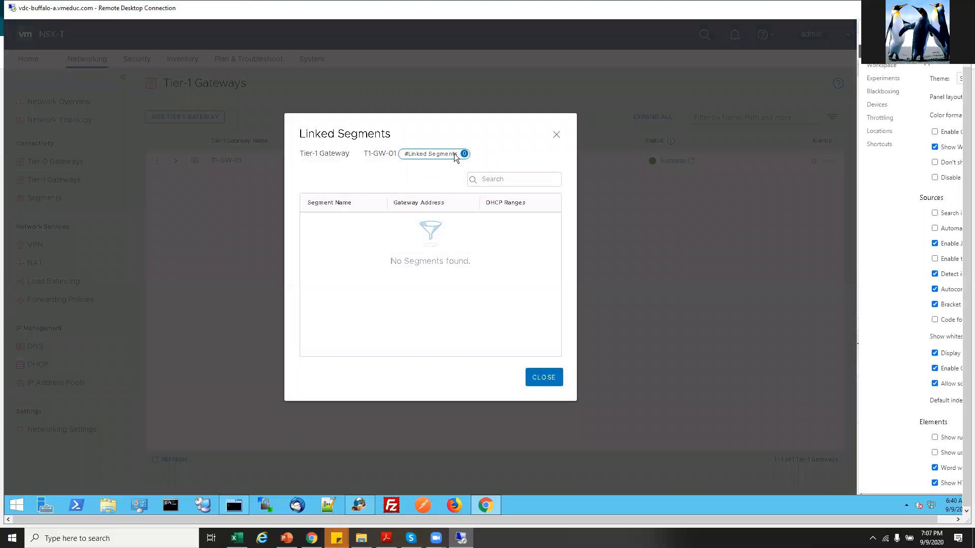
left_click(544, 377)
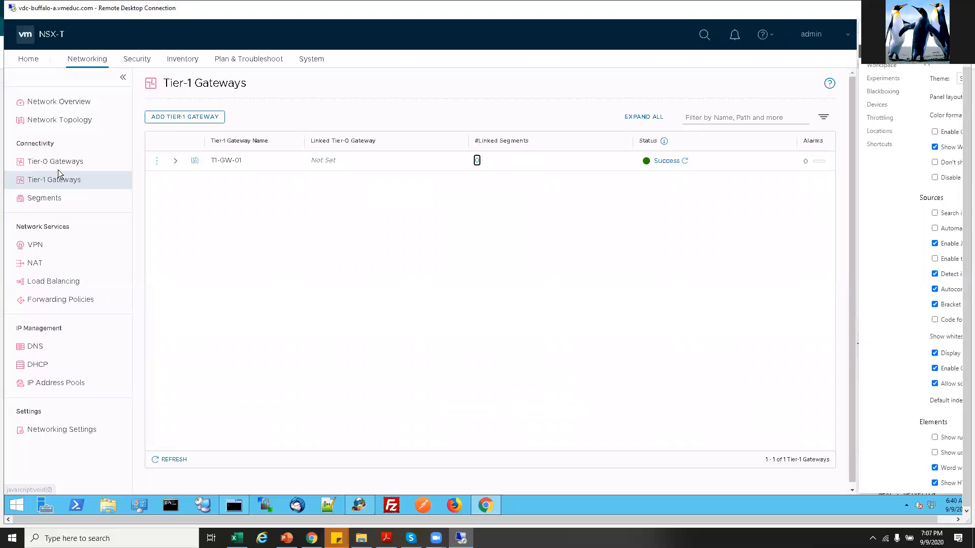
left_click(48, 203)
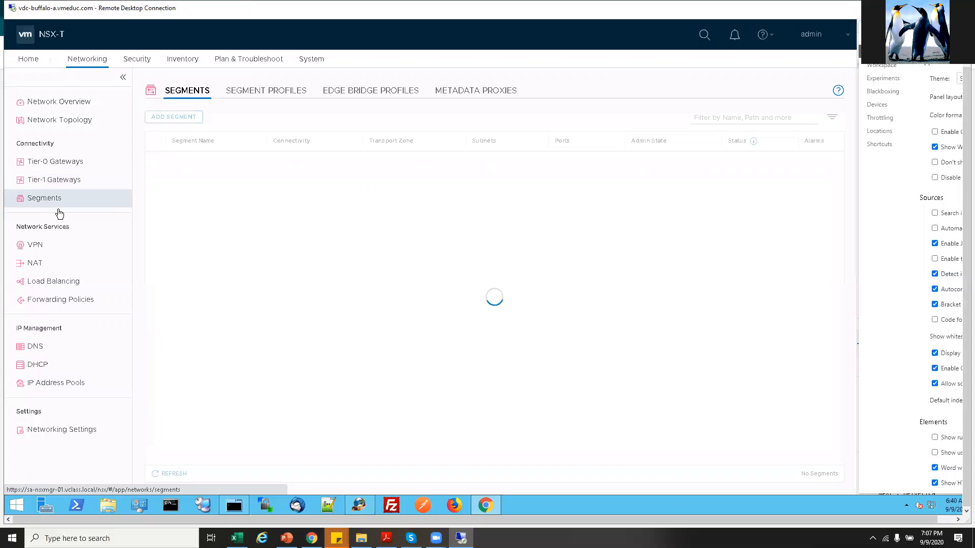
Switch to the NSX-T.pptx presentation in PowerPoint and open slide 16 on WEB-APP communication between different transport nodes.
right_click(287, 538)
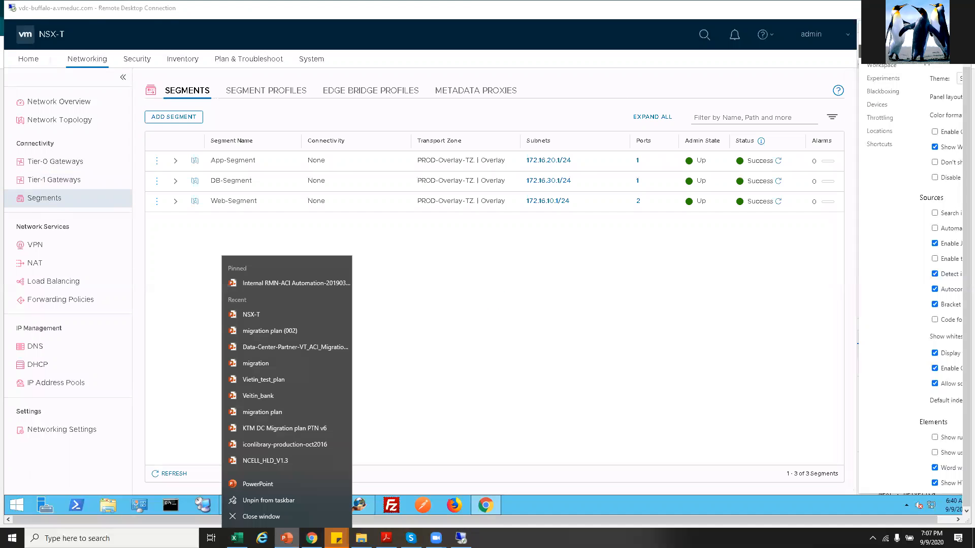
left_click(286, 538)
scroll(205, 374, "down", 9)
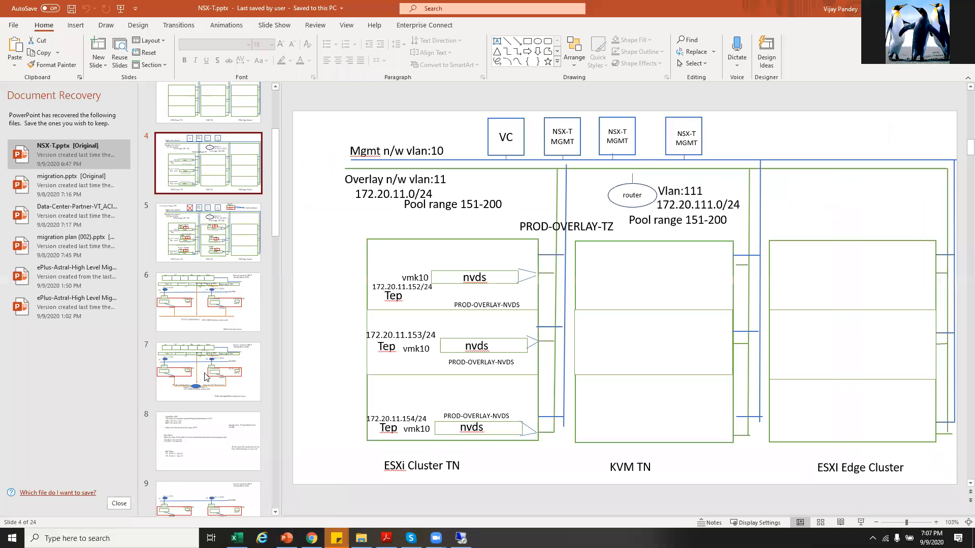
scroll(205, 375, "down", 8)
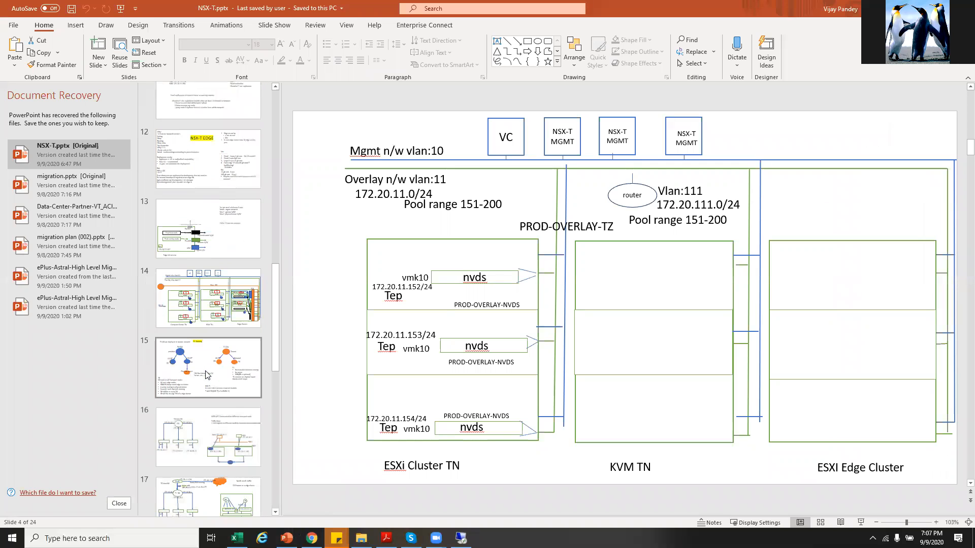
scroll(215, 377, "down", 2)
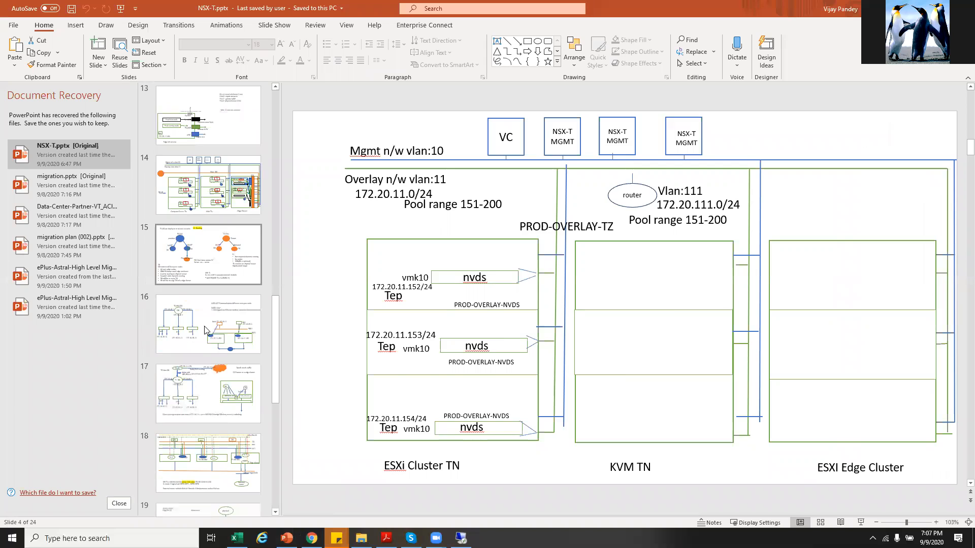
left_click(205, 327)
Rename the router label above the DR circle on slide 16 to T1-ibm-DR and save the presentation.
left_click(441, 221)
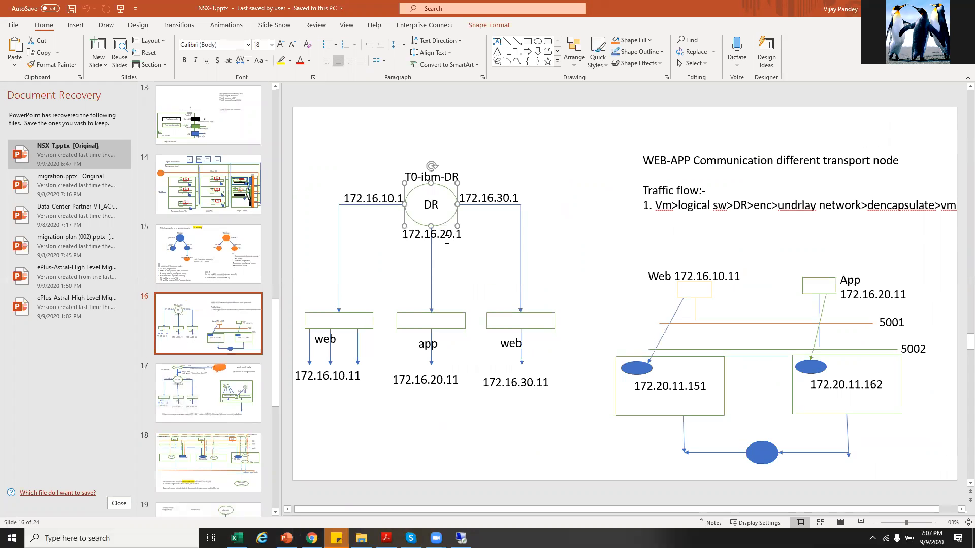
left_click(484, 200)
left_click(382, 198)
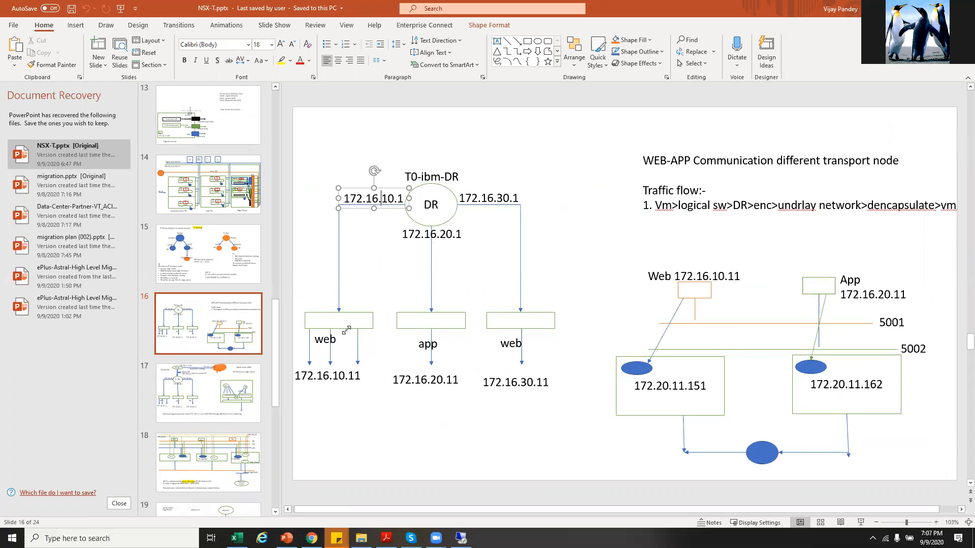
left_click(414, 231)
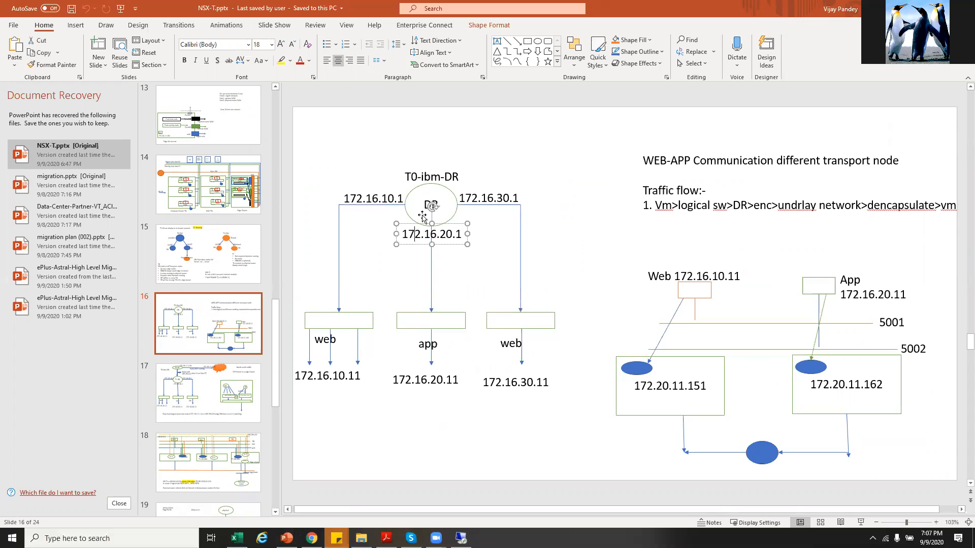
left_click(428, 196)
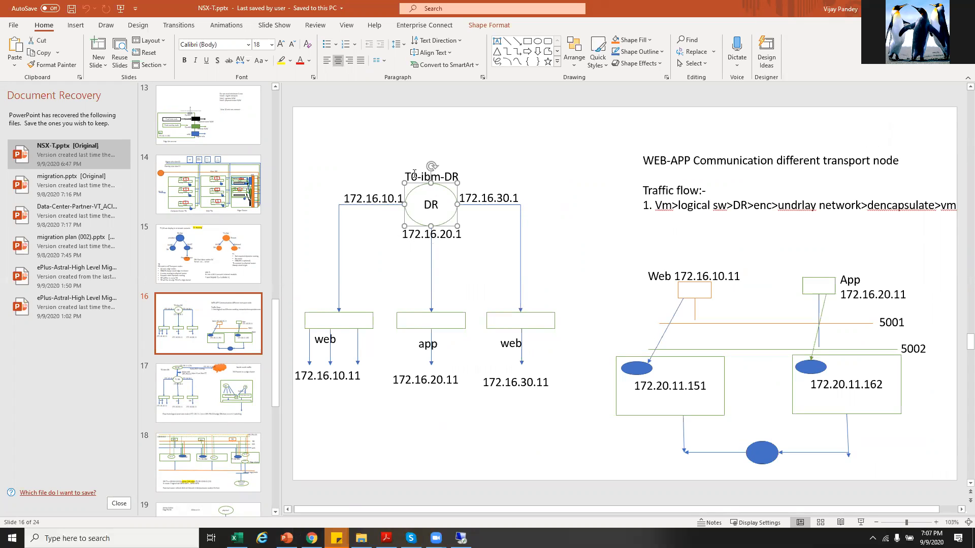
left_click(414, 175)
key("BackSpace")
type("1")
left_click(567, 163)
key("ctrl+s")
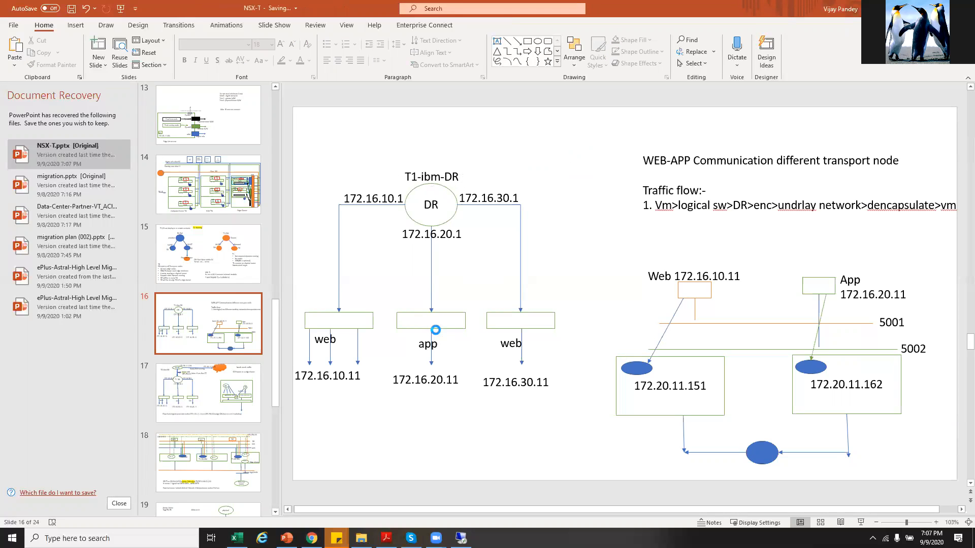
Examine in the slide 16 diagram how the DR's gateway addresses link to the three segments and their VM addresses.
left_click(431, 343)
left_click_drag(519, 328, 521, 328)
left_click(413, 328)
left_click(356, 328)
left_click(404, 209)
left_click(380, 199)
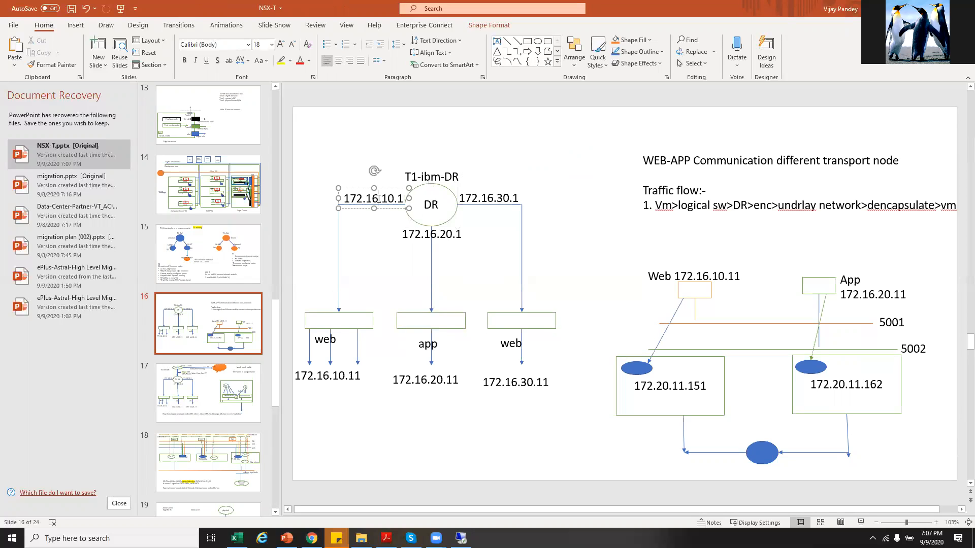
left_click(353, 365)
left_click(425, 380)
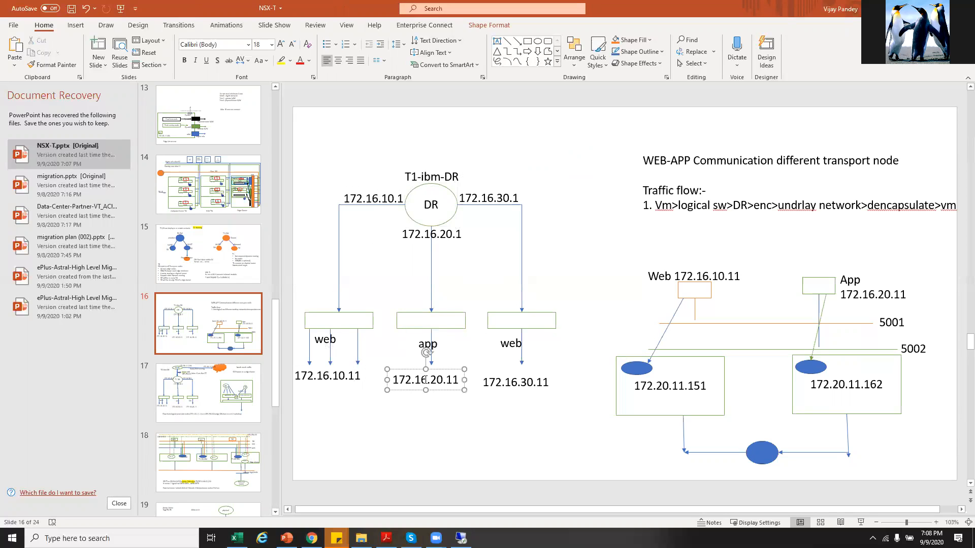
left_click(428, 199)
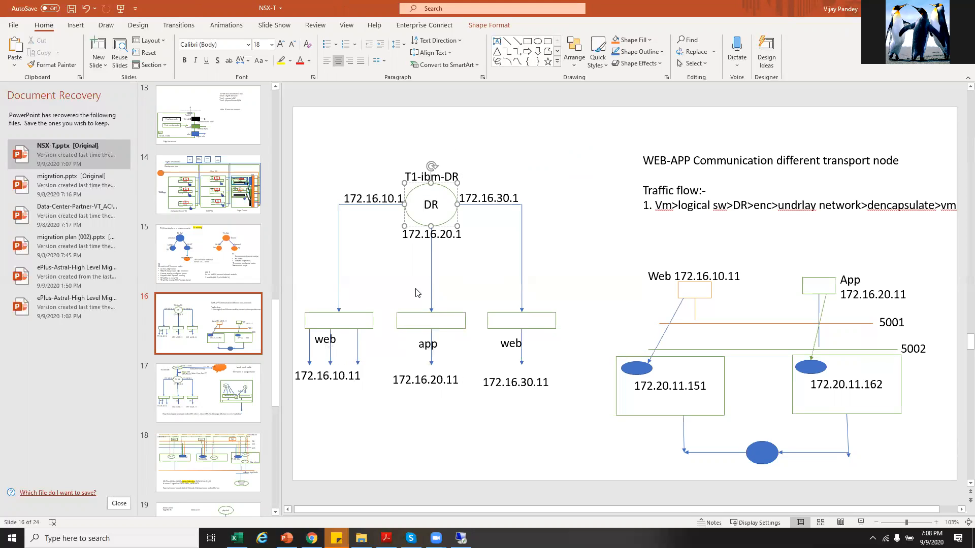
left_click(359, 320)
left_click(536, 320)
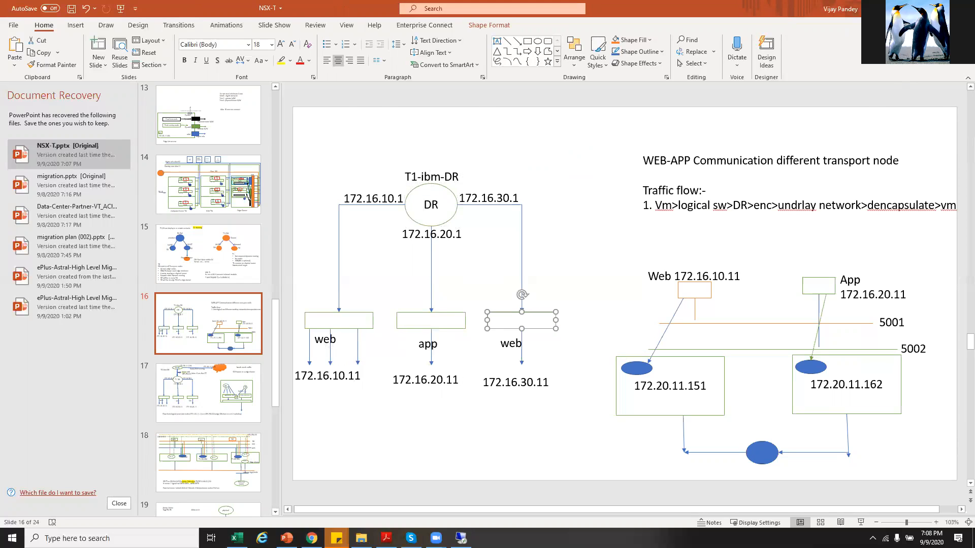
Switch to the NSX-T console, connect App-Segment to the T1-GW-01 gateway, save it and finish editing.
key("alt+Tab")
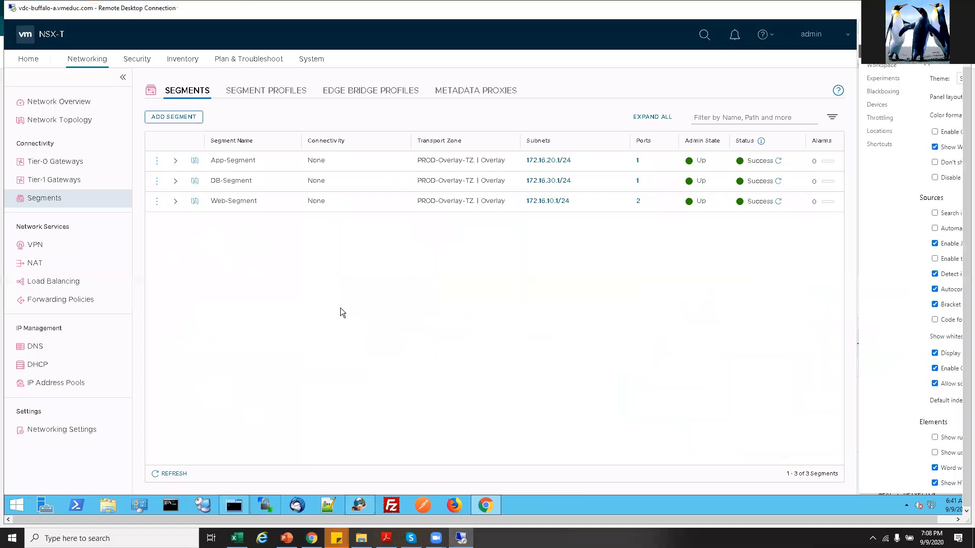
right_click(157, 161)
left_click(158, 163)
left_click(187, 149)
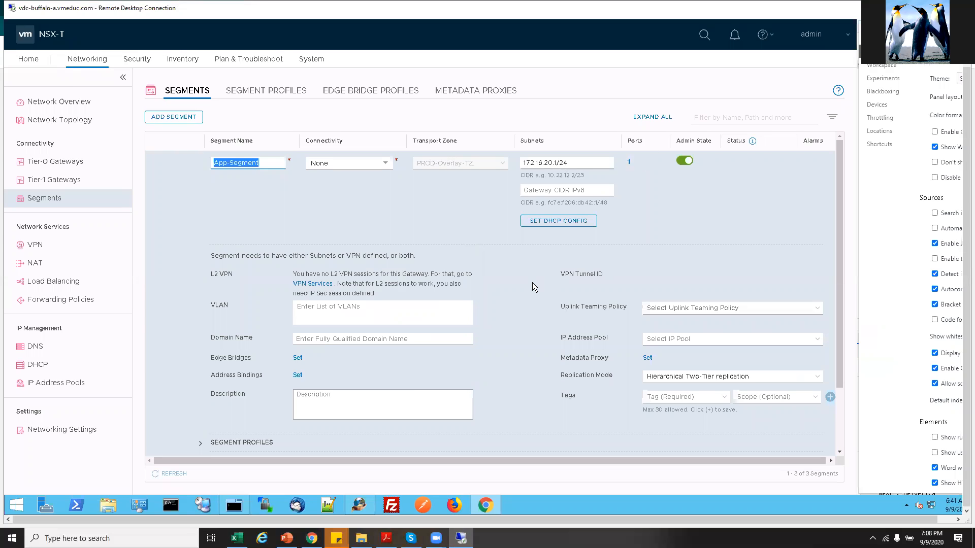
left_click(386, 164)
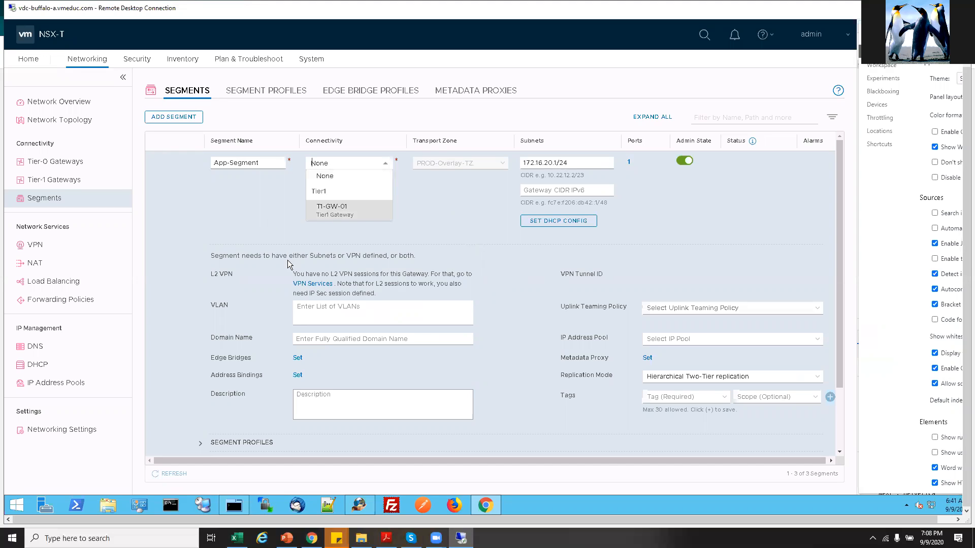
left_click(342, 216)
scroll(239, 459, "down", 1)
left_click(225, 392)
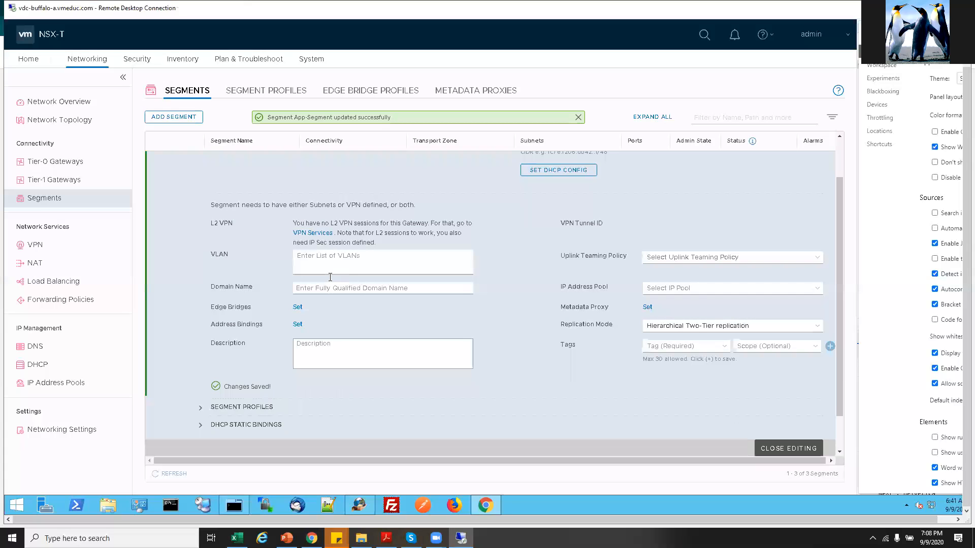
left_click(770, 450)
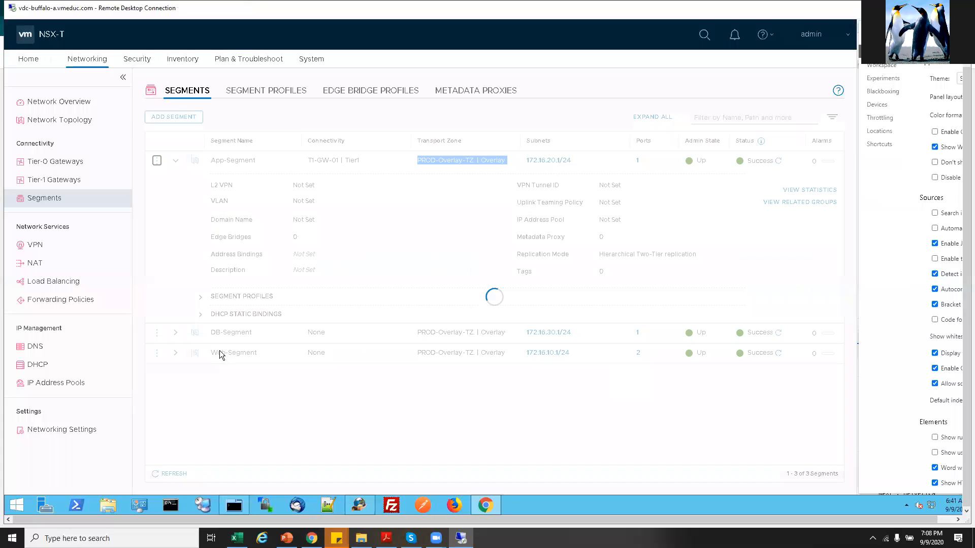
left_click(176, 161)
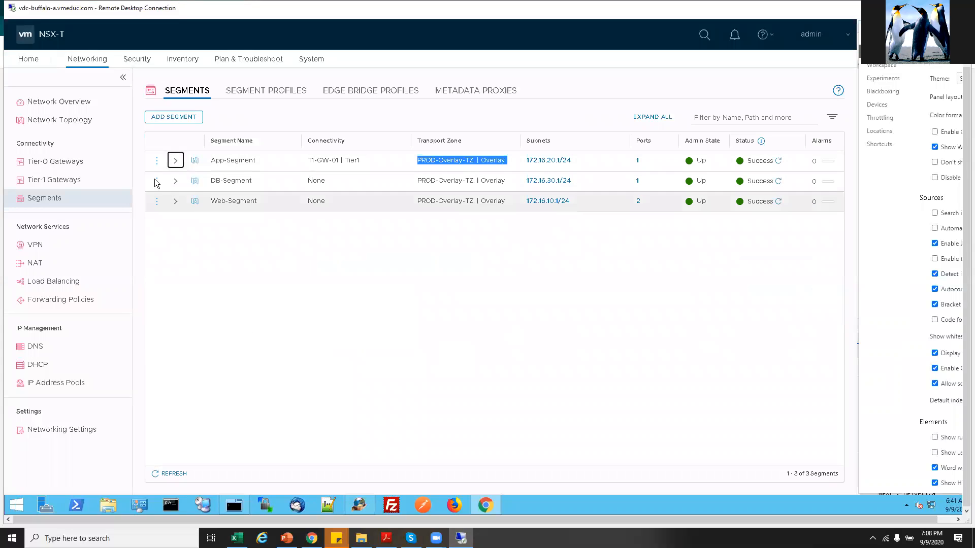
Connect DB-Segment to the T1-GW-01 gateway, save the change and finish editing the segment.
left_click(157, 182)
left_click(182, 169)
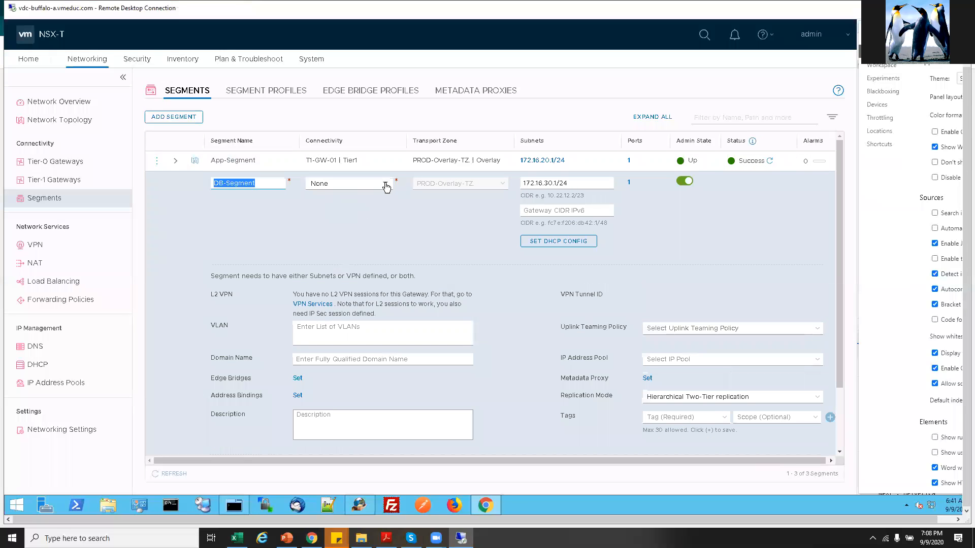
left_click(356, 183)
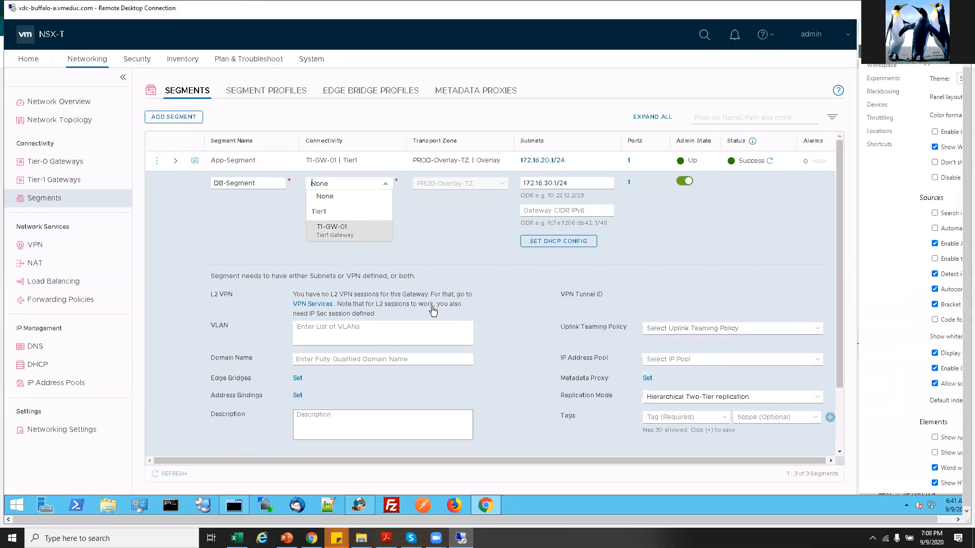
scroll(264, 389, "down", 1)
scroll(340, 386, "down", 1)
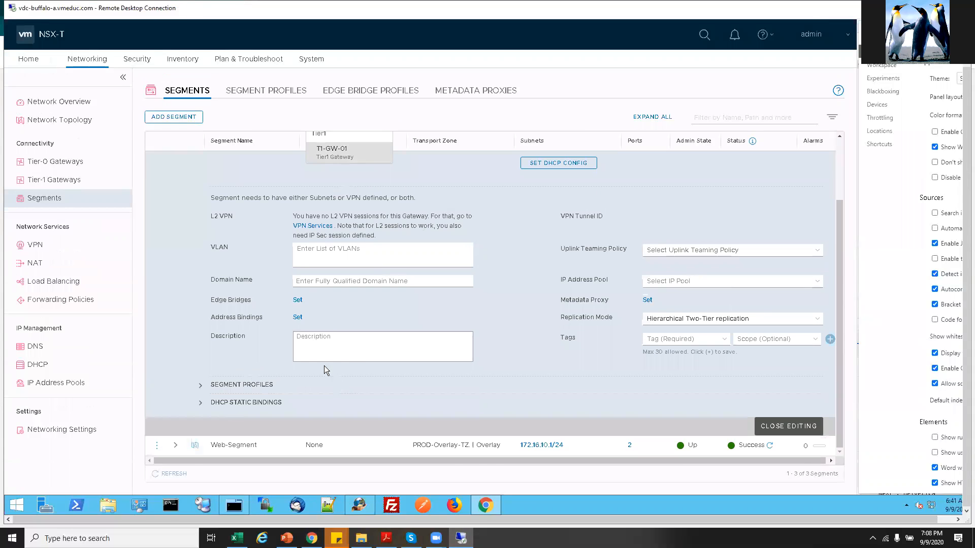
left_click(363, 160)
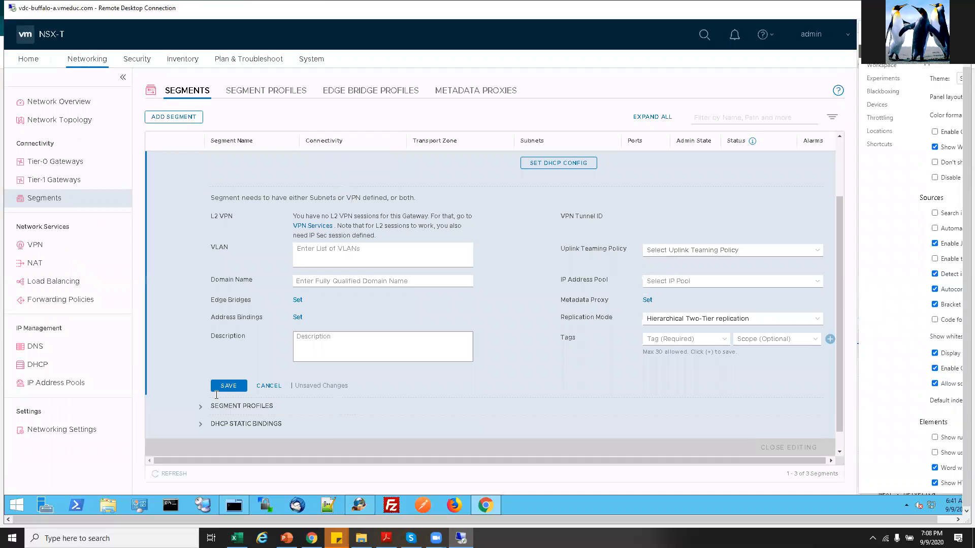
left_click(245, 389)
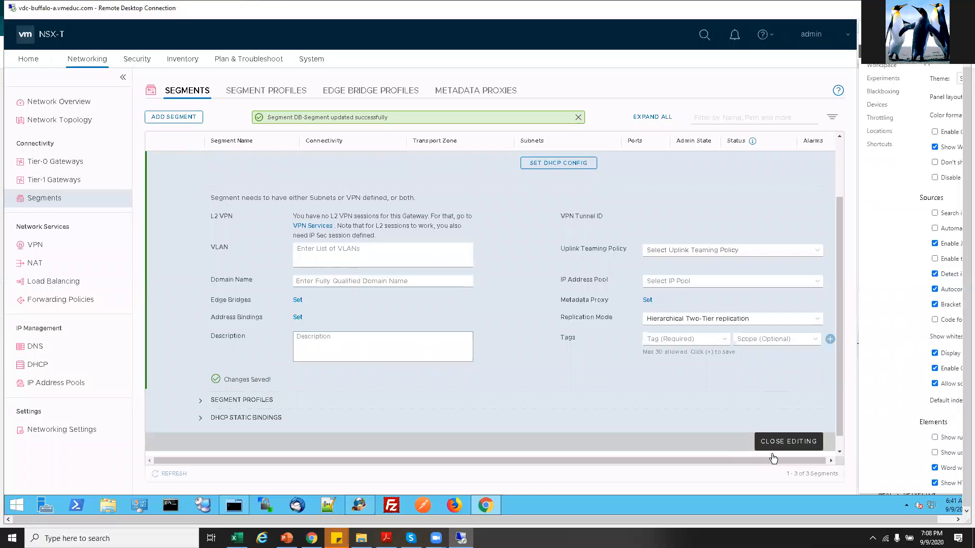
left_click(785, 442)
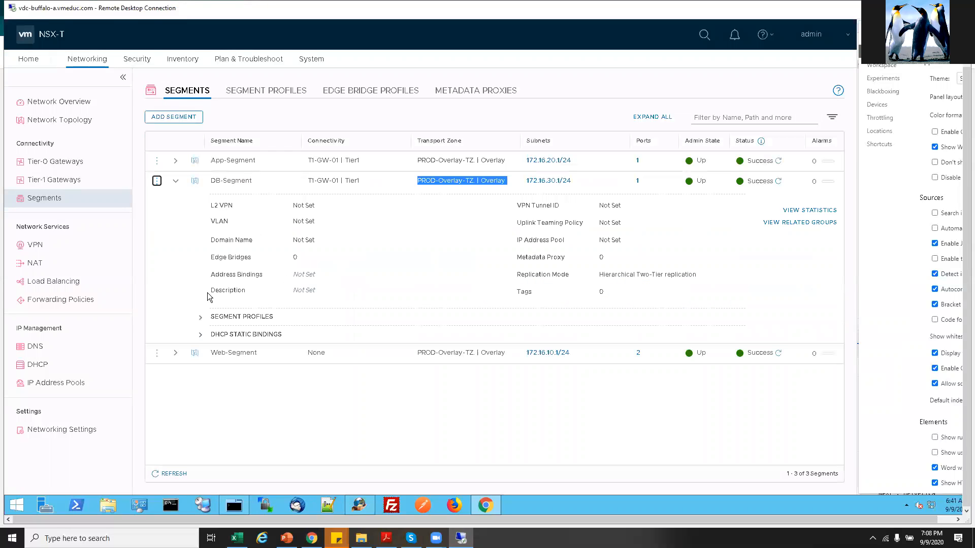
left_click(176, 183)
Connect Web-Segment to the T1-GW-01 gateway, save it, finish editing and check its subnet in the list.
left_click(156, 202)
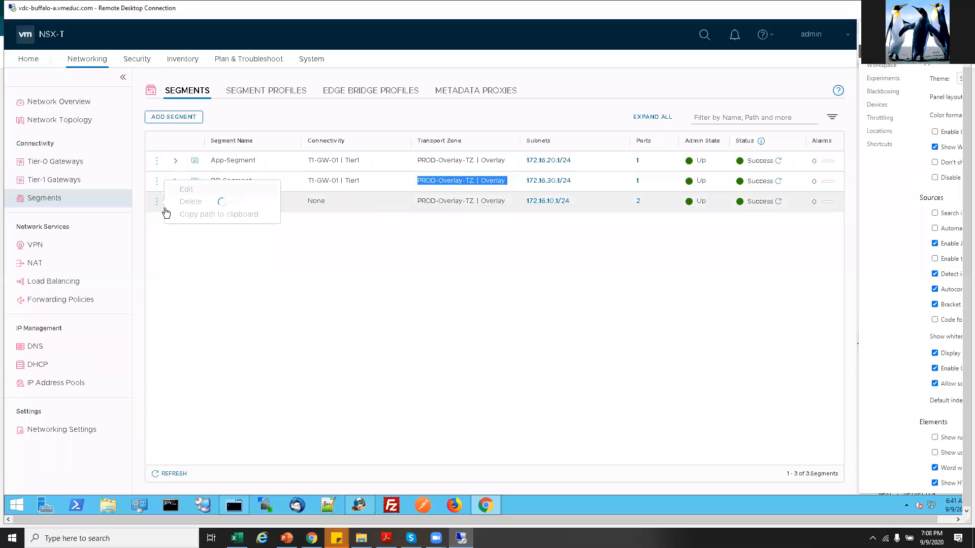
key("Return")
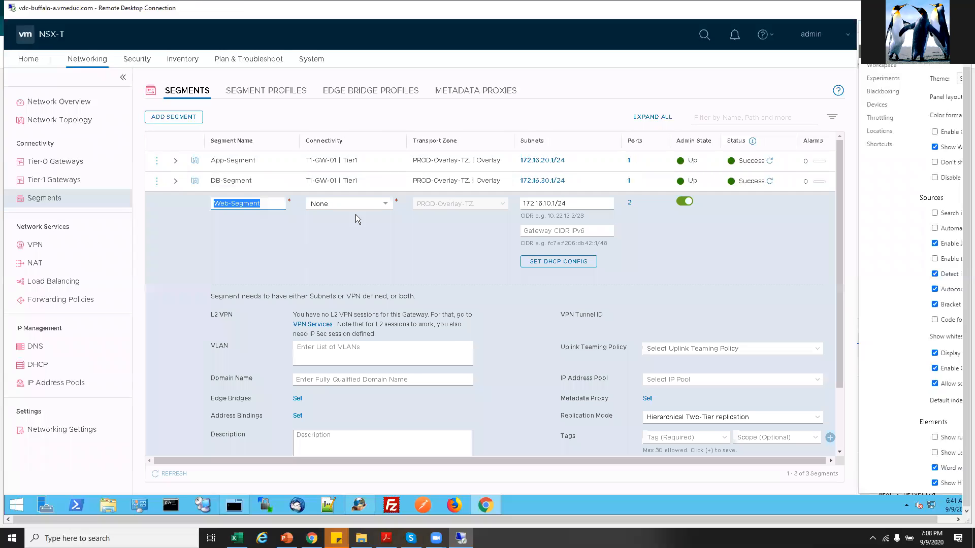
left_click(388, 204)
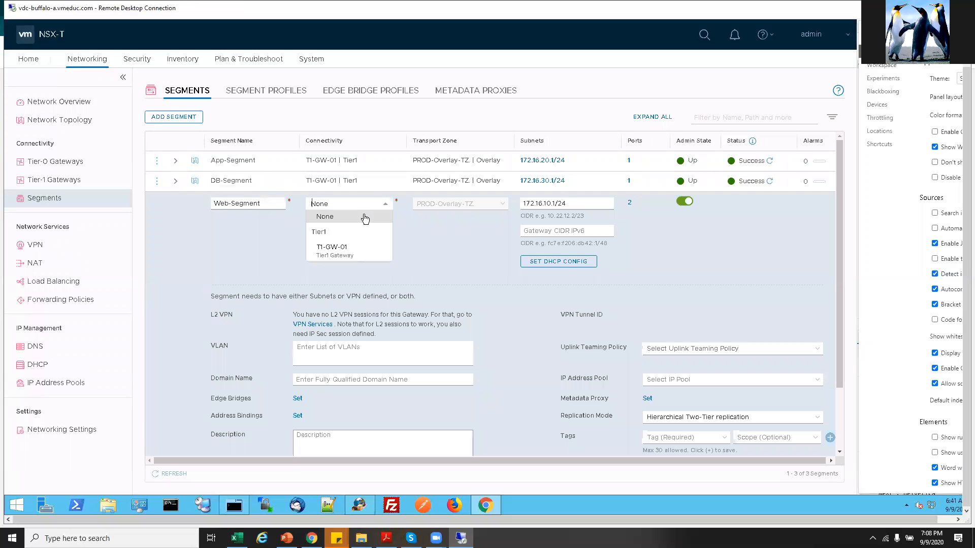
left_click(336, 251)
scroll(485, 301, "down", 3)
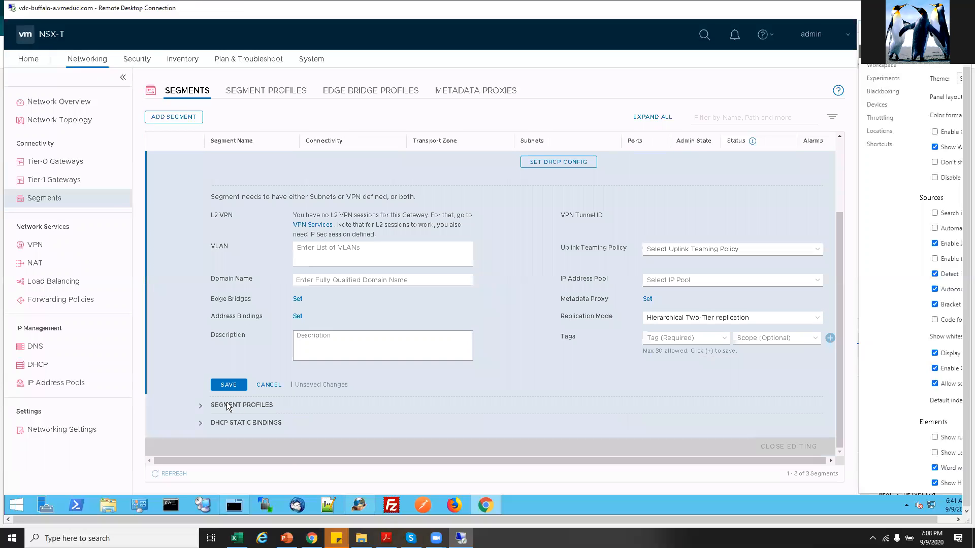
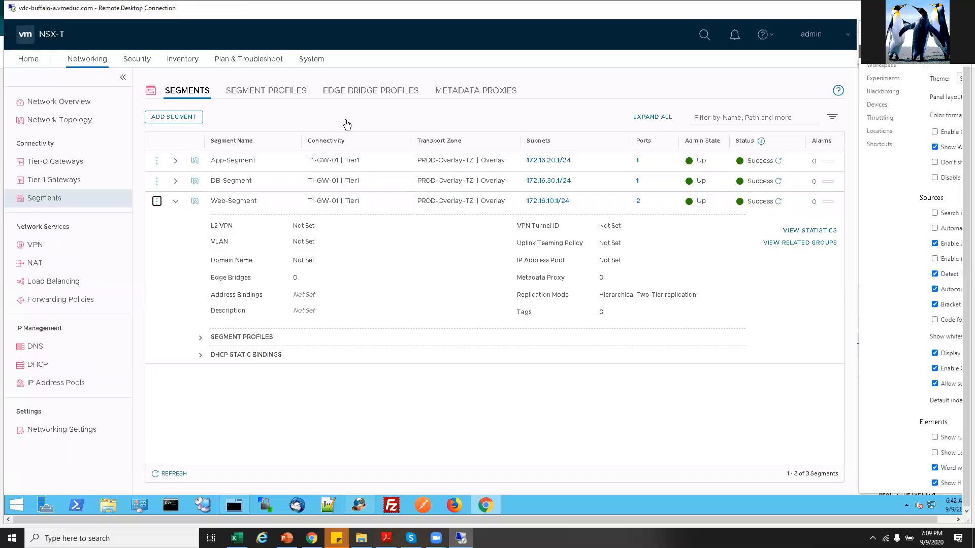
left_click(176, 202)
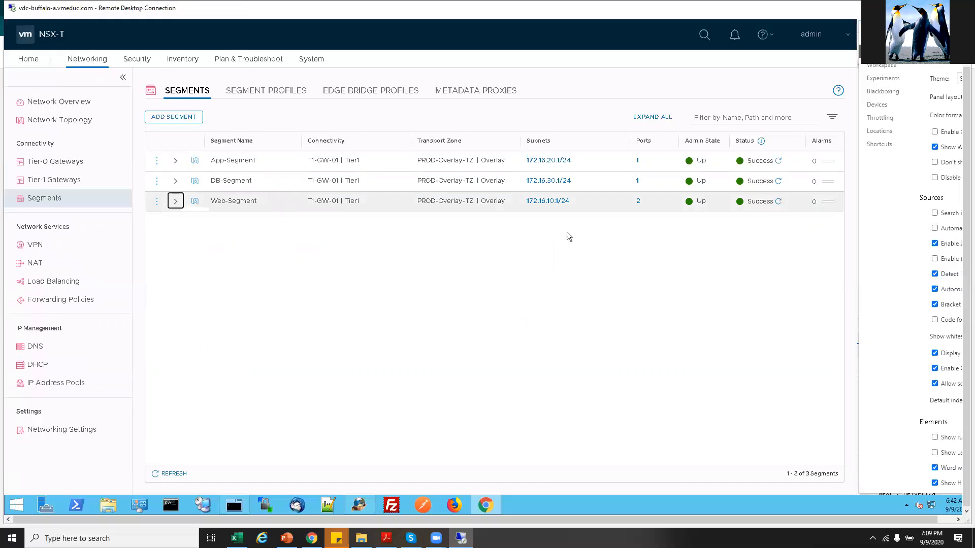
left_click_drag(570, 201, 525, 201)
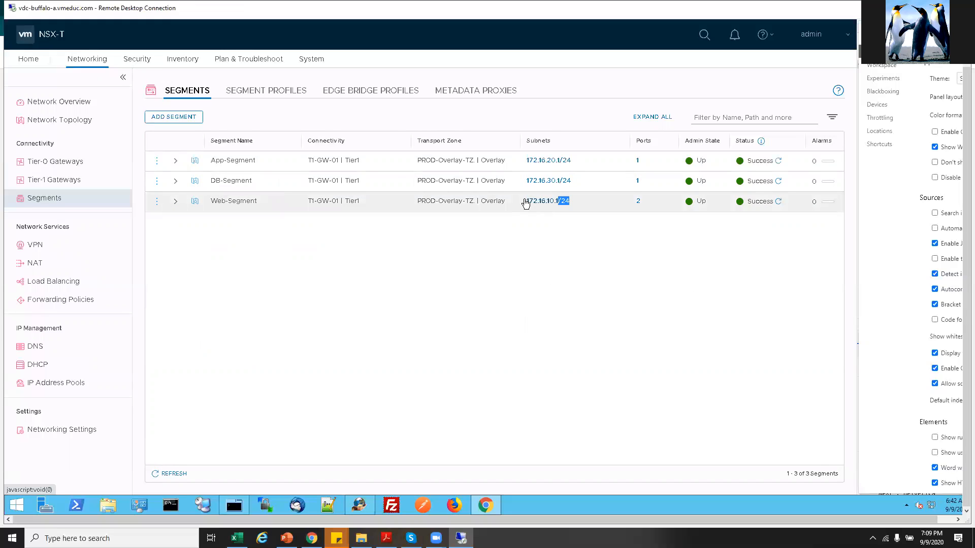
left_click_drag(553, 256, 573, 279)
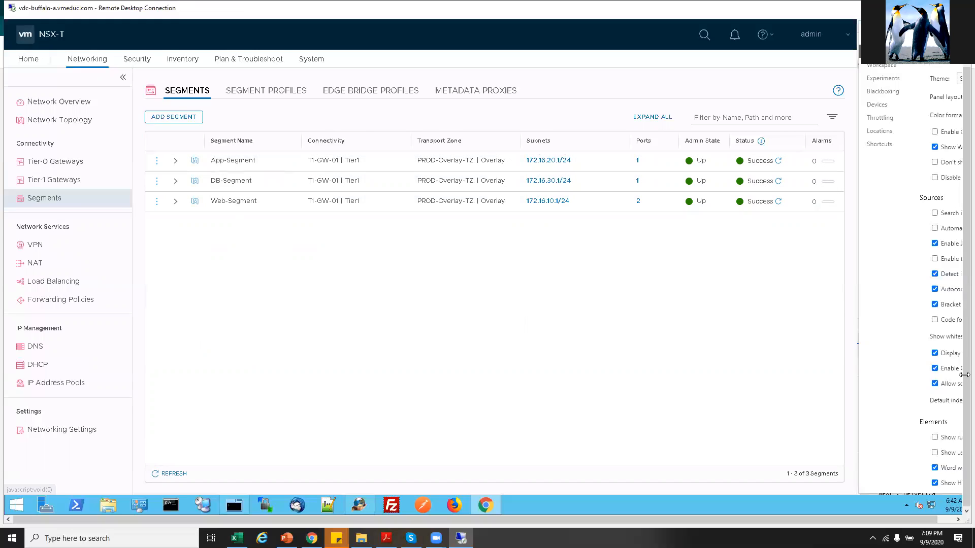
Switch to the vSphere Client, select the T1-Web-01 virtual machine and open its web console.
right_click(960, 281)
left_click(960, 284)
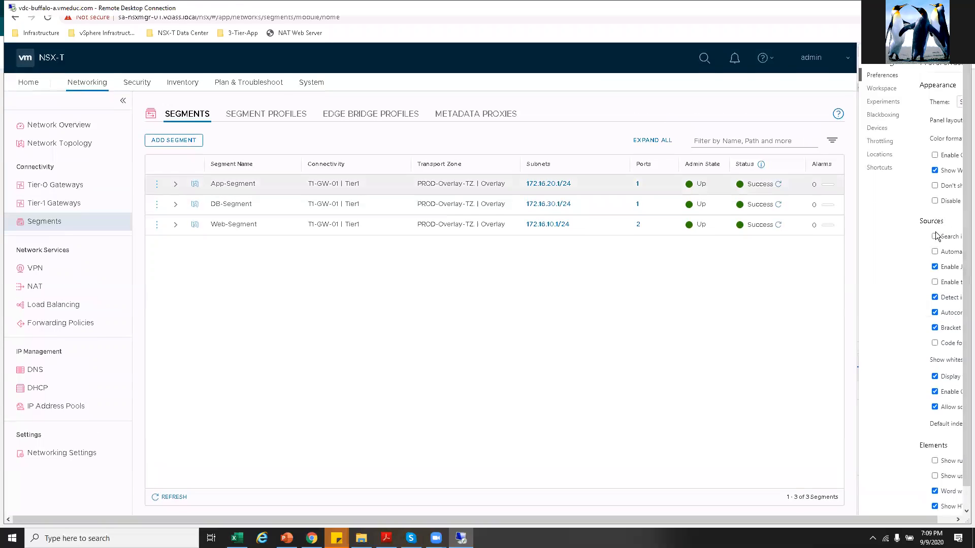
left_click_drag(964, 269, 962, 241)
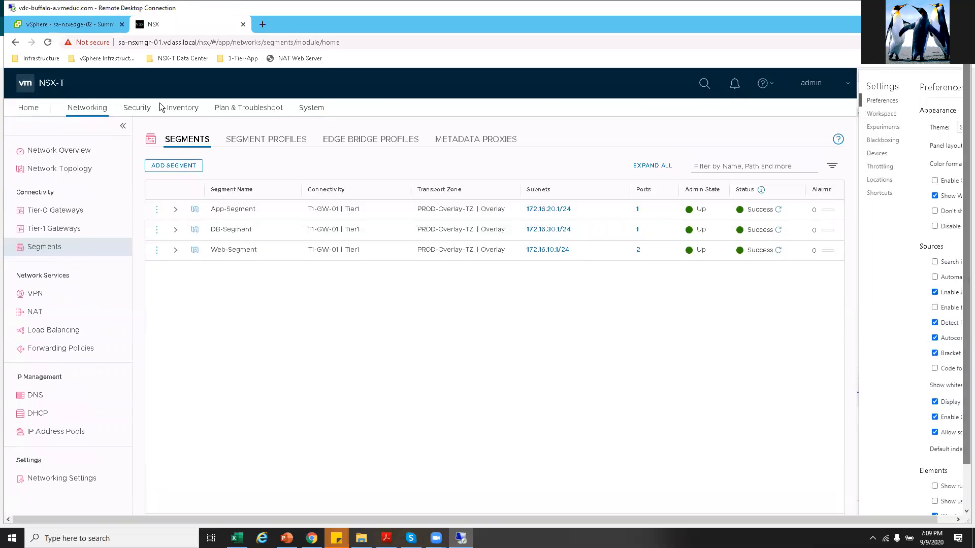
left_click(57, 26)
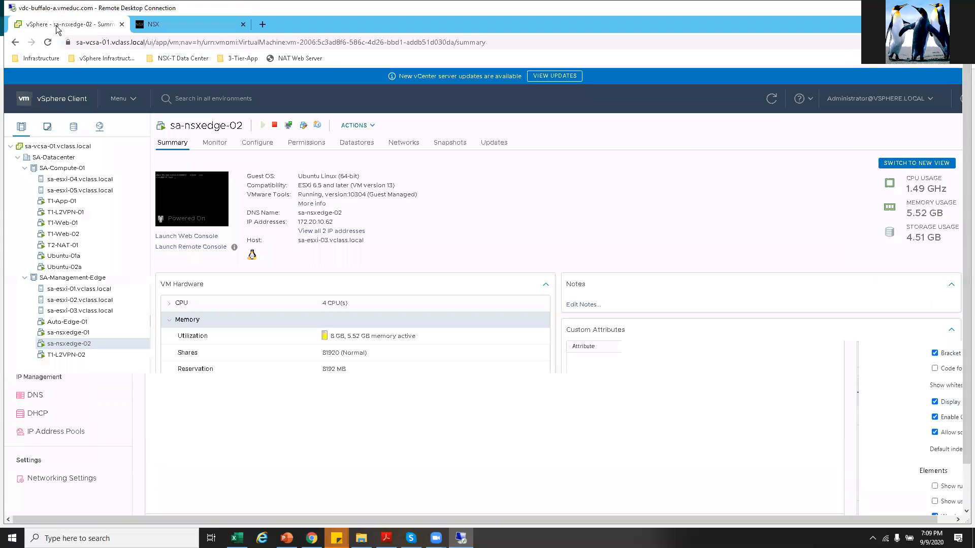
left_click(70, 223)
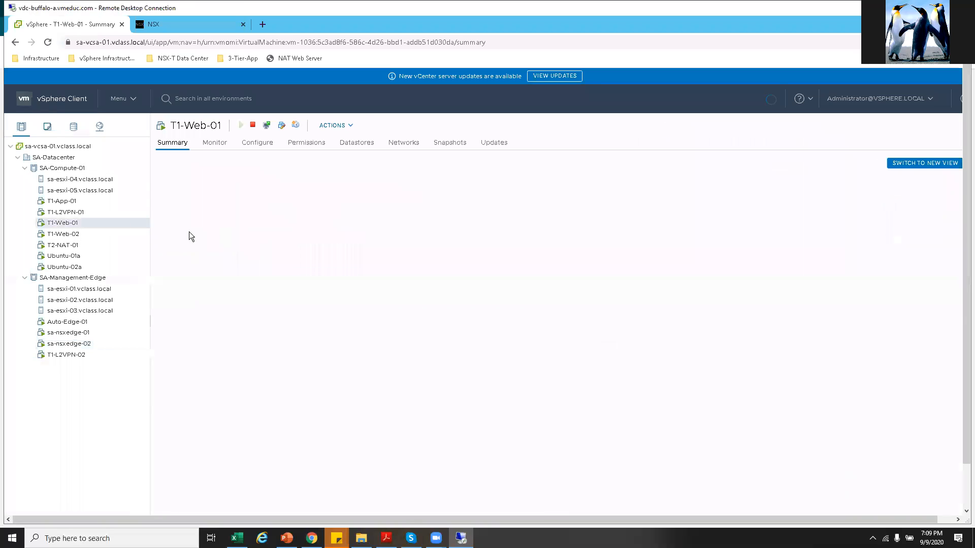
left_click(191, 236)
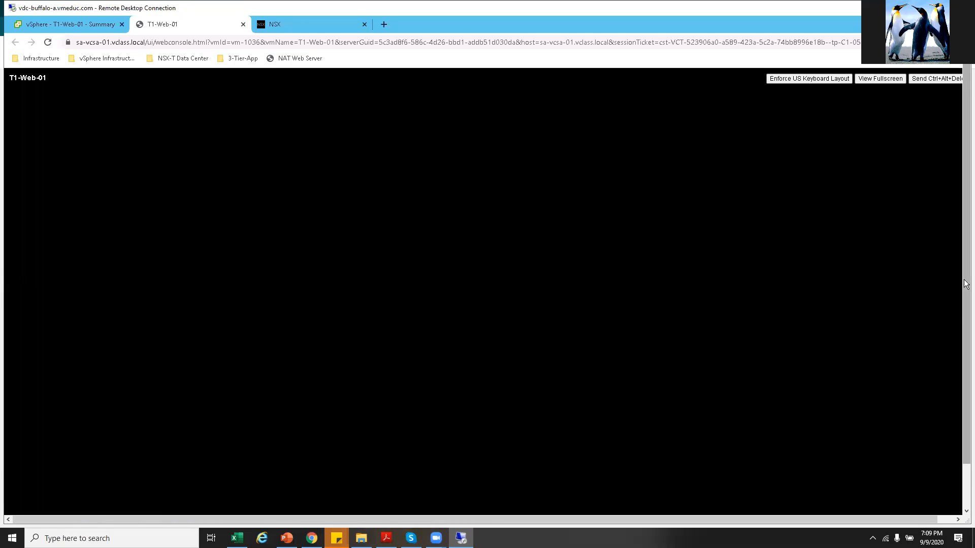
left_click_drag(966, 284, 962, 323)
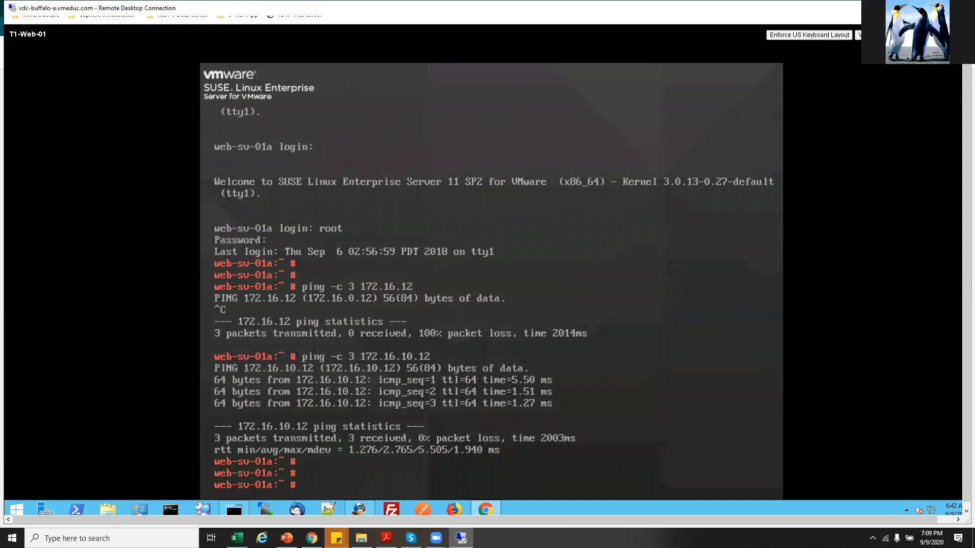
From the T1-Web-01 console, ping 172.16.20.11 with three packets to test connectivity to the App segment.
key("Up")
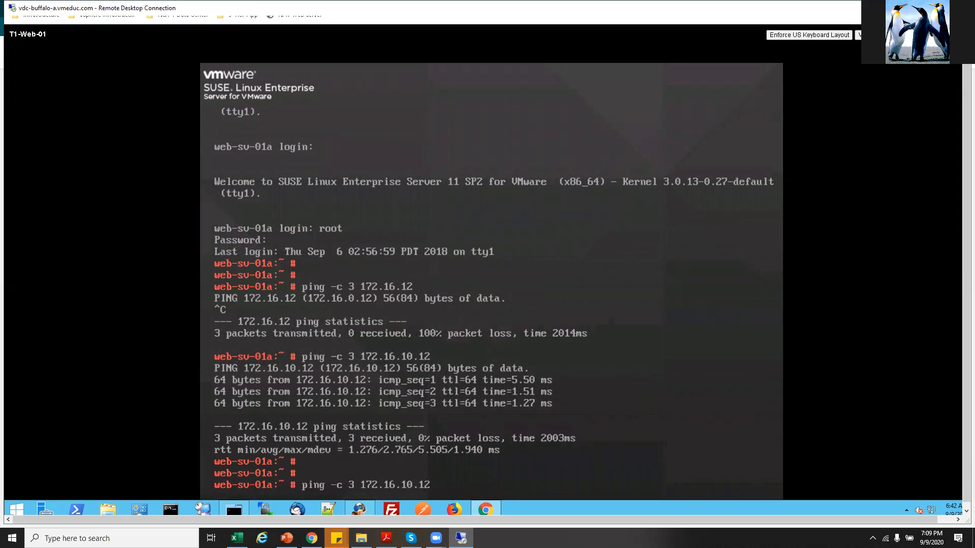
key("BackSpace")
key("BackSpace")
key("BackSpace")
key("BackSpace")
type("20.1")
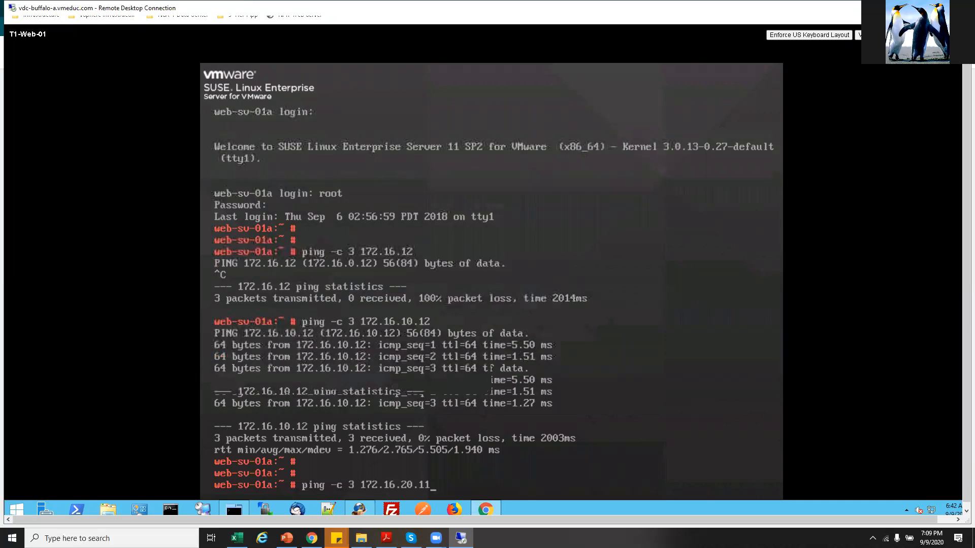
key("Return")
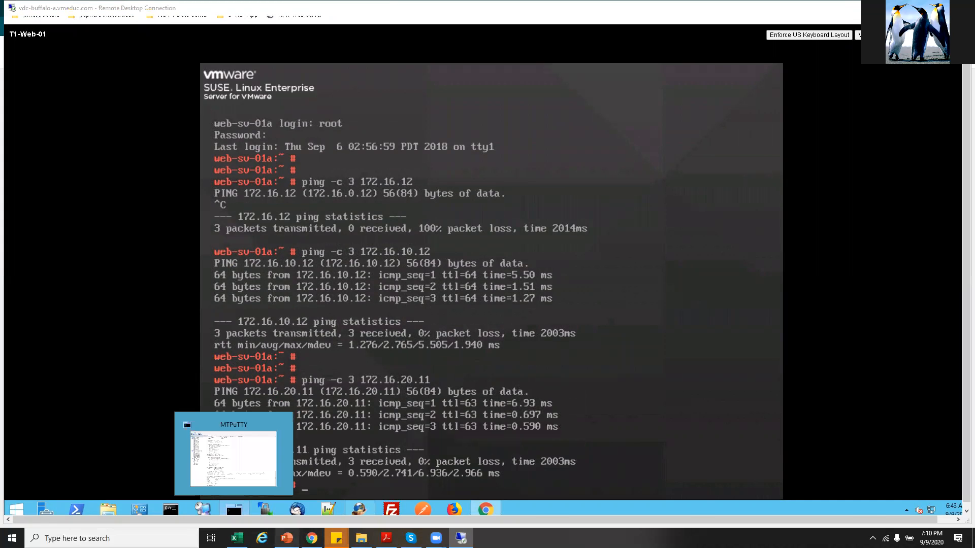
Switch to the NSX-T presentation in PowerPoint, examine the T1 DR gateway addresses on slide 16, and return to the console.
left_click(287, 538)
left_click(429, 379)
left_click(524, 385)
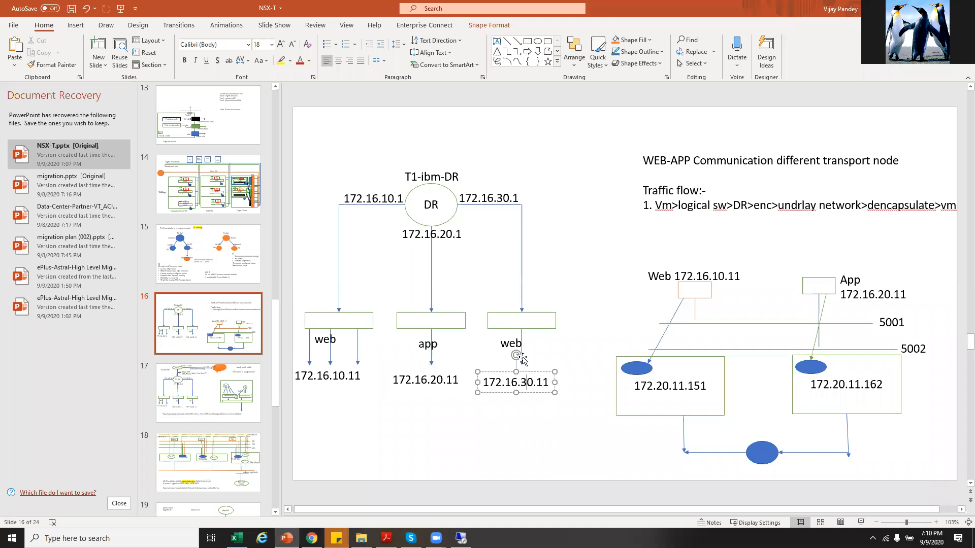
left_click(502, 198)
left_click(380, 197)
left_click(416, 231)
left_click(414, 208)
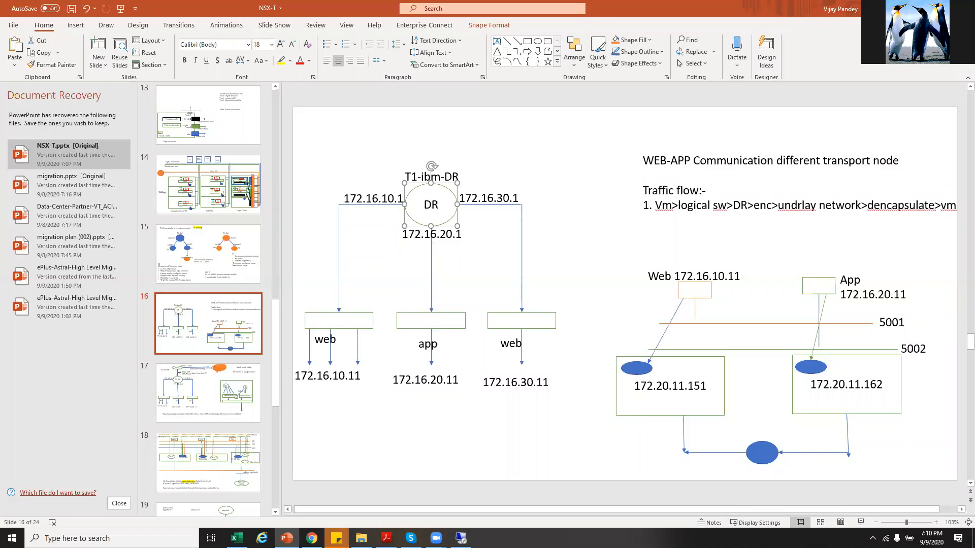
left_click(916, 8)
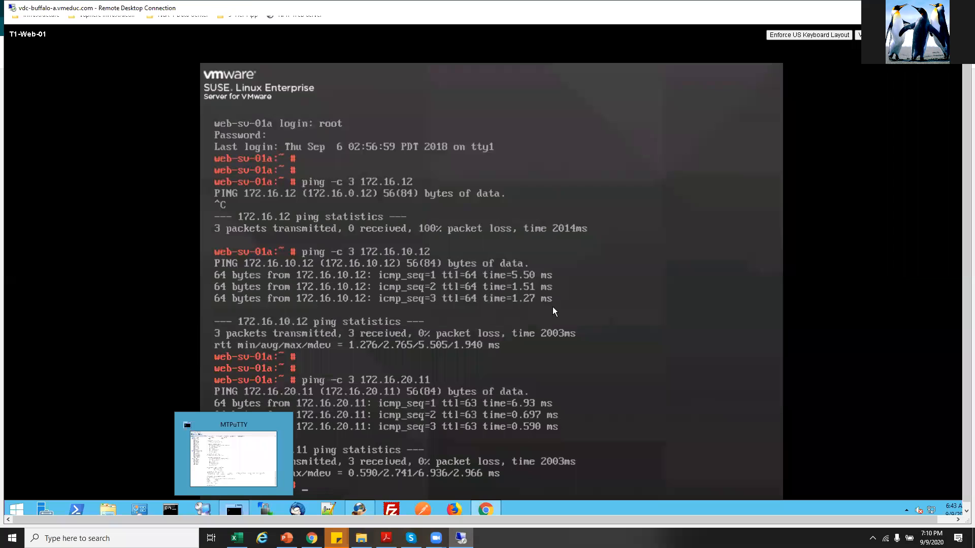
Ping 172.16.30.11 with three packets from T1-Web-01 to test connectivity to the DB segment.
key("Up")
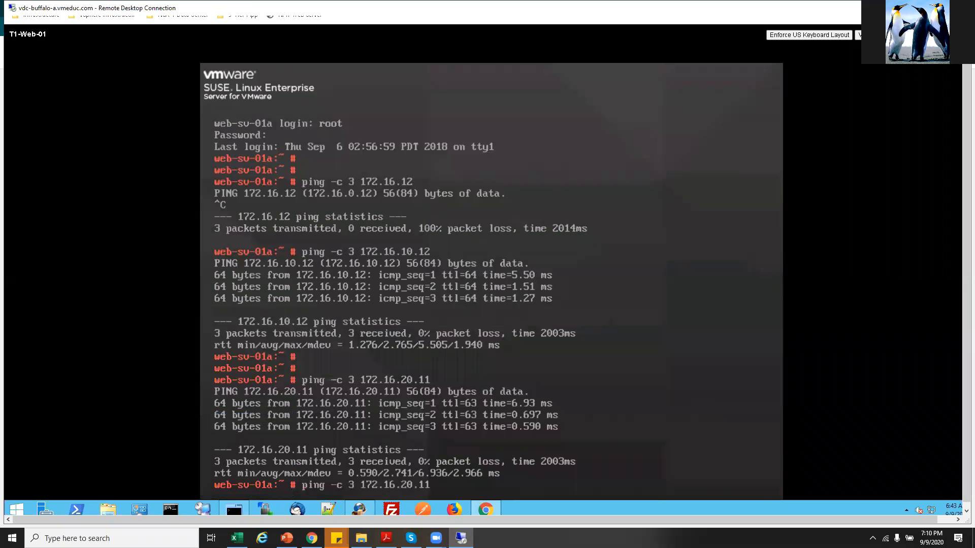
key("Left")
key("Left")
key("BackSpace")
type("3")
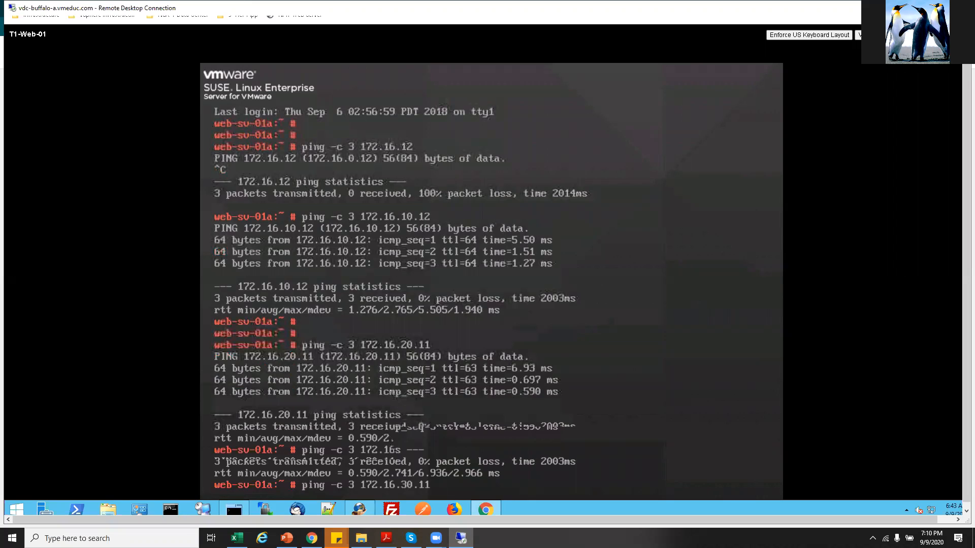
key("Return")
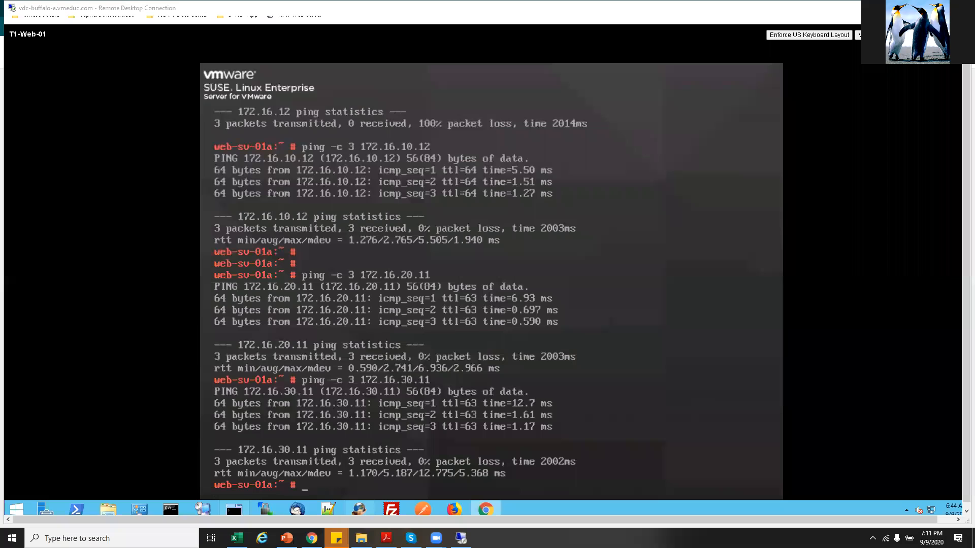
Switch to the lab guide in Acrobat Reader and review Task 3 on connecting segments to the Tier-1 gateway.
key("alt+Tab")
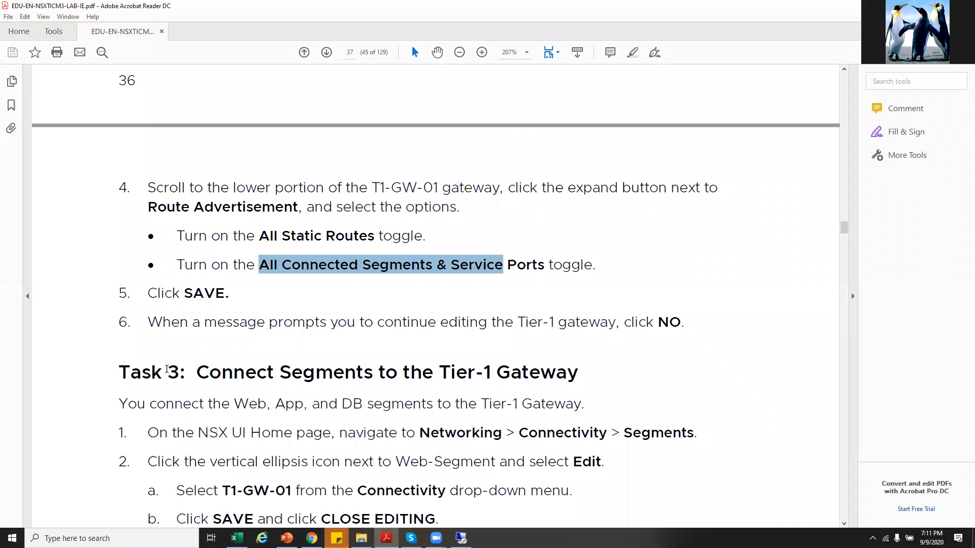
left_click_drag(162, 369, 574, 378)
scroll(562, 290, "down", 2)
scroll(562, 290, "up", 2)
scroll(563, 290, "down", 5)
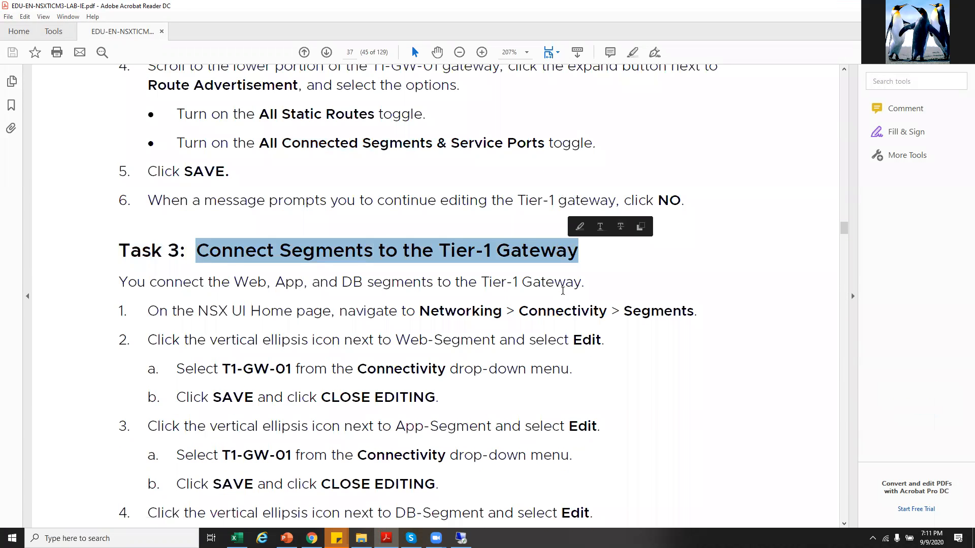
scroll(563, 290, "down", 1)
scroll(563, 290, "up", 1)
scroll(562, 290, "down", 6)
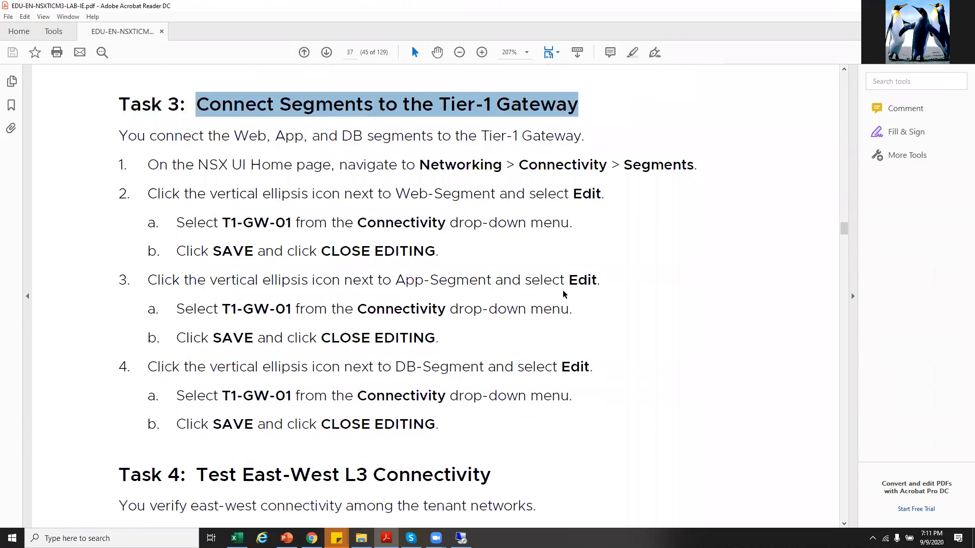
Review Task 4 on testing East-West L3 connectivity, highlighting its title and the T1-App-01 and T1-DB-01 ping targets.
left_click_drag(199, 212, 494, 215)
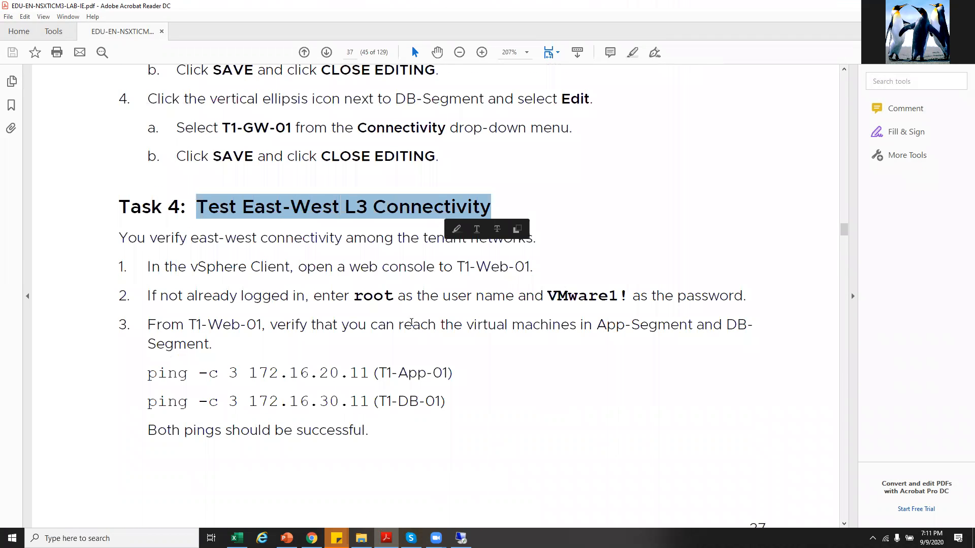
left_click_drag(379, 376, 444, 376)
left_click_drag(375, 401, 445, 401)
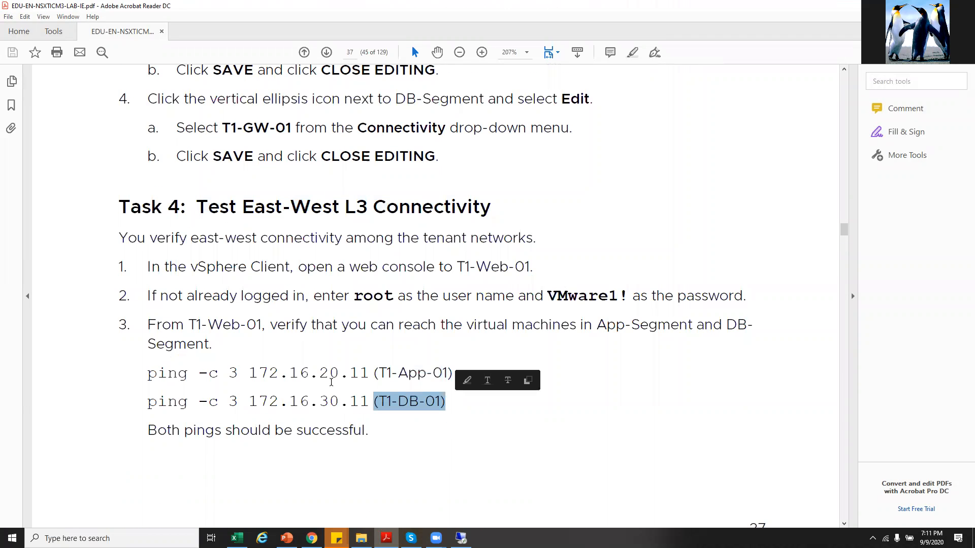
left_click(269, 364)
scroll(269, 364, "down", 11)
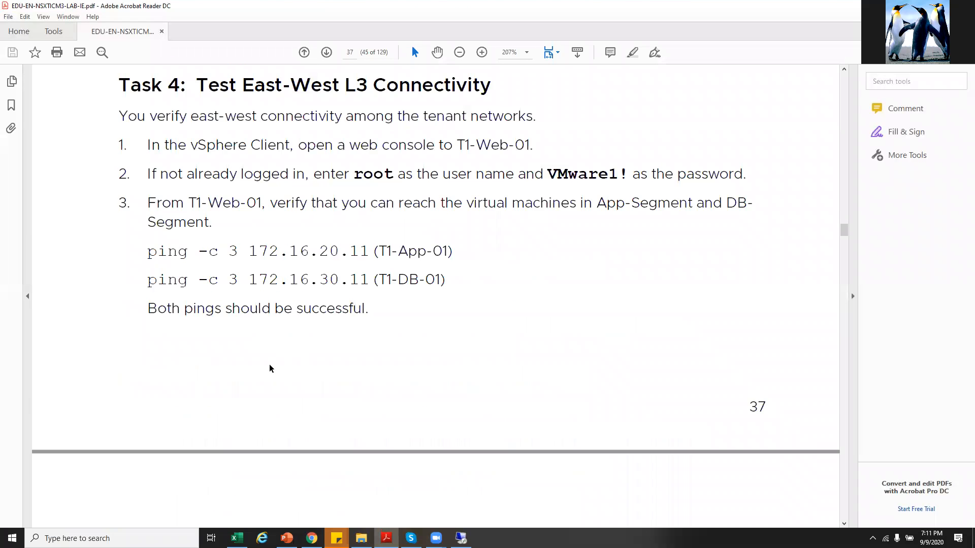
Read the Lab 8 Tier-0 gateway introduction in the lab guide, including its objectives, task list and topology diagram.
scroll(269, 364, "down", 1)
left_click_drag(120, 197, 586, 203)
left_click_drag(273, 252, 132, 248)
left_click(278, 330)
scroll(378, 150, "down", 3)
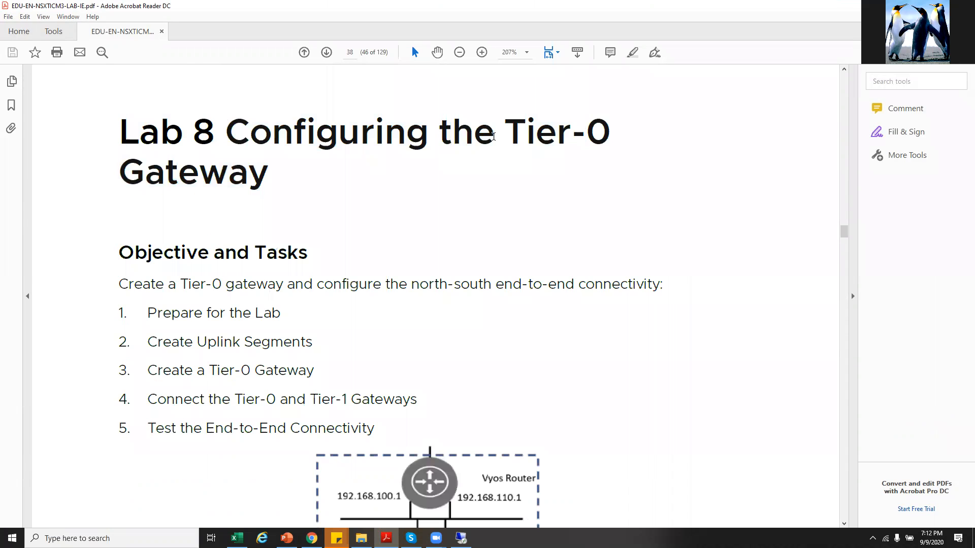
scroll(496, 206, "down", 1)
left_click_drag(510, 96, 612, 102)
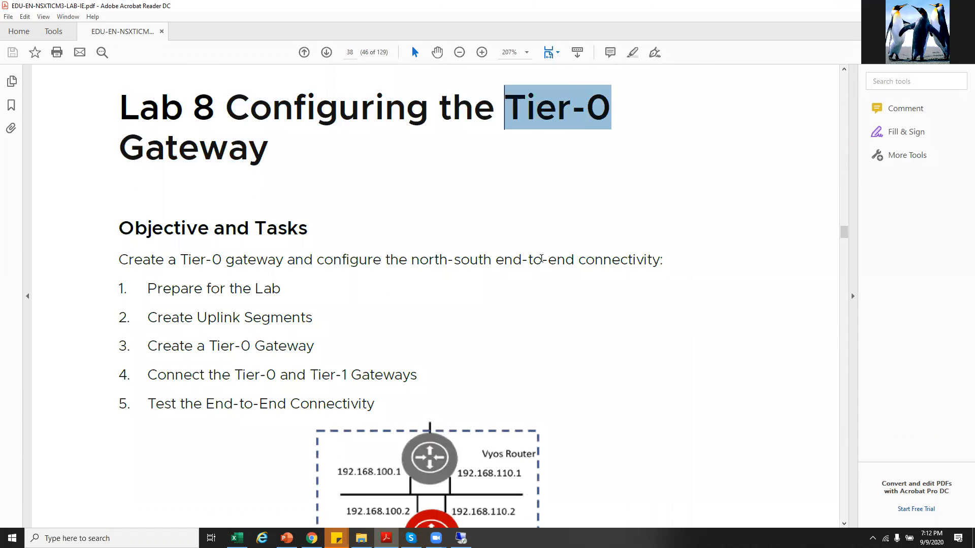
scroll(437, 269, "down", 9)
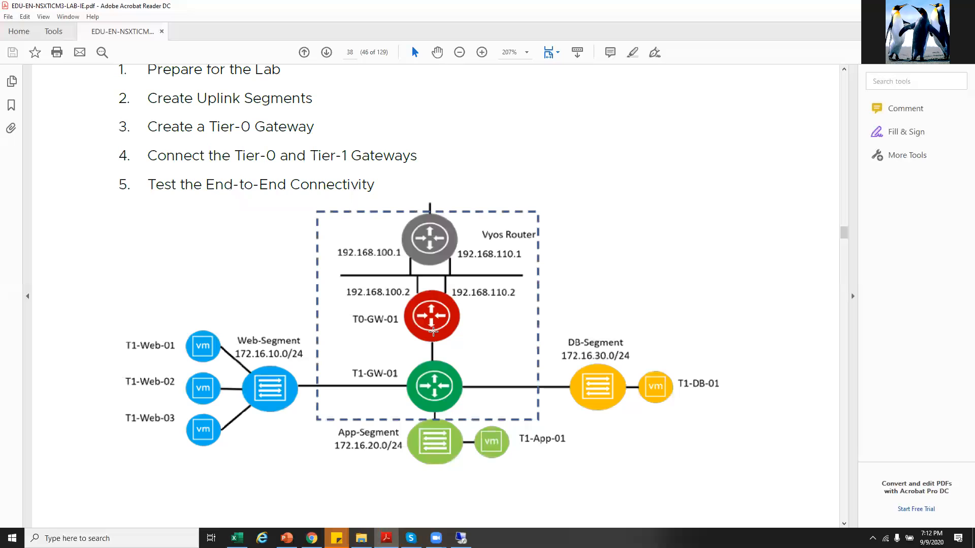
Switch to the remote desktop, bring up MTPuTTY, open a Command Prompt and run ipconfig to list the adapter addresses.
left_click(461, 538)
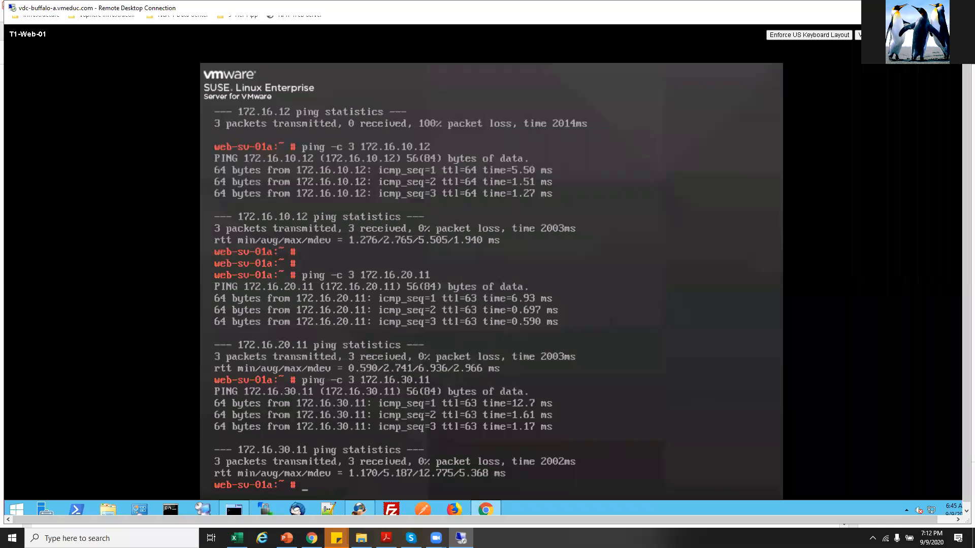
right_click(234, 509)
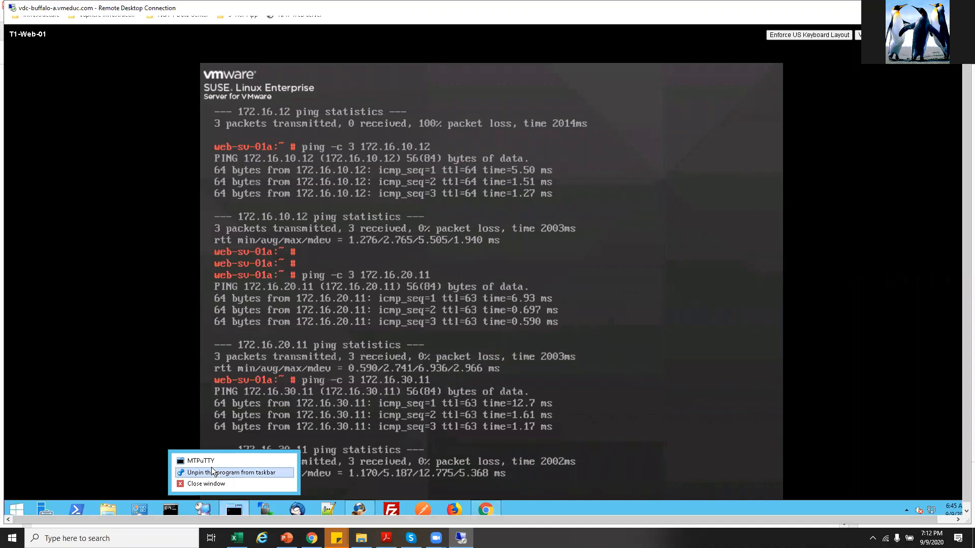
left_click(203, 461)
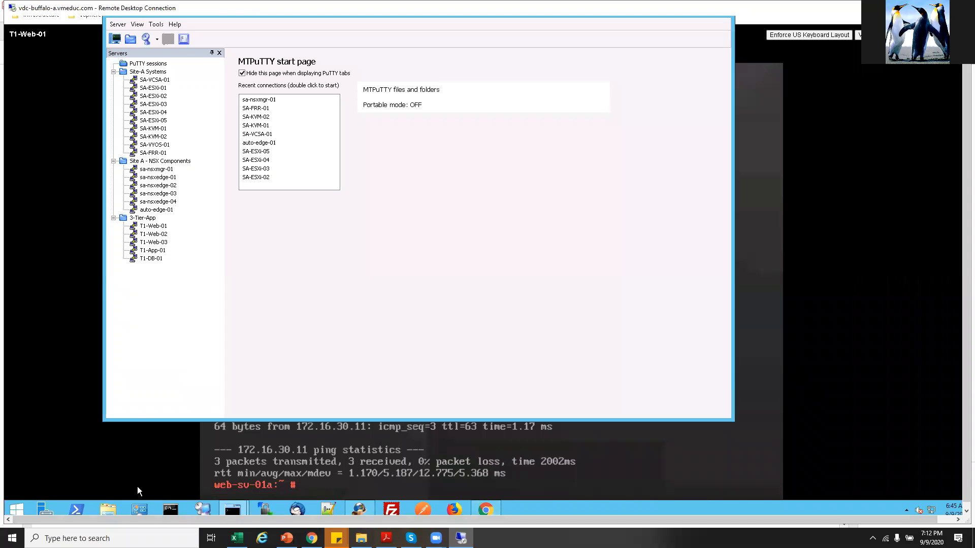
left_click(171, 510)
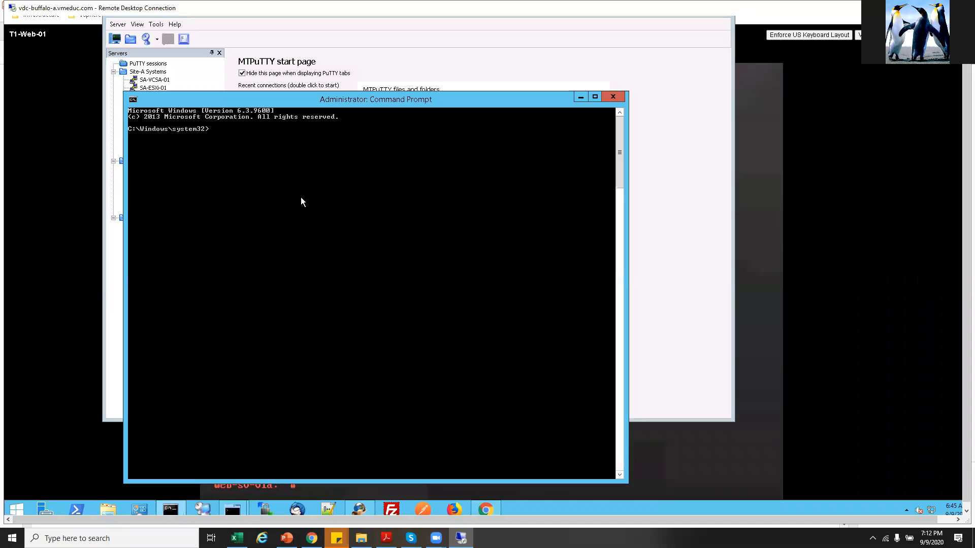
type("ifconfig")
key("Return")
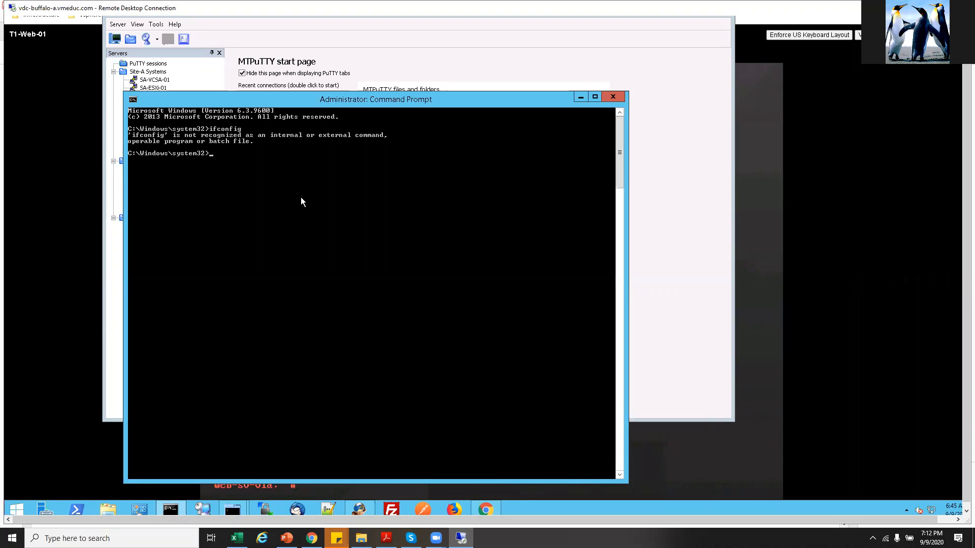
type("ipconfig")
key("Return")
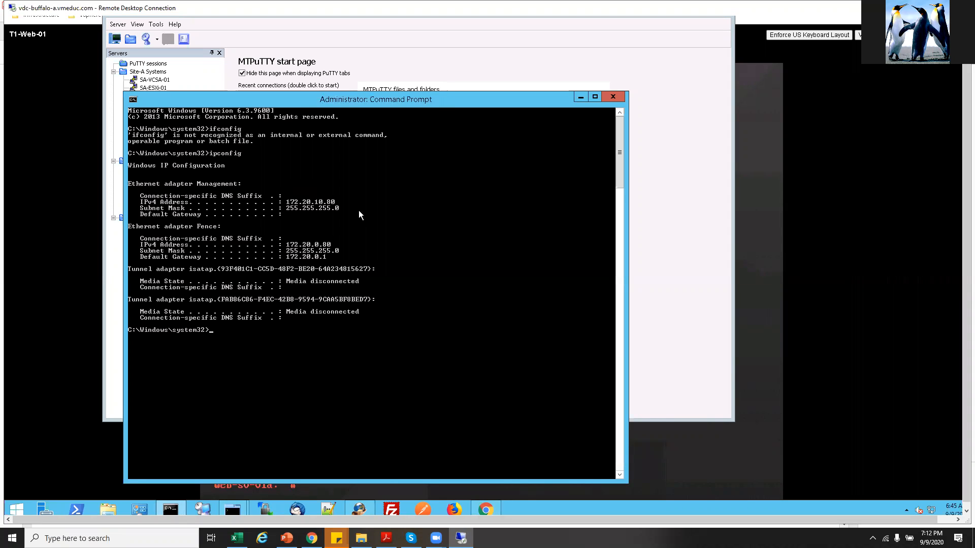
Ping 172.20.10.11 from the Command Prompt and stop the ping early.
right_click(335, 202)
key("Escape")
type("ping 172.")
type("10.11")
key("Return")
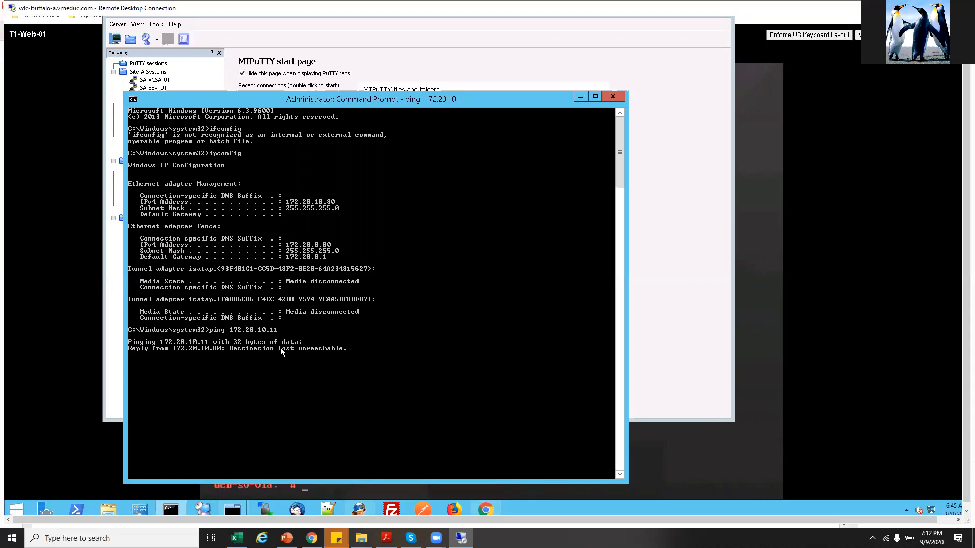
key("ctrl+c")
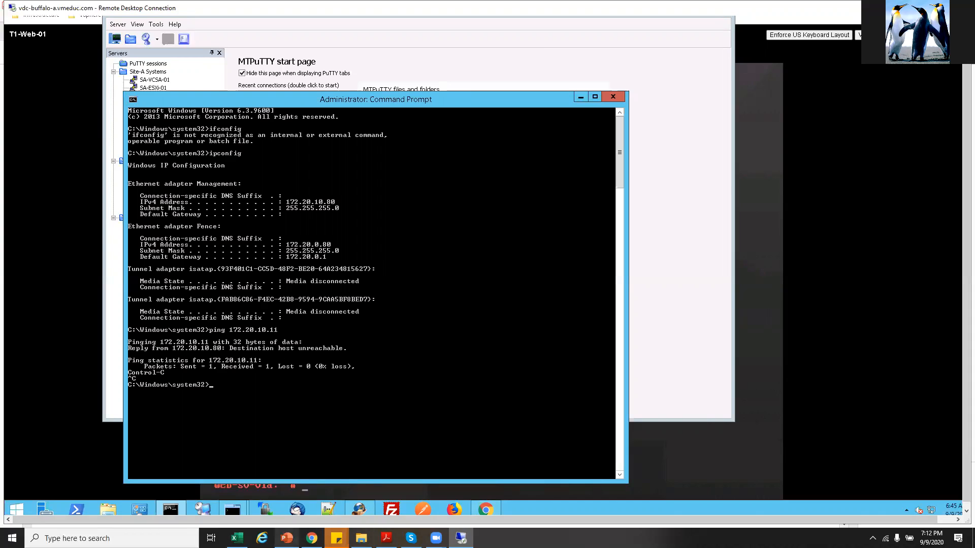
Switch to the PowerPoint presentation and examine the L3 routing slide 15 and the cluster network diagram on slide 14.
mouse_move(287, 539)
left_click(295, 460)
scroll(210, 354, "up", 5)
left_click(217, 291)
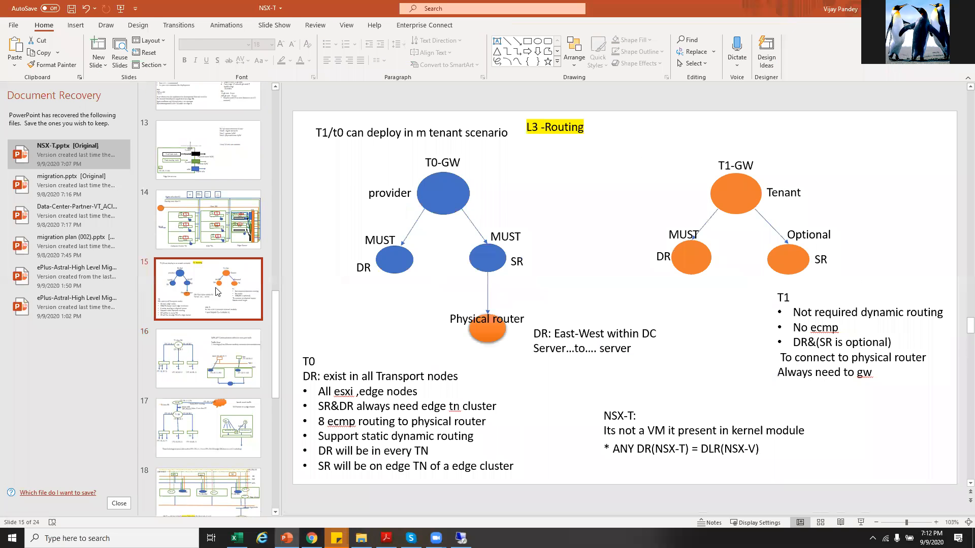
scroll(216, 305, "up", 3)
left_click(210, 427)
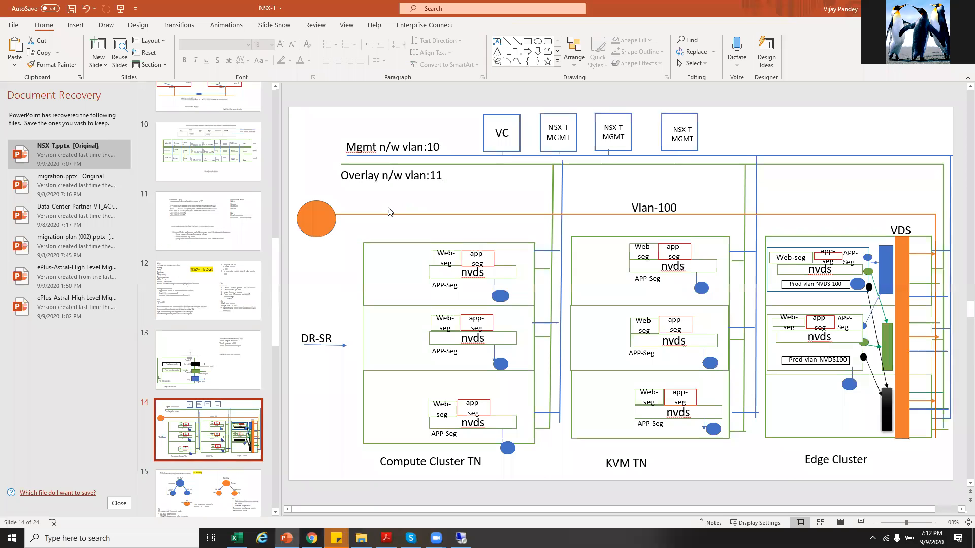
left_click(321, 223)
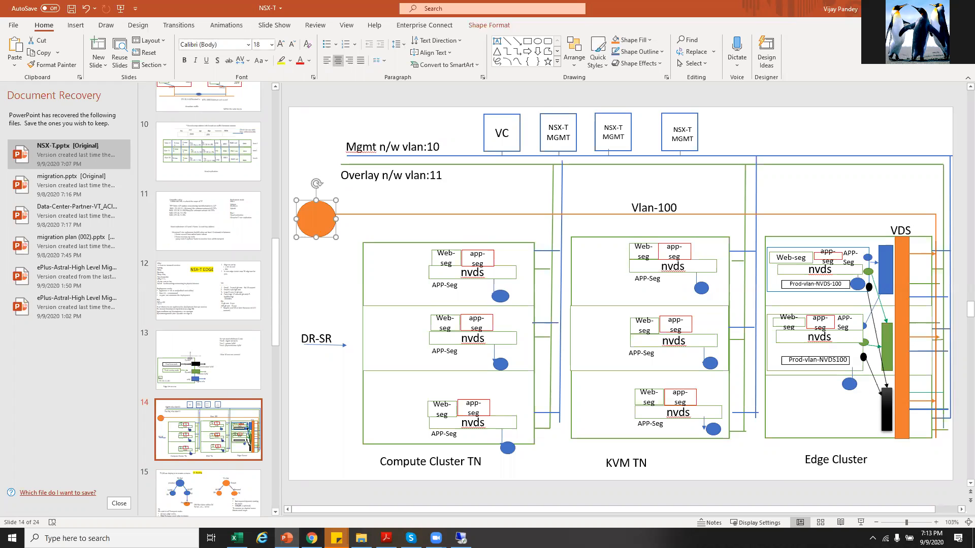
scroll(247, 327, "down", 5)
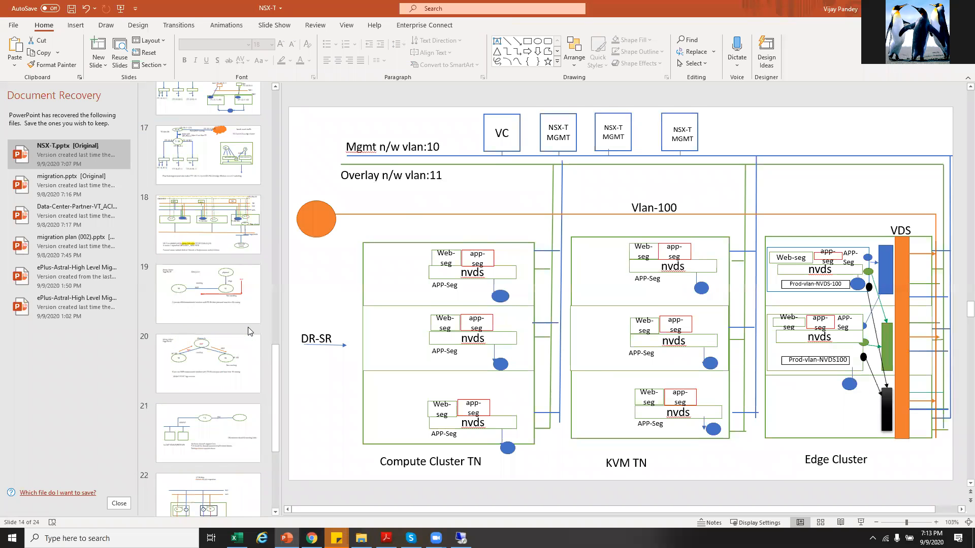
scroll(247, 328, "up", 1)
scroll(203, 315, "up", 1)
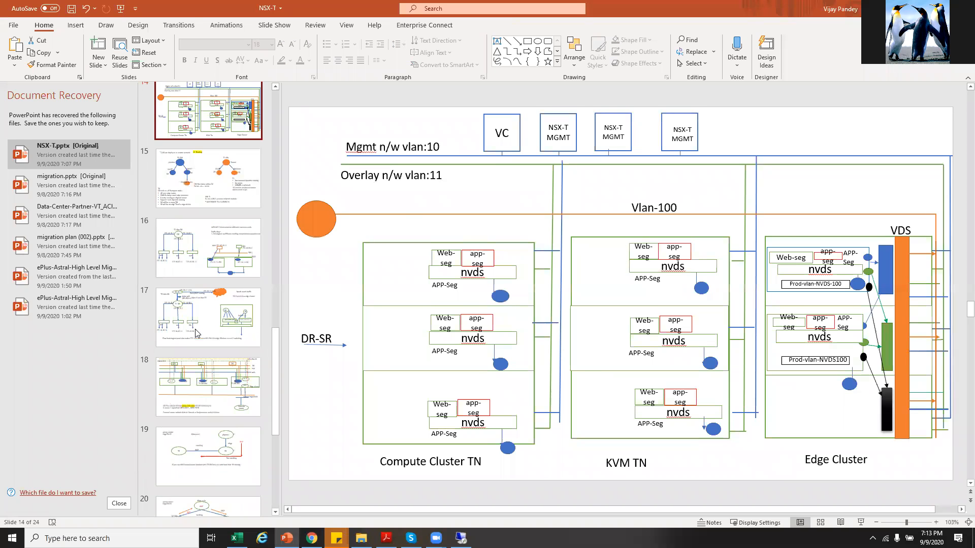
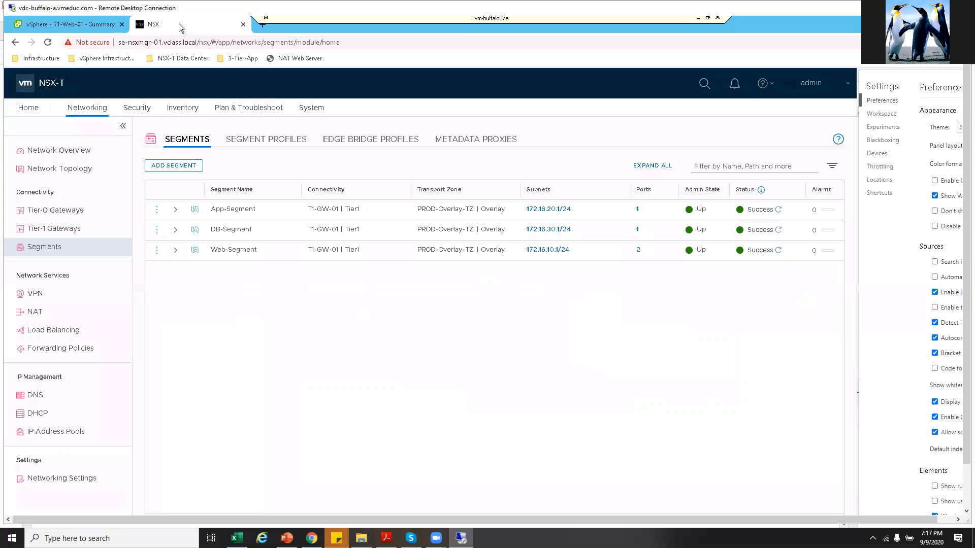
Switch to the lab guide in Acrobat Reader and highlight the Create Uplink Segments task in the Lab 8 list.
left_click(386, 538)
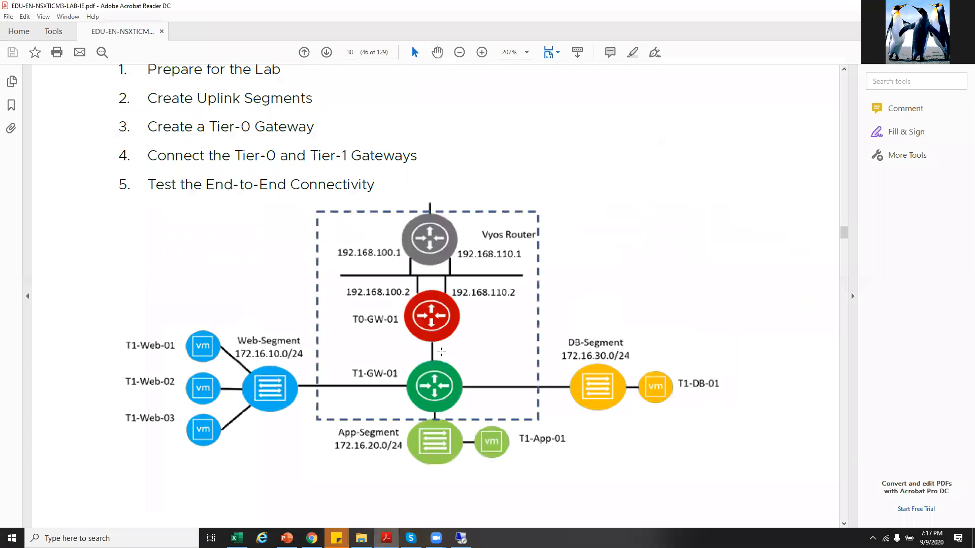
scroll(173, 152, "up", 1)
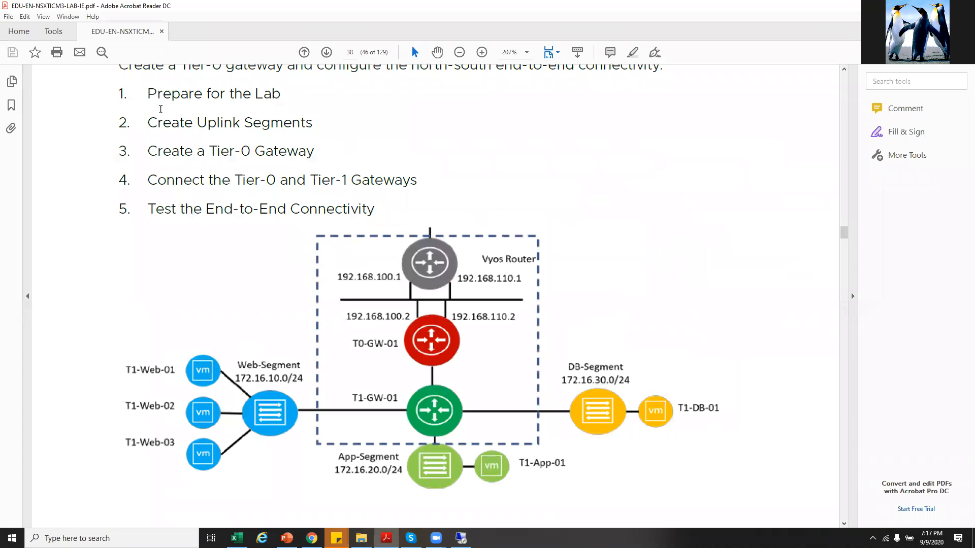
left_click_drag(146, 123, 313, 124)
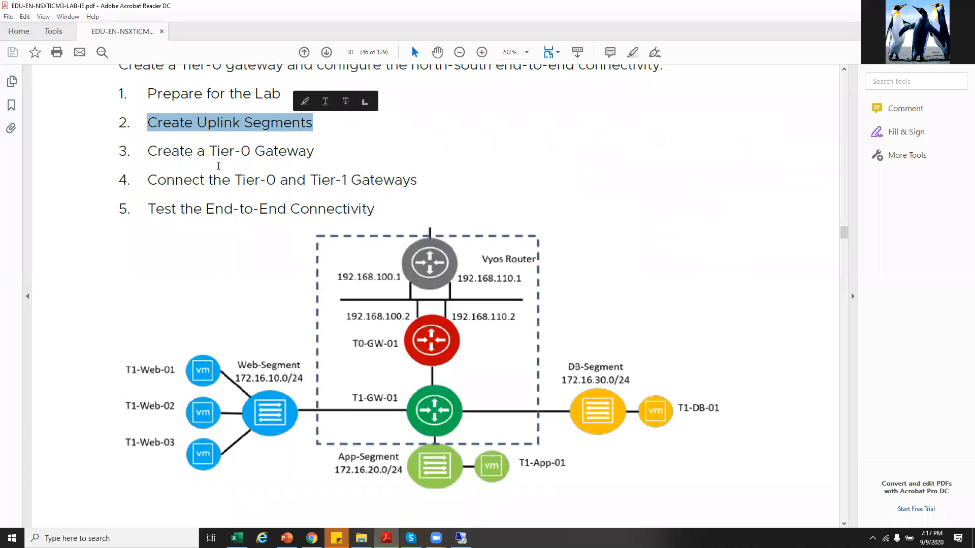
Review the remaining Lab 8 tasks by highlighting Create a Tier-0 Gateway, Connect the Tier-0 and Tier-1 Gateways, and Test the End-to-End Connectivity.
left_click_drag(148, 153, 314, 152)
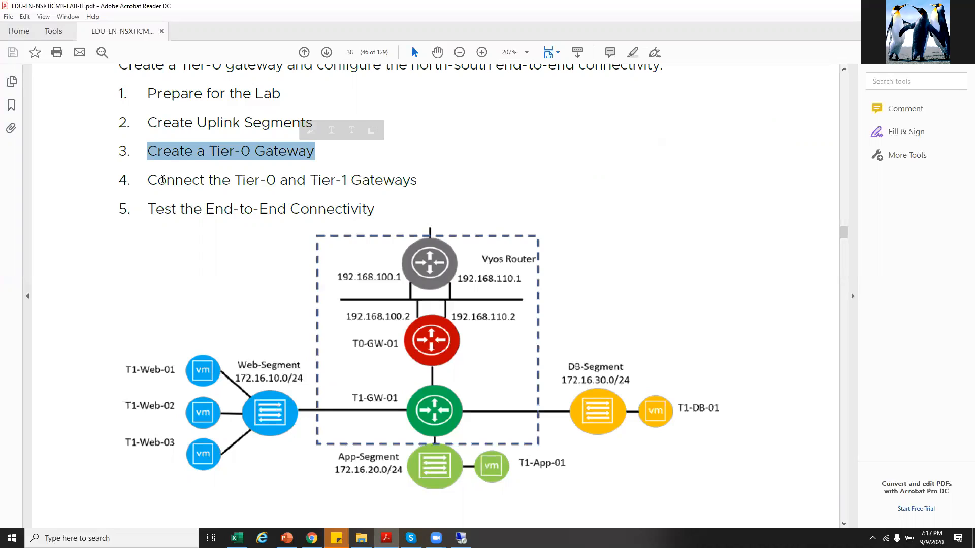
left_click_drag(154, 182, 418, 184)
left_click(222, 180)
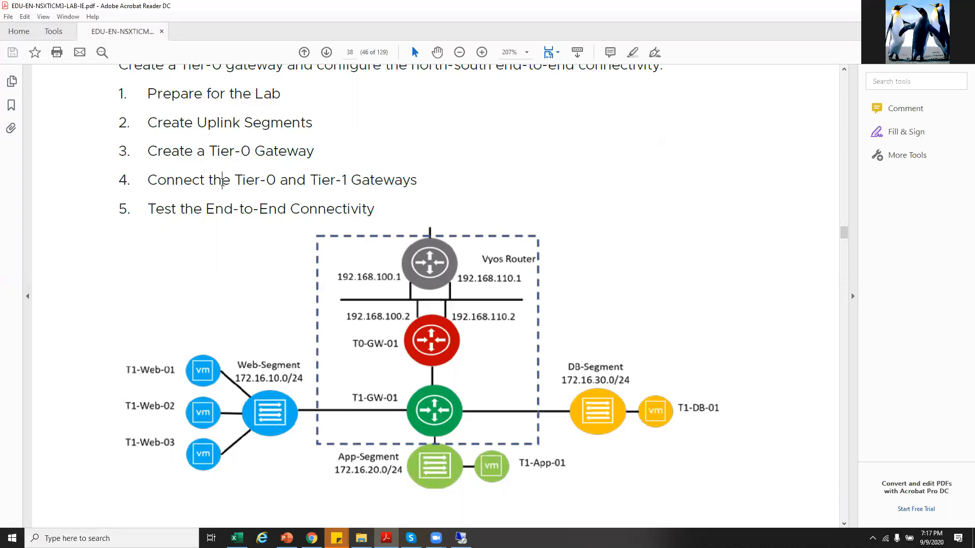
double_click(239, 180)
left_click_drag(148, 209, 375, 209)
left_click(256, 181)
Examine the Lab 8 topology diagram, focusing on the 192.168.100.2 and 192.168.110.2 uplinks between T0-GW-01 and the Vyos Router.
scroll(353, 218, "down", 5)
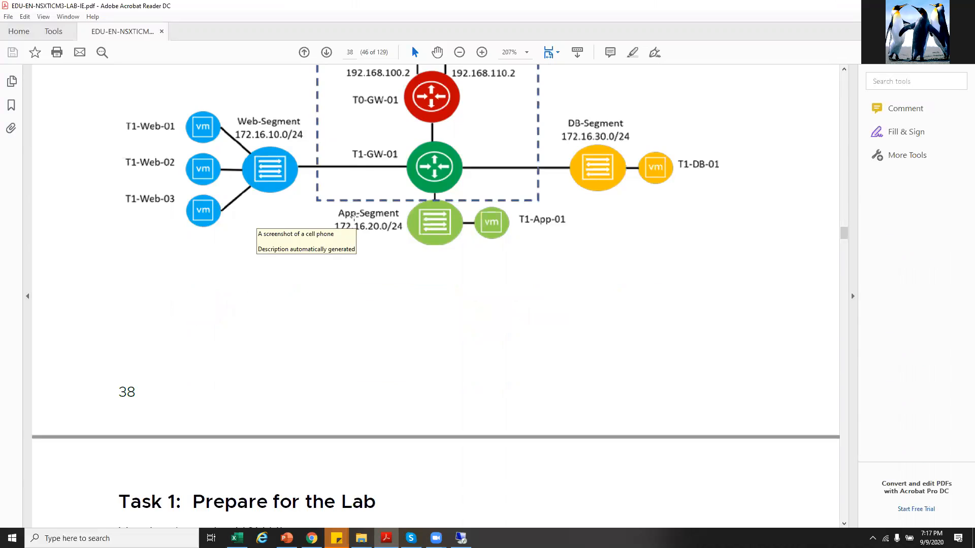
scroll(509, 188, "up", 3)
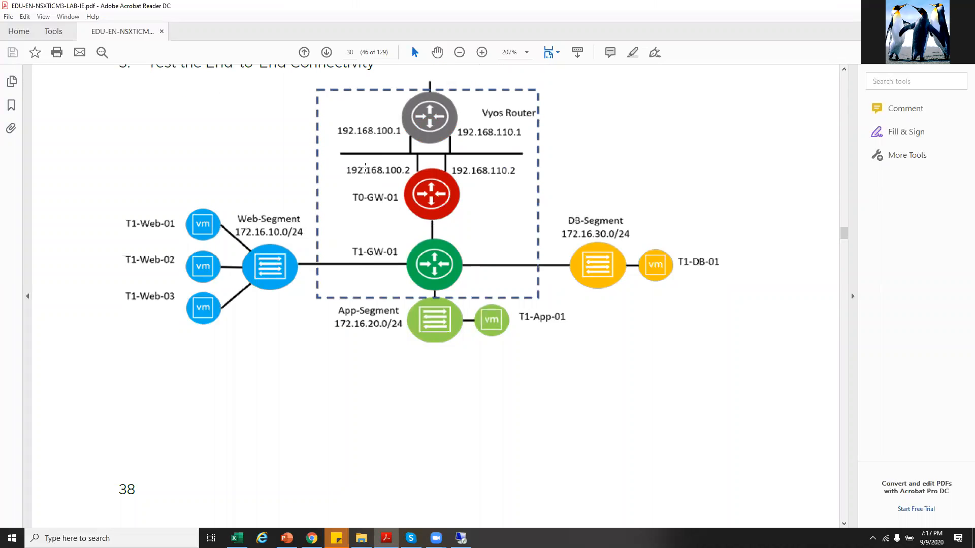
left_click_drag(355, 170, 519, 174)
left_click(407, 238)
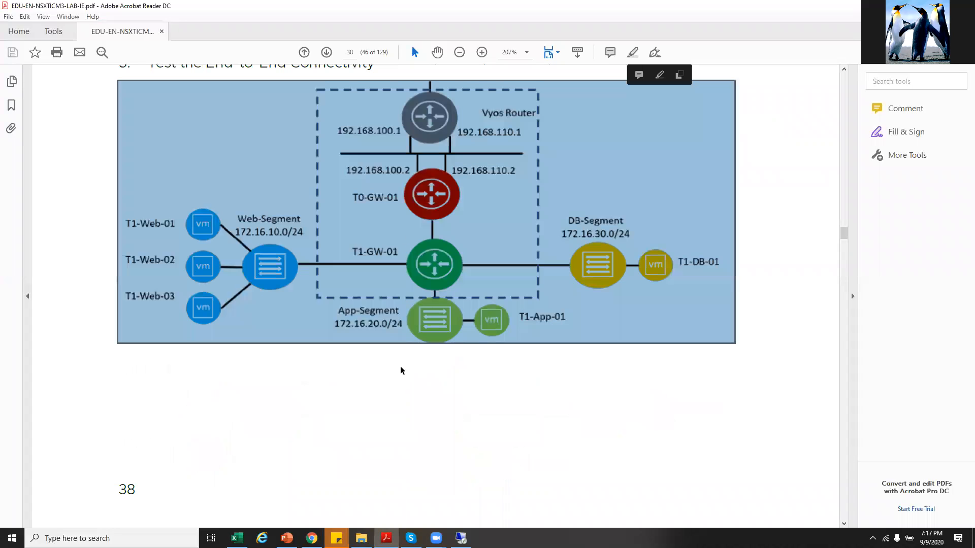
Copy the segment name T0-GW-01-Uplink-1 from Task 2 of the lab guide and highlight the transport zone PROD-VLAN-TZ.
scroll(399, 383, "down", 10)
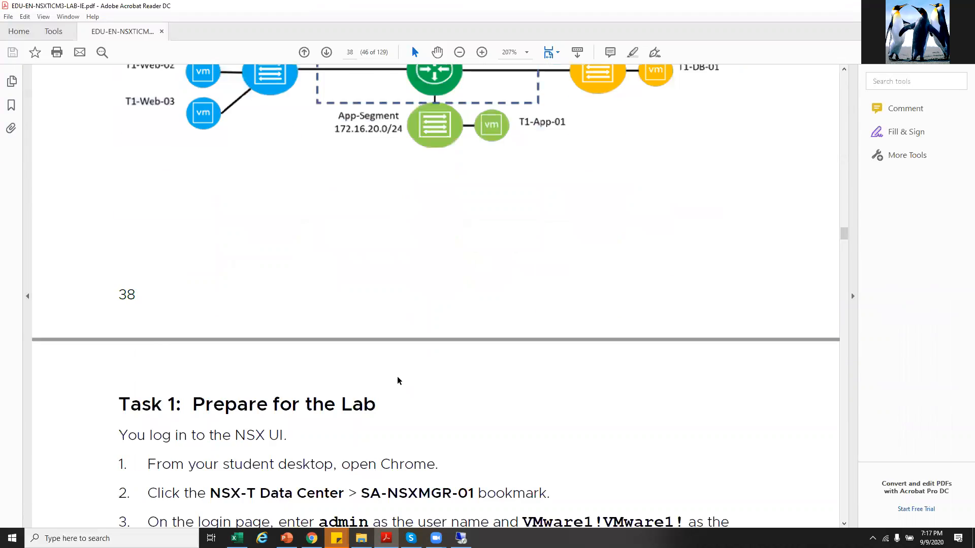
scroll(399, 381, "down", 5)
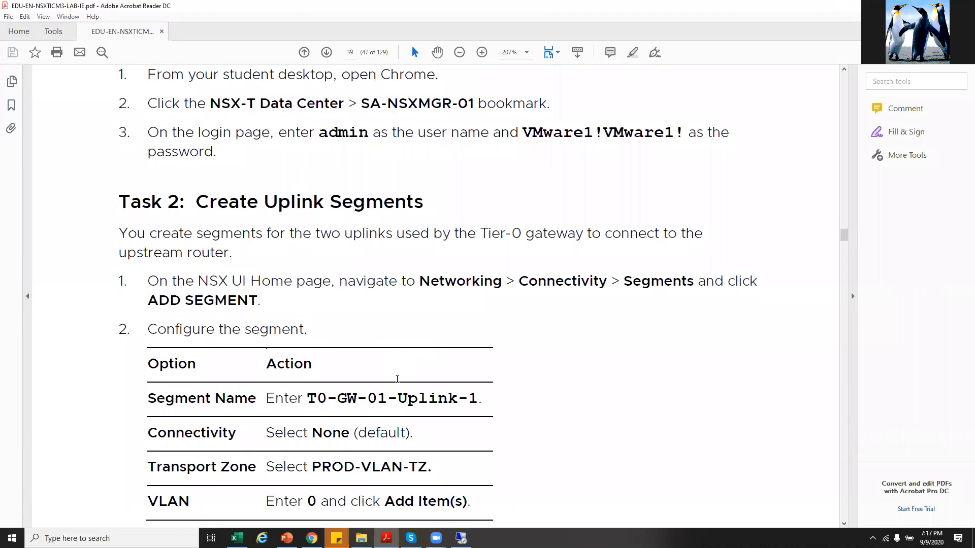
left_click_drag(308, 349, 478, 350)
right_click(441, 360)
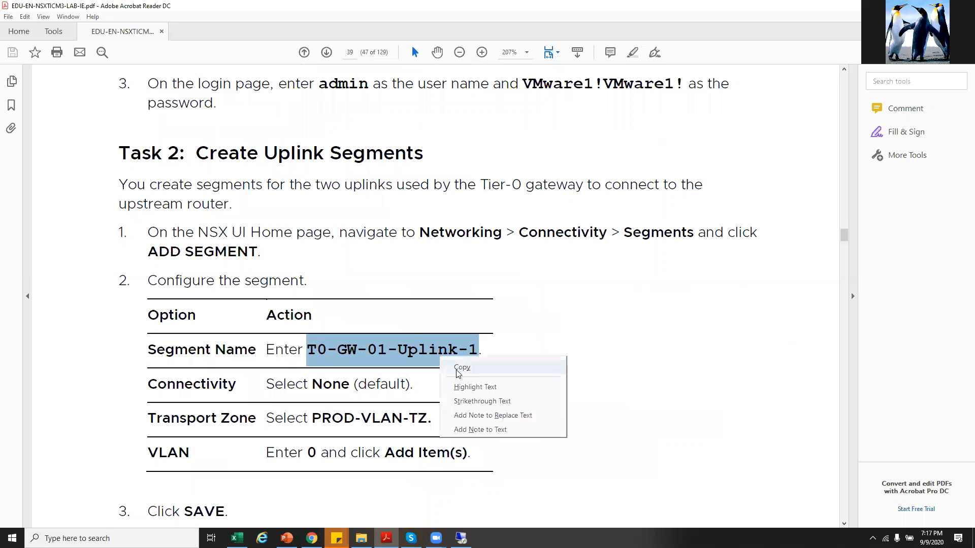
left_click(459, 369)
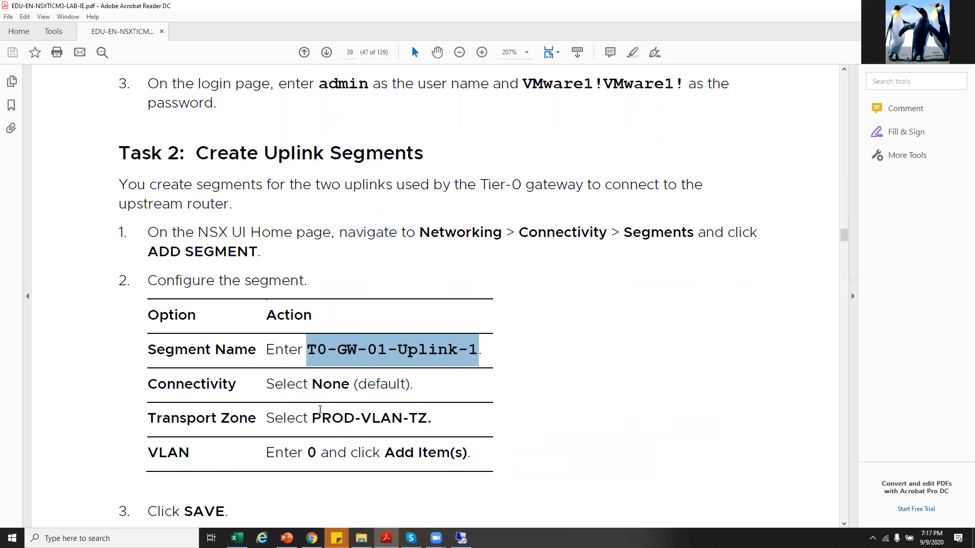
mouse_move(313, 417)
left_mouse_down()
mouse_move(424, 421)
mouse_move(417, 430)
left_mouse_up()
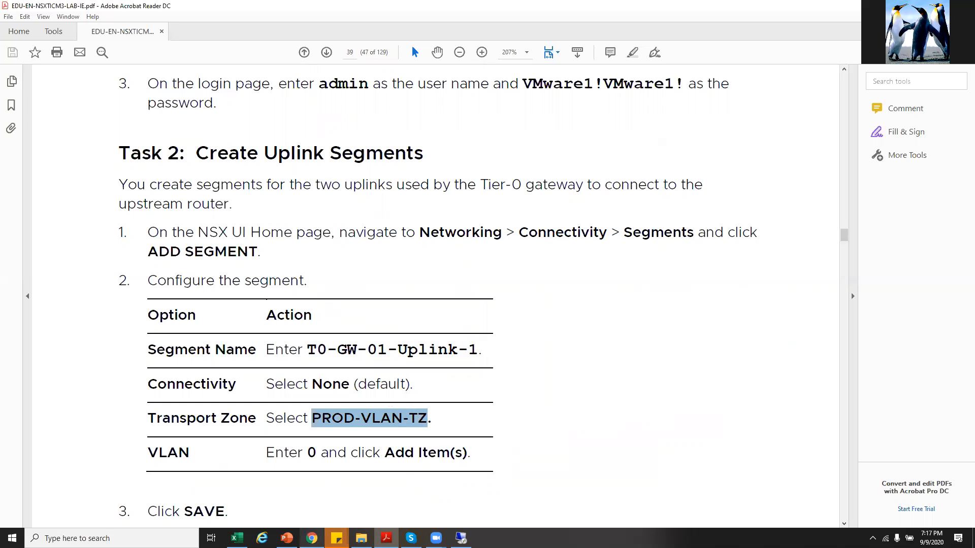
Switch to the NSX-T Segments page in the remote desktop and start adding a new segment.
left_click(461, 539)
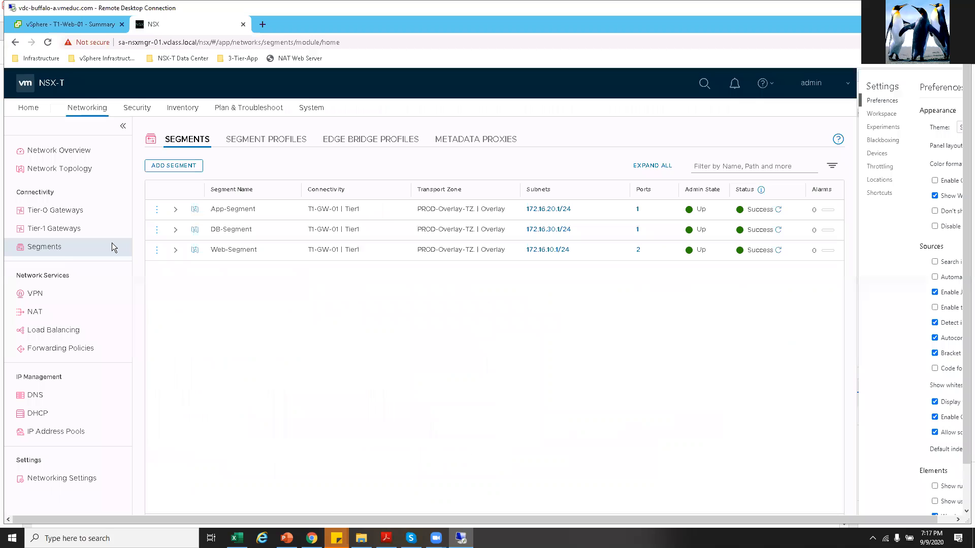
right_click(166, 170)
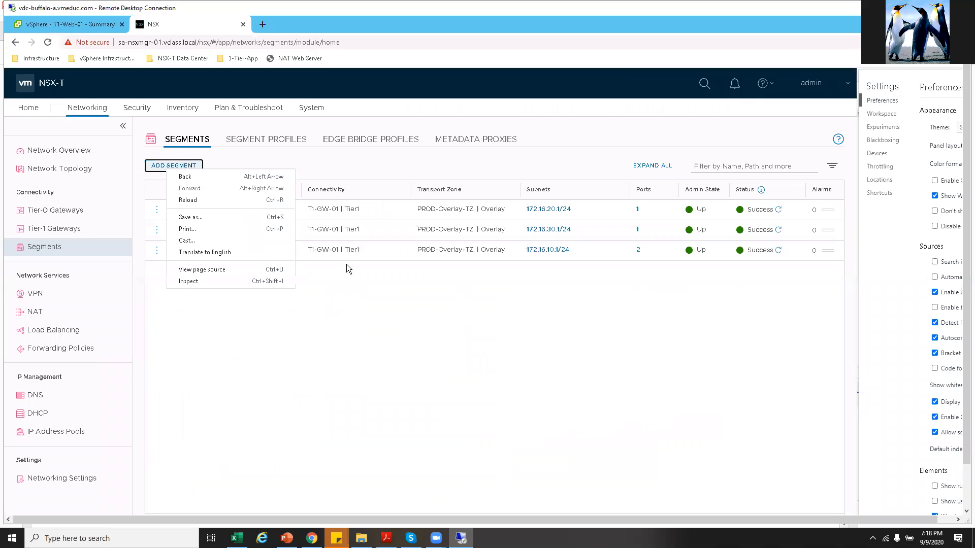
left_click(171, 165)
left_click(174, 165)
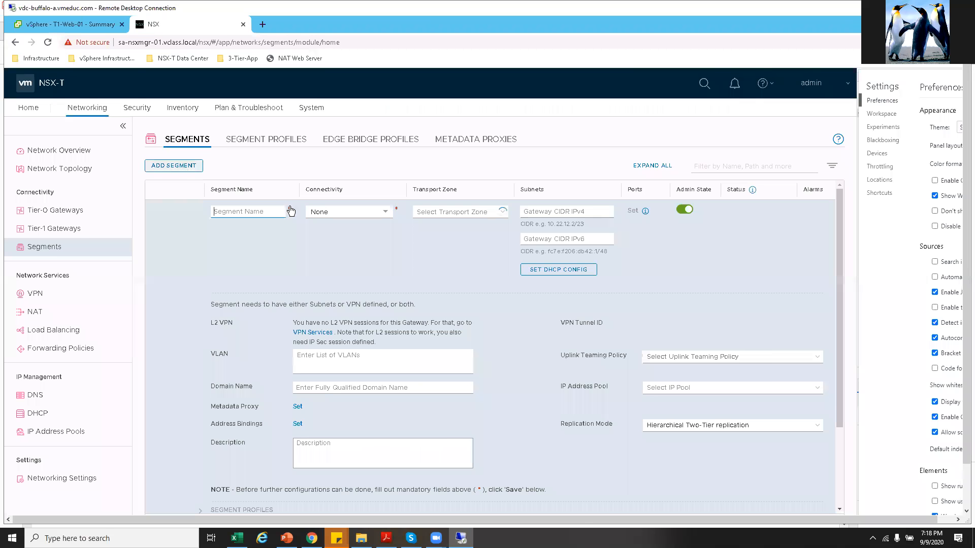
Name the new segment T0-GW-01-Uplink-1 and assign it to the PROD-VLAN-TZ transport zone.
key("ctrl+v")
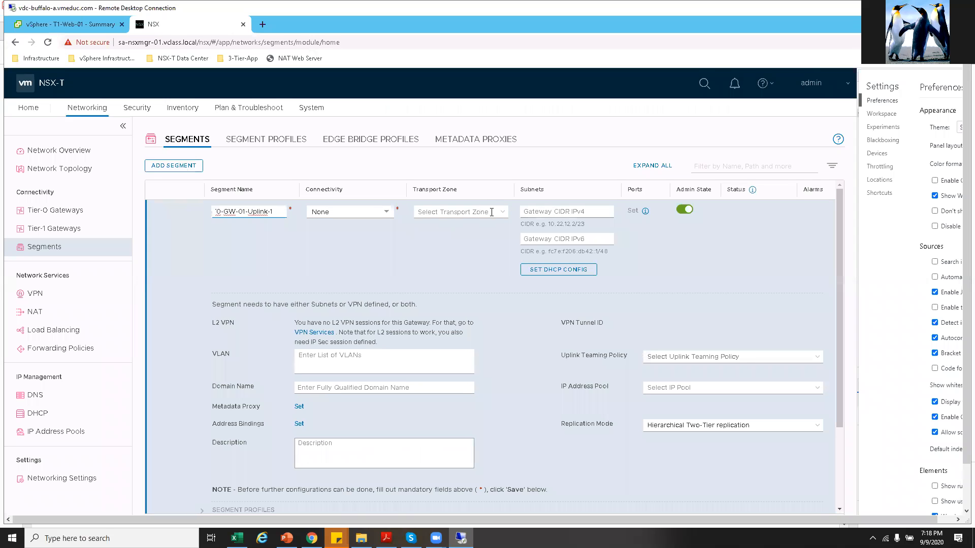
left_click(505, 211)
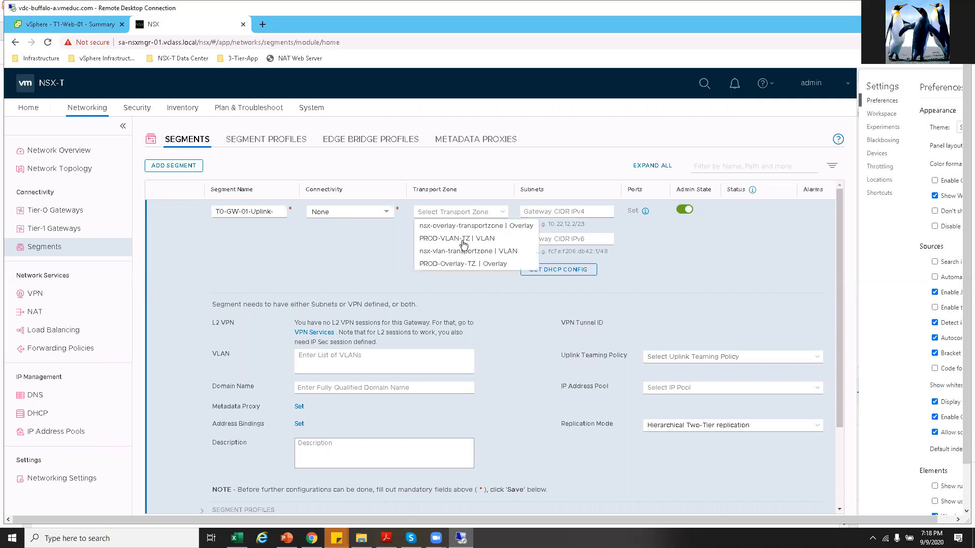
key("Return")
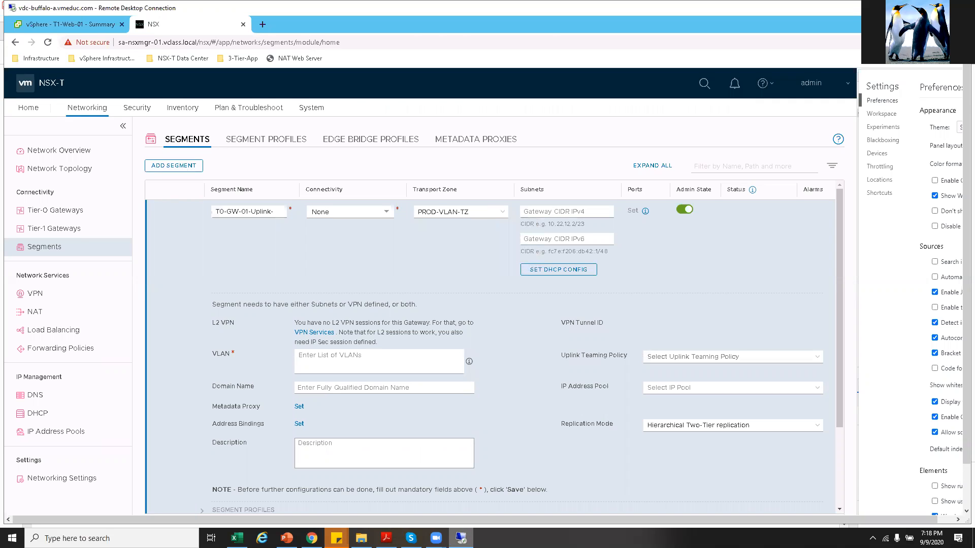
Check the VLAN setting in the Acrobat lab guide, then return to NSX-T and add VLAN 0 to the segment.
left_click(386, 538)
scroll(333, 431, "down", 3)
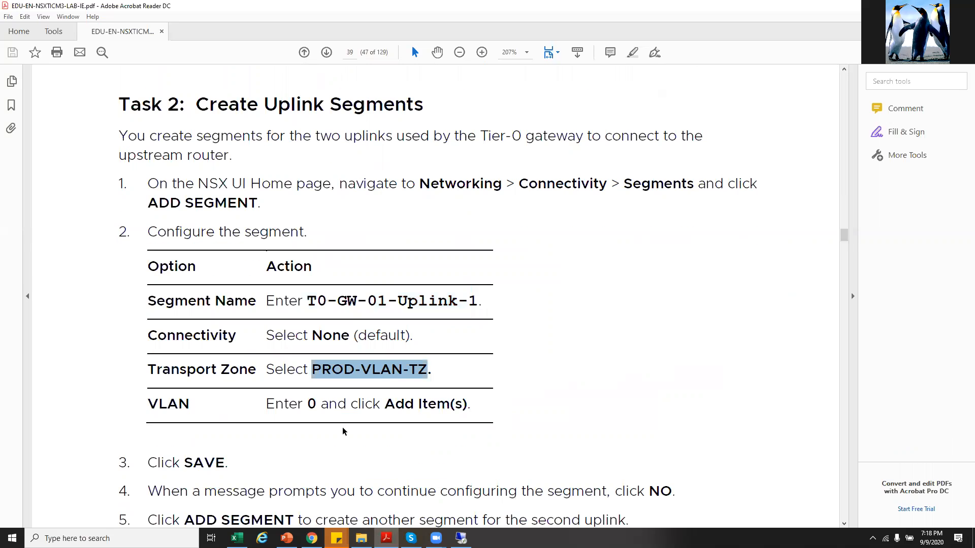
left_click_drag(313, 380, 266, 380)
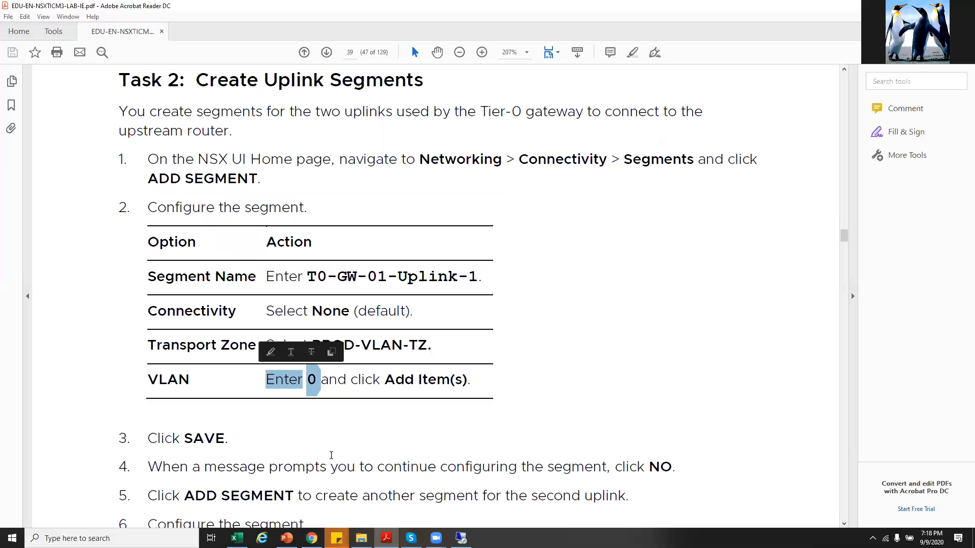
left_click(350, 495)
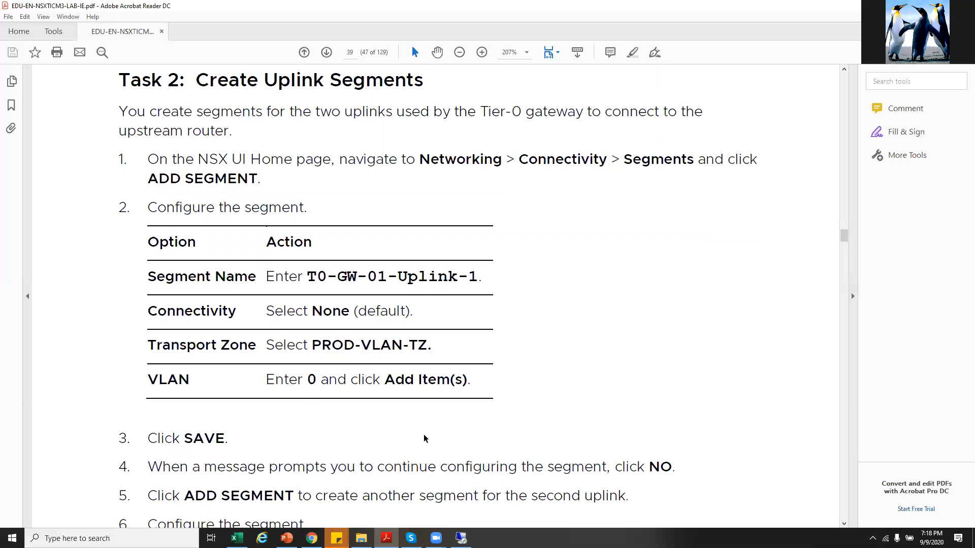
key("alt+Tab")
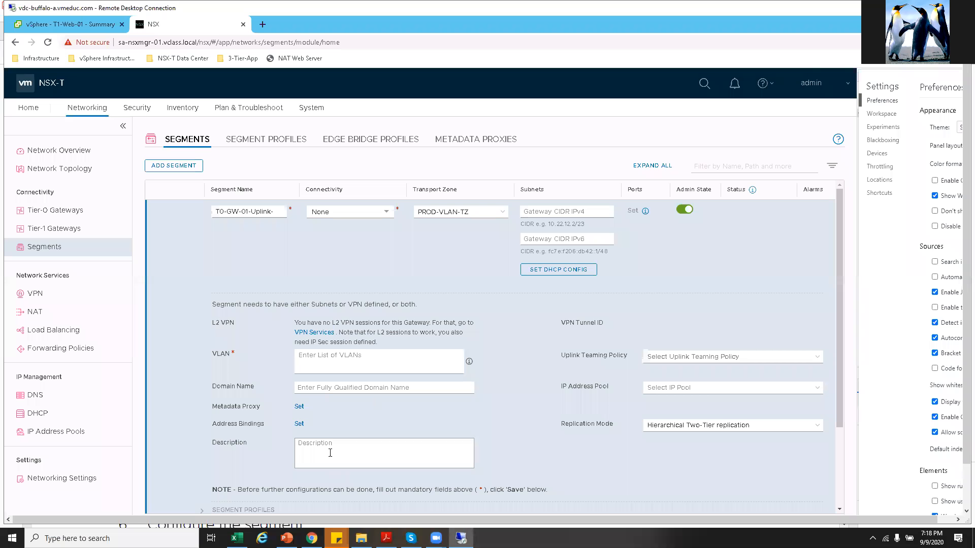
scroll(334, 374, "down", 1)
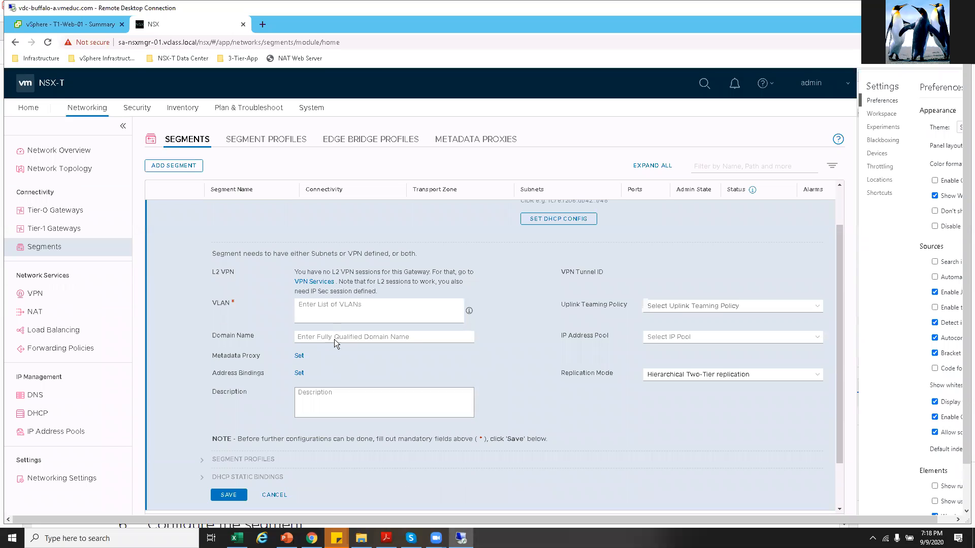
left_click(337, 306)
type("0")
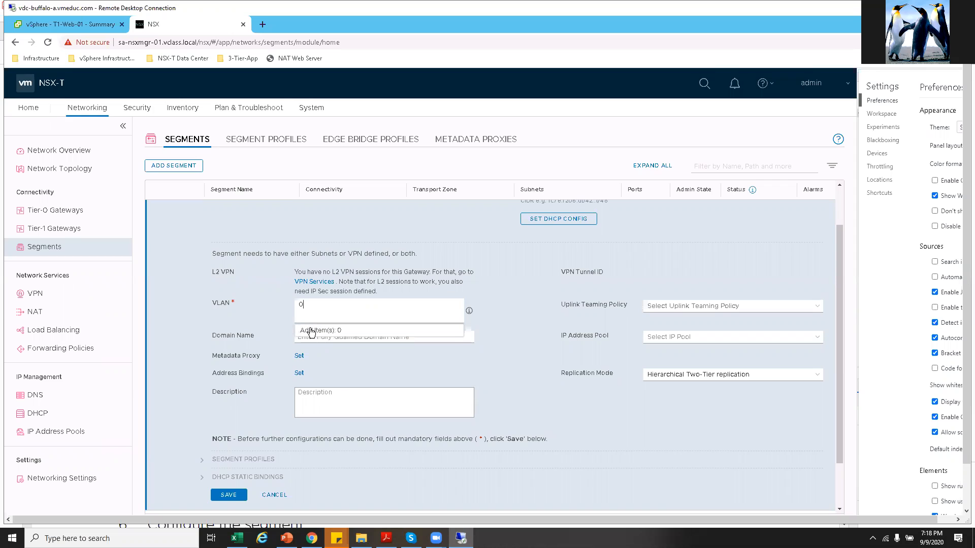
key("Return")
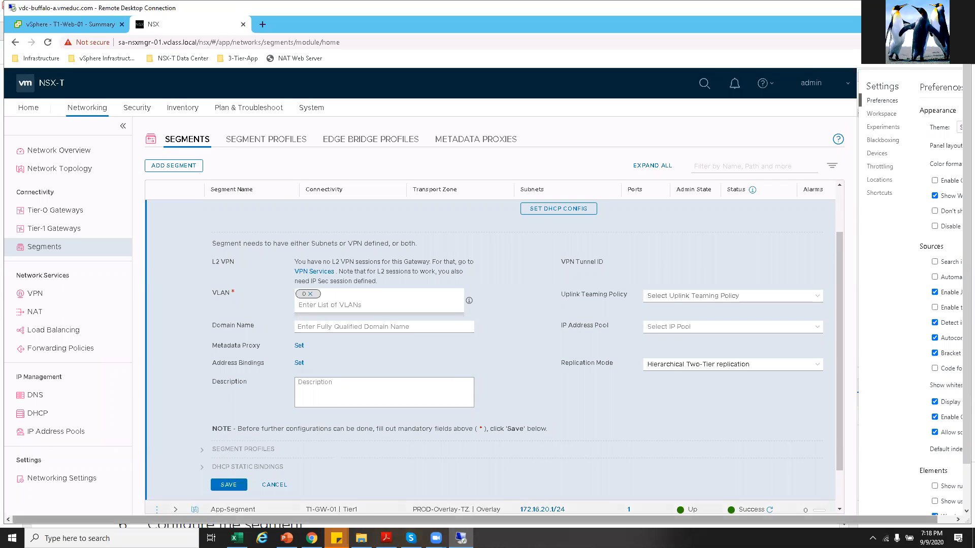
Switch to the lab guide in Acrobat Reader and copy the second uplink's segment name, T0-GW-01-Uplink-2.
left_click(386, 537)
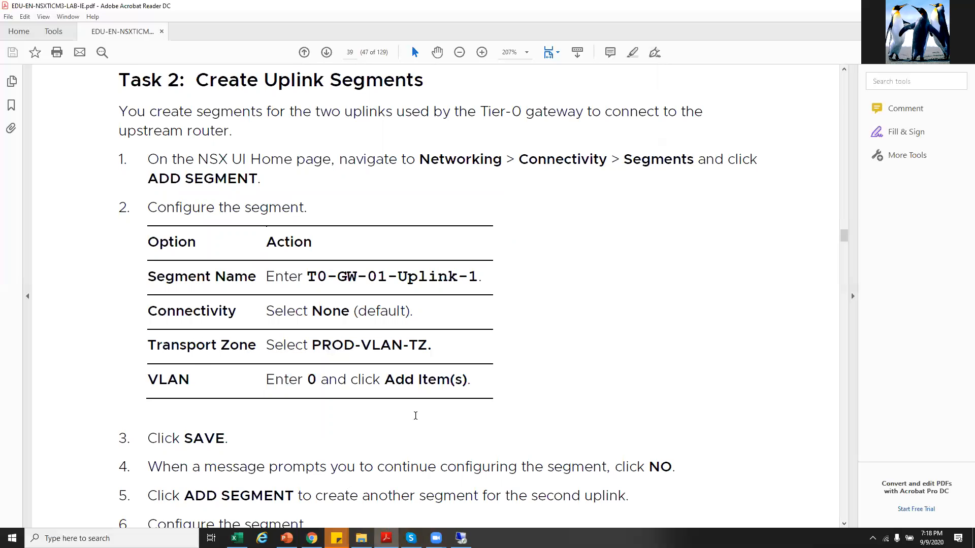
scroll(416, 435, "down", 5)
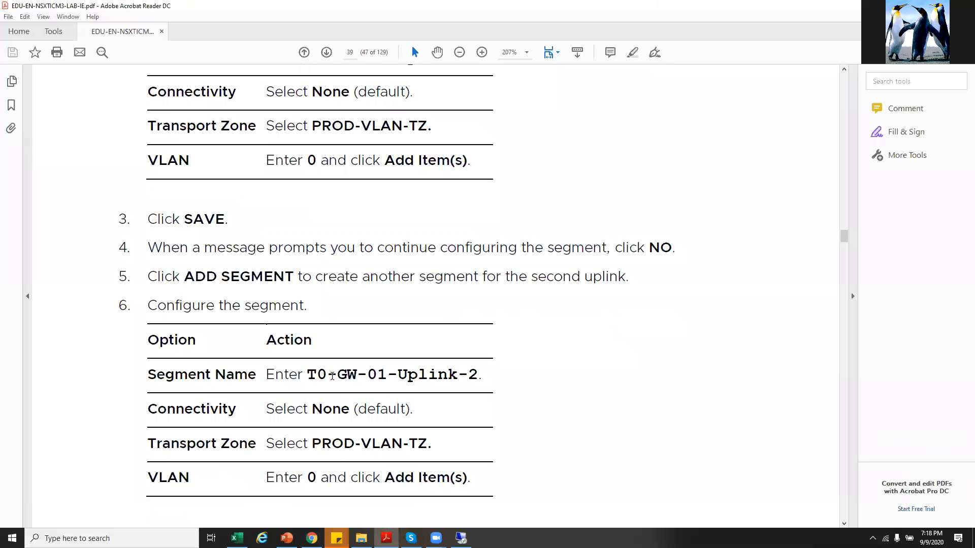
key("ctrl+d")
left_click(669, 418)
left_click_drag(478, 375, 307, 374)
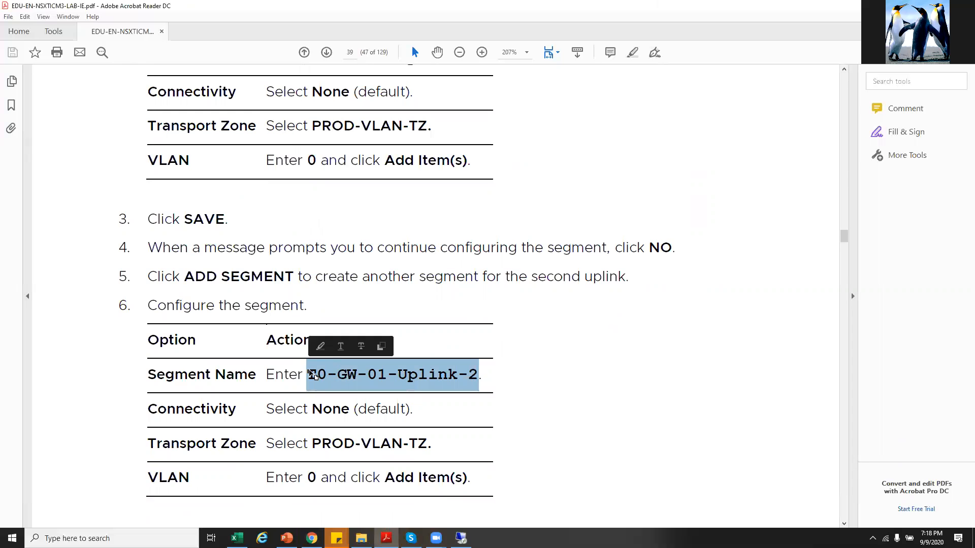
right_click(325, 372)
left_click(345, 379)
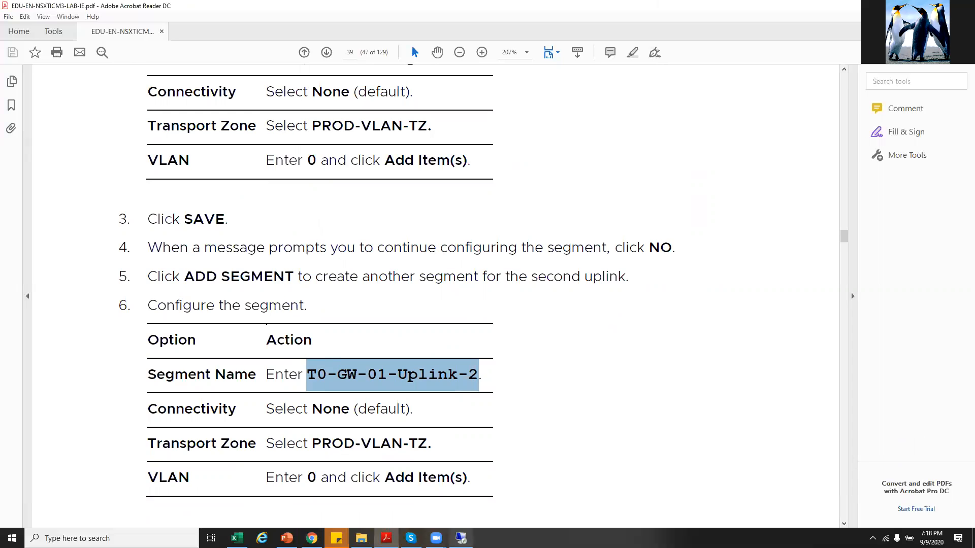
Return to NSX-T, save the T0-GW-01-Uplink-1 segment and decline to continue configuring it.
key("alt+Tab")
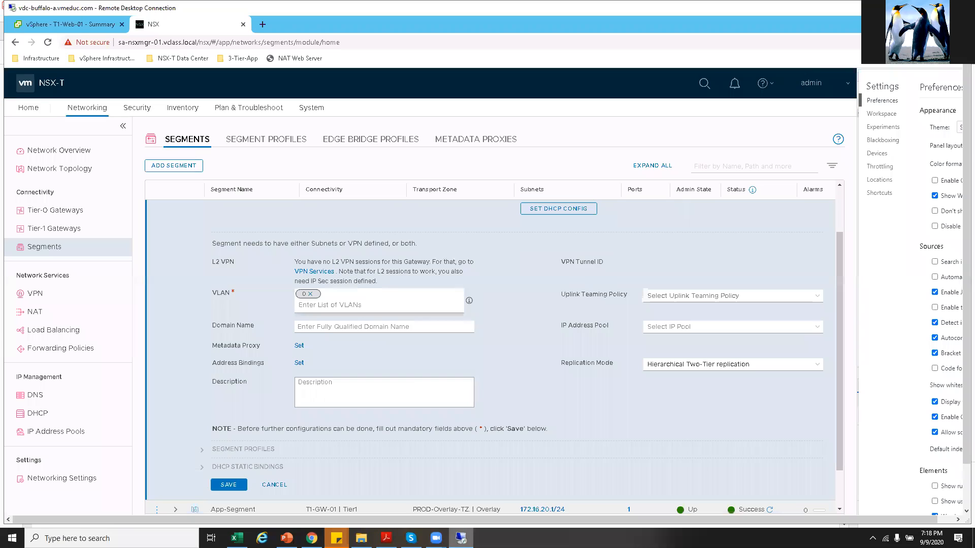
left_click(228, 485)
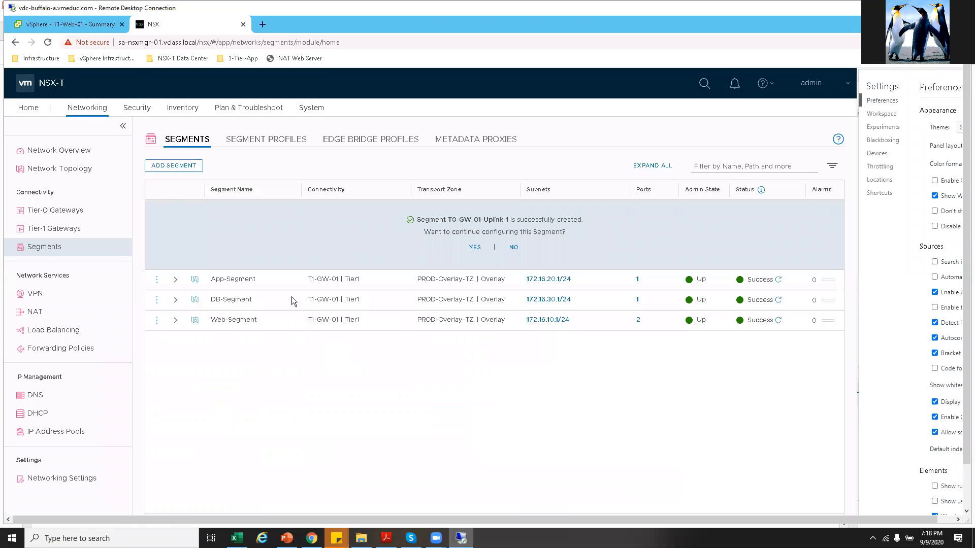
left_click(512, 247)
Add another segment named T0-GW-01-Uplink-2 in the PROD-VLAN-TZ transport zone.
left_click(168, 168)
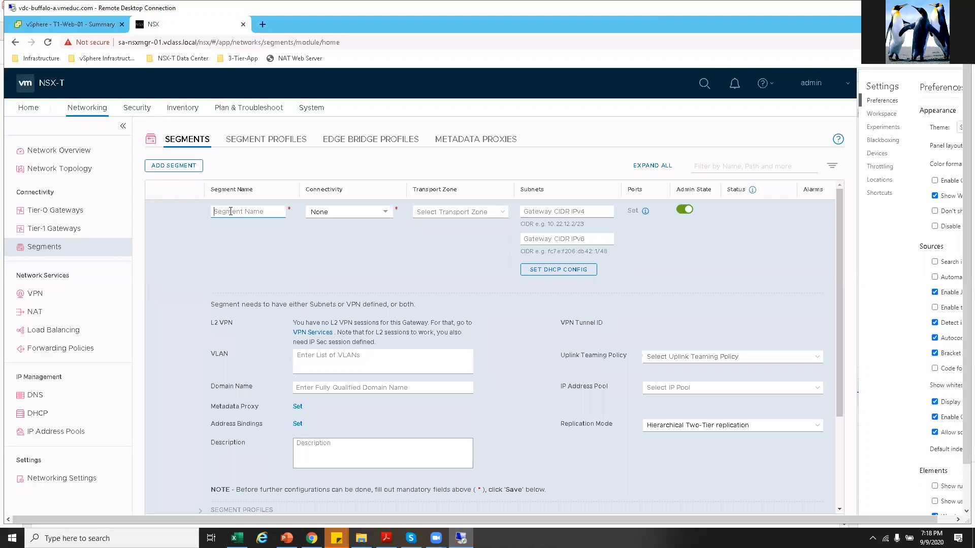
key("ctrl+v")
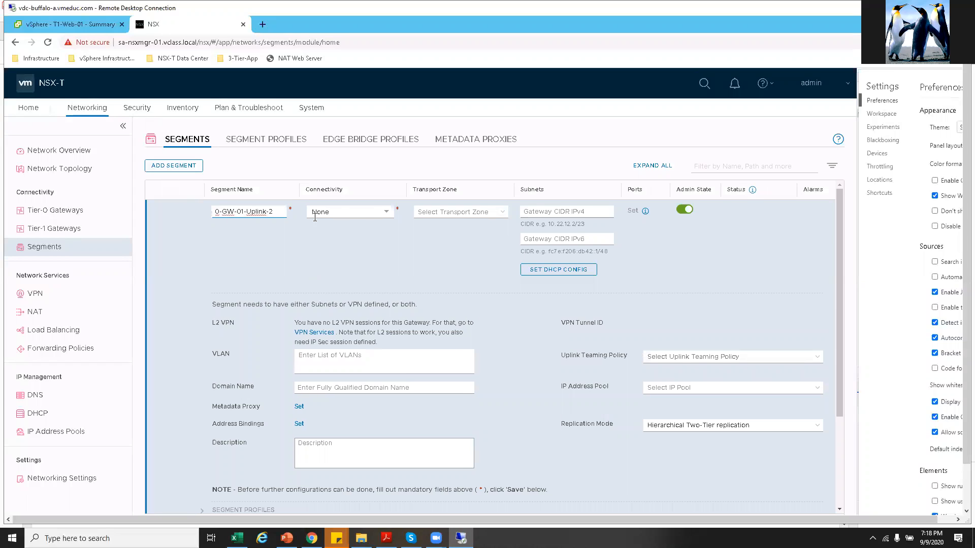
right_click(502, 217)
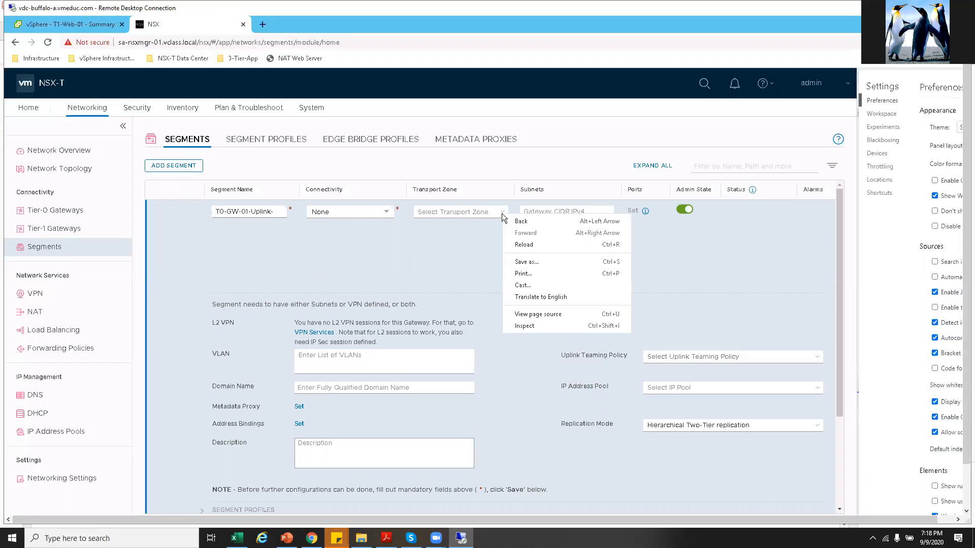
left_click(503, 212)
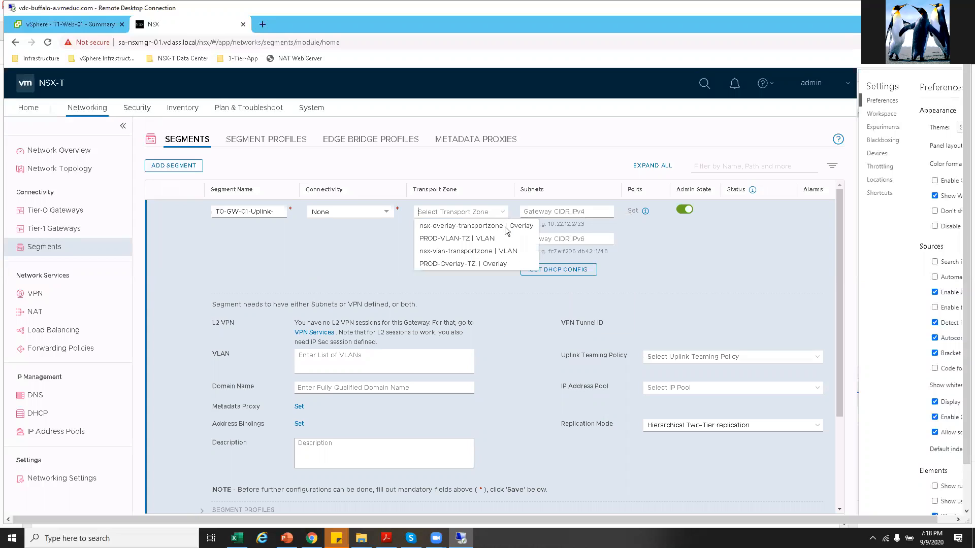
left_click(480, 239)
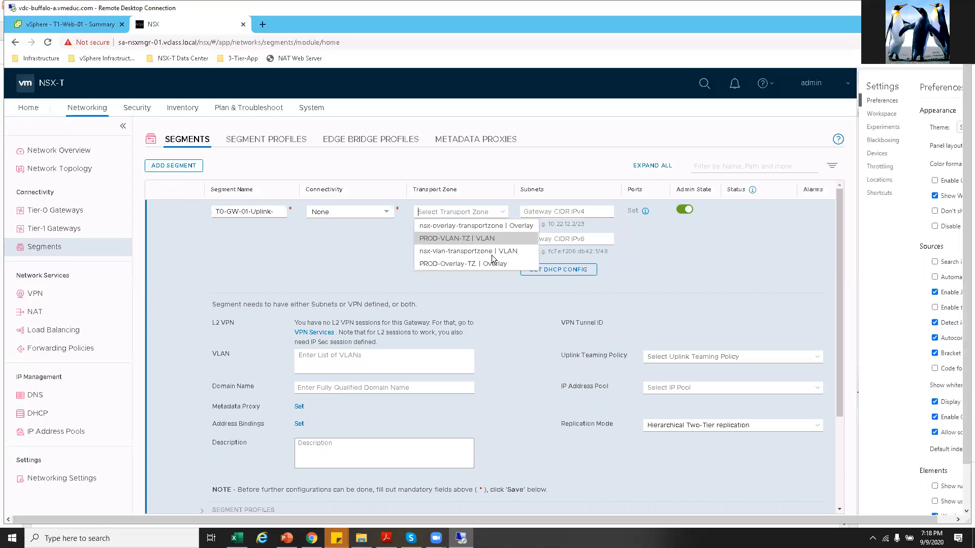
Add VLAN 0 to the T0-GW-01-Uplink-2 segment, save it and decline further configuration.
left_click(331, 365)
type("0")
key("Return")
scroll(277, 430, "down", 3)
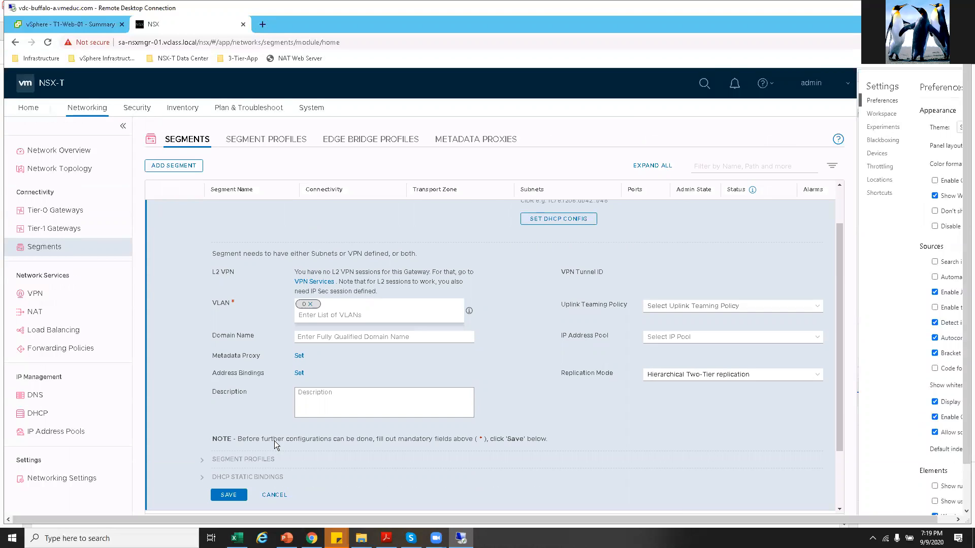
left_click(244, 417)
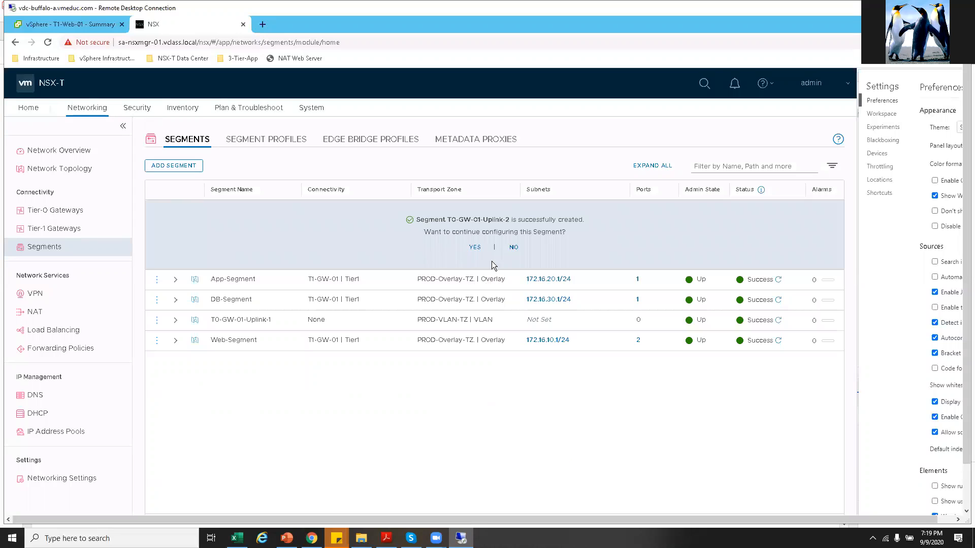
left_click(512, 247)
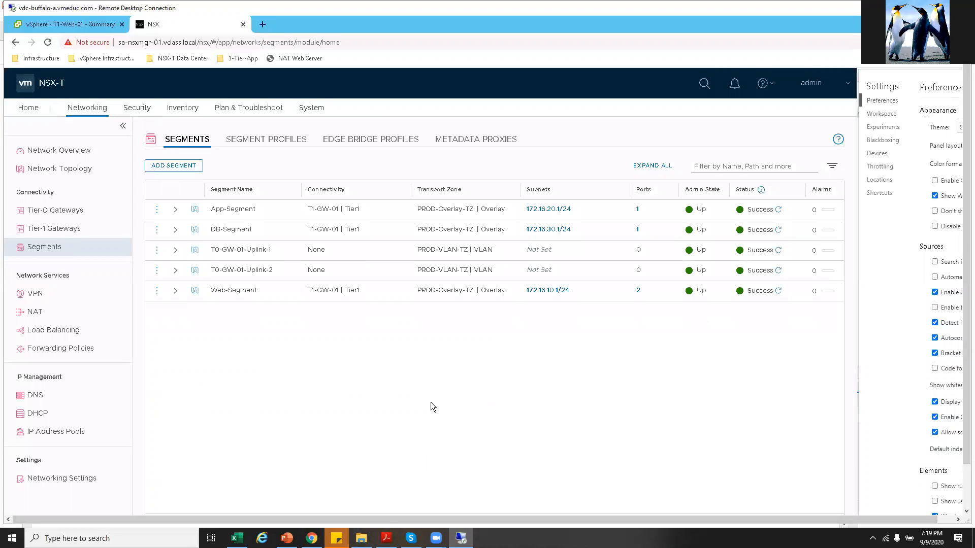
Switch to the lab guide in Acrobat Reader and review the Task 3 settings for creating a Tier-0 gateway, including its HA mode.
left_click(385, 537)
scroll(379, 392, "down", 10)
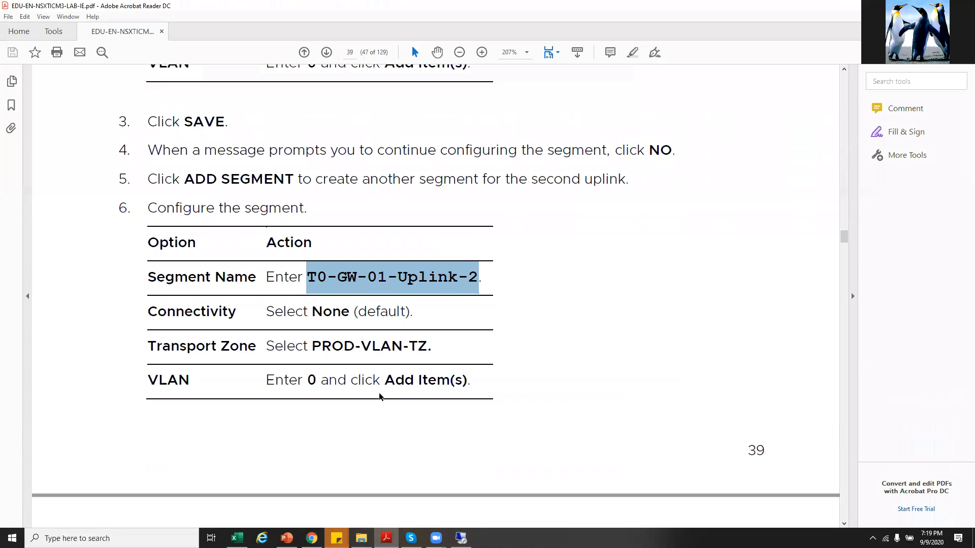
left_click_drag(198, 275, 425, 277)
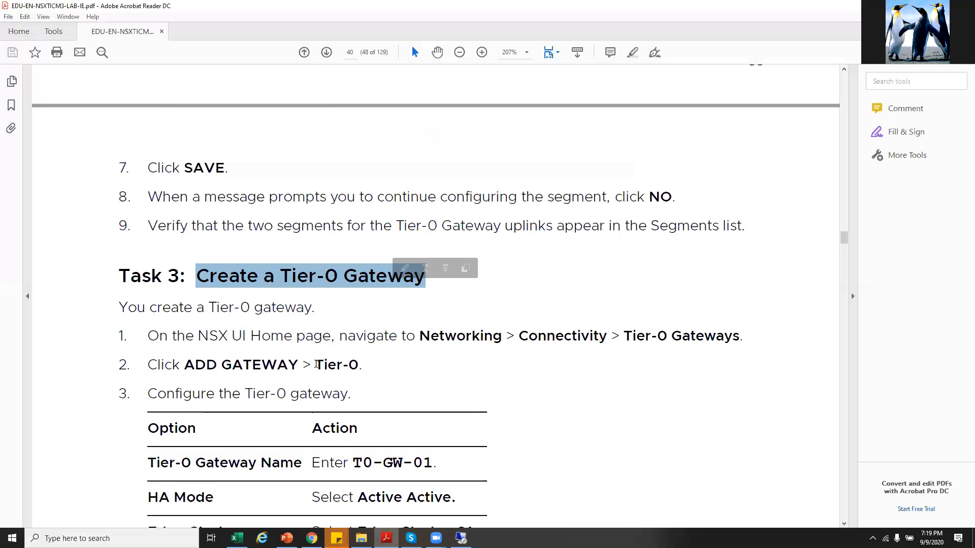
scroll(316, 365, "down", 5)
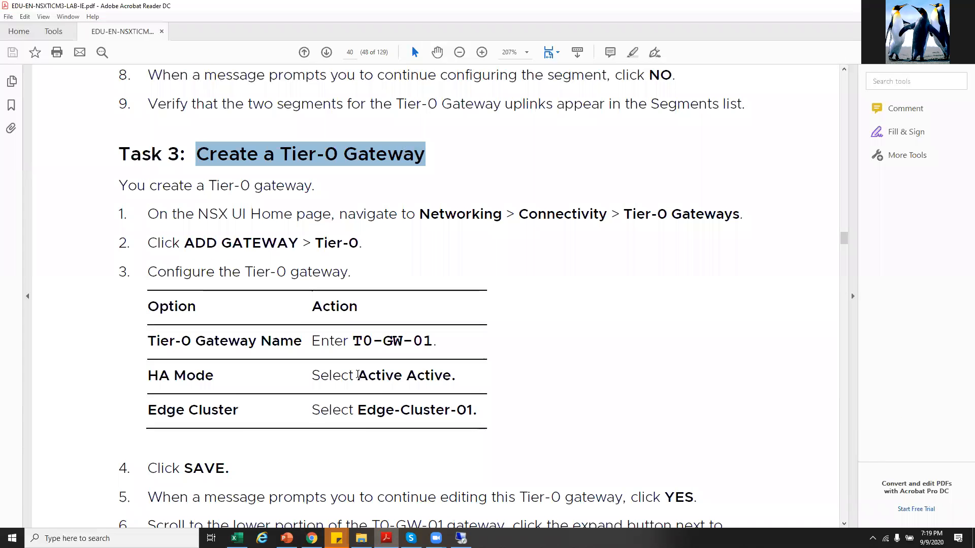
left_click_drag(358, 376, 451, 377)
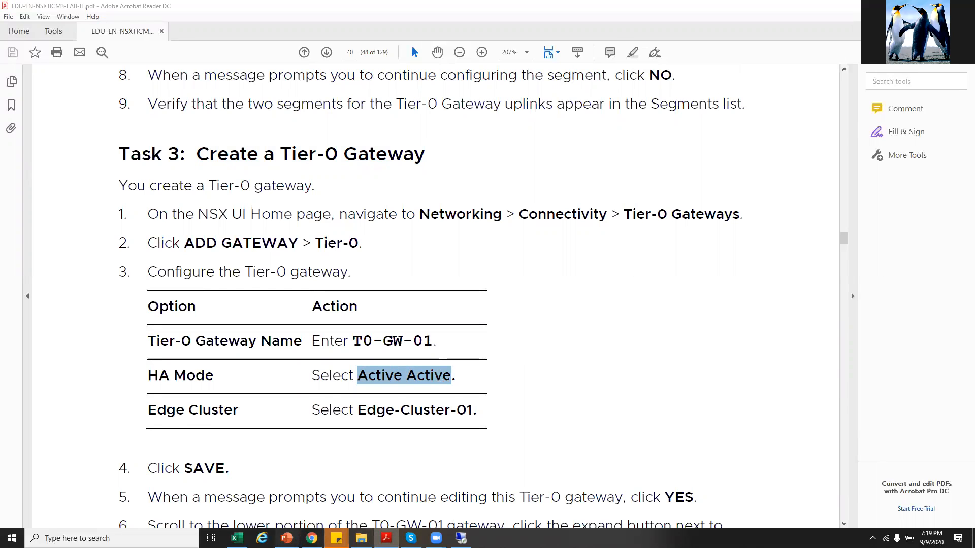
Switch to the NSX-T presentation in PowerPoint and open slide 14 with the compute, KVM and edge cluster diagram.
left_click(286, 538)
left_click(255, 250)
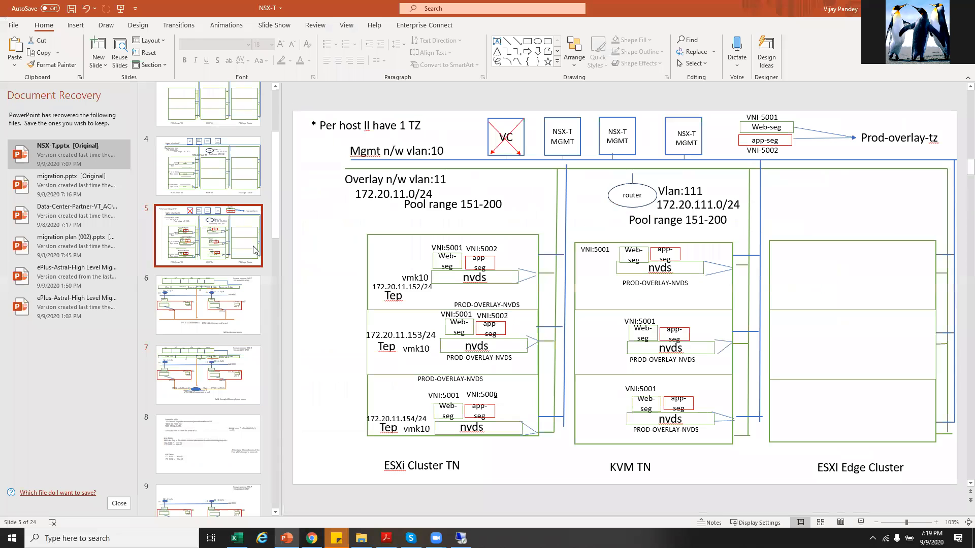
left_click(838, 291)
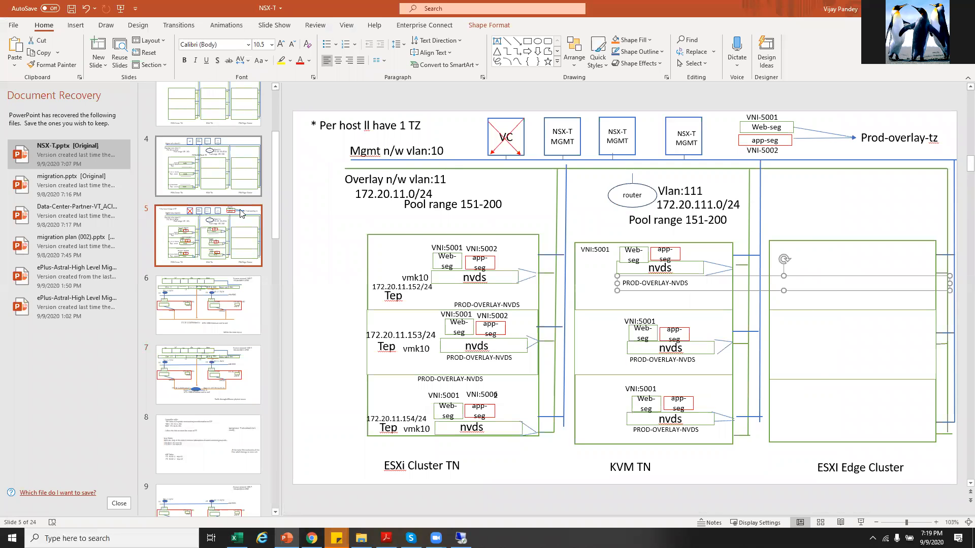
left_click(211, 334)
scroll(212, 334, "down", 3)
scroll(211, 334, "down", 4)
left_click(209, 370)
Examine the two edge nodes in the Edge Cluster diagram and their connections to the VDS port groups.
left_click(808, 251)
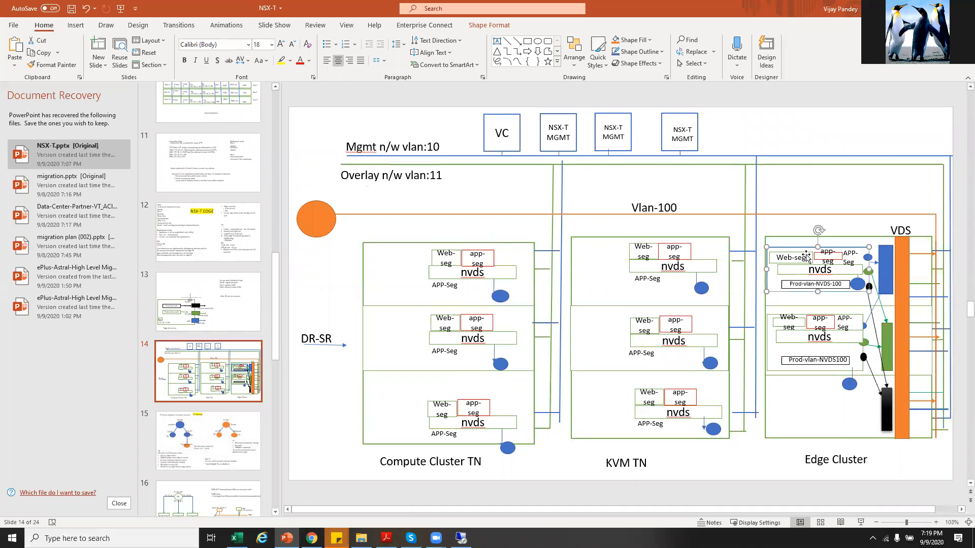
left_click(804, 316)
left_click(803, 316)
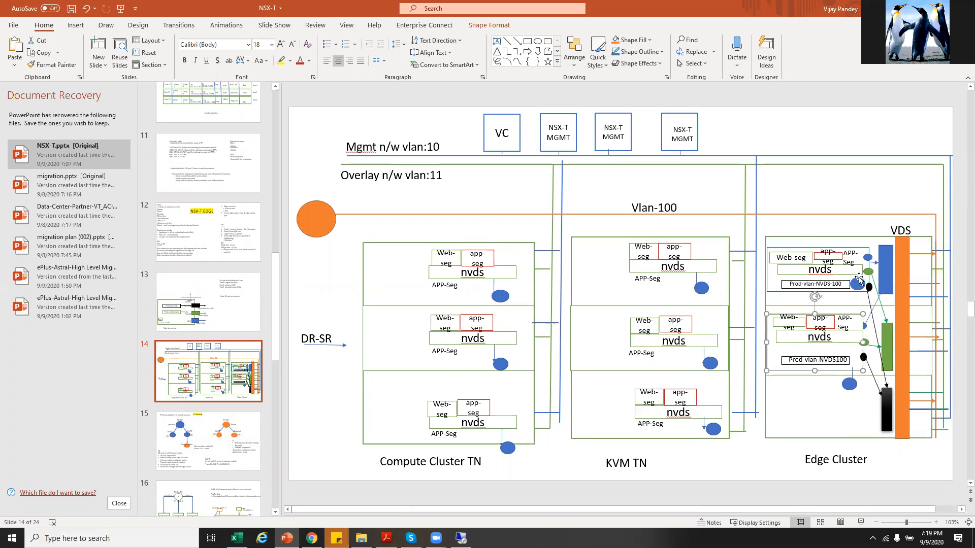
left_click(843, 136)
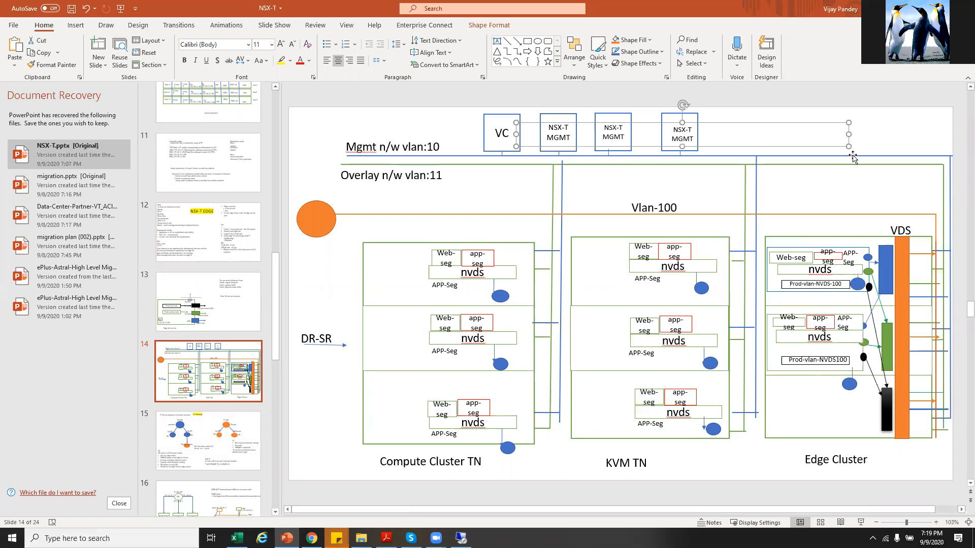
left_click(882, 143)
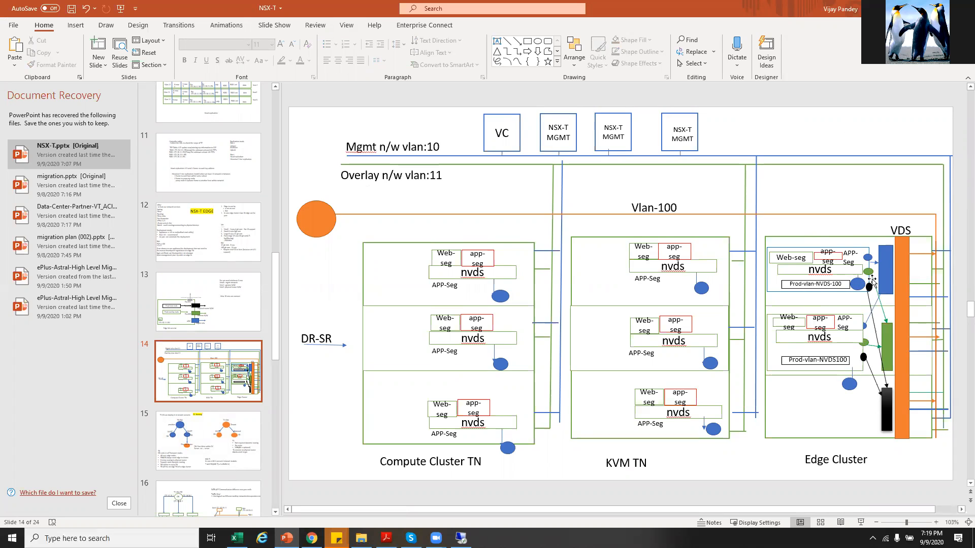
left_click(891, 334)
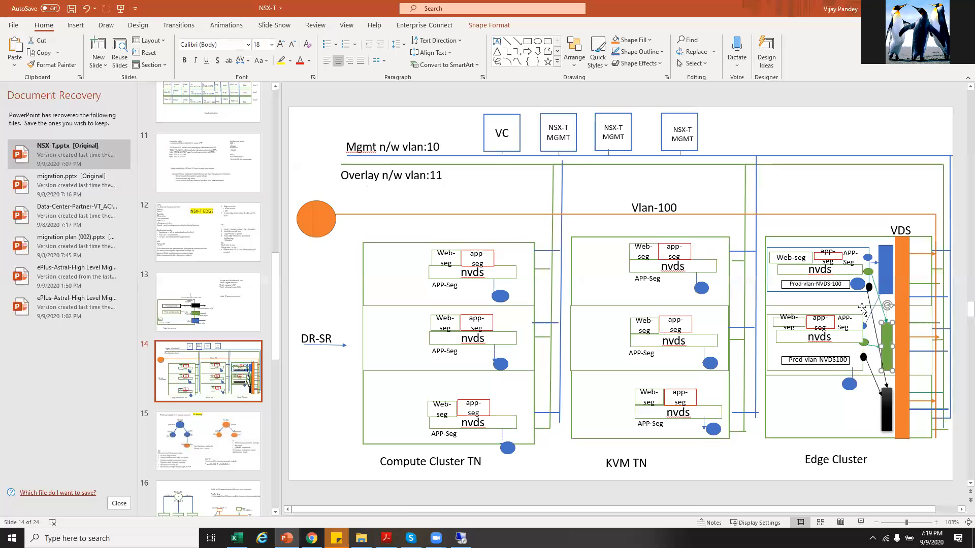
left_click(853, 358)
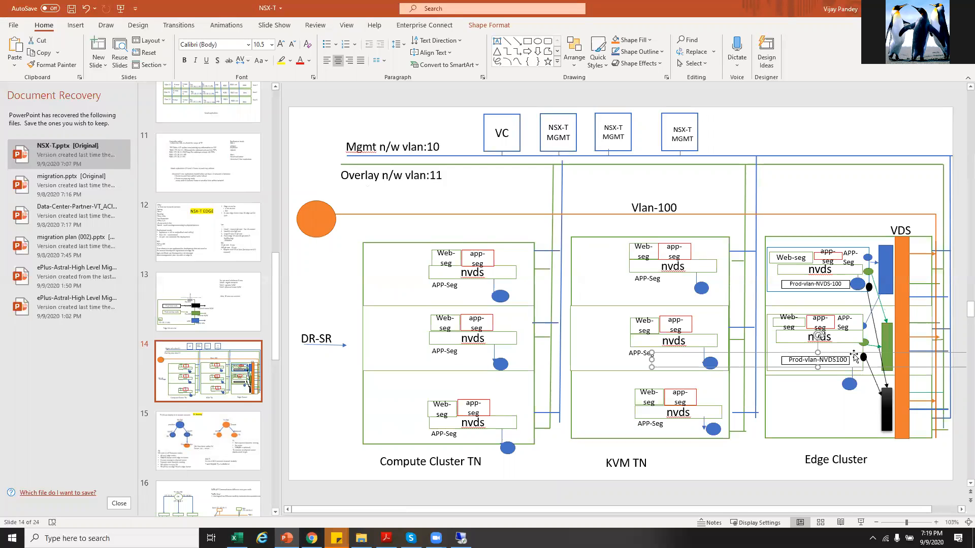
left_click(862, 380)
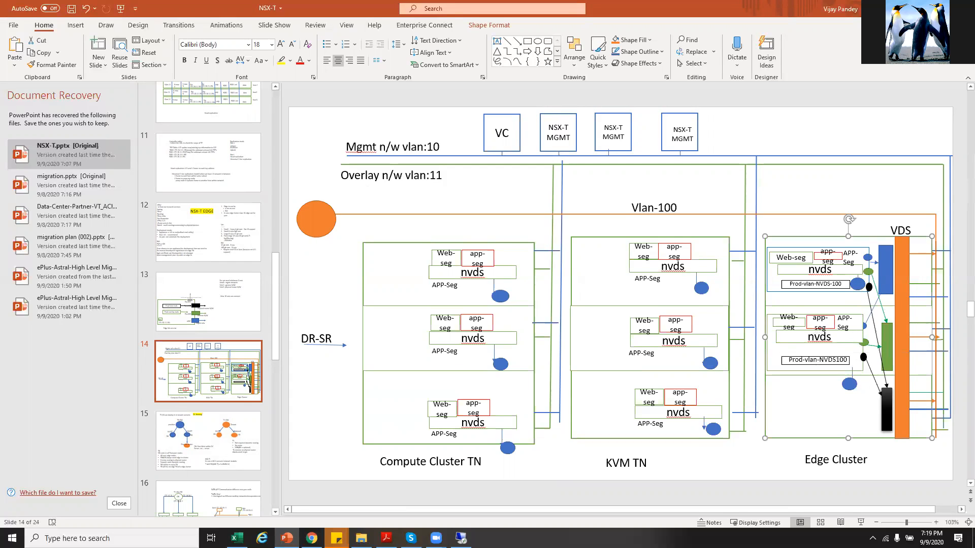
Switch to the lab guide in Acrobat Reader and copy the Tier-0 gateway name T0-GW-01 from the Task 3 table.
key("alt+Tab")
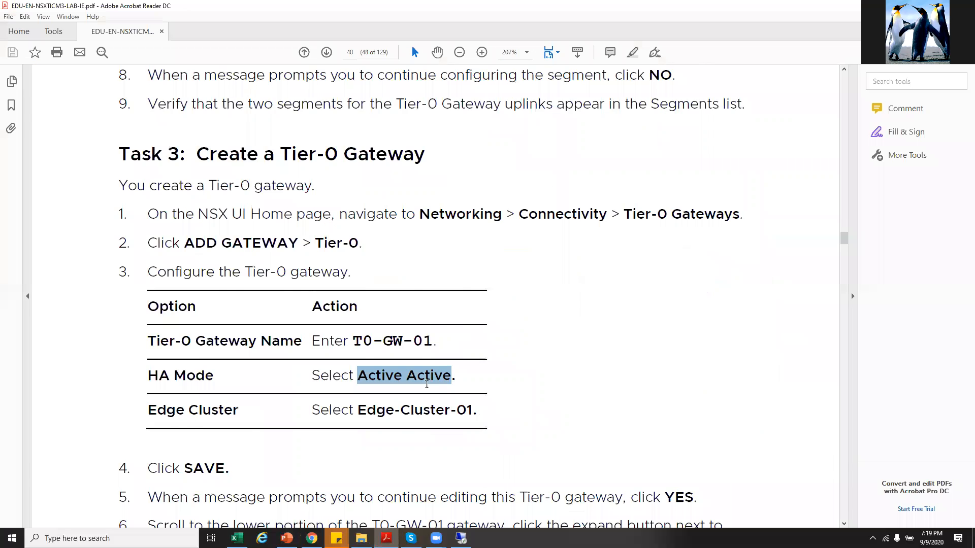
scroll(426, 387, "down", 3)
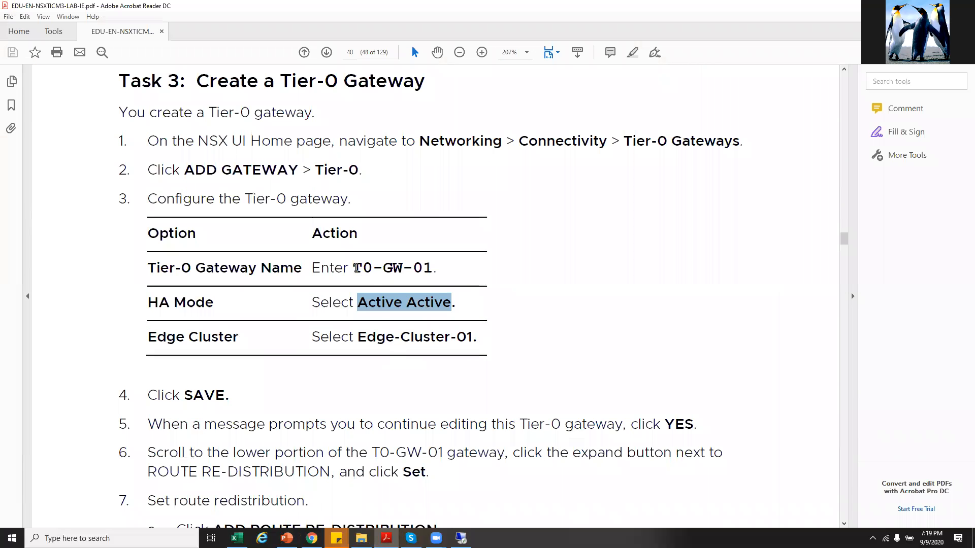
left_click_drag(355, 268, 432, 269)
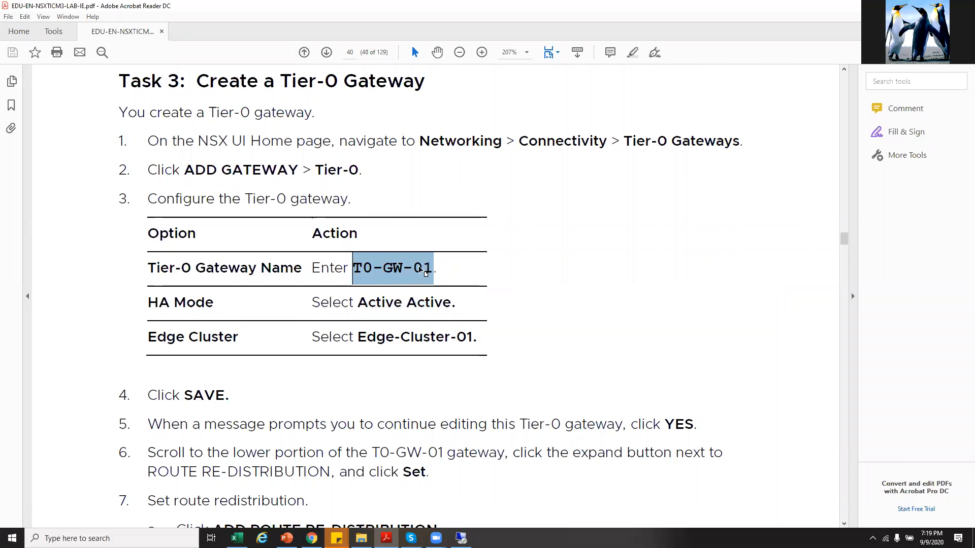
right_click(413, 268)
left_click(430, 279)
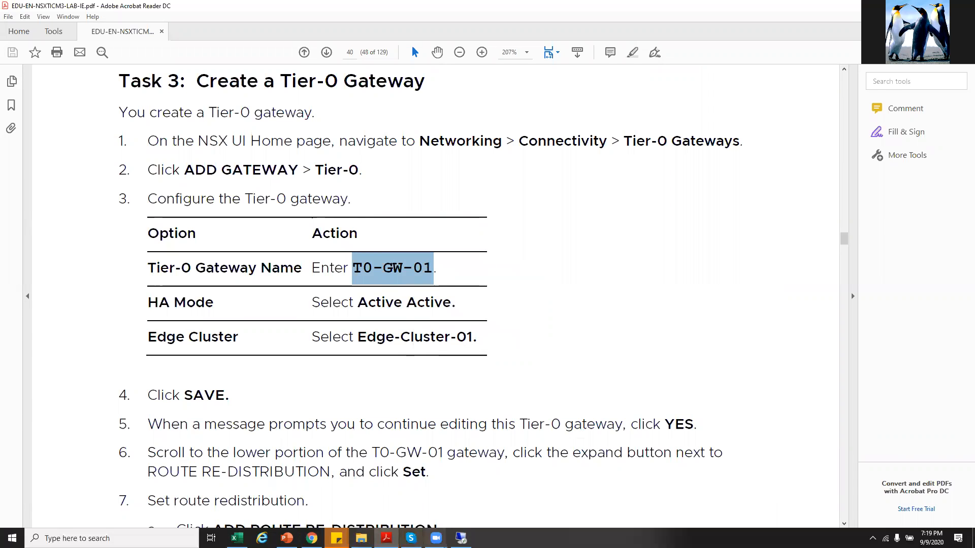
Switch to NSX-T in the Remote Desktop session and start a new Tier-0 gateway named T0-GW-01.
left_click(461, 538)
left_click(65, 212)
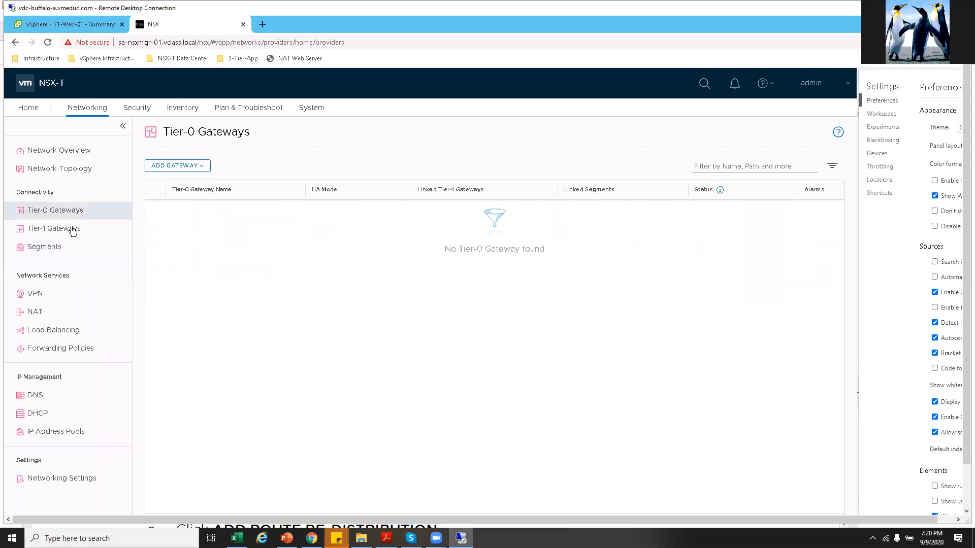
left_click(168, 167)
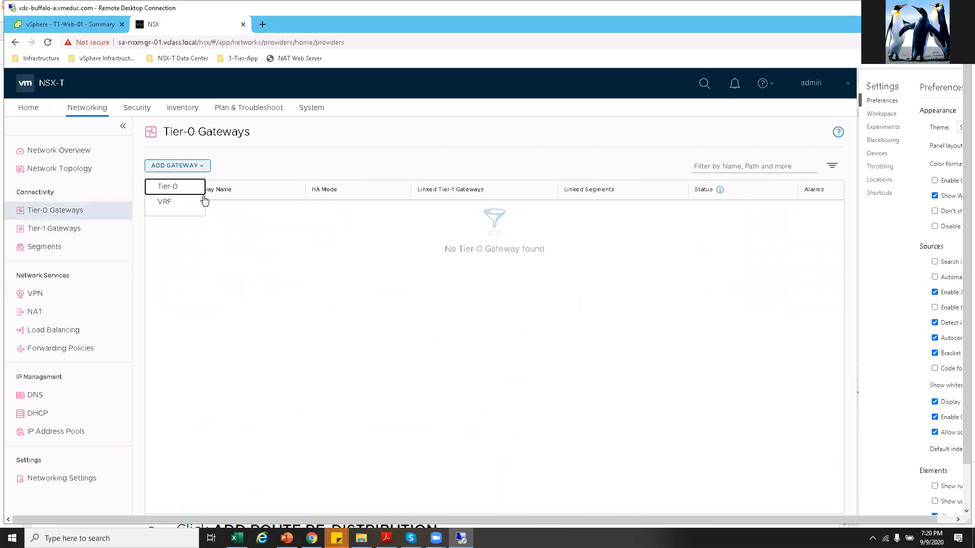
left_click(178, 189)
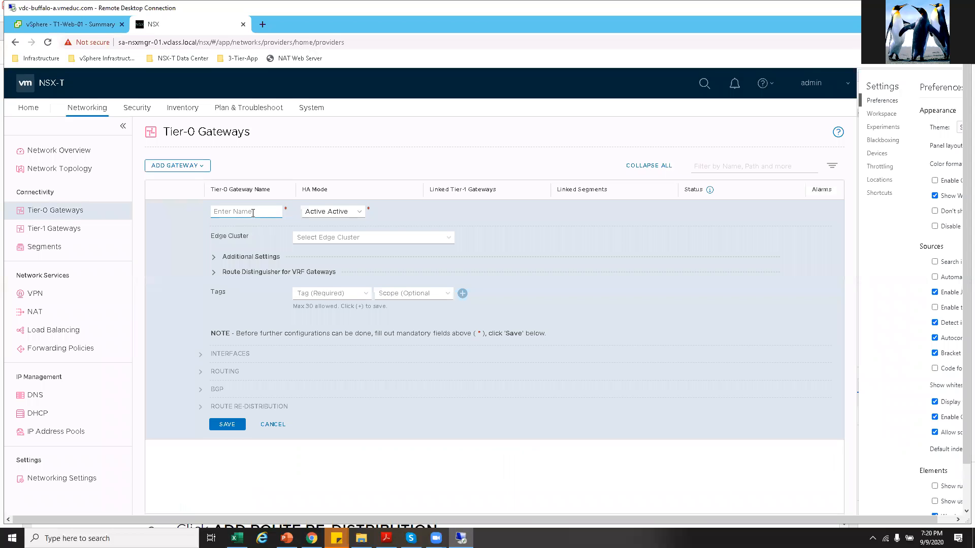
type("T0-GW-01")
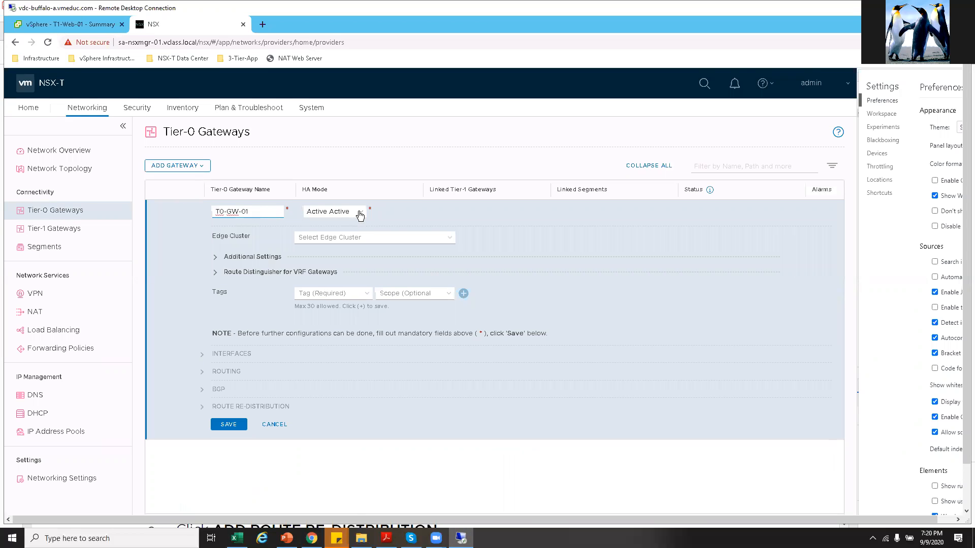
Keep the gateway's HA mode at Active Active and assign Edge-Cluster-01 as its edge cluster.
right_click(360, 213)
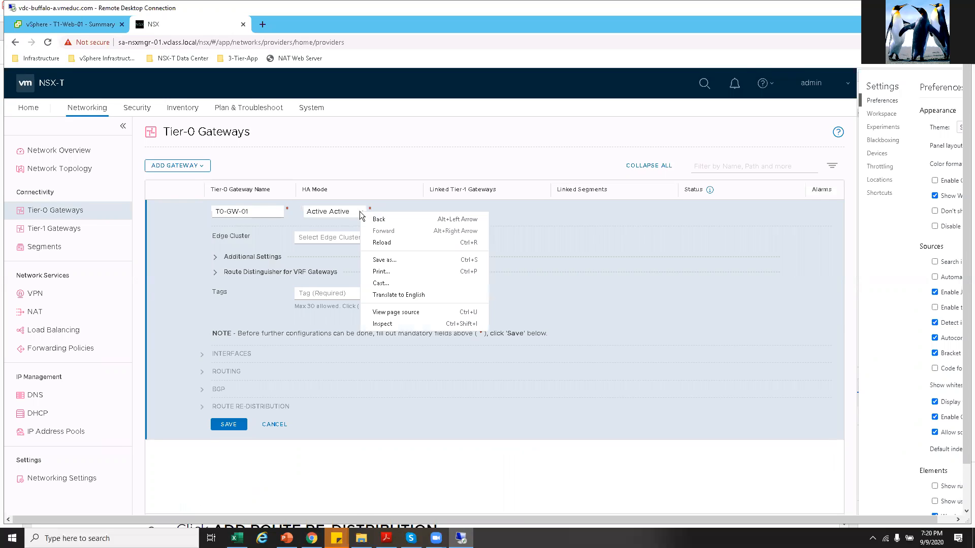
left_click(360, 213)
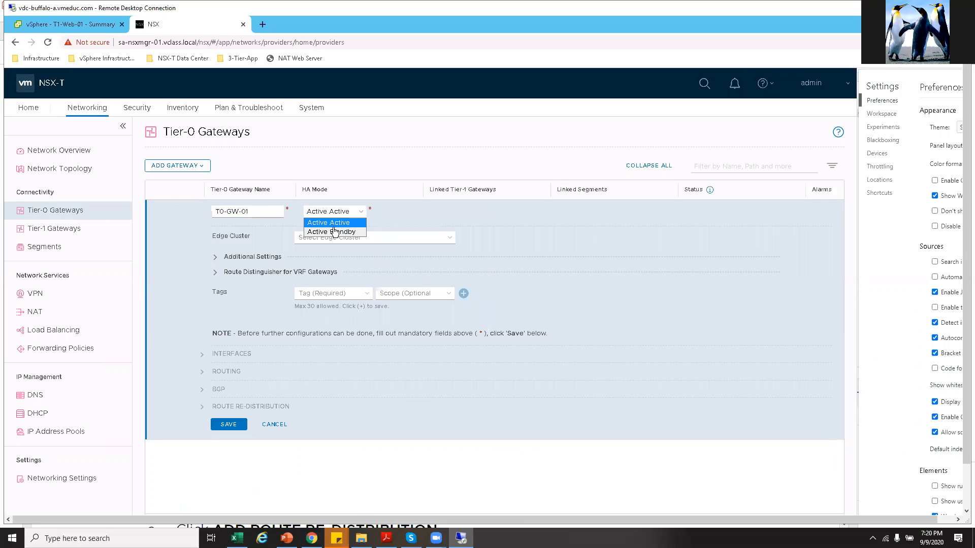
left_click(399, 223)
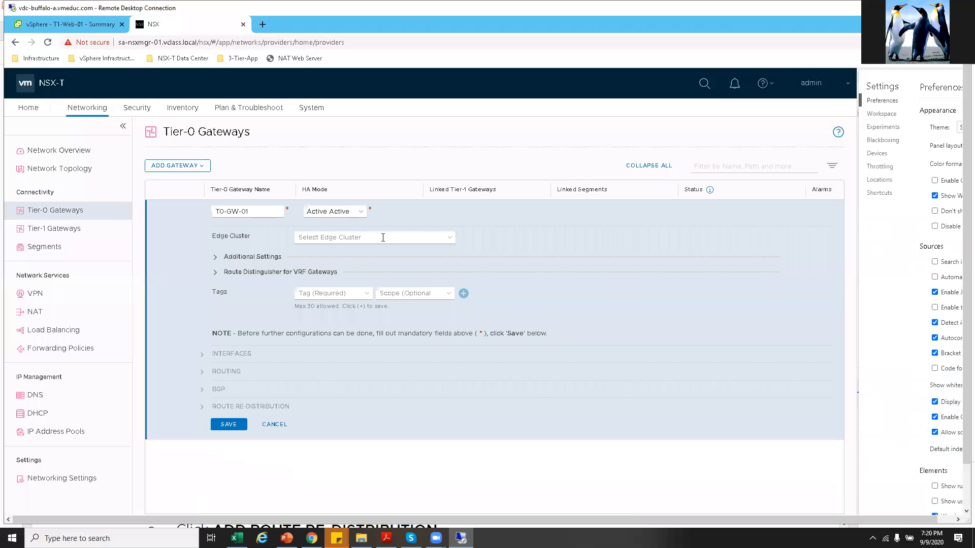
left_click(449, 240)
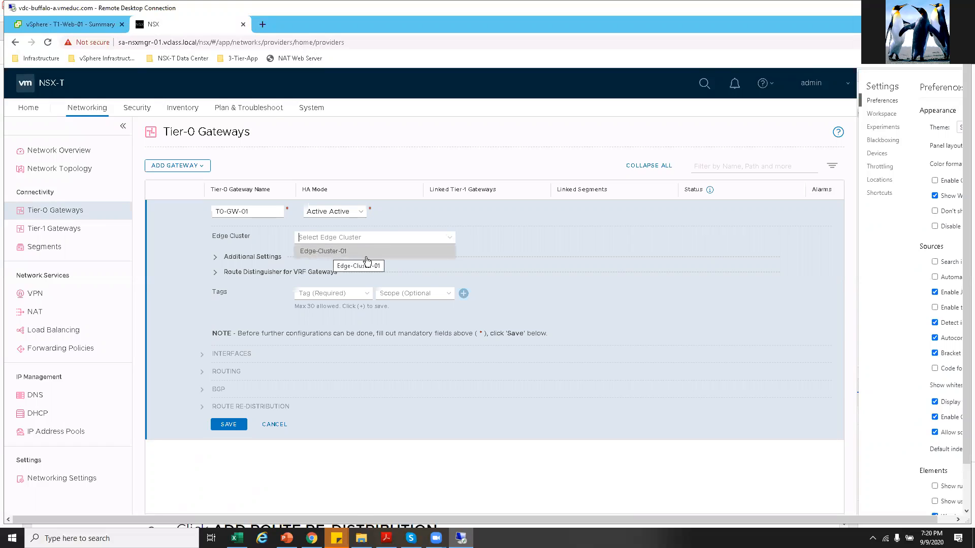
left_click(332, 252)
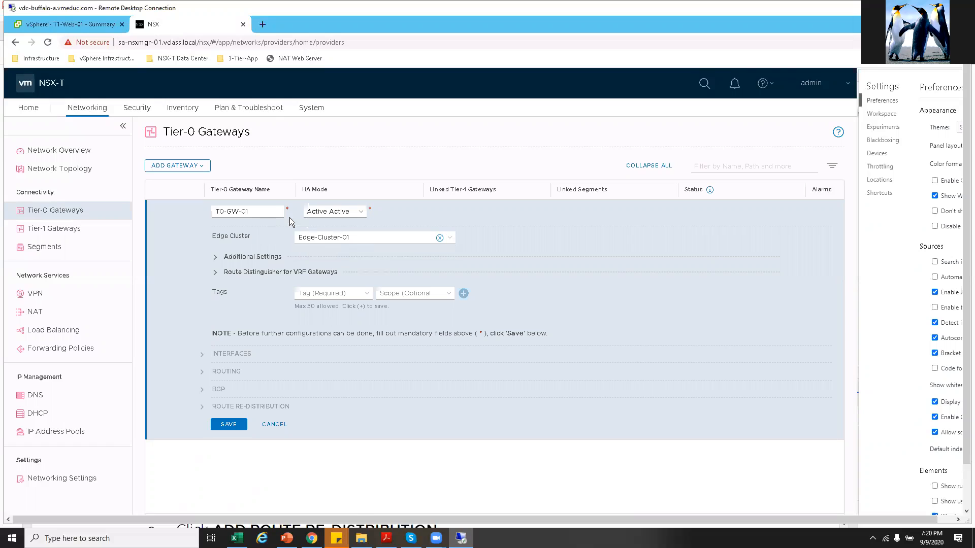
left_click_drag(232, 211, 475, 236)
left_click(490, 243)
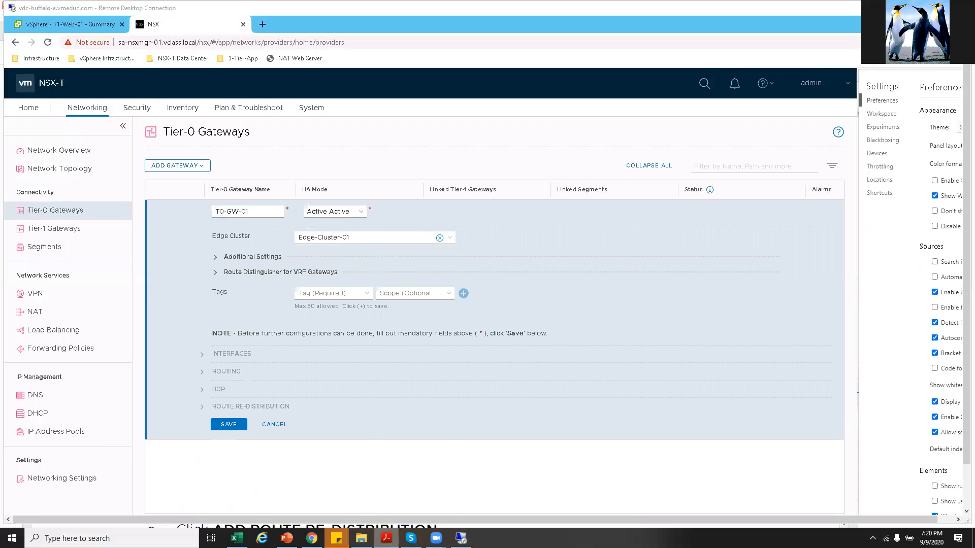
Check the following steps in the lab guide, then save the T0-GW-01 gateway and choose to continue configuring it.
right_click(386, 538)
left_click(386, 538)
scroll(369, 395, "down", 1)
scroll(370, 394, "down", 3)
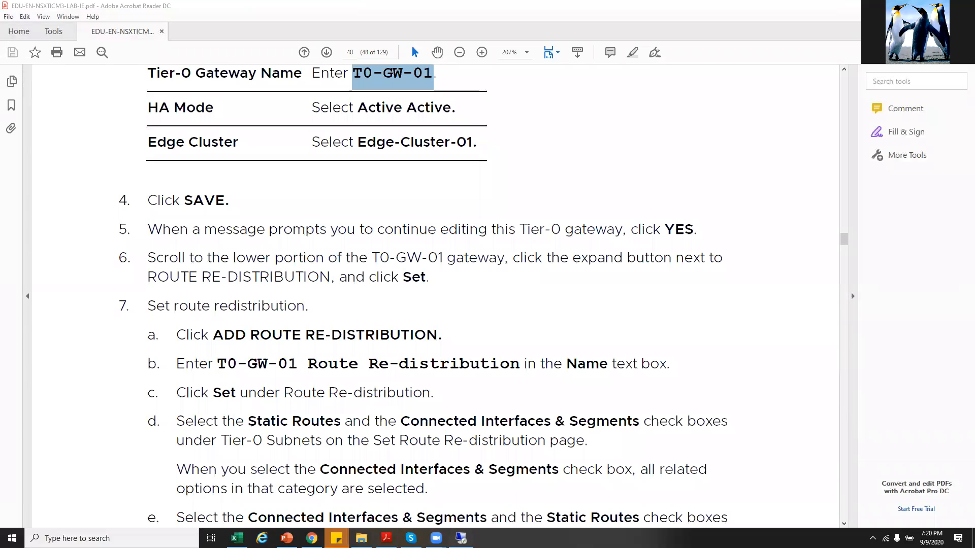
key("alt+Tab")
left_click(228, 425)
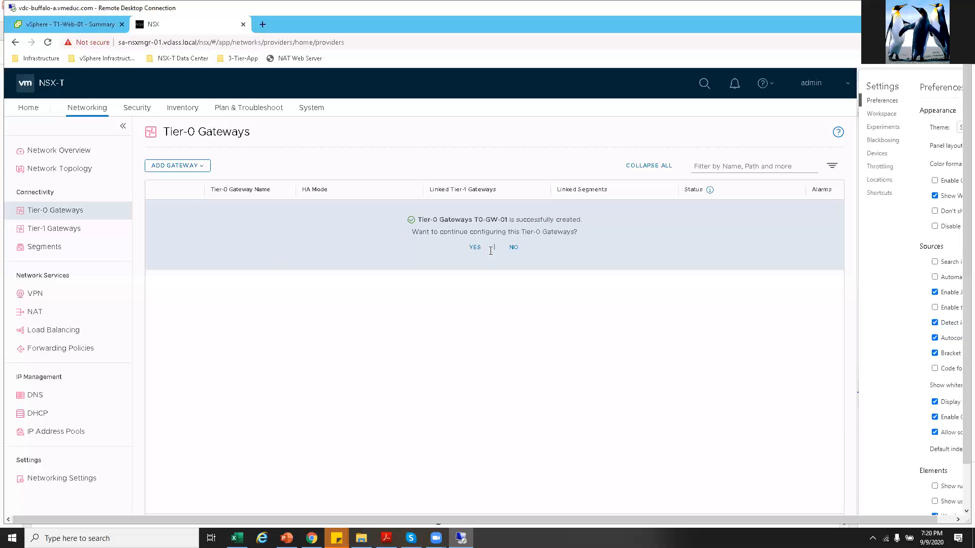
left_click(474, 248)
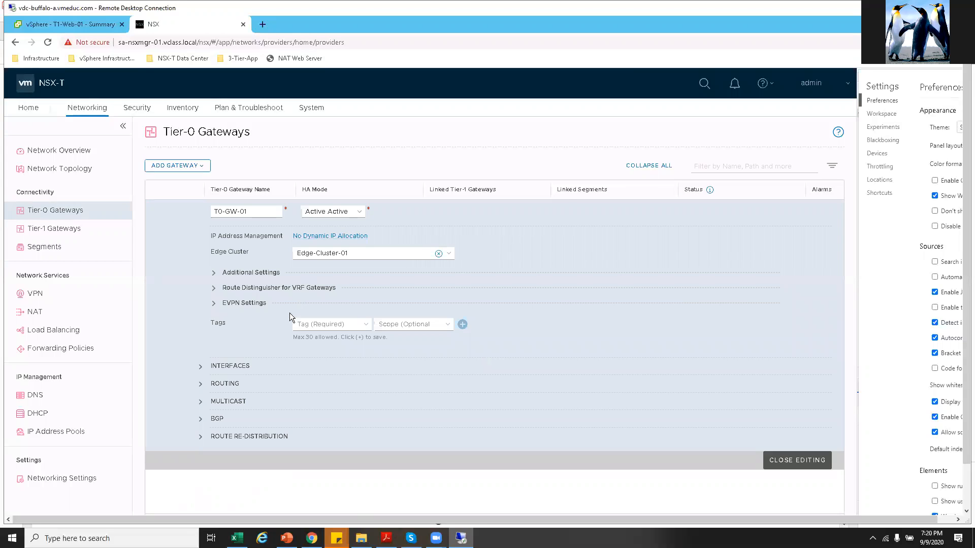
Review the route redistribution steps in the lab guide and copy the name "T0-GW-01 Route Re-distribution".
left_click(386, 538)
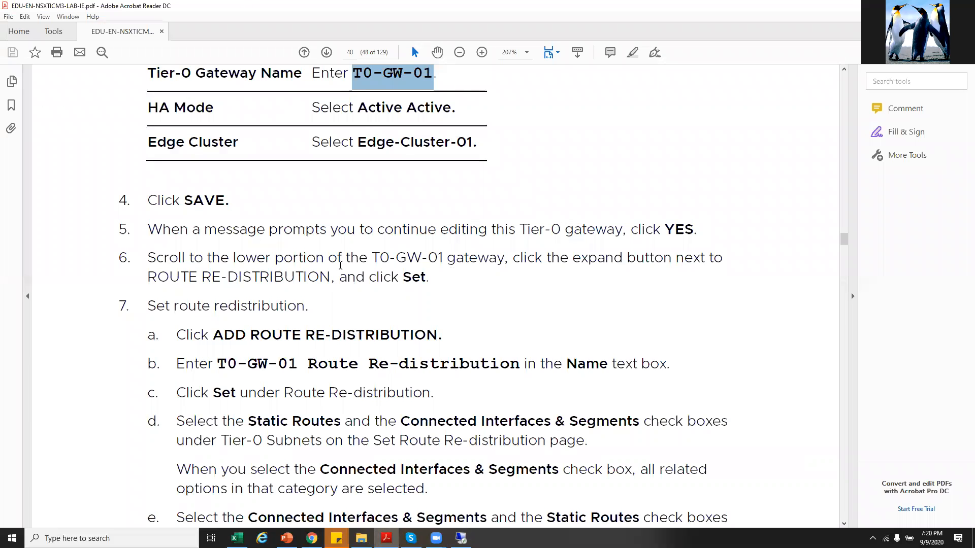
left_click_drag(156, 276, 334, 278)
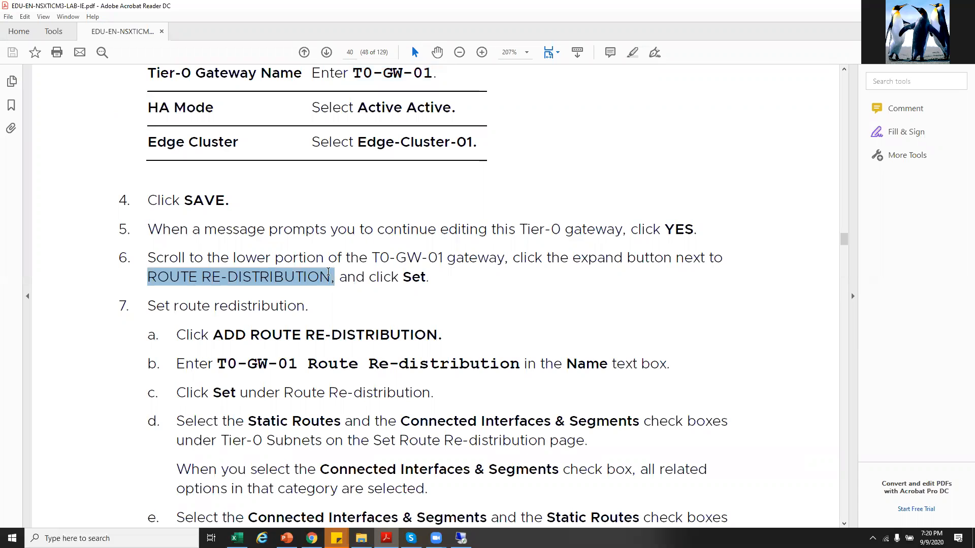
left_click_drag(398, 282, 435, 279)
left_click(451, 292)
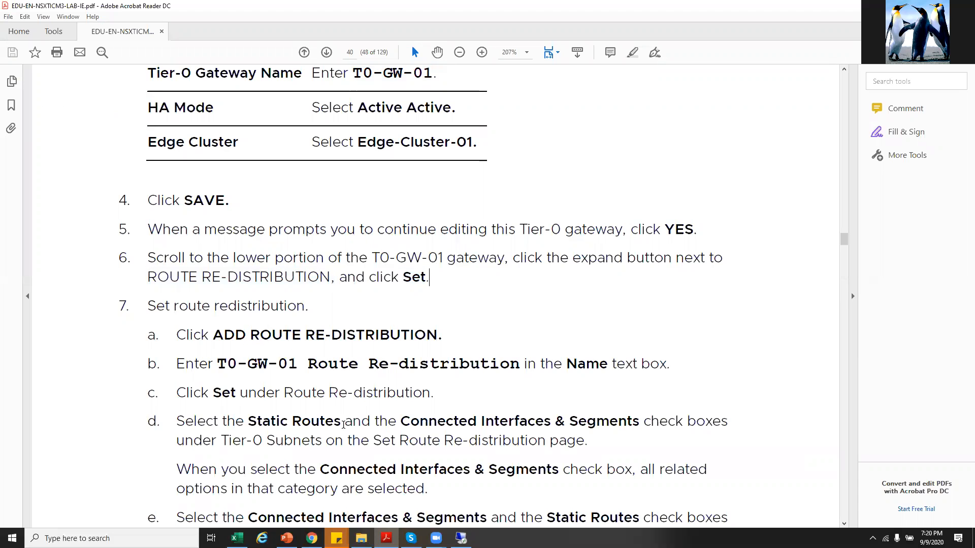
left_click_drag(217, 363, 519, 364)
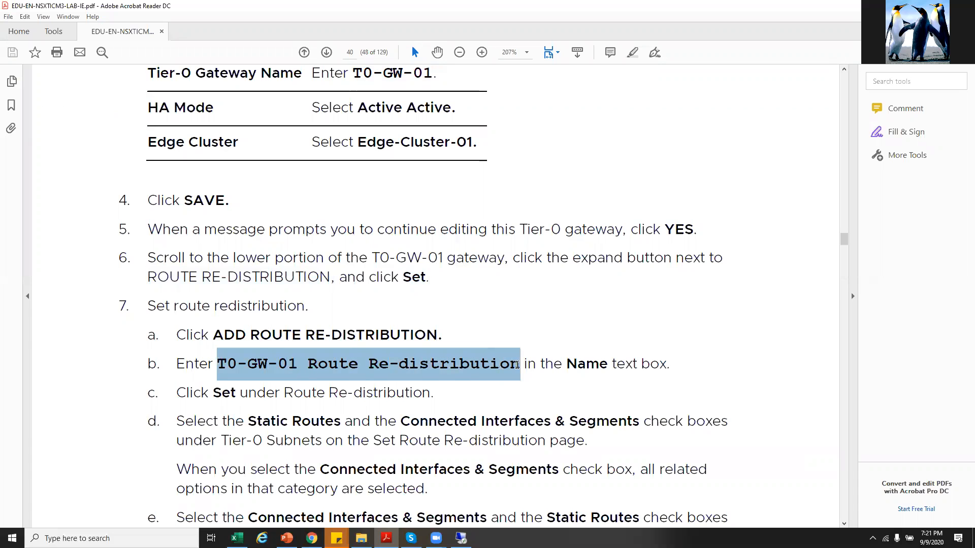
right_click(457, 366)
left_click(477, 375)
Back in NSX-T, add a route re-distribution entry to T0-GW-01 named "T0-GW-01 Route Re-distribution".
left_click(461, 538)
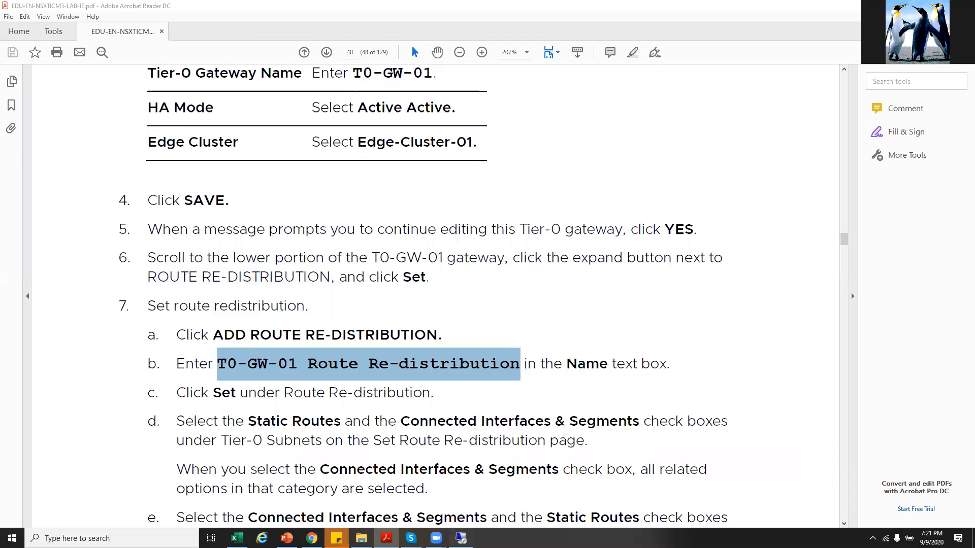
right_click(203, 437)
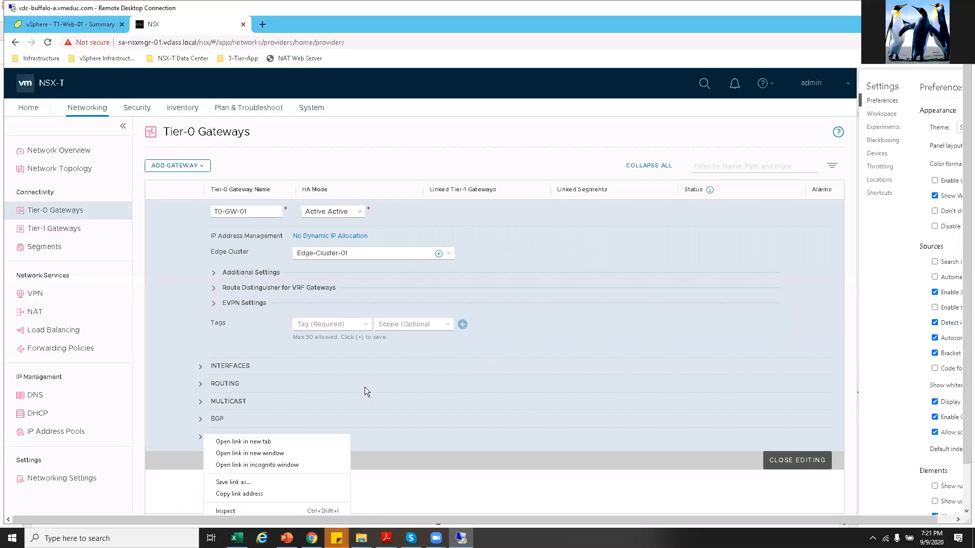
left_click(367, 380)
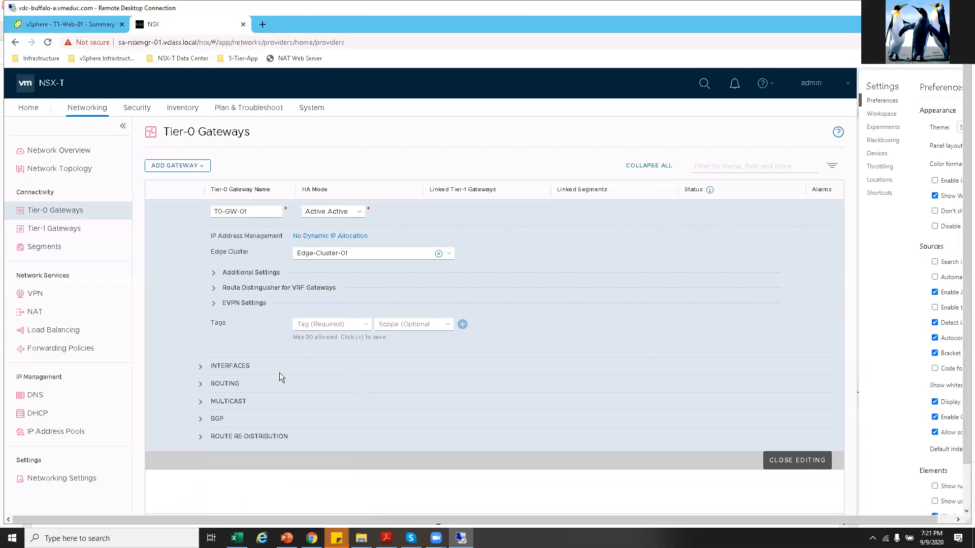
left_click(204, 438)
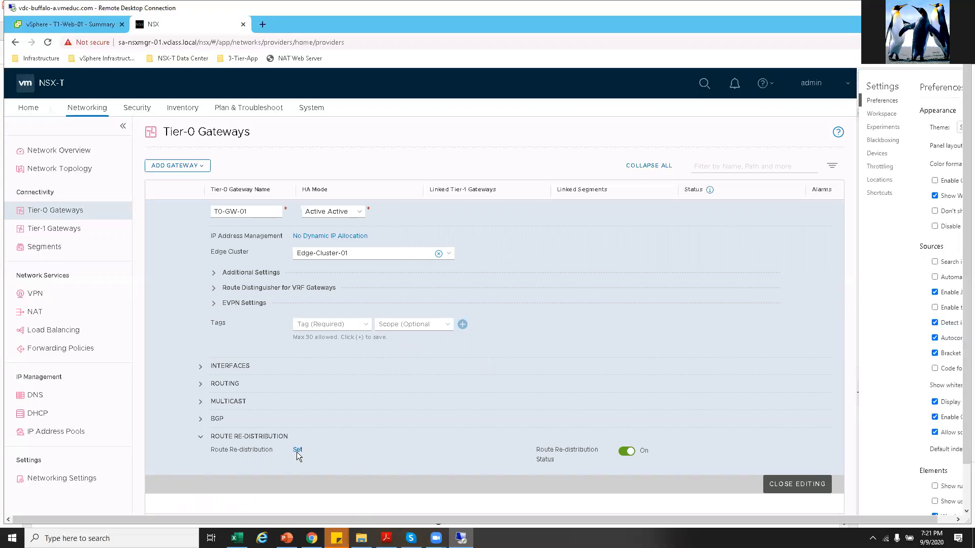
left_click(299, 450)
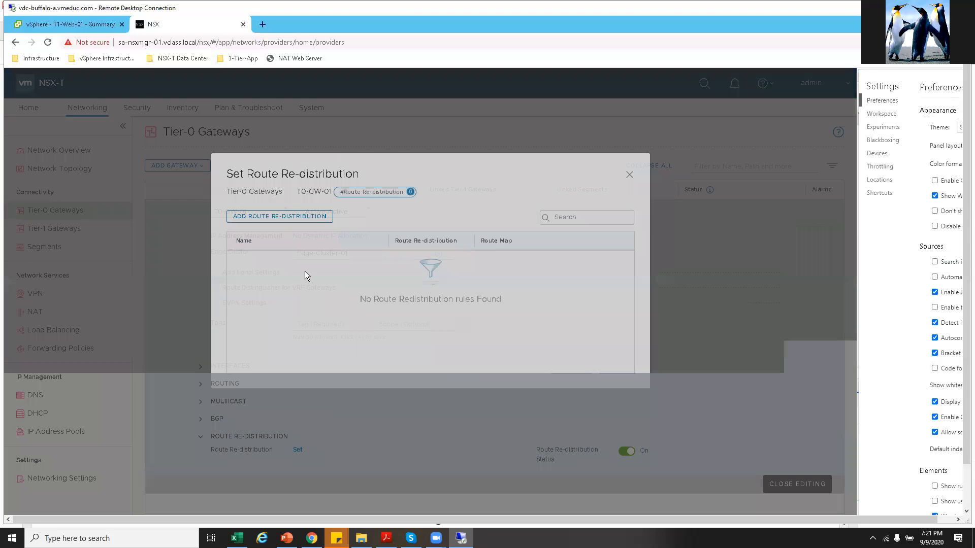
left_click(307, 238)
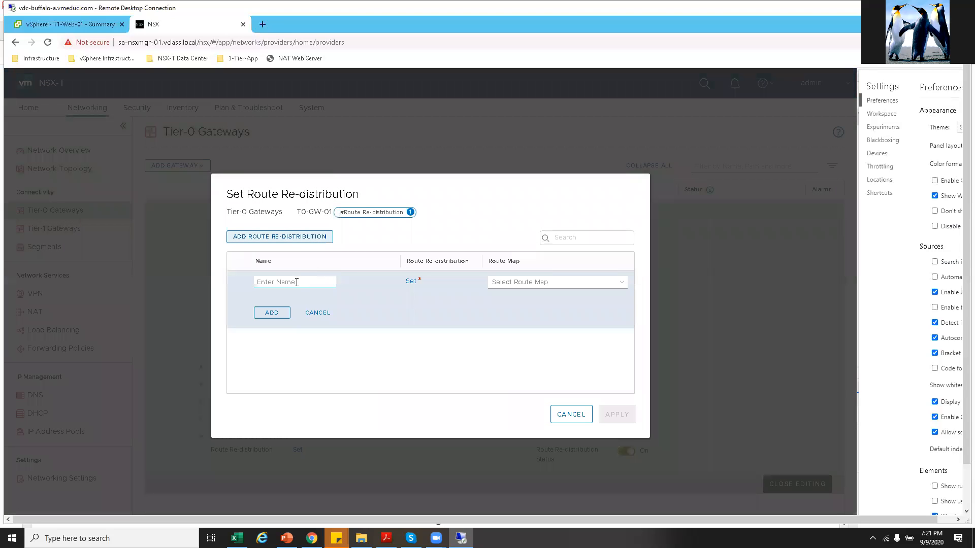
key("ctrl+v")
Select Static Routes and Connected Interfaces & Segments as re-distribution sources under both Tier-0 Subnets and Advertised Tier-1 Subnets.
left_click(410, 281)
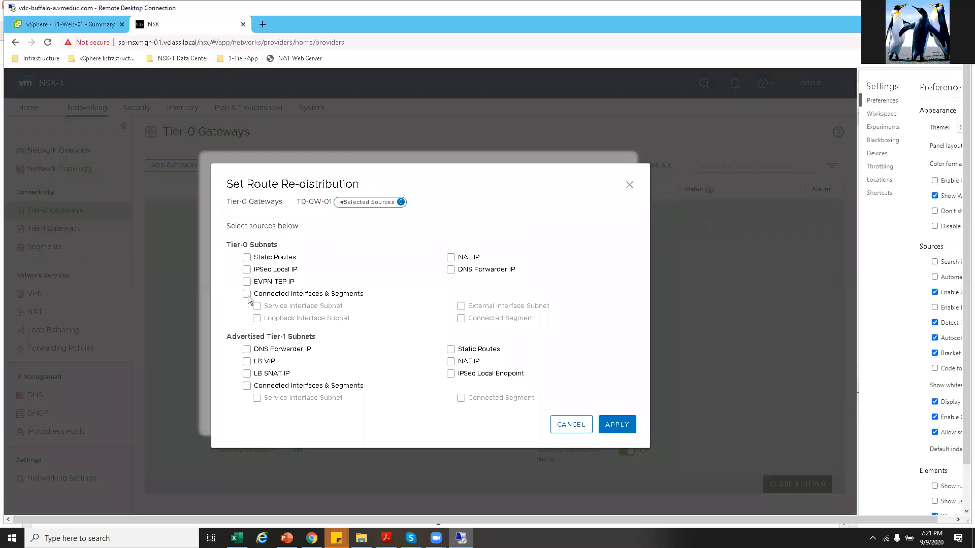
left_click(247, 294)
left_click(247, 258)
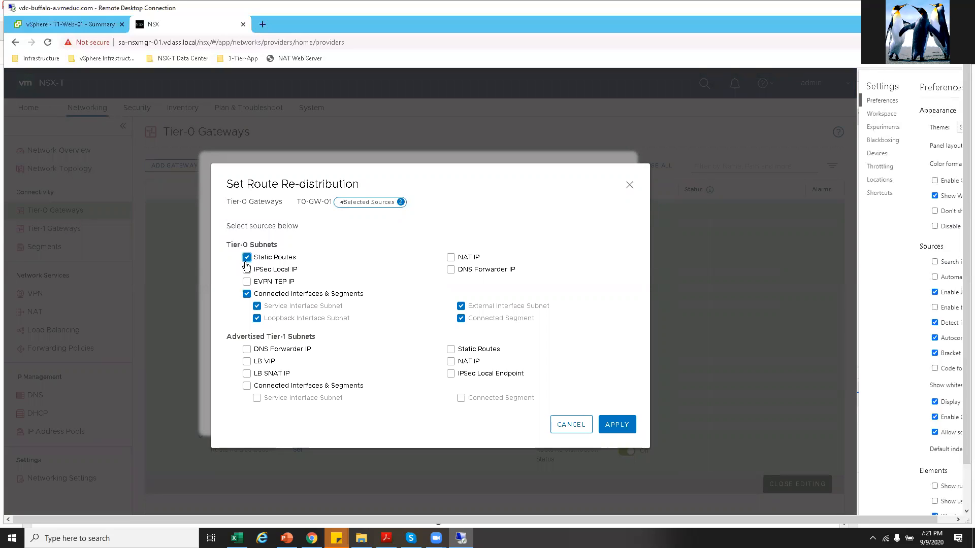
left_click(246, 349)
left_click(246, 349)
left_click(247, 388)
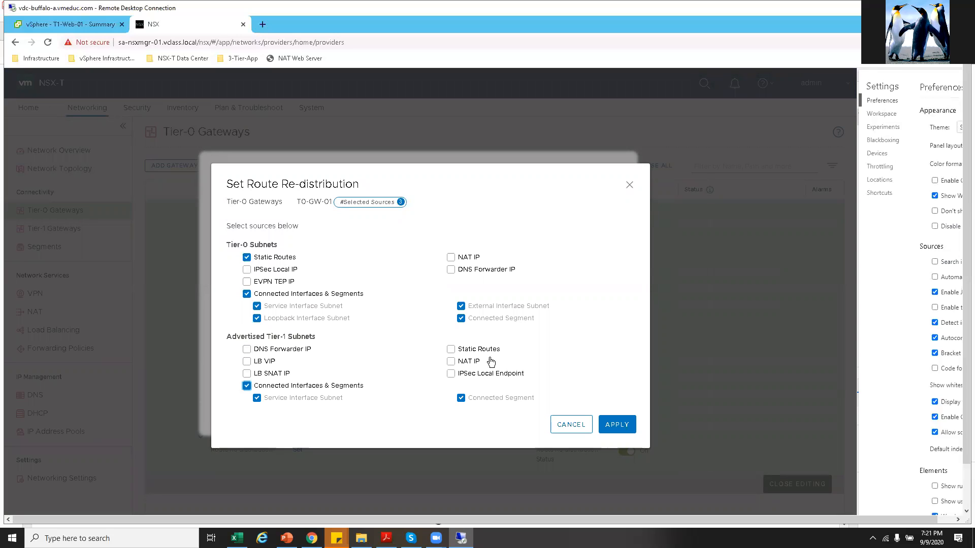
left_click(450, 349)
Compare the selected re-distribution sources with steps 7d to 7f of the lab guide, then return to the NSX-T session.
left_click(386, 539)
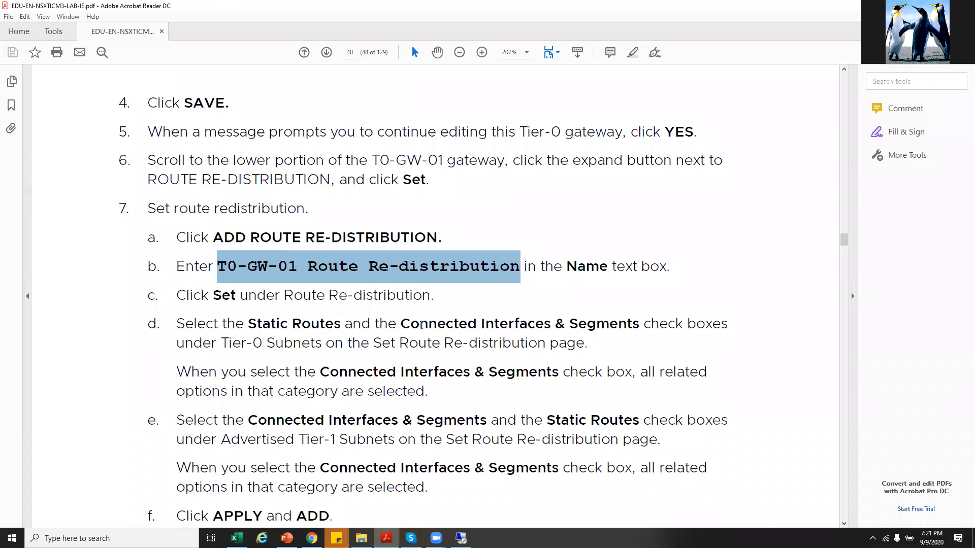
left_click_drag(422, 325, 595, 322)
scroll(429, 447, "down", 3)
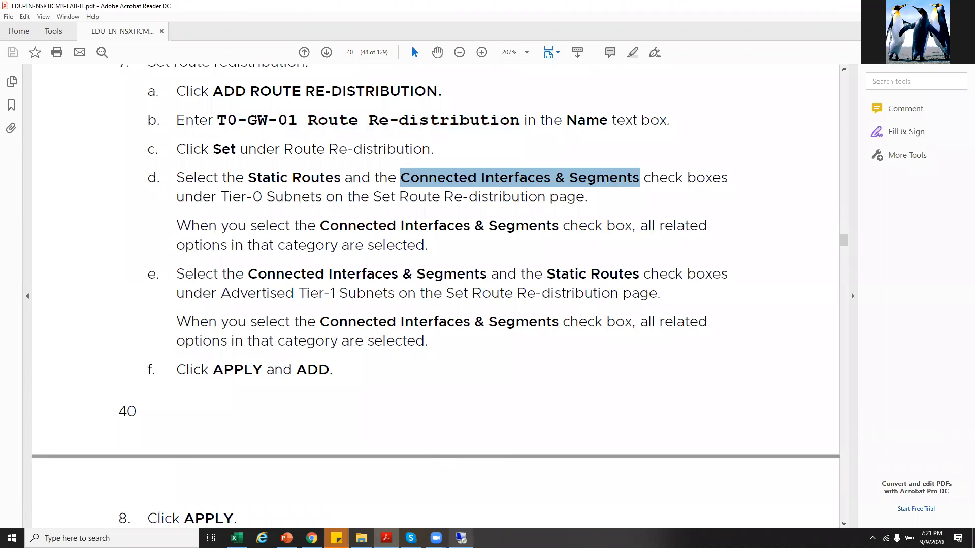
left_click(461, 539)
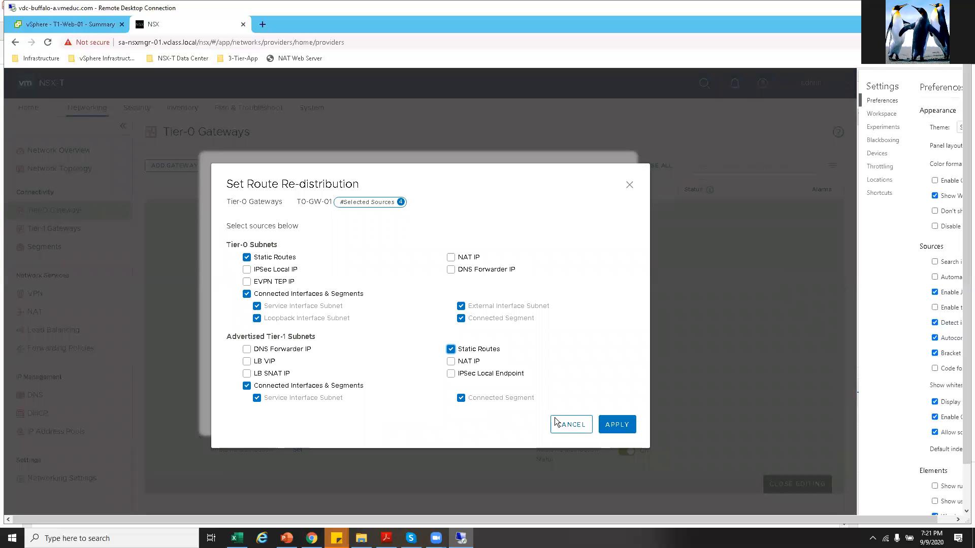
Apply the selected re-distribution sources and add the "T0-GW-01 Route Re-distribution" entry to the gateway's list.
left_click(618, 430)
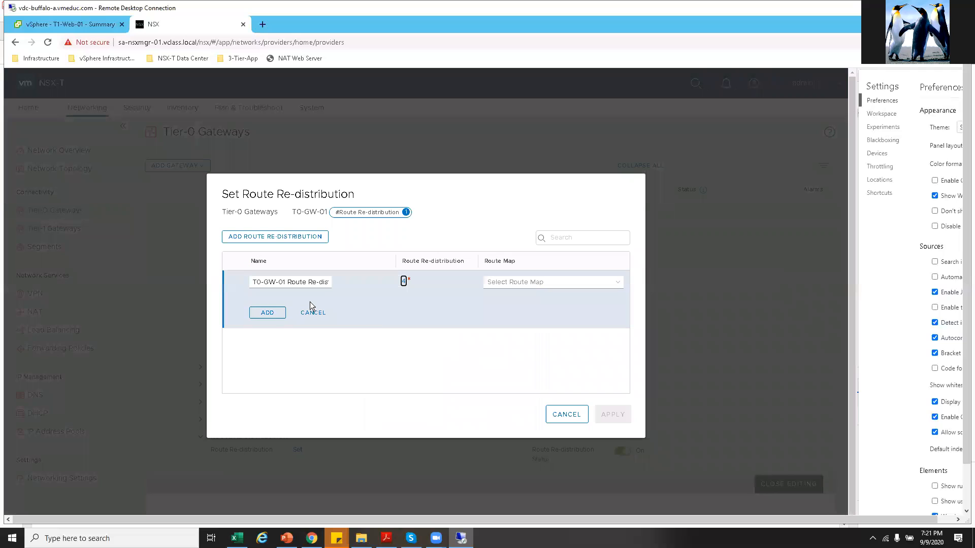
left_click(268, 313)
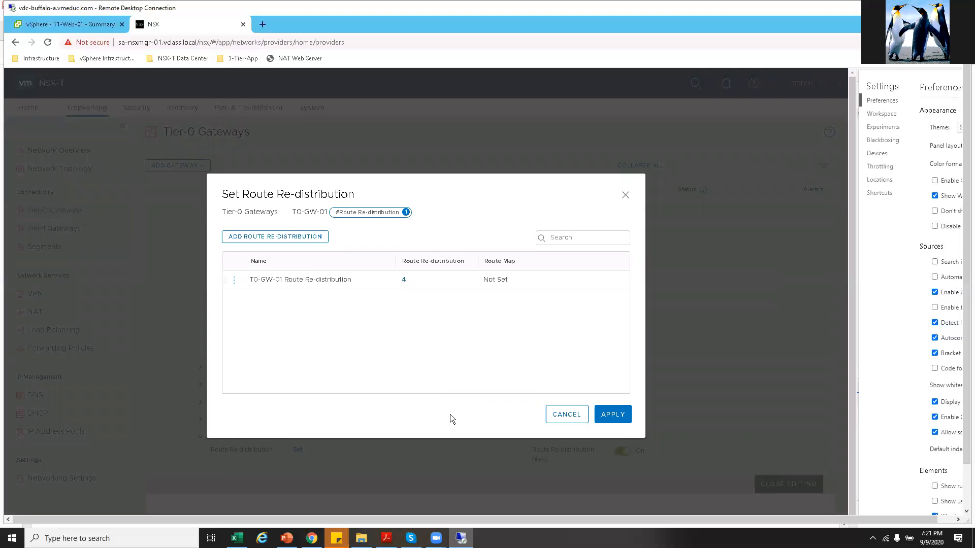
Review steps 8 to 13 of the lab guide, copy the interface name "T0-GW-01-Uplink-1", and return to the NSX-T session.
key("alt+Tab")
scroll(406, 392, "down", 1)
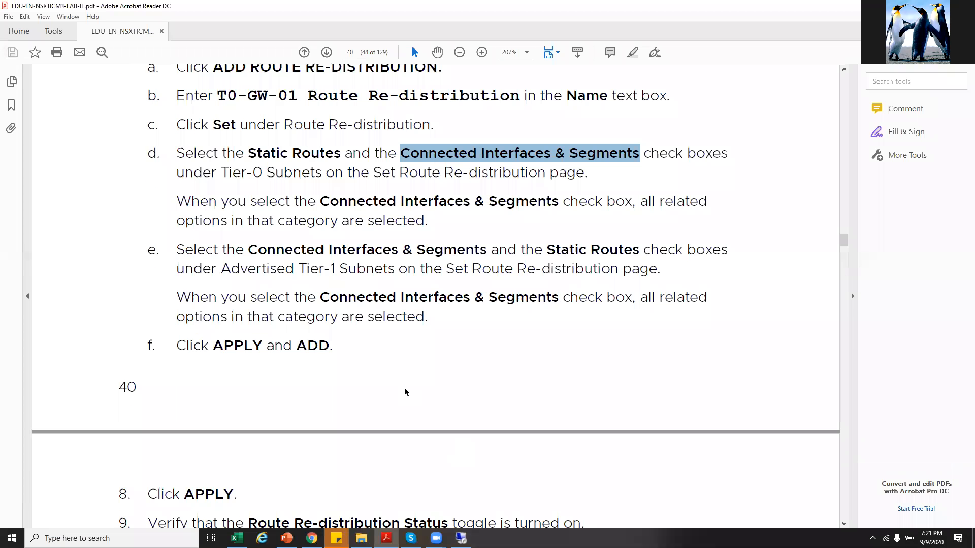
scroll(406, 392, "down", 13)
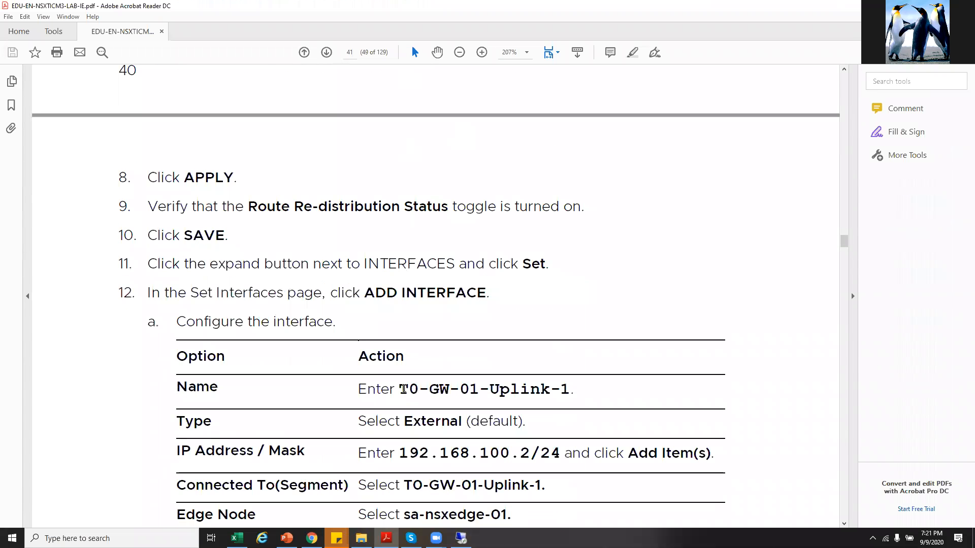
left_click_drag(365, 294, 487, 294)
scroll(472, 348, "down", 5)
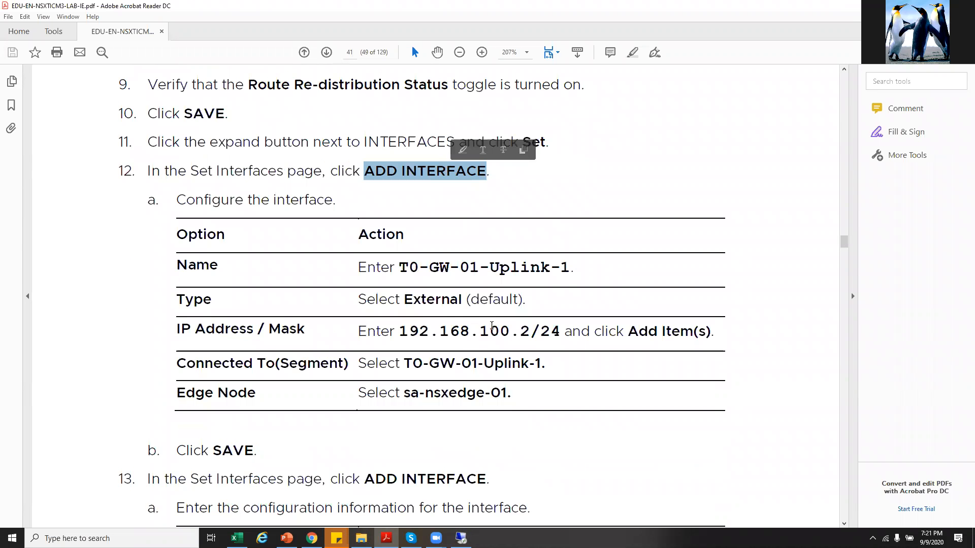
left_click_drag(572, 268, 406, 274)
key("ctrl+c")
scroll(480, 340, "down", 7)
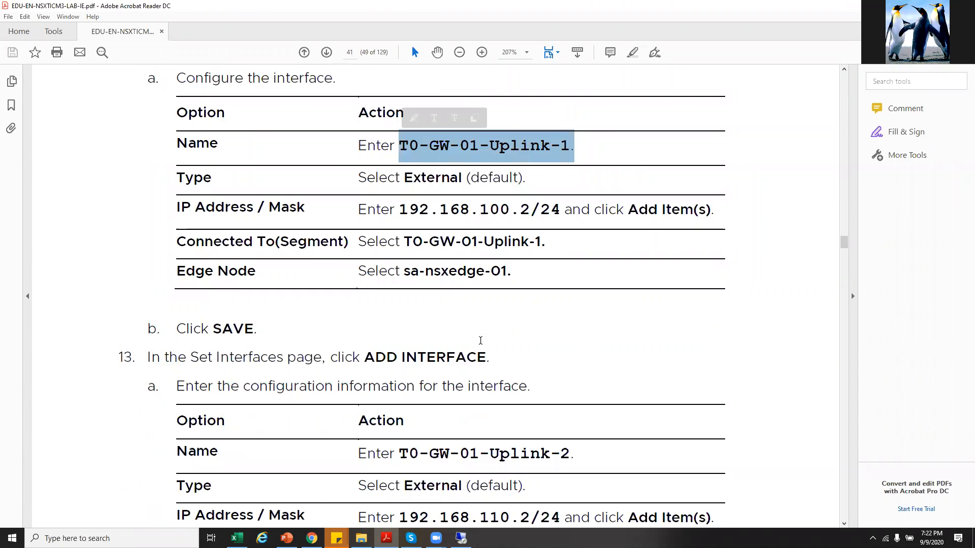
scroll(485, 522, "up", 6)
left_click(460, 538)
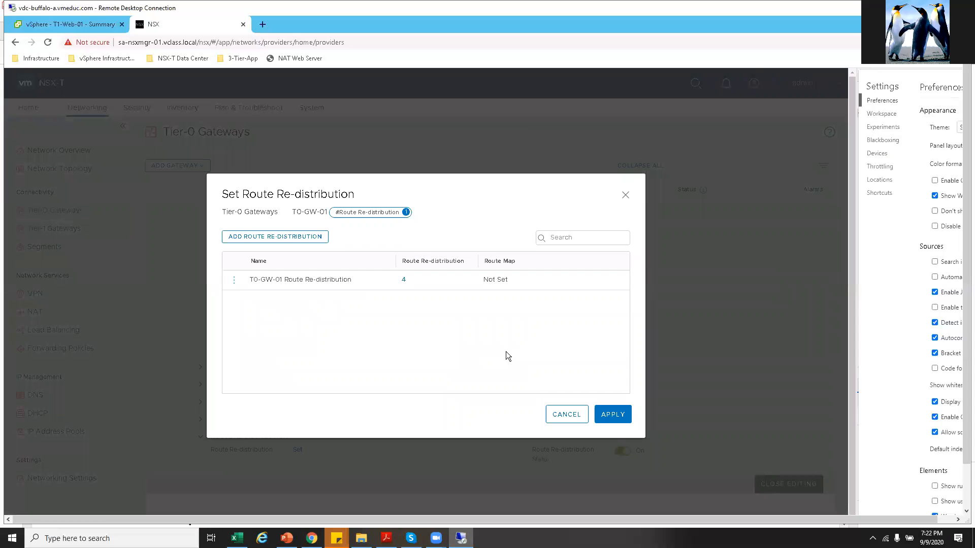
Apply the route re-distribution entry to T0-GW-01 and save the gateway's changes.
left_click(604, 416)
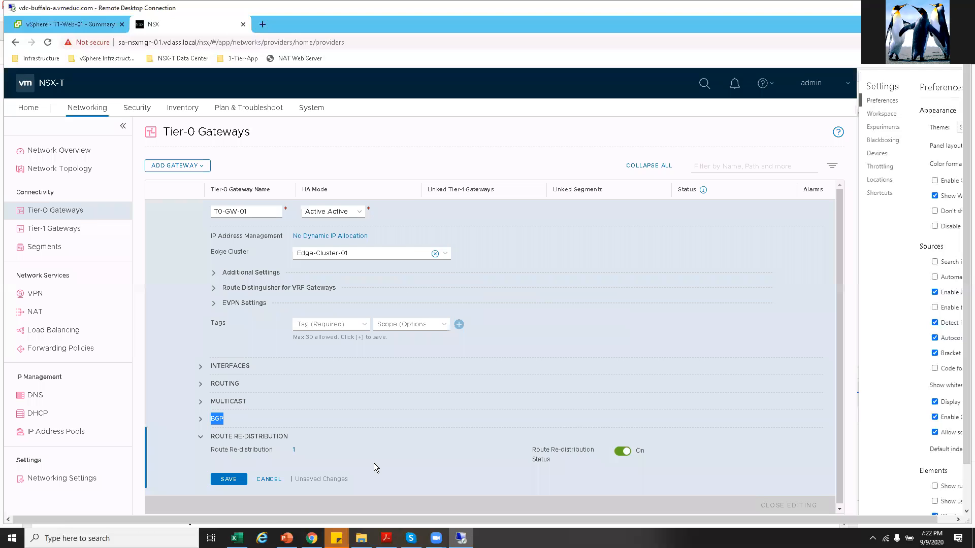
left_click(228, 480)
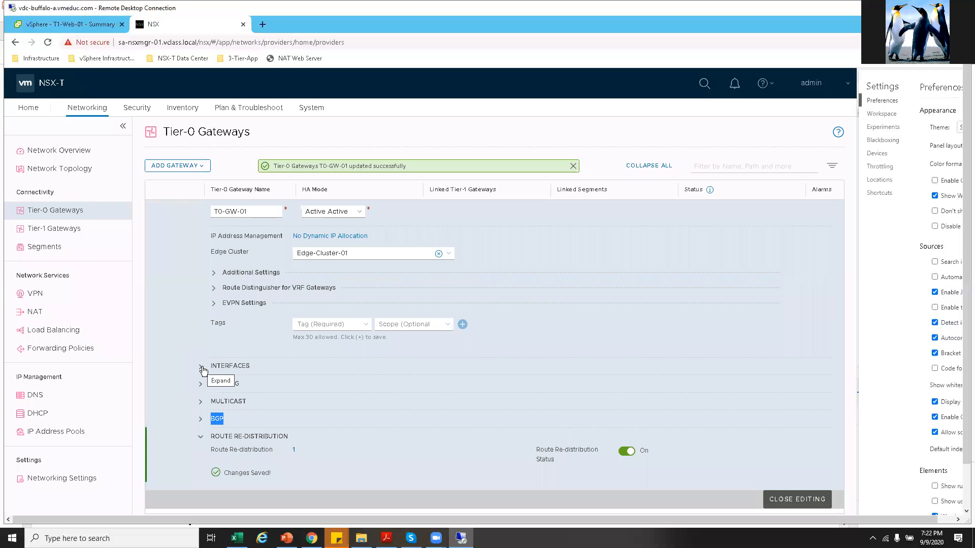
Open the interface settings of T0-GW-01 and start a new External interface named "T0-GW-01-Uplink-1".
left_click(201, 366)
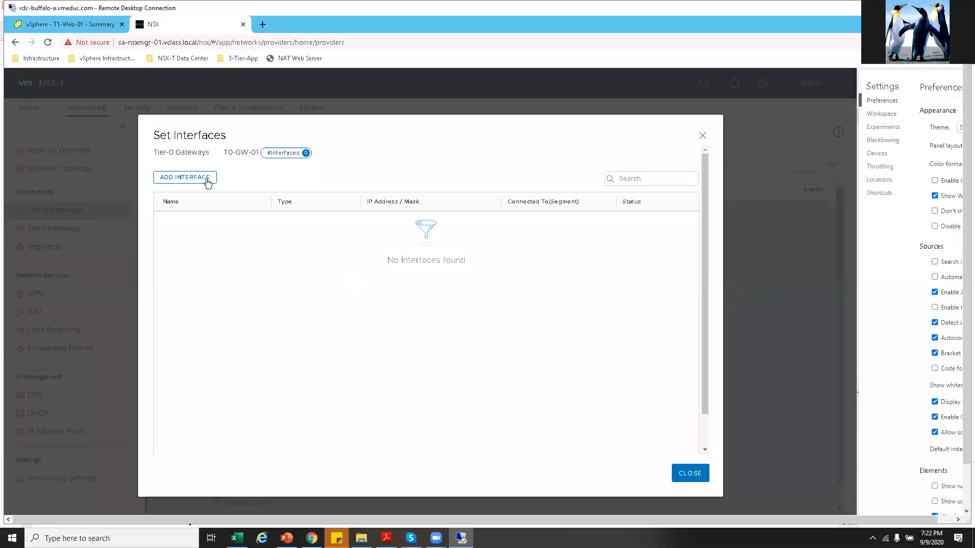
left_click(207, 180)
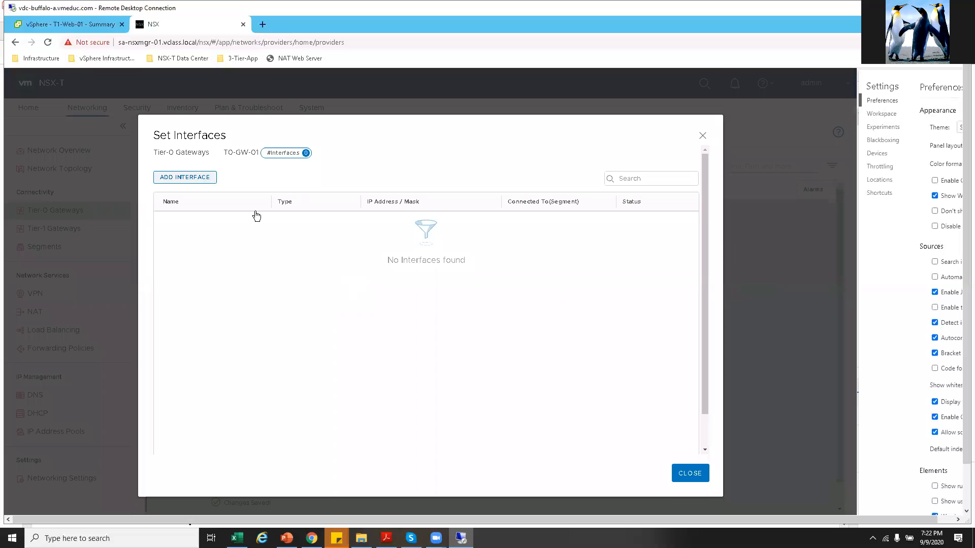
key("ctrl+v")
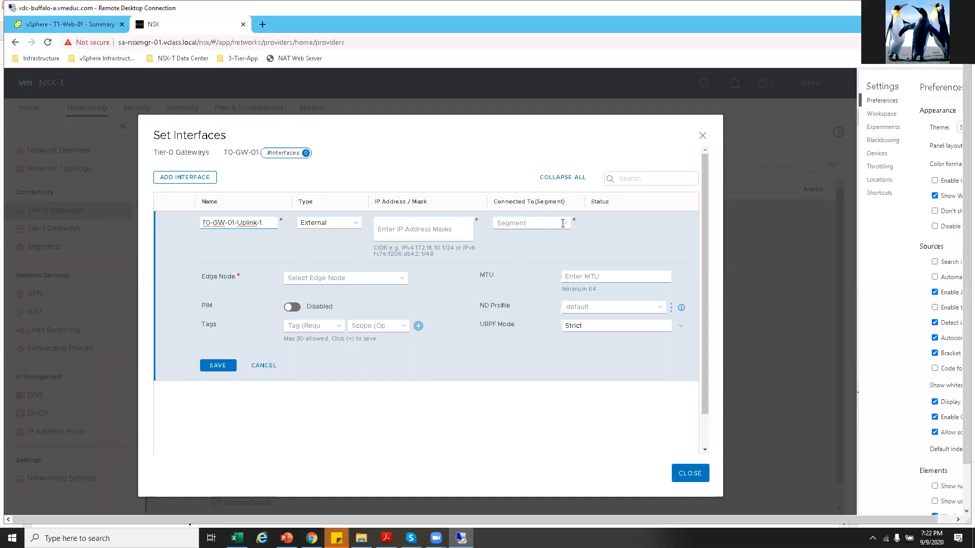
Connect the new interface to segment T0-GW-01-Uplink-1 and assign it to edge node sa-nsxedge-01.
left_click(564, 227)
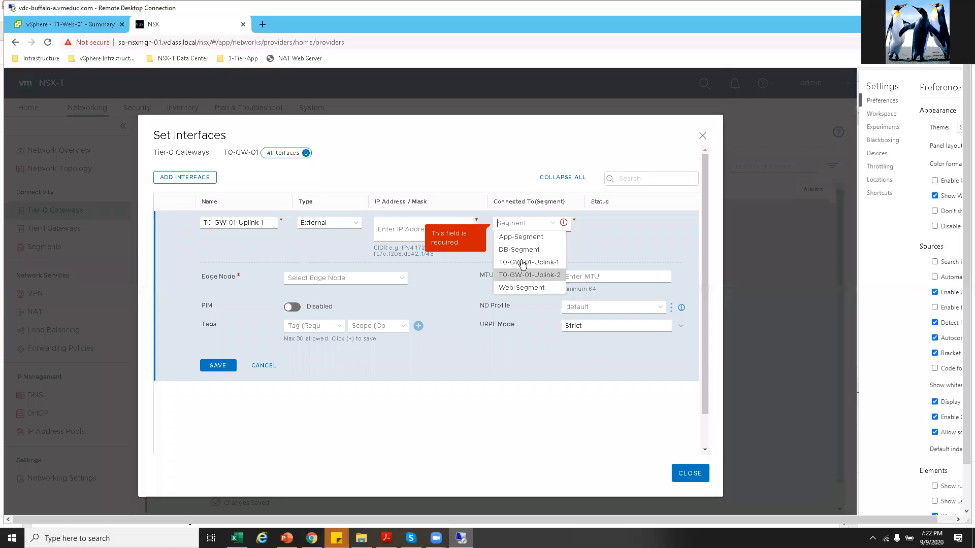
left_click(523, 263)
right_click(523, 262)
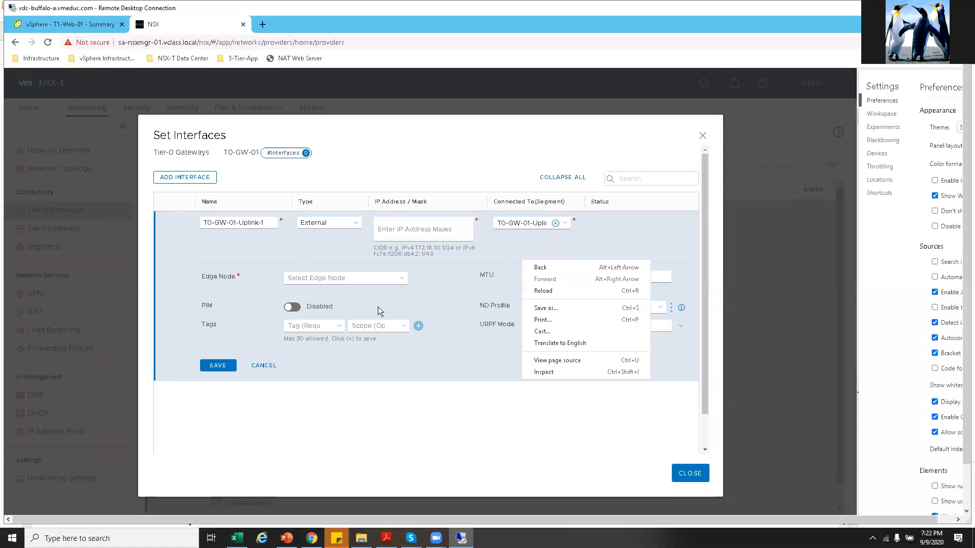
right_click(456, 274)
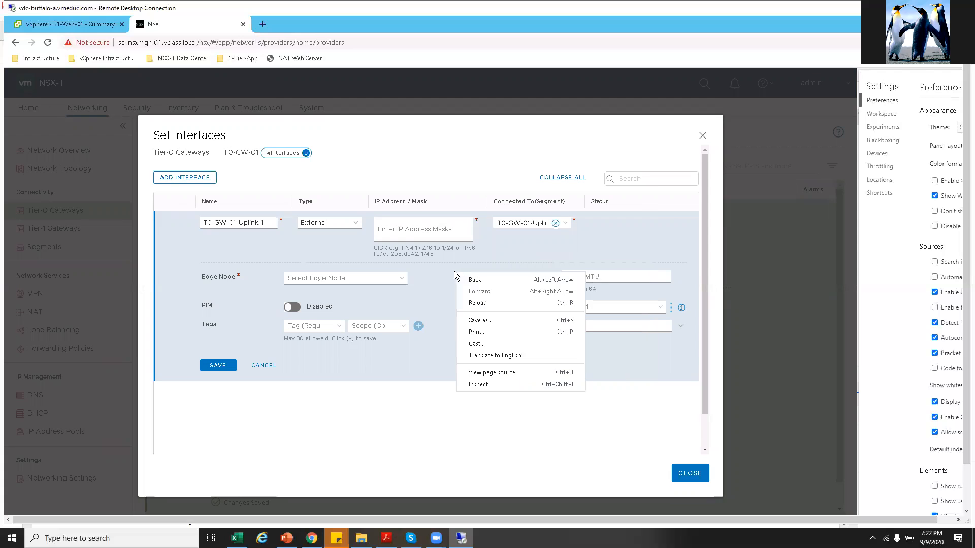
left_click(447, 271)
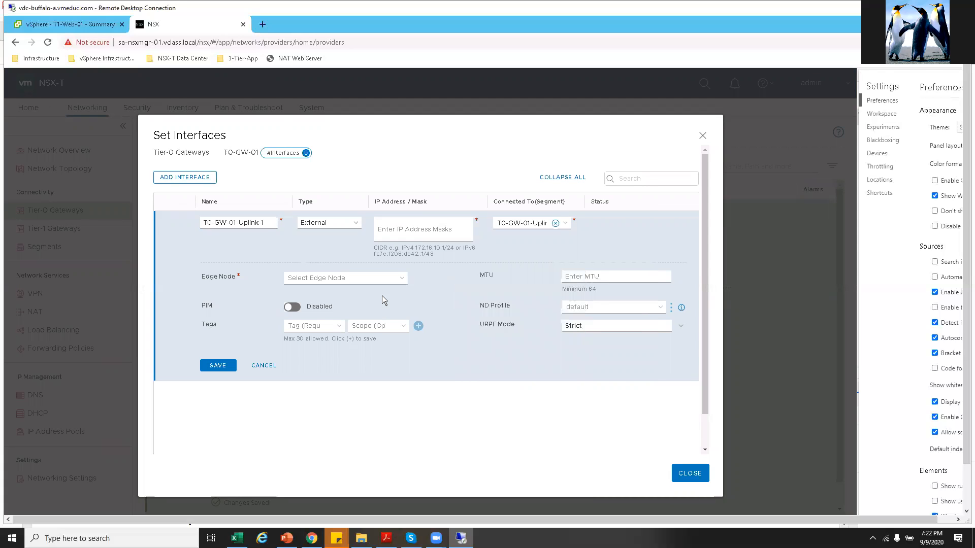
left_click(402, 278)
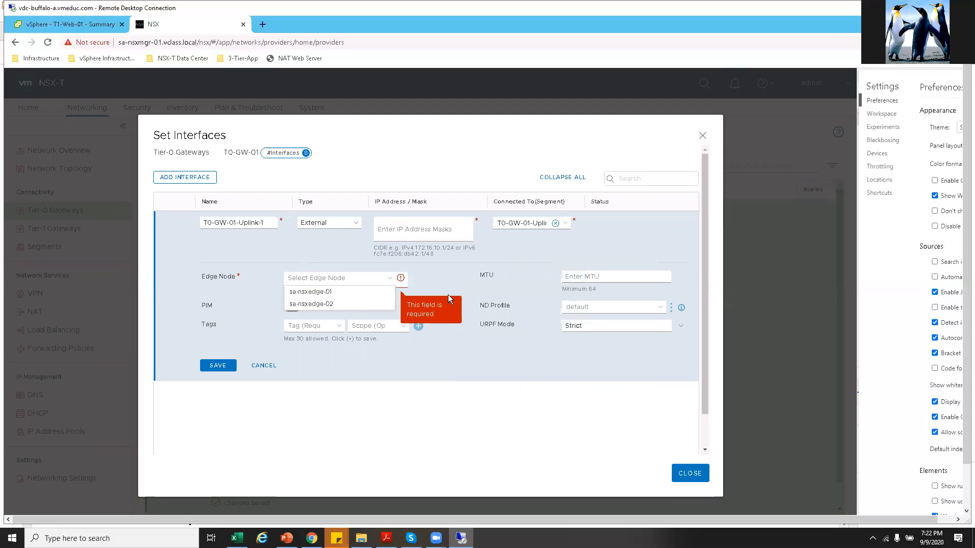
left_click(315, 292)
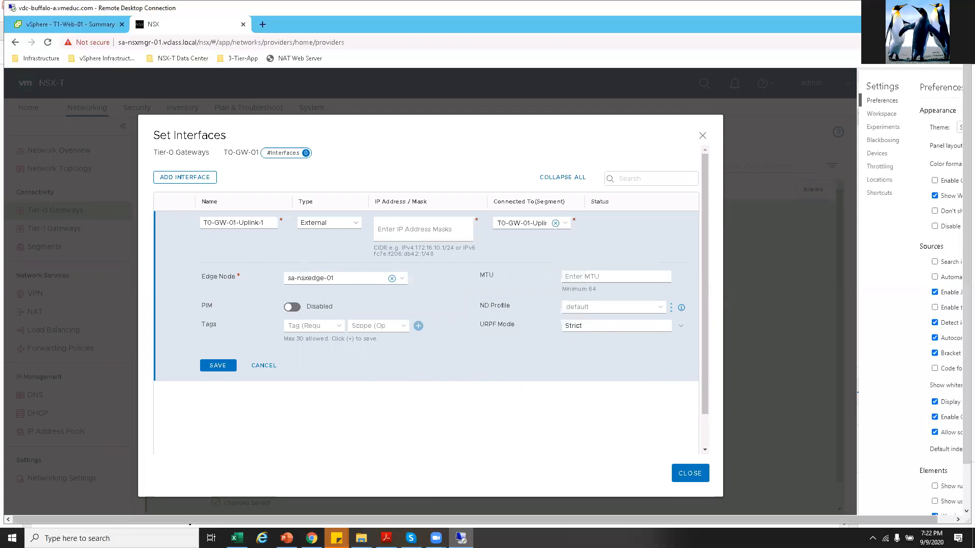
Copy 192.168.100.2/24 from the lab guide and add it as the IP address and mask of the Uplink-1 interface.
key("alt+Tab")
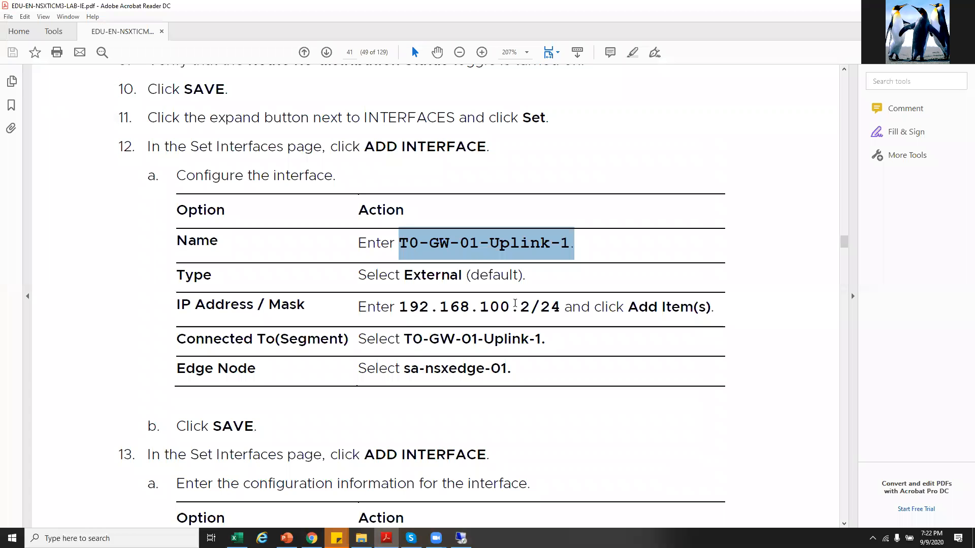
left_click_drag(557, 306, 399, 307)
key("ctrl+c")
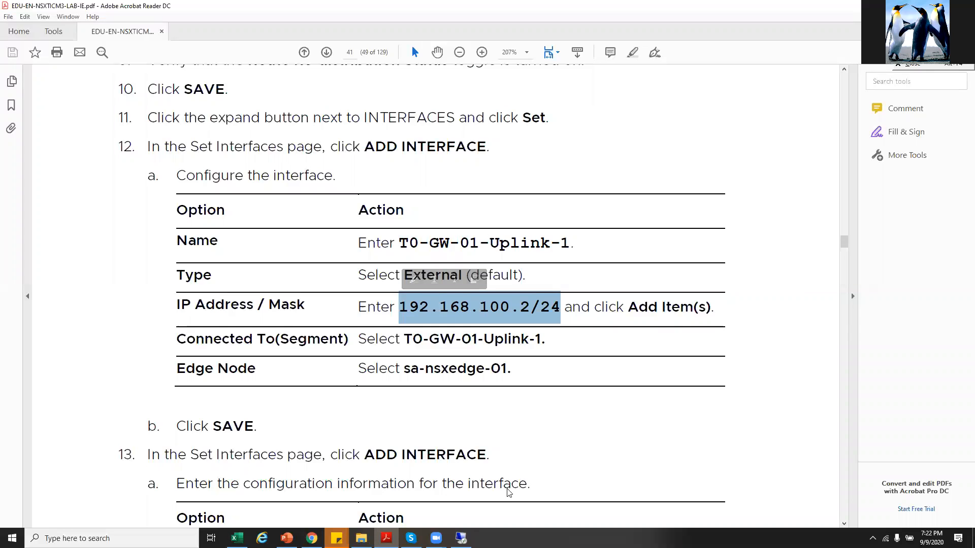
left_click(460, 538)
left_click(413, 228)
key("ctrl+v")
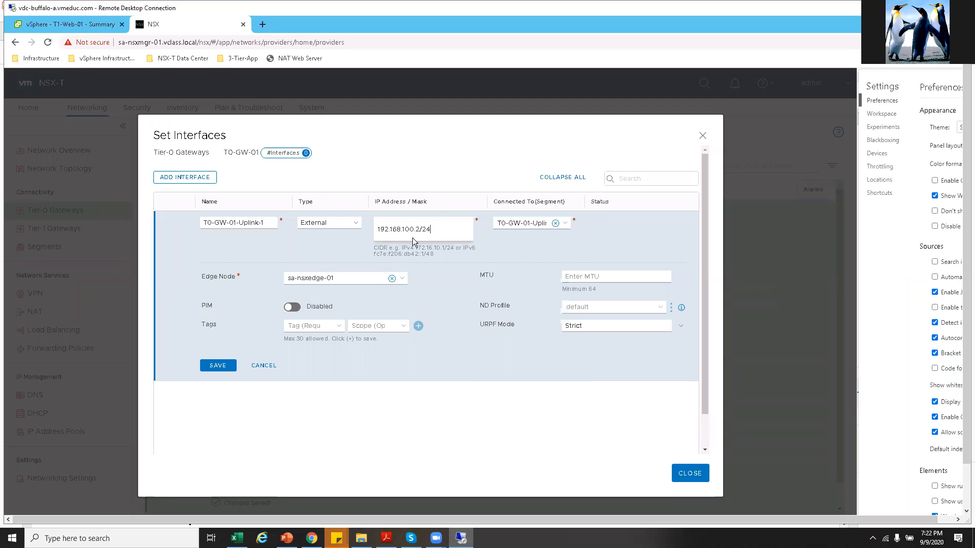
left_click(418, 260)
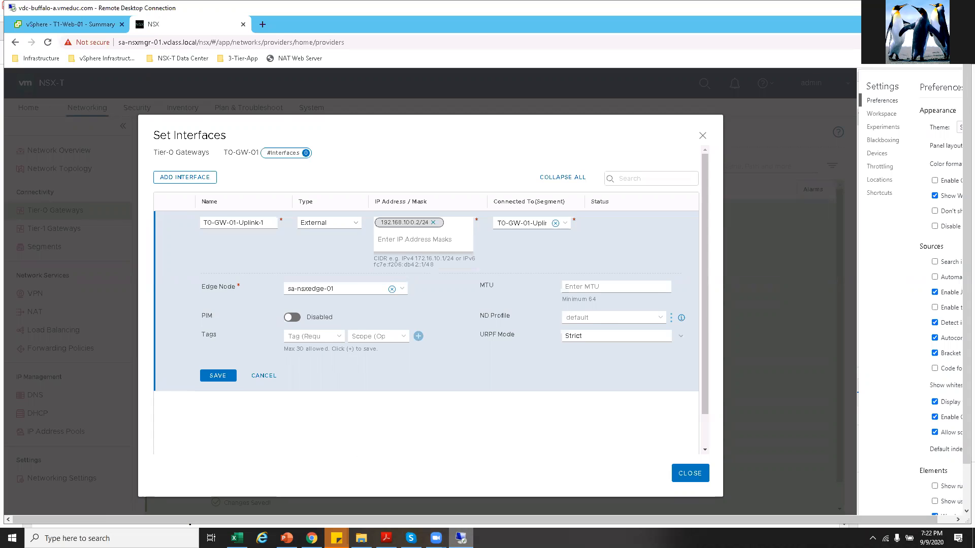
Check the remaining Uplink-1 instructions in the lab guide, then save the interface in NSX-T.
left_click(386, 538)
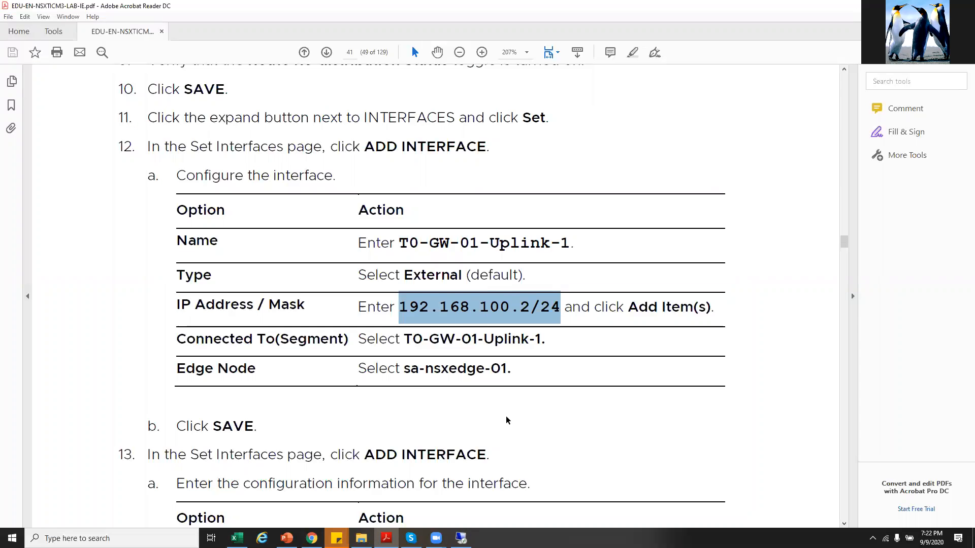
scroll(506, 421, "down", 3)
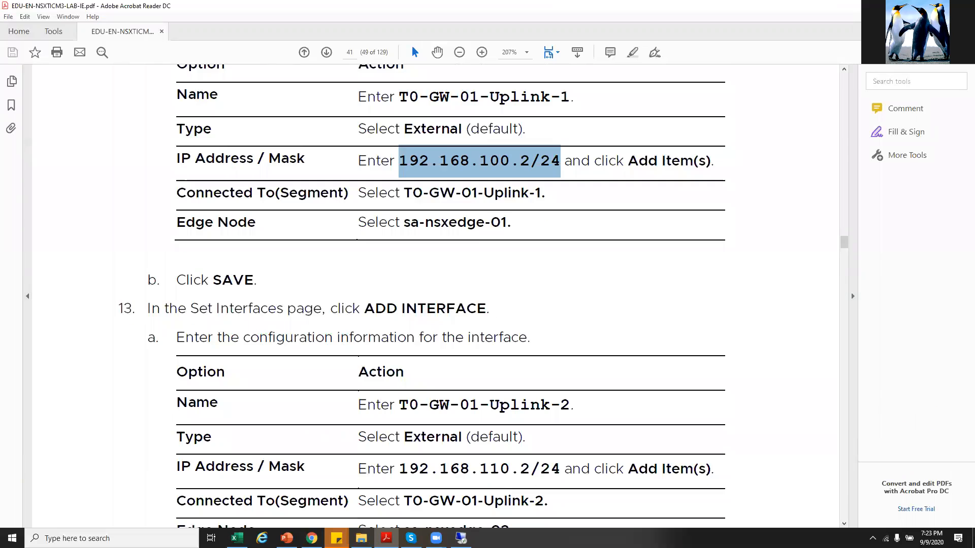
key("alt+Tab")
left_click(215, 376)
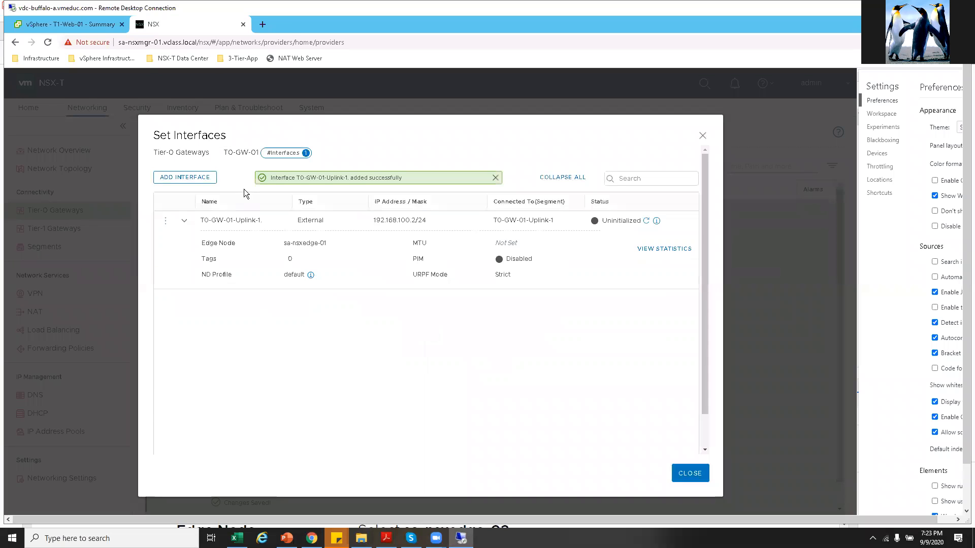
Start a second External interface and name it "T0-GW-01-Uplink-2", copying the name from step 13 of the lab guide.
left_click(189, 181)
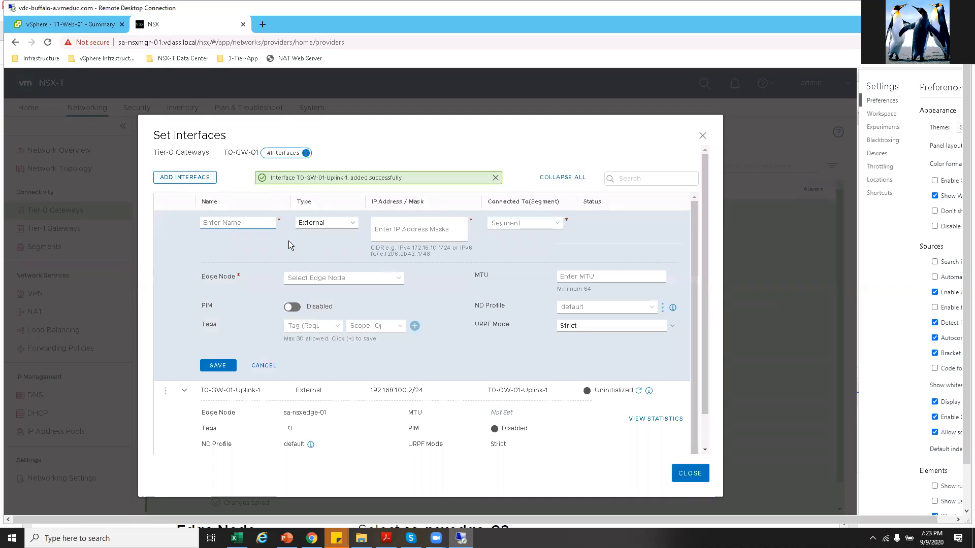
left_click(386, 538)
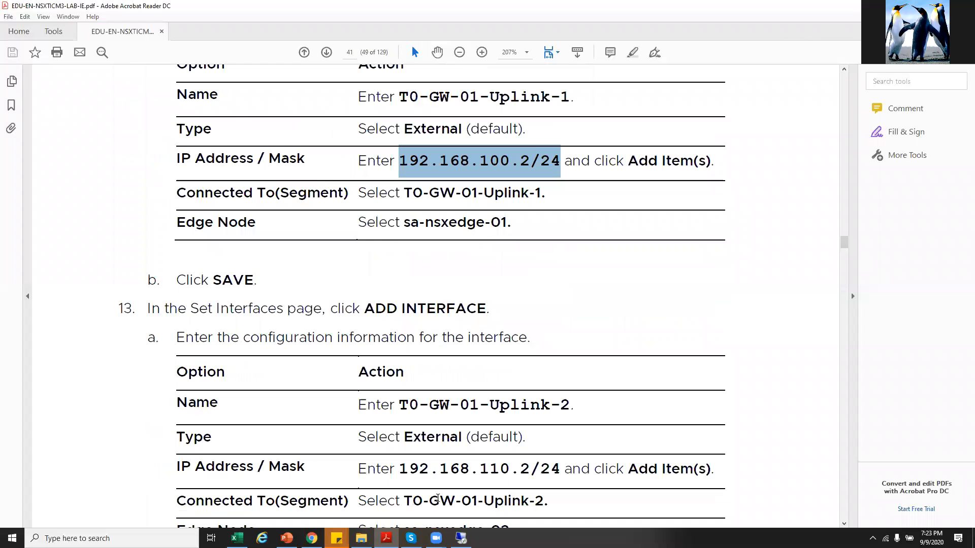
right_click(409, 405)
left_click_drag(568, 406, 400, 412)
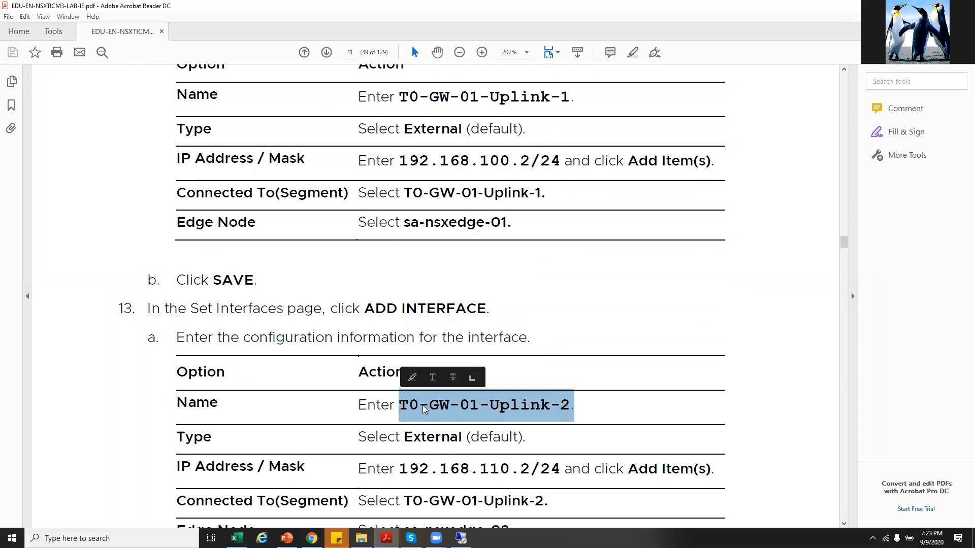
right_click(424, 408)
left_click(445, 417)
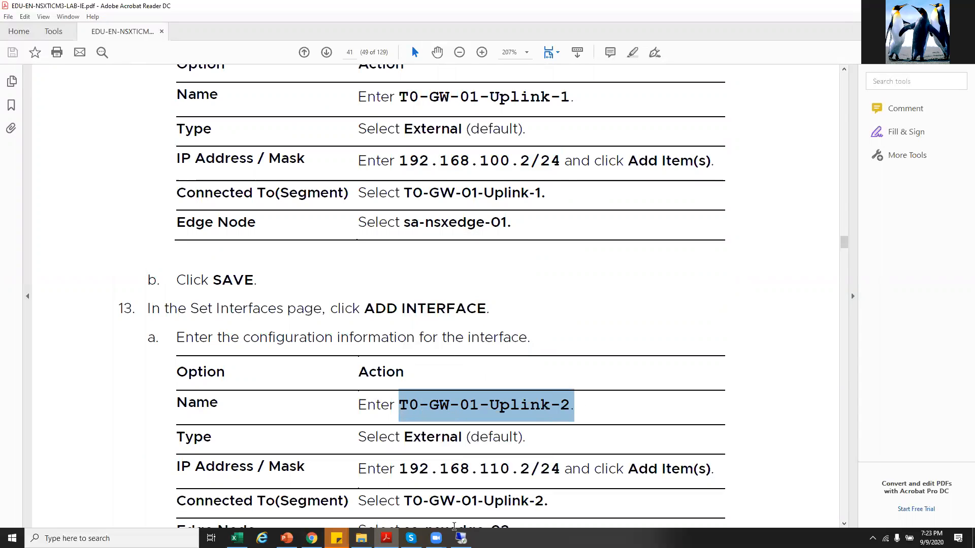
key("alt+Tab")
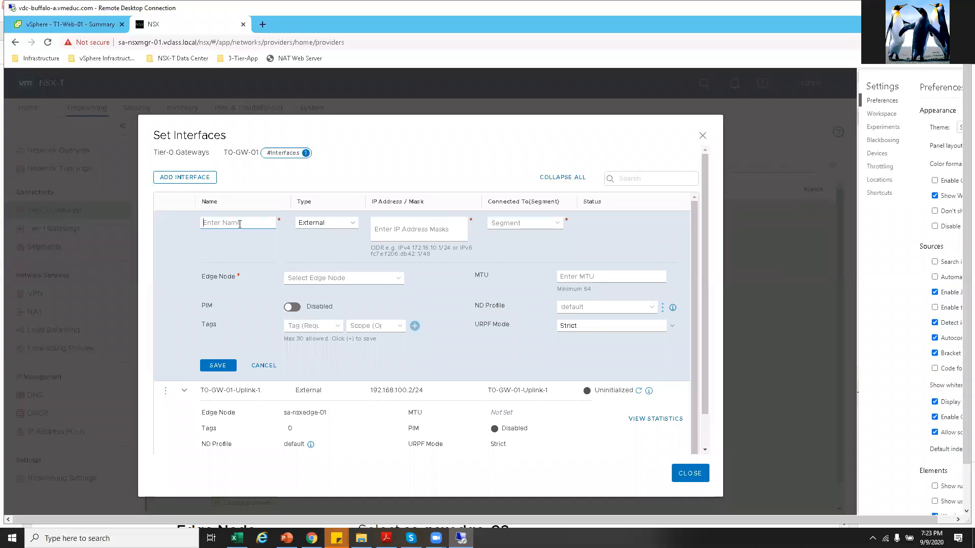
key("ctrl+v")
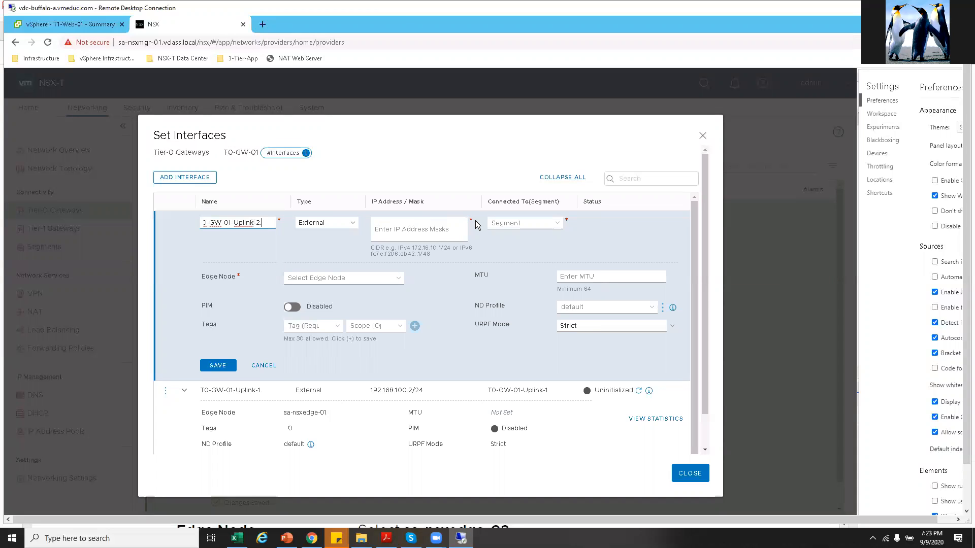
Copy 192.168.110.2/24 from the lab guide and add it as the IP address and mask of the Uplink-2 interface.
key("alt+Tab")
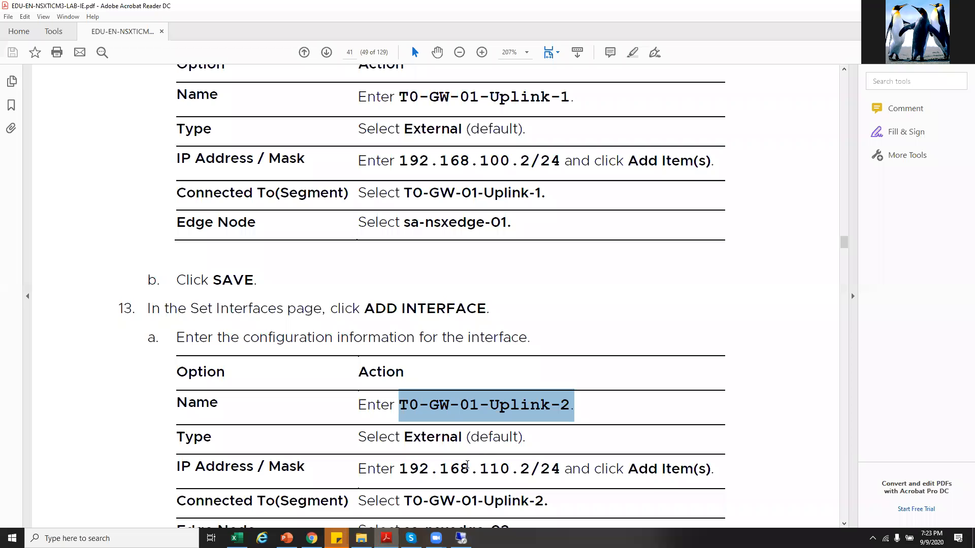
left_click_drag(399, 472, 560, 472)
left_click(461, 538)
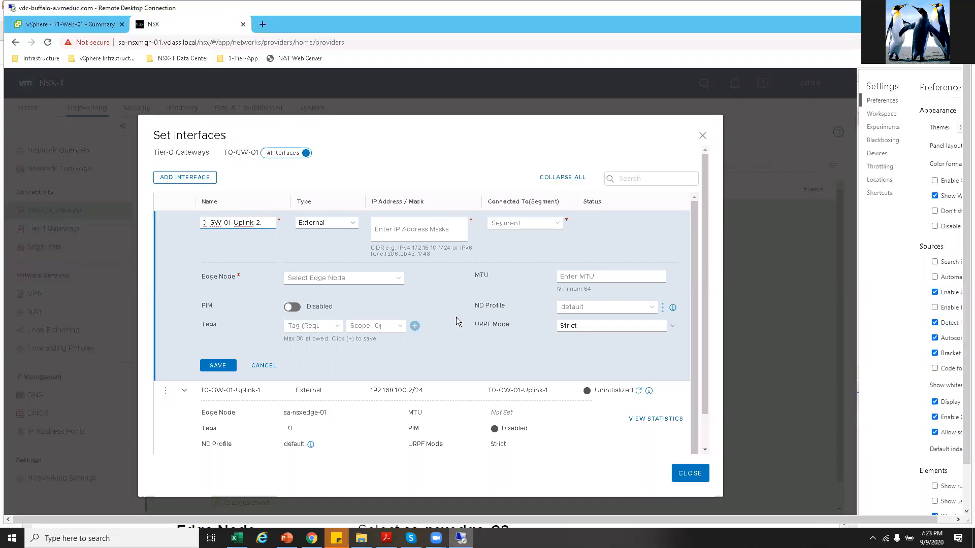
left_click(403, 231)
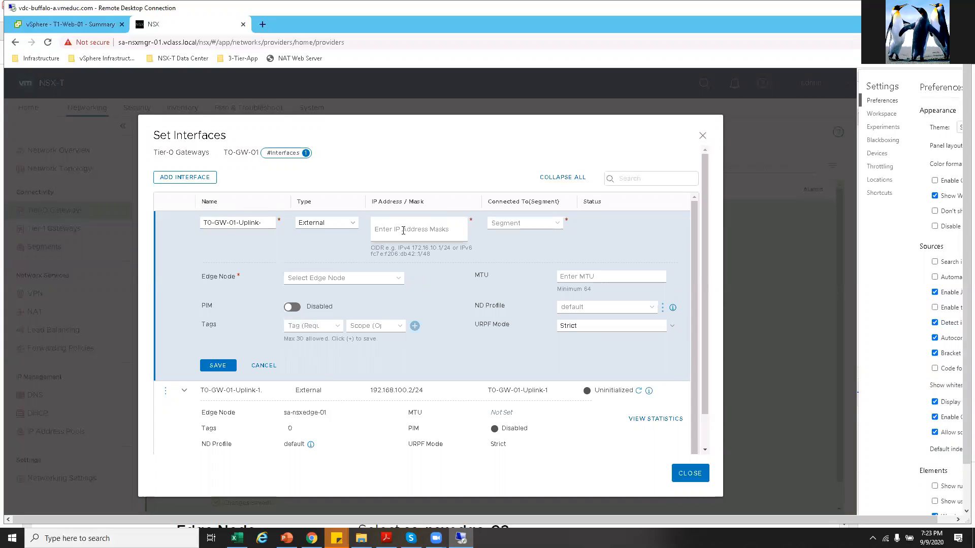
key("ctrl+v")
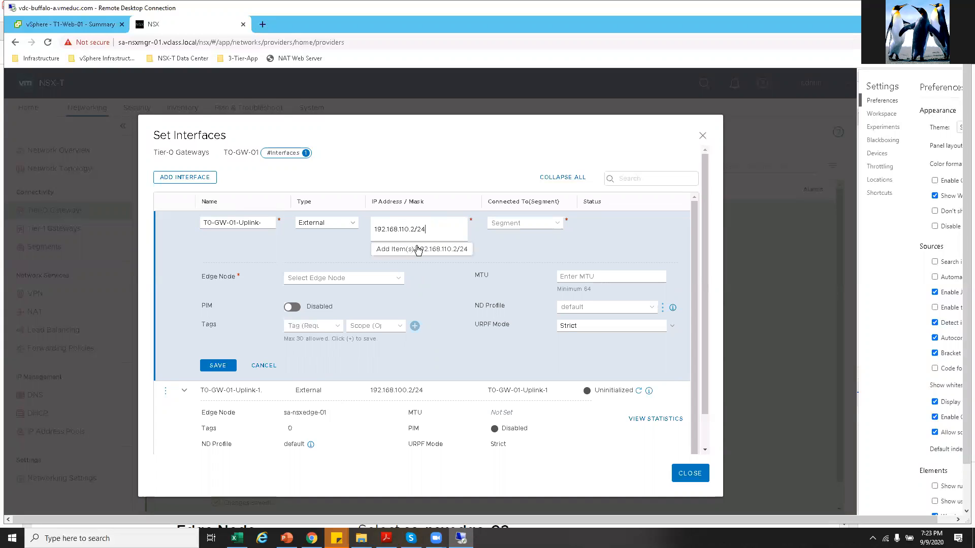
left_click(417, 247)
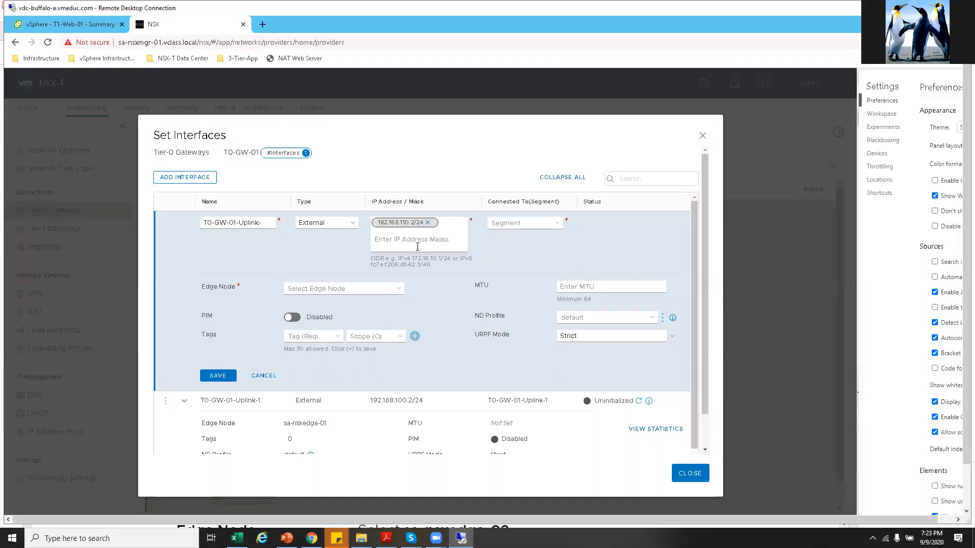
Connect the Uplink-2 interface to segment T0-GW-01-Uplink-2, assign it to edge node sa-nsxedge-02, and save it.
left_click(557, 223)
left_click(539, 271)
left_click(396, 288)
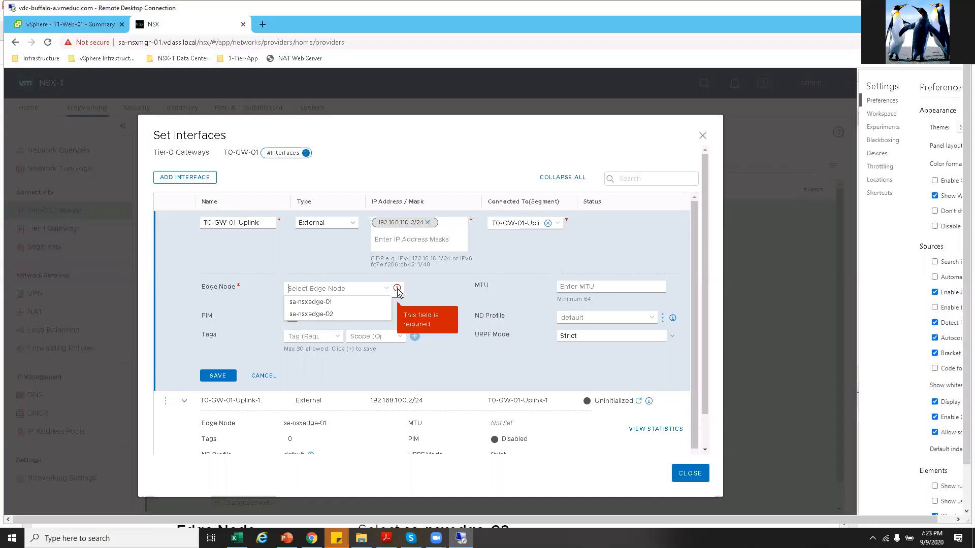
left_click(330, 314)
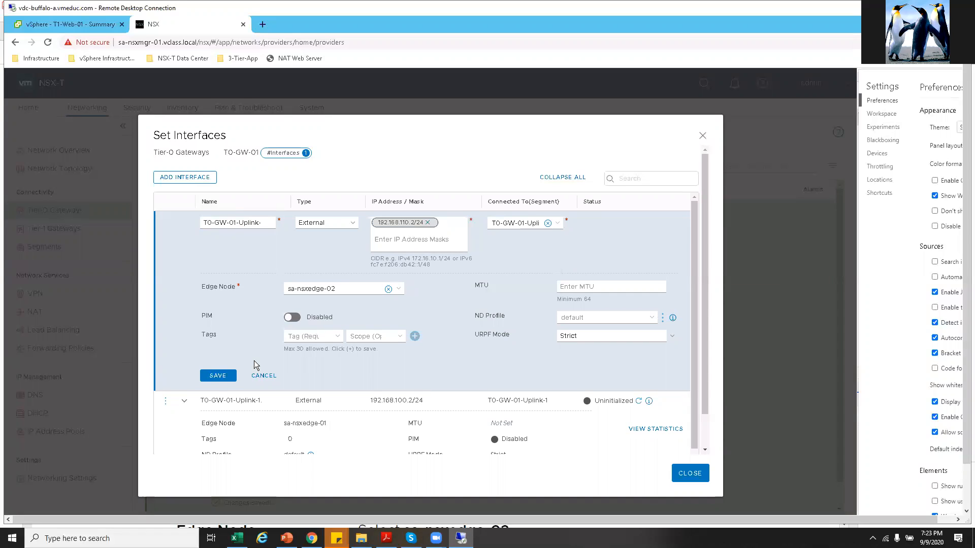
left_click(218, 376)
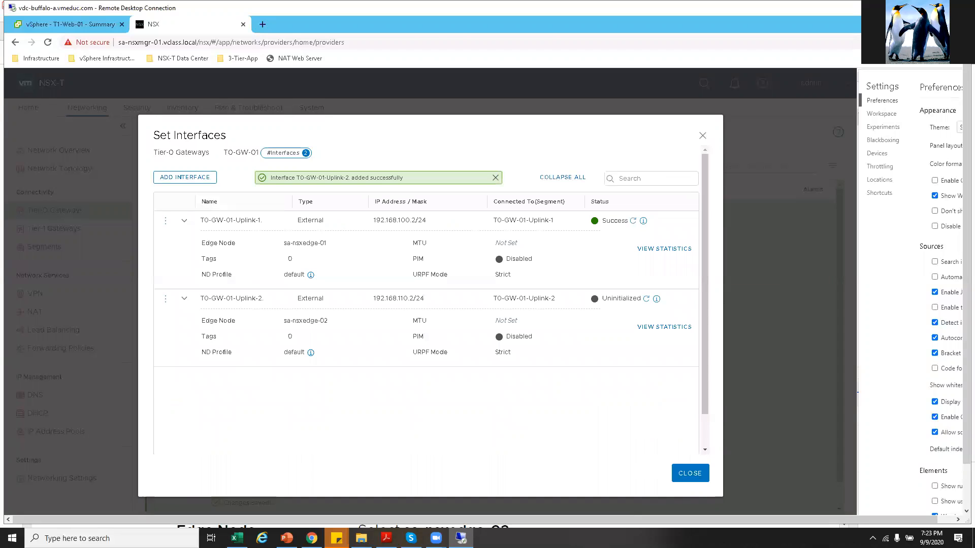
Check steps 13b and 14 in the lab guide, then close the interface settings of T0-GW-01 in NSX-T.
left_click(386, 538)
scroll(490, 391, "down", 3)
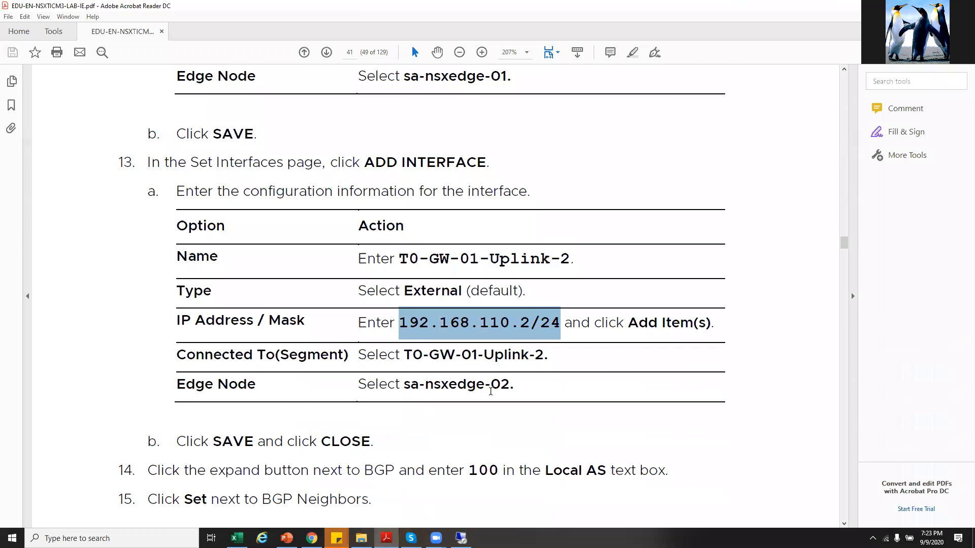
scroll(490, 391, "down", 3)
left_click_drag(193, 303, 508, 311)
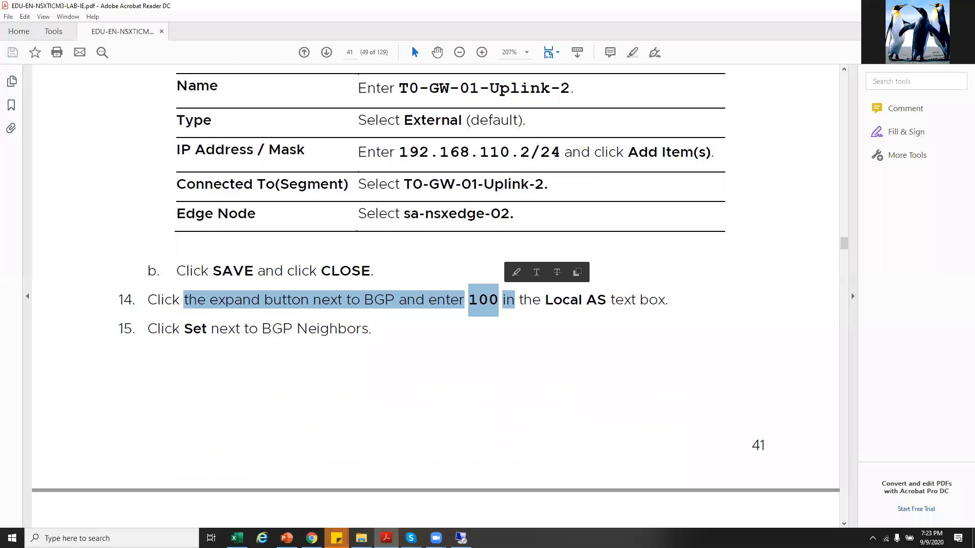
key("alt+Tab")
right_click(678, 474)
left_click(679, 474)
left_click(679, 474)
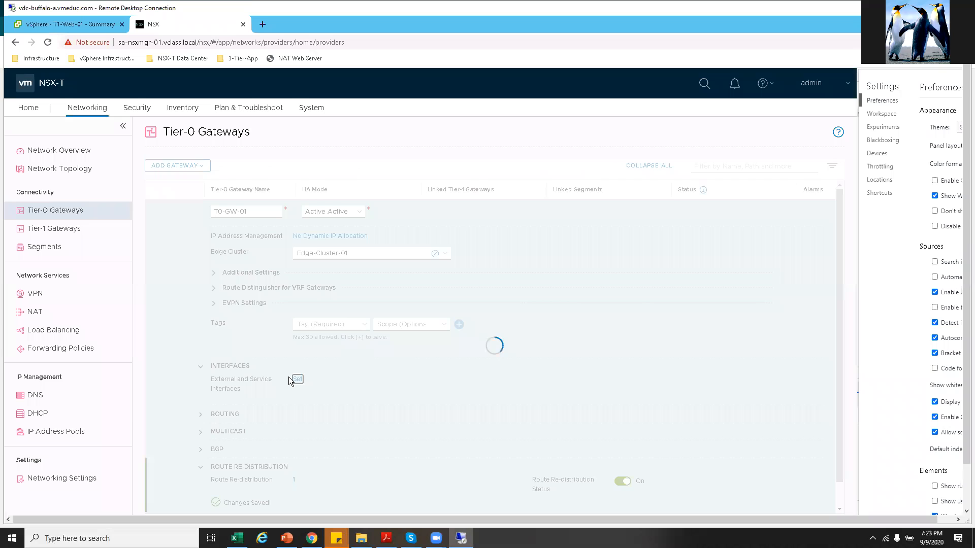
Expand the BGP settings of T0-GW-01 and set the Local AS to 100.
scroll(320, 355, "down", 1)
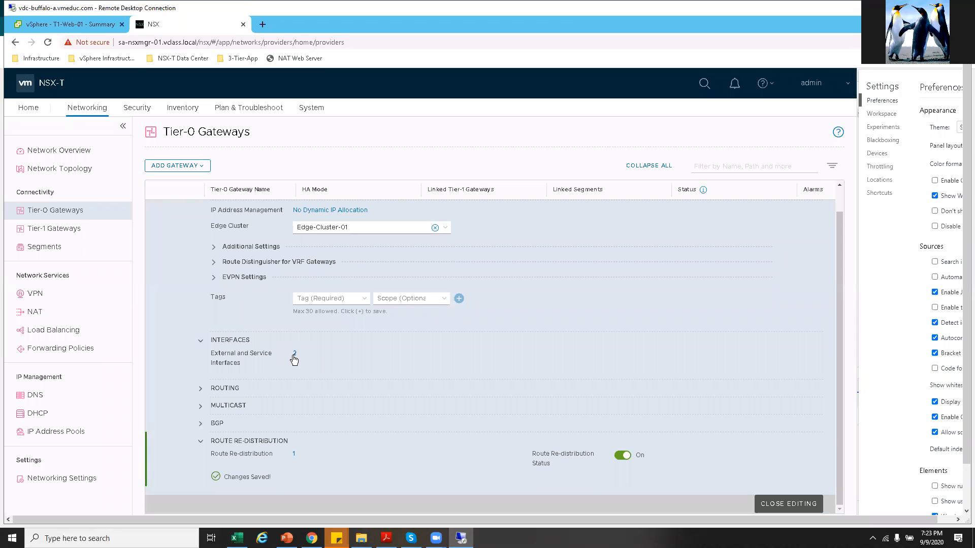
left_click(200, 424)
scroll(355, 388, "down", 2)
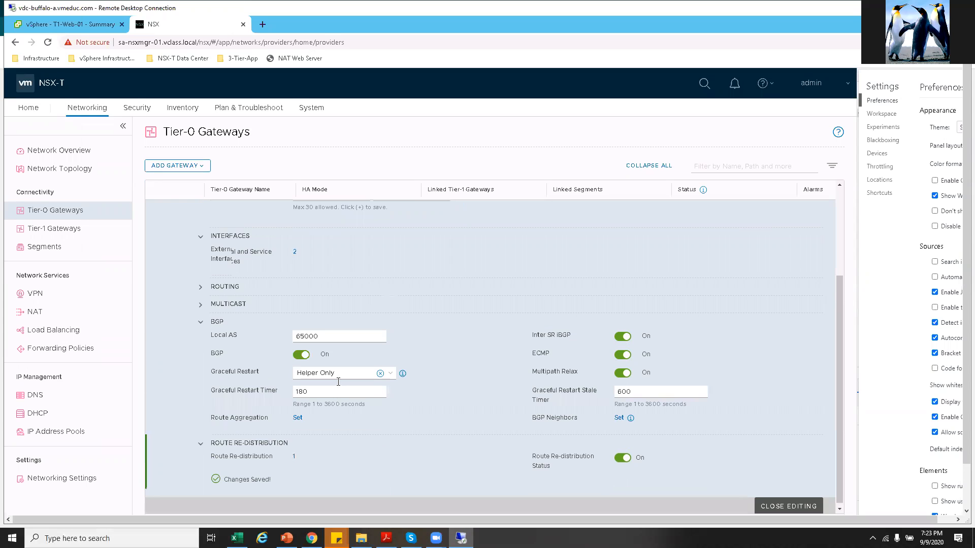
right_click(290, 332)
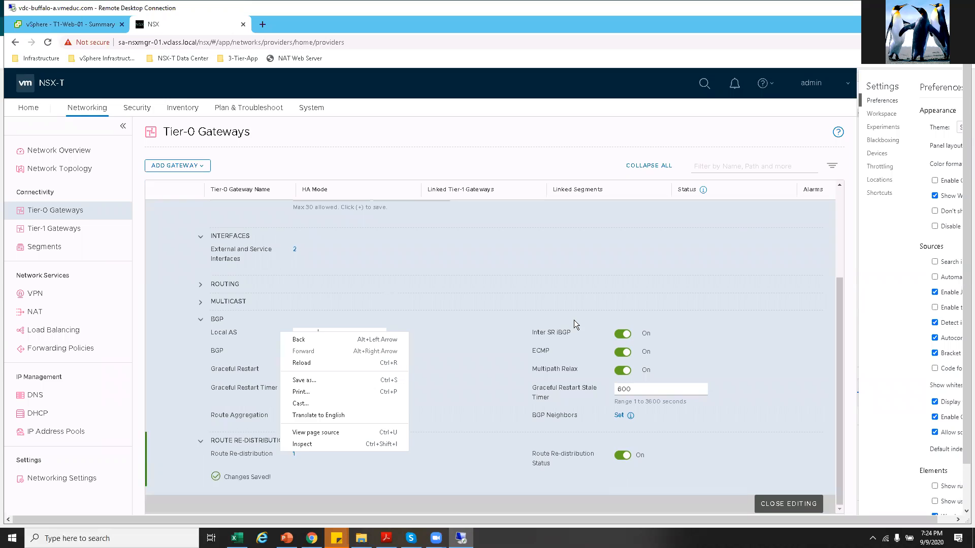
left_click(360, 333)
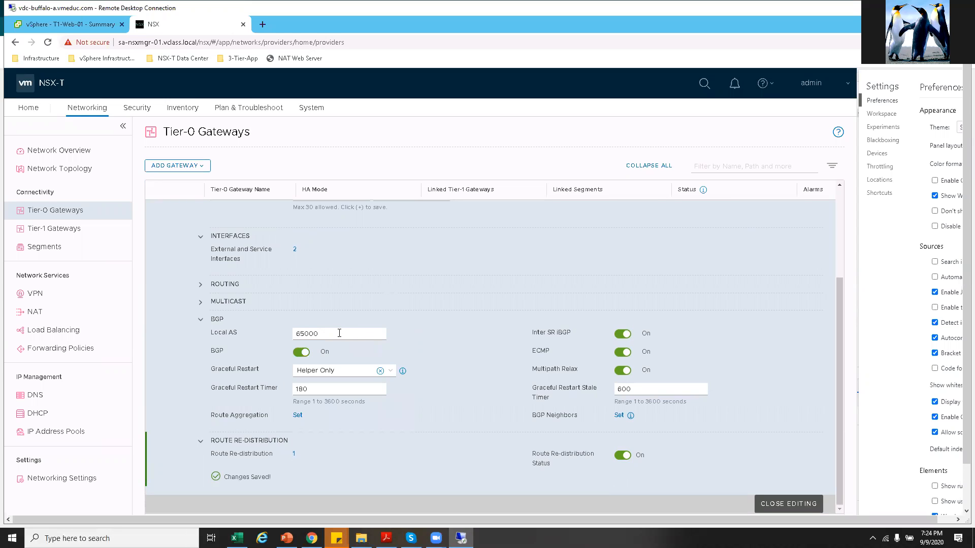
left_click_drag(295, 334, 433, 318)
type("100")
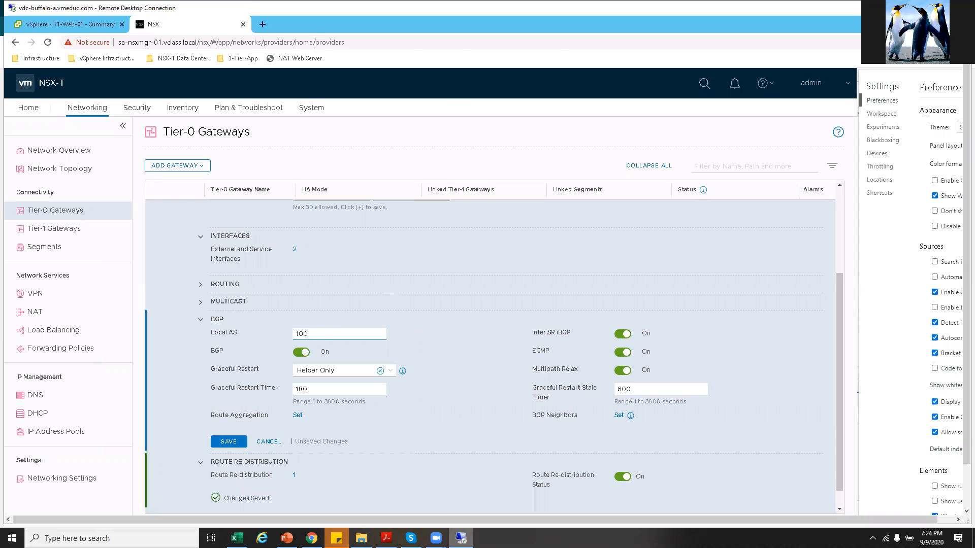
Review steps 15 and 16 in the lab guide, then start a new BGP neighbor for T0-GW-01 in NSX-T.
left_click(386, 539)
scroll(447, 365, "down", 5)
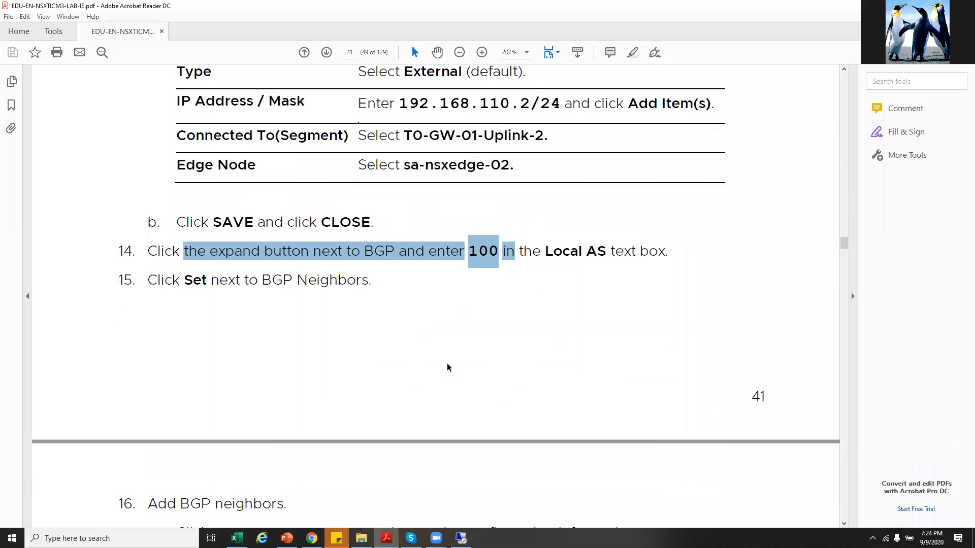
scroll(447, 363, "down", 3)
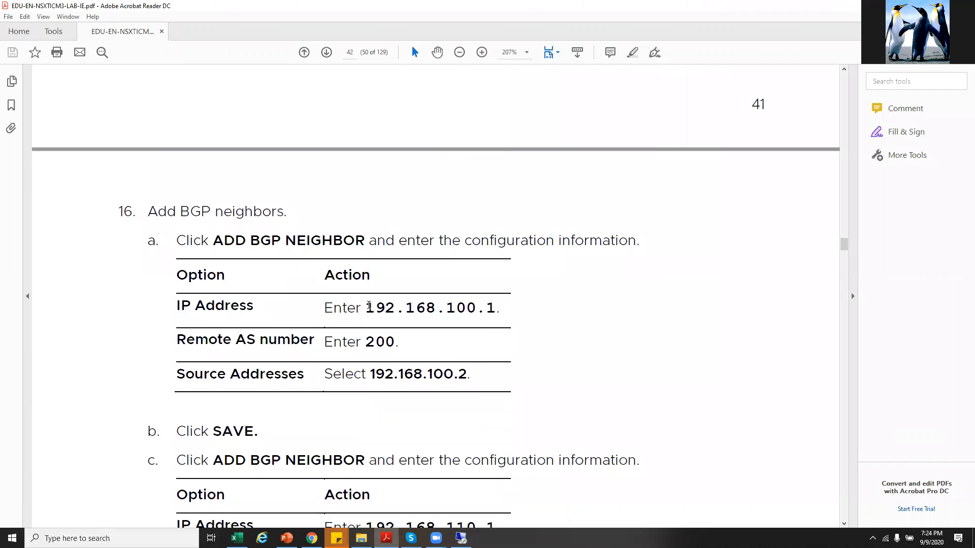
right_click(370, 306)
left_click_drag(497, 307, 365, 307)
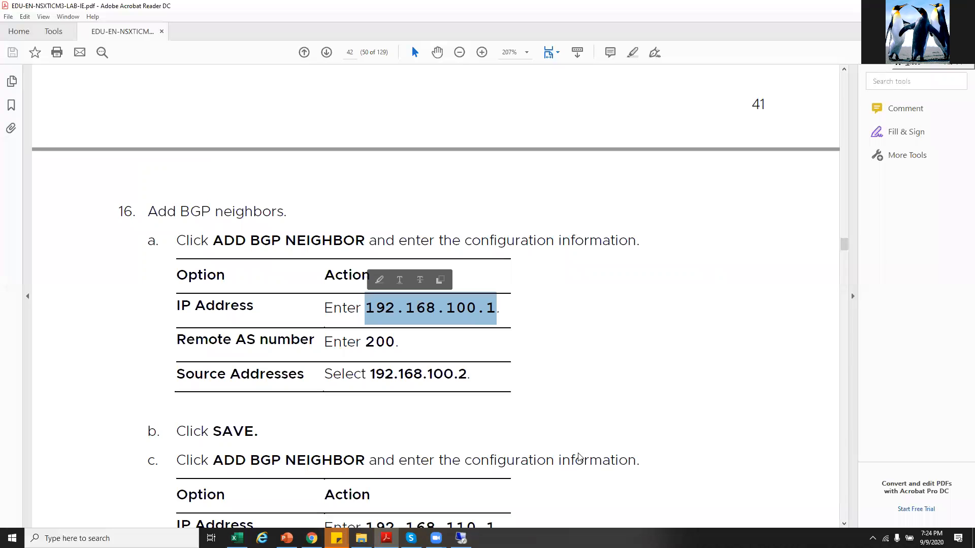
left_click(460, 538)
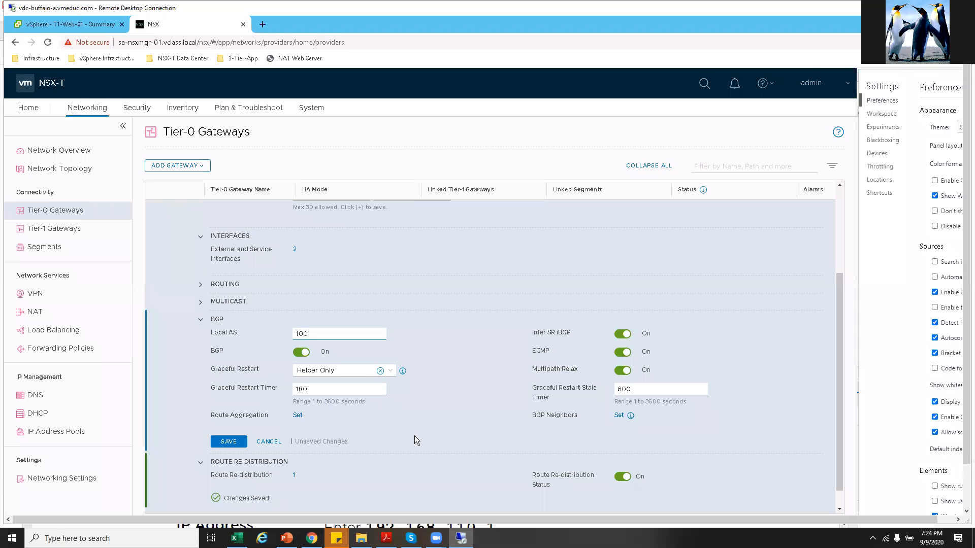
left_click(618, 416)
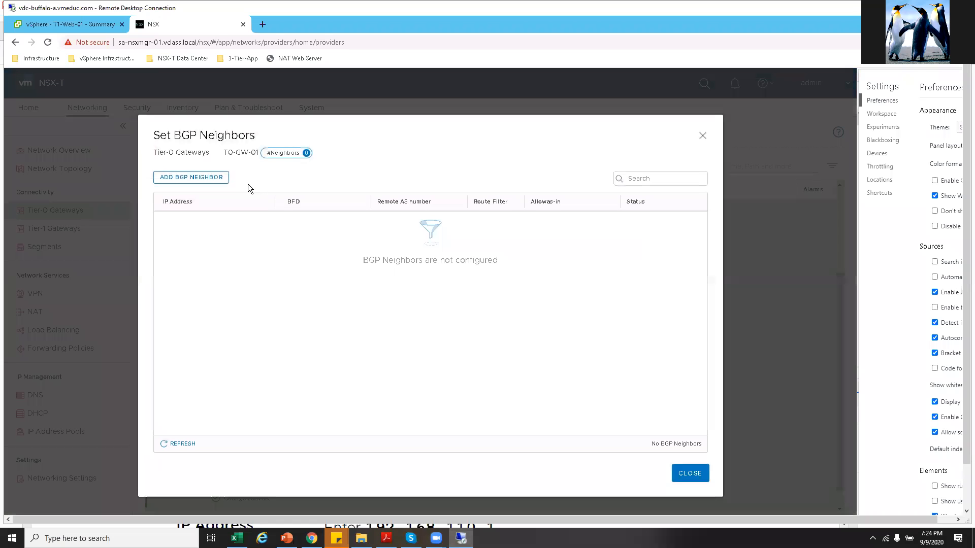
left_click(186, 177)
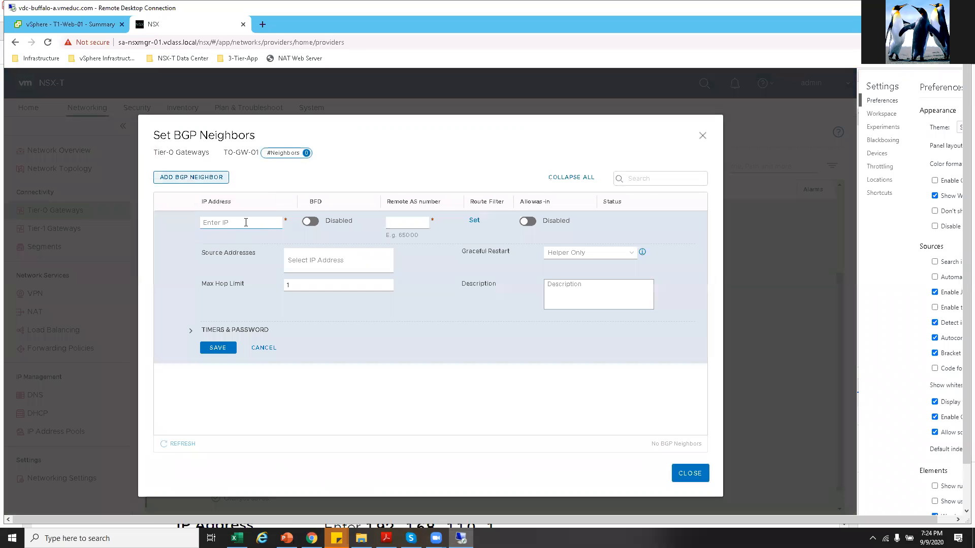
left_click(246, 223)
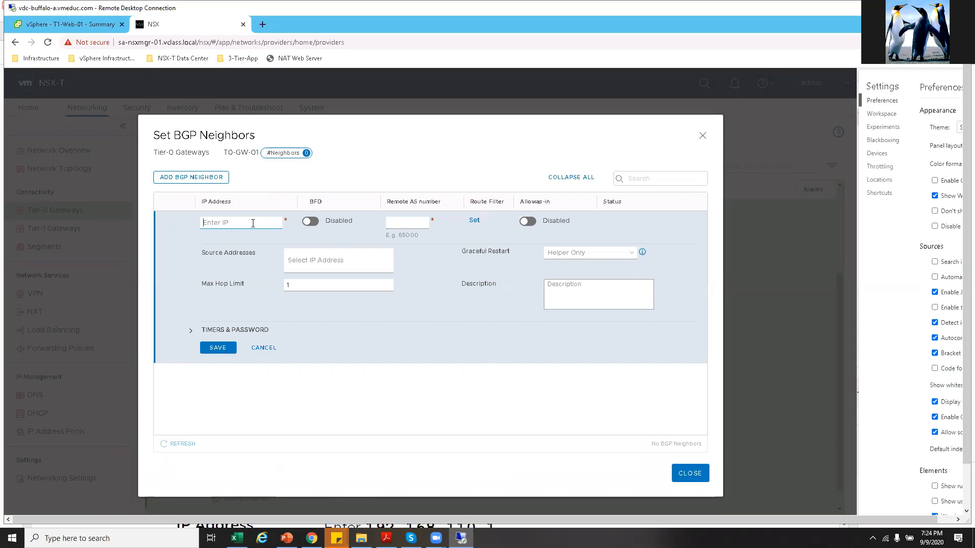
Copy 192.168.100.1 from the lab guide and enter it as the new BGP neighbor's IP address.
left_click(385, 538)
right_click(425, 315)
left_click(508, 318)
left_click(461, 539)
key("ctrl+v")
Select 192.168.100.2 as the source address of the BGP neighbor.
left_click(325, 259)
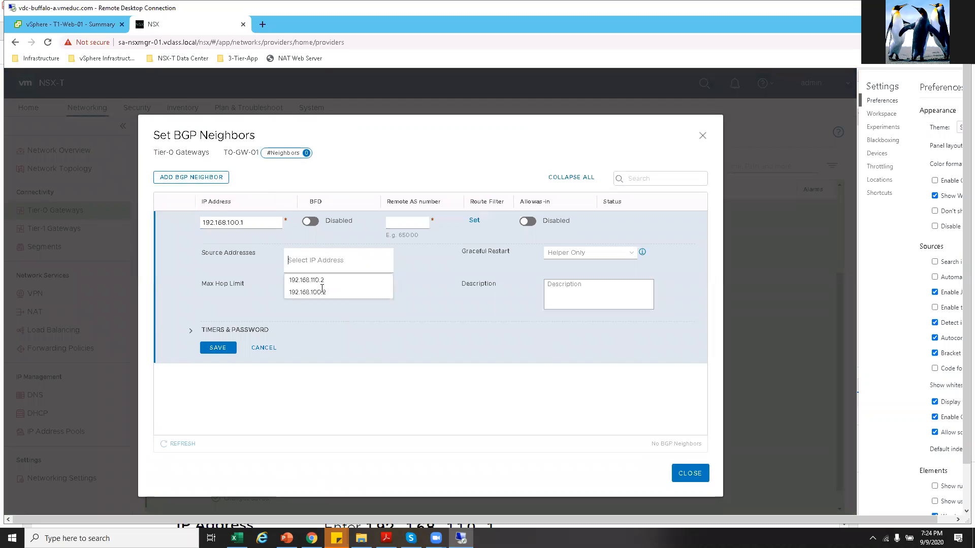
left_click(323, 292)
right_click(324, 297)
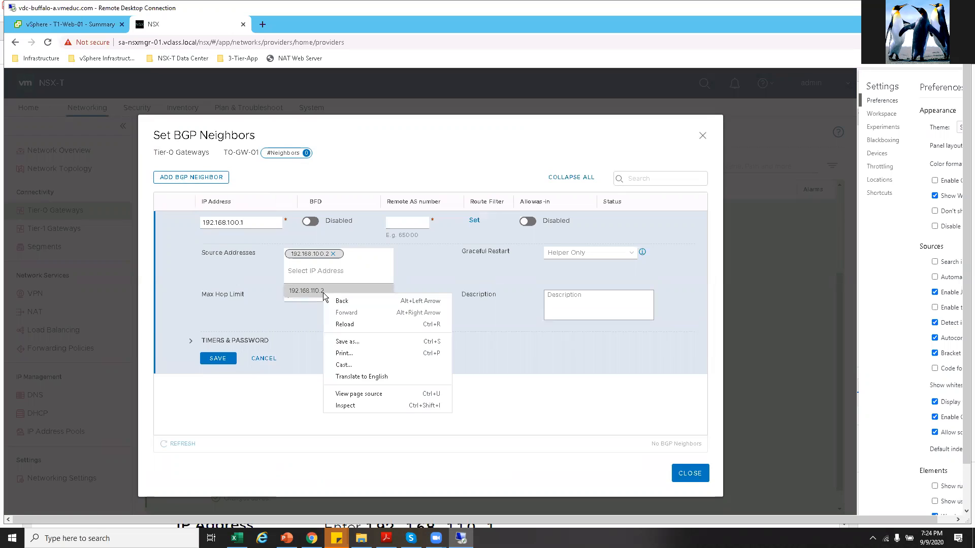
left_click(247, 277)
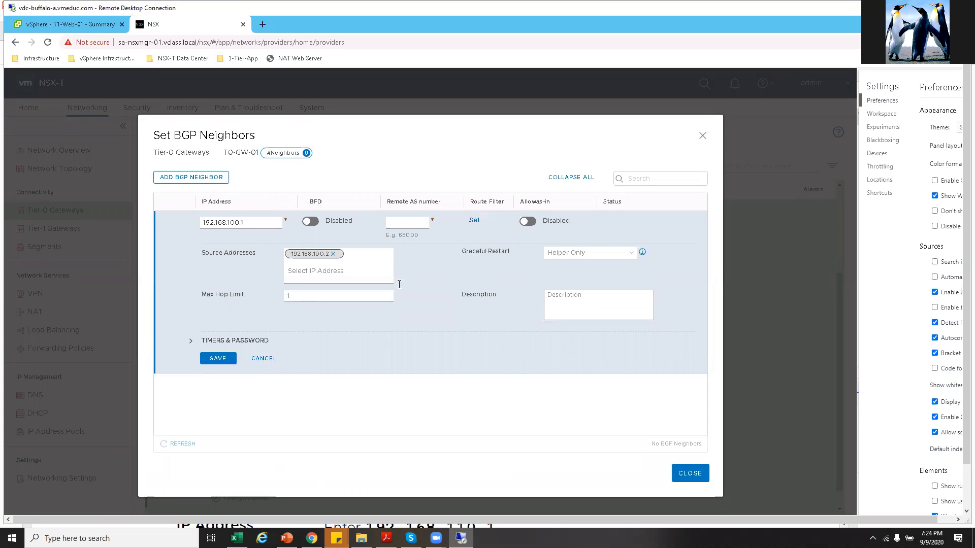
Enable Allowas-in for the BGP neighbor, then add and apply an enabled IPv4 route filter.
left_click(529, 222)
left_click(474, 220)
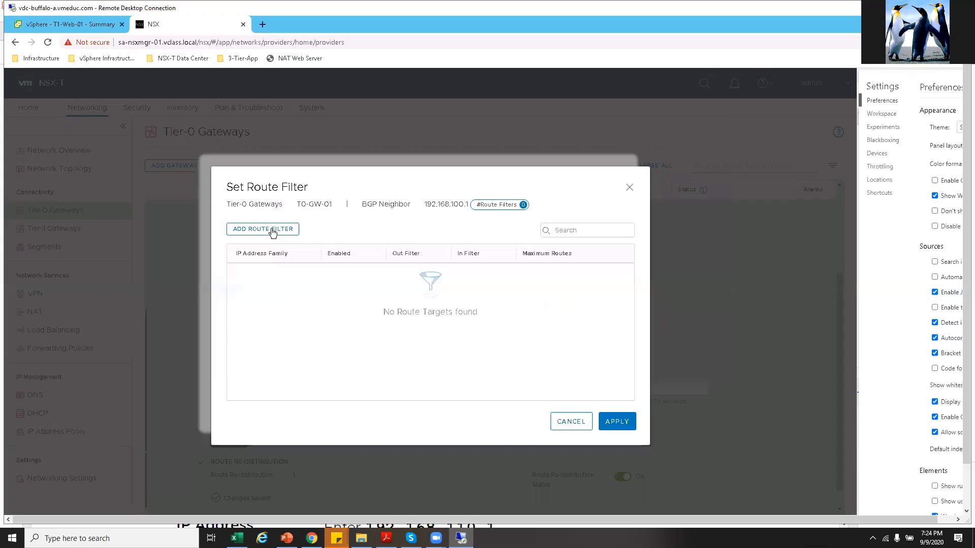
left_click(271, 228)
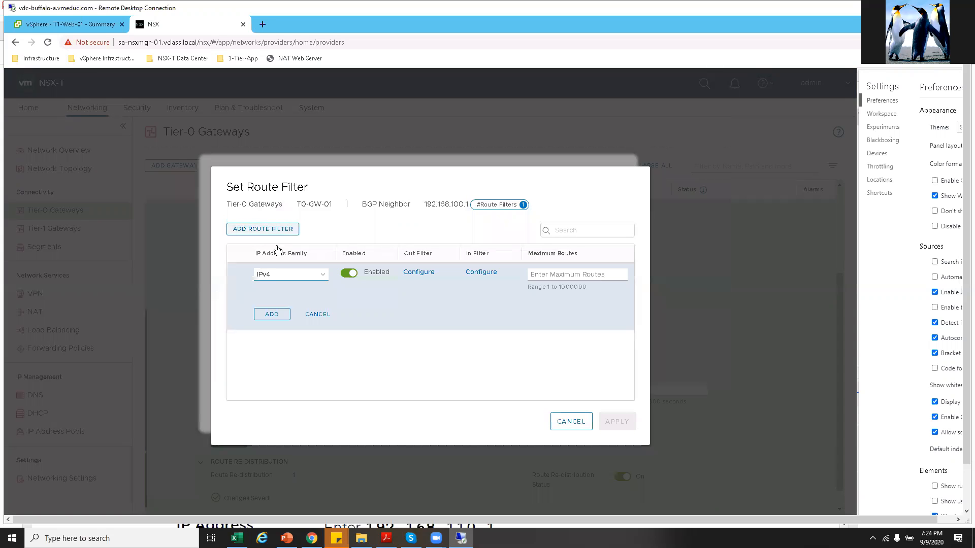
left_click(272, 315)
left_click(615, 421)
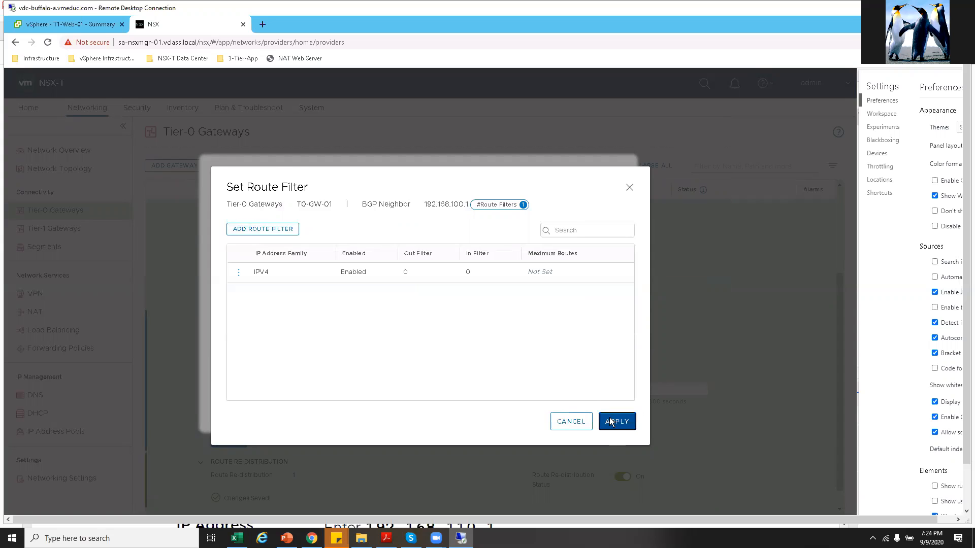
Set the BGP neighbor's remote AS number to 200 and save the neighbor.
left_click(226, 362)
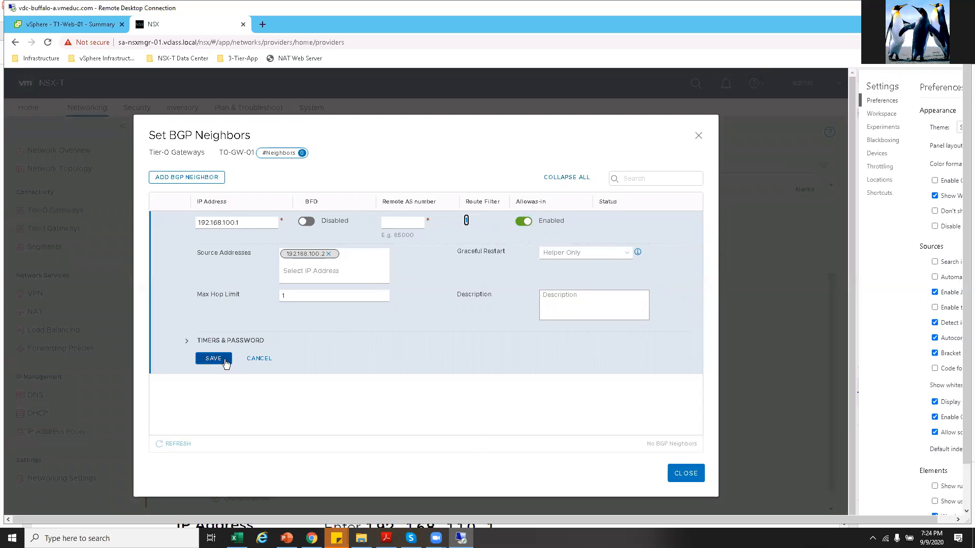
left_click(417, 223)
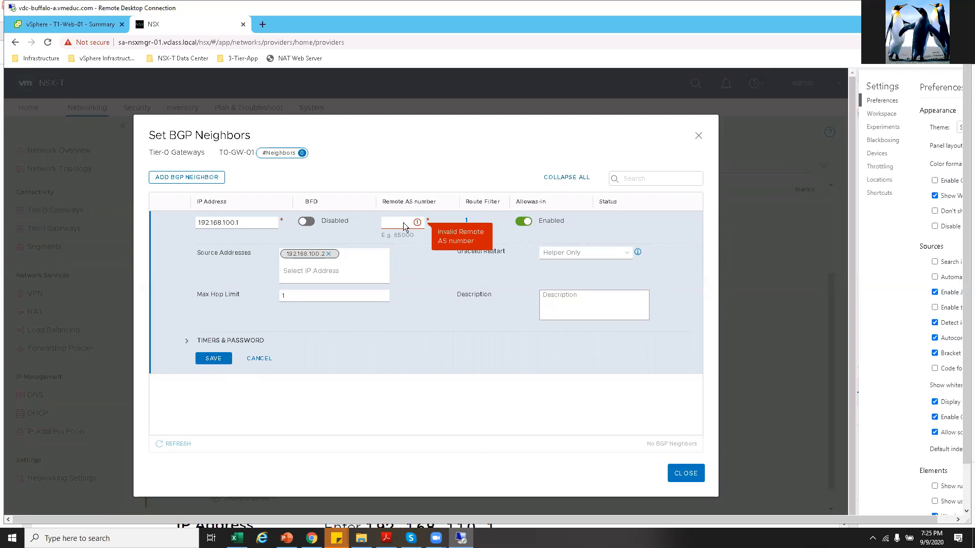
type("200")
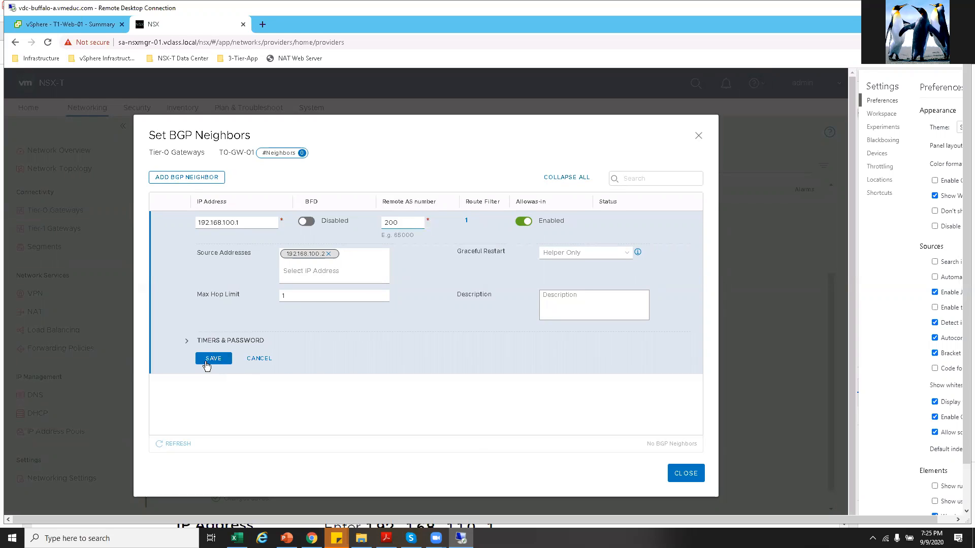
left_click(206, 363)
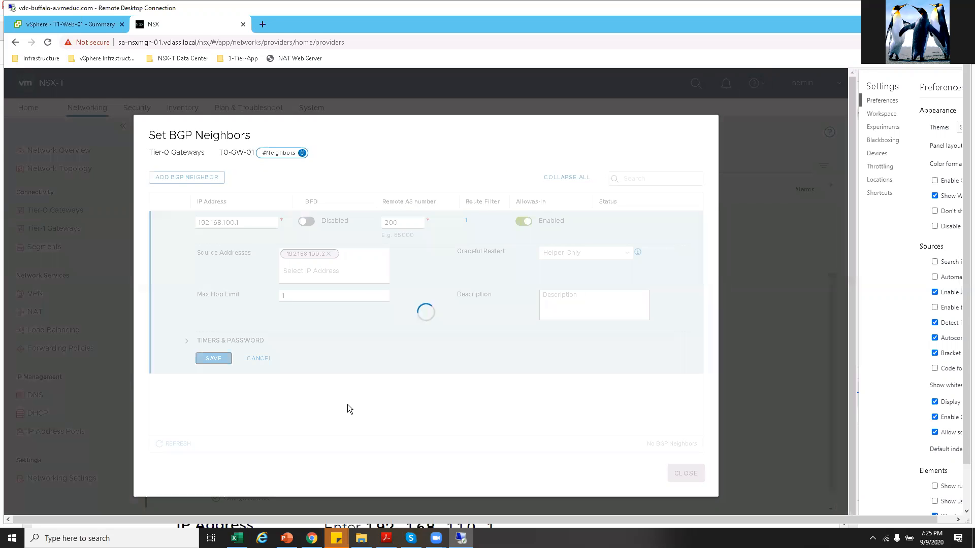
Start another BGP neighbor for T0-GW-01 and copy its IP address, 192.168.110.1, from the lab guide PDF.
left_click(180, 222)
left_click(193, 179)
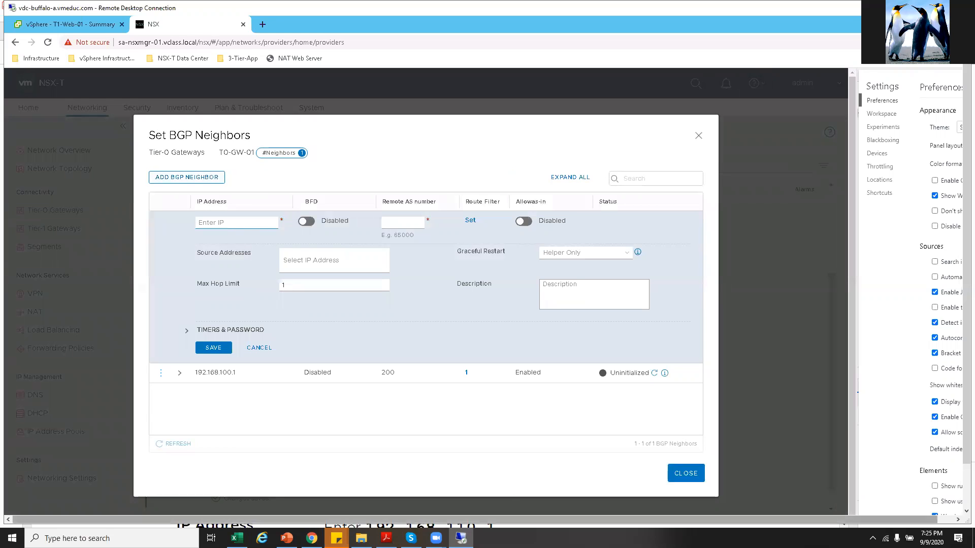
left_click(386, 538)
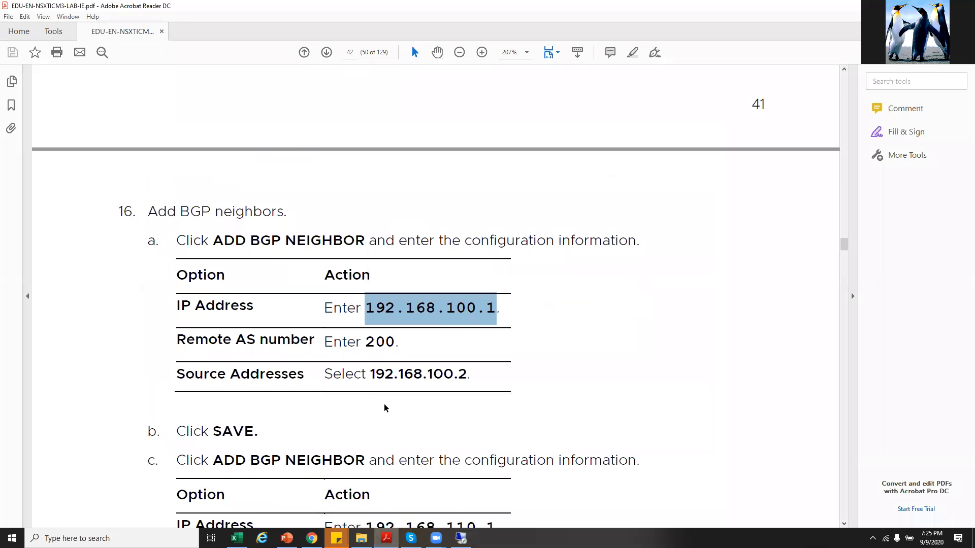
scroll(387, 401, "down", 5)
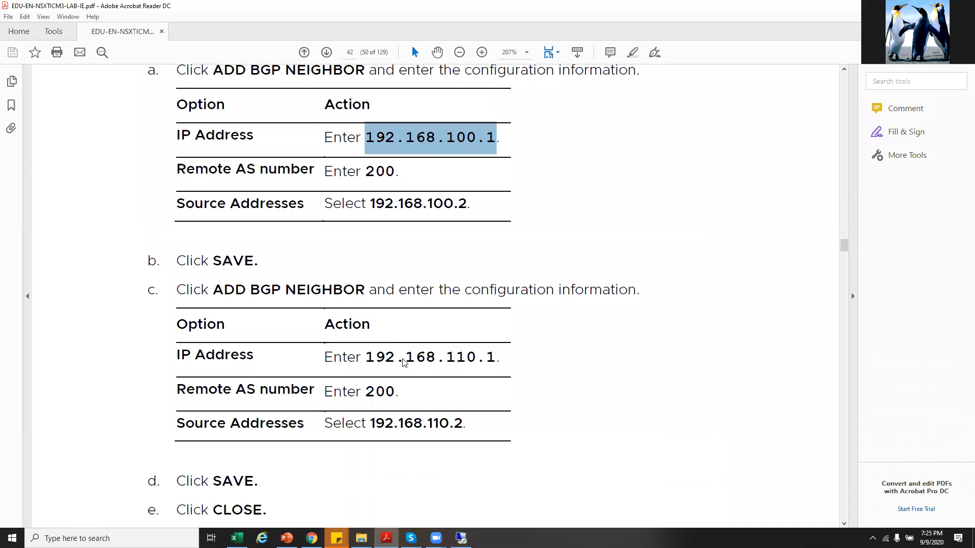
right_click(366, 363)
left_click(490, 363)
left_click(666, 418)
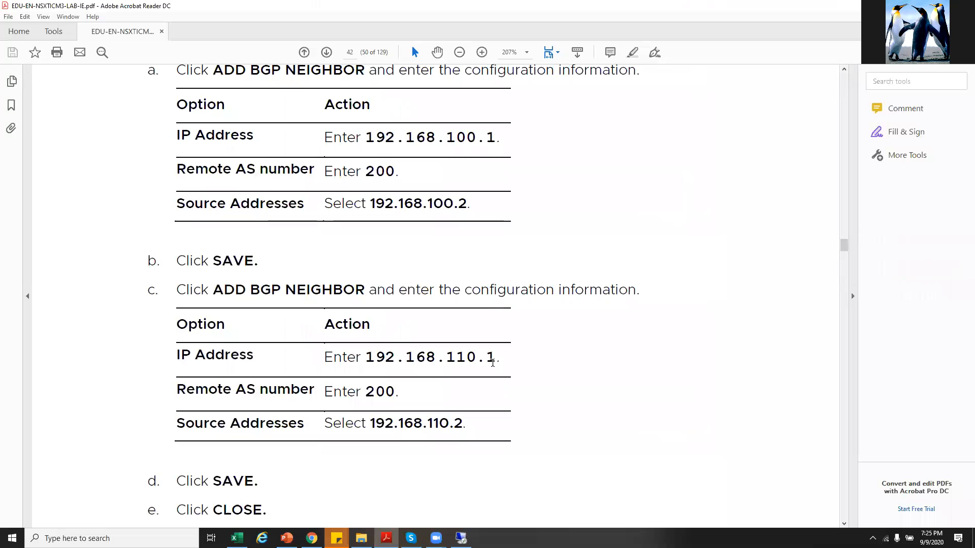
double_click(389, 358)
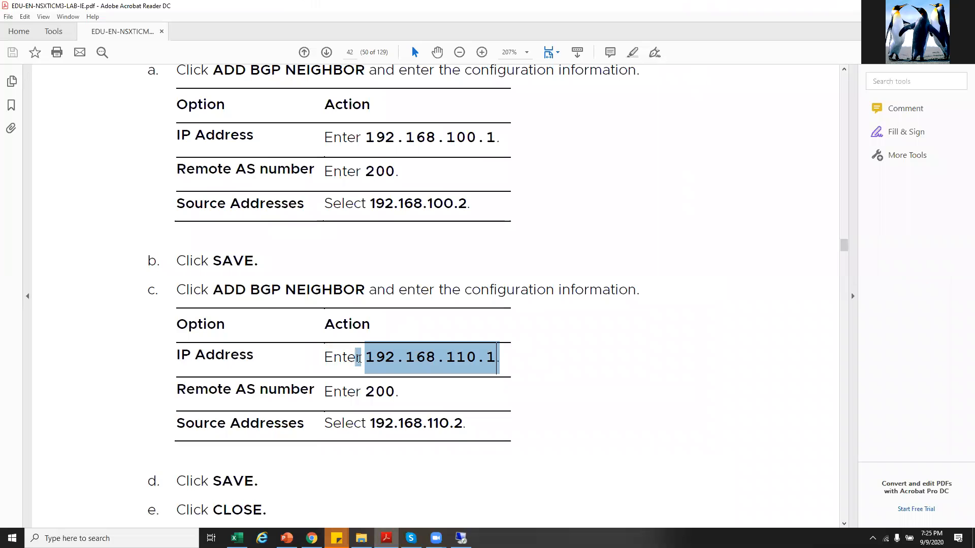
right_click(408, 365)
left_click(411, 368)
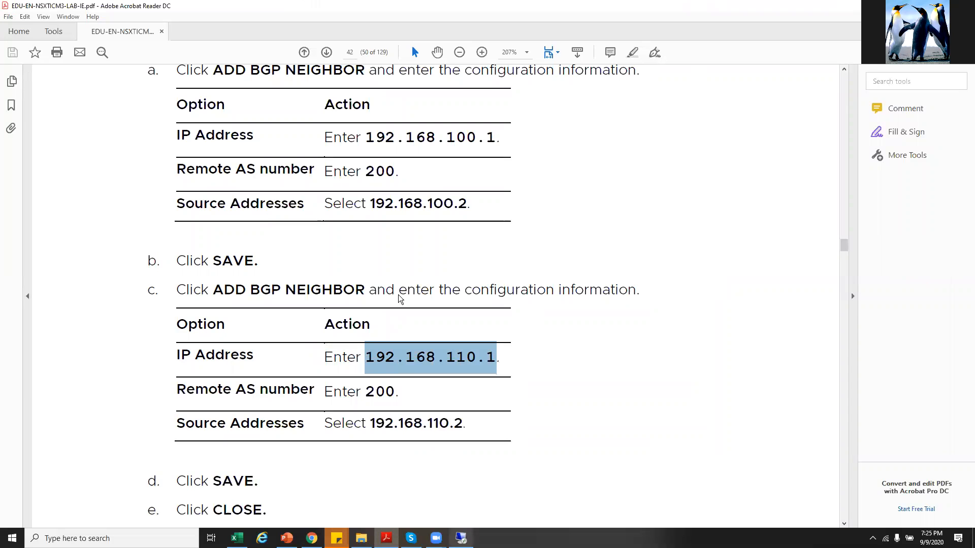
Back in NSX-T, fill in the new BGP neighbor with IP address 192.168.110.1, source address 192.168.110.2 and remote AS number 200.
key("alt+Tab")
left_click(226, 222)
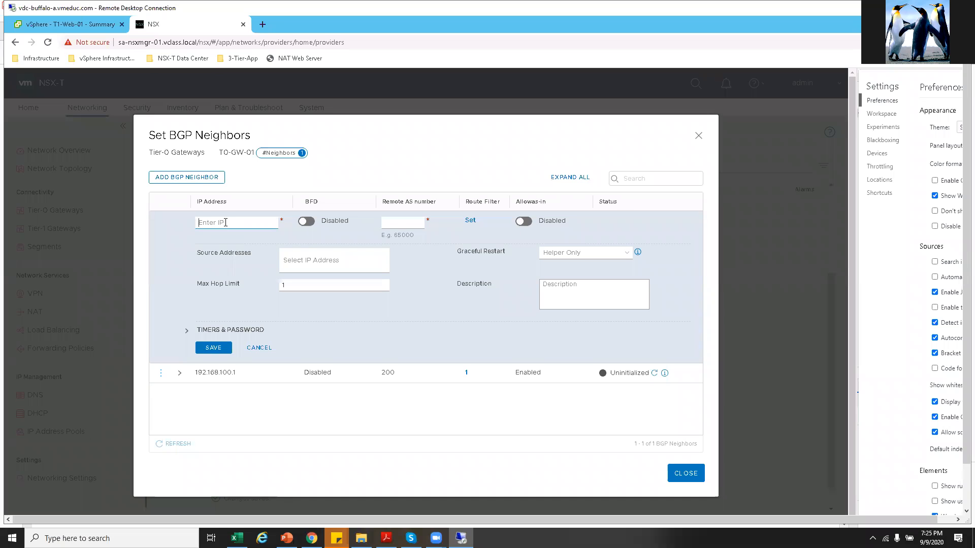
key("ctrl+v")
left_click(327, 262)
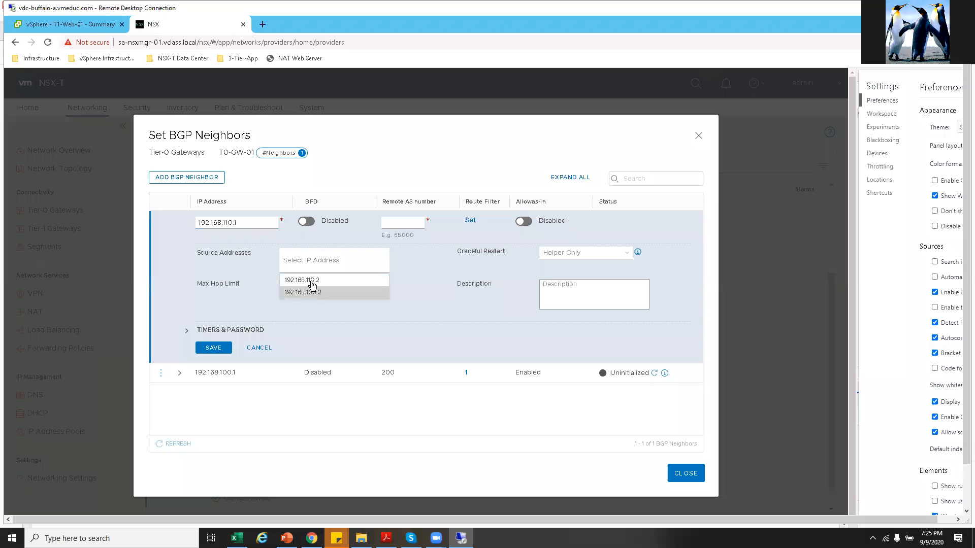
left_click(312, 285)
right_click(312, 283)
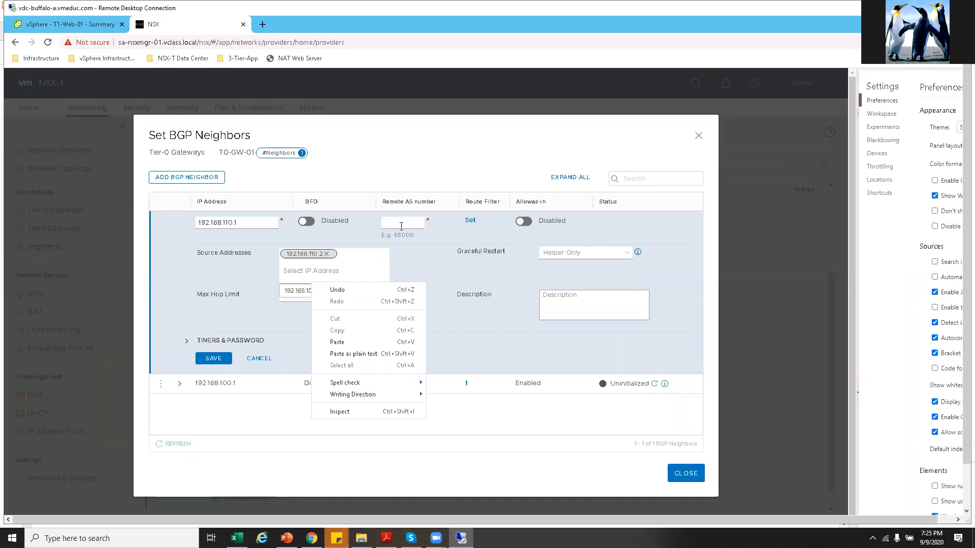
left_click(401, 225)
type("200")
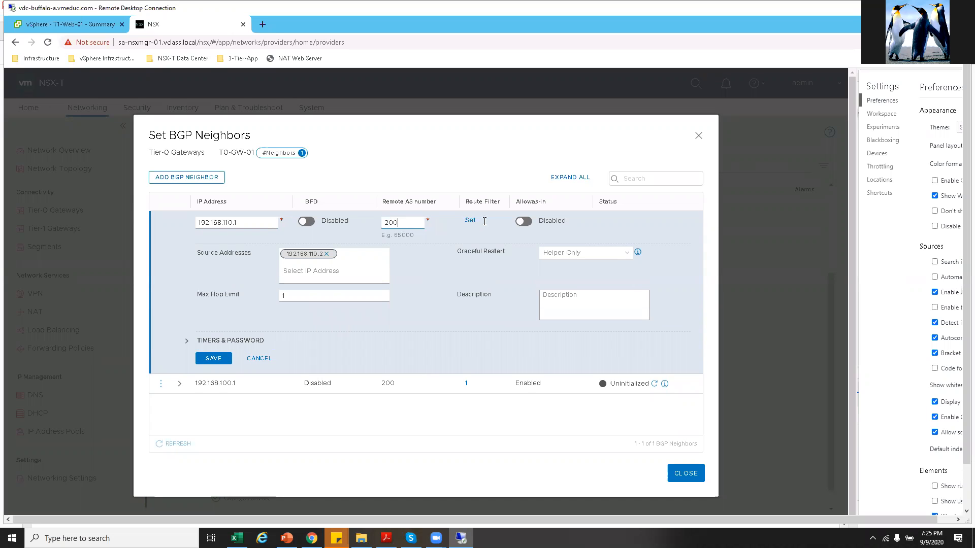
Enable Allowas-in for the 192.168.110.1 neighbor, then add and apply an enabled IPv4 route filter.
right_click(519, 219)
left_click(524, 221)
left_click(468, 222)
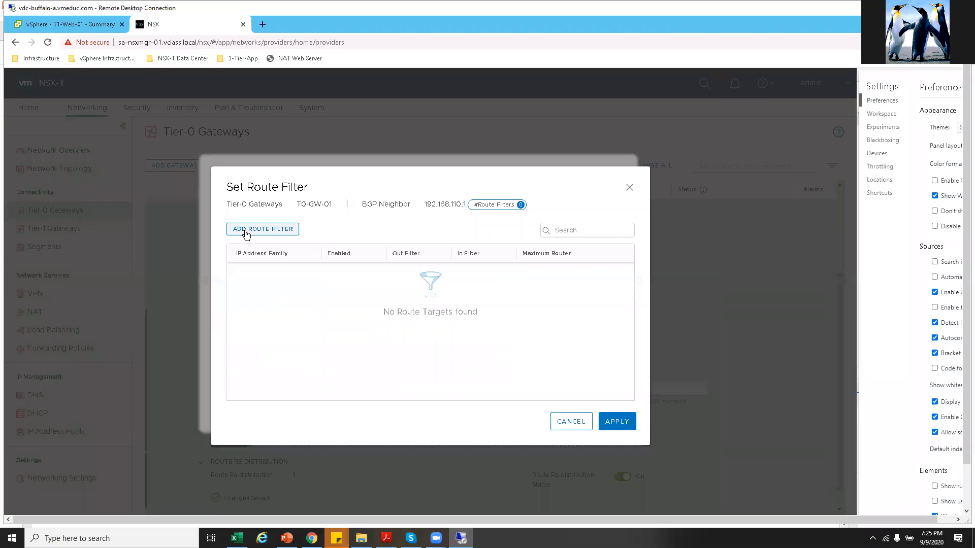
left_click(244, 232)
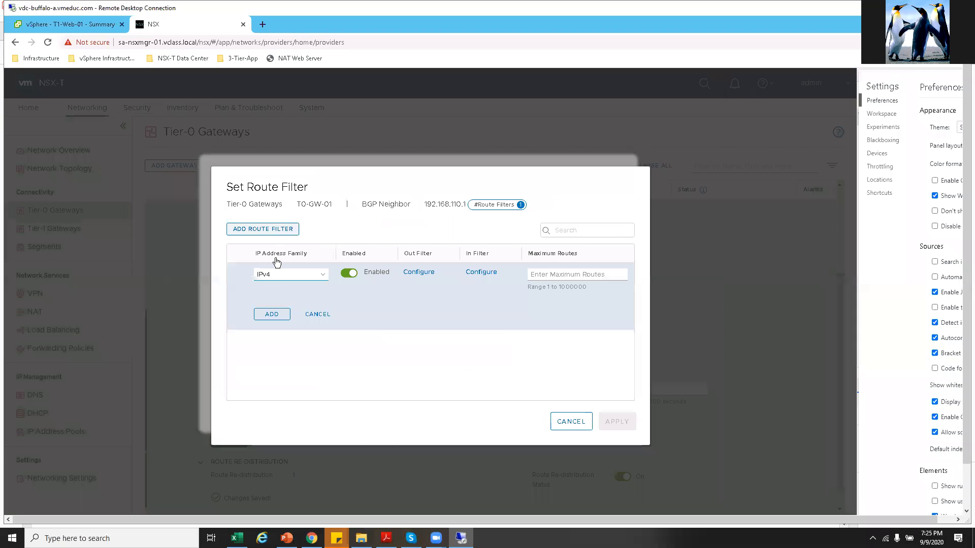
left_click(273, 317)
left_click(611, 420)
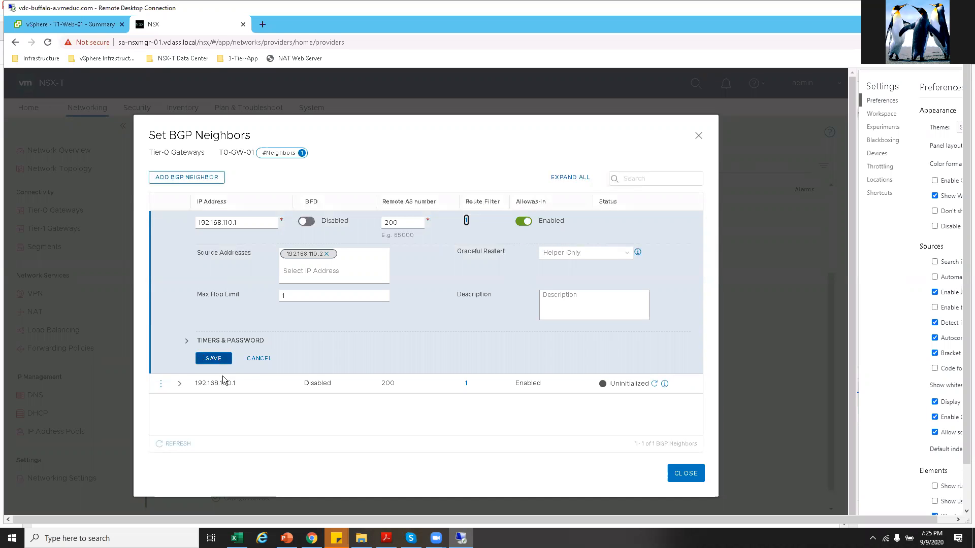
Save the 192.168.110.1 neighbor, then close the BGP neighbor list after checking the neighbors' status.
left_click(213, 358)
left_click(181, 222)
left_click(653, 221)
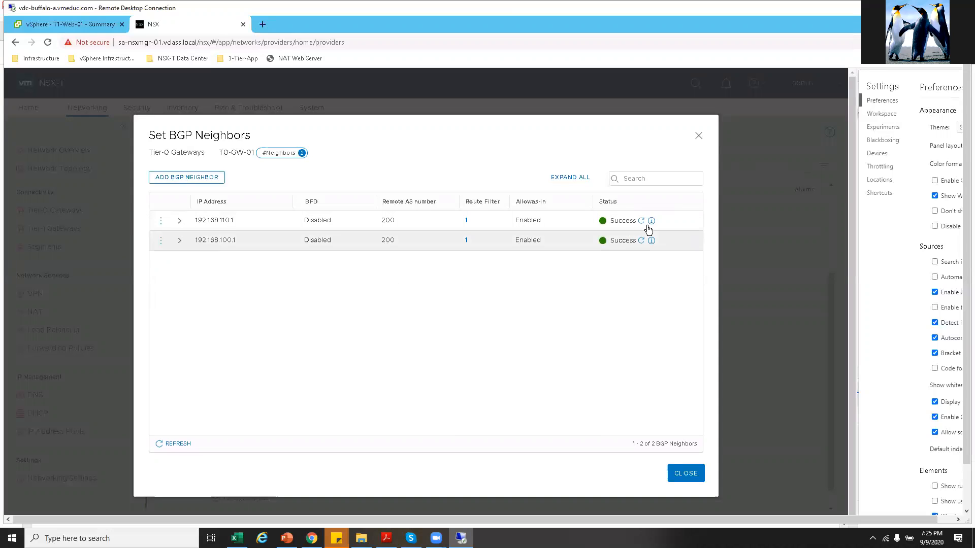
left_click(681, 475)
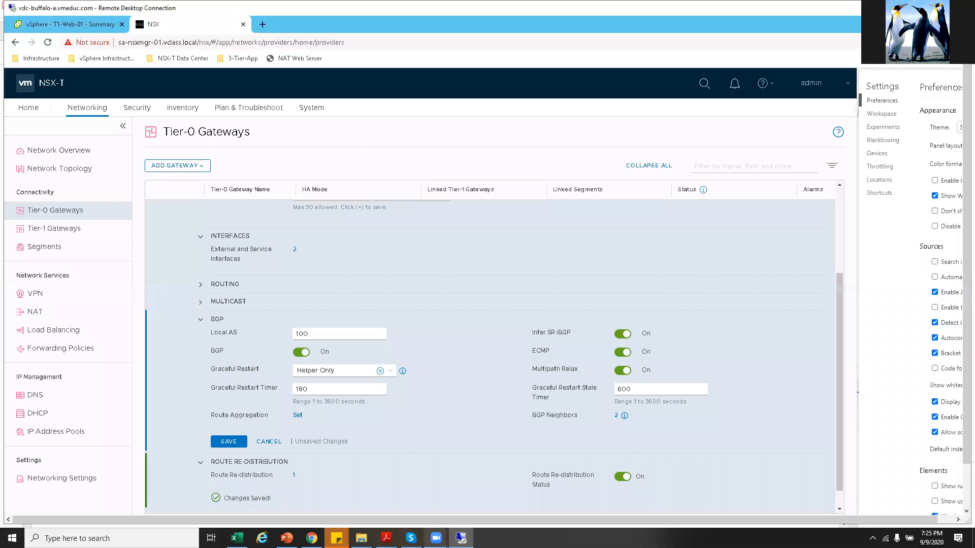
Check the remaining steps in the lab guide, then save the BGP settings of T0-GW-01 and close its editing.
left_click(386, 538)
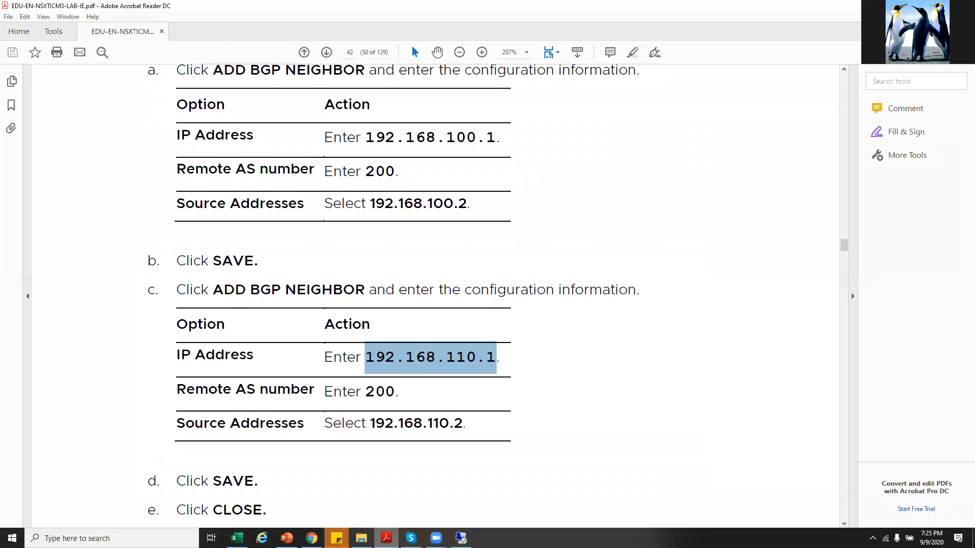
scroll(382, 406, "down", 5)
scroll(382, 406, "down", 2)
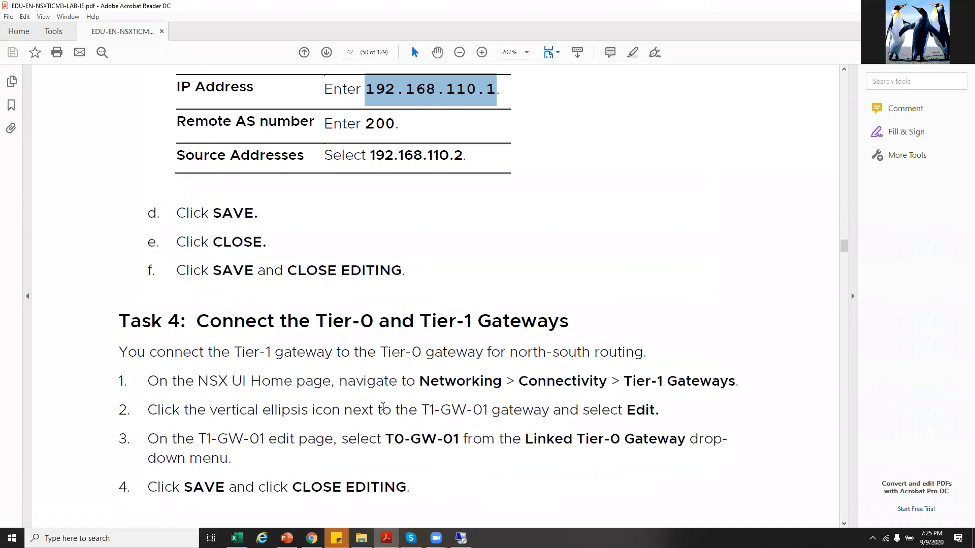
key("alt+Tab")
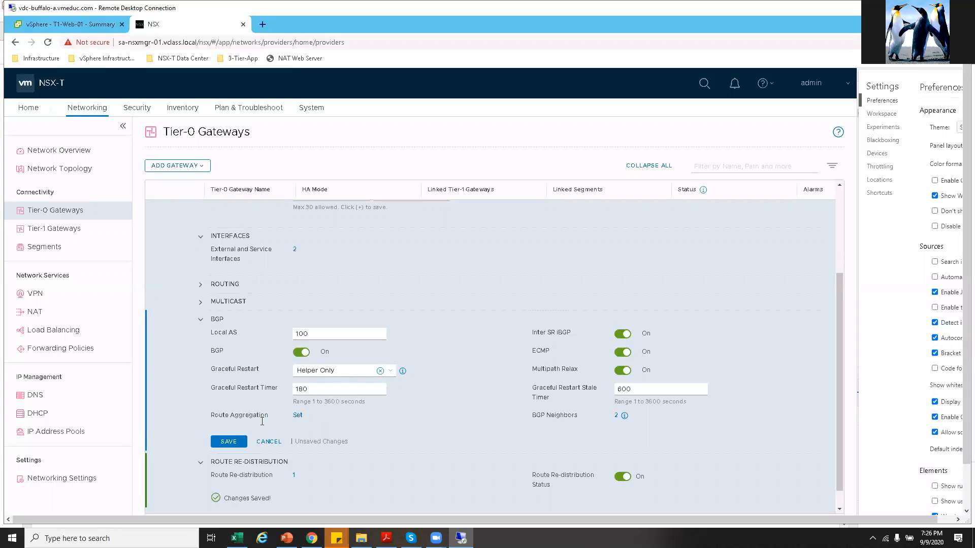
scroll(230, 452, "down", 1)
left_click(227, 422)
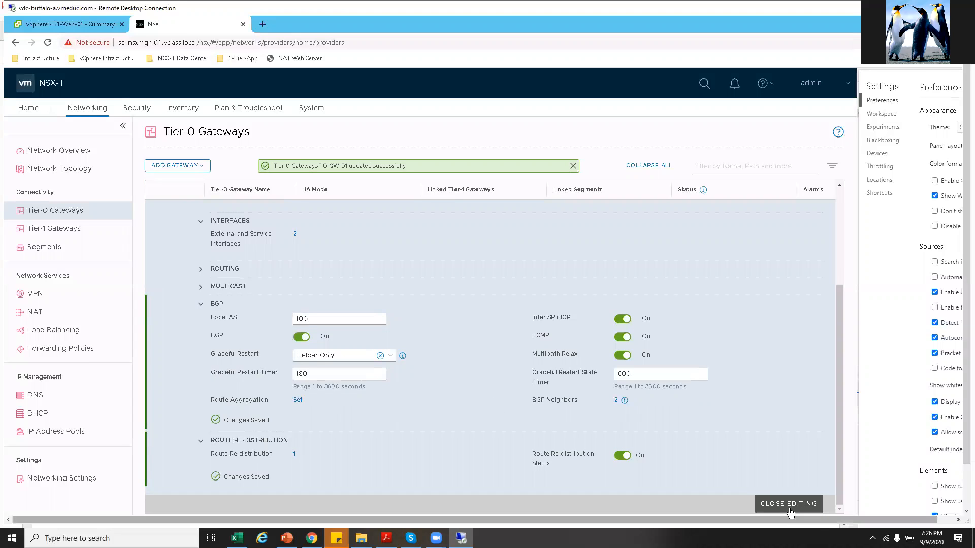
scroll(486, 442, "up", 3)
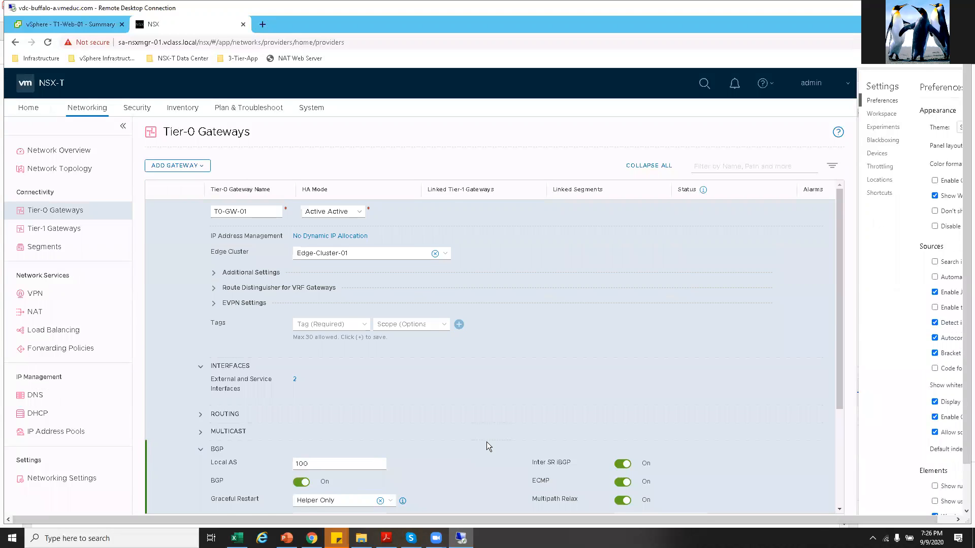
scroll(486, 443, "down", 3)
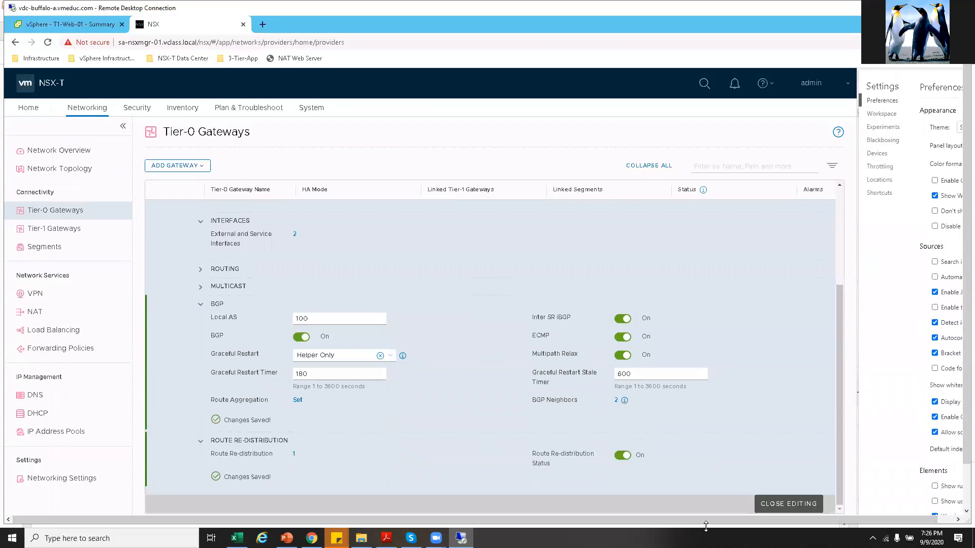
left_click(789, 503)
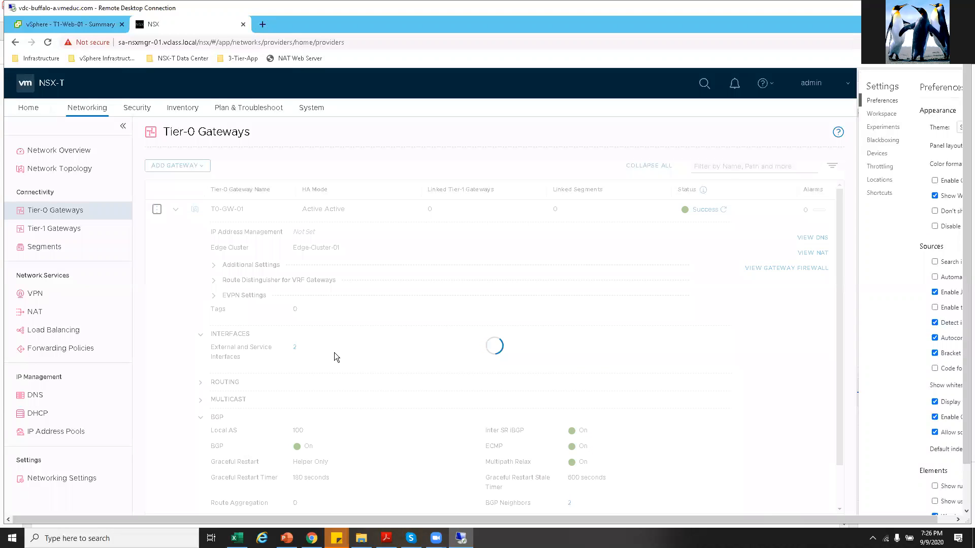
left_click(176, 210)
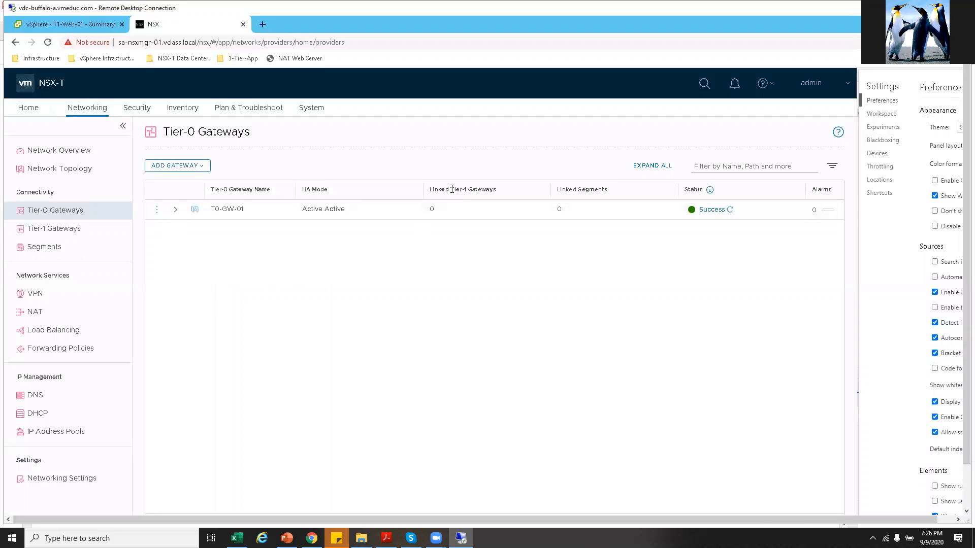
Switch to the NSX-T presentation in PowerPoint and examine slide 17's diagram of the T0-SR to T1-DR connection.
left_click_drag(450, 190, 498, 190)
left_click(287, 538)
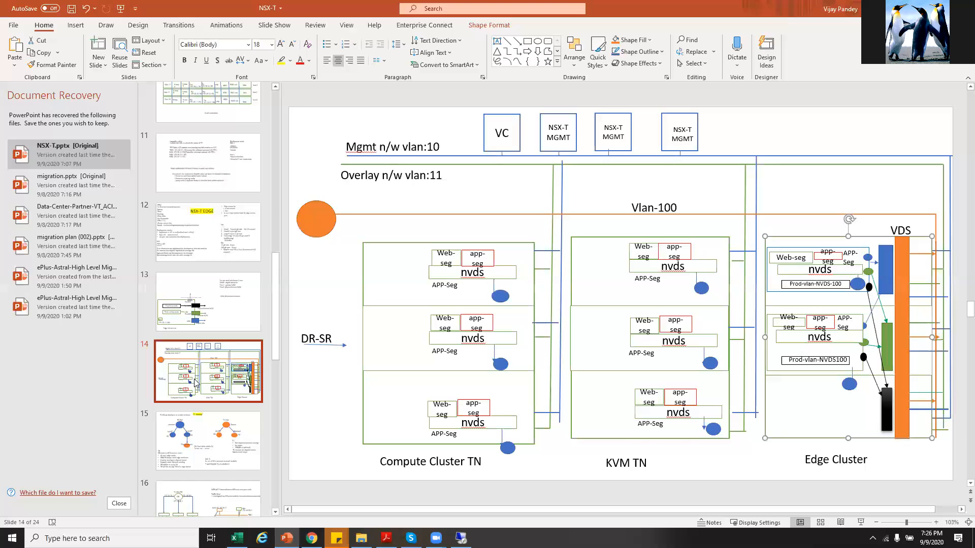
left_click(196, 461)
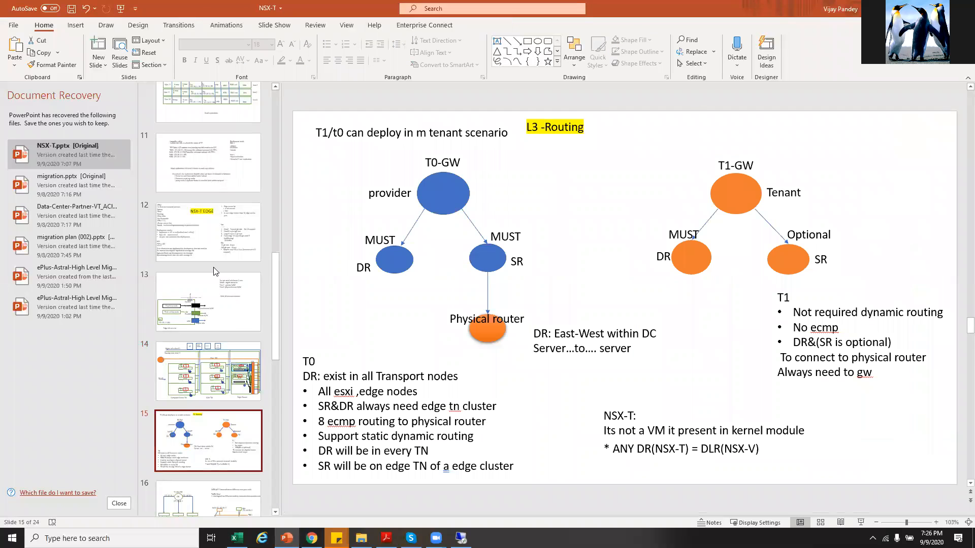
scroll(220, 323, "up", 5)
scroll(220, 322, "up", 5)
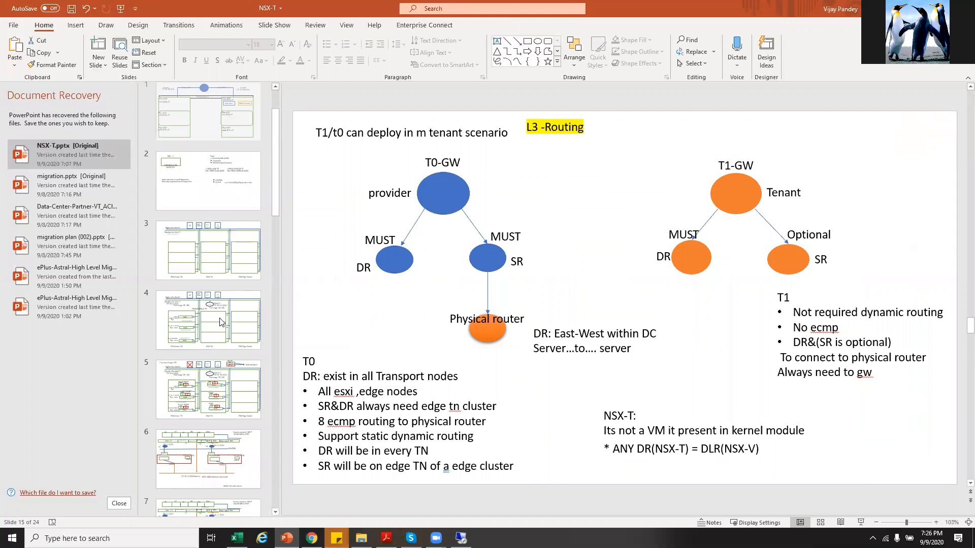
scroll(221, 320, "down", 10)
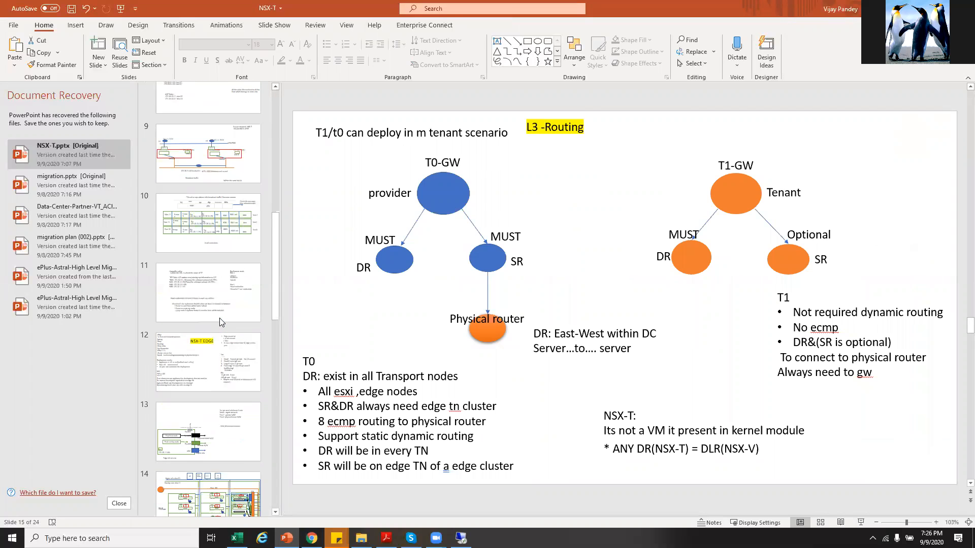
scroll(219, 318, "down", 4)
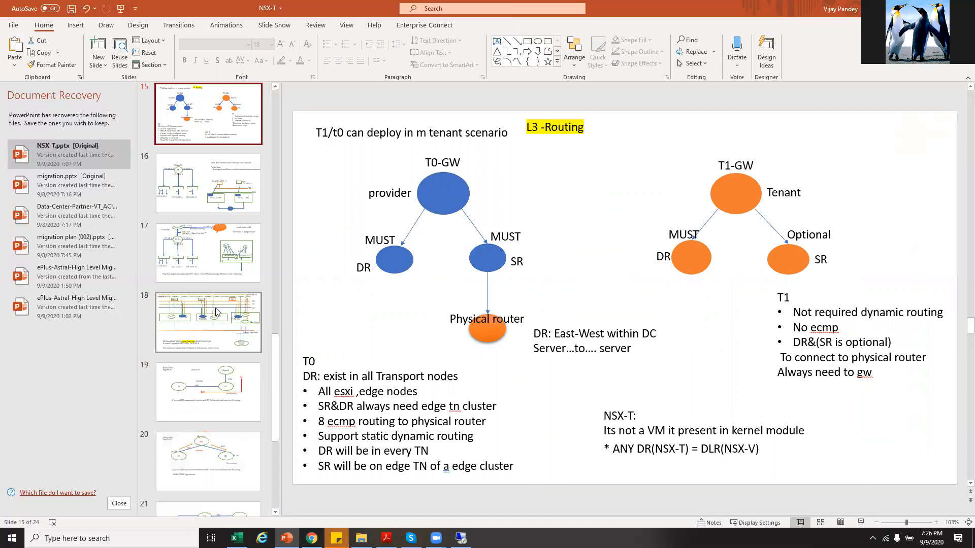
left_click(216, 275)
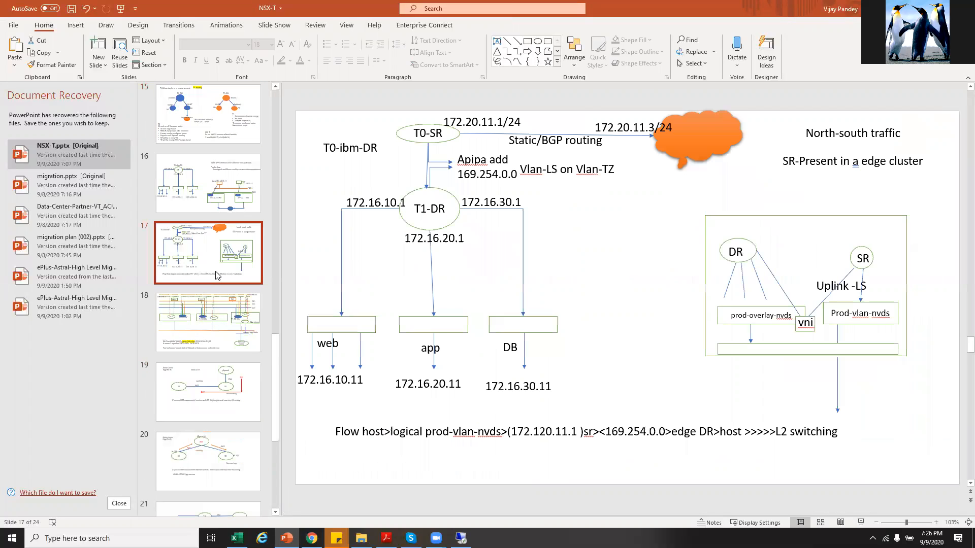
left_click(426, 199)
left_click(433, 133)
left_click(429, 173)
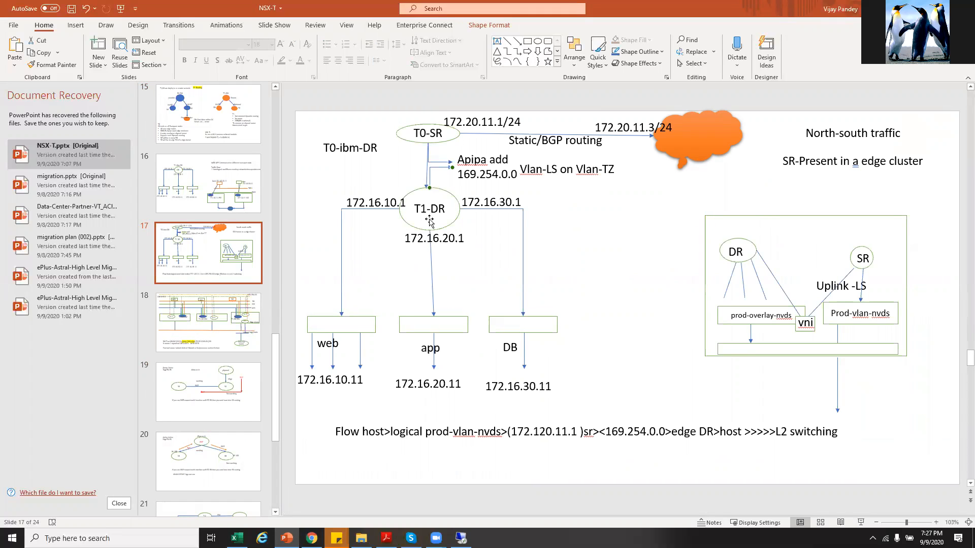
left_click_drag(413, 209, 412, 208)
left_click(419, 133)
Return to NSX-T and open the Tier-1 gateway T1-GW-01 for editing.
key("alt+Tab")
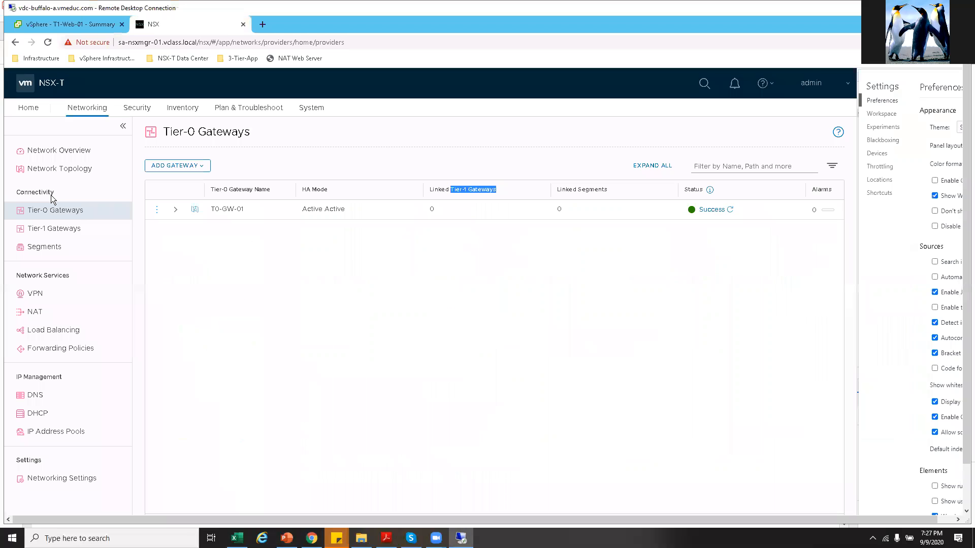
right_click(42, 233)
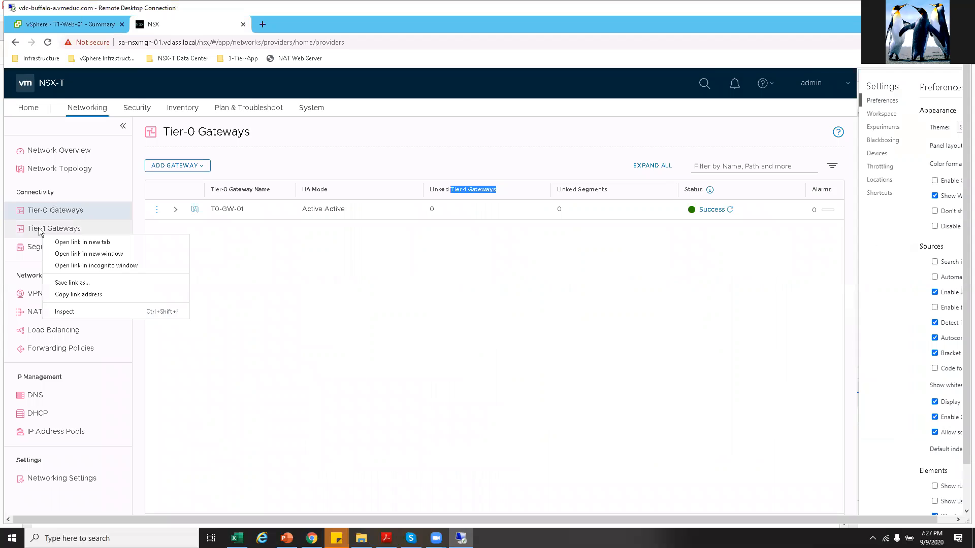
left_click(39, 231)
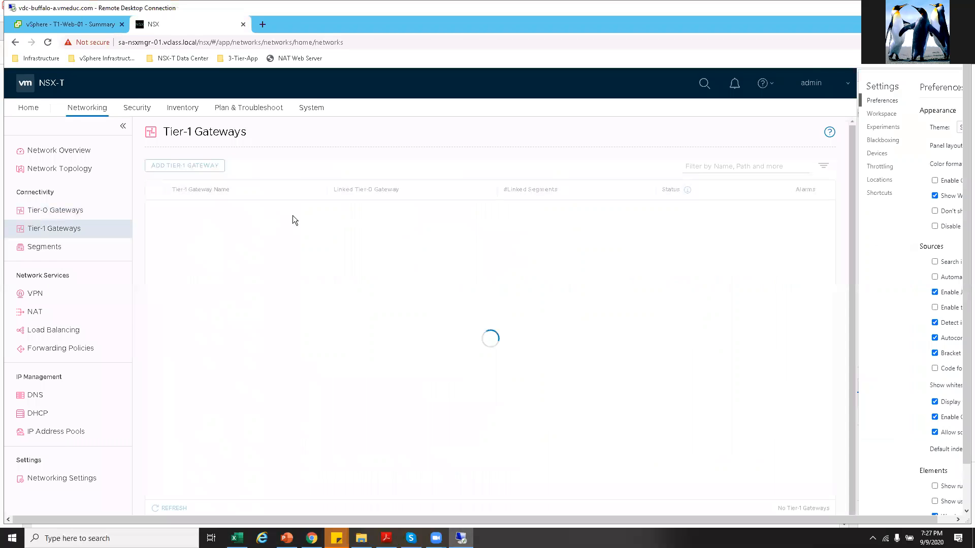
left_click_drag(374, 191, 422, 191)
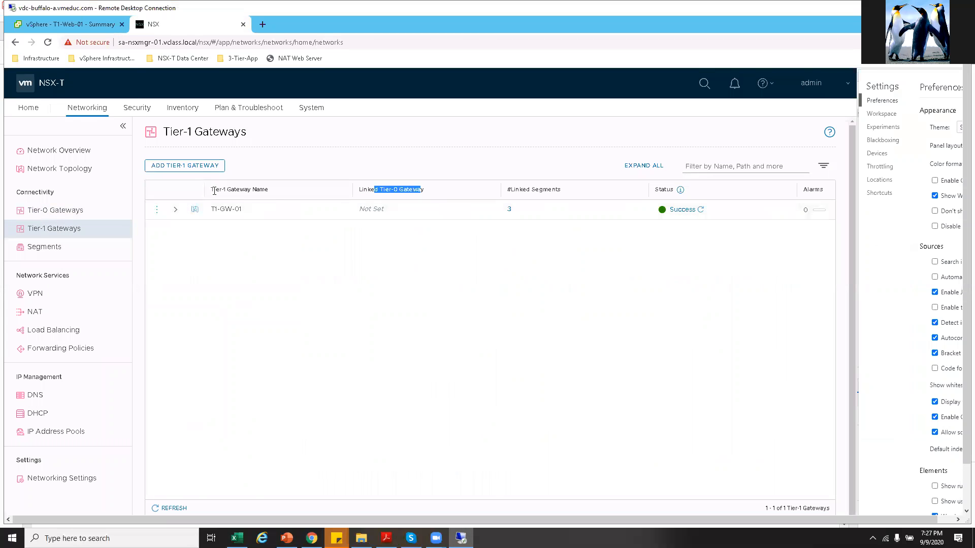
left_click(156, 212)
key("Return")
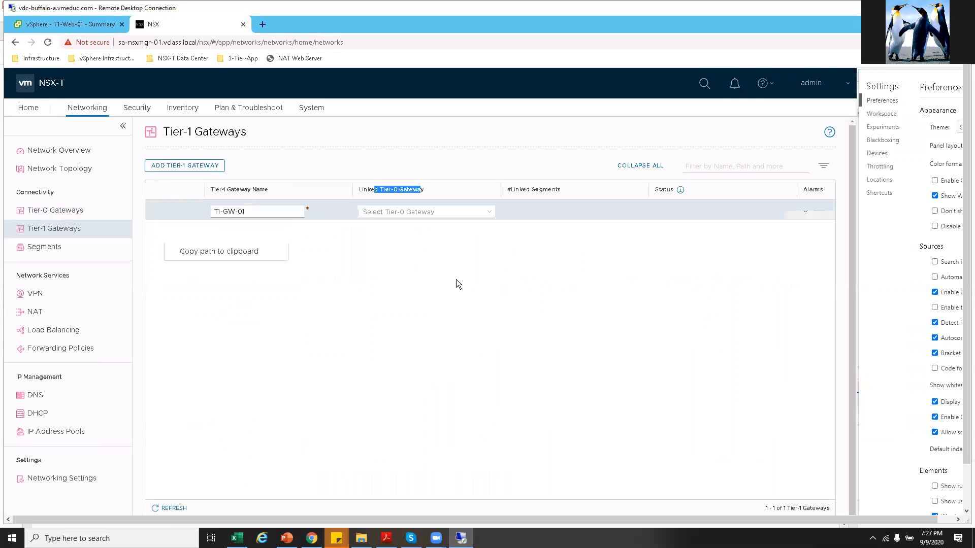
Link Tier-1 gateway T1-GW-01 to Tier-0 gateway T0-GW-01, save the change and close editing.
left_click(490, 214)
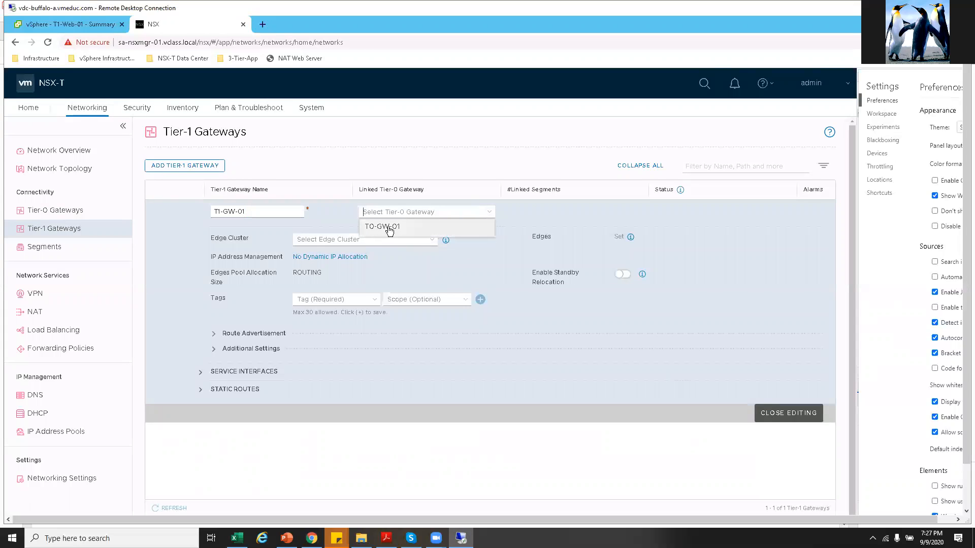
left_click(384, 228)
left_click(228, 372)
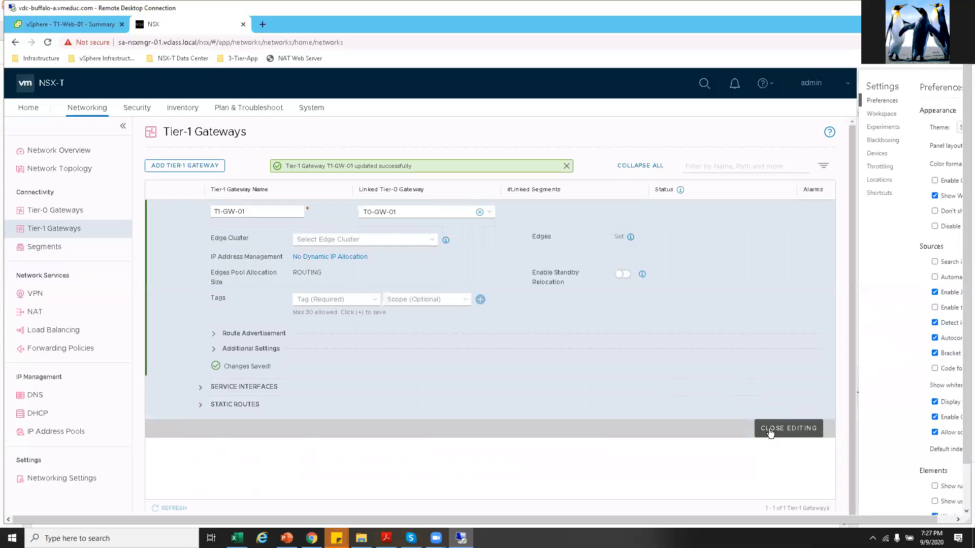
left_click(767, 429)
left_click(175, 210)
Switch to the lab guide PDF and read Task 4 and Task 5's end-to-end connectivity test instructions.
left_click(386, 538)
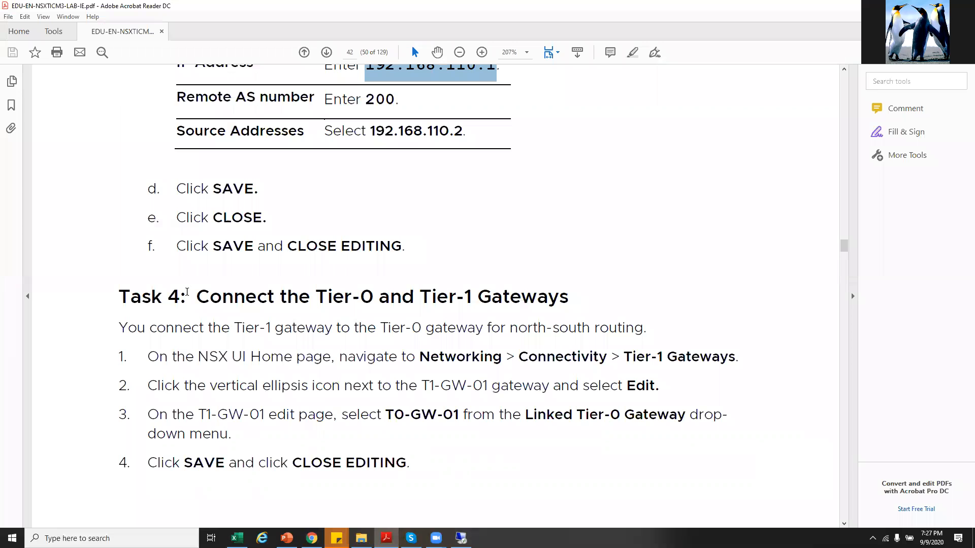
left_click_drag(185, 304, 642, 307)
scroll(439, 412, "down", 5)
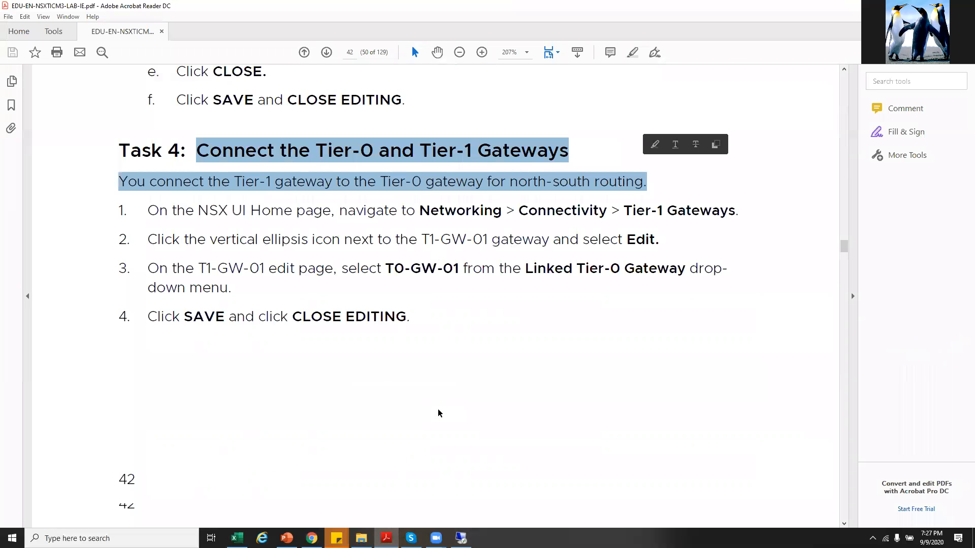
scroll(439, 412, "down", 5)
left_click_drag(197, 226, 458, 222)
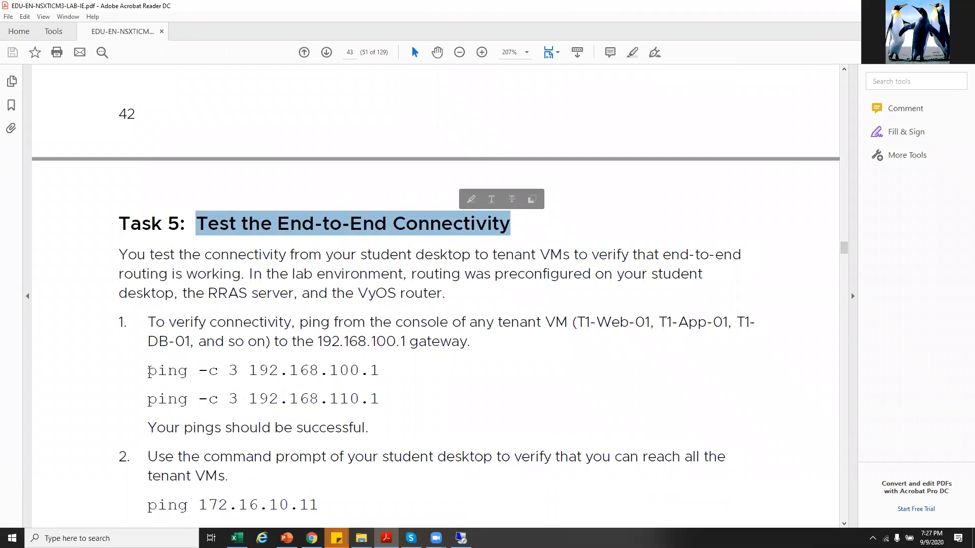
left_click(165, 371)
left_click_drag(165, 371, 340, 373)
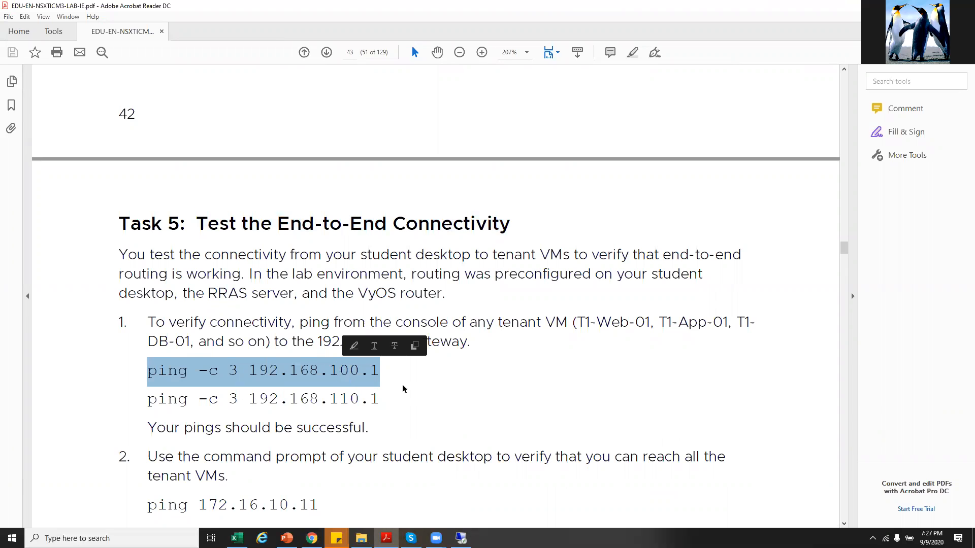
left_click(291, 373)
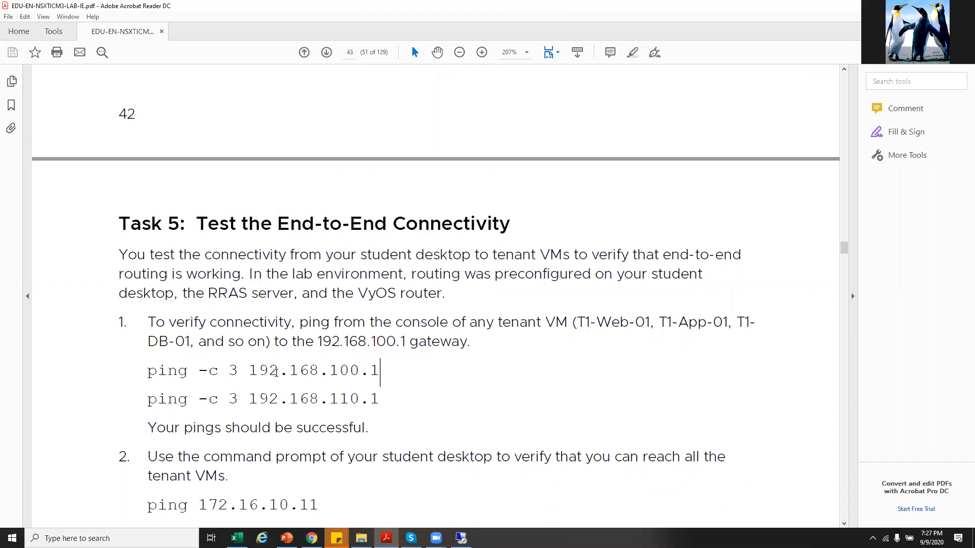
left_click_drag(358, 295, 406, 296)
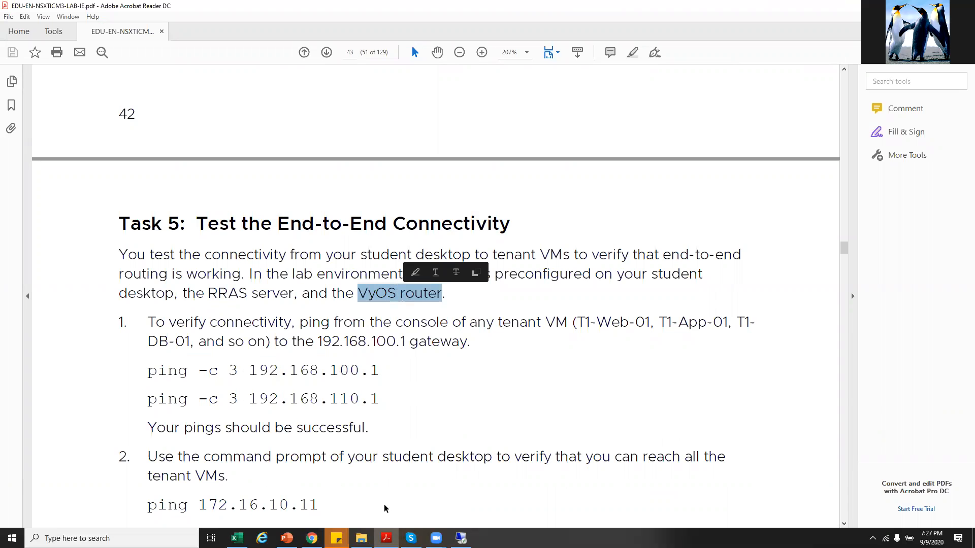
Examine the lab topology diagram on page 38, tracing the path between the tenant VMs, T1-GW-01, T0-GW-01 and the VyOS router.
scroll(370, 378, "up", 5)
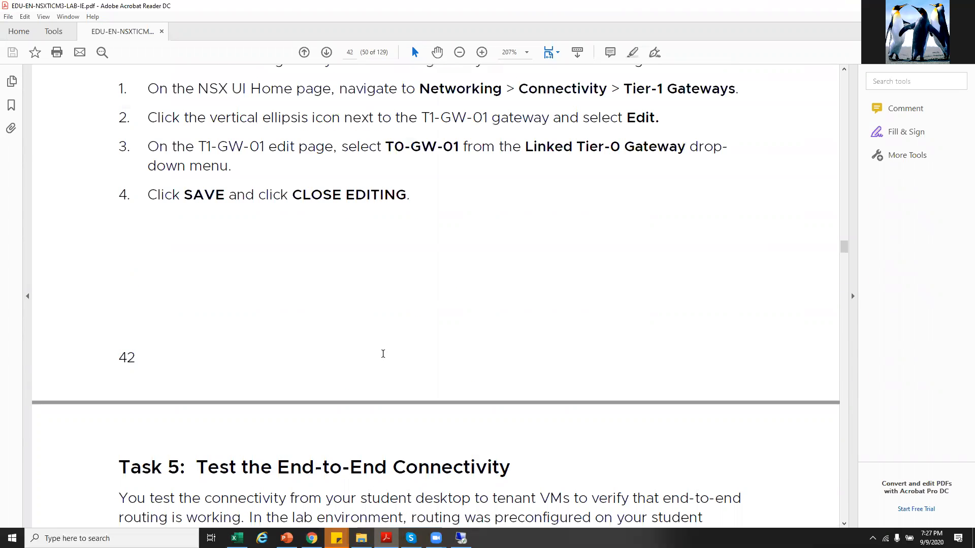
scroll(382, 354, "up", 10)
scroll(384, 353, "up", 20)
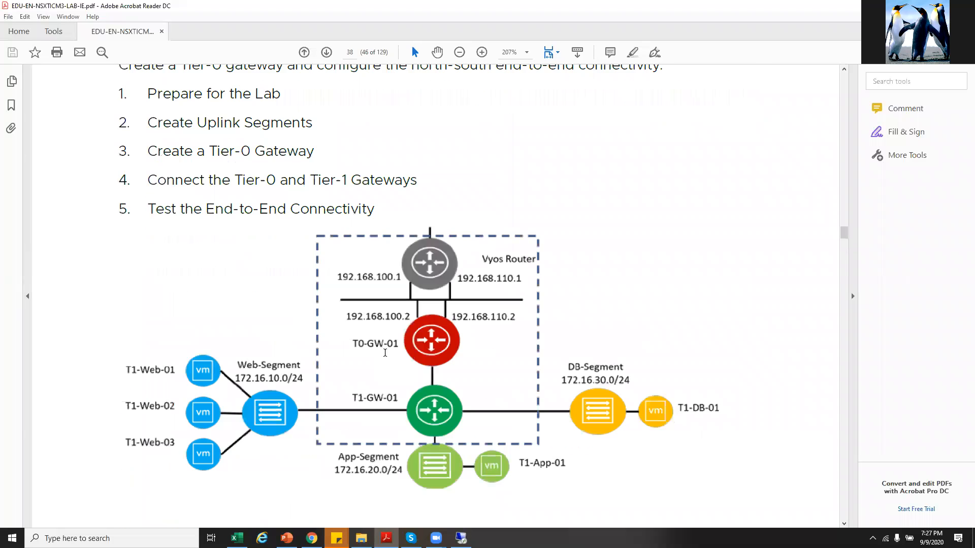
scroll(385, 352, "down", 5)
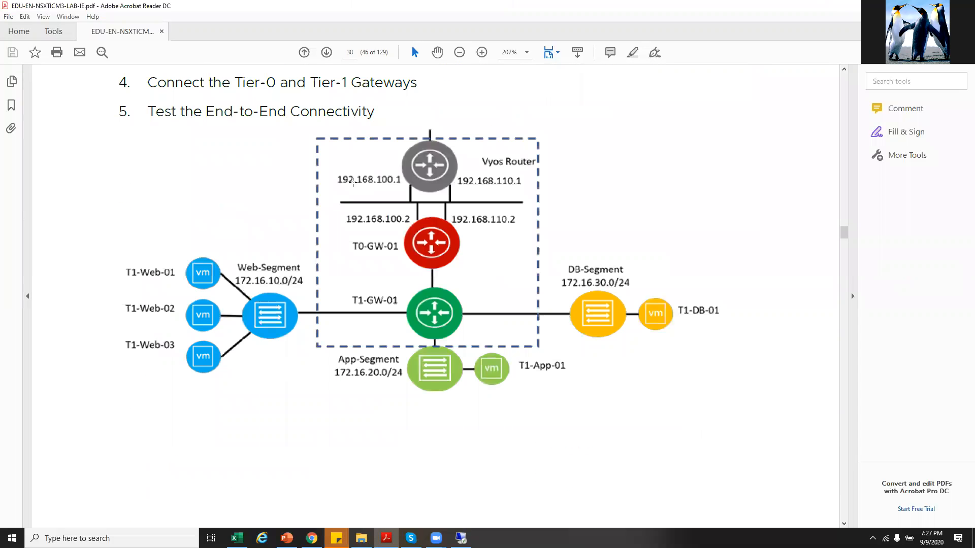
left_click_drag(333, 172, 384, 191)
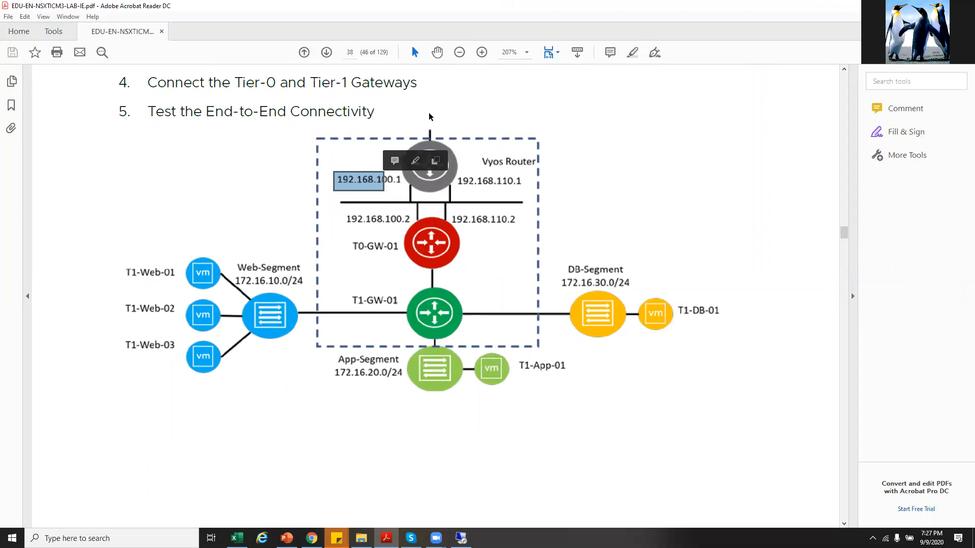
left_click(430, 120)
left_click_drag(505, 133, 520, 139)
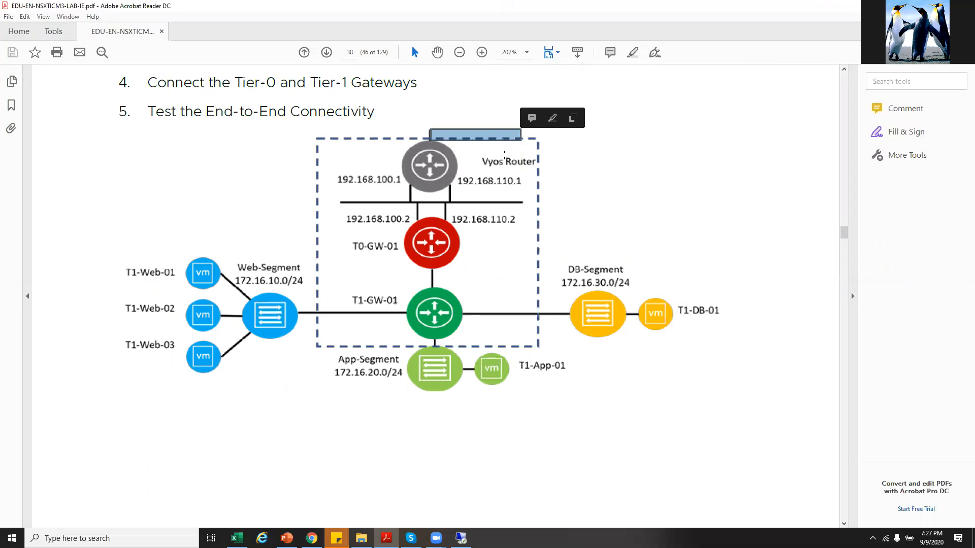
left_click_drag(515, 361, 583, 376)
left_click_drag(117, 335, 177, 355)
left_click_drag(331, 174, 395, 186)
left_click_drag(518, 357, 575, 379)
left_click_drag(416, 148, 461, 182)
left_click_drag(418, 231, 460, 264)
left_click_drag(412, 304, 448, 329)
left_click(626, 202)
left_click(431, 274)
left_click_drag(426, 276, 426, 277)
left_click_drag(421, 182, 446, 224)
left_click(683, 210)
left_click(775, 211)
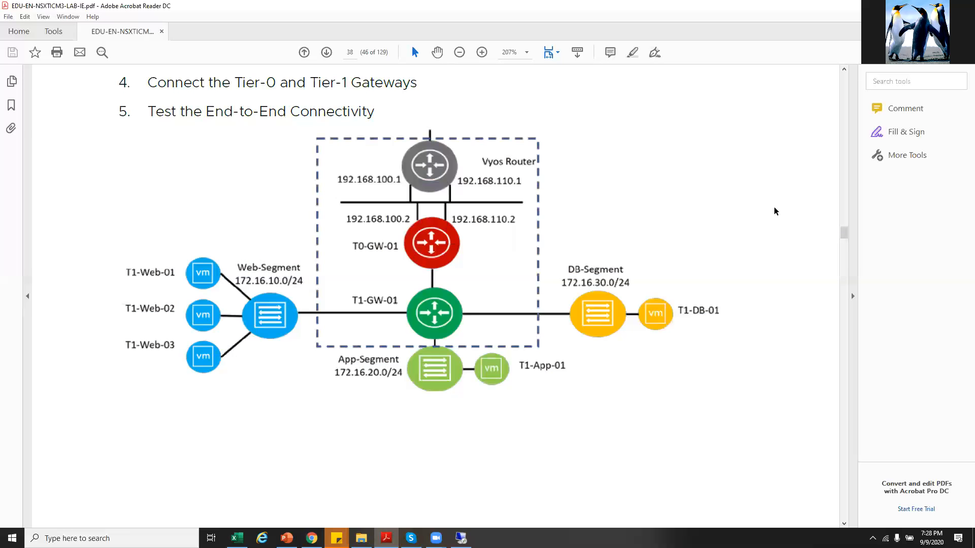
Review Task 5's ping commands in the lab guide, then bring up the Command Prompt on the remote student desktop.
scroll(690, 328, "down", 20)
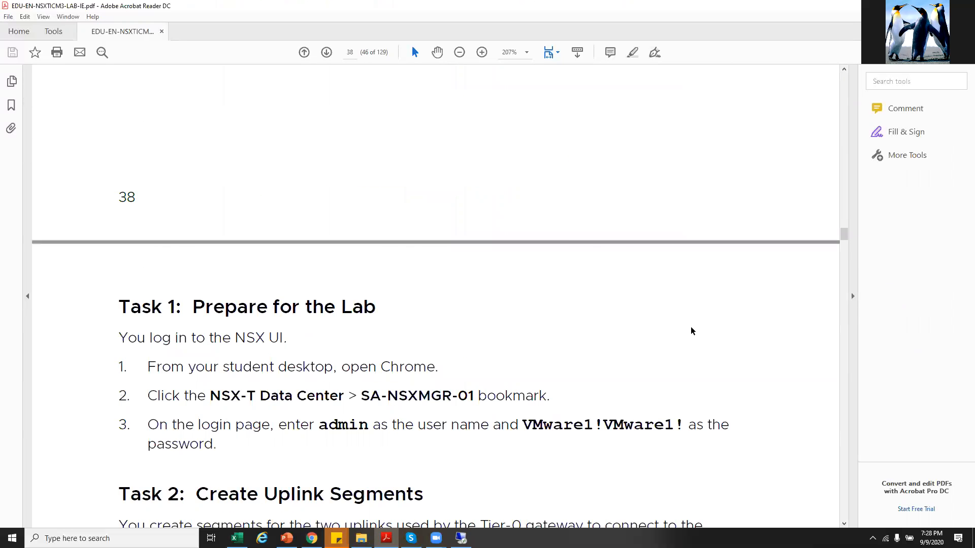
scroll(692, 329, "down", 15)
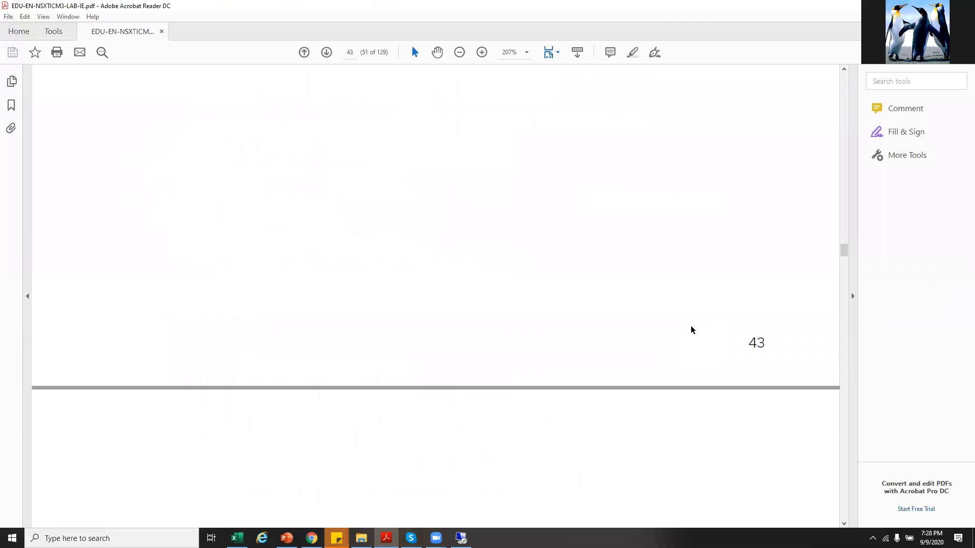
scroll(660, 315, "up", 3)
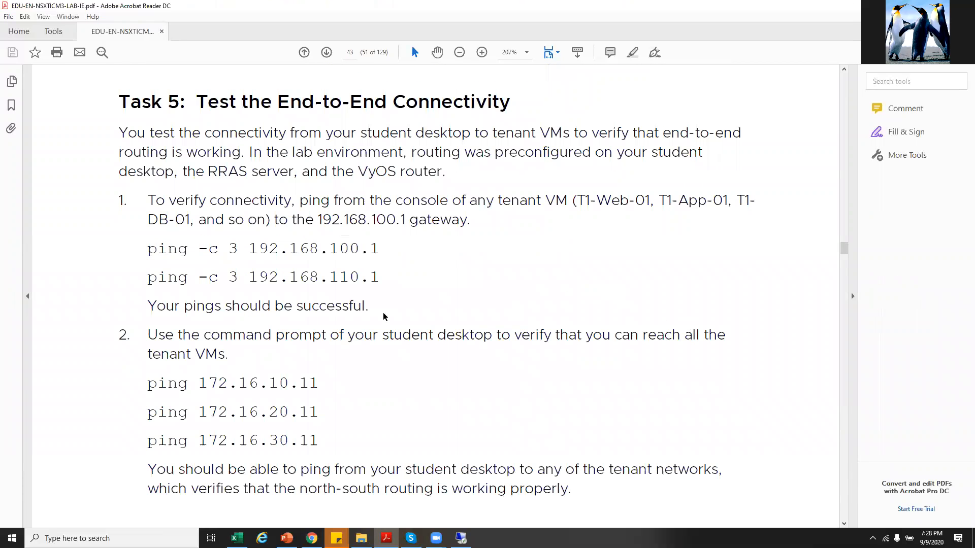
left_click_drag(379, 340, 435, 339)
left_click(313, 385)
left_click(461, 539)
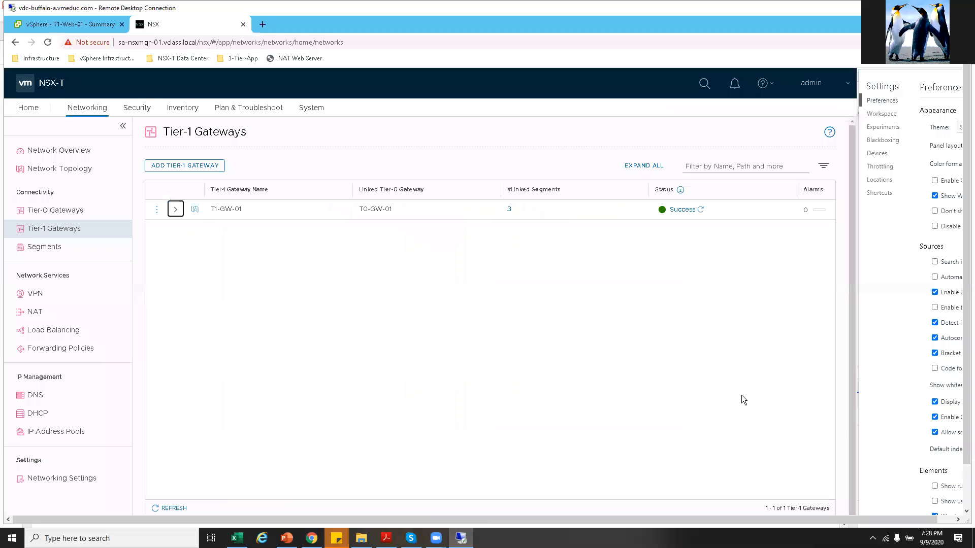
left_click_drag(966, 410, 967, 462)
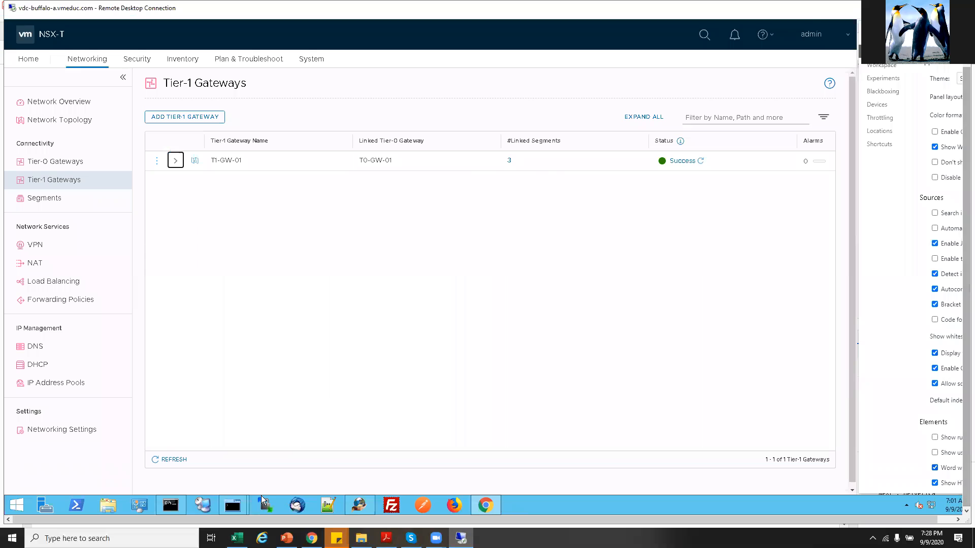
left_click(170, 505)
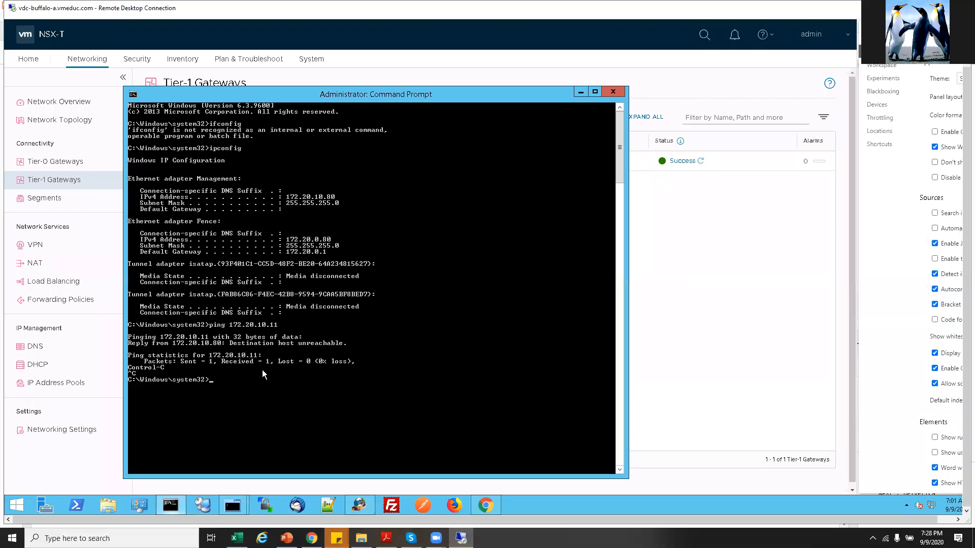
Try to ping 172.20.10.11 again, check the address against the lab guide, and stop the ping.
key("Up")
key("Return")
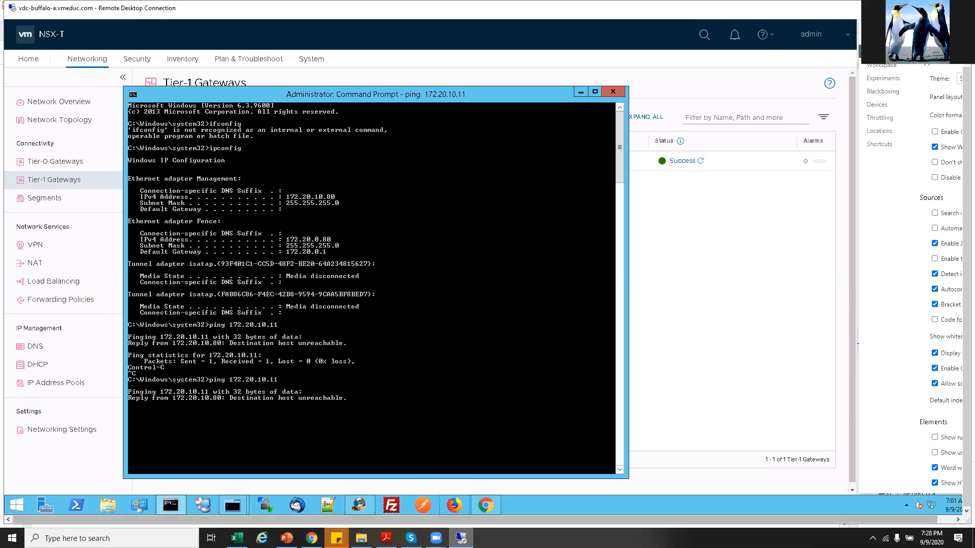
left_click(386, 538)
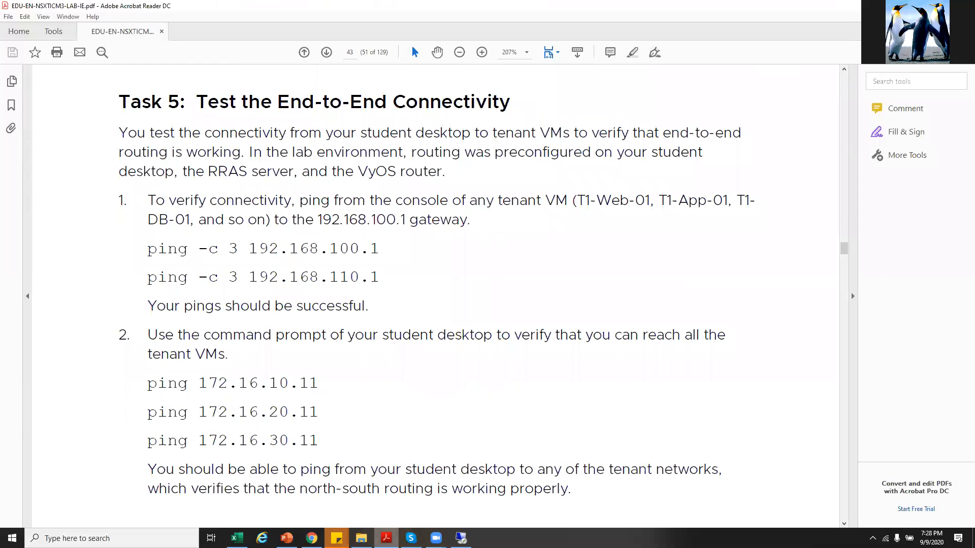
key("alt+Tab")
key("ctrl+c")
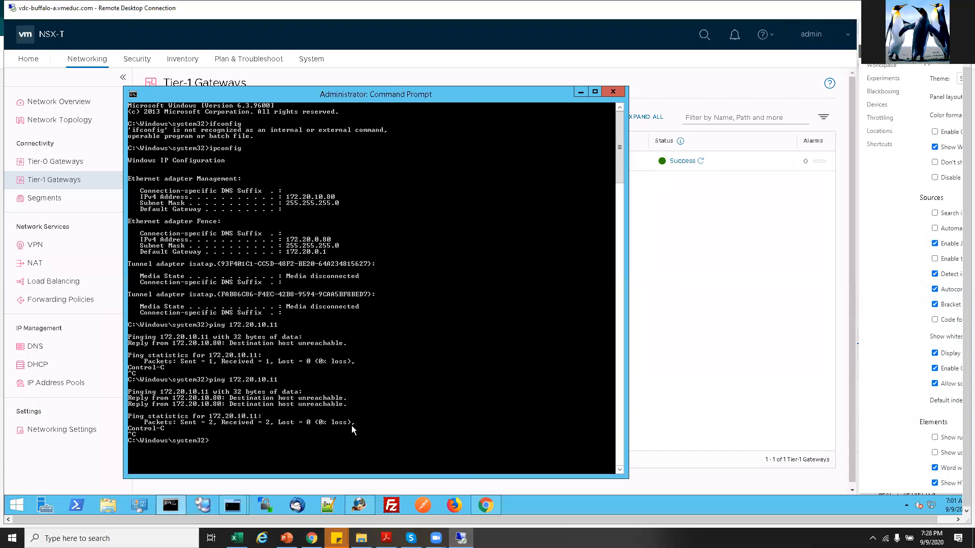
Ping tenant VM 172.16.10.11 from the Command Prompt, then stop the ping.
key("Up")
key("BackSpace")
key("Delete")
type("16")
key("Return")
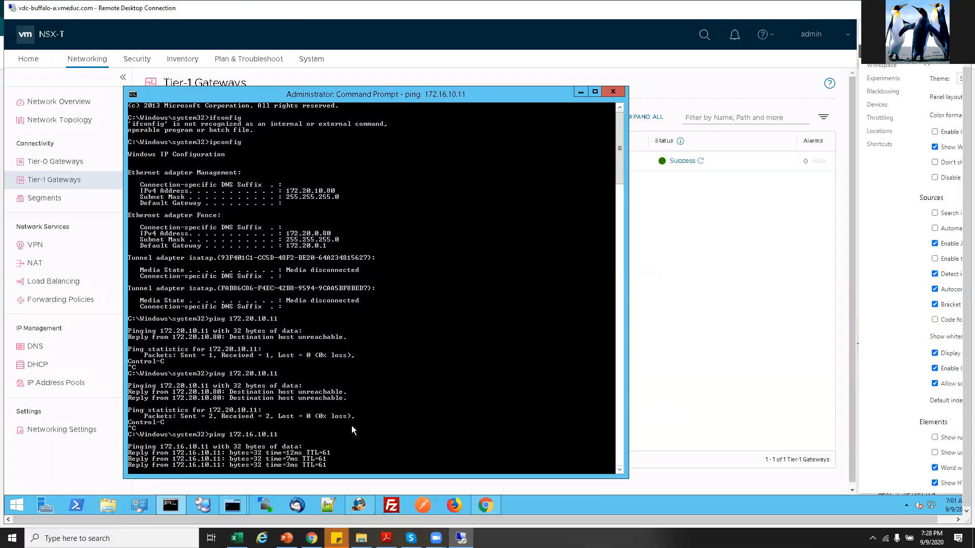
key("ctrl+c")
Ping tenant VM 172.16.20.11 by editing the previous command, then stop the ping.
key("Up")
key("Left")
key("Left")
key("Left")
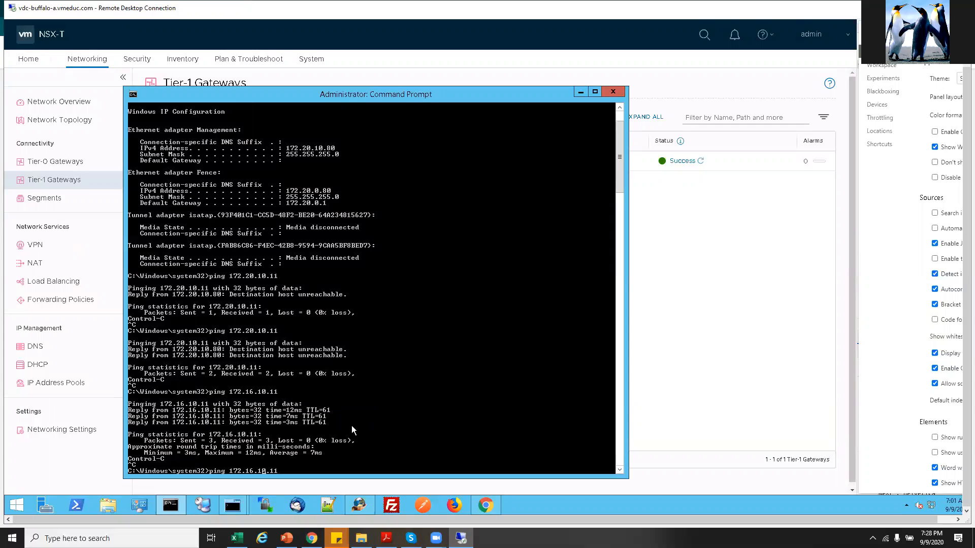
key("BackSpace")
type("2")
key("Return")
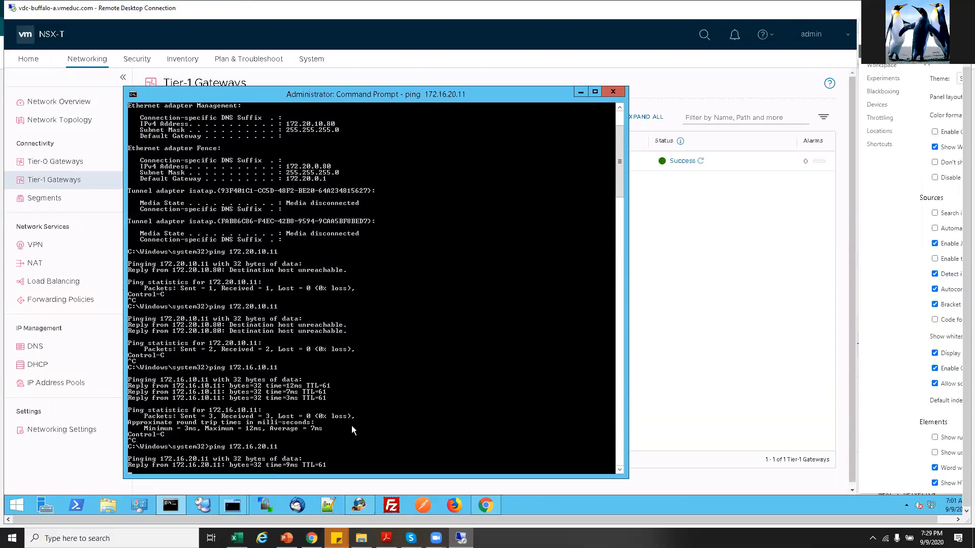
key("ctrl+c")
Ping tenant VM 172.16.30.11 by editing the previous command, then stop the ping.
key("Up")
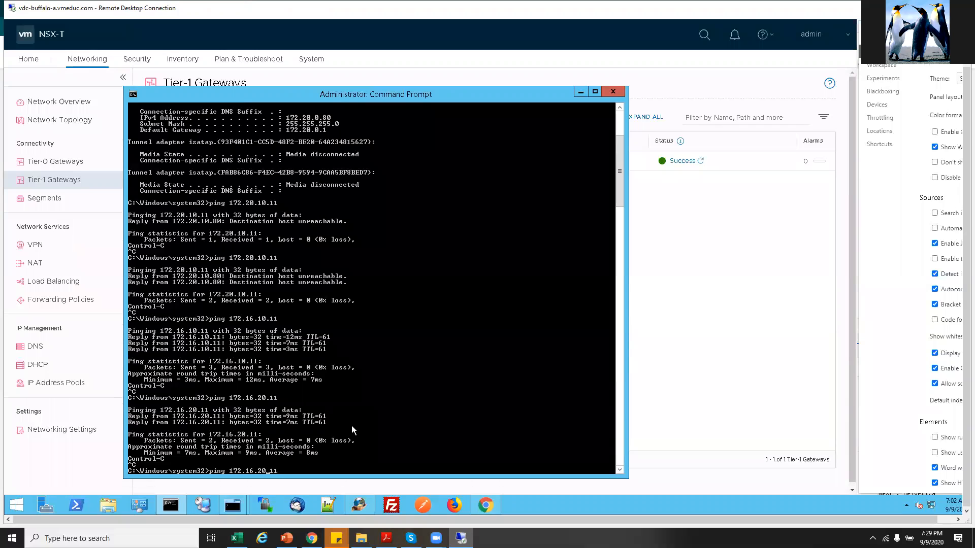
key("BackSpace")
type("3")
key("Return")
key("ctrl+c")
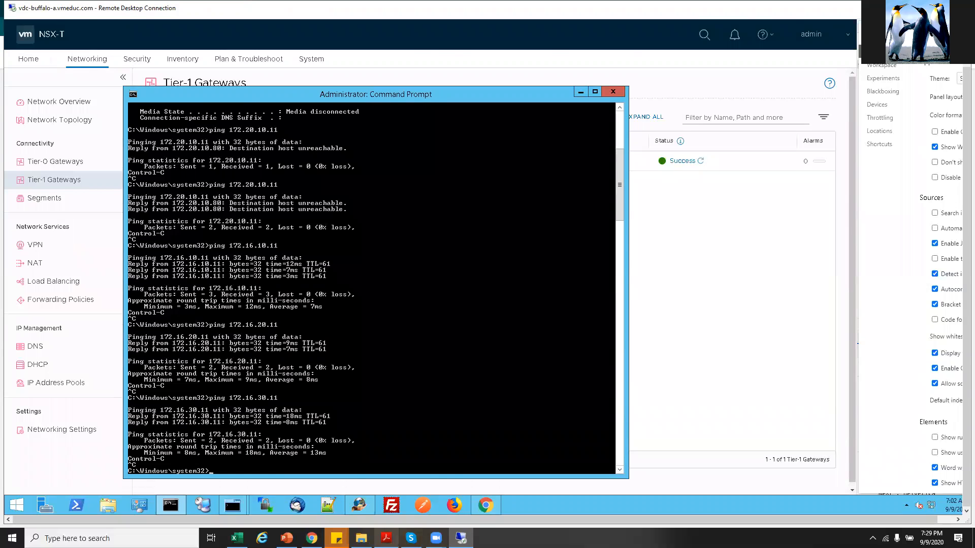
Return to the lab guide, recheck Task 5's gateway ping commands and read the Lab 9 Configuring VRF Lite objectives.
left_click(386, 539)
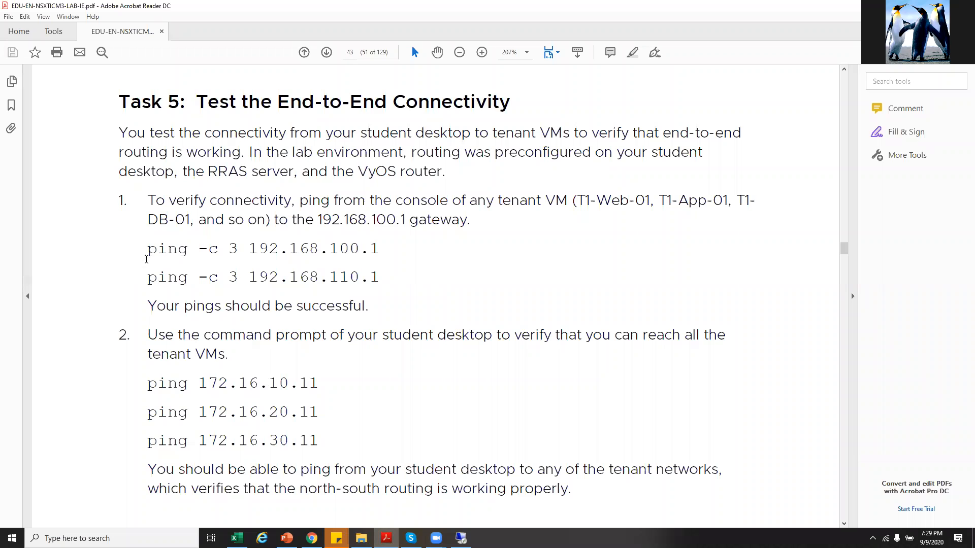
left_click_drag(151, 243, 378, 279)
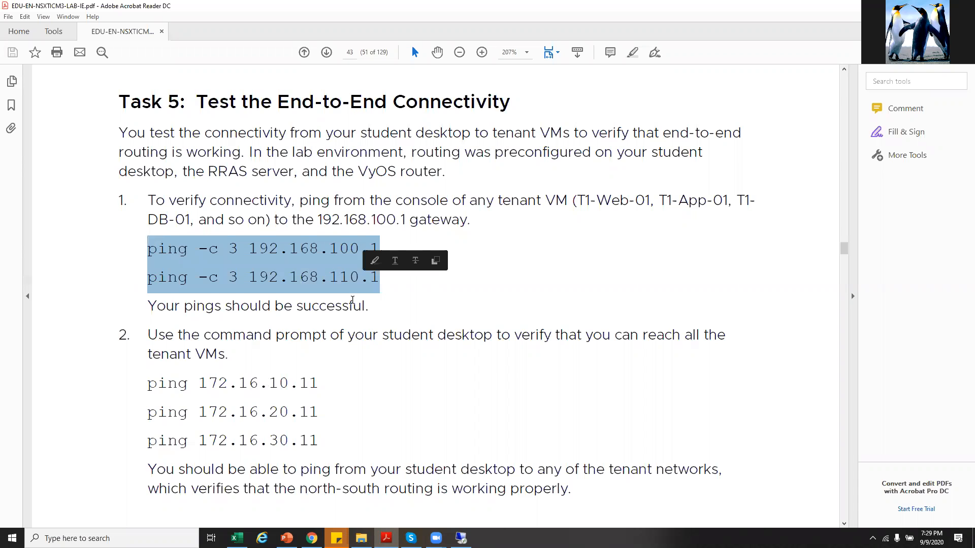
left_click(303, 343)
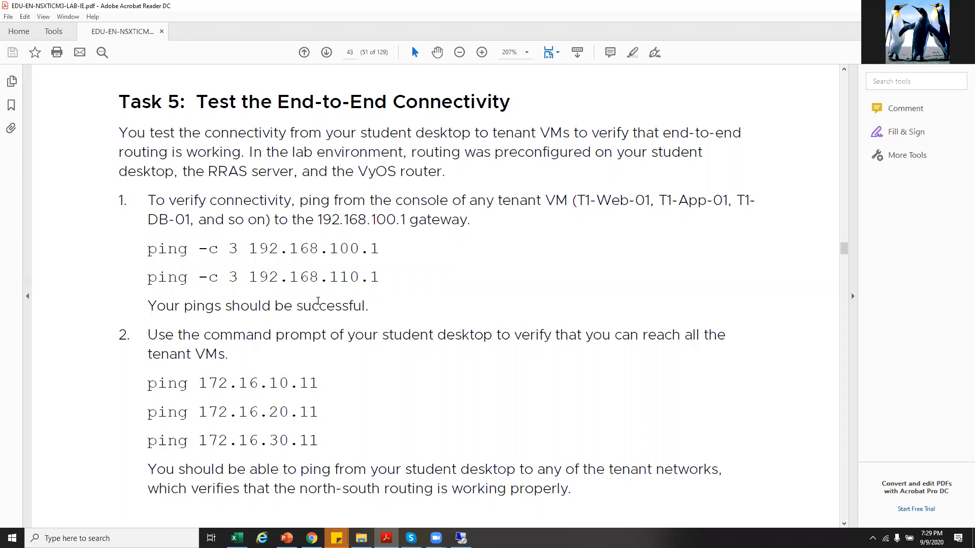
scroll(318, 300, "down", 10)
scroll(318, 303, "down", 8)
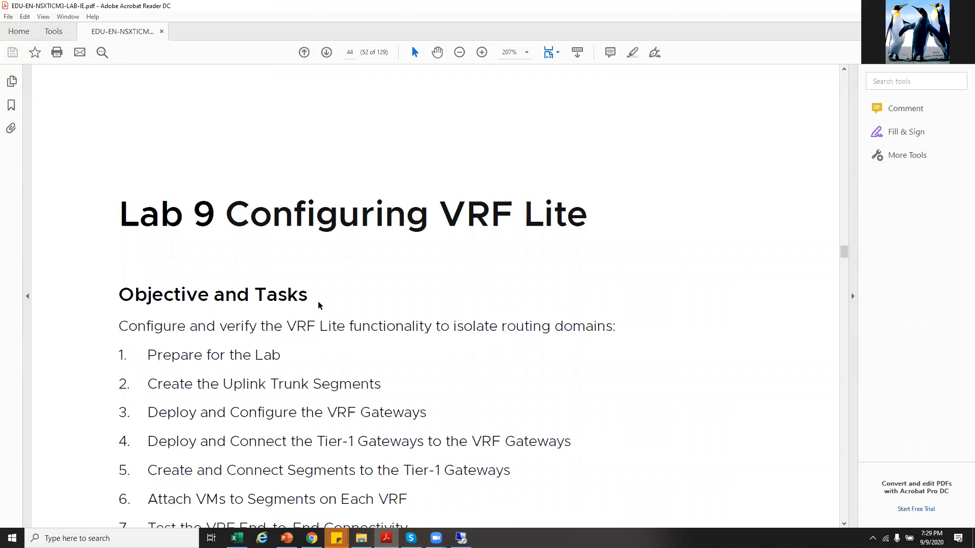
left_click_drag(227, 213, 513, 213)
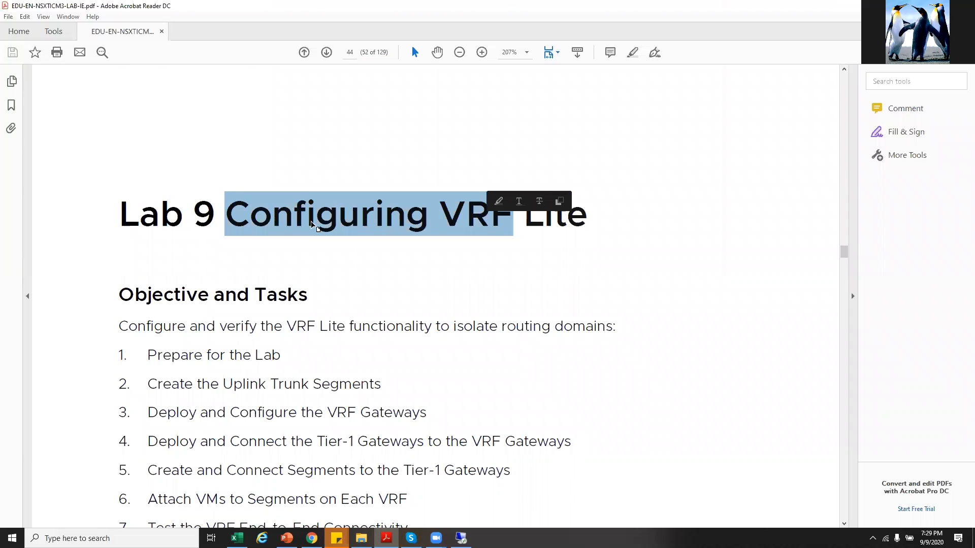
left_click(273, 220)
left_click_drag(117, 220, 543, 224)
left_click(298, 323)
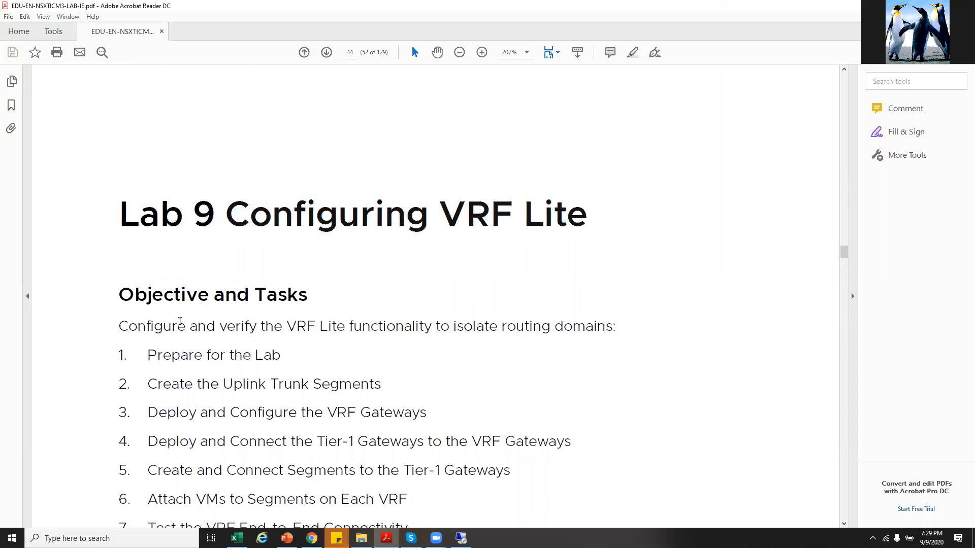
Examine the T0-GW-VRF-Red and T0-GW-VRF-Blue gateways in the Lab 9 topology diagram on page 45.
scroll(292, 381, "down", 10)
scroll(292, 378, "down", 9)
left_click_drag(303, 348, 378, 351)
left_click_drag(494, 349, 579, 350)
left_click(720, 374)
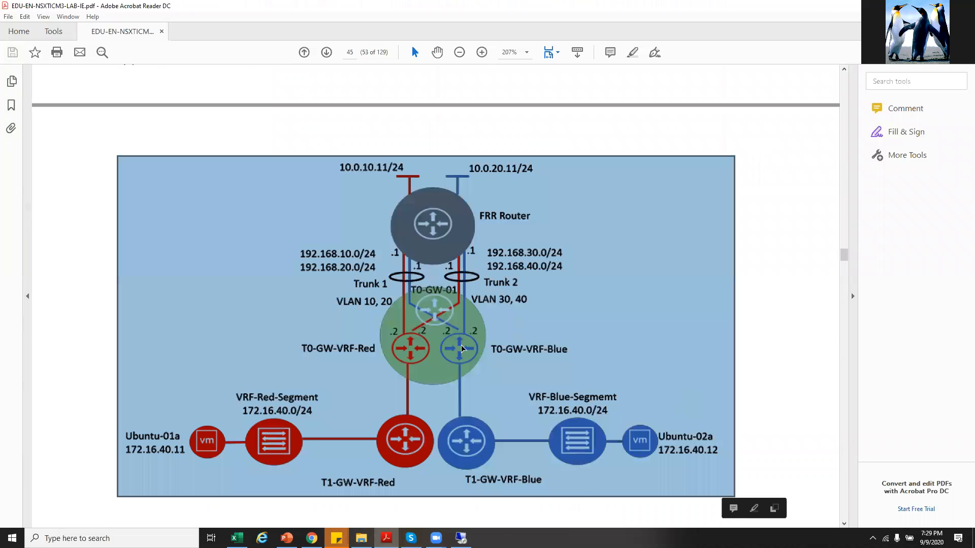
Capture the Lab 9 topology diagram on page 45 with Snipping Tool and minimize the capture.
left_click(364, 307)
left_click_drag(326, 294, 399, 307)
left_click(659, 296)
left_click(486, 310)
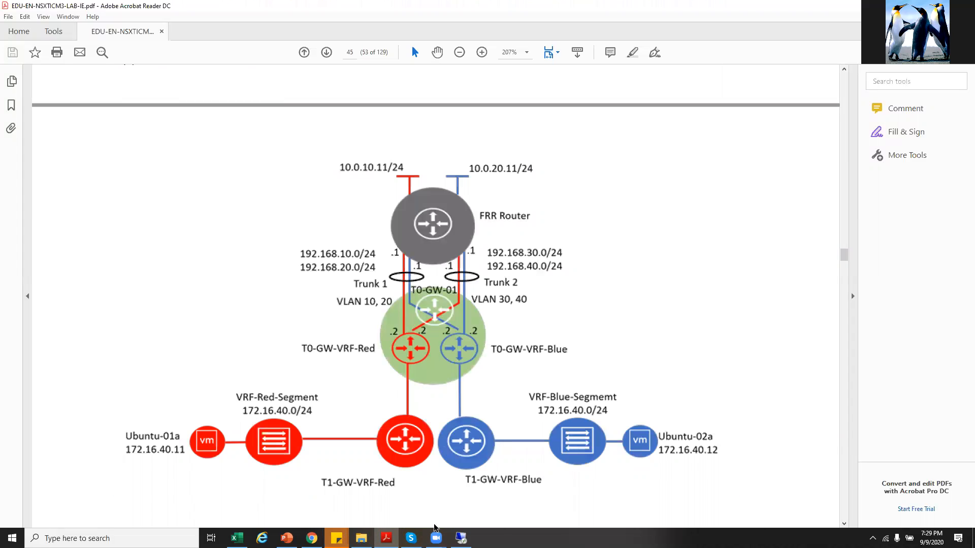
left_click(13, 538)
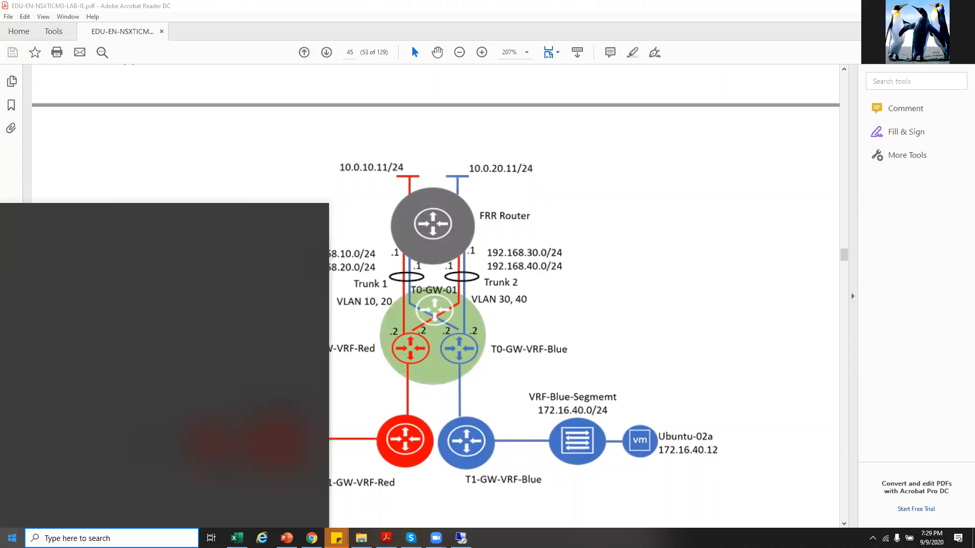
type("snipping tool")
key("Return")
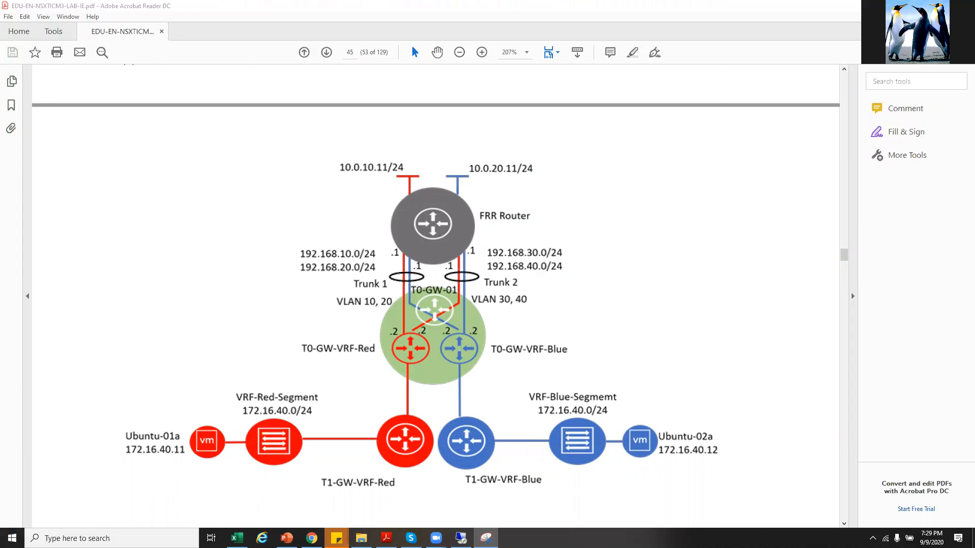
left_click_drag(64, 126, 760, 511)
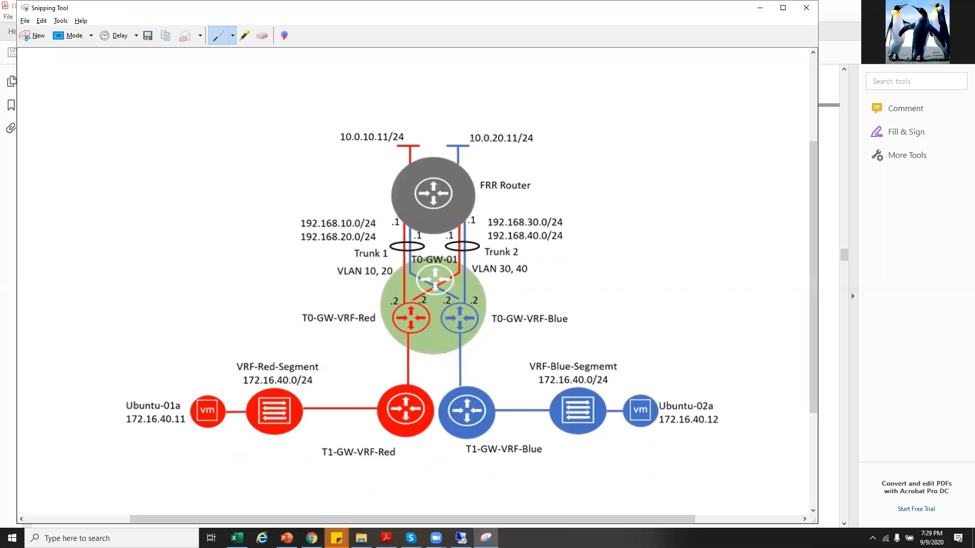
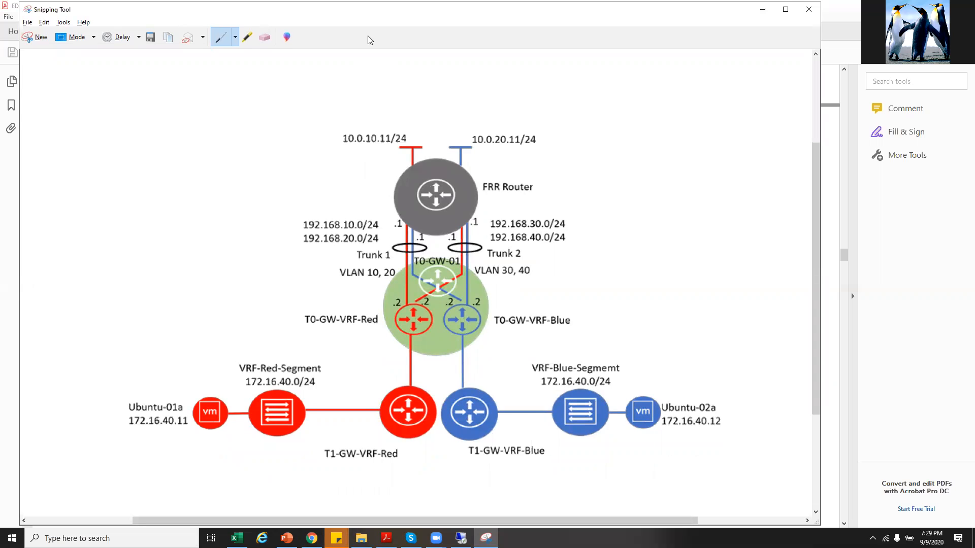
left_click(762, 10)
Read the nine Lab 9 objectives in the lab guide, from preparing the lab to verifying routing isolation between VRFs.
scroll(467, 232, "up", 10)
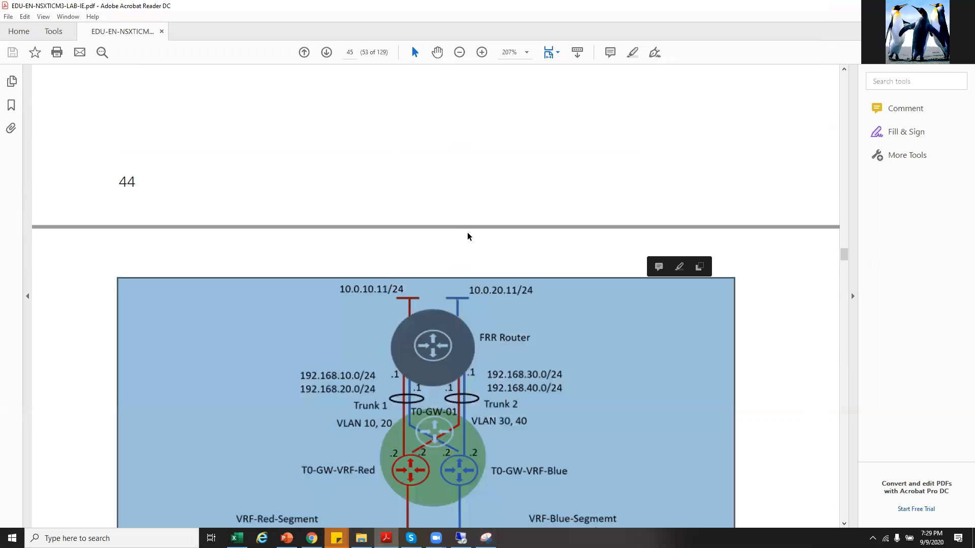
scroll(479, 233, "up", 5)
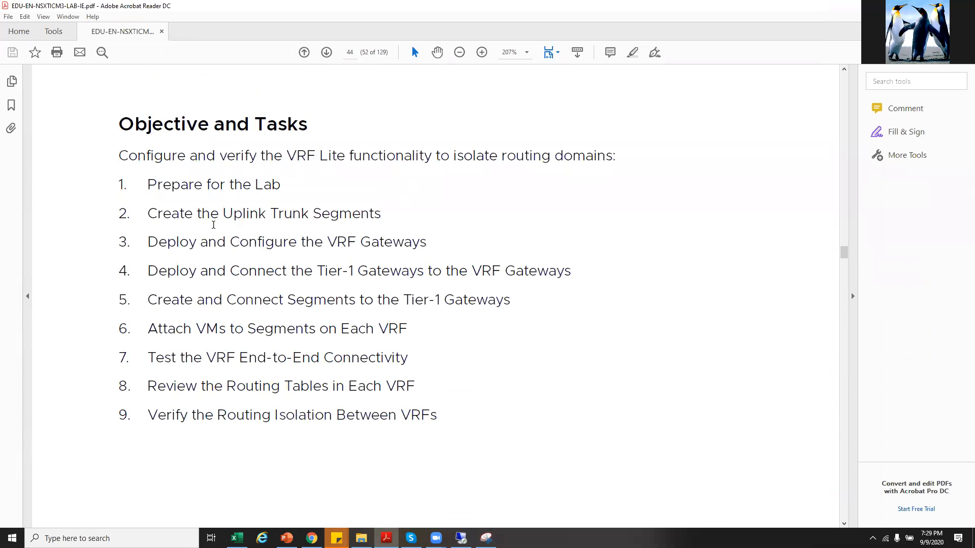
left_click_drag(160, 215, 377, 221)
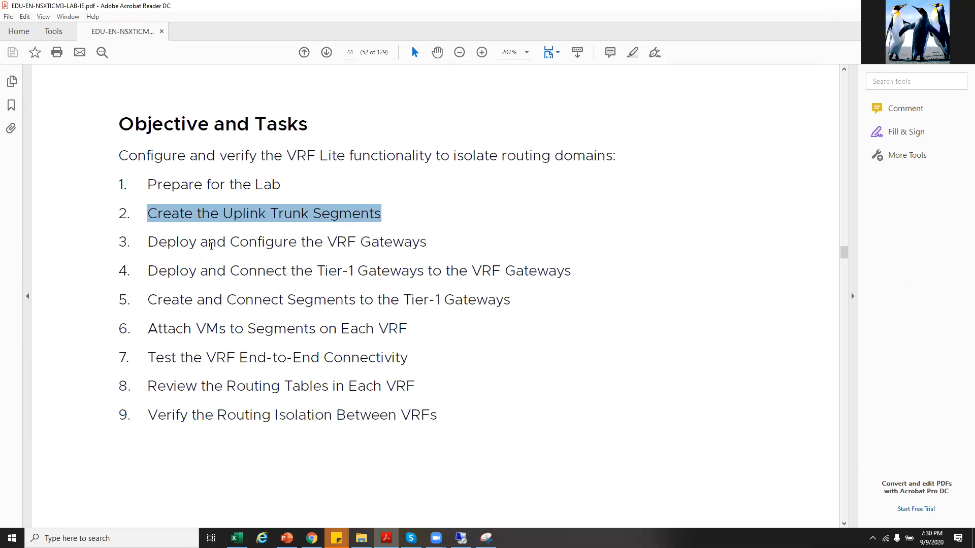
triple_click(174, 245)
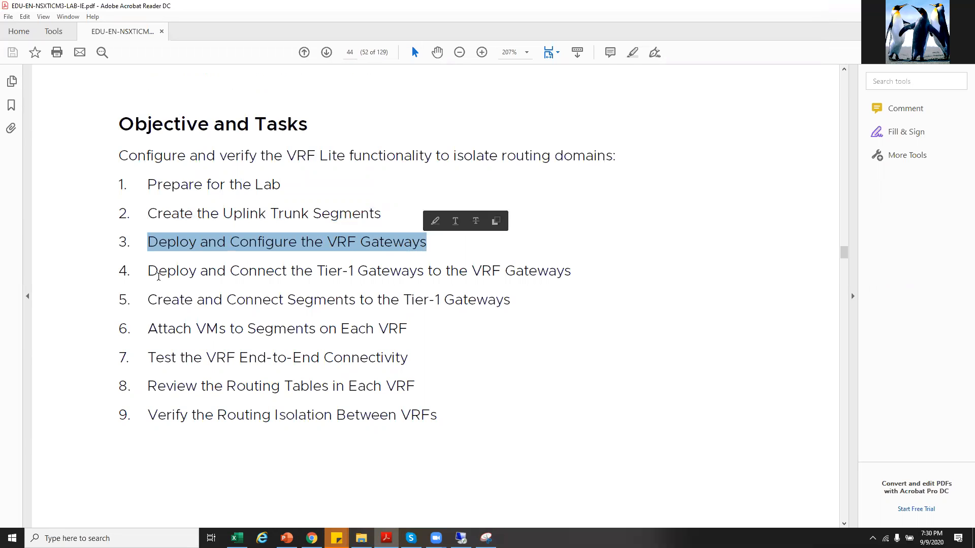
left_click_drag(155, 273, 425, 276)
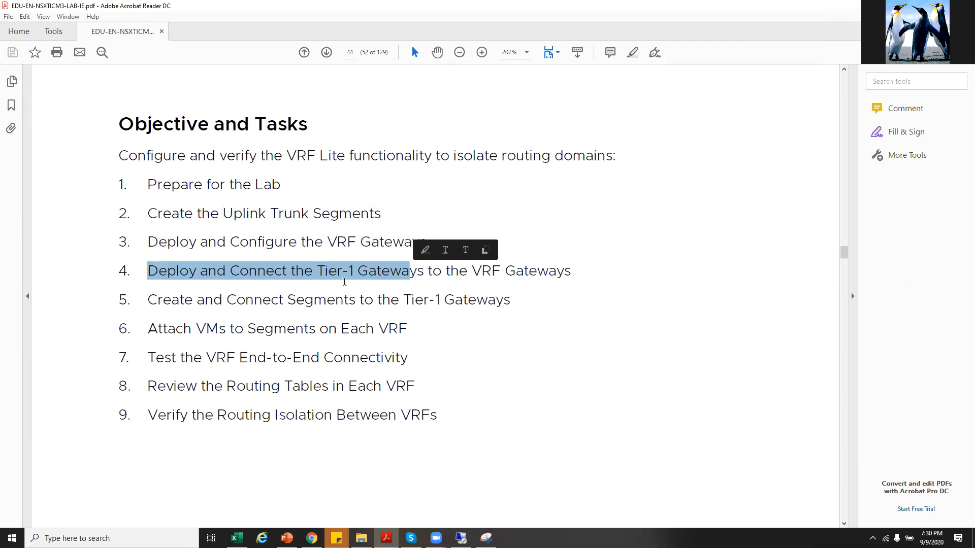
left_click(325, 282)
left_click_drag(318, 275, 571, 271)
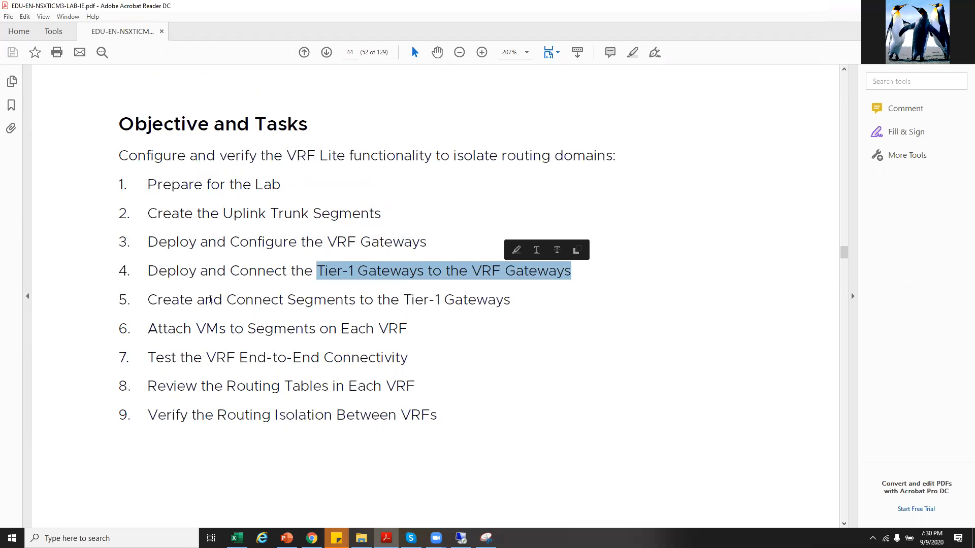
left_click_drag(166, 299, 511, 301)
left_click(307, 300)
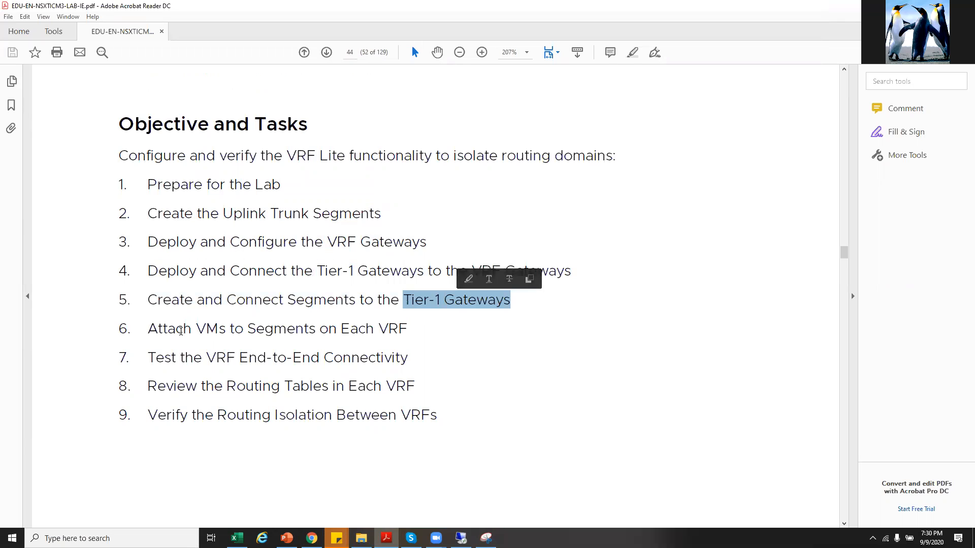
left_click_drag(148, 328, 406, 330)
left_click_drag(202, 358, 343, 362)
left_click(206, 410)
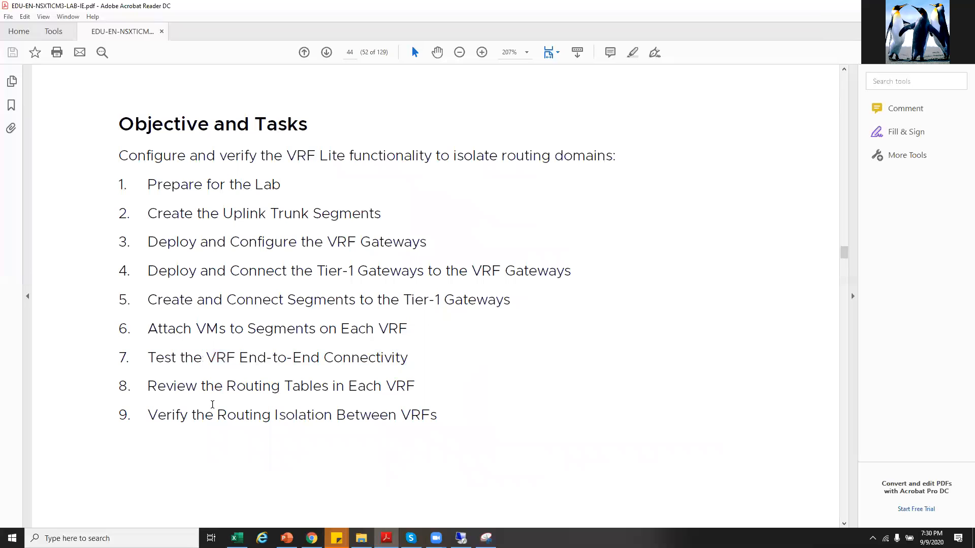
left_click_drag(148, 386, 415, 387)
left_click_drag(149, 415, 444, 406)
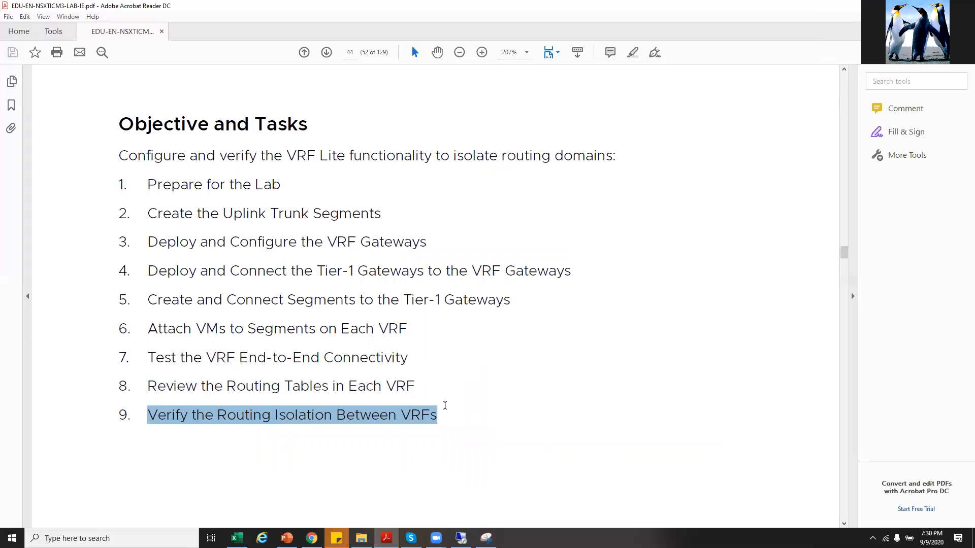
left_click(272, 413)
Go to Task 2 of Lab 9 in the lab guide and copy the segment name Uplink-Trunk-1.
scroll(409, 298, "down", 3)
scroll(414, 293, "down", 3)
scroll(413, 294, "up", 1)
scroll(414, 294, "down", 6)
scroll(414, 294, "down", 12)
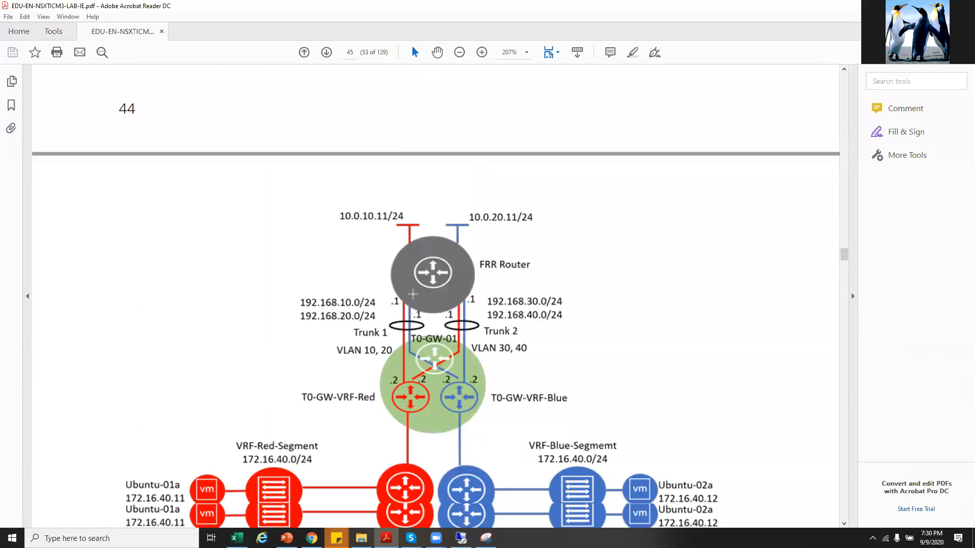
scroll(413, 295, "down", 4)
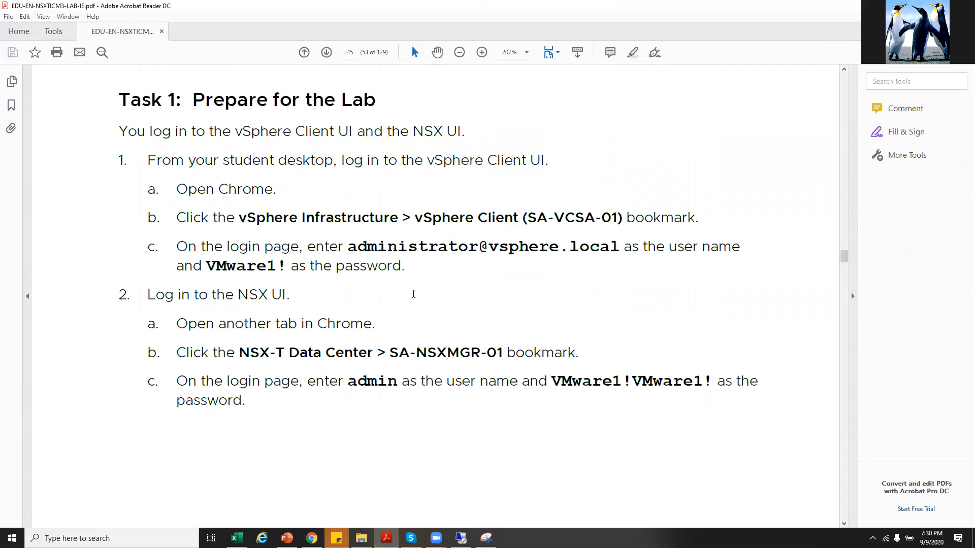
scroll(413, 294, "down", 5)
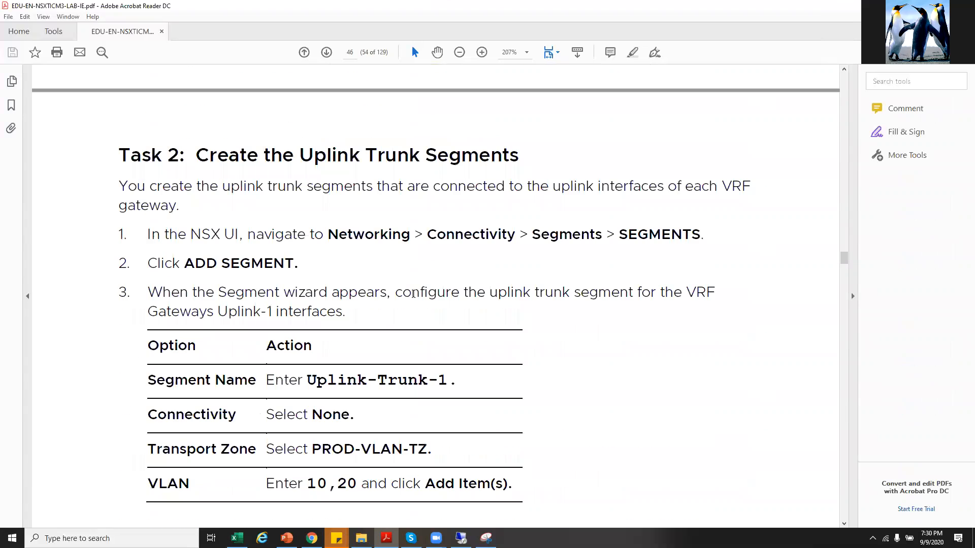
scroll(330, 296, "down", 1)
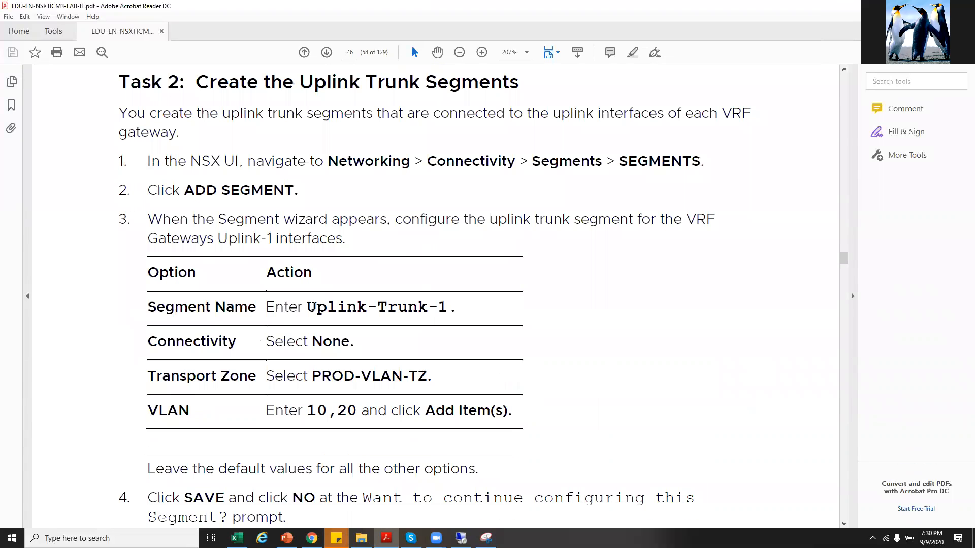
left_click_drag(307, 308, 449, 309)
right_click(427, 311)
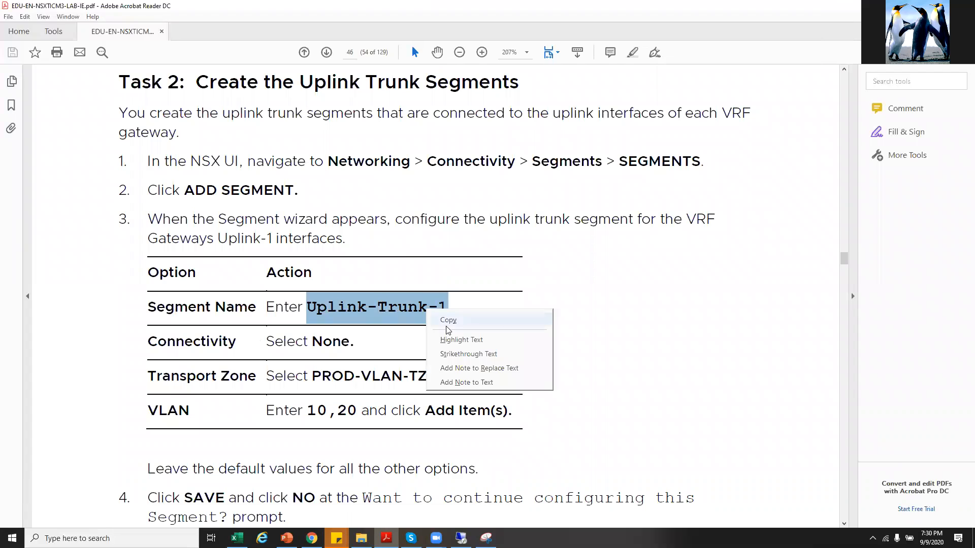
left_click(448, 320)
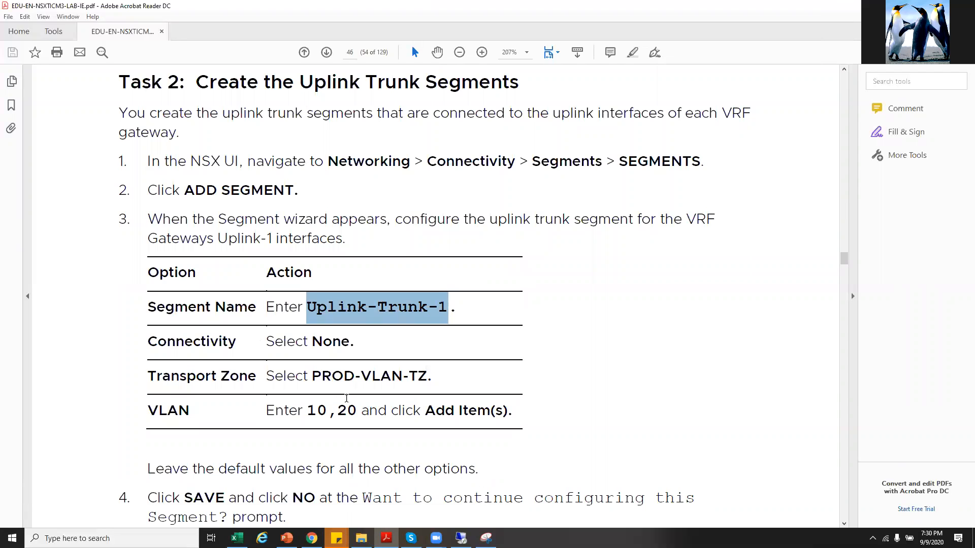
Check the transport zone specified in Task 2 for the first uplink trunk segment.
left_click_drag(313, 375, 430, 377)
left_click(458, 385)
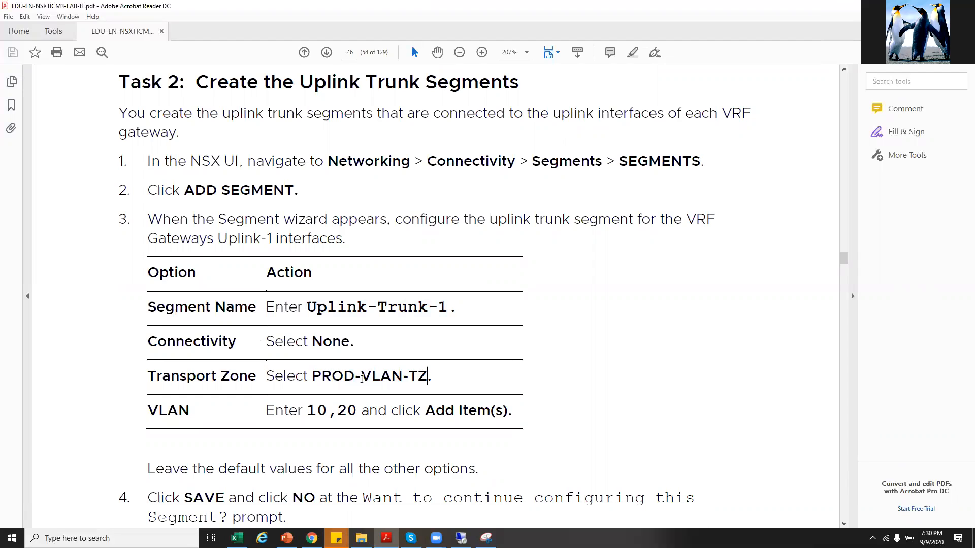
left_click_drag(308, 376, 427, 385)
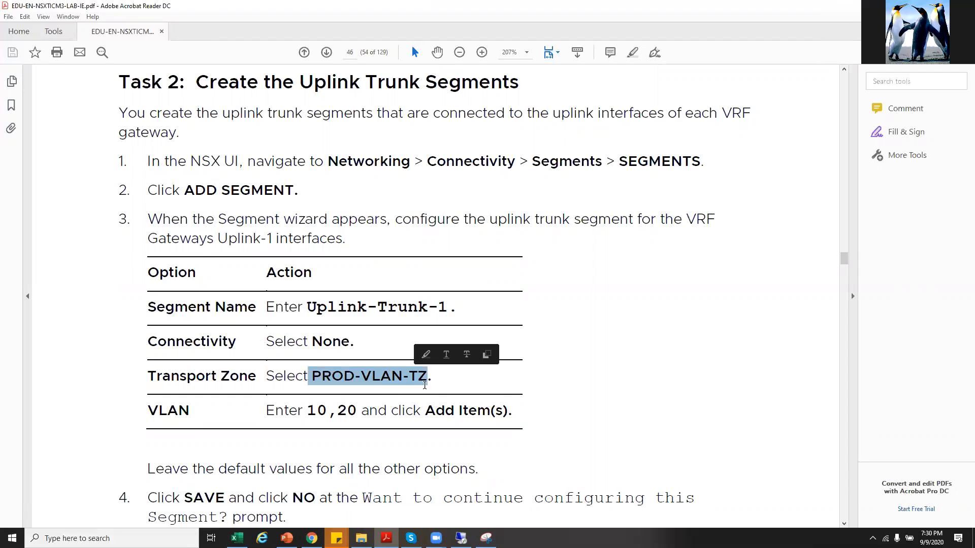
left_click(585, 416)
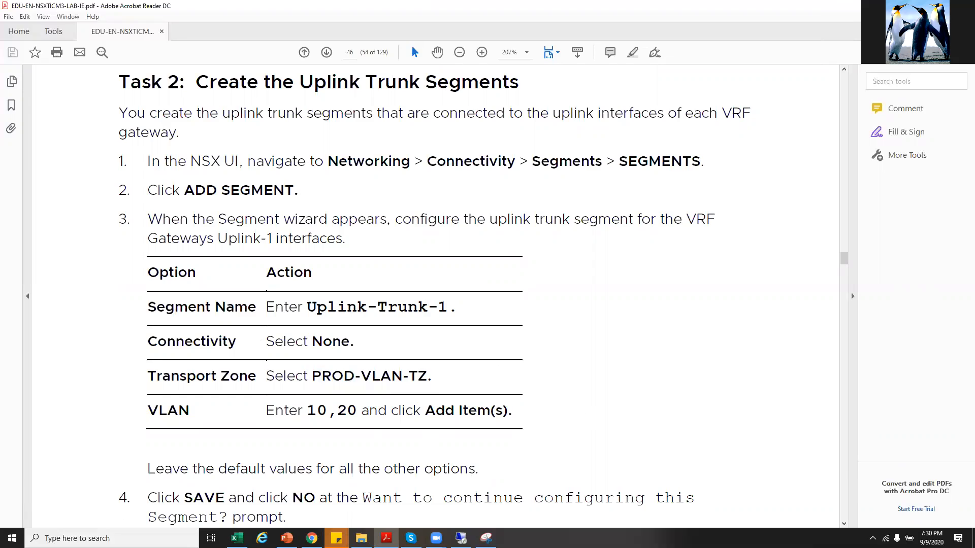
Maximize the captured topology in Snipping Tool and draw freehand pen lines tracing the red and blue VRF uplinks through Trunk 1 and Trunk 2.
left_click(461, 538)
left_click(386, 539)
left_click(486, 539)
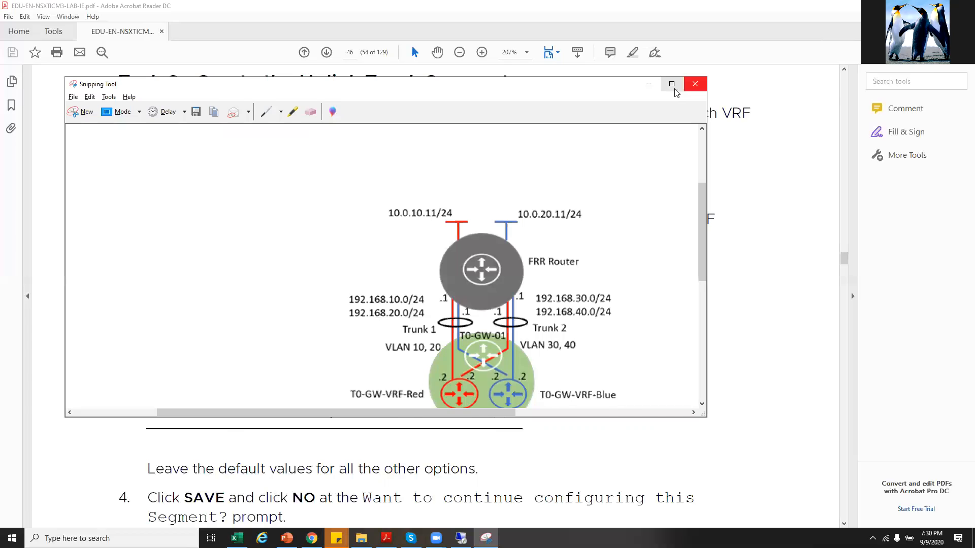
left_click(672, 86)
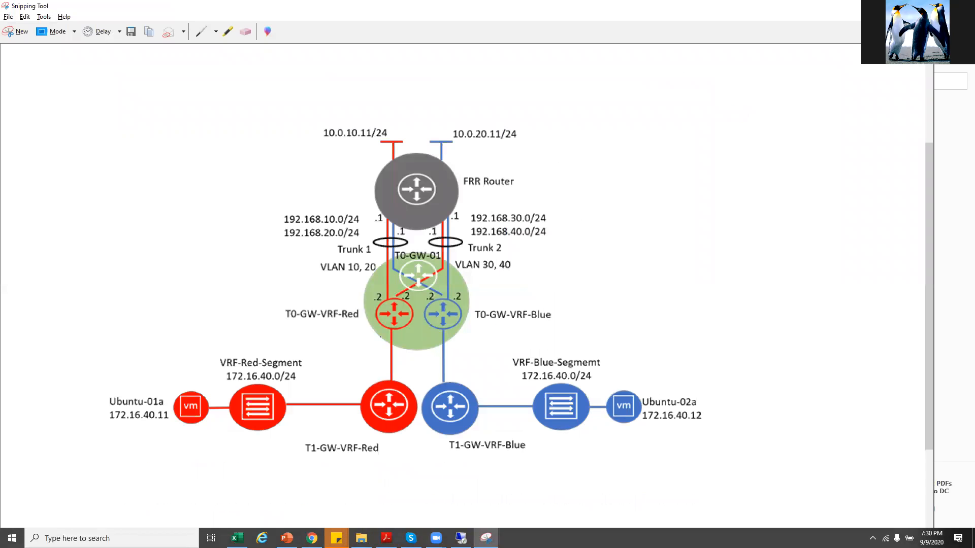
mouse_move(409, 261)
left_mouse_down()
mouse_move(386, 209)
mouse_move(337, 200)
mouse_move(253, 240)
mouse_move(347, 335)
mouse_move(373, 329)
mouse_move(340, 288)
left_mouse_up()
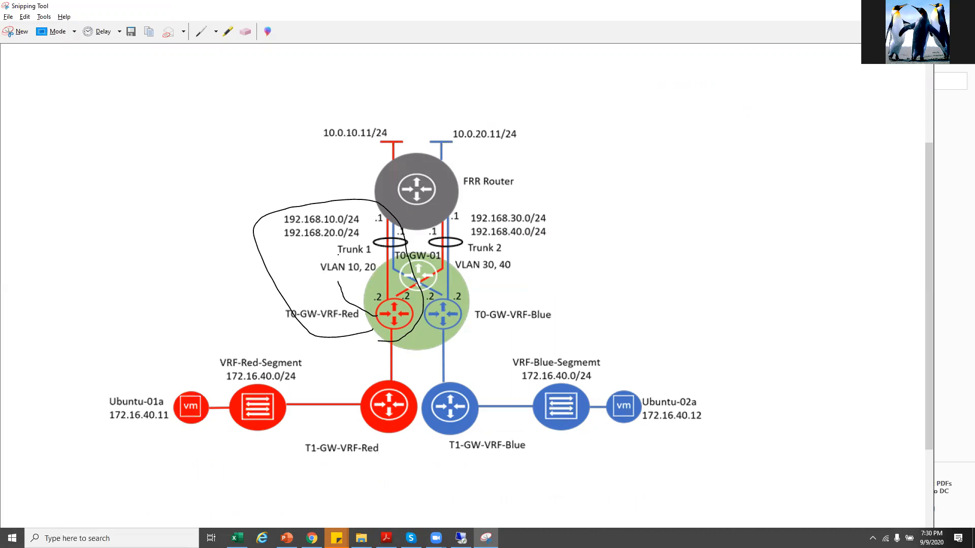
left_click_drag(402, 297, 448, 261)
mouse_move(273, 261)
left_mouse_down()
mouse_move(318, 291)
mouse_move(358, 300)
left_mouse_up()
mouse_move(473, 217)
left_mouse_down()
mouse_move(398, 305)
mouse_move(368, 240)
left_mouse_up()
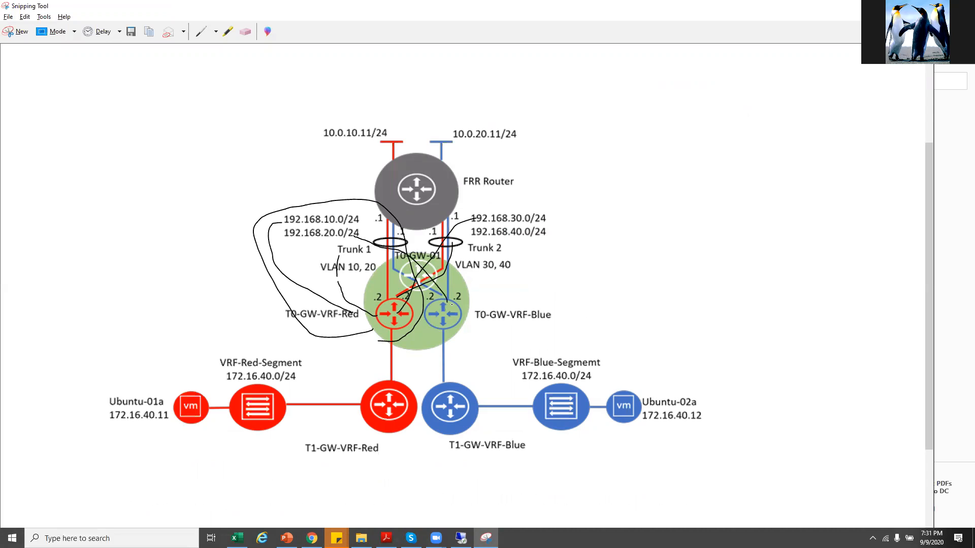
mouse_move(447, 303)
left_mouse_down()
mouse_move(466, 242)
mouse_move(476, 237)
mouse_move(480, 256)
left_mouse_up()
Return to the lab guide and copy the segment name Uplink-Trunk-1 again from Task 2.
key("alt+Tab")
left_click_drag(309, 311, 446, 309)
right_click(437, 313)
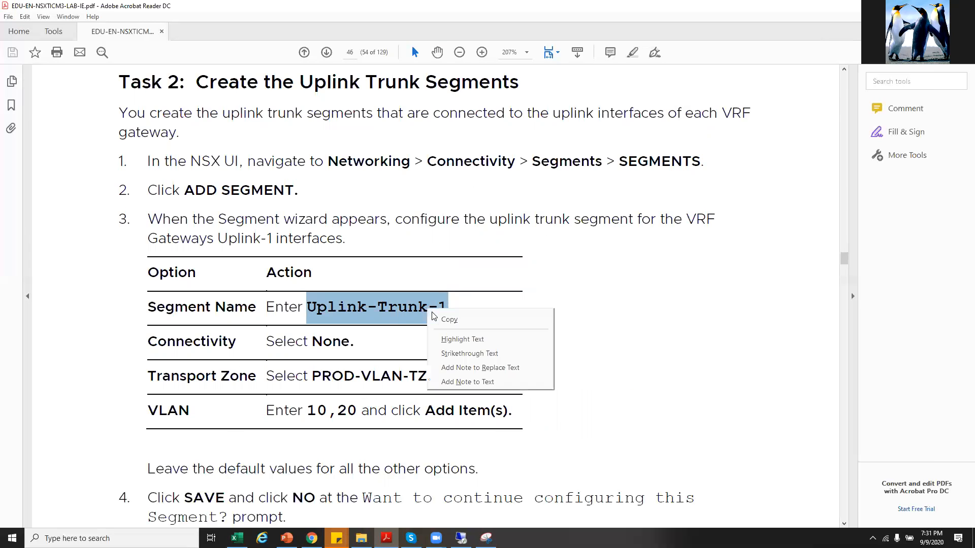
left_click(472, 321)
Switch to NSX-T in the remote desktop and start a new segment named Uplink-Trunk-1 in transport zone PROD-VLAN-TZ.
left_click(461, 538)
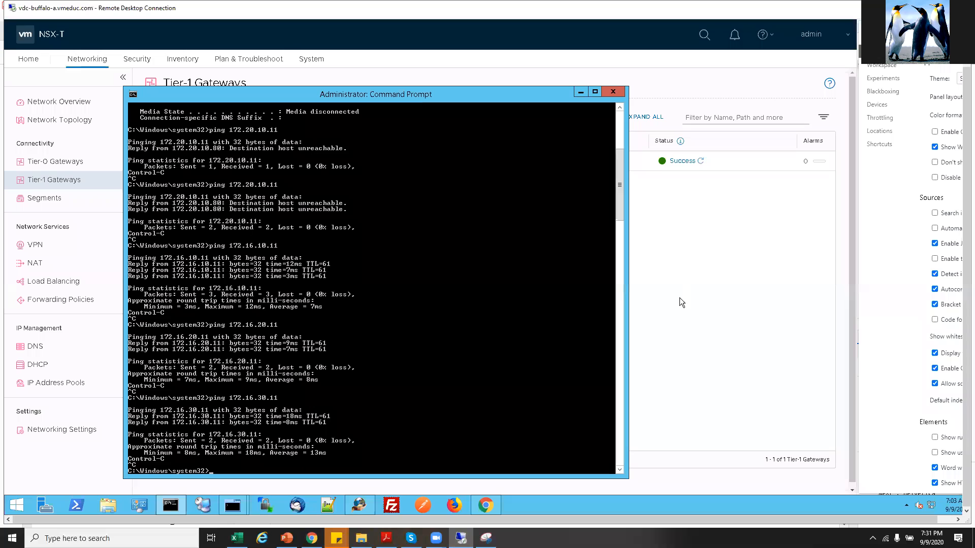
left_click(62, 185)
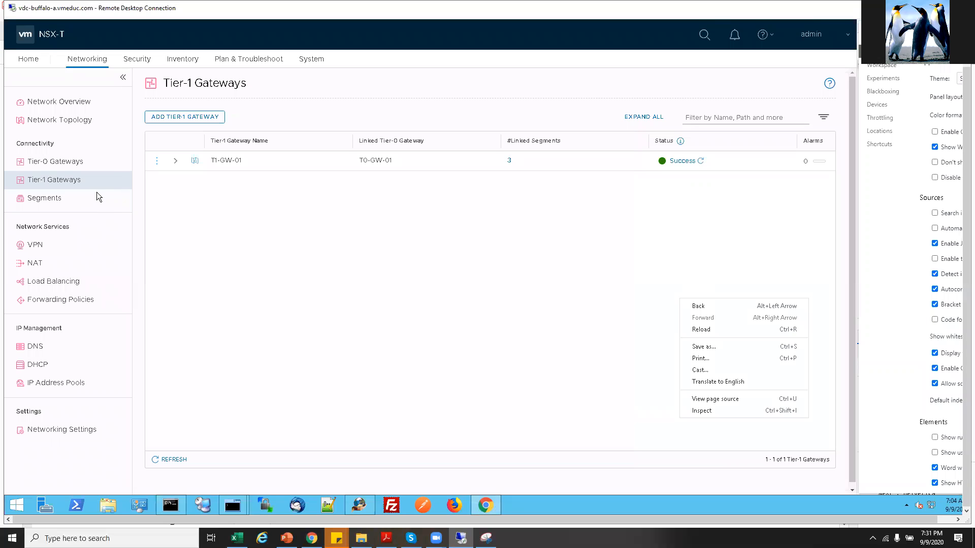
left_click(56, 200)
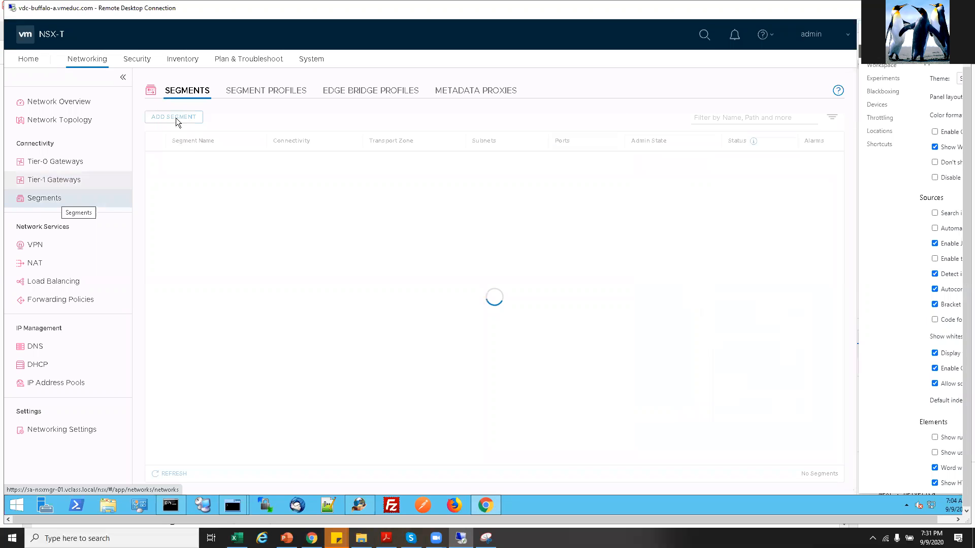
left_click(177, 117)
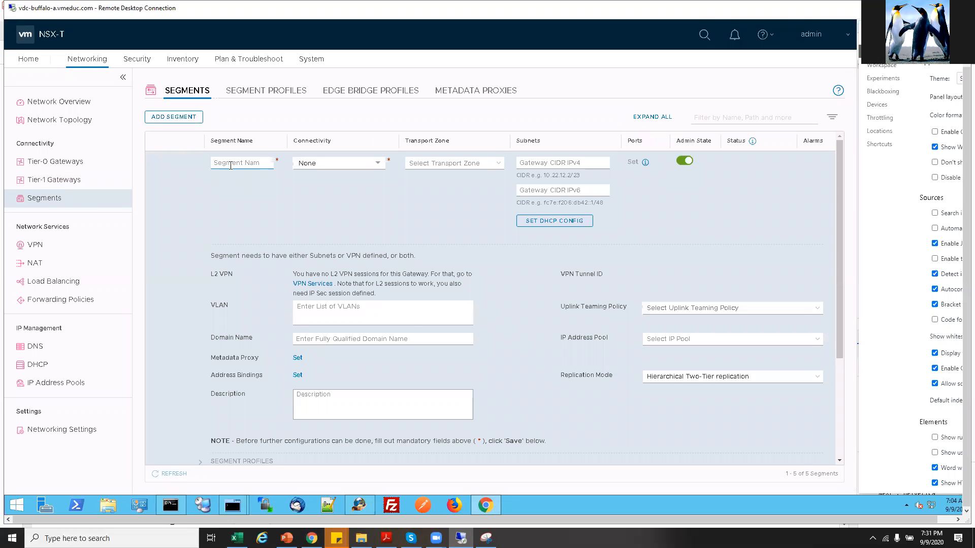
key("ctrl+v")
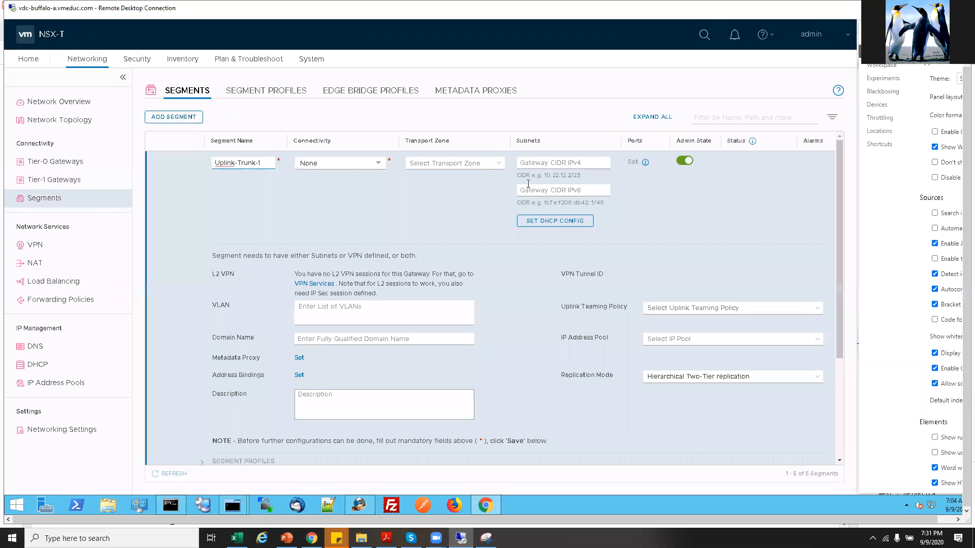
left_click(500, 163)
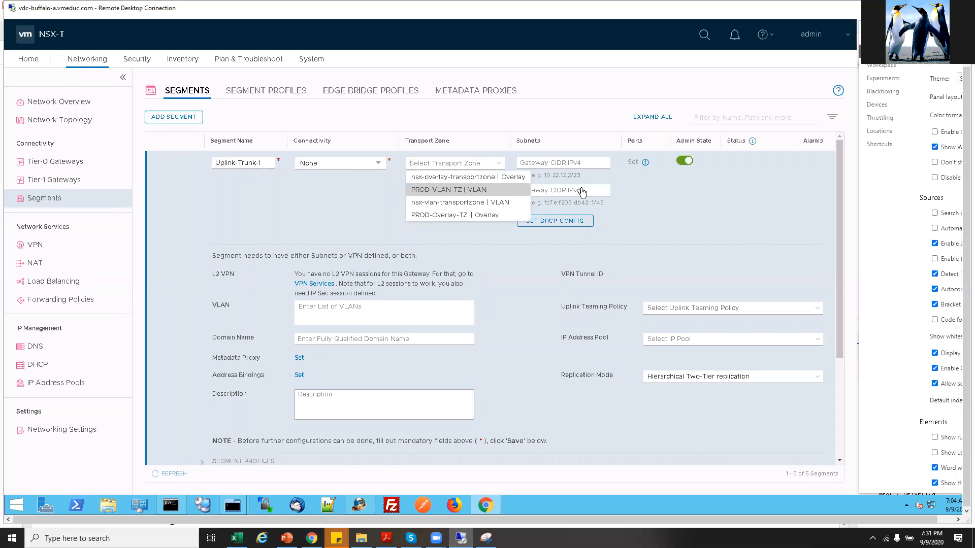
left_click(472, 193)
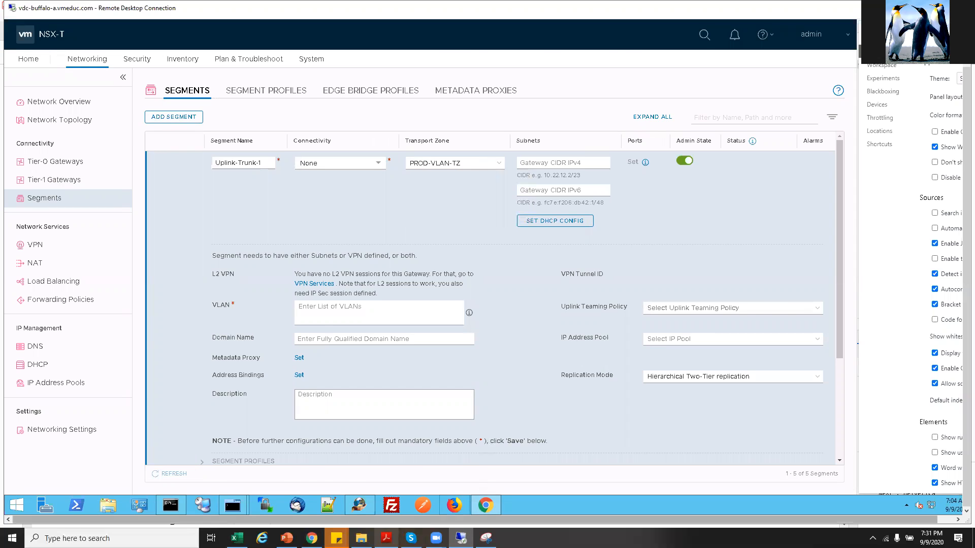
Switch to the lab guide in Acrobat Reader and look up the VLAN IDs for the Uplink-Trunk-1 segment.
left_click(386, 538)
scroll(455, 426, "down", 2)
left_click_drag(317, 338, 347, 337)
scroll(384, 401, "down", 5)
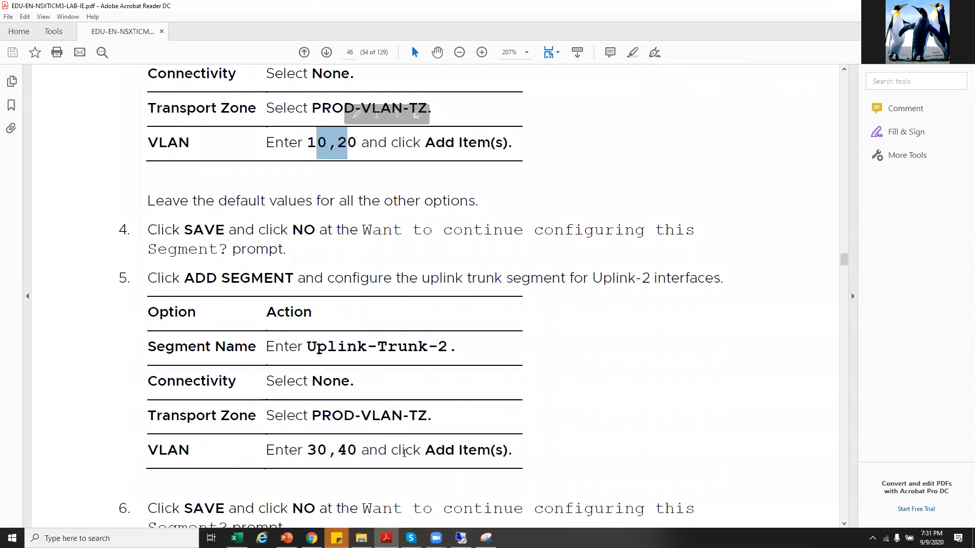
Return to NSX-T in the remote desktop and add VLANs 10 and 20 to the Uplink-Trunk-1 segment.
key("alt+Tab")
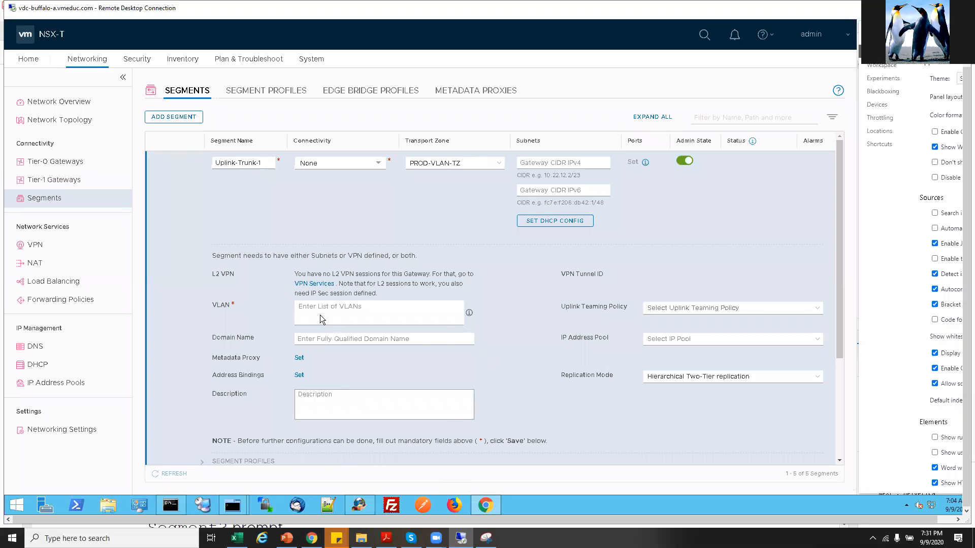
right_click(320, 314)
left_click(319, 311)
type("10,20")
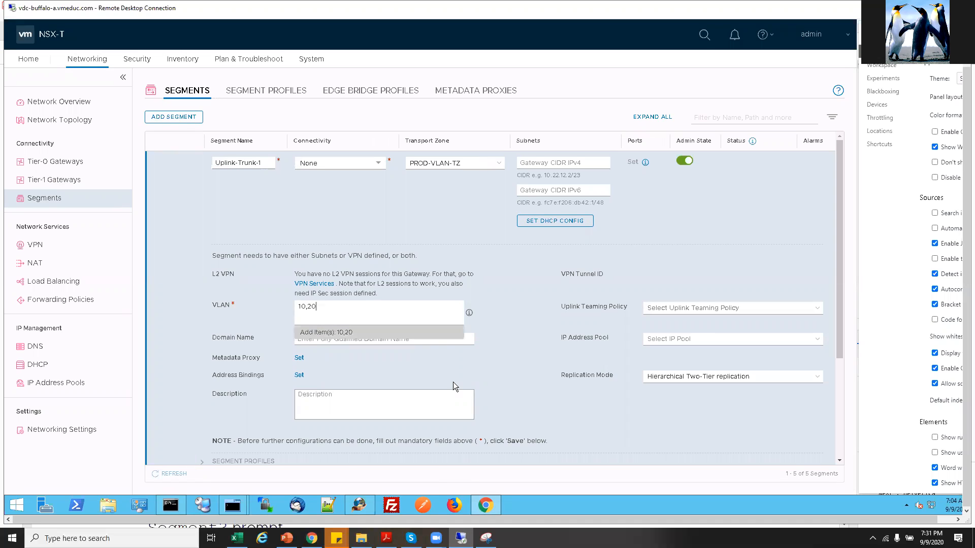
left_click(362, 333)
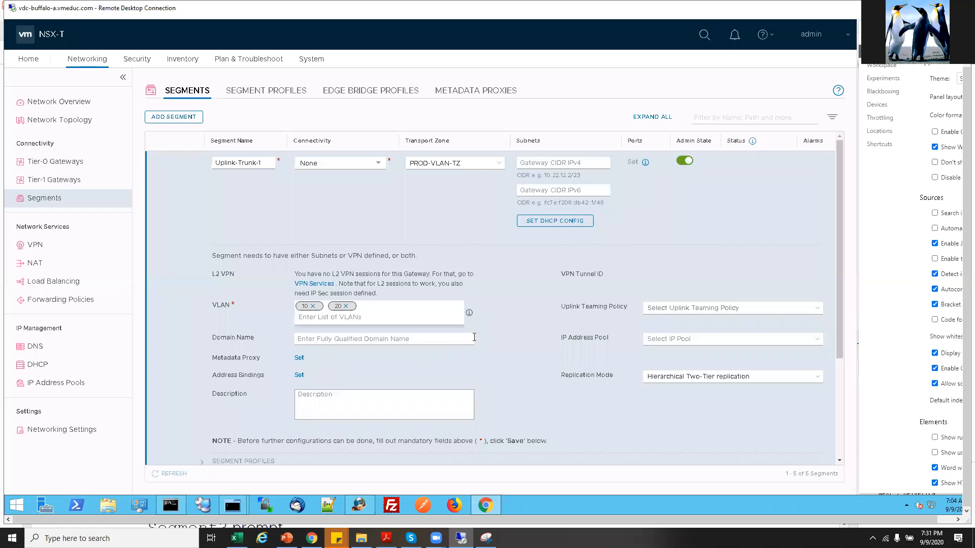
Save the Uplink-Trunk-1 segment and decline to continue configuring it.
scroll(390, 395, "down", 3)
left_click(236, 348)
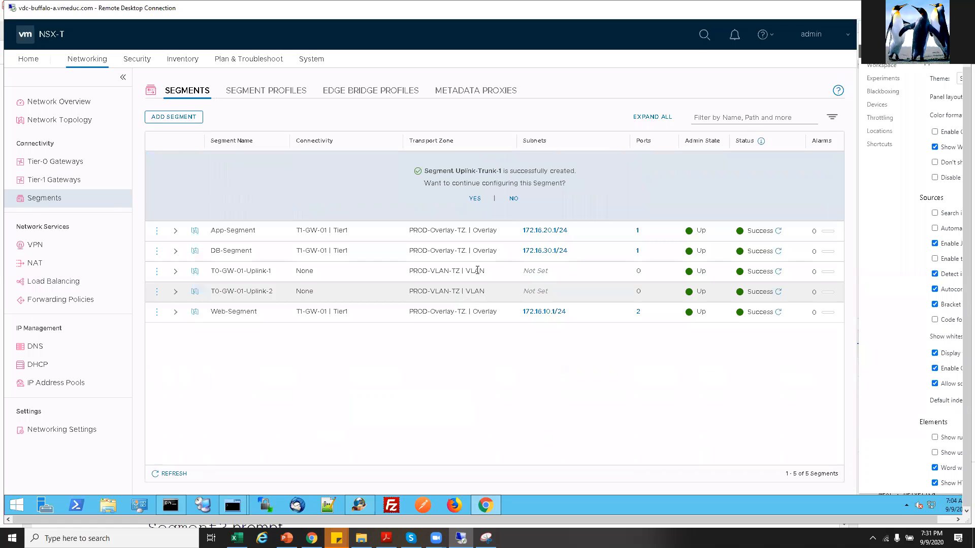
left_click(514, 199)
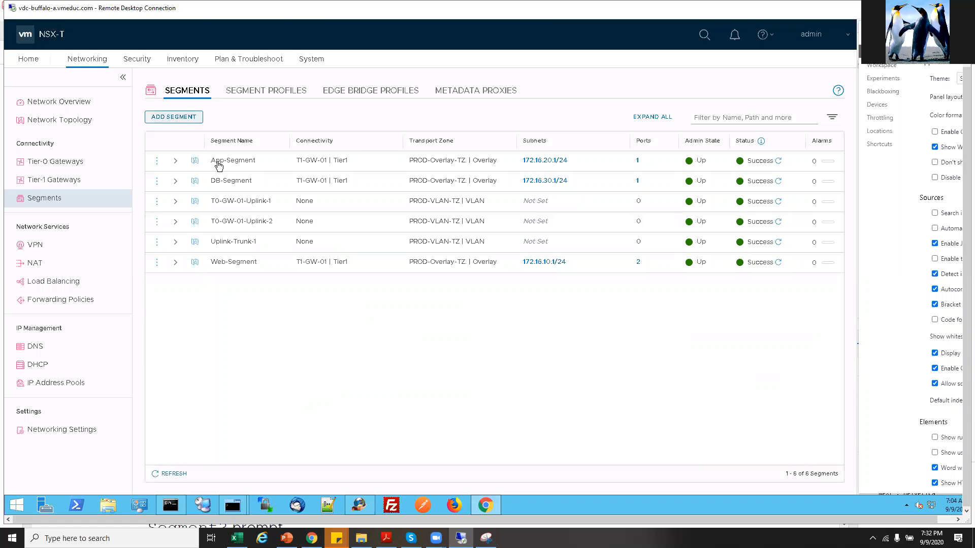
Start another new segment and copy the name Uplink-Trunk-2 from step 5 of the lab guide in Acrobat Reader.
left_click(174, 119)
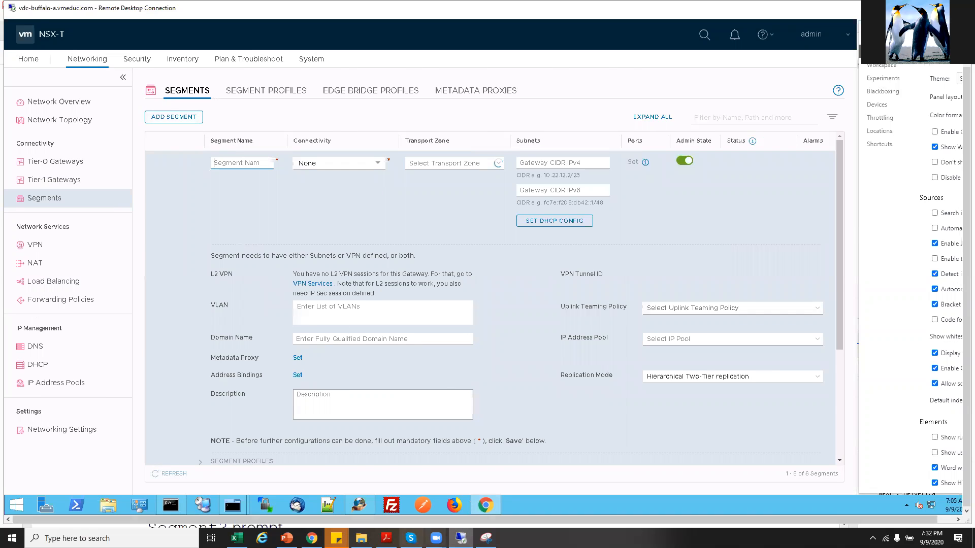
left_click(386, 538)
left_click_drag(304, 345, 446, 350)
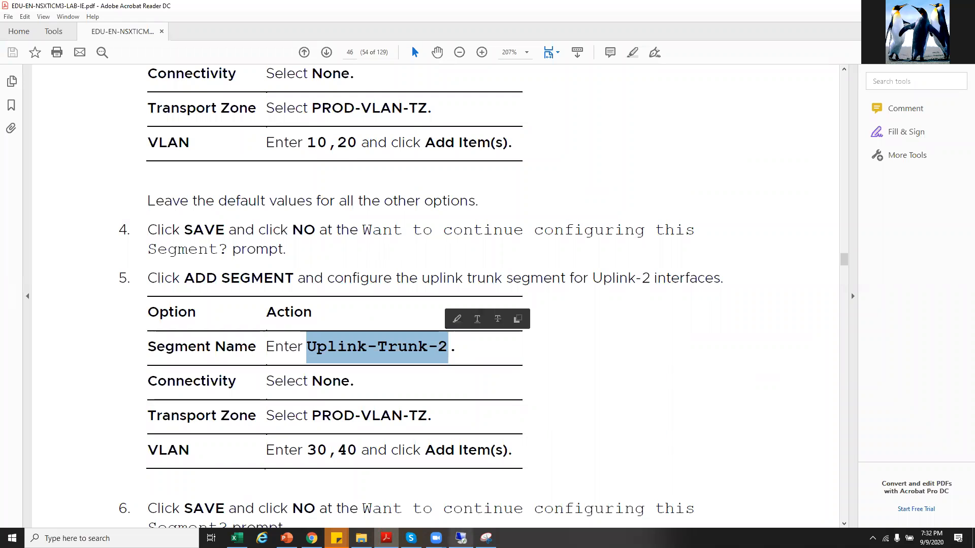
Switch back to the remote desktop, name the new segment Uplink-Trunk-2 and select transport zone PROD-VLAN-TZ.
left_click(461, 538)
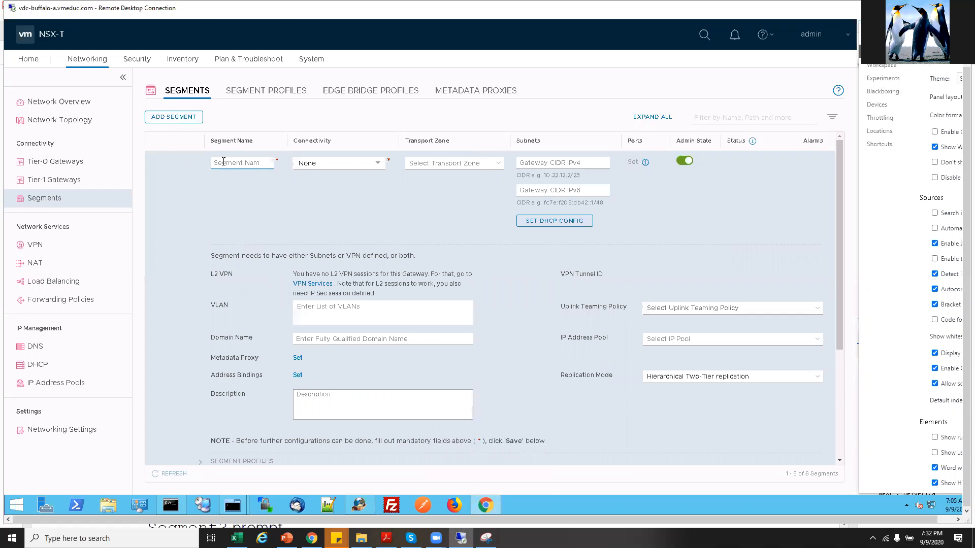
key("ctrl+v")
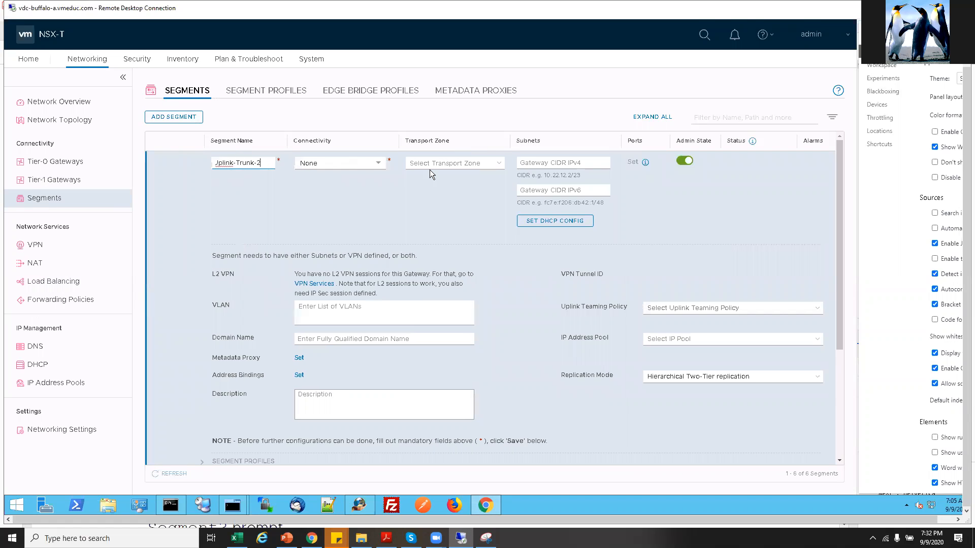
left_click(500, 167)
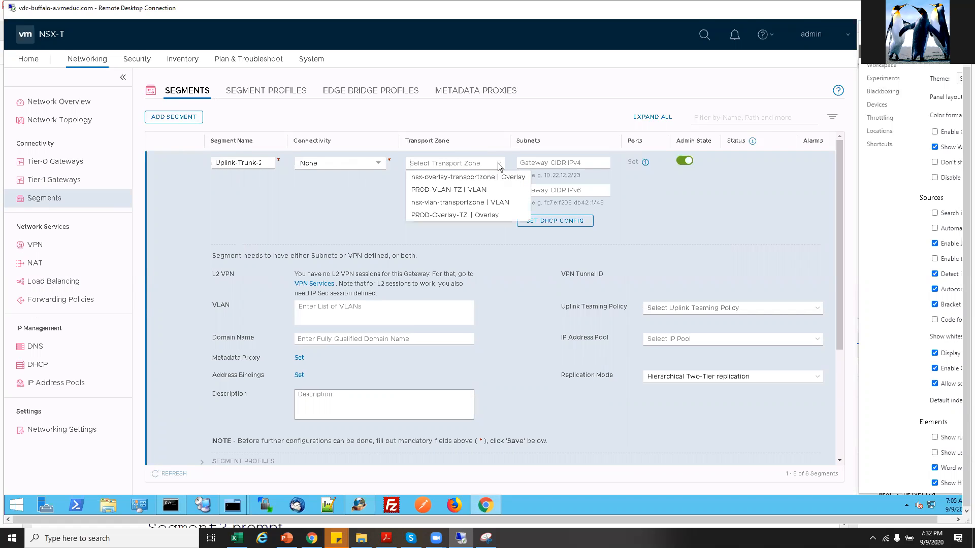
left_click(464, 191)
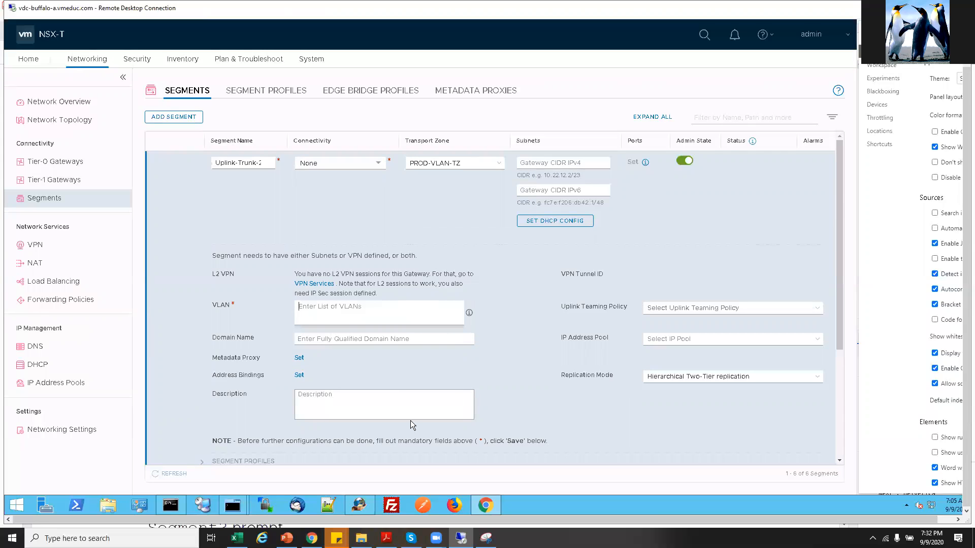
Check the Trunk 2 VLANs on the Snipping Tool topology with a freehand underline, and add VLANs 30 and 40 to the Uplink-Trunk-2 segment in NSX-T.
left_click(486, 538)
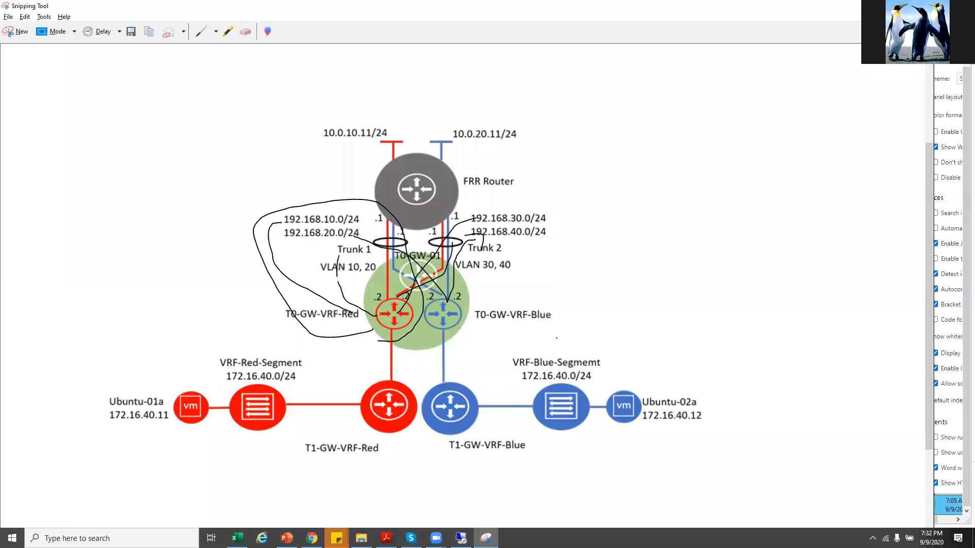
left_click_drag(473, 271, 520, 270)
key("alt+Tab")
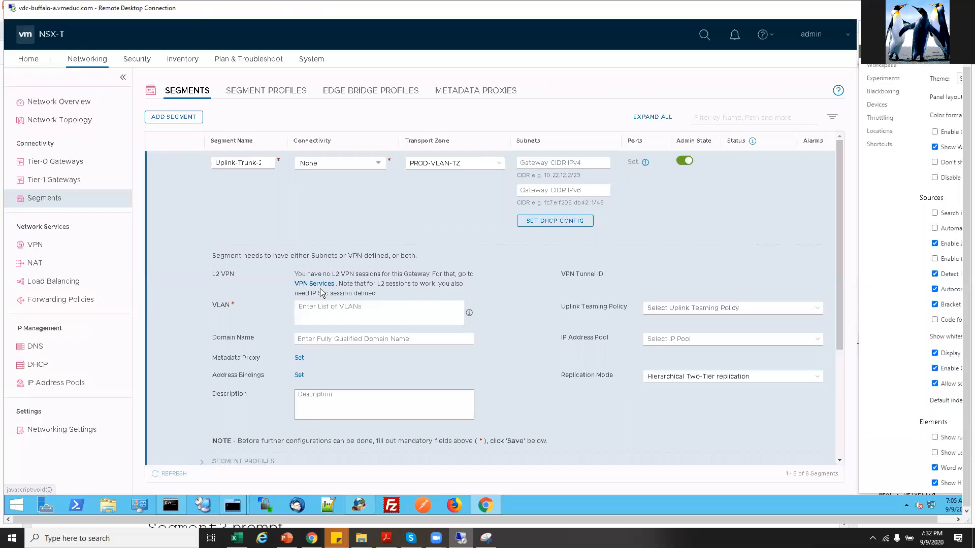
type("30,40")
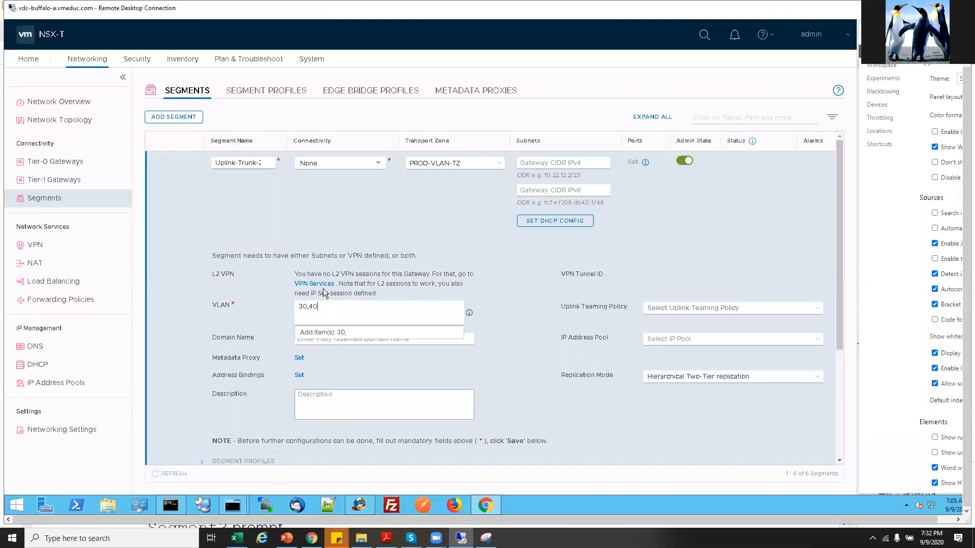
left_click(325, 332)
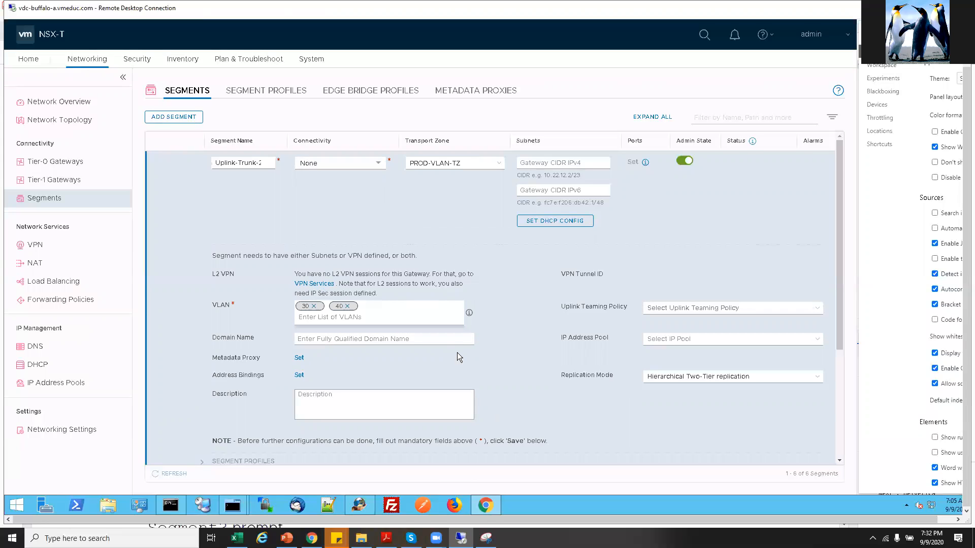
Save the Uplink-Trunk-2 segment and decline to continue configuring it.
scroll(457, 352, "down", 3)
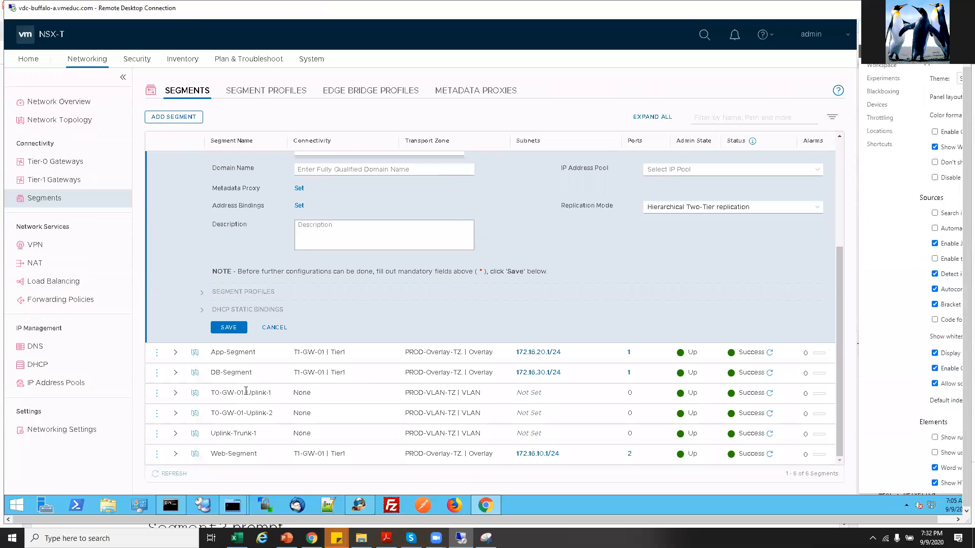
left_click(230, 329)
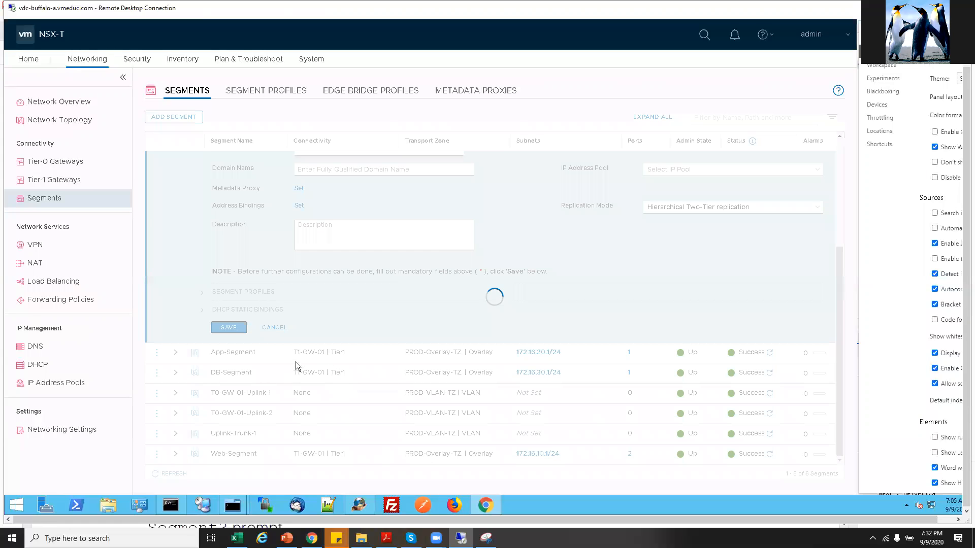
left_click(512, 199)
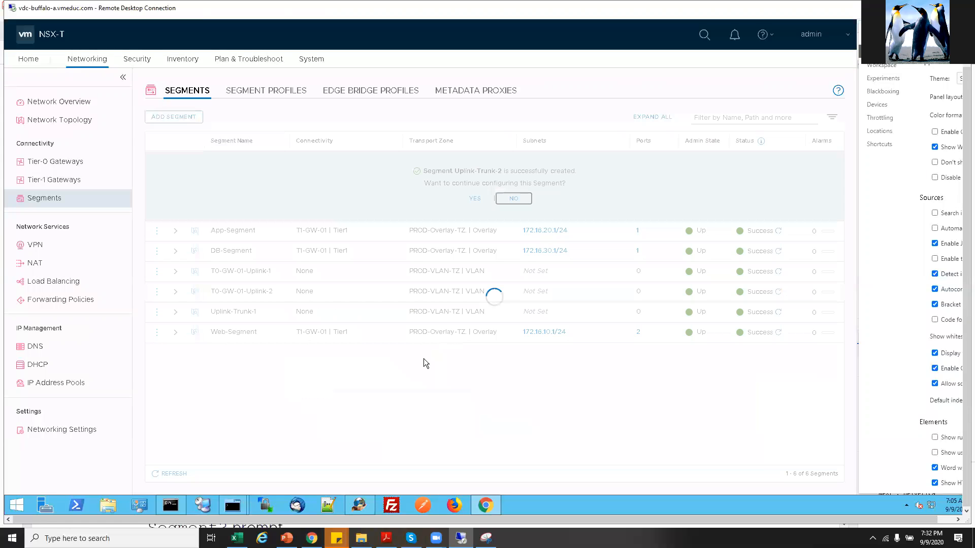
Switch to the lab guide, go to Task 3 and copy the gateway name T0-GW-VRF-Red.
key("alt+Tab")
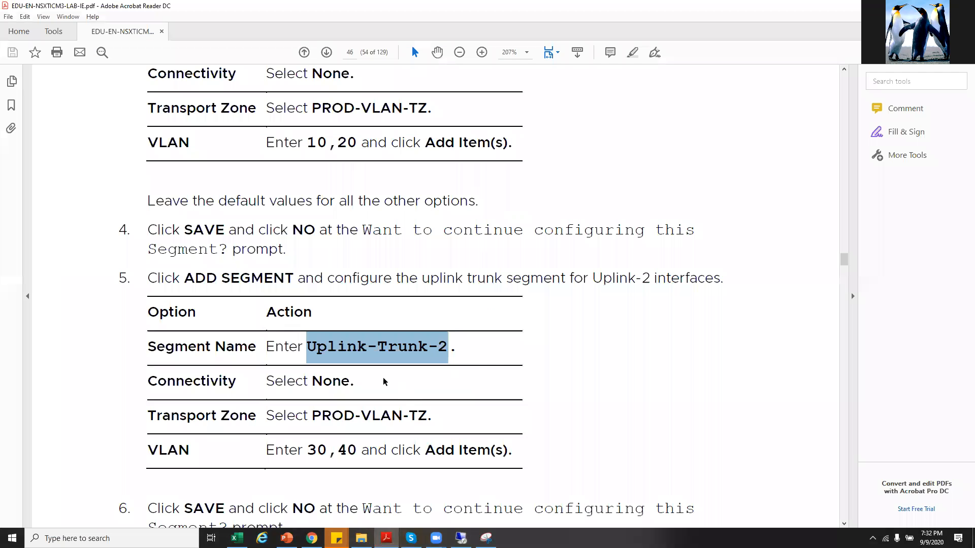
scroll(384, 382, "down", 5)
scroll(384, 381, "down", 15)
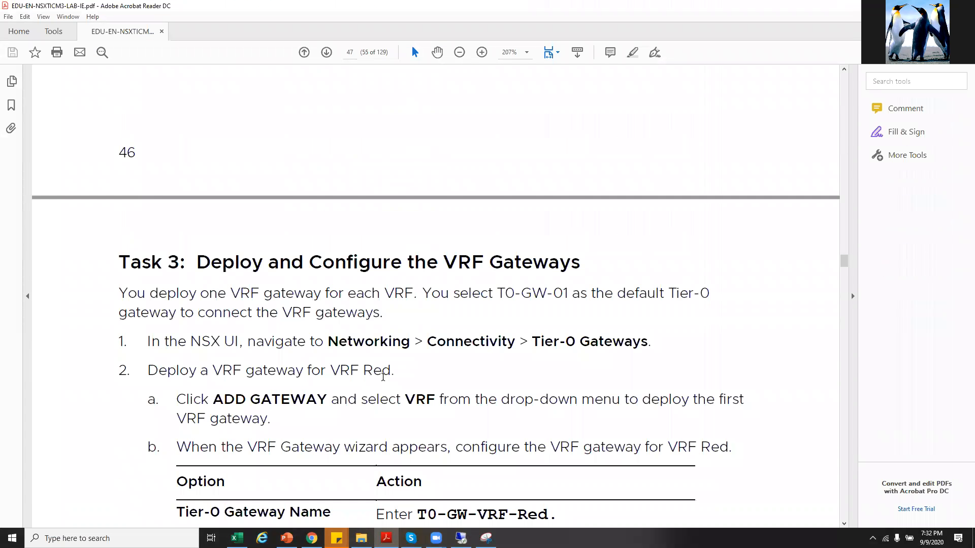
left_click_drag(533, 220, 578, 227)
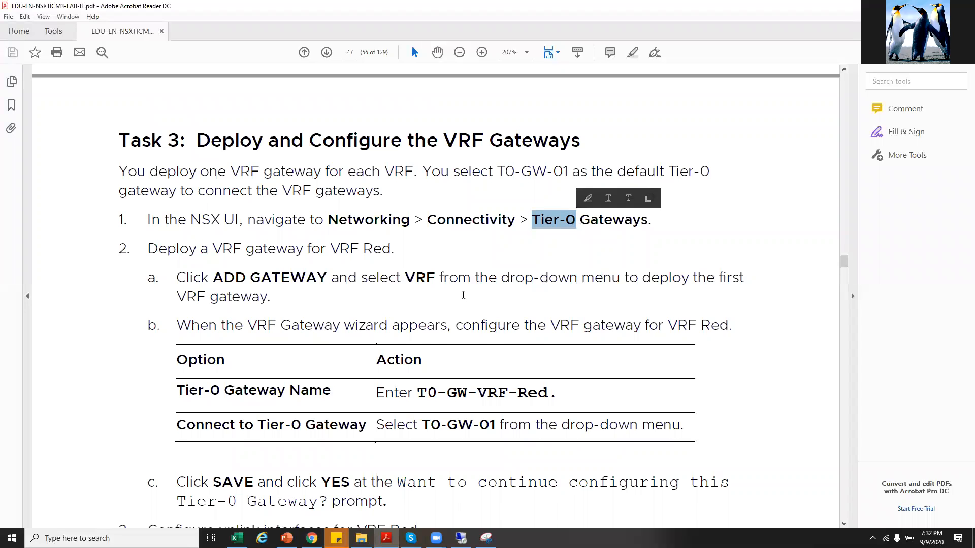
scroll(419, 332, "down", 1)
left_click_drag(421, 344, 548, 350)
right_click(528, 350)
left_click(544, 358)
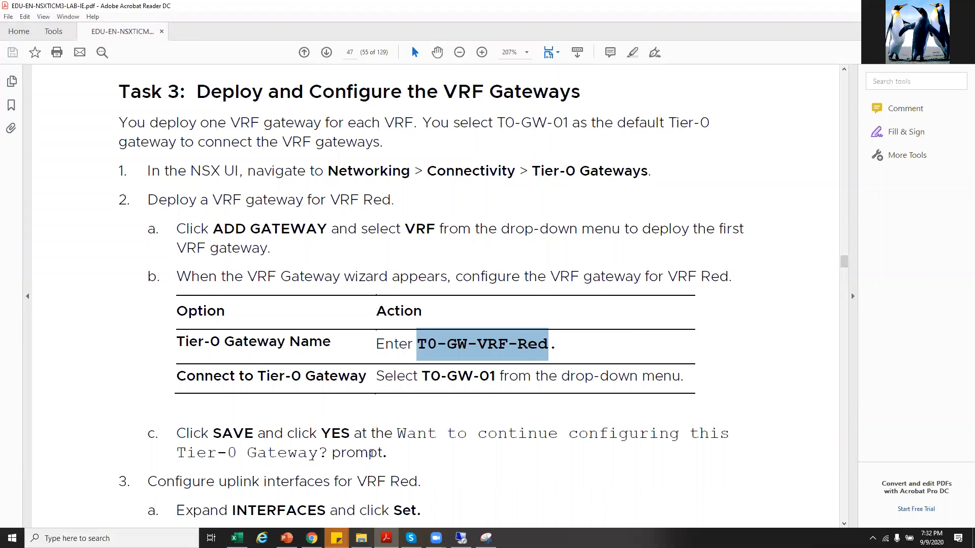
Switch to NSX-T in the remote desktop, open the Tier-0 Gateways page and start a new VRF gateway.
left_click(461, 538)
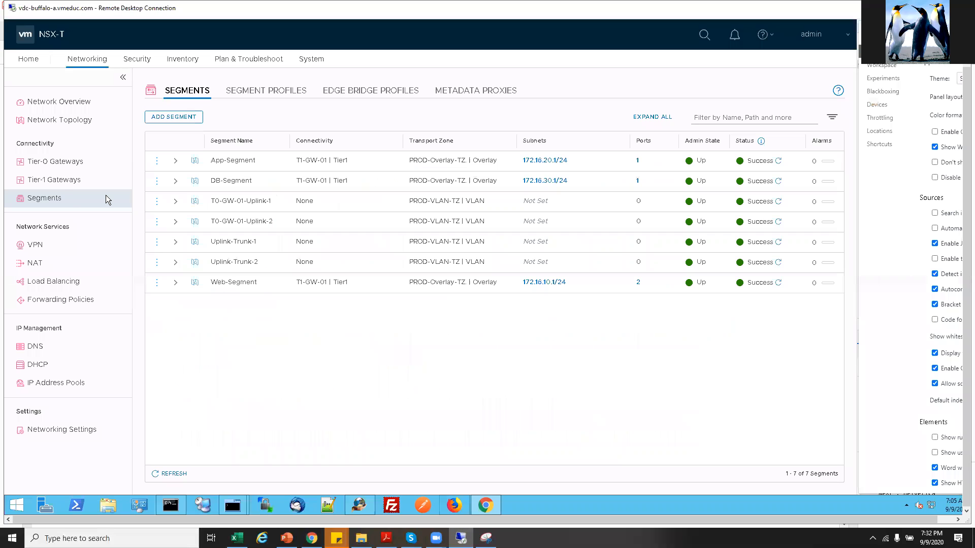
right_click(62, 163)
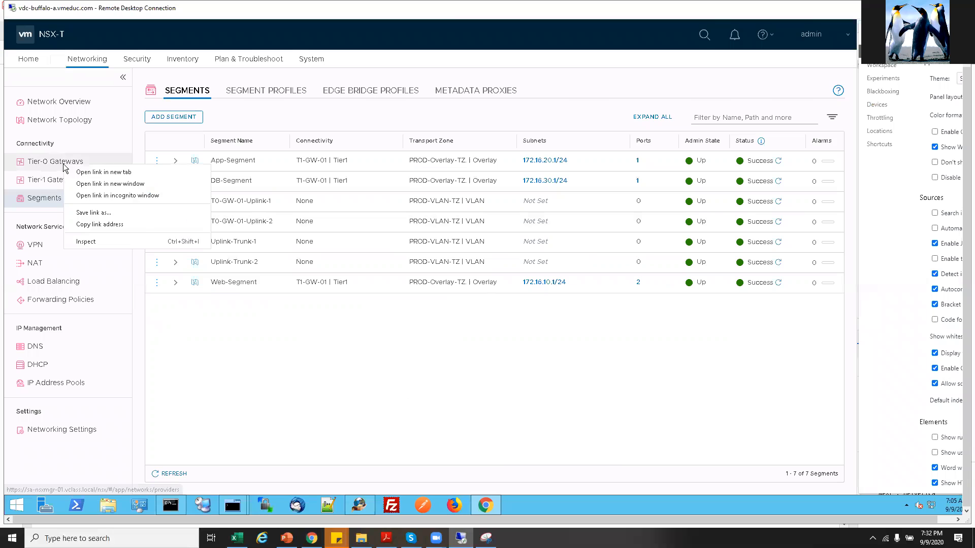
left_click(63, 166)
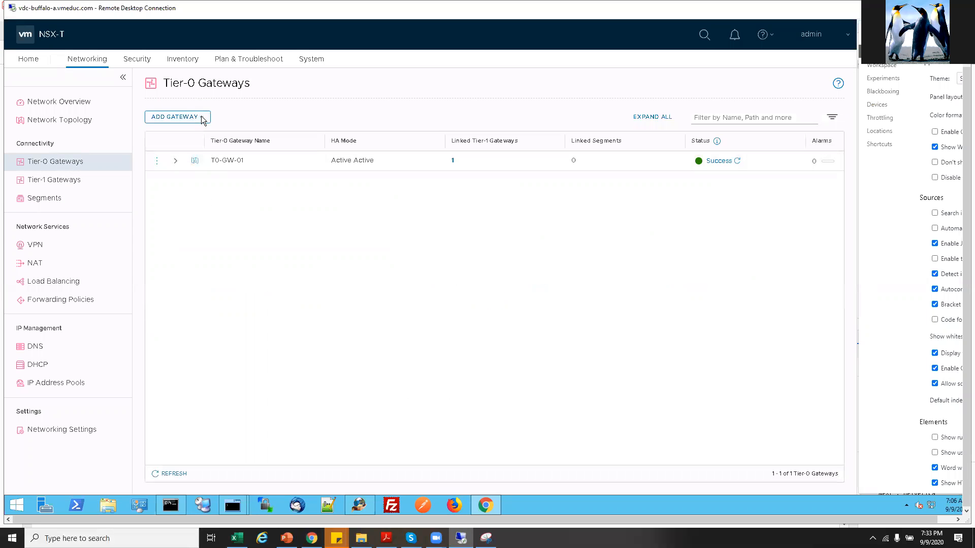
left_click(202, 120)
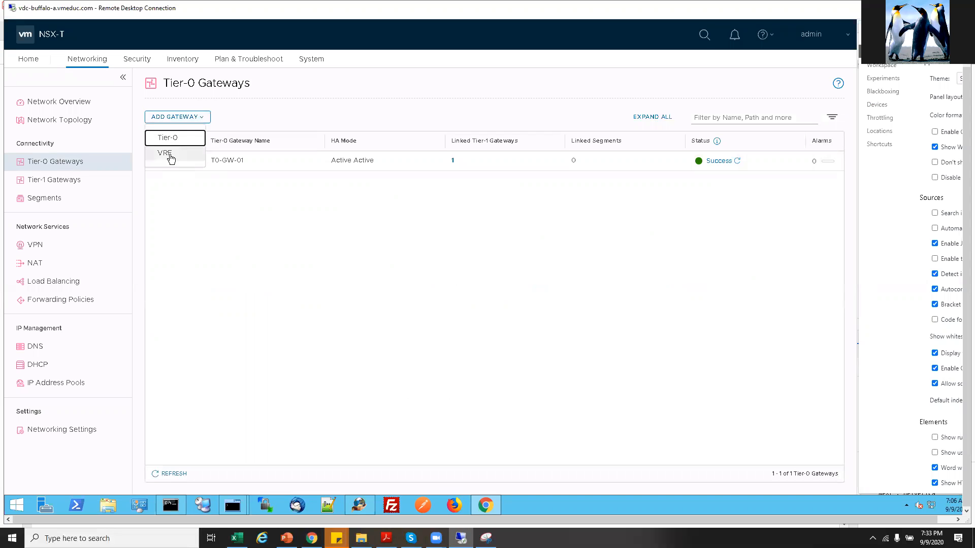
key("Return")
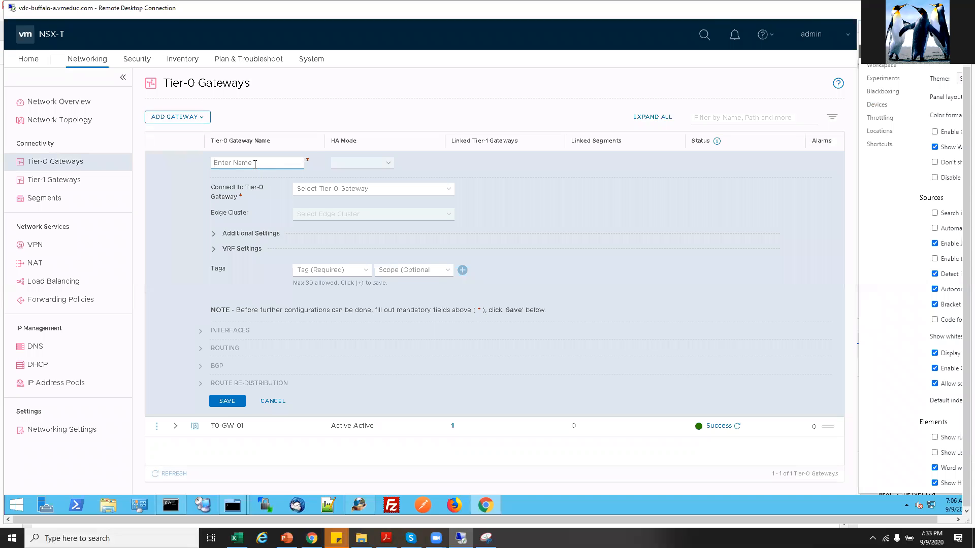
Name the VRF gateway T0-GW-VRF-Red and connect it to Tier-0 gateway T0-GW-01.
key("ctrl+v")
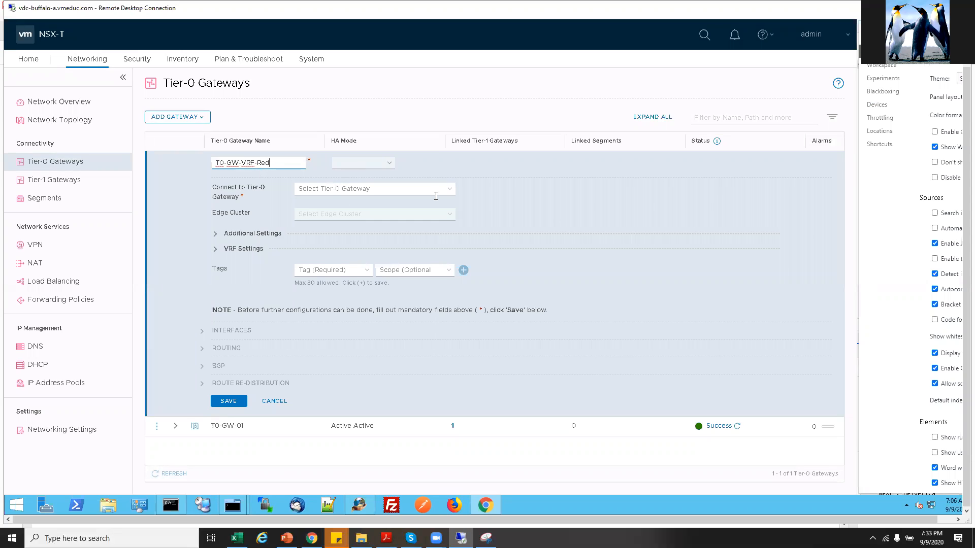
left_click(451, 190)
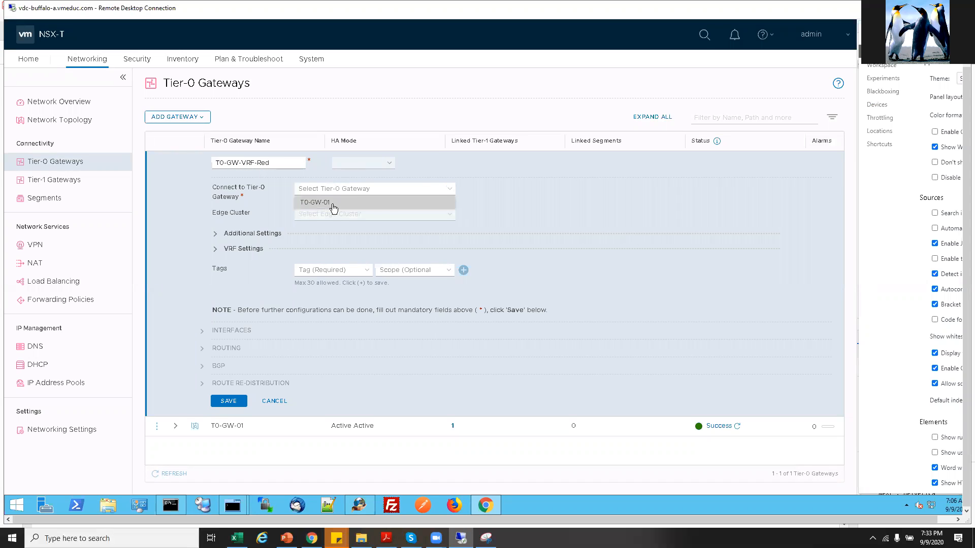
left_click(333, 205)
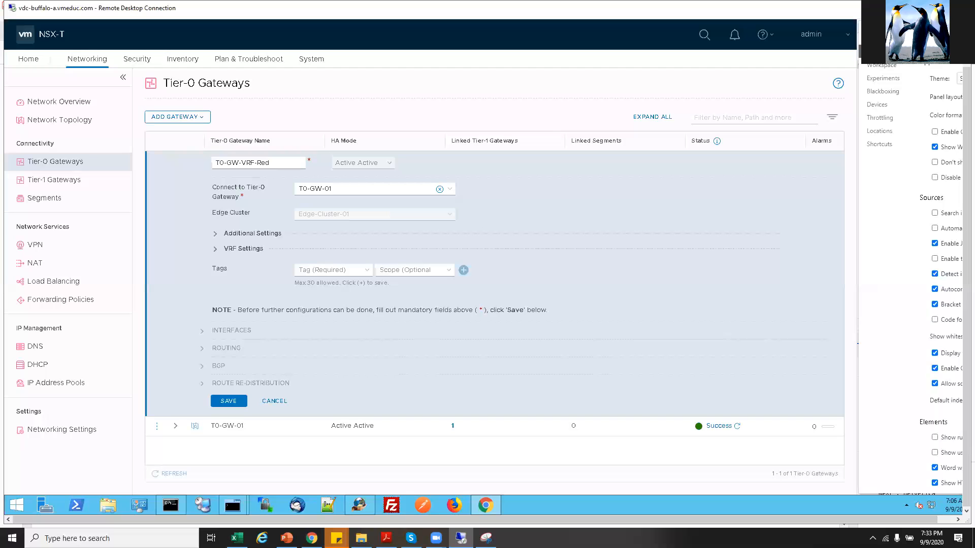
Review in the lab guide how to save the VRF Red gateway and which settings its first uplink interface needs.
left_click(387, 538)
scroll(333, 313, "down", 3)
scroll(334, 314, "down", 1)
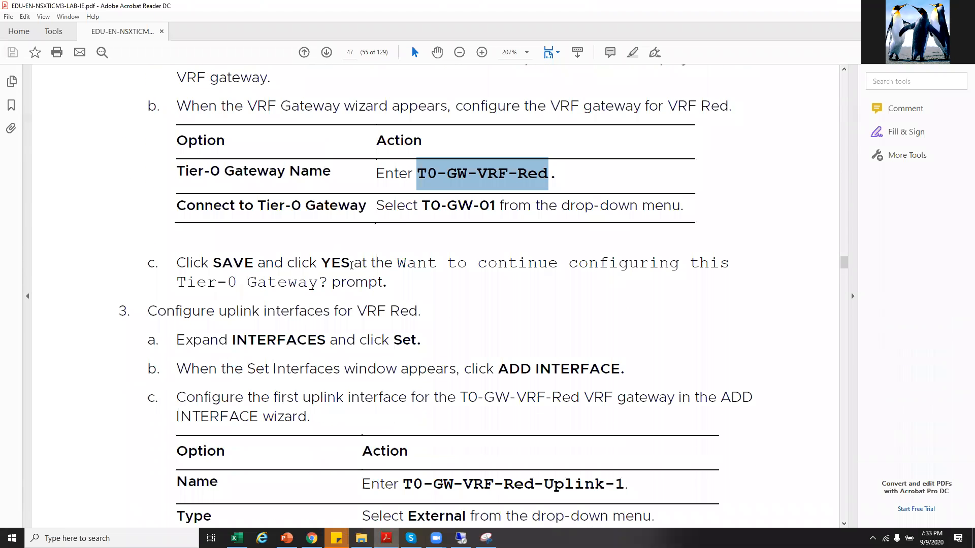
left_click_drag(256, 267, 177, 265)
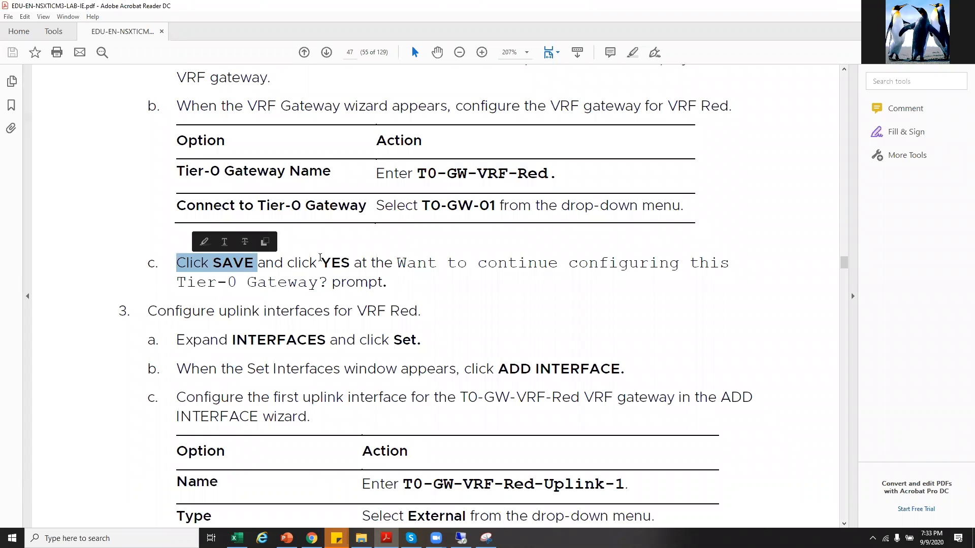
left_click_drag(320, 260, 365, 261)
scroll(300, 327, "down", 2)
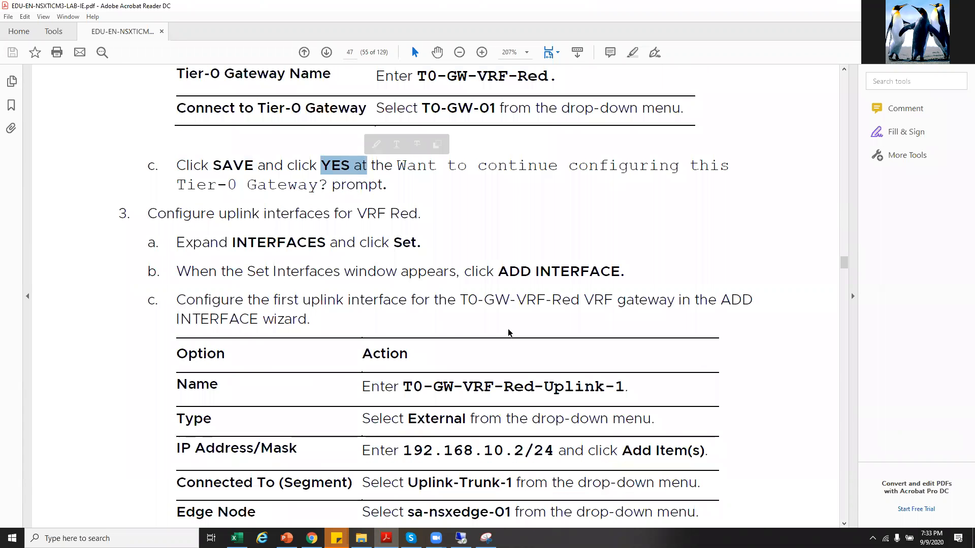
scroll(503, 376, "down", 3)
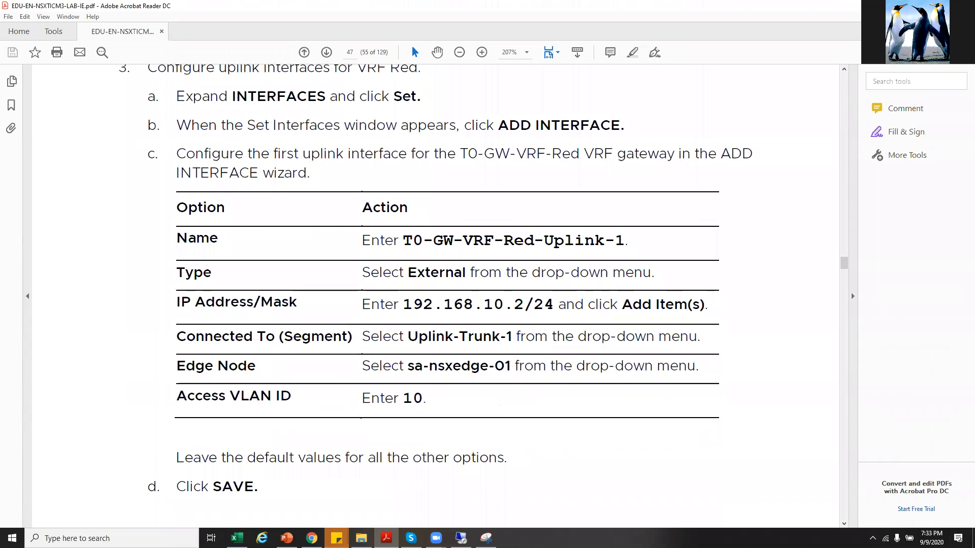
Switch to NSX-T, save the T0-GW-VRF-Red gateway and choose to continue configuring it.
key("alt+Tab")
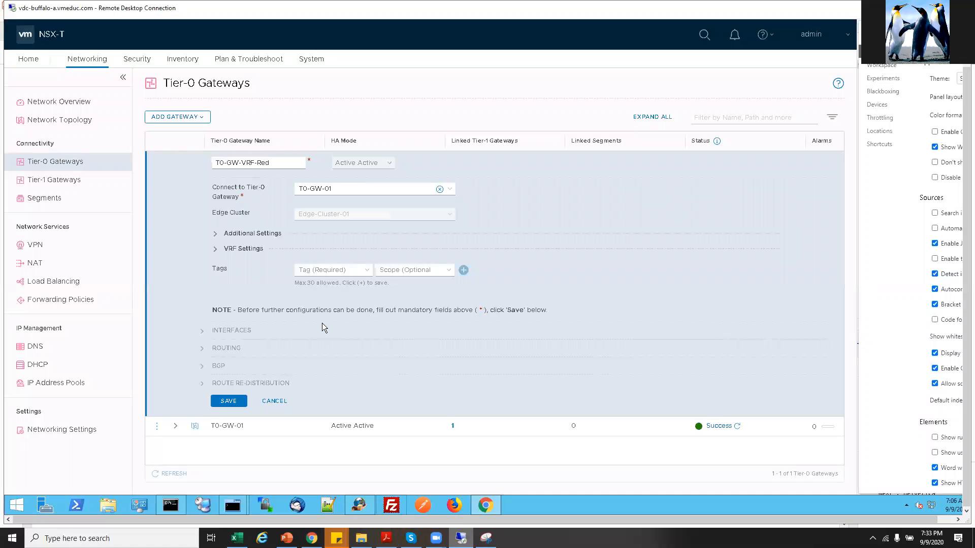
left_click(227, 401)
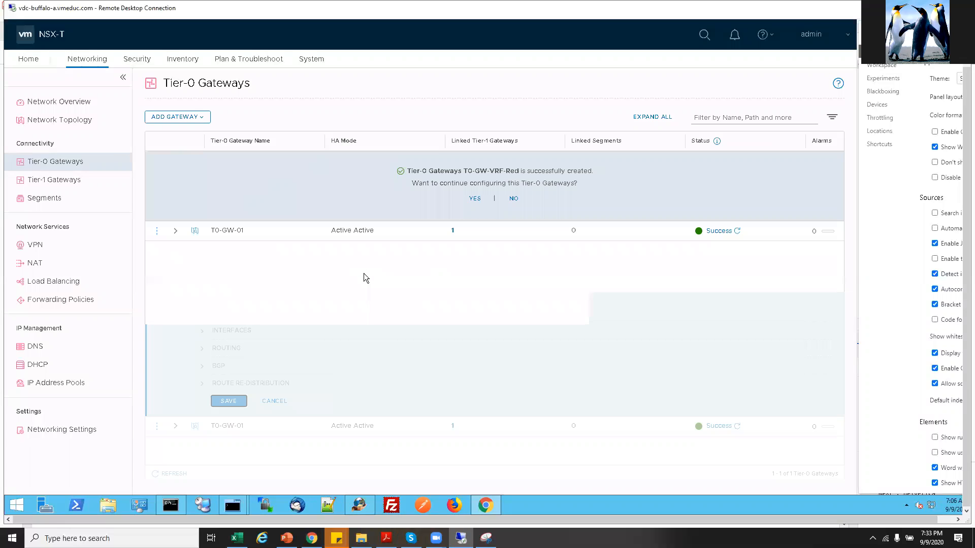
left_click(475, 199)
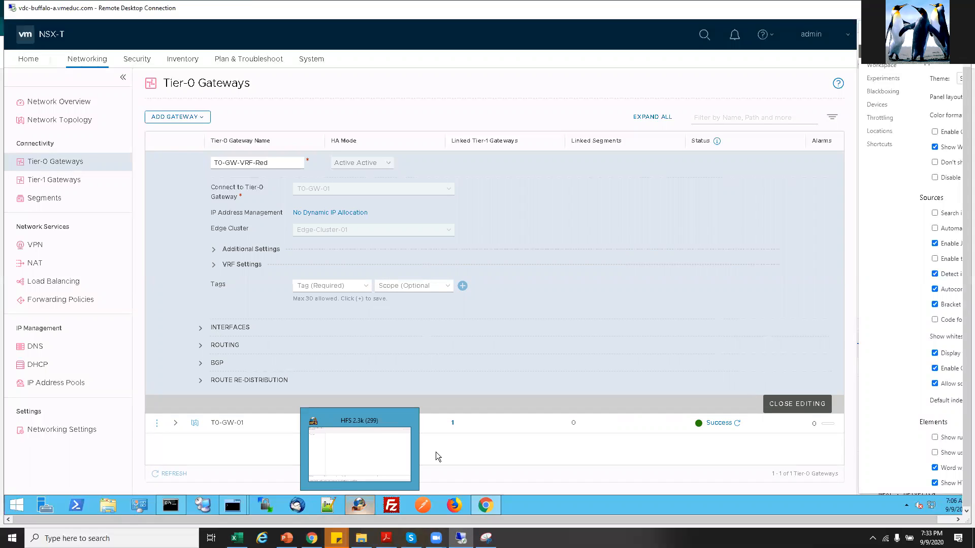
Switch to the lab guide and copy the first uplink interface name T0-GW-VRF-Red-Uplink-1.
left_click(386, 538)
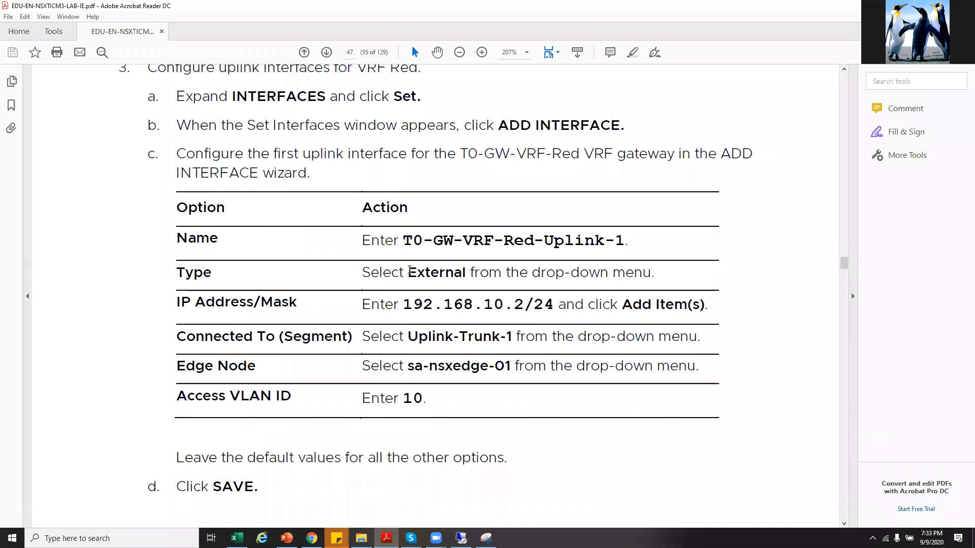
left_click(404, 239)
left_click_drag(605, 240, 624, 242)
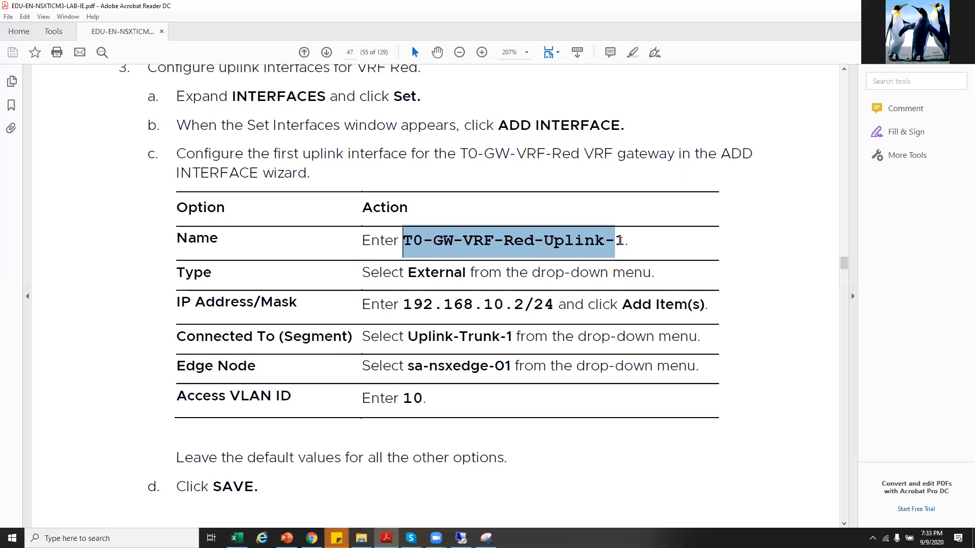
right_click(620, 243)
left_click(632, 249)
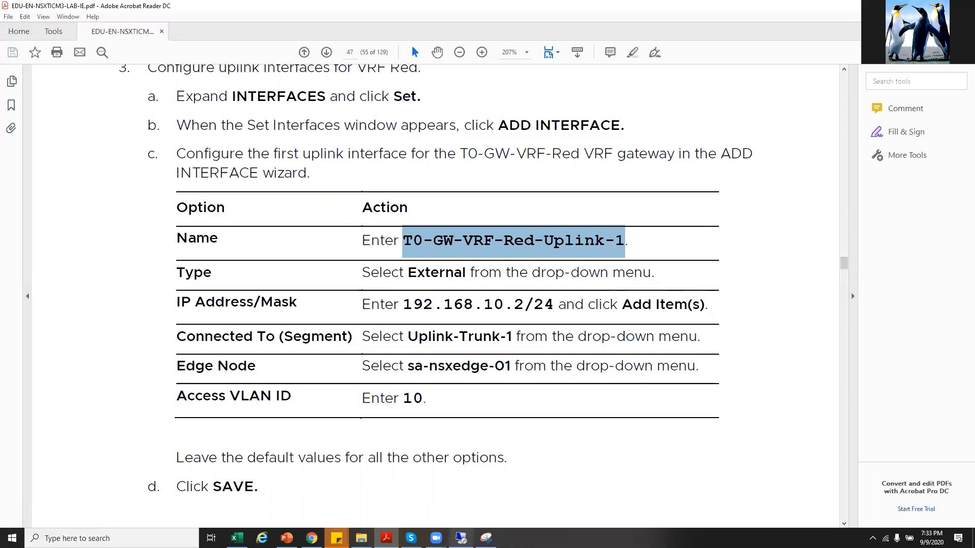
Switch to NSX-T and add an external interface named T0-GW-VRF-Red-Uplink-1 to the VRF Red gateway.
mouse_move(461, 539)
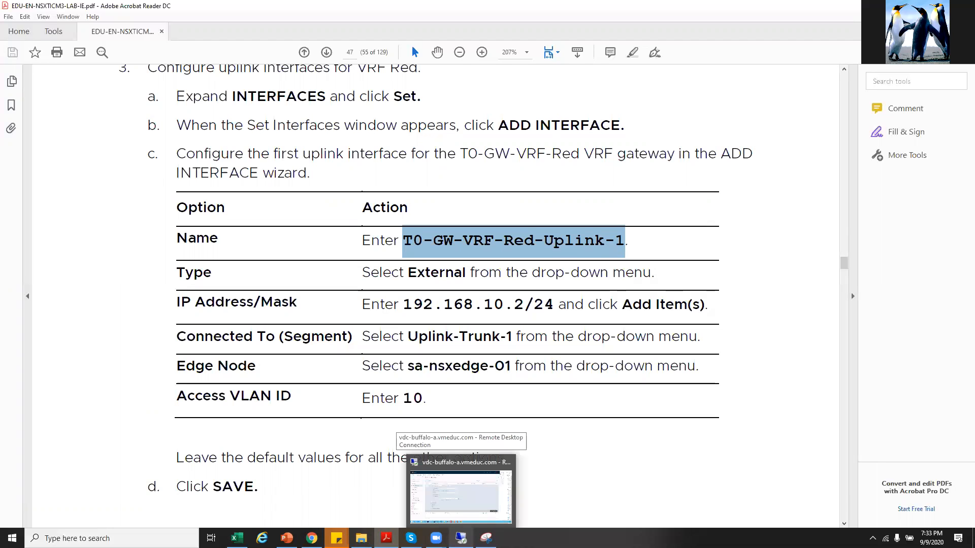
left_click(461, 495)
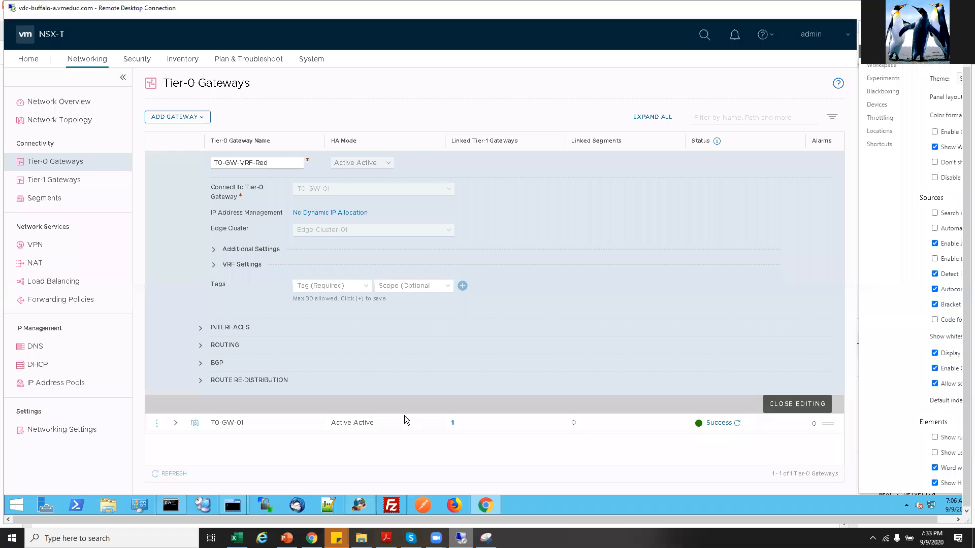
right_click(201, 333)
left_click(201, 333)
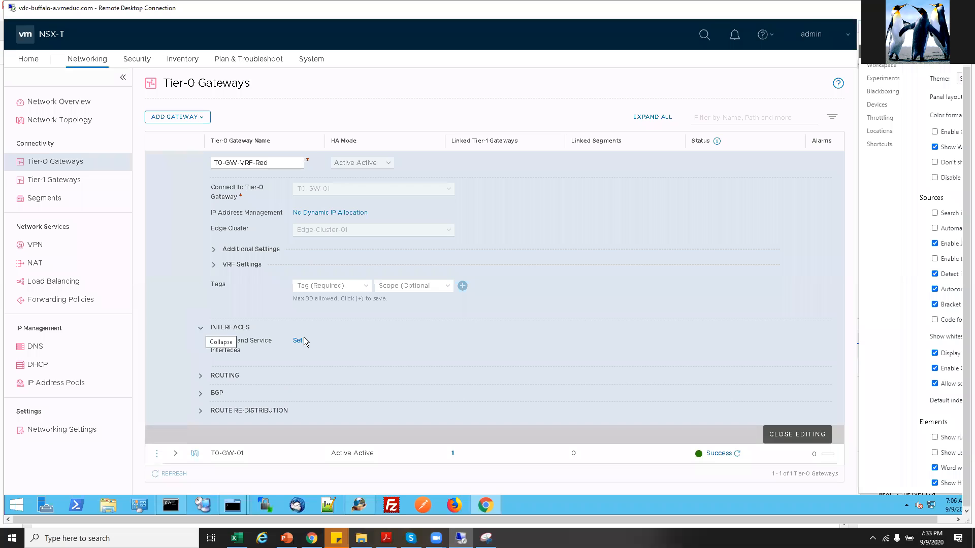
left_click(298, 341)
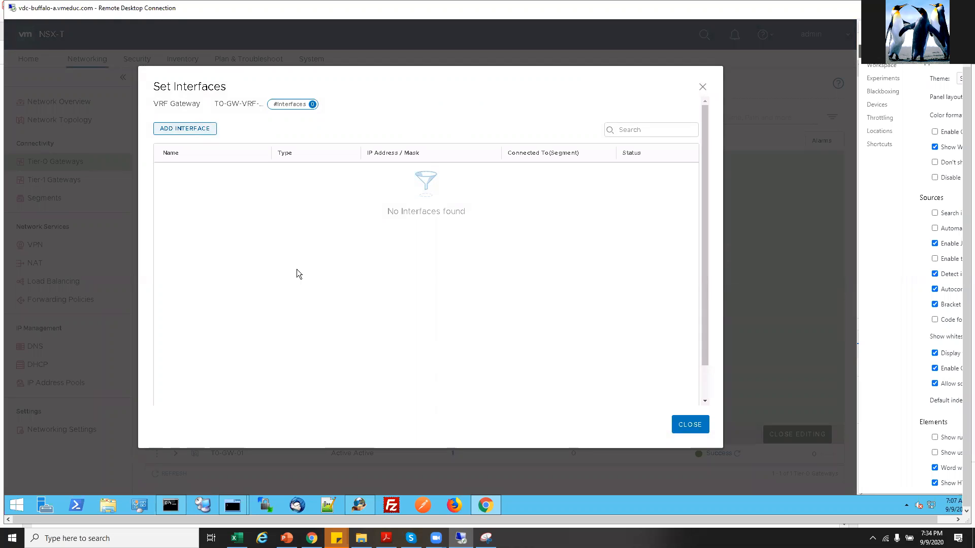
left_click(199, 129)
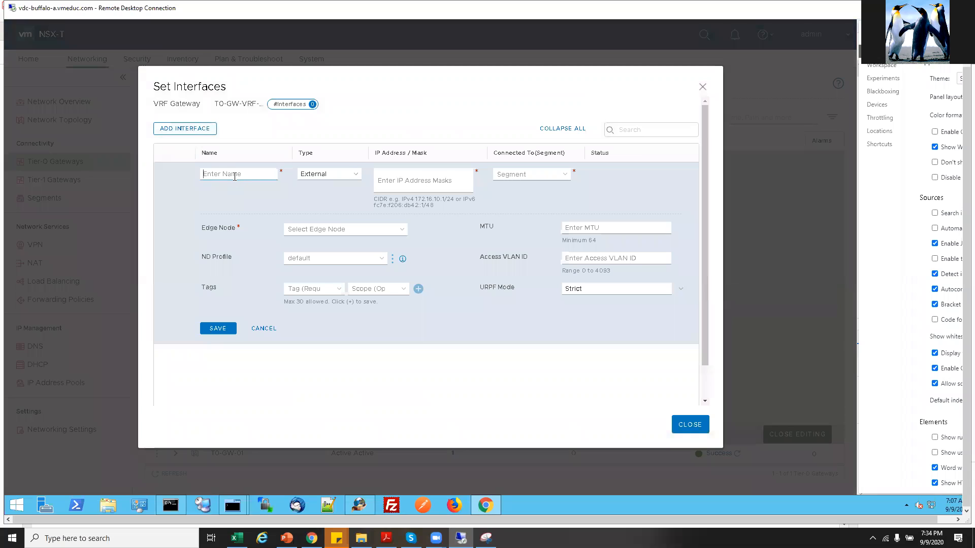
key("ctrl+v")
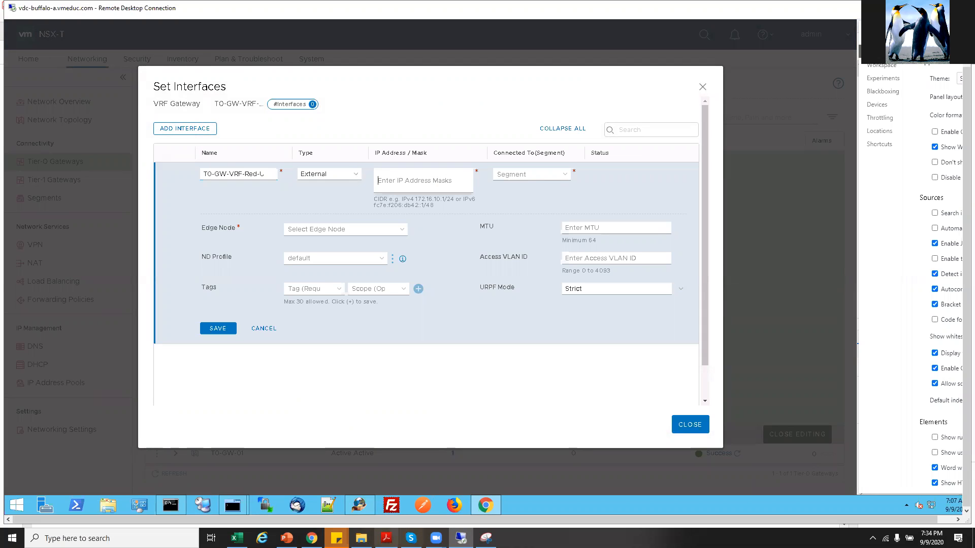
Switch to the lab guide and copy the first uplink's IP address and mask, 192.168.10.2/24.
left_click(386, 538)
right_click(406, 310)
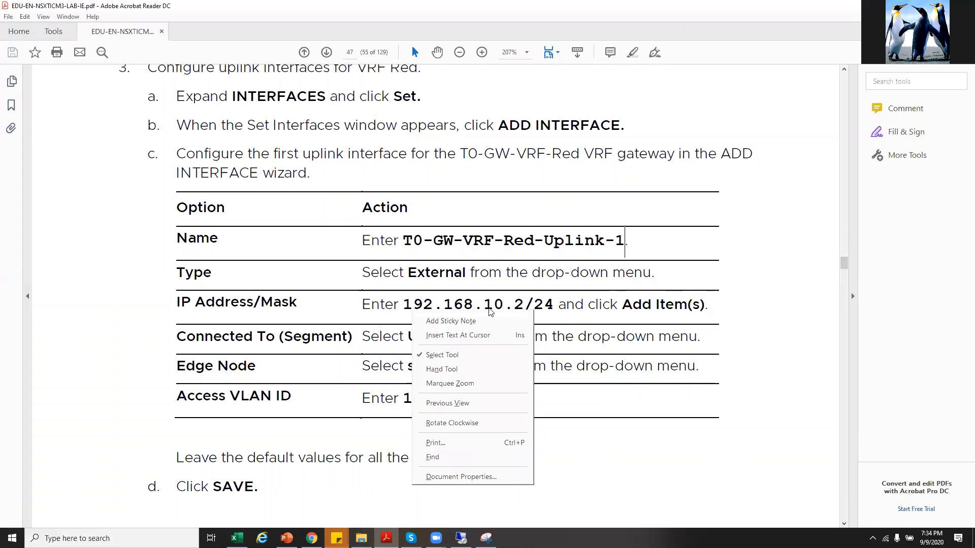
left_click(552, 305)
left_click_drag(552, 304, 413, 310)
right_click(413, 310)
left_click(432, 317)
Switch to NSX-T and add 192.168.10.2/24 as the new interface's IP address and mask.
right_click(461, 539)
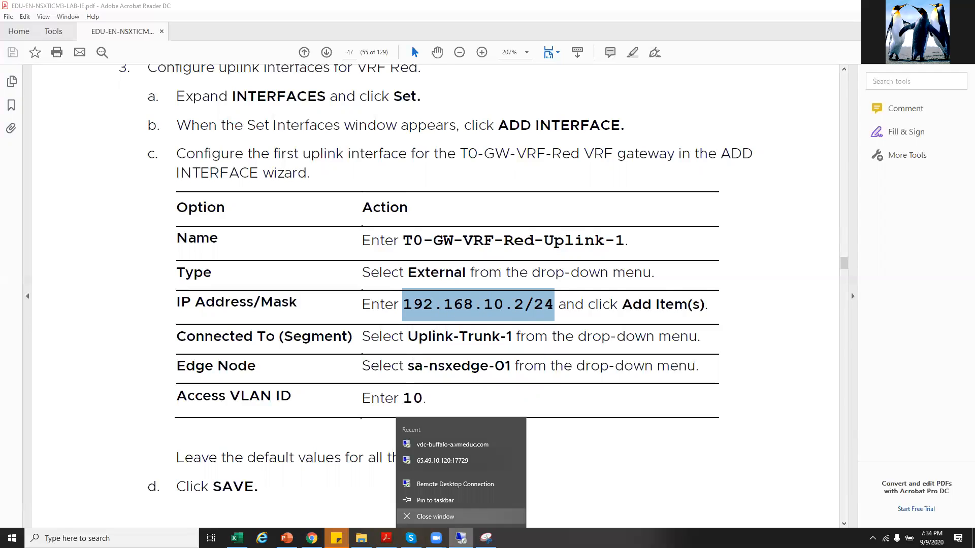
left_click(400, 195)
key("alt+Tab")
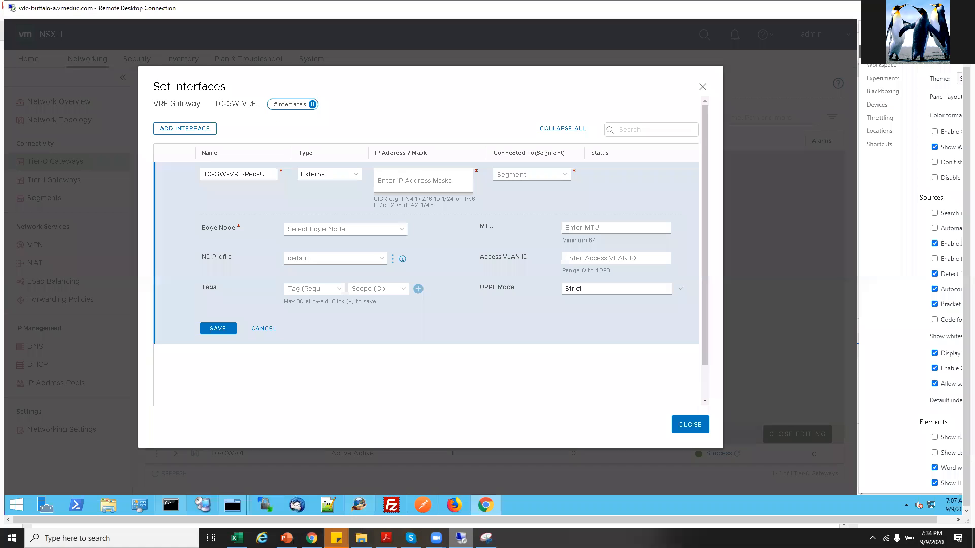
right_click(391, 179)
left_click(391, 178)
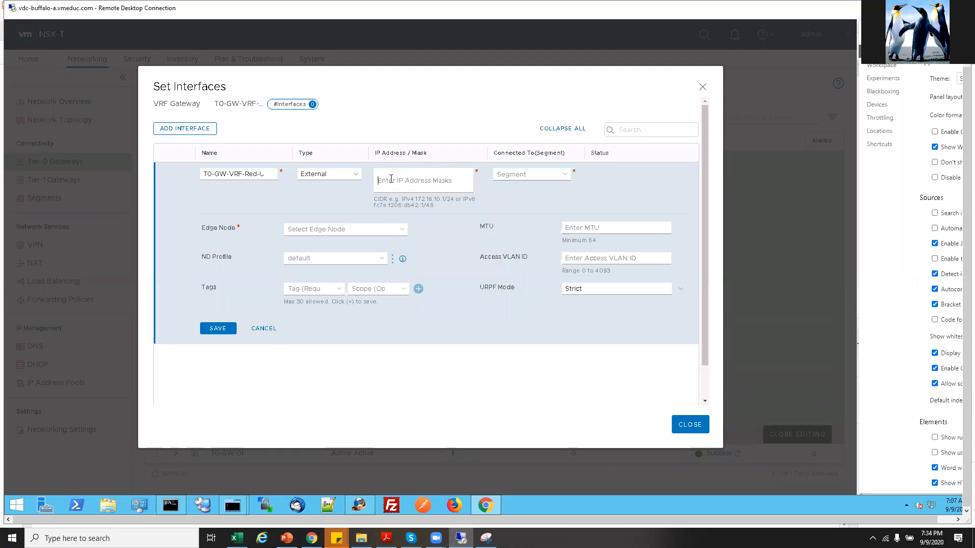
key("ctrl+v")
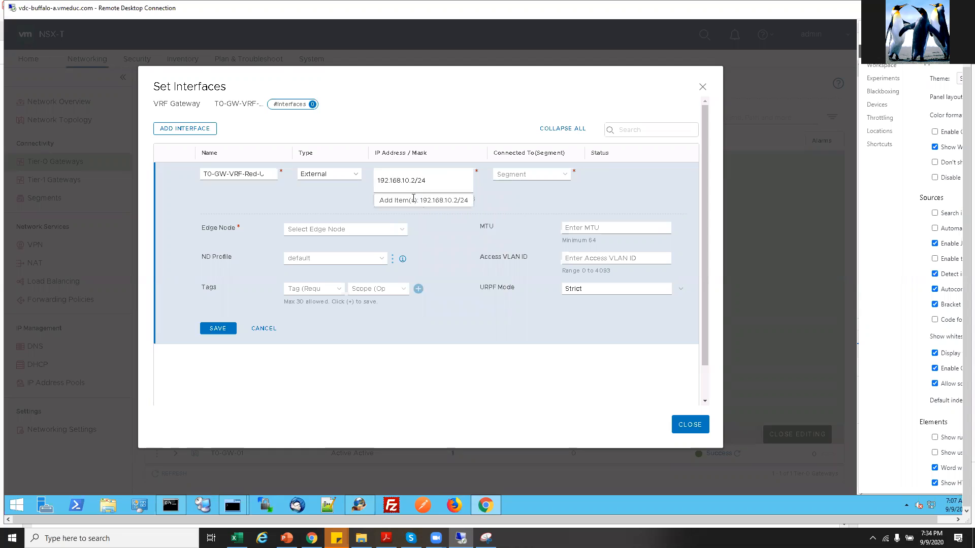
key("Return")
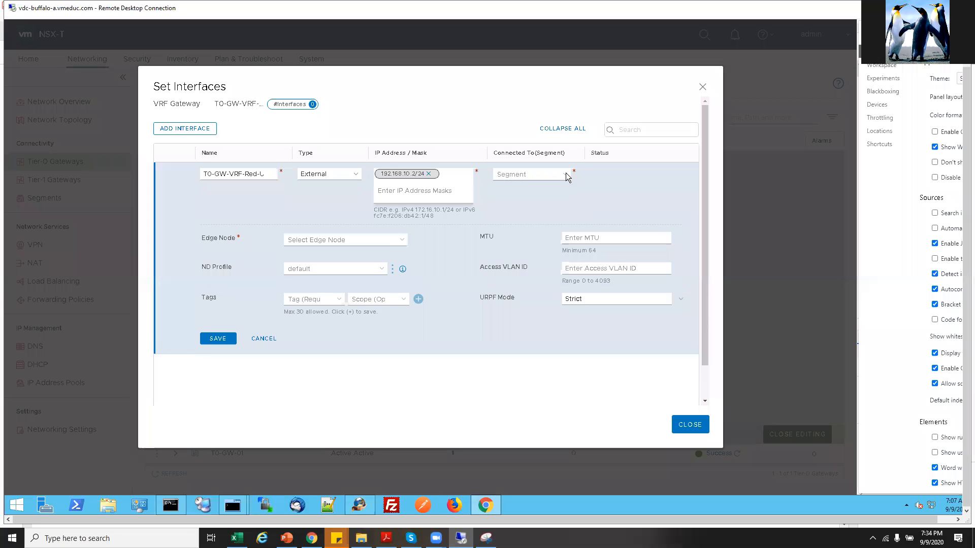
Connect the interface to segment Uplink-Trunk-1 and assign it to edge node sa-nsxedge-01.
left_click(565, 174)
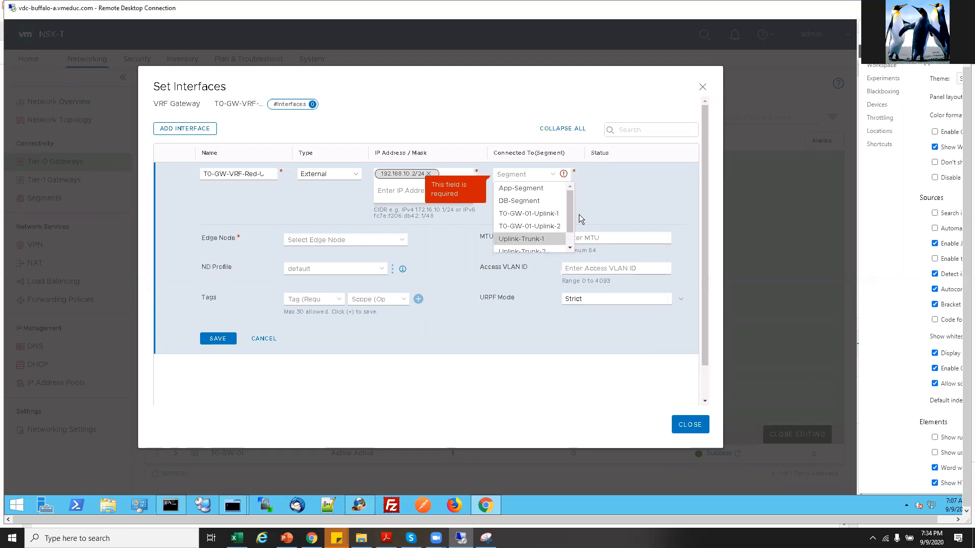
left_click(538, 239)
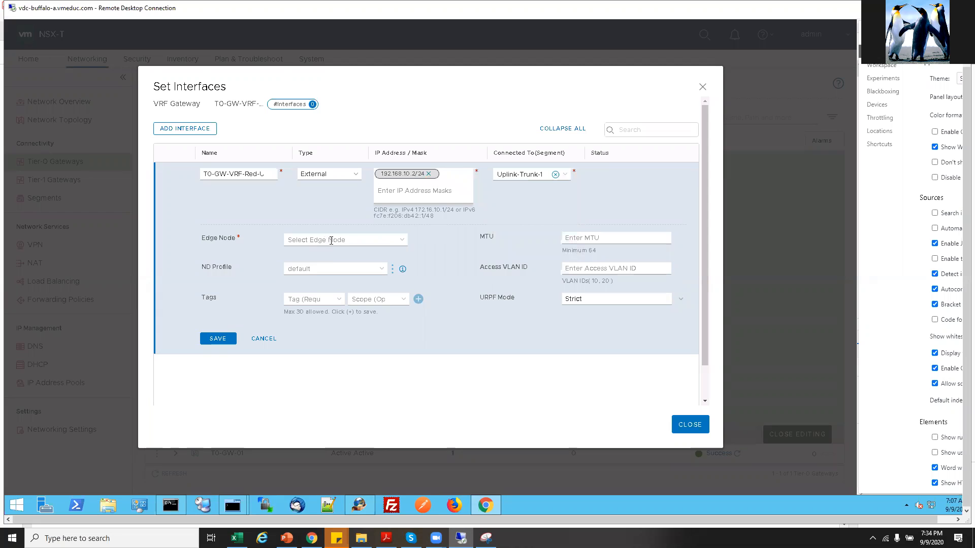
left_click(318, 253)
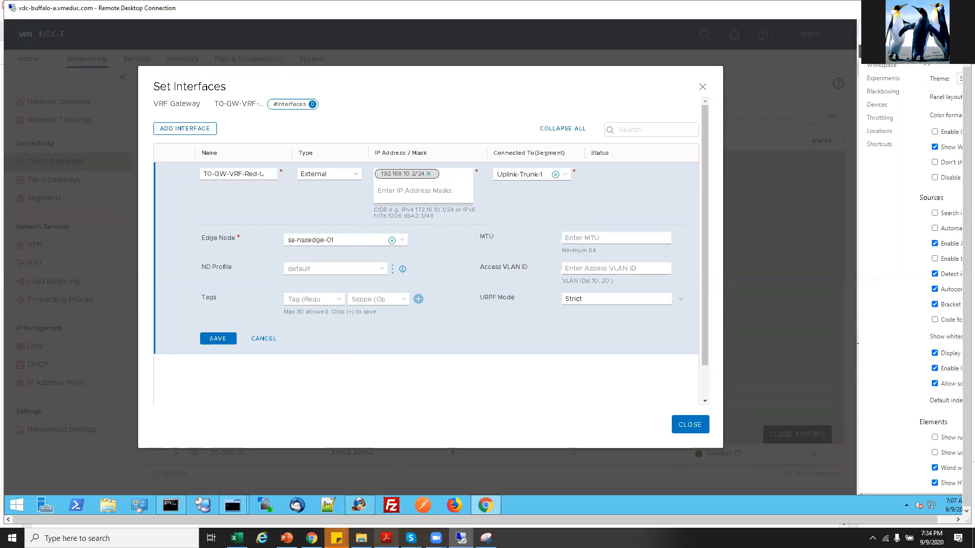
Check the remaining options in the lab guide, set the interface's Access VLAN ID to 10 in NSX-T and save it.
left_click(386, 538)
scroll(455, 364, "down", 3)
scroll(455, 364, "down", 2)
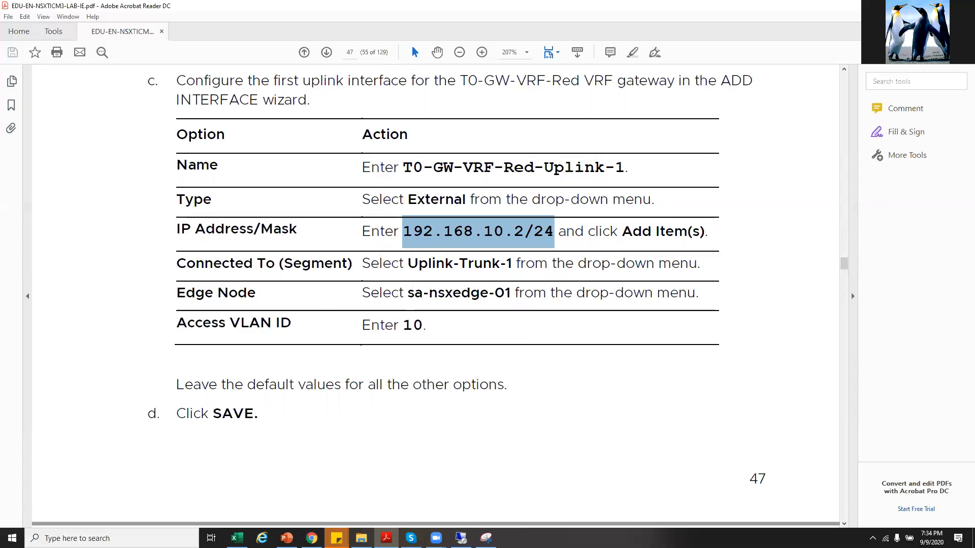
key("alt+Tab")
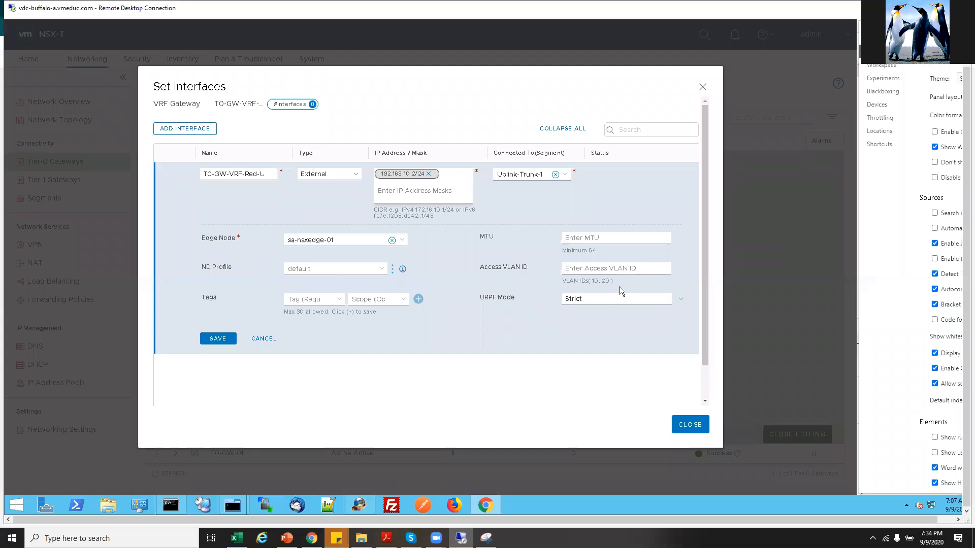
left_click(586, 269)
type("10")
left_click(209, 340)
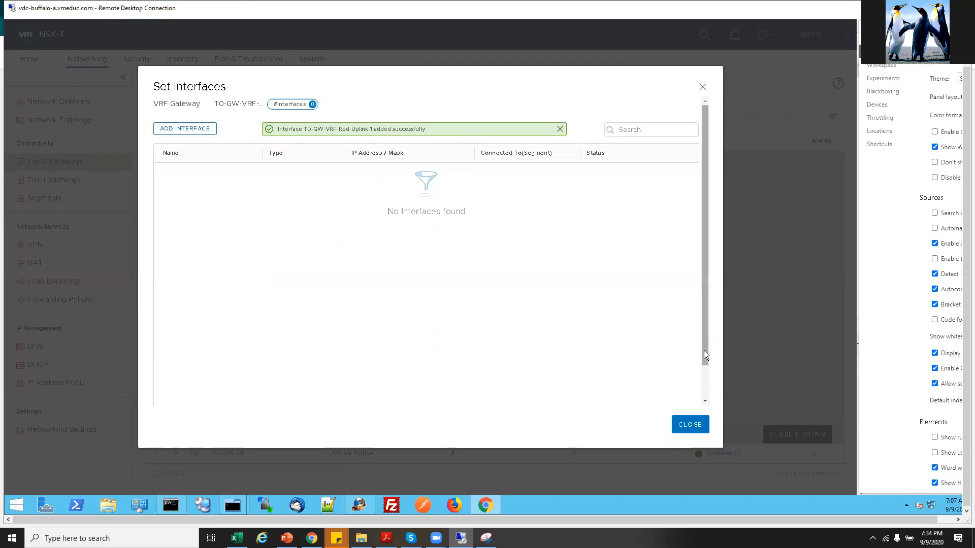
Refresh the VRF Red interface list and check the status of the new uplink interface.
left_click(705, 378)
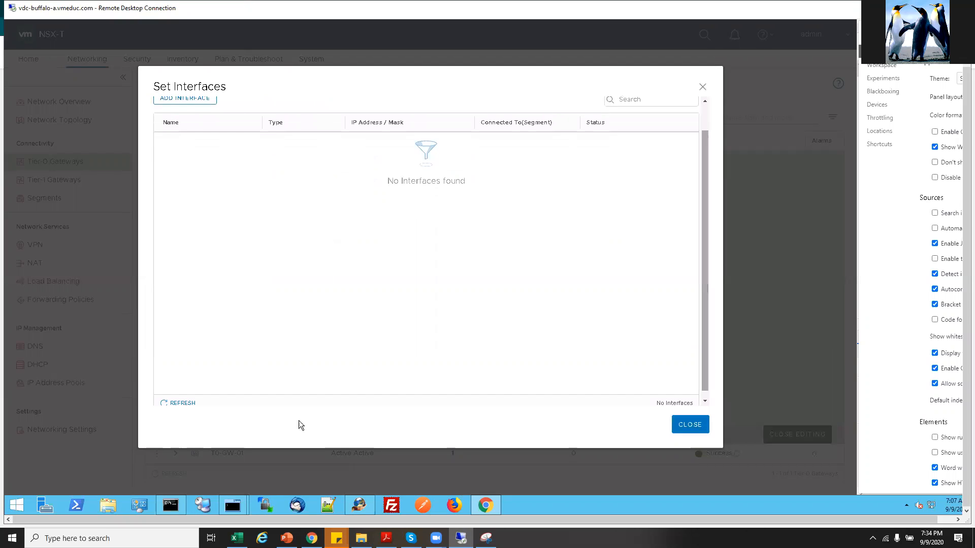
left_click(177, 402)
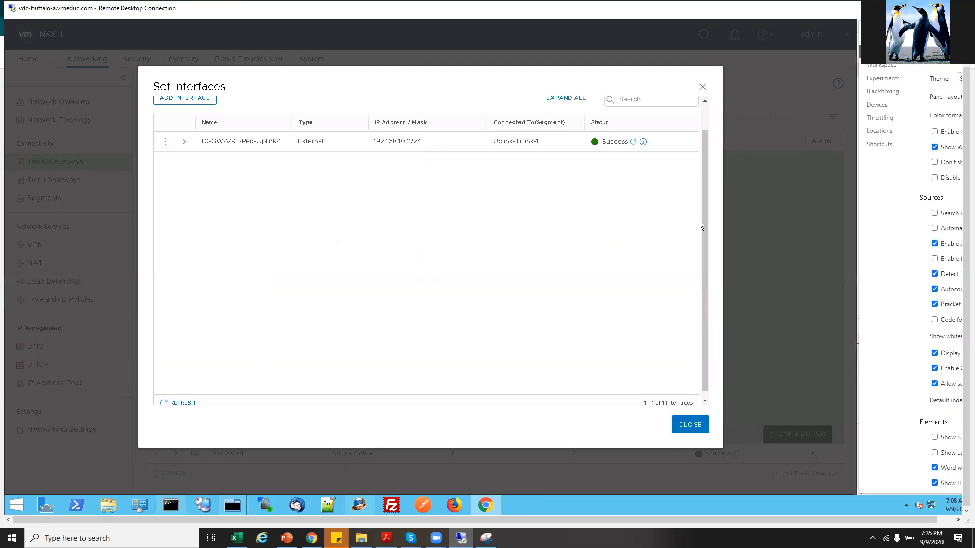
left_click_drag(702, 185, 703, 134)
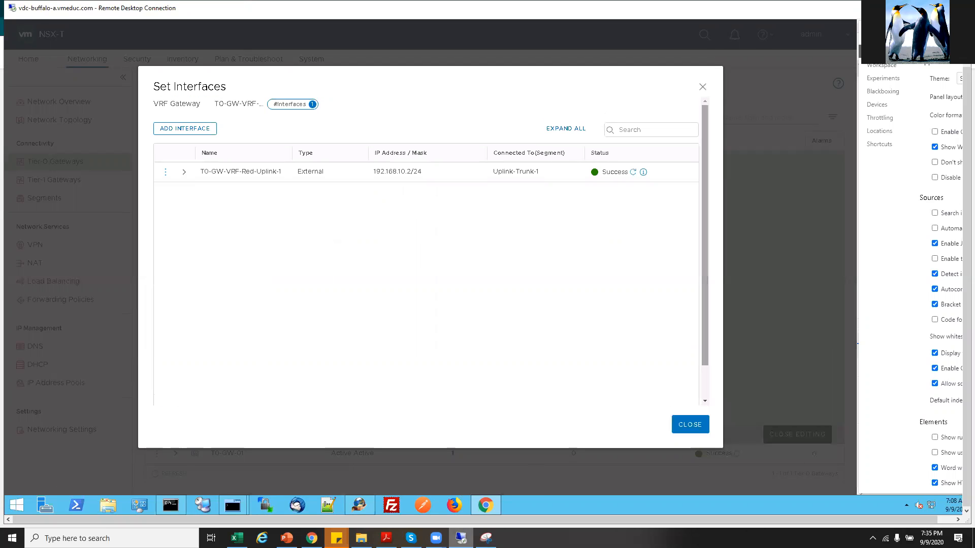
Switch to the topology diagram in Snipping Tool, erase old pen marks and mark VRF Red's uplinks, VLAN 10 and Trunk 2.
left_click(486, 538)
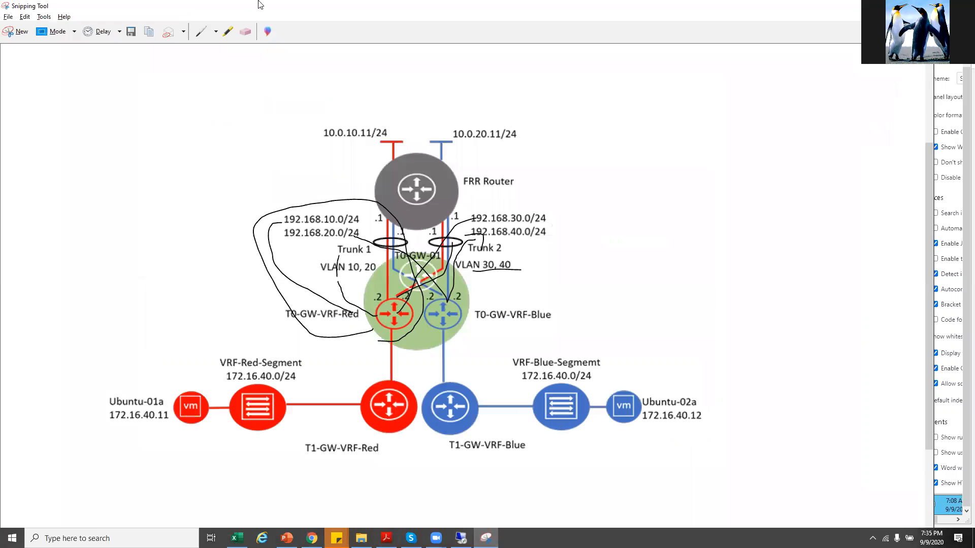
left_click(245, 32)
mouse_move(260, 133)
left_mouse_down()
mouse_move(295, 235)
mouse_move(274, 312)
mouse_move(356, 229)
left_mouse_up()
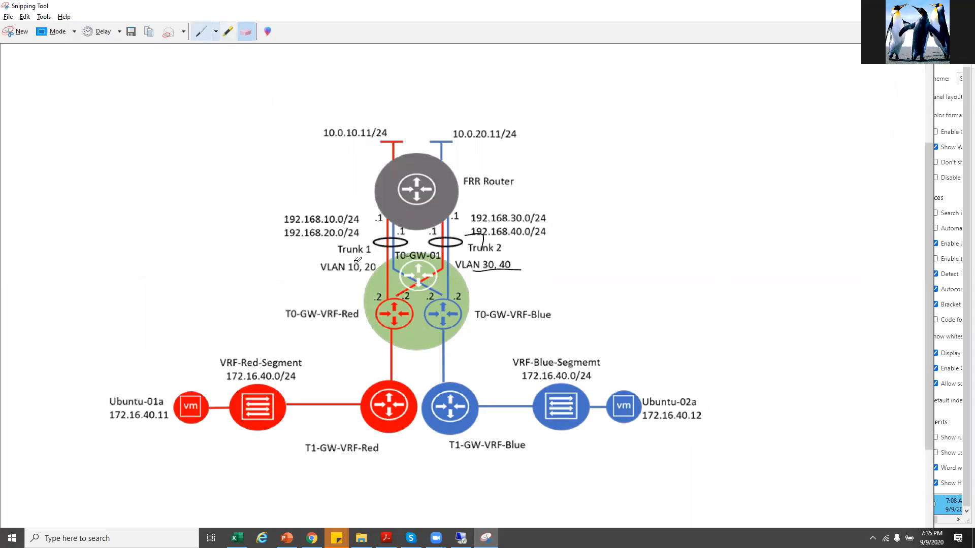
left_click(199, 32)
left_click_drag(385, 298, 376, 235)
mouse_move(363, 273)
left_mouse_down()
mouse_move(331, 258)
mouse_move(312, 295)
mouse_move(415, 288)
mouse_move(446, 230)
mouse_move(512, 246)
mouse_move(462, 256)
left_mouse_up()
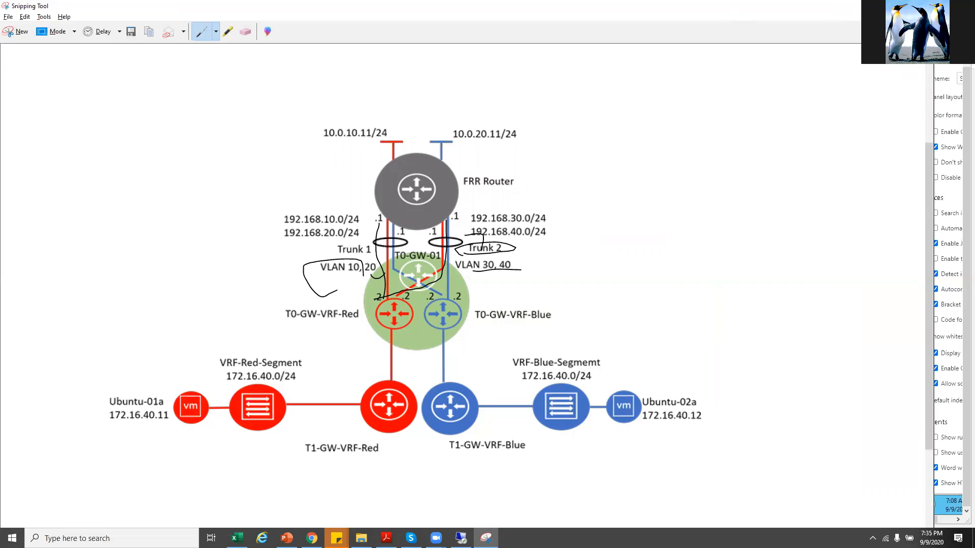
Return to NSX-T, start a new interface for VRF Red, and find the second uplink's settings in the lab guide PDF.
left_click(875, 6)
left_click(177, 130)
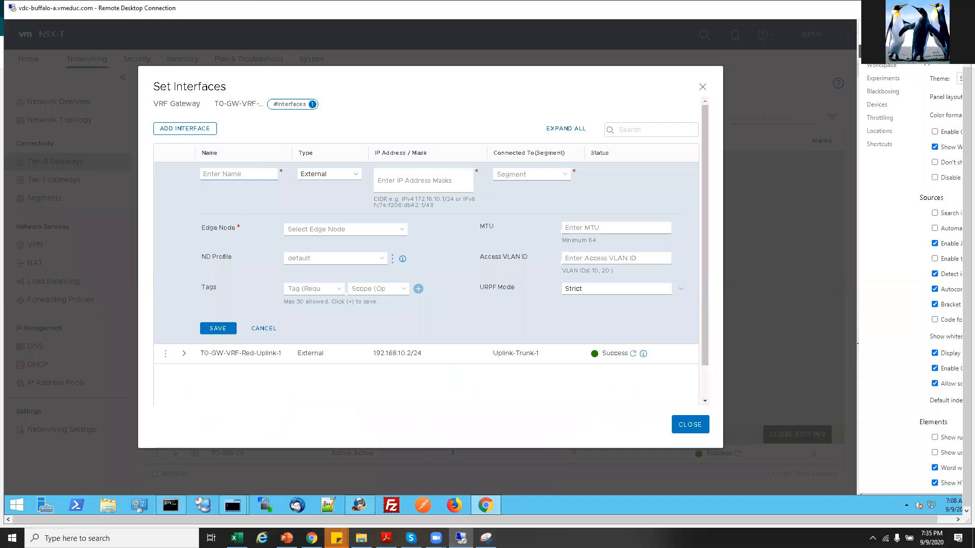
key("alt+Tab")
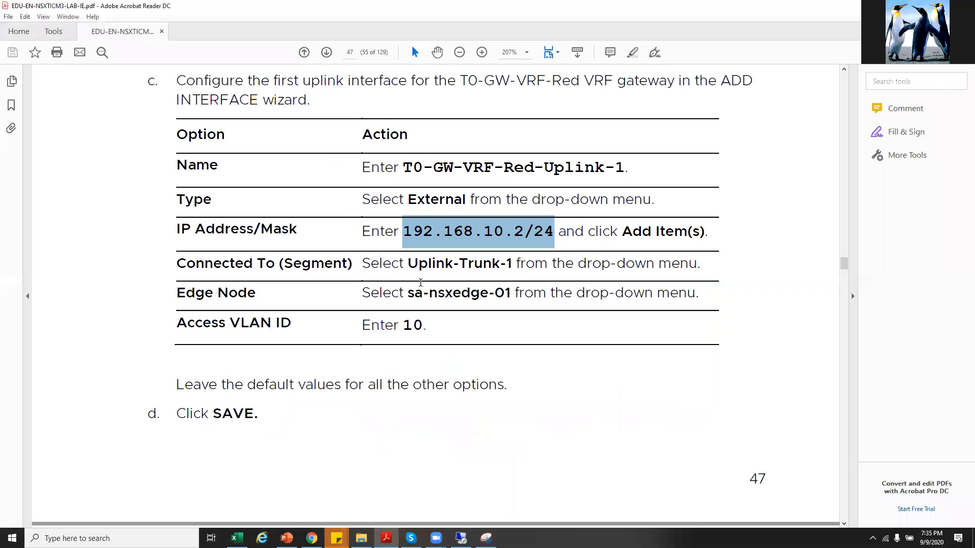
scroll(421, 283, "down", 8)
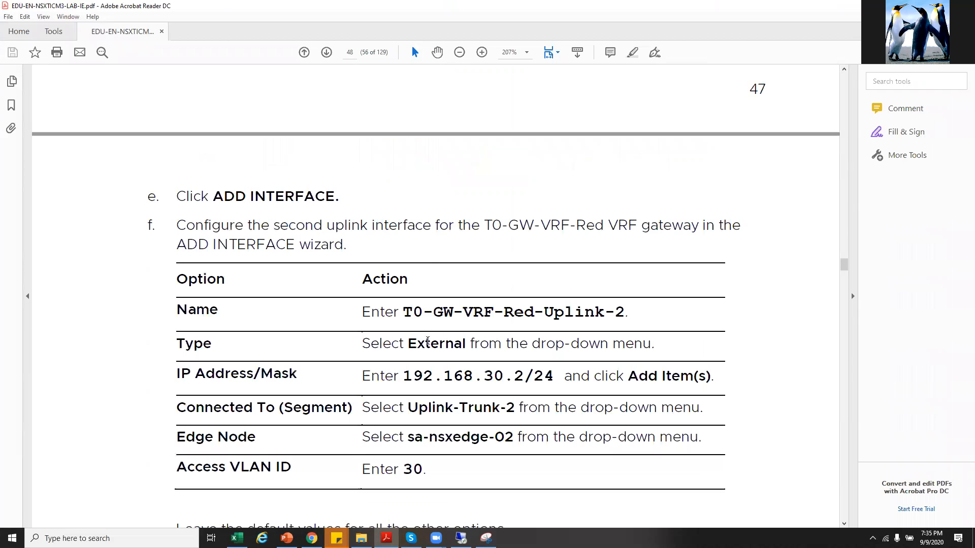
Copy the name T0-GW-VRF-Red-Uplink-2 from the lab guide and enter it as the new interface's name in NSX-T.
right_click(406, 313)
right_click(526, 312)
left_click(632, 311)
left_click_drag(627, 311, 407, 312)
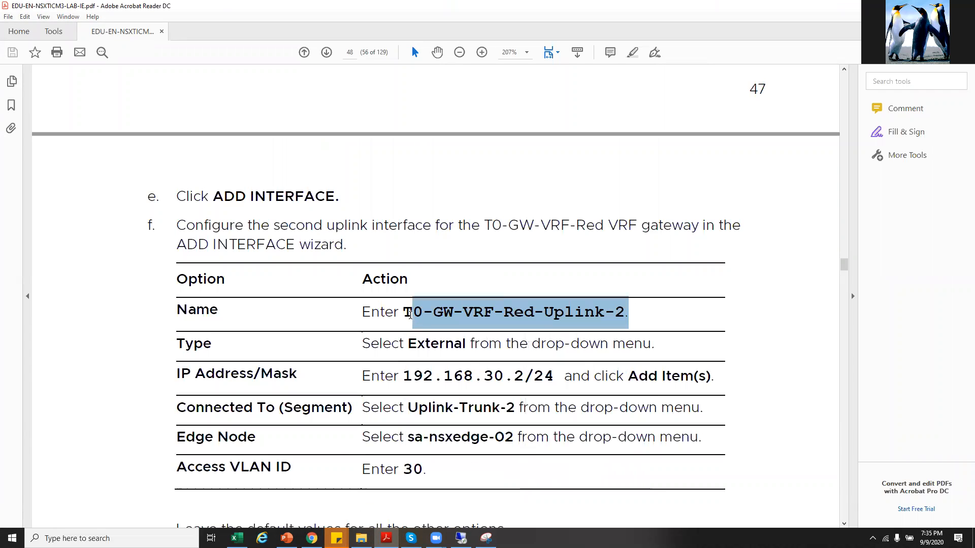
left_click(407, 312)
double_click(407, 313)
left_click_drag(625, 313, 404, 320)
right_click(426, 320)
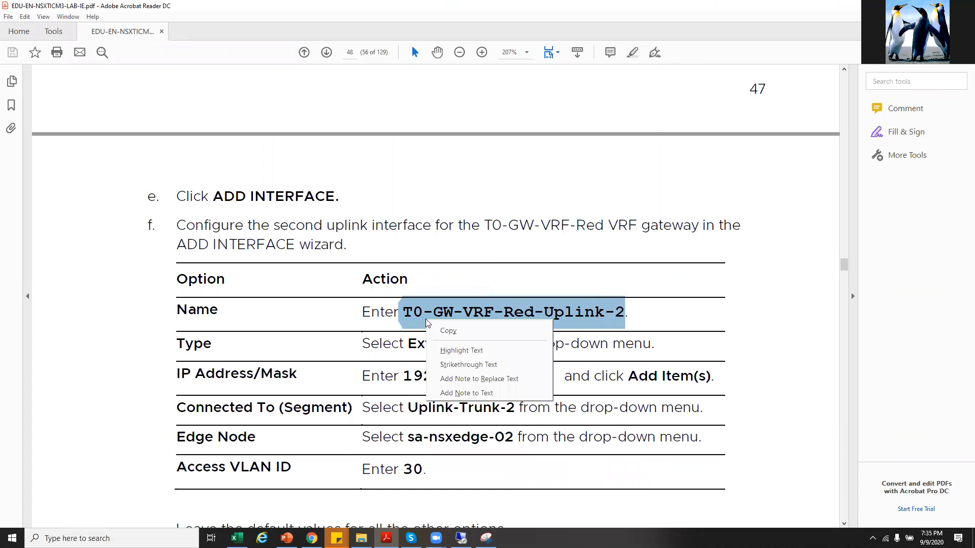
left_click(447, 331)
left_click(461, 538)
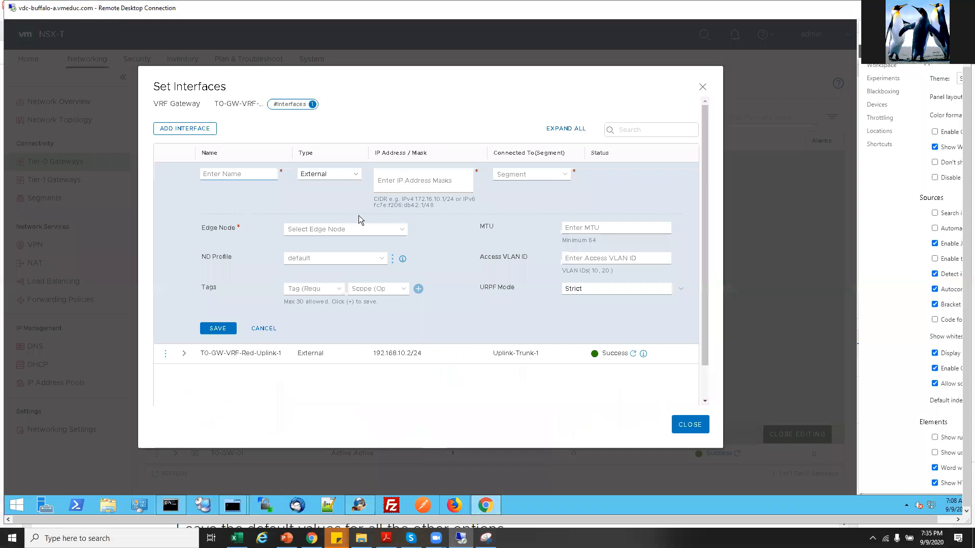
left_click(241, 177)
key("ctrl+v")
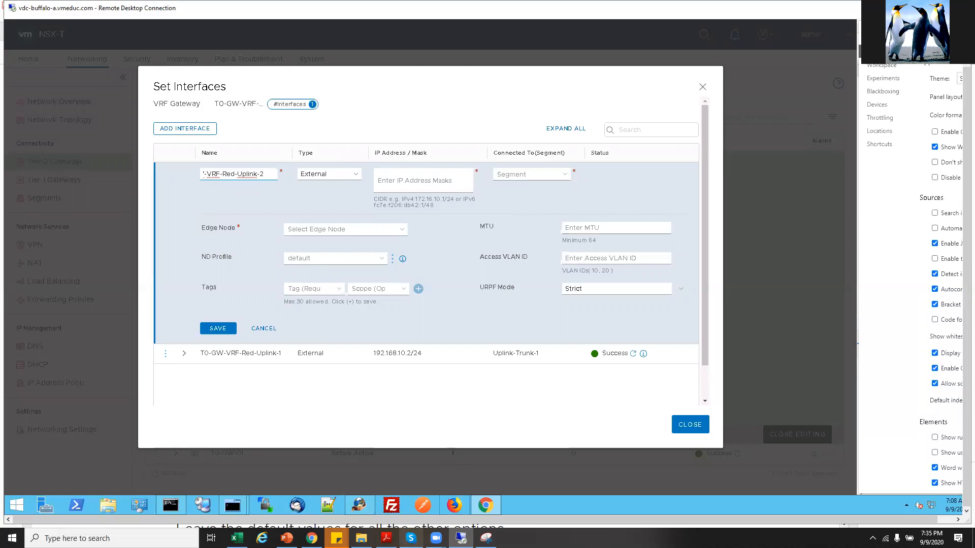
Copy 192.168.30.2/24 from the lab guide and add it as the new interface's IP address and mask in NSX-T.
left_click(385, 539)
right_click(463, 381)
left_click(516, 376)
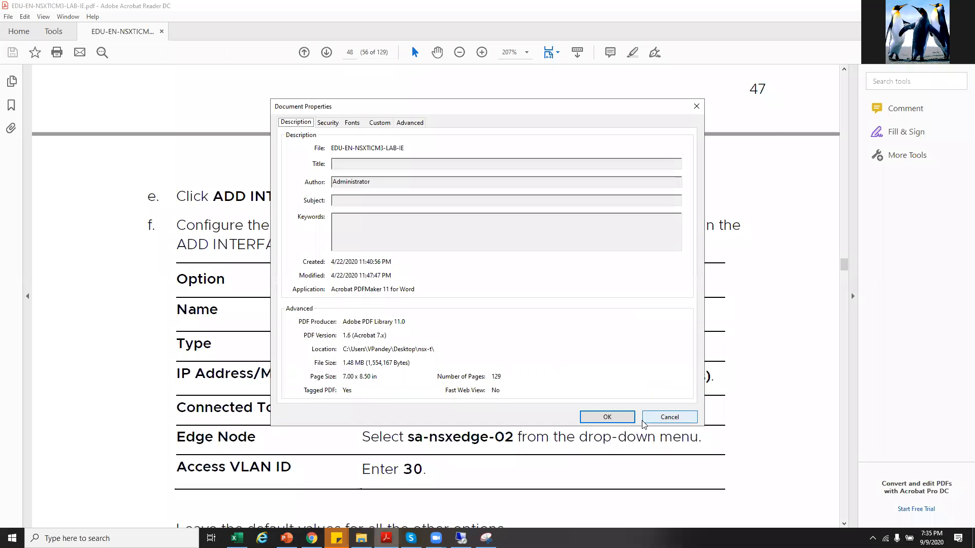
left_click(644, 419)
right_click(556, 380)
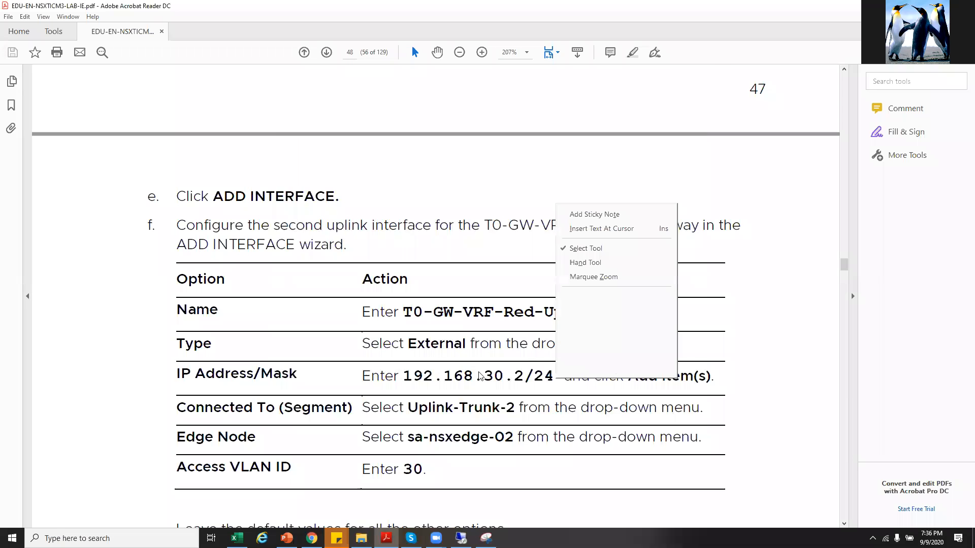
left_click_drag(403, 380, 556, 380)
key("alt+Tab")
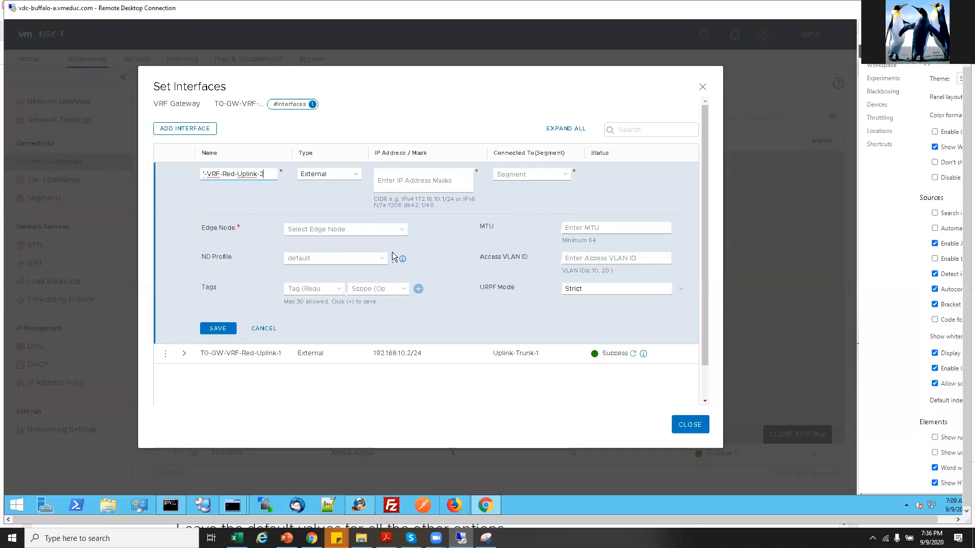
left_click(406, 181)
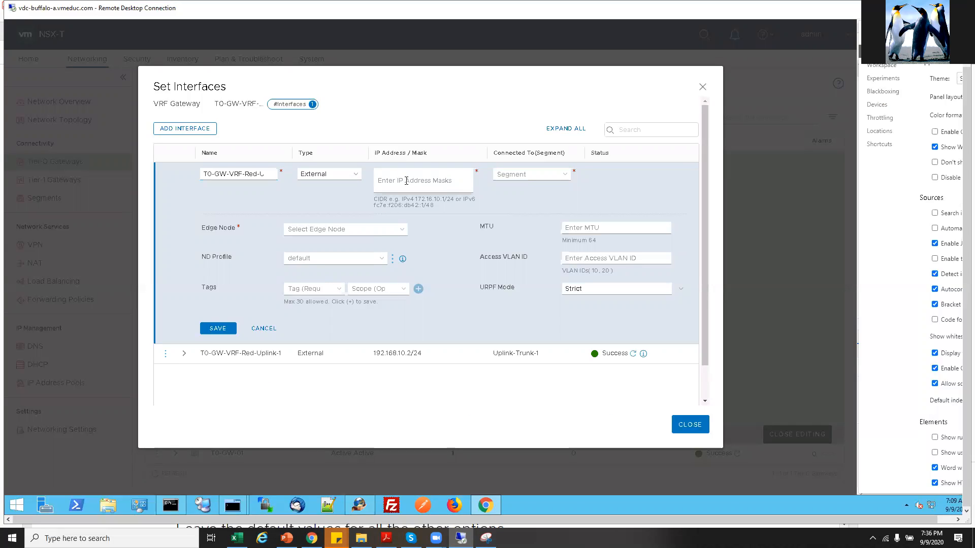
key("ctrl+v")
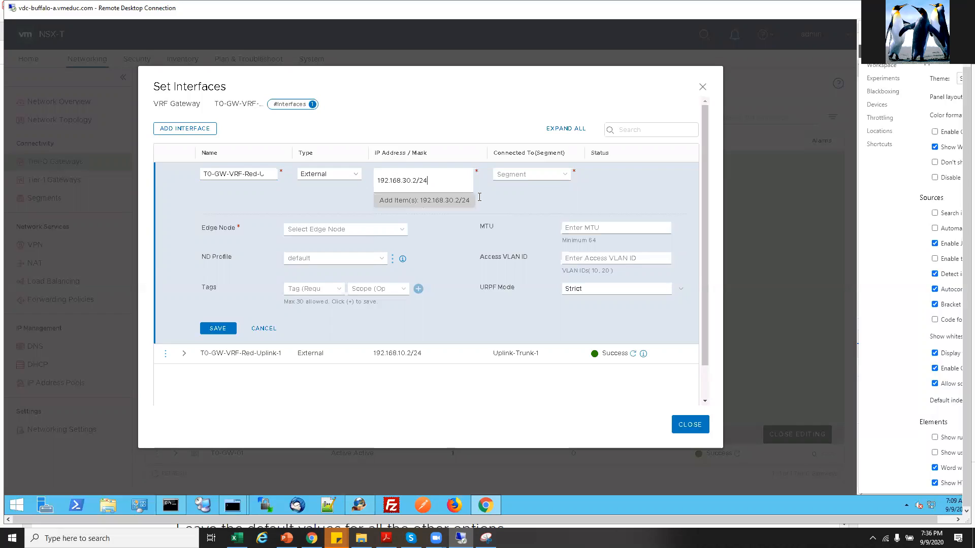
key("Return")
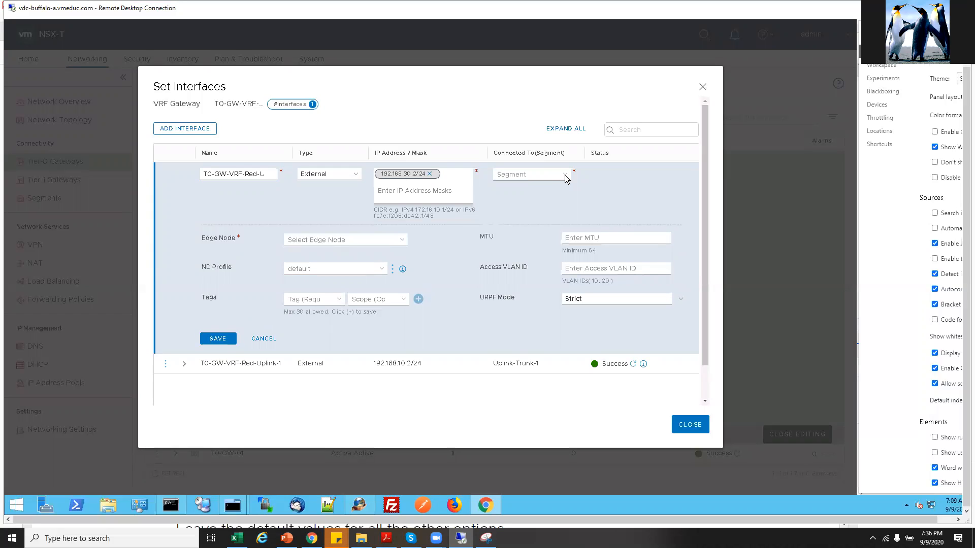
Connect the interface to segment Uplink-Trunk-2 and assign it to edge node sa-nsxedge-02.
left_click(566, 177)
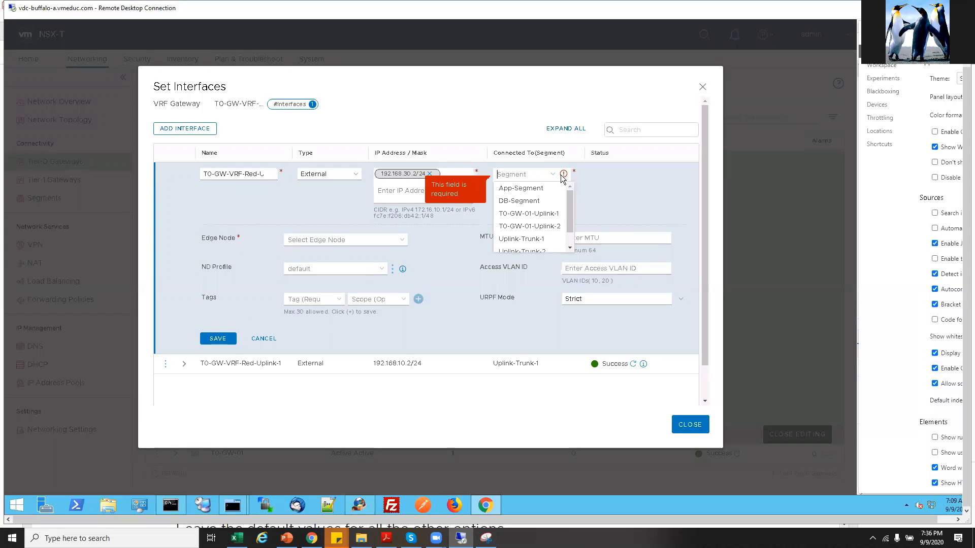
left_click(533, 251)
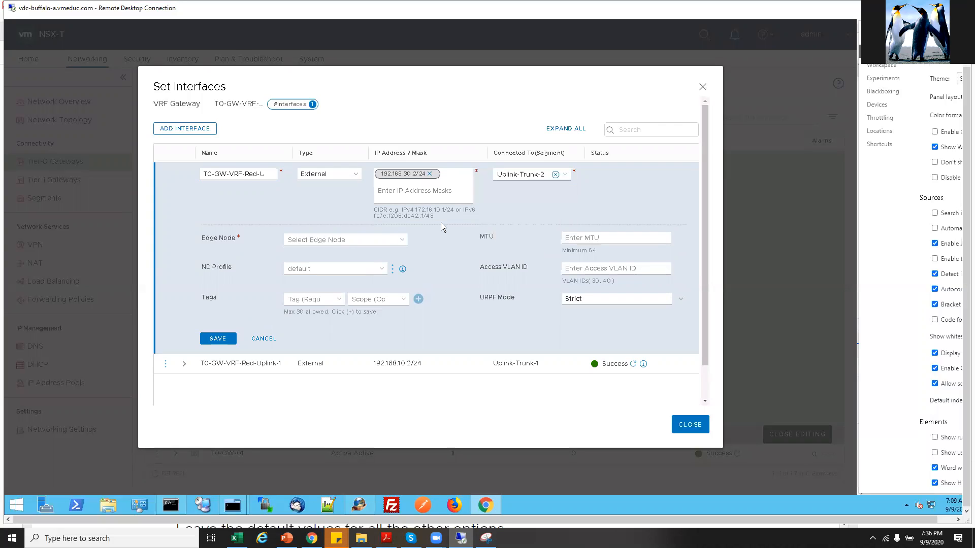
left_click(401, 241)
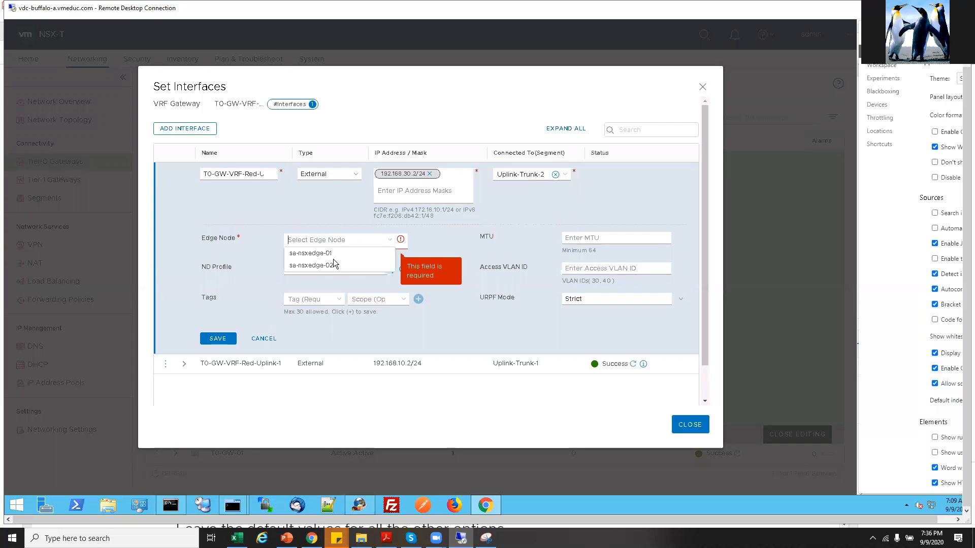
left_click(324, 265)
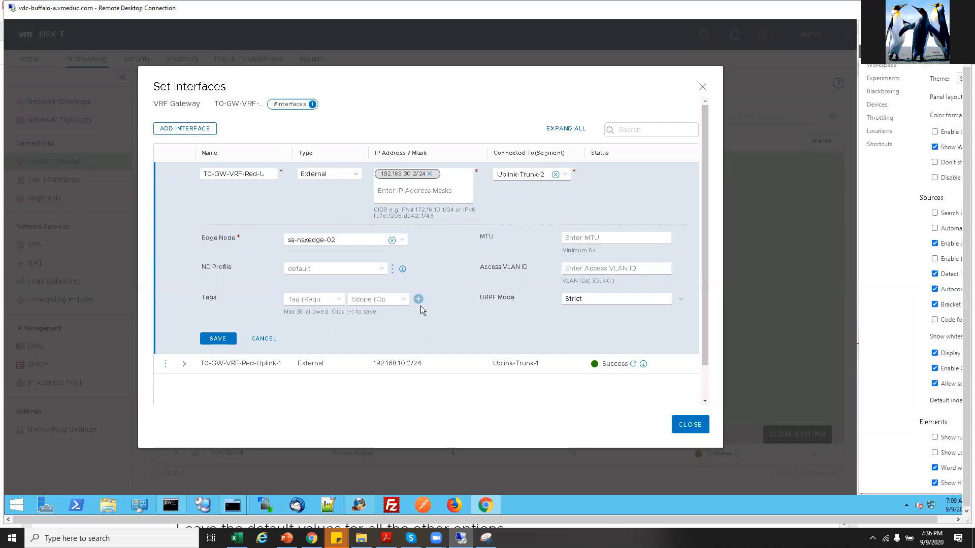
Open the interface's Access VLAN ID for entry and switch to the lab guide to check the required value.
scroll(533, 259, "down", 1)
left_click(584, 230)
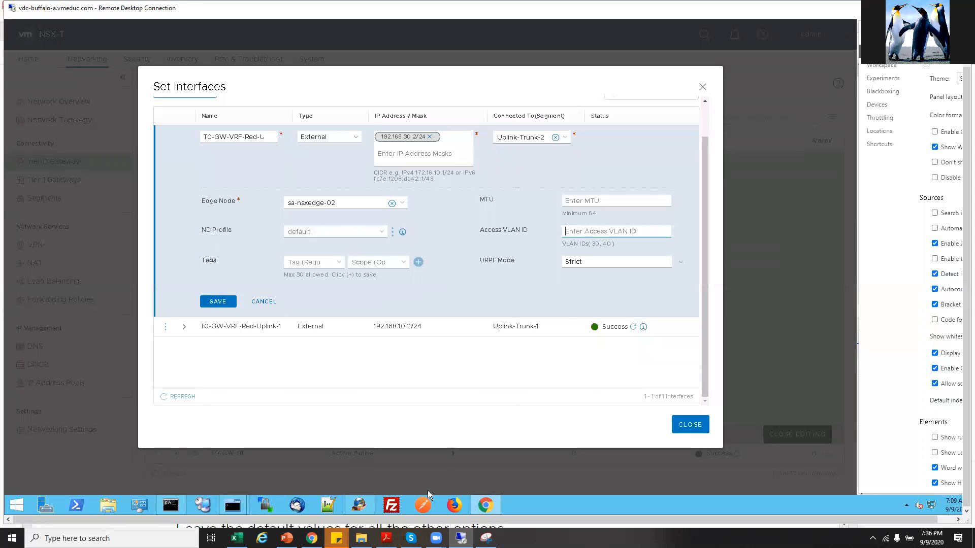
left_click(386, 538)
left_click(387, 539)
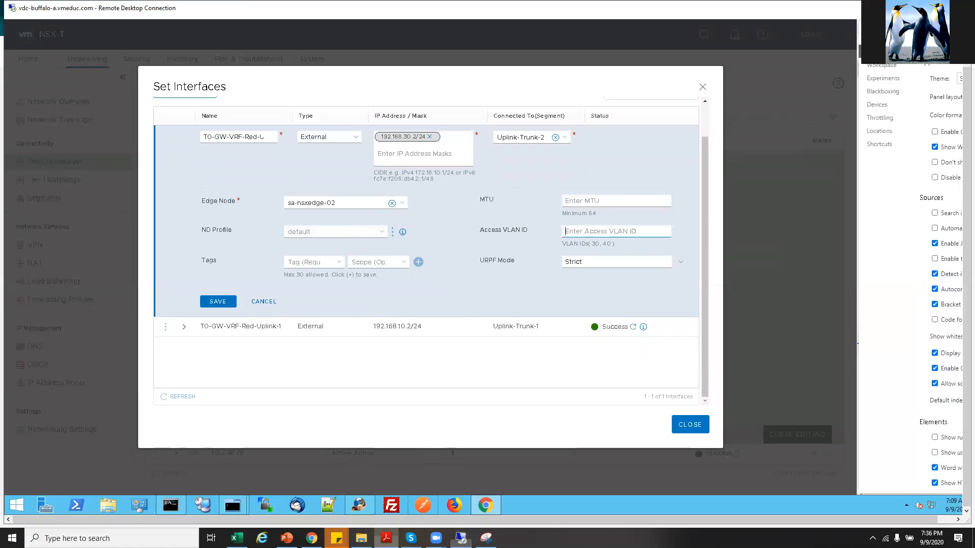
Switch to the network diagram in Snipping Tool and erase the pen stroke over the links between FRR Router and T0-GW-VRF-Red.
left_click(386, 538)
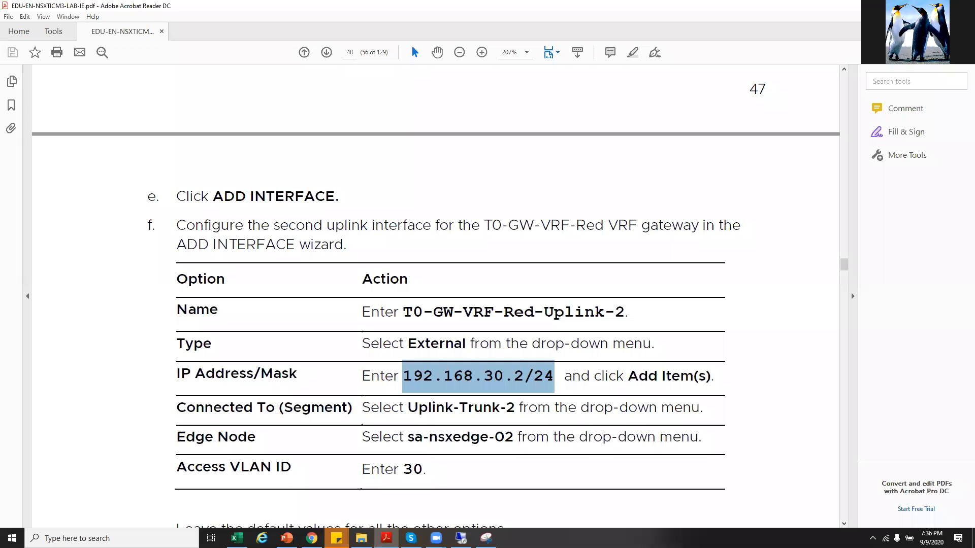
right_click(486, 538)
left_click(486, 538)
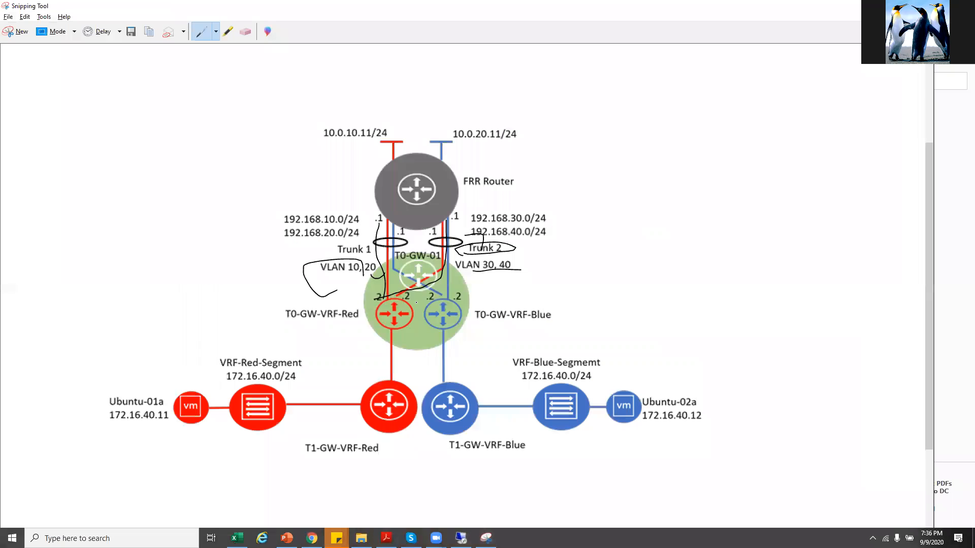
left_click(246, 32)
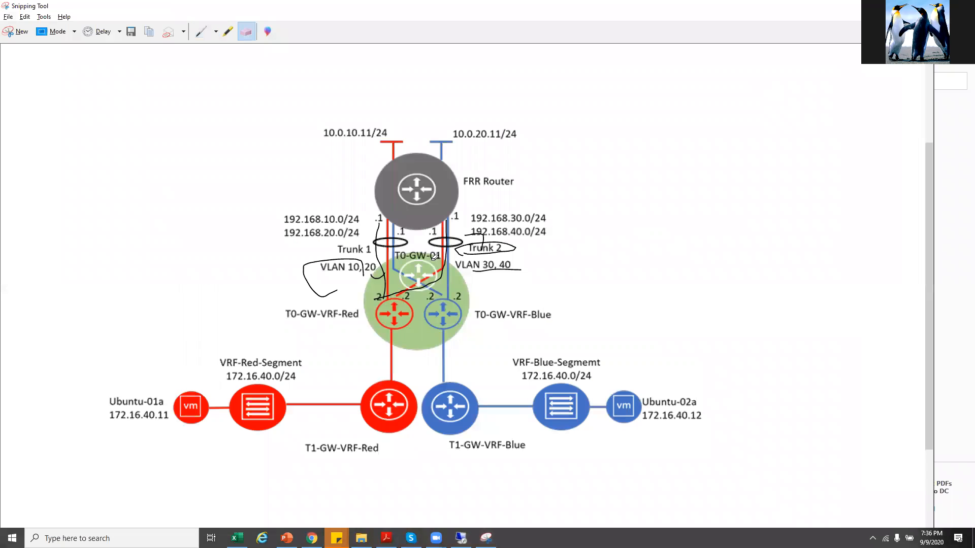
left_click(397, 271)
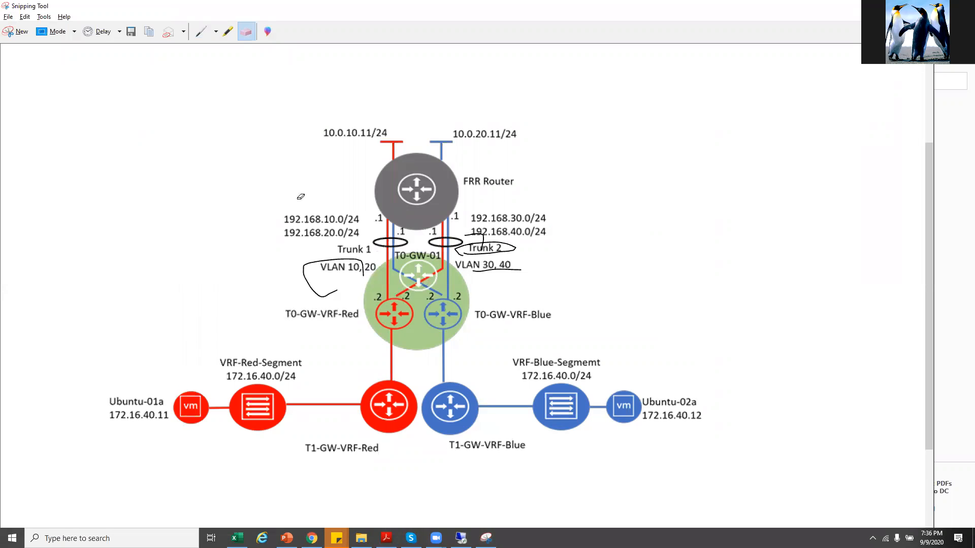
Mark the red Trunk 2 link and the VLAN labels on the diagram with the pen, and minimize the Snipping Tool.
left_click(198, 34)
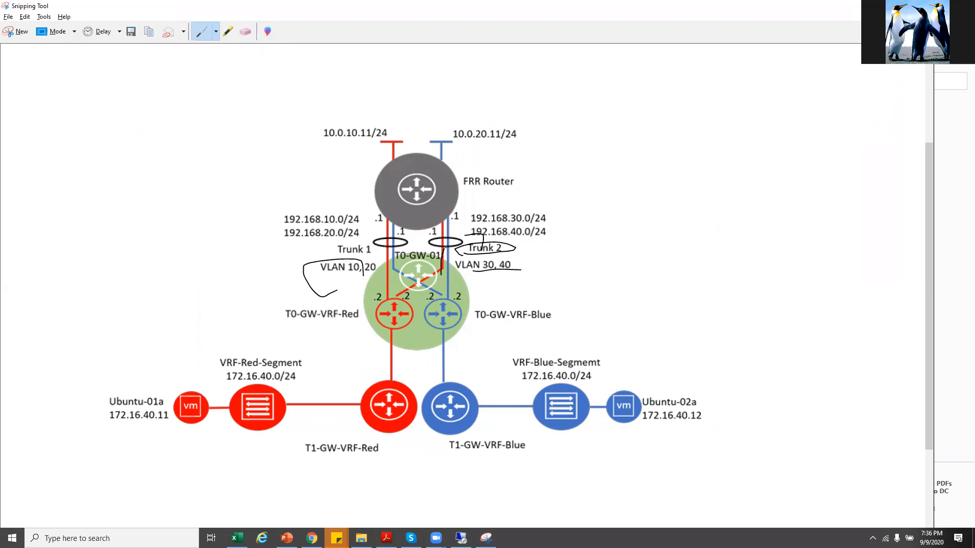
left_click_drag(458, 274, 541, 284)
left_click_drag(364, 275, 376, 275)
right_click(867, 5)
left_click(856, 4)
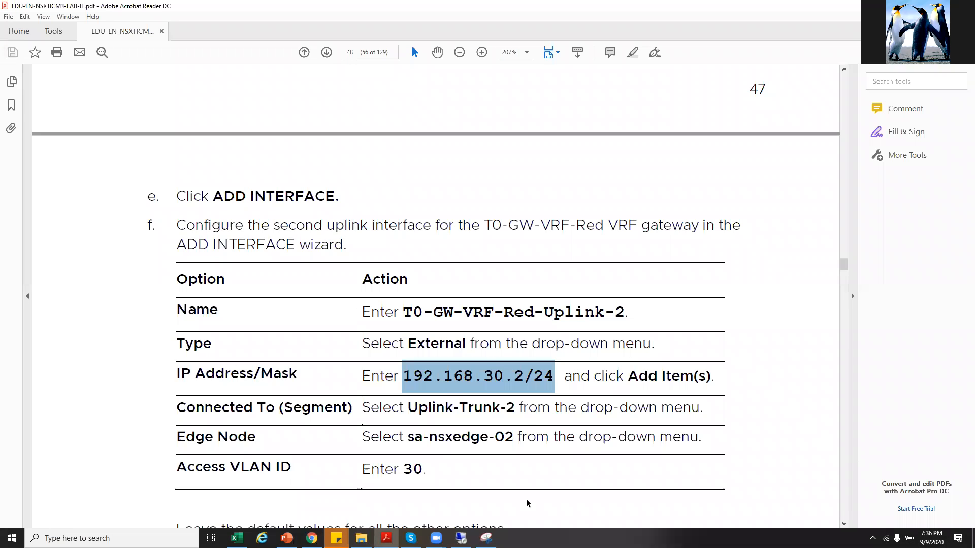
Back in the NSX-T remote session, set the second uplink interface's Access VLAN ID to 30 and save the interface.
left_click(461, 538)
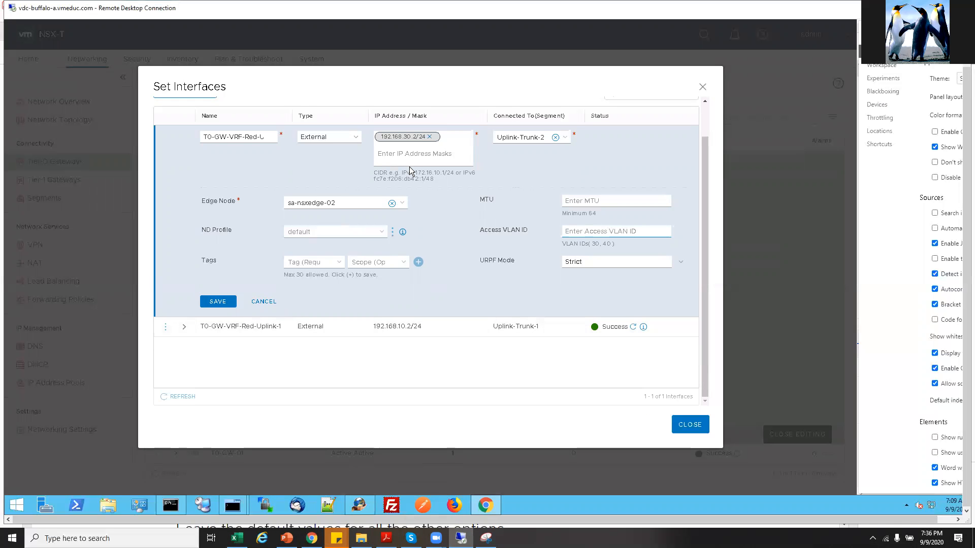
type("30")
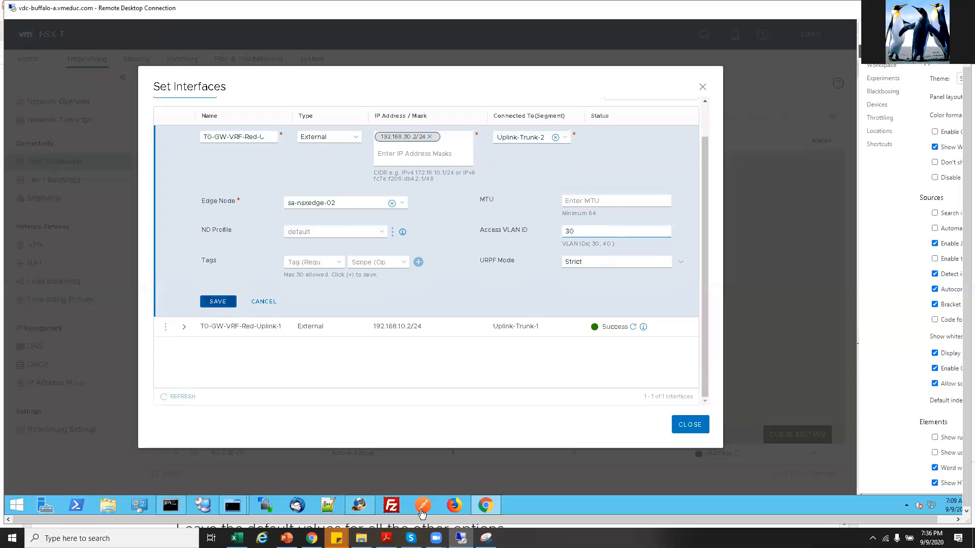
left_click(386, 538)
key("alt+Tab")
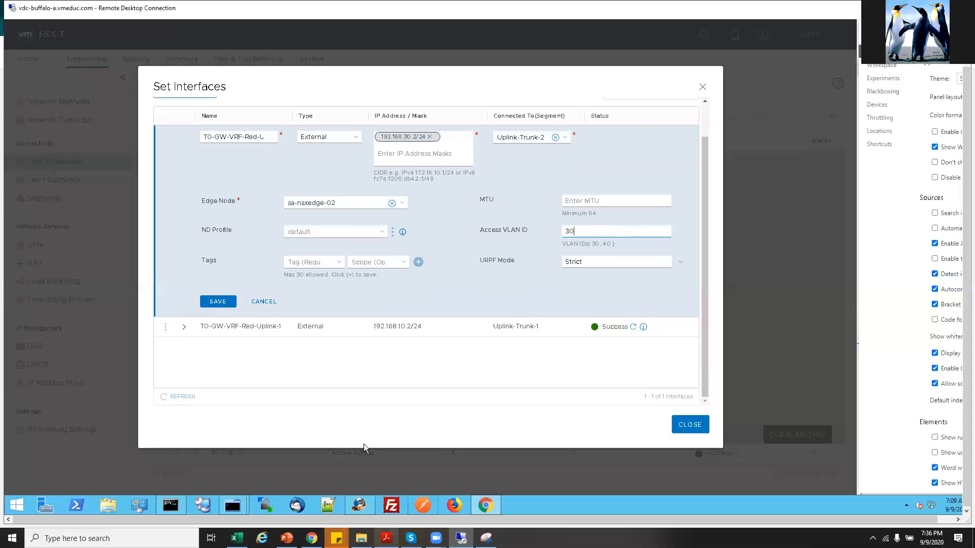
left_click(219, 301)
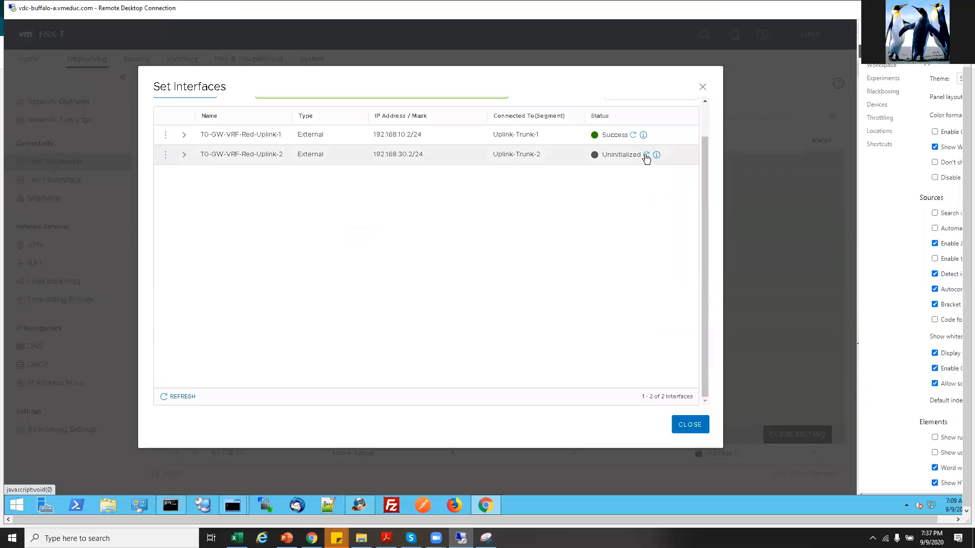
Refresh the status of T0-GW-VRF-Red-Uplink-2 and close the interface settings.
left_click(646, 155)
right_click(645, 155)
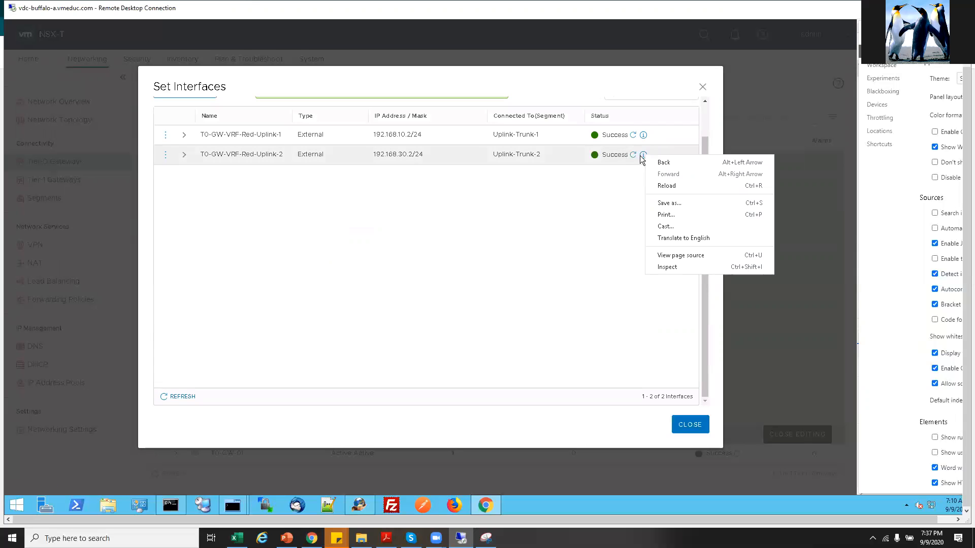
right_click(476, 233)
left_click(330, 258)
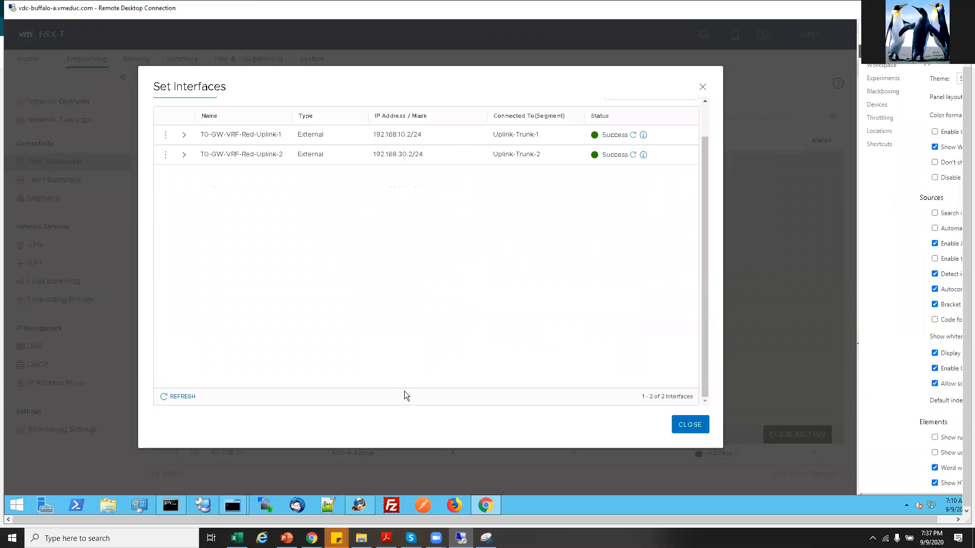
left_click(679, 428)
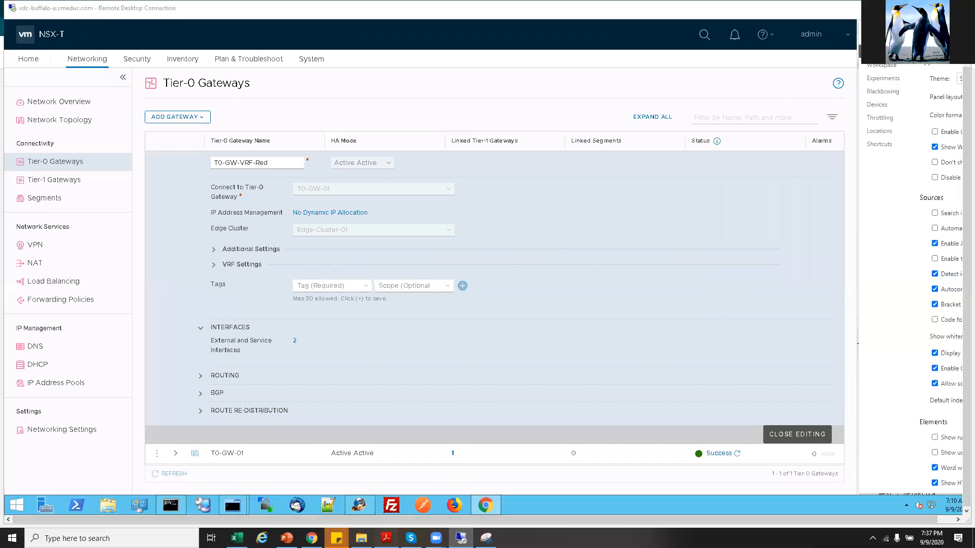
Switch to the lab guide PDF and copy the first BGP neighbor's IP address, 192.168.10.1.
left_click(386, 538)
scroll(391, 393, "down", 3)
scroll(391, 393, "down", 6)
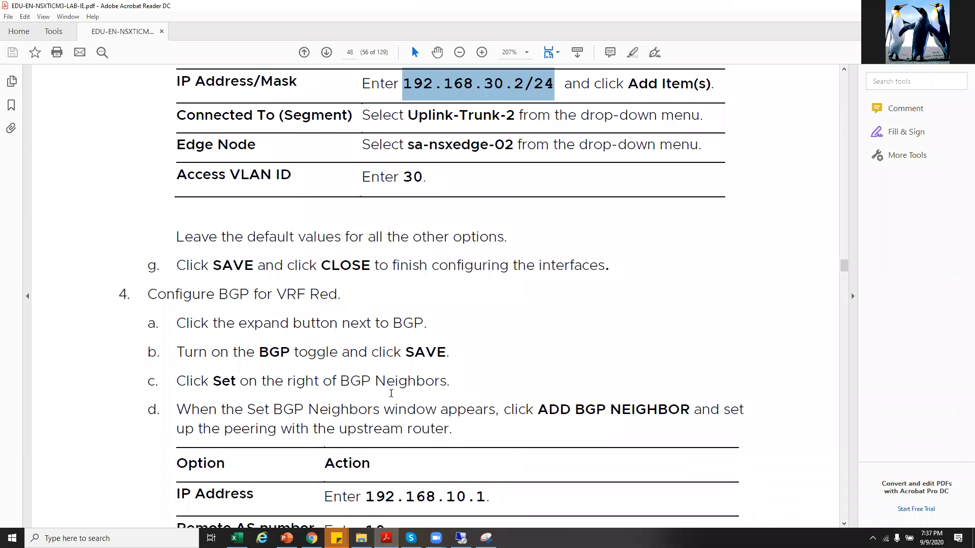
left_click_drag(366, 329, 484, 325)
right_click(484, 329)
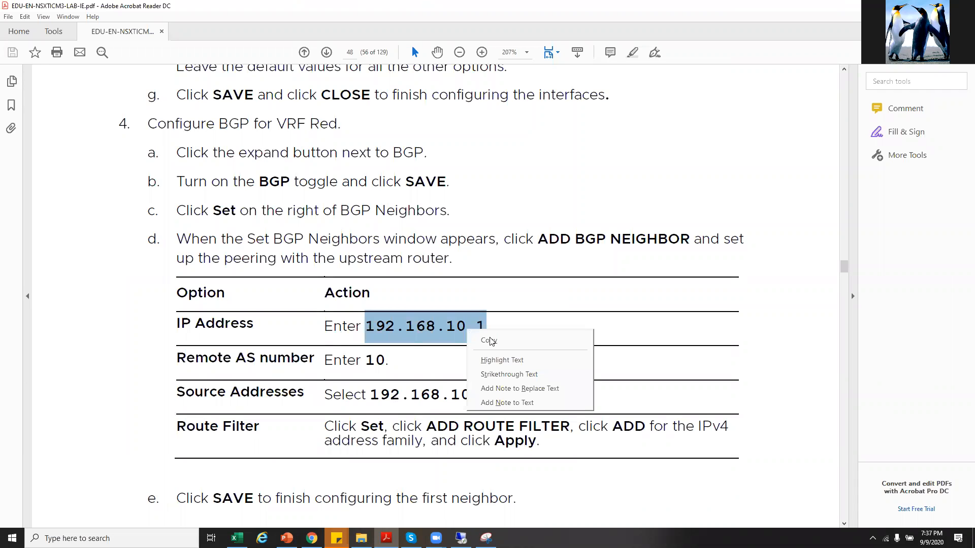
left_click(489, 339)
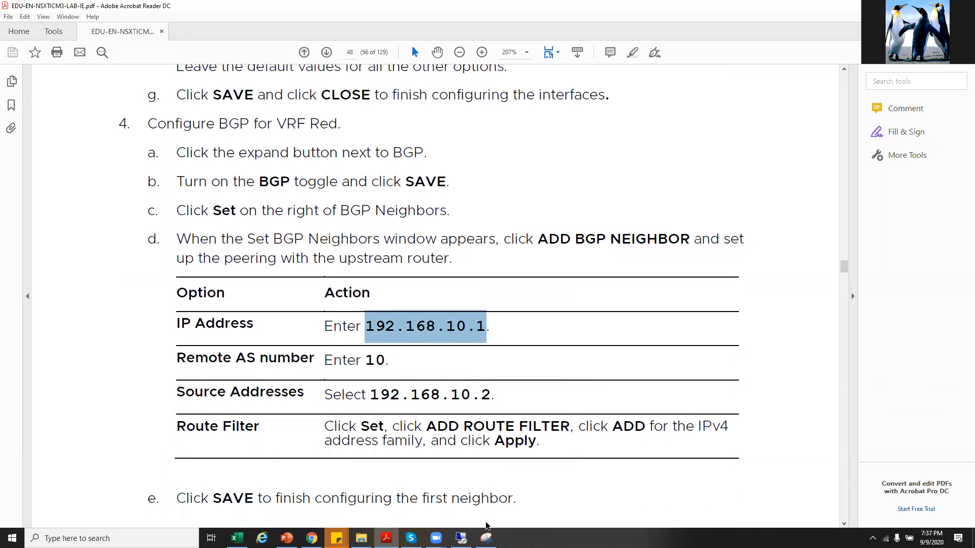
Return to NSX-T and add a BGP neighbor to the T0-GW-VRF-Red gateway with IP address 192.168.10.1.
left_click(460, 537)
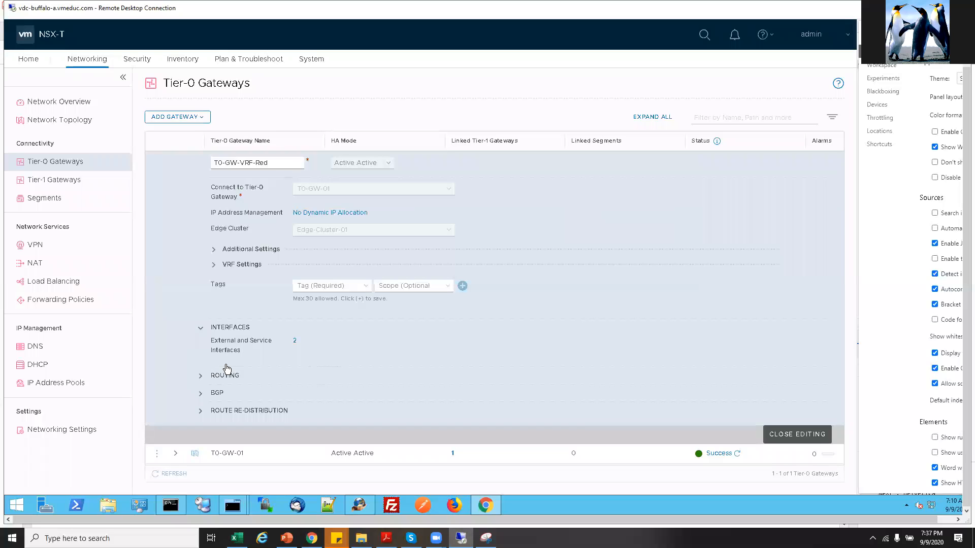
left_click(200, 394)
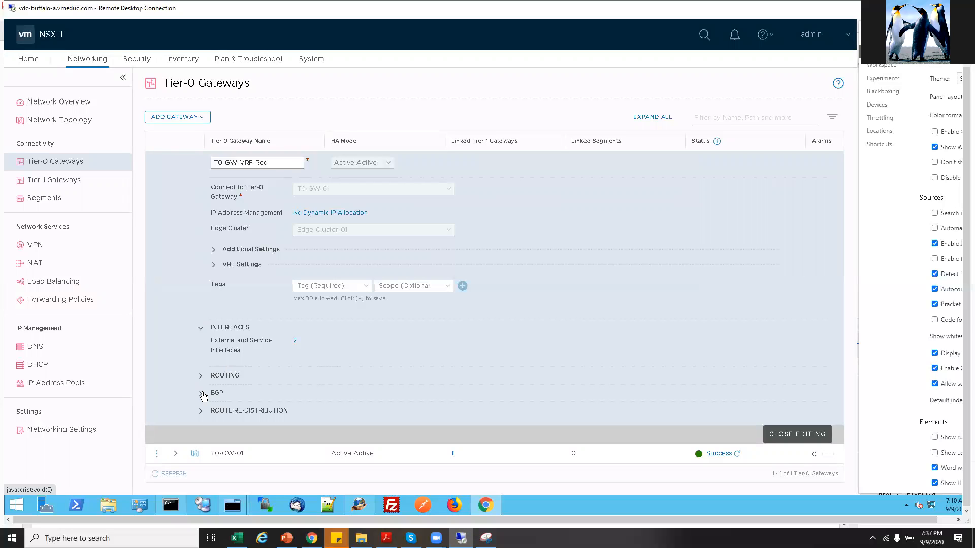
scroll(347, 386, "down", 2)
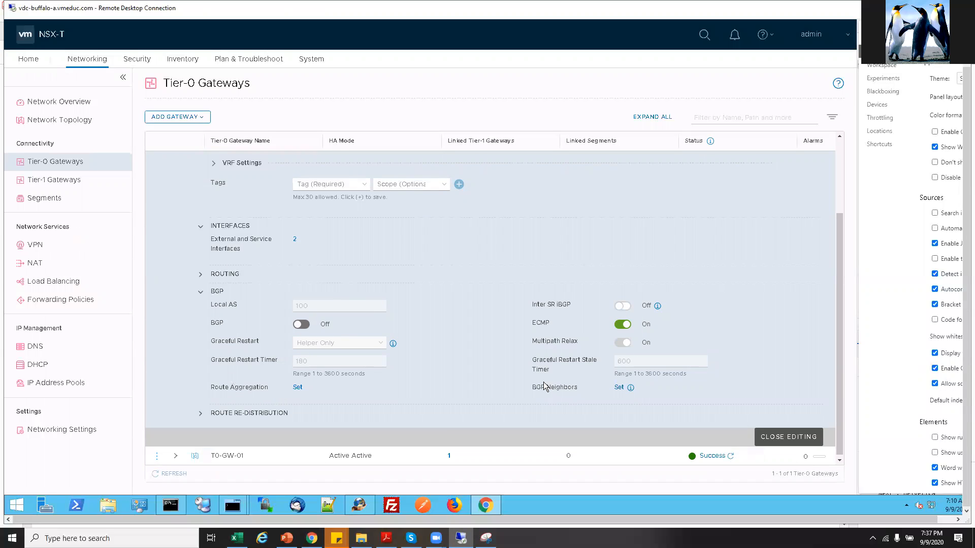
left_click(619, 388)
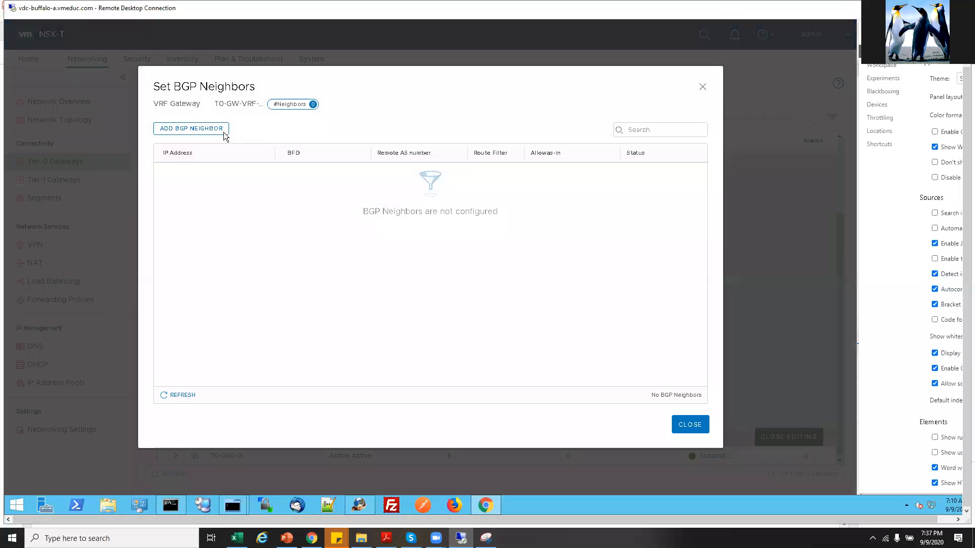
left_click(224, 134)
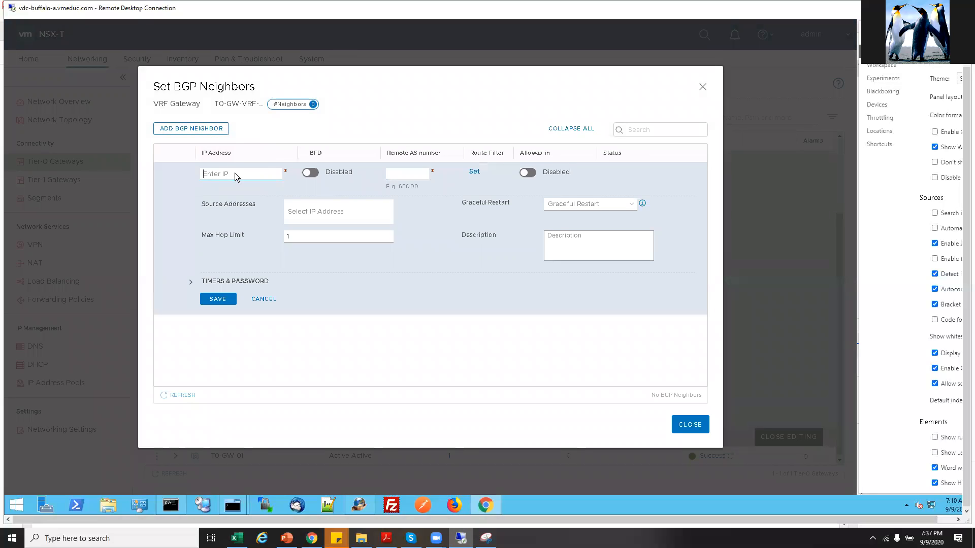
key("ctrl+v")
Set the neighbor's remote AS number to 10 and apply a new route filter for the IPv4 address family.
left_click(386, 538)
left_click(461, 538)
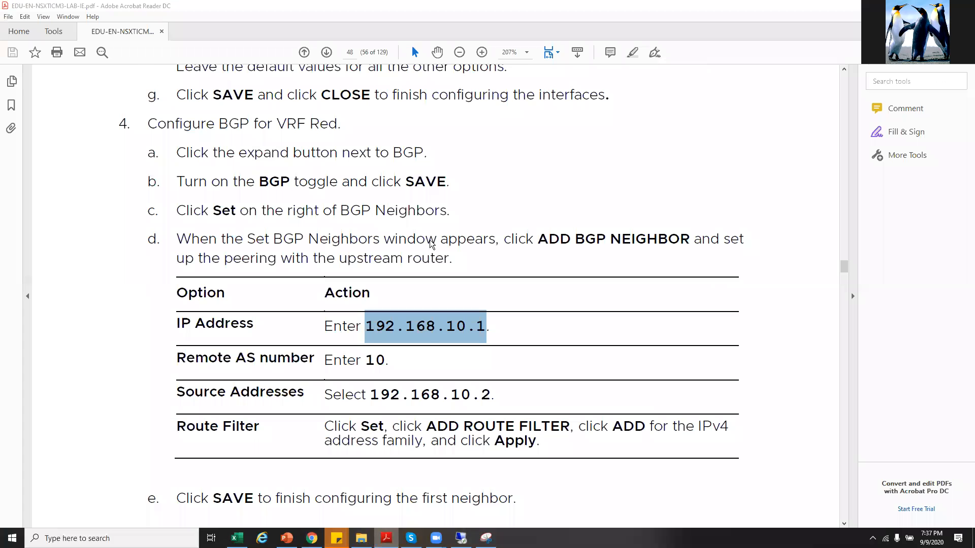
left_click(409, 177)
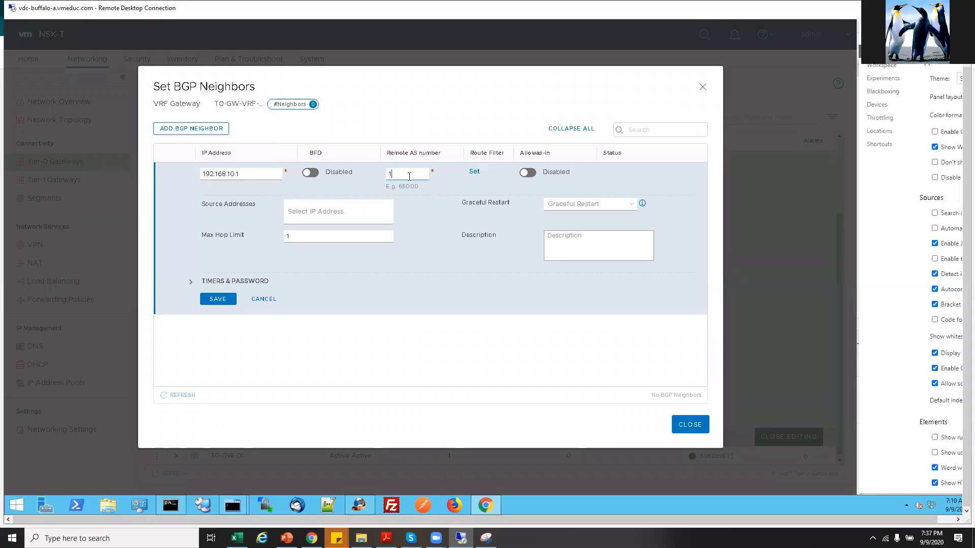
left_click(476, 172)
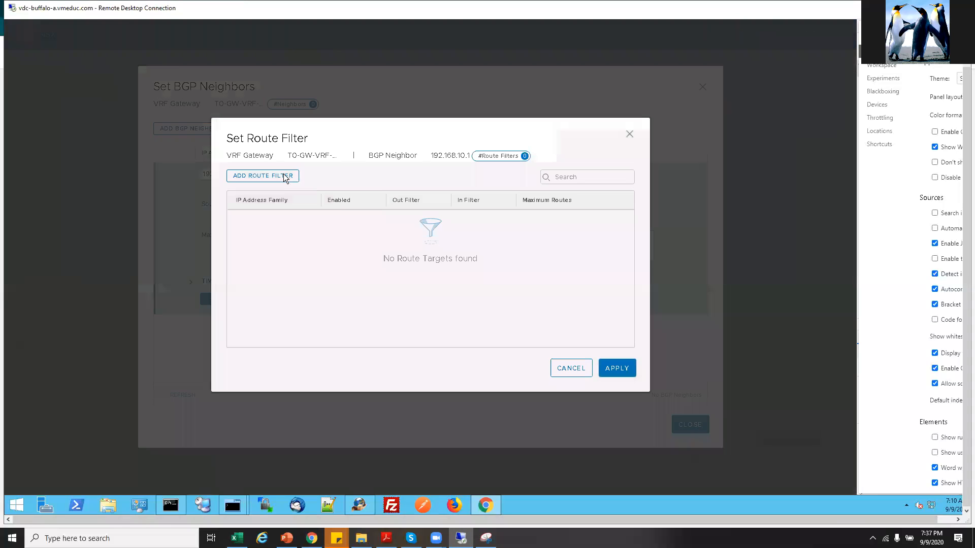
left_click(285, 177)
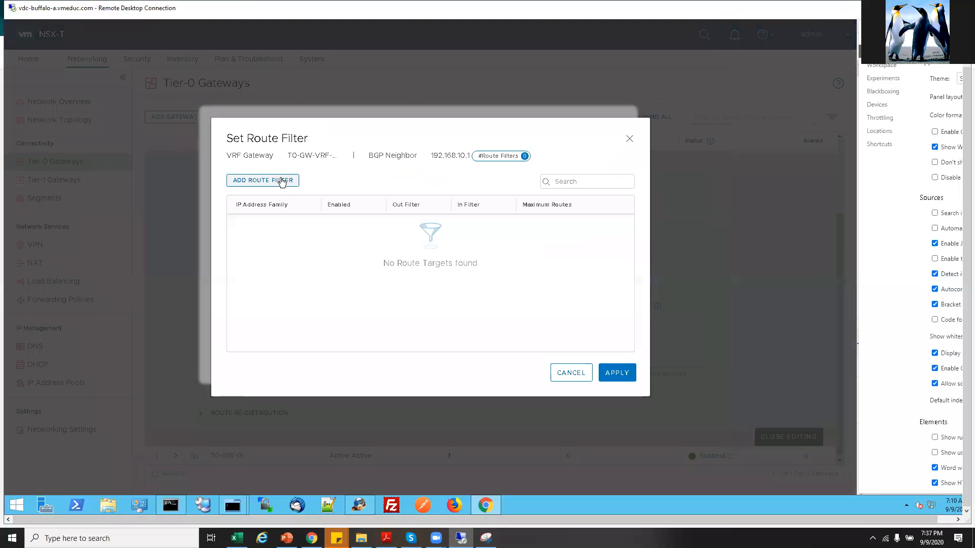
left_click(273, 268)
left_click(605, 374)
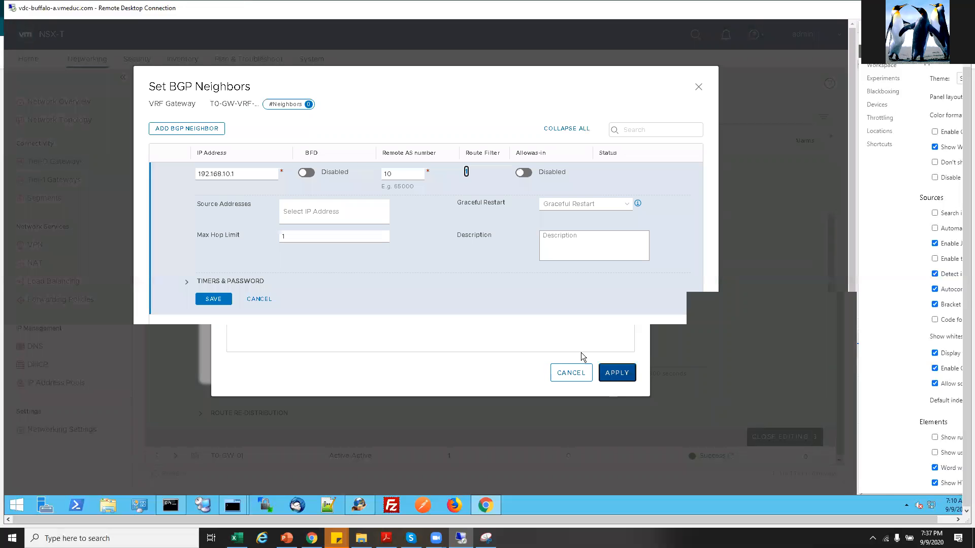
Select 192.168.10.2 as the neighbor's source address and check the remaining neighbor options in the lab guide.
left_click(310, 217)
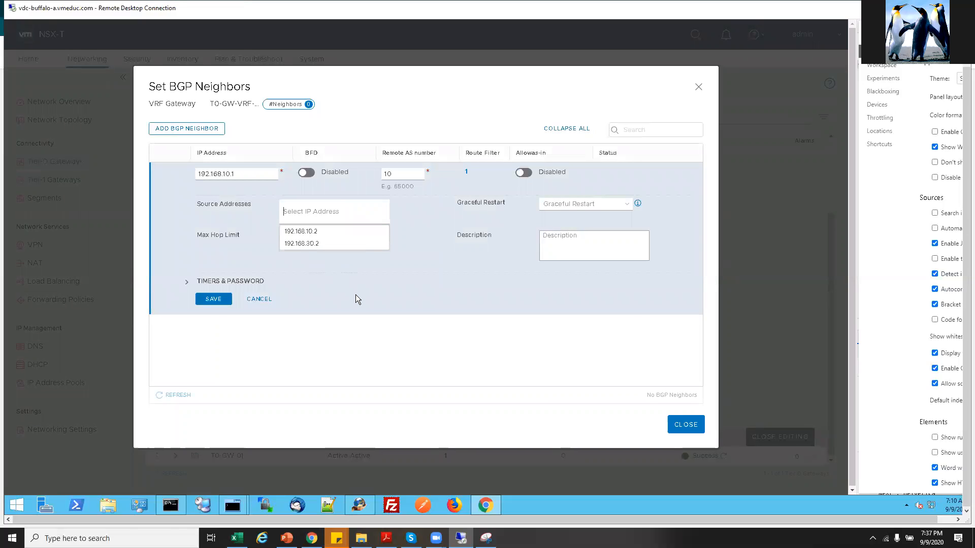
left_click(308, 232)
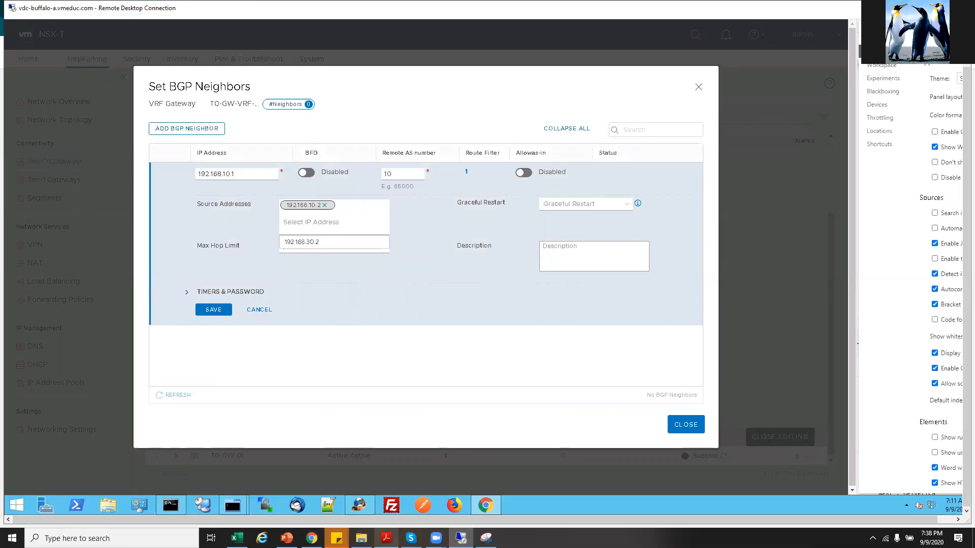
left_click(386, 538)
scroll(442, 422, "down", 3)
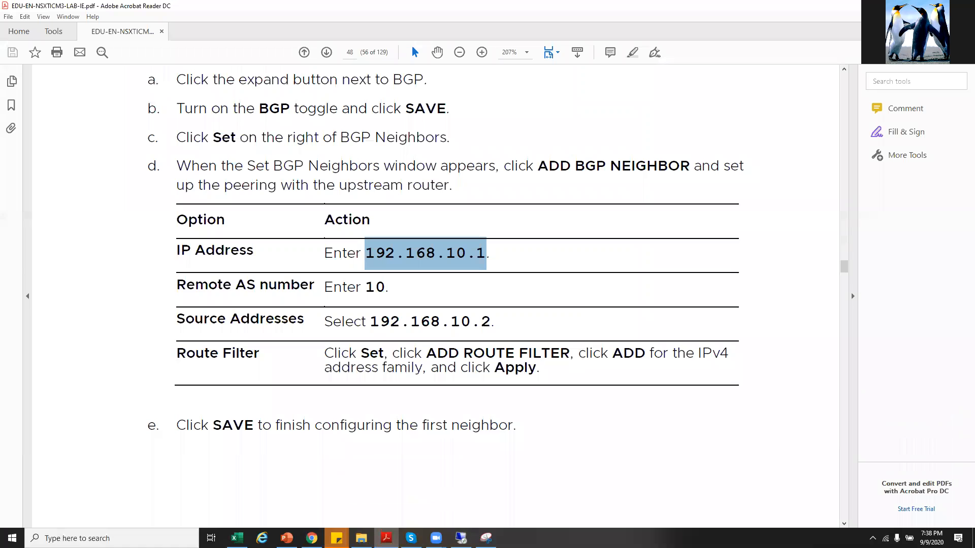
left_click(460, 538)
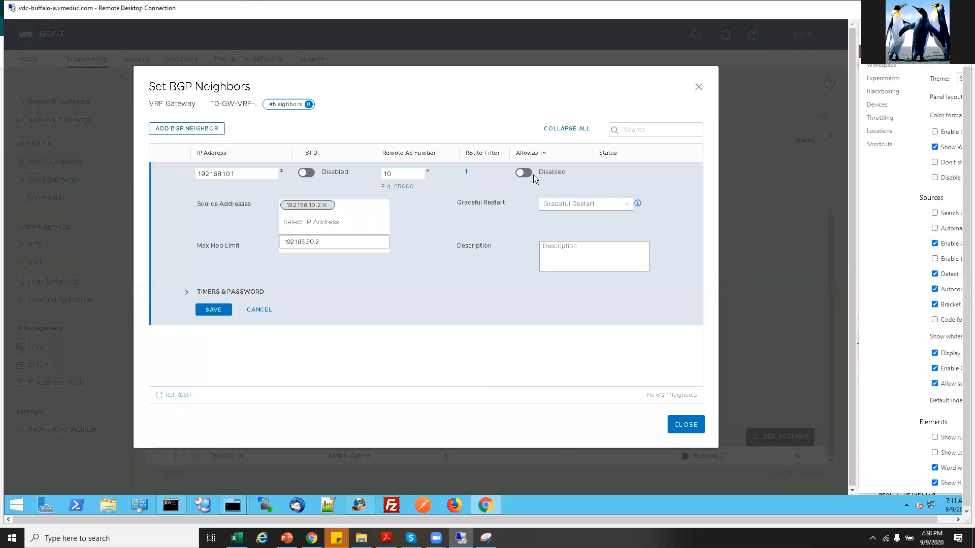
Enable Allowas-in for neighbor 192.168.10.1 and save the neighbor.
right_click(530, 177)
left_click(524, 175)
left_click(523, 173)
left_click(202, 315)
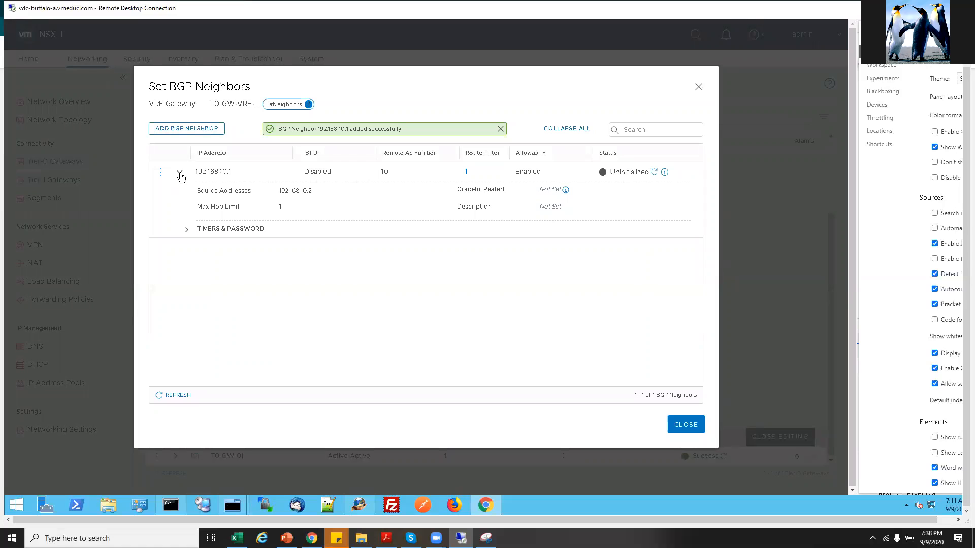
Start a second BGP neighbor for the T0-GW-VRF-Red gateway and copy its IP address, 192.168.30.1, from the lab guide.
left_click(179, 171)
left_click(168, 130)
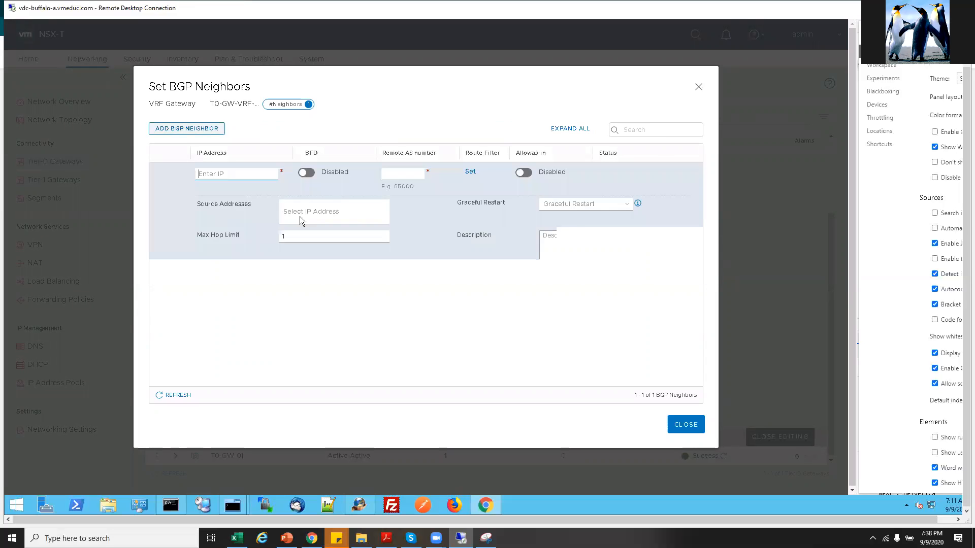
left_click(386, 537)
scroll(445, 392, "down", 3)
scroll(445, 392, "down", 5)
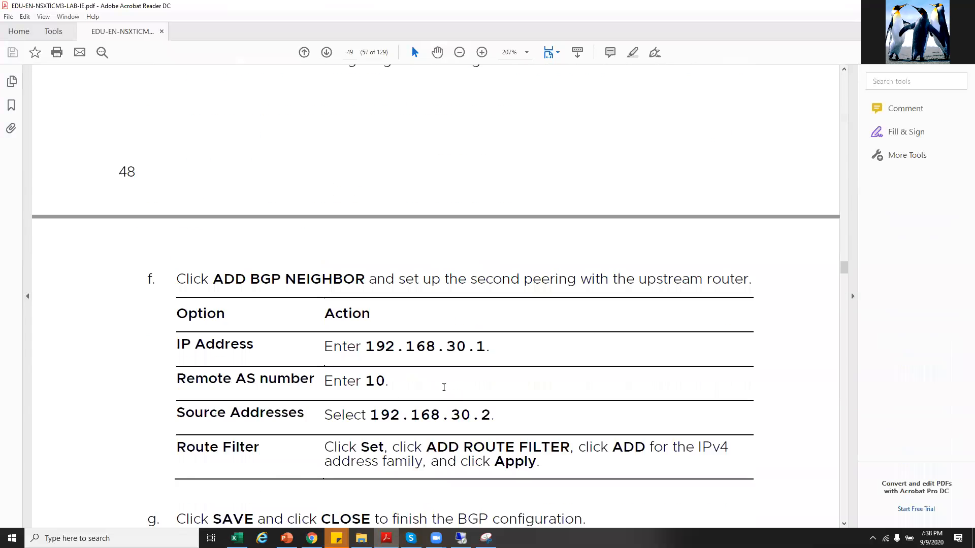
right_click(428, 297)
left_click(370, 299)
double_click(368, 298)
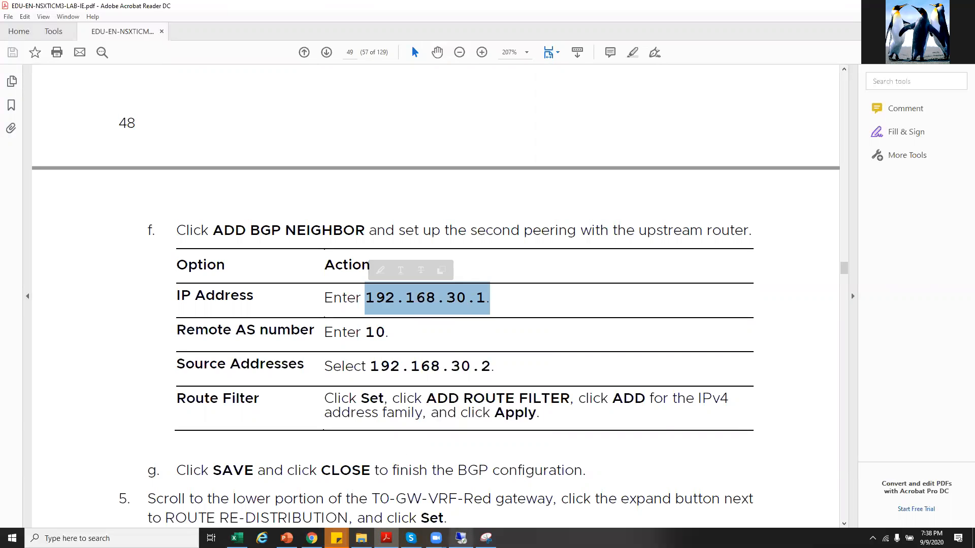
Return to NSX-T and give the new BGP neighbor IP address 192.168.30.1 and remote AS number 10.
left_click(461, 539)
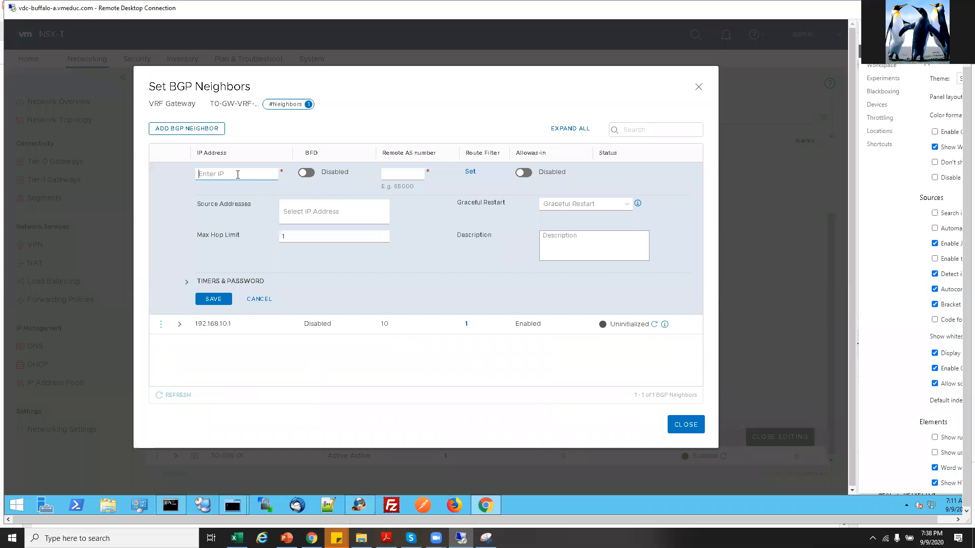
type("192.168.30.1.")
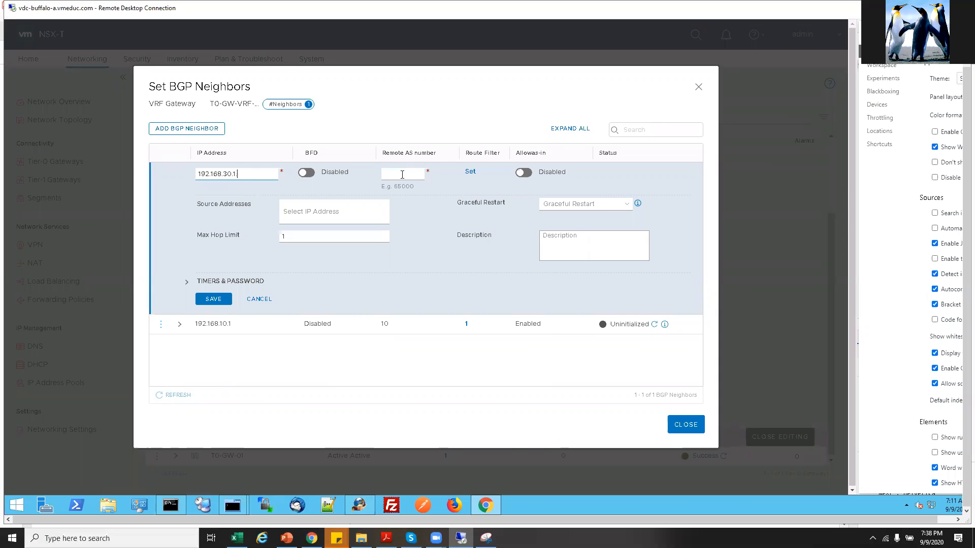
right_click(401, 176)
left_click(386, 538)
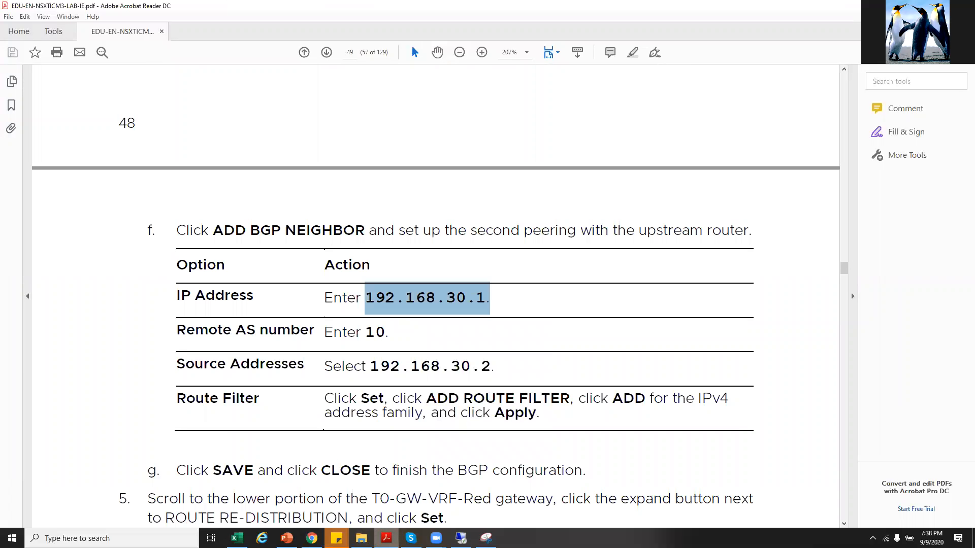
key("alt+Tab")
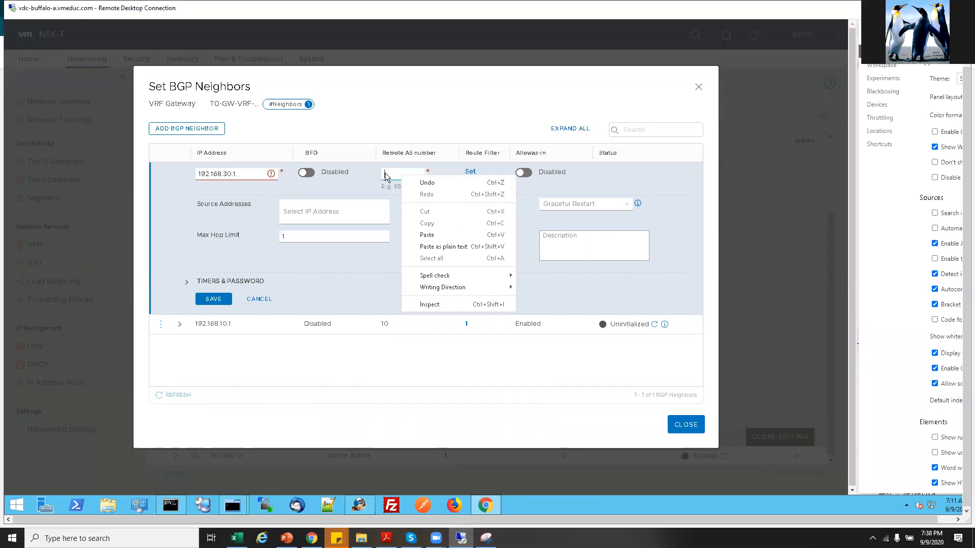
left_click(391, 174)
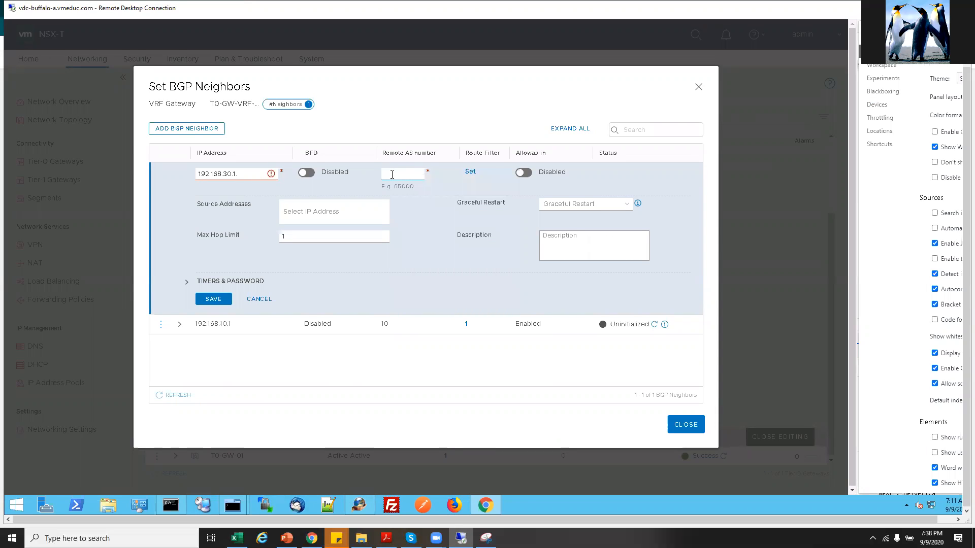
left_click(241, 175)
key("BackSpace")
Select 192.168.30.2 as the new neighbor's source address and enable Allowas-in.
left_click(288, 212)
left_click(306, 245)
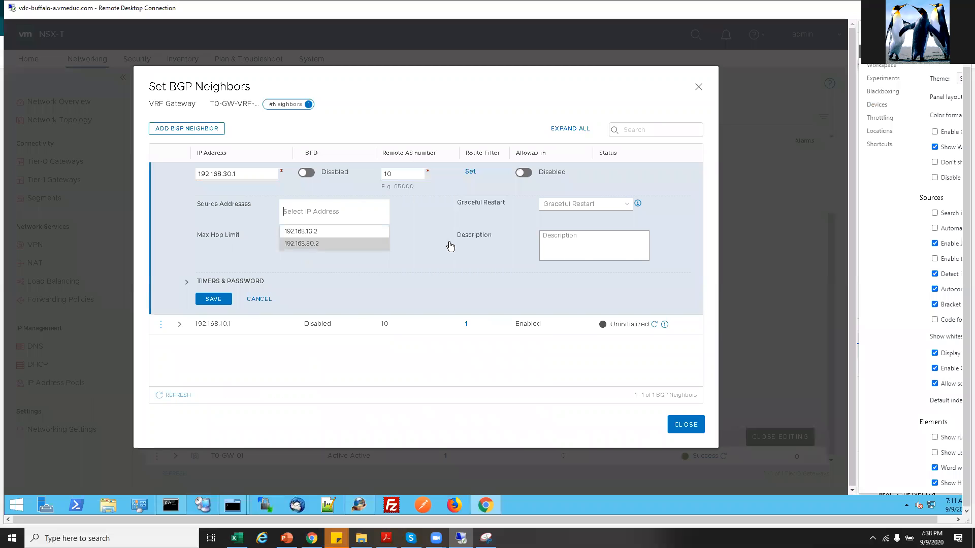
left_click(528, 175)
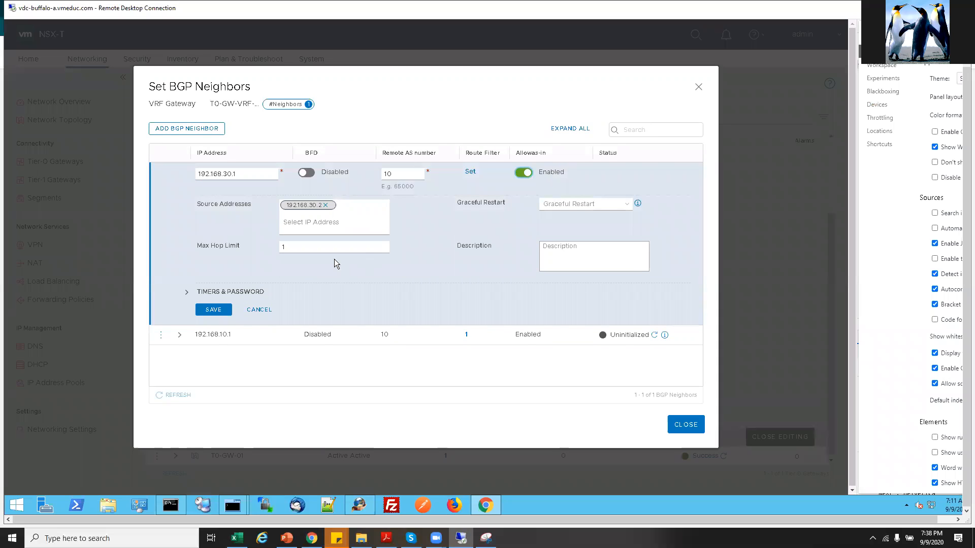
Add a route filter for the IPv4 address family to neighbor 192.168.30.1 and apply it.
left_click(469, 193)
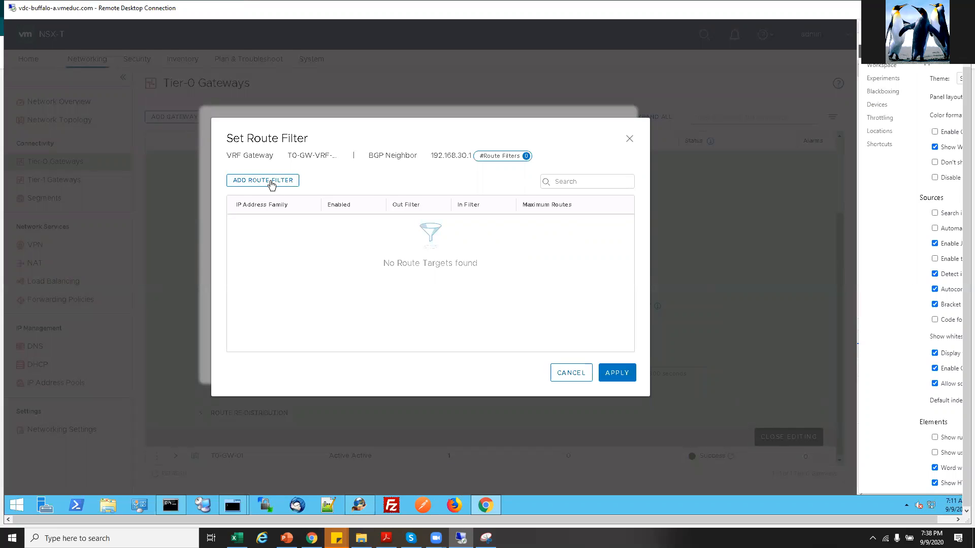
left_click(271, 181)
left_click(269, 267)
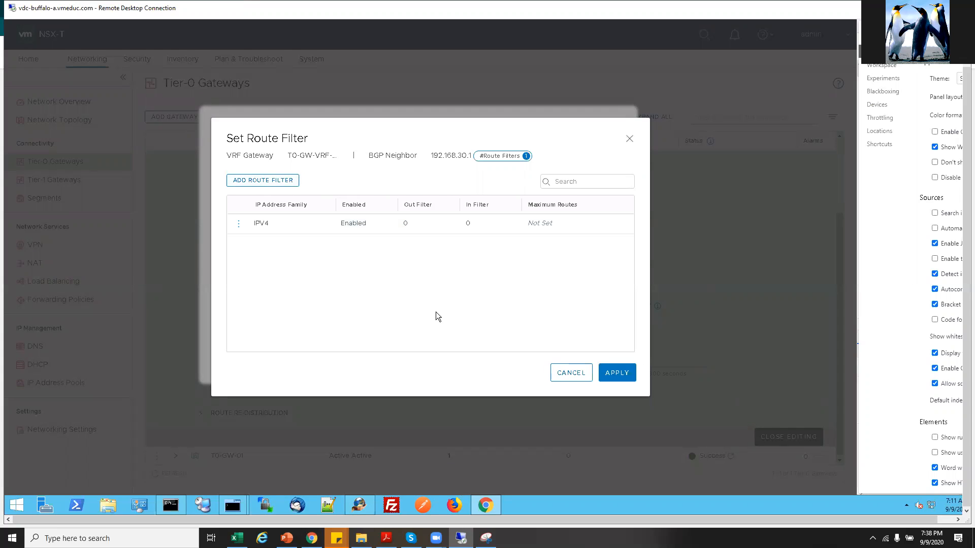
left_click(617, 374)
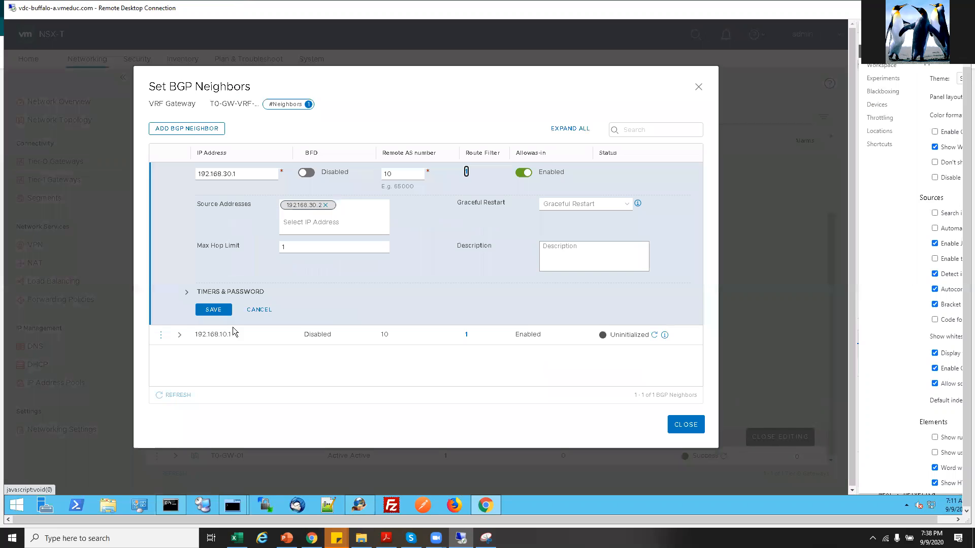
Save neighbor 192.168.30.1 and close the BGP neighbor settings.
left_click(219, 311)
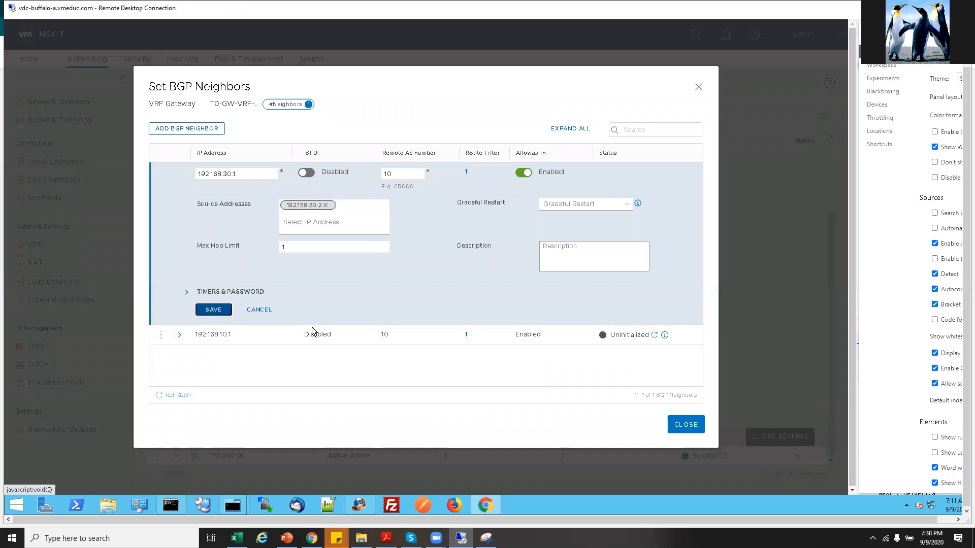
left_click(180, 192)
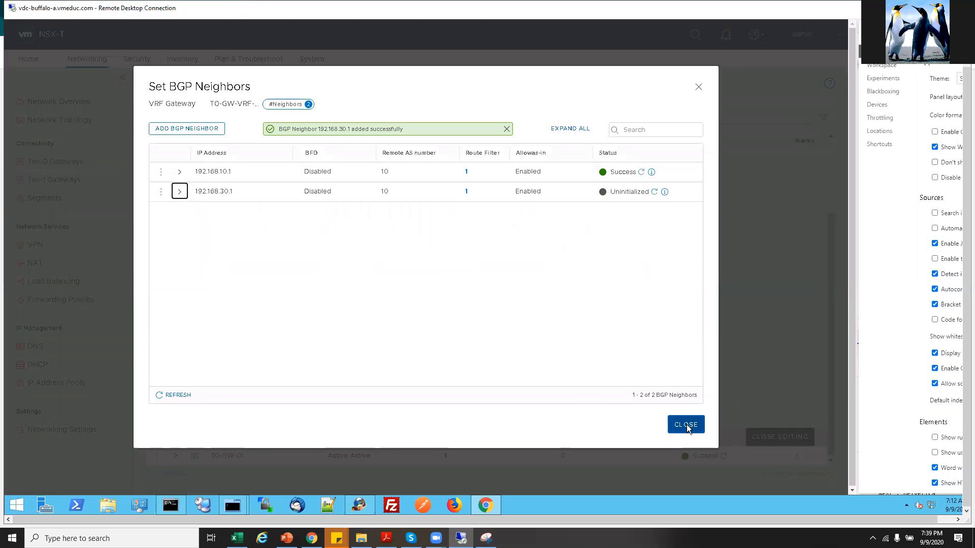
left_click(686, 425)
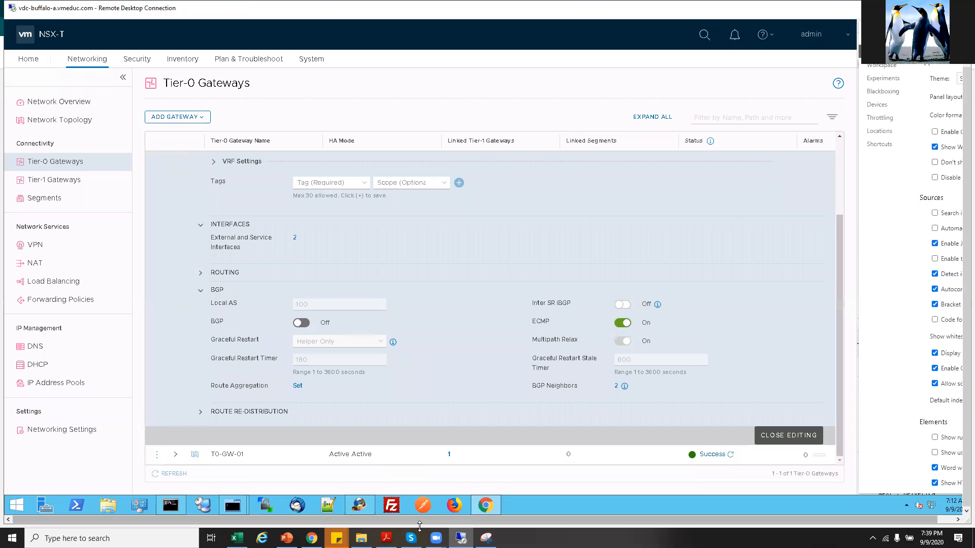
Copy the name T0-GW-VRF-Red Route Re-Distribution from the lab guide and read the remaining route redistribution instructions.
left_click(387, 537)
scroll(397, 384, "down", 5)
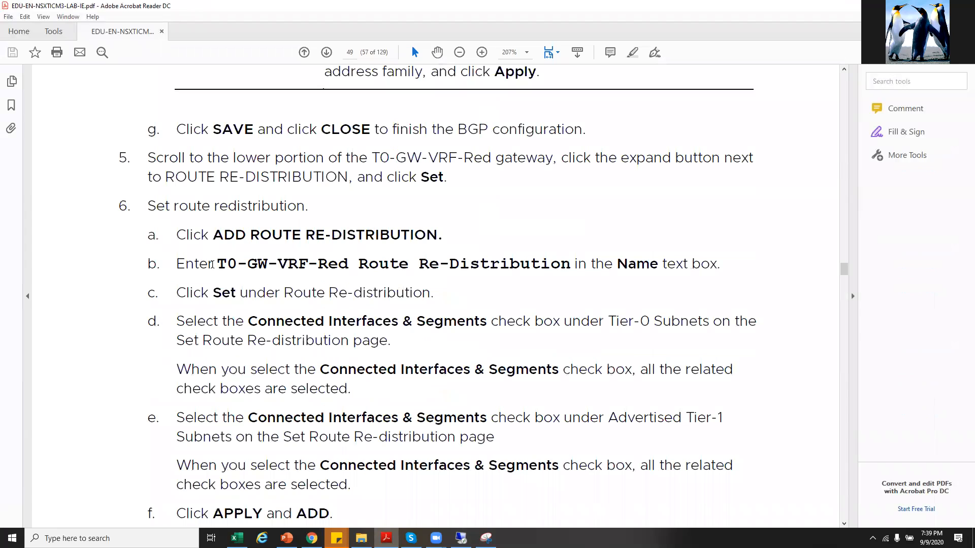
left_click_drag(218, 265, 493, 255)
right_click(500, 264)
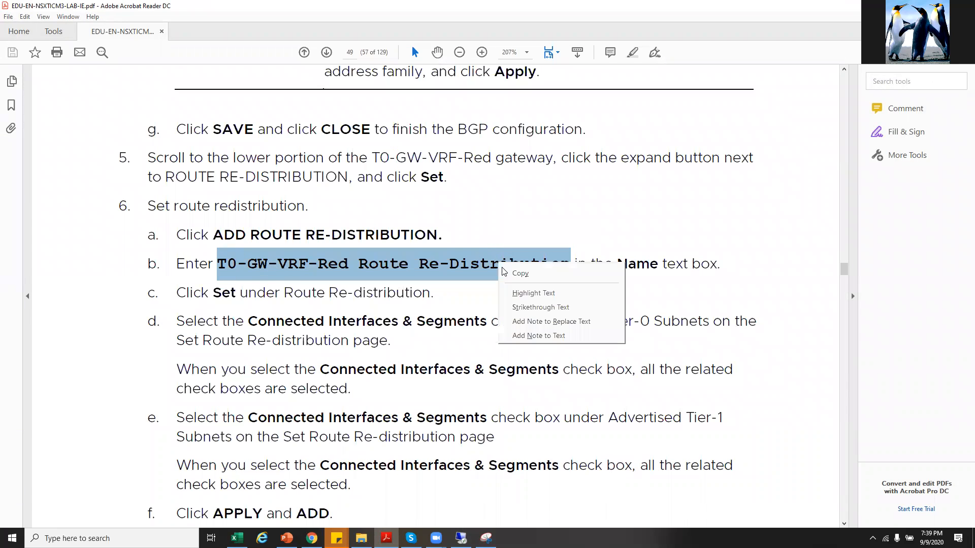
left_click(520, 274)
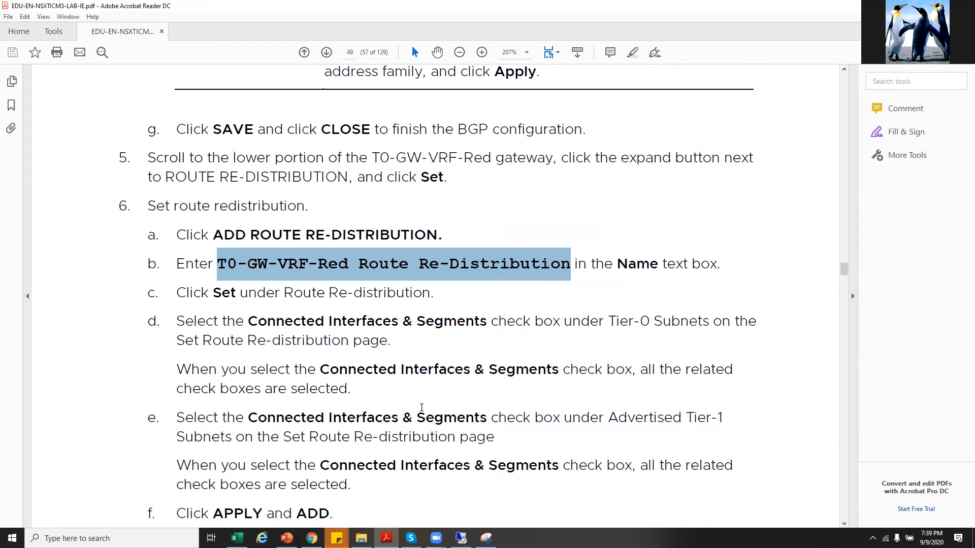
scroll(432, 399, "down", 3)
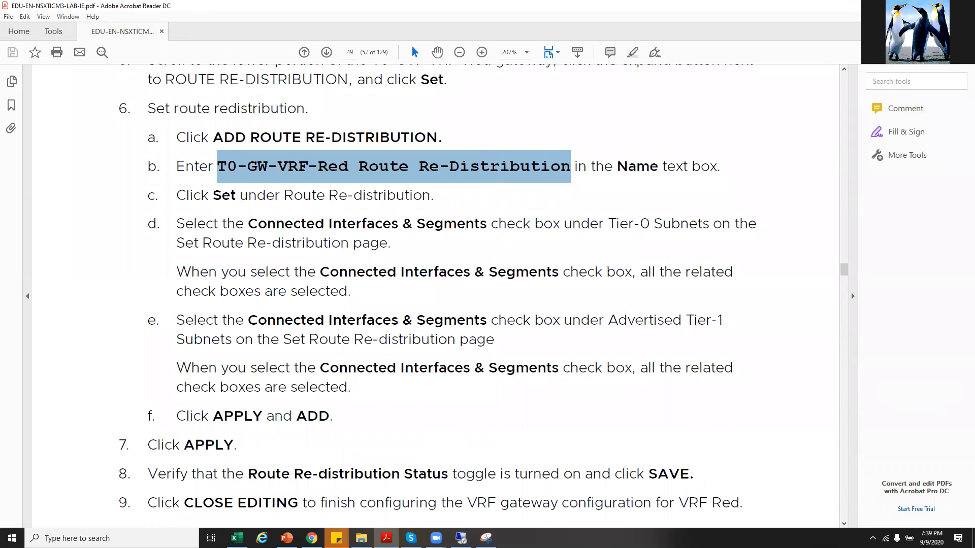
Return to NSX-T and add a route re-distribution entry named T0-GW-VRF-Red Route Re-Distribution to the VRF gateway.
left_click(461, 538)
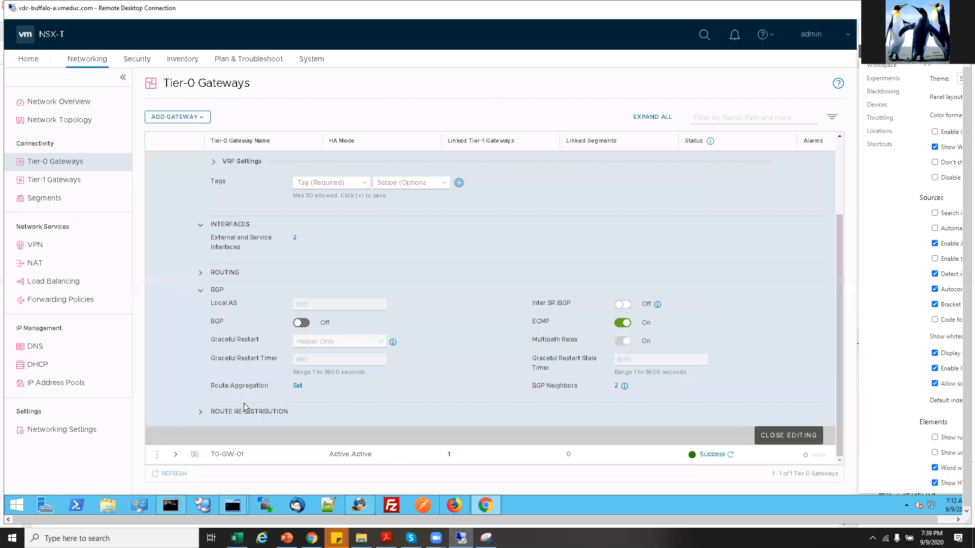
left_click(201, 297)
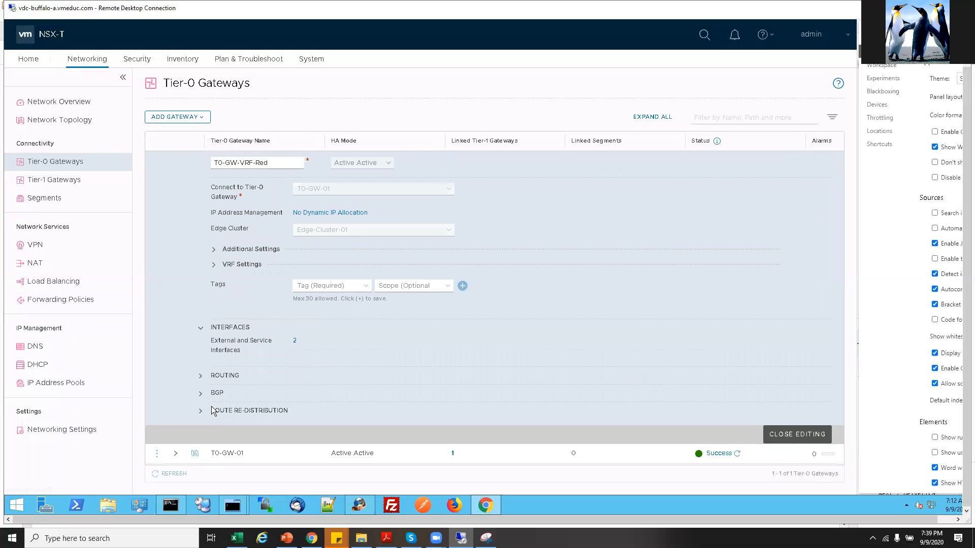
left_click(201, 411)
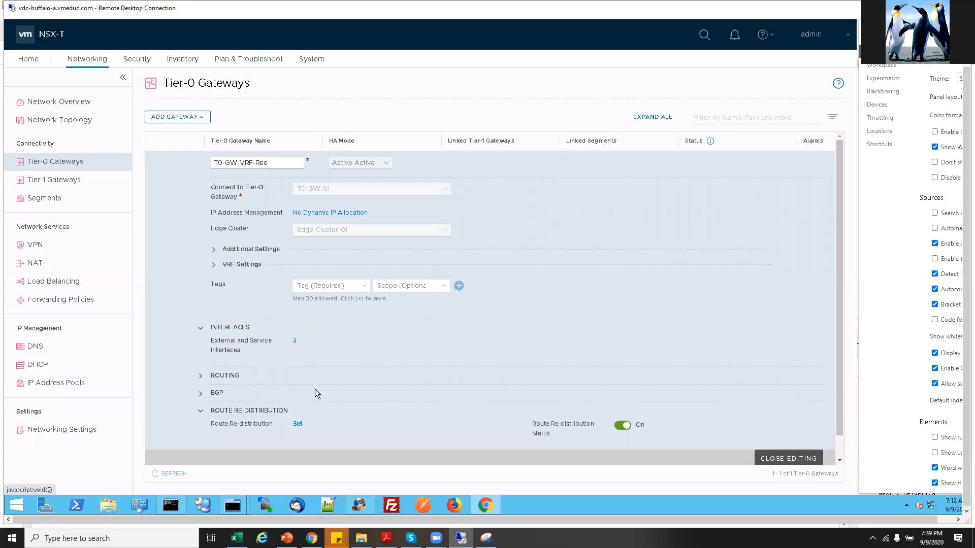
scroll(295, 424, "down", 1)
left_click(298, 400)
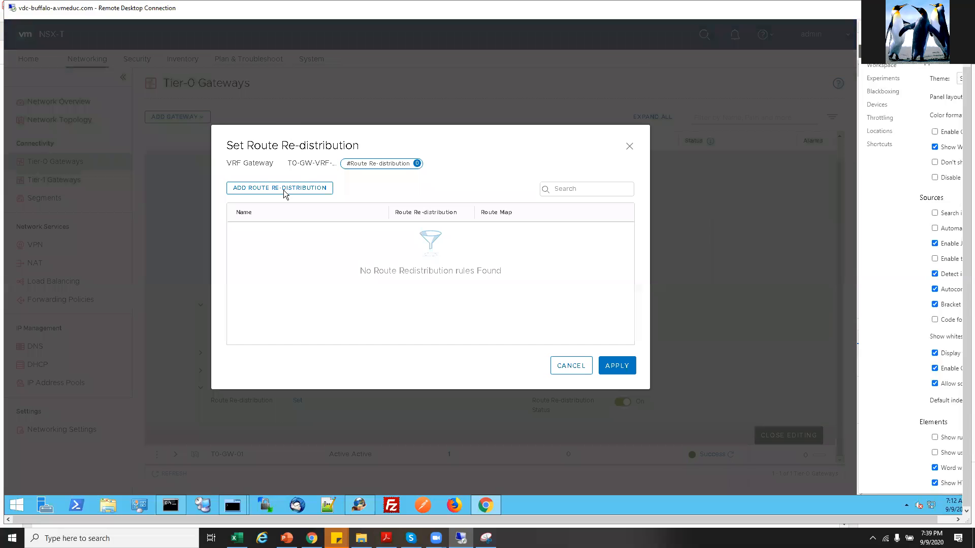
left_click(284, 192)
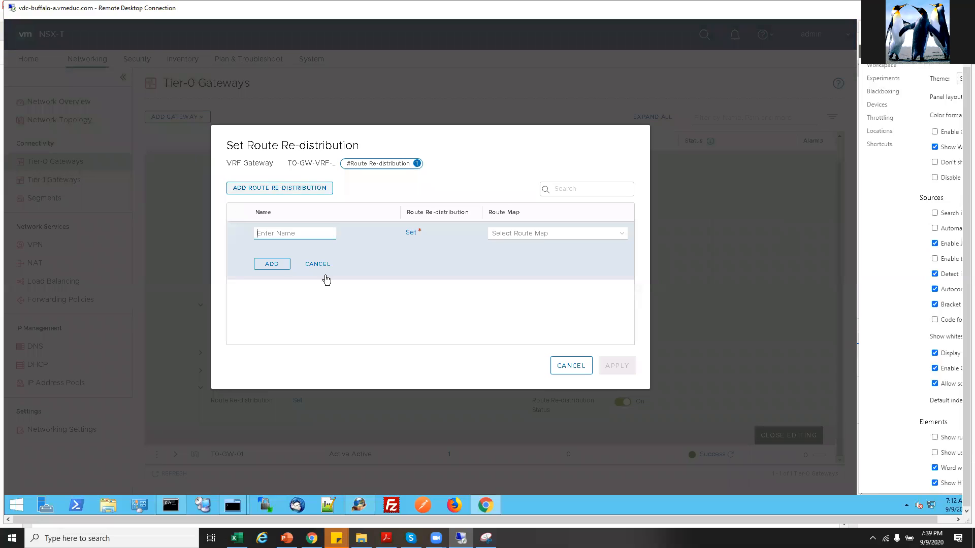
key("ctrl+v")
Set the entry's sources to Connected Interfaces & Segments under both Tier-0 Subnets and Advertised Tier-1 Subnets, and apply them.
left_click(423, 263)
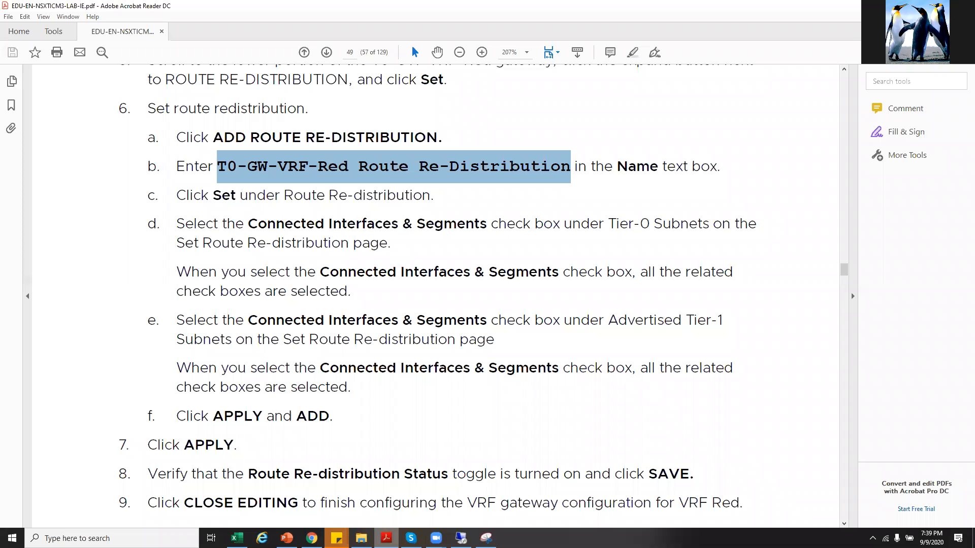
left_click(386, 538)
left_click(247, 239)
left_click(247, 333)
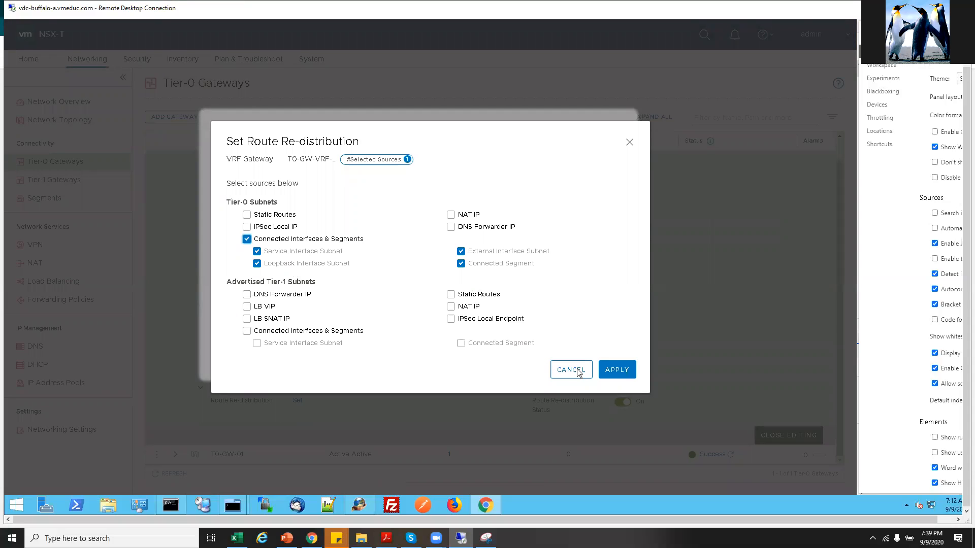
right_click(605, 371)
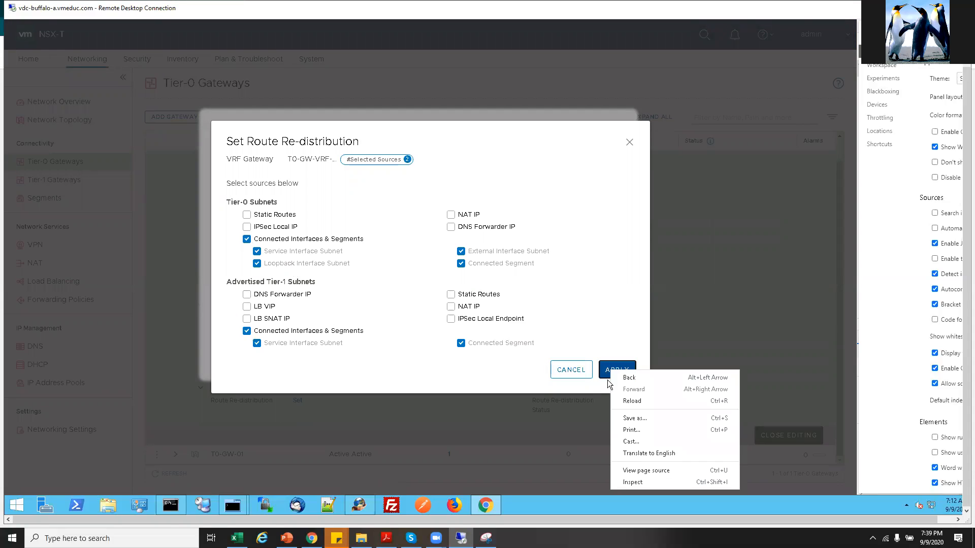
left_click(607, 370)
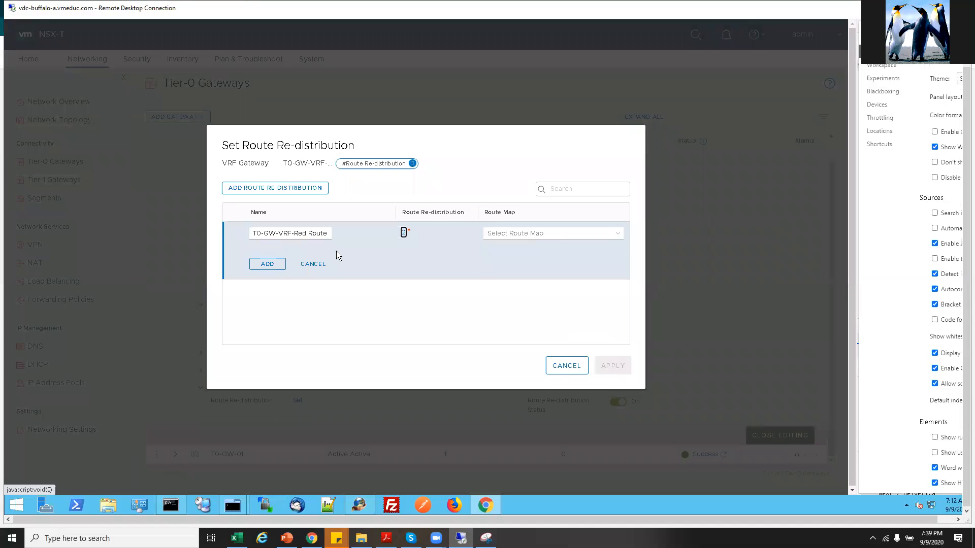
Add the completed route re-distribution entry and apply it to the T0-GW-VRF-Red gateway.
left_click(267, 264)
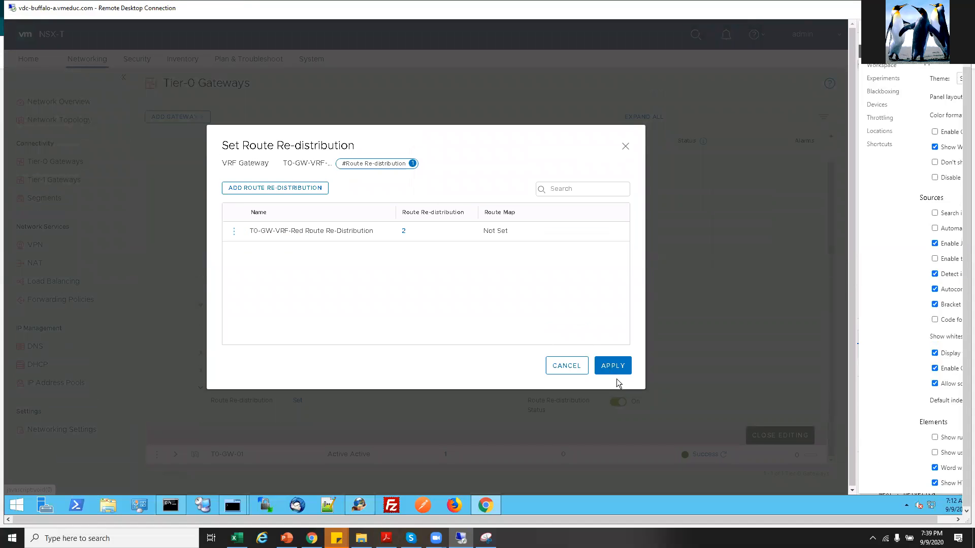
left_click(611, 366)
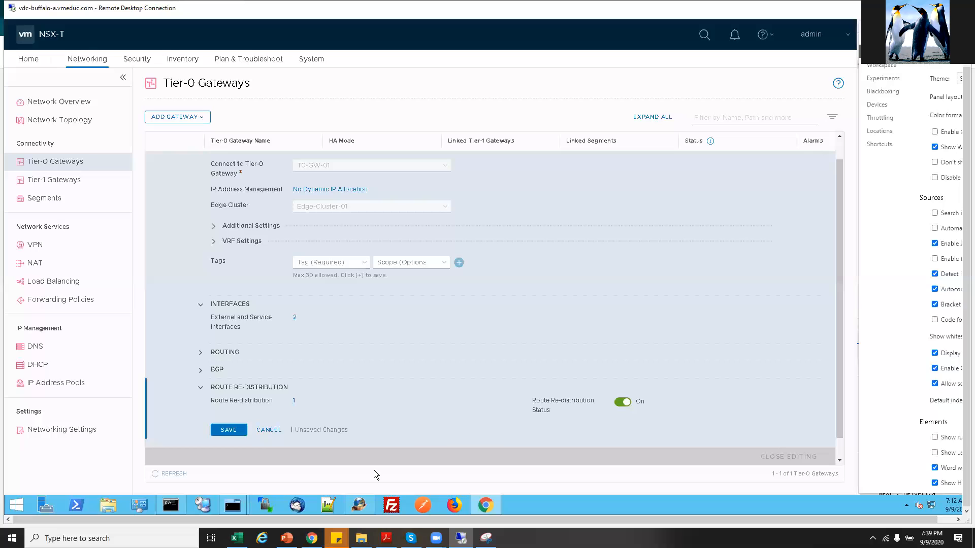
left_click(228, 429)
Copy the gateway name T0-GW-VRF-Blue from the VRF Blue section of the lab guide and return to NSX-T.
left_click(387, 538)
scroll(448, 417, "down", 5)
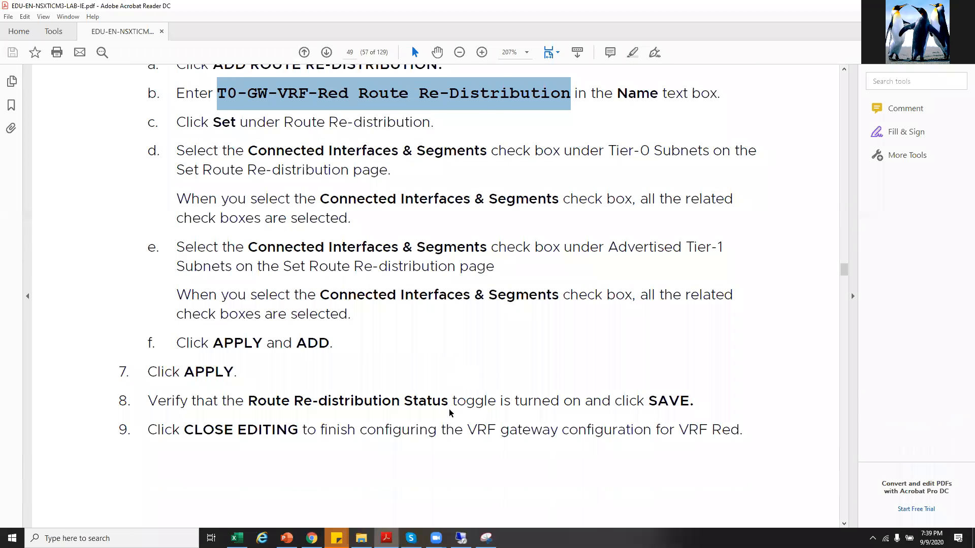
scroll(449, 409, "down", 3)
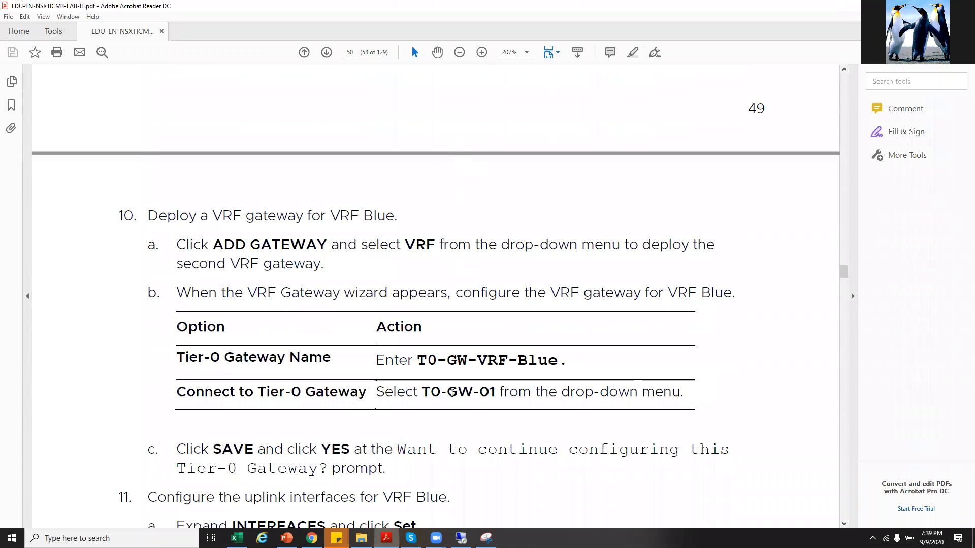
left_click_drag(417, 361, 559, 362)
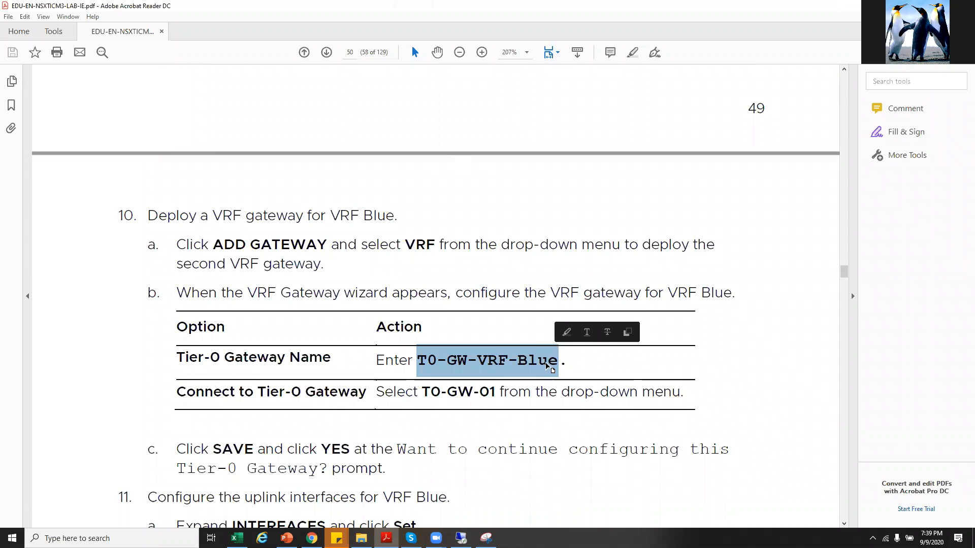
right_click(546, 363)
left_click(563, 375)
left_click(460, 538)
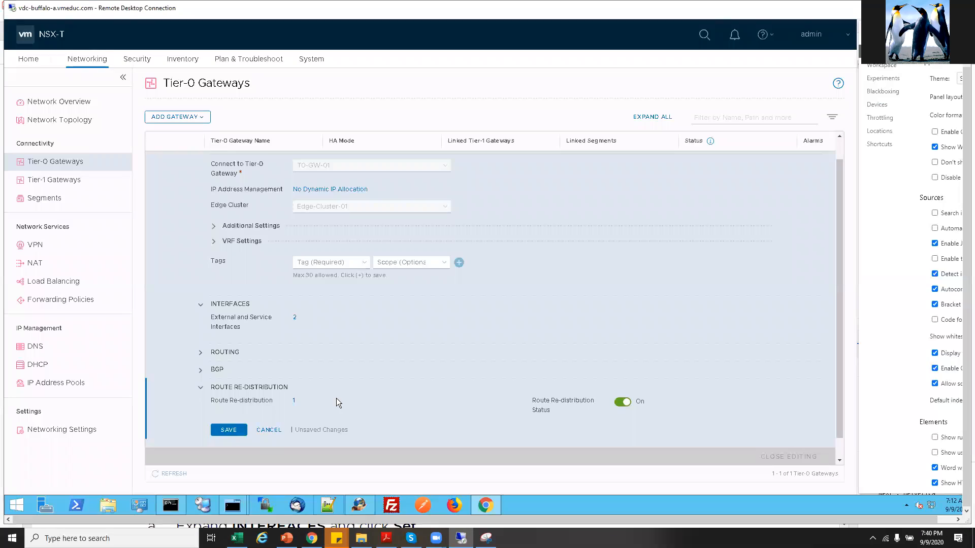
Save the route re-distribution changes on T0-GW-VRF-Red and finish editing the gateway.
left_click(225, 431)
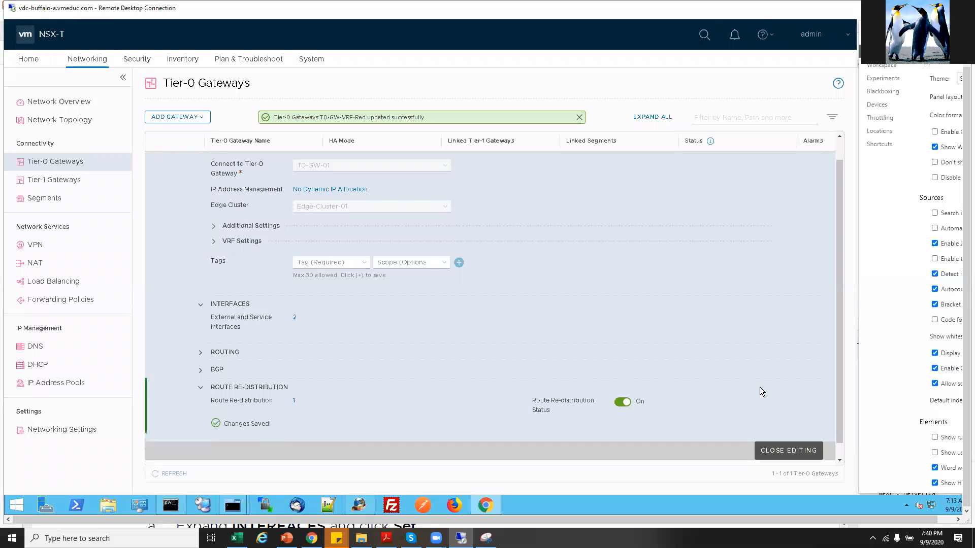
left_click(780, 448)
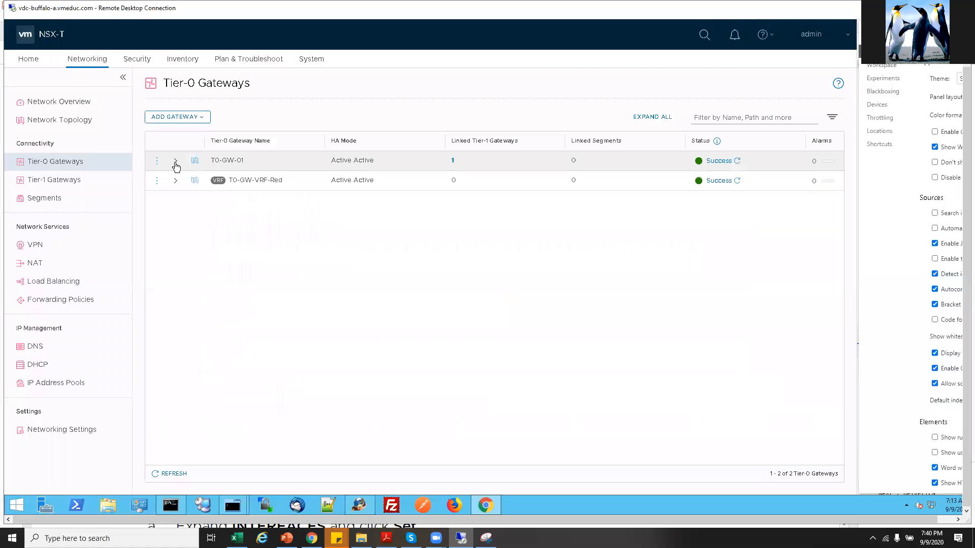
Add a VRF gateway named T0-GW-VRF-Blue connected to Tier-0 gateway T0-GW-01, save it and continue configuring it.
left_click(177, 118)
left_click(165, 152)
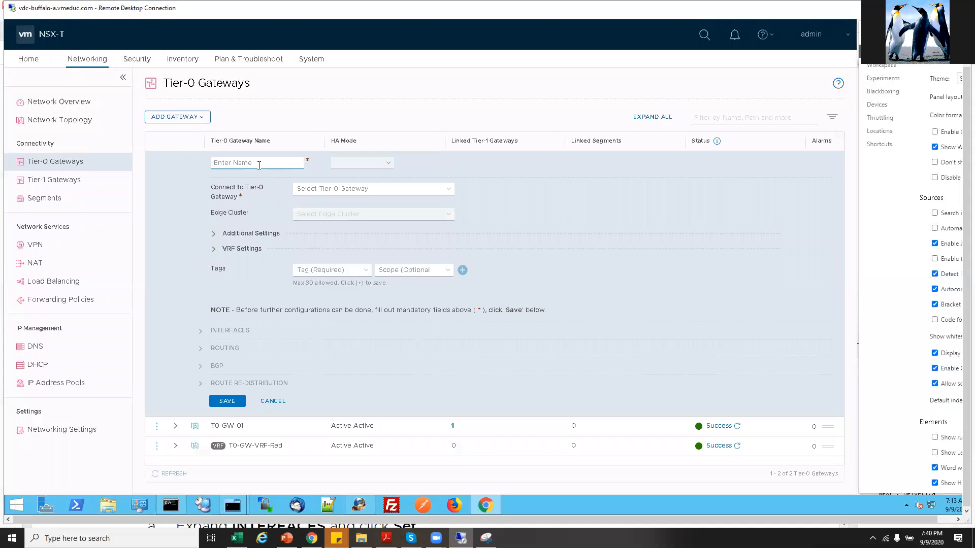
key("ctrl+v")
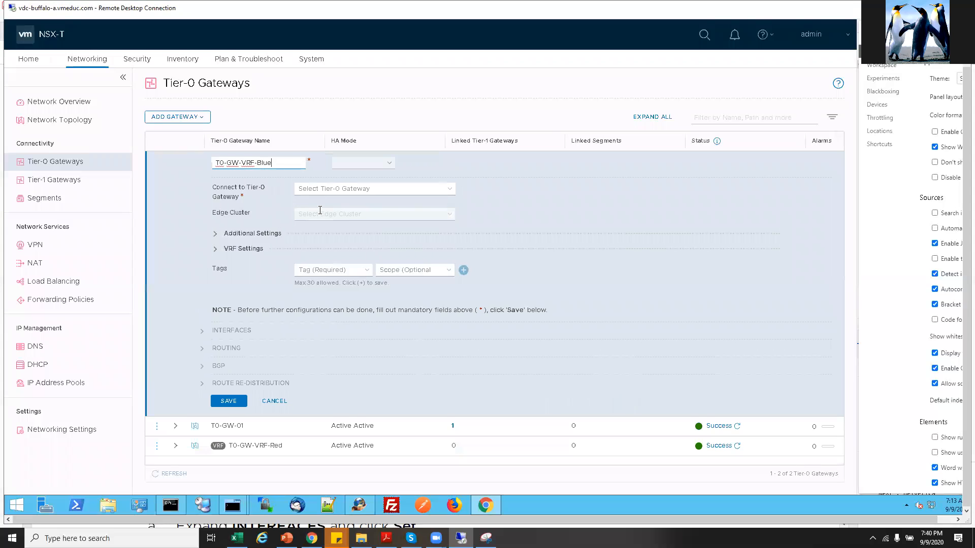
left_click(347, 189)
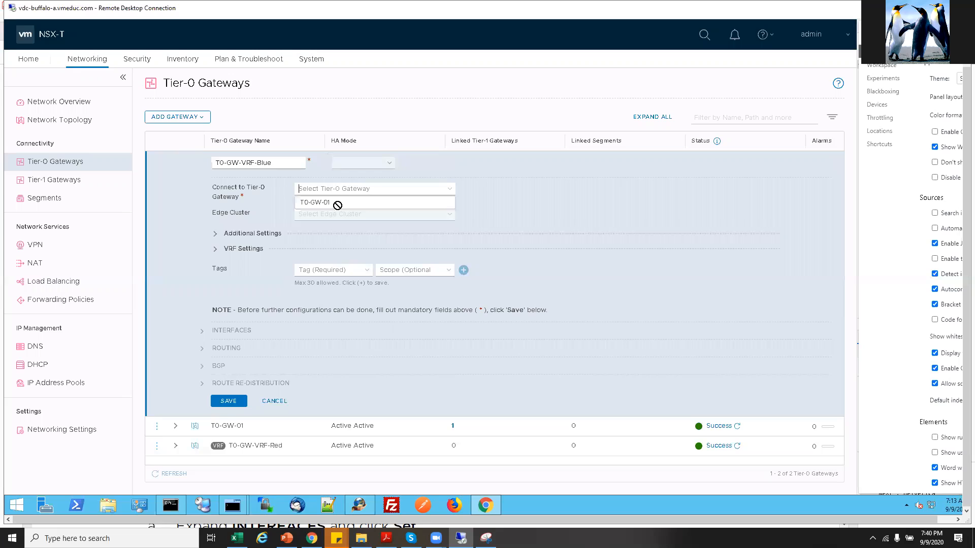
left_click(338, 206)
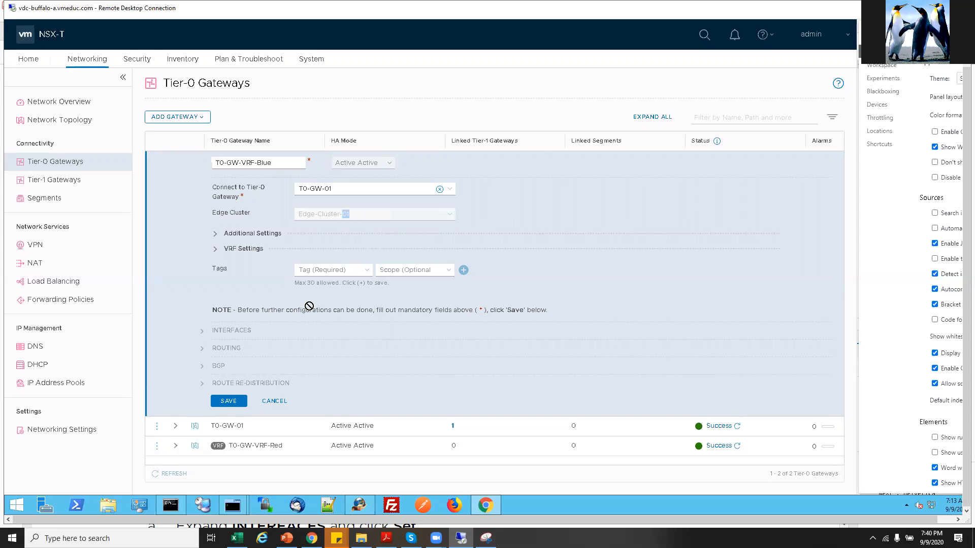
left_click(228, 401)
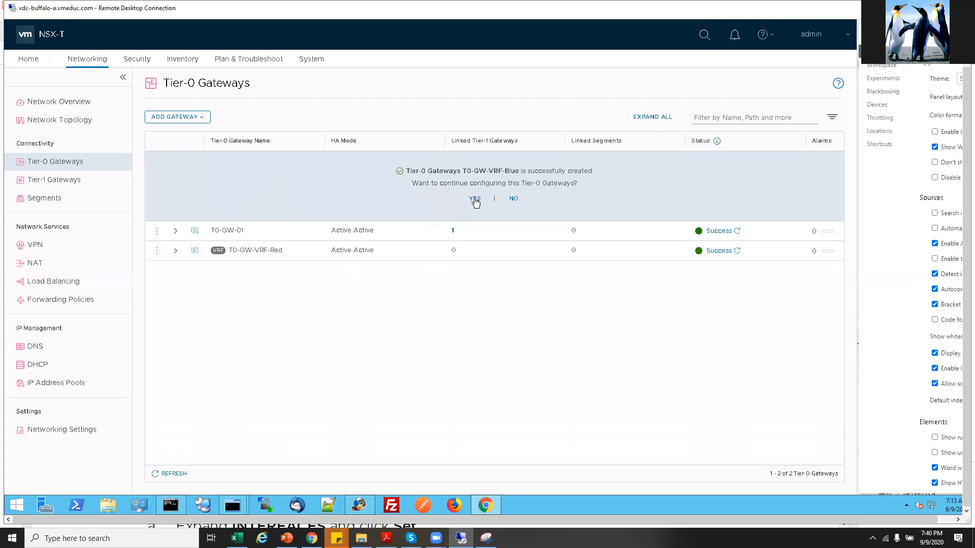
left_click(475, 200)
Open the interface setup for T0-GW-VRF-Blue, then copy the name T0-GW-VRF-Blue-Uplink-1 from the lab guide PDF.
left_click(209, 328)
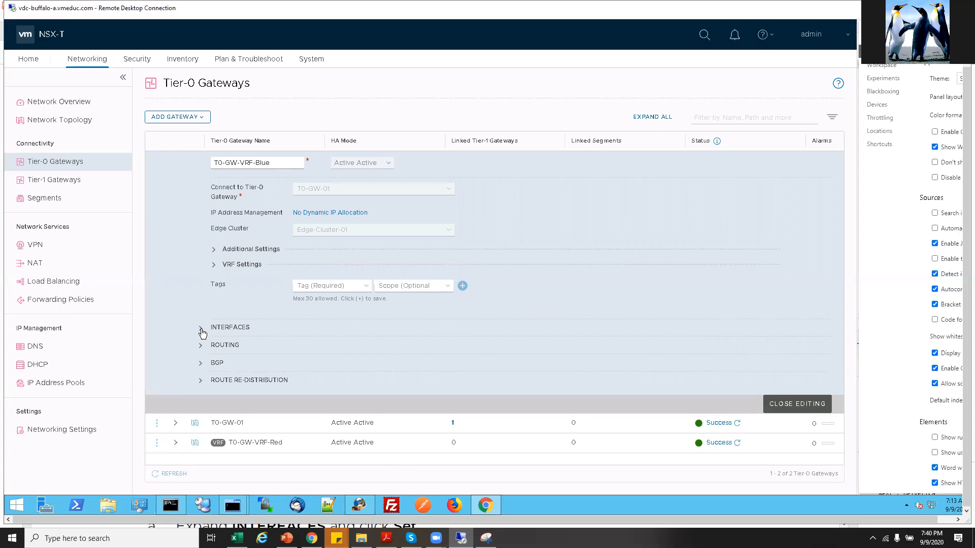
left_click(298, 322)
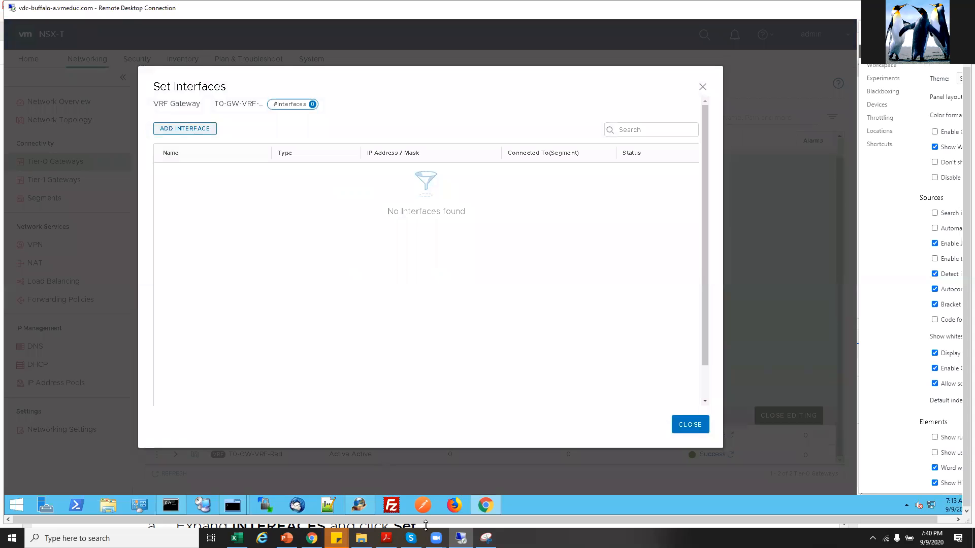
left_click(386, 538)
scroll(469, 376, "down", 5)
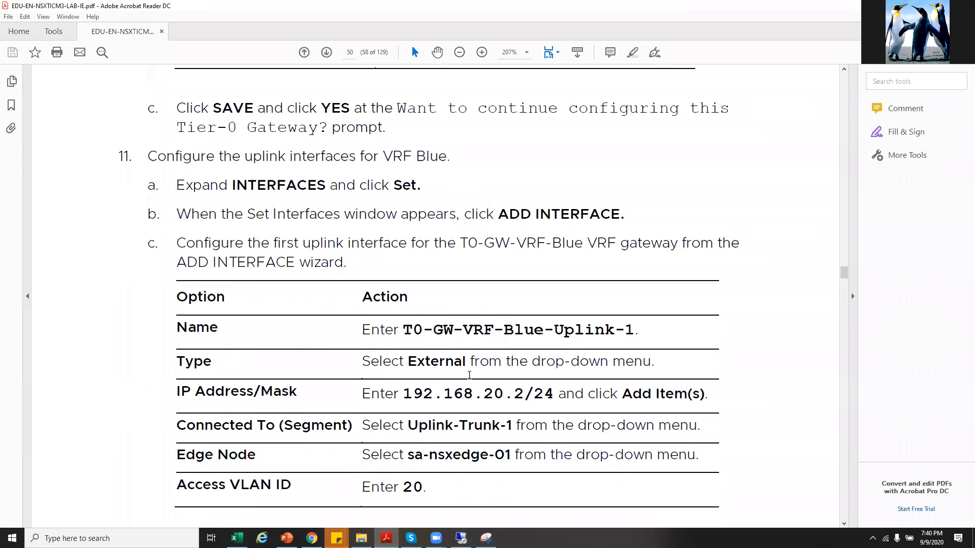
left_click_drag(405, 331, 633, 333)
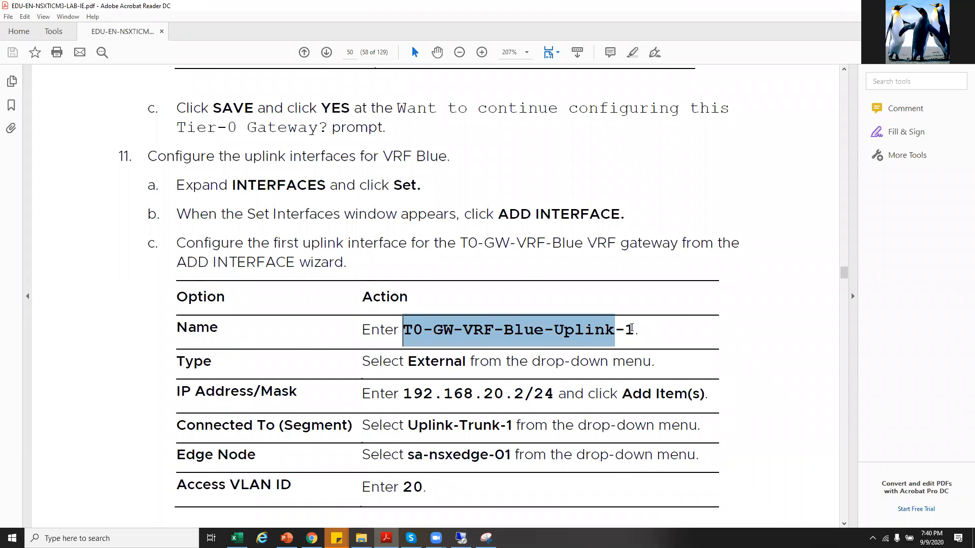
right_click(607, 331)
left_click(621, 338)
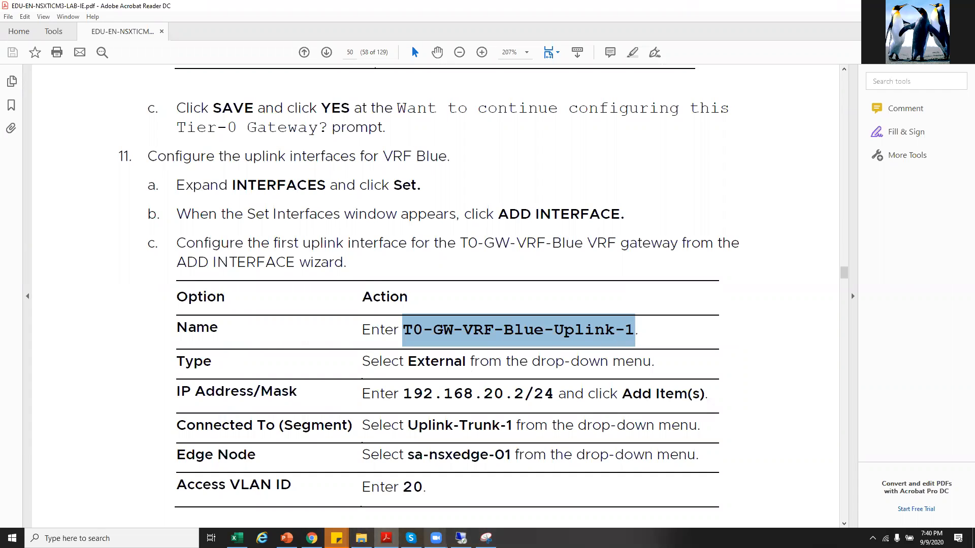
Return to NSX-T and add an interface named T0-GW-VRF-Blue-Uplink-1 connected to the Uplink-Trunk-1 segment.
left_click(461, 538)
left_click(193, 130)
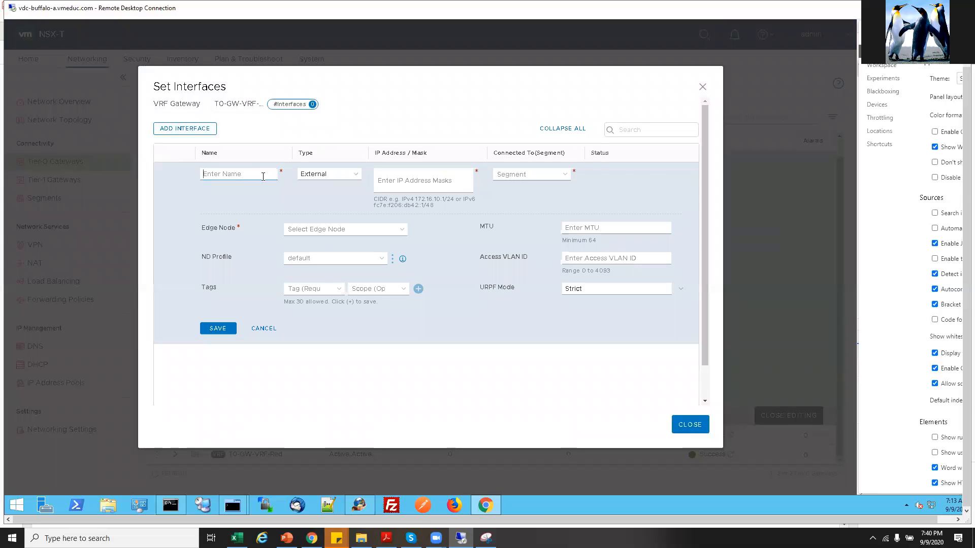
key("ctrl+v")
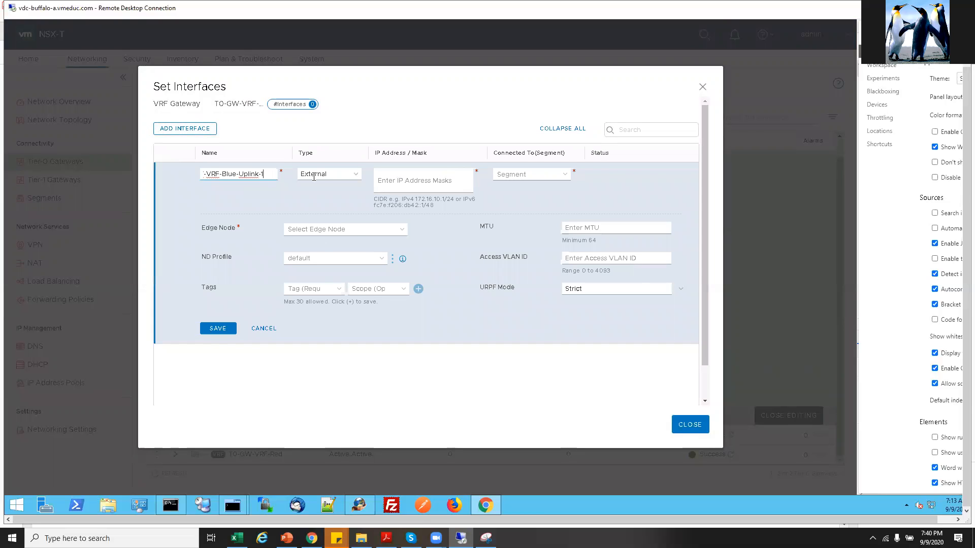
left_click(513, 175)
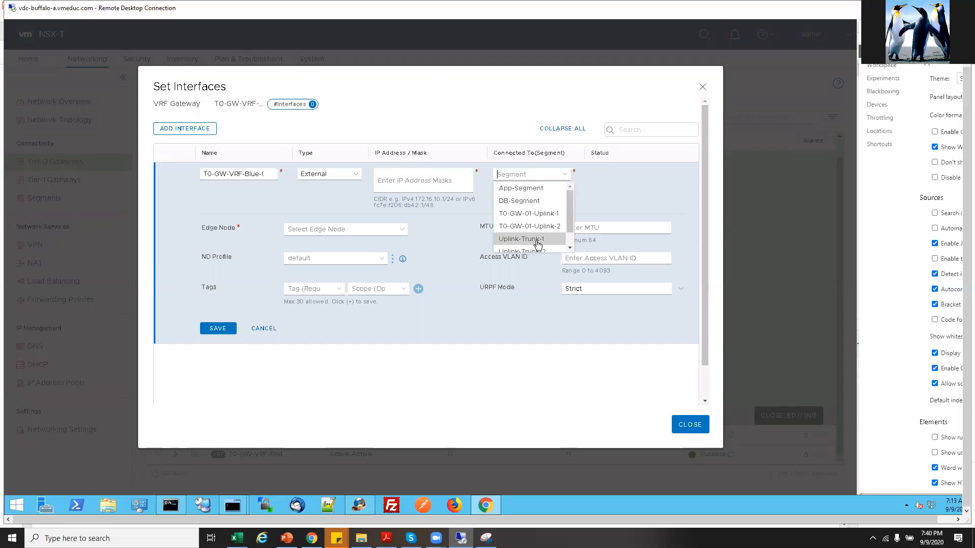
left_click(537, 241)
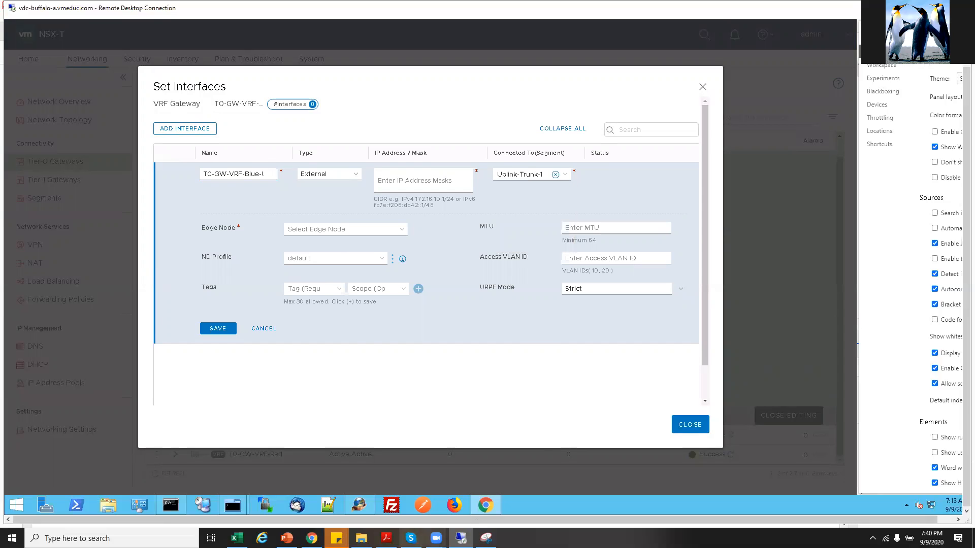
Copy 192.168.20.2/24 from the lab guide PDF and add it in NSX-T as the first uplink's IP address/mask.
left_click(386, 538)
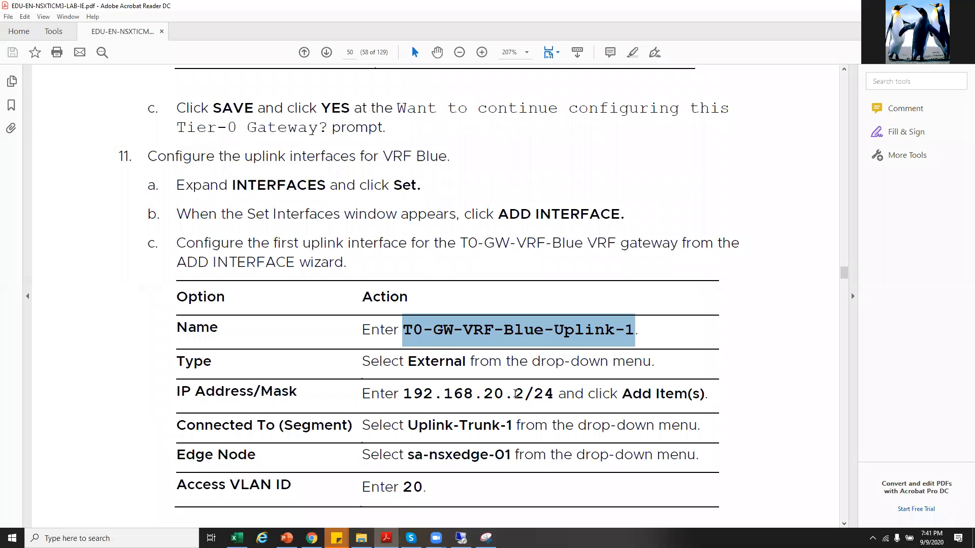
right_click(532, 403)
right_click(556, 396)
left_click(528, 396)
left_click_drag(554, 395, 403, 397)
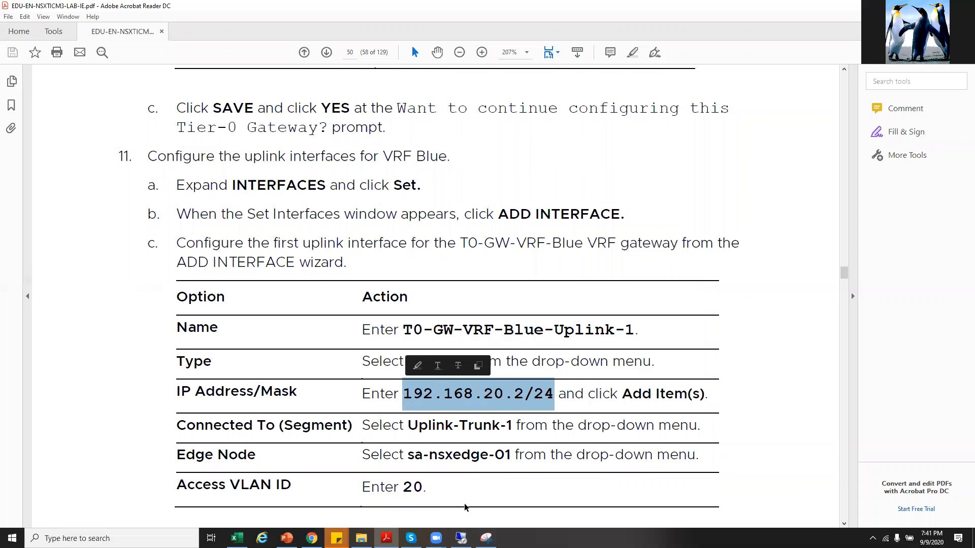
left_click(461, 538)
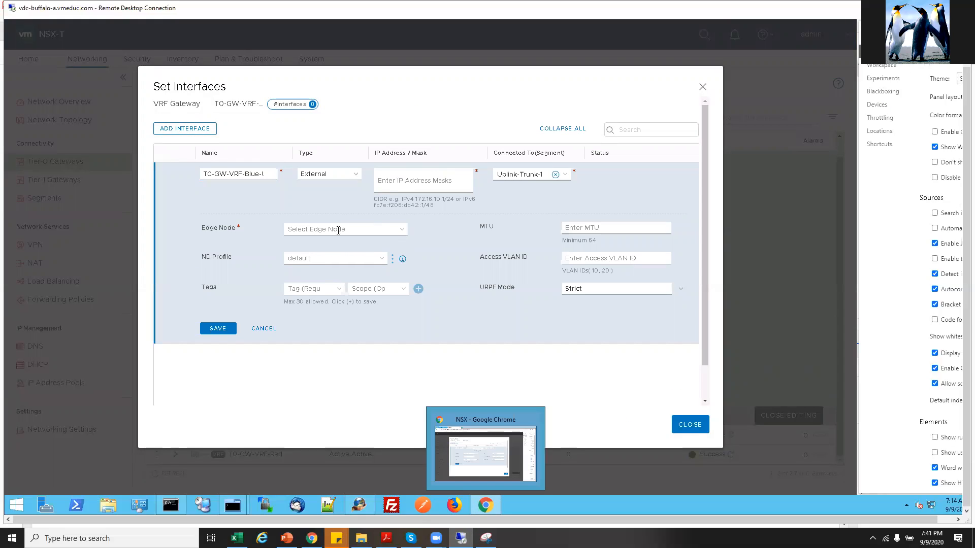
left_click(397, 186)
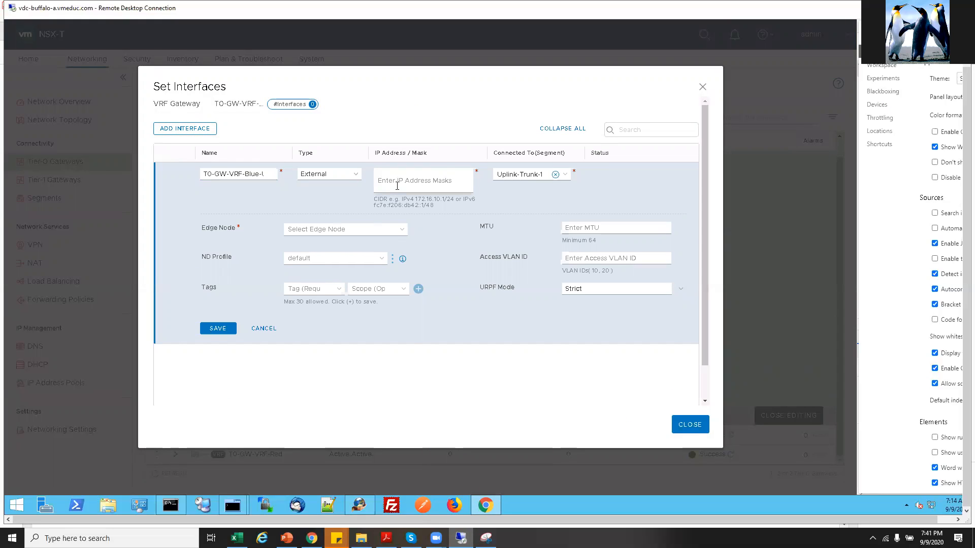
key("ctrl+v")
left_click(415, 201)
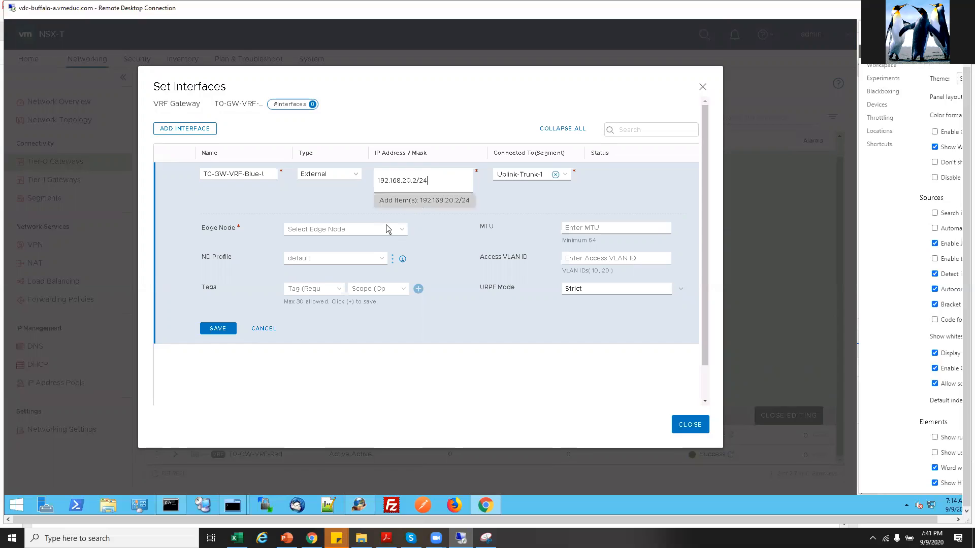
Assign edge node sa-nsxedge-01 and access VLAN ID 20 to the first uplink interface, and save it.
left_click(401, 238)
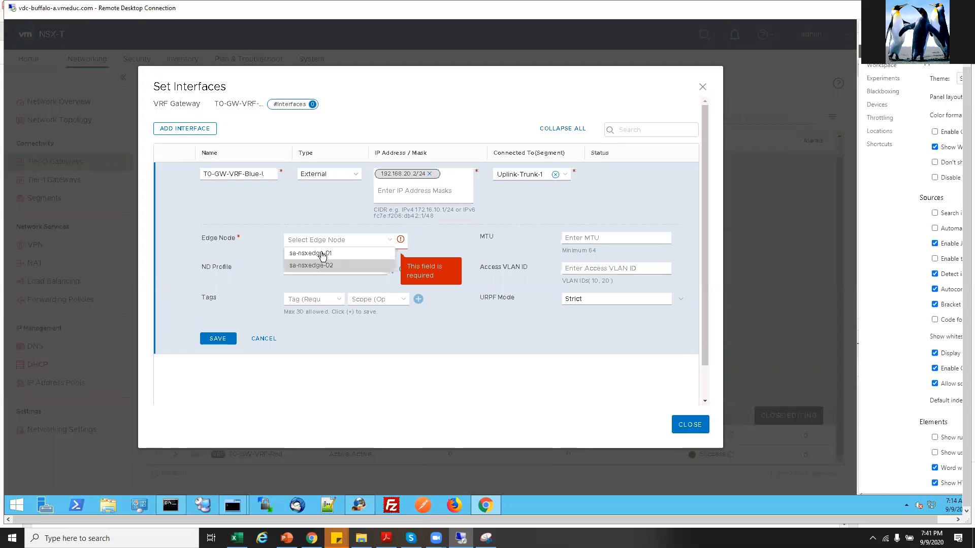
left_click(321, 252)
left_click(331, 270)
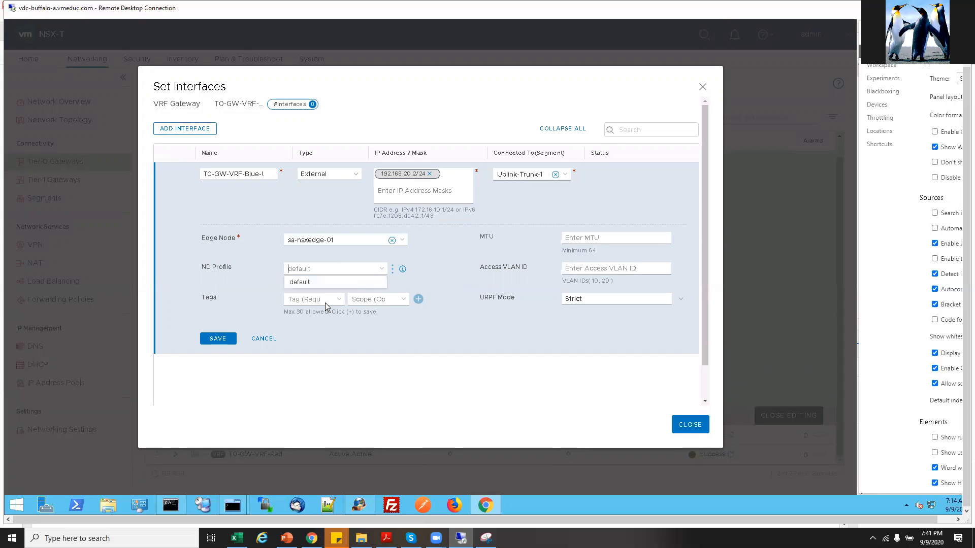
left_click(587, 269)
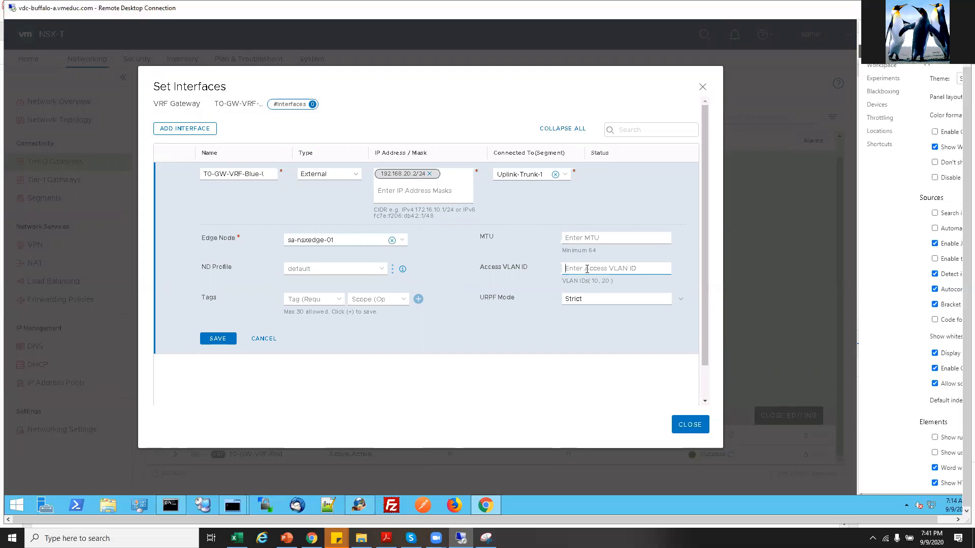
type("20")
left_click(386, 539)
left_click(386, 538)
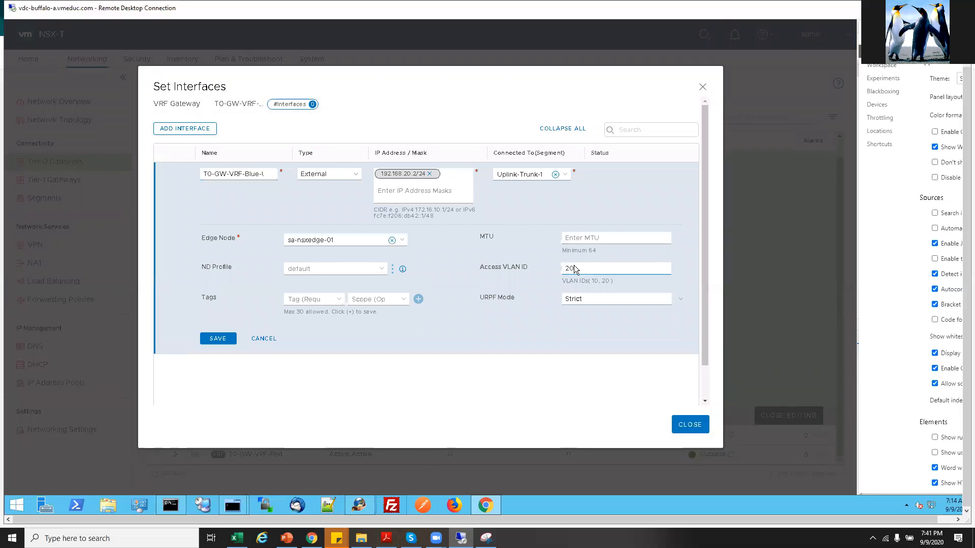
left_click(214, 340)
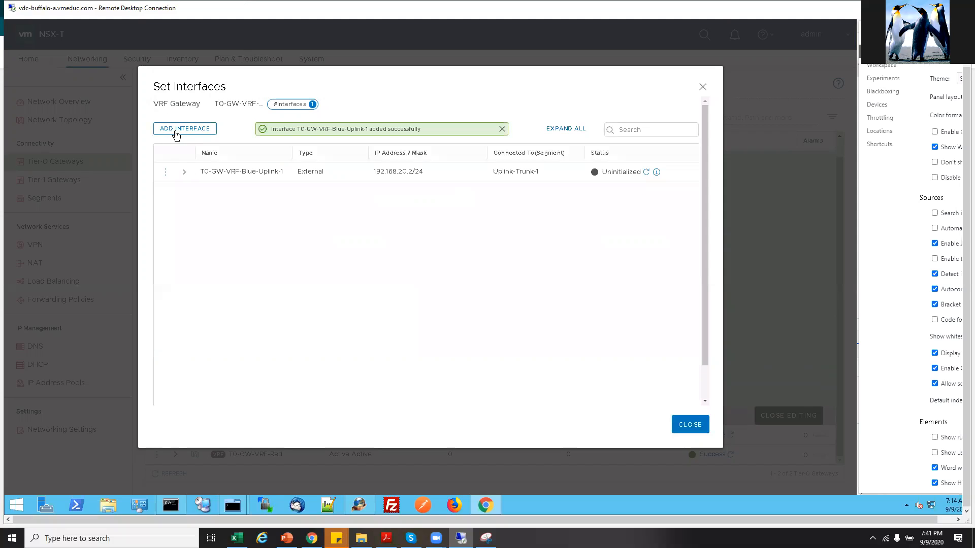
Start a second interface in NSX-T and name it T0-GW-VRF-Blue-Uplink-2, copying the name from the lab guide PDF.
left_click(174, 130)
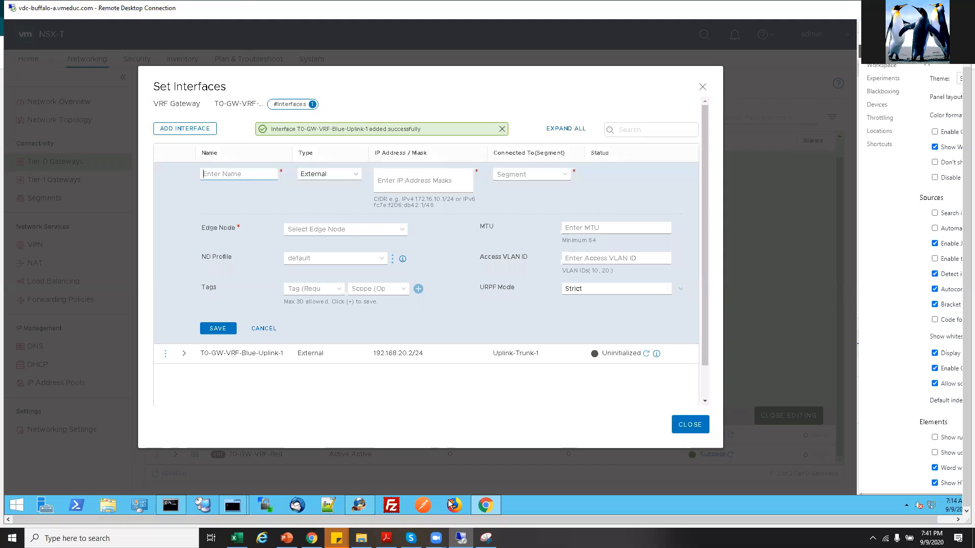
left_click(386, 538)
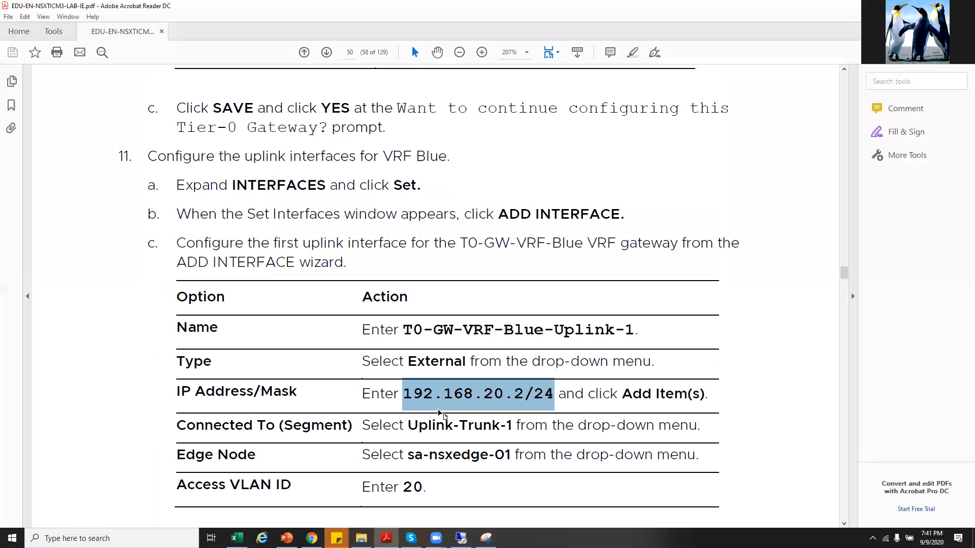
scroll(440, 401, "down", 10)
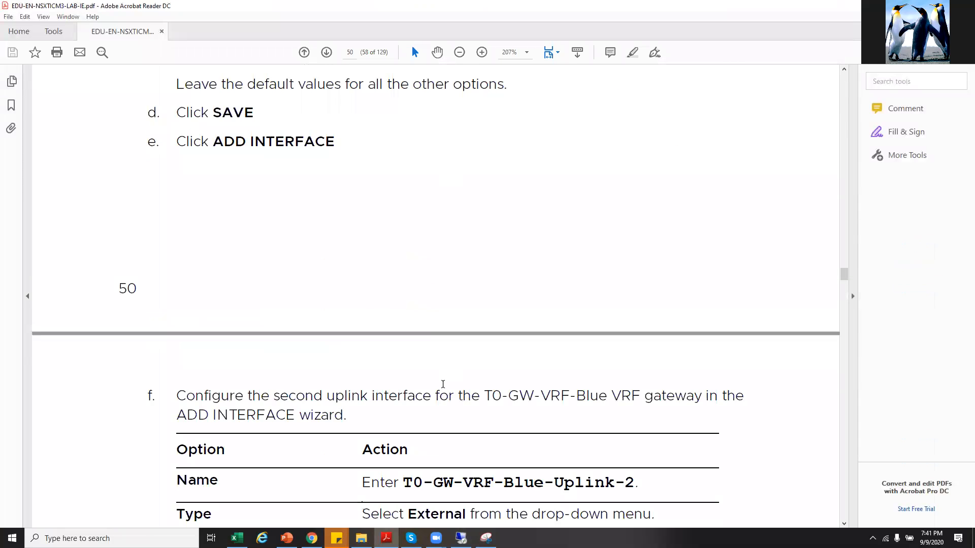
scroll(443, 385, "down", 2)
left_click_drag(406, 385, 624, 389)
key("ctrl+c")
scroll(624, 389, "down", 2)
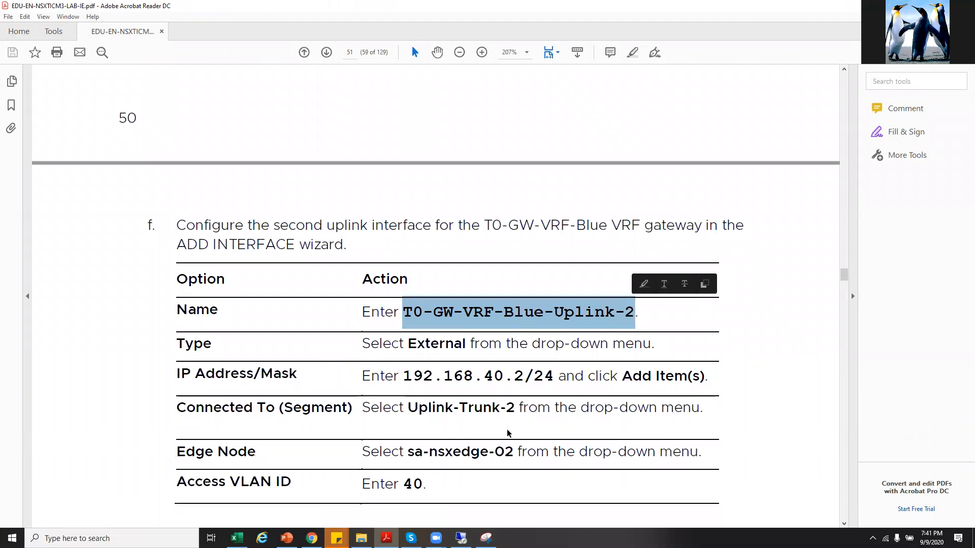
left_click(461, 538)
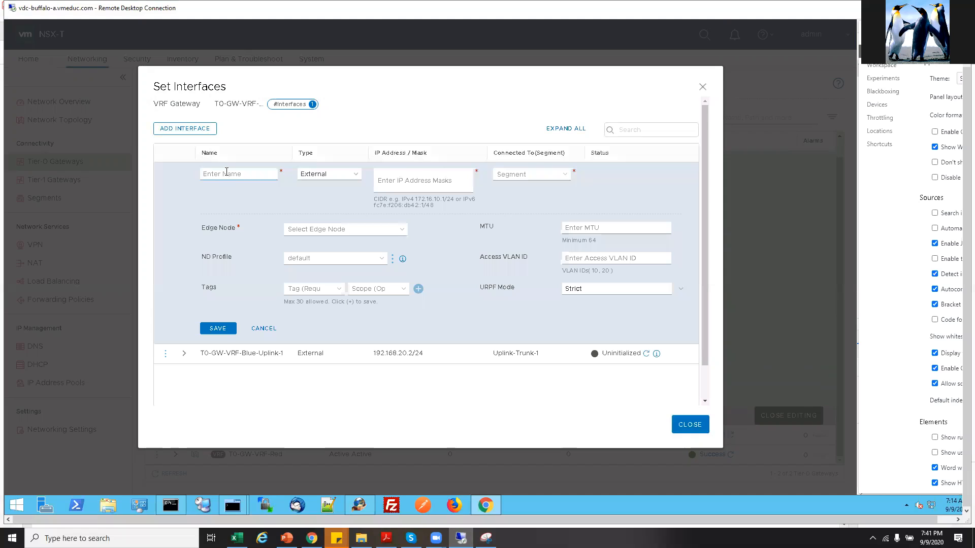
key("ctrl+v")
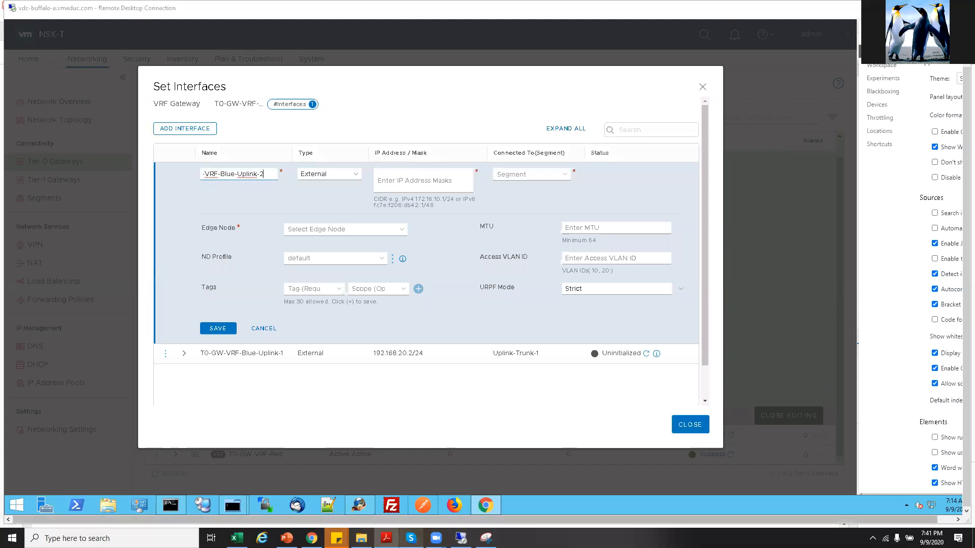
Switch to the lab guide PDF and copy the second uplink's IP address/mask 192.168.40.2/24.
left_click(387, 538)
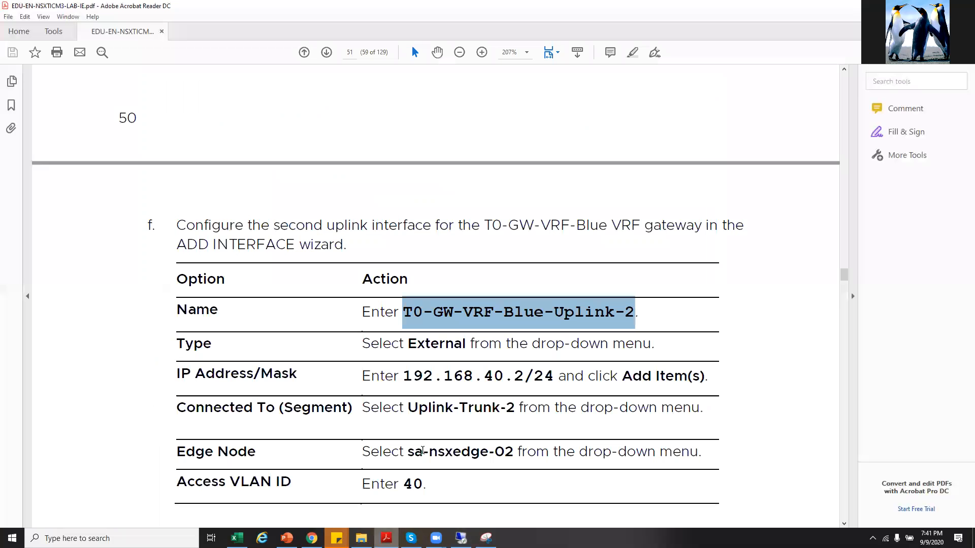
right_click(405, 379)
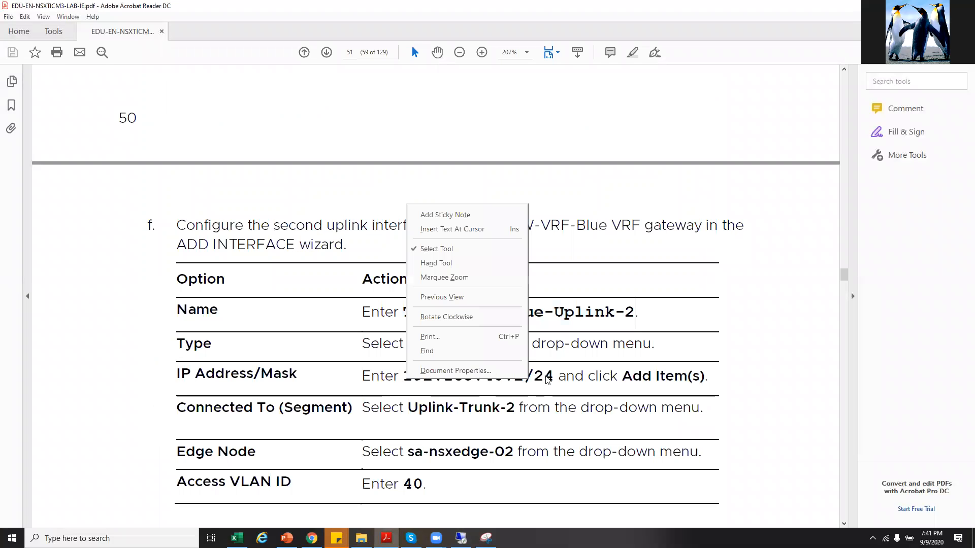
left_click_drag(555, 378, 403, 383)
key("ctrl+c")
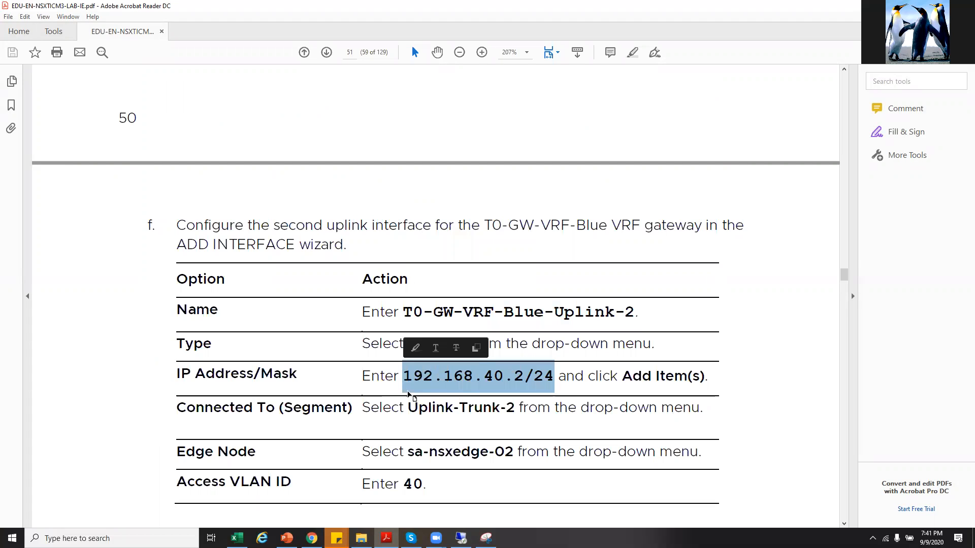
Switch to NSX-T, add 192.168.40.2/24 as the second uplink's IP address/mask, and connect the interface to segment Uplink-Trunk-2.
left_click(461, 538)
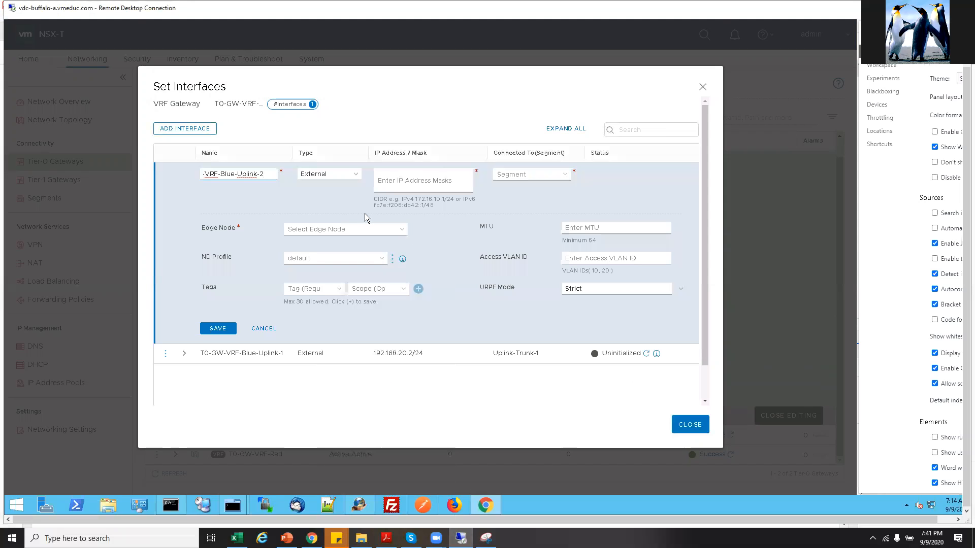
left_click(392, 185)
key("ctrl+v")
left_click(425, 200)
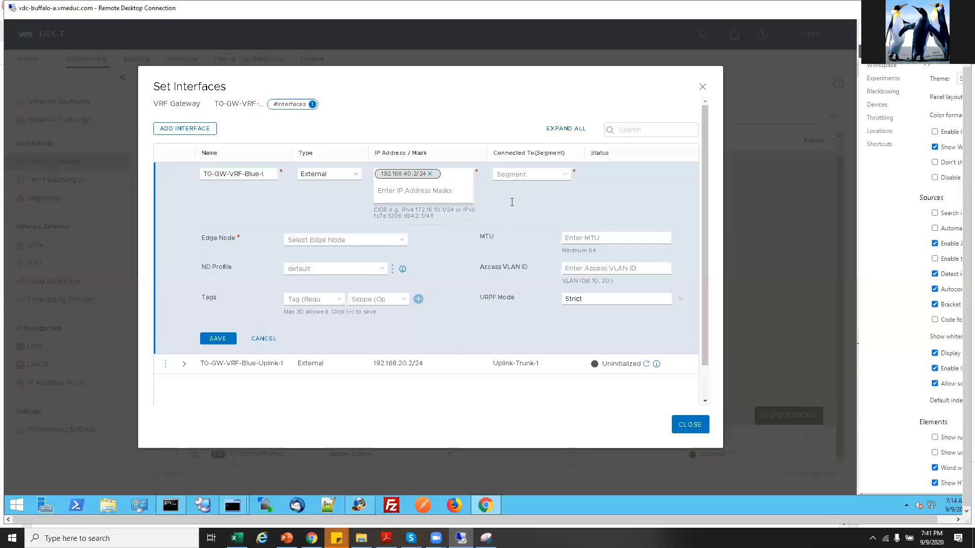
left_click(566, 175)
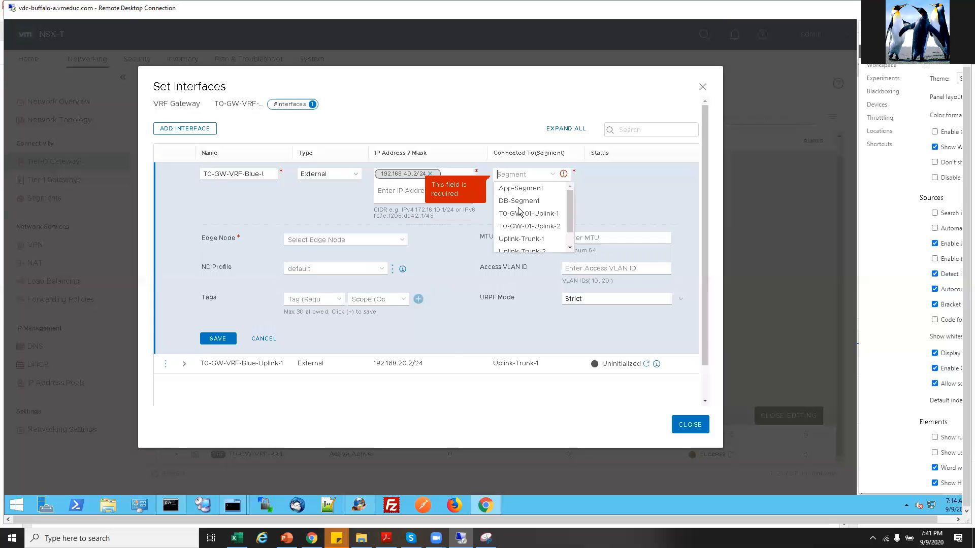
left_click(521, 252)
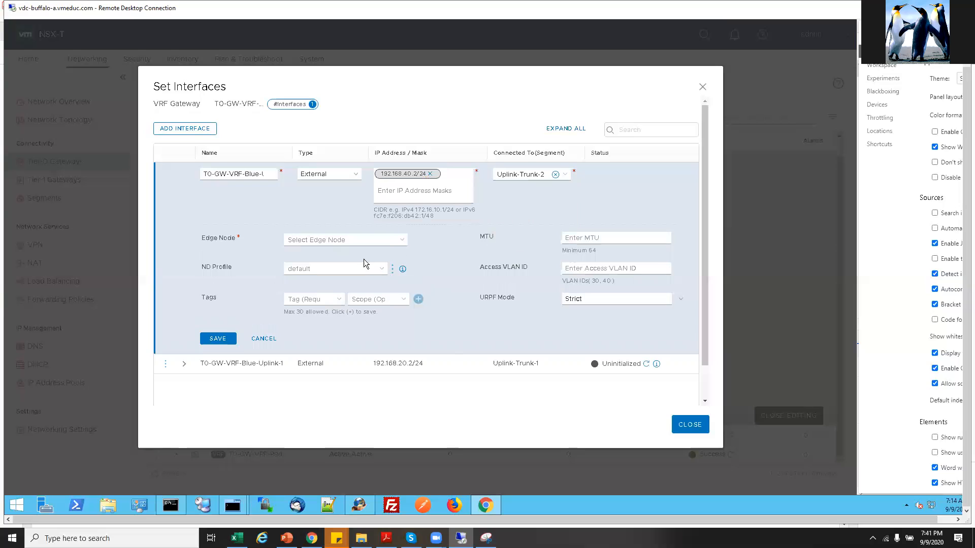
Assign edge node sa-nsxedge-02 and access VLAN ID 40 to the second uplink, save it, refresh its status, and close the interface settings.
left_click(402, 241)
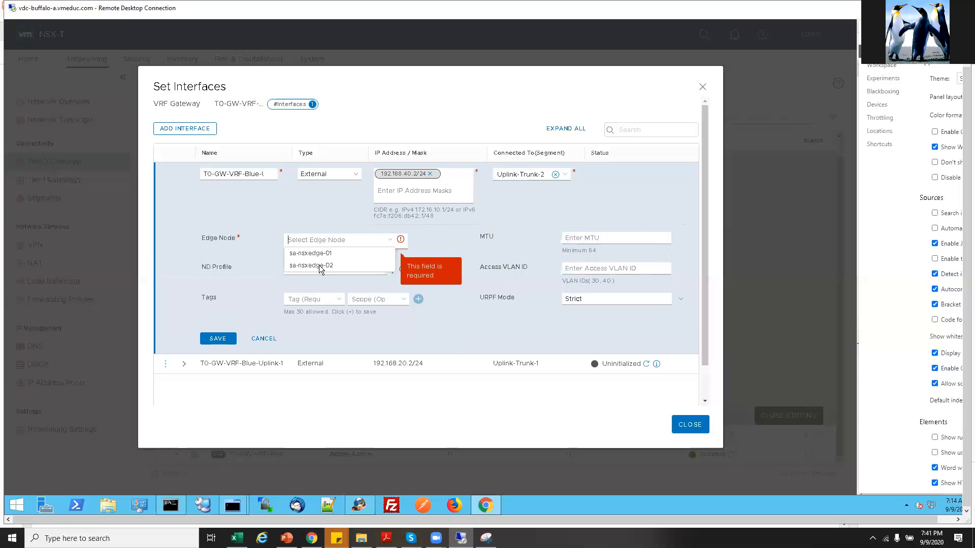
left_click(332, 265)
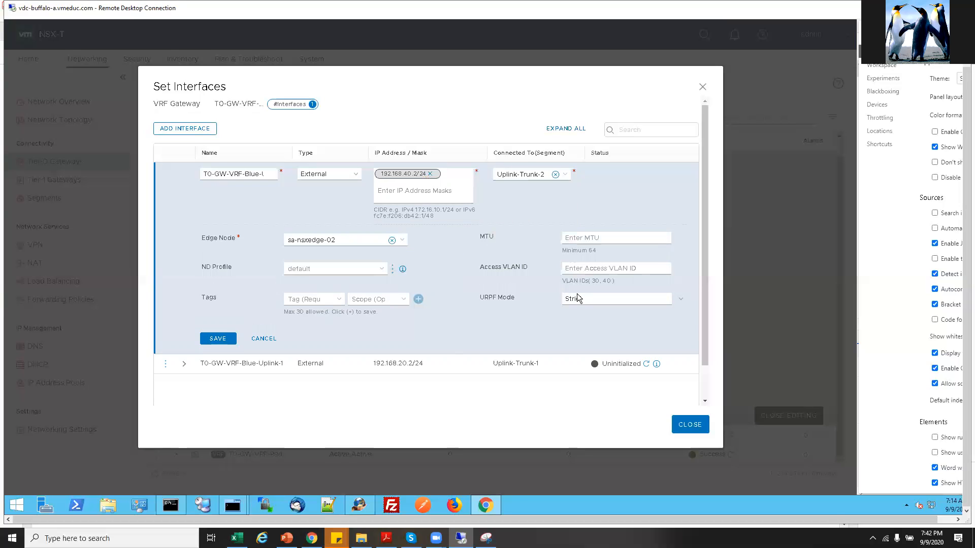
left_click(576, 269)
type("40")
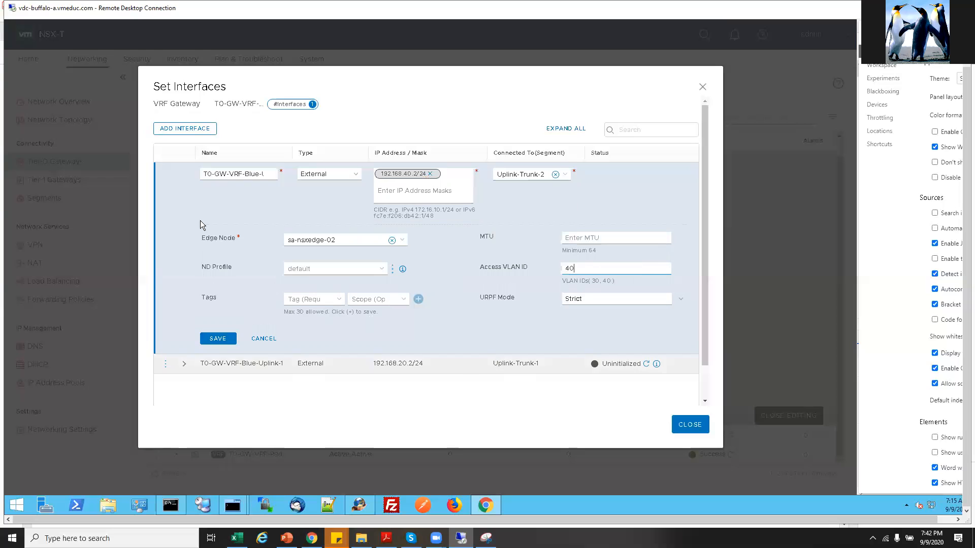
left_click(218, 340)
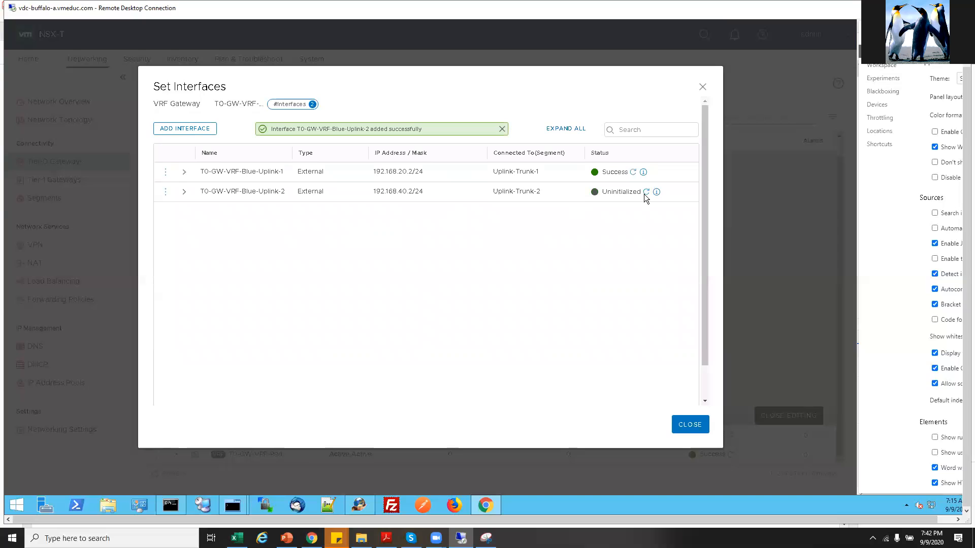
left_click(646, 192)
left_click(685, 425)
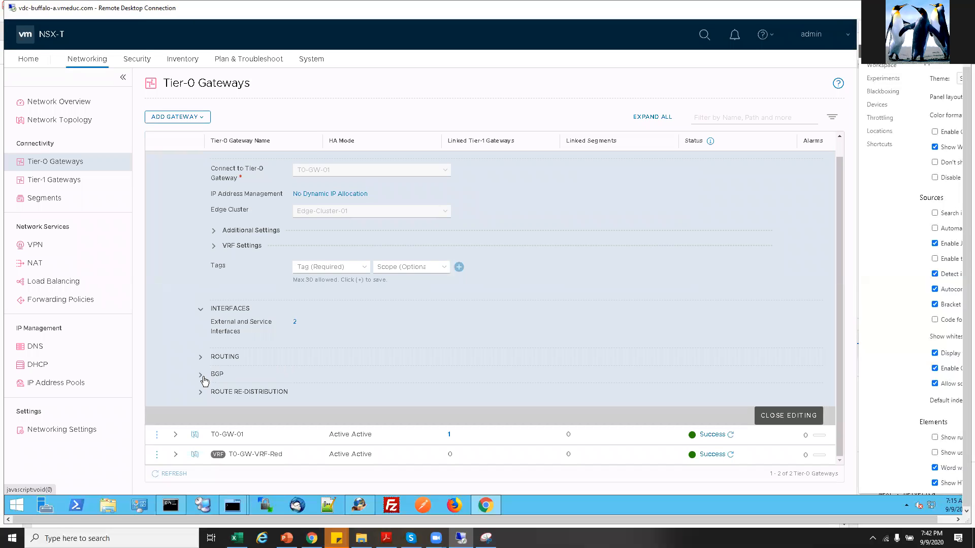
Open the BGP neighbor settings of the T0-GW-VRF-Blue gateway.
left_click(201, 374)
scroll(330, 356, "down", 2)
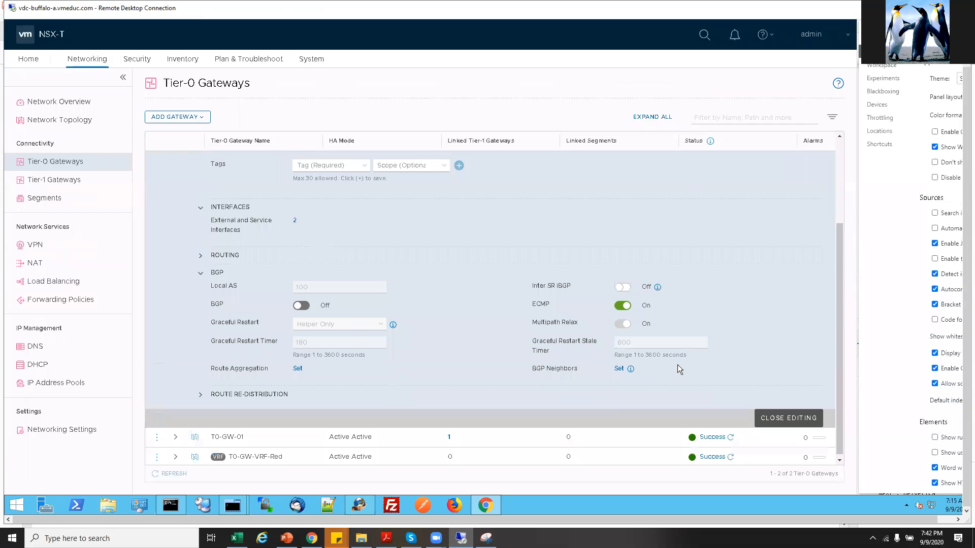
left_click(618, 369)
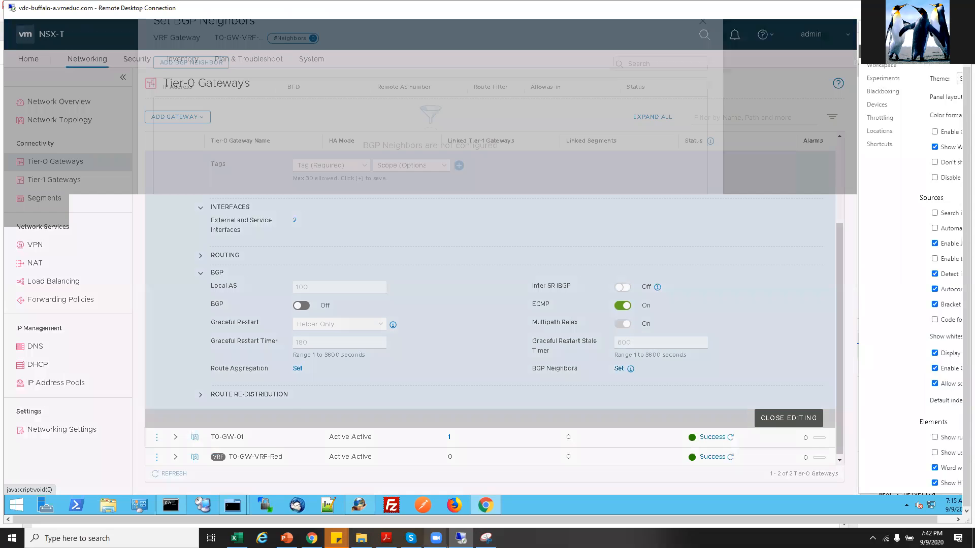
Switch to the lab guide PDF and copy the first BGP neighbor's IP address 192.168.20.1 from the VRF Blue section.
left_click(386, 537)
scroll(434, 435, "down", 3)
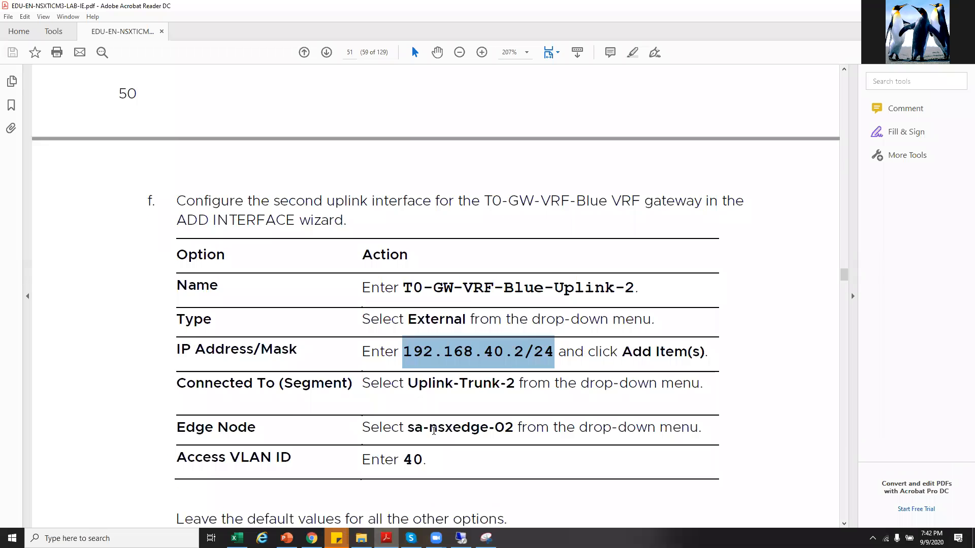
scroll(434, 436, "down", 5)
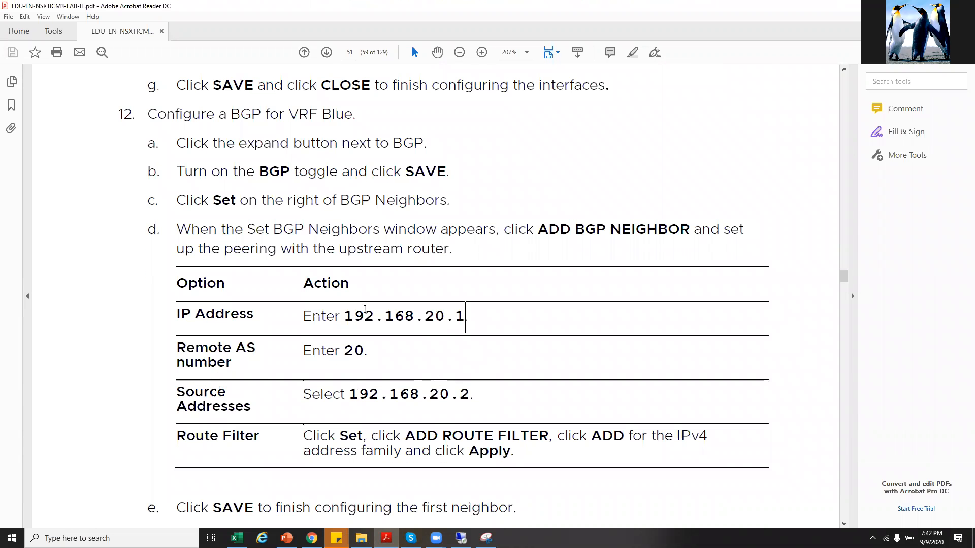
left_click_drag(364, 309, 346, 316)
right_click(357, 318)
left_click(362, 328)
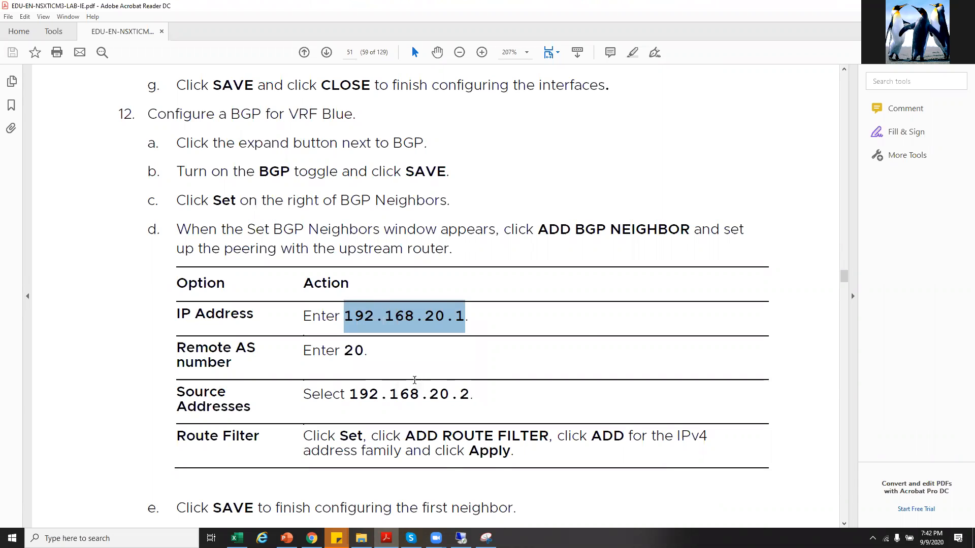
Switch to NSX-T and start a BGP neighbor with IP address 192.168.20.1 and remote AS number 20.
left_click(461, 538)
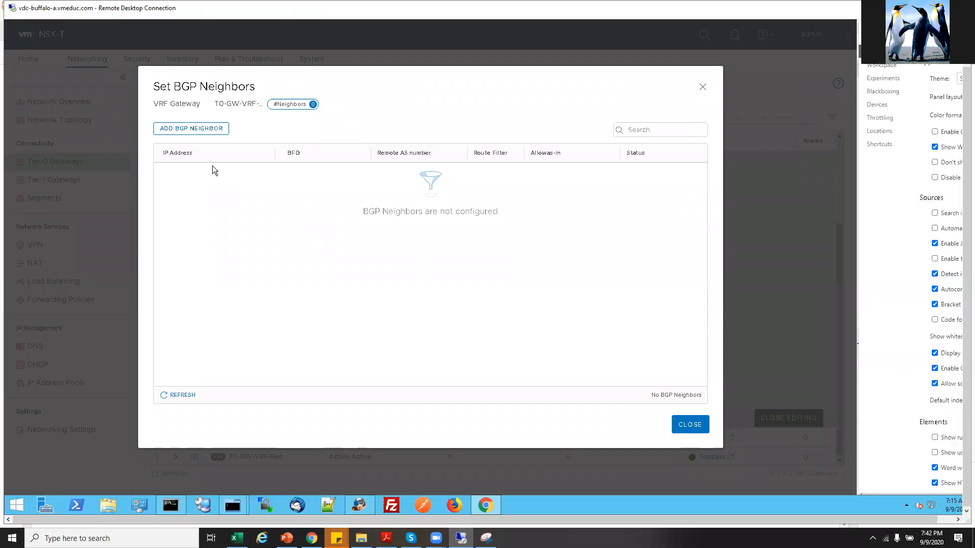
left_click(203, 131)
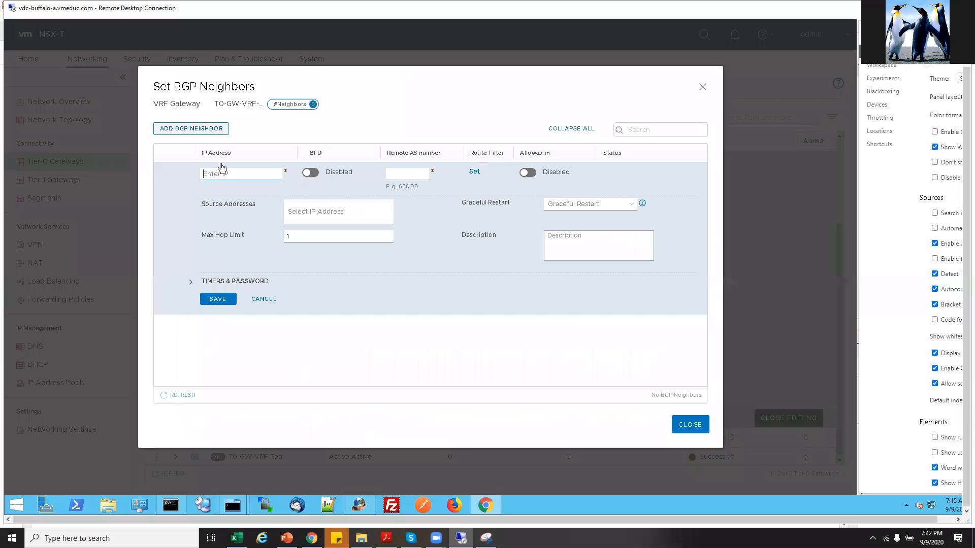
key("ctrl+v")
left_click(400, 174)
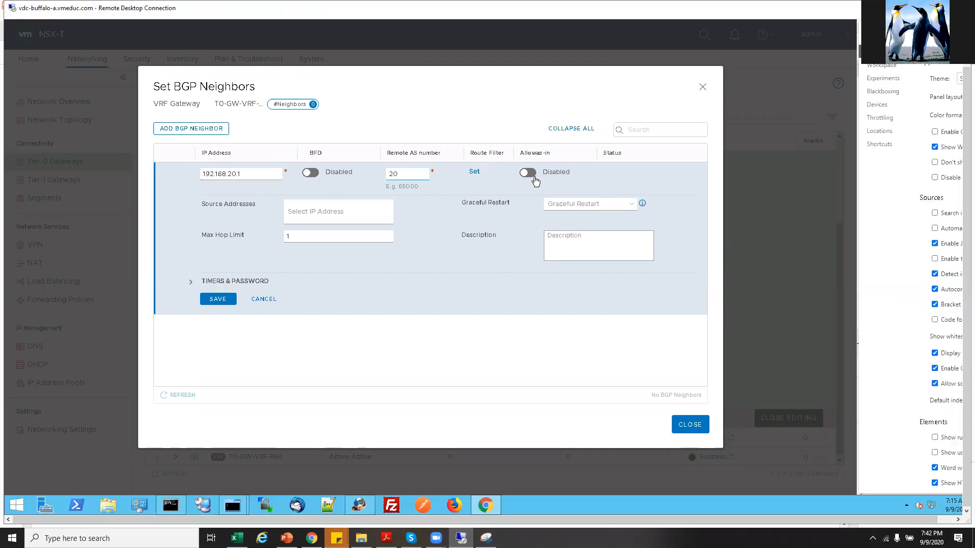
Add an enabled IPv4 route filter to BGP neighbor 192.168.20.1 and apply it.
left_click(473, 173)
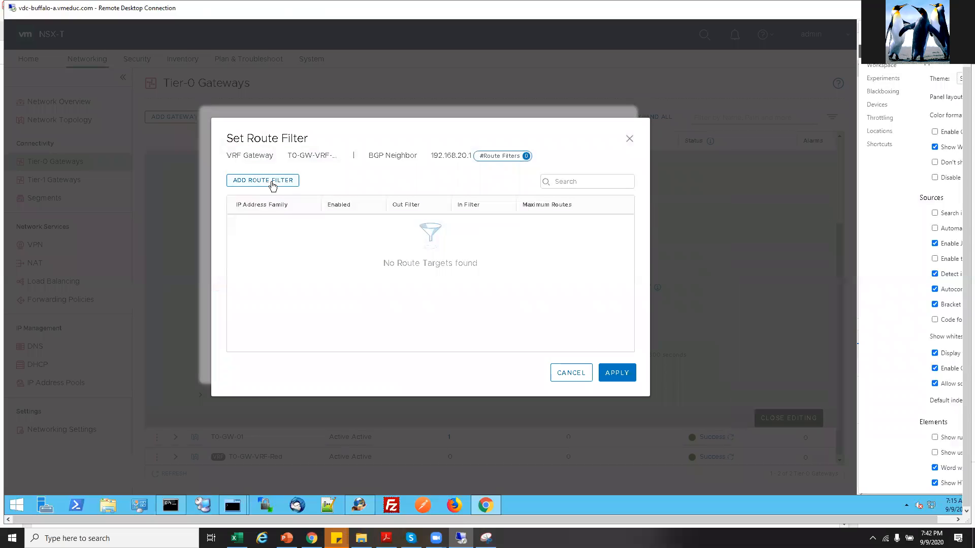
left_click(273, 181)
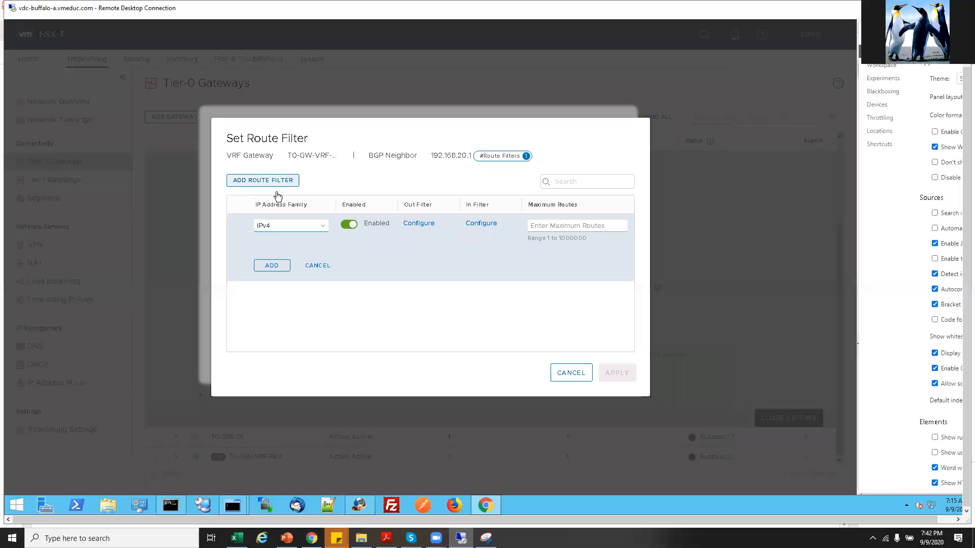
left_click(273, 265)
left_click(616, 373)
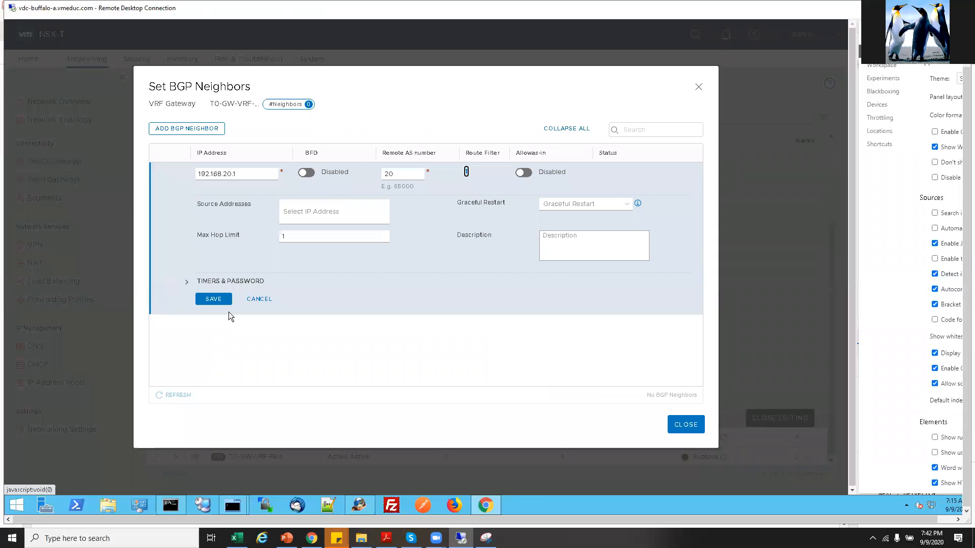
Set source address 192.168.20.2 and enable Allowas-in for neighbor 192.168.20.1, save it, then refresh its status and collapse its details.
left_click(319, 216)
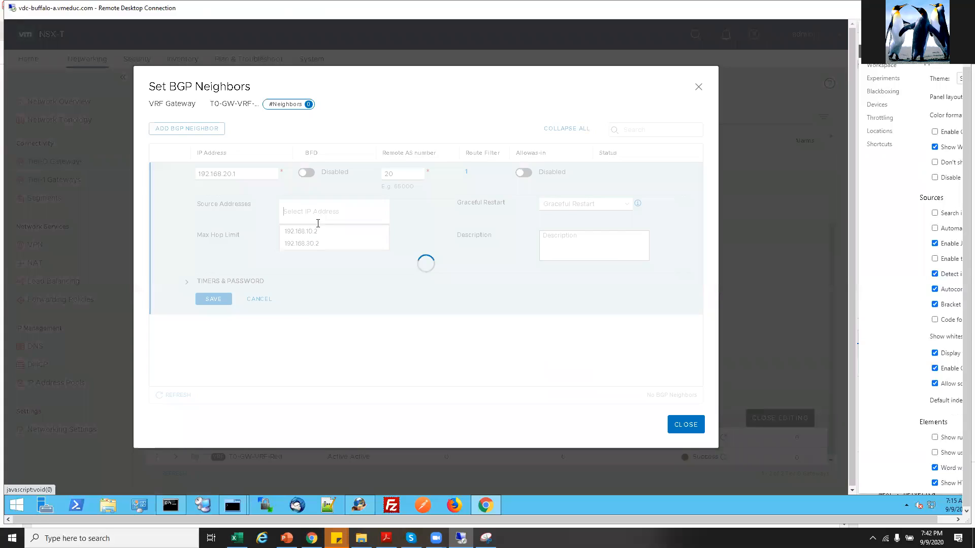
key("Return")
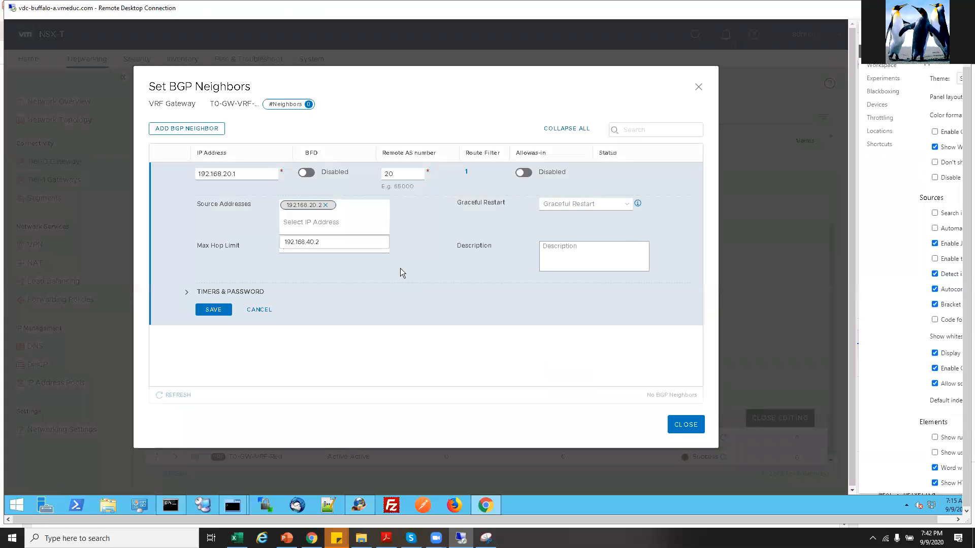
left_click(399, 268)
left_click(523, 173)
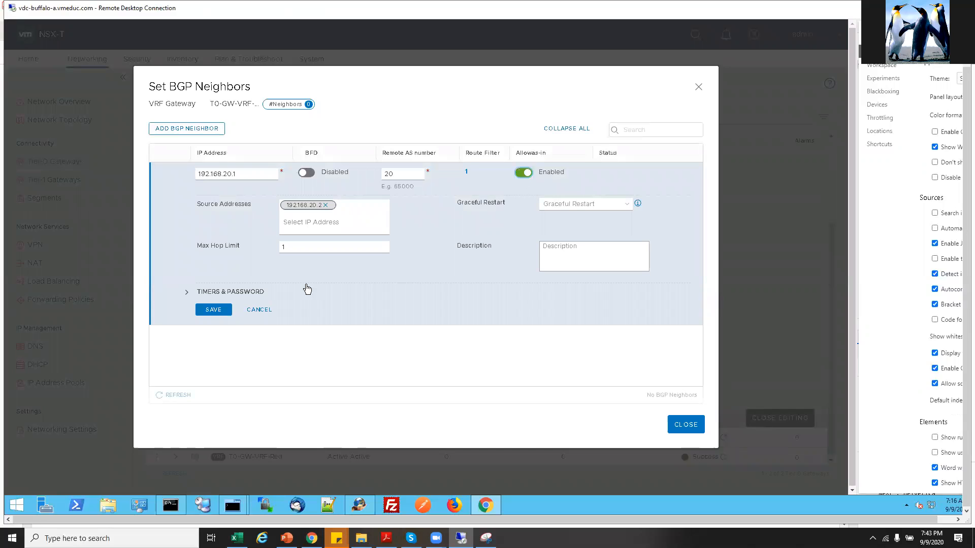
left_click(213, 310)
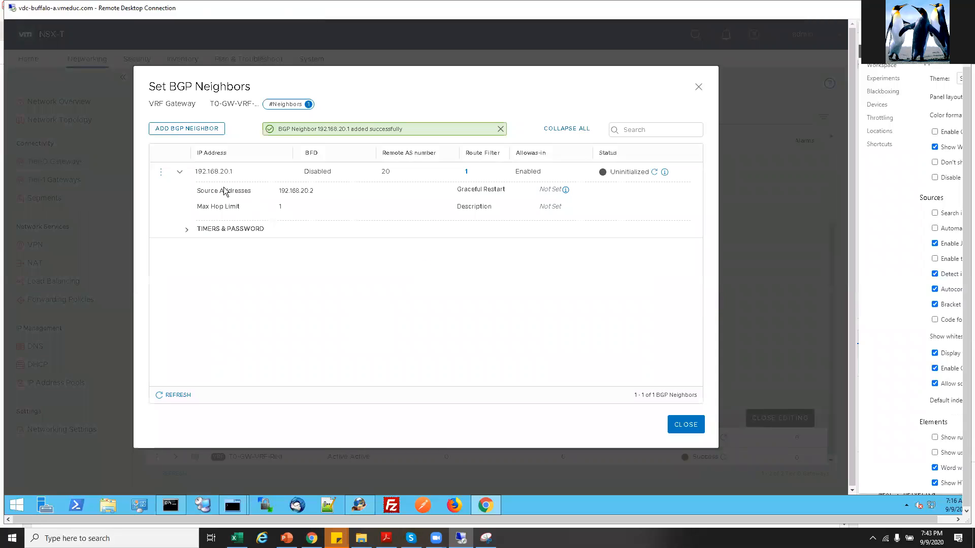
left_click(655, 173)
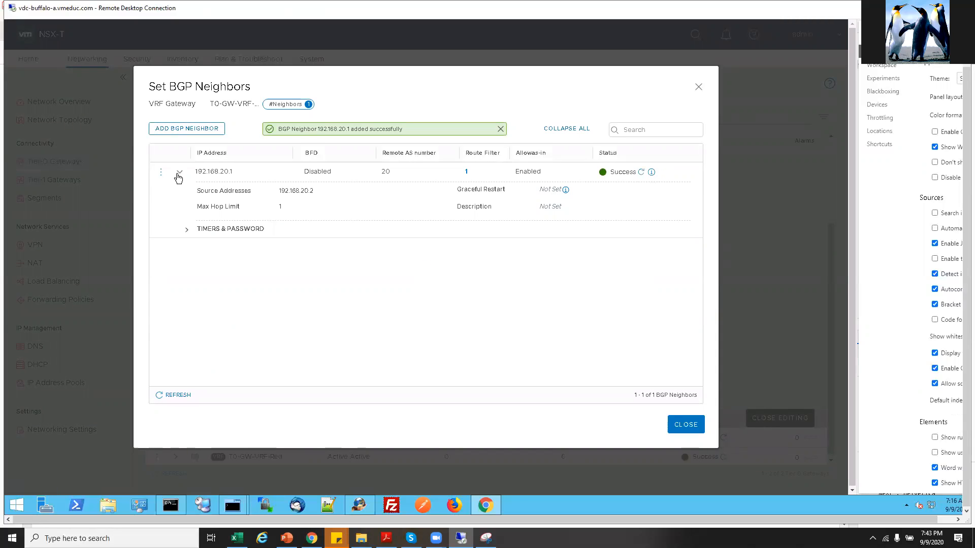
left_click(178, 172)
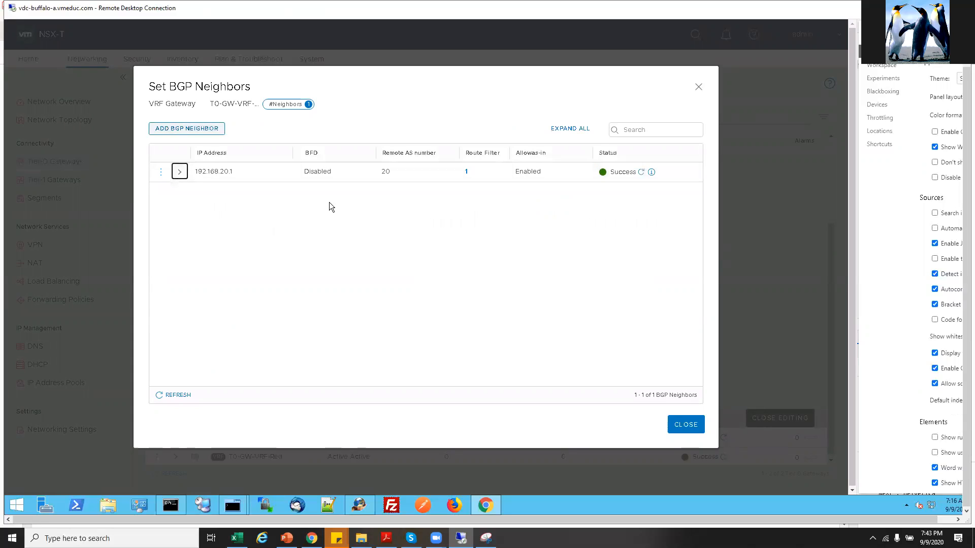
Start a second BGP neighbor in NSX-T and copy its IP address 192.168.40.1 from the lab guide PDF.
left_click(165, 131)
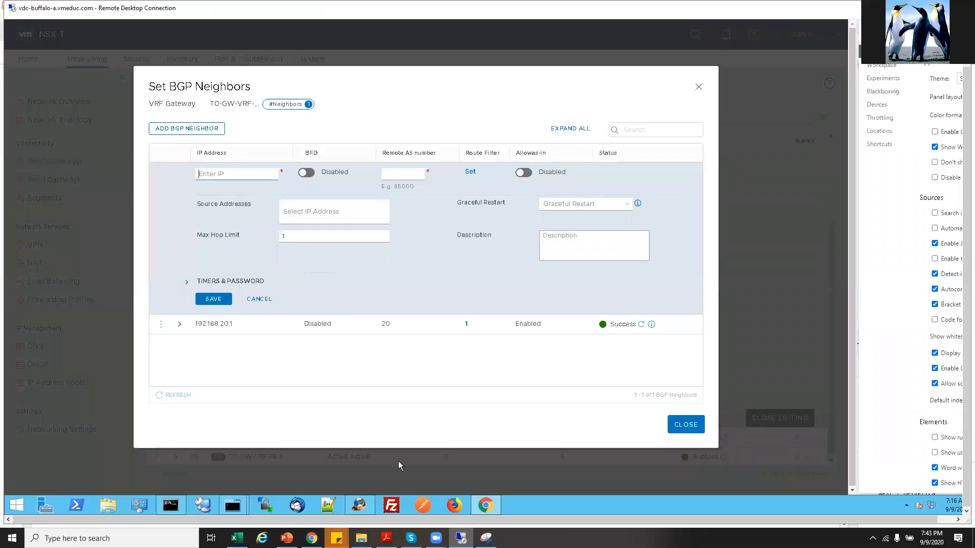
left_click(386, 538)
scroll(467, 401, "down", 6)
left_click_drag(365, 256, 486, 256)
right_click(478, 254)
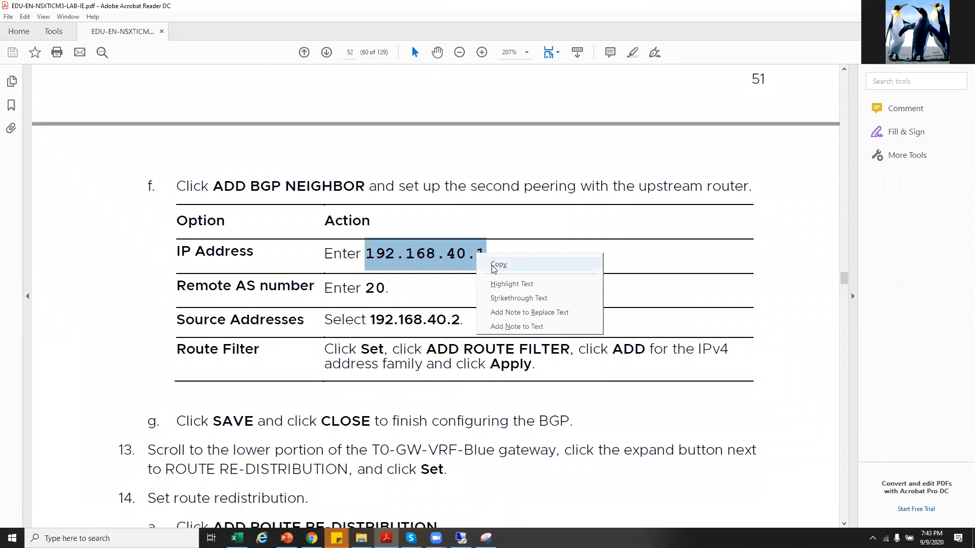
left_click(494, 269)
Return to NSX-T and give the second BGP neighbor IP address 192.168.40.1 and remote AS number 20.
left_click(461, 538)
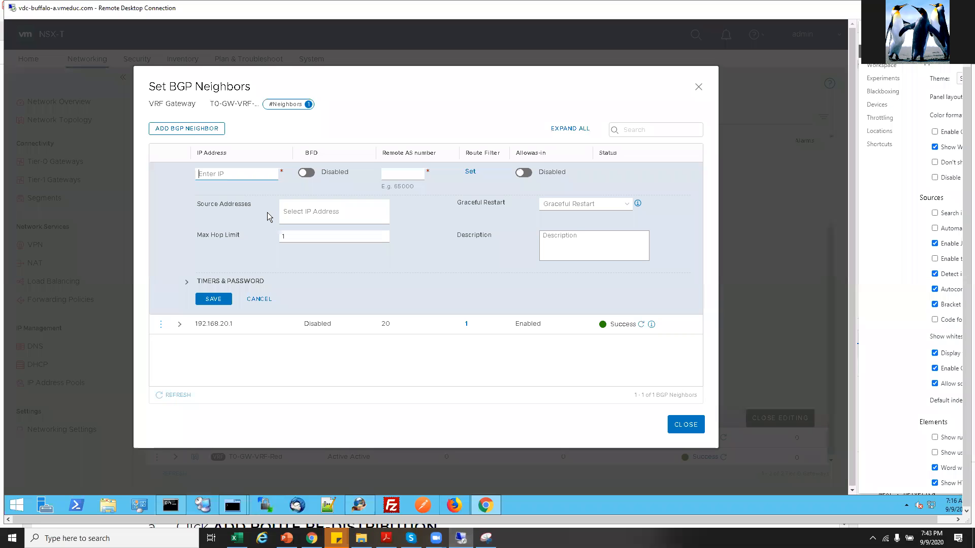
key("ctrl+v")
left_click(406, 176)
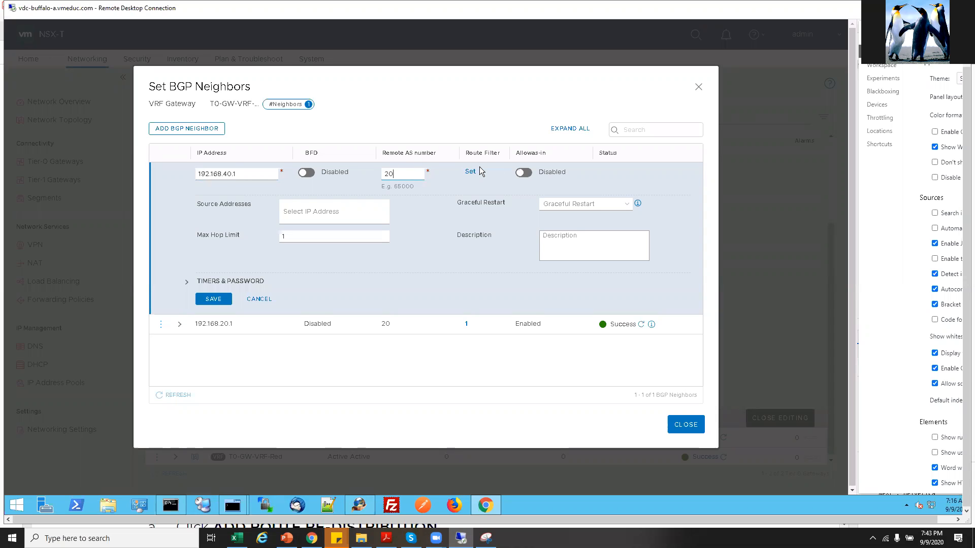
Add an enabled IPv4 route filter to BGP neighbor 192.168.40.1 and apply it.
left_click(468, 172)
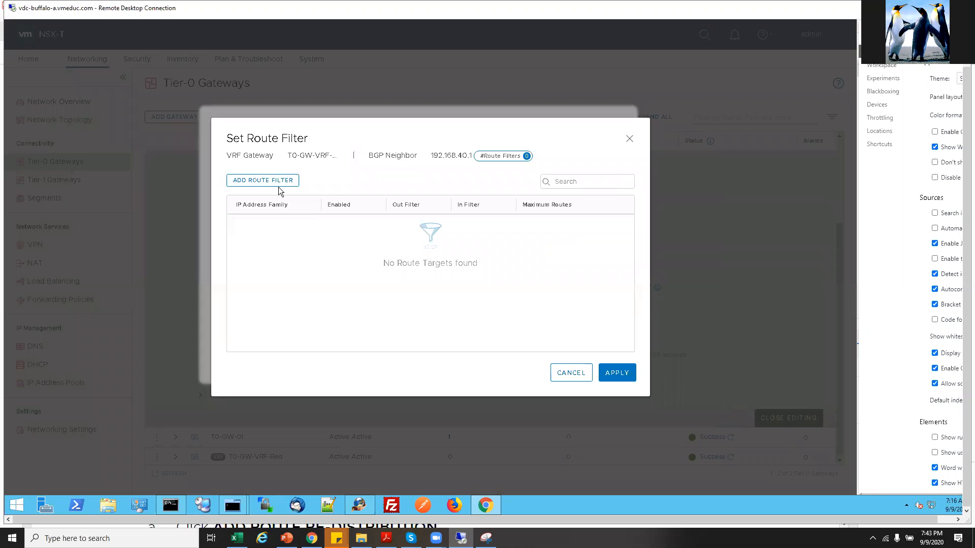
left_click(278, 182)
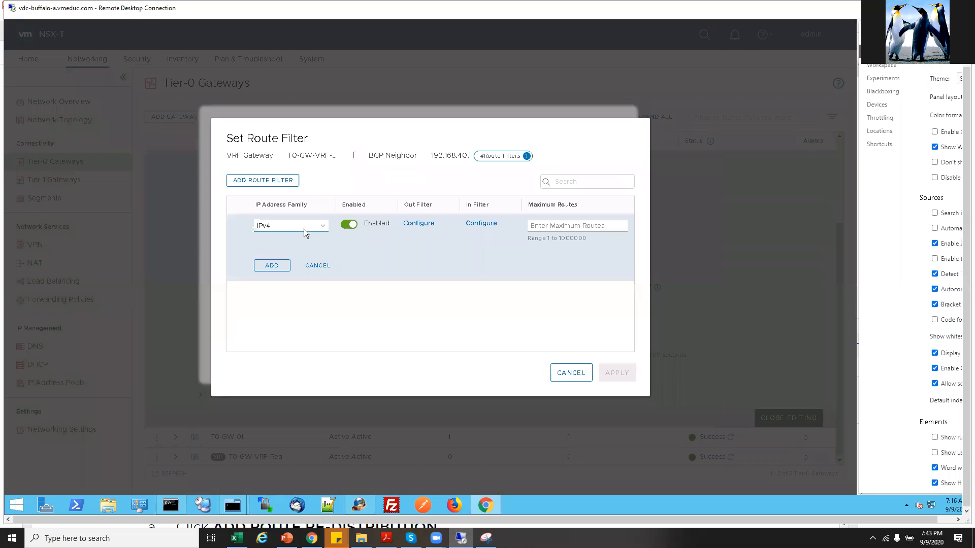
left_click(273, 268)
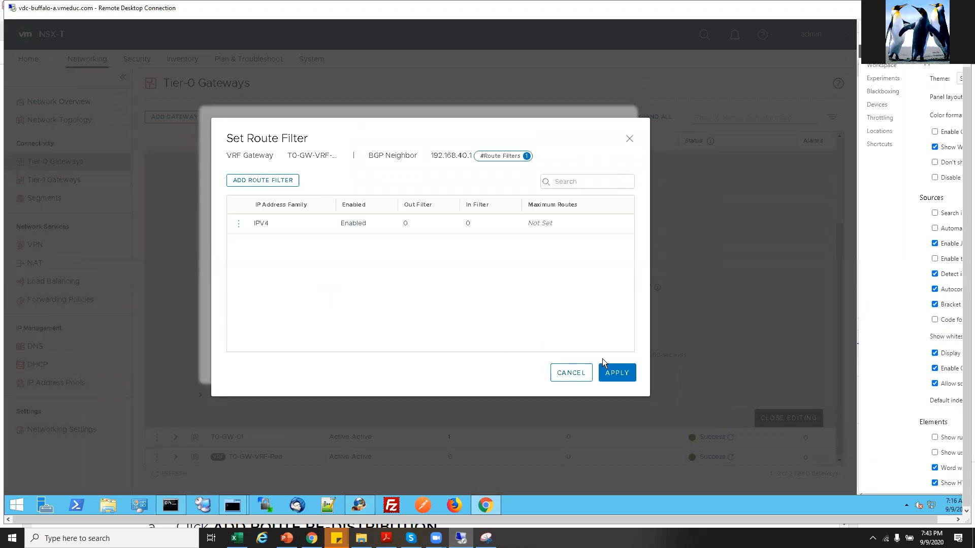
left_click(624, 373)
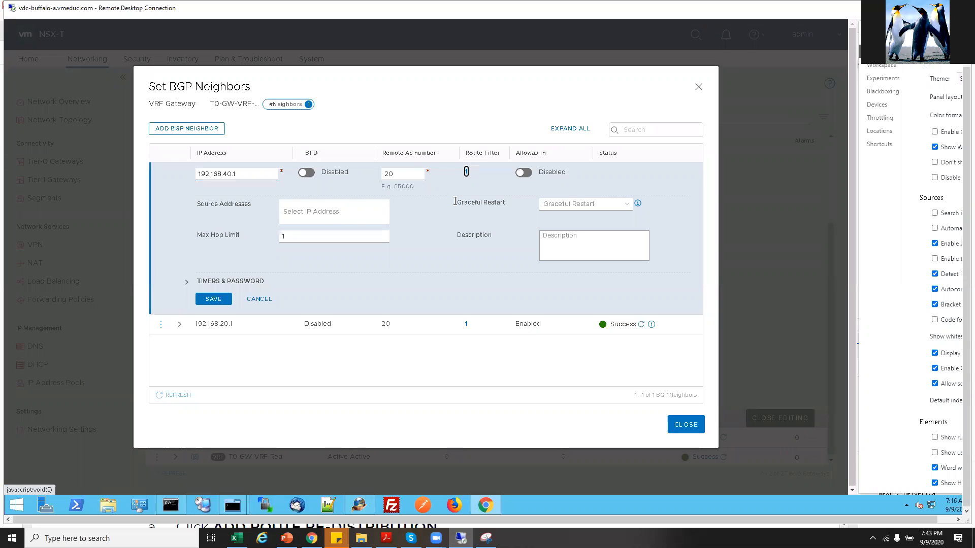
Save BGP neighbor 192.168.40.1 with Allowas-in disabled and no source address selected.
left_click(369, 215)
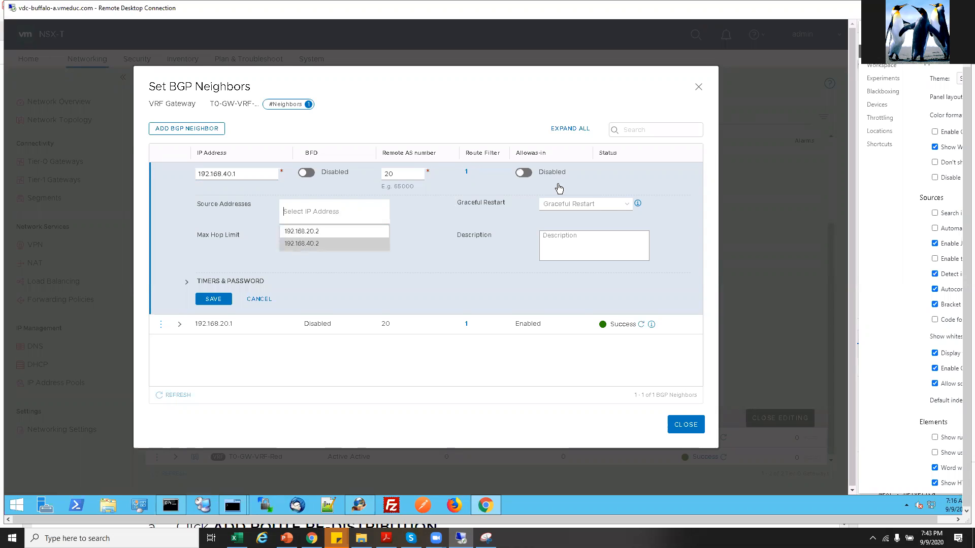
left_click(523, 176)
left_click(523, 173)
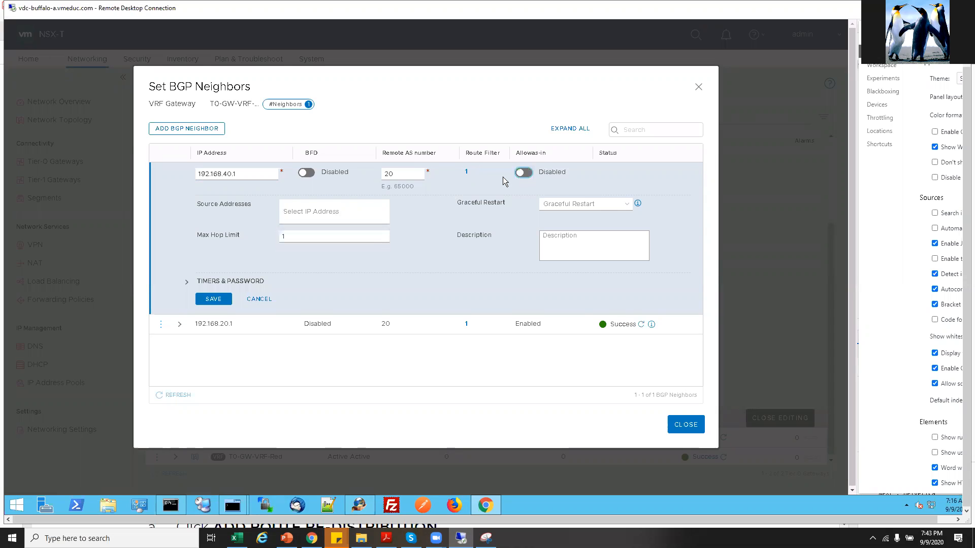
left_click(215, 302)
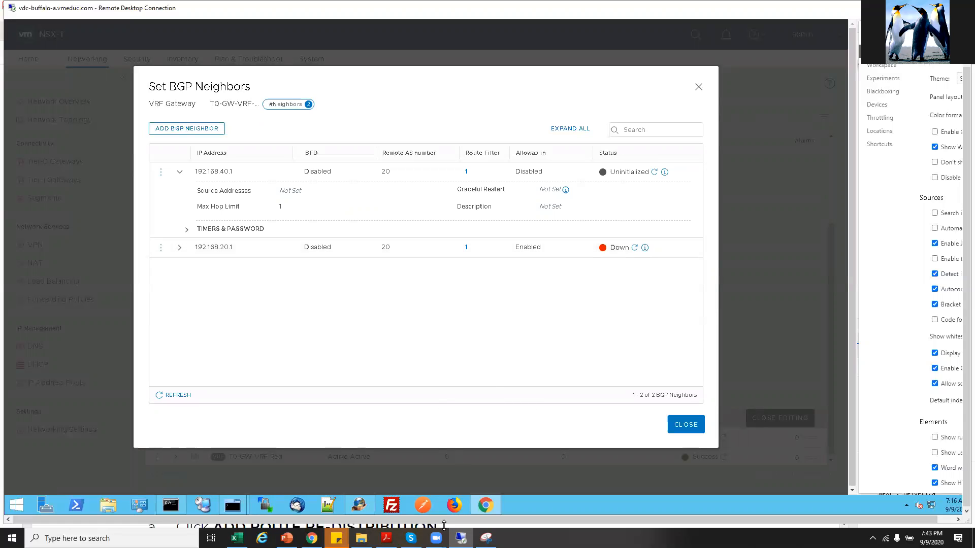
Check the route redistribution instructions in the lab guide PDF, then return to NSX-T and refresh neighbor 192.168.40.1's status, collapsing its details.
left_click(387, 538)
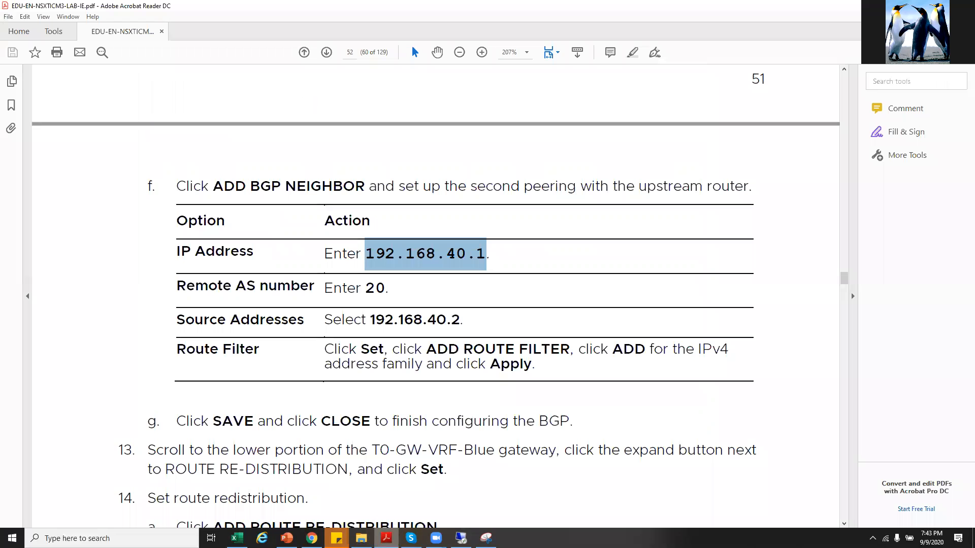
scroll(397, 414, "down", 10)
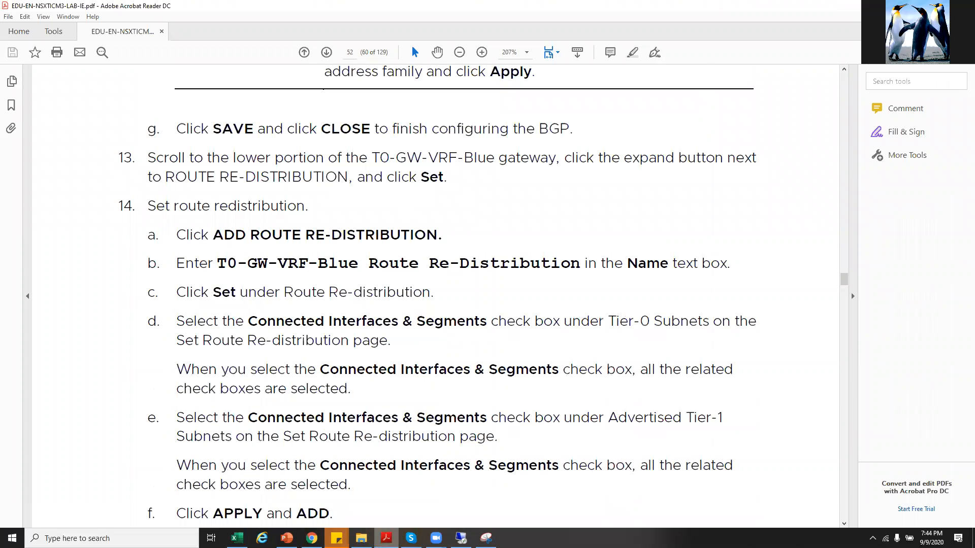
left_click(461, 539)
right_click(636, 254)
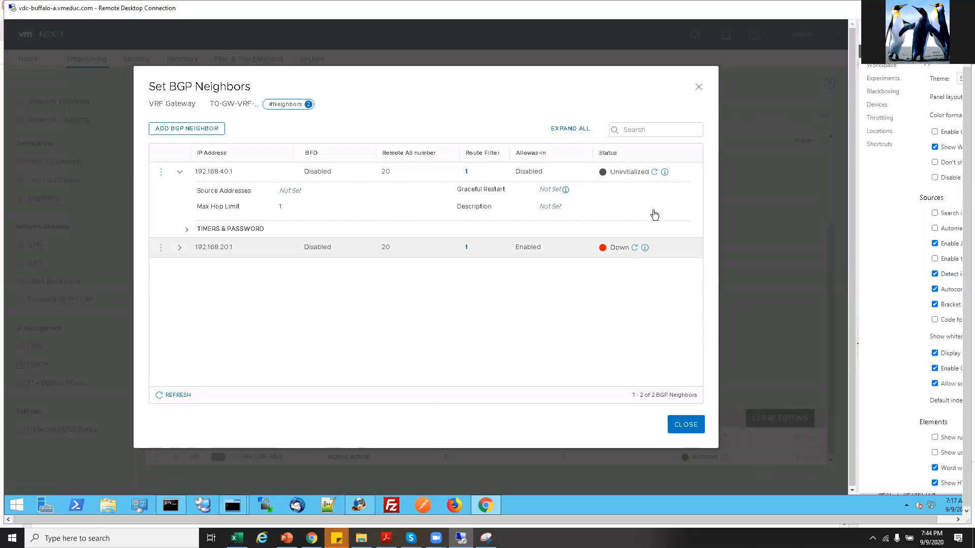
right_click(654, 172)
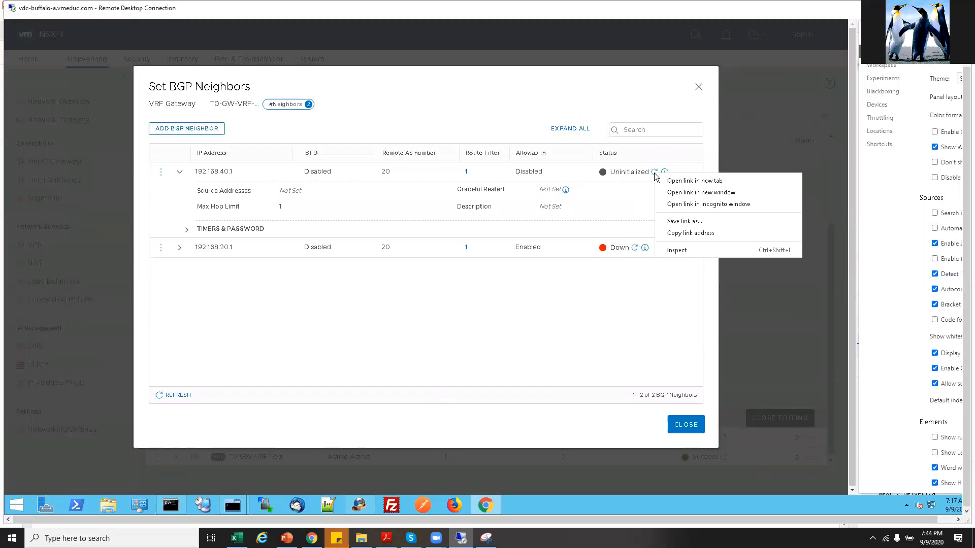
left_click(654, 172)
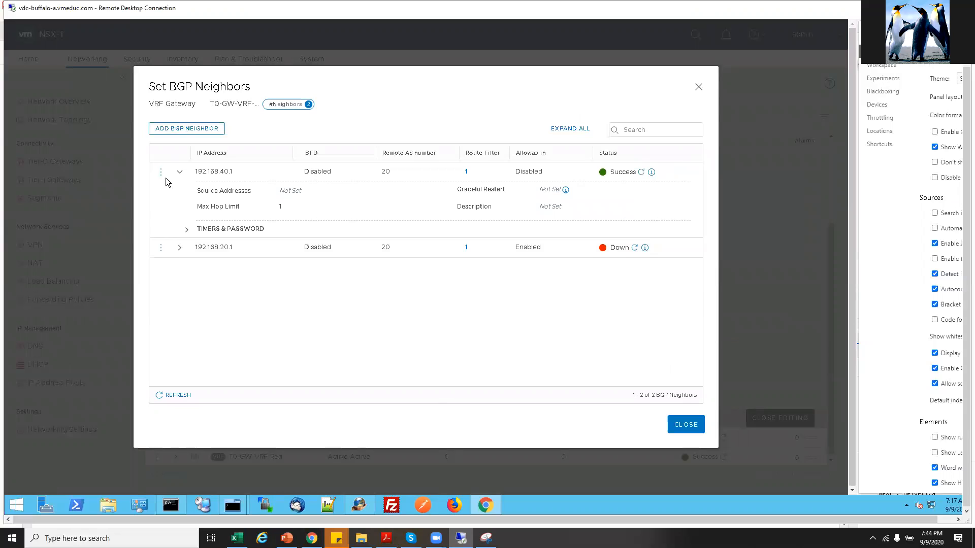
left_click(180, 175)
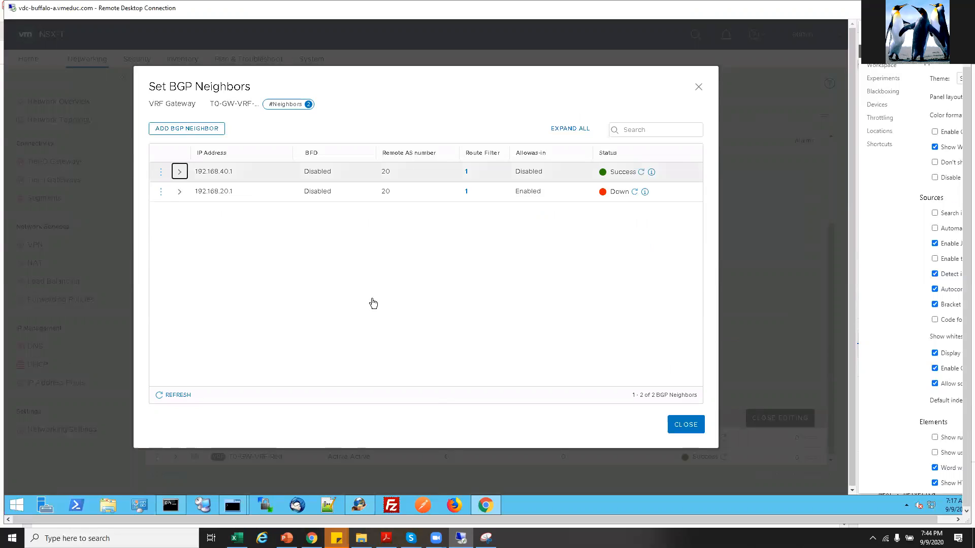
Close the BGP neighbors list and review the status of the VRF gateway's two uplink interfaces.
left_click(680, 429)
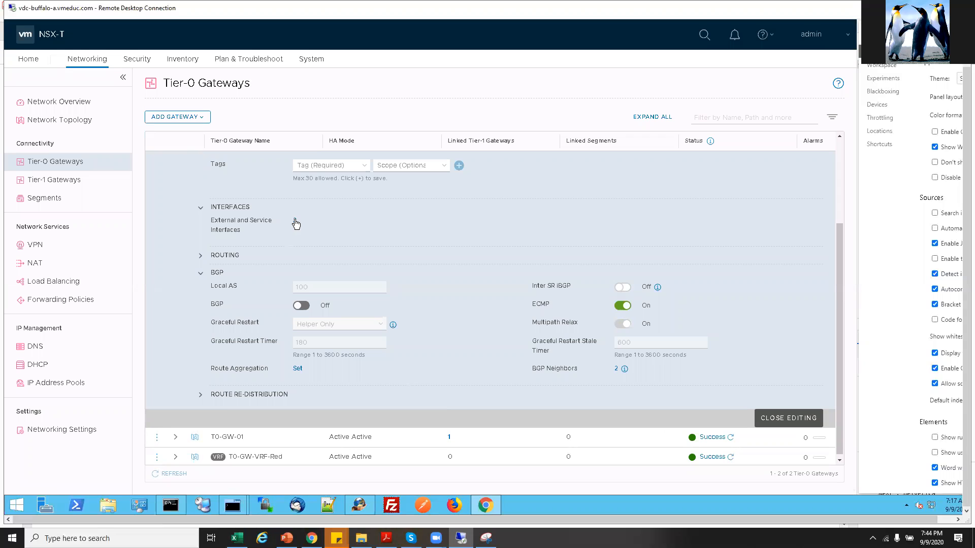
left_click(296, 223)
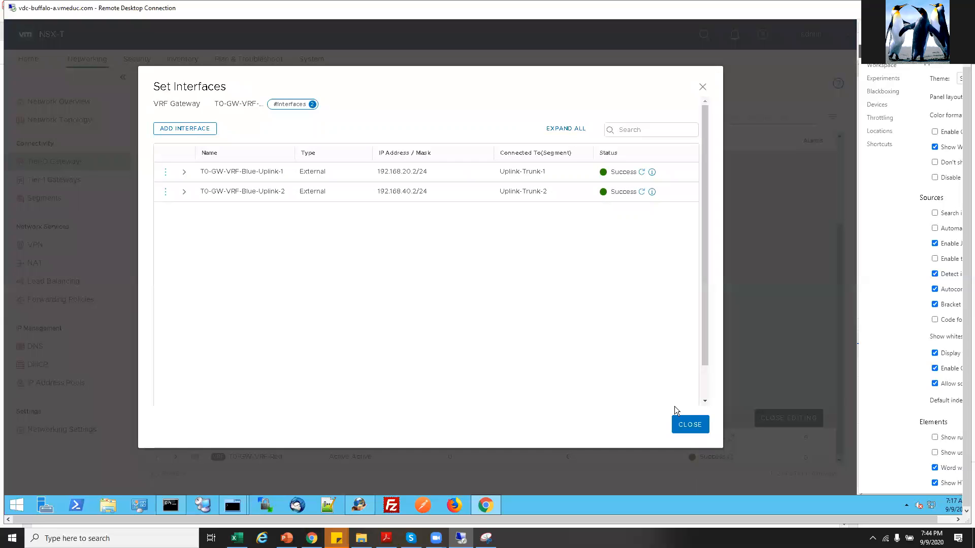
double_click(185, 193)
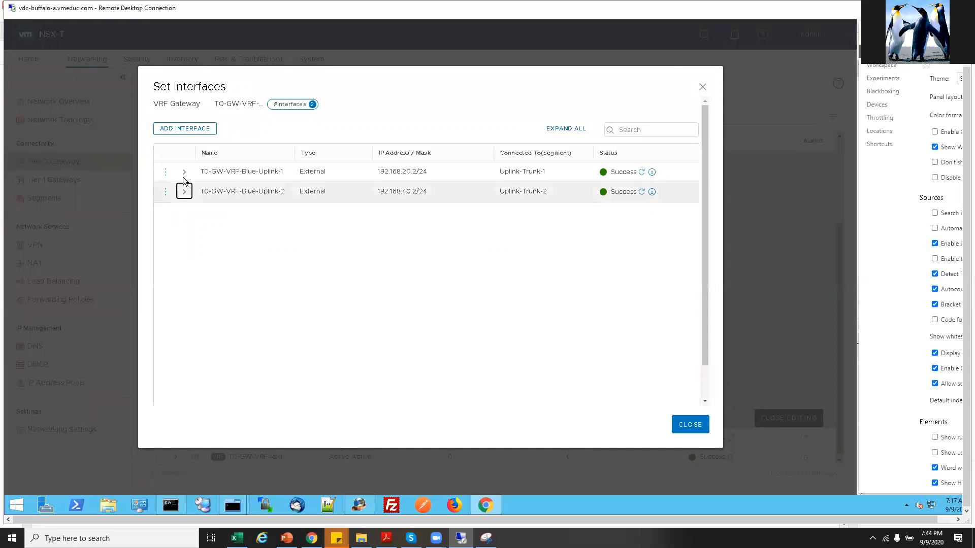
left_click(642, 180)
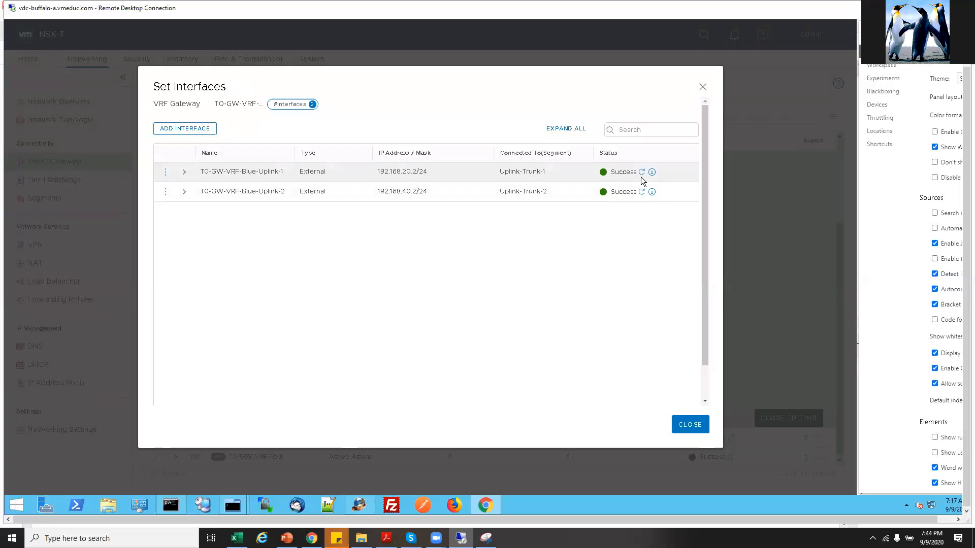
left_click(699, 431)
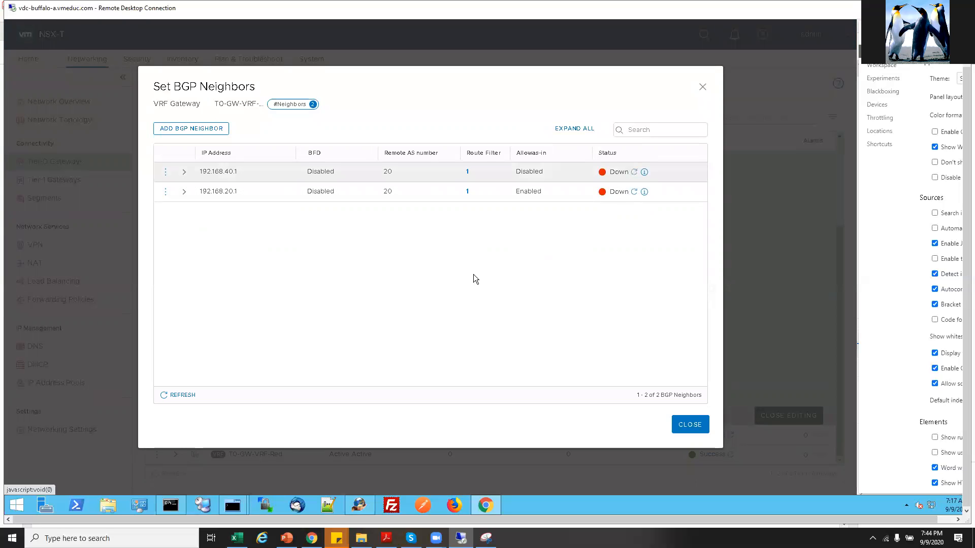
Reopen the VRF gateway's BGP neighbors list and refresh it to check both peering statuses.
left_click(174, 400)
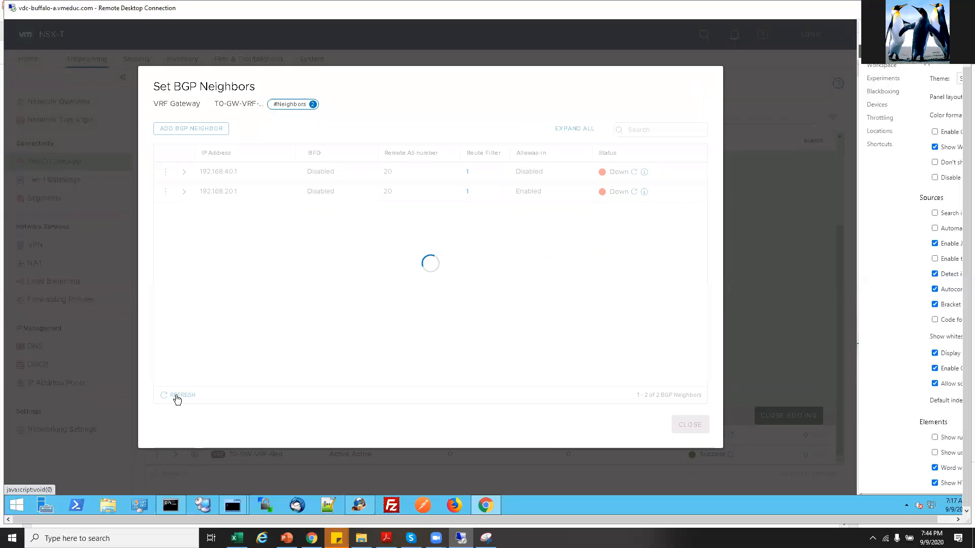
left_click(176, 399)
left_click(176, 399)
Edit BGP neighbor 192.168.40.1 to use source address 192.168.40.2 and save it.
left_click(184, 172)
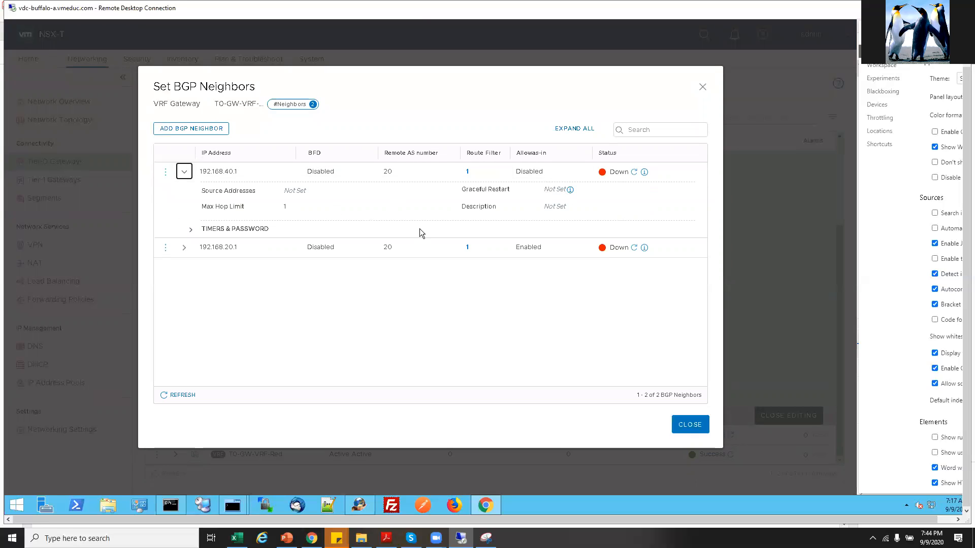
left_click(165, 173)
left_click(193, 160)
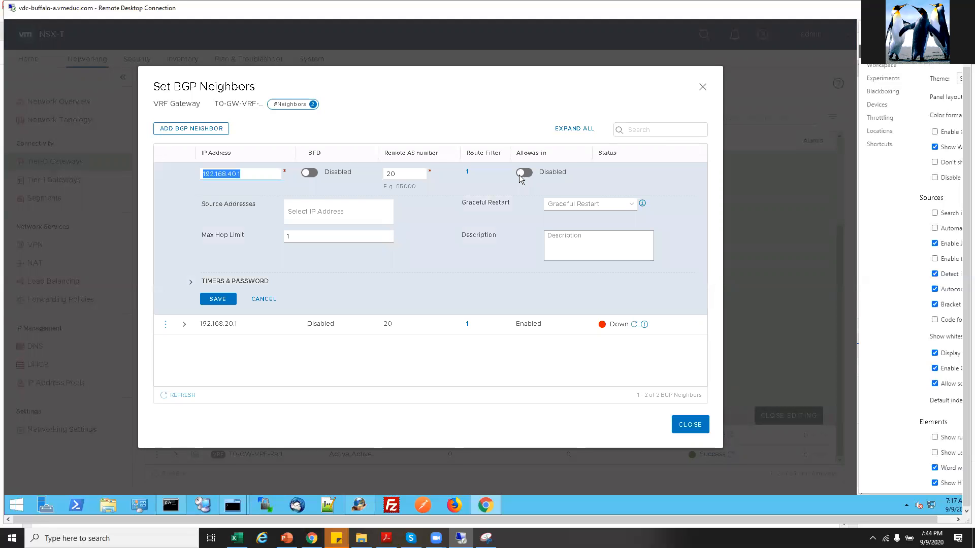
left_click(329, 214)
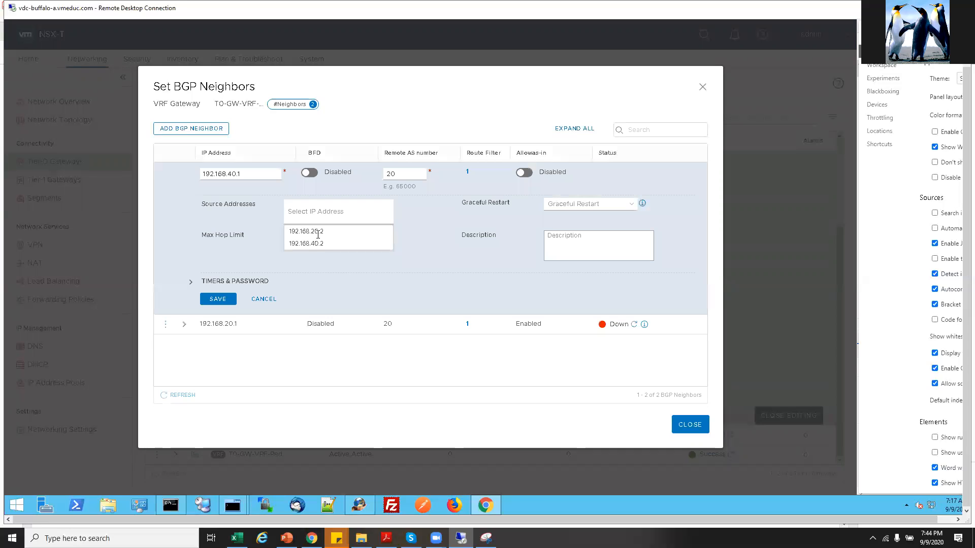
left_click(316, 245)
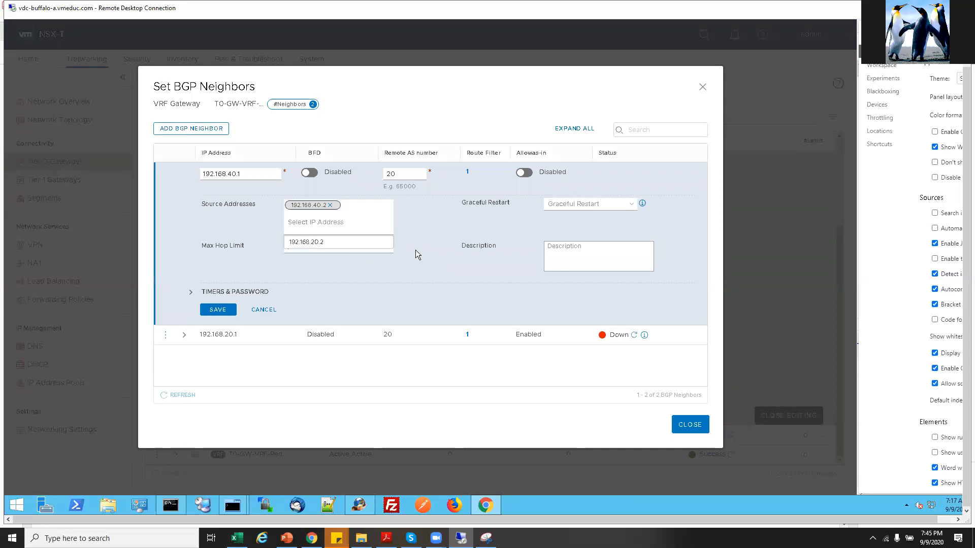
left_click(432, 255)
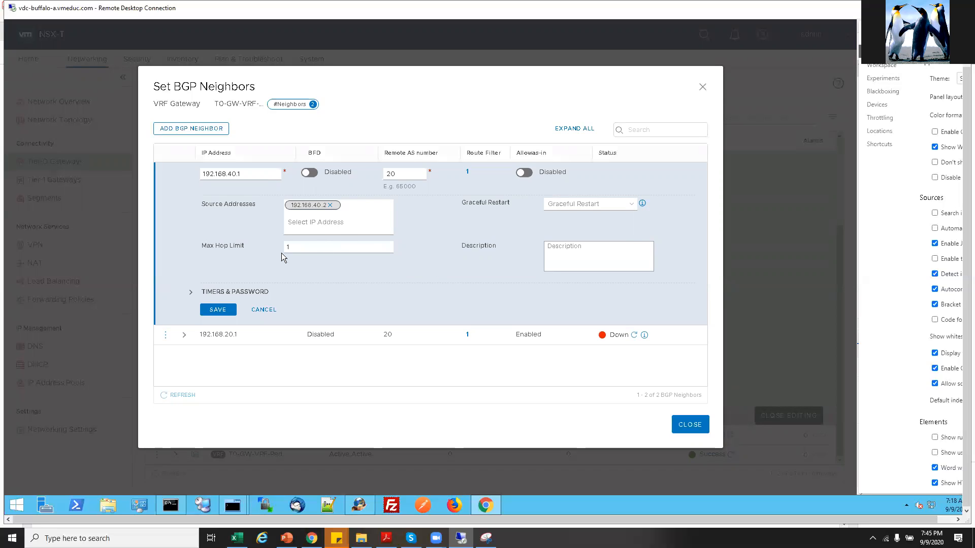
left_click(219, 310)
left_click(214, 311)
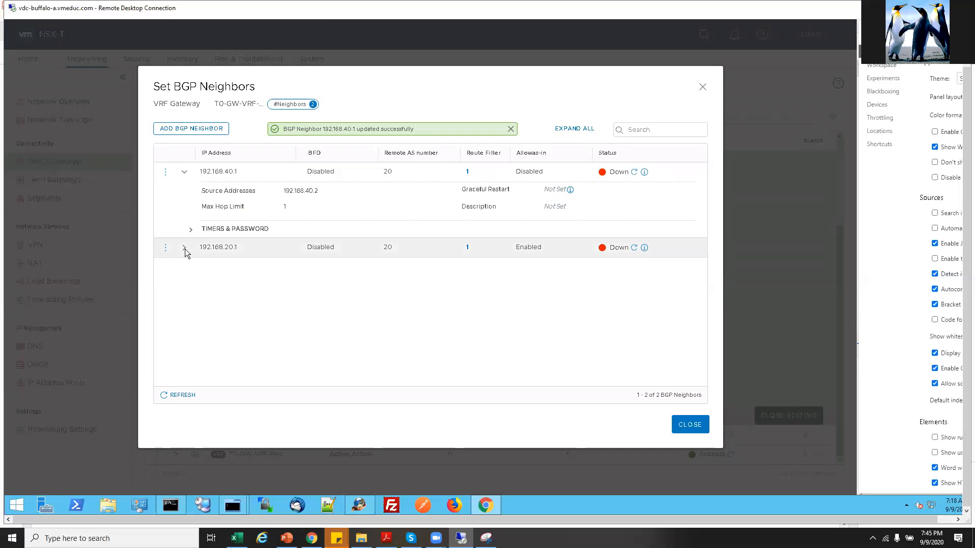
Edit BGP neighbor 192.168.20.1 to disable Allowas-in and save it.
left_click(165, 248)
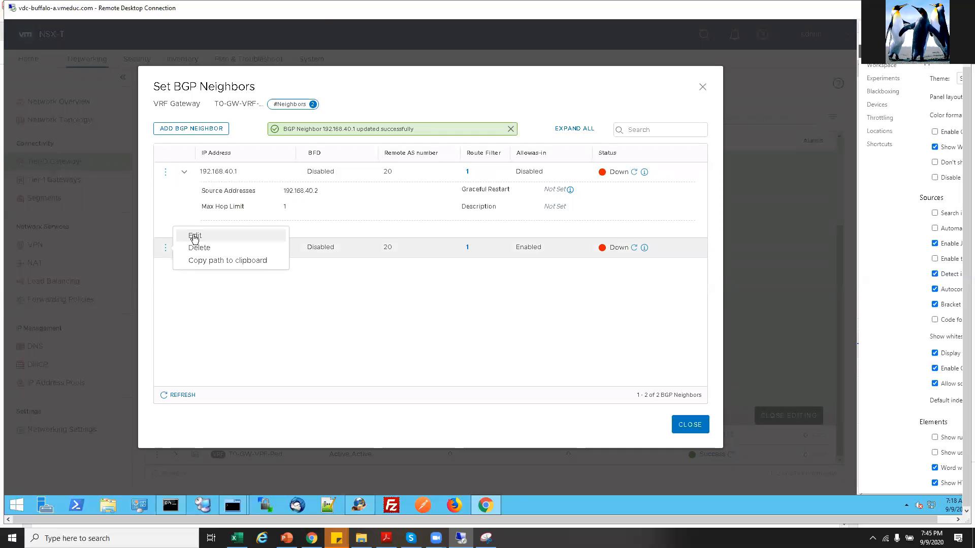
key("Return")
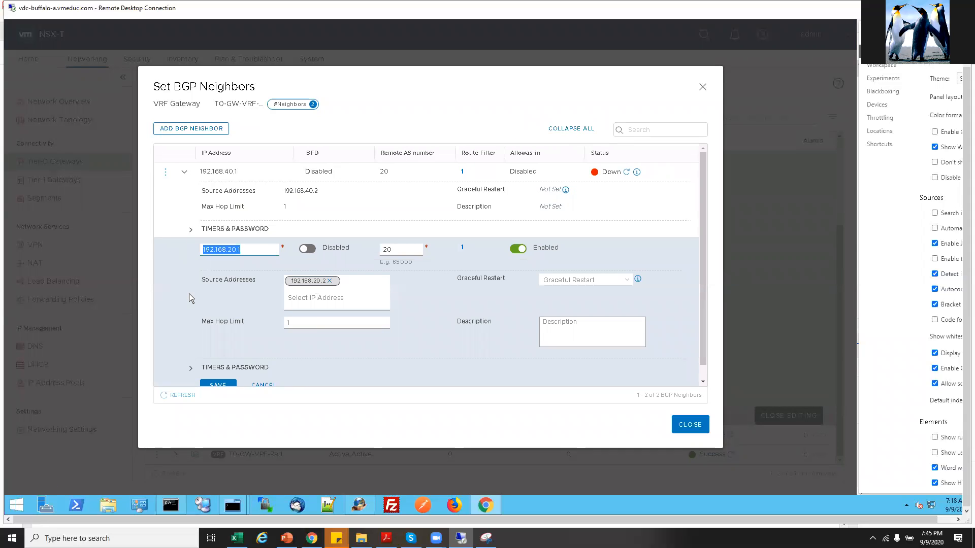
double_click(520, 249)
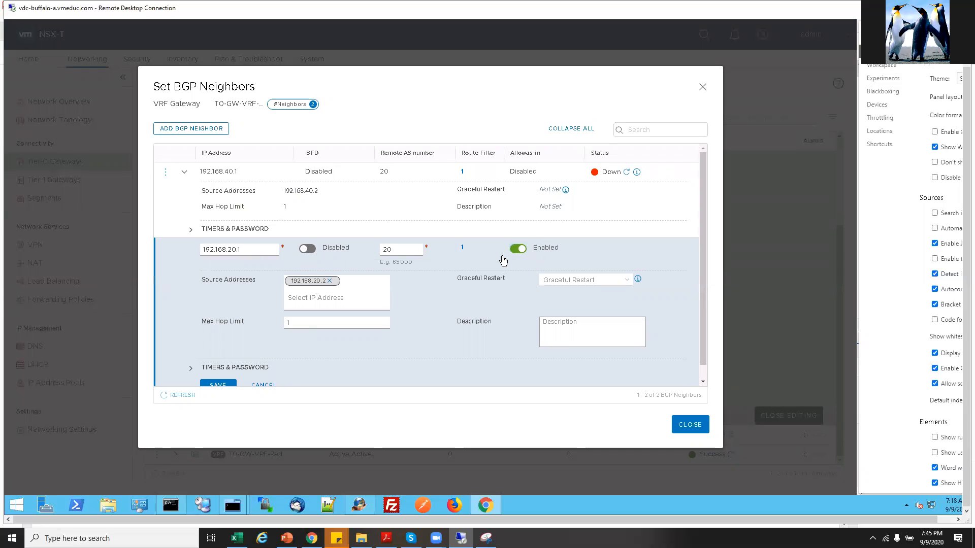
left_click(519, 250)
left_click(217, 384)
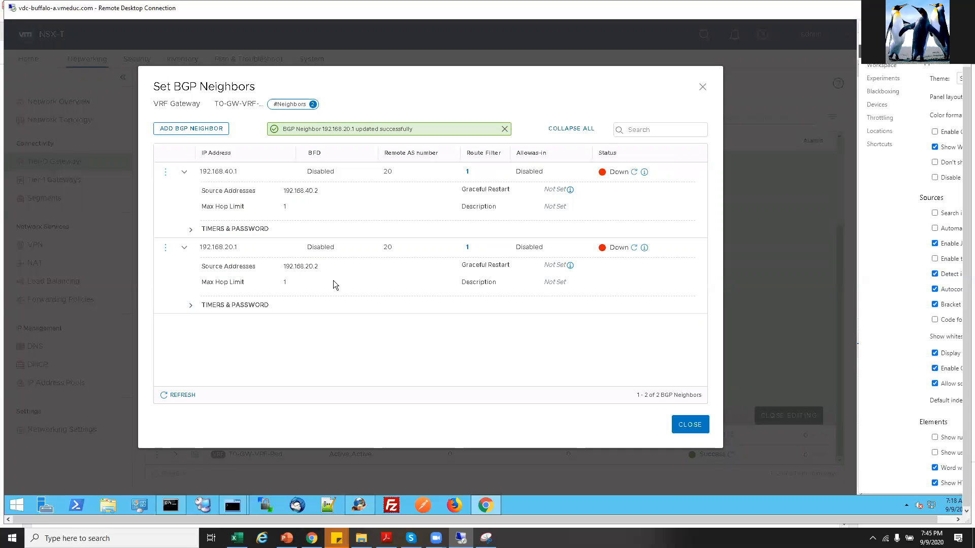
Refresh and close the BGP neighbors list, then expand the gateway's Route Re-distribution settings.
left_click(179, 396)
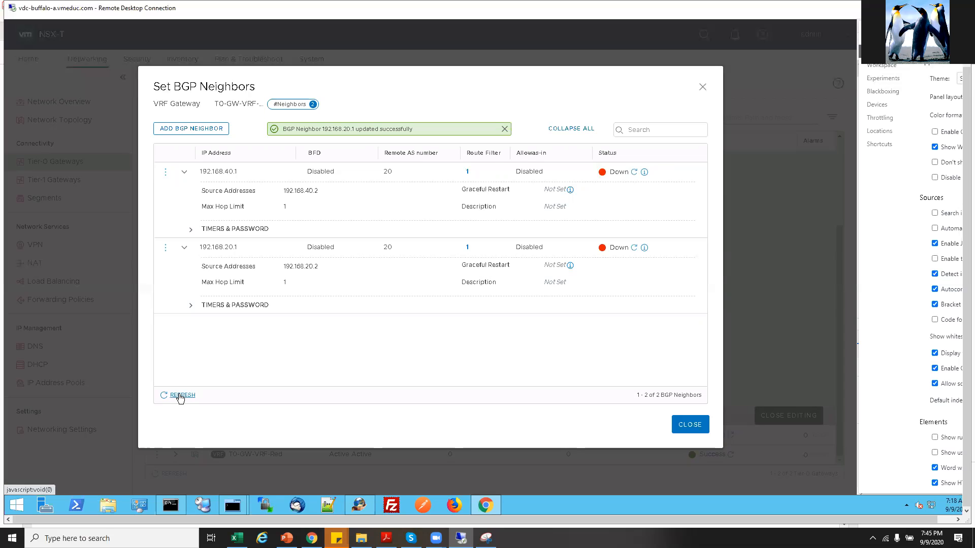
left_click(179, 396)
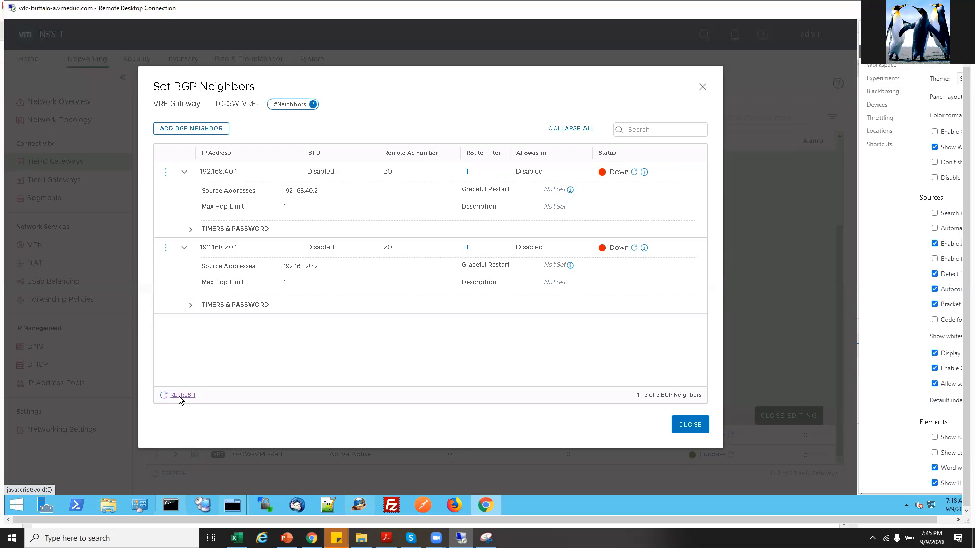
left_click(179, 397)
left_click(686, 426)
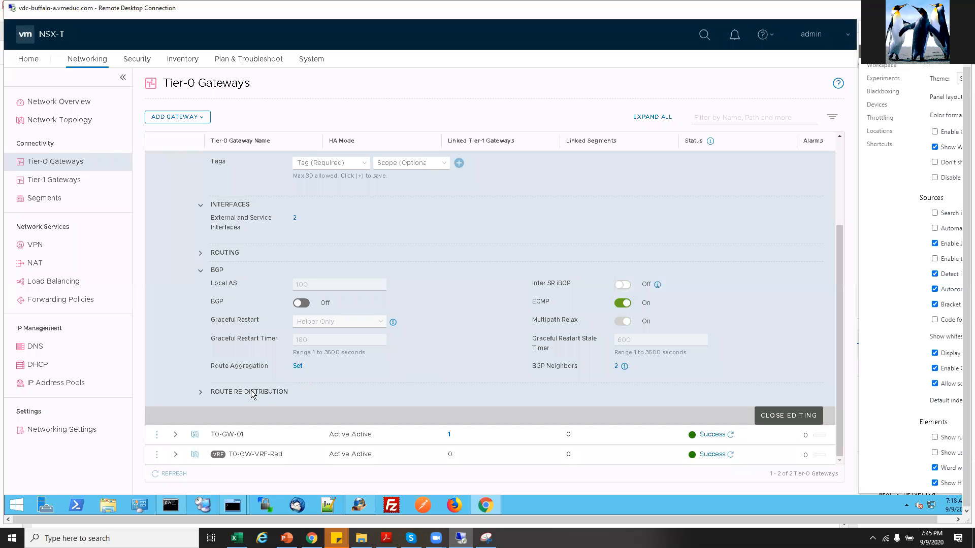
left_click(252, 394)
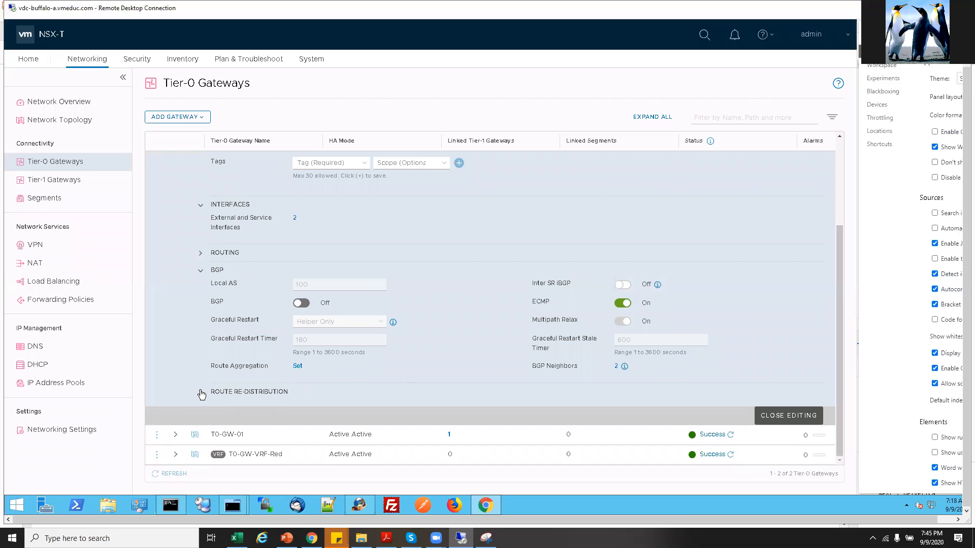
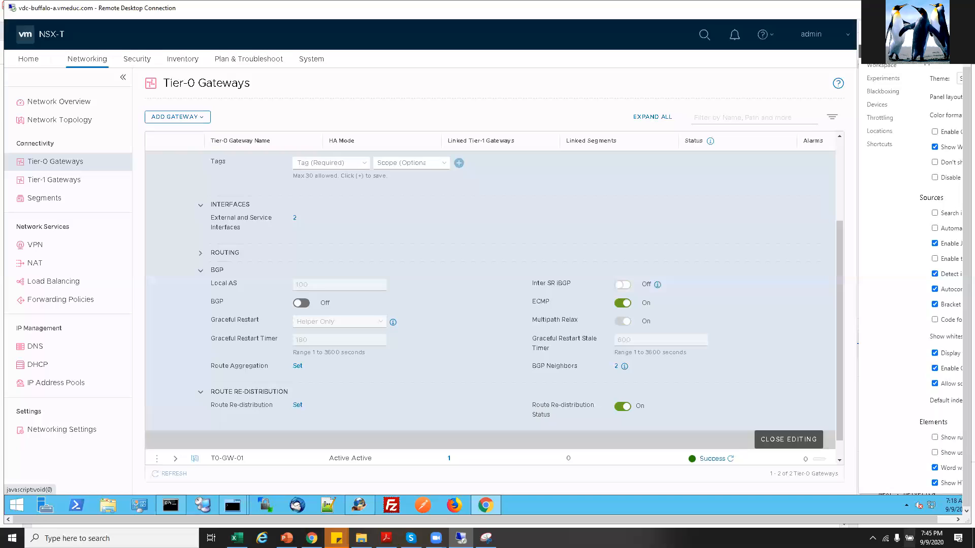
right_click(885, 538)
left_click(885, 538)
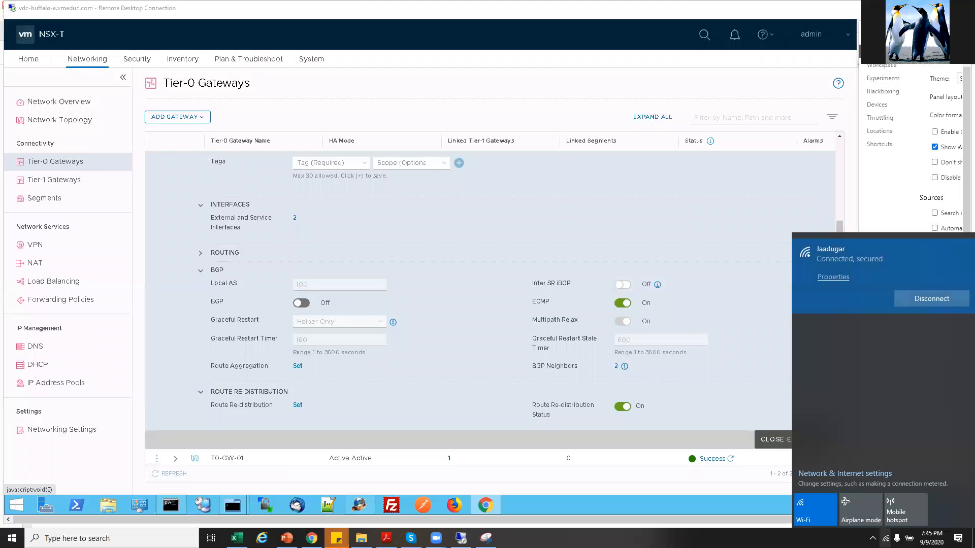
left_click(886, 538)
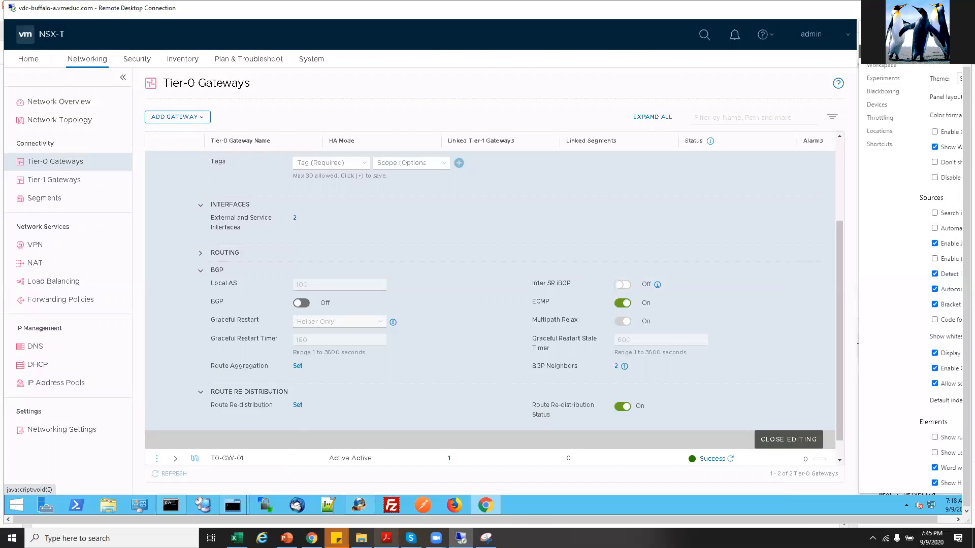
Copy the name T0-GW-VRF-Blue Route Re-Distribution from the lab guide PDF and try to return to the remote desktop session.
left_click(387, 539)
scroll(249, 202, "down", 2)
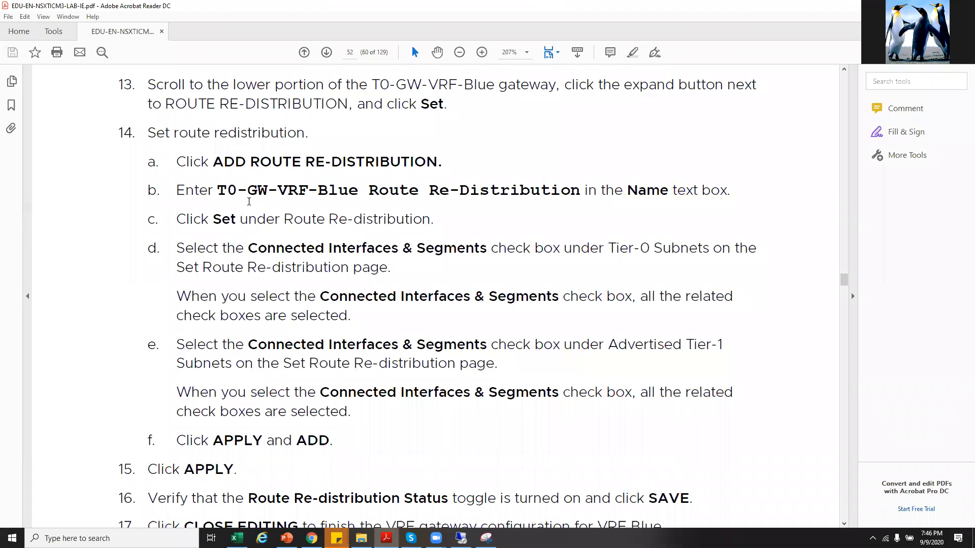
left_click_drag(218, 191, 553, 188)
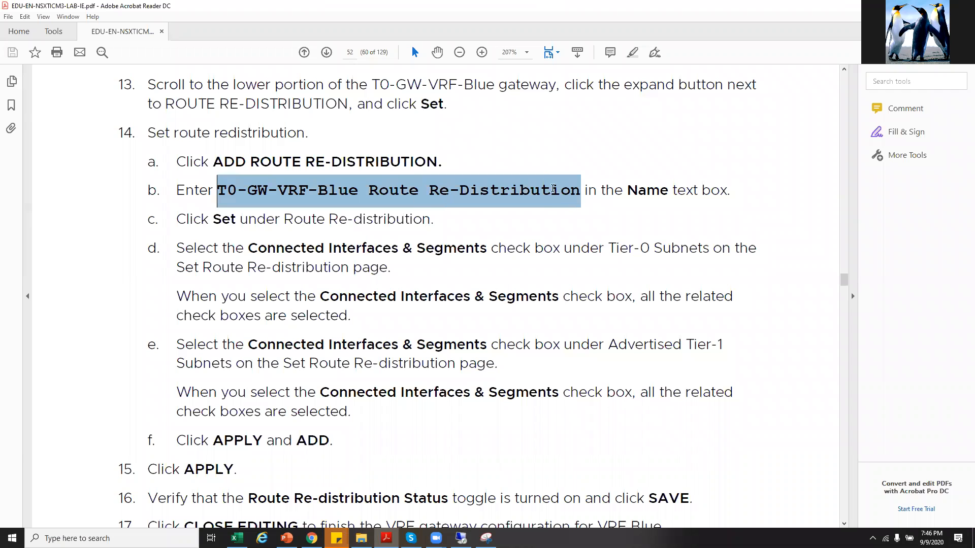
right_click(535, 190)
left_click(551, 200)
left_click(461, 538)
right_click(461, 538)
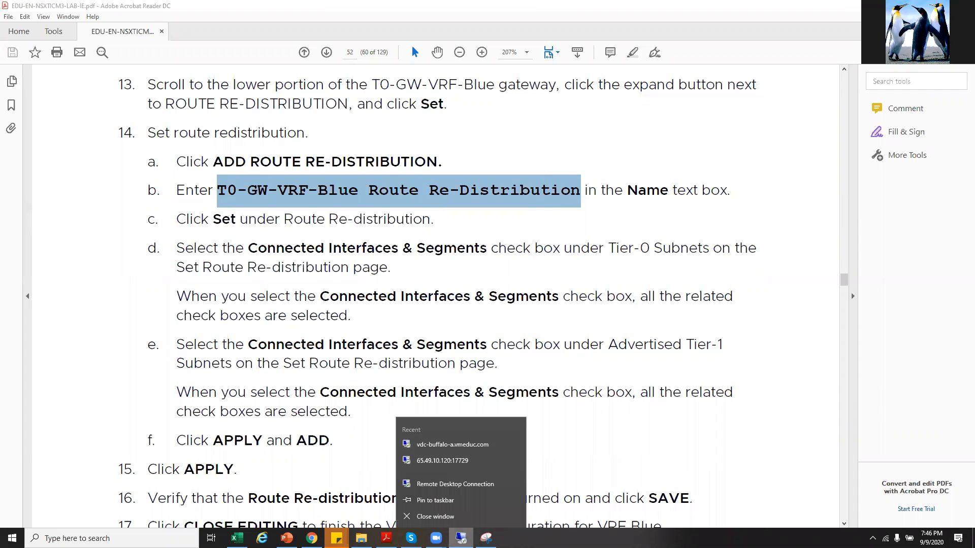
left_click(461, 538)
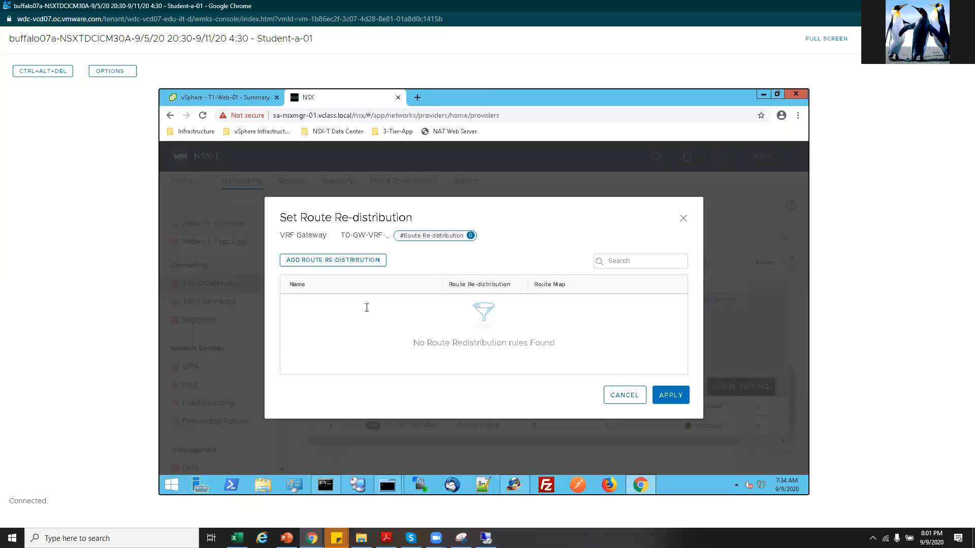
Copy the route re-distribution name from the lab guide again and switch back to the lab console in Chrome.
left_click(386, 537)
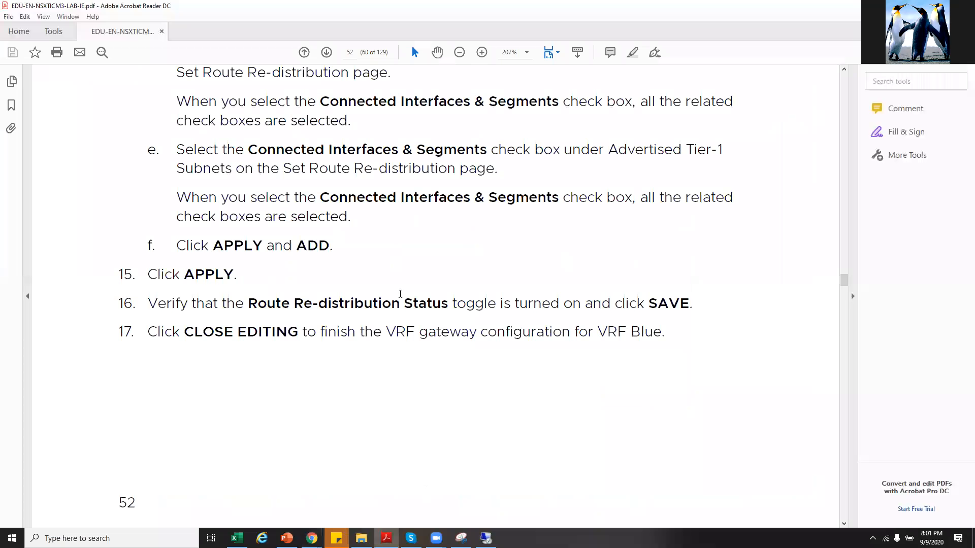
scroll(396, 249, "up", 3)
scroll(399, 249, "up", 2)
right_click(399, 196)
left_click(408, 207)
left_click(485, 538)
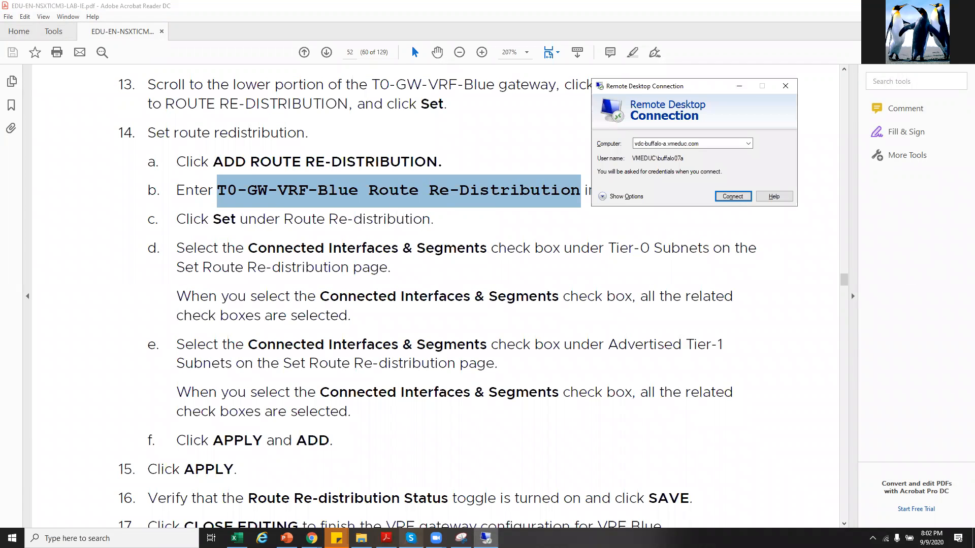
mouse_move(311, 537)
left_click(365, 505)
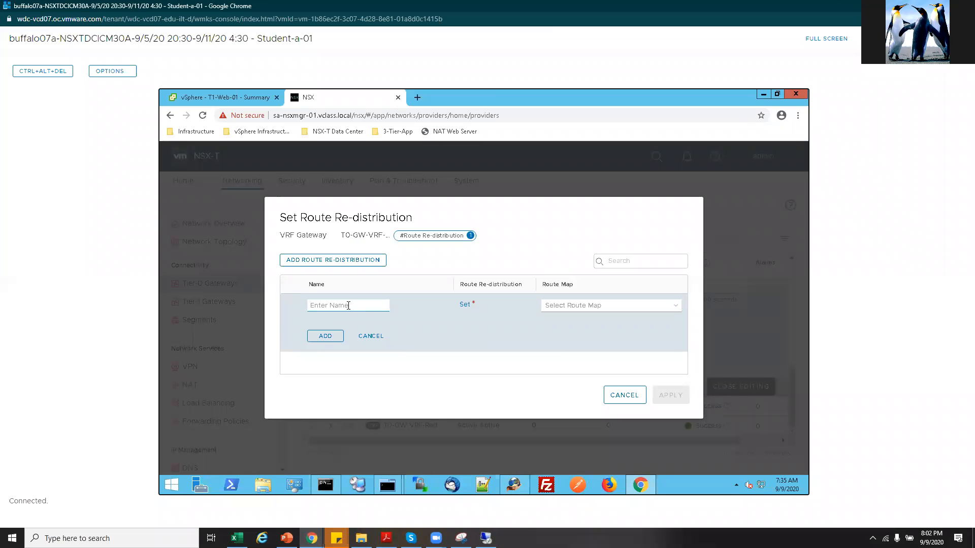
Add a route re-distribution entry for the VRF gateway and name it T0-GW-VRF-Blue-route Re-Dis.
left_click(348, 306)
right_click(347, 306)
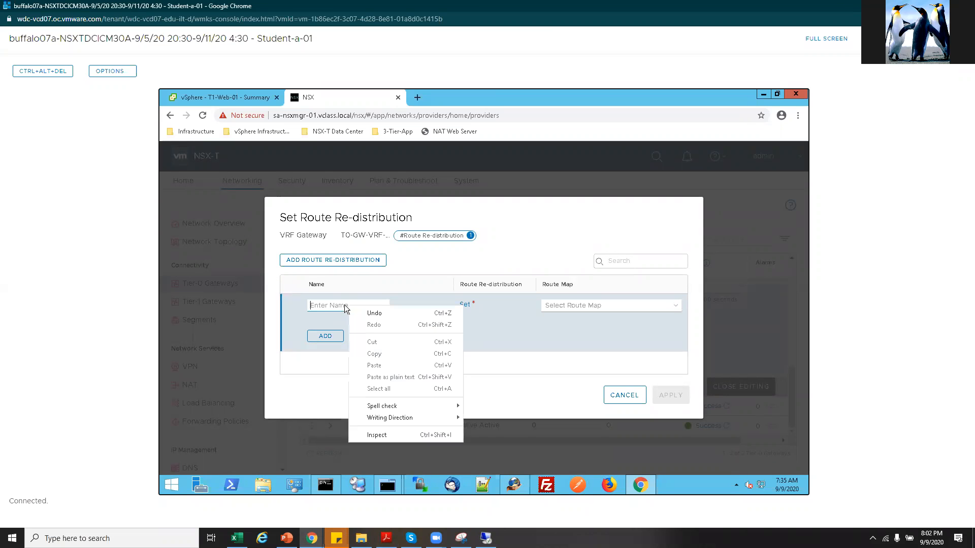
left_click(342, 305)
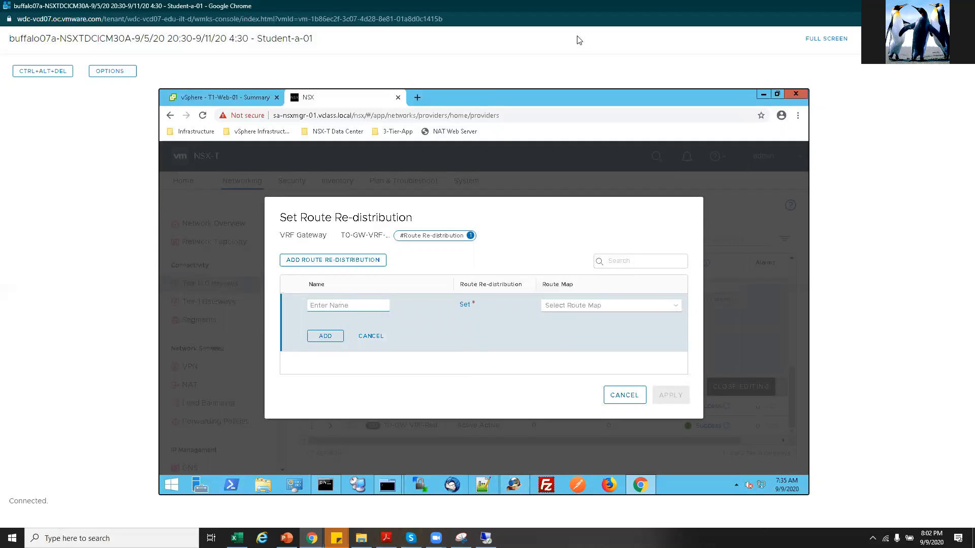
type("T0-GW-V")
type("RF0")
key("BackSpace")
key("BackSpace")
type("UwE")
key("BackSpace")
key("BackSpace")
key("BackSpace")
key("BackSpace")
key("BackSpace")
type("Blue-rOuTe rE-")
key("BackSpace")
key("BackSpace")
key("BackSpace")
key("BackSpace")
key("BackSpace")
type("r")
key("BackSpace")
type("r")
key("BackSpace")
type("r")
key("BackSpace")
type("RE-")
key("BackSpace")
key("BackSpace")
type("e-Dis")
Select Connected Interfaces & Segments under both Tier-0 Subnets and Advertised Tier-1 Subnets as the entry's sources, and apply the entry.
left_click(464, 305)
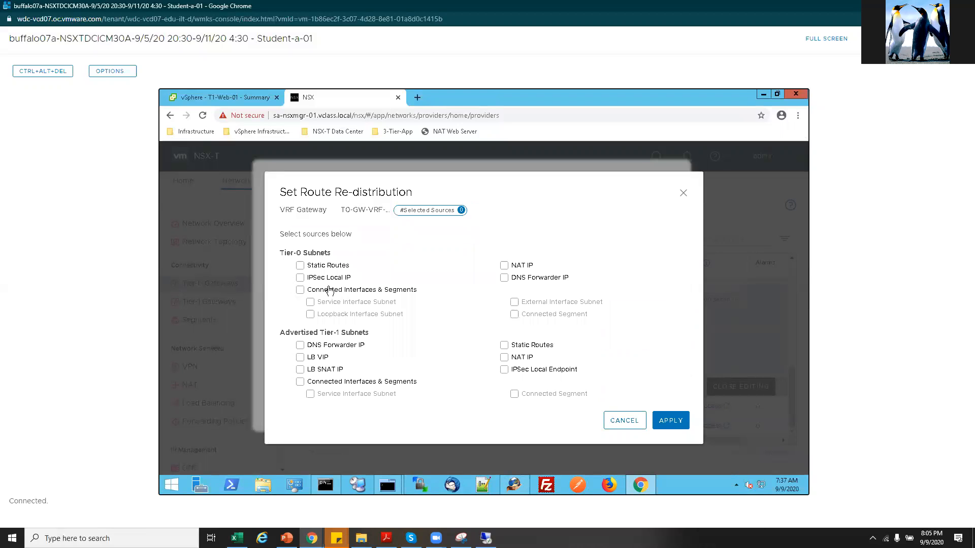
left_click(300, 290)
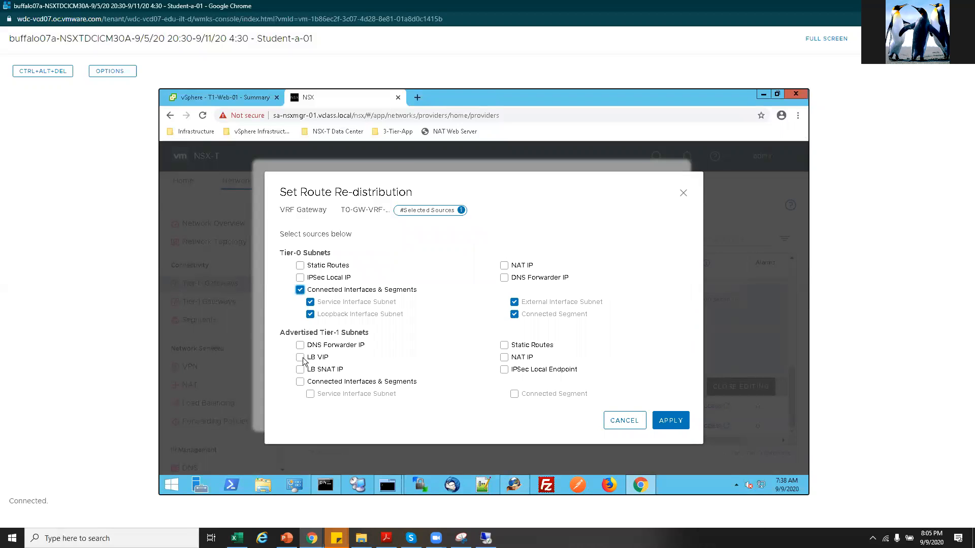
left_click(300, 382)
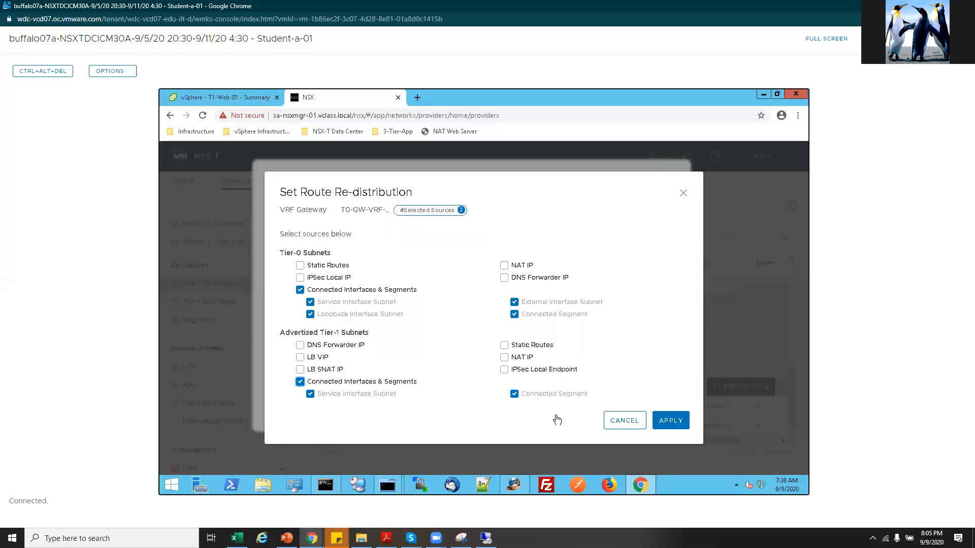
left_click(659, 421)
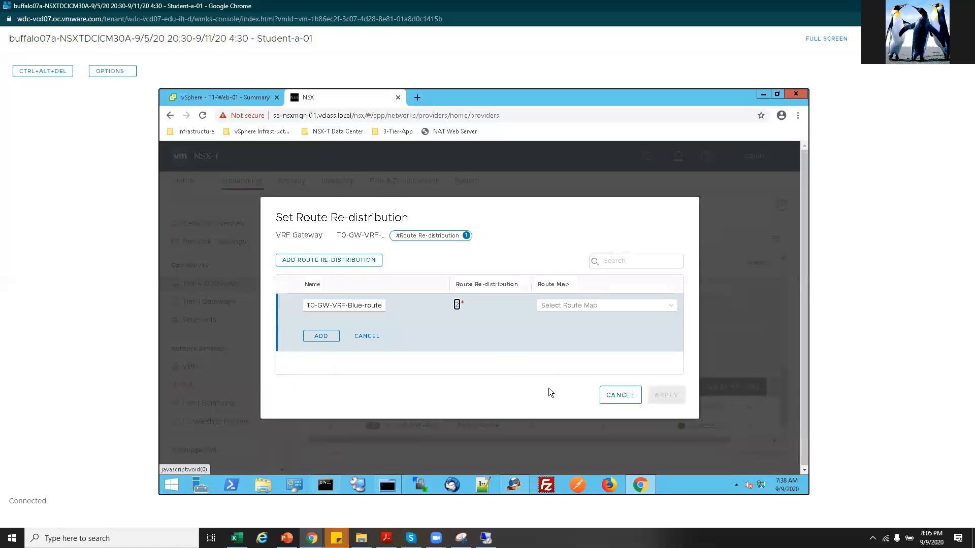
left_click(327, 337)
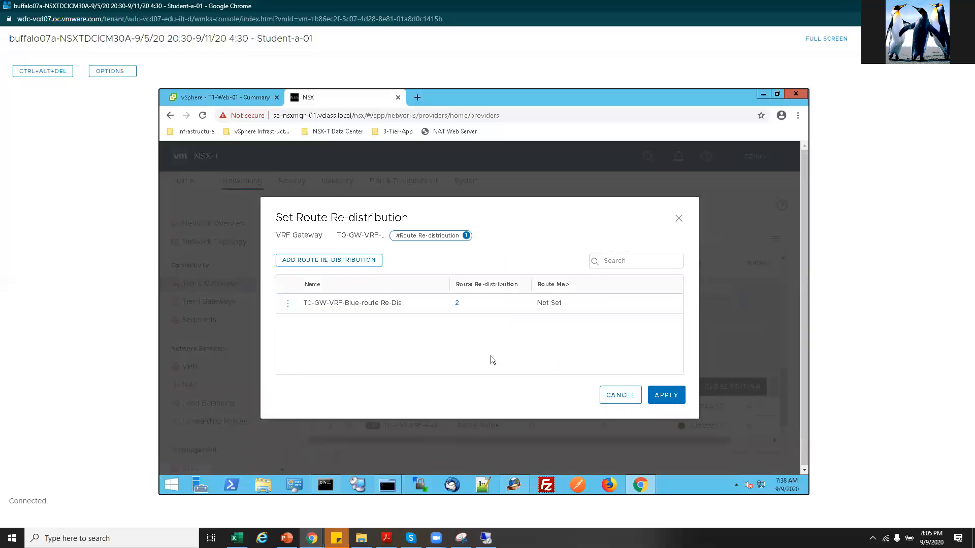
left_click(670, 396)
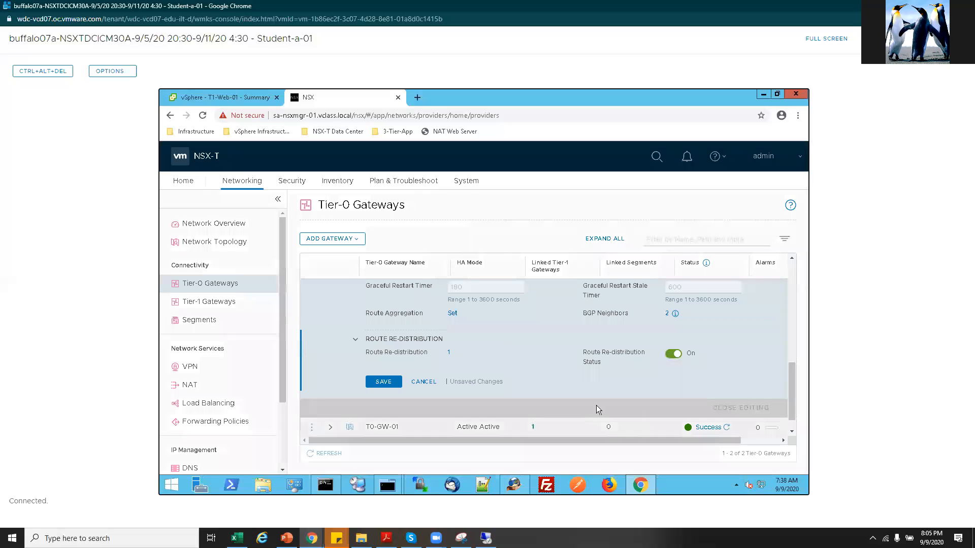
Save the gateway's route re-distribution settings and review the rest of its configuration.
left_click(378, 383)
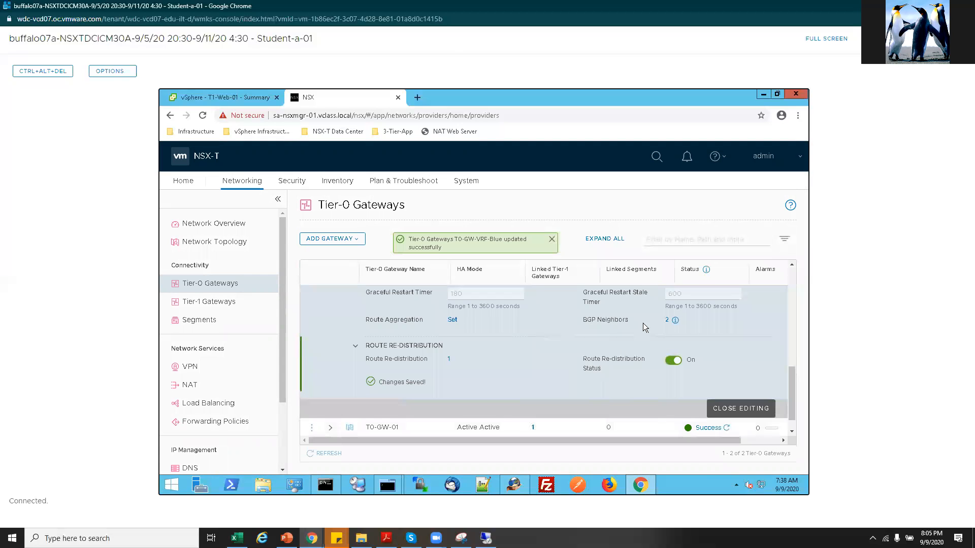
scroll(496, 352, "up", 5)
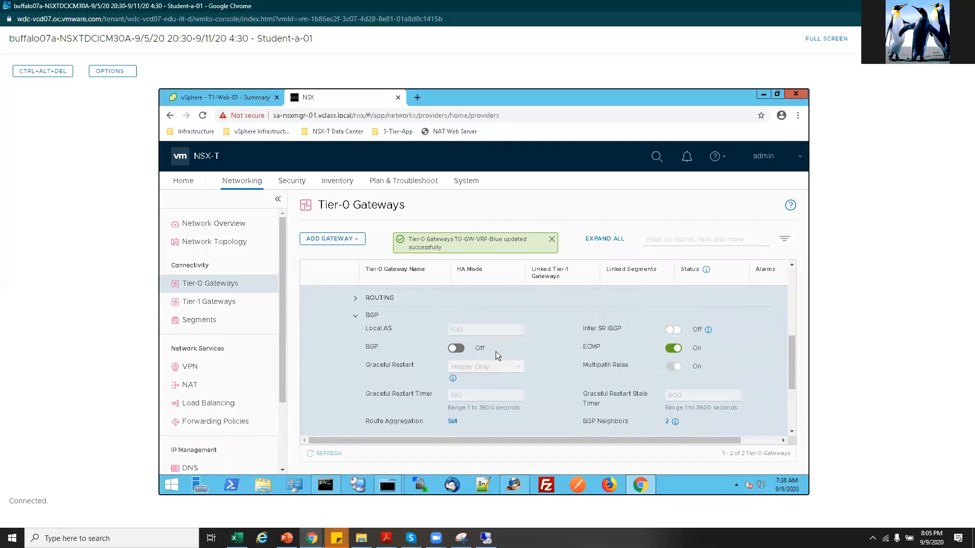
scroll(482, 360, "up", 3)
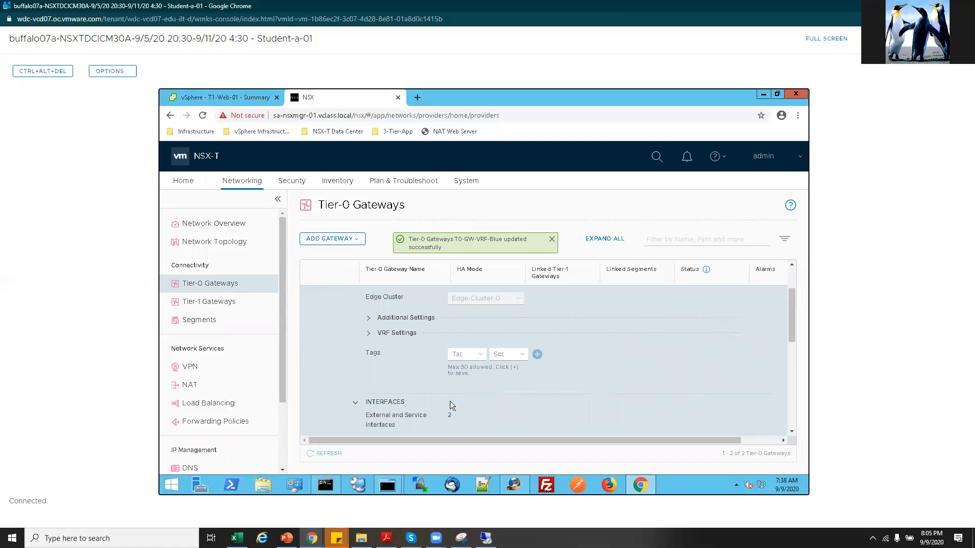
scroll(459, 384, "up", 2)
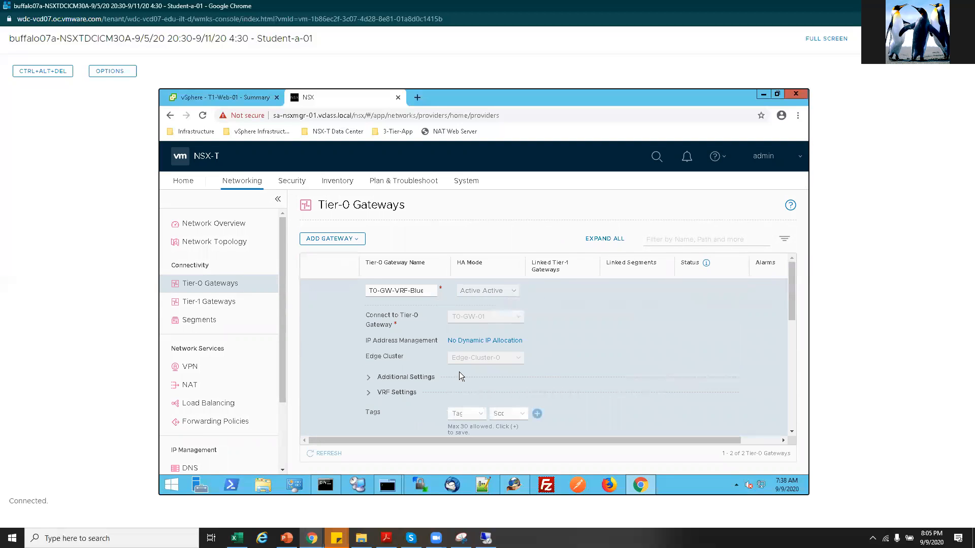
scroll(459, 371, "down", 10)
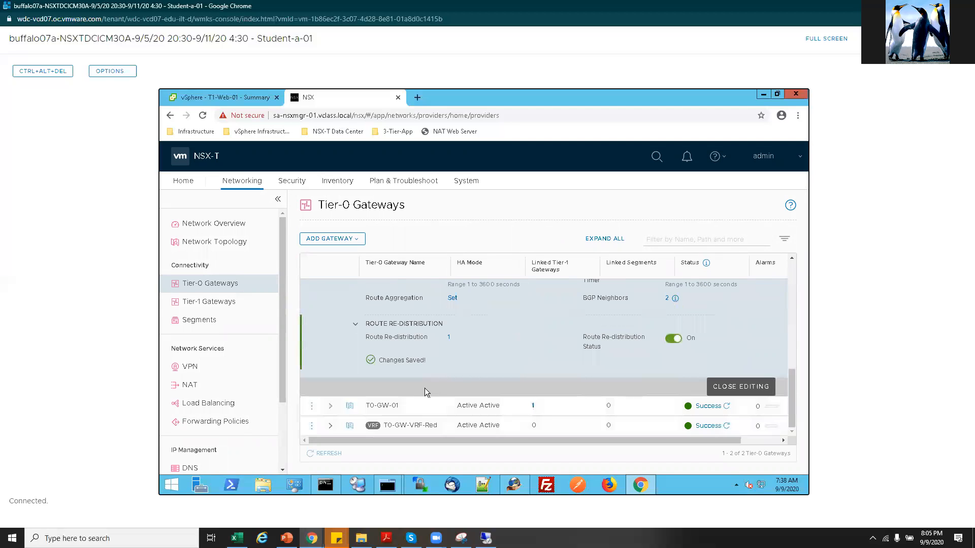
scroll(469, 368, "up", 10)
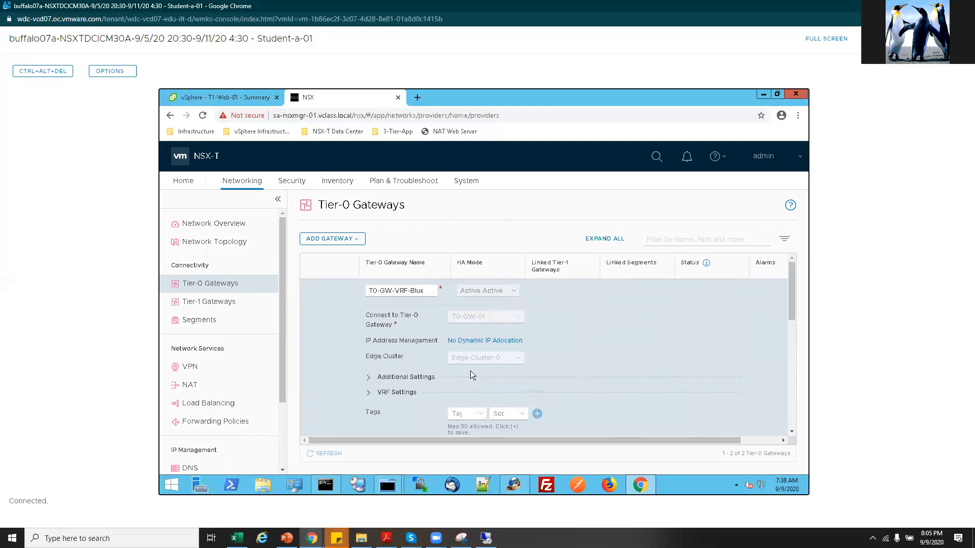
scroll(469, 364, "down", 10)
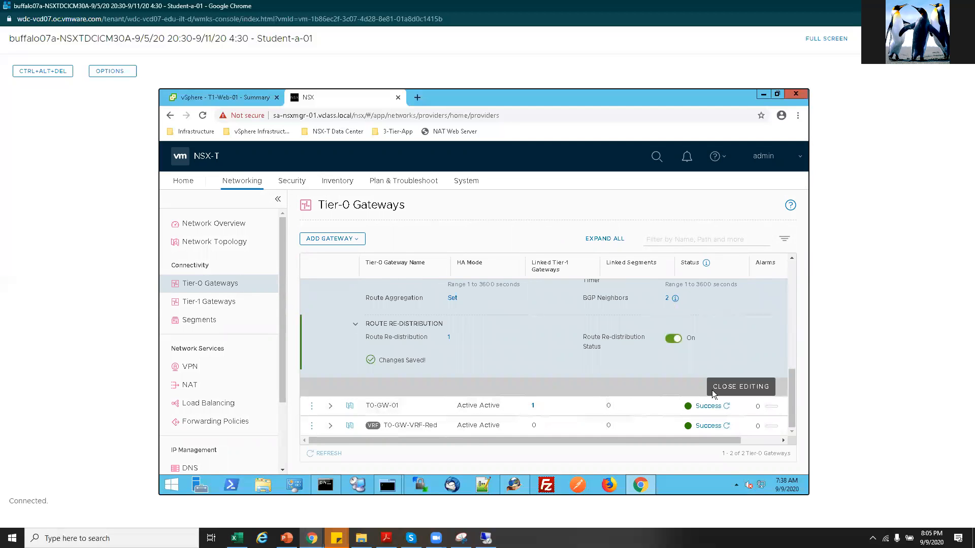
Close editing of T0-GW-VRF-Blue and open the Tier-1 Gateways page.
left_click(709, 390)
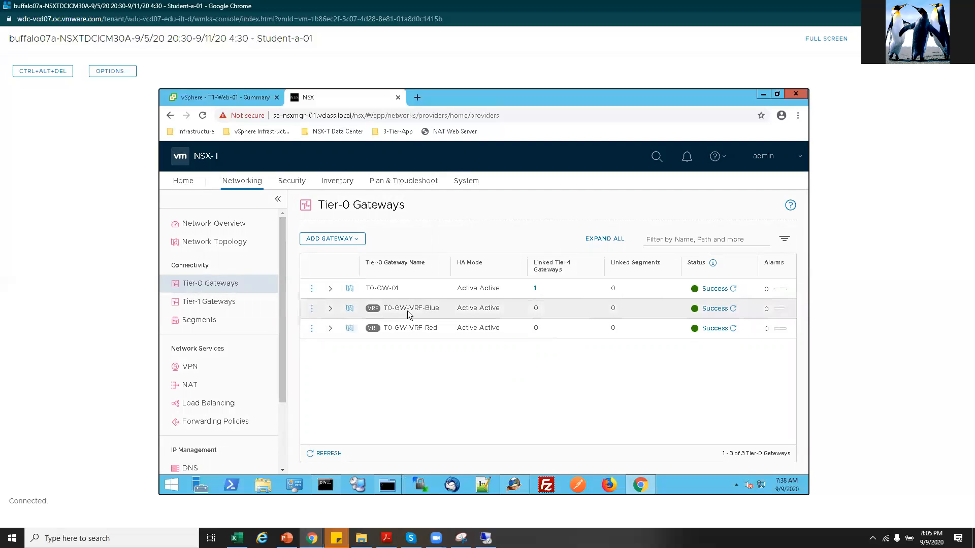
left_click_drag(455, 313, 388, 317)
left_click(222, 304)
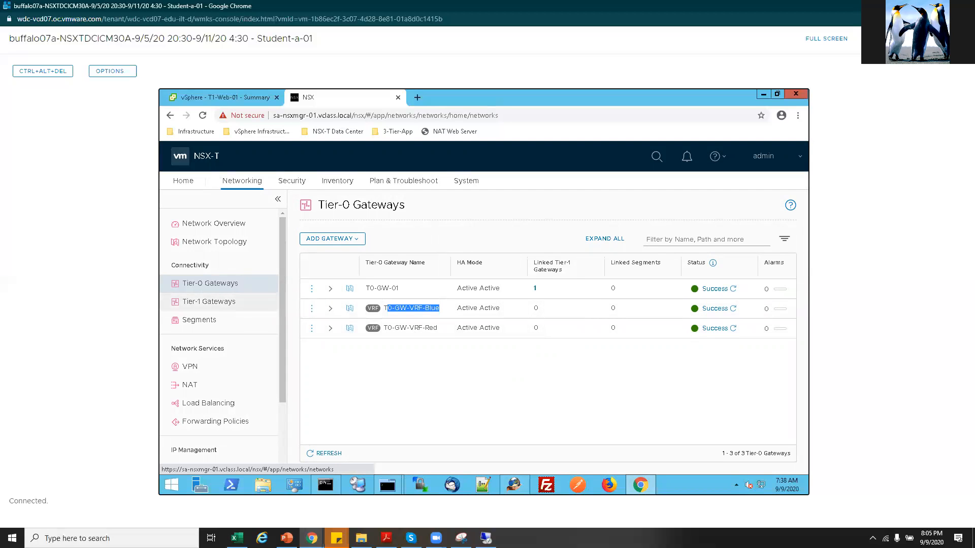
In Snipping Tool, mark the Tier-0 to Tier-1 links, circle both Tier-1 gateways and underline the Tier-0 VRF names on the topology diagram.
left_click(461, 538)
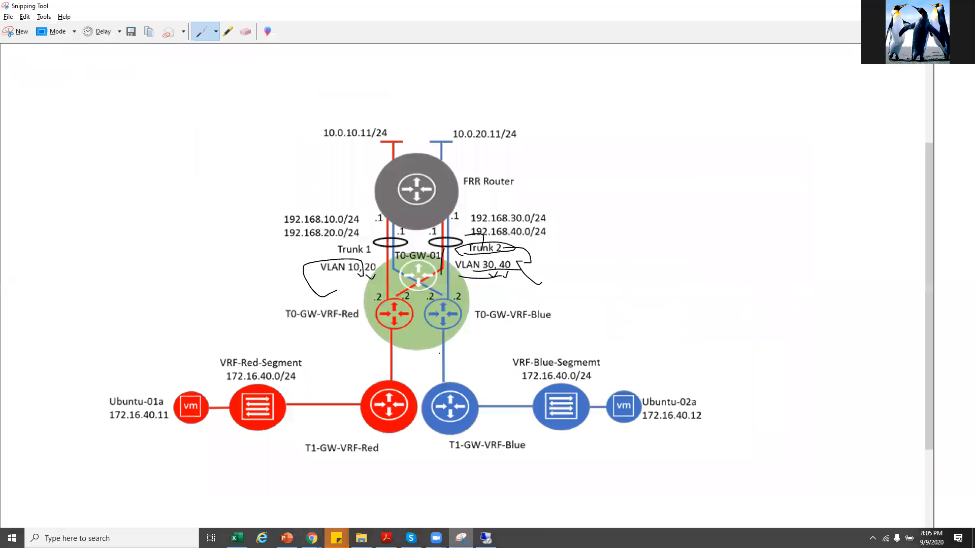
mouse_move(445, 373)
left_mouse_down()
mouse_move(379, 382)
mouse_move(447, 458)
mouse_move(475, 382)
mouse_move(454, 380)
mouse_move(432, 338)
mouse_move(431, 306)
left_mouse_up()
left_click_drag(382, 405, 408, 332)
mouse_move(391, 369)
left_mouse_down()
mouse_move(382, 375)
mouse_move(399, 384)
mouse_move(437, 384)
mouse_move(464, 369)
left_mouse_up()
left_click_drag(467, 329, 561, 327)
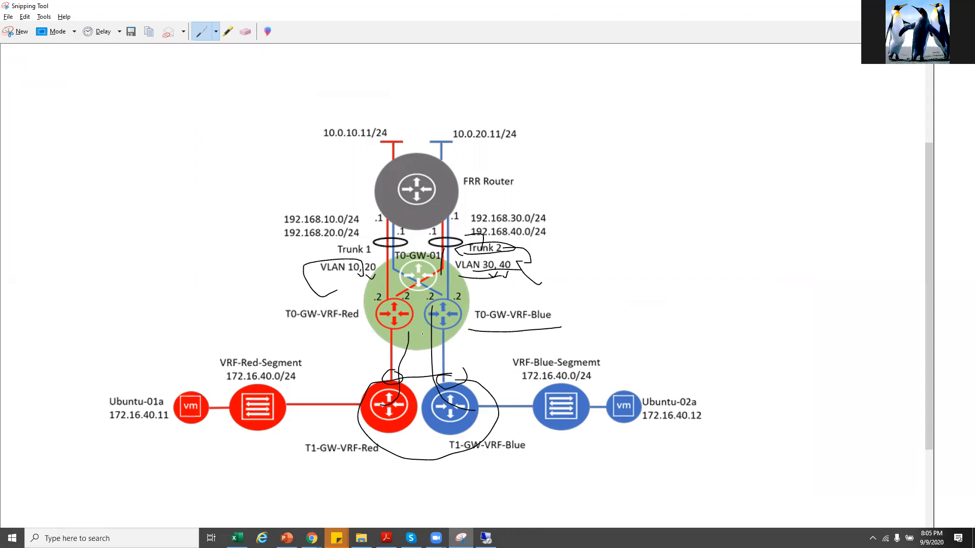
left_click_drag(284, 321, 365, 323)
key("alt+Tab")
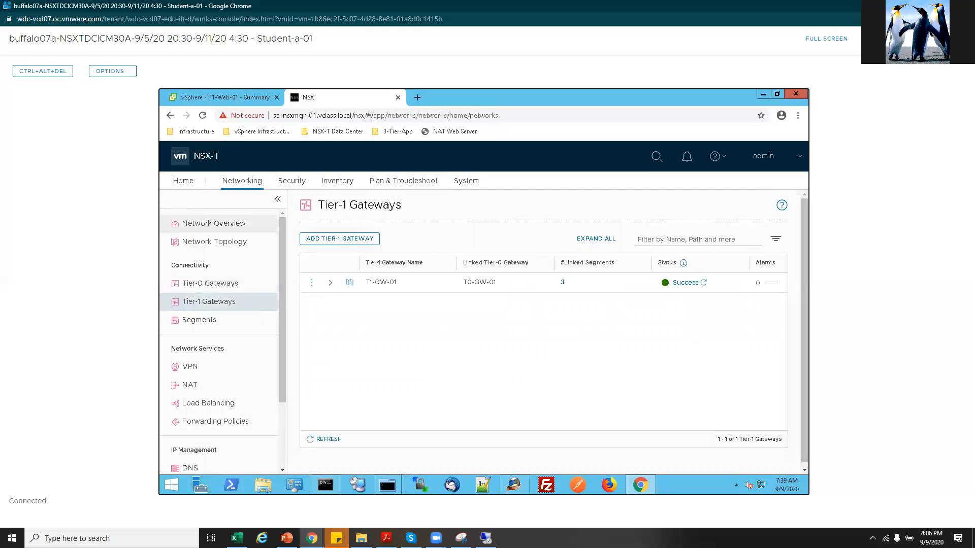
Add a Tier-1 gateway named T1-GW-VRF-Red and link it to Tier-0 gateway T0-GW-VRF-Red.
left_click(334, 241)
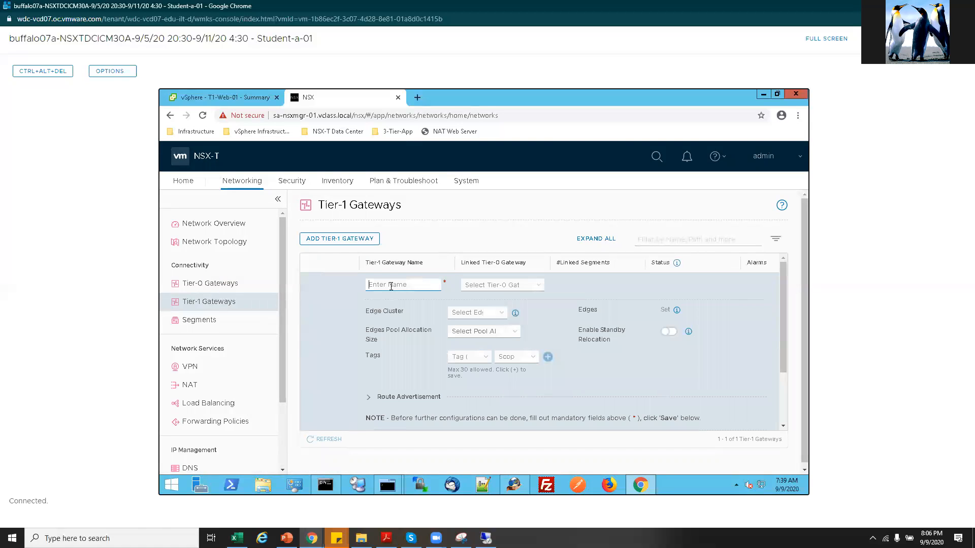
type("T")
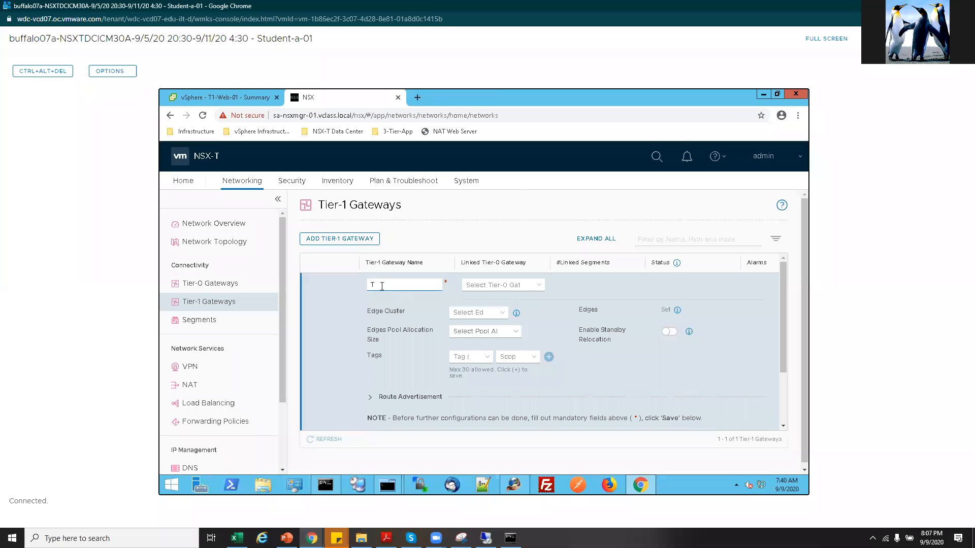
type("1-GW-VRF-REd")
left_click(538, 286)
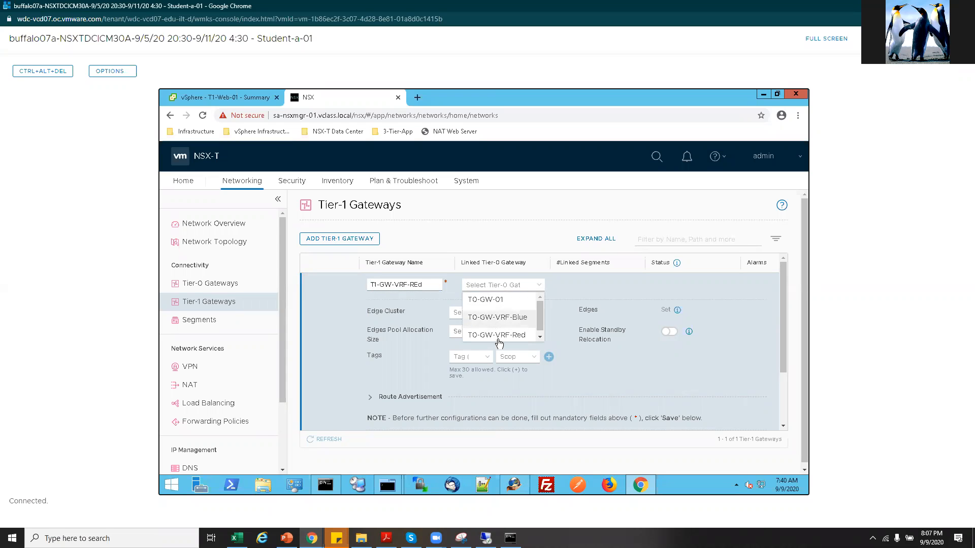
left_click(417, 284)
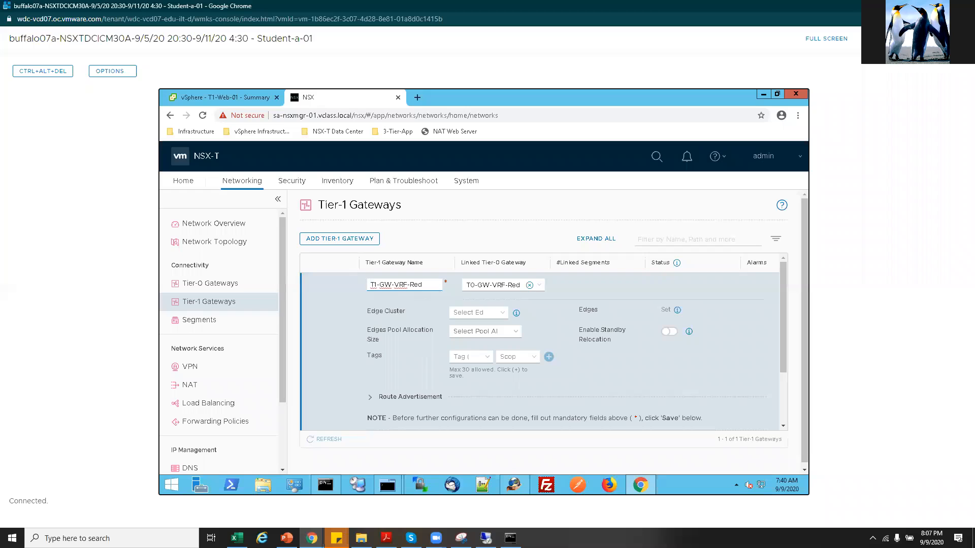
Save the new T1-GW-VRF-Red gateway and choose to continue configuring it.
scroll(477, 383, "down", 3)
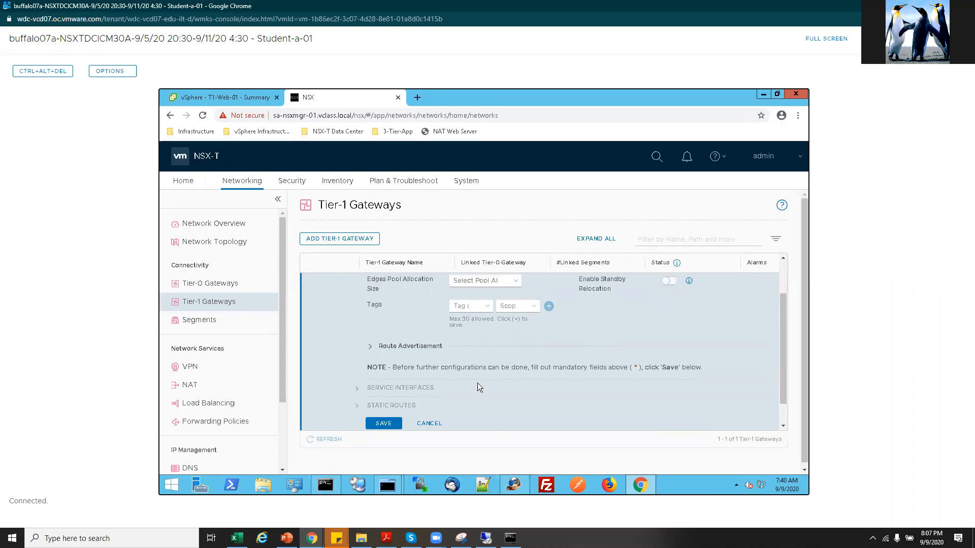
left_click(390, 401)
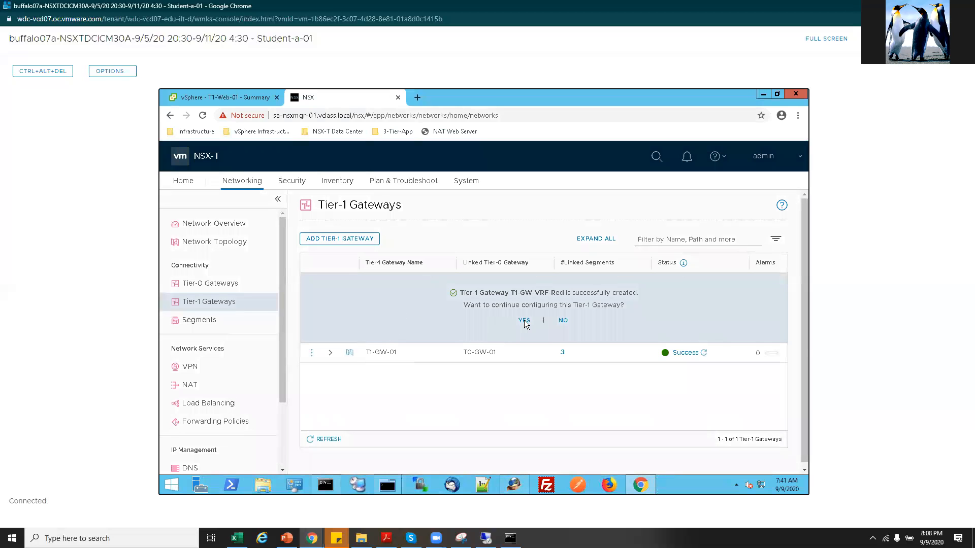
left_click(524, 322)
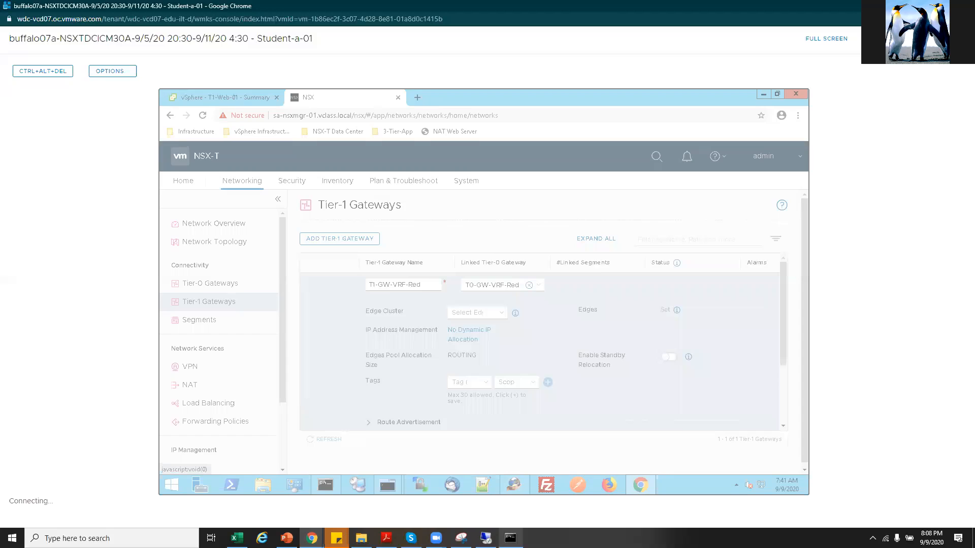
Switch to the Command Prompt running the continuous ping to 8.8.8.8 to check the network connection.
left_click(510, 537)
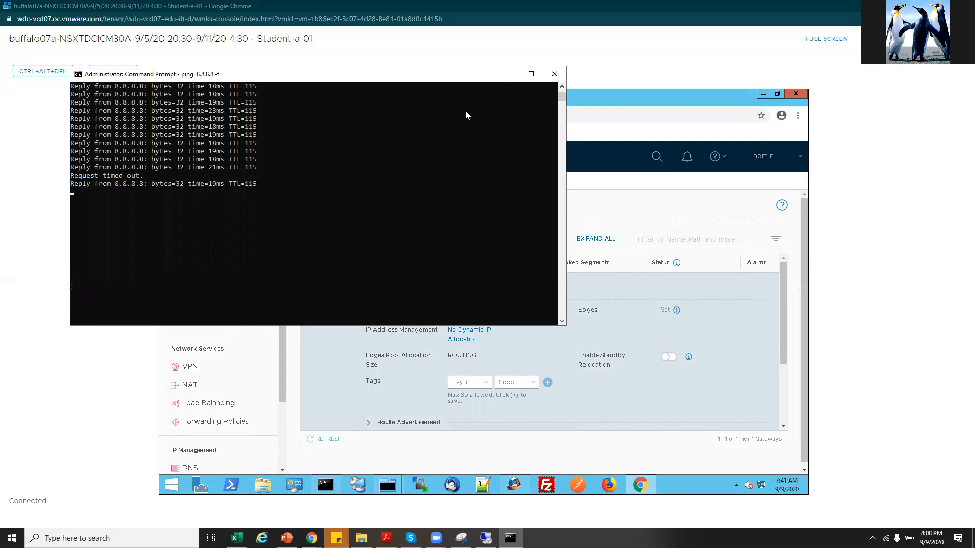
Back in NSX-T, advertise all static routes and connected segments on T1-GW-VRF-Red, disable IPSec local endpoints, then save and close editing.
left_click(508, 75)
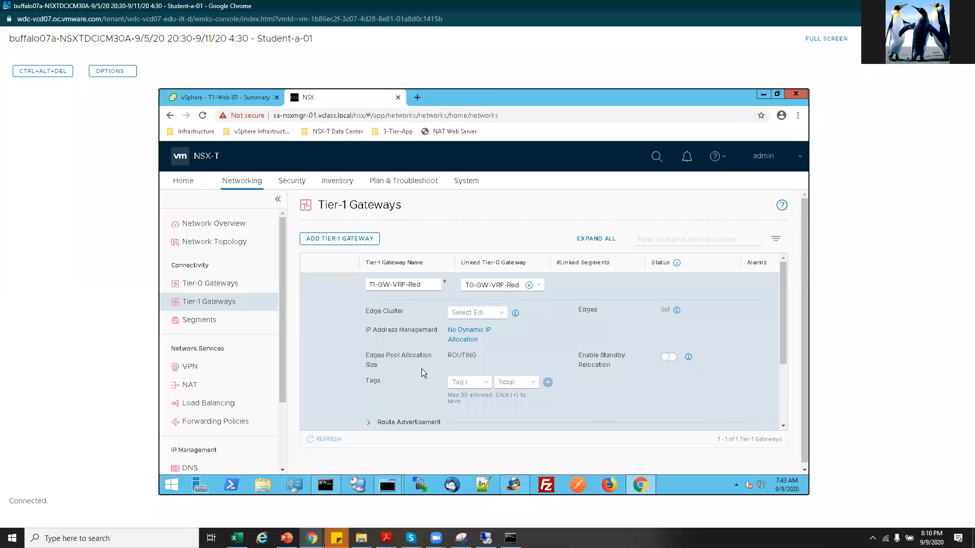
scroll(498, 387, "down", 2)
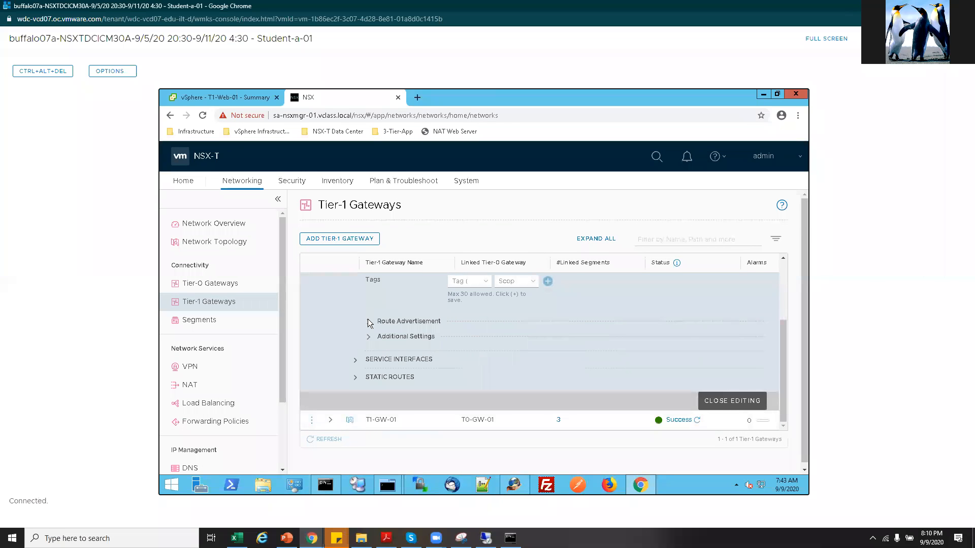
scroll(370, 323, "down", 1)
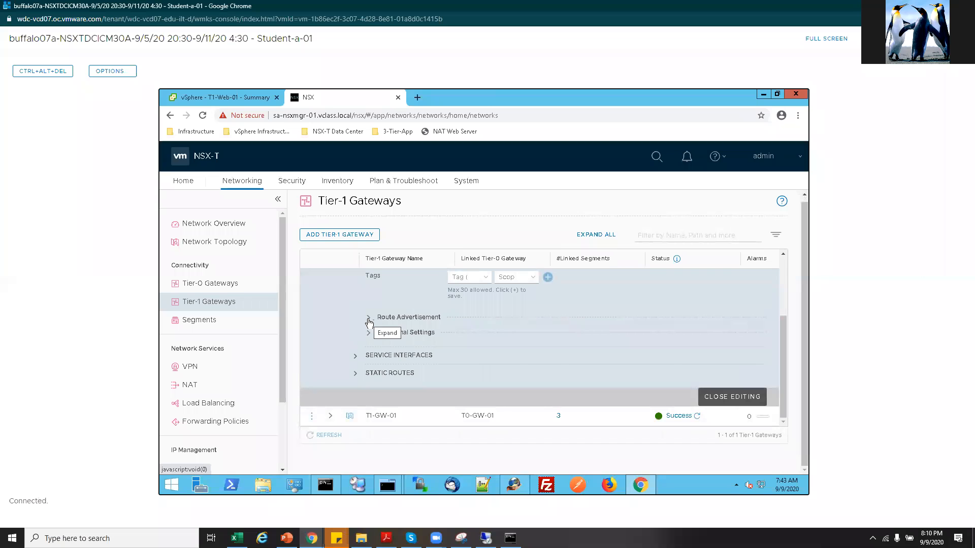
left_click(370, 319)
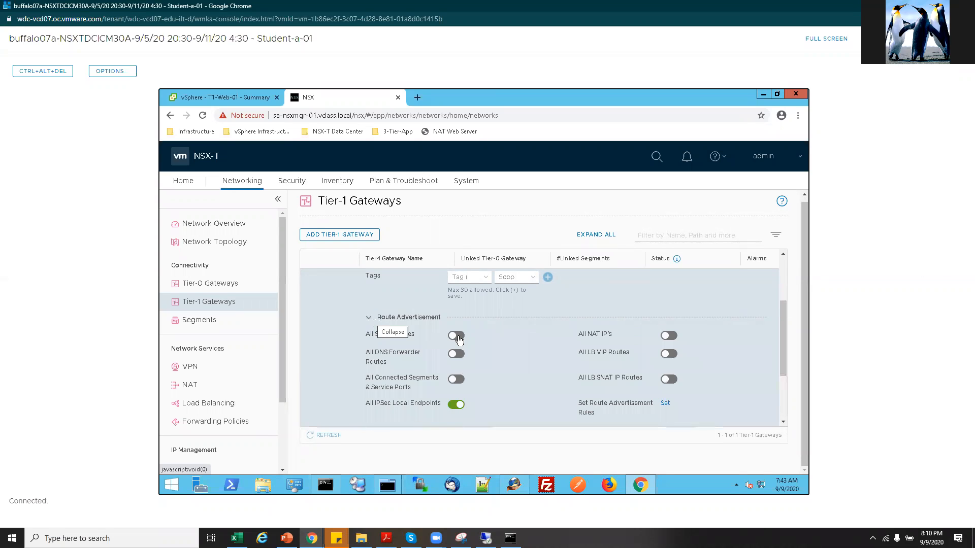
left_click(460, 338)
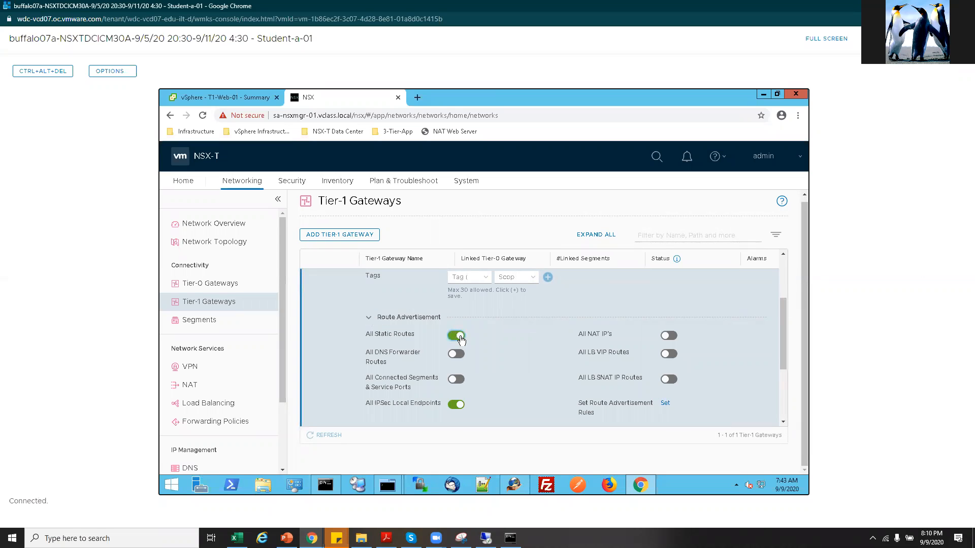
left_click(457, 379)
scroll(473, 392, "down", 2)
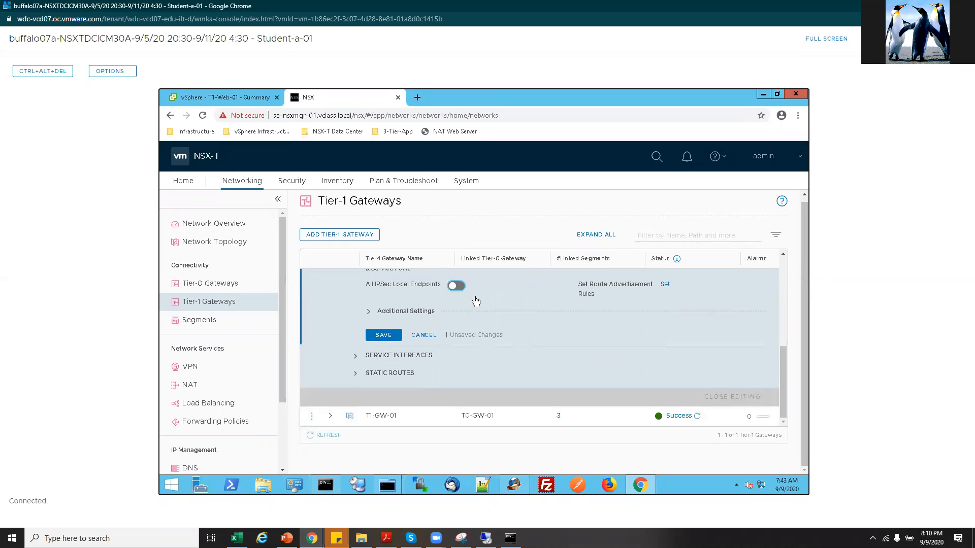
left_click(383, 335)
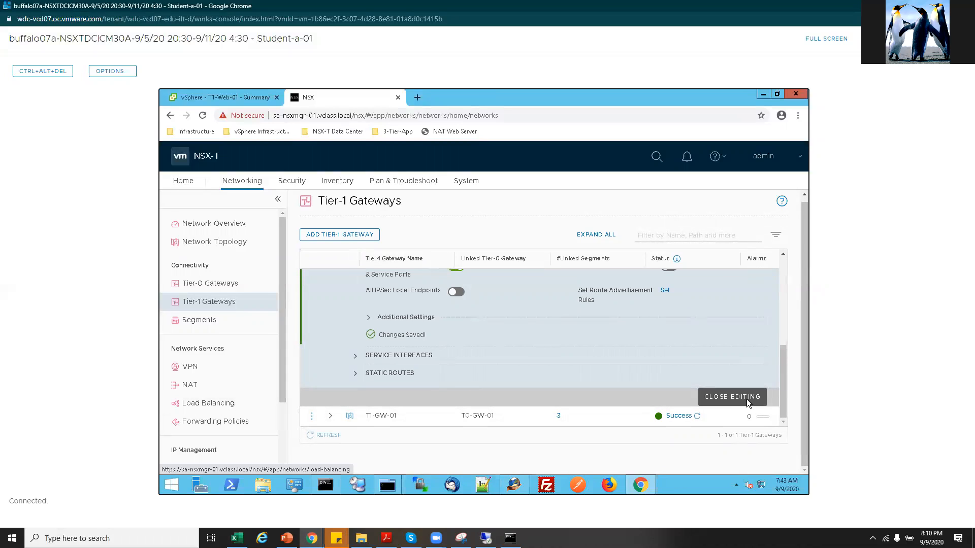
left_click(732, 397)
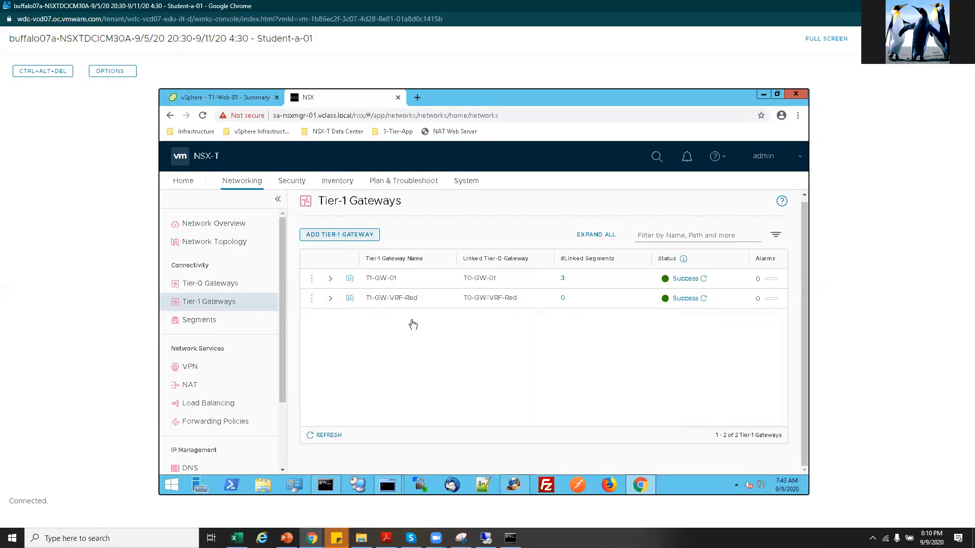
Add a Tier-1 gateway named T1-GW-VRF-Blue and link it to Tier-0 gateway T0-GW-VRF-Blue.
left_click(347, 235)
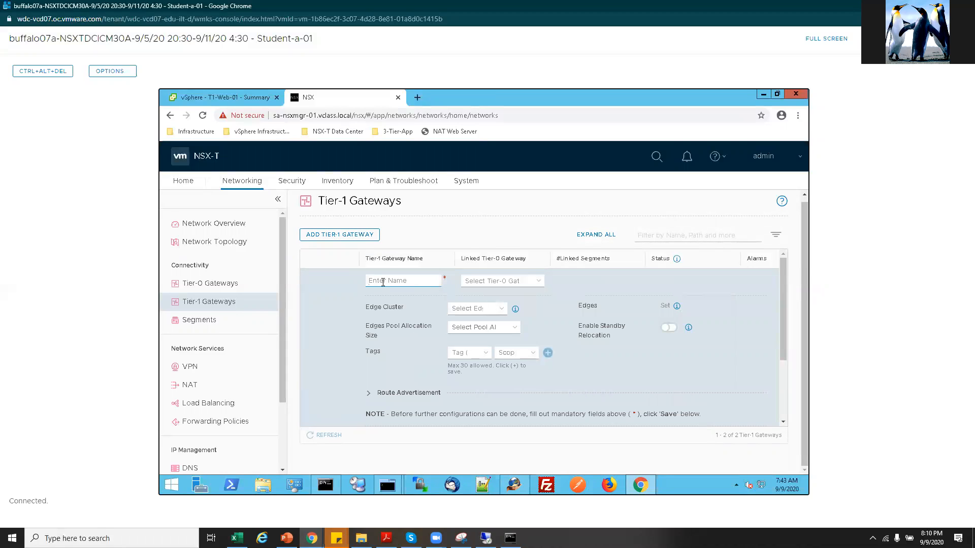
type("V")
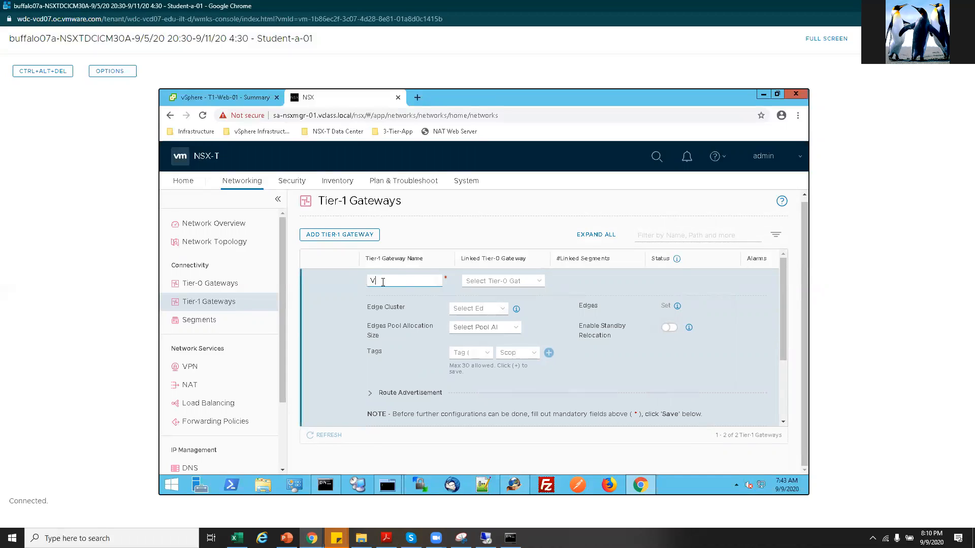
key("BackSpace")
key("BackSpace")
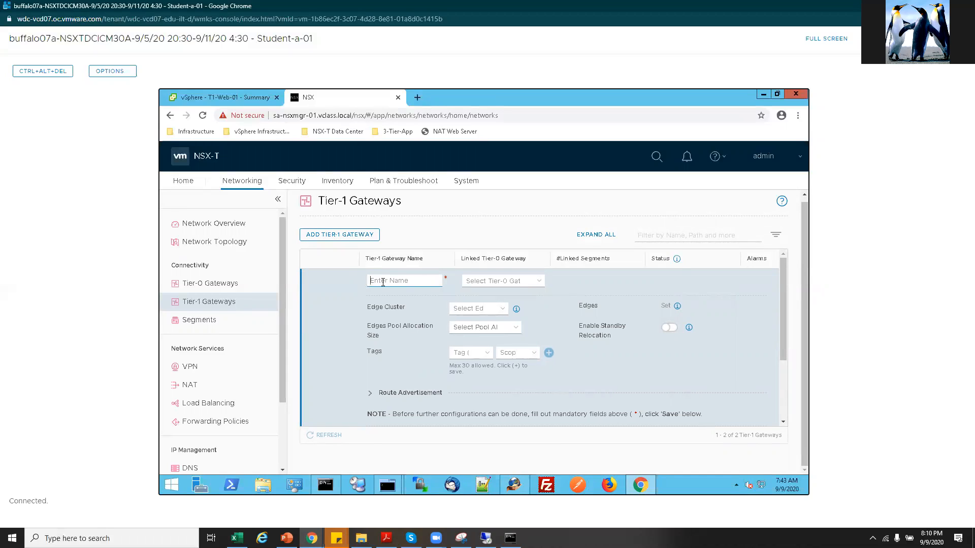
type("T1-GW-VRF-BLUe")
key("BackSpace")
key("BackSpace")
type("ue")
scroll(427, 379, "down", 2)
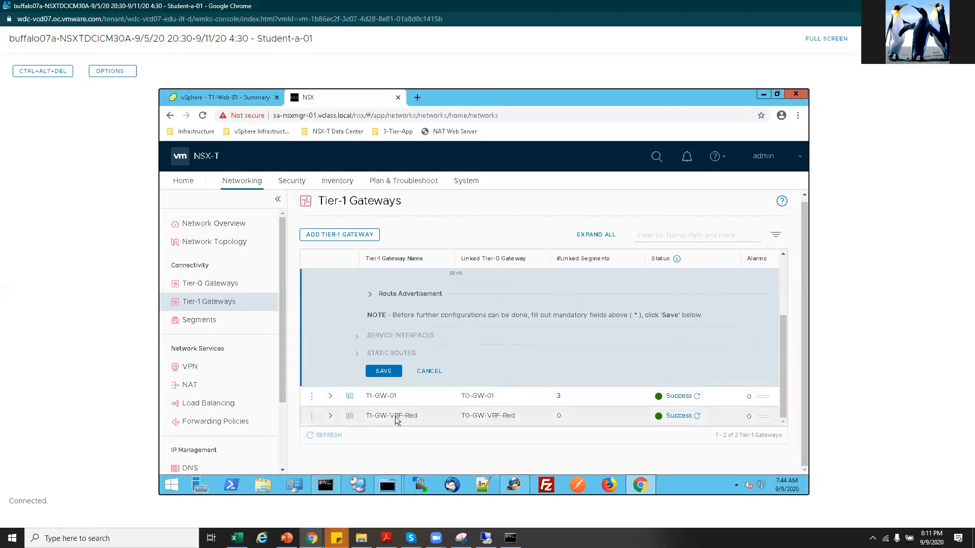
scroll(468, 409, "up", 2)
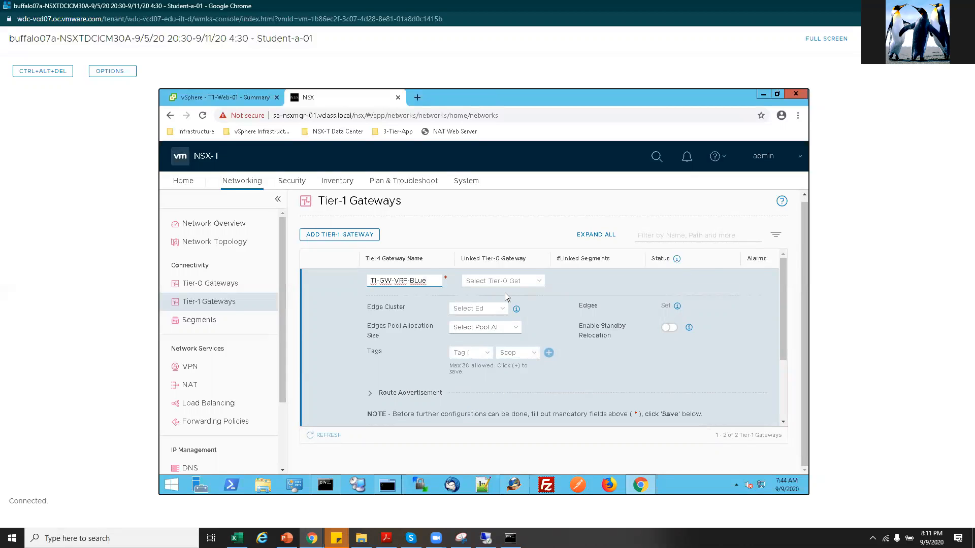
left_click(540, 281)
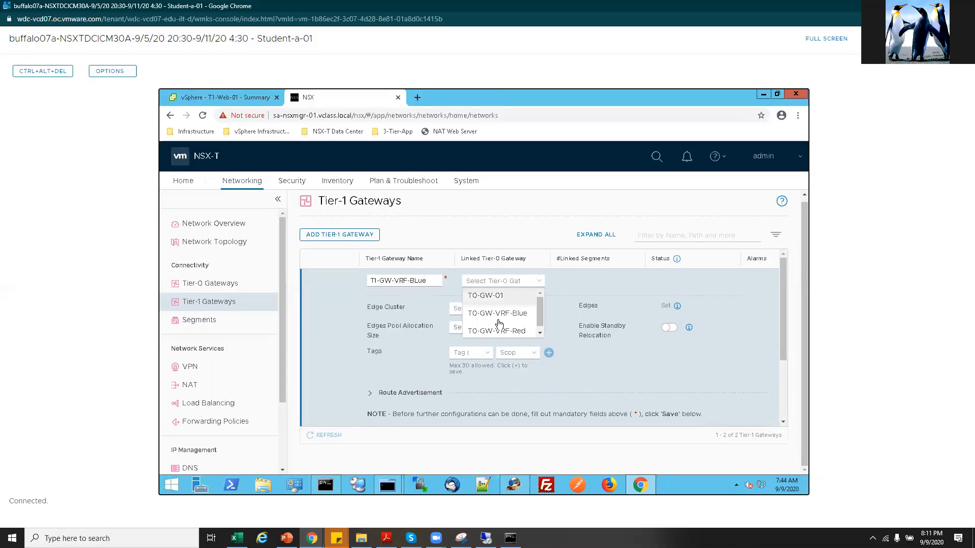
left_click(499, 315)
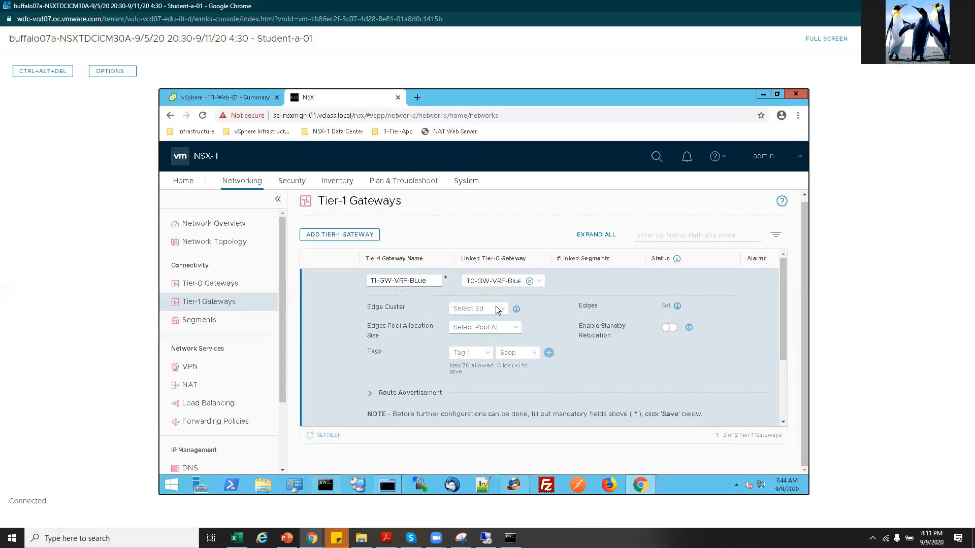
left_click(417, 280)
key("BackSpace")
type("l")
Save the T1-GW-VRF-Blue gateway without selecting an edge cluster or pool allocation size, and choose to continue configuring it.
left_click(499, 310)
left_click(503, 312)
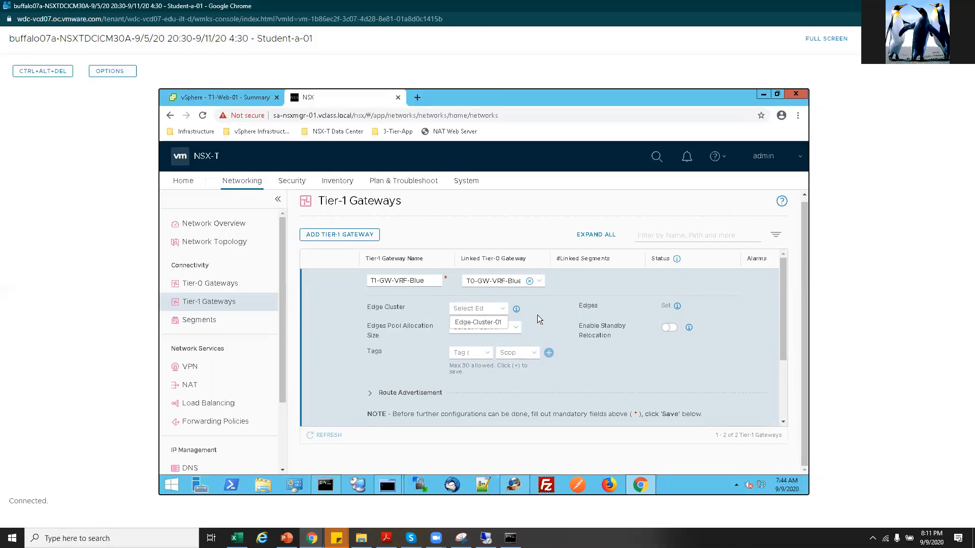
left_click(516, 330)
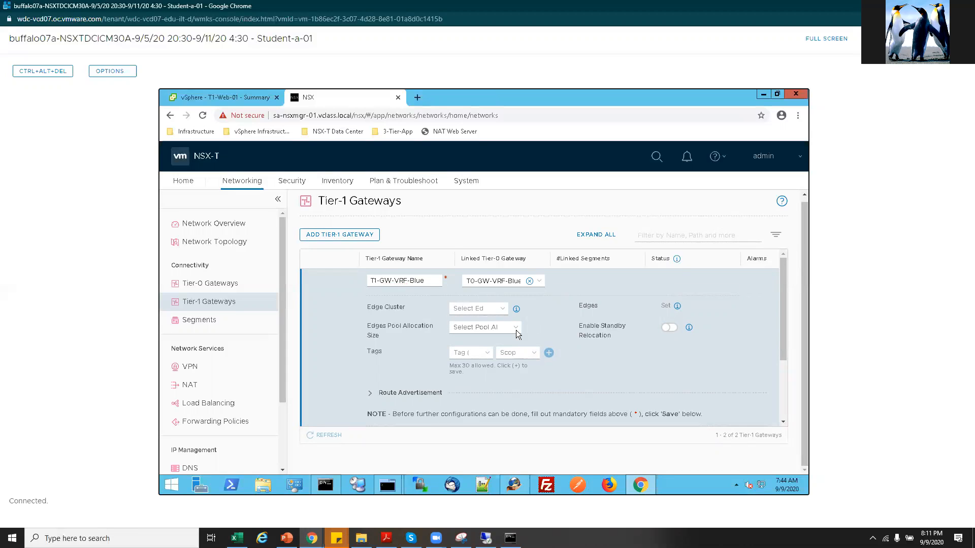
scroll(515, 330, "down", 2)
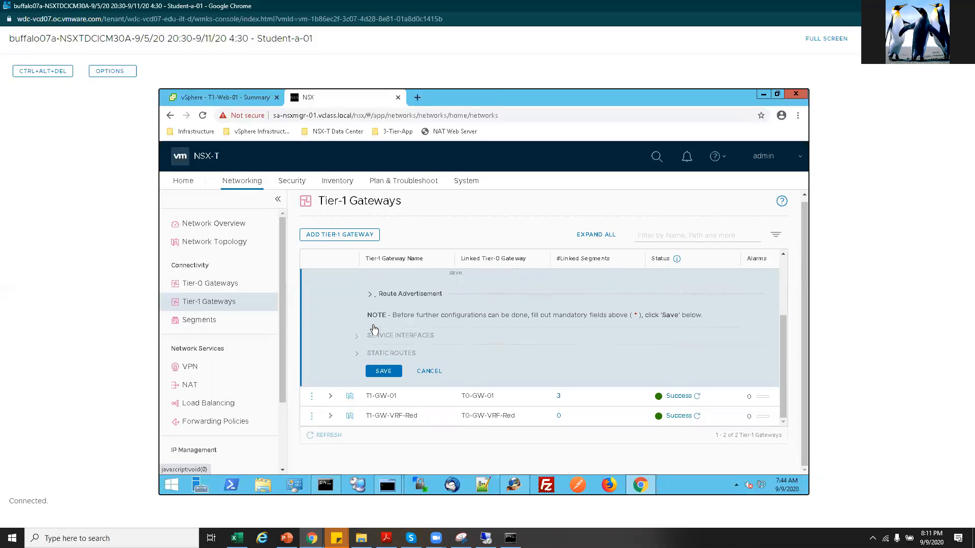
left_click(382, 372)
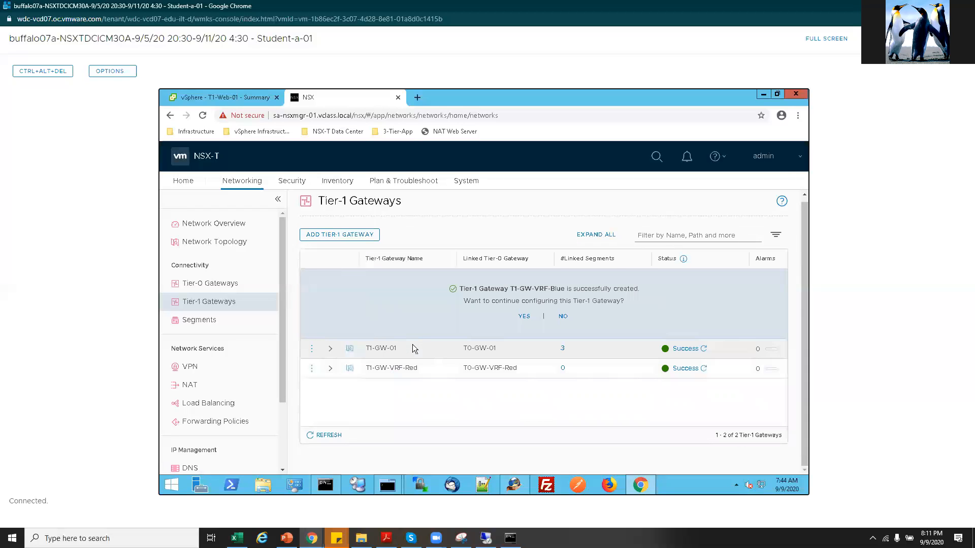
left_click(525, 316)
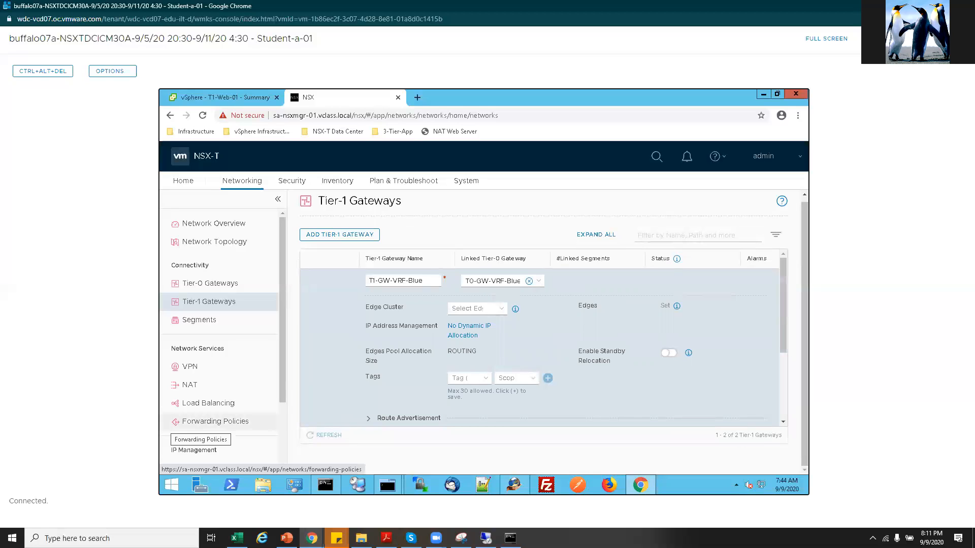
Advertise all static routes and connected segments & service ports on T1-GW-VRF-Blue, disable IPSec local endpoints, then save and close editing.
scroll(431, 355, "down", 2)
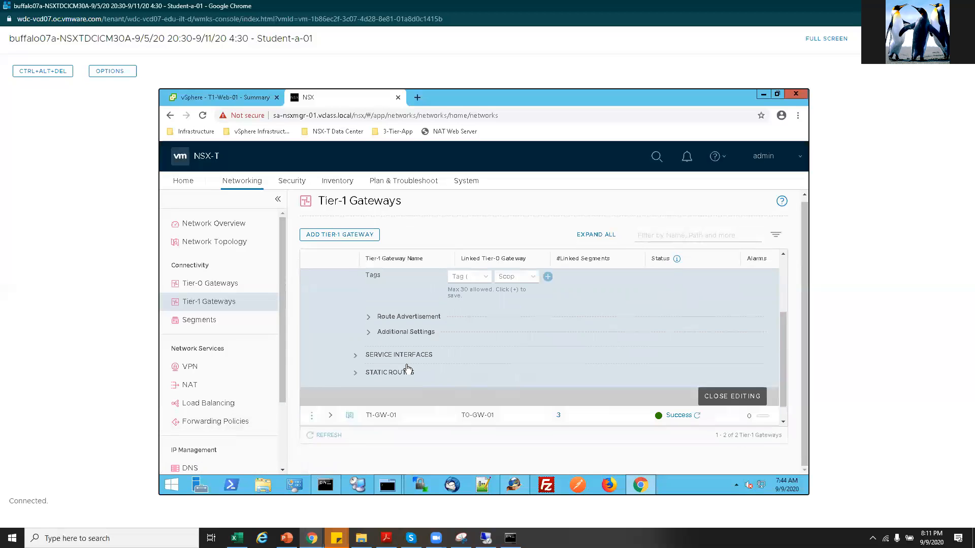
scroll(408, 368, "down", 1)
left_click(369, 301)
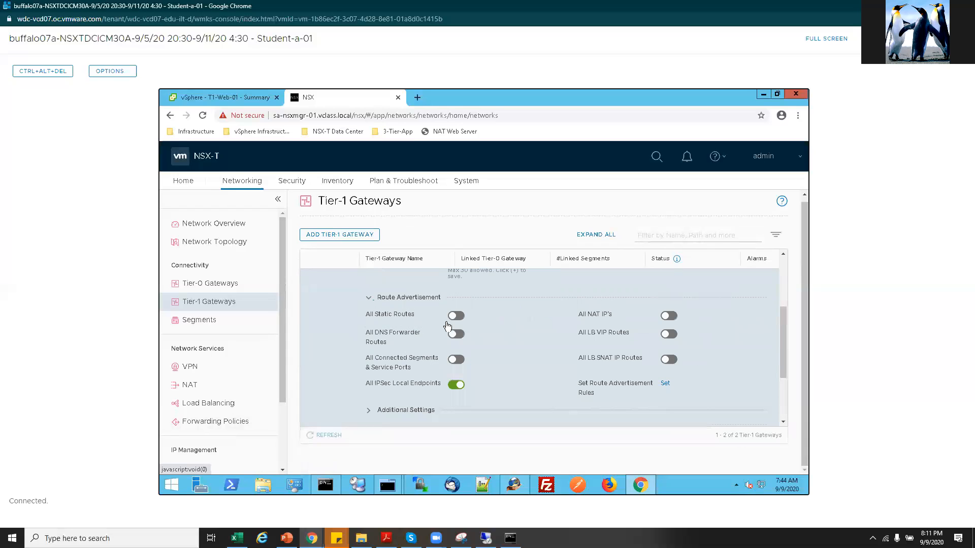
left_click(457, 316)
left_click(459, 361)
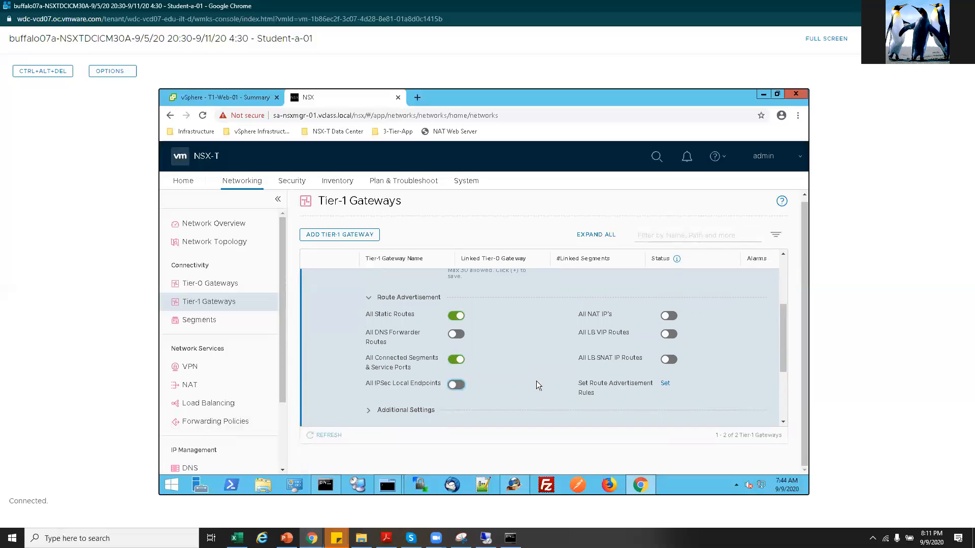
scroll(536, 381, "down", 2)
left_click(384, 316)
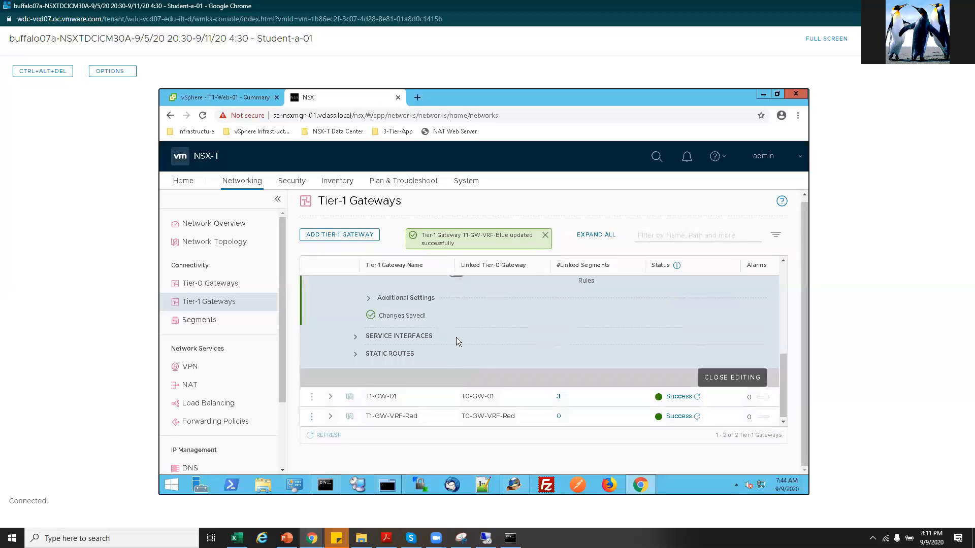
left_click(726, 379)
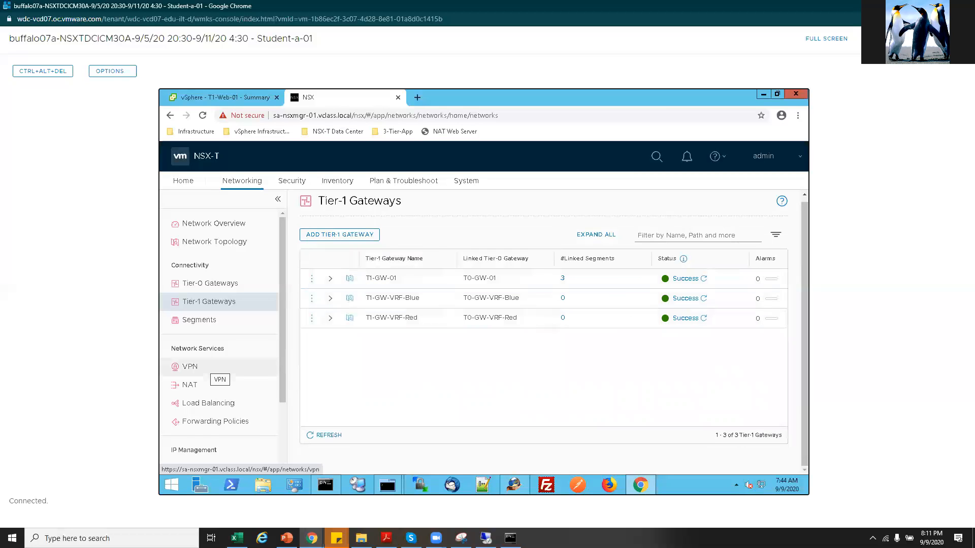
Review the route re-distribution sources configured on Tier-0 gateway T0-GW-VRF-Red, then leave the dialogs without applying changes.
left_click(227, 284)
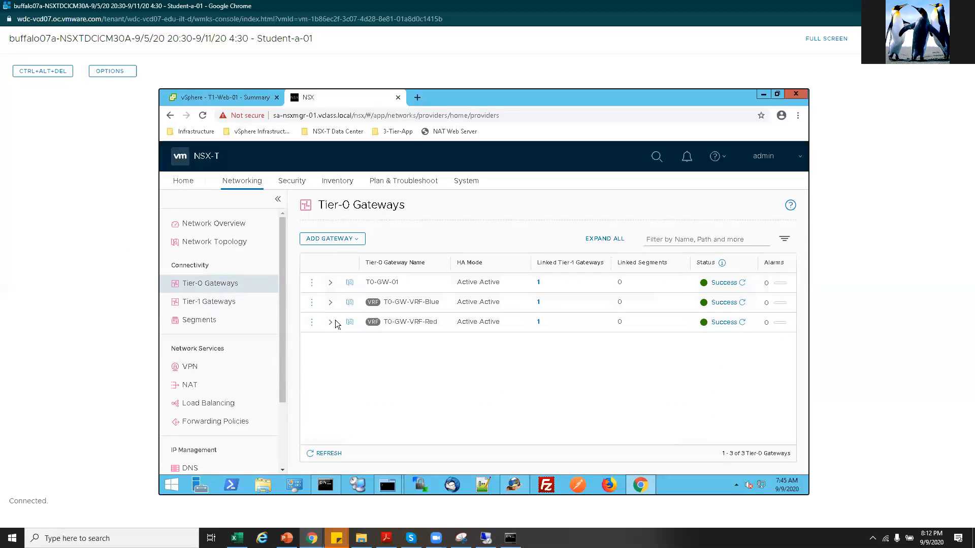
left_click(312, 324)
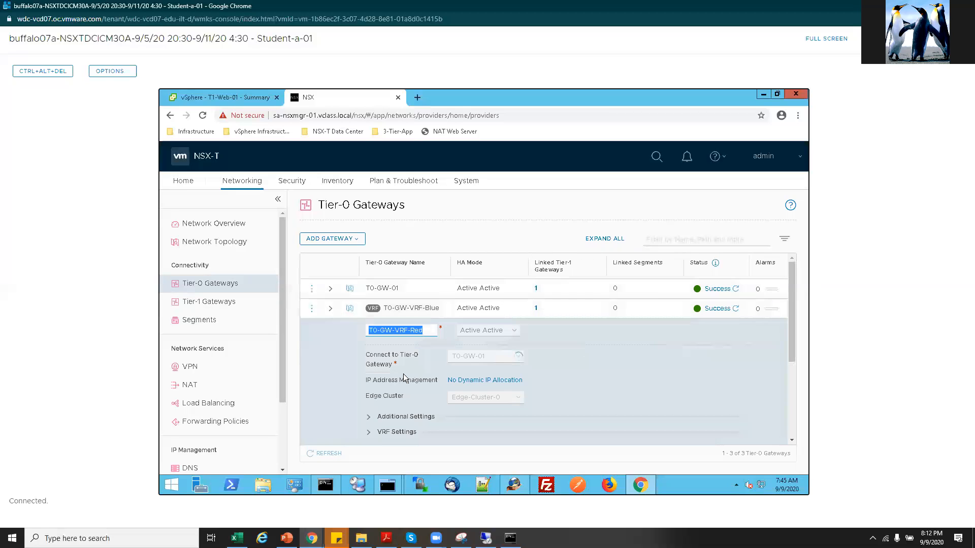
scroll(415, 382, "down", 3)
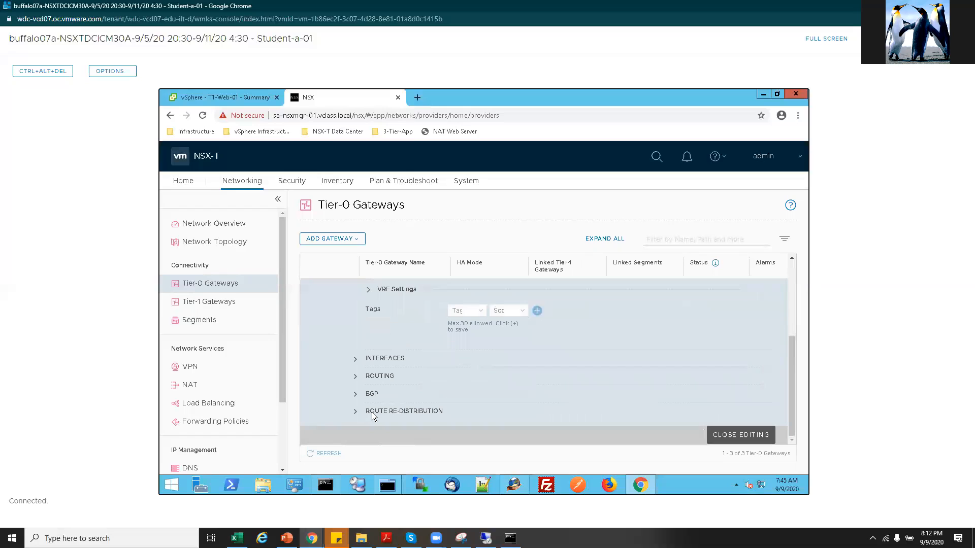
left_click(397, 408)
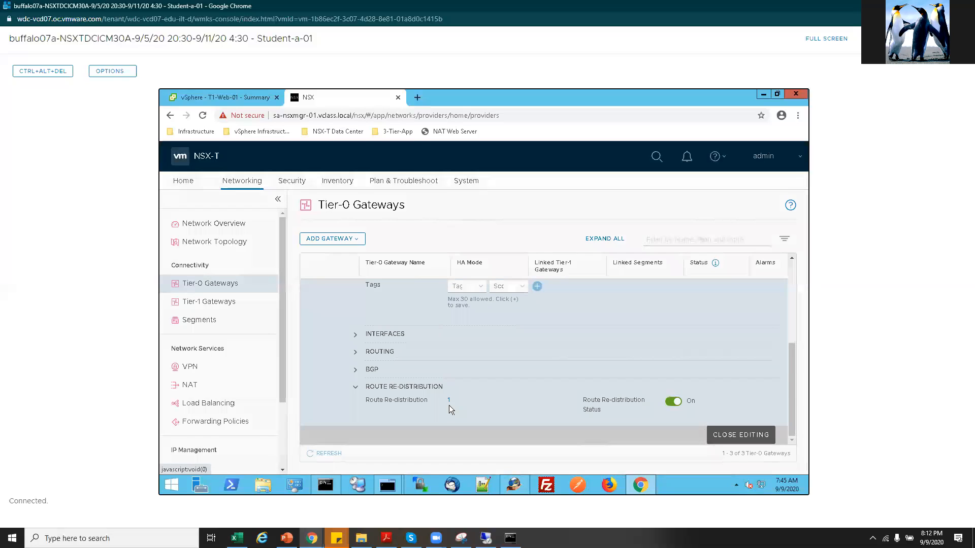
left_click(449, 402)
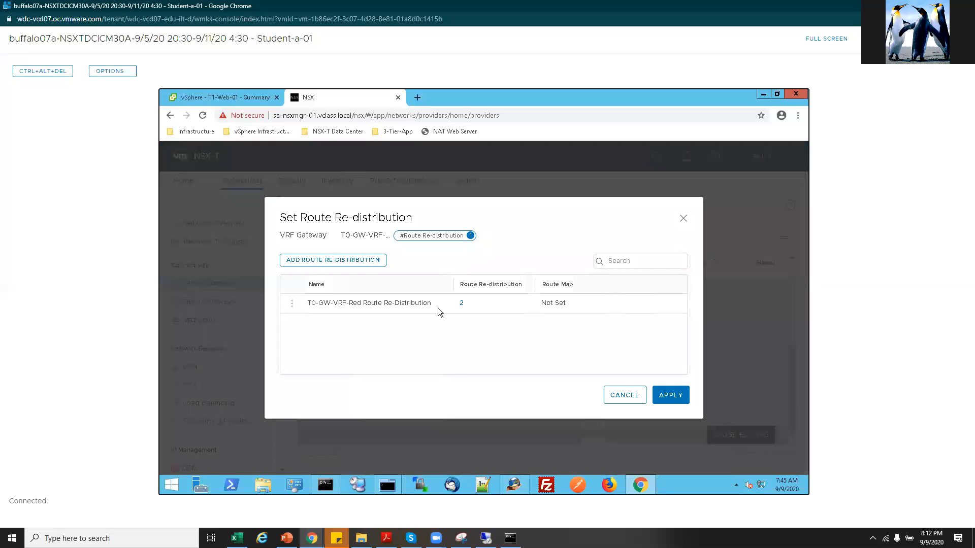
left_click(292, 305)
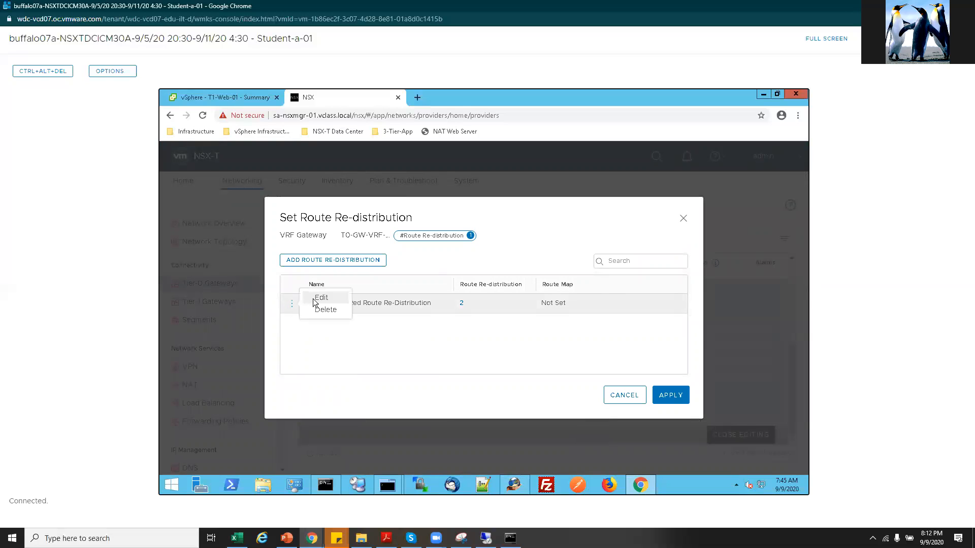
left_click(316, 301)
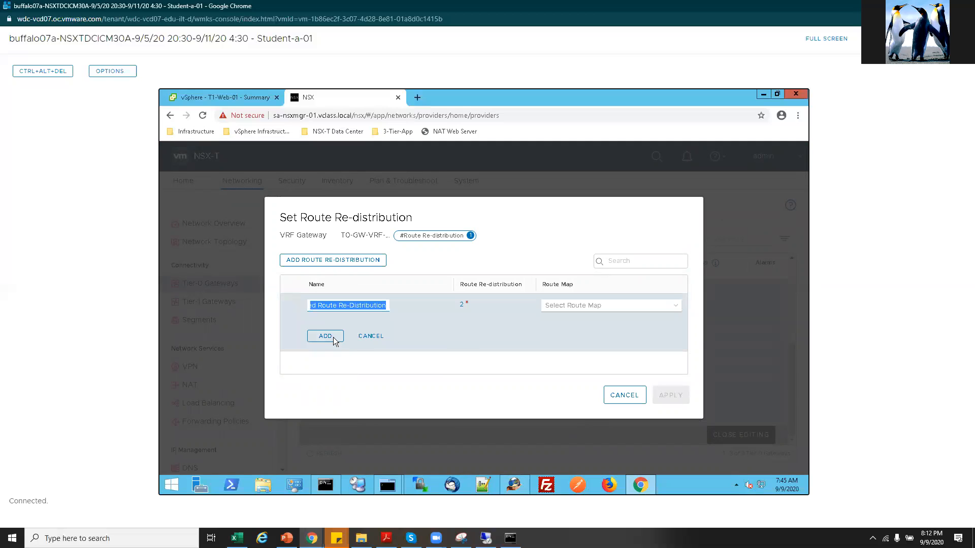
left_click(462, 305)
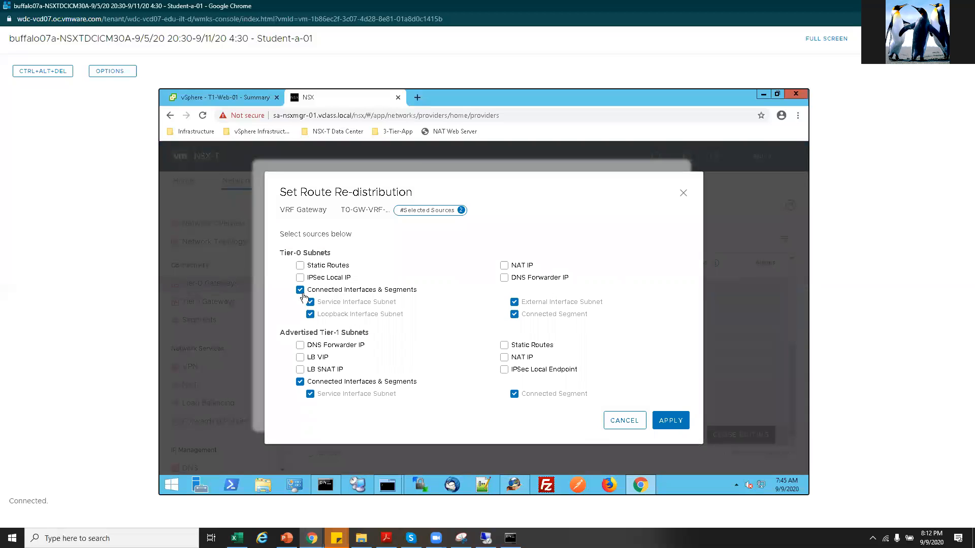
left_click(625, 421)
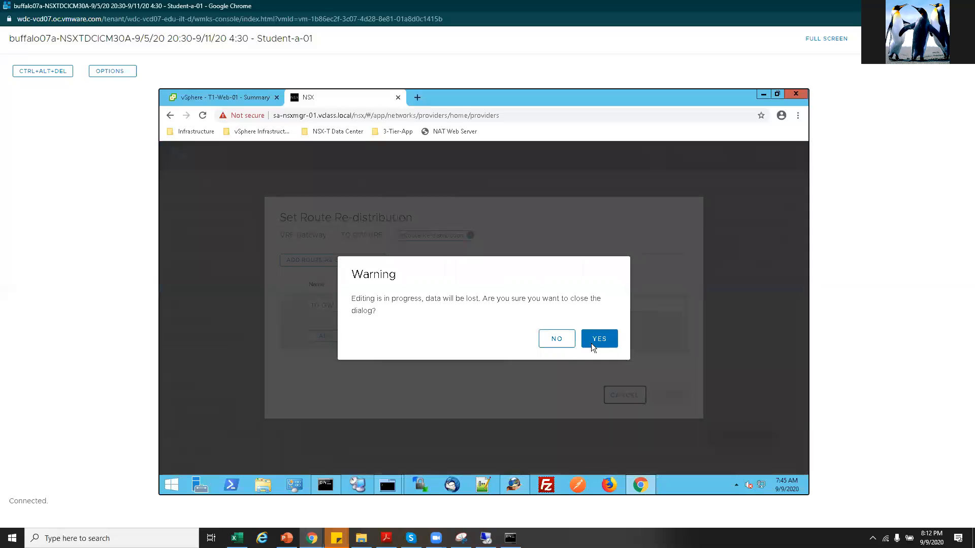
left_click(596, 341)
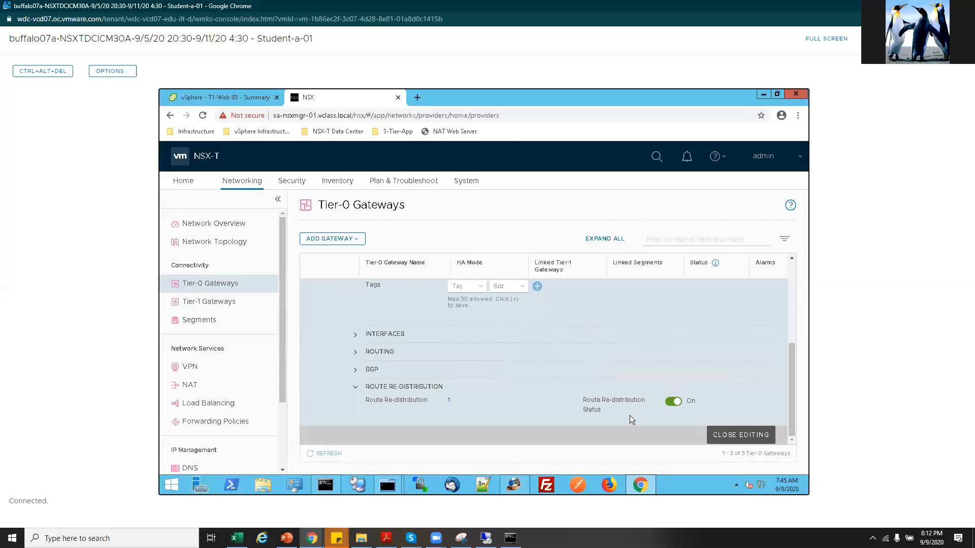
Close editing of Tier-0 gateway T0-GW-VRF-Red and collapse its details.
scroll(471, 387, "up", 5)
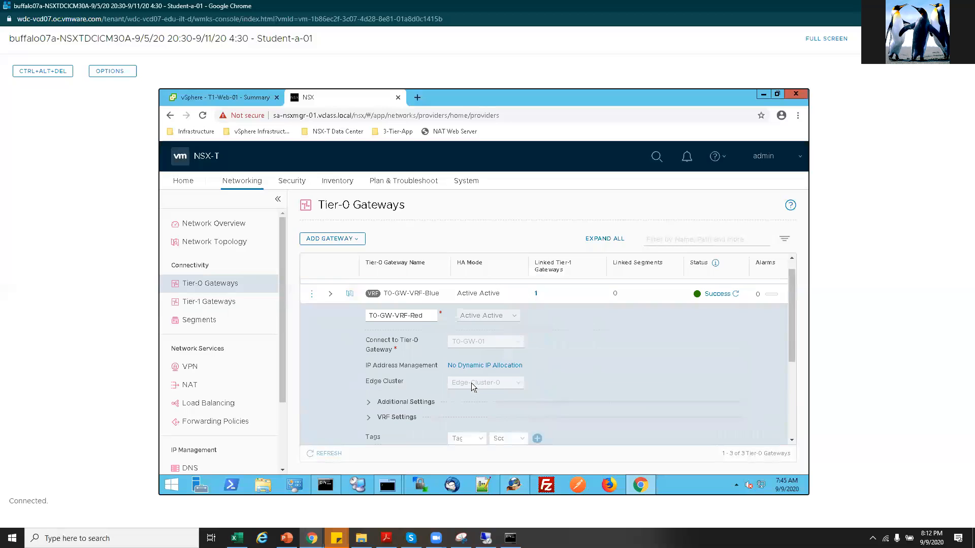
scroll(561, 390, "down", 5)
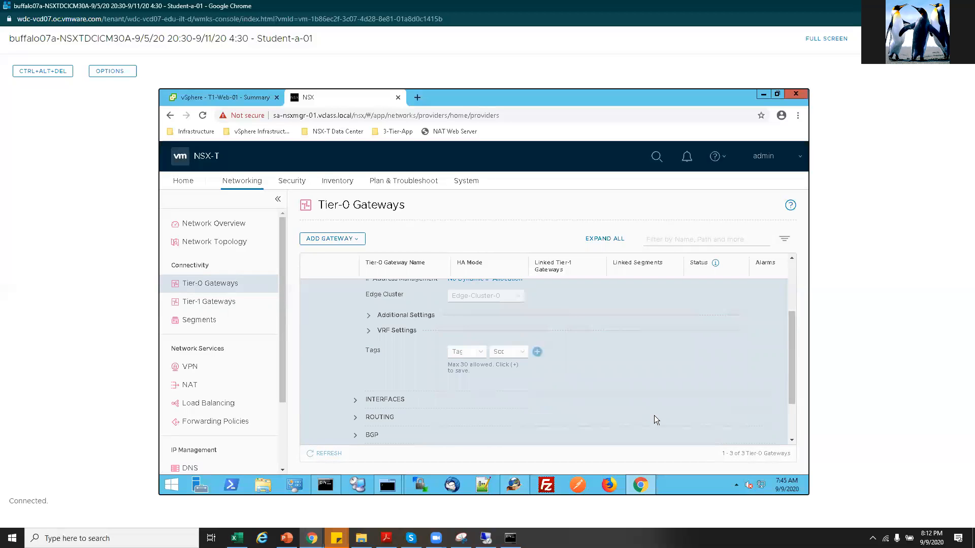
scroll(723, 425, "down", 1)
left_click(728, 434)
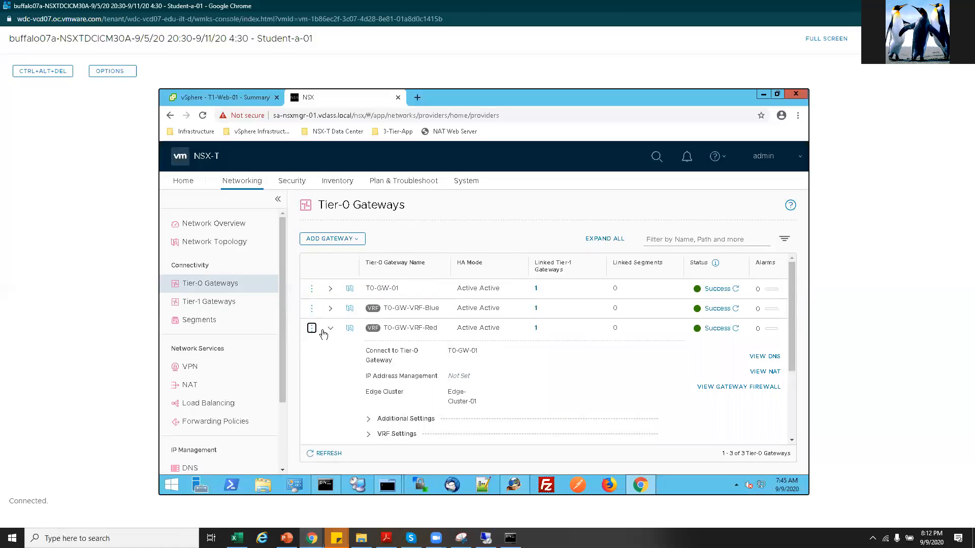
left_click(329, 327)
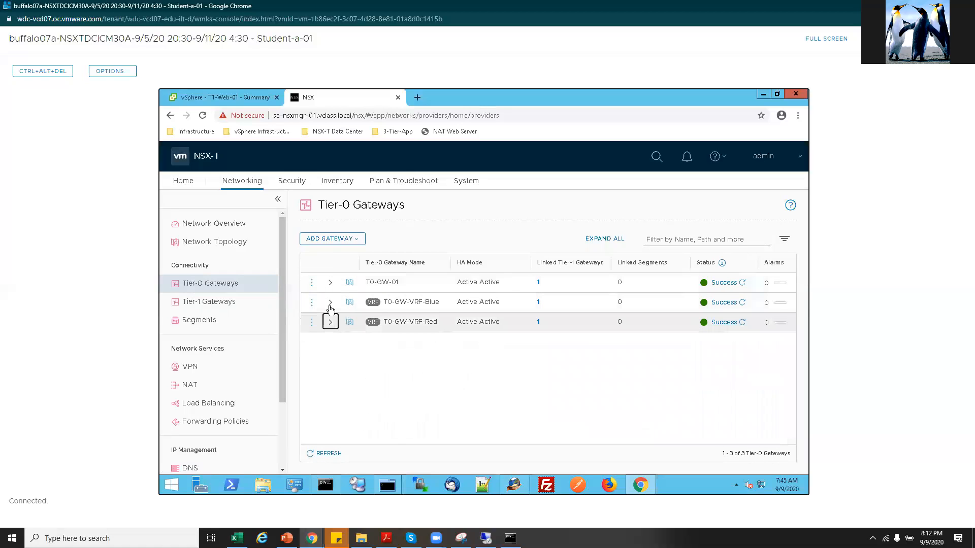
Review the BGP settings and BGP neighbors of Tier-0 gateway T0-GW-VRF-Blue, then close the neighbor list.
left_click(330, 304)
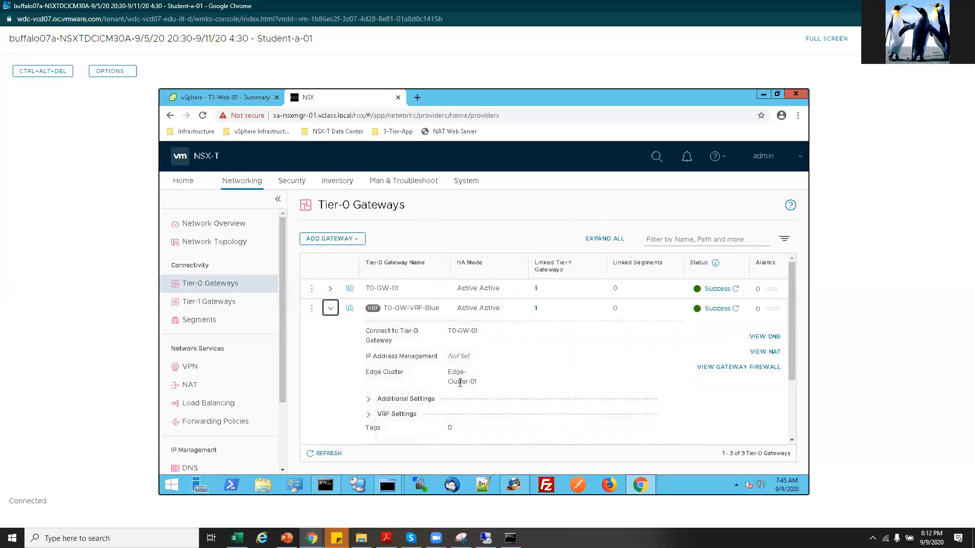
scroll(460, 382, "down", 2)
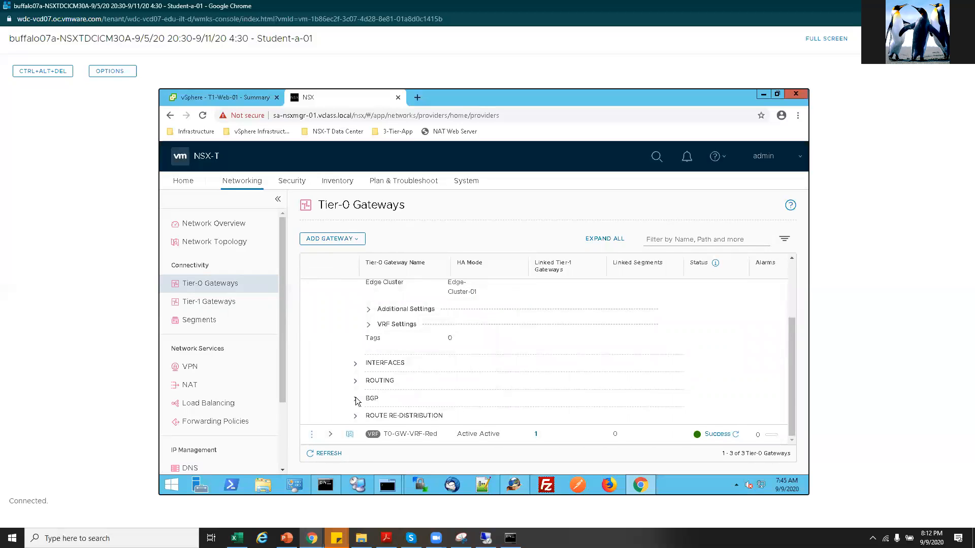
left_click(553, 398)
scroll(537, 405, "down", 2)
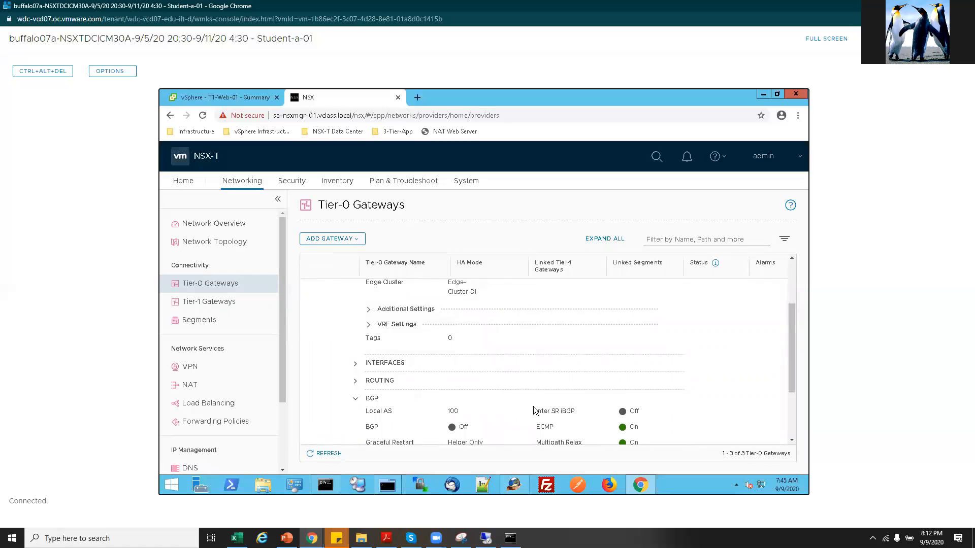
scroll(472, 401, "down", 1)
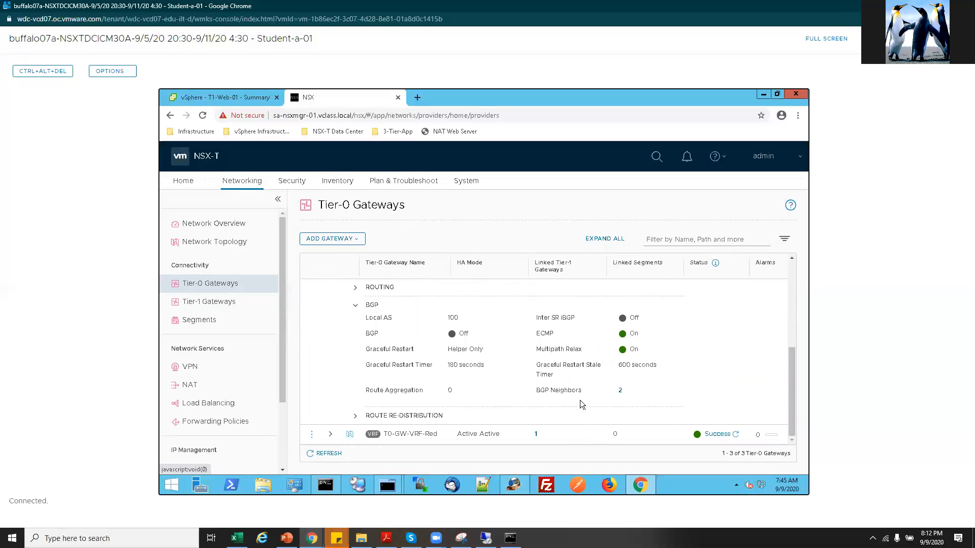
left_click(619, 390)
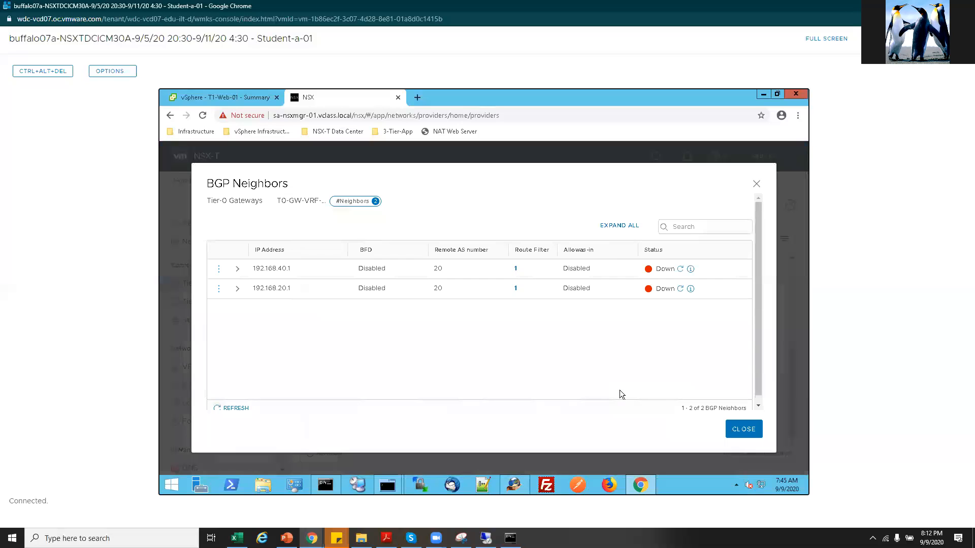
left_click(739, 430)
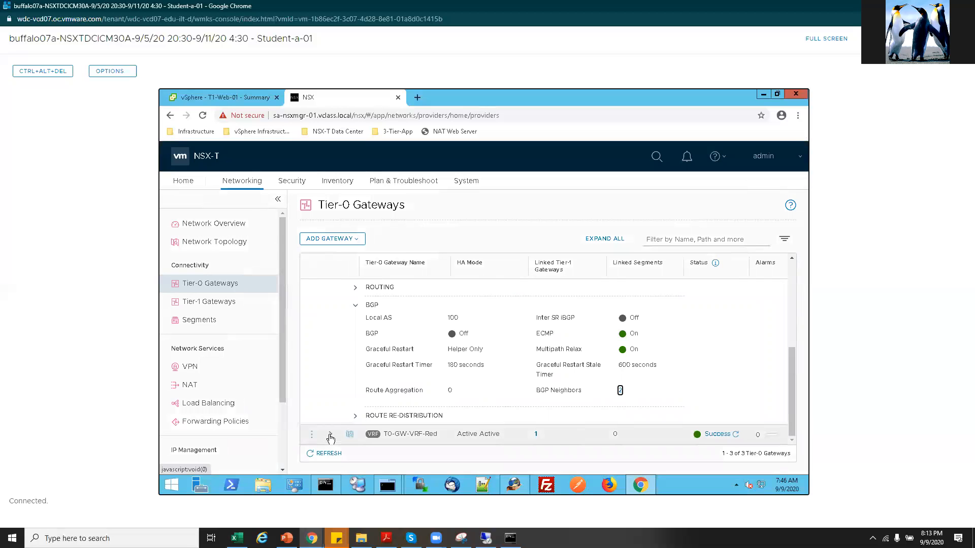
Review the route re-distribution status, BGP settings and BGP neighbors of T0-GW-VRF-Red, then close the neighbor list.
left_click(563, 410)
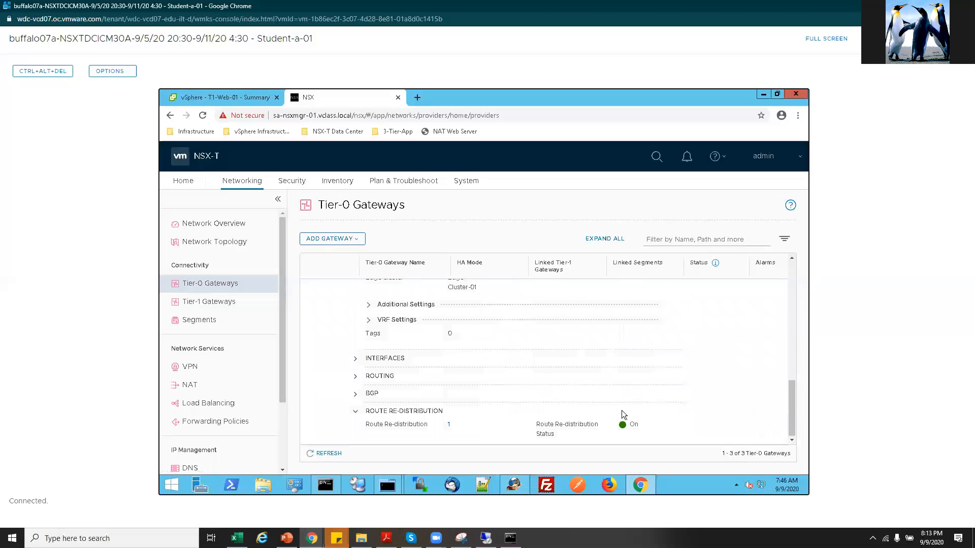
left_click(359, 401)
scroll(582, 406, "down", 1)
scroll(582, 406, "down", 1)
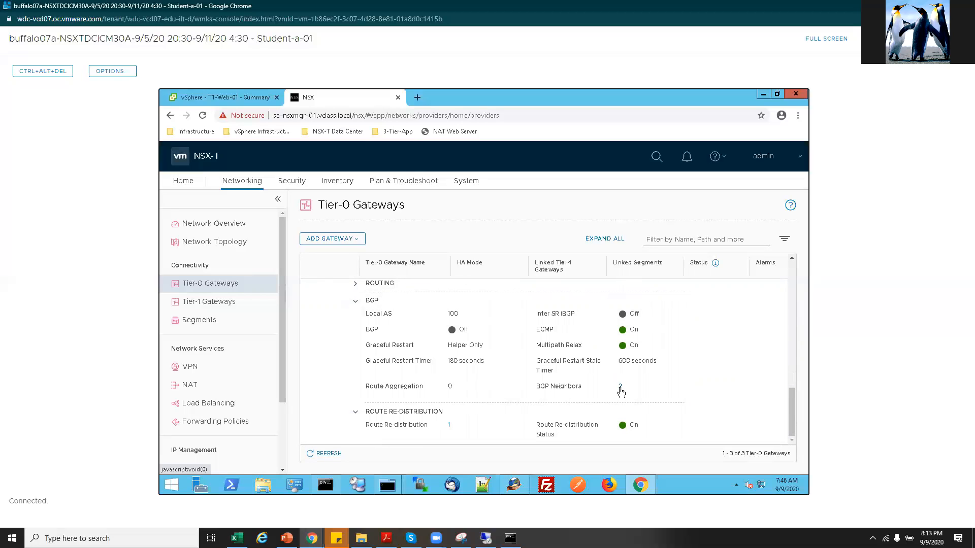
left_click(621, 388)
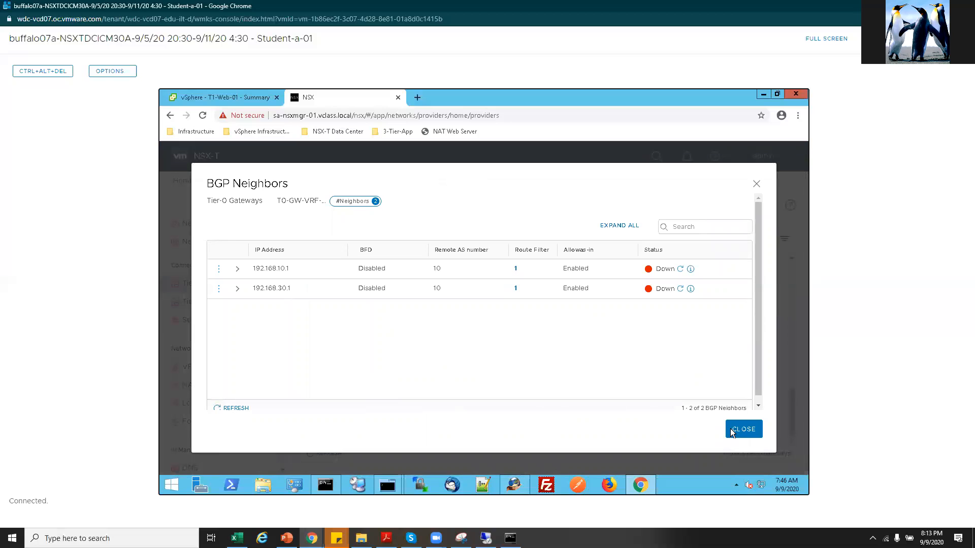
left_click(738, 430)
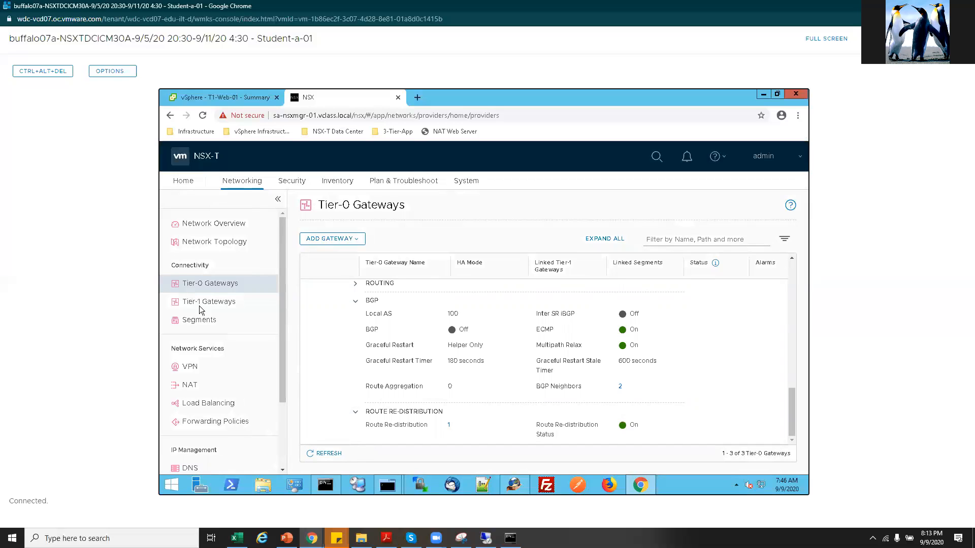
Add a network segment named VRF-Red-Segment.
left_click(206, 321)
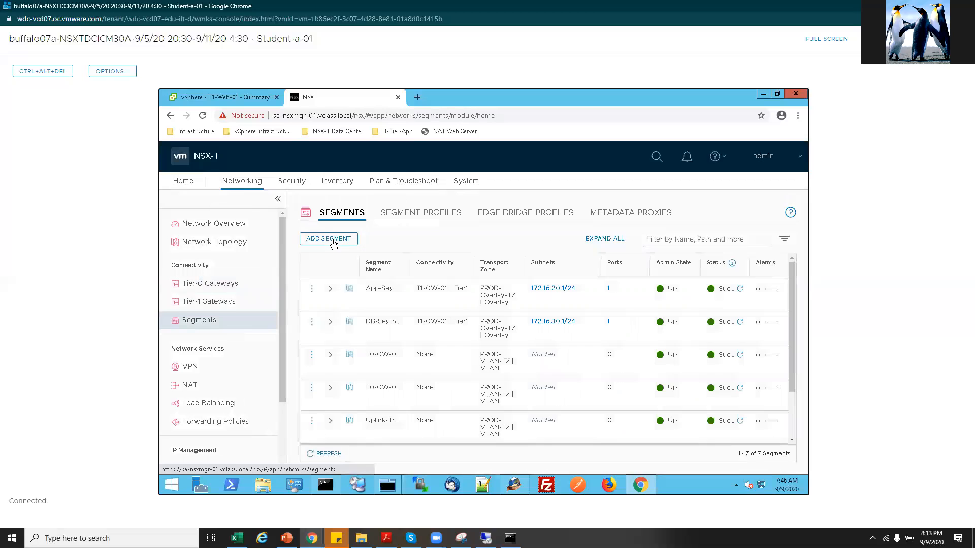
left_click(333, 244)
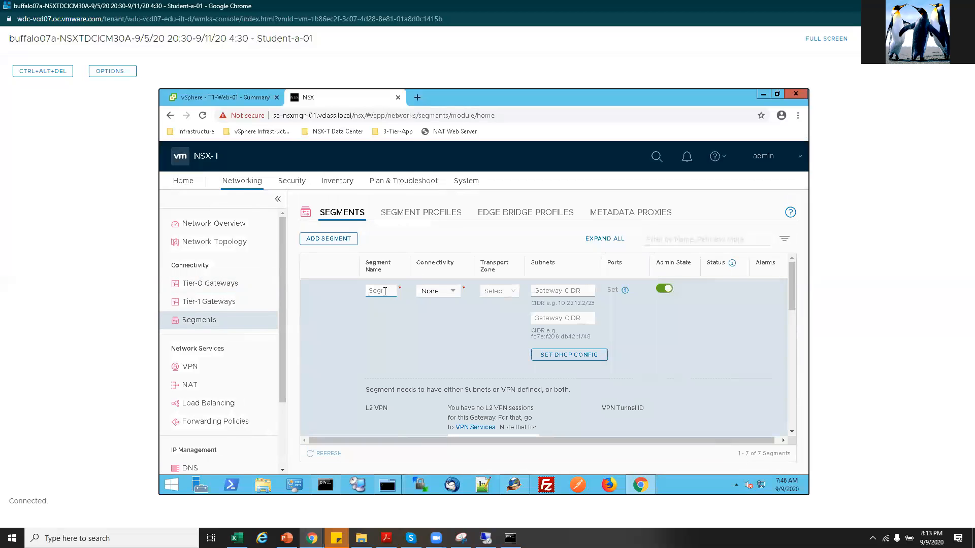
type("vrF-R")
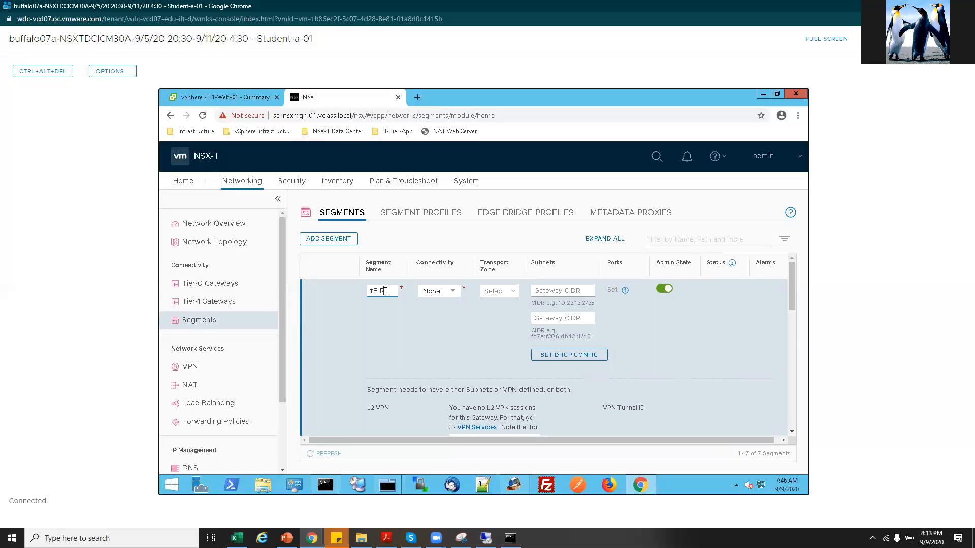
type("ED-sEg")
key("BackSpace")
key("BackSpace")
key("BackSpace")
key("BackSpace")
key("BackSpace")
key("BackSpace")
key("BackSpace")
key("BackSpace")
key("BackSpace")
key("BackSpace")
key("BackSpace")
type("eD")
key("BackSpace")
type("d-Segment")
Connect the new Red segment to Tier-1 gateway T1-GW-VRF-Red.
left_click(453, 291)
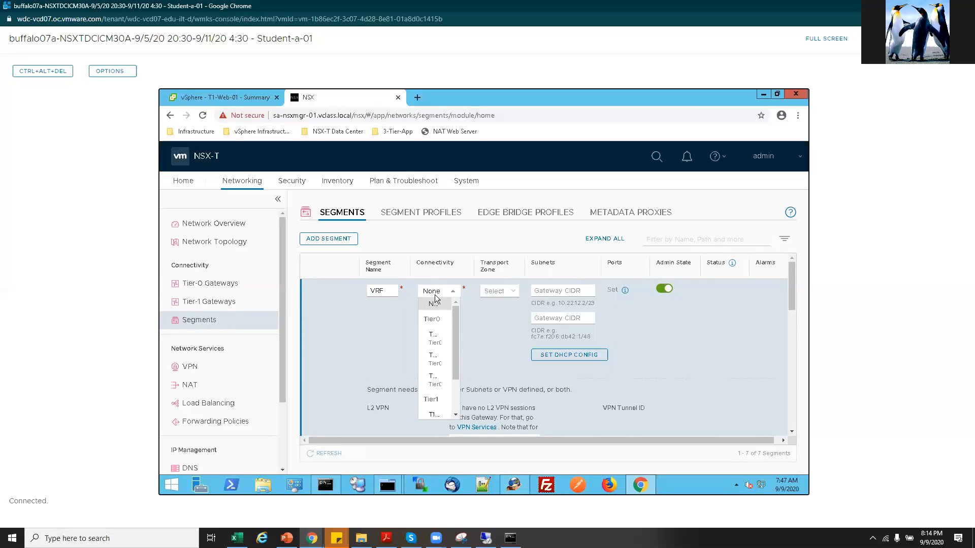
type("t")
key("BackSpace")
type("t")
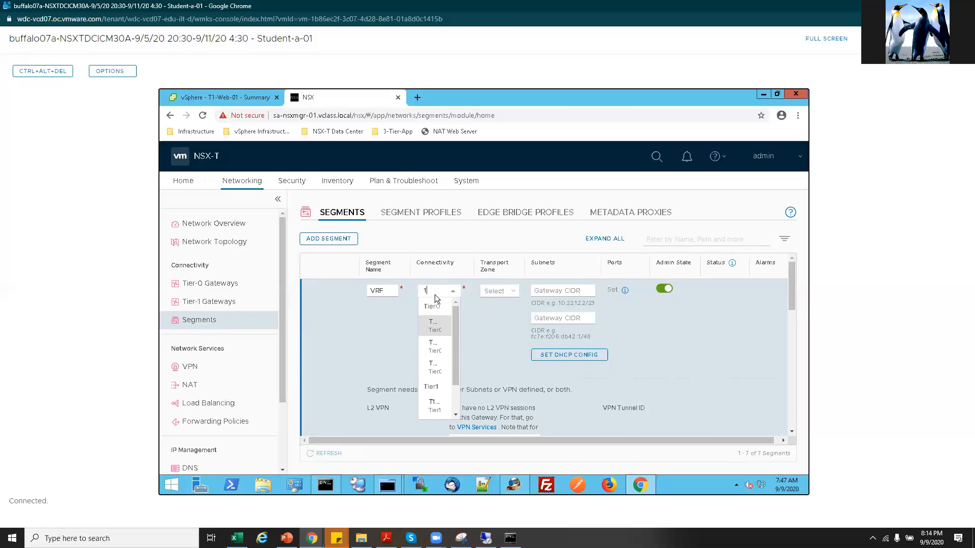
type("1")
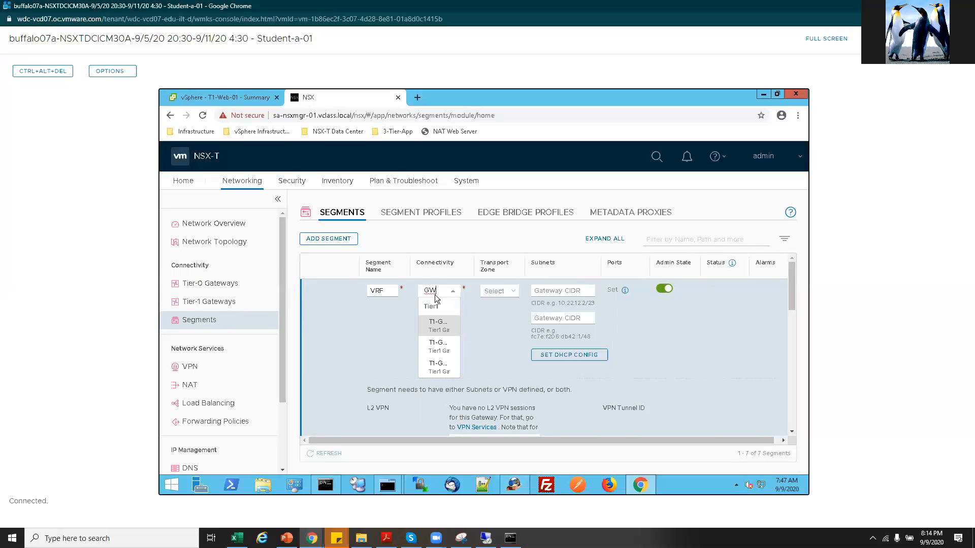
type("-GW-V")
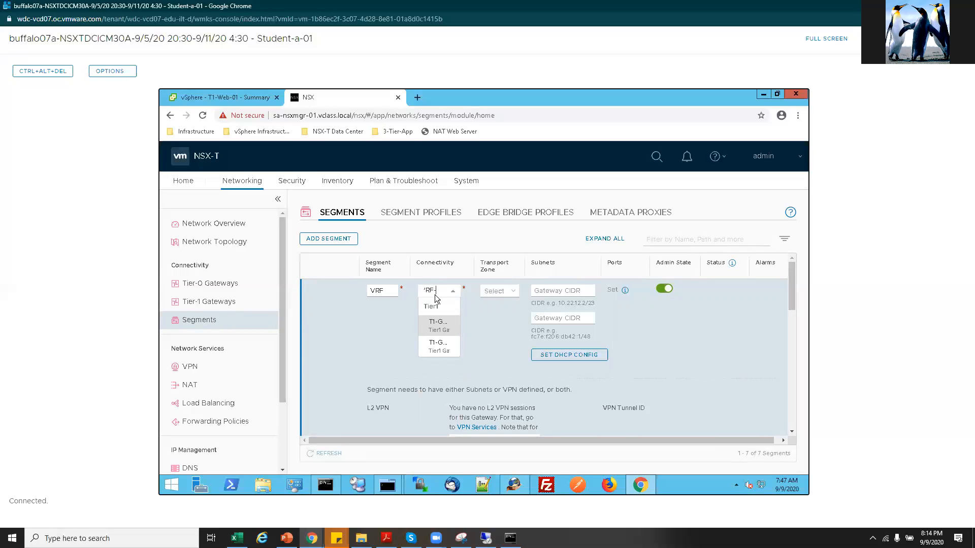
type("R")
left_click(436, 327)
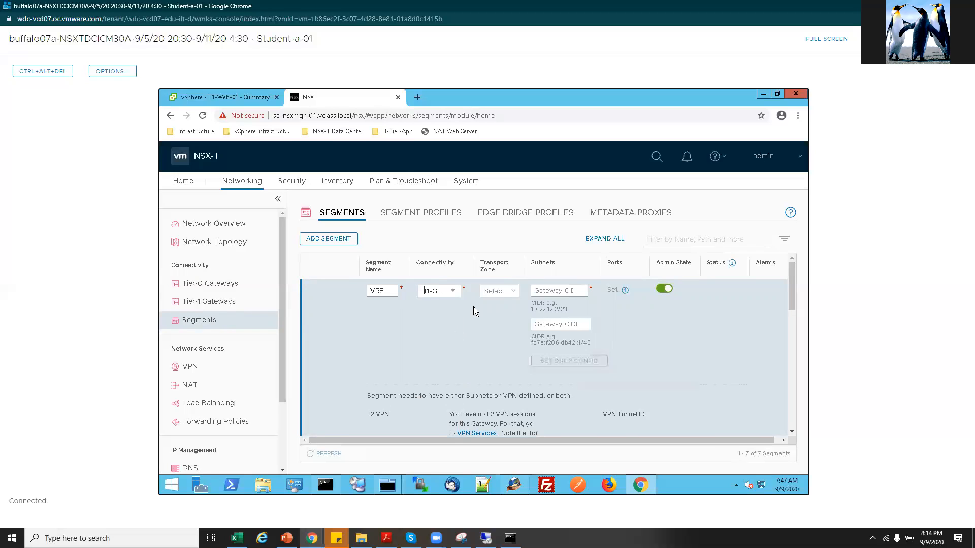
Assign transport zone PROD-Overlay-TZ to the Red segment and set its IPv4 gateway CIDR to 172.16.40.1/24.
left_click(511, 291)
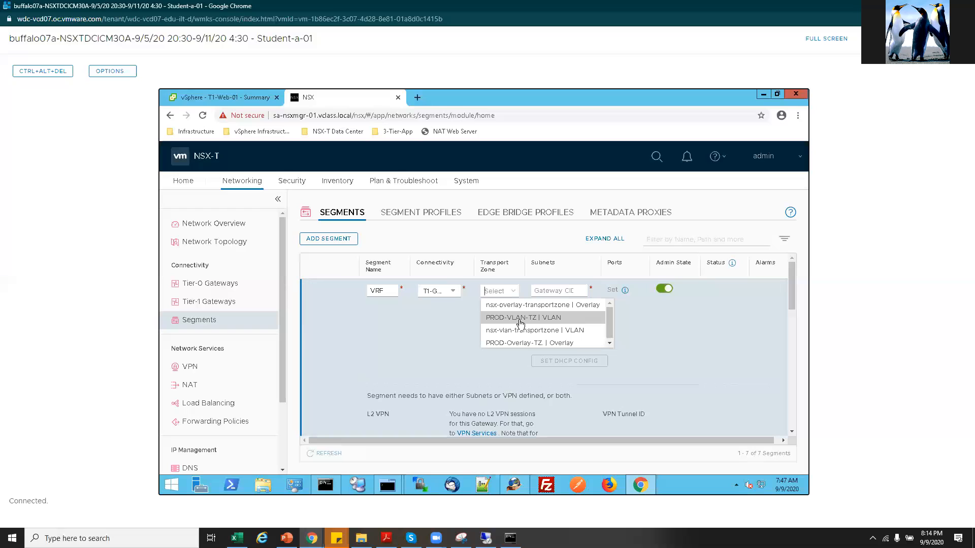
left_click(518, 344)
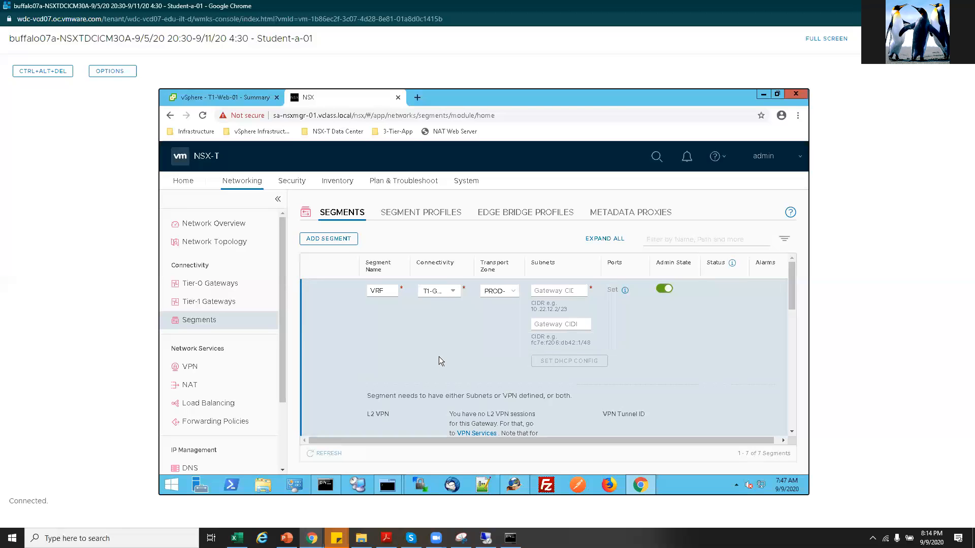
left_click(551, 294)
type("172.16")
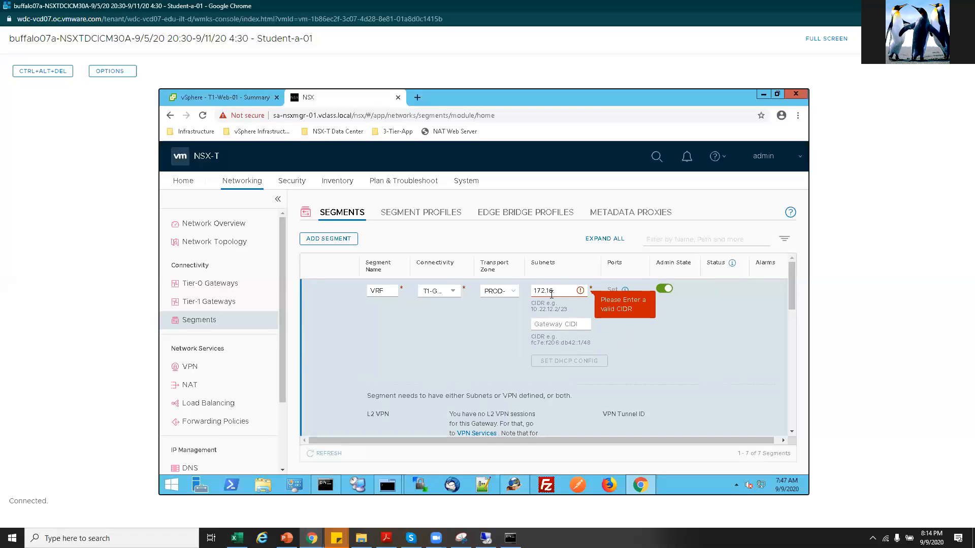
type(".40.1/24")
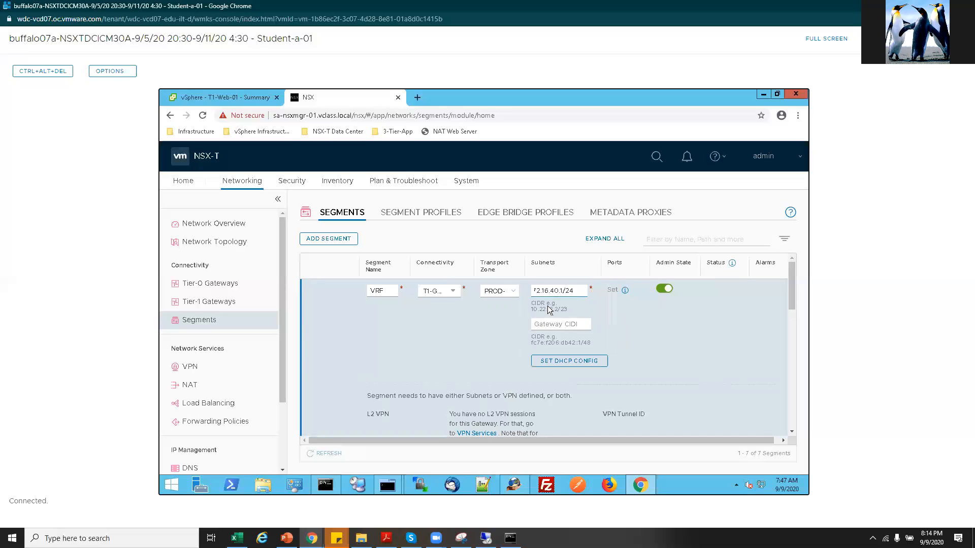
Save the Red segment, leaving its optional settings at their defaults.
scroll(568, 331, "down", 3)
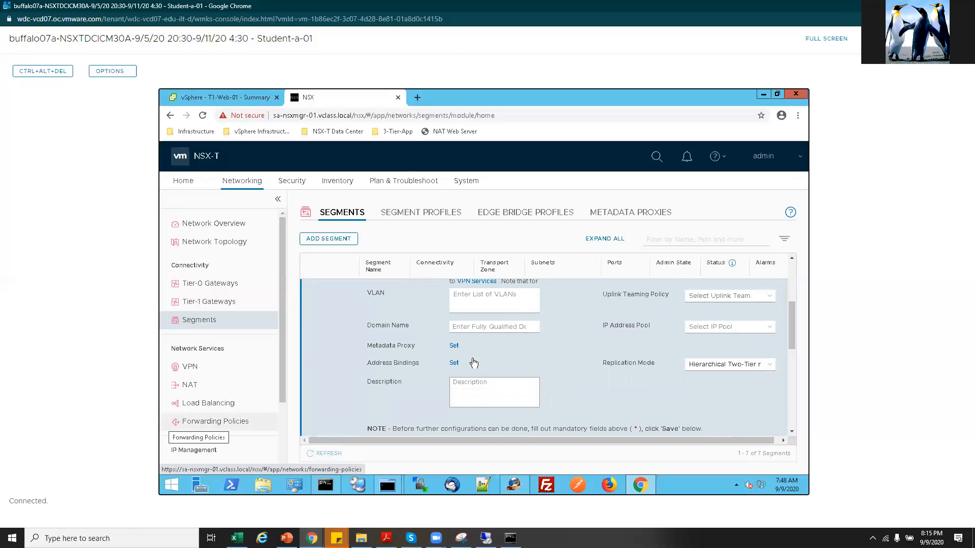
scroll(376, 426, "down", 1)
scroll(377, 426, "down", 1)
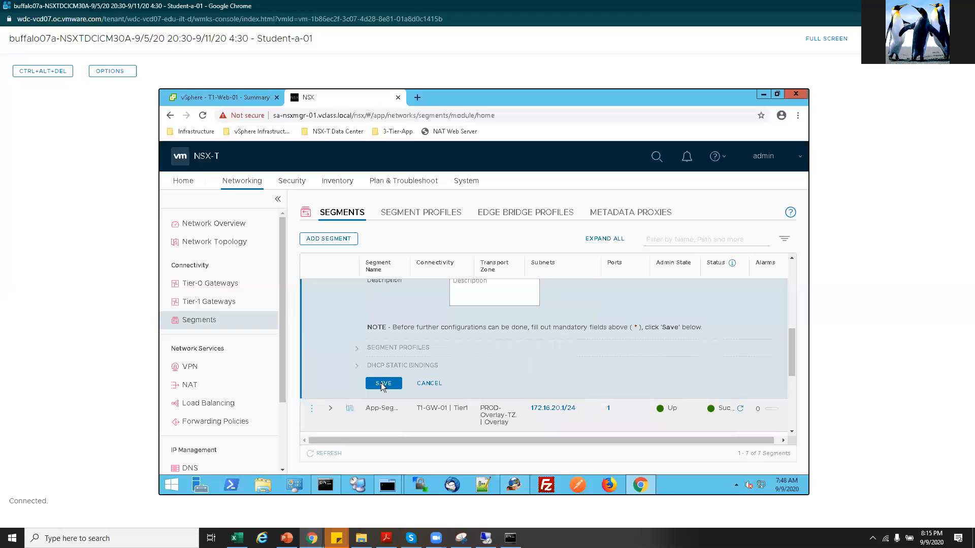
left_click(383, 384)
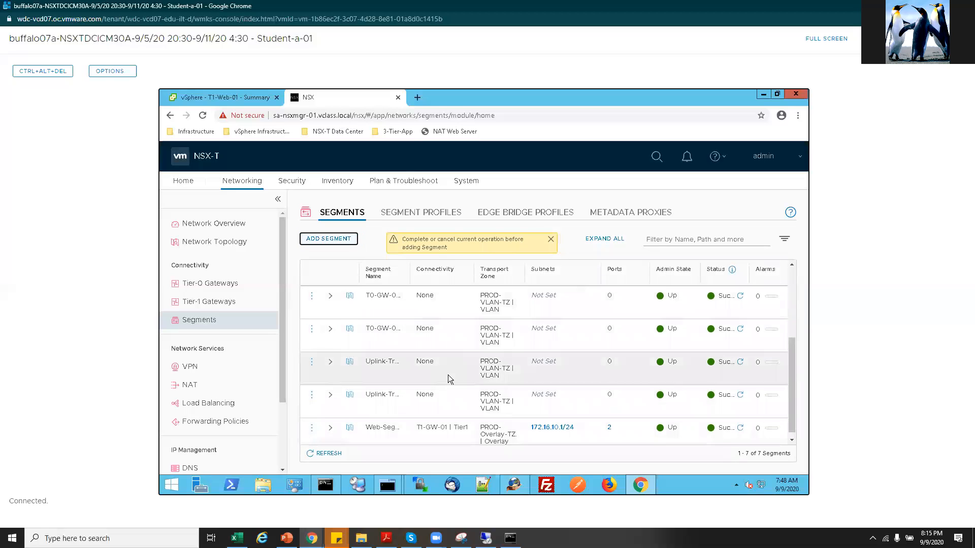
left_click(561, 334)
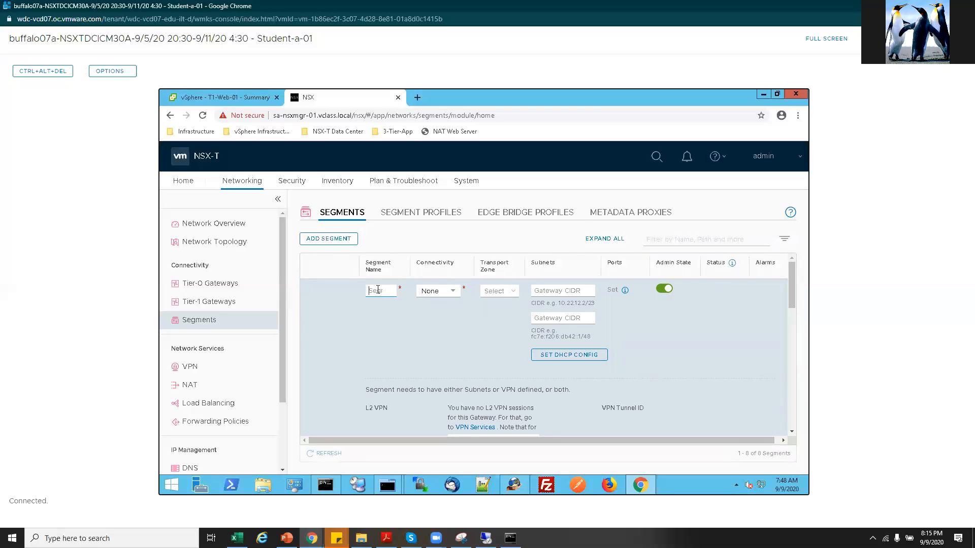
Add another segment for the Blue VRF and enter a segment name that begins with VRF.
type("PrOD")
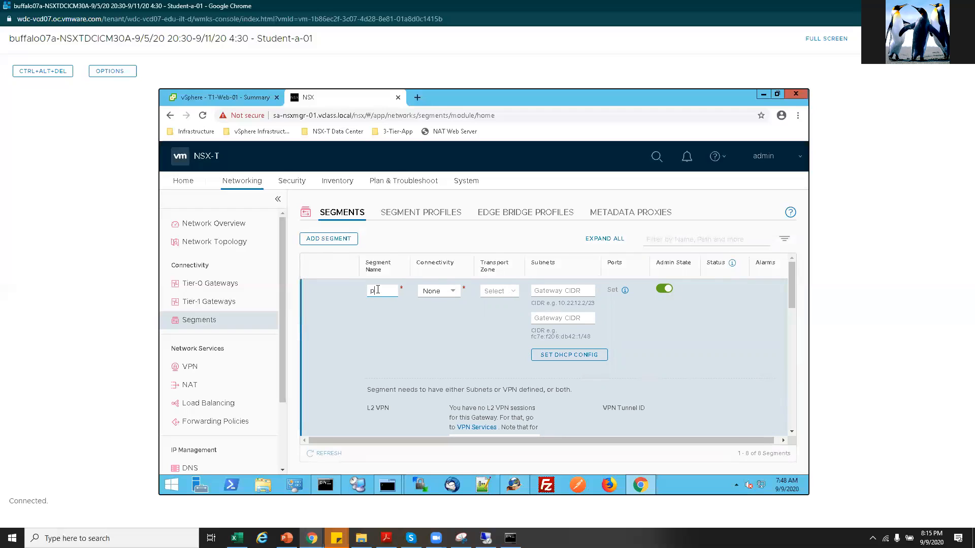
key("BackSpace")
key("BackSpace")
key("BackSpace")
key("BackSpace")
type("Prod")
type("lu")
Connect the new Blue segment to Tier-1 gateway T1-GW-VRF-Blue.
left_click(452, 291)
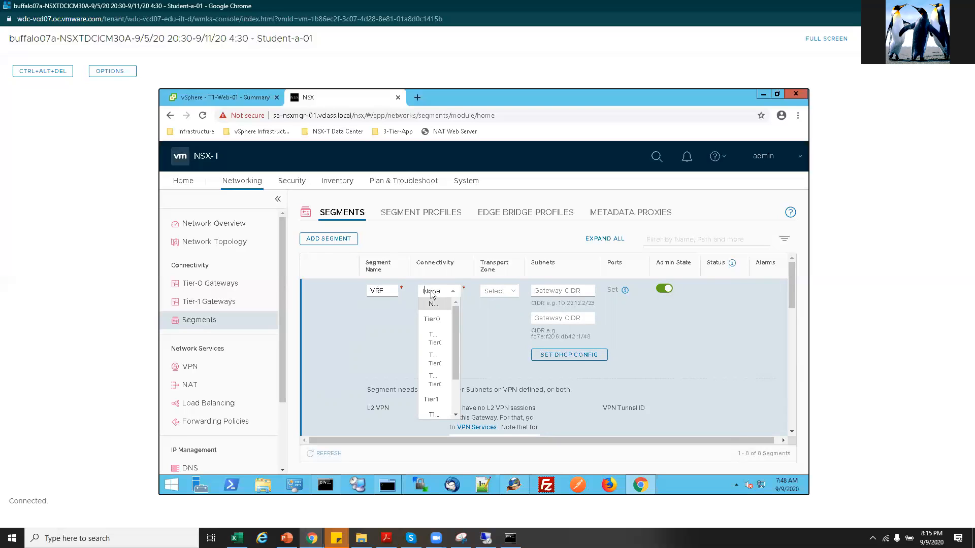
type("T")
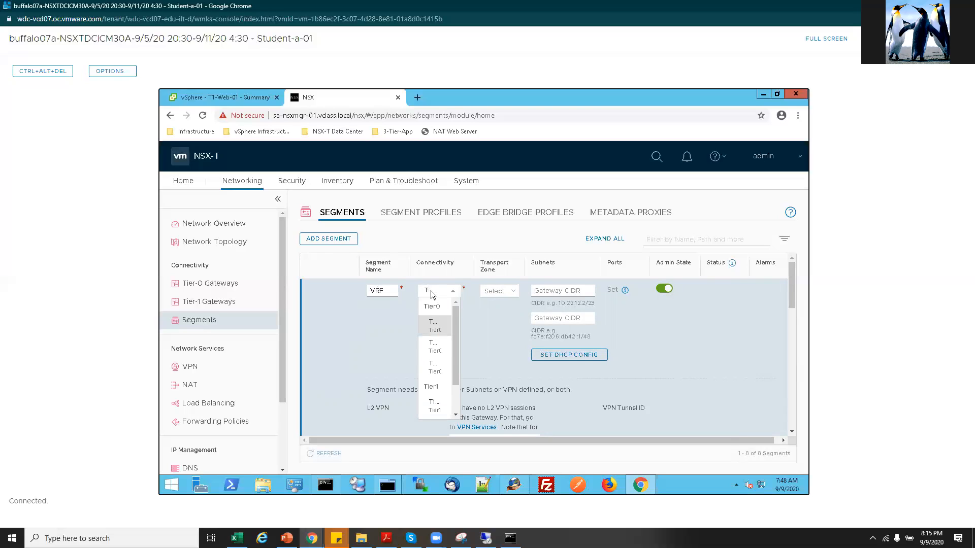
type("1")
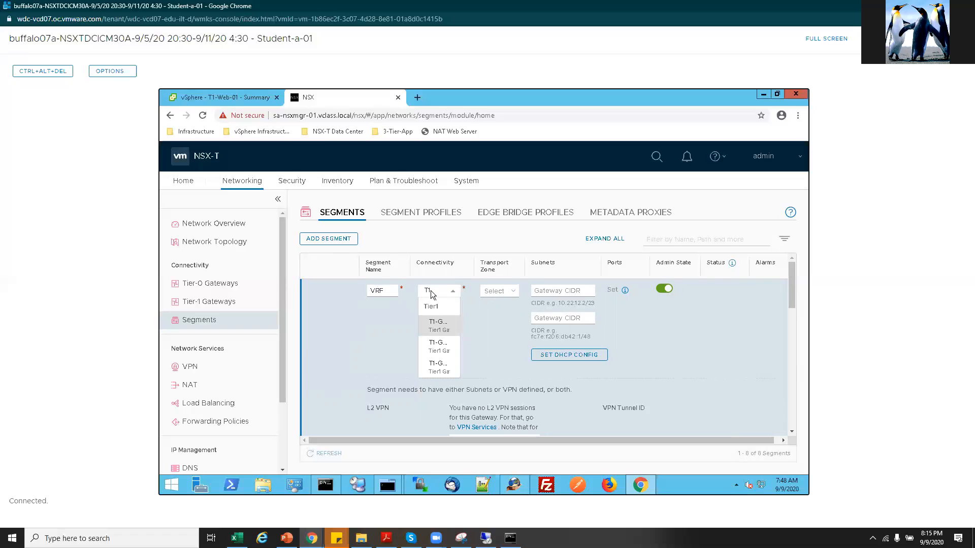
type("-GW-VRF")
type("-B")
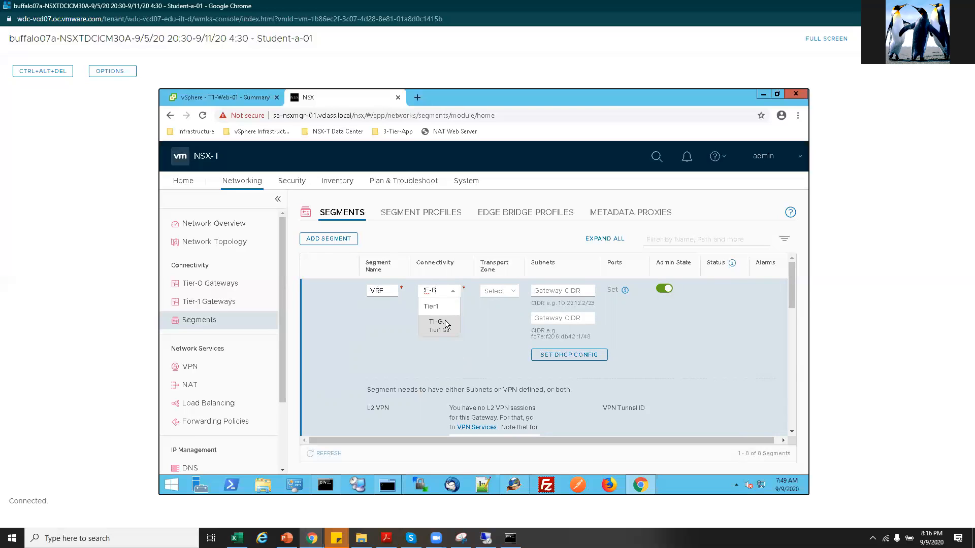
left_click(438, 325)
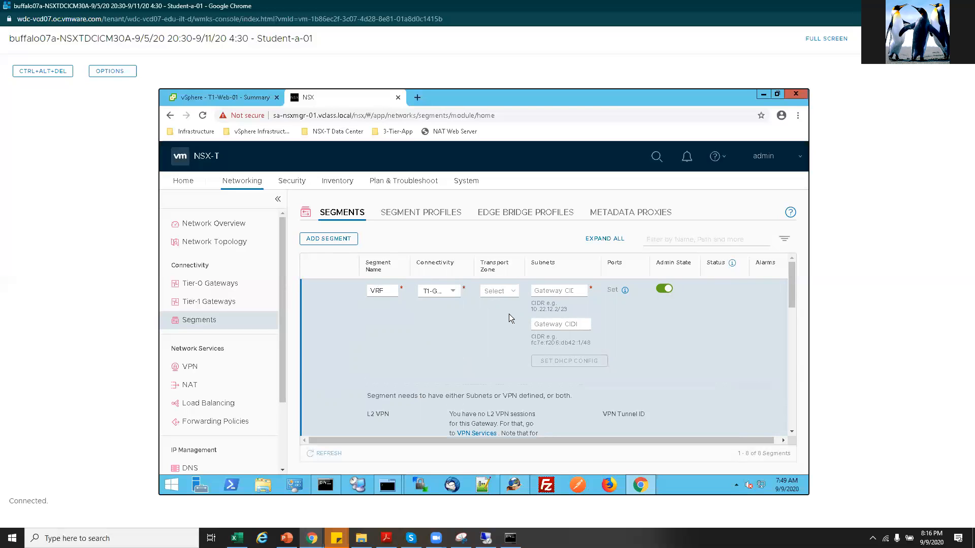
Assign transport zone PROD-Overlay-TZ to the Blue segment and set its IPv4 gateway CIDR to 172.16.40.1/24.
left_click(513, 291)
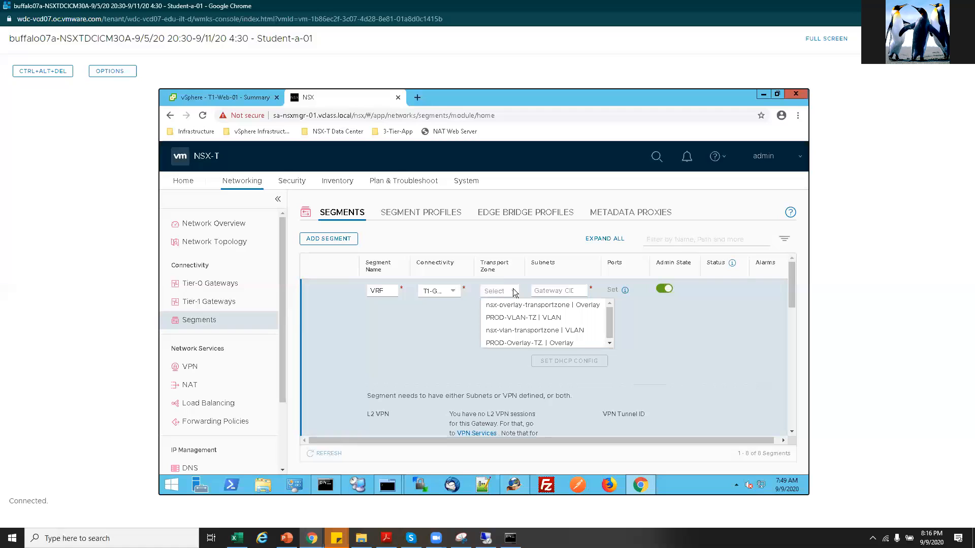
left_click(505, 346)
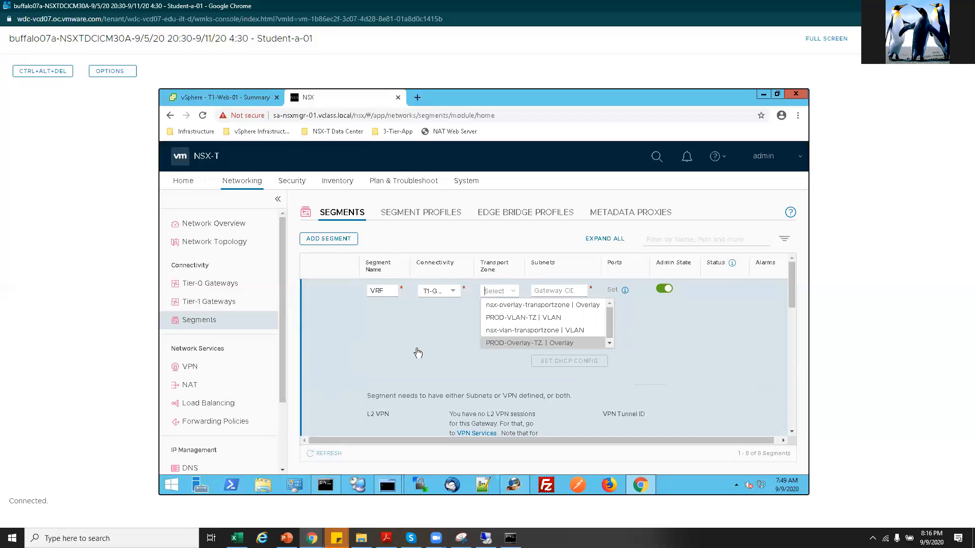
left_click(550, 291)
type("172")
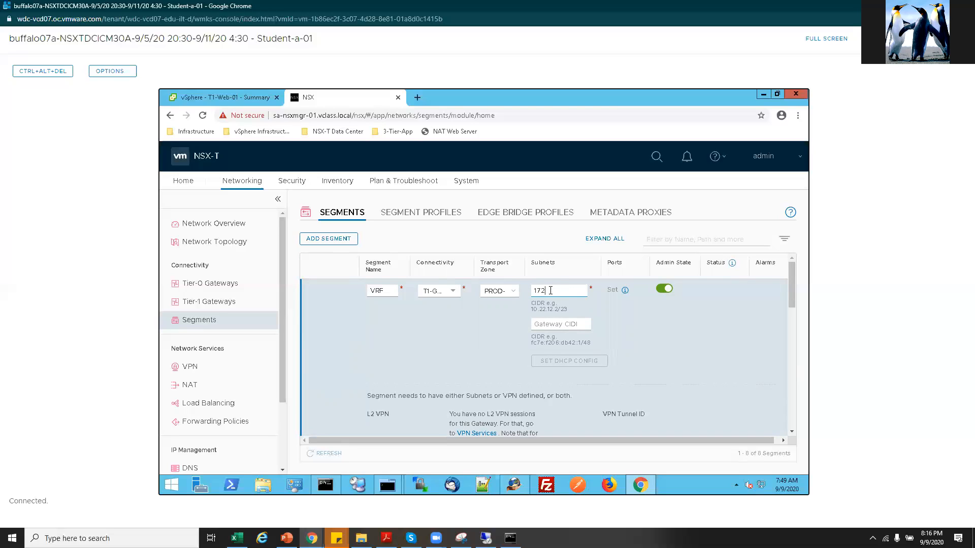
type(".1")
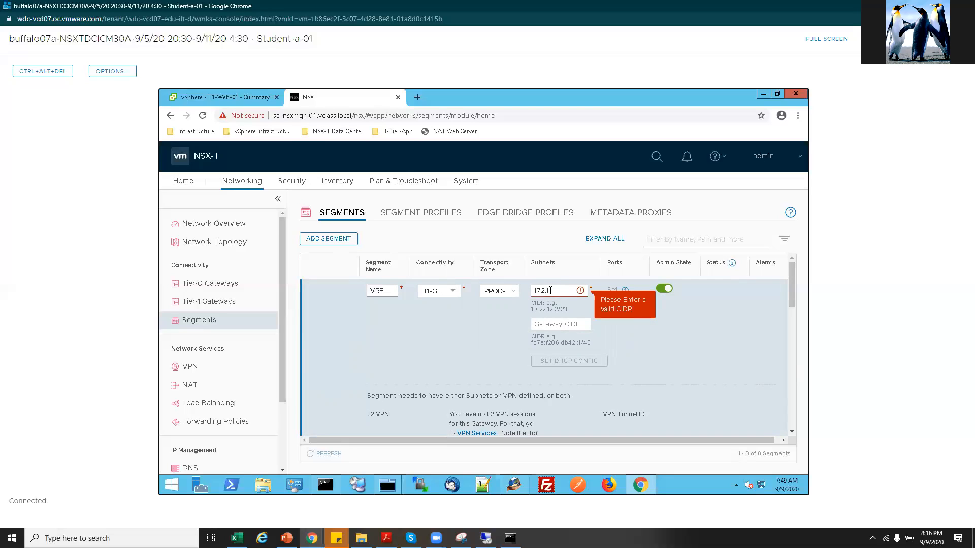
type("6.40.1/24")
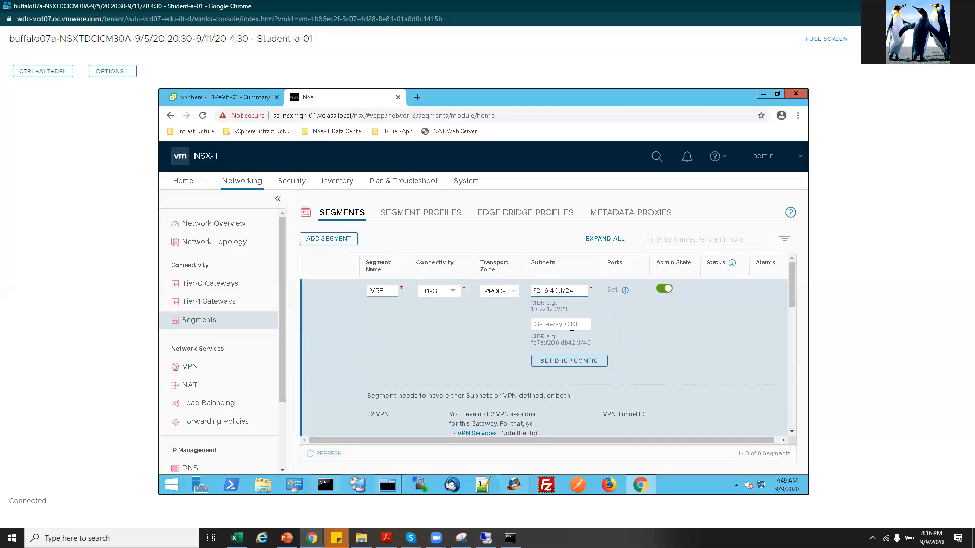
Save the Blue segment with its optional settings at their defaults and finish its configuration.
scroll(572, 326, "down", 1)
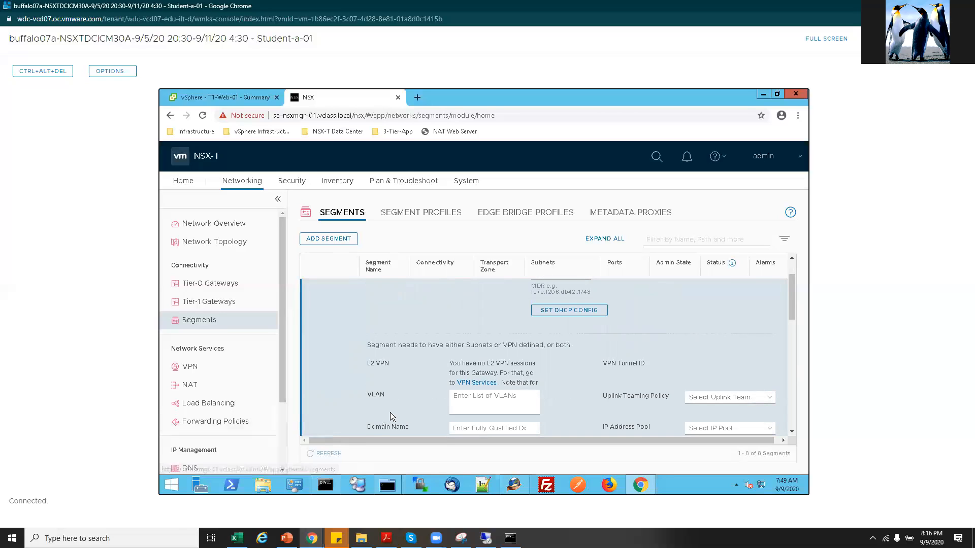
scroll(645, 371, "down", 1)
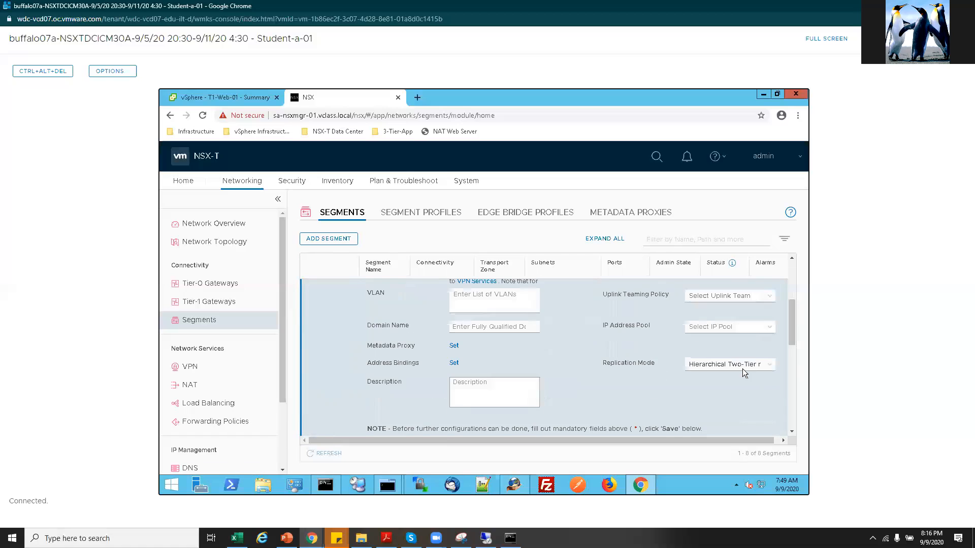
scroll(410, 399, "down", 3)
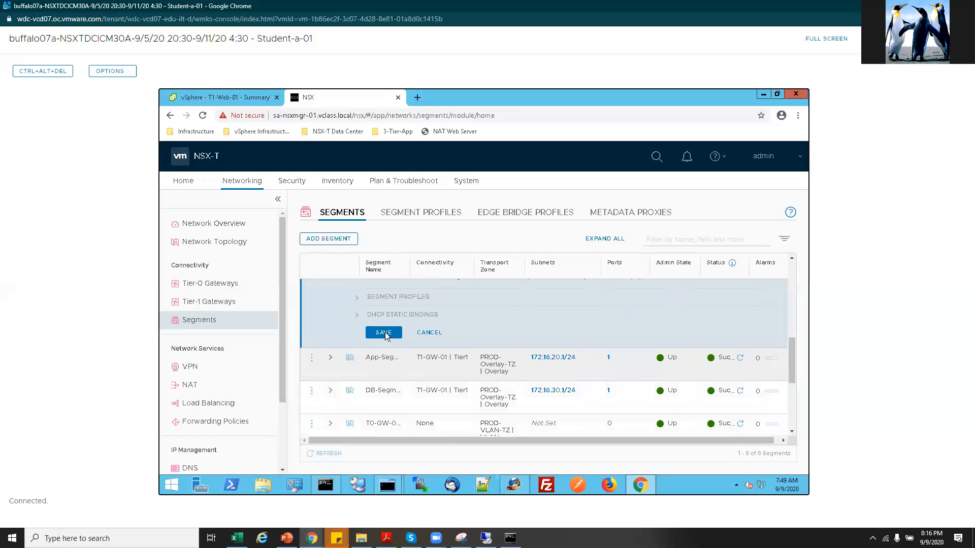
scroll(386, 338, "down", 4)
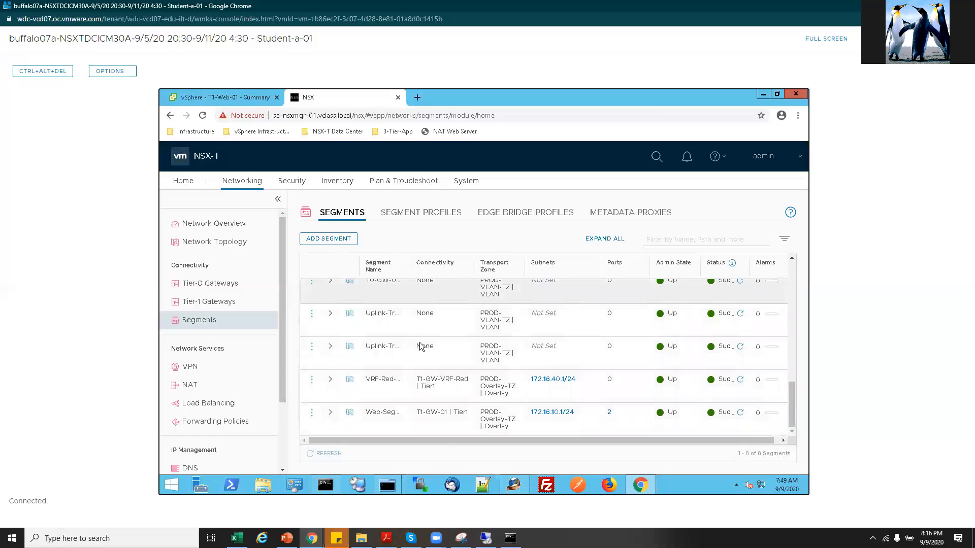
scroll(417, 344, "up", 3)
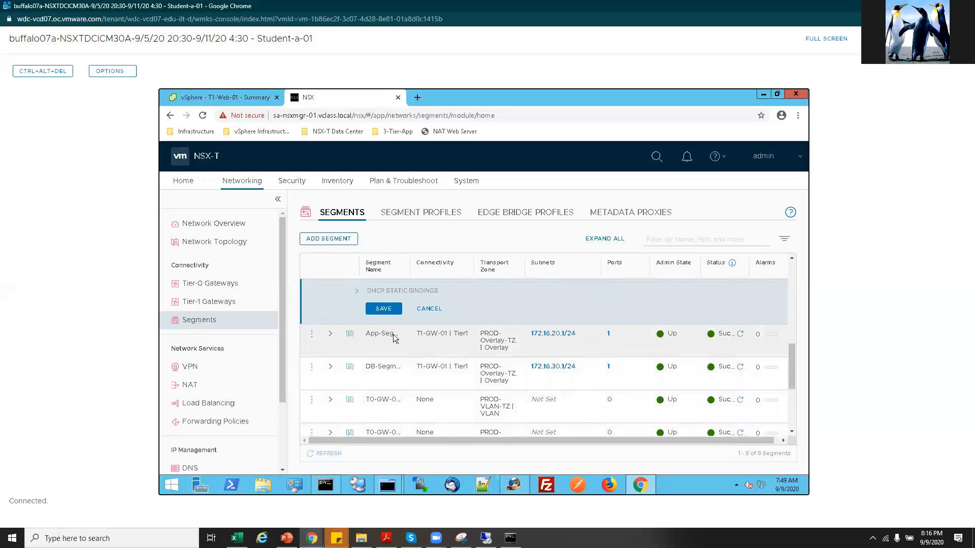
scroll(395, 343, "up", 1)
left_click(387, 360)
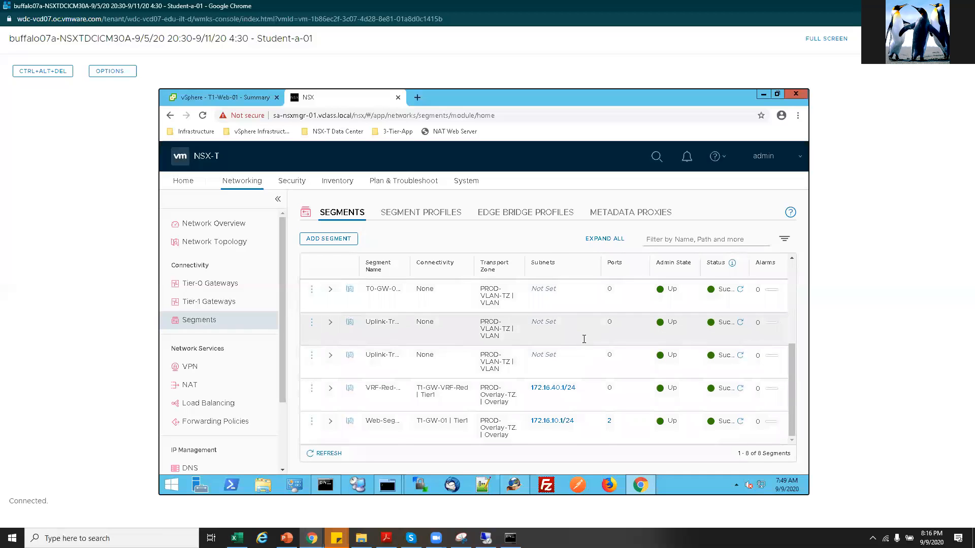
left_click(564, 327)
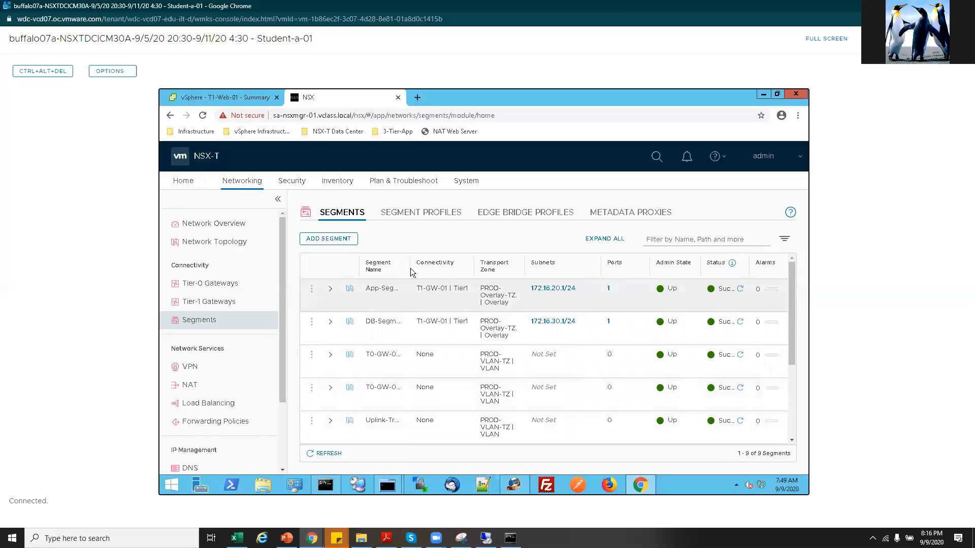
Widen the Segment Name column and check the connectivity, subnets and ports of VRF-Blue-Segment and VRF-Red-Segment.
left_click_drag(437, 267, 433, 409)
scroll(433, 409, "down", 3)
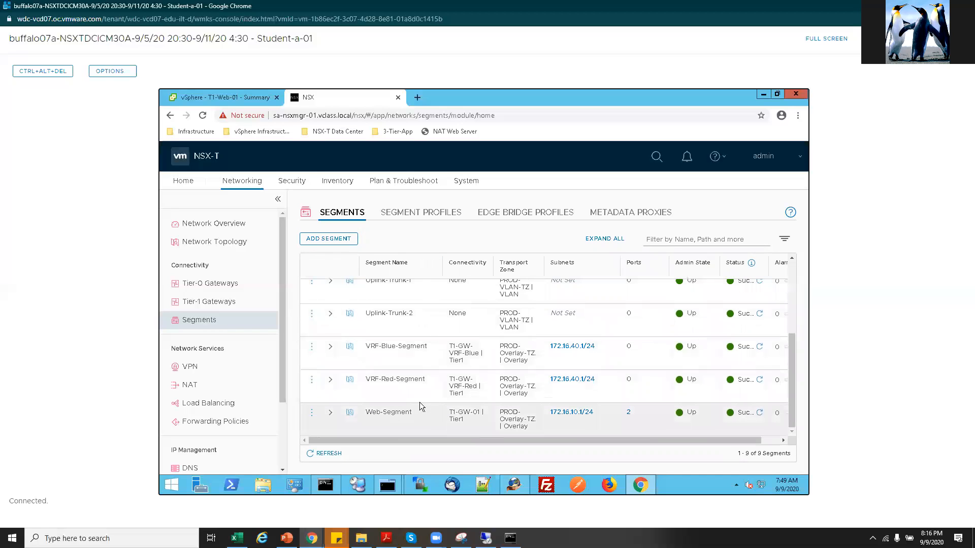
scroll(416, 400, "down", 1)
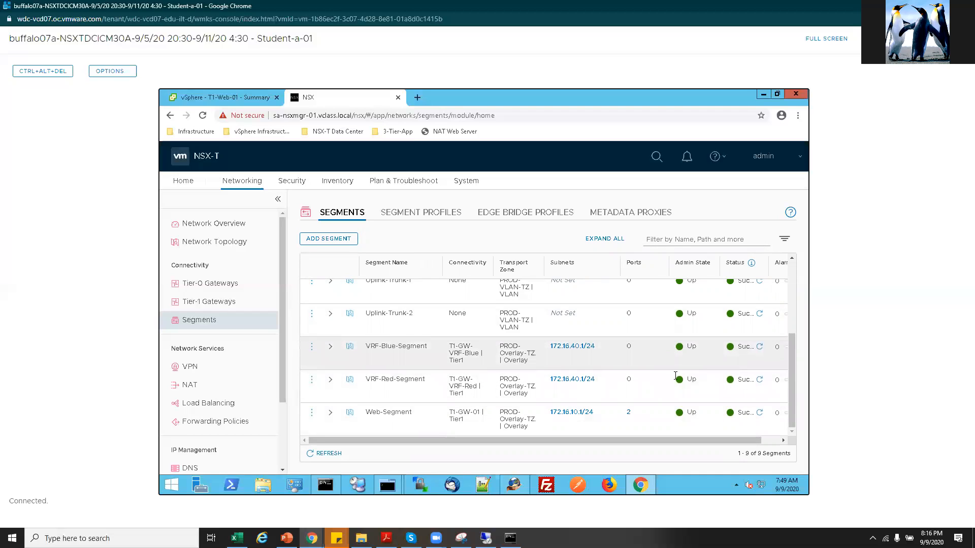
double_click(629, 380)
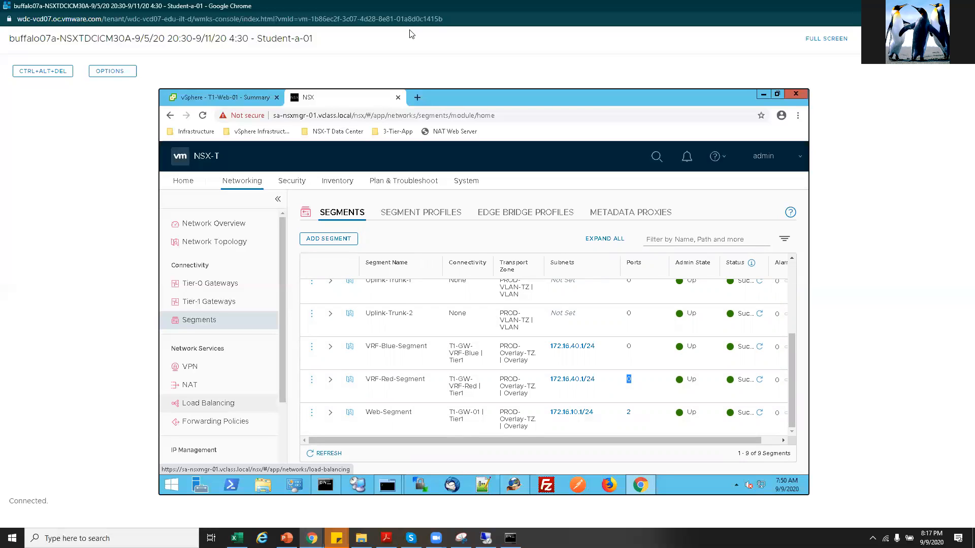
Switch to the vSphere Client and open the virtual hardware settings of VM Ubuntu-01a.
left_click(247, 100)
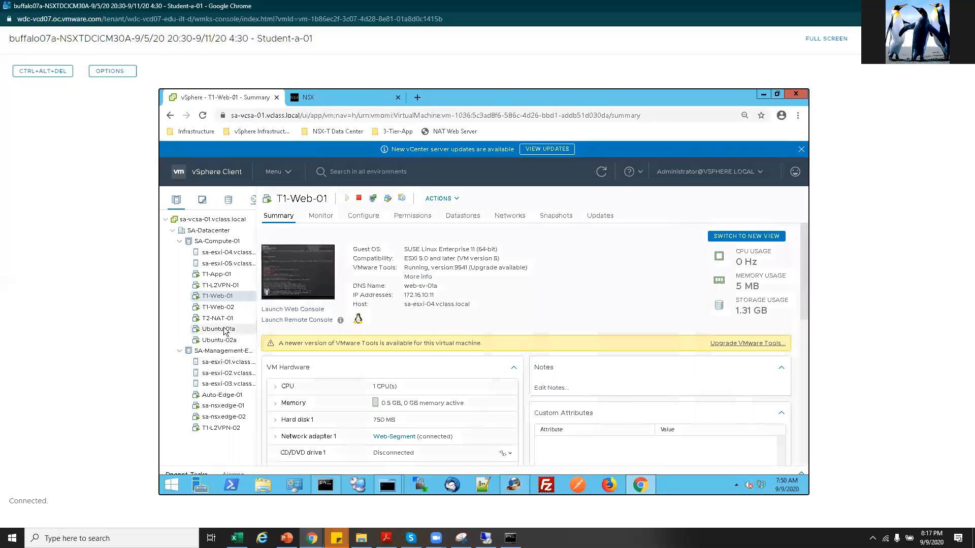
left_click(225, 330)
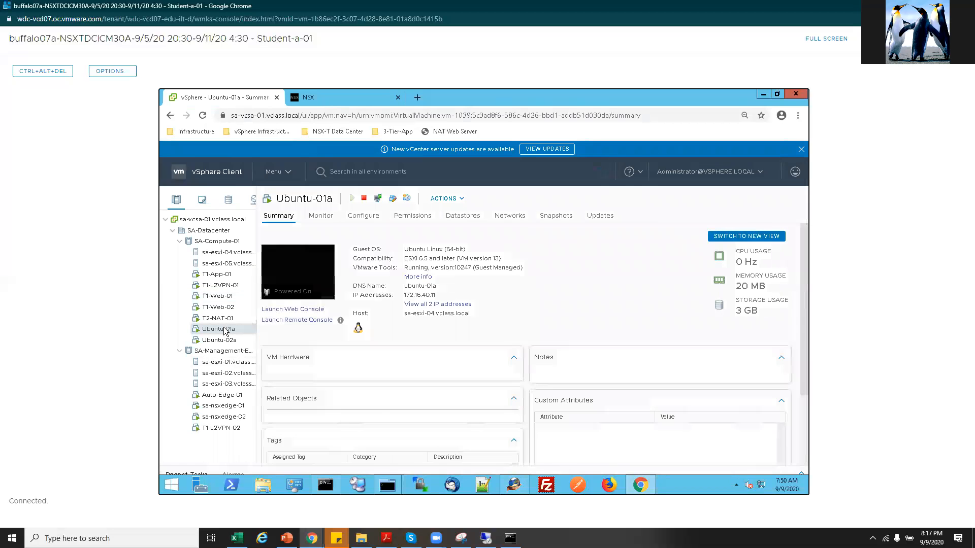
right_click(225, 330)
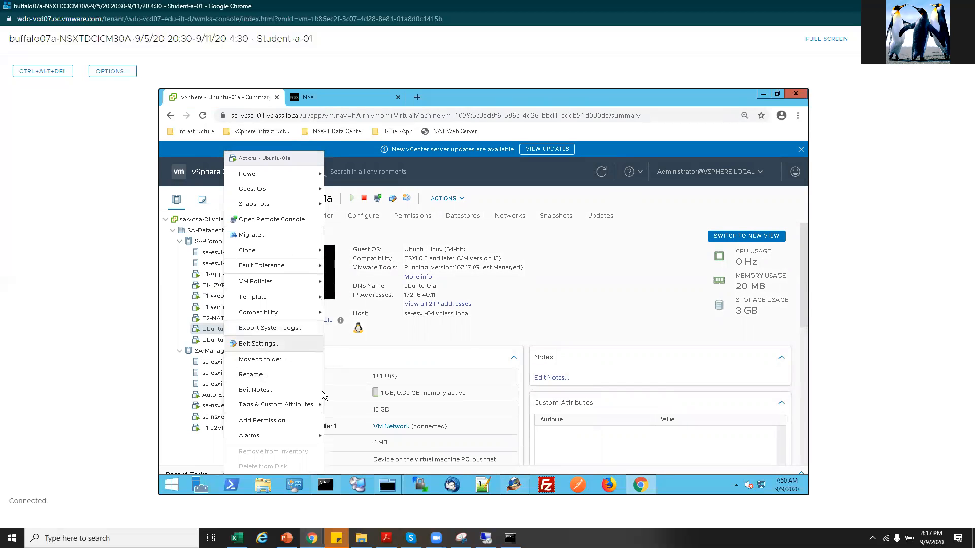
left_click(305, 348)
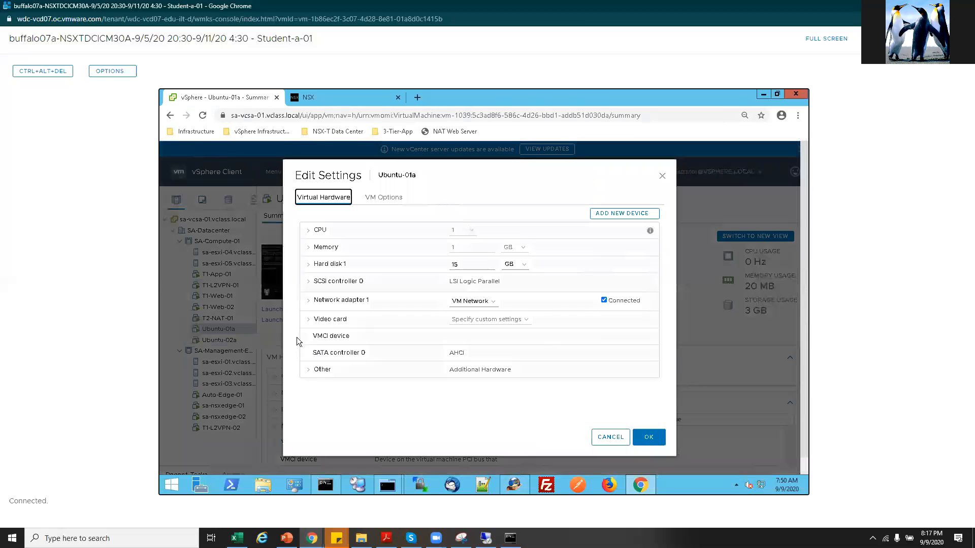
Connect Ubuntu-01a's network adapter 1 to VRF-Red-Segment and apply the VM settings.
left_click(493, 302)
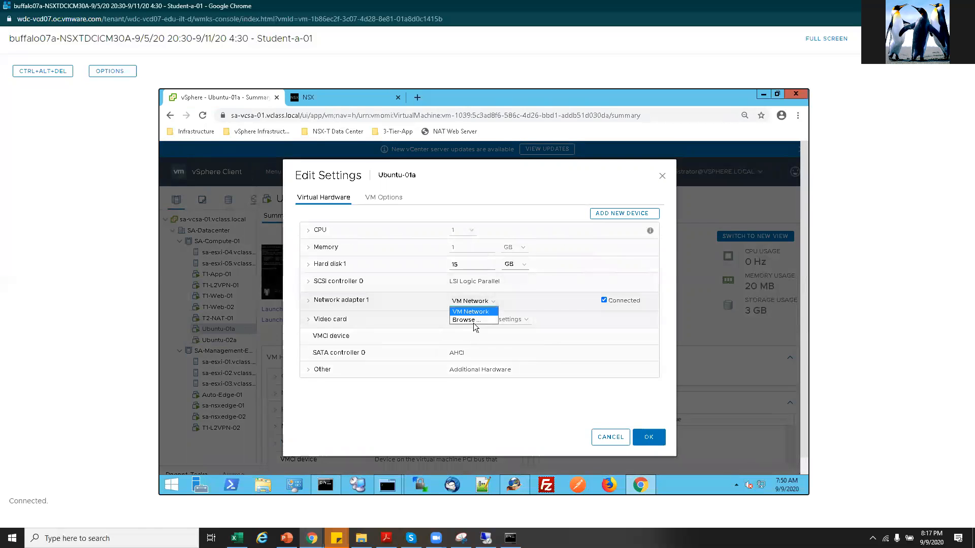
left_click(476, 320)
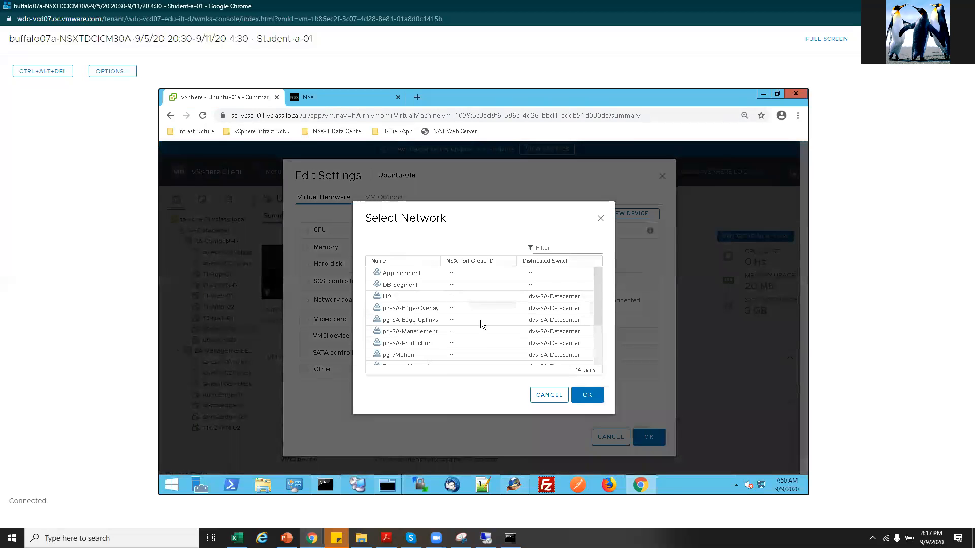
scroll(480, 320, "down", 3)
left_click(414, 359)
left_click(588, 396)
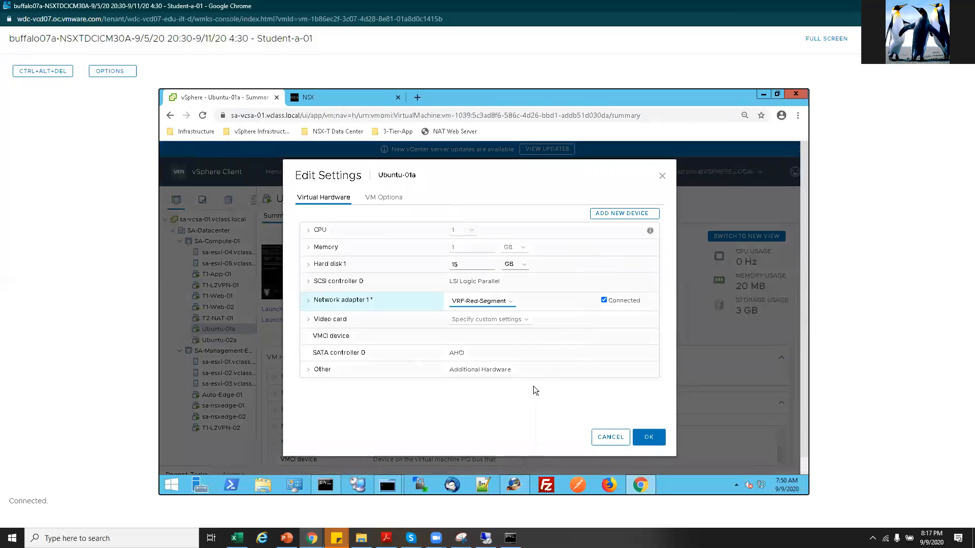
left_click(649, 438)
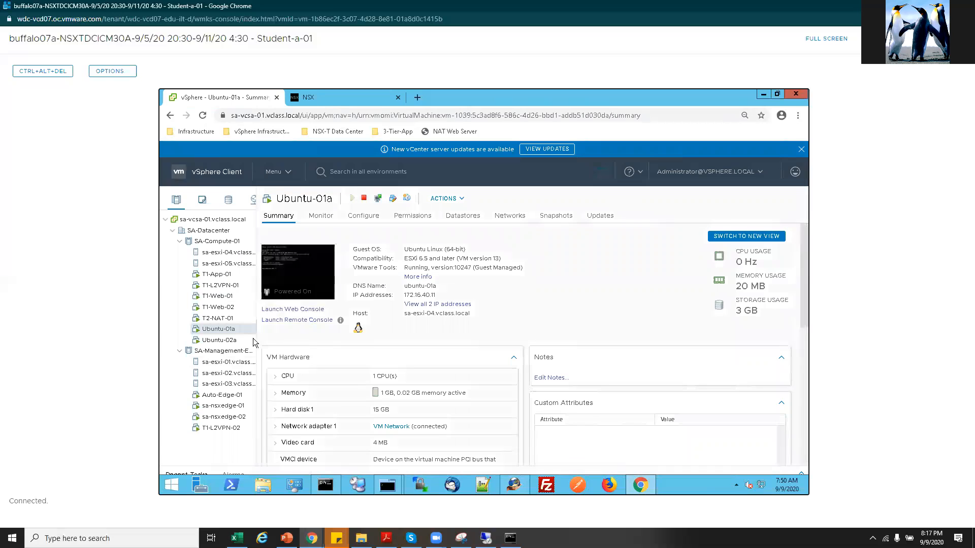
Open the virtual hardware settings of VM Ubuntu-02a.
right_click(228, 344)
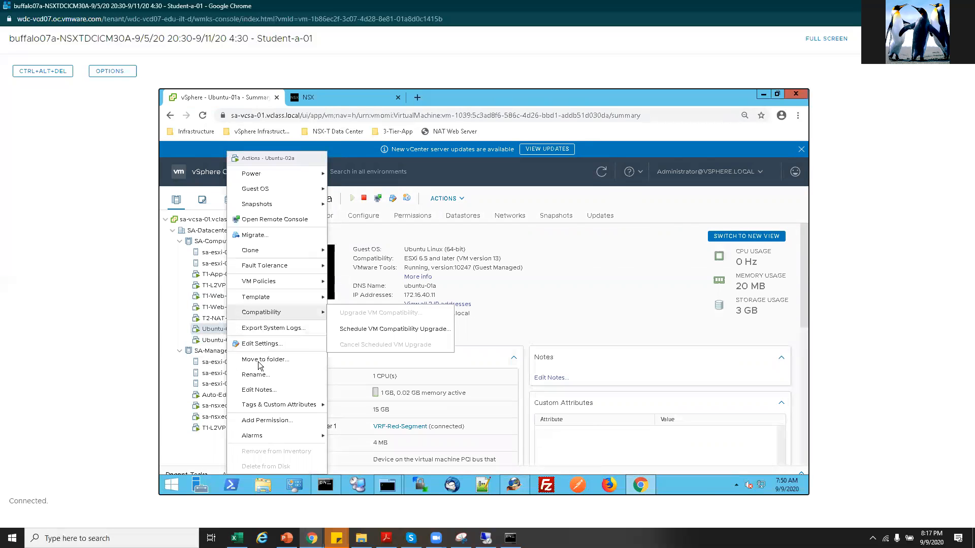
left_click(213, 343)
right_click(212, 344)
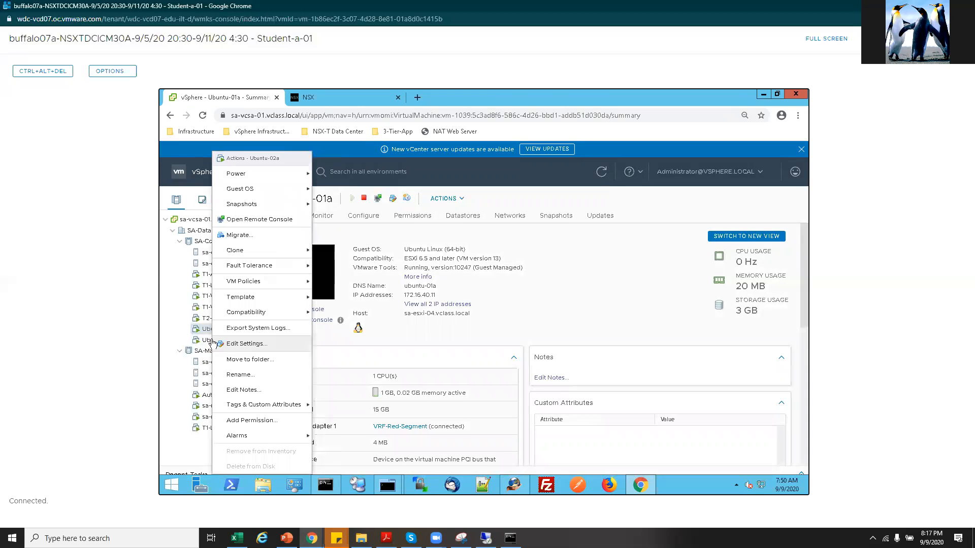
left_click(206, 345)
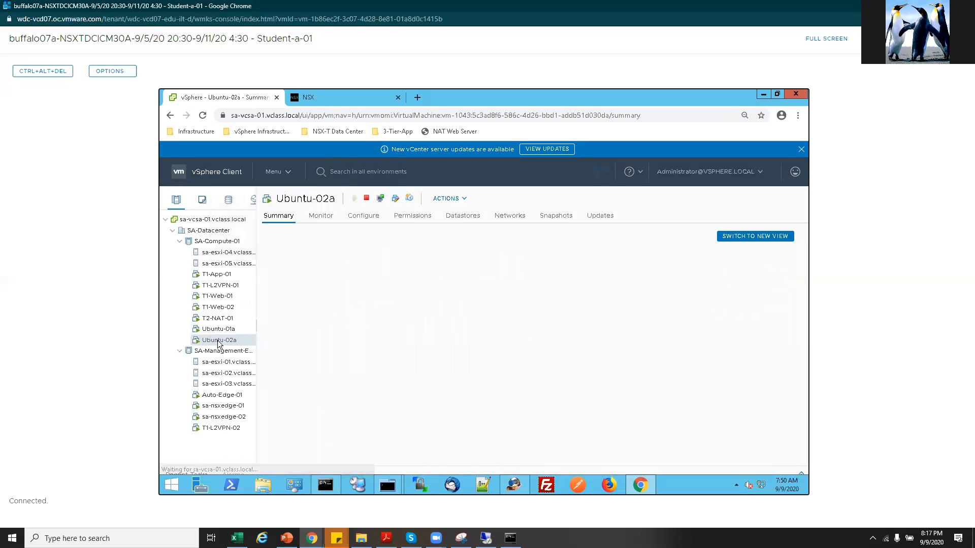
right_click(220, 345)
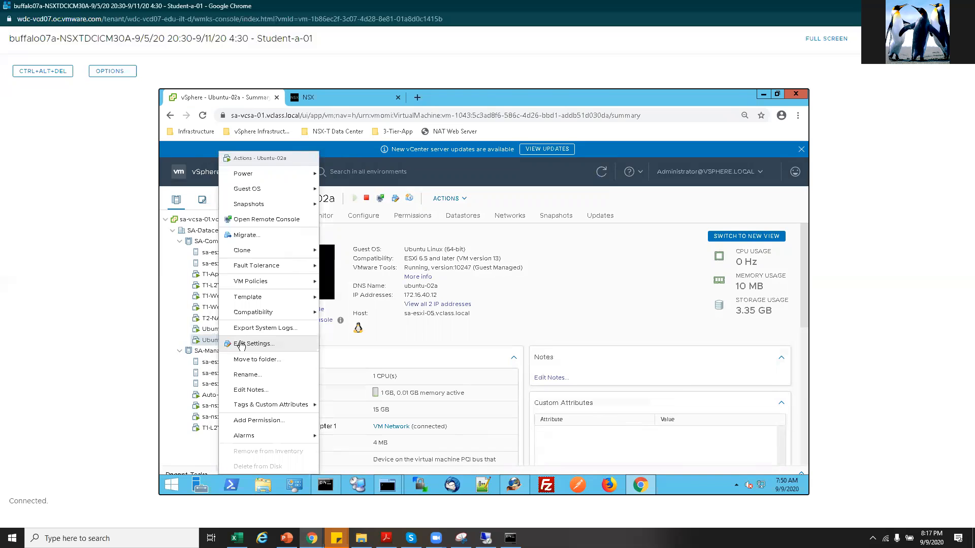
key("Escape")
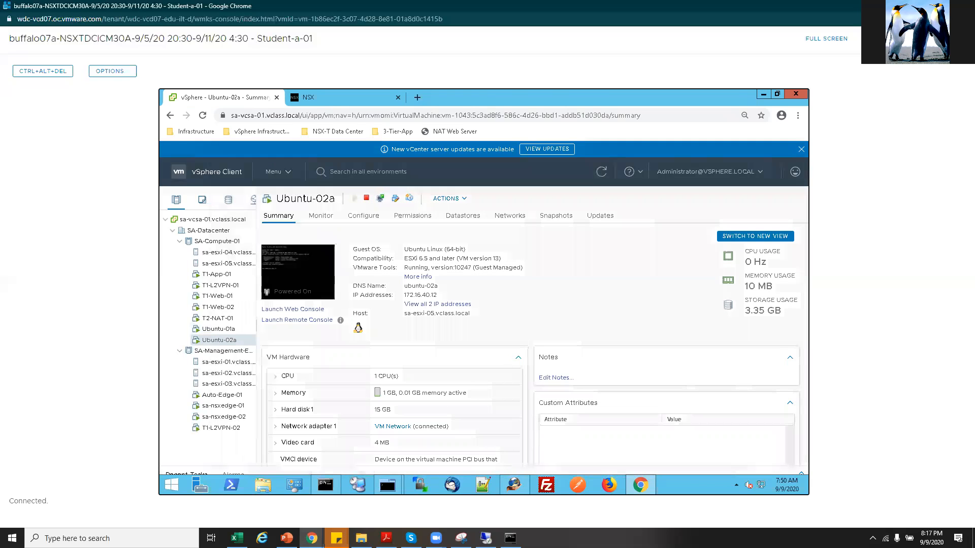
right_click(228, 341)
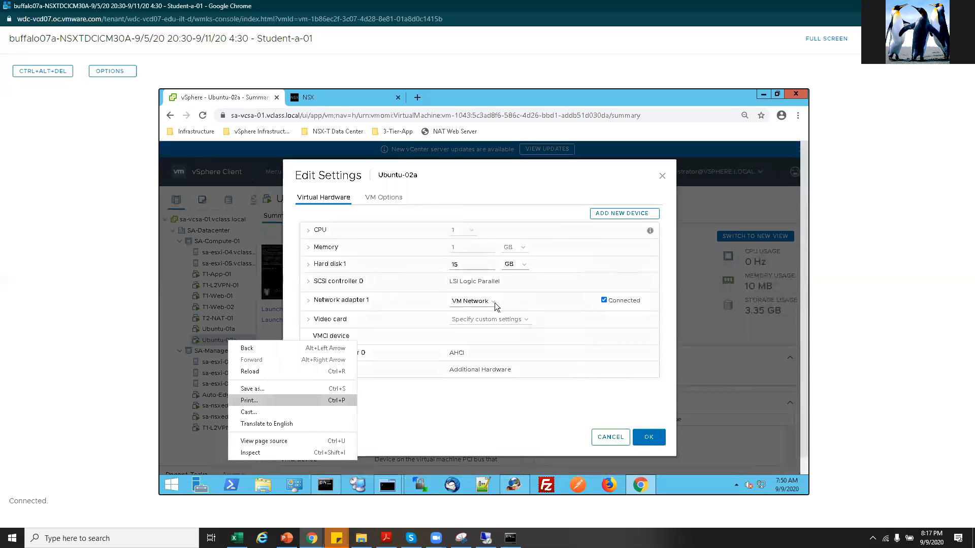
key("Escape")
Connect Ubuntu-02a's network adapter 1 to VRF-Blue-Segment and apply the VM settings.
left_click(490, 311)
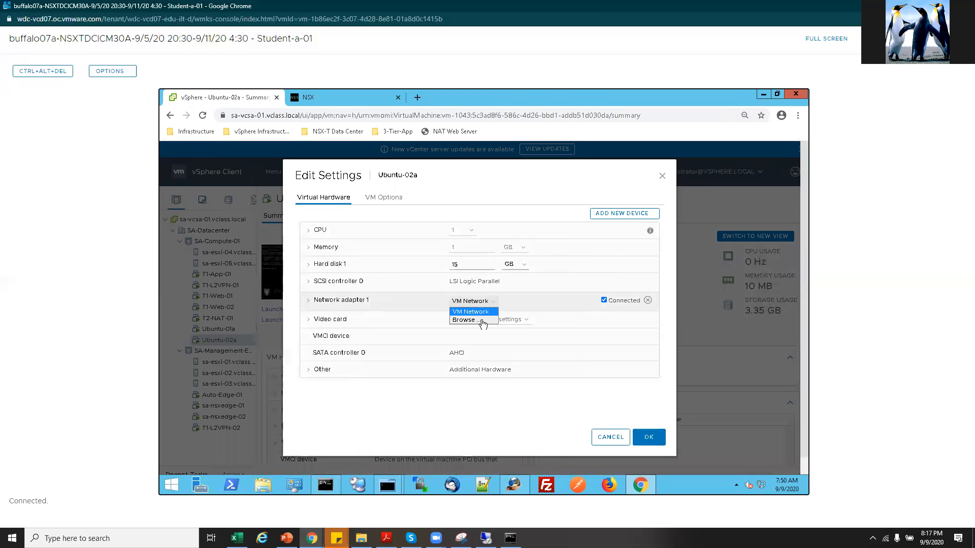
key("Escape")
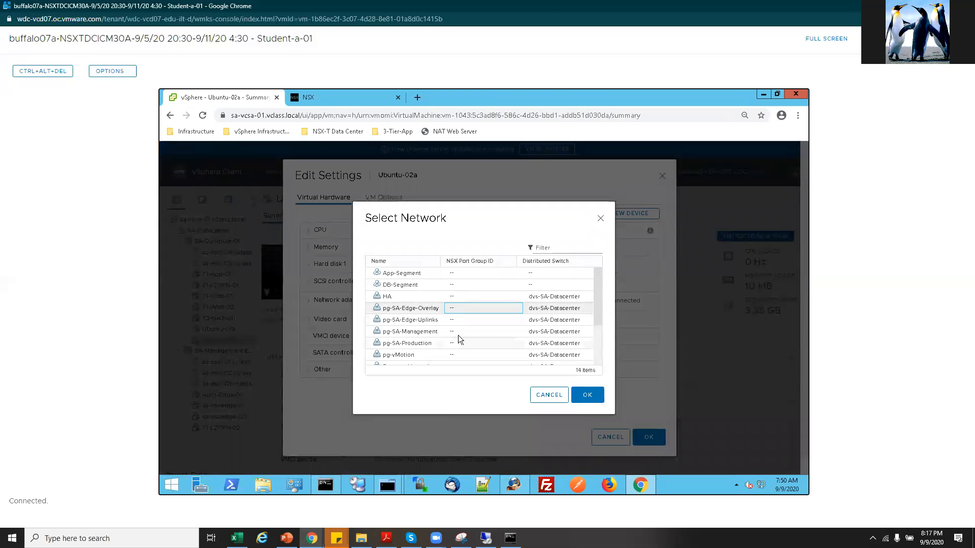
scroll(458, 335, "down", 2)
scroll(428, 351, "down", 1)
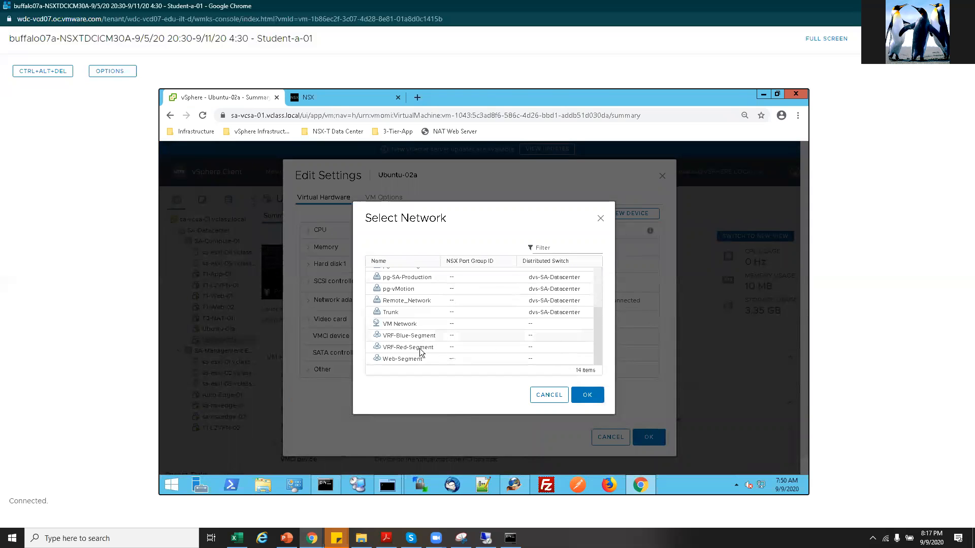
left_click(422, 349)
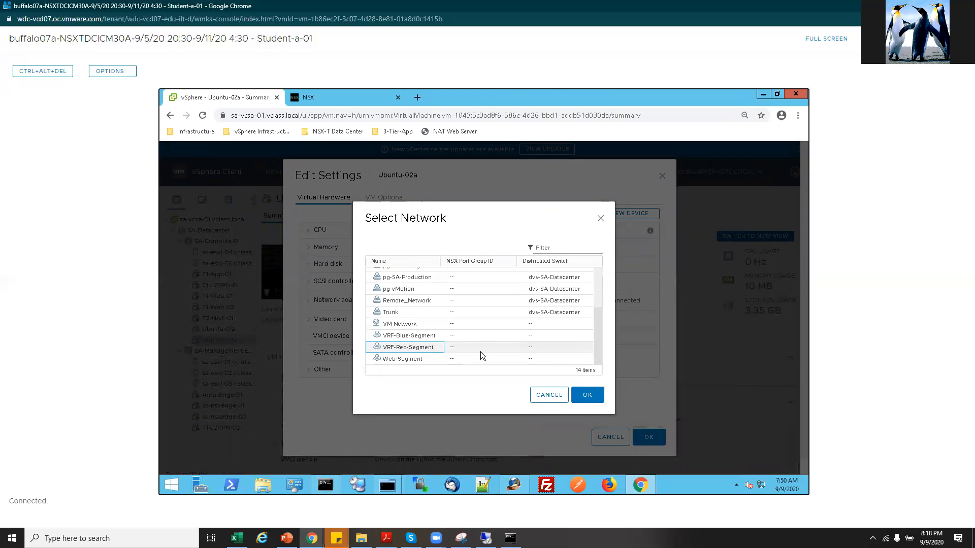
left_click(420, 336)
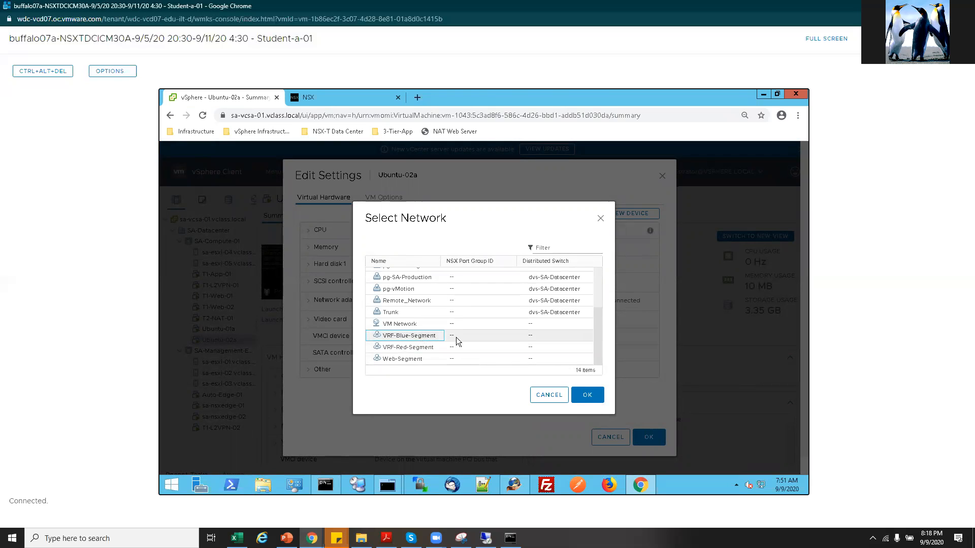
left_click(576, 399)
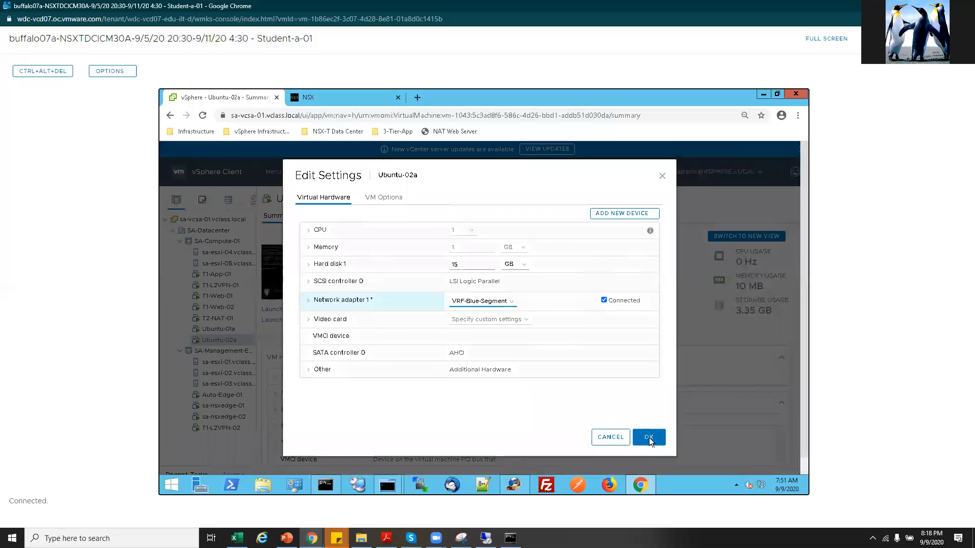
left_click(649, 441)
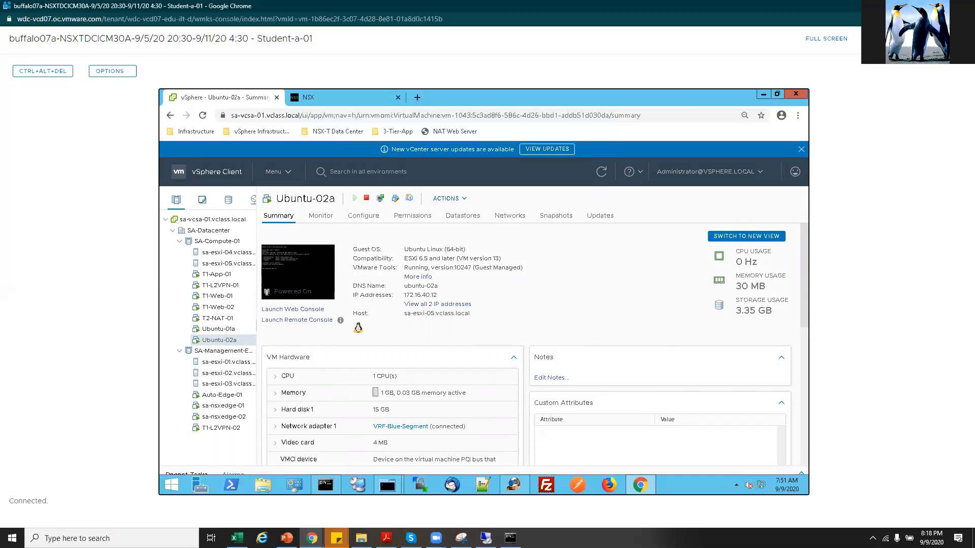
Launch the web console of Ubuntu-01a and ping 10.0.10.11 with three packets.
left_click(218, 330)
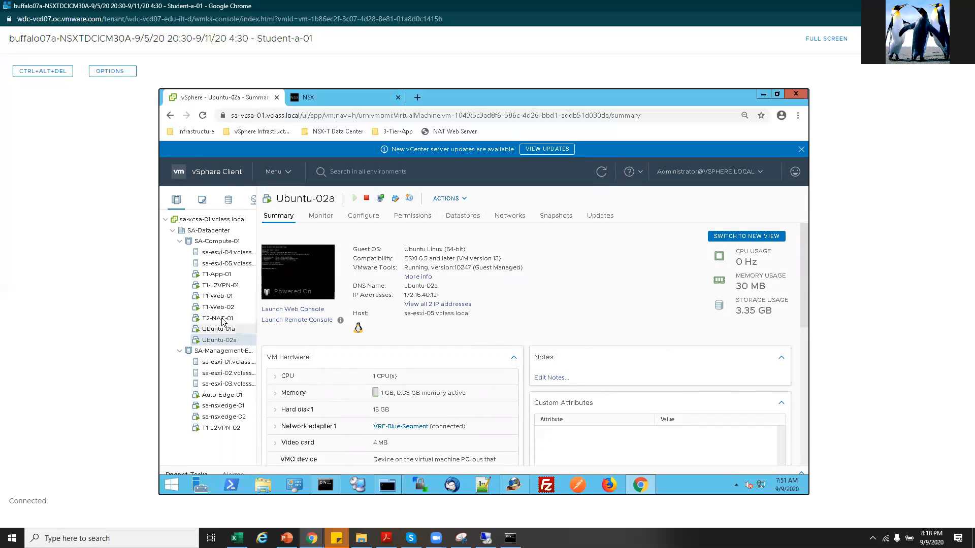
left_click(298, 309)
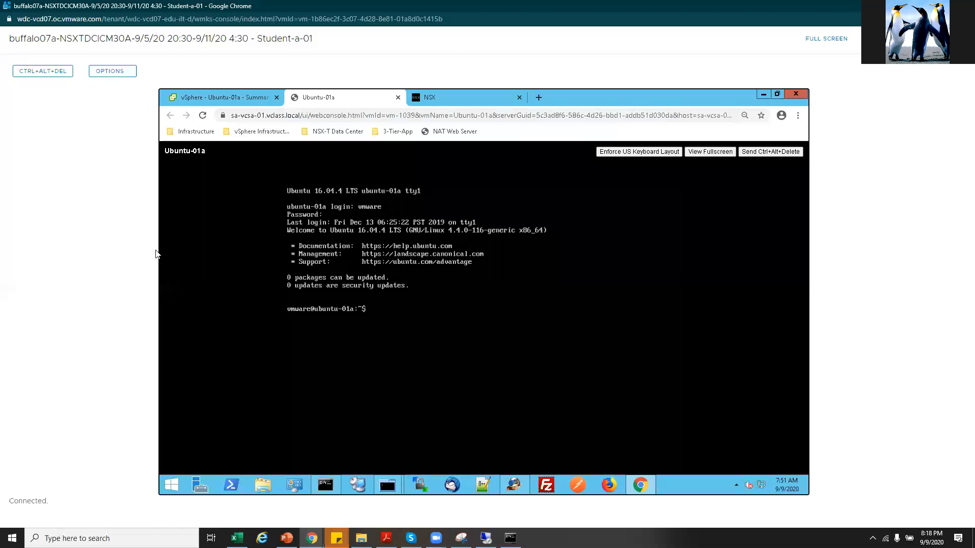
key("Return")
type("ping -c 3 10.0.10.")
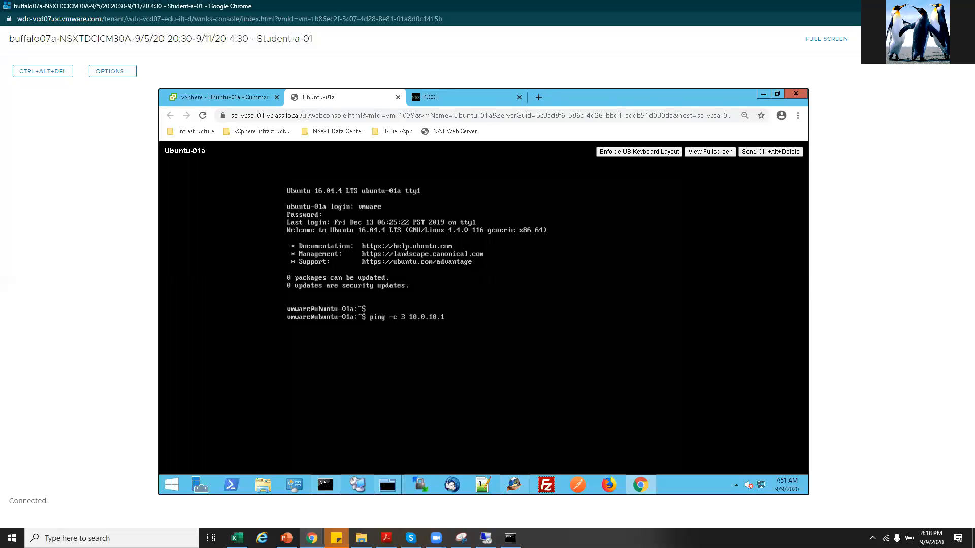
type("11")
key("Return")
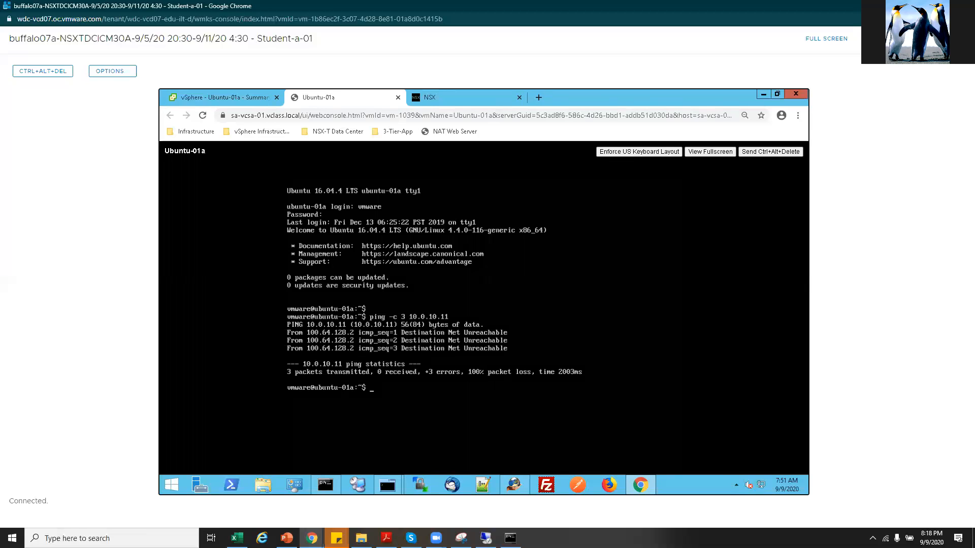
Trace the route from Ubuntu-01a to 10.0.10.11 with numeric output, using traceroute -n.
type("traceroute -n 10.0.10.11")
key("Return")
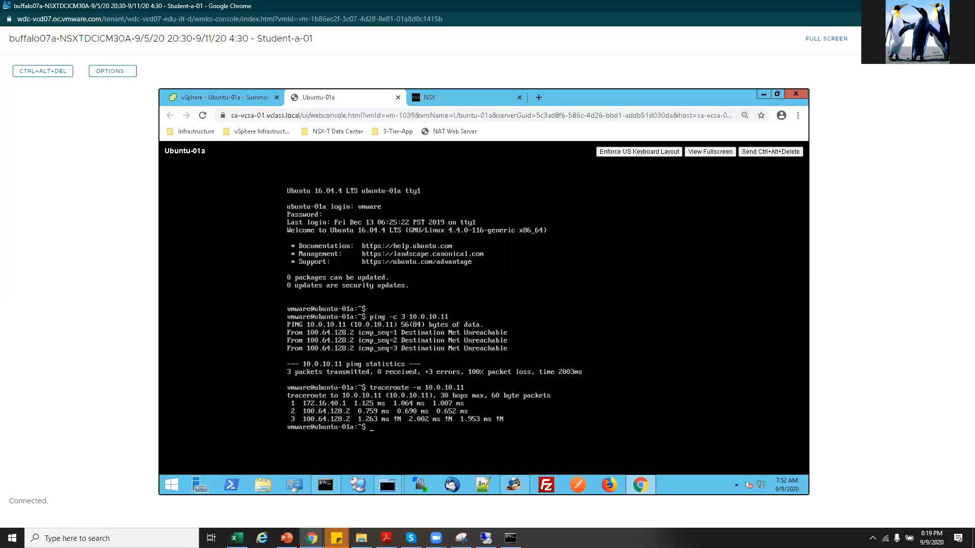
key("alt+Tab")
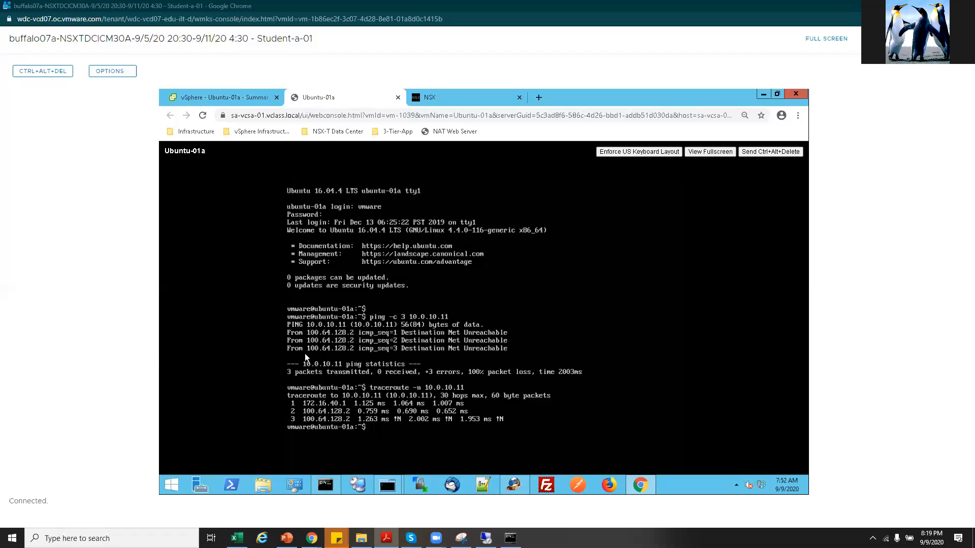
Switch to MTPuTTY and open a session to sa-nsxedge-01.
left_click(387, 487)
right_click(387, 486)
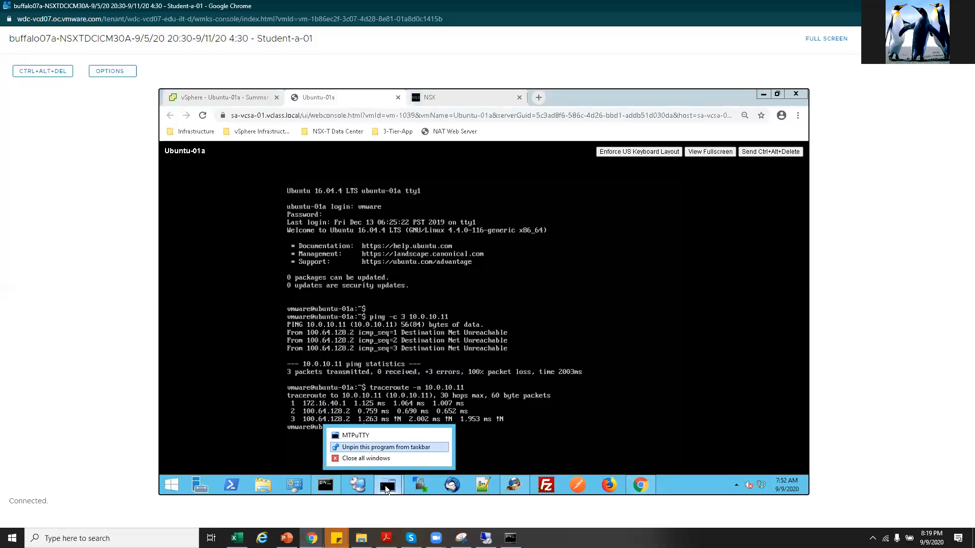
key("Escape")
left_click(386, 487)
left_click(355, 445)
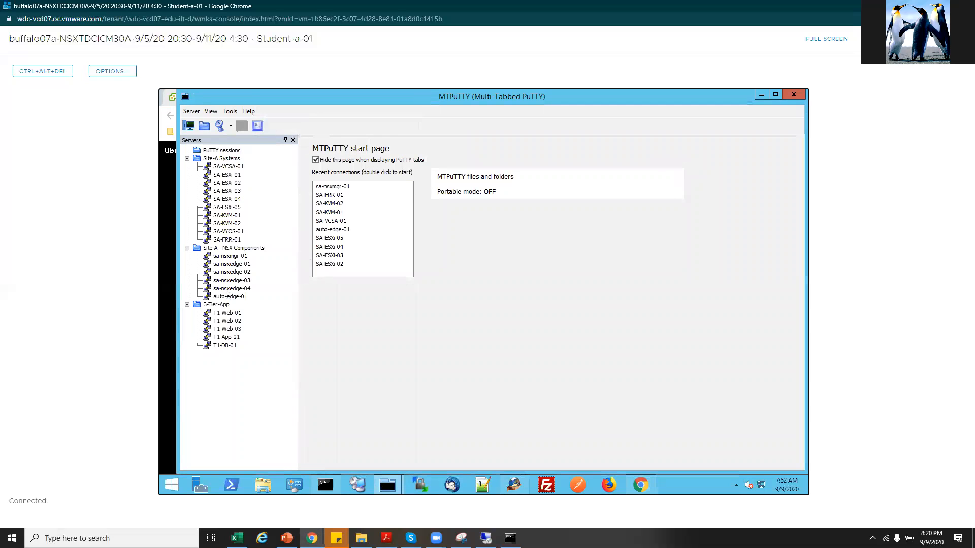
double_click(227, 266)
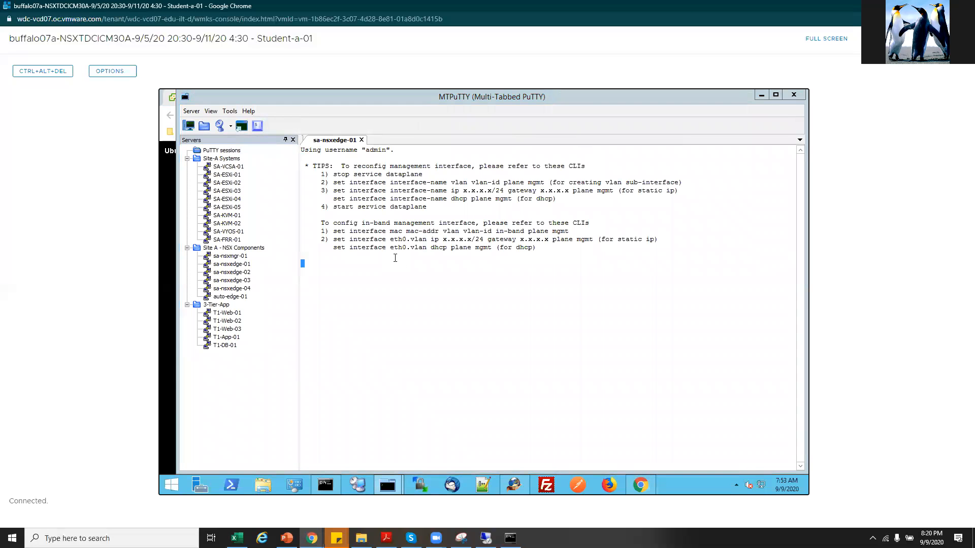
List the logical routers on sa-nsxedge-01 with get logical-router.
type("get ")
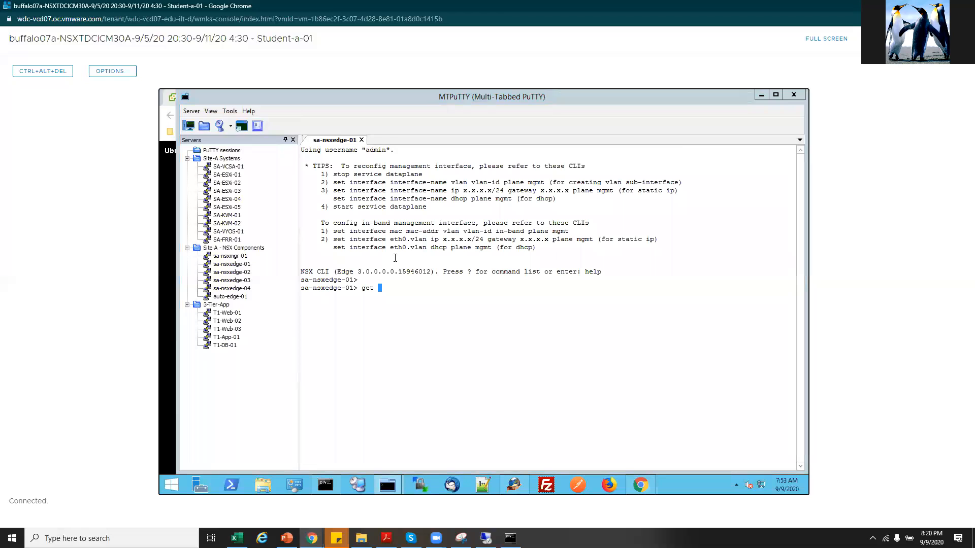
type("logical-router")
key("Return")
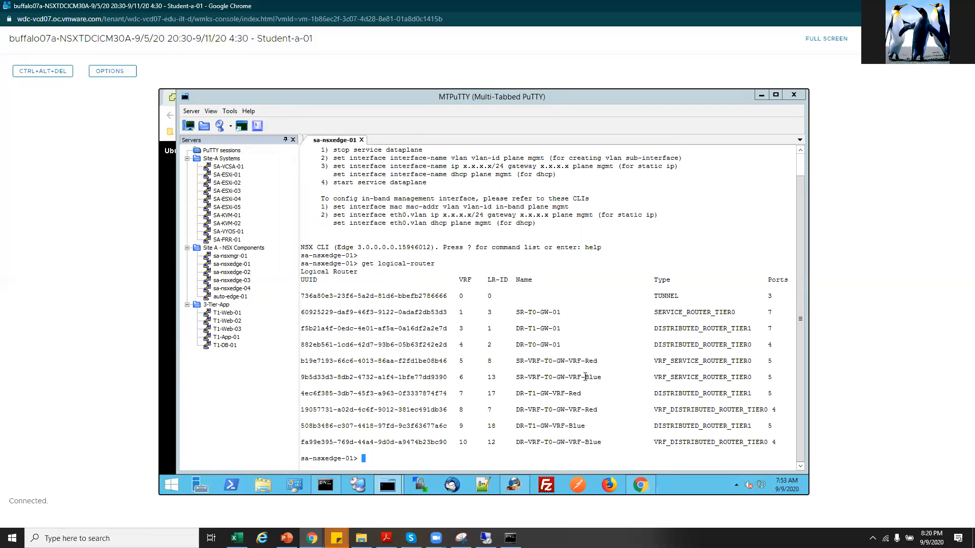
Highlight the Red and Blue Tier-0 VRF service and distributed routers and the DR-T1-GW-VRF-Red entry in the logical router list.
left_click_drag(517, 361, 601, 377)
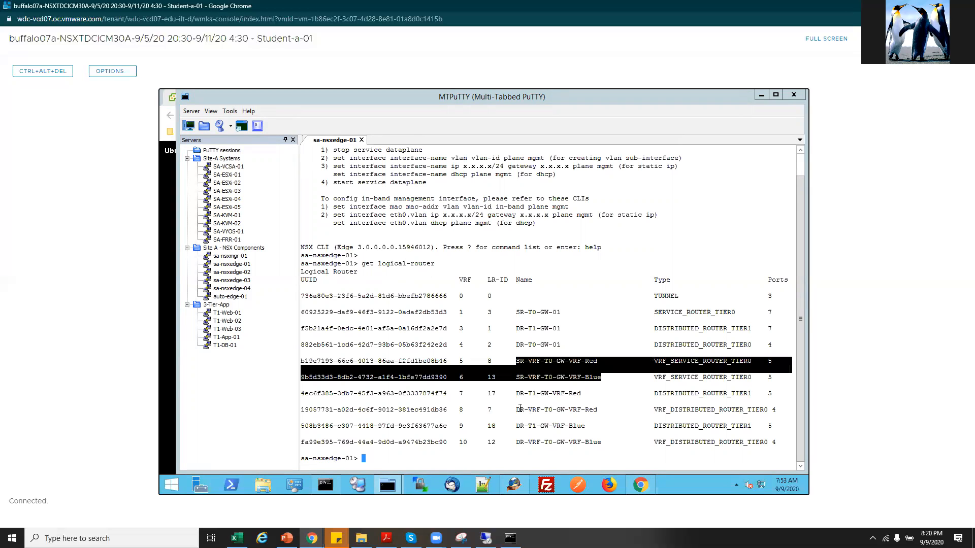
left_click_drag(516, 410, 593, 410)
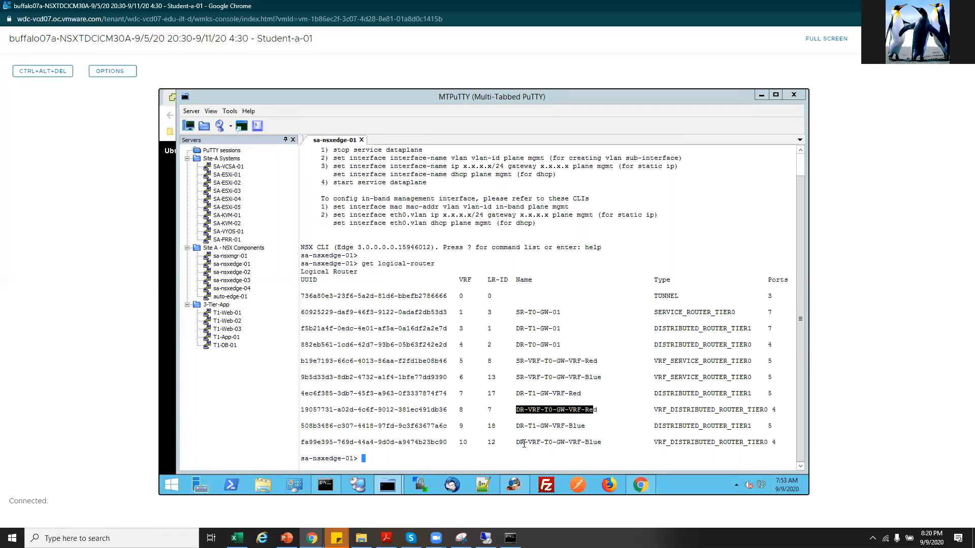
left_click_drag(577, 442, 523, 437)
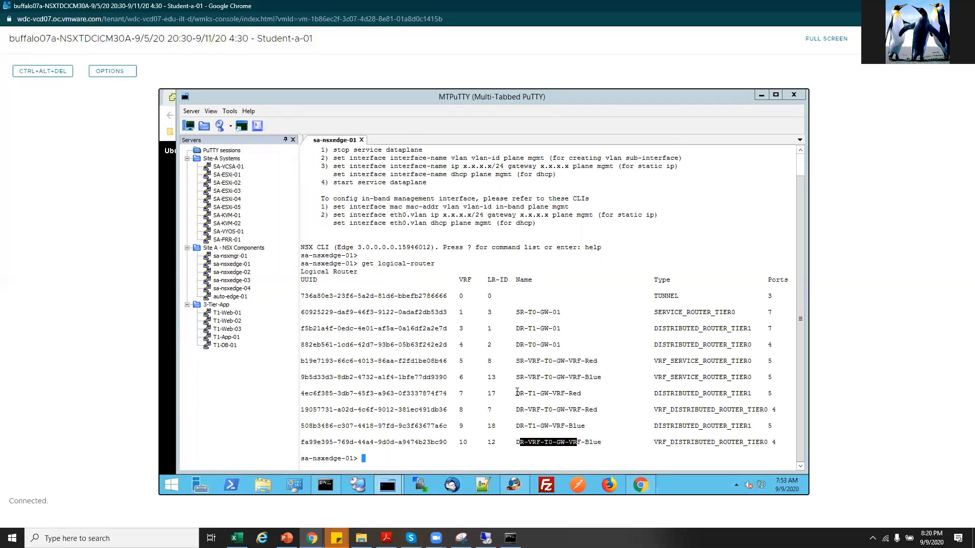
left_click_drag(516, 394, 589, 395)
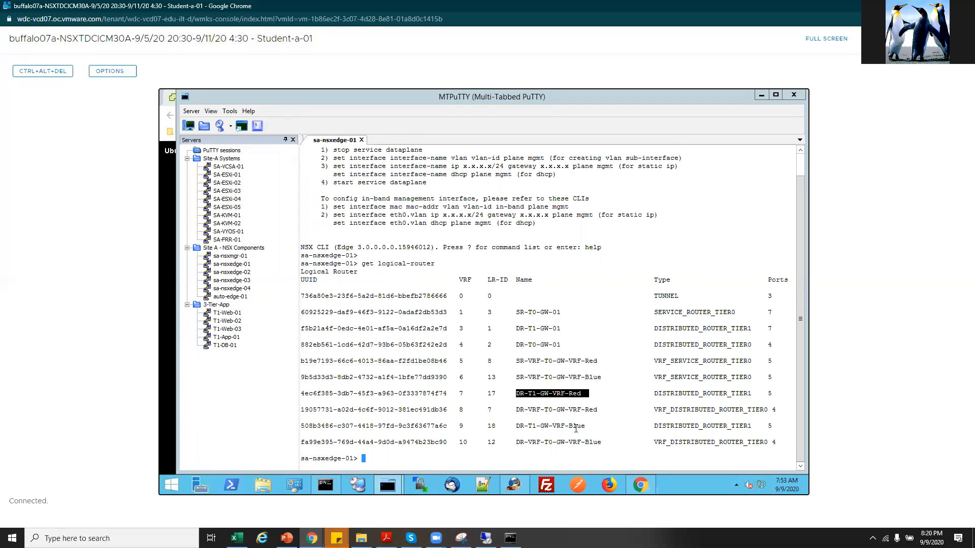
Identify the VRF number of SR-VRF-T0-GW-VRF-Blue in the logical router list and enter the vrf 6 context on sa-nsxedge-01.
left_click(517, 424)
double_click(517, 425)
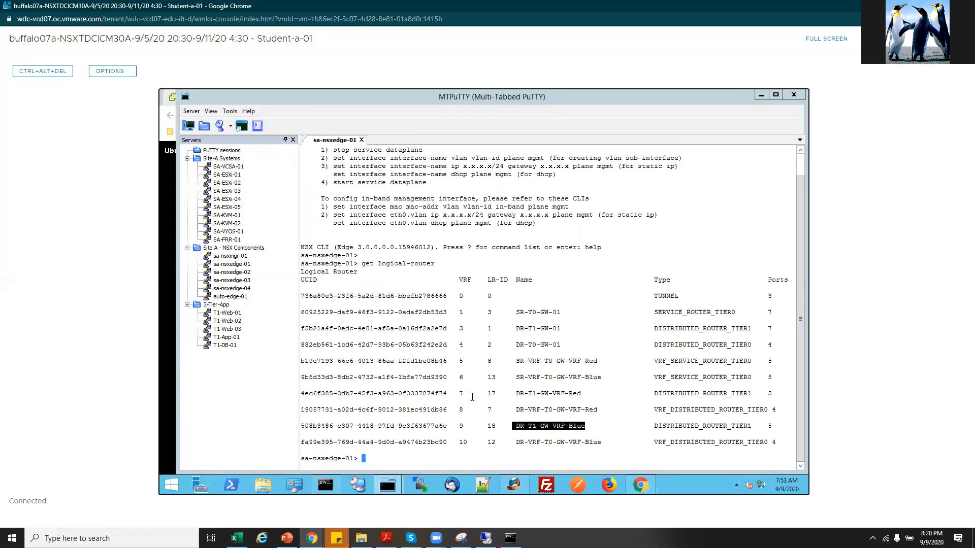
double_click(455, 377)
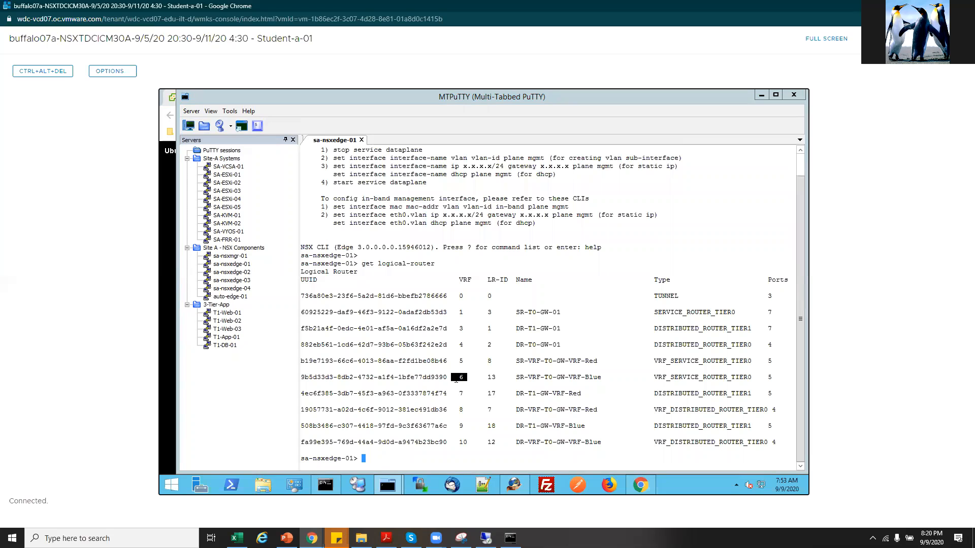
right_click(400, 452)
type("vrf")
key("ctrl+u")
type("vrf 6")
key("Return")
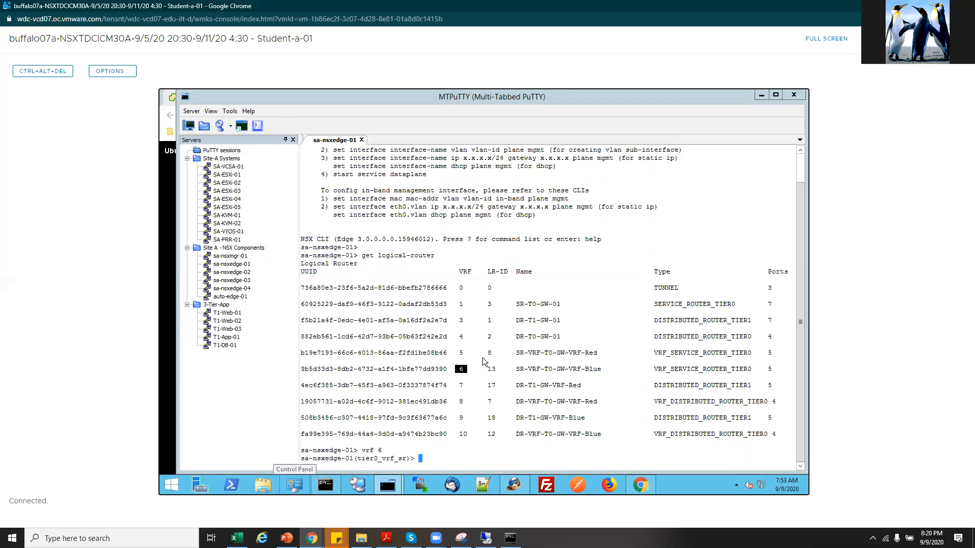
Run get route to display the routing table of the VRF-Blue Tier-0 service router.
left_click(453, 443)
type("get route")
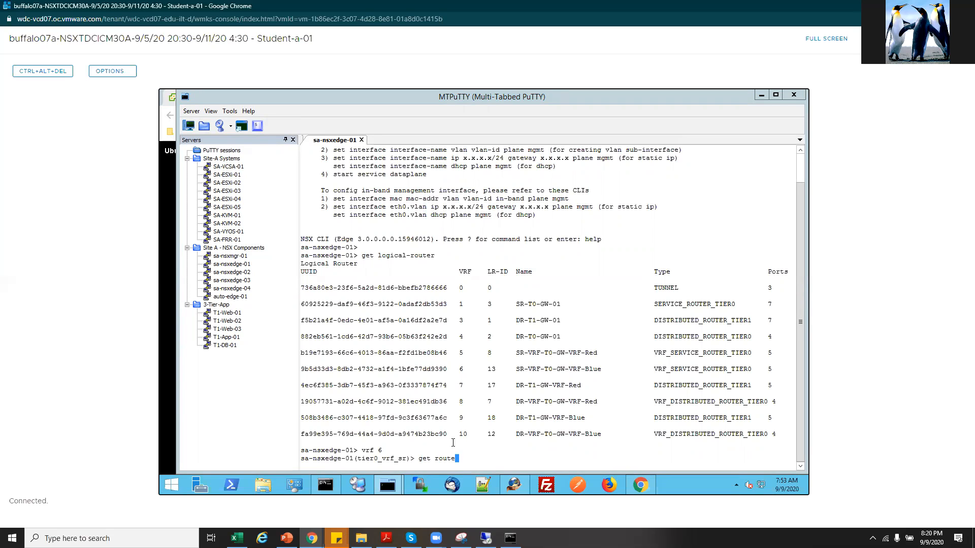
key("Return")
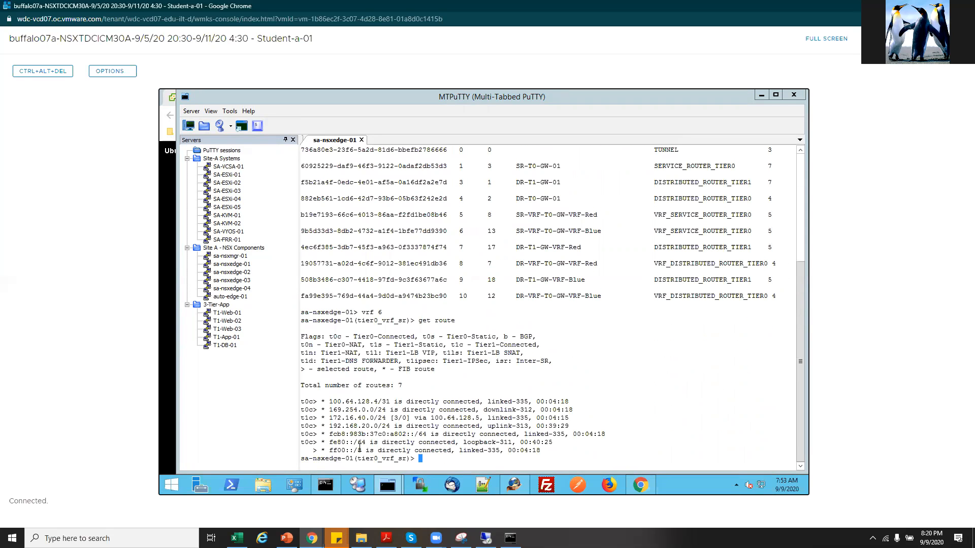
Examine the Tier-0 and Tier-1 connected routes in the VRF-Blue routing table, including 192.168.20.0/24, 172.16.40.0/24, 169.254.0.0/24 and 100.64.128.4/31.
left_click_drag(329, 425, 387, 427)
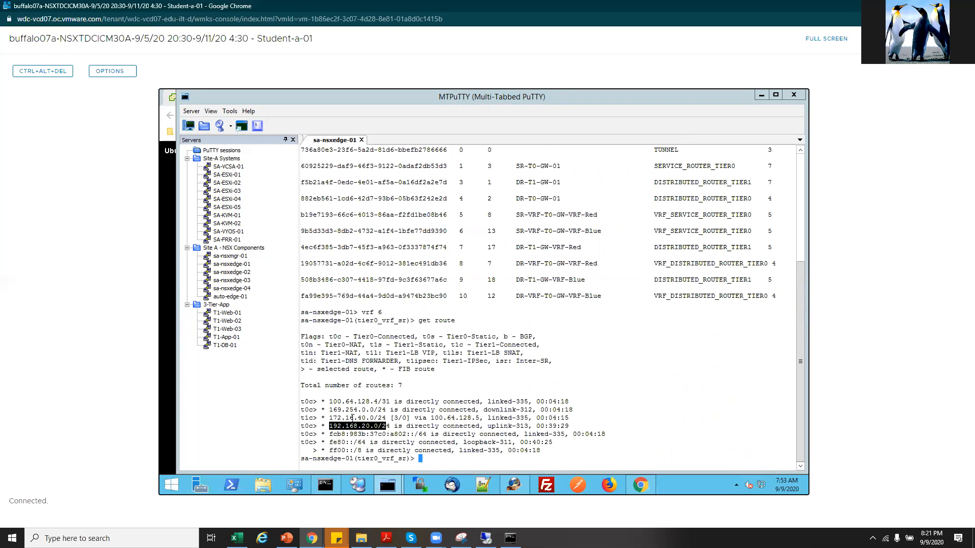
left_click_drag(325, 418, 381, 423)
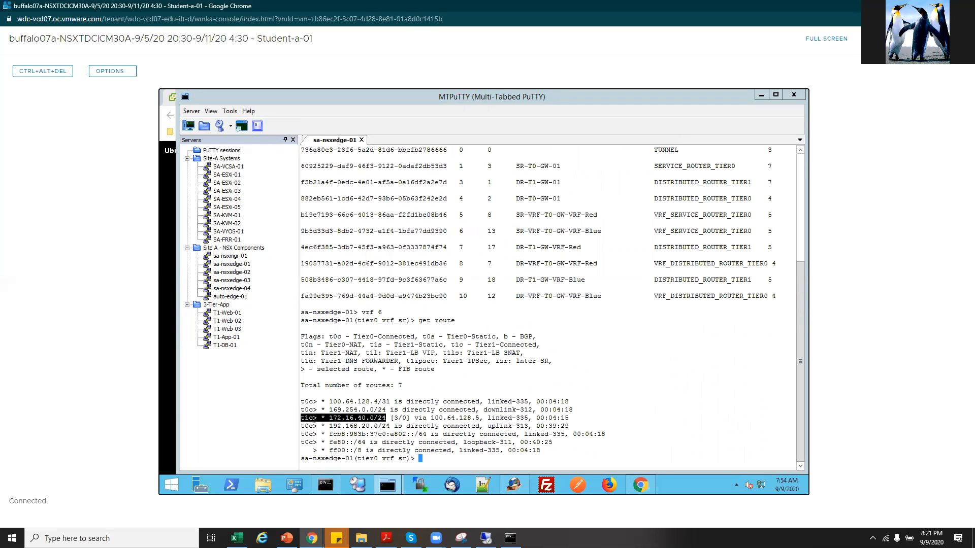
left_click_drag(301, 428, 329, 442)
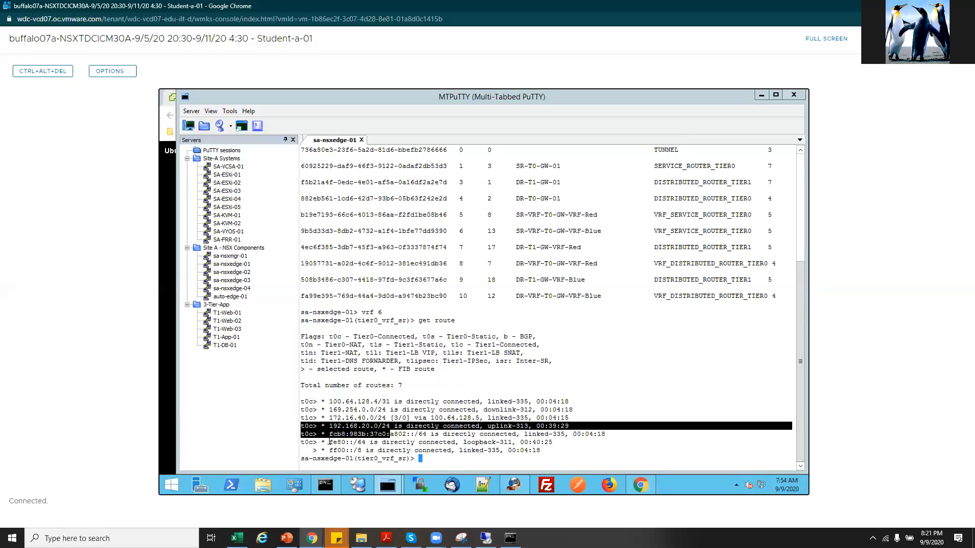
left_click(329, 442)
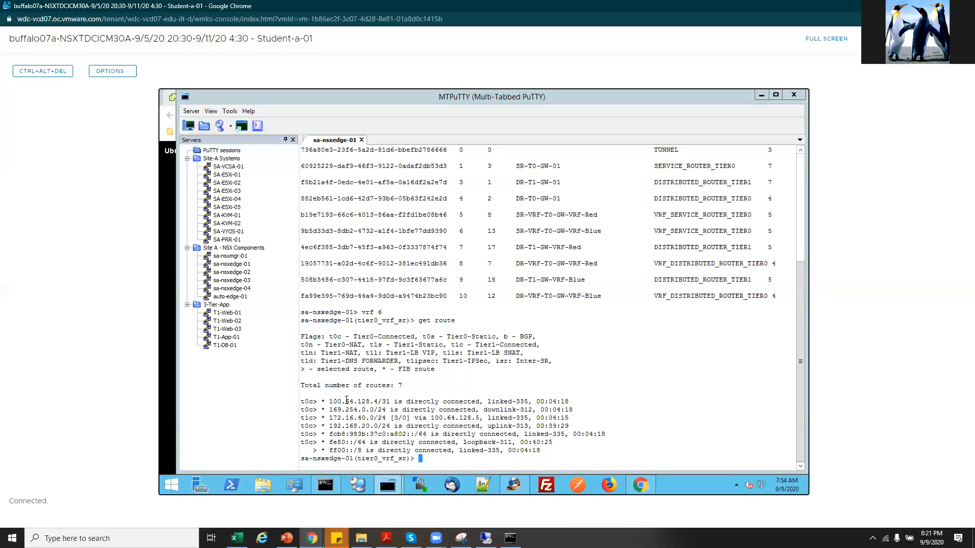
left_click_drag(329, 401, 394, 410)
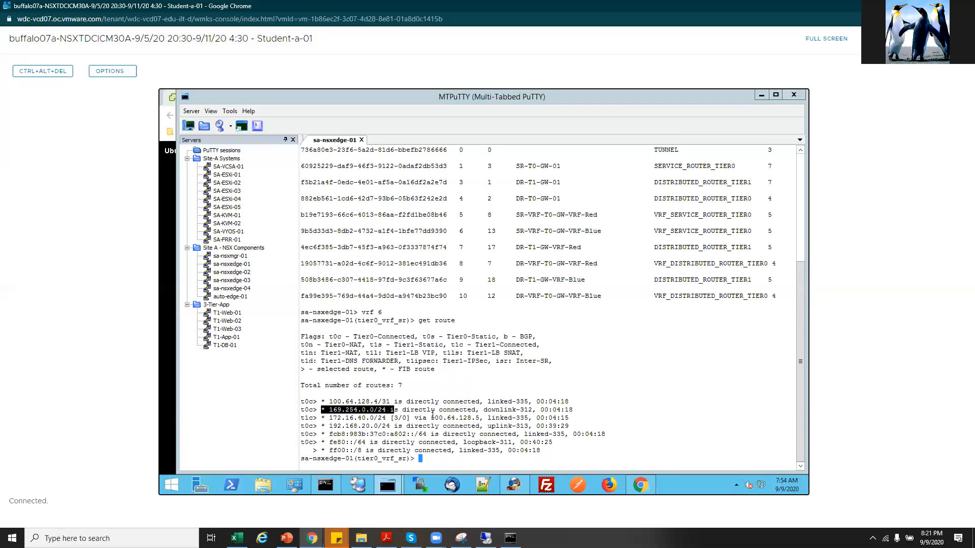
left_click(418, 421)
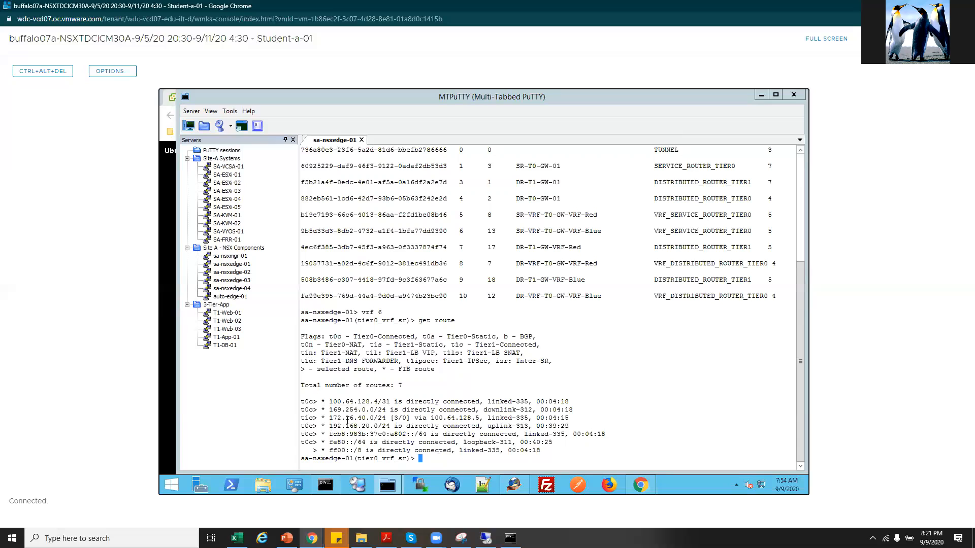
left_click_drag(321, 401, 379, 409)
left_click_drag(315, 418, 382, 426)
left_click_drag(298, 406, 328, 427)
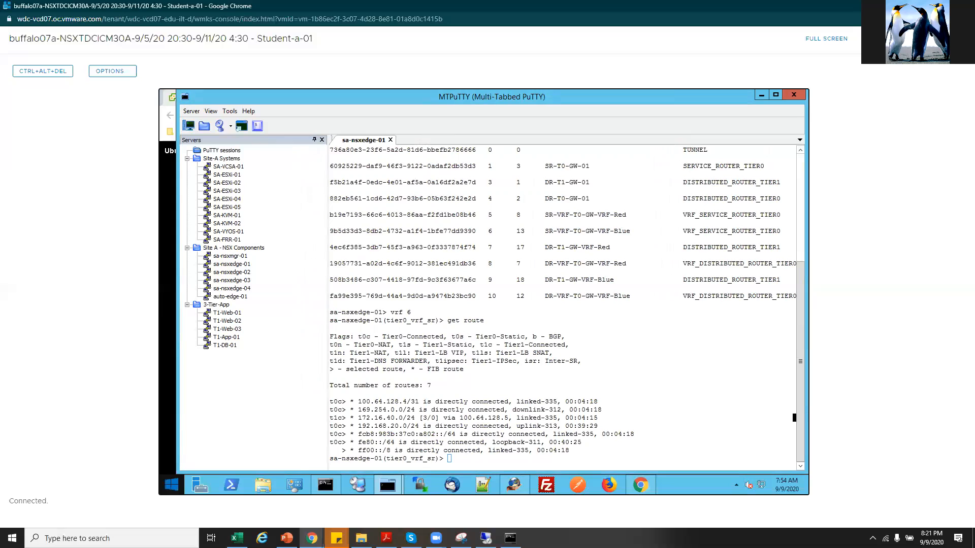
Run get bgp neighbor summary in VRF 6 to check its BGP peering.
left_click(492, 455)
type("get ")
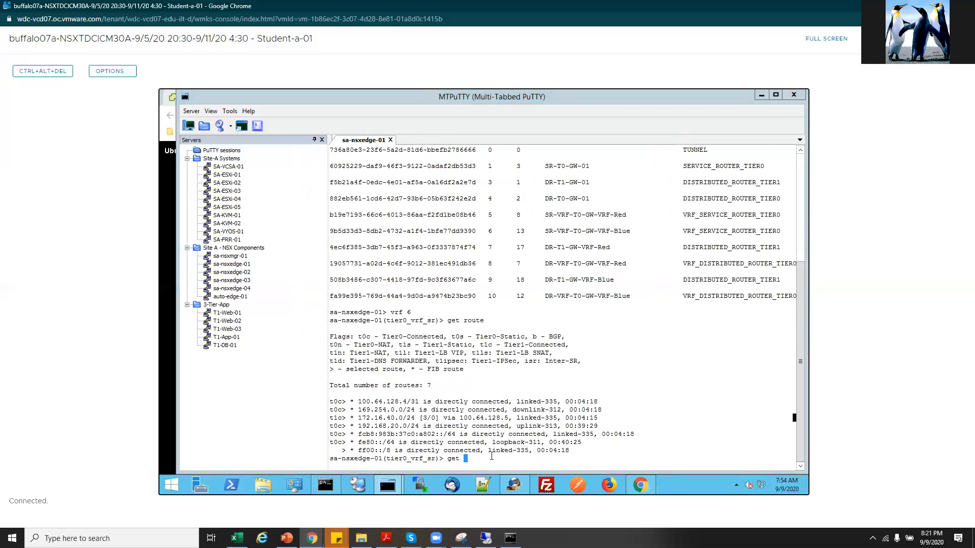
type("bgp neighbor  summary")
key("Return")
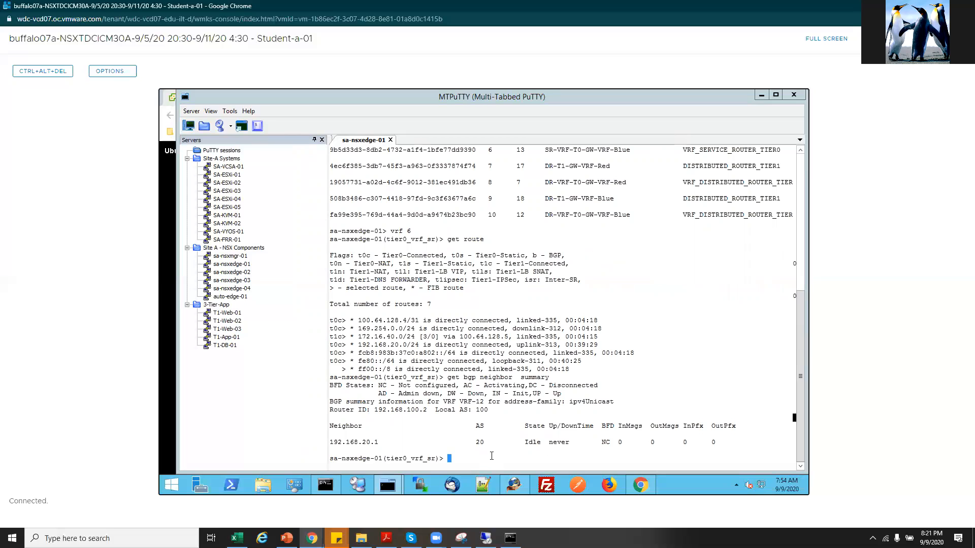
key("Return")
key("Return")
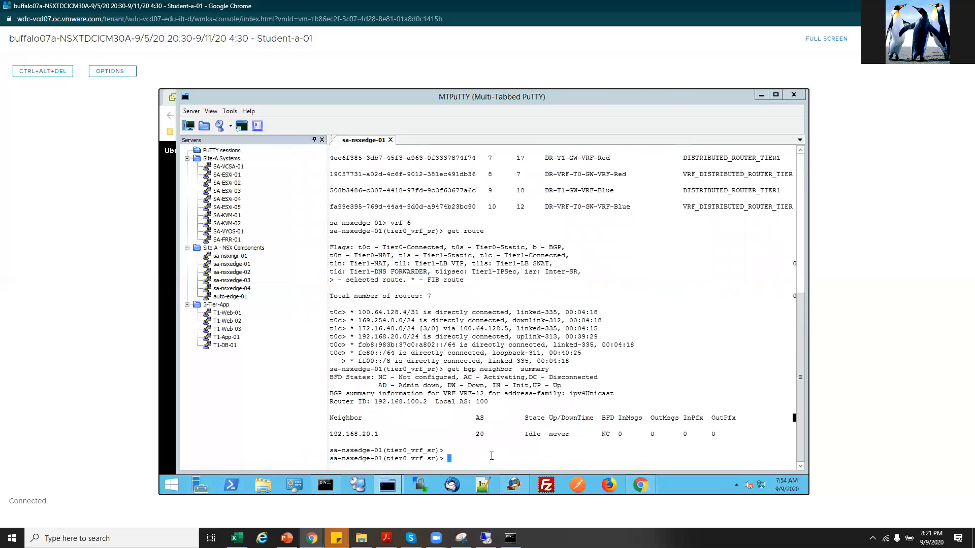
Exit the VRF 6 context and enter the vrf 5 context for the VRF-Red Tier-0 service router.
type("exit")
key("Return")
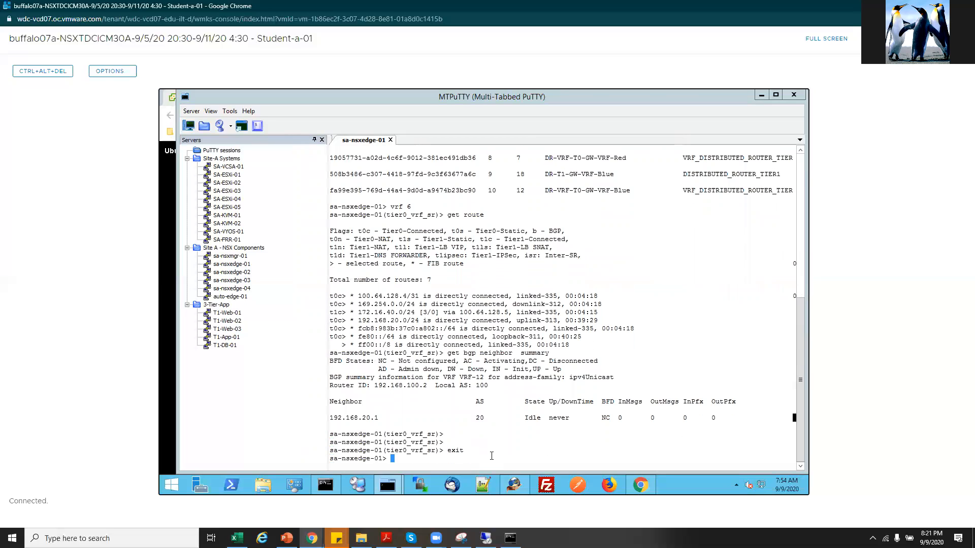
key("Up")
key("Up")
key("Up")
key("Up")
key("BackSpace")
type("5")
key("Return")
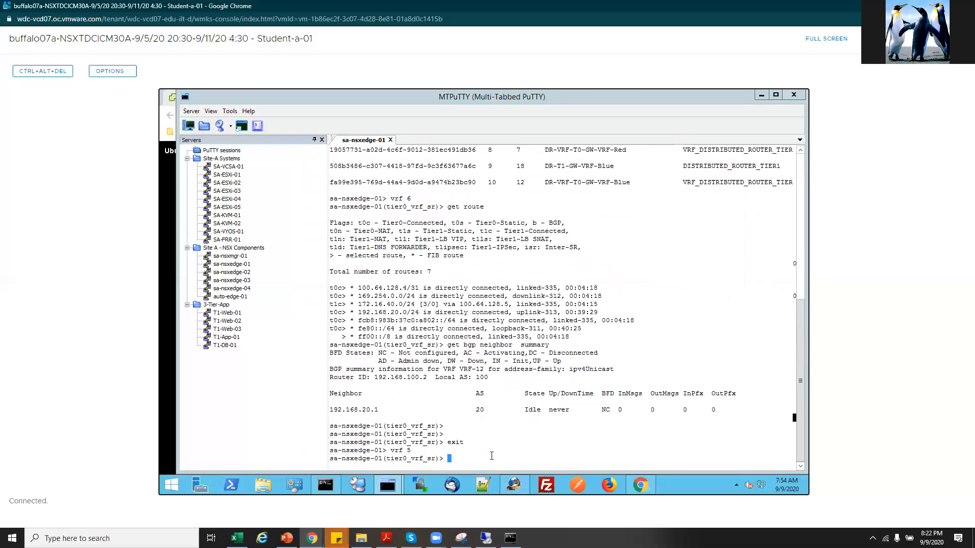
Run get route to display the routing table of VRF 5.
type("get route")
key("Return")
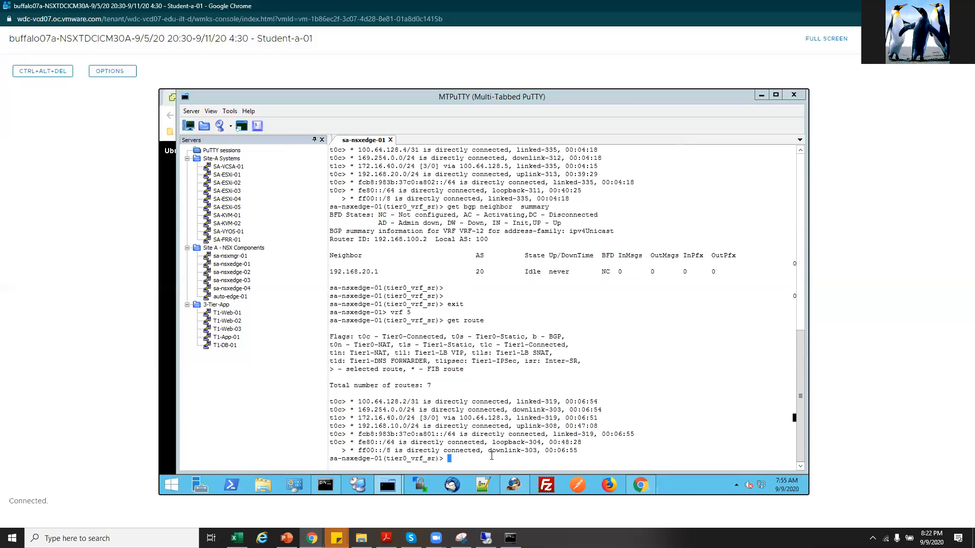
key("Return")
key("Return")
key("Return")
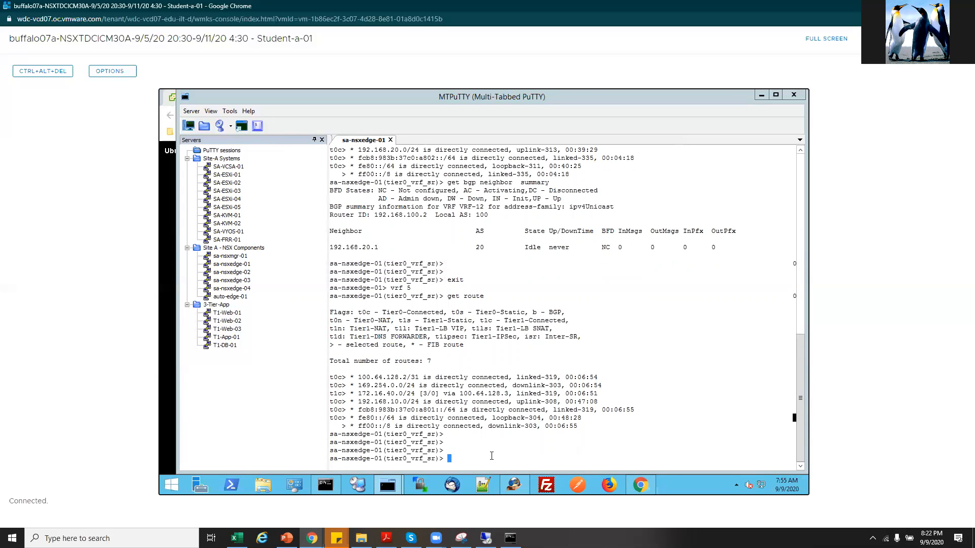
Run get bgp neighbor summary in VRF 5 and check the state of its BGP neighbor.
type("exit")
key("BackSpace")
key("BackSpace")
key("BackSpace")
key("BackSpace")
type("get bgp su")
key("Tab")
type("m")
key("Tab")
key("BackSpace")
key("BackSpace")
key("BackSpace")
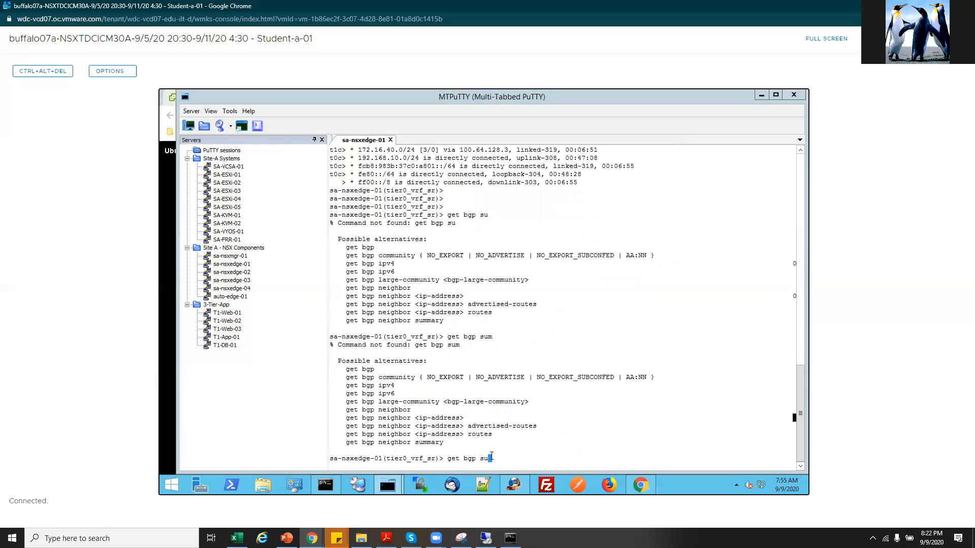
type("neighbor summary")
key("Return")
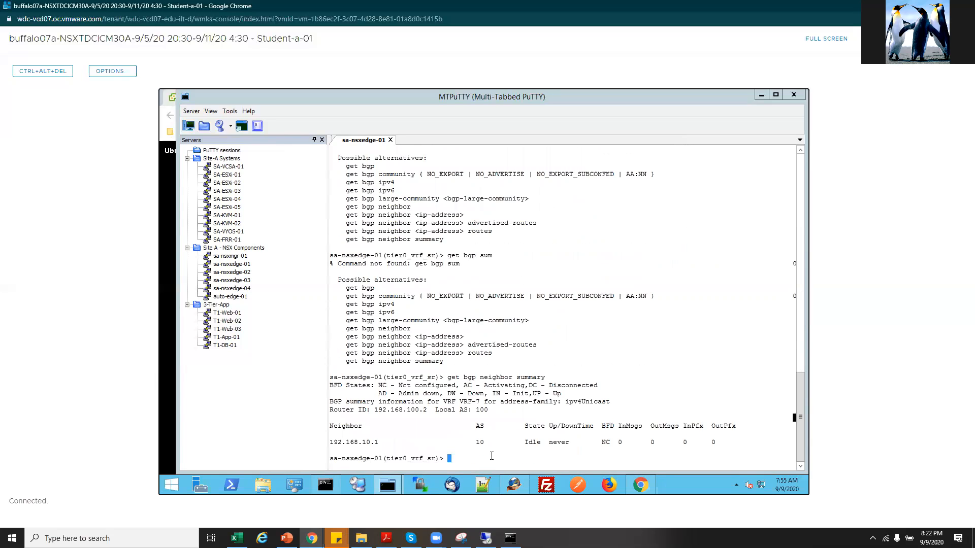
double_click(533, 443)
Switch to NSX-T in Chrome, open the Tier-0 gateways list, and examine the details of T0-GW-VRF-Red and T0-GW-VRF-Blue.
key("alt+Tab")
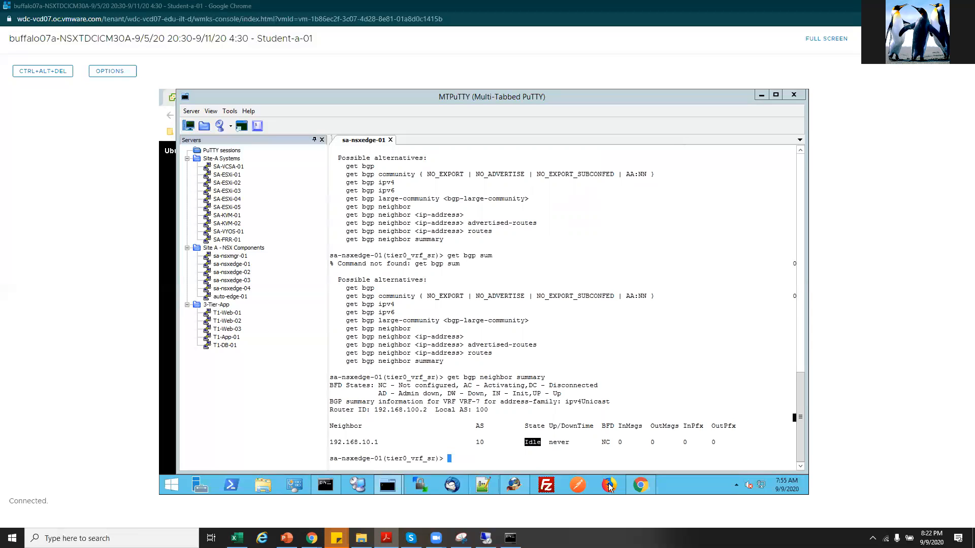
left_click(640, 485)
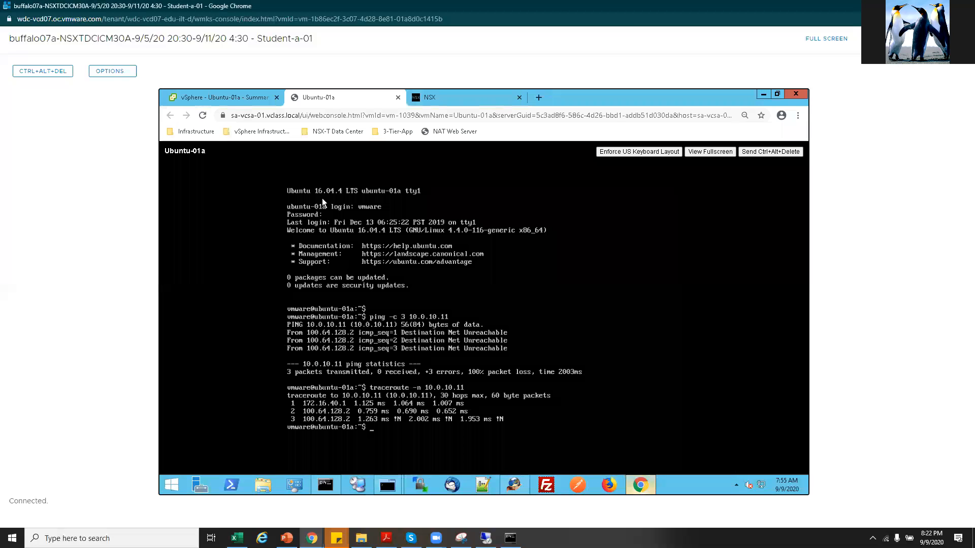
left_click(232, 98)
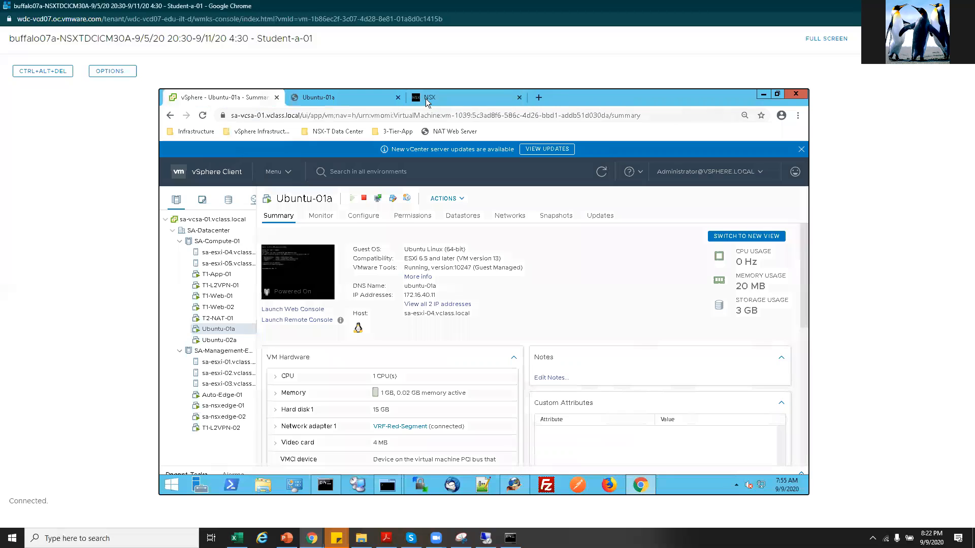
left_click(426, 99)
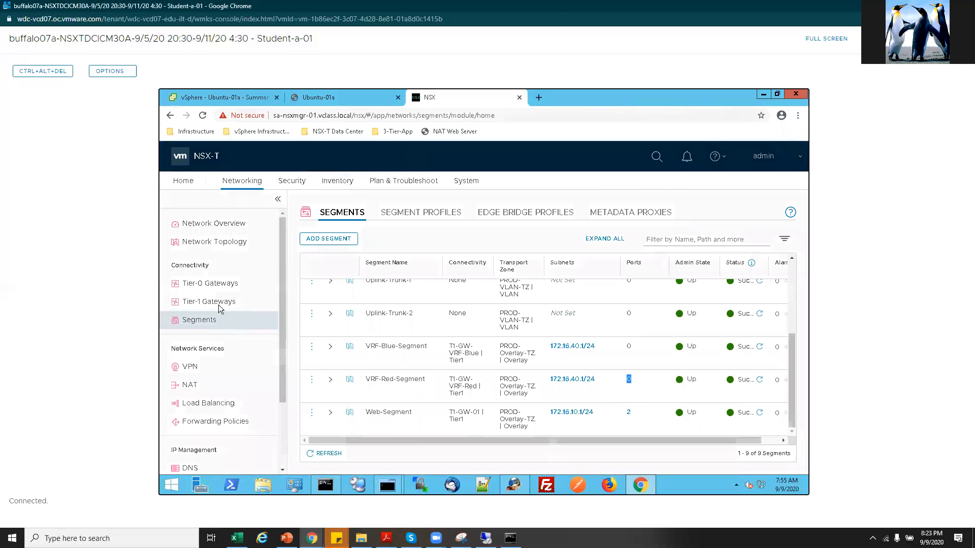
left_click(220, 283)
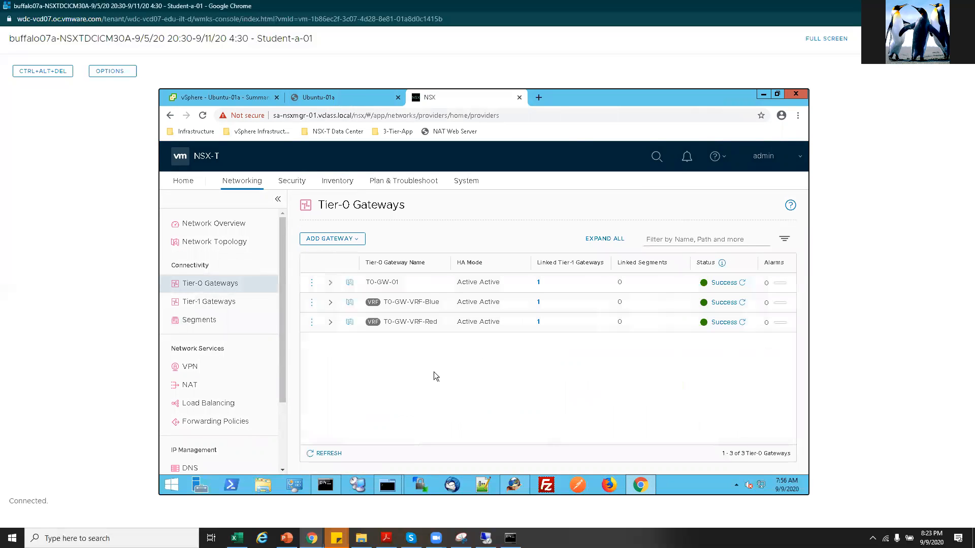
left_click(330, 322)
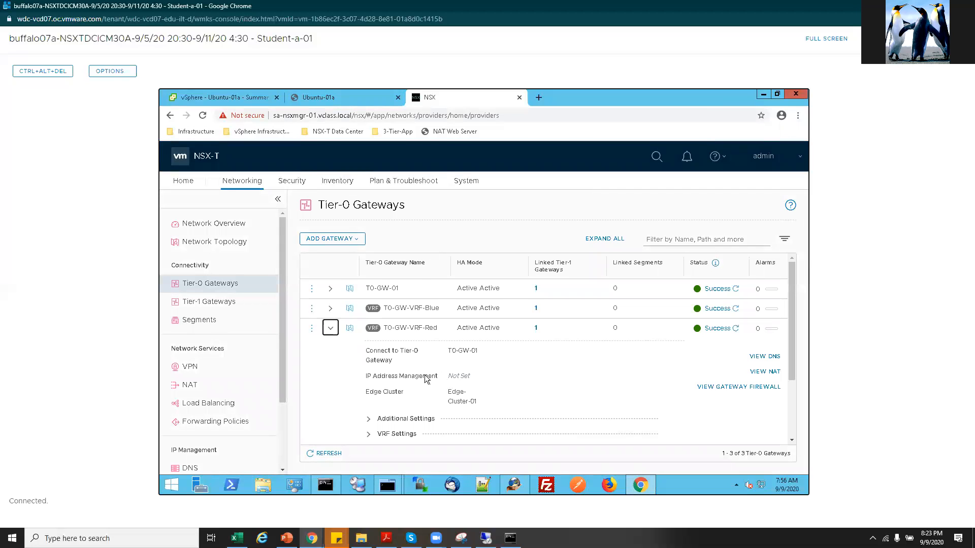
scroll(426, 378, "down", 3)
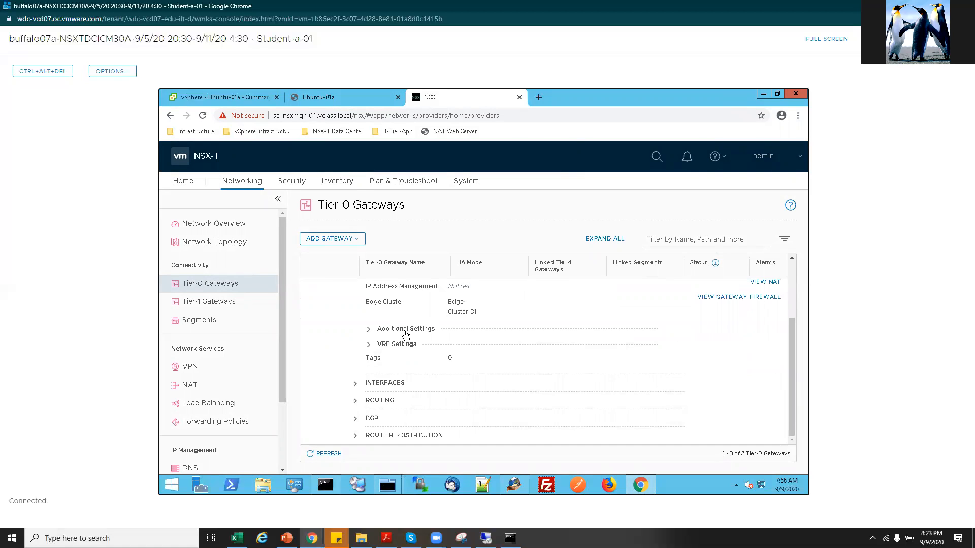
scroll(405, 334, "up", 3)
left_click(330, 308)
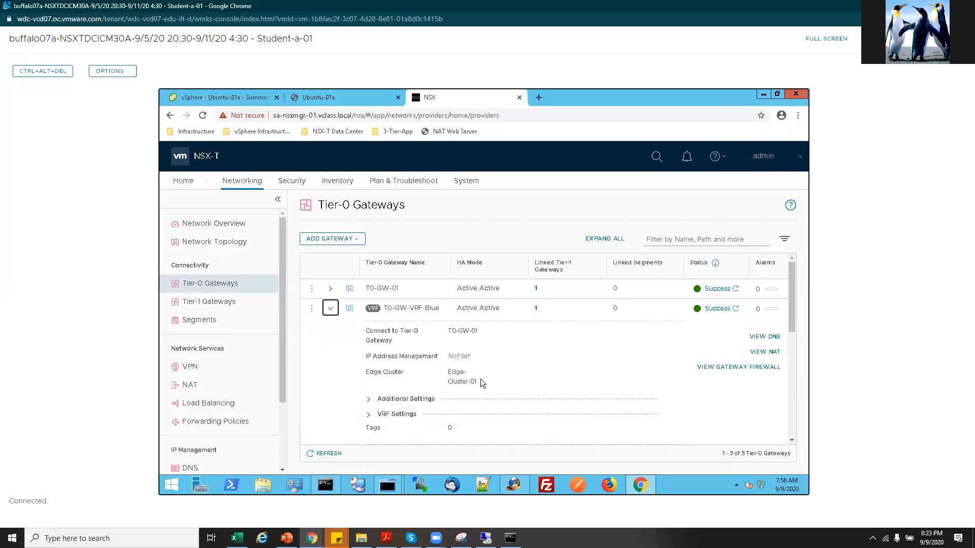
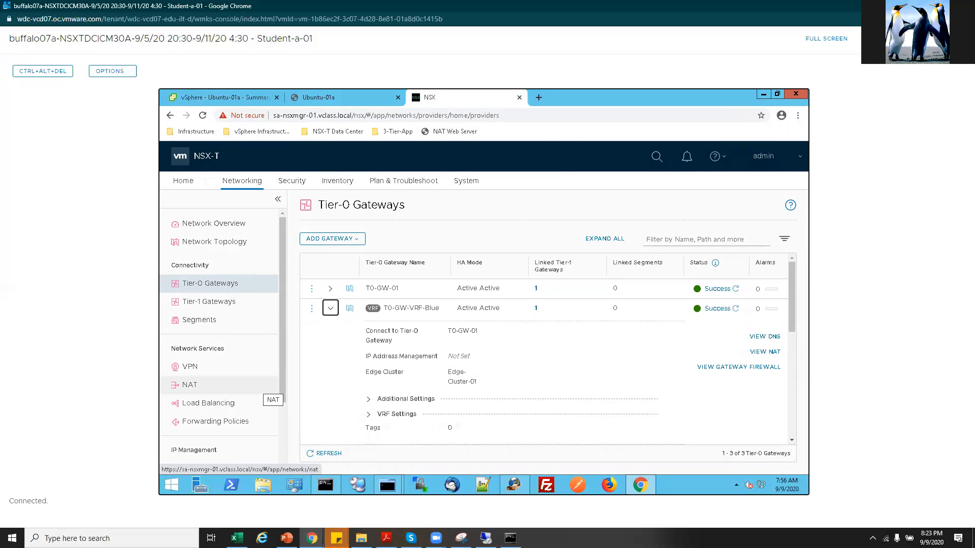
Open the segments list and widen the Segment Name column to review the uplink trunk and VRF segments.
left_click(201, 320)
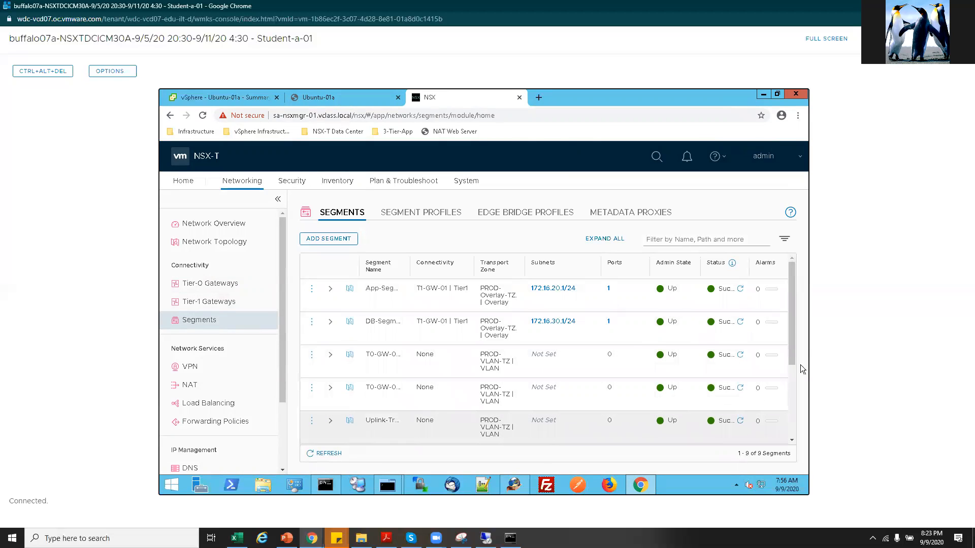
scroll(490, 398, "down", 3)
scroll(452, 268, "down", 1)
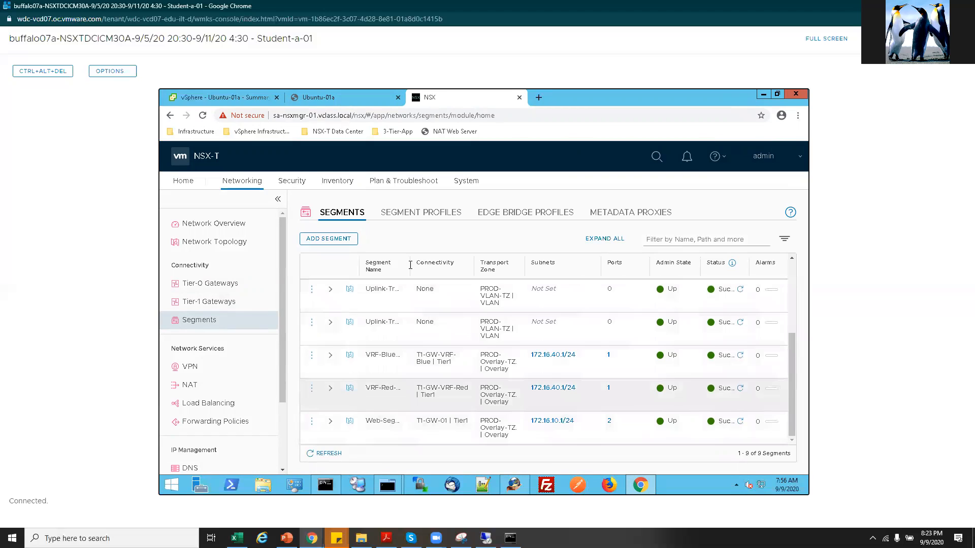
left_click_drag(418, 265, 415, 266)
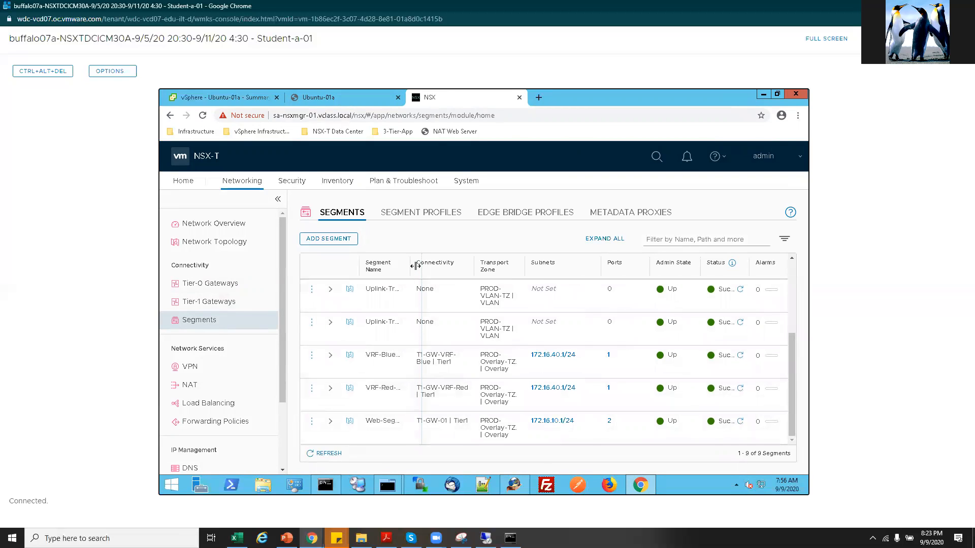
left_click_drag(427, 334, 426, 308)
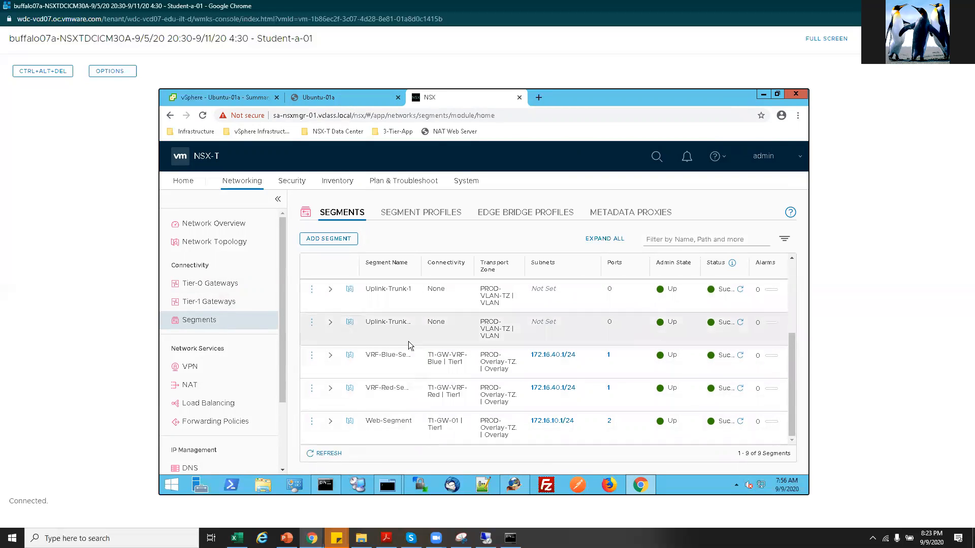
scroll(405, 341, "up", 2)
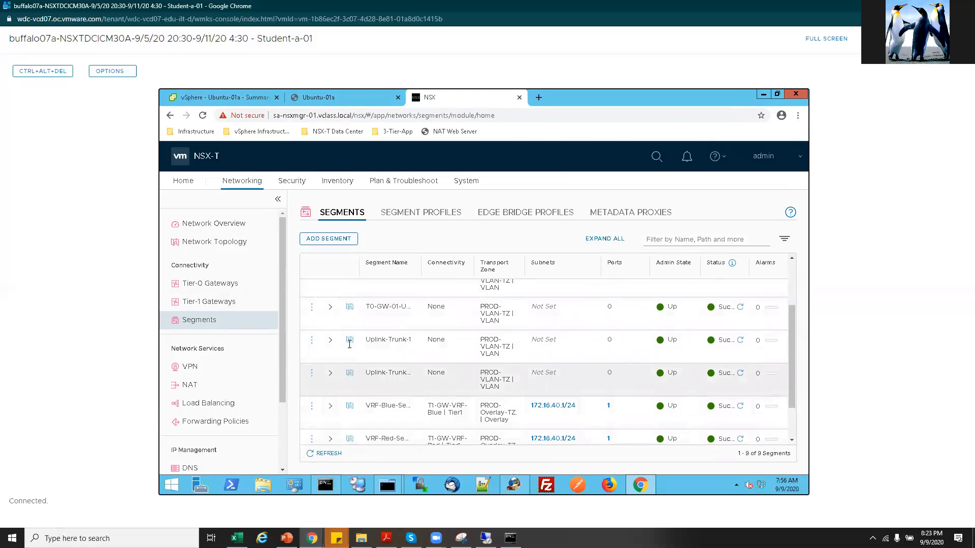
Open the Uplink-Trunk-1 segment for editing and examine its VLAN list and uplink teaming policy settings.
left_click(312, 341)
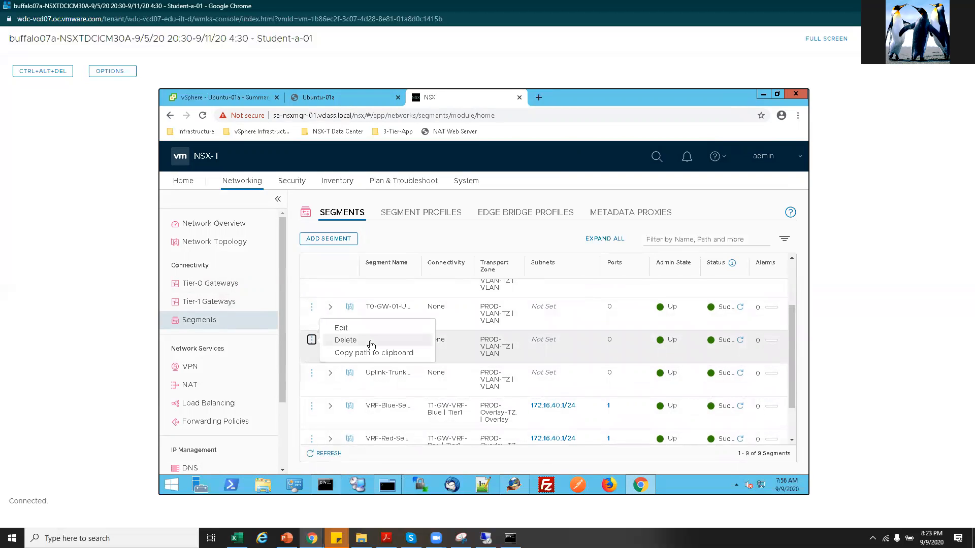
key("Return")
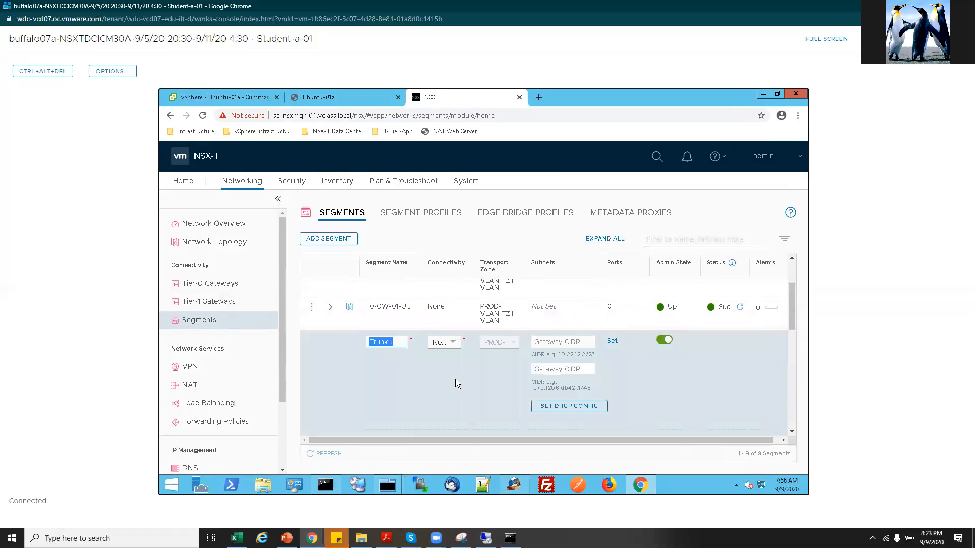
type("Uplink-1")
scroll(580, 370, "down", 4)
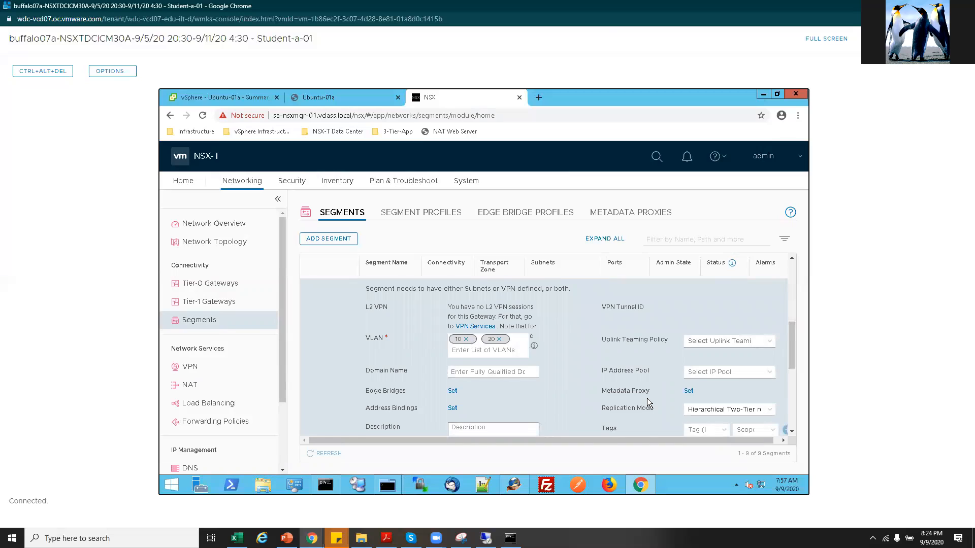
scroll(647, 398, "down", 2)
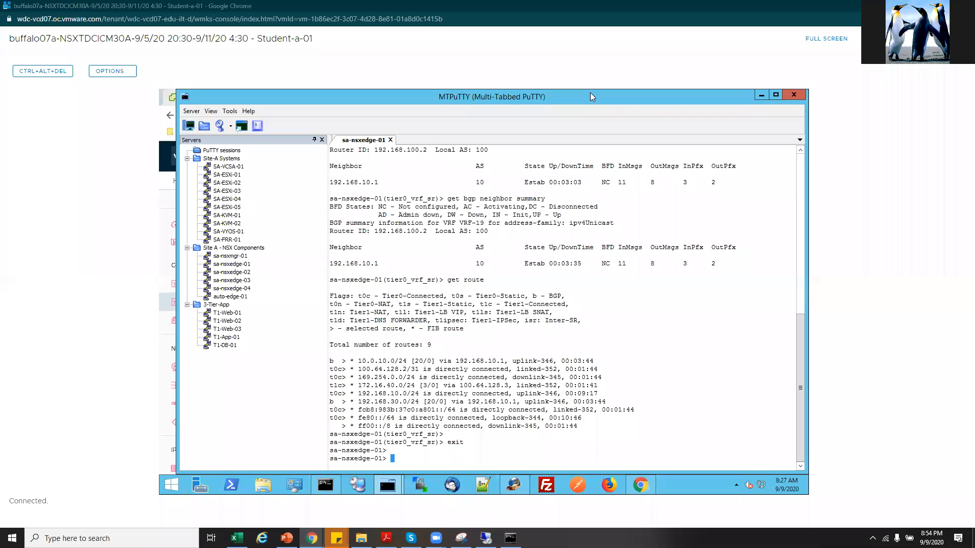
type("get logical-")
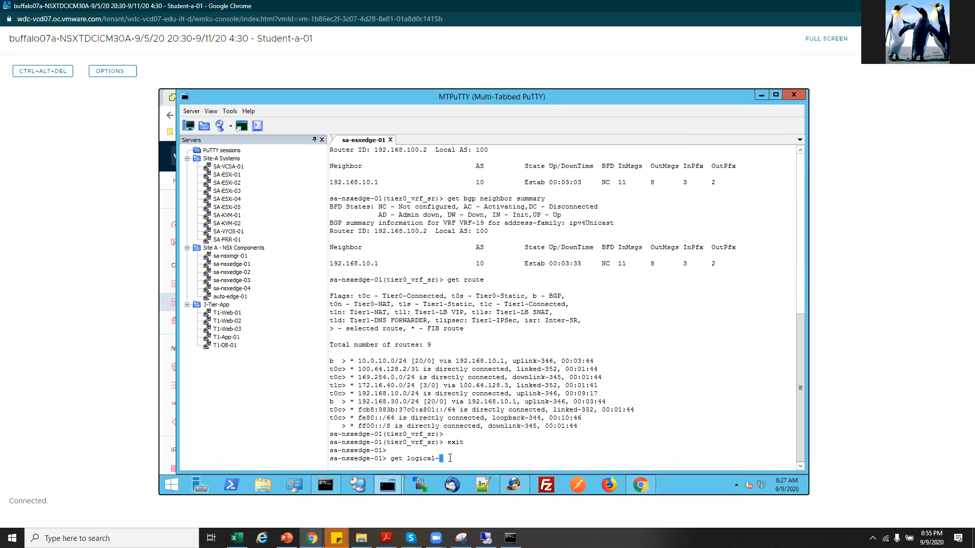
key("BackSpace")
key("BackSpace")
key("BackSpace")
key("BackSpace")
key("BackSpace")
key("BackSpace")
key("BackSpace")
key("BackSpace")
key("BackSpace")
key("BackSpace")
key("BackSpace")
key("BackSpace")
key("Return")
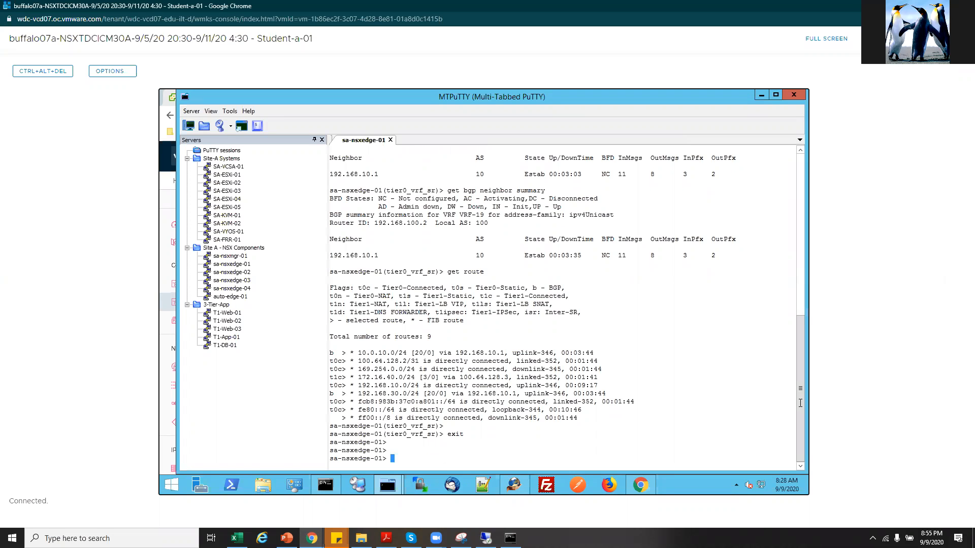
key("Return")
key("Return")
key("Return")
key("Return")
Switch on no context and display the edge node's command help, plus the full command syntax with list.
key("question")
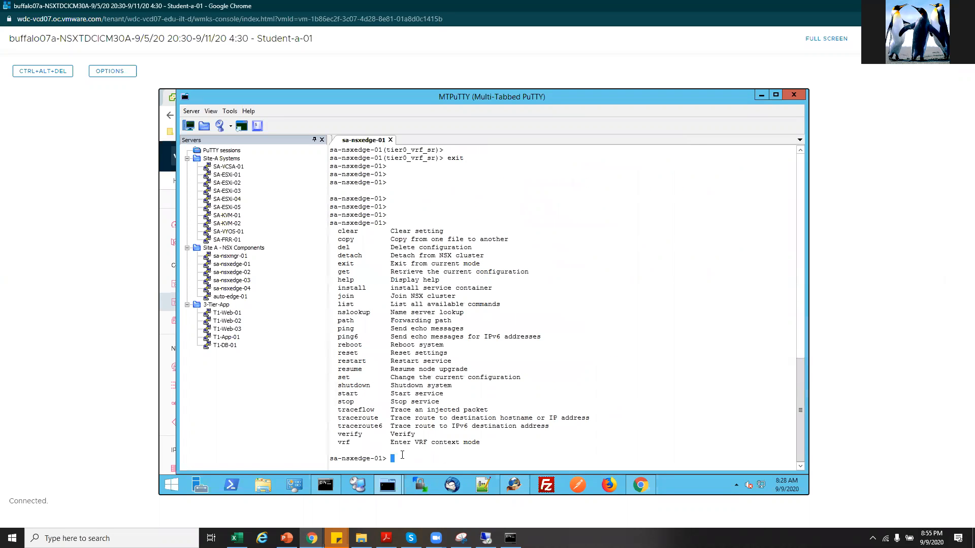
key("question")
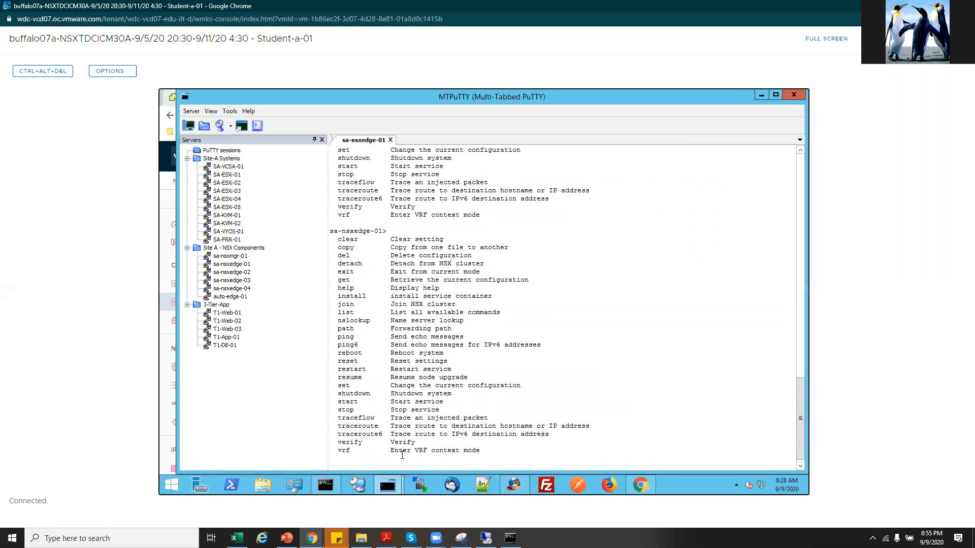
type("list")
key("Return")
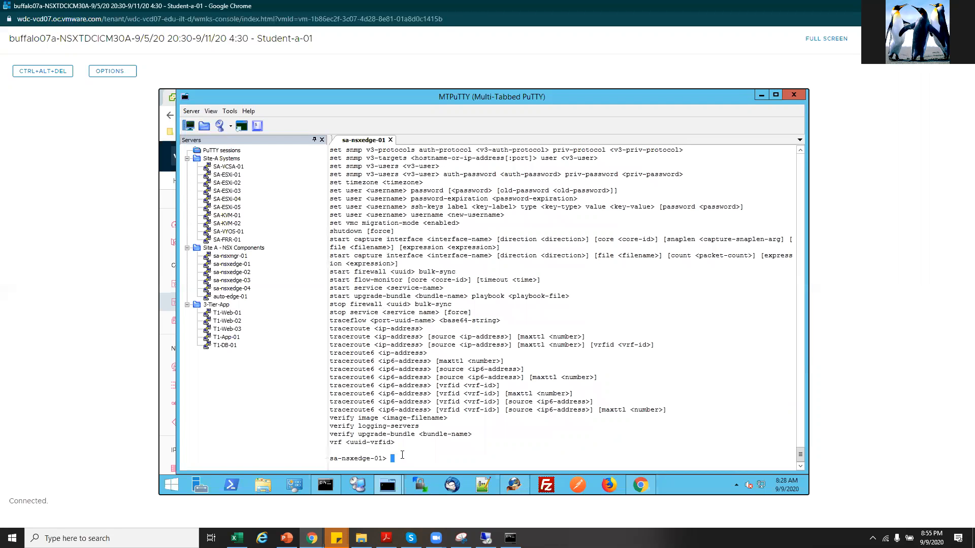
Run get logical-router on the edge node, and display the routing table of VRF 6 with get route.
type("get logical-router")
key("Return")
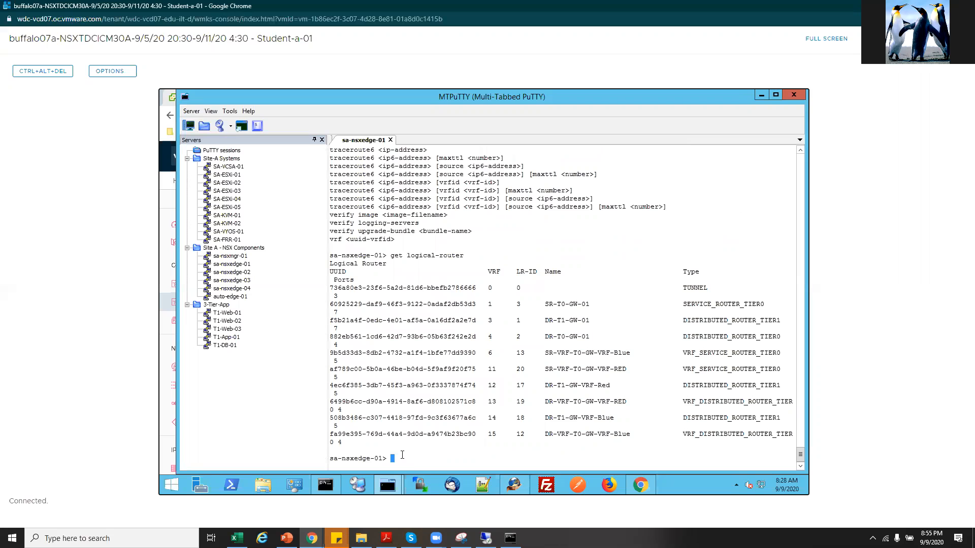
type("vrf 6")
key("Return")
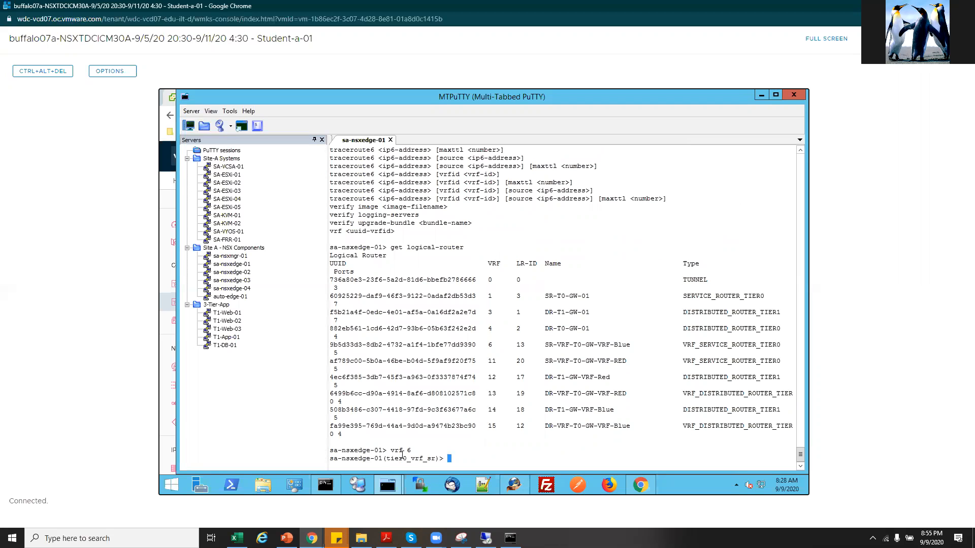
type("get route")
key("Return")
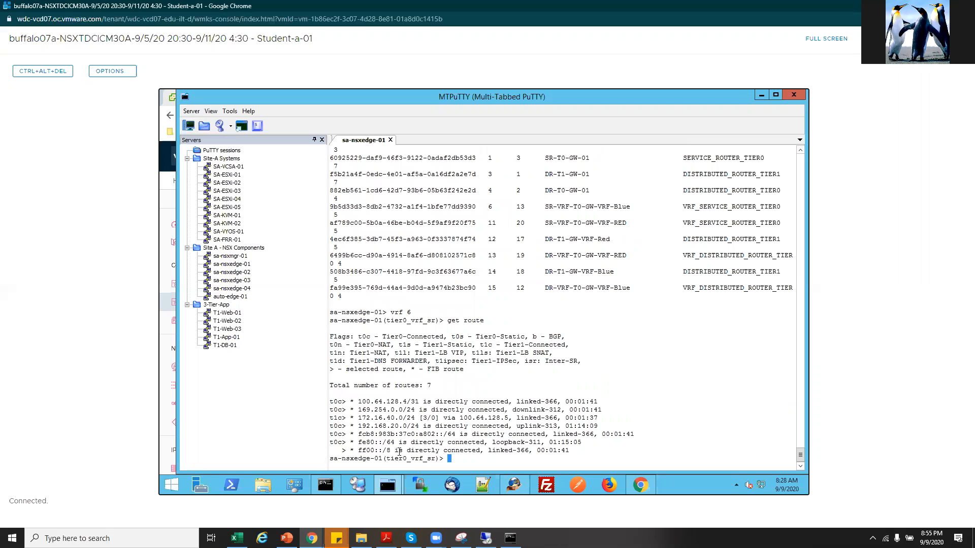
Try to display the BGP neighbors of VRF 6 with show get bgp nei and show get bgp nei su.
type("show ip")
key("BackSpace")
key("BackSpace")
key("BackSpace")
type("get bgp nei")
key("Return")
key("Up")
type("su")
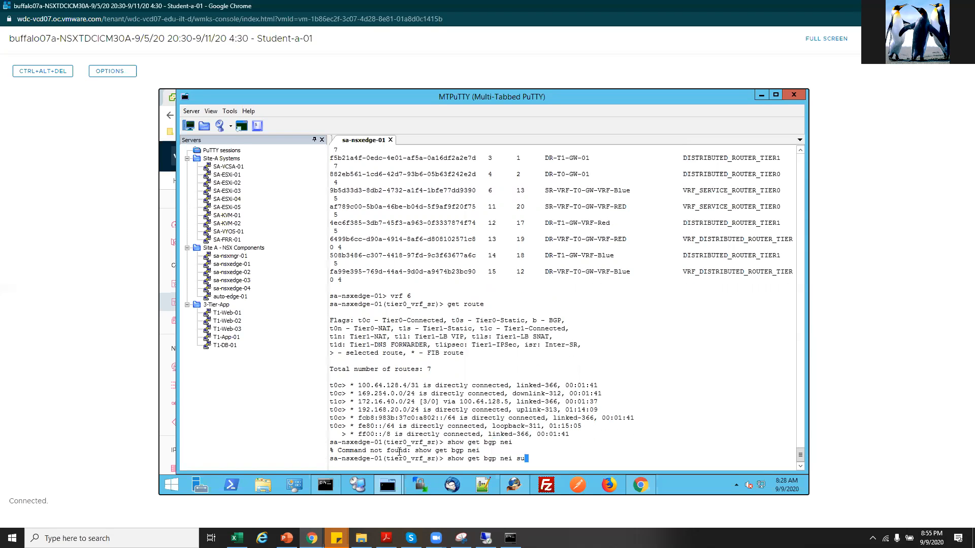
key("Return")
key("Up")
key("Return")
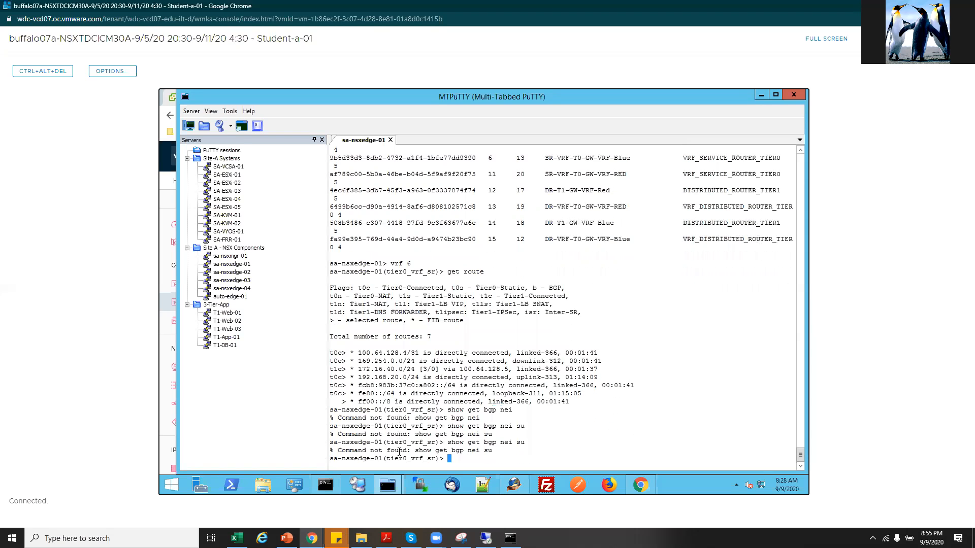
Run get bgp neighbor summary in VRF 6 and check the state of neighbor 192.168.20.1.
type("get bgp neighbor summary")
key("Return")
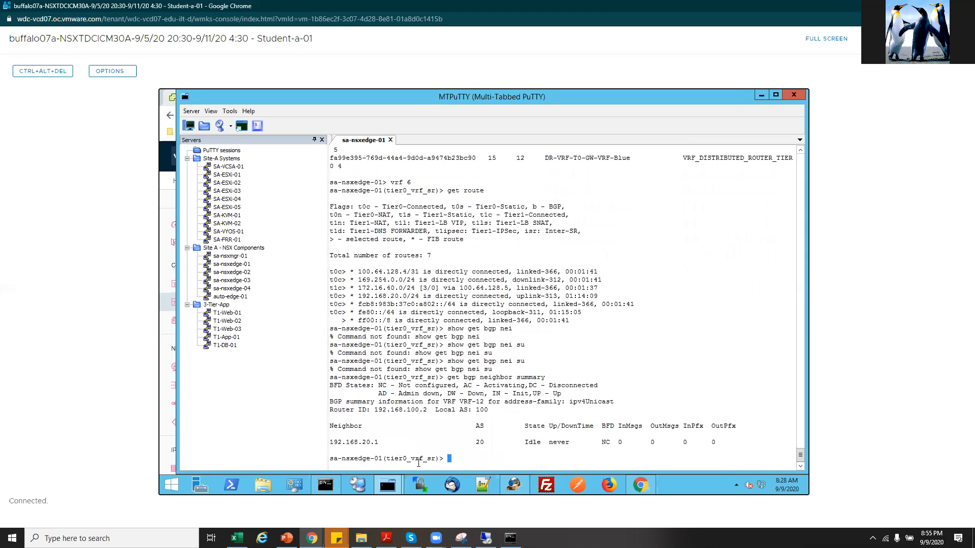
left_click_drag(524, 442, 545, 441)
Exit the VRF 6 context and list the logical routers again with get logical-router.
type("exit")
key("Return")
type("get")
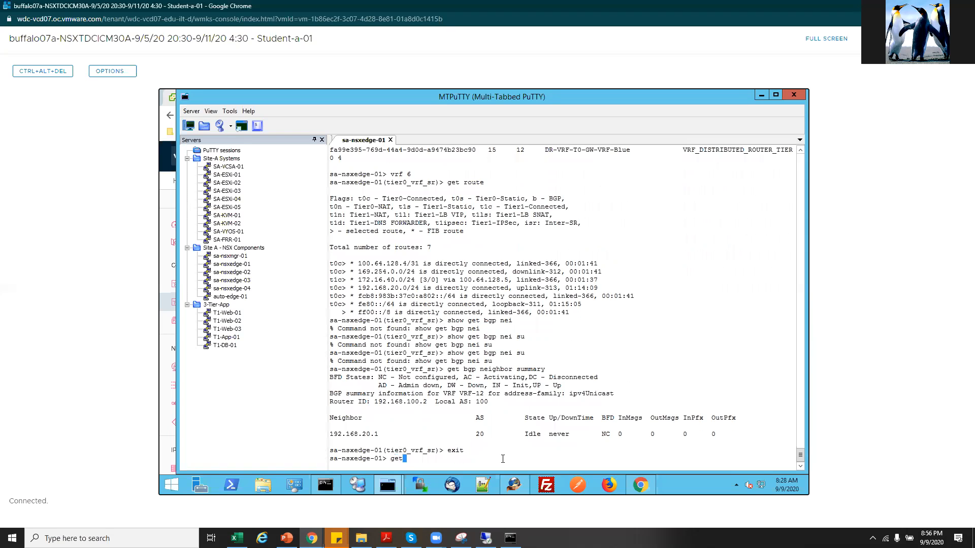
type(" logical-router")
key("Return")
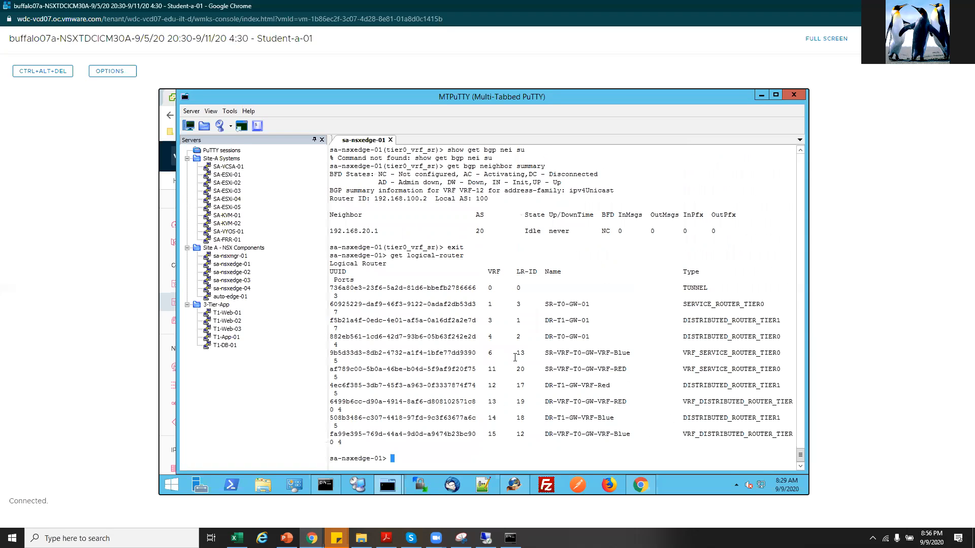
Enter VRF 11 of the SR-VRF-T0-GW-VRF-RED service router and display its routing table with get route.
left_click_drag(499, 370, 485, 371)
left_click(446, 450)
type("vrf 11")
key("Return")
type("get route")
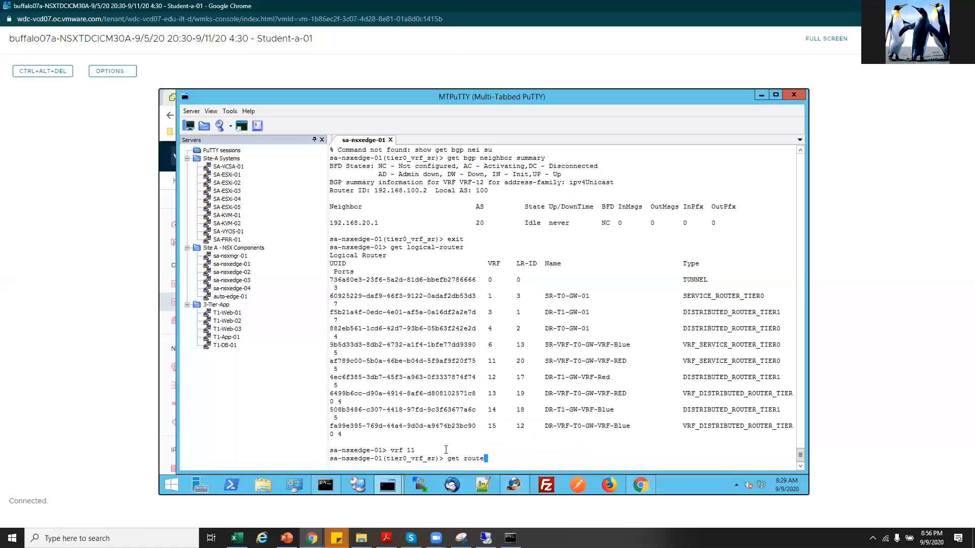
key("Return")
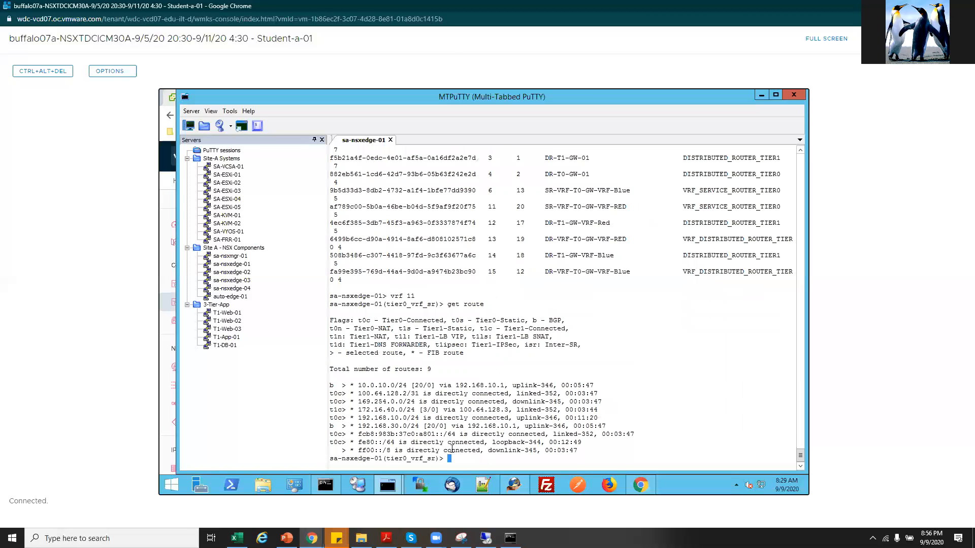
Examine the BGP-flagged routes and the flag legend in the VRF 11 routing table.
left_click_drag(330, 386, 334, 386)
left_click_drag(532, 320, 565, 321)
left_click_drag(379, 422, 410, 385)
left_click(466, 458)
key("Return")
key("Return")
key("Return")
key("Return")
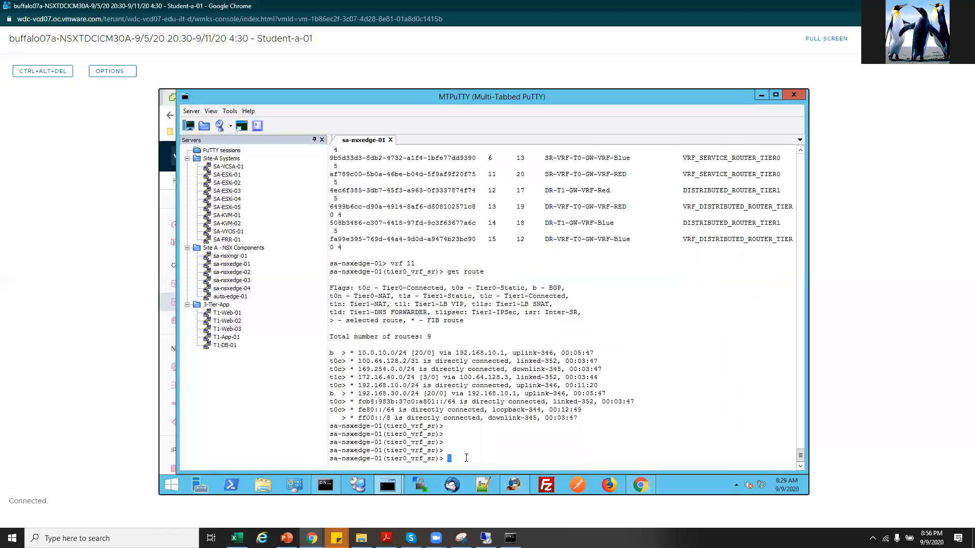
Try to display BGP neighbor information in VRF 11 with get bgp neighbor si.
type("get bg")
key("BackSpace")
type("p neighbor ")
type("r")
type("i")
key("Tab")
key("Return")
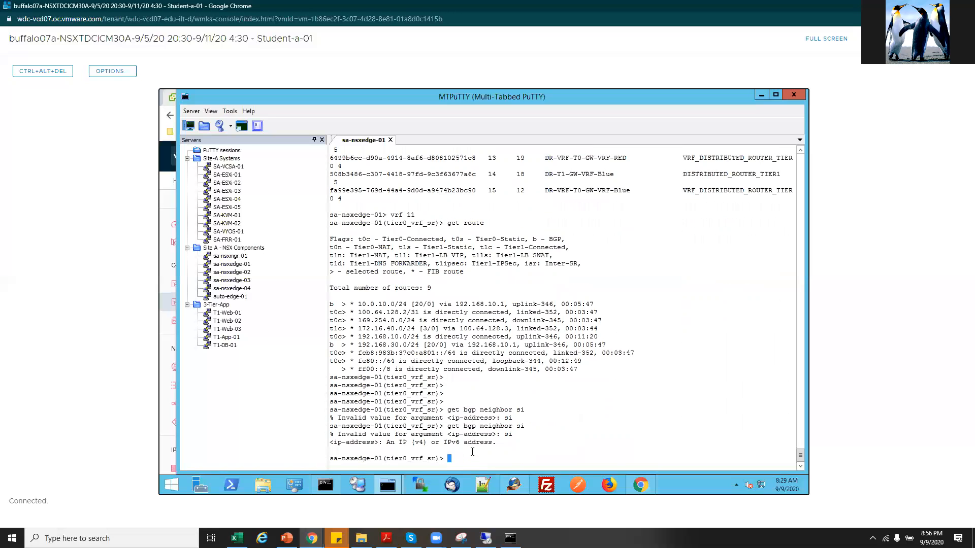
Run get bgp neighbor summary in VRF 11 and check the state of neighbor 192.168.10.1.
key("Up")
key("BackSpace")
key("Tab")
key("Return")
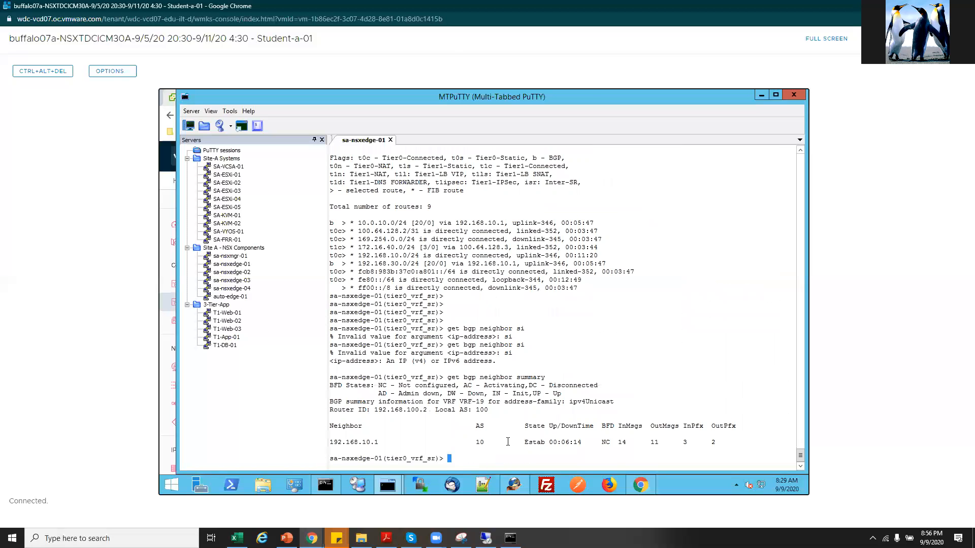
double_click(541, 441)
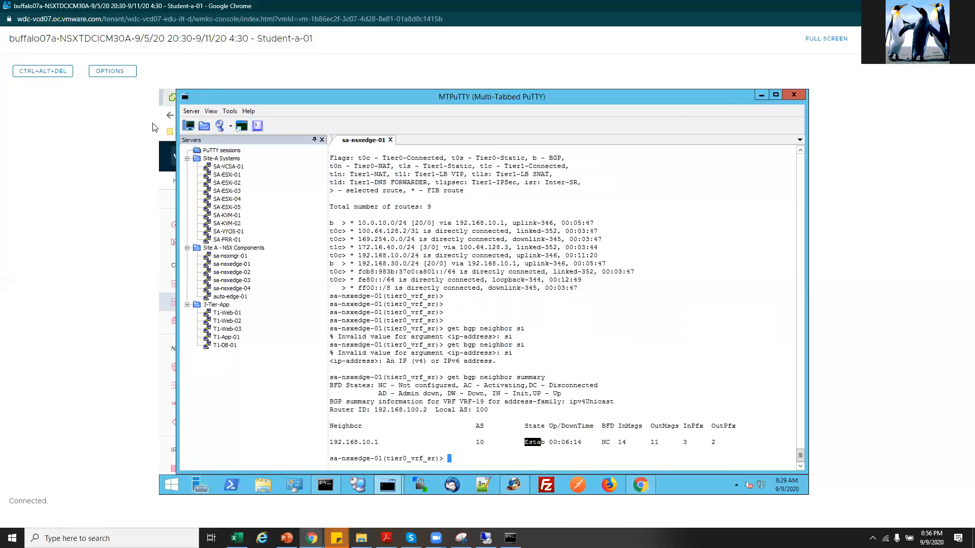
Switch to NSX-T in Chrome and open the Tier-0 gateways list, leaving the Tier-1 gateway edit in progress.
left_click(761, 97)
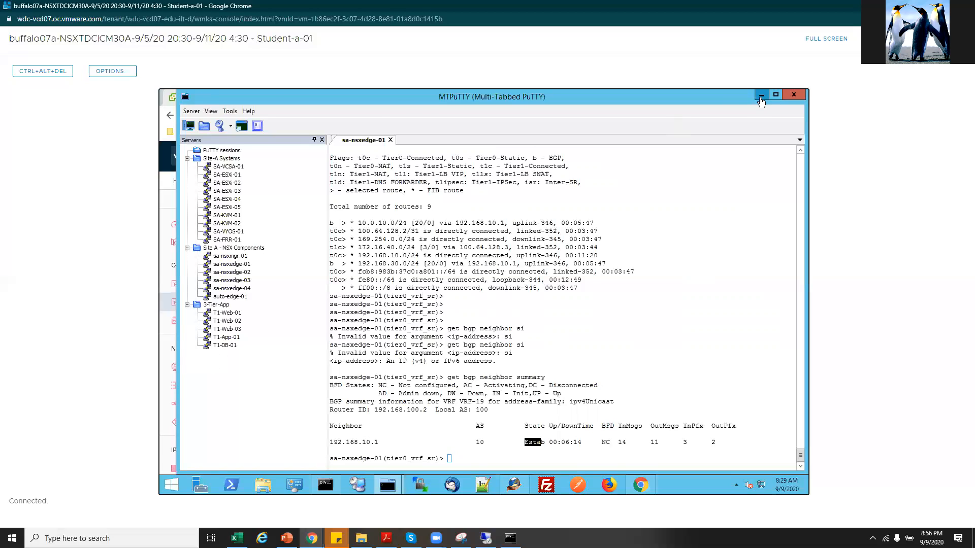
left_click(759, 97)
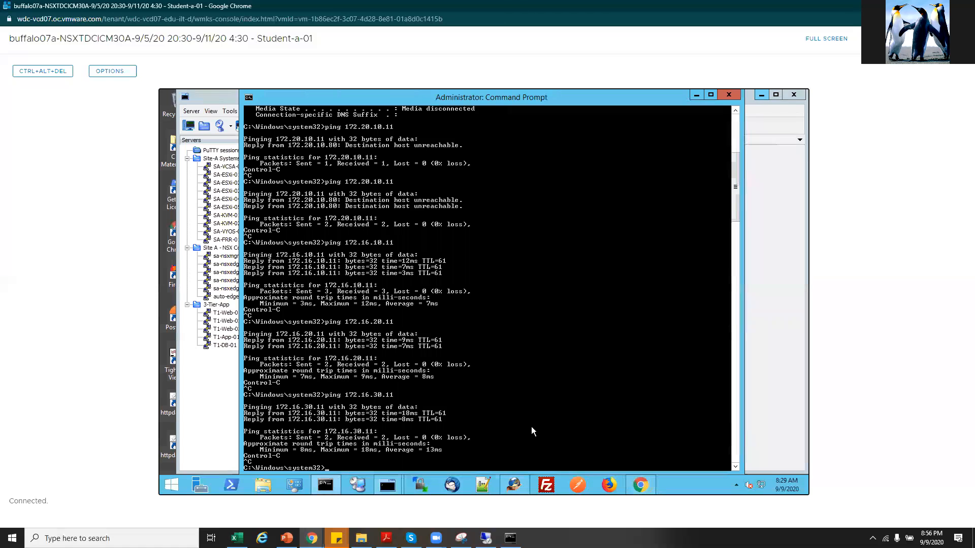
left_click(642, 485)
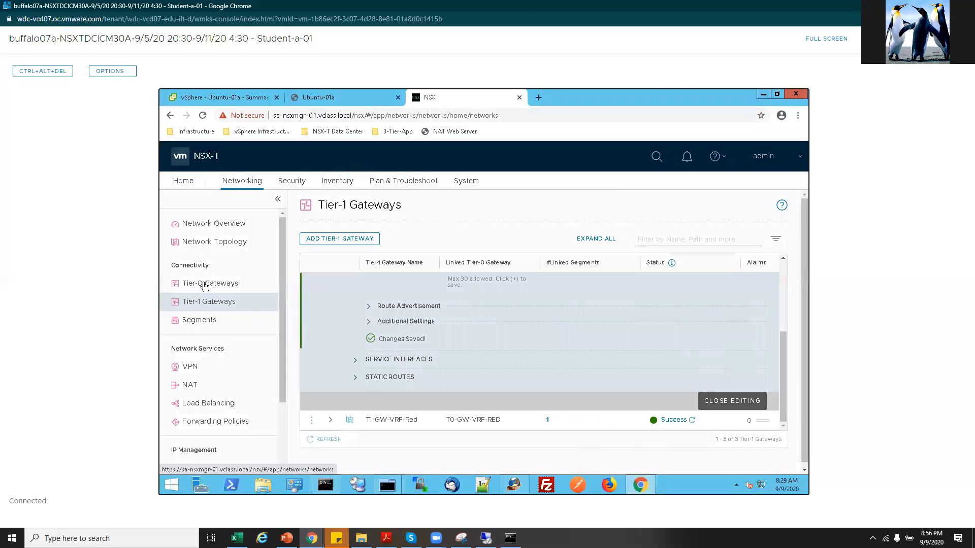
left_click(220, 292)
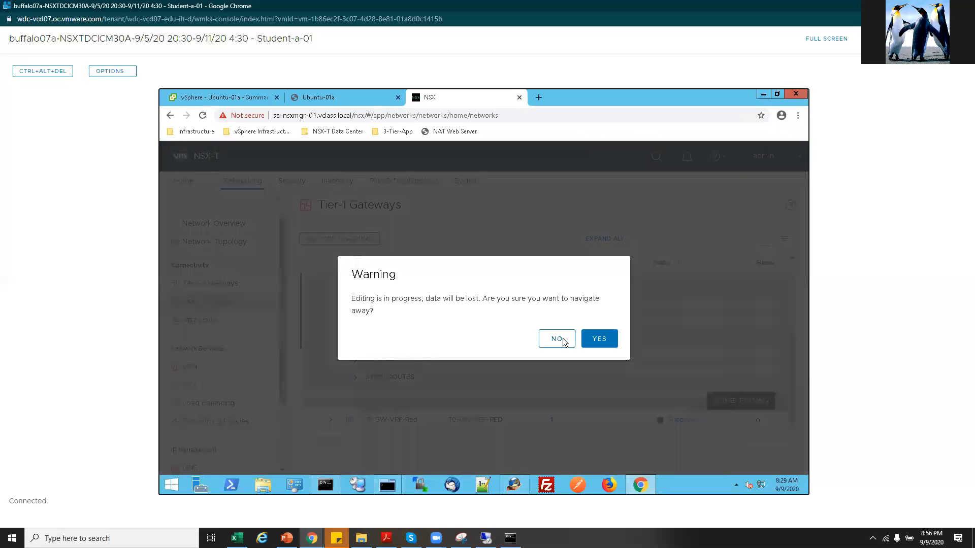
left_click(598, 338)
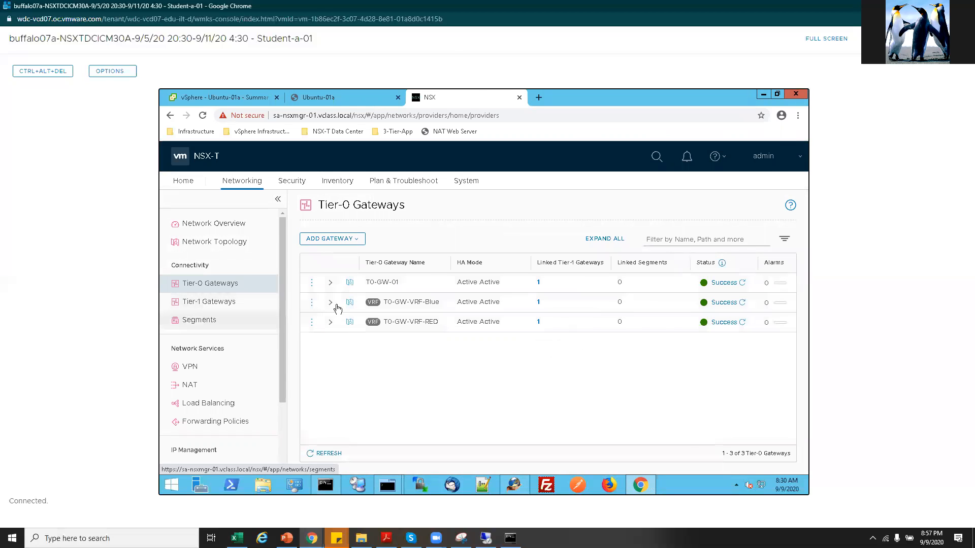
Edit T0-GW-VRF-Blue to turn BGP on, save the change, and close editing of the gateway.
left_click(312, 304)
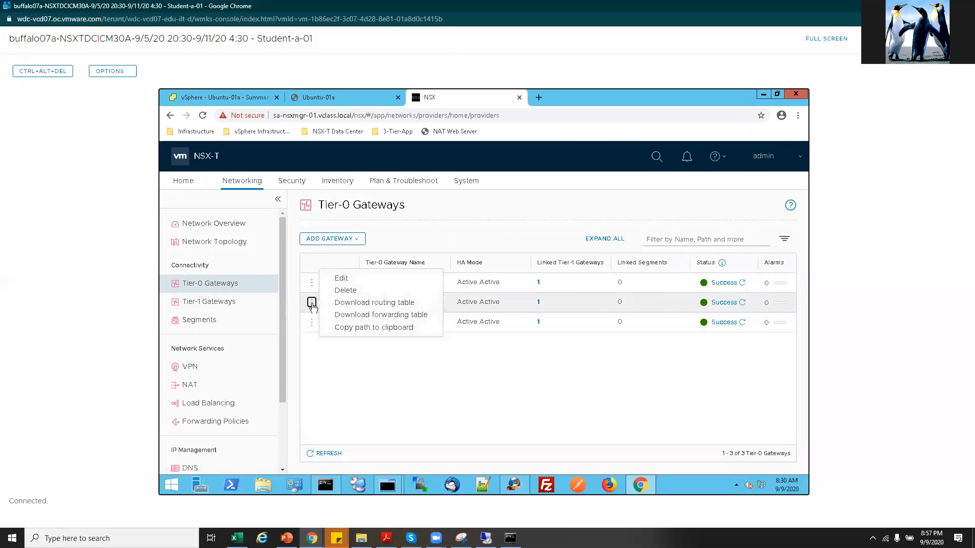
left_click(341, 278)
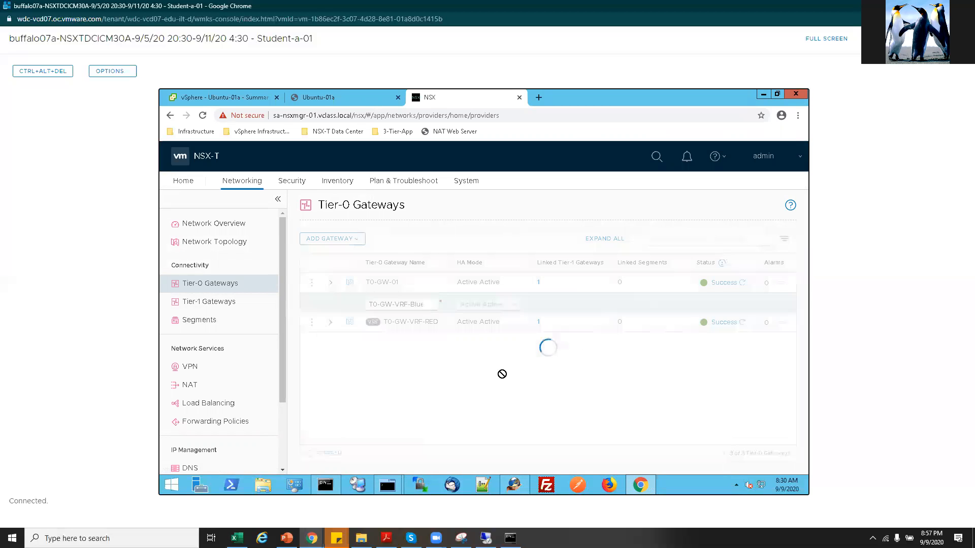
scroll(447, 381, "down", 5)
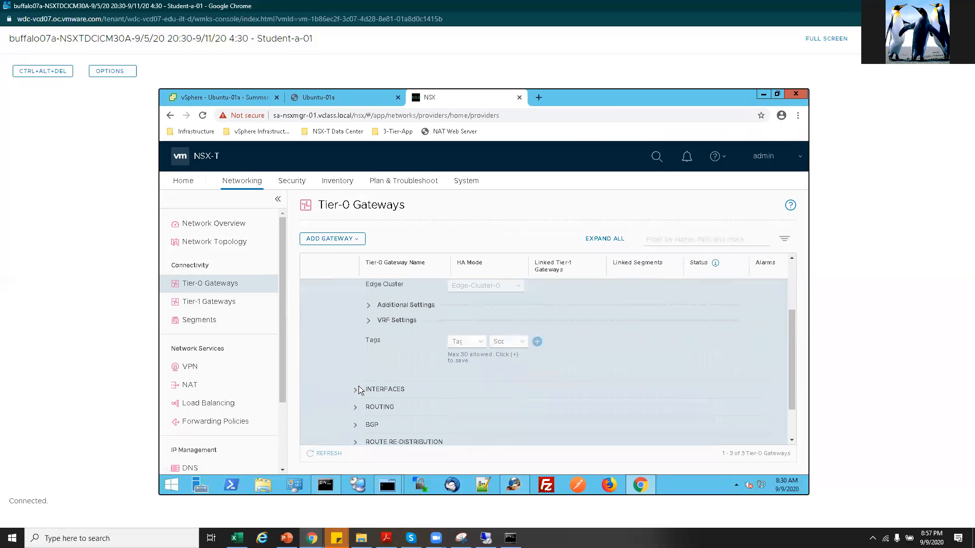
left_click(356, 425)
scroll(460, 402, "down", 2)
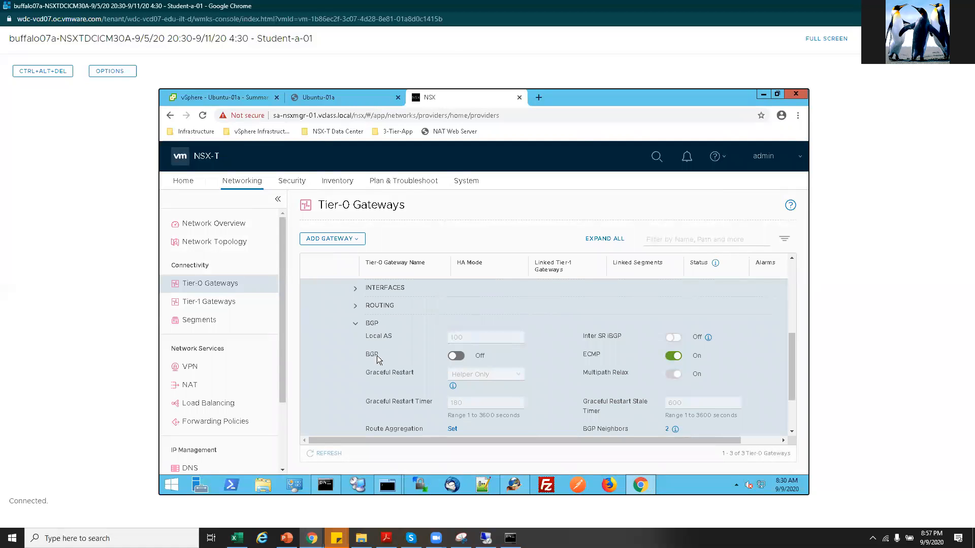
left_click(462, 357)
scroll(419, 391, "down", 2)
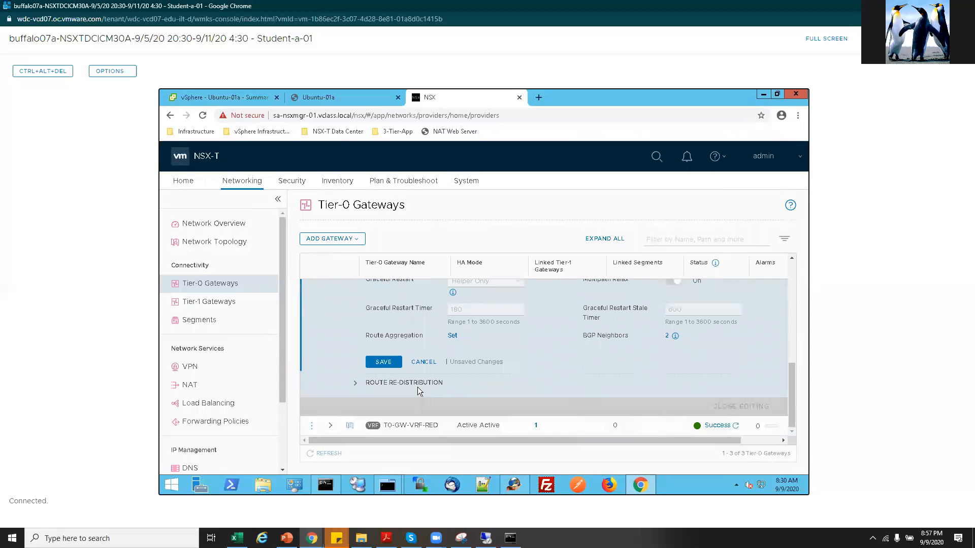
left_click(384, 362)
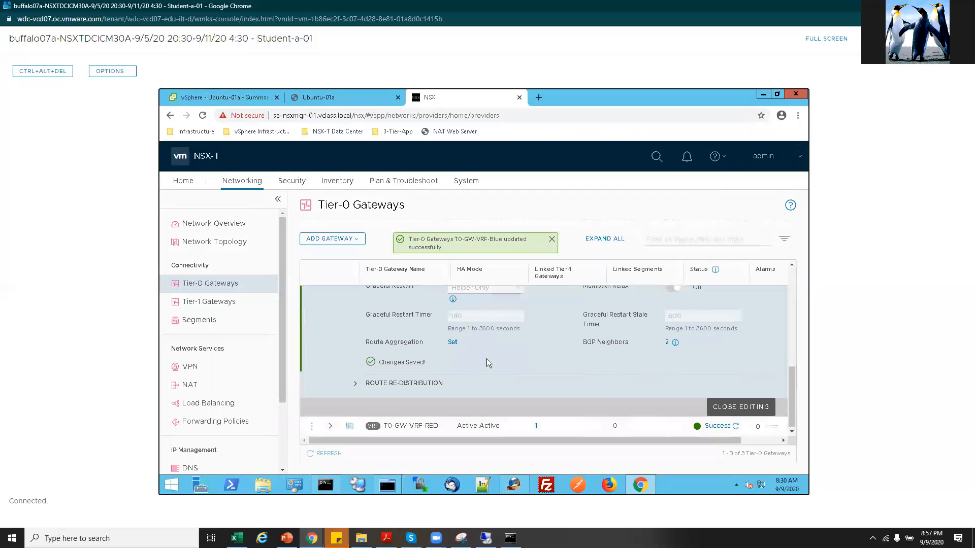
left_click(737, 409)
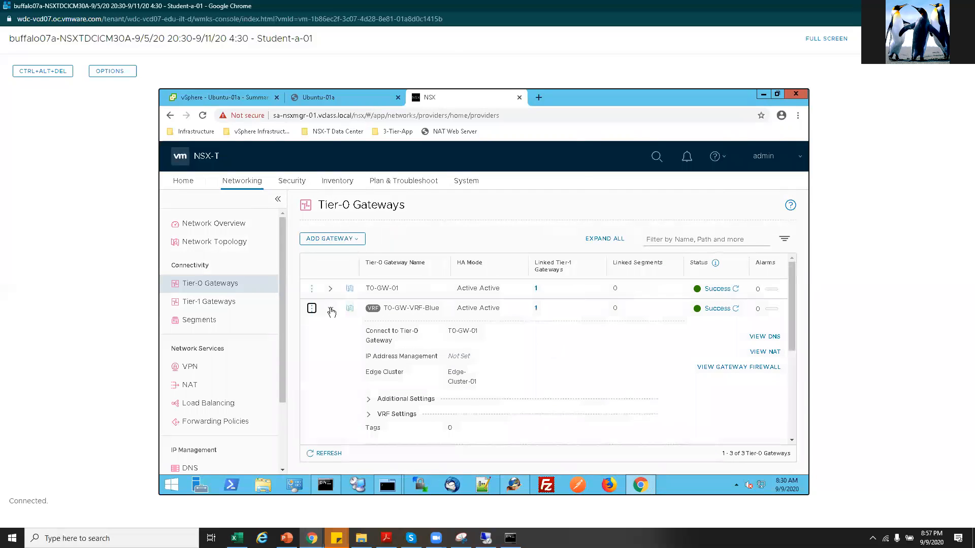
Collapse the T0-GW-VRF-Blue details and open the Tier-1 gateways list.
left_click(330, 309)
left_click(213, 301)
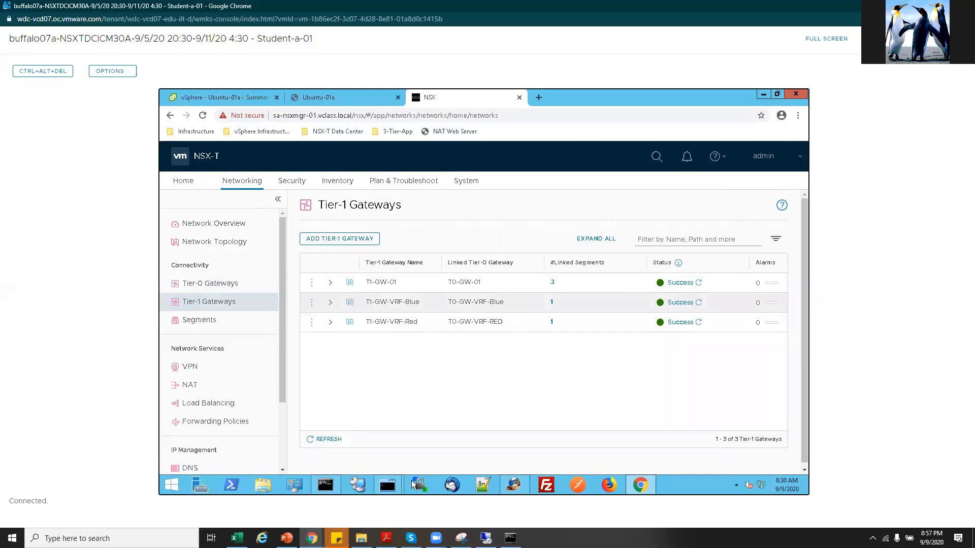
Switch to the sa-nsxedge-01 session in MTPuTTY and rerun get bgp neighbor summary in the current Red VRF context.
left_click(387, 485)
left_click(346, 436)
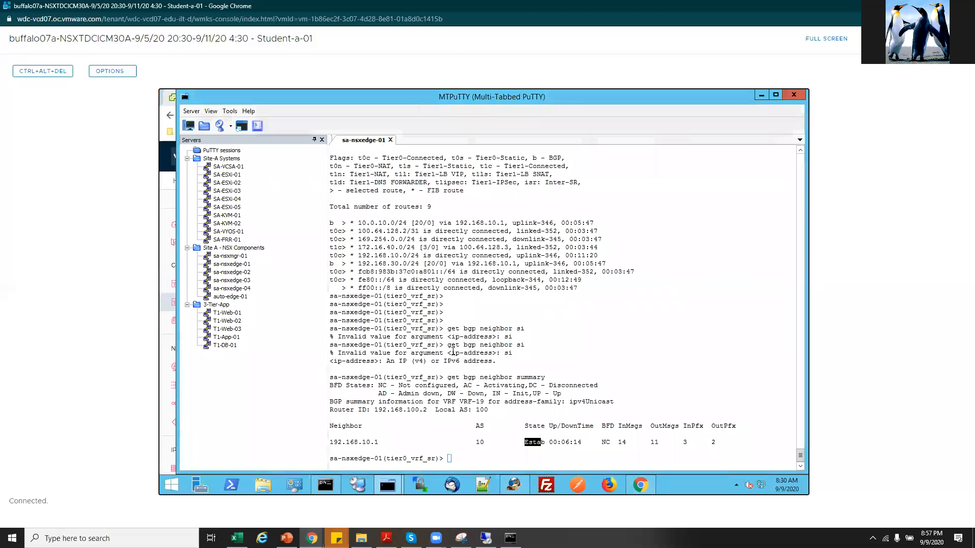
left_click(466, 461)
key("Up")
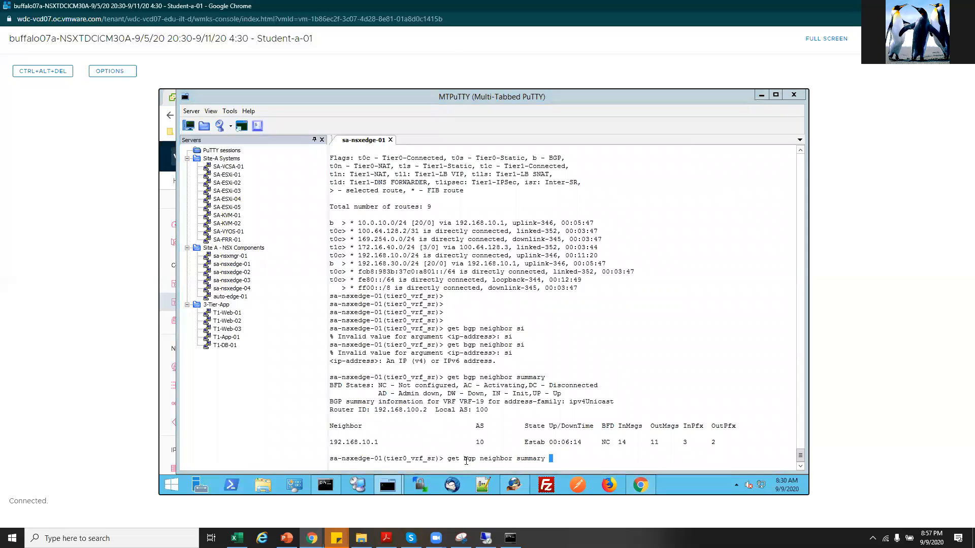
key("Return")
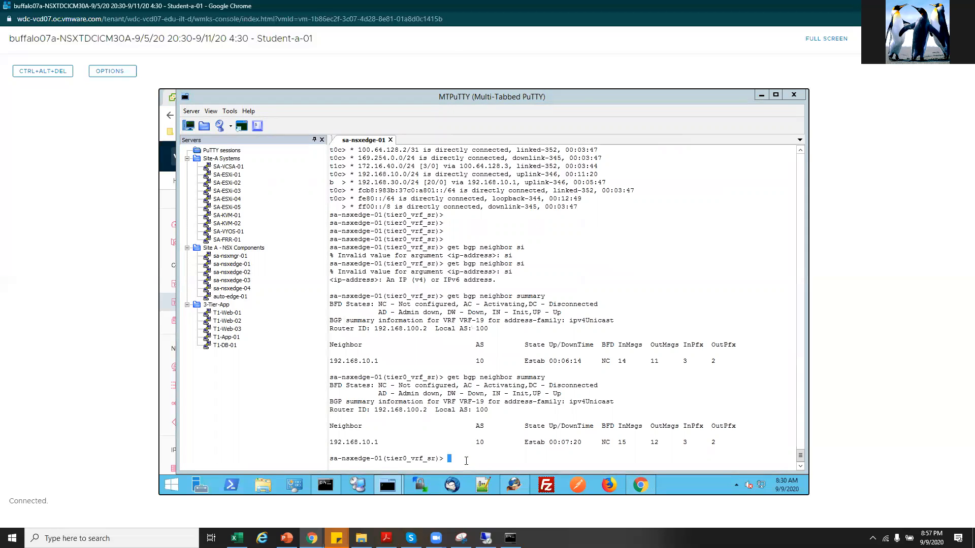
Exit the VRF context and list the edge node's logical routers with get logical-router.
key("Return")
key("Return")
type("exit")
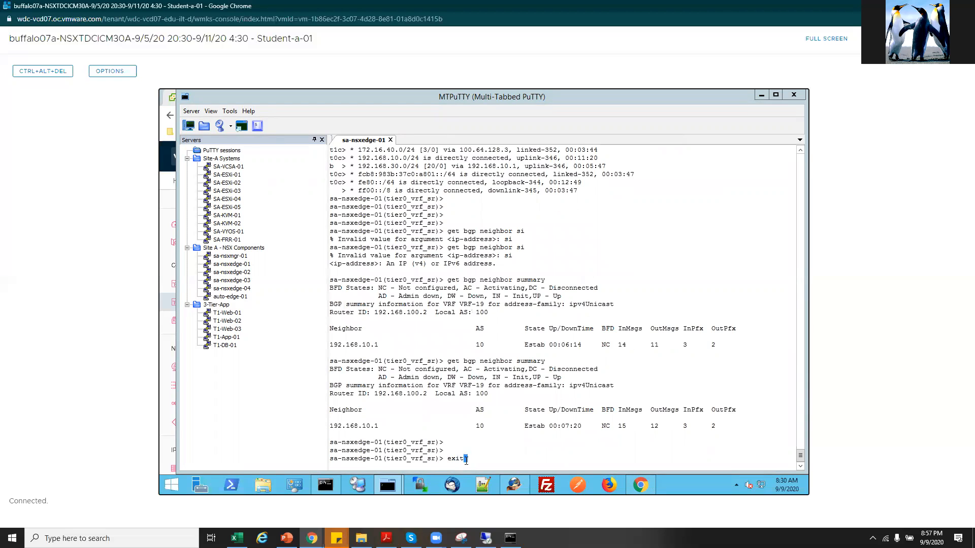
key("Return")
type("get log")
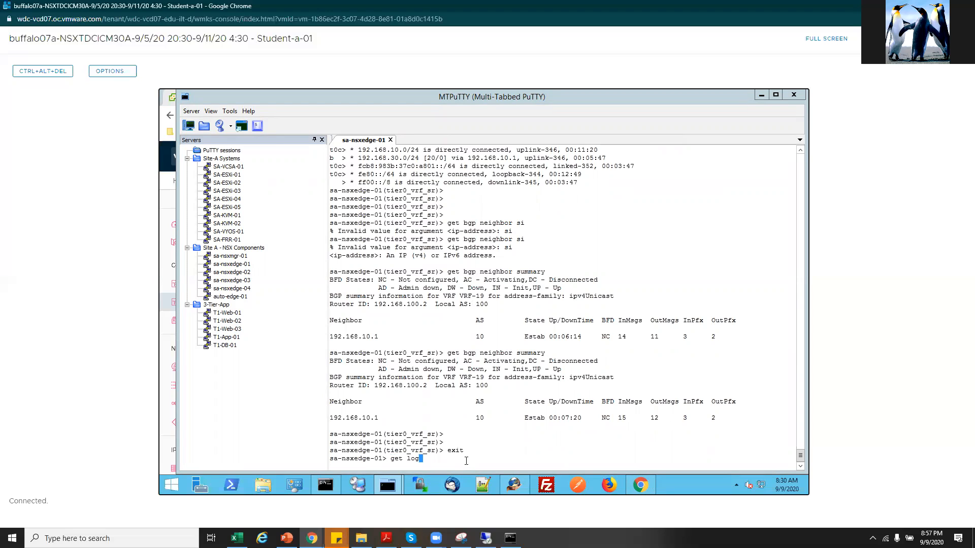
key("Tab")
key("Tab")
type("r")
key("Tab")
key("Return")
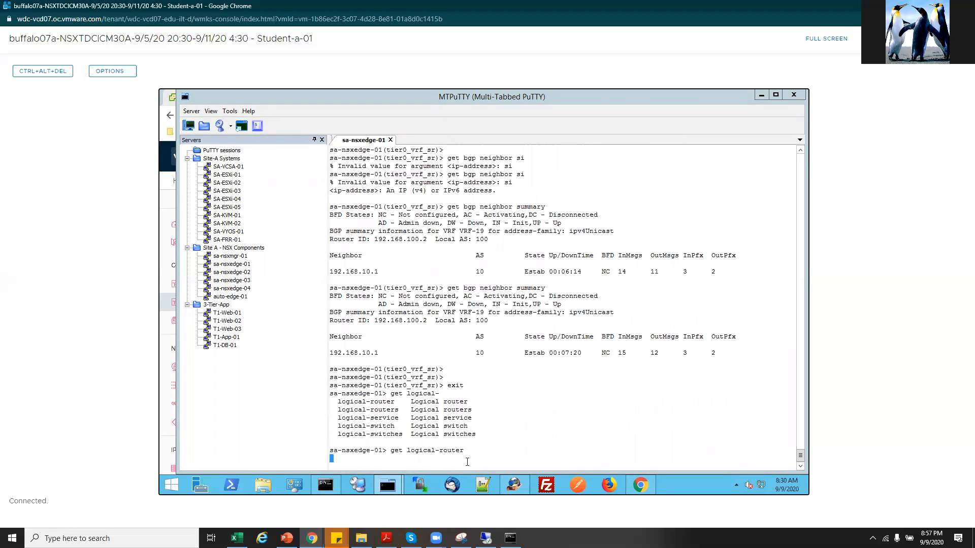
Enter the VRF context of the SR-VRF-T0-GW-VRF-Blue logical router with vrf 6.
type("vrf")
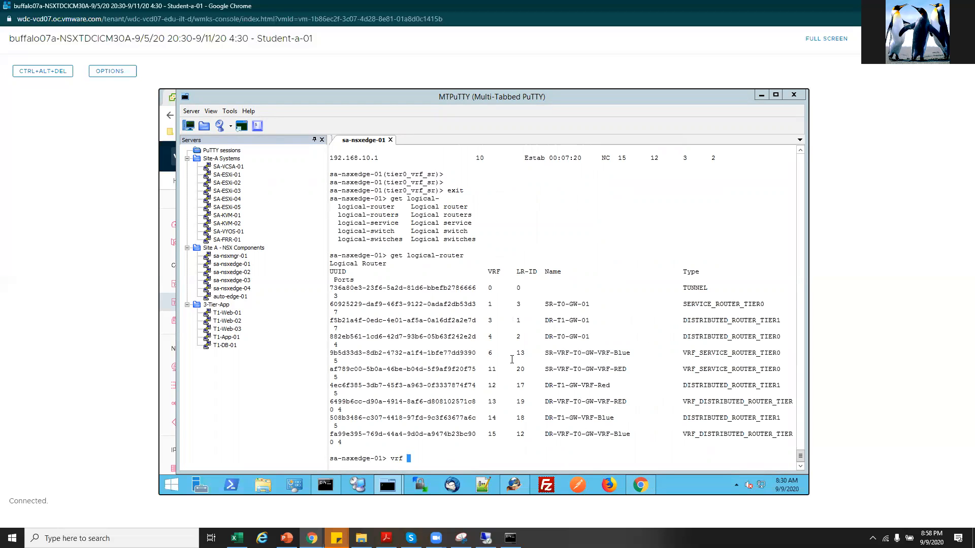
left_click_drag(553, 353, 617, 354)
right_click(435, 458)
right_click(436, 458)
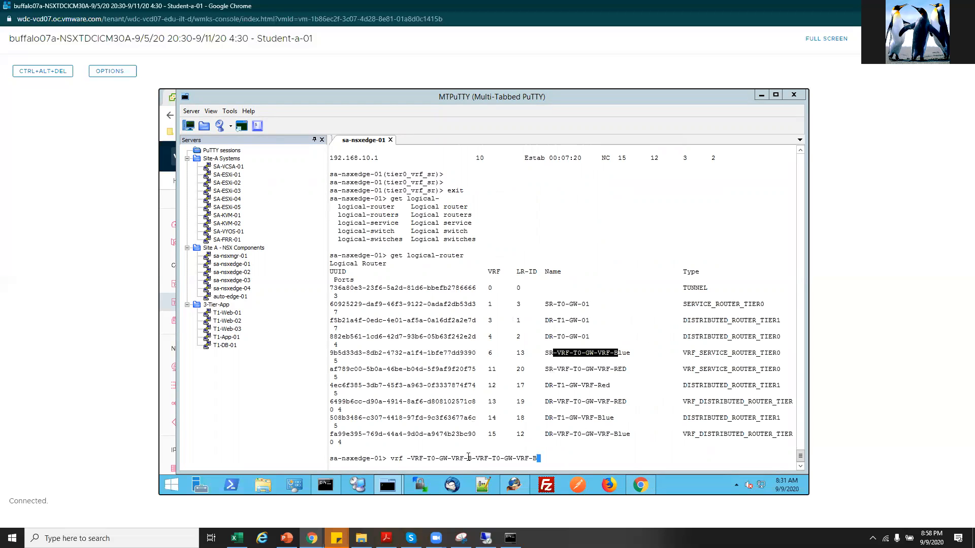
key("BackSpace")
key("BackSpace")
key("BackSpace")
key("BackSpace")
key("BackSpace")
key("BackSpace")
key("BackSpace")
key("BackSpace")
key("BackSpace")
key("BackSpace")
key("BackSpace")
key("BackSpace")
key("BackSpace")
key("BackSpace")
key("BackSpace")
key("BackSpace")
key("BackSpace")
key("BackSpace")
key("BackSpace")
key("BackSpace")
key("BackSpace")
key("BackSpace")
key("BackSpace")
key("BackSpace")
key("BackSpace")
key("BackSpace")
key("BackSpace")
key("BackSpace")
key("BackSpace")
type("6")
key("Return")
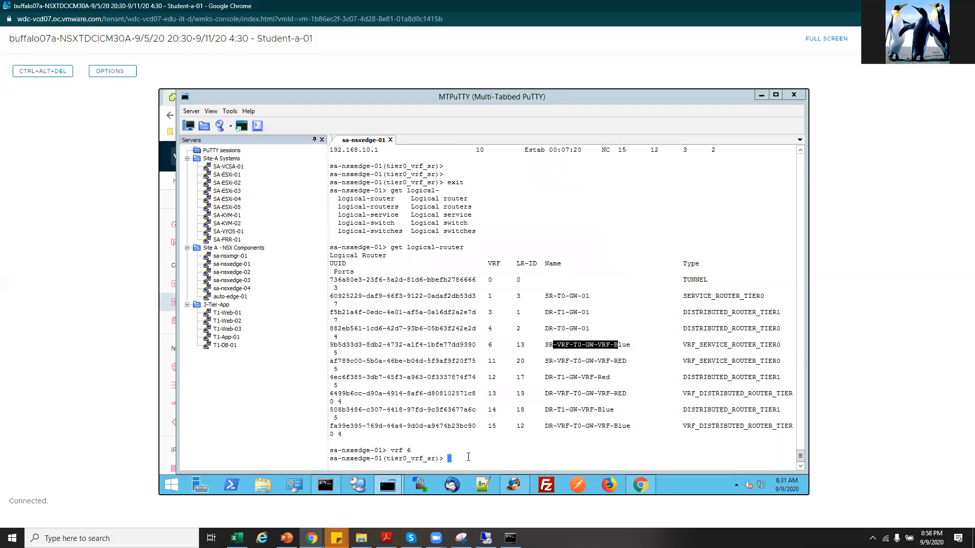
Display the routing table of VRF 6 with get route.
type("get rote")
key("BackSpace")
key("BackSpace")
key("BackSpace")
type("ou")
key("Return")
key("Up")
key("BackSpace")
key("BackSpace")
key("BackSpace")
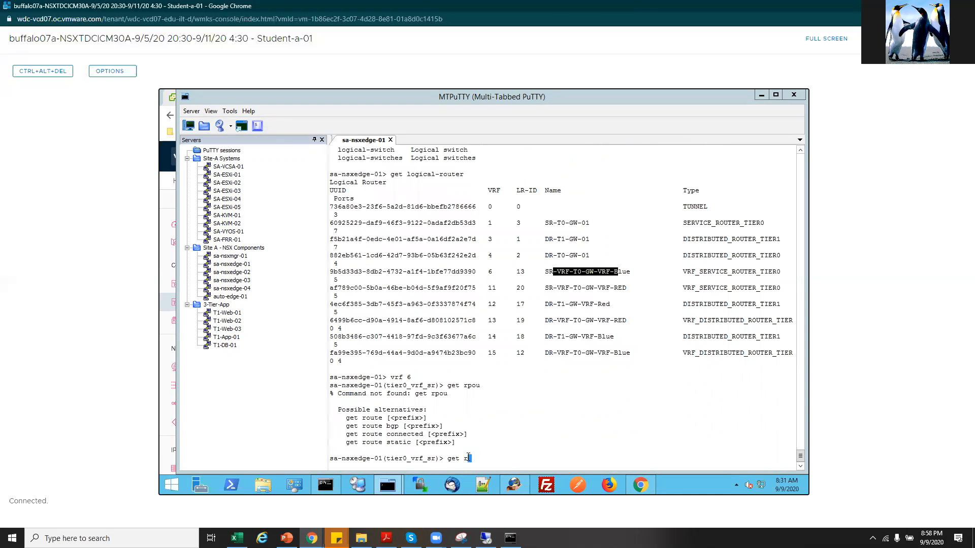
type("oute")
key("Return")
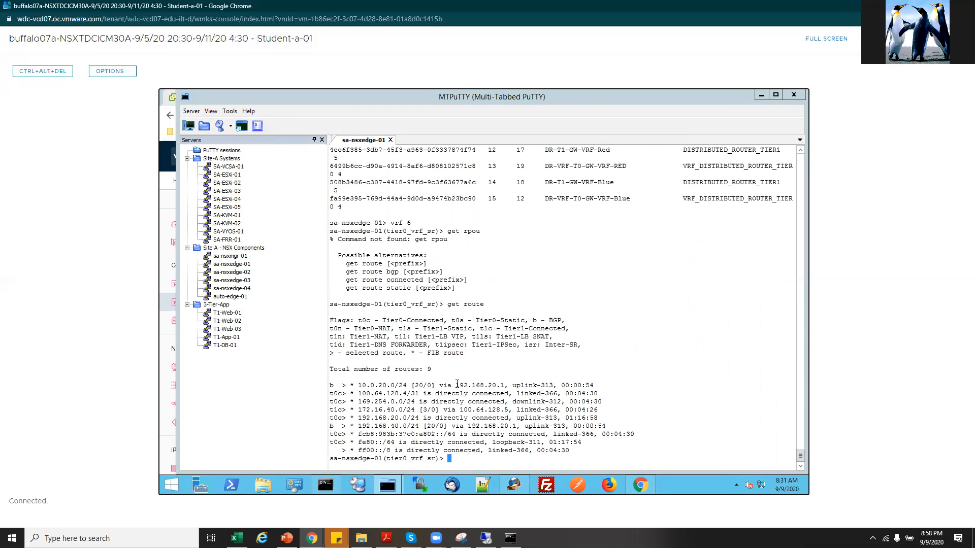
Examine the BGP-learned routes and their next hop in the Blue VRF routing table.
left_click_drag(456, 385, 504, 385)
left_click_drag(360, 387, 359, 387)
left_click(371, 428)
left_click_drag(358, 426, 427, 426)
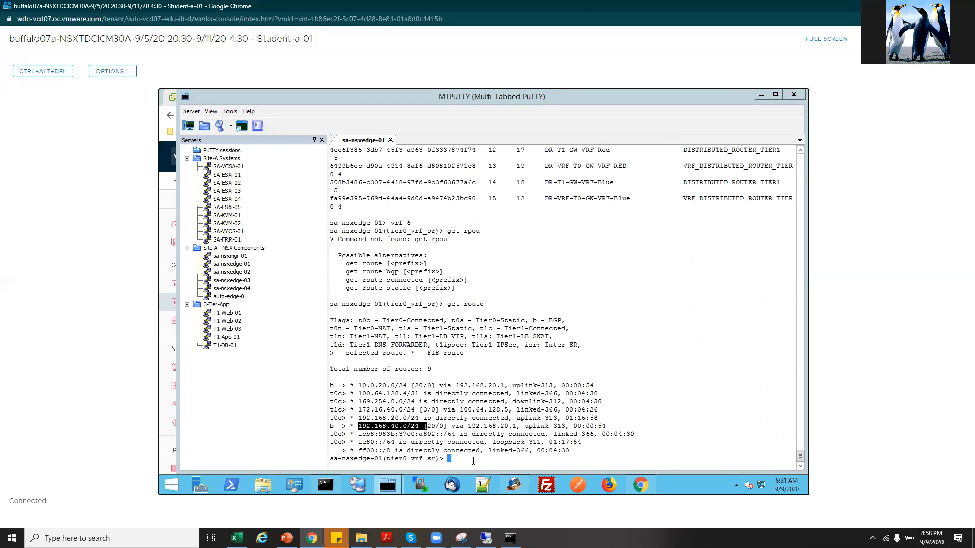
left_click(473, 461)
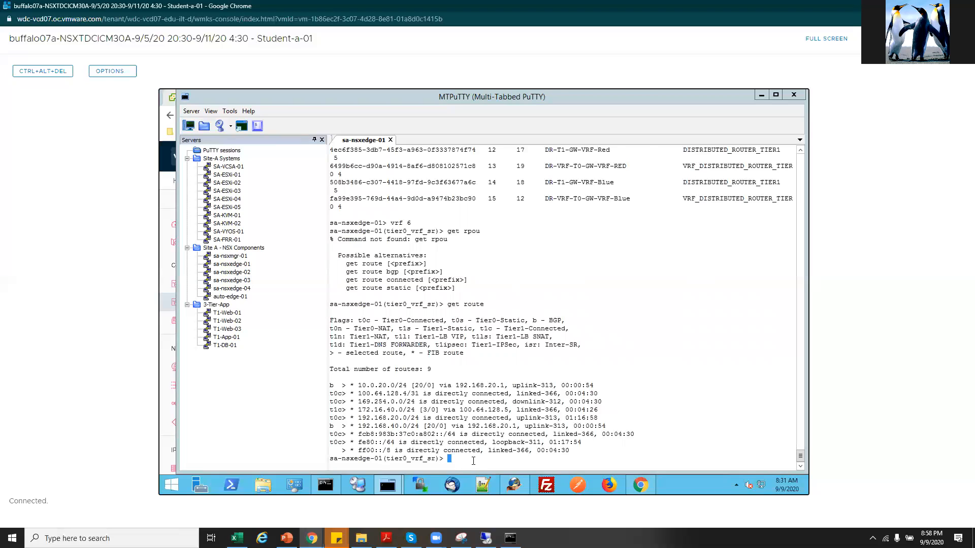
Run get bgp neighbor summary in VRF 6 to check the Blue VRF peering.
key("Return")
key("Return")
key("Return")
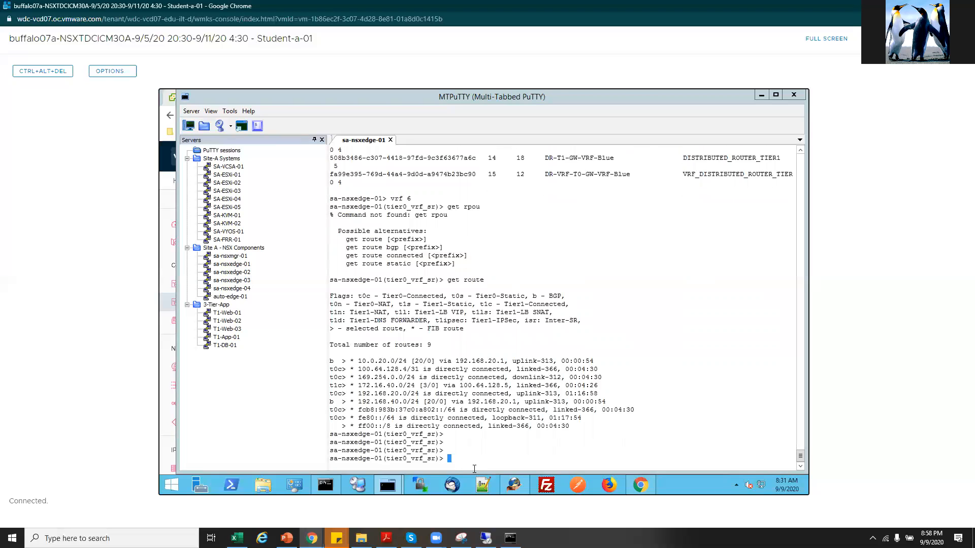
type("get bgp neighbor  summary")
key("Return")
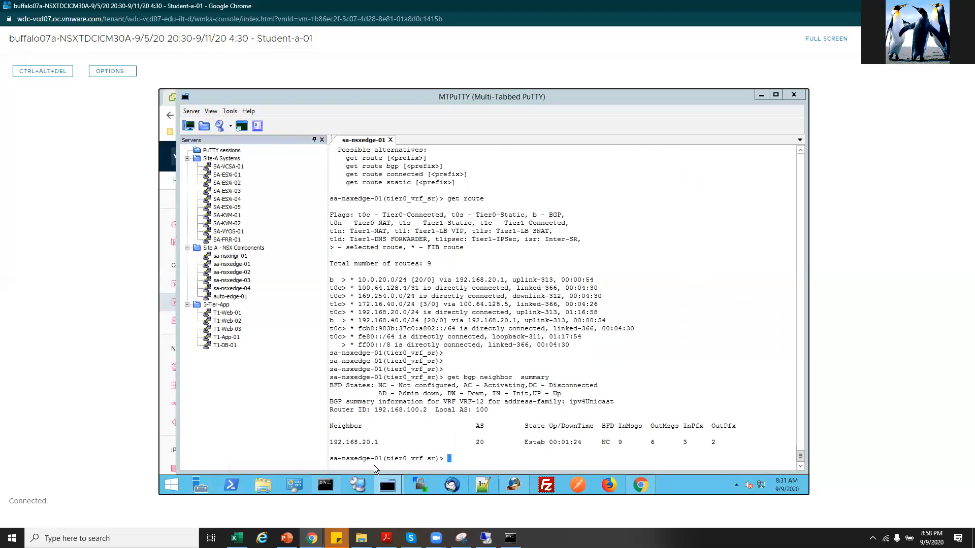
Switch to the Ubuntu-01a web console in Chrome and run ping -c 3 10.0.10.11 and traceroute -n 10.0.11.11.
left_click(638, 486)
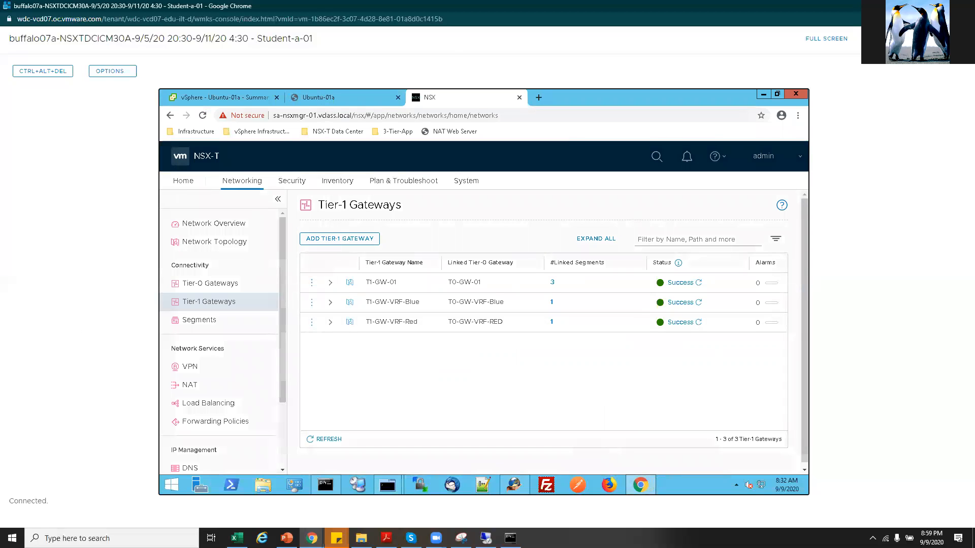
left_click(335, 97)
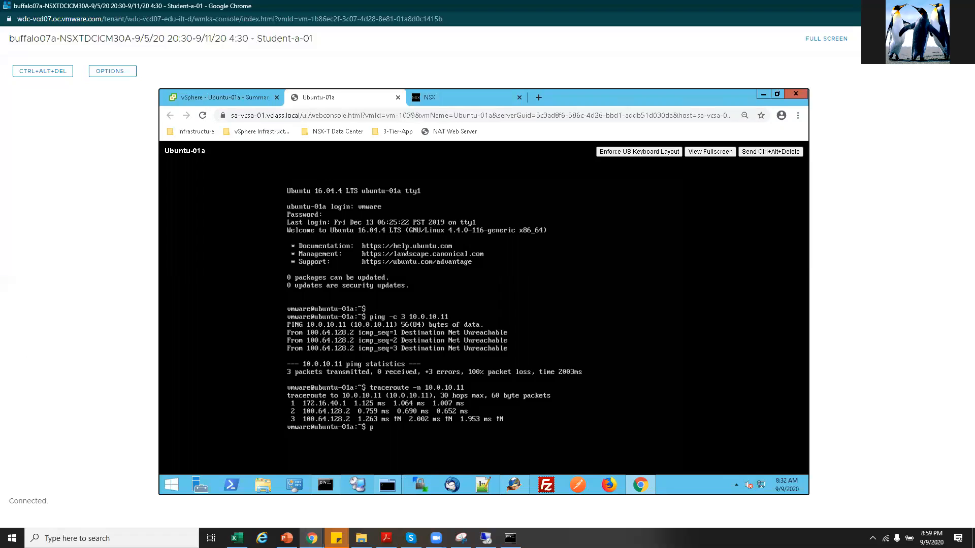
type("ing -c 3")
type("10.")
type("11")
key("Return")
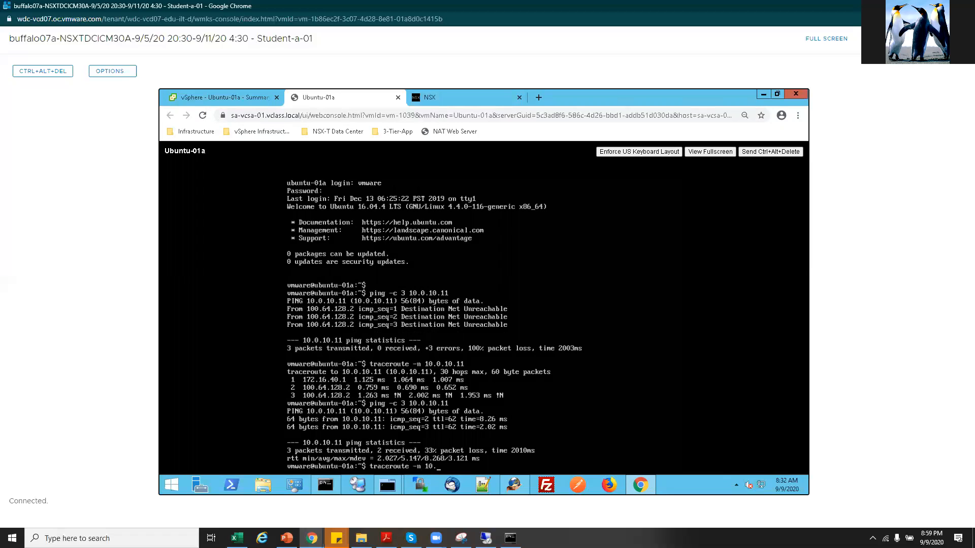
key("Return")
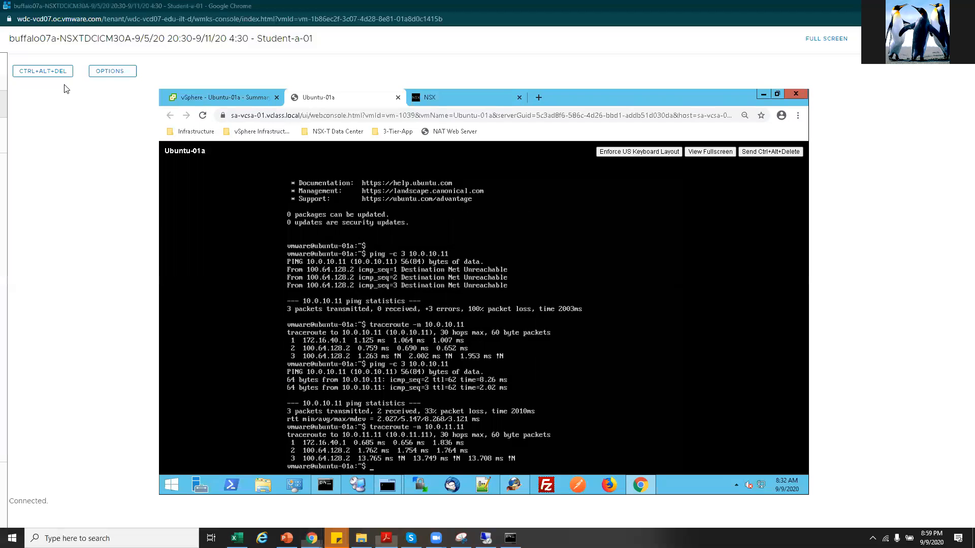
Switch to the lab guide PDF in Acrobat Reader, maximize it, and review the VRF Red ping and traceroute instructions.
key("alt+Tab")
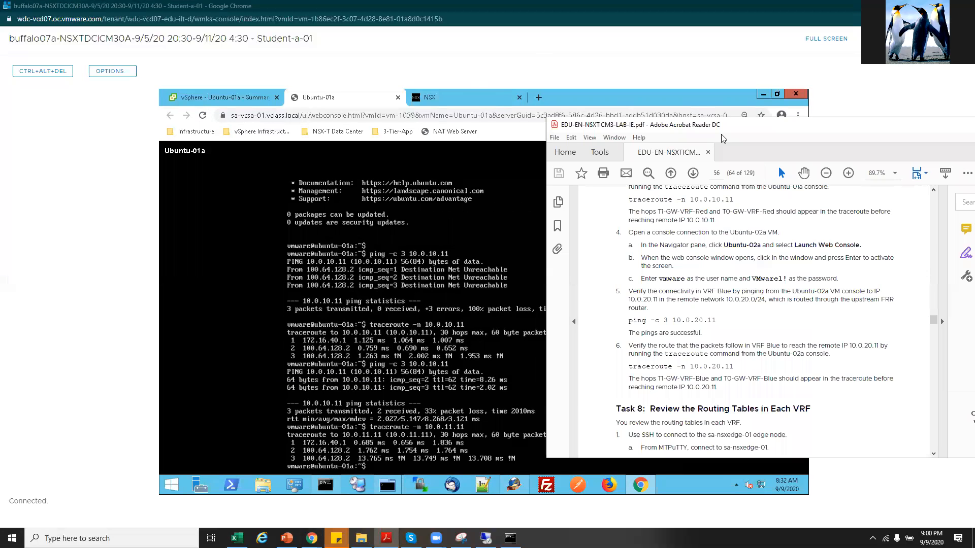
scroll(519, 333, "up", 4)
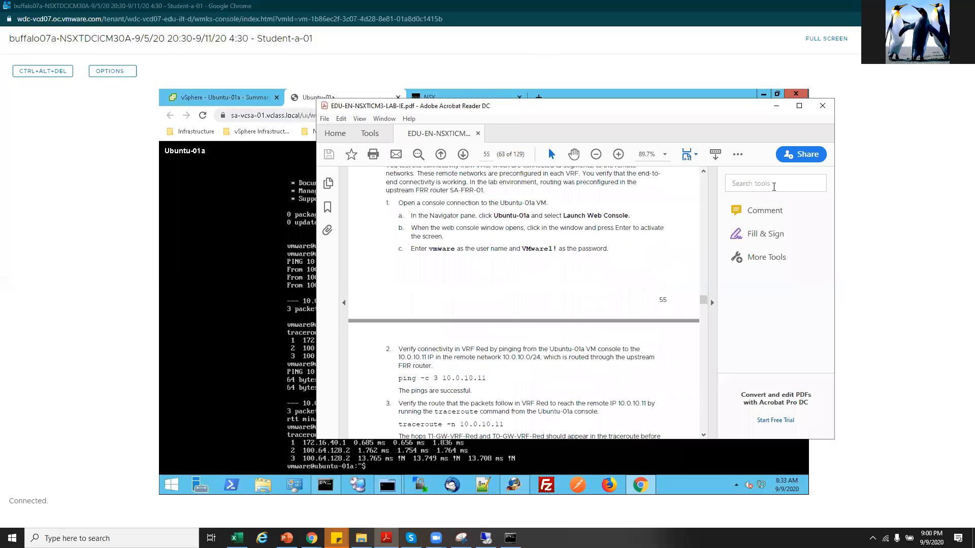
left_click(801, 107)
scroll(355, 350, "down", 3)
scroll(355, 353, "down", 2)
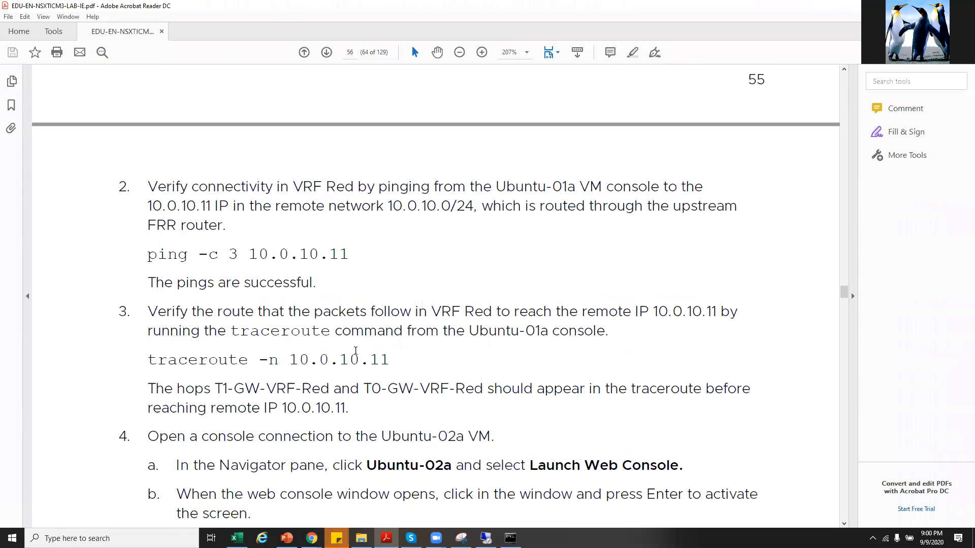
Read the Task 8 instructions on reviewing the routing tables and BGP neighbor status in each VRF.
scroll(355, 350, "down", 8)
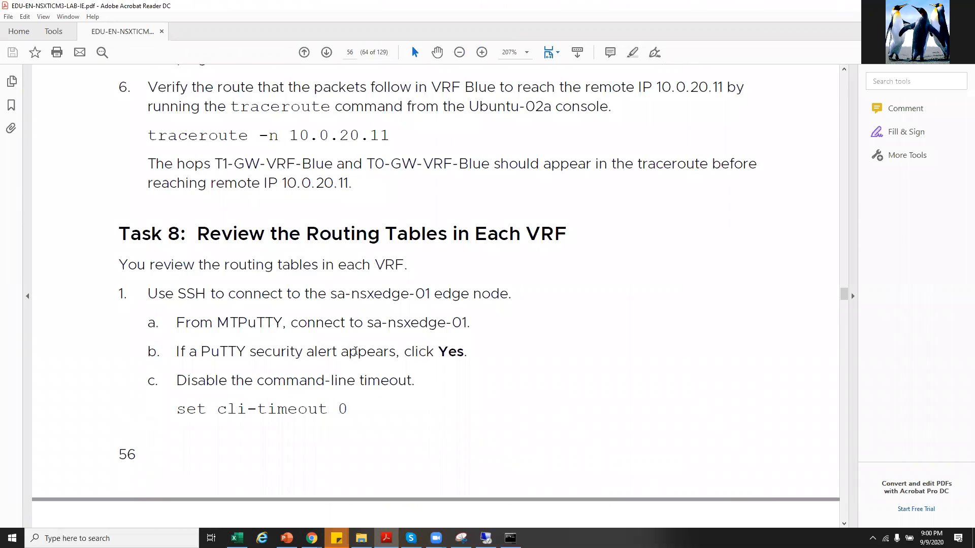
scroll(355, 351, "down", 1)
left_click_drag(199, 187, 520, 188)
left_click(336, 359)
scroll(338, 364, "down", 1)
scroll(339, 364, "down", 10)
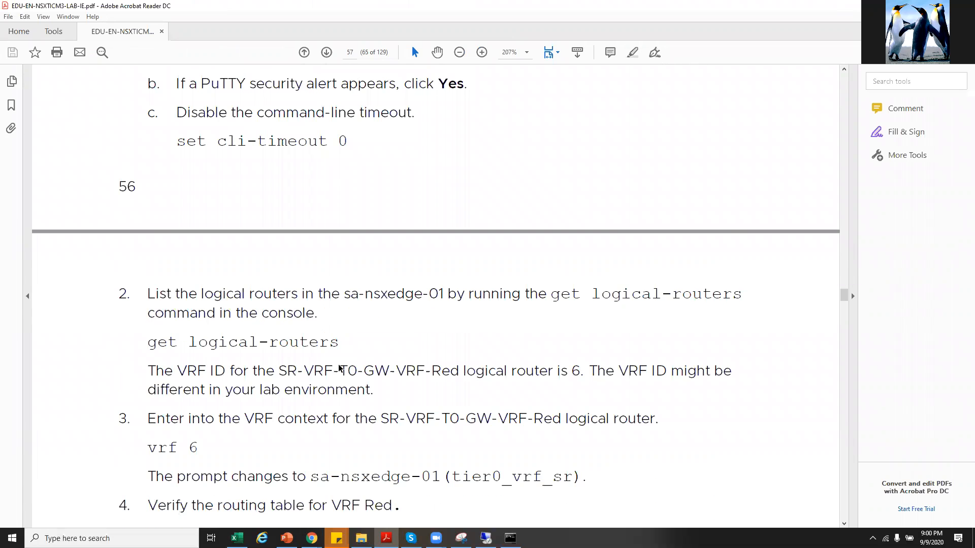
scroll(344, 372, "down", 10)
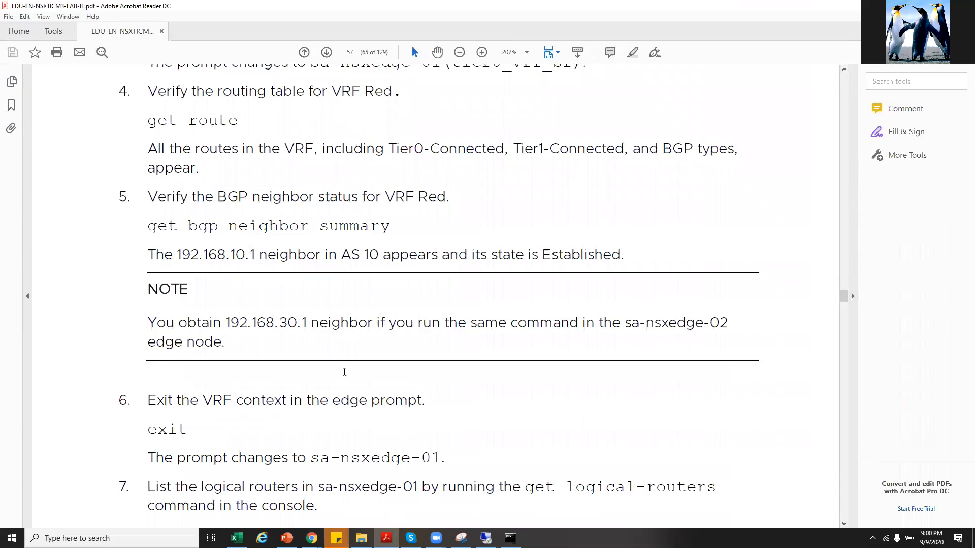
scroll(345, 373, "down", 12)
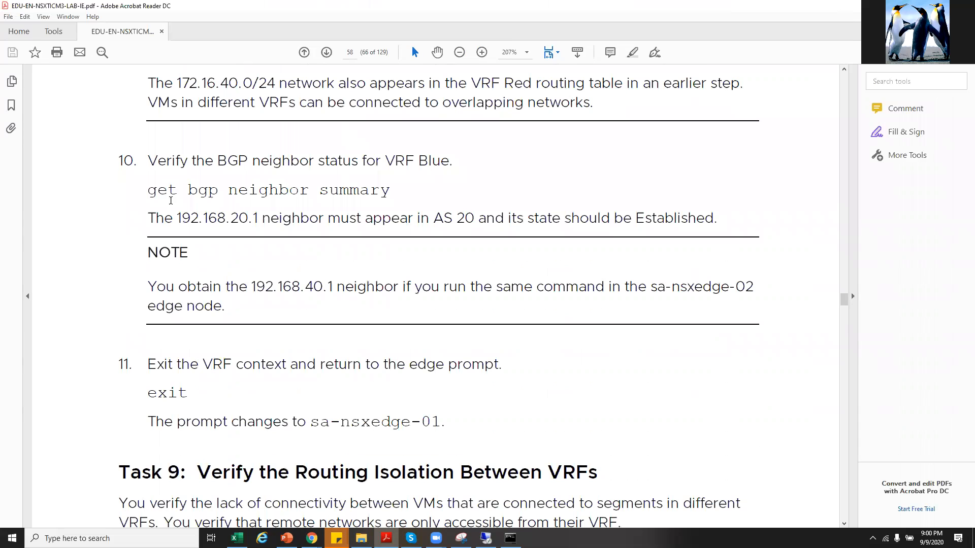
left_click_drag(152, 193, 311, 197)
left_click_drag(197, 216, 271, 216)
left_click_drag(250, 287, 326, 302)
left_click(329, 309)
scroll(329, 308, "down", 4)
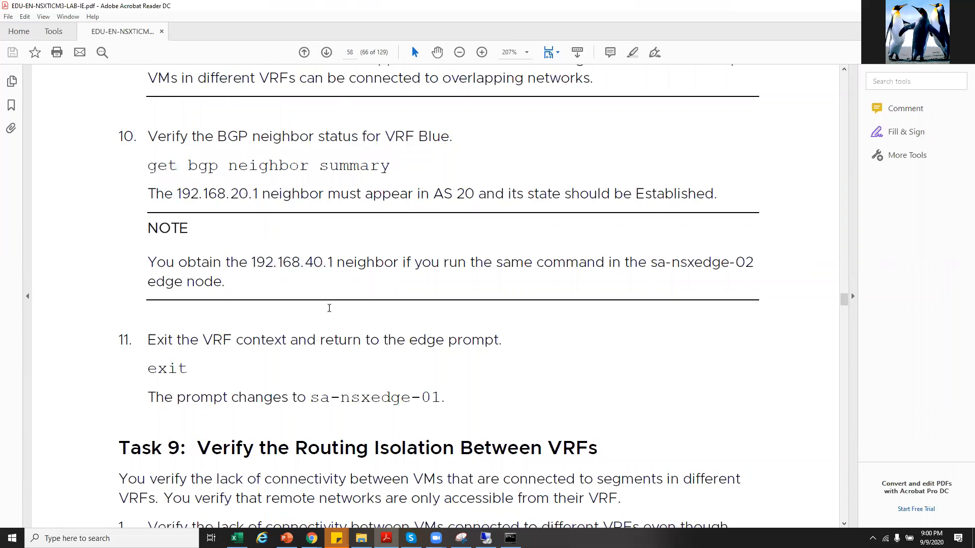
Read Task 9 step 1 on verifying the lack of connectivity between Ubuntu-01a and Ubuntu-02a in different VRFs.
scroll(329, 309, "down", 2)
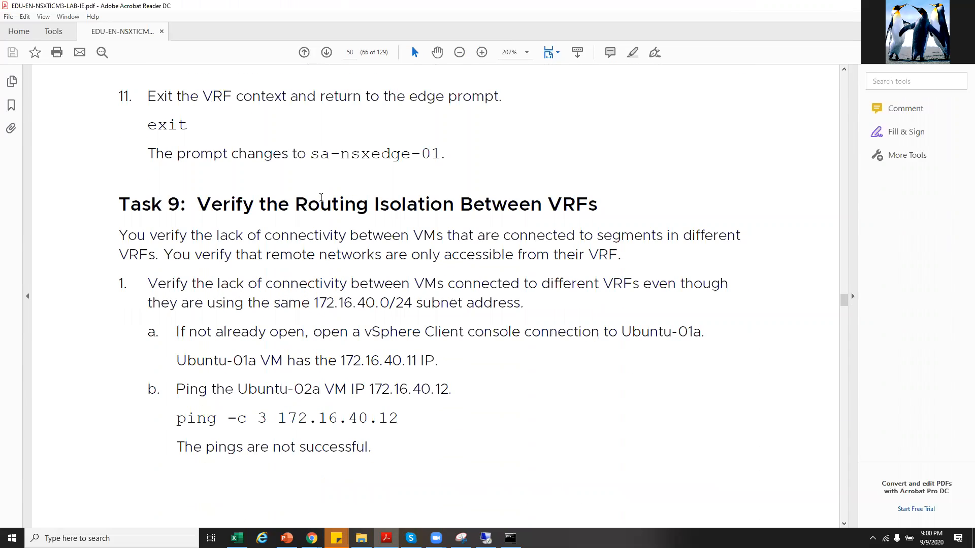
left_click_drag(199, 206, 542, 207)
scroll(320, 378, "down", 2)
scroll(320, 378, "down", 2)
scroll(356, 370, "up", 3)
left_click(368, 369)
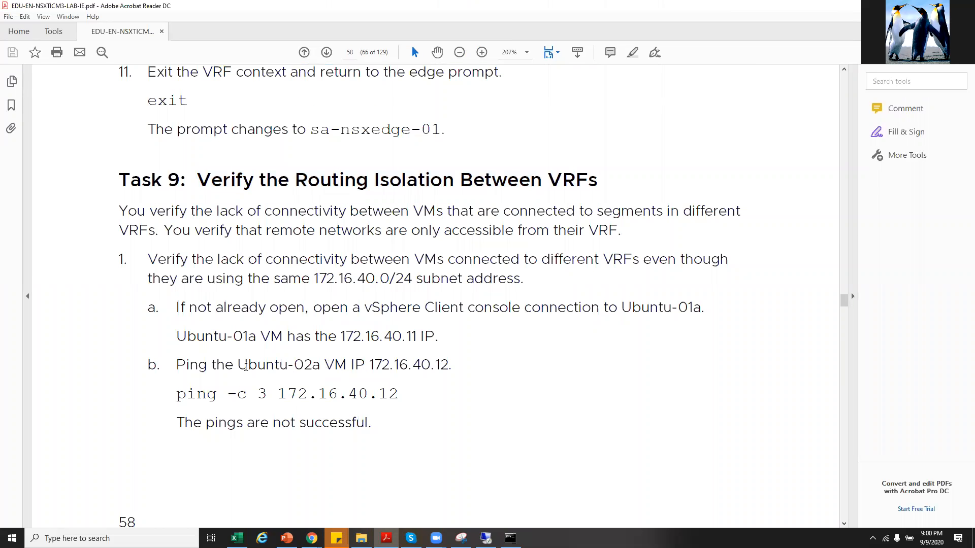
left_click_drag(244, 366, 304, 366)
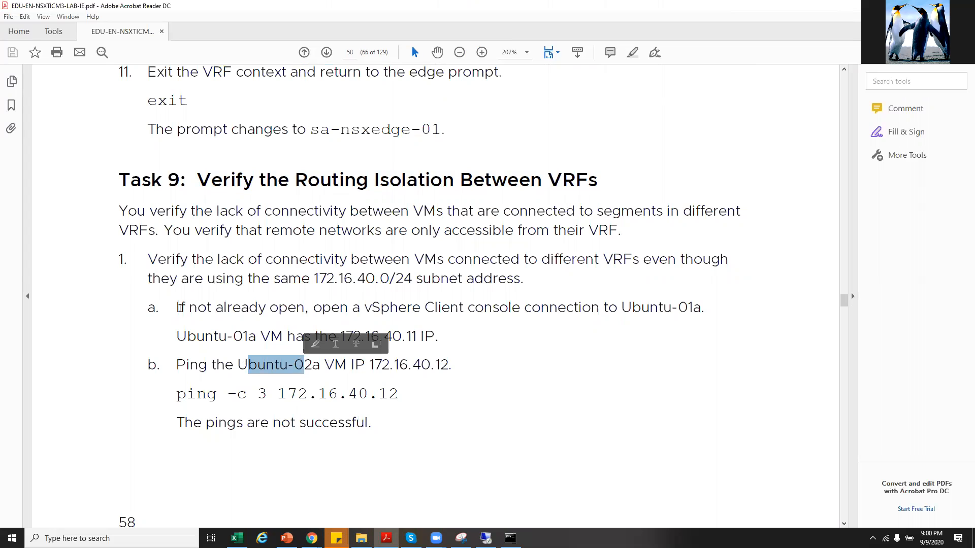
left_click_drag(179, 308, 185, 308)
left_click_drag(291, 307, 671, 308)
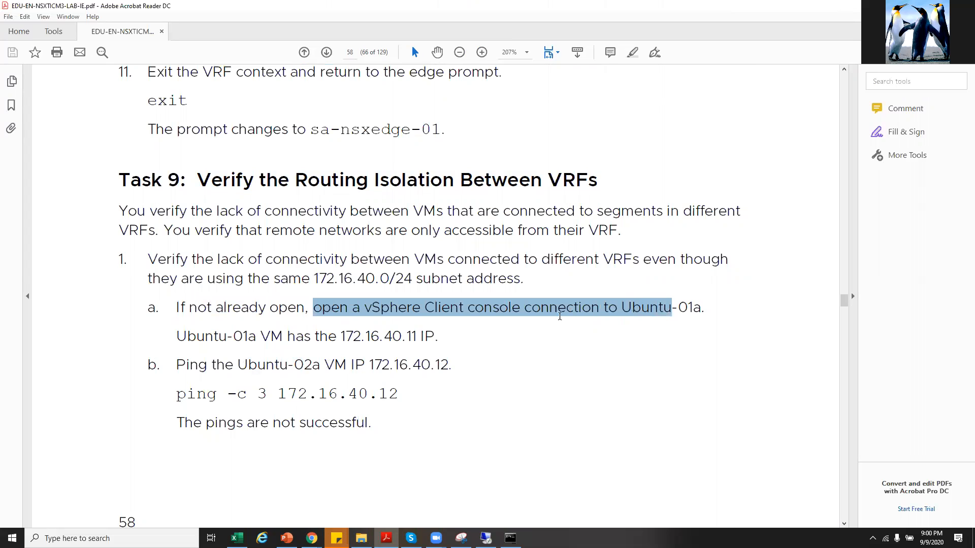
left_click_drag(177, 364, 449, 365)
left_click(230, 382)
left_click(311, 368)
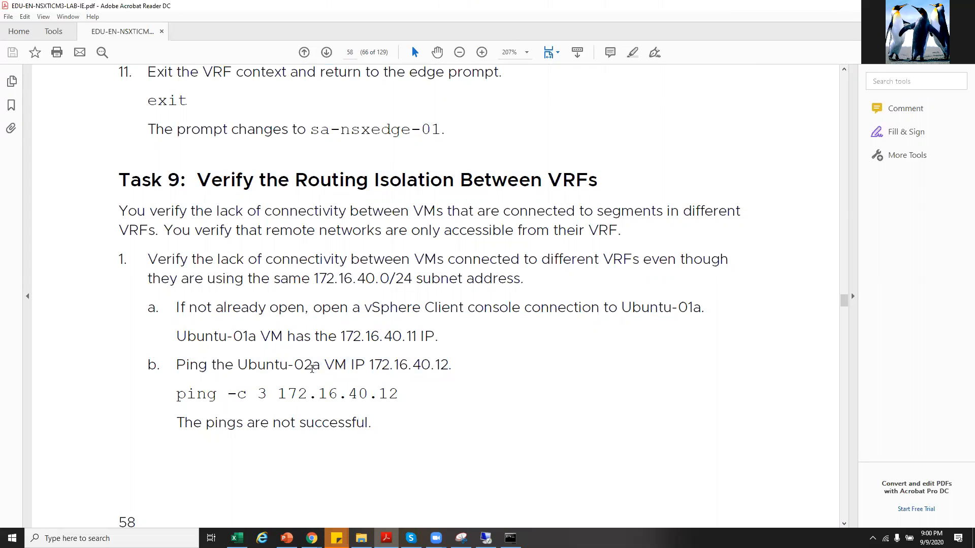
left_click_drag(374, 365, 428, 413)
left_click(414, 400)
left_click(395, 374)
left_click(421, 400)
Read Task 9 step 2 on pinging the VRF Blue remote IP 10.0.20.11 from the Ubuntu-01a console.
scroll(421, 391, "down", 5)
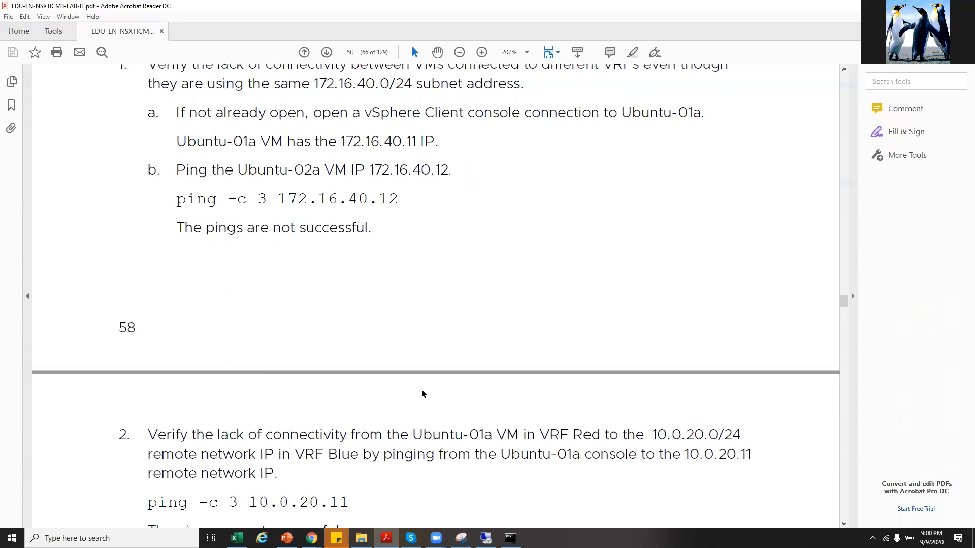
left_click_drag(147, 313, 728, 312)
left_click_drag(201, 333, 751, 335)
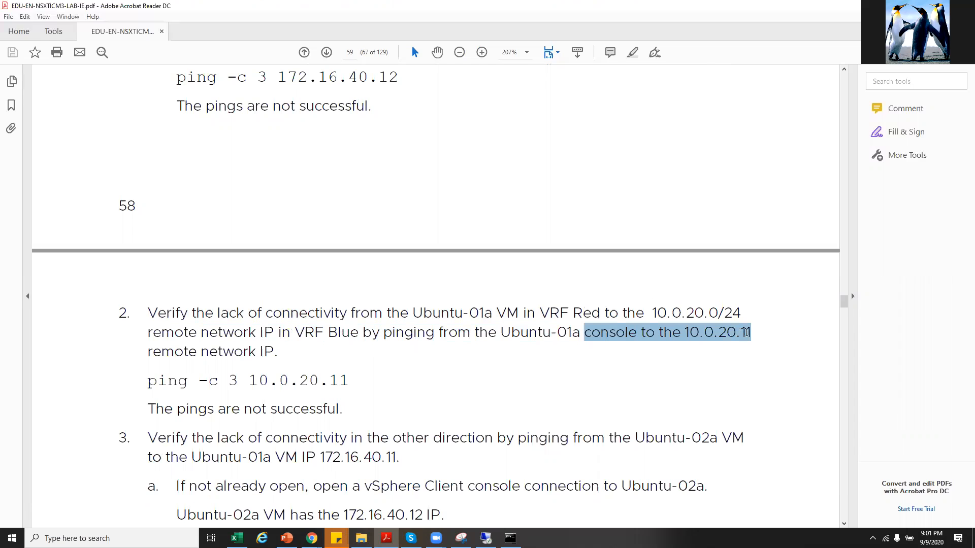
Read Task 9 step 3 on pinging 172.16.40.11 from Ubuntu-02a and compare it with the step 2 ping command.
left_click(372, 374)
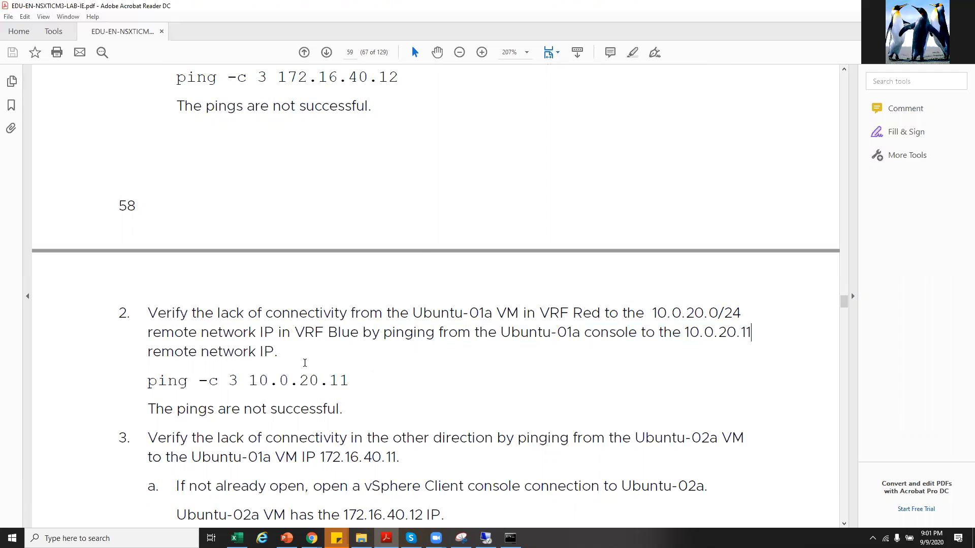
scroll(306, 362, "up", 4)
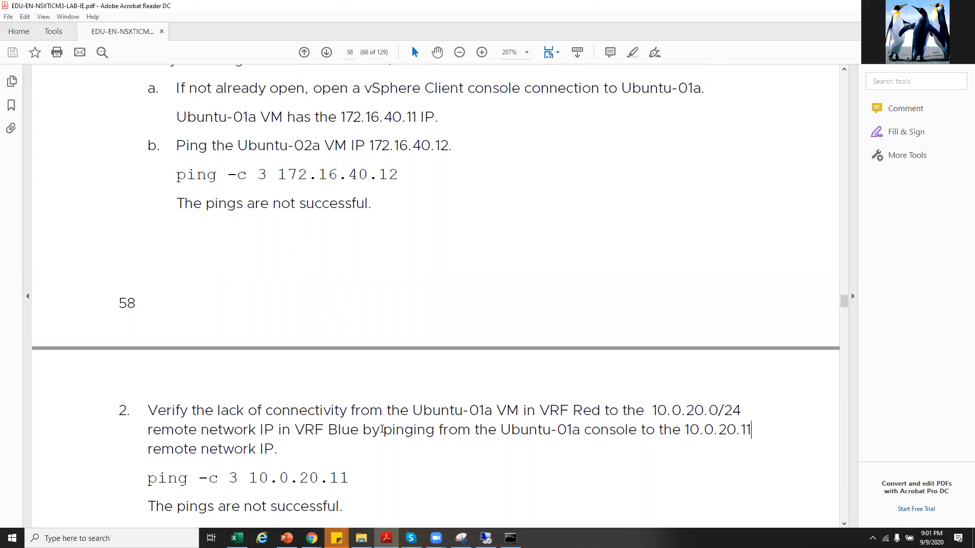
scroll(346, 418, "down", 6)
scroll(347, 418, "down", 7)
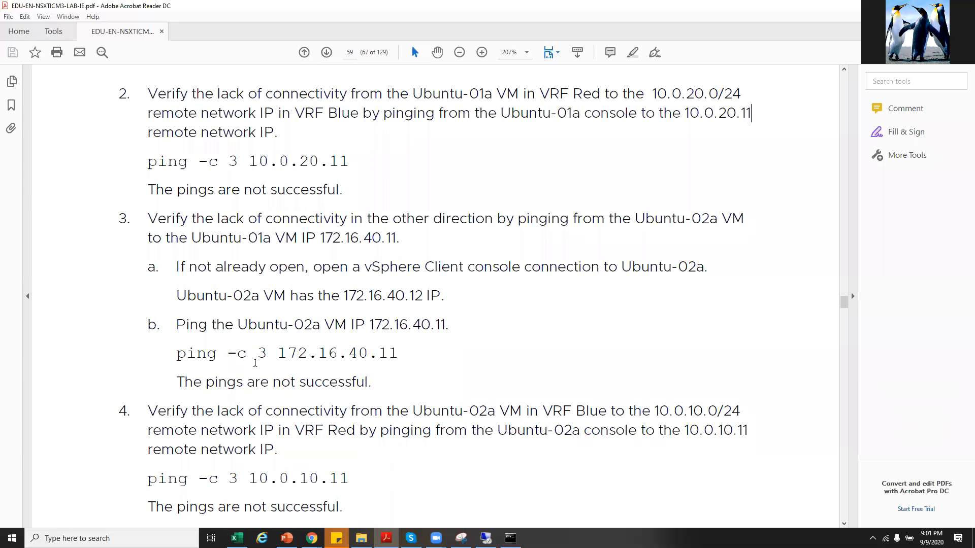
left_click_drag(177, 325, 399, 355)
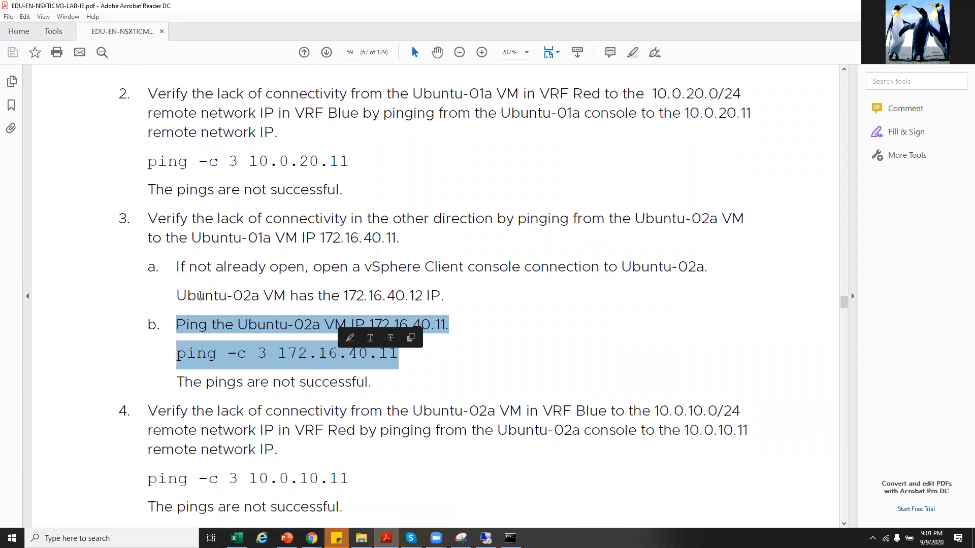
left_click_drag(179, 267, 306, 268)
left_click_drag(344, 296, 340, 295)
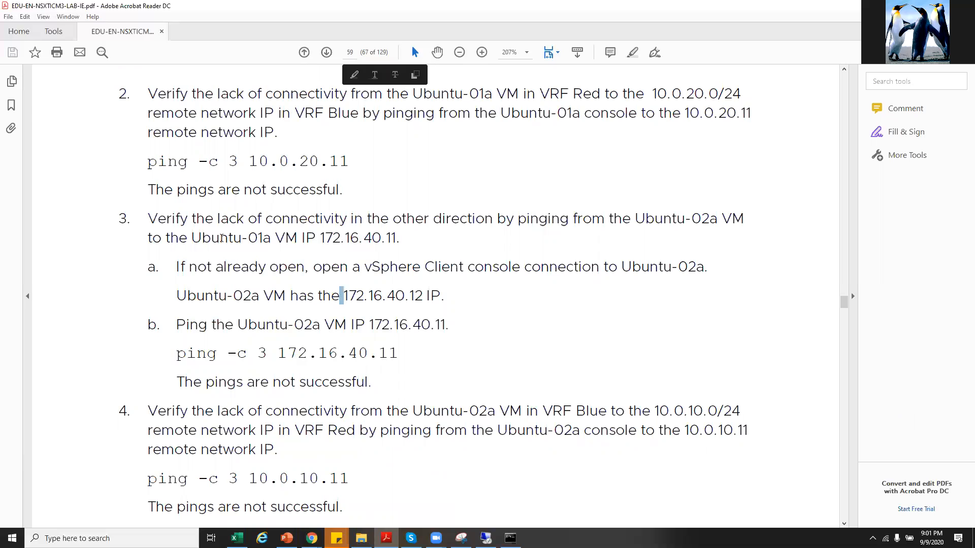
scroll(329, 196, "up", 2)
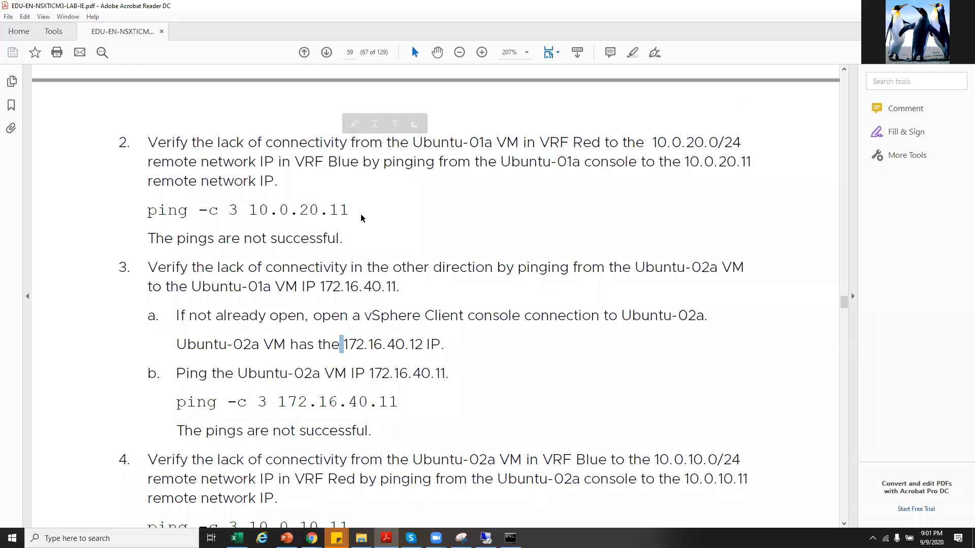
left_click_drag(248, 210, 214, 239)
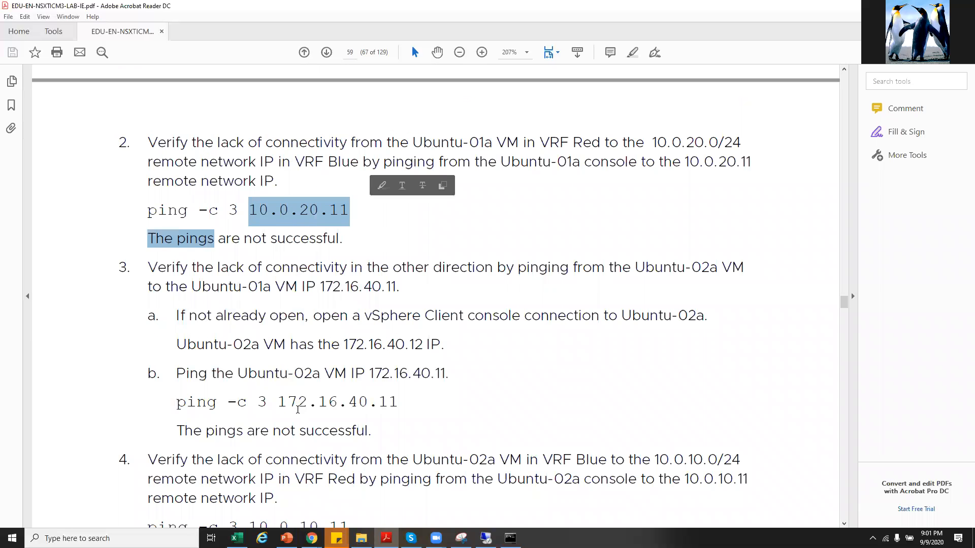
left_click_drag(278, 406, 398, 409)
left_click(389, 402)
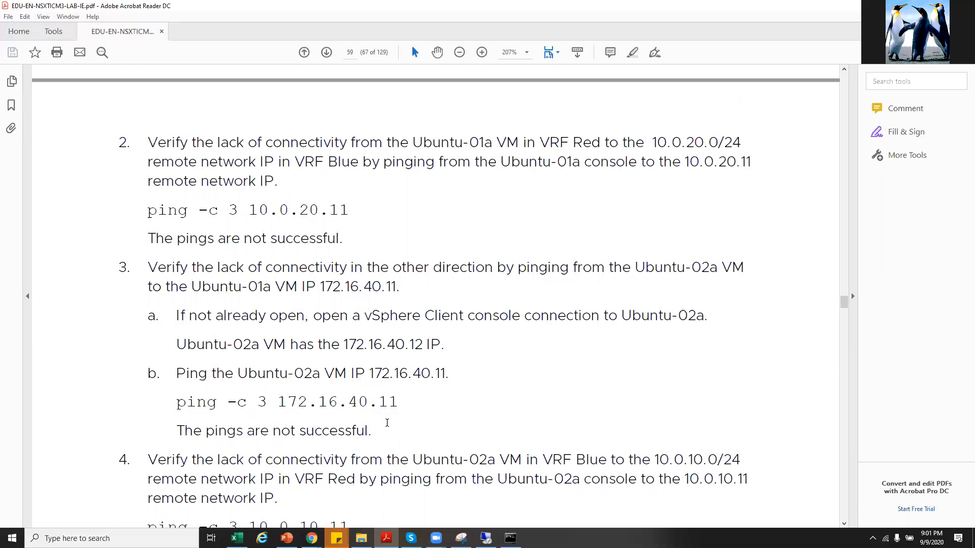
Go back to Task 9 step 1 and review the ping command from Ubuntu-01a to the Ubuntu-02a IP 172.16.40.12.
scroll(363, 378, "up", 2)
scroll(362, 379, "down", 13)
scroll(363, 379, "up", 4)
scroll(363, 378, "up", 18)
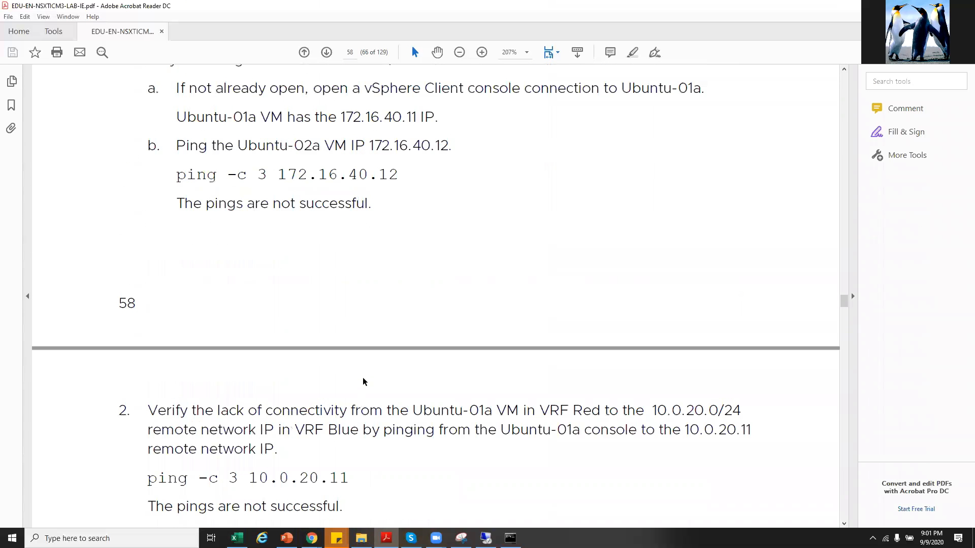
scroll(362, 381, "up", 1)
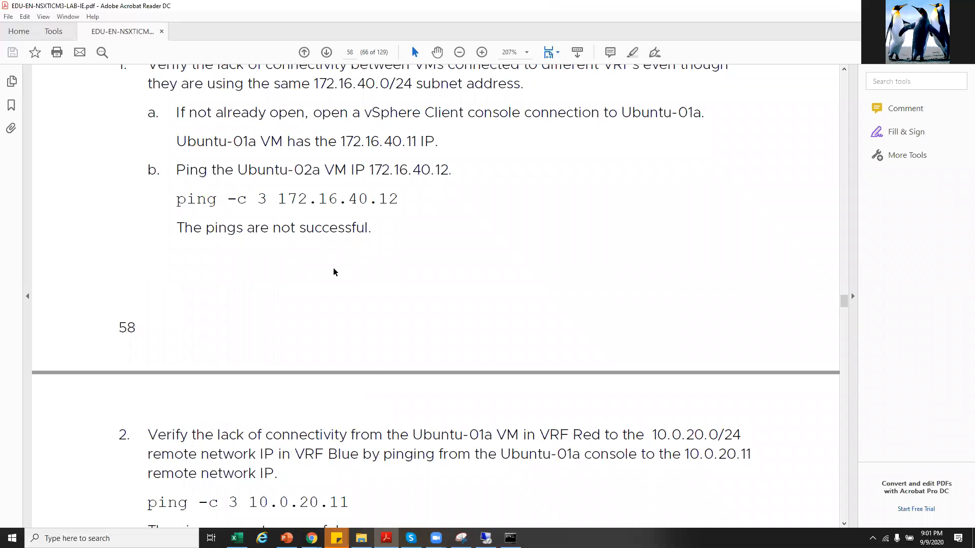
left_click_drag(369, 169, 457, 169)
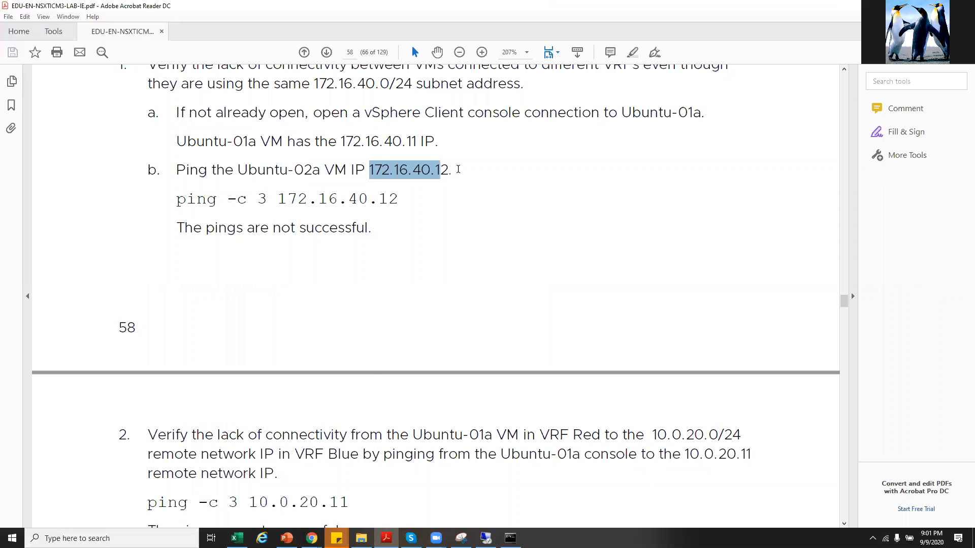
left_click(208, 202)
scroll(211, 205, "up", 6)
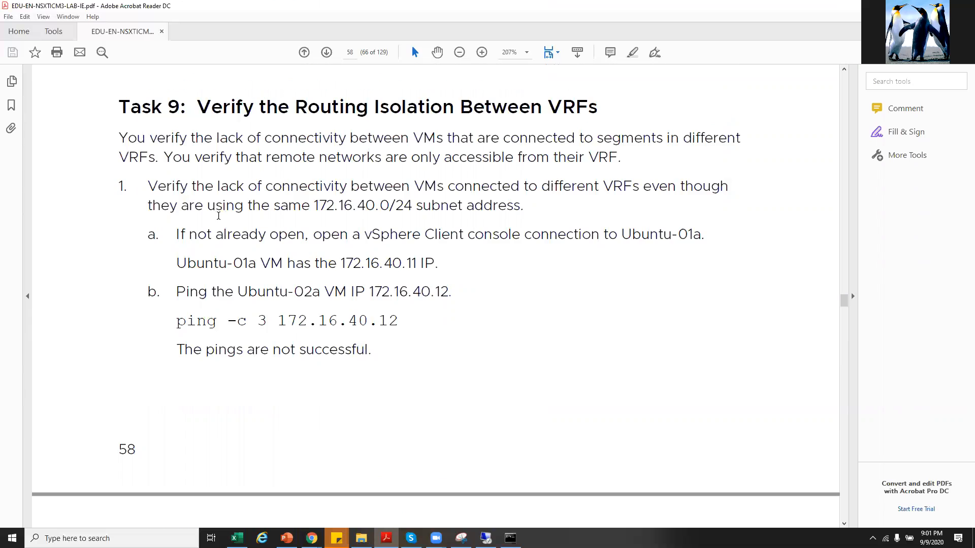
scroll(280, 296, "down", 2)
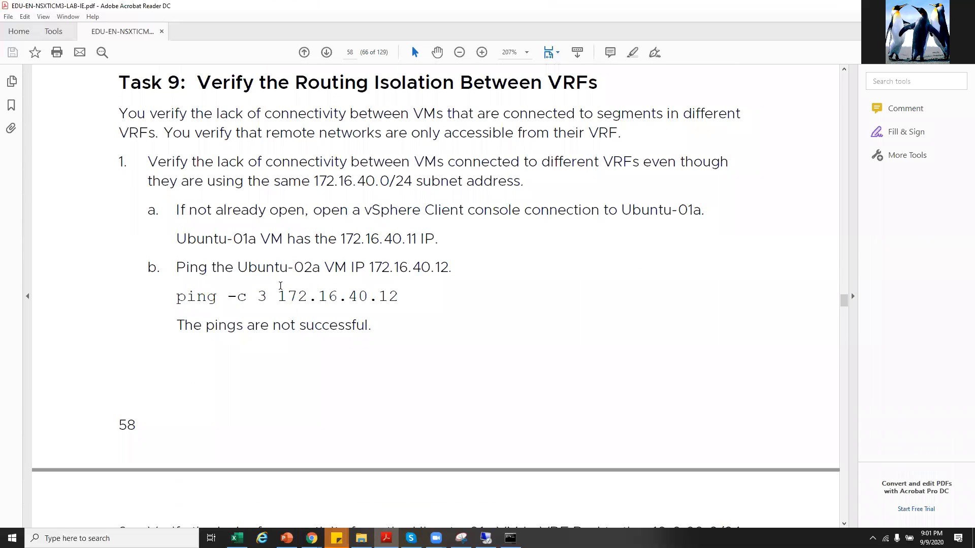
left_click_drag(333, 296, 277, 297)
left_click(396, 347)
left_click(396, 297)
Review the Task 9 step 2 sentence on Ubuntu-01a in VRF Red and the 10.0.20.0/24 remote network.
scroll(410, 359, "down", 12)
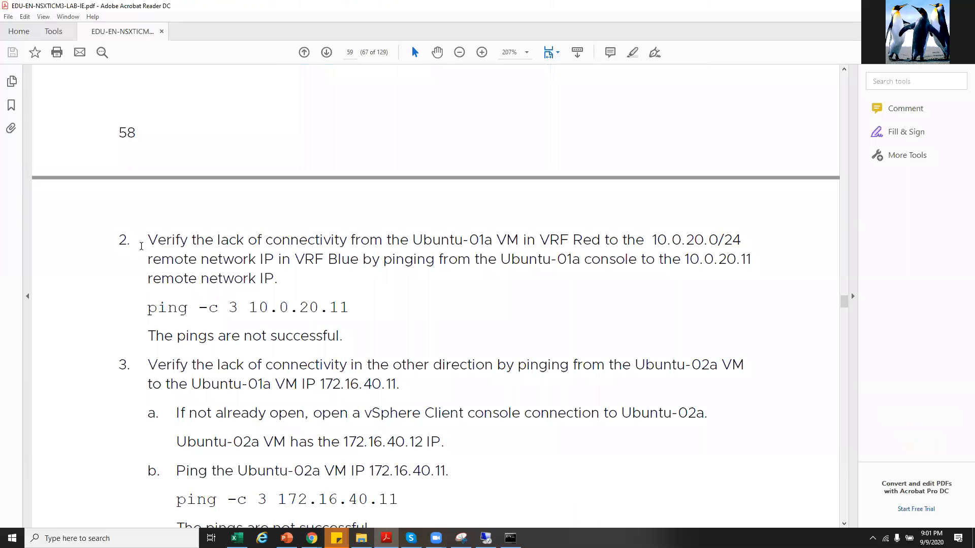
left_click_drag(412, 239, 718, 240)
left_click(422, 267)
scroll(401, 321, "up", 2)
Look past the end of Task 9 to the Lab 10 title on configuring the NSX Distributed Firewall.
scroll(401, 321, "down", 14)
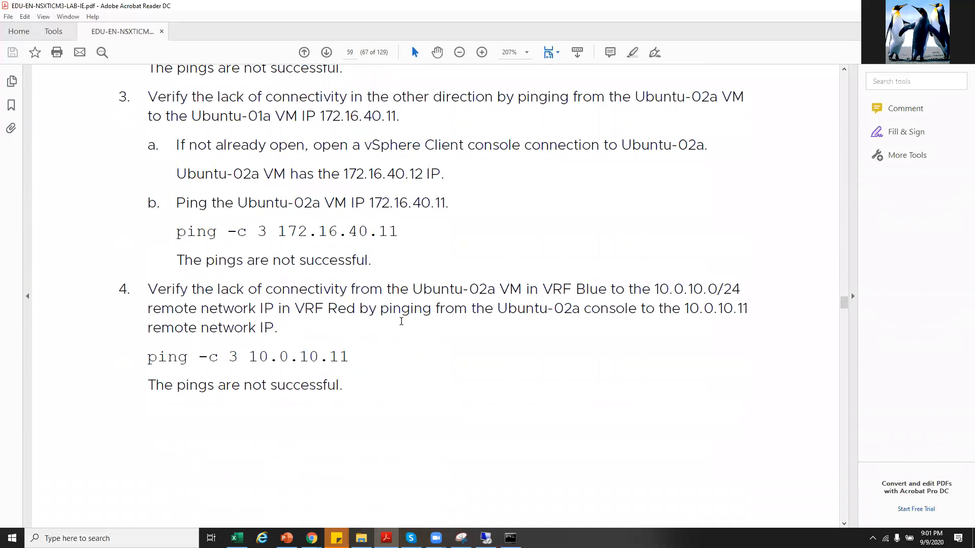
scroll(402, 323, "down", 20)
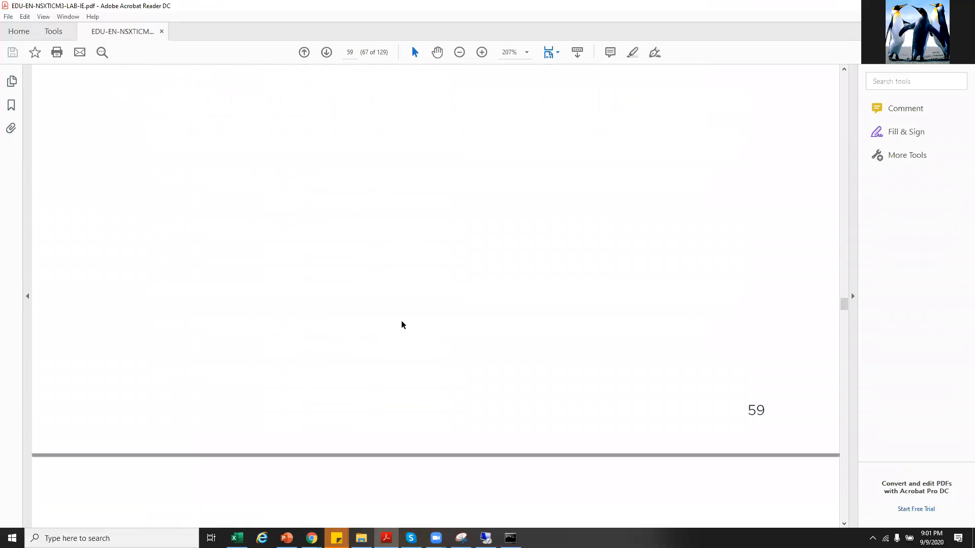
scroll(401, 324, "down", 11)
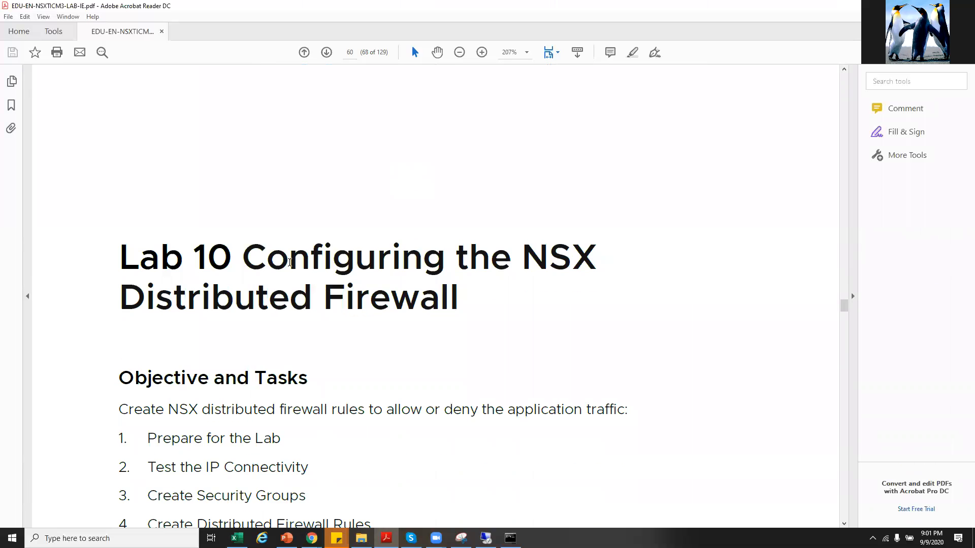
left_click_drag(245, 254, 456, 258)
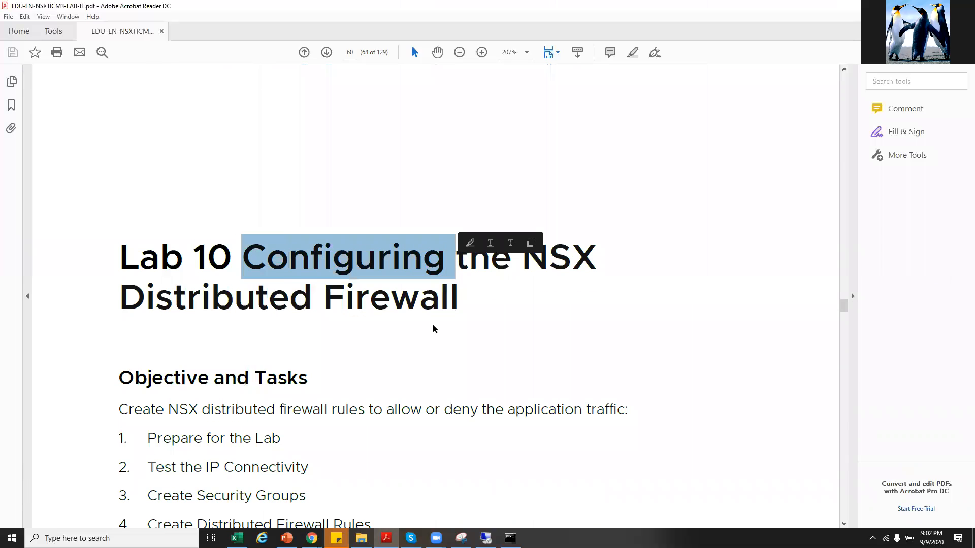
Return to Task 9 steps 3 and 4 and examine the ping commands to 172.16.40.11 and 10.0.10.11.
scroll(434, 338, "up", 5)
scroll(434, 337, "up", 18)
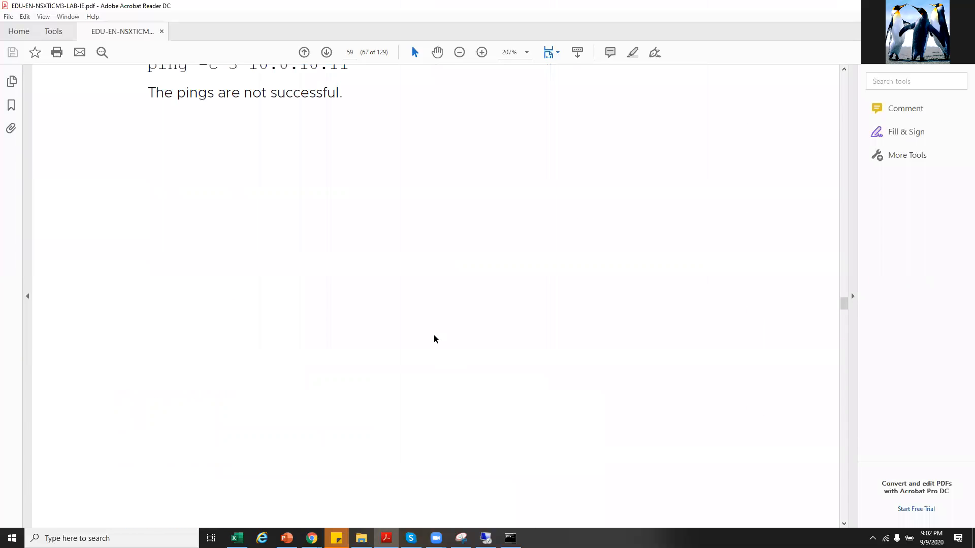
scroll(434, 338, "up", 12)
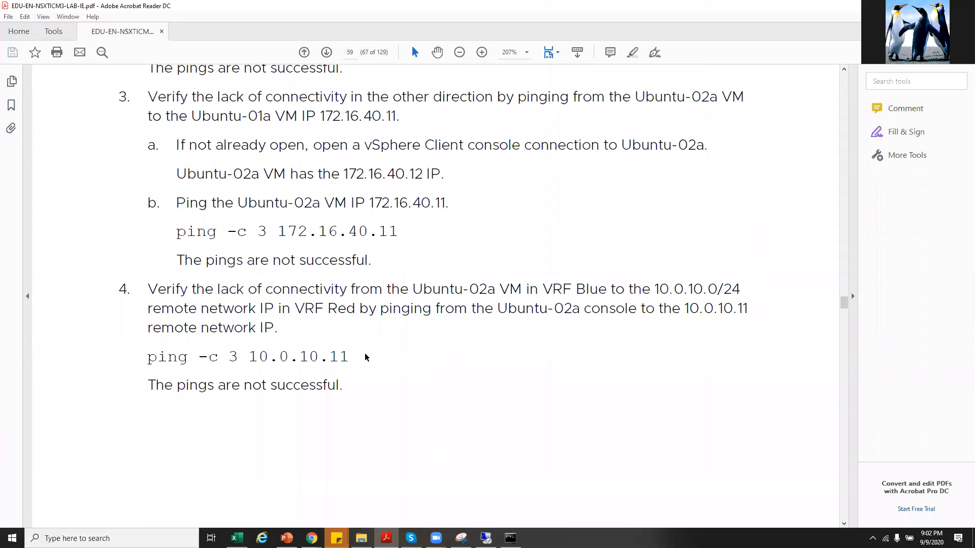
left_click_drag(350, 358, 210, 361)
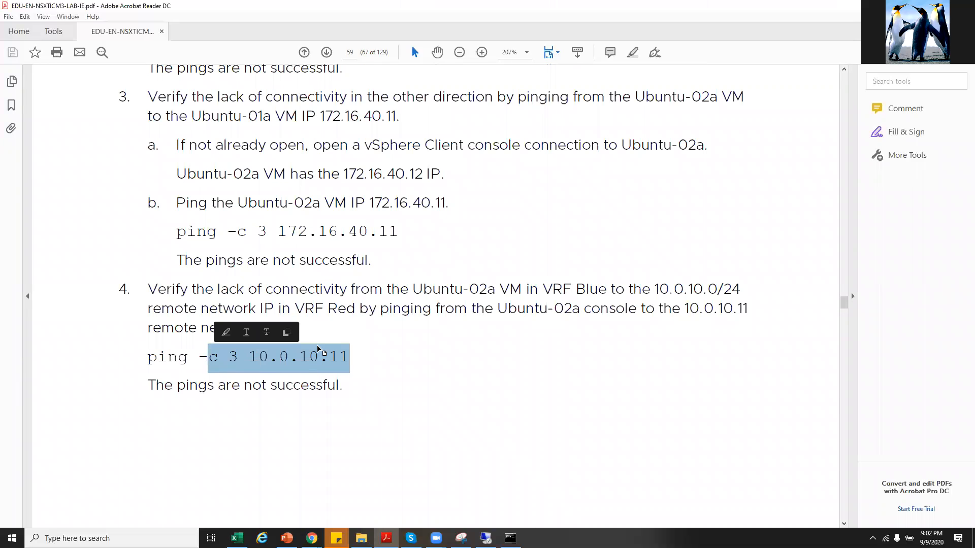
left_click_drag(276, 232, 404, 229)
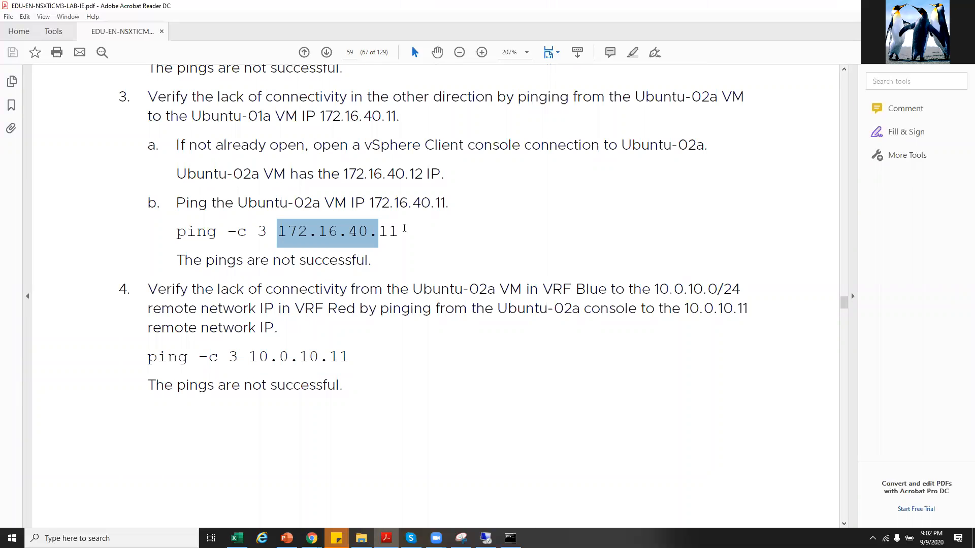
left_click(389, 308)
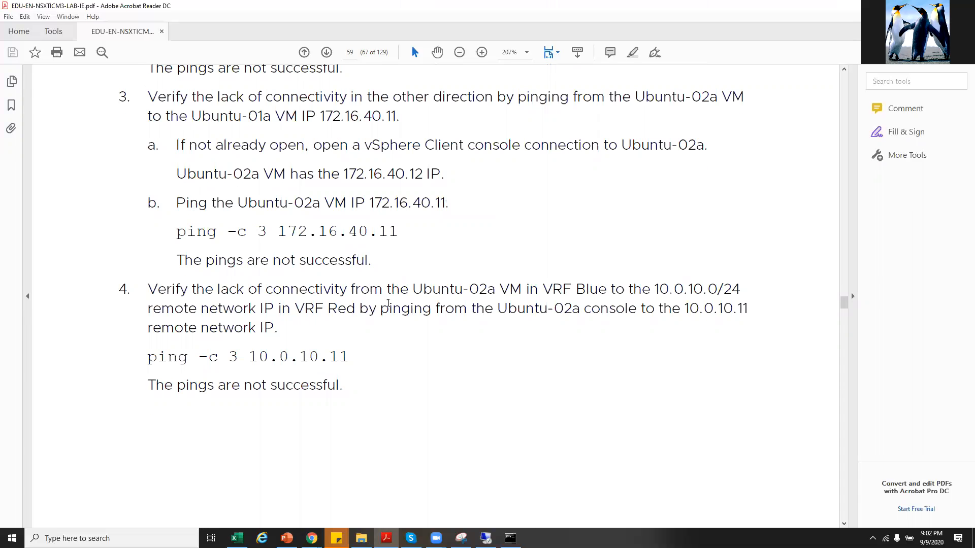
Reread Task 9 step 2 on testing VRF Red to VRF Blue isolation, including the command ping -c 3 10.0.20.11.
scroll(388, 303, "up", 5)
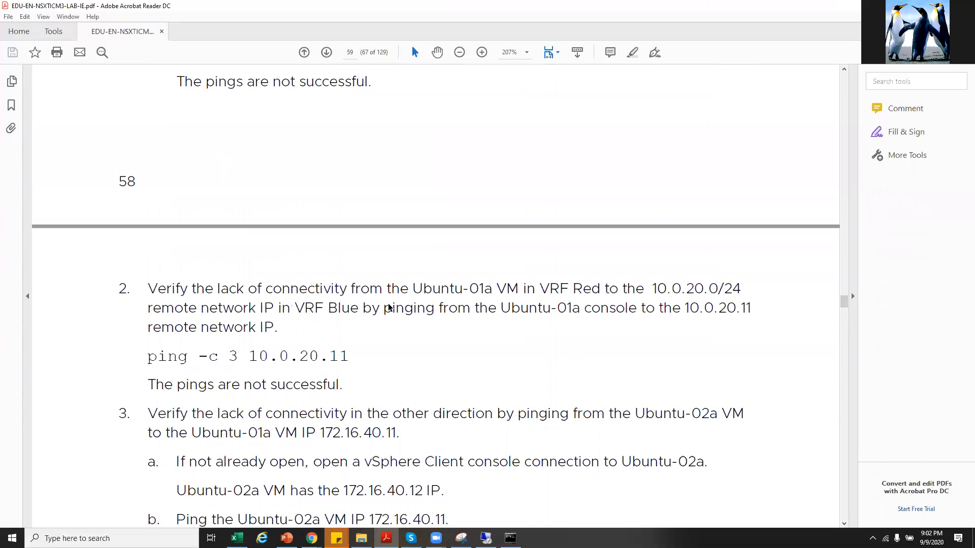
scroll(389, 308, "up", 3)
scroll(388, 304, "down", 2)
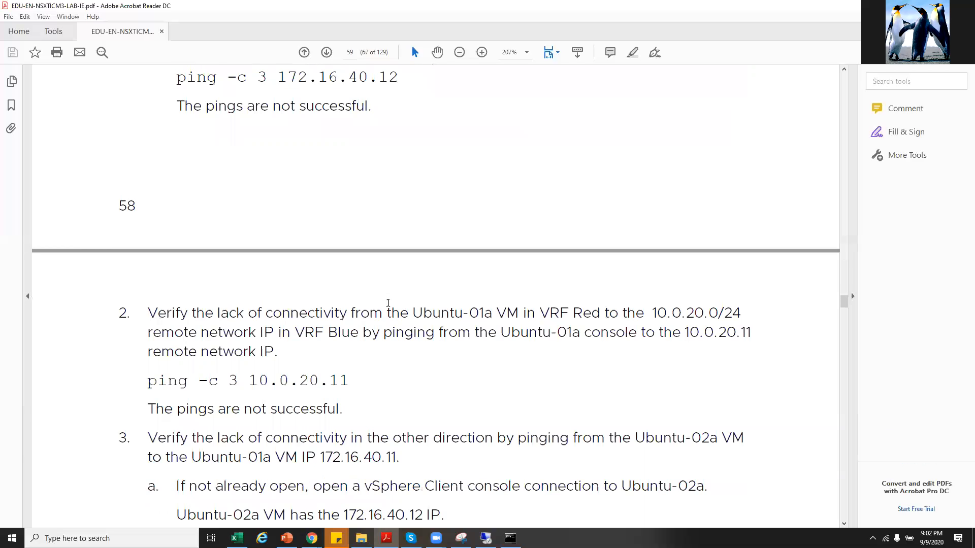
scroll(388, 303, "down", 5)
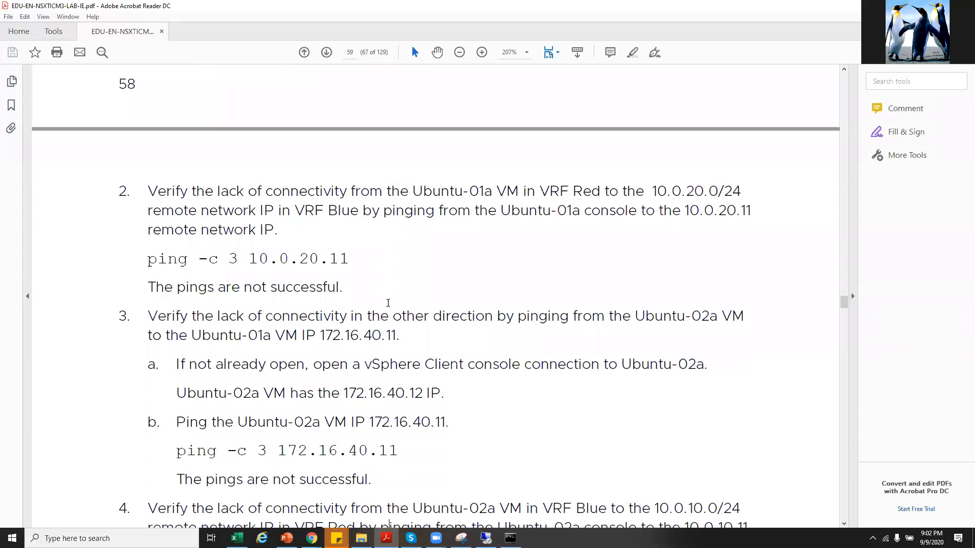
scroll(388, 303, "down", 1)
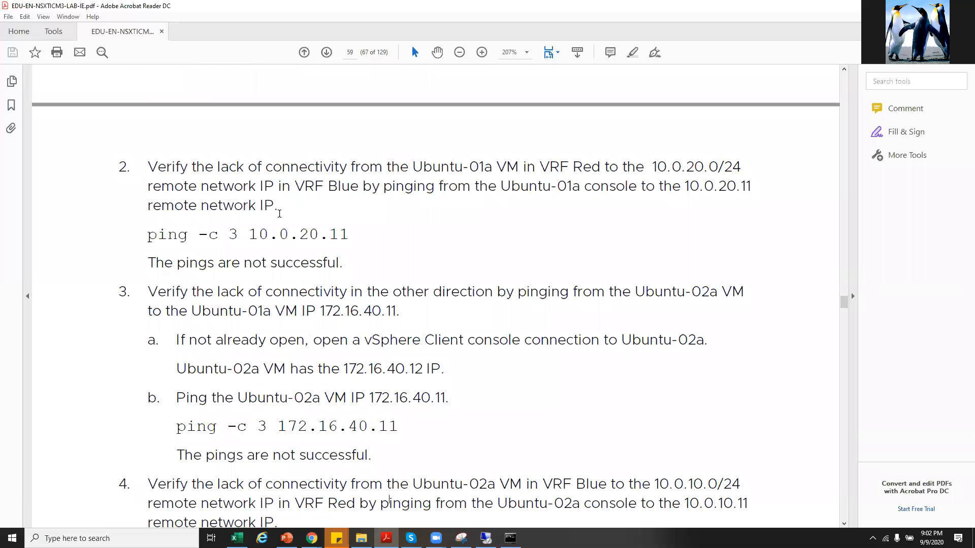
scroll(232, 247, "down", 1)
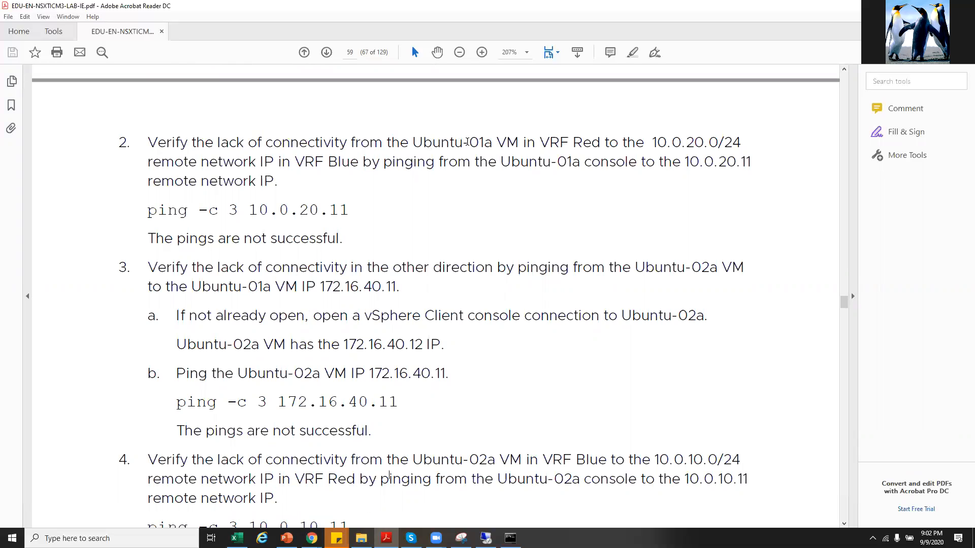
left_click_drag(539, 142, 740, 147)
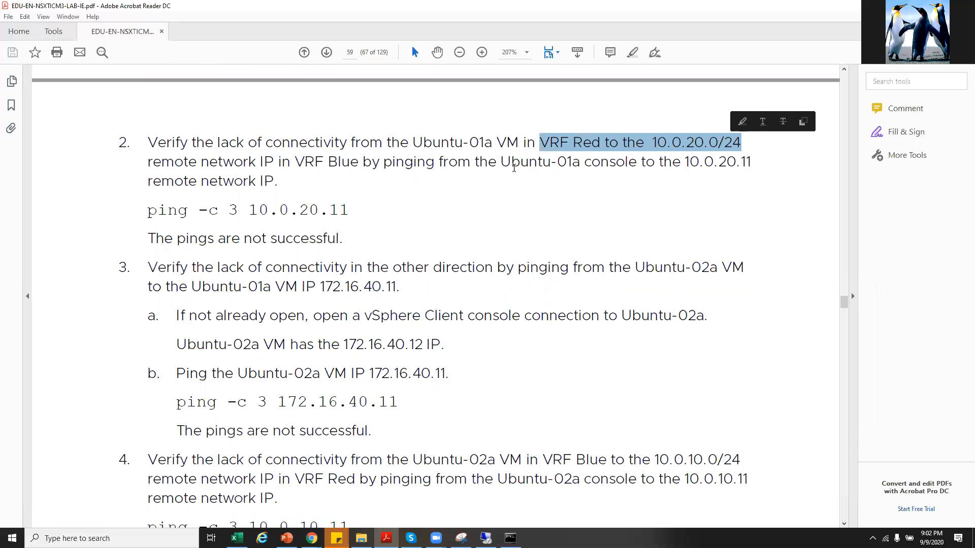
left_click_drag(148, 161, 324, 162)
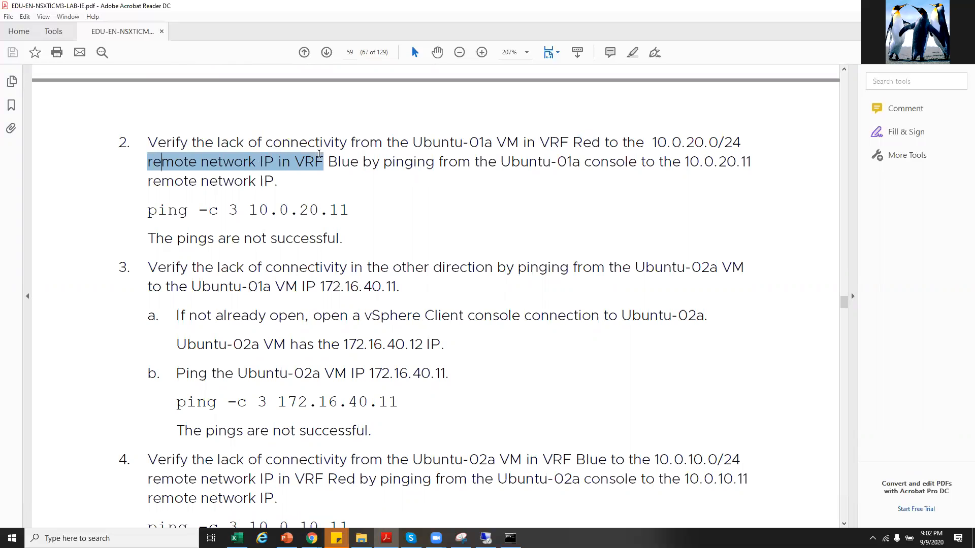
left_click(362, 162)
double_click(362, 162)
left_click_drag(558, 162, 746, 163)
left_click_drag(365, 218, 145, 209)
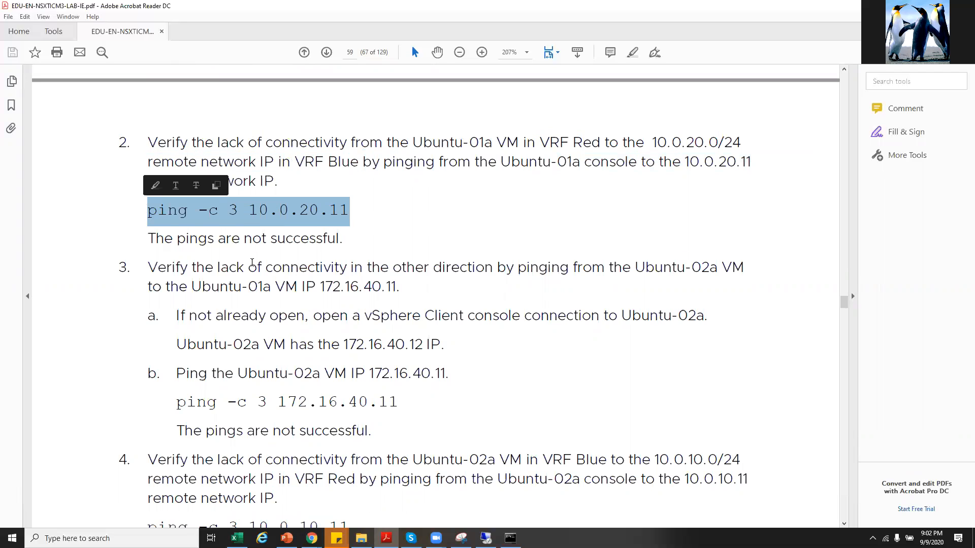
left_click(249, 268)
Move past Task 9 step 4 to the Lab 10 objective and task list on distributed firewall rules.
scroll(260, 267, "down", 5)
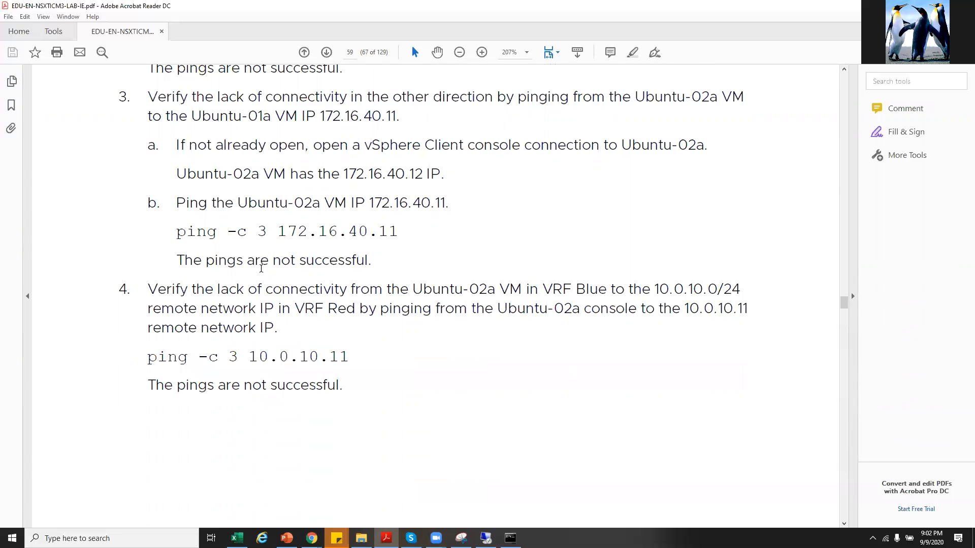
scroll(307, 352, "down", 5)
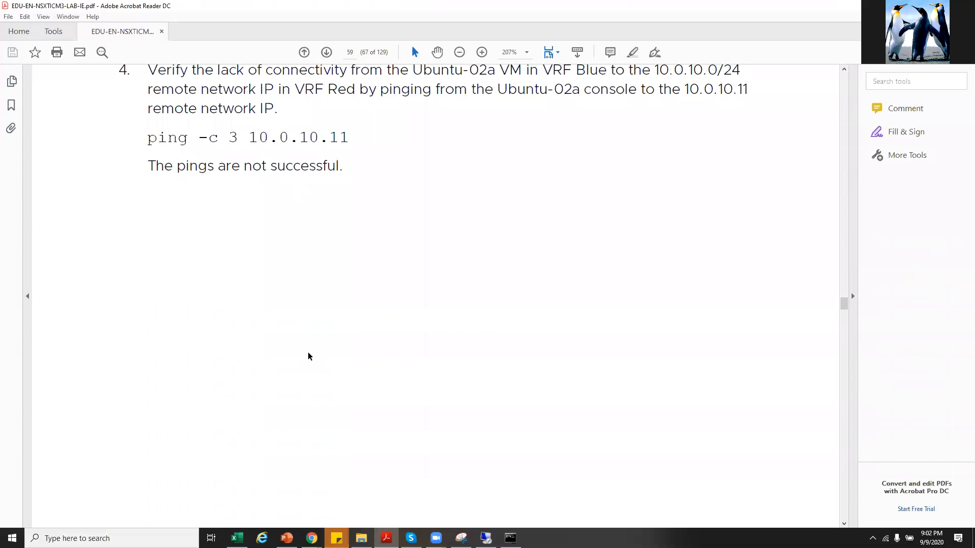
scroll(308, 352, "down", 12)
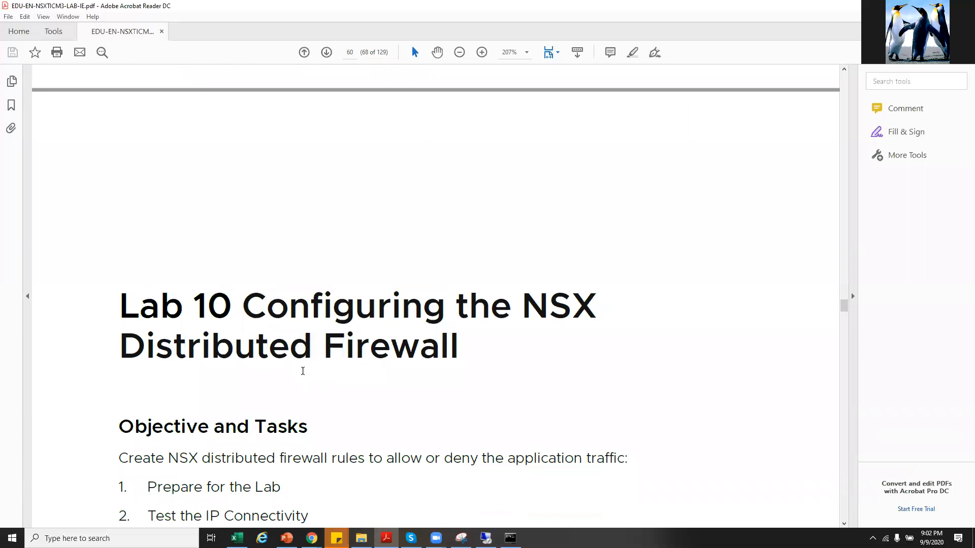
scroll(184, 347, "down", 4)
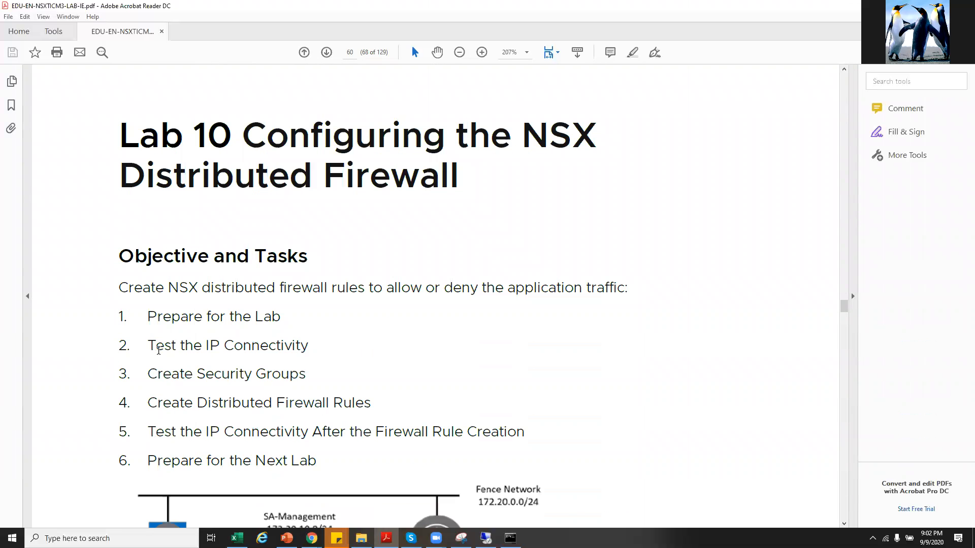
Examine the Lab 10 objective and its tasks, from lab preparation through testing IP connectivity after the firewall rule creation.
left_click_drag(135, 263, 308, 257)
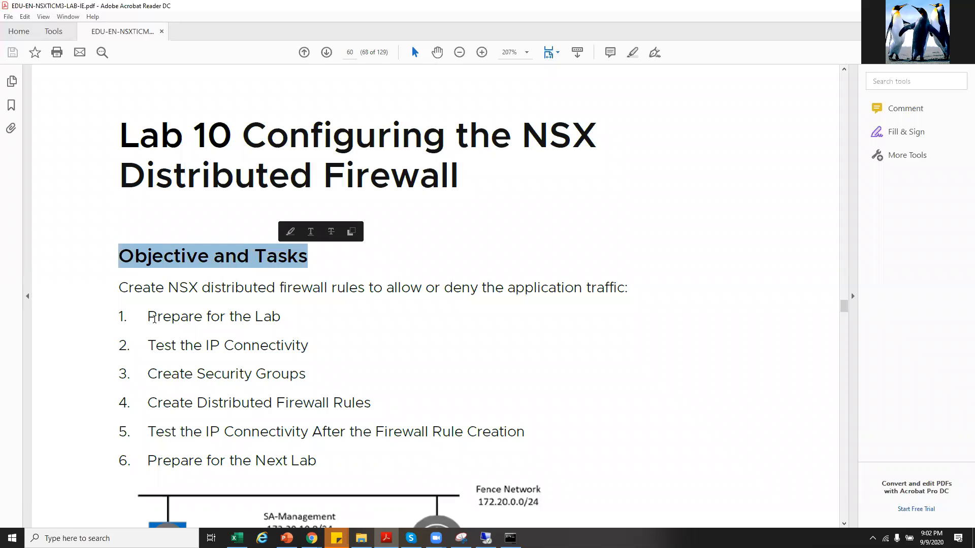
left_click_drag(151, 317, 303, 313)
left_click_drag(152, 346, 300, 348)
triple_click(241, 372)
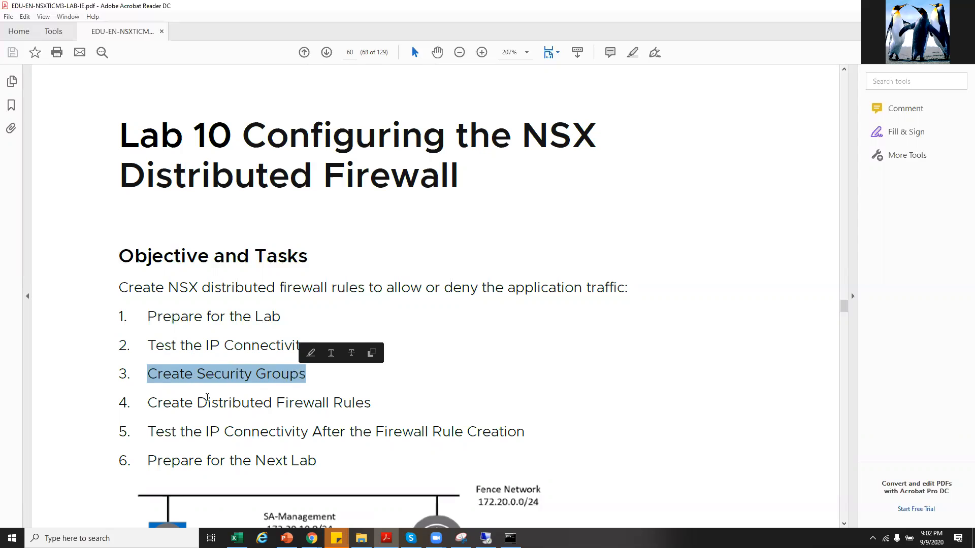
left_click_drag(152, 403, 370, 405)
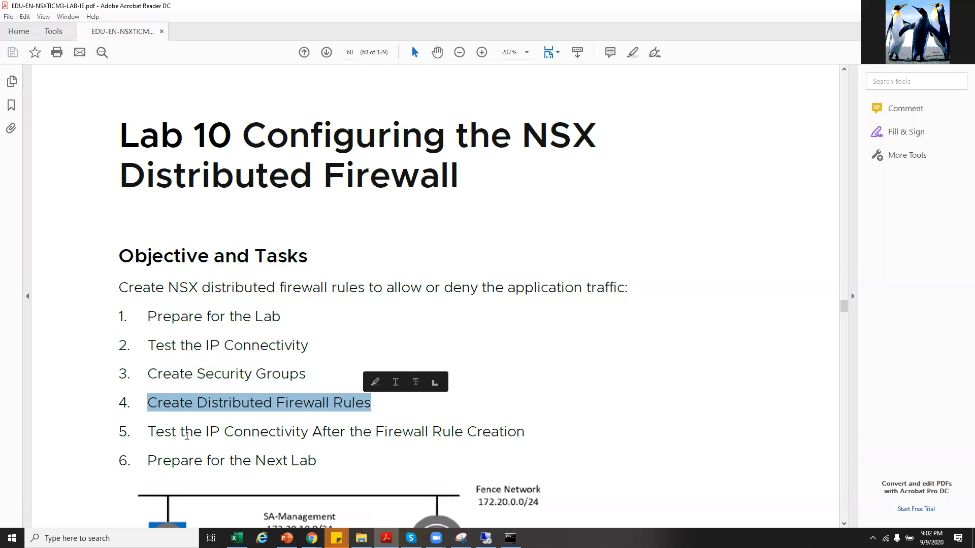
left_click_drag(152, 433, 526, 432)
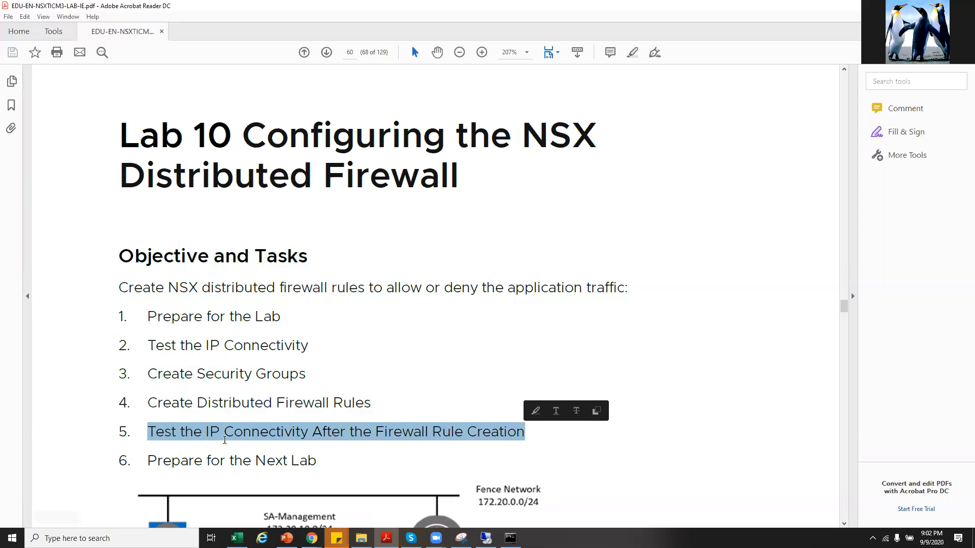
Examine the Lab 10 topology diagram, focusing on the firewalls attached to the T1-Web virtual machines.
scroll(236, 427, "down", 3)
scroll(236, 425, "down", 5)
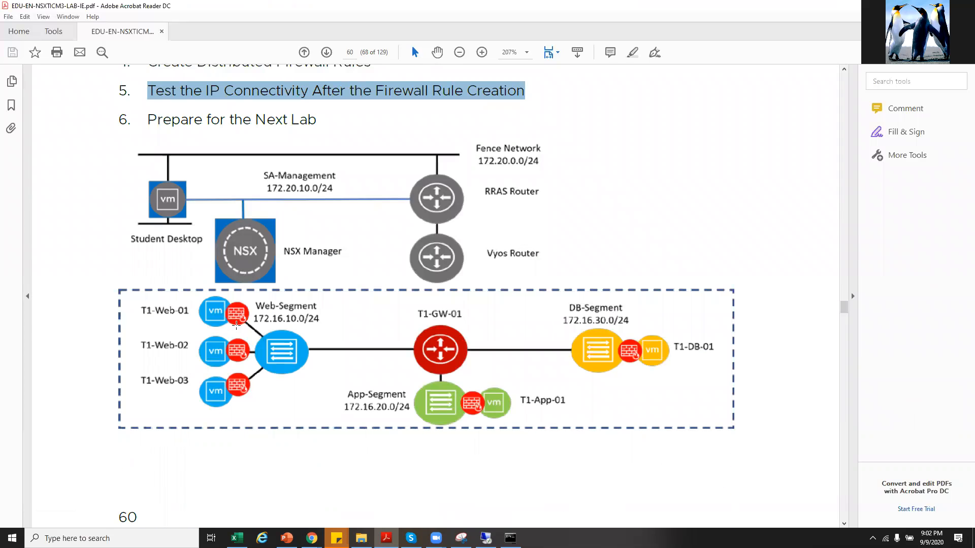
left_click(230, 308)
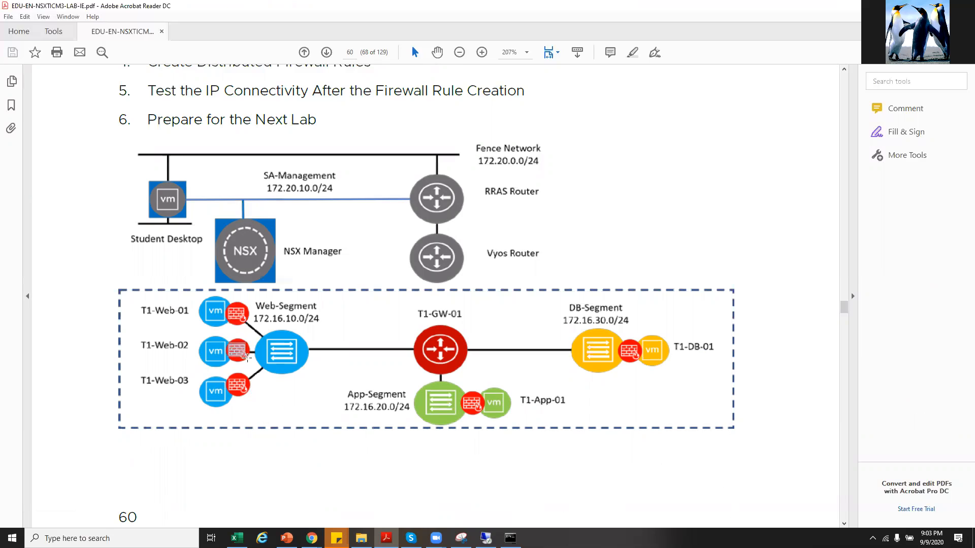
left_click_drag(227, 376, 249, 403)
left_click(428, 491)
scroll(307, 264, "down", 1)
scroll(307, 264, "up", 2)
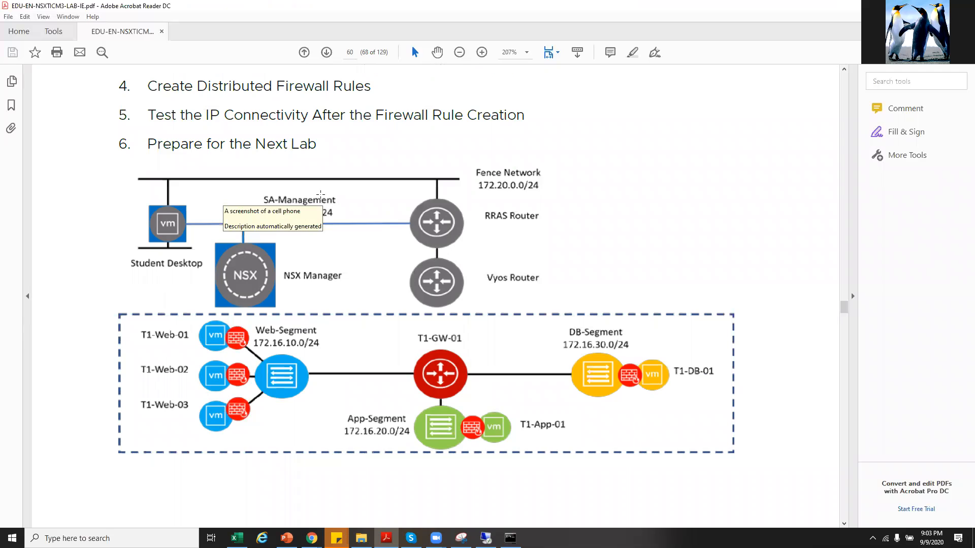
Relate the Create Security Groups task to the web, app and database virtual machines in the topology diagram.
scroll(321, 194, "up", 4)
triple_click(298, 154)
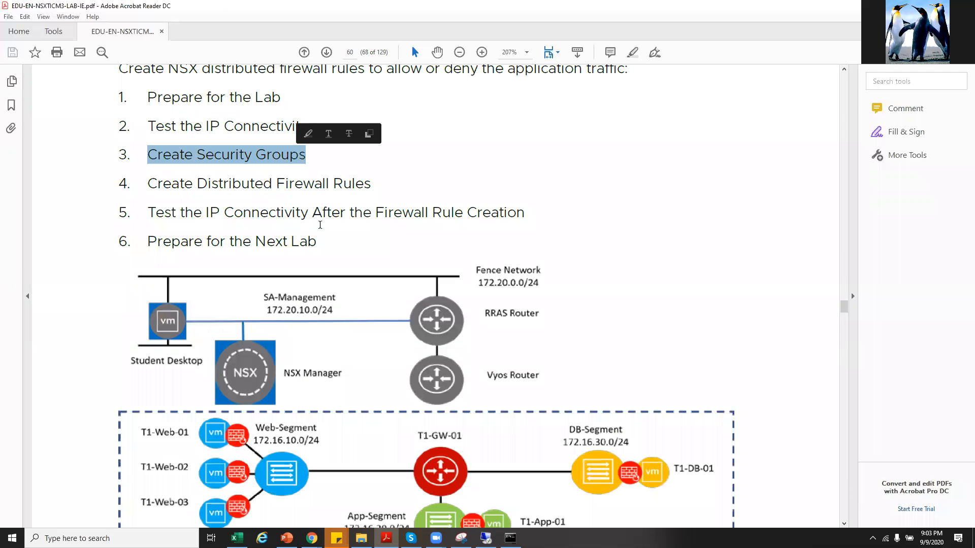
scroll(406, 305, "down", 5)
scroll(406, 305, "down", 3)
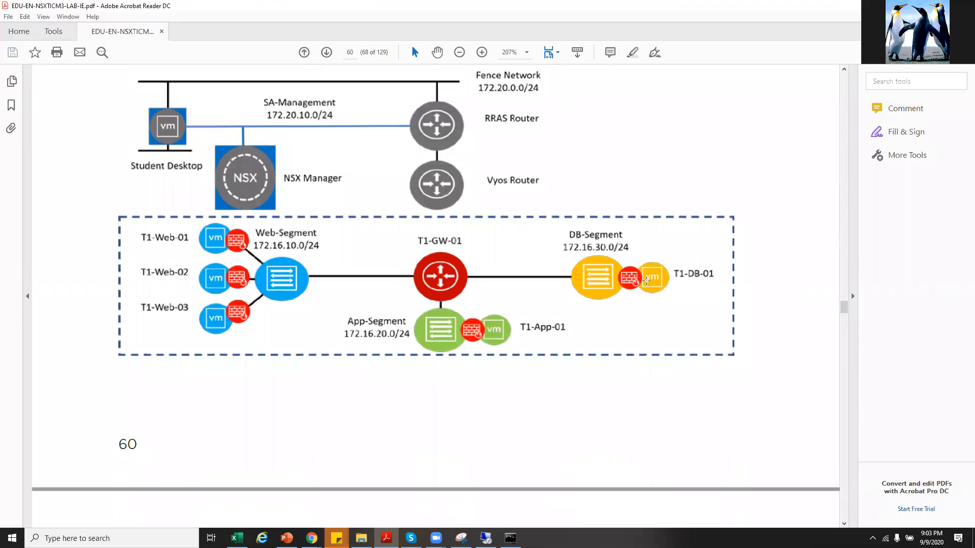
left_click(470, 323)
left_click(314, 403)
left_click_drag(229, 302, 250, 340)
Examine the Task 2 ICMP reachability tests for T1-Web-02, T1-Web-03, T1-App-01 and T1-DB-01, including their expected outcome.
scroll(314, 371, "down", 8)
scroll(316, 371, "down", 20)
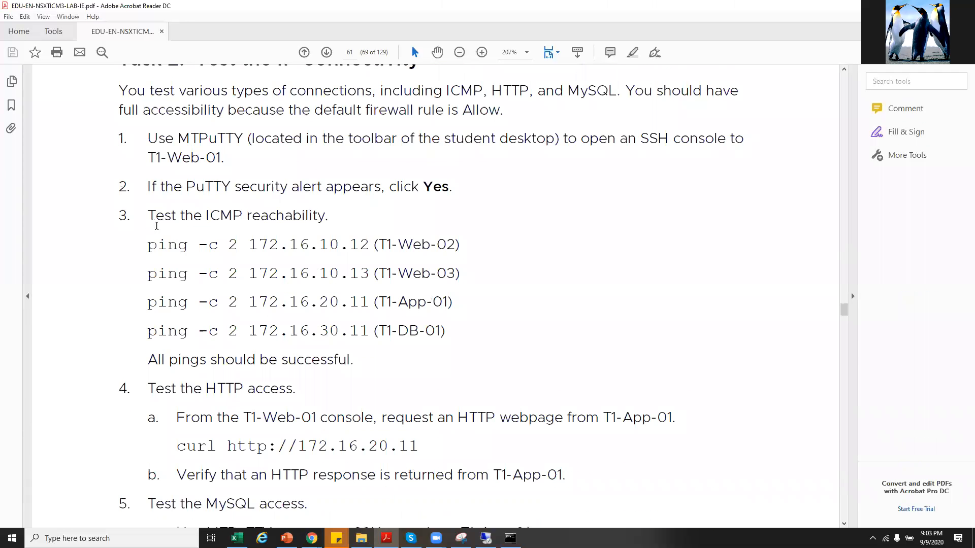
left_click_drag(148, 248, 443, 338)
left_click(399, 370)
left_click_drag(147, 361, 356, 367)
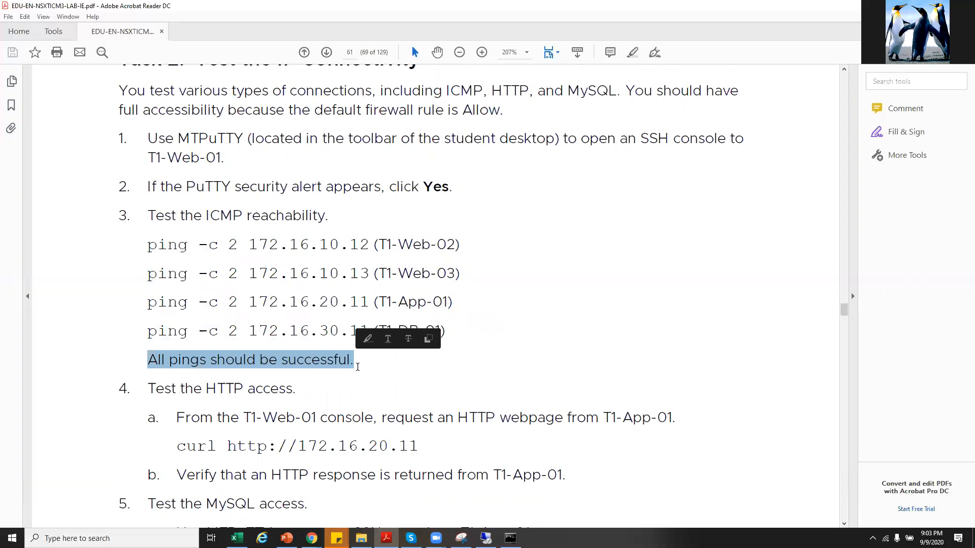
left_click(363, 411)
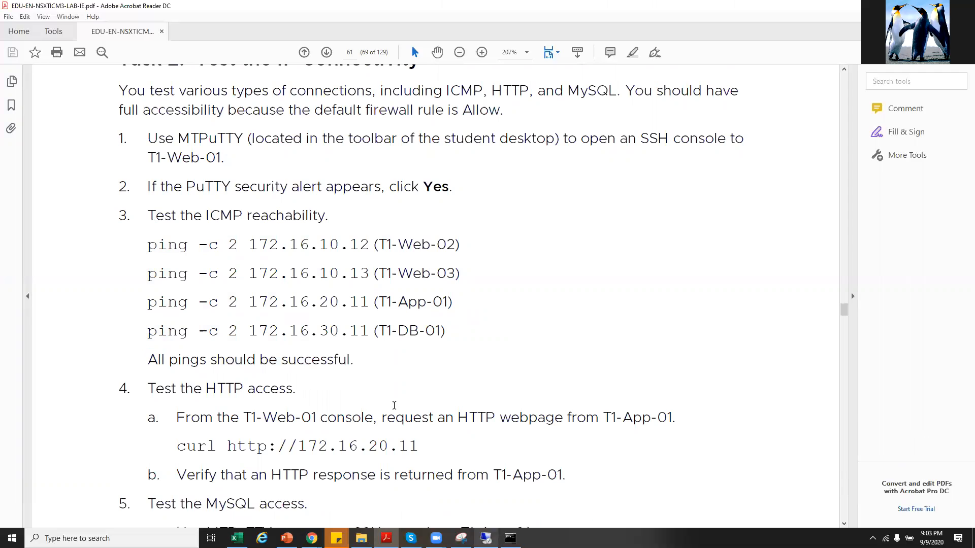
Read Task 2 step 4 on testing HTTP access from T1-Web-01.
scroll(314, 332, "down", 5)
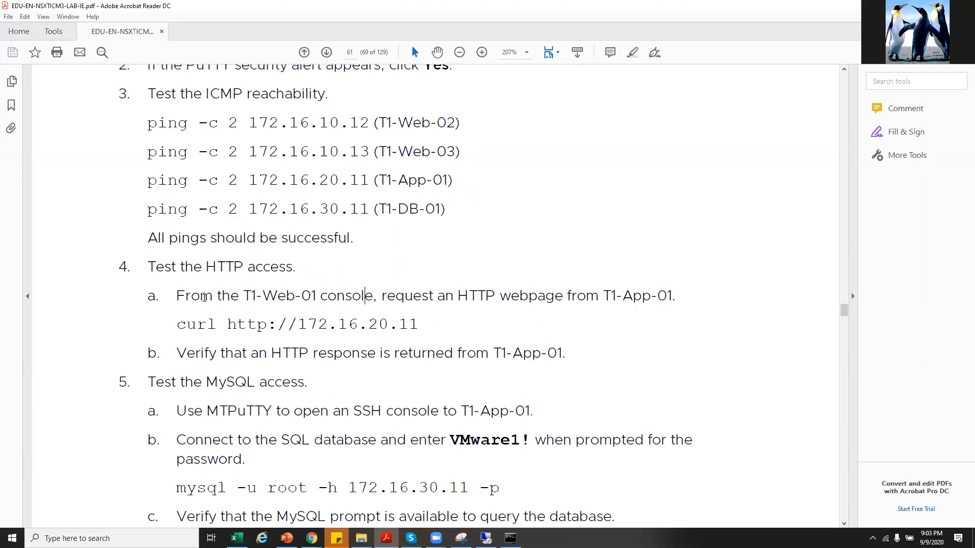
left_click_drag(161, 265, 285, 274)
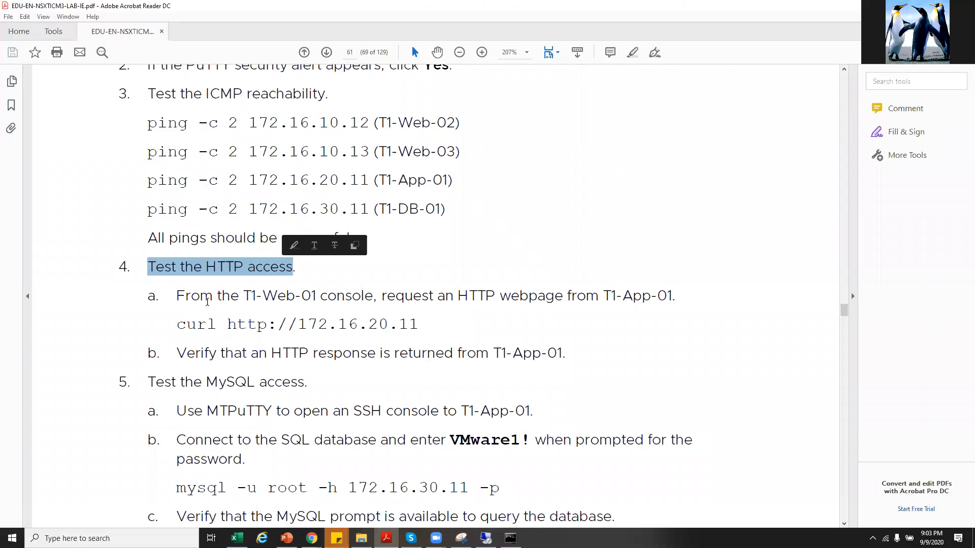
left_click_drag(178, 295, 315, 305)
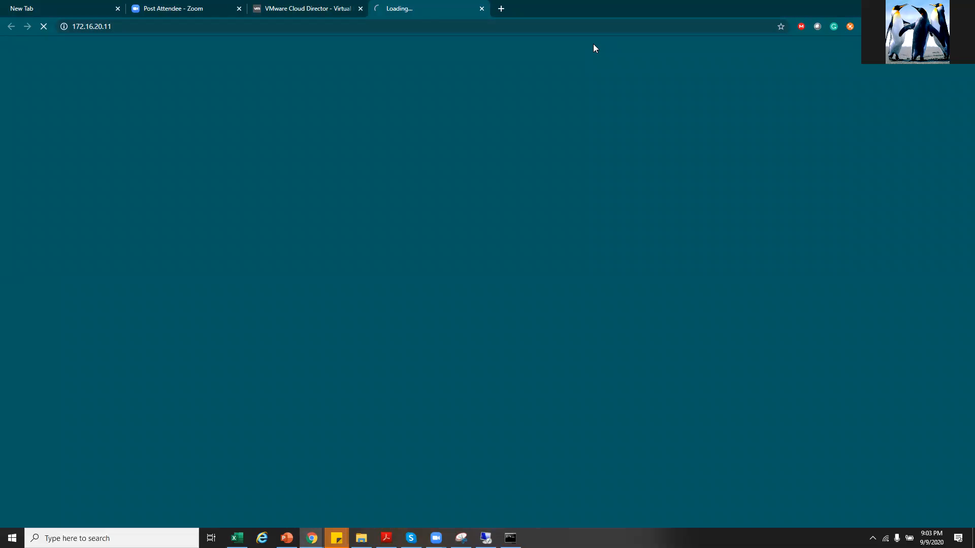
left_click(307, 8)
mouse_move(312, 538)
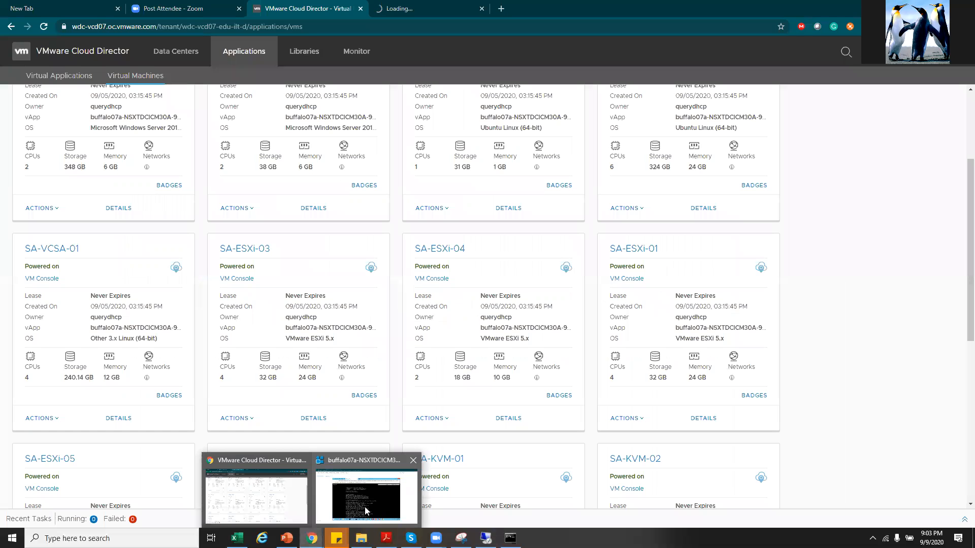
left_click(374, 501)
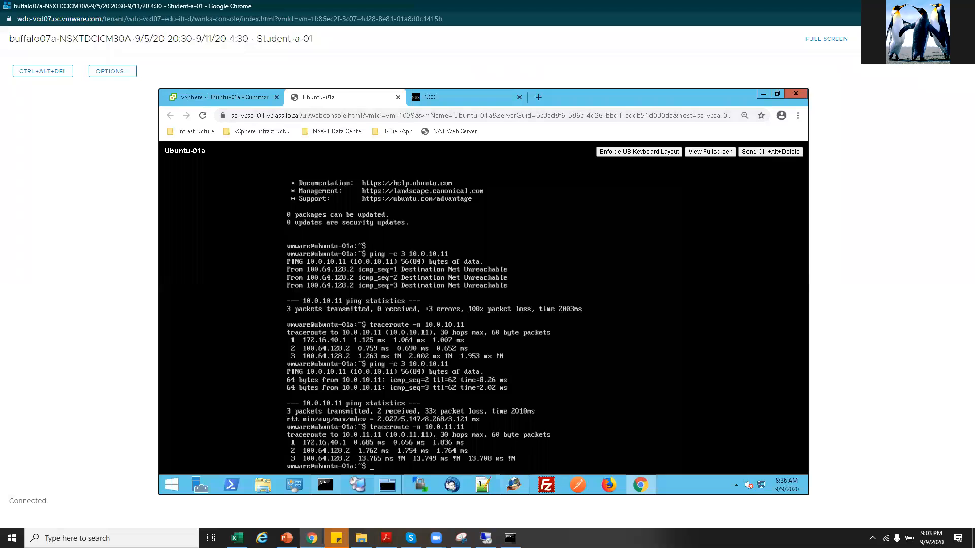
left_click(387, 539)
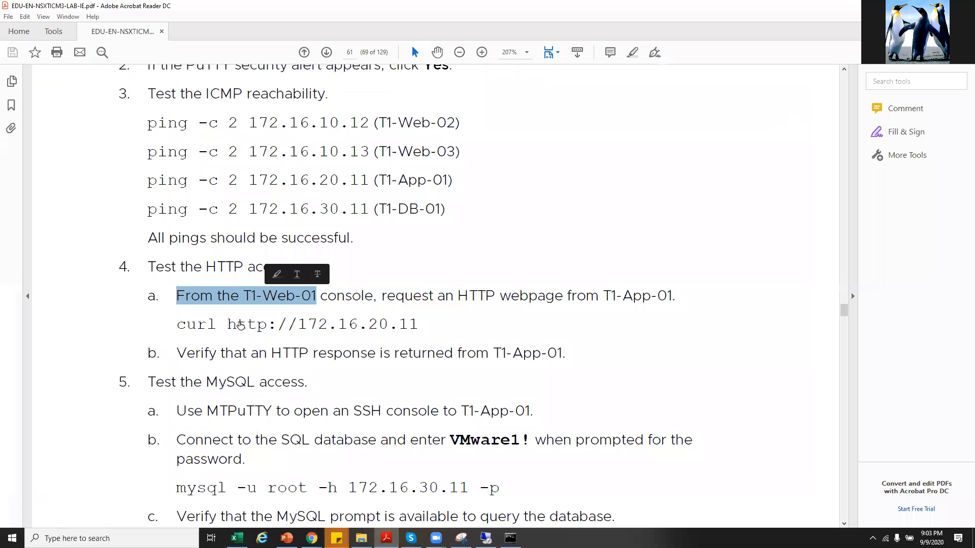
Reread which console requests the webpage from T1-App-01, and look over the MySQL access test in step 5.
left_click(354, 294)
left_click_drag(316, 297, 245, 297)
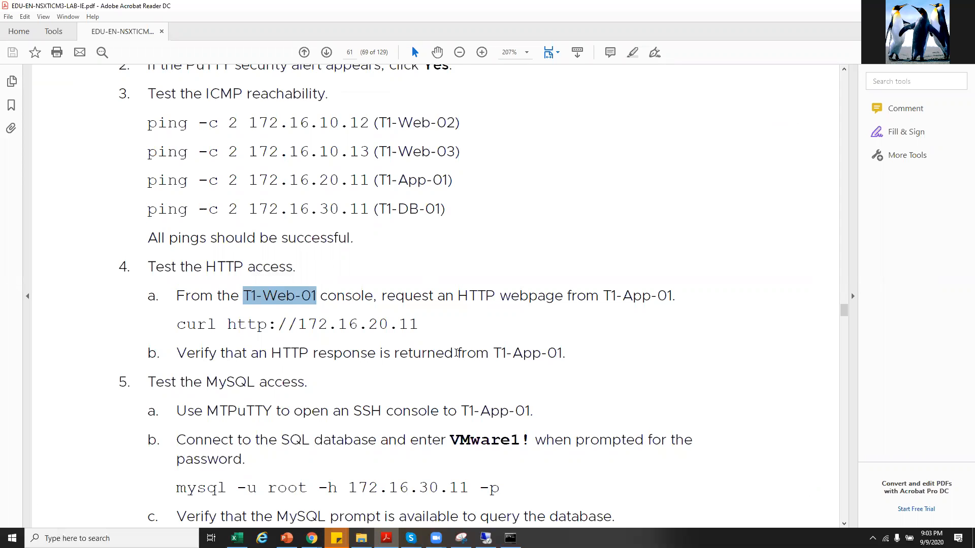
left_click_drag(501, 352, 558, 353)
left_click(362, 411)
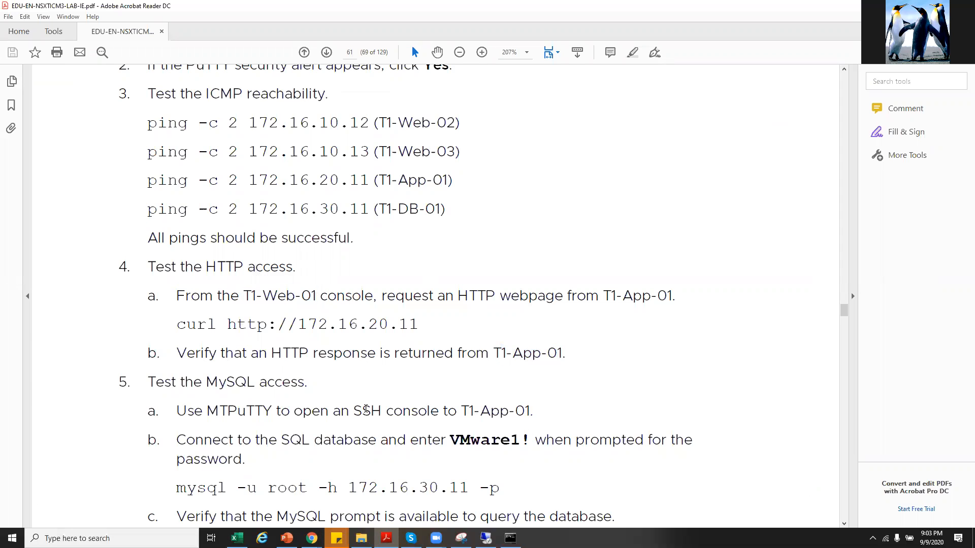
scroll(225, 402, "down", 2)
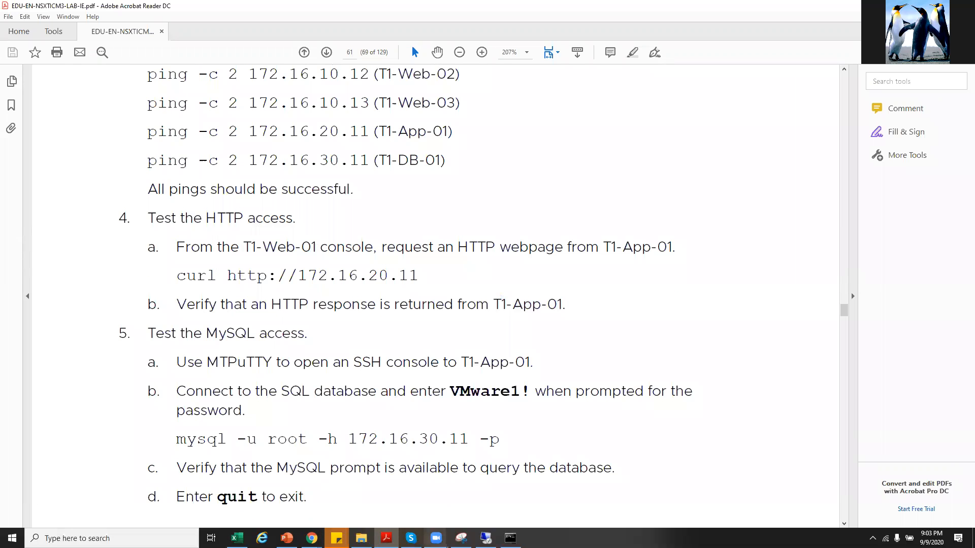
left_click_drag(244, 247, 373, 248)
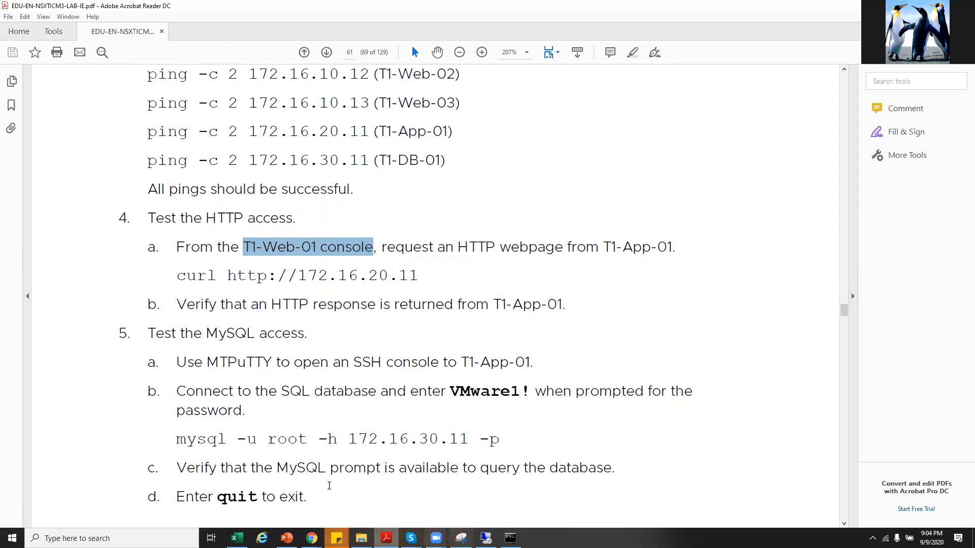
Switch to the student desktop and try to open an SSH session to T1-Web-01 in MTPuTTY.
mouse_move(312, 537)
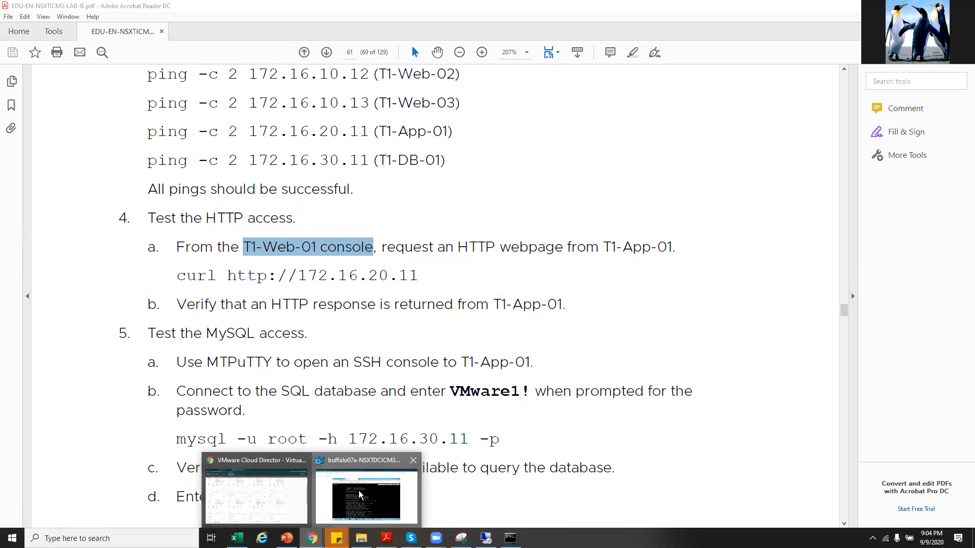
left_click(358, 490)
left_click(389, 485)
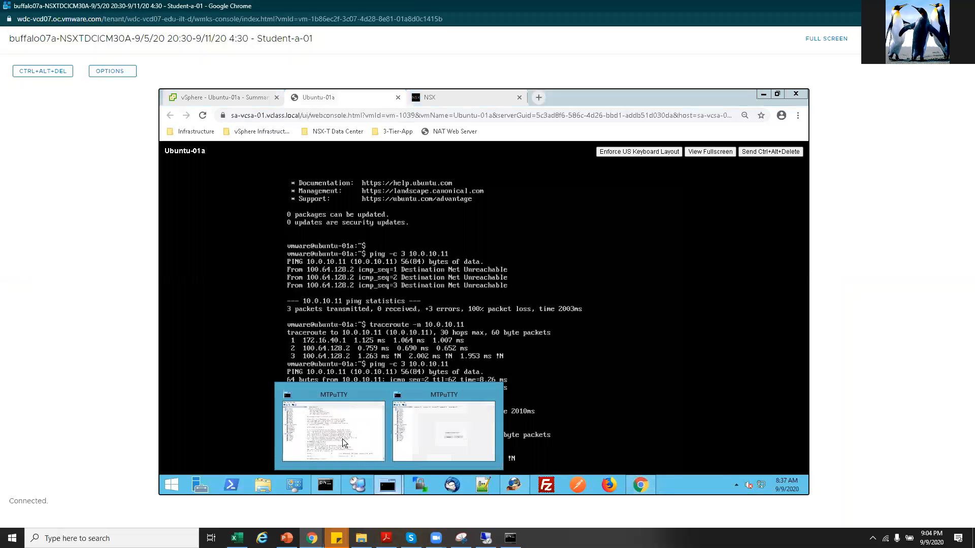
left_click(339, 454)
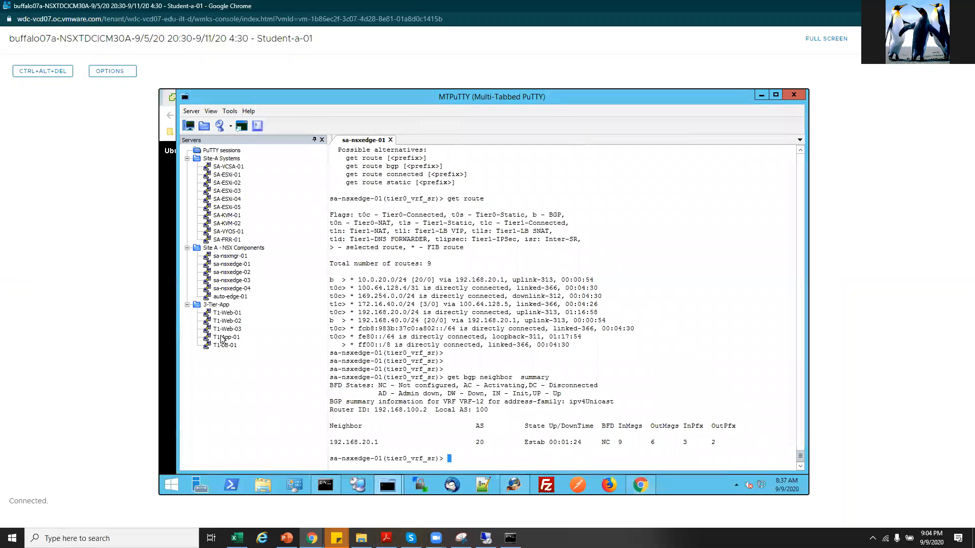
double_click(229, 314)
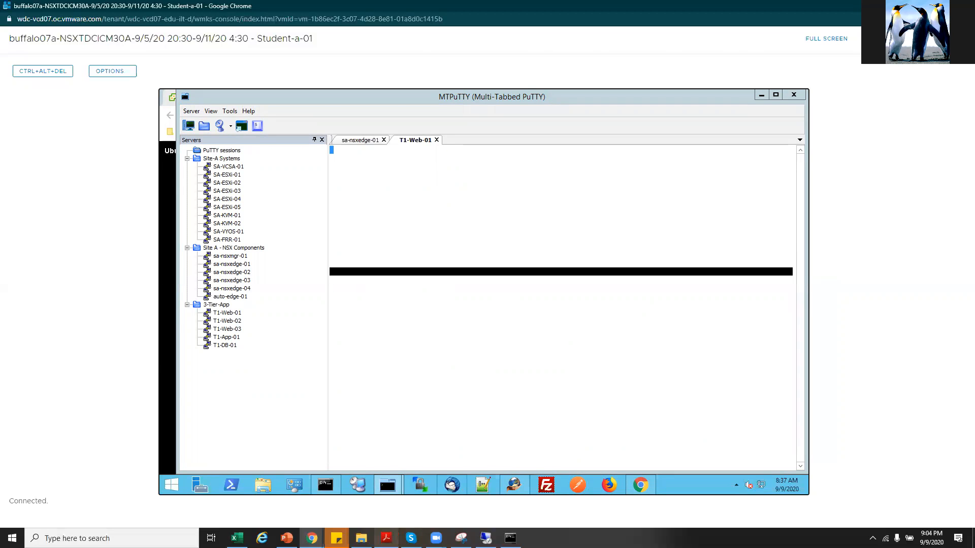
left_click(386, 538)
key("alt+Tab")
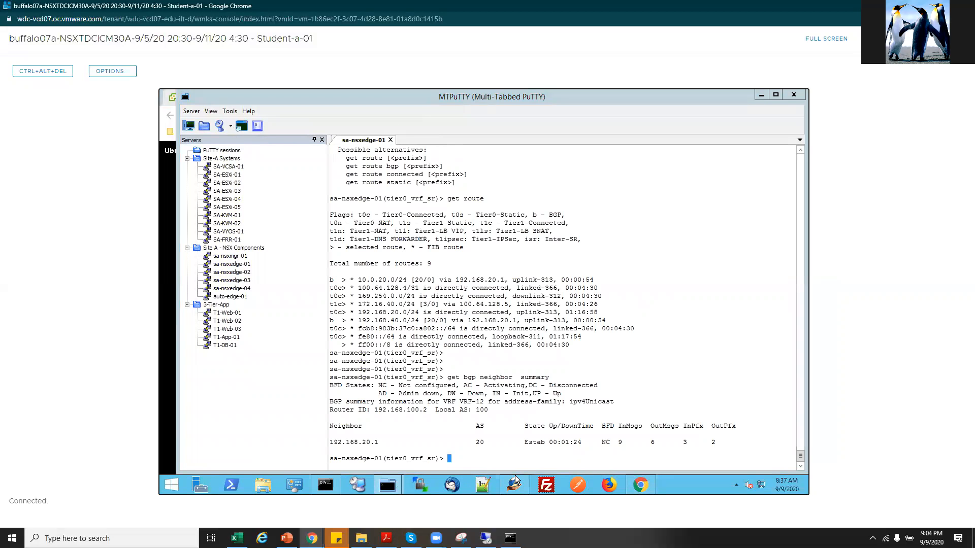
Close the Ubuntu-01a console in the student desktop's Chrome and launch the web console of T1-Web-01 from the vSphere Client.
left_click(640, 485)
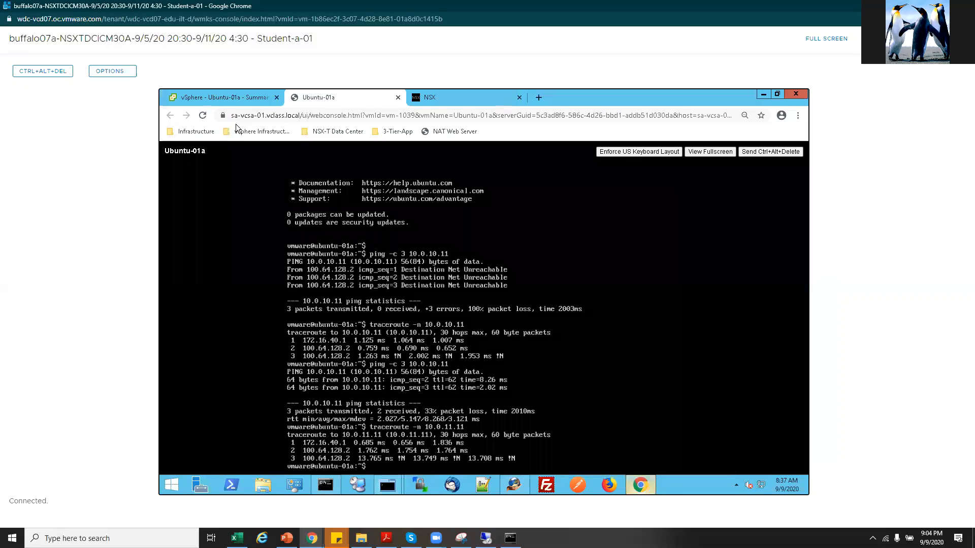
left_click(231, 99)
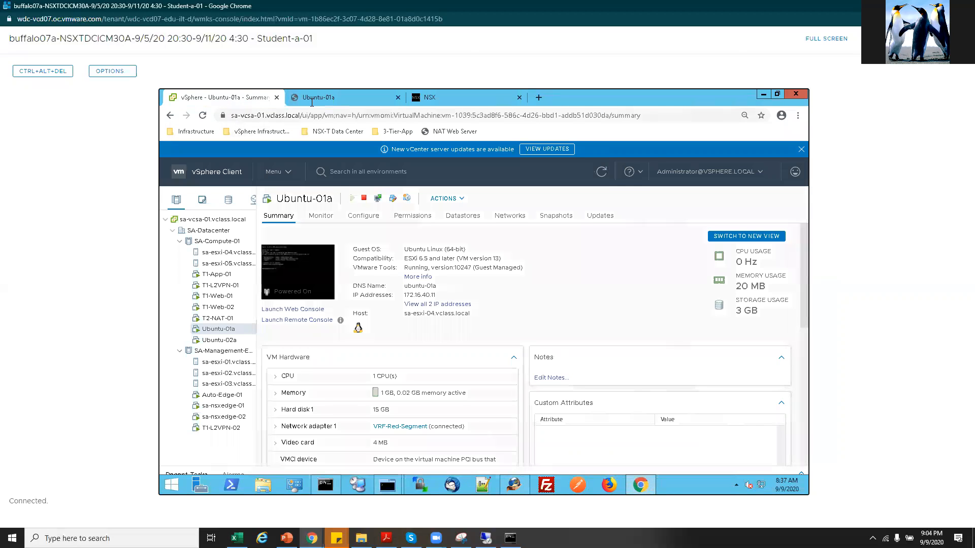
left_click(398, 97)
left_click(219, 297)
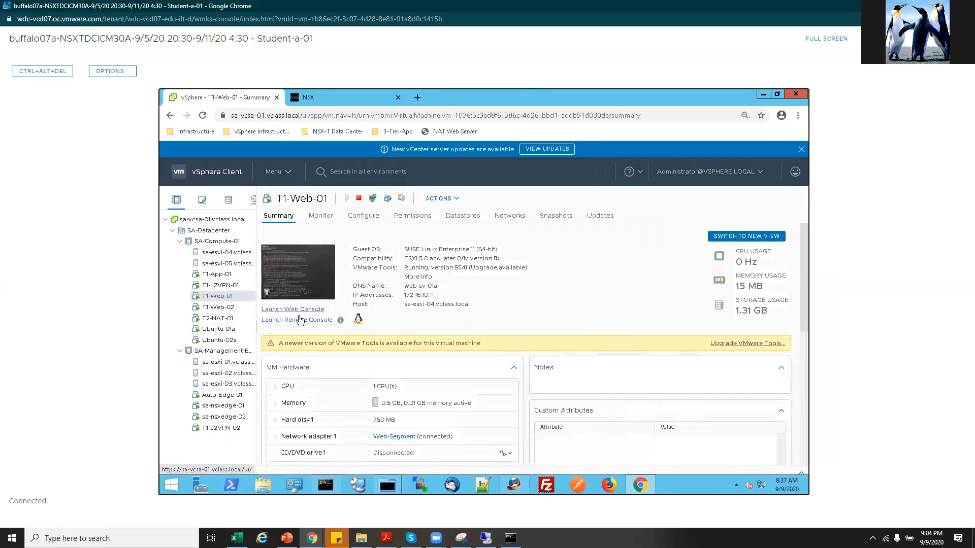
left_click(298, 309)
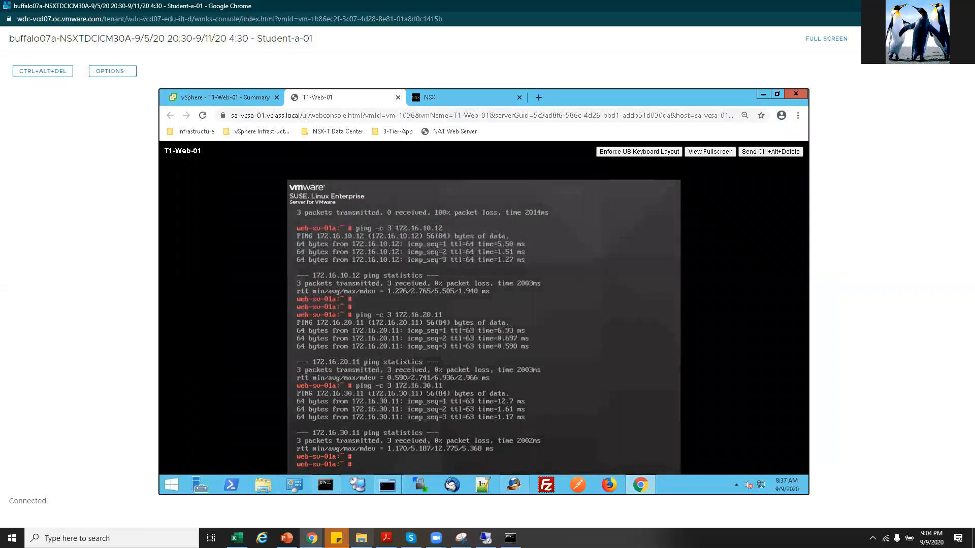
left_click(386, 538)
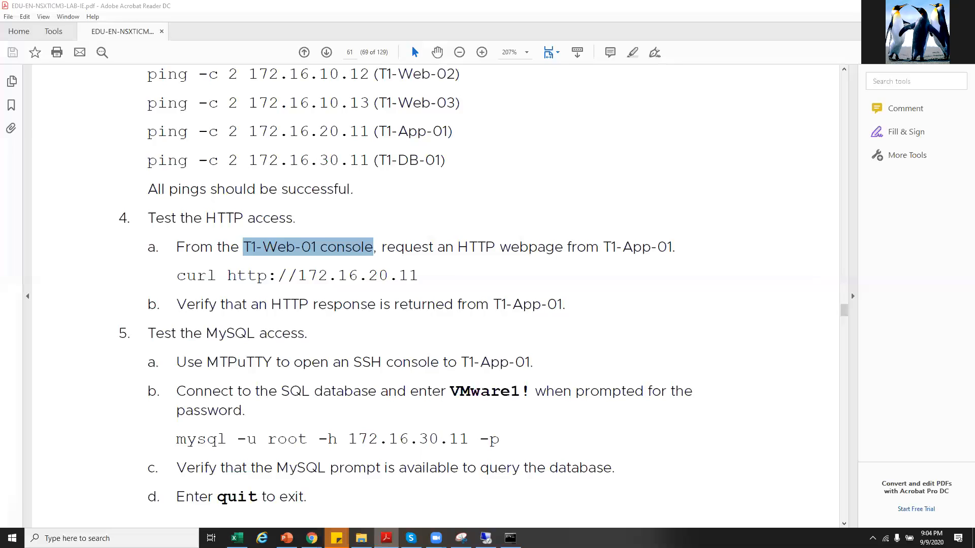
key("alt+Tab")
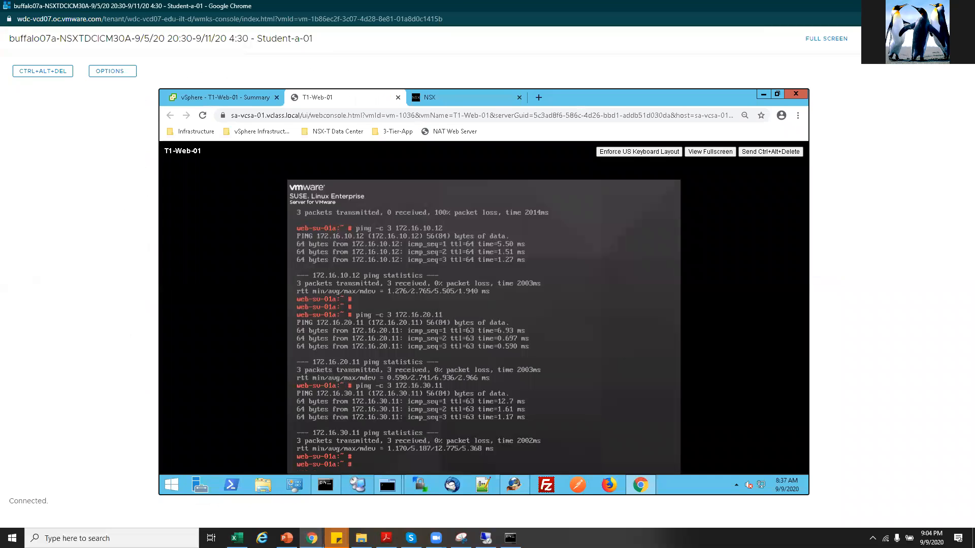
type("http")
left_click(386, 538)
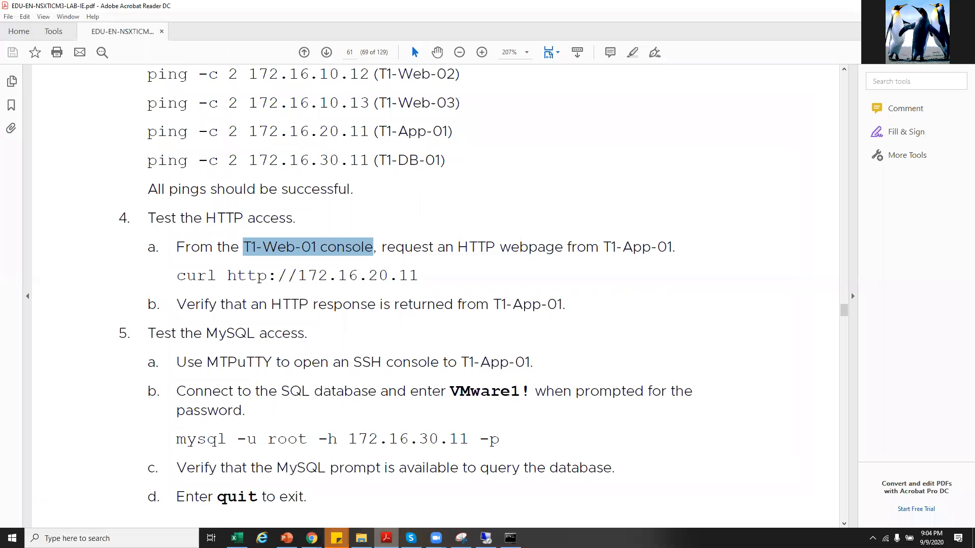
key("alt+Tab")
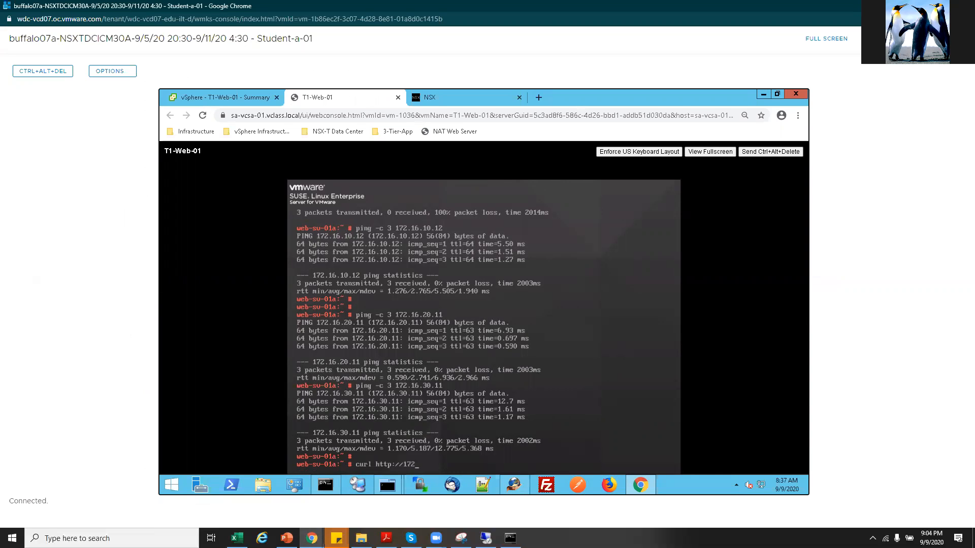
type("20")
left_click(386, 538)
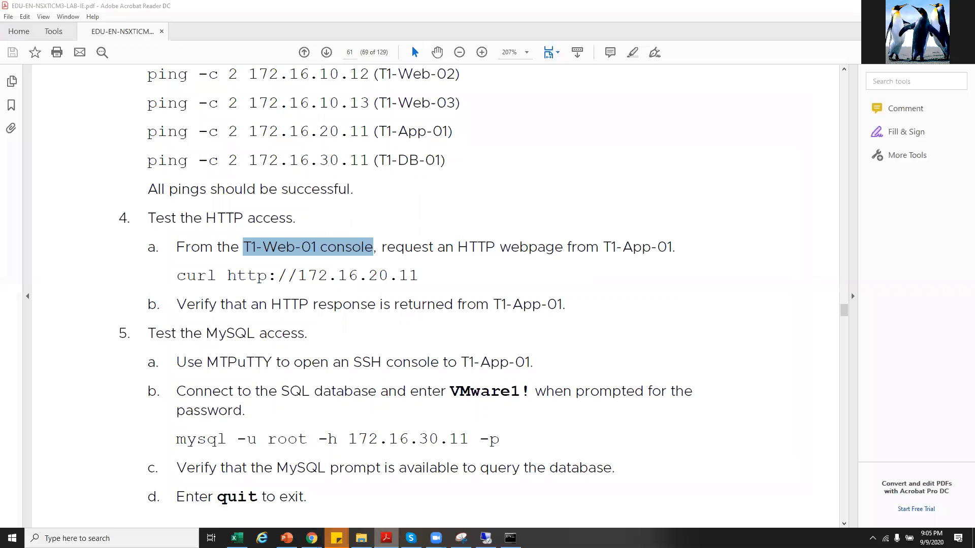
key("alt+Tab")
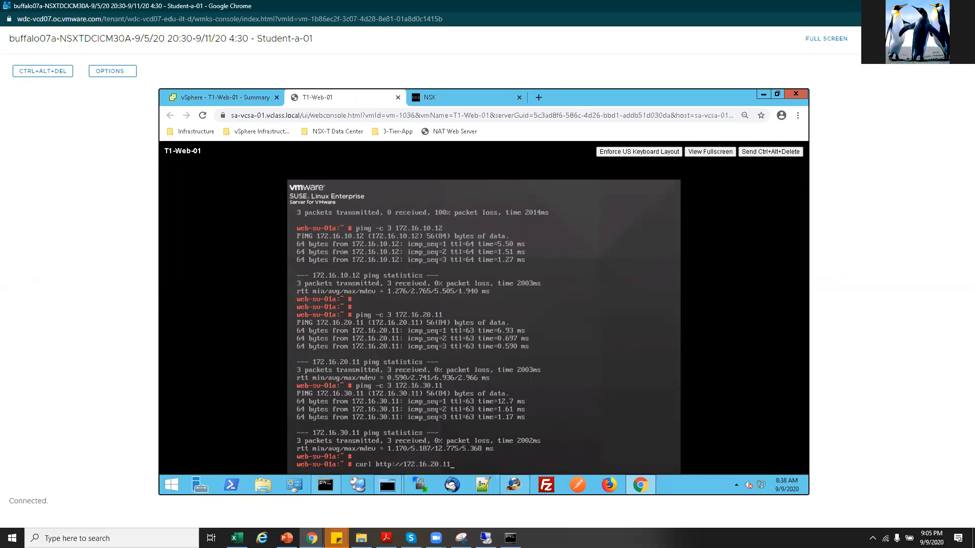
key("Return")
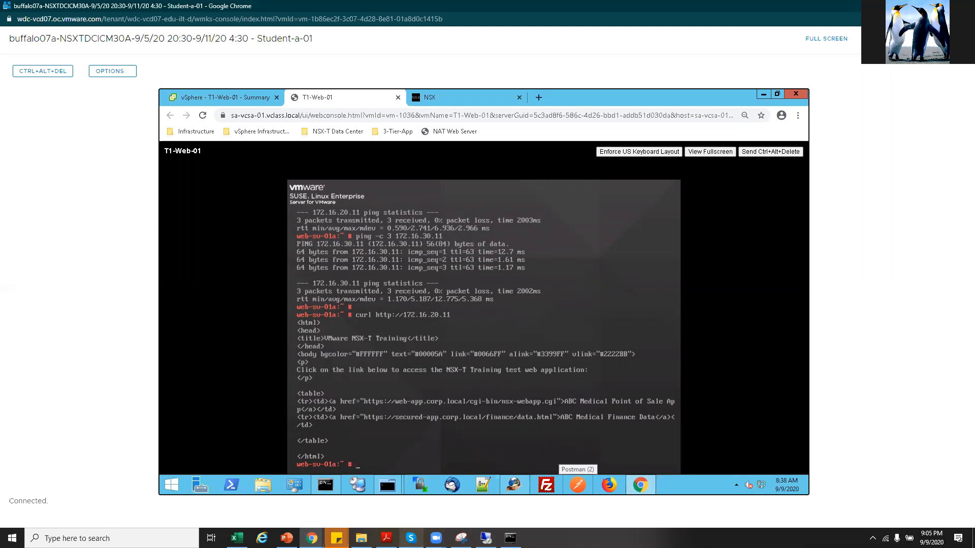
Read step 5 of the lab guide on testing MySQL access, marking T1-App-01 and the database address 172.16.30.11.
left_click(385, 538)
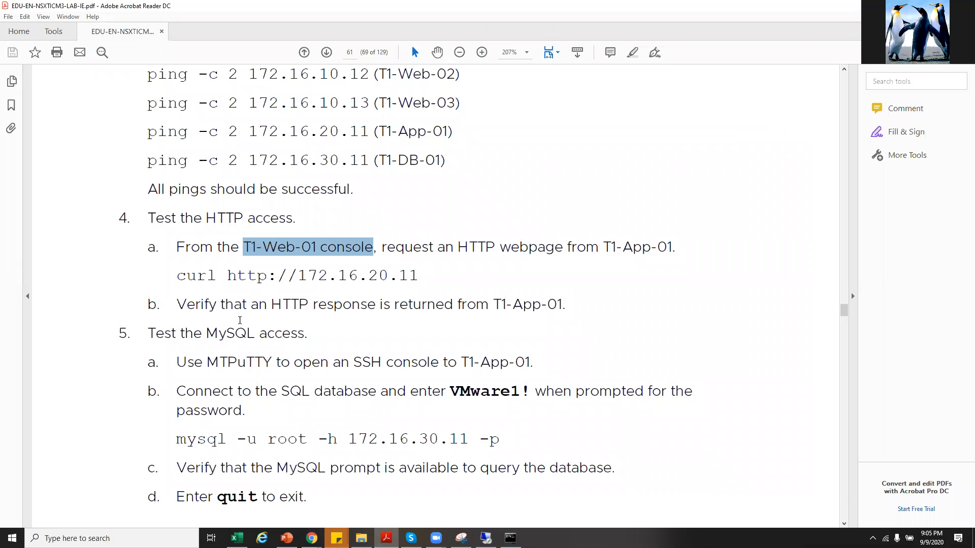
scroll(240, 320, "down", 4)
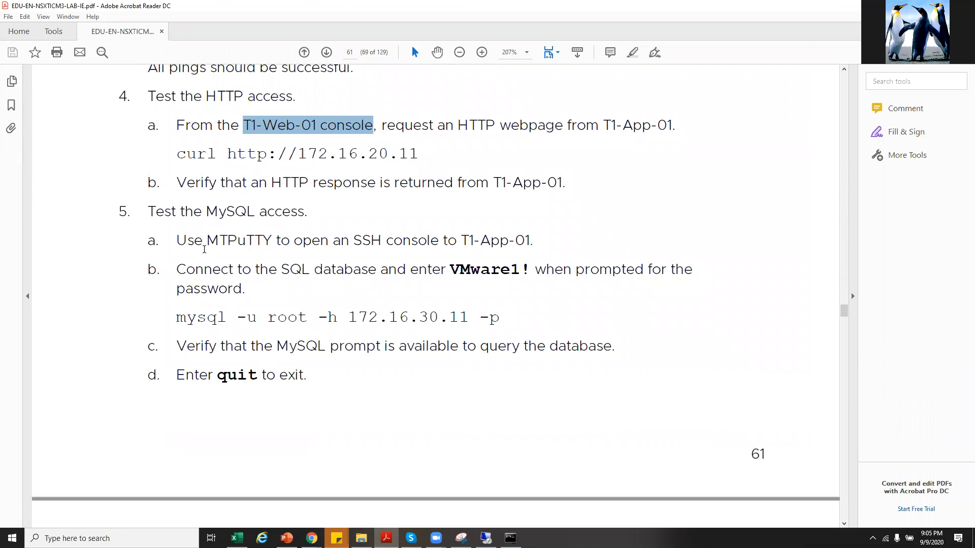
left_click_drag(152, 212, 325, 242)
left_click(266, 243)
left_click_drag(468, 241, 525, 241)
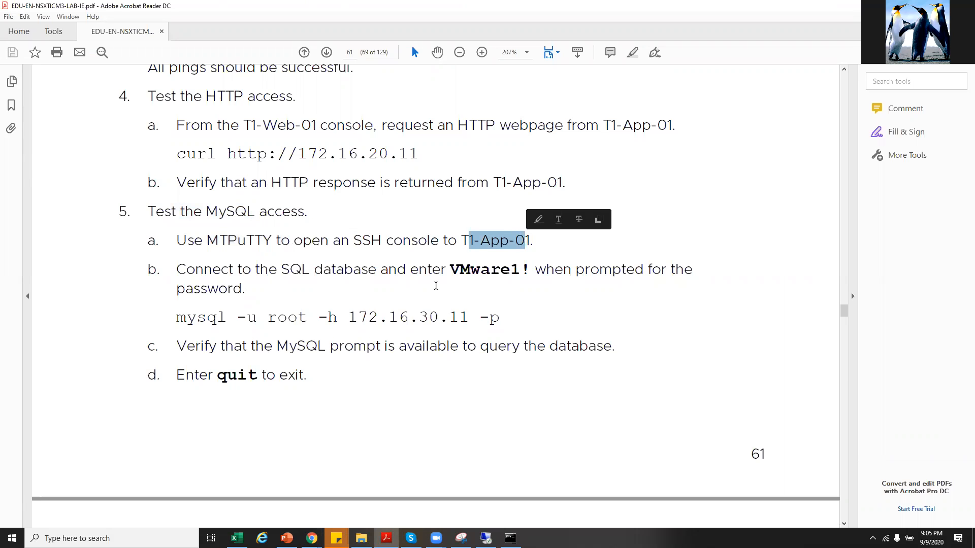
left_click_drag(349, 316, 469, 317)
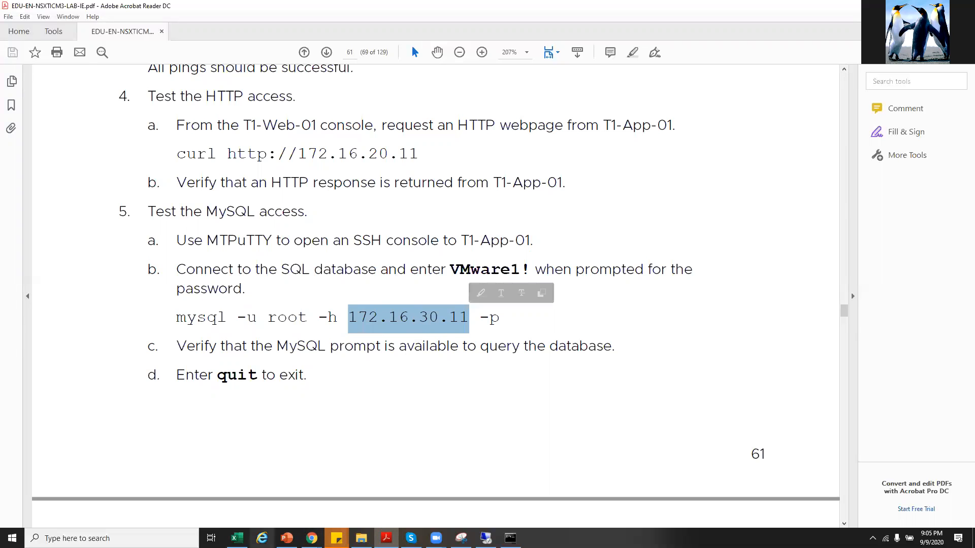
Switch to the PowerPoint topology slide to trace the app and DB tier addresses, and return to the MySQL step in the lab guide.
left_click(289, 537)
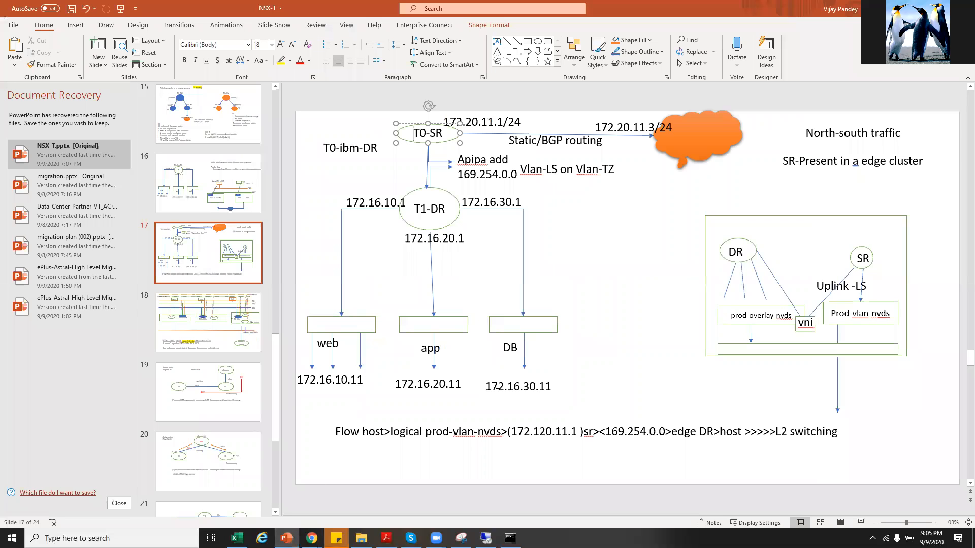
left_click(333, 358)
left_click(442, 345)
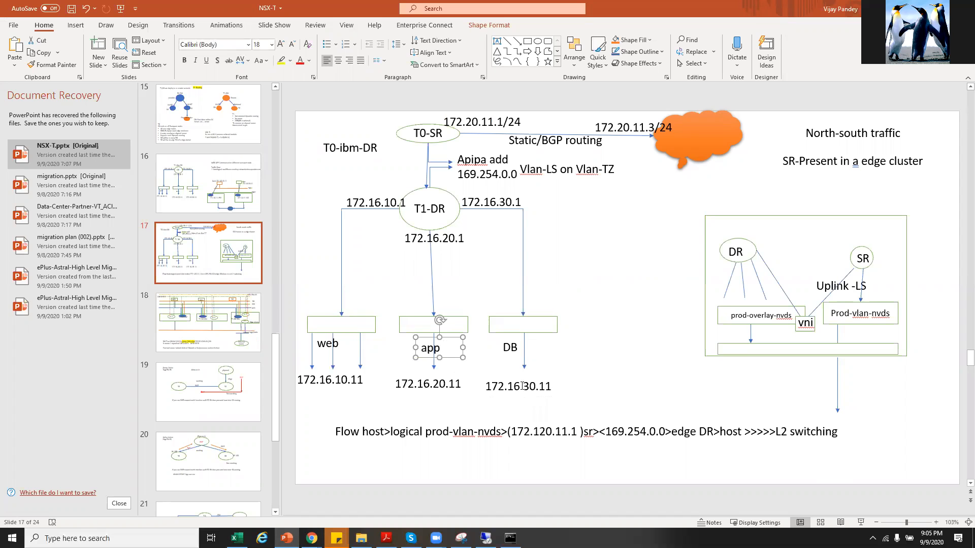
left_click(434, 384)
left_click(535, 386)
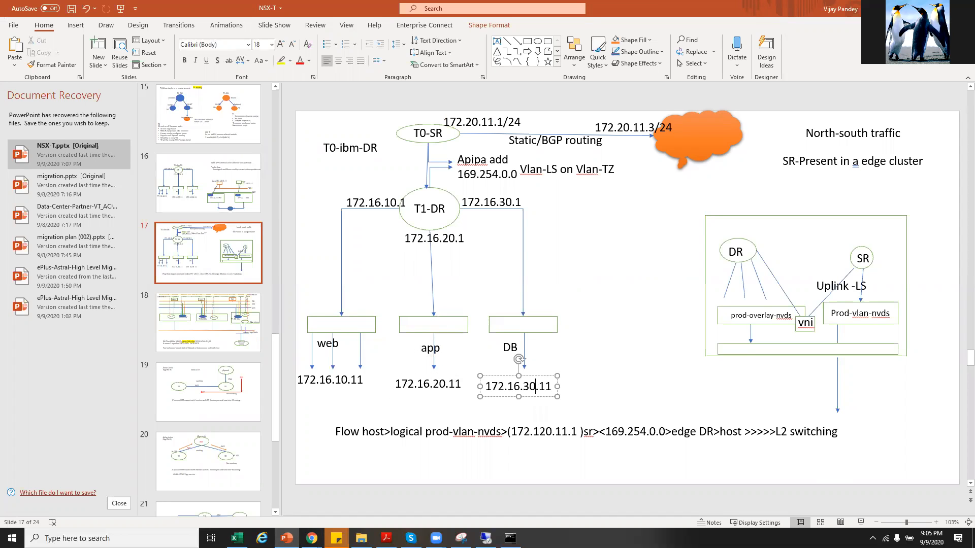
key("alt+Tab")
scroll(336, 338, "down", 3)
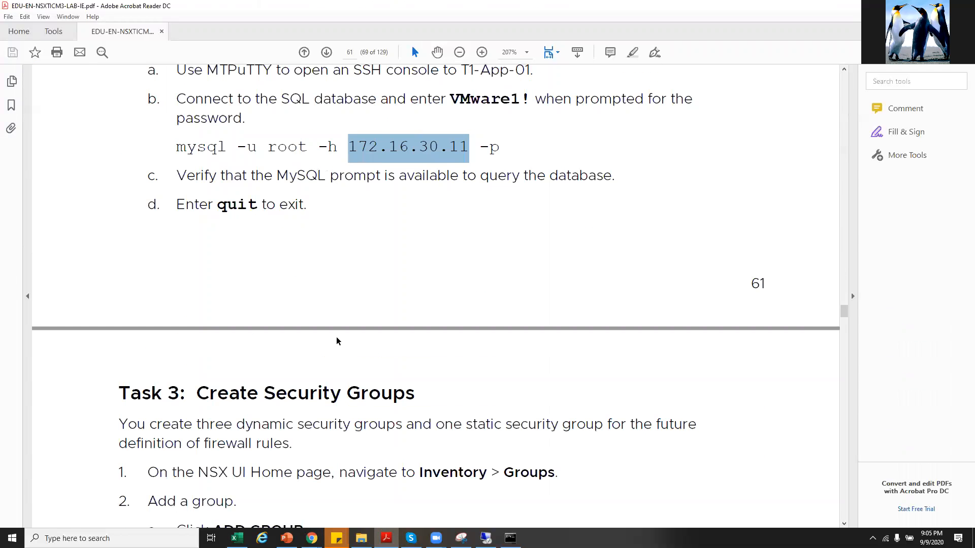
scroll(338, 337, "up", 3)
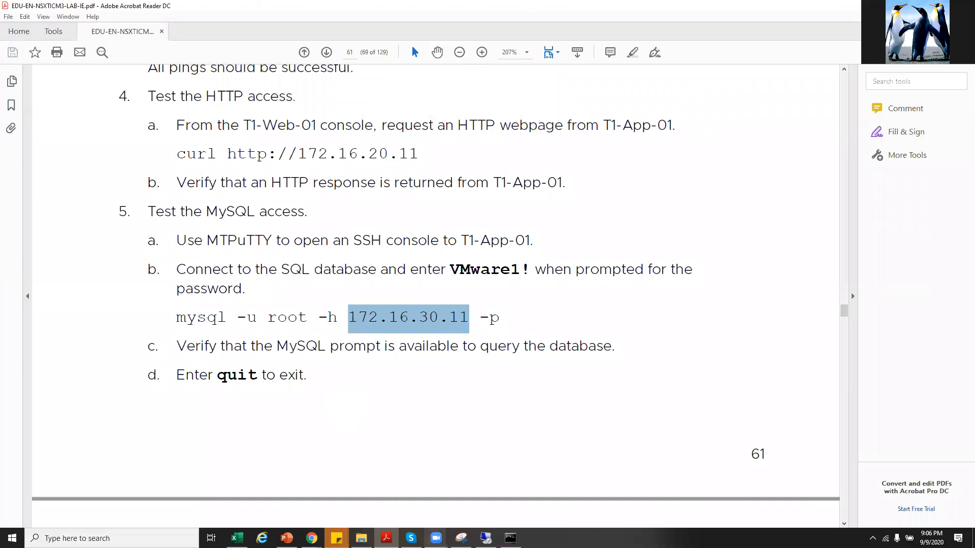
Switch to the student desktop, close the T1-Web-01 console and launch the web console of T1-App-01 from the vSphere Client.
mouse_move(486, 539)
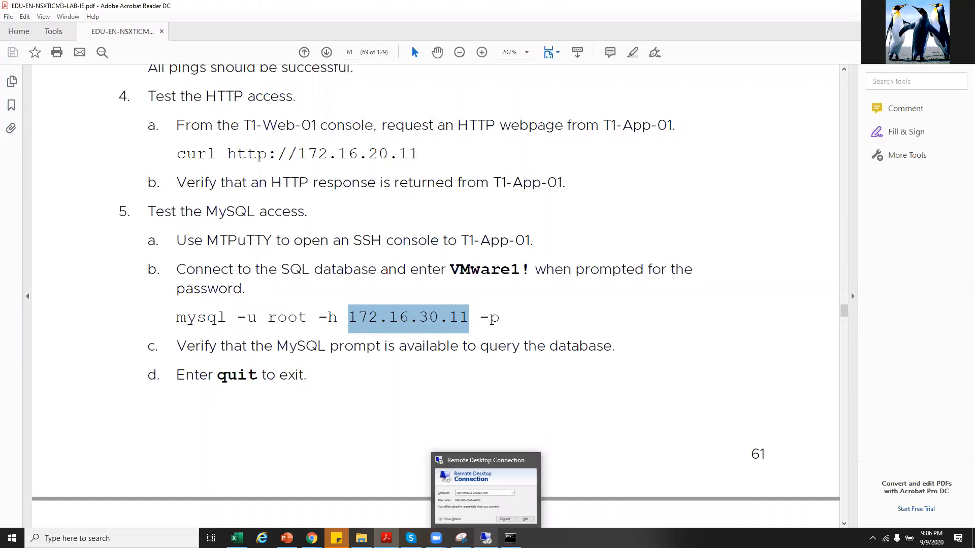
left_click(357, 502)
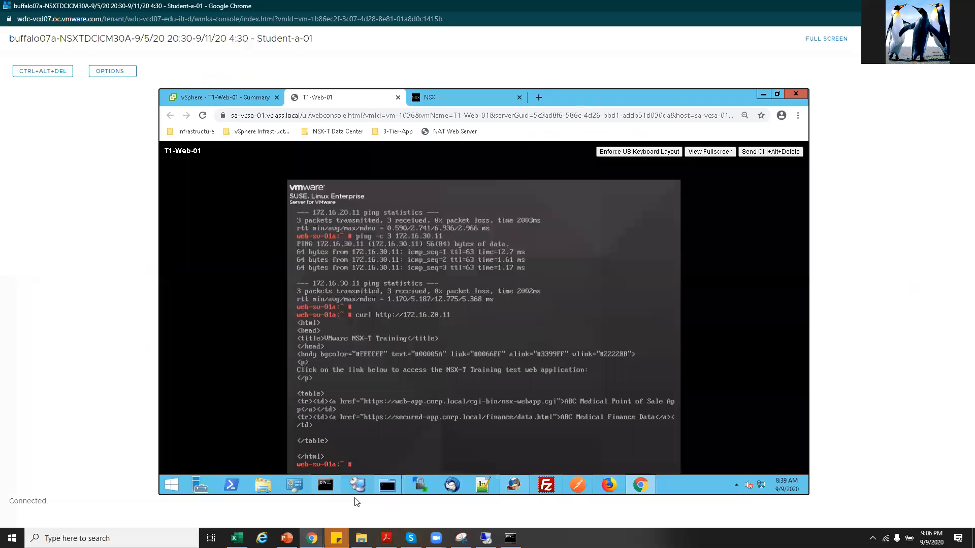
left_click(398, 97)
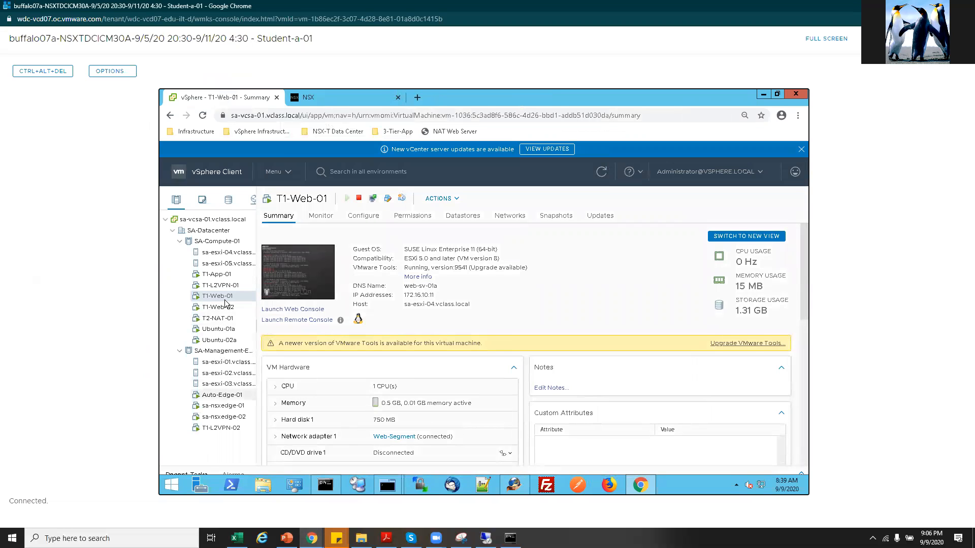
left_click(216, 274)
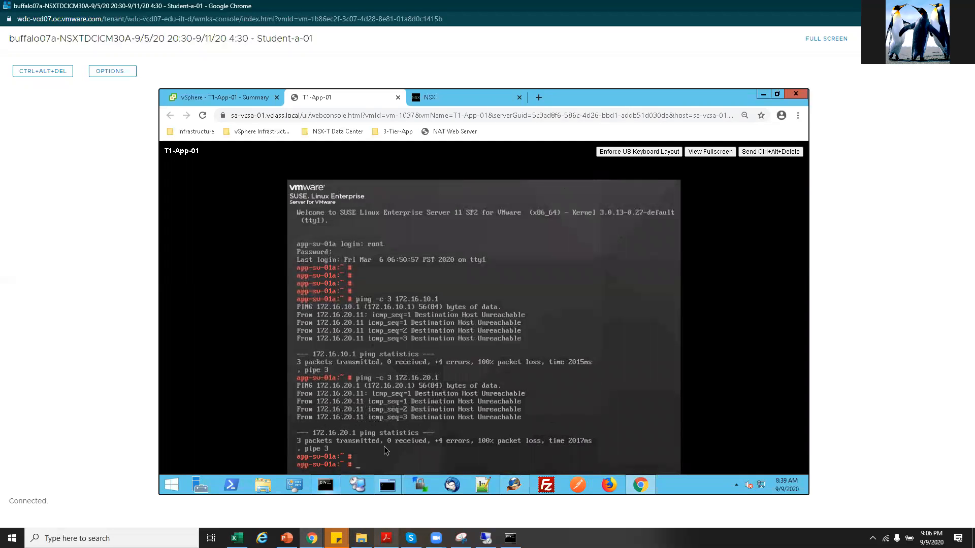
Shrink the lab guide PDF window and move it aside so the T1-App-01 console is uncovered.
left_click(386, 539)
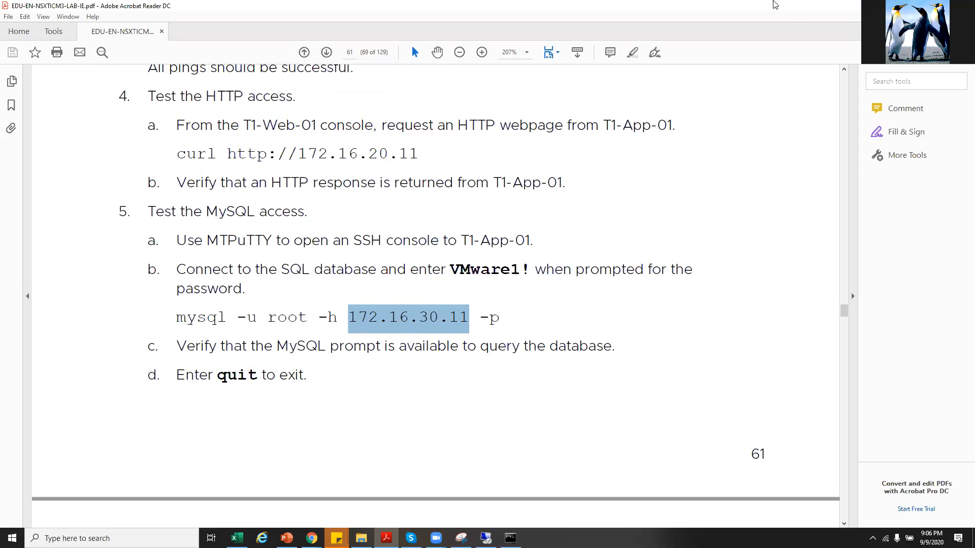
double_click(776, 5)
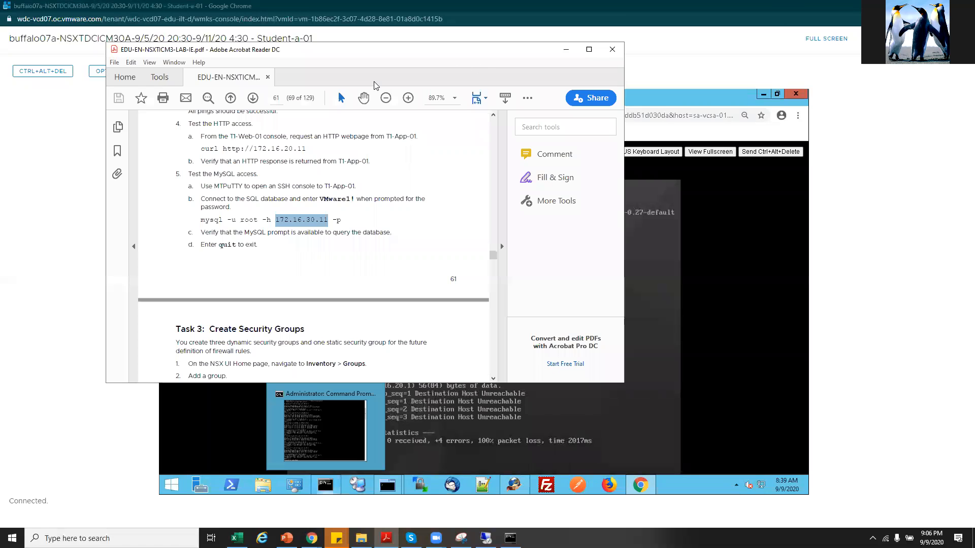
left_click_drag(376, 86, 0, 91)
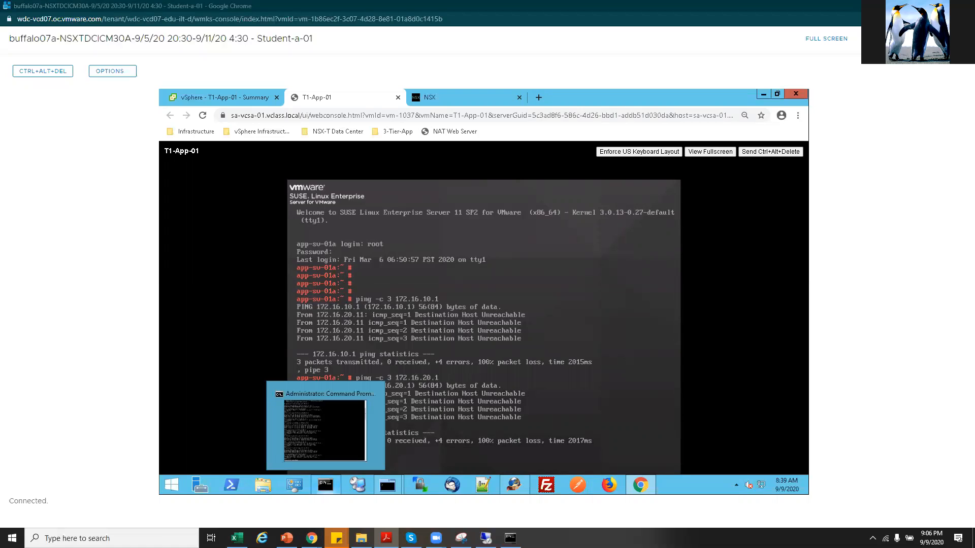
Try to connect to the database from the T1-App-01 console with mysql -u root -h 172.16.30.11 -p and the account password.
left_click(405, 345)
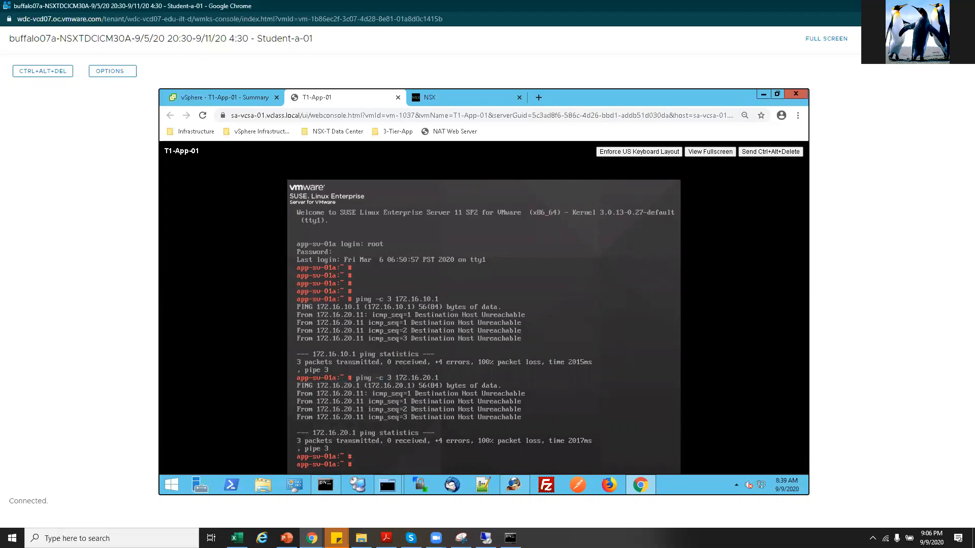
type("mysql -u root -h 172.16.30.11 -p")
key("Return")
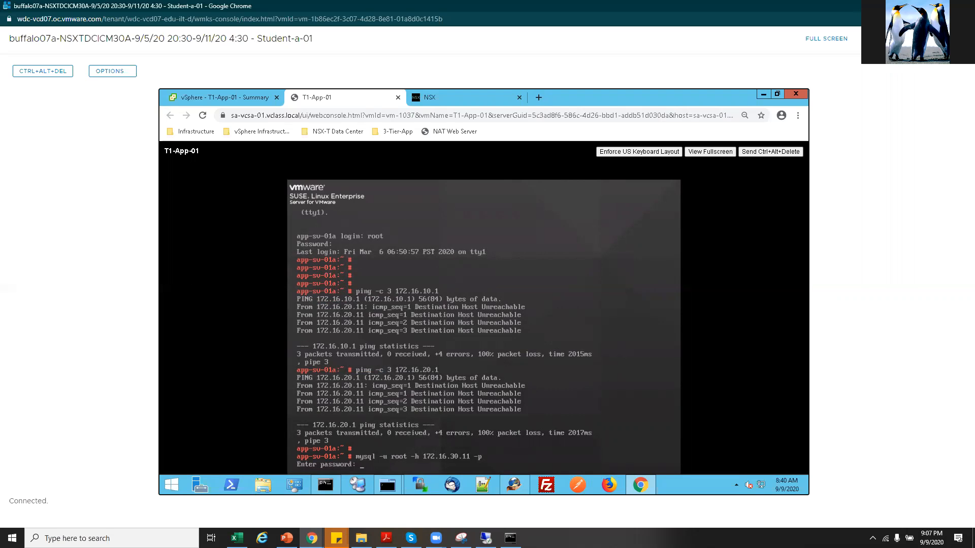
key("Return")
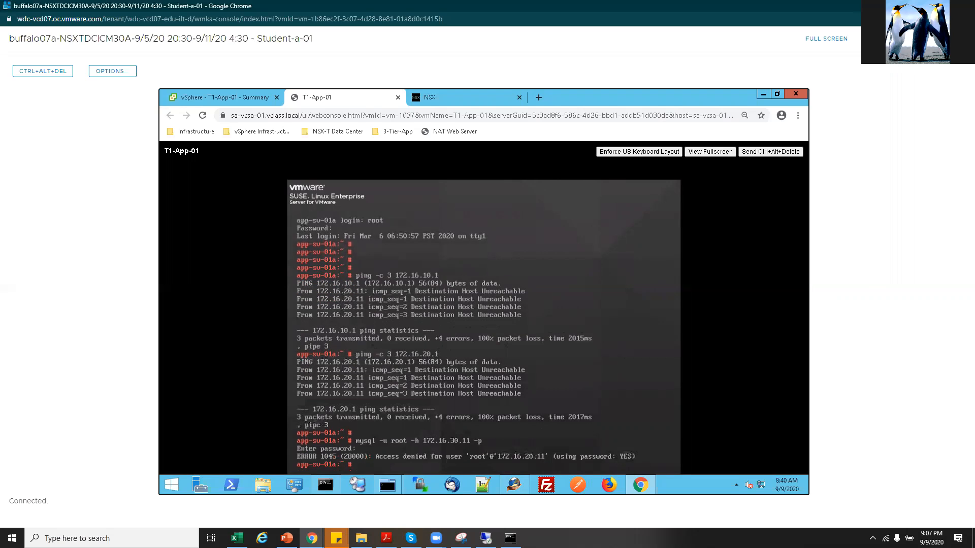
key("Return")
key("Return")
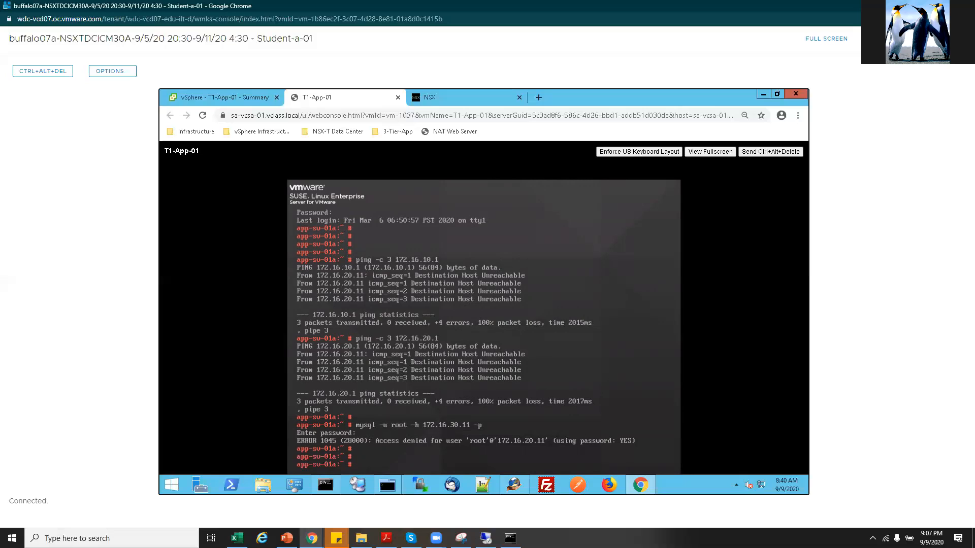
Rerun mysql -u root -h 172.16.30.11 -p from T1-App-01 and enter the database password at the prompt.
key("Up")
key("Return")
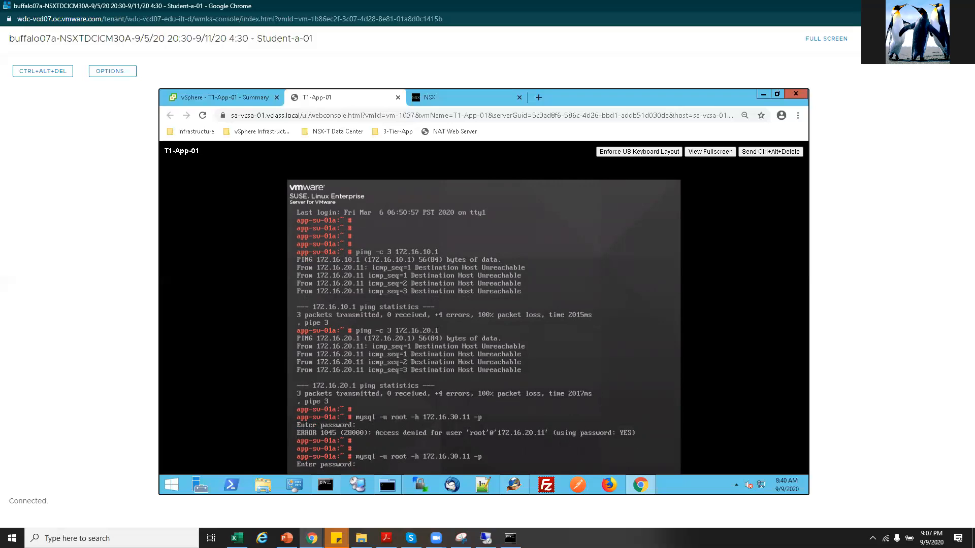
key("Return")
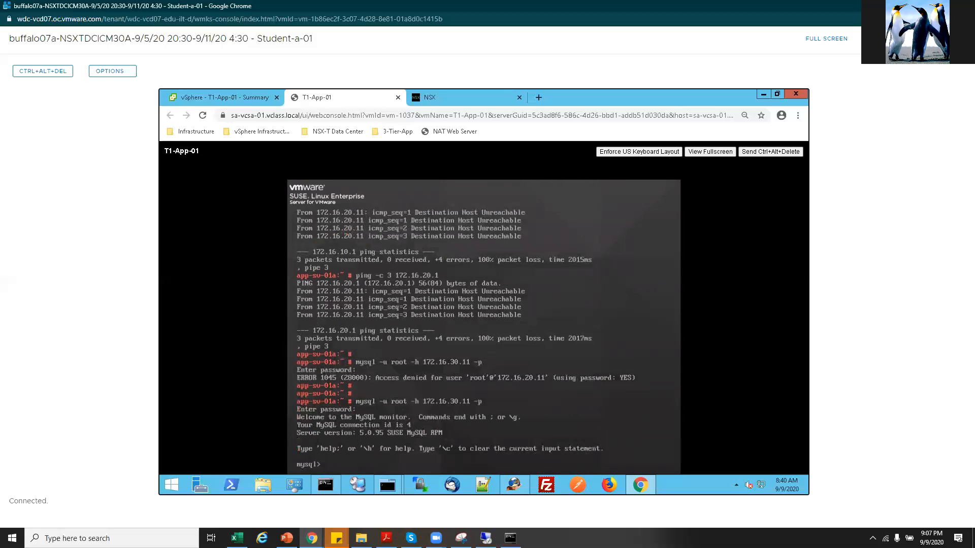
key("Return")
key("Return")
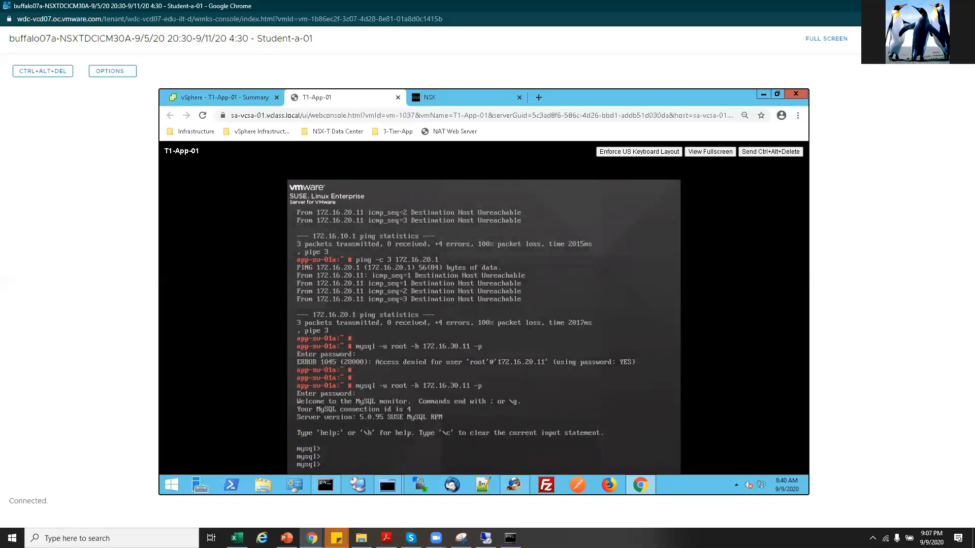
Enter several blank lines at the MySQL prompt and end the database session with quit.
key("Return")
key("Return")
key("Return")
key("Return")
key("Return")
key("Return")
key("Return")
key("Return")
type("quit")
key("Return")
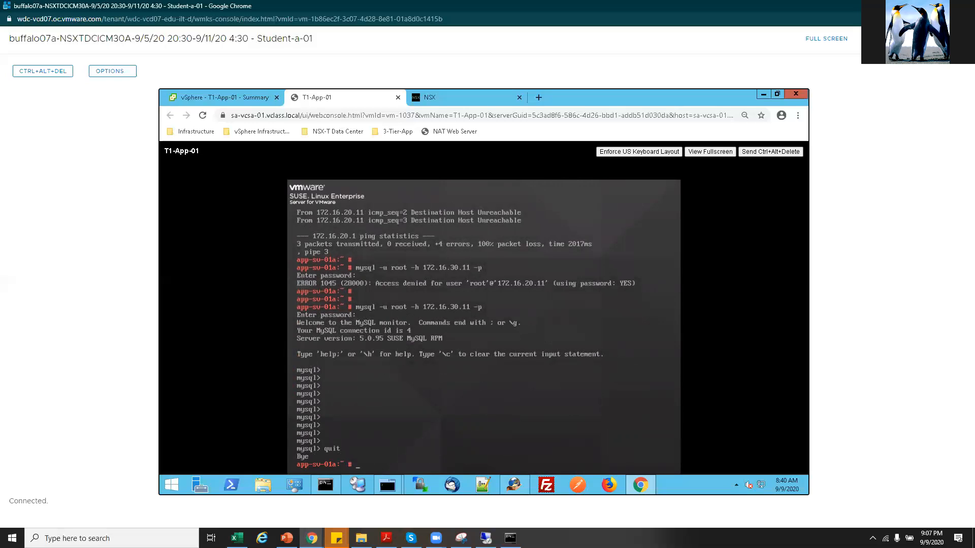
Bring the lab guide back over the console and look through Task 3 on creating security groups up to the start of Task 4.
left_click_drag(0, 66, 432, 67)
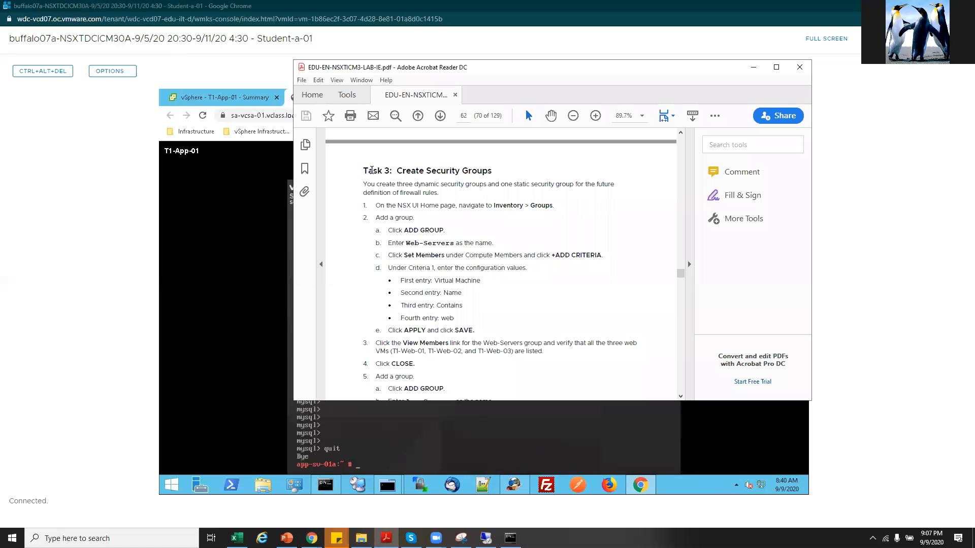
left_click_drag(367, 171, 478, 175)
left_click(478, 205)
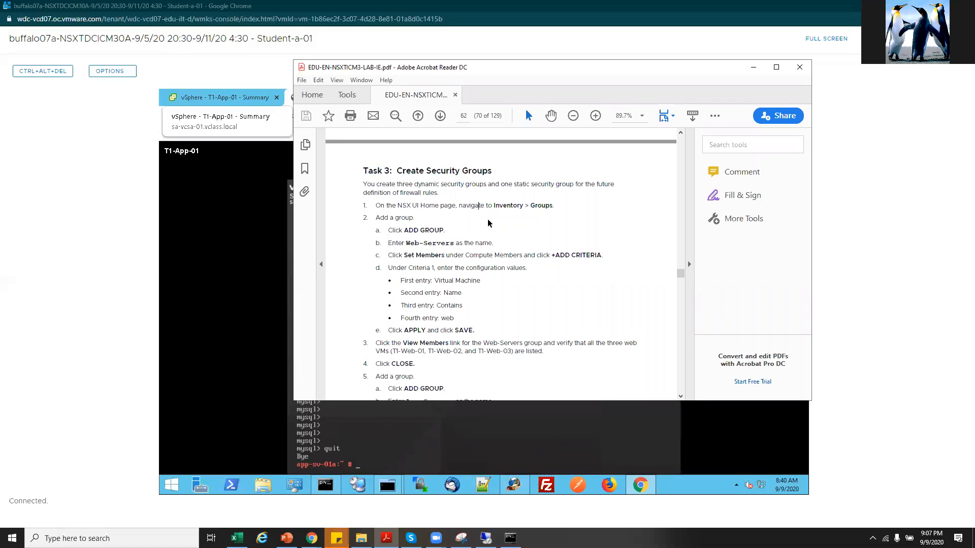
scroll(451, 256, "down", 3)
scroll(444, 290, "down", 6)
scroll(440, 293, "down", 6)
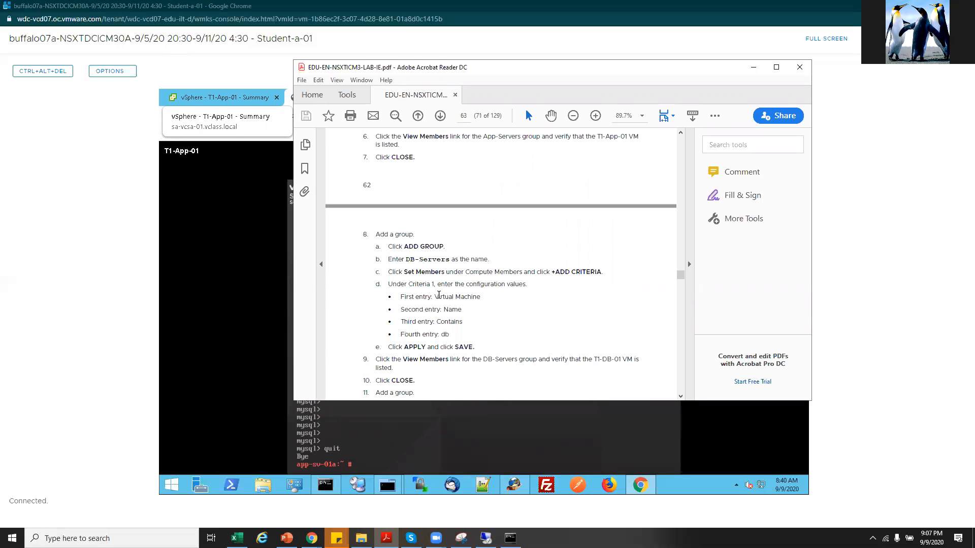
scroll(438, 295, "down", 6)
scroll(437, 303, "down", 10)
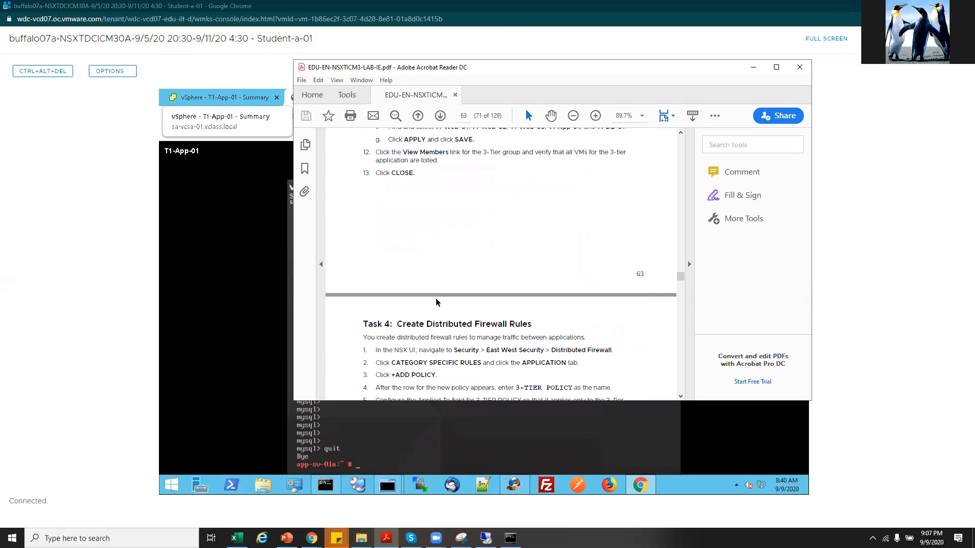
Review the 3-Tier group members and Task 4 in the lab guide, return to the start of Task 3, and move the guide off the console.
scroll(437, 302, "up", 2)
left_click_drag(435, 175, 535, 171)
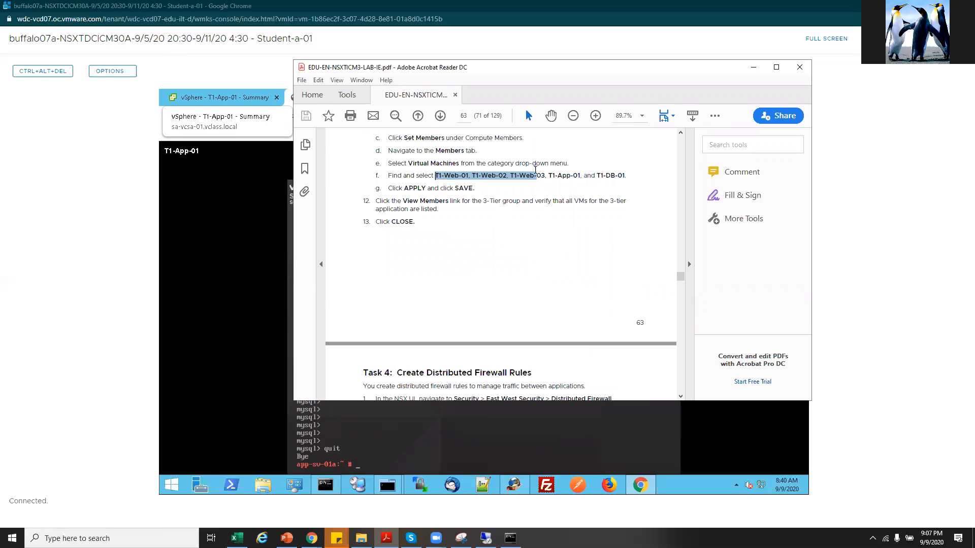
left_click(508, 227)
scroll(434, 265, "down", 2)
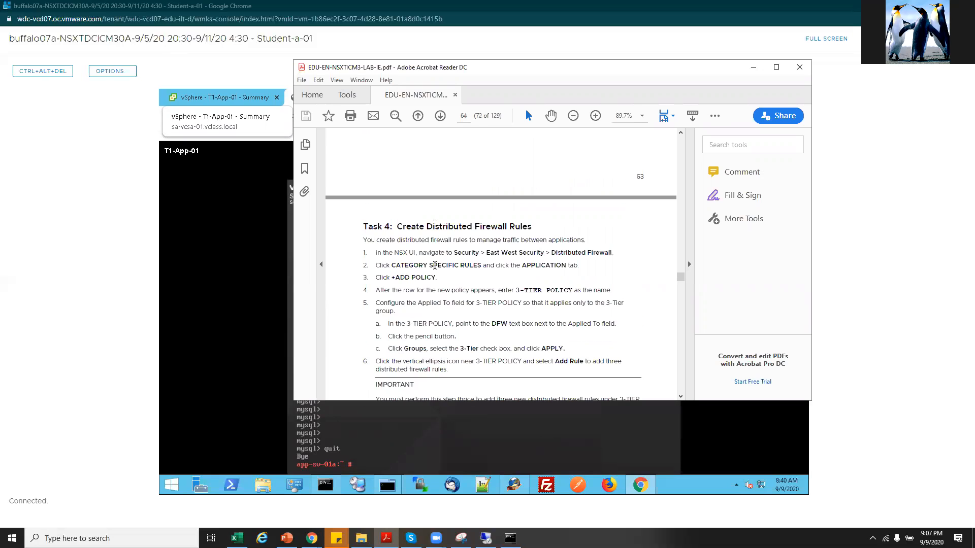
scroll(435, 265, "down", 2)
scroll(437, 266, "up", 9)
scroll(438, 266, "up", 12)
scroll(438, 266, "up", 7)
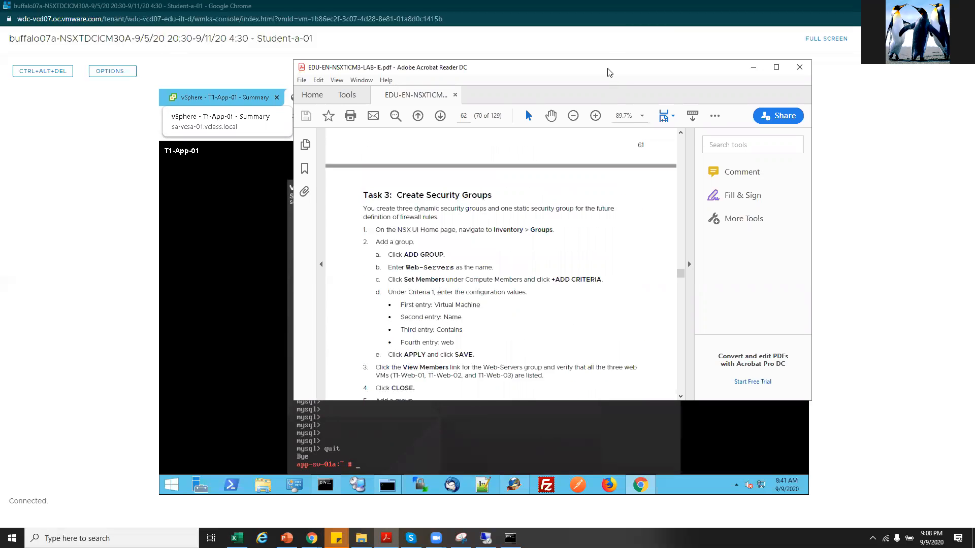
left_click_drag(609, 72, 24, 152)
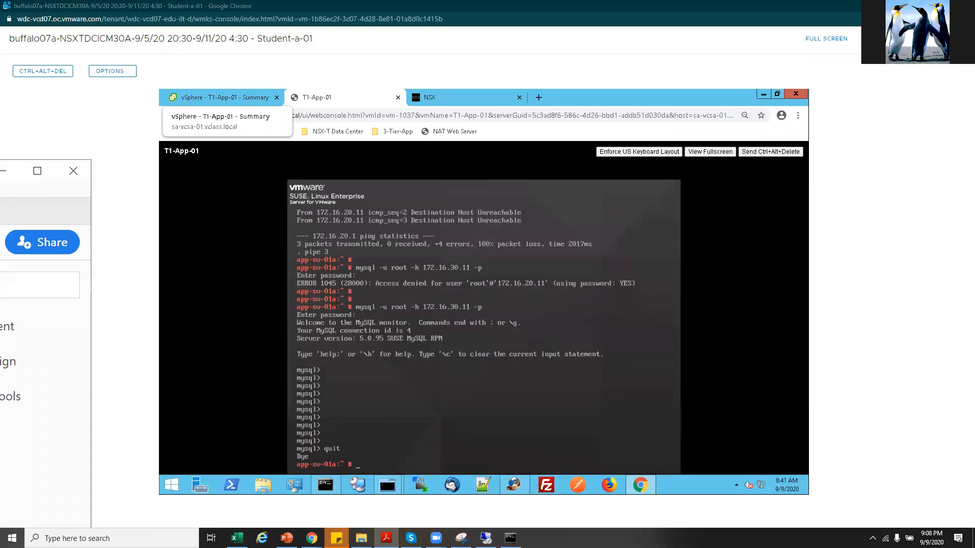
left_click_drag(25, 171, 0, 170)
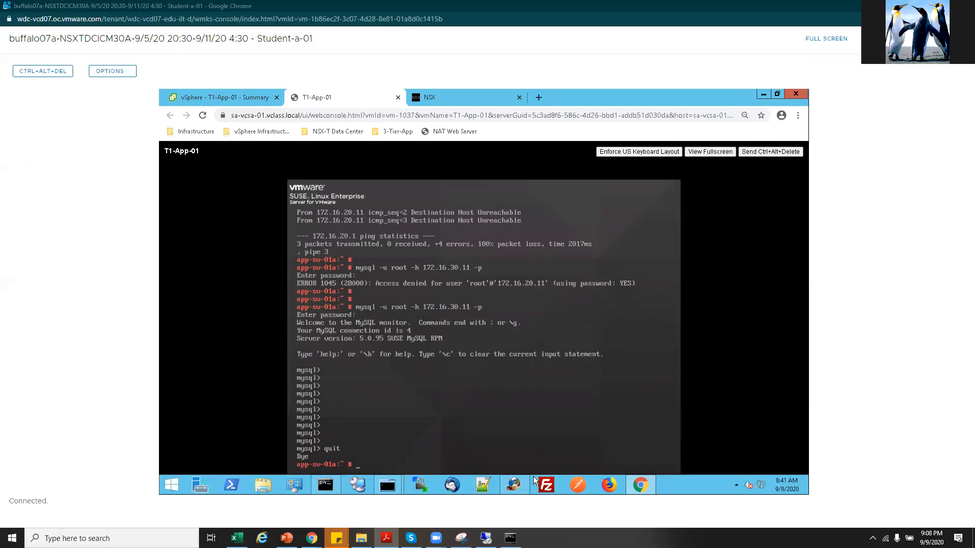
Switch to the NSX manager page and open the Groups inventory.
left_click(204, 98)
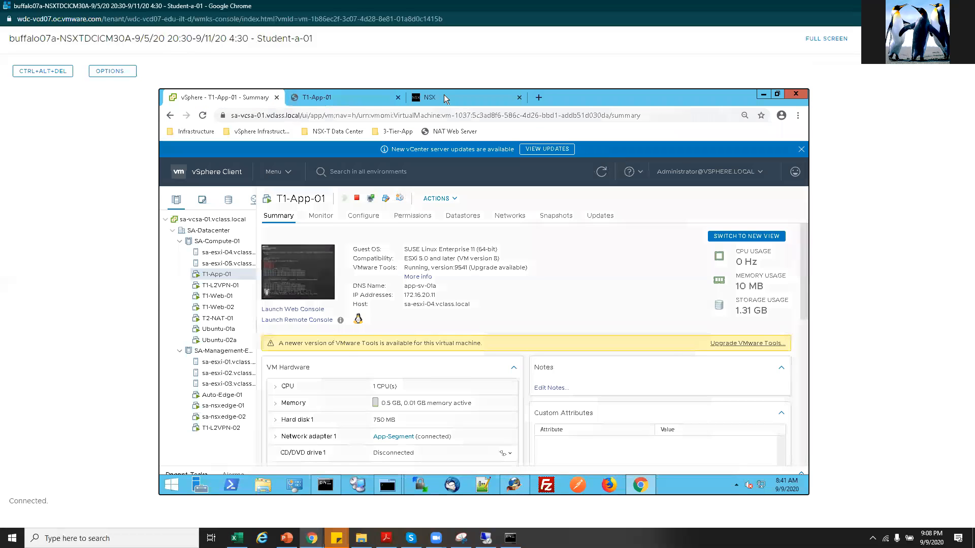
left_click(444, 96)
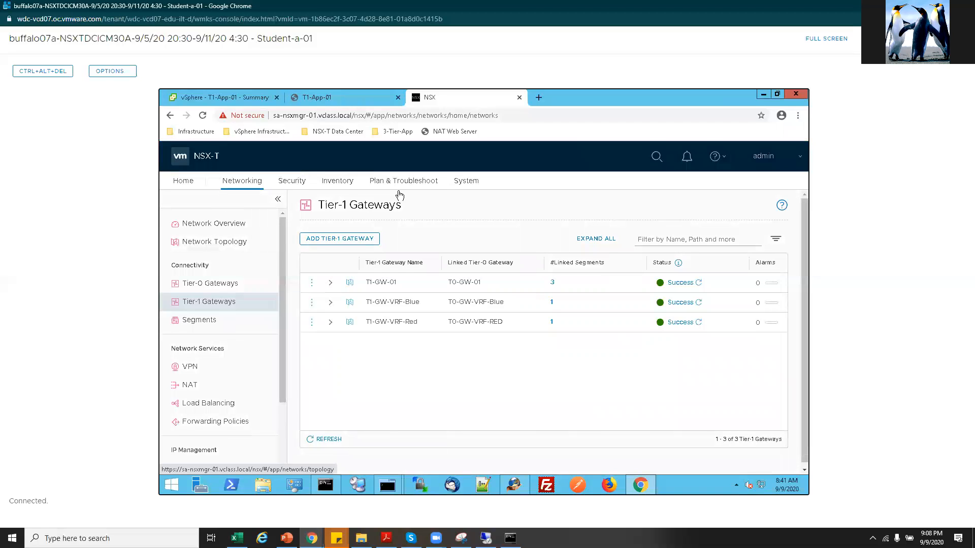
left_click(338, 182)
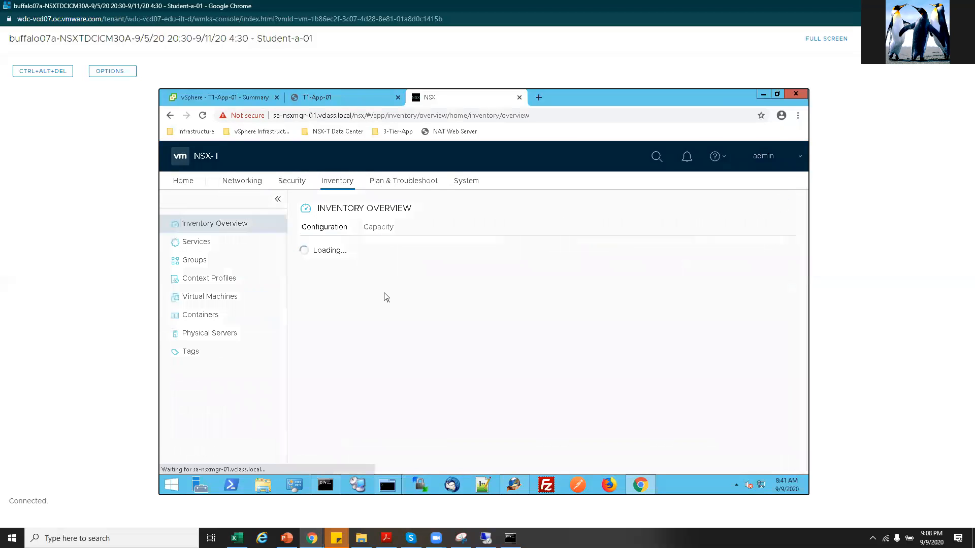
left_click(203, 264)
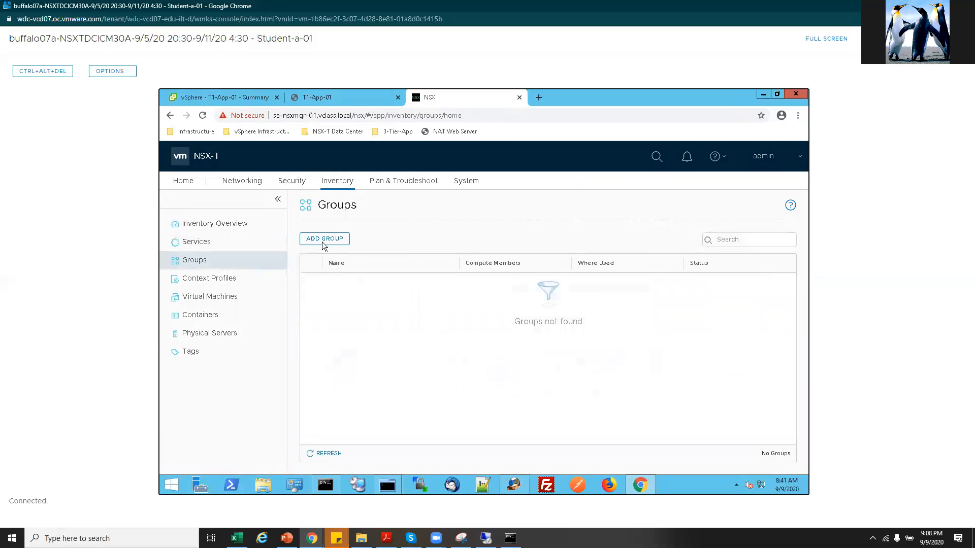
Start a new group named Web-Servers and open its member selection.
left_click(324, 244)
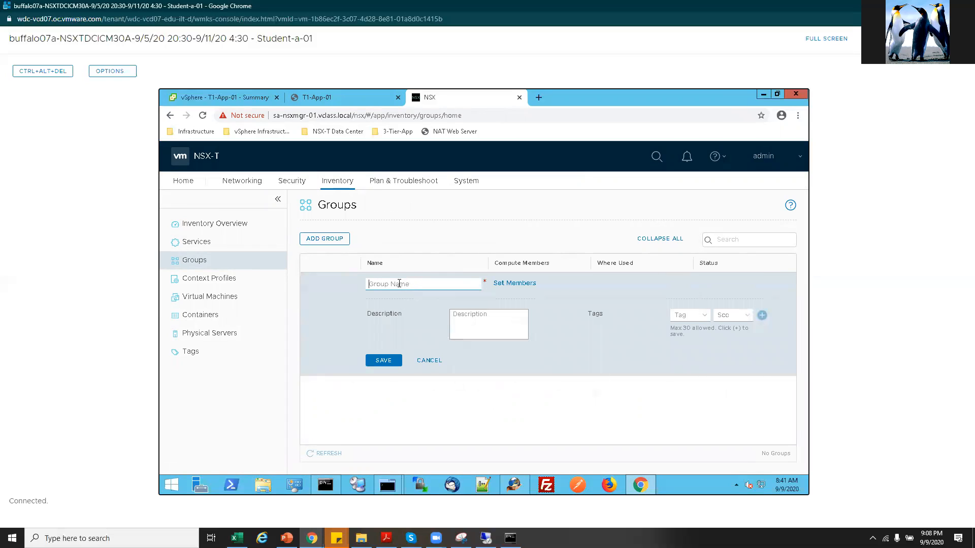
left_click(398, 283)
type("WEeb-SERVEr")
key("BackSpace")
key("BackSpace")
key("BackSpace")
key("BackSpace")
key("BackSpace")
type("ervers")
left_click(512, 283)
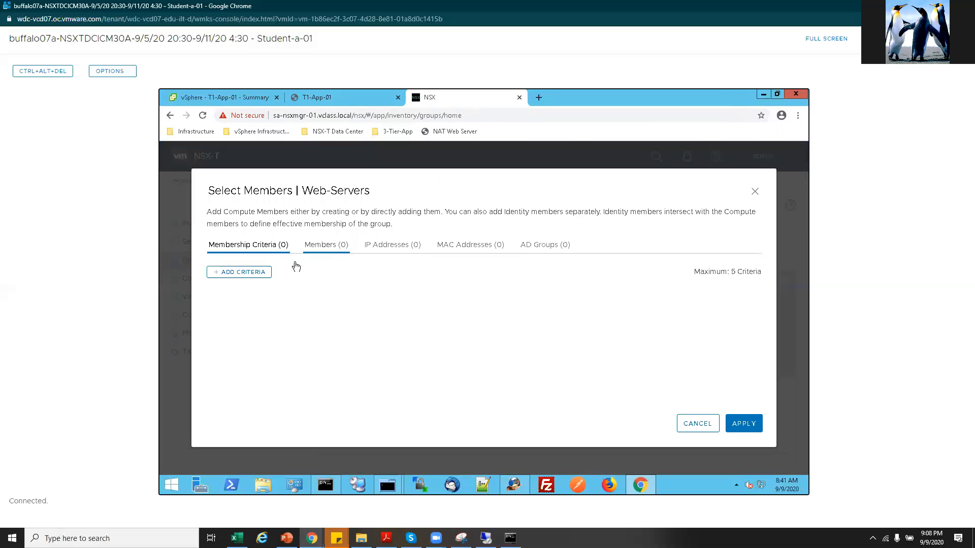
Add the membership criterion Virtual Machine Name Contains web to the Web-Servers group, apply it and save the group.
left_click(244, 276)
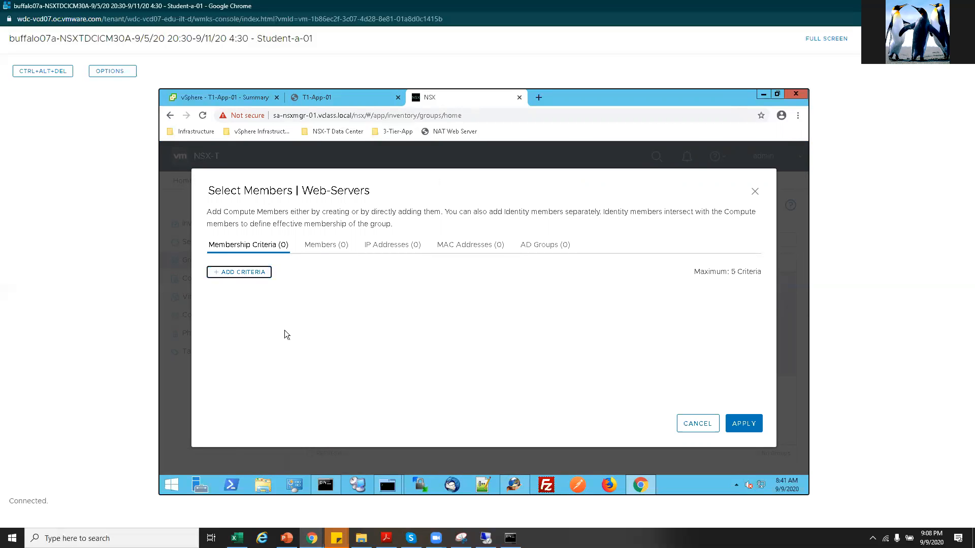
left_click(249, 274)
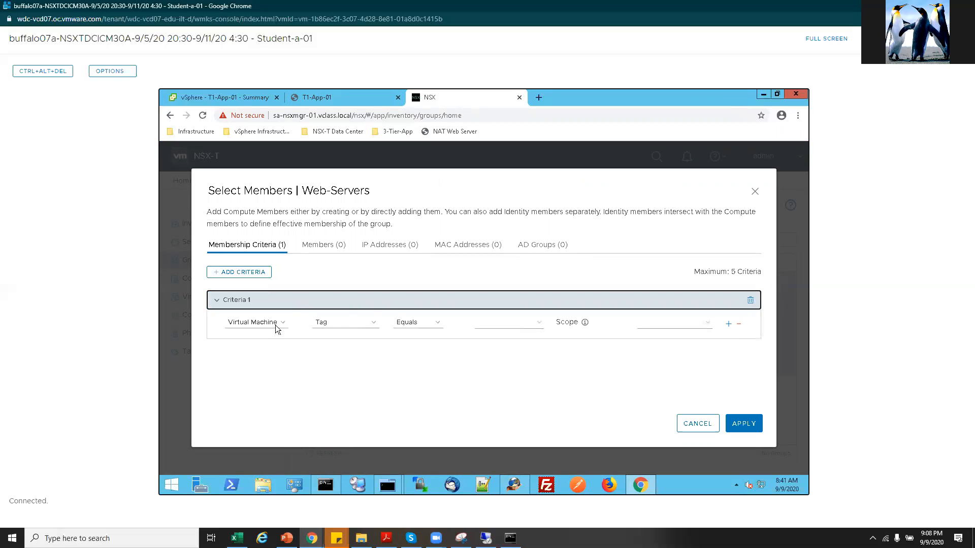
left_click(283, 325)
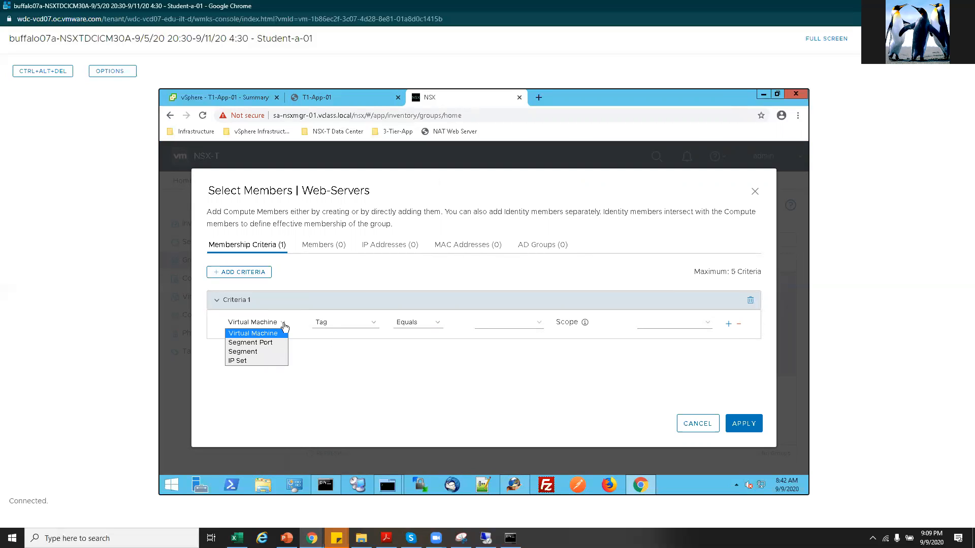
left_click(374, 327)
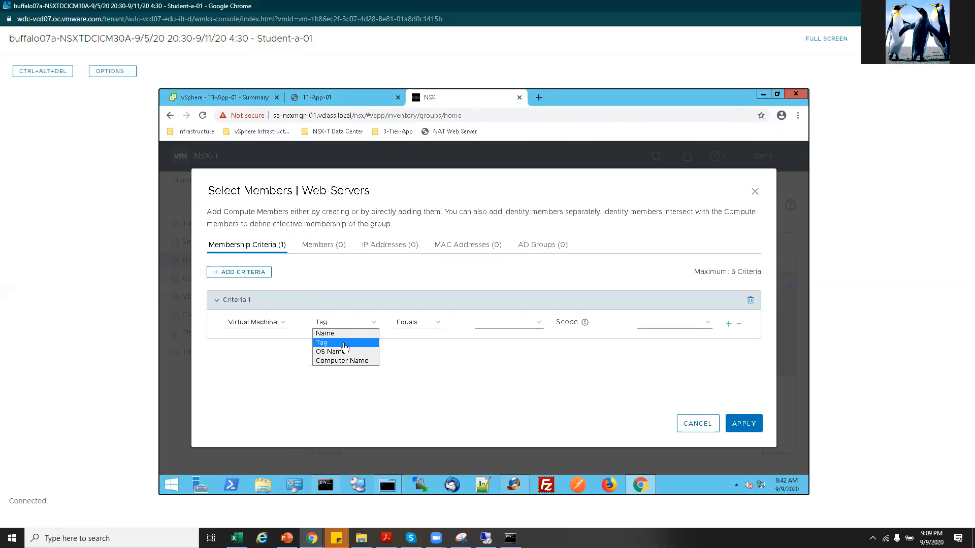
key("Return")
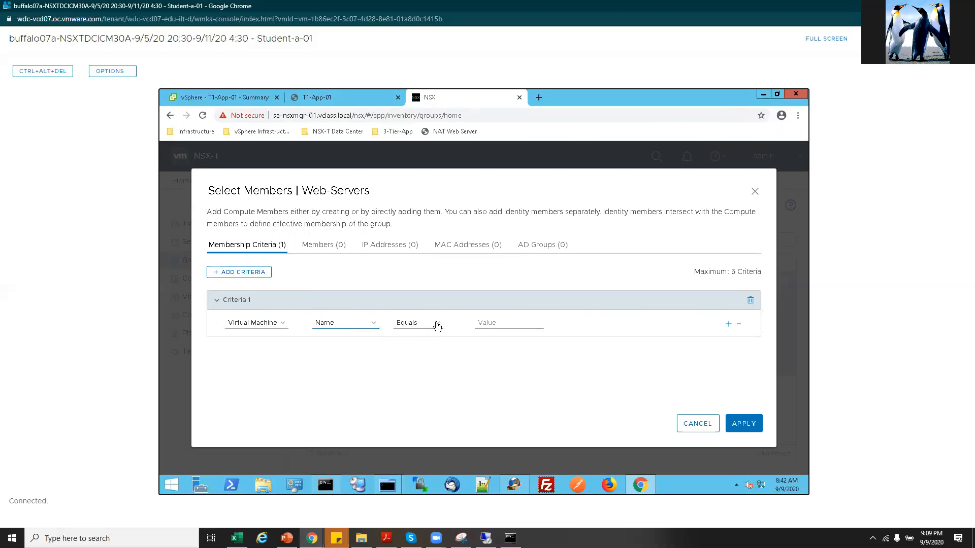
left_click(437, 326)
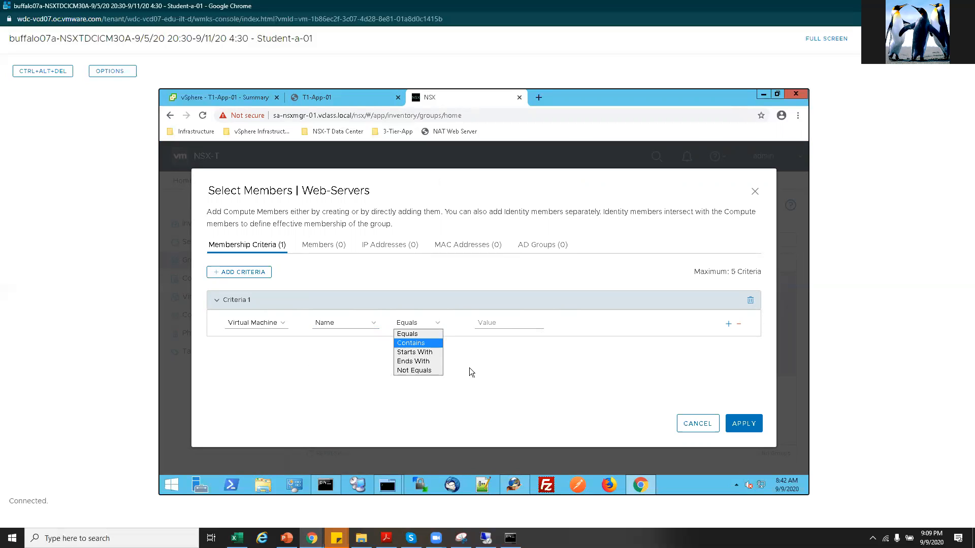
key("Return")
left_click(507, 325)
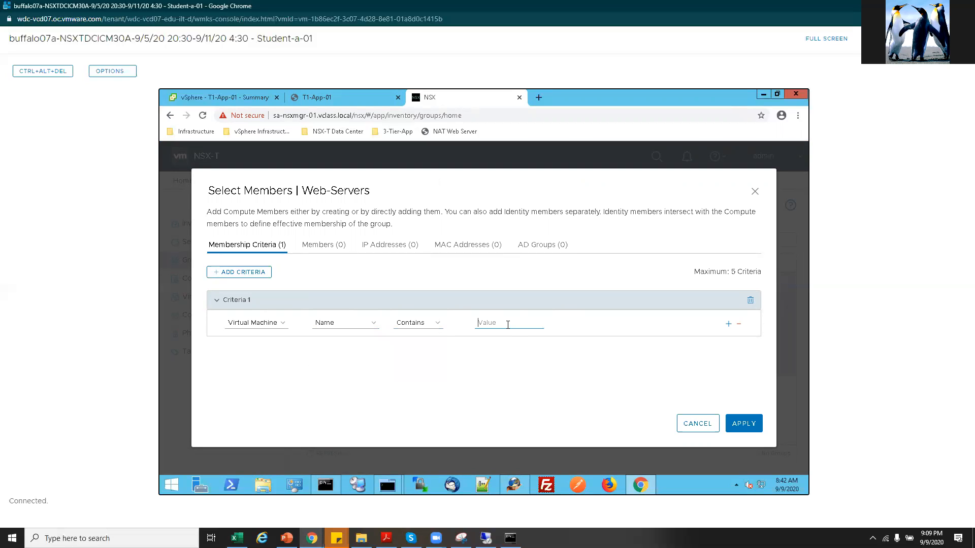
type("web")
left_click(750, 424)
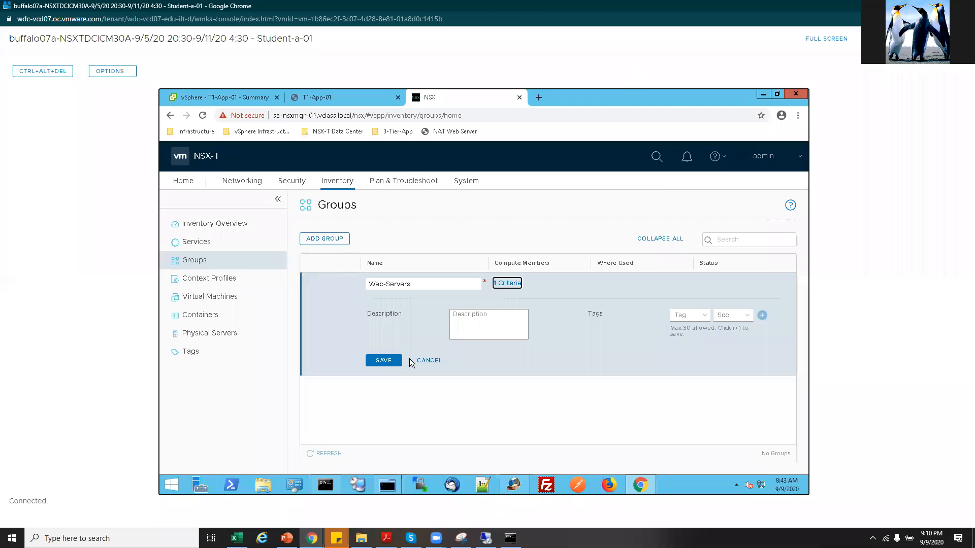
left_click(383, 361)
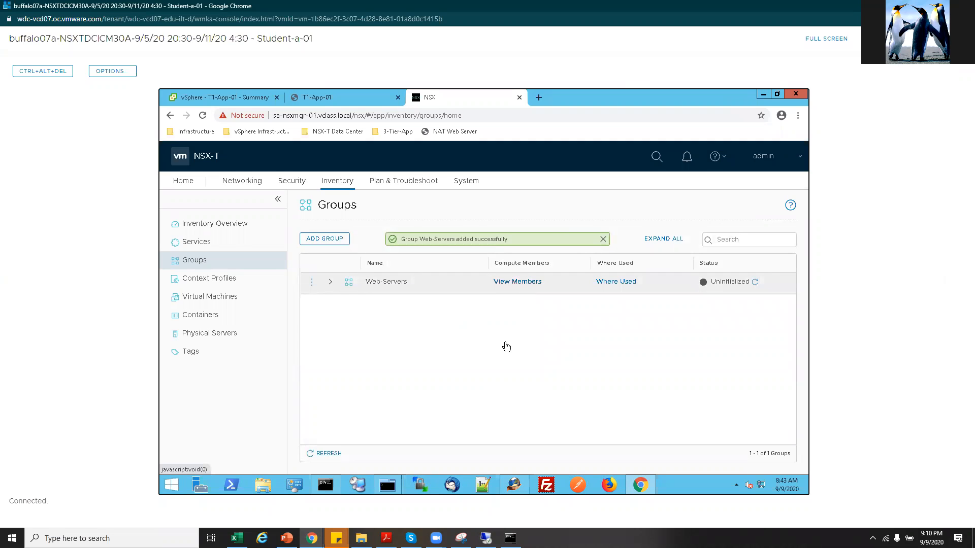
Refresh the Web-Servers group's status and check its effective members and group definition.
left_click(754, 282)
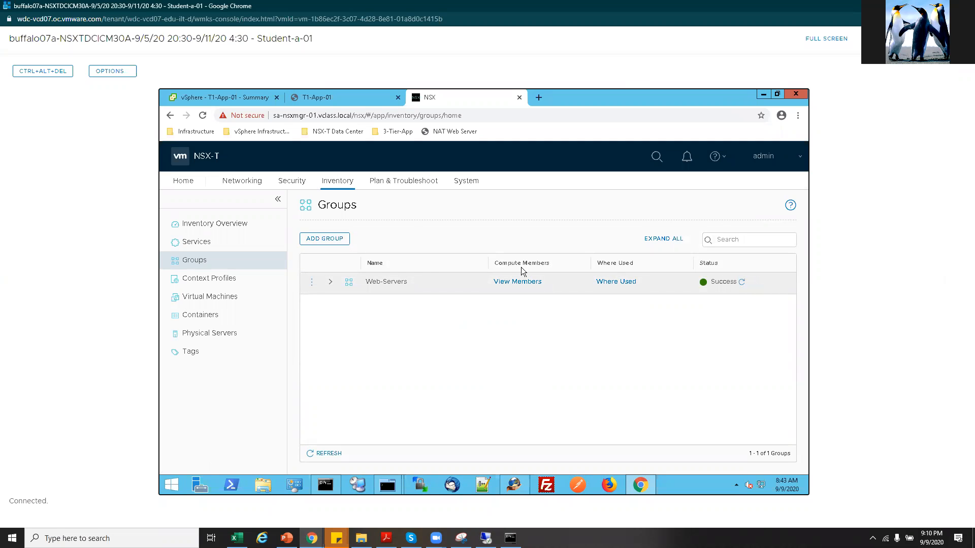
left_click(519, 281)
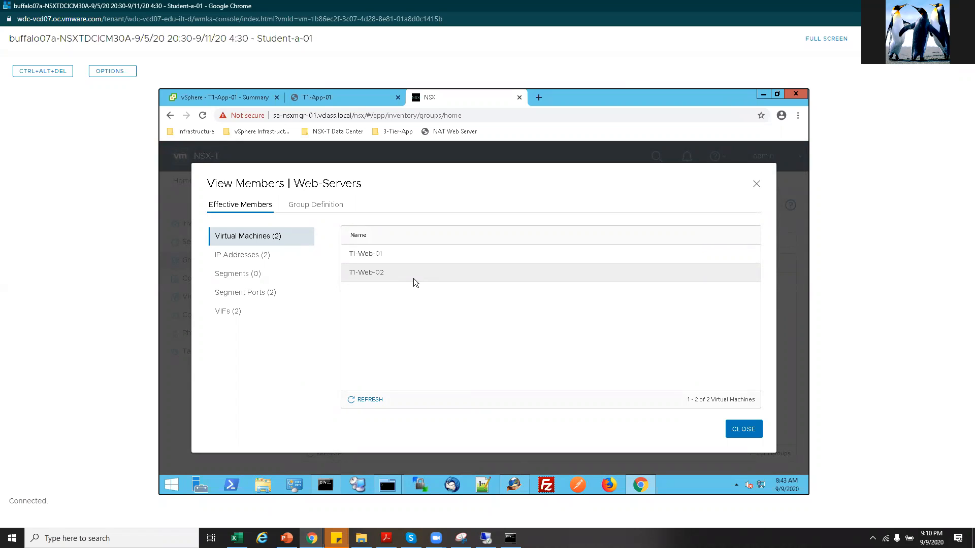
left_click(325, 211)
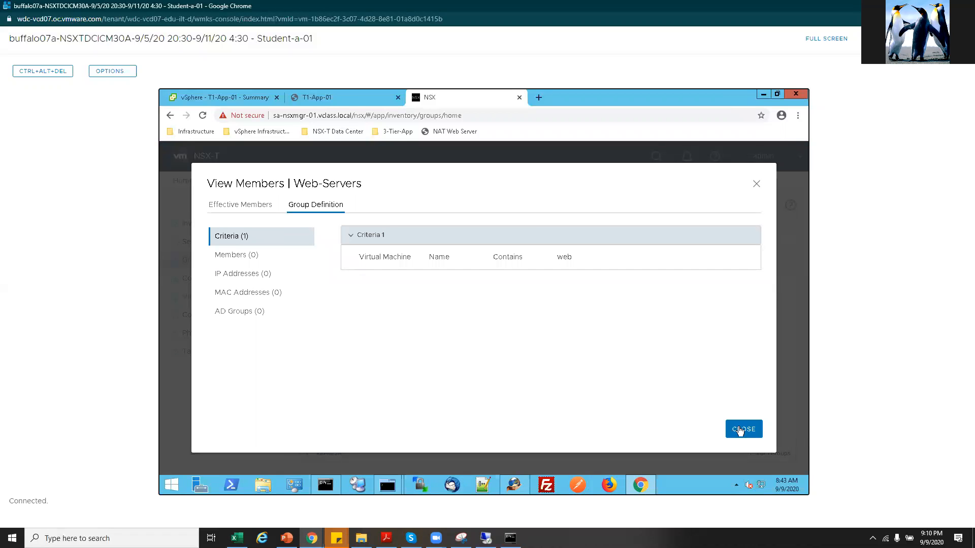
left_click(741, 430)
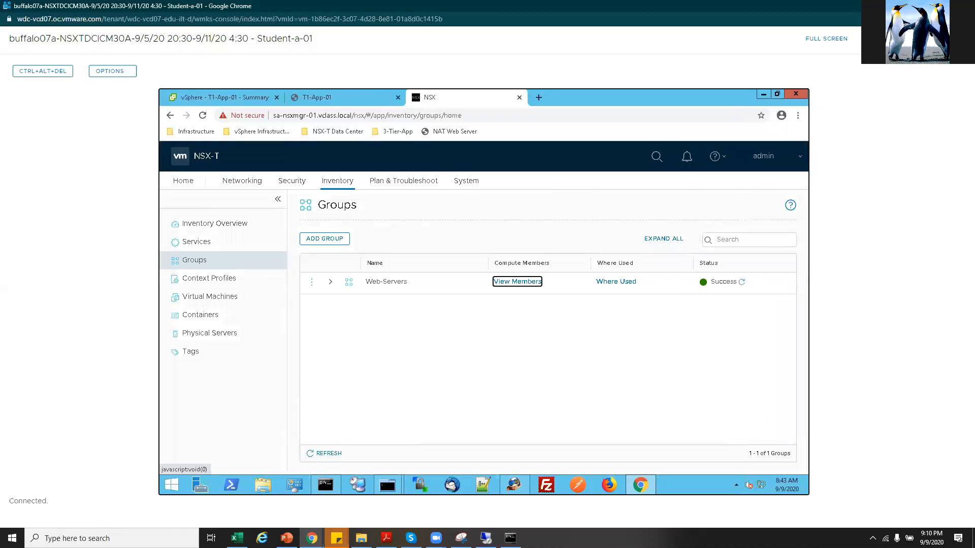
Start a new group named App-Servers and open its member selection.
left_click(327, 239)
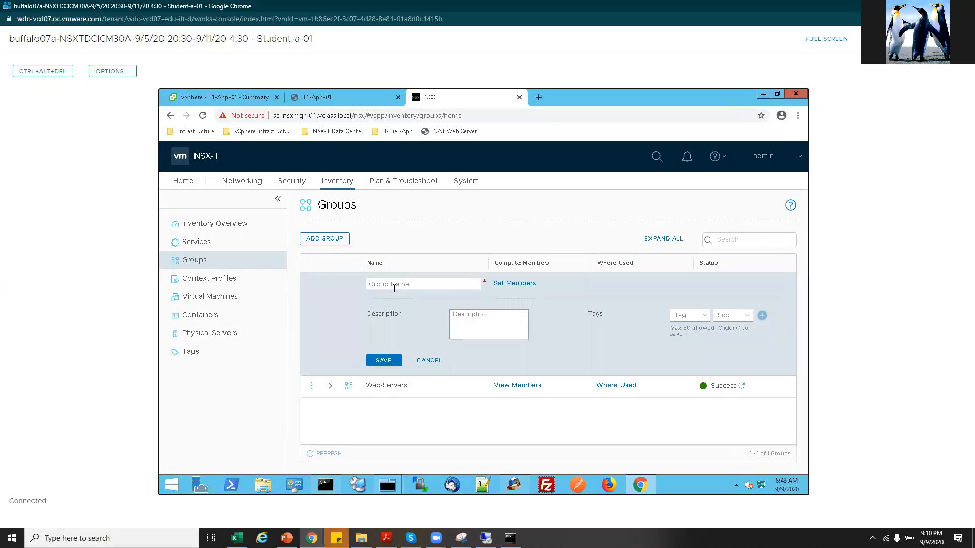
type("APP-")
key("BackSpace")
key("BackSpace")
type("pp-ser")
key("BackSpace")
key("BackSpace")
key("BackSpace")
type("Servers")
left_click(511, 284)
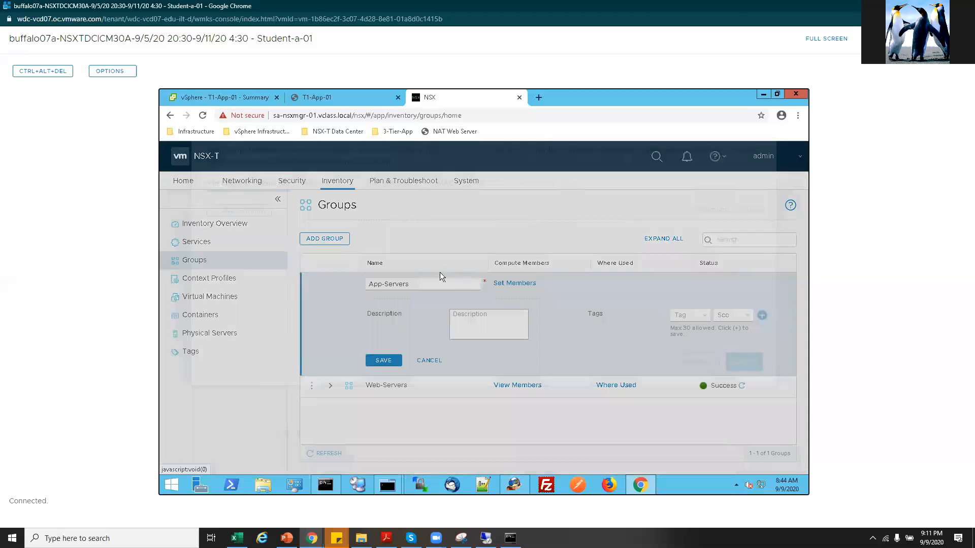
Add the membership criterion Virtual Machine Name Contains app to the App-Servers group, apply it and save the group.
left_click(252, 271)
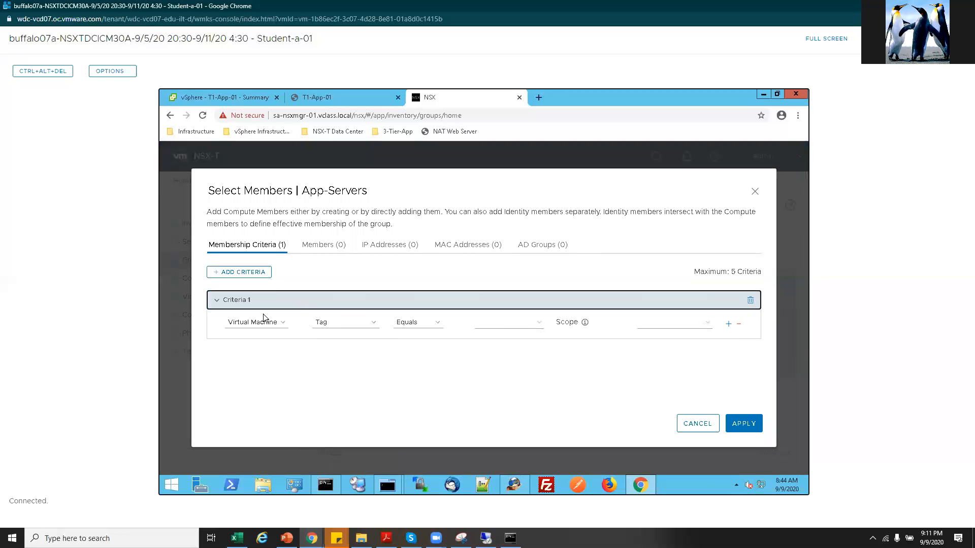
left_click(375, 324)
left_click(336, 334)
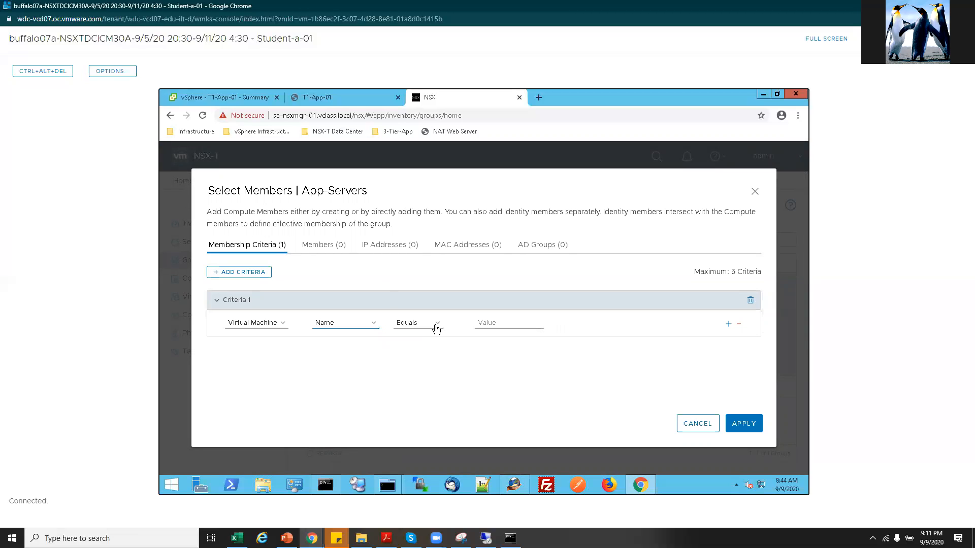
left_click(416, 328)
left_click(410, 344)
left_click(500, 324)
type("app")
left_click(741, 424)
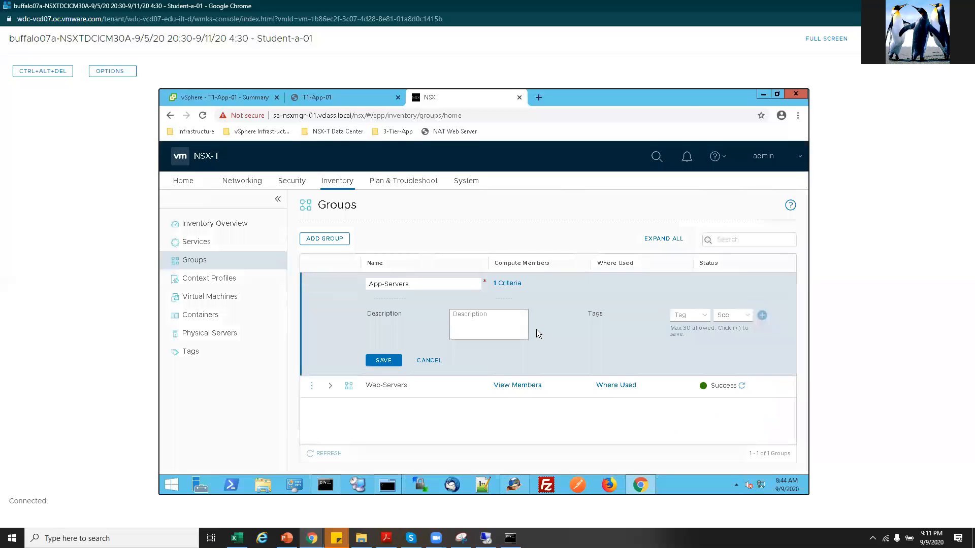
left_click(387, 363)
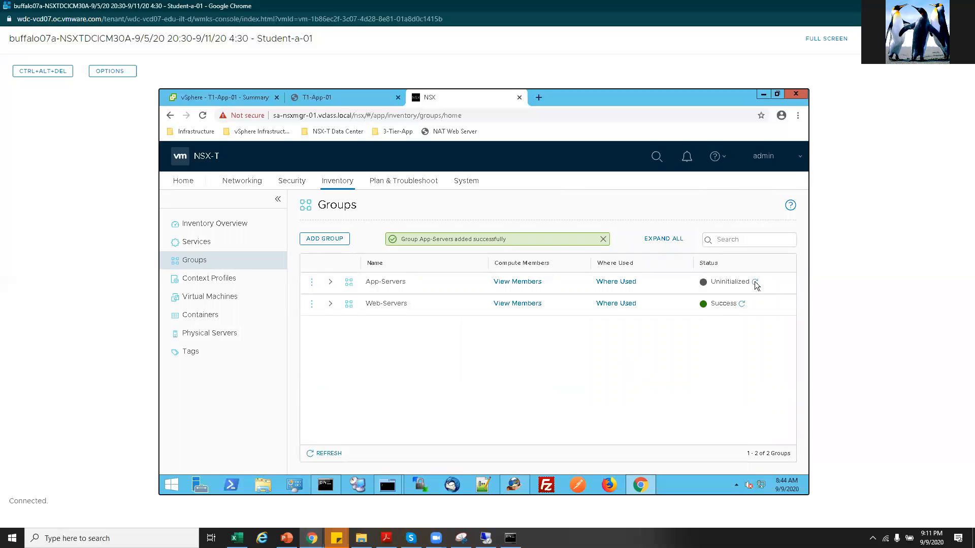
Refresh the App-Servers group's status and check which virtual machines are its effective members.
left_click(755, 285)
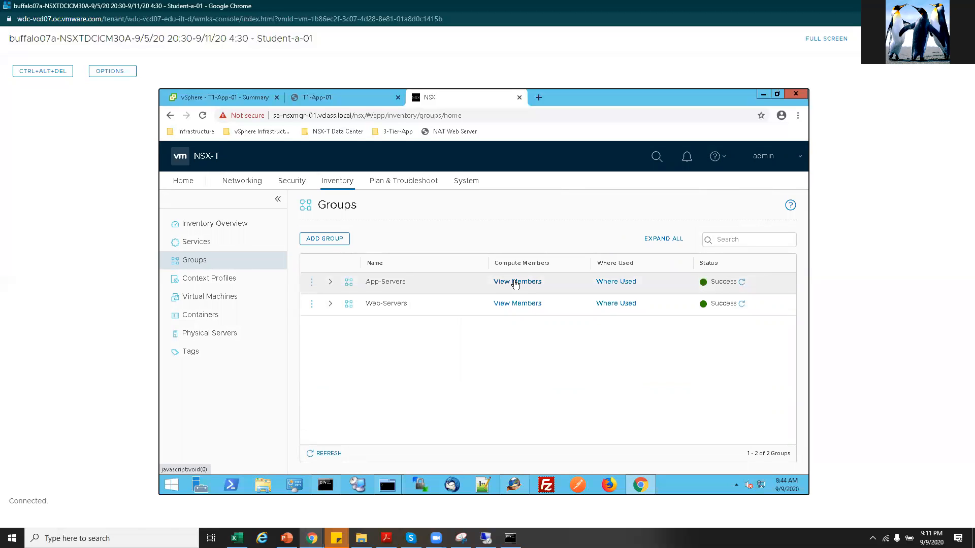
left_click(517, 283)
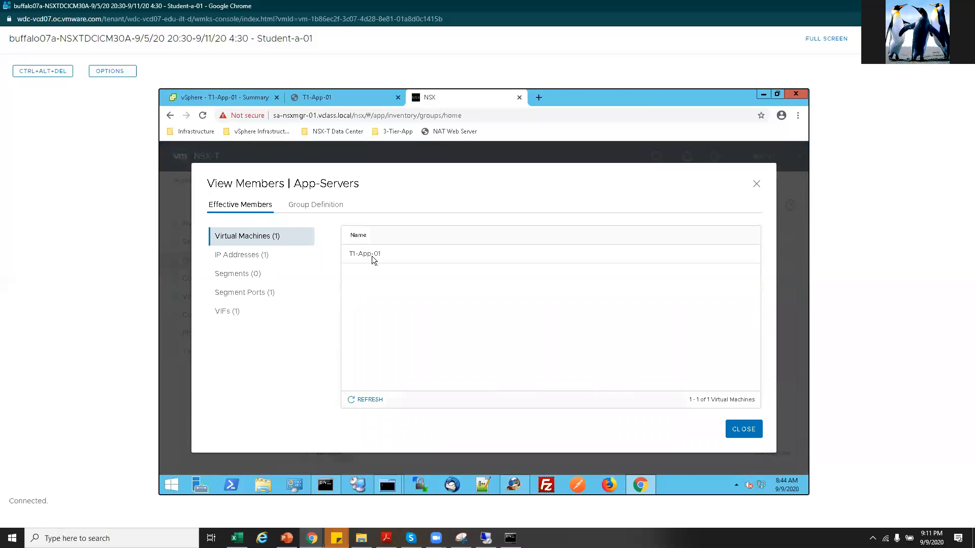
left_click(743, 429)
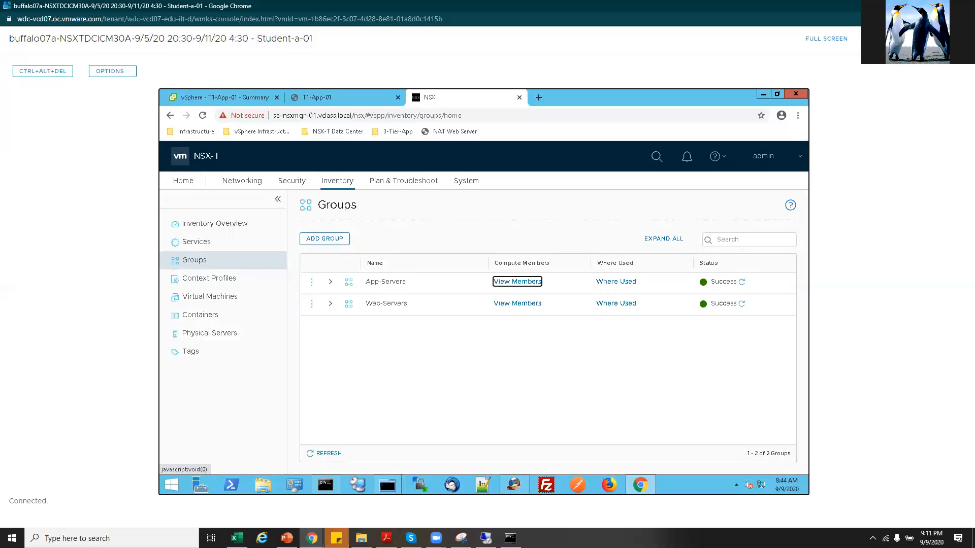
Start a new group named 3-Tier and open its member selection.
left_click(333, 245)
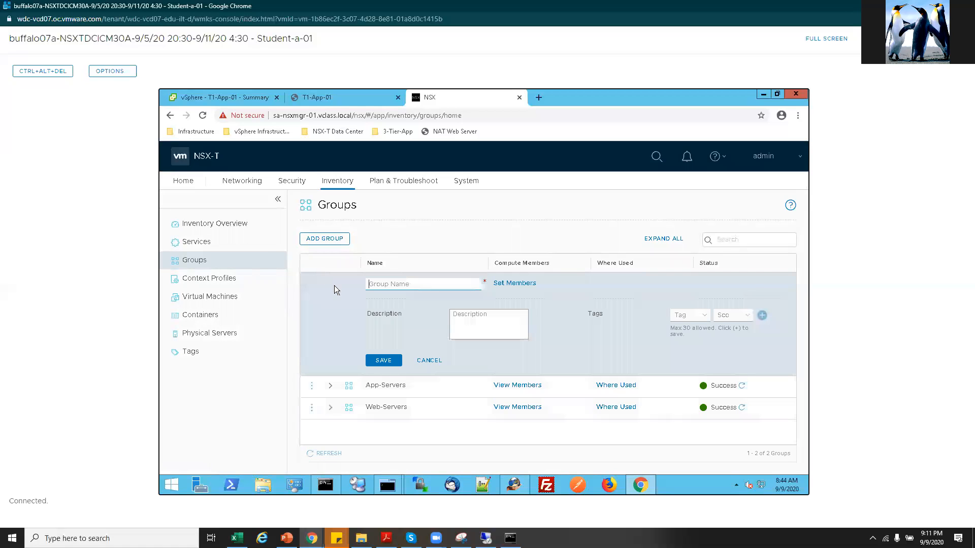
left_click(380, 286)
type("3-Tier")
left_click(511, 284)
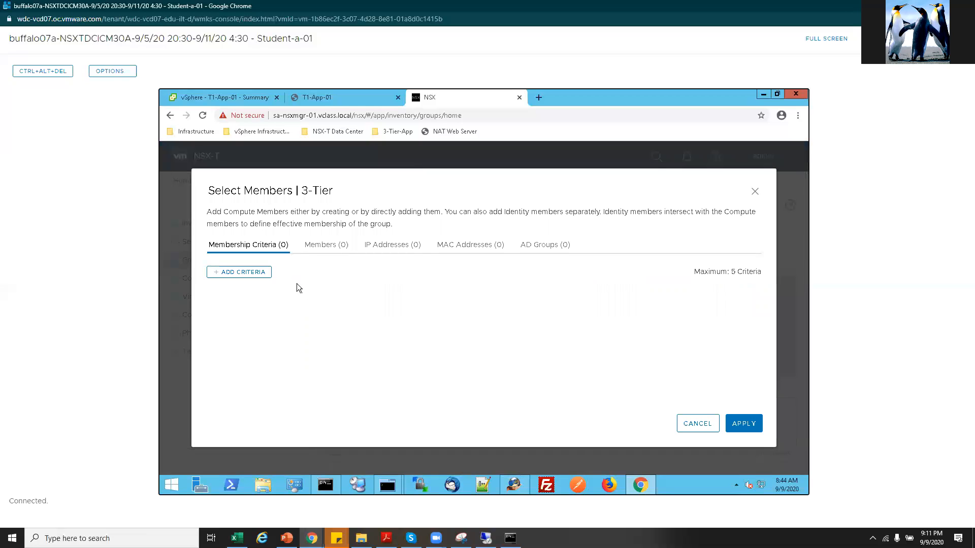
left_click(327, 246)
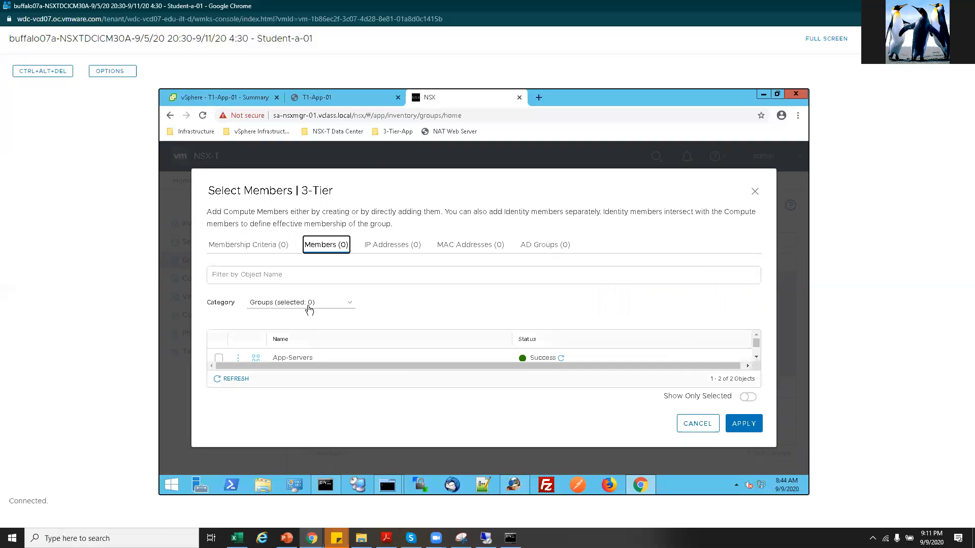
scroll(310, 351, "down", 1)
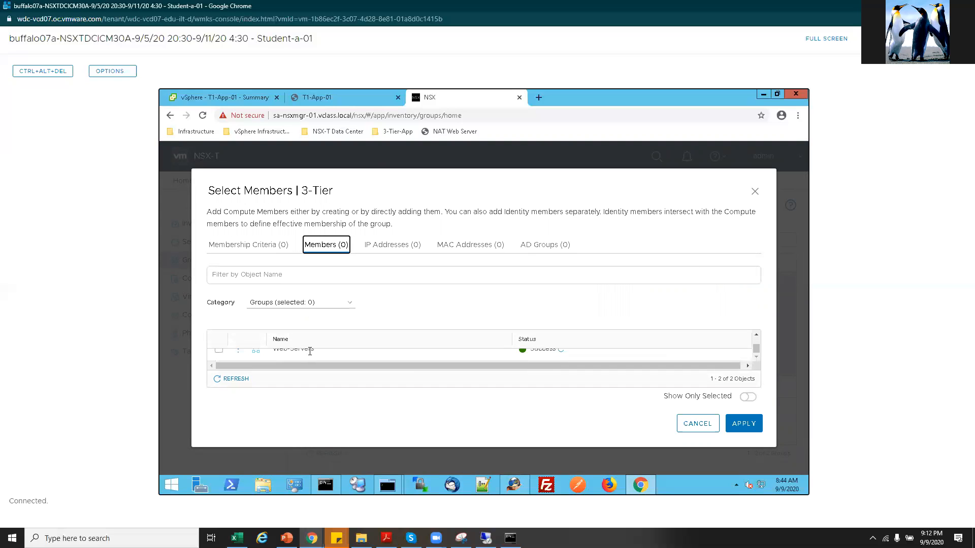
scroll(221, 358, "up", 1)
left_click(219, 359)
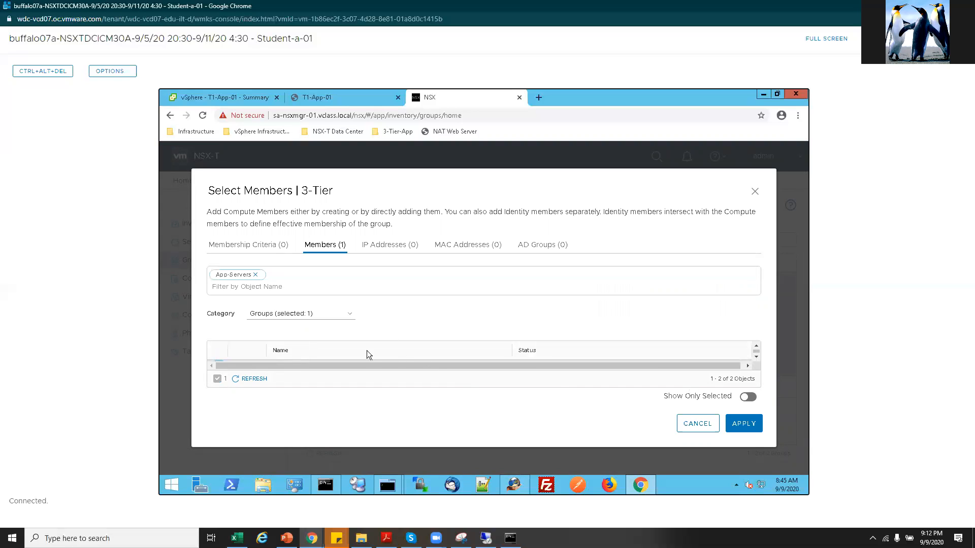
left_click(249, 380)
left_click(353, 316)
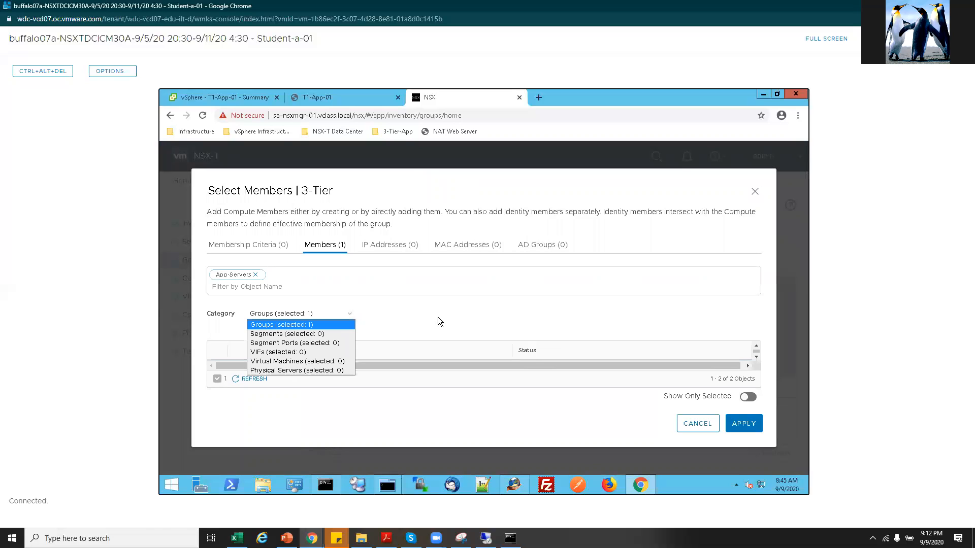
left_click(283, 362)
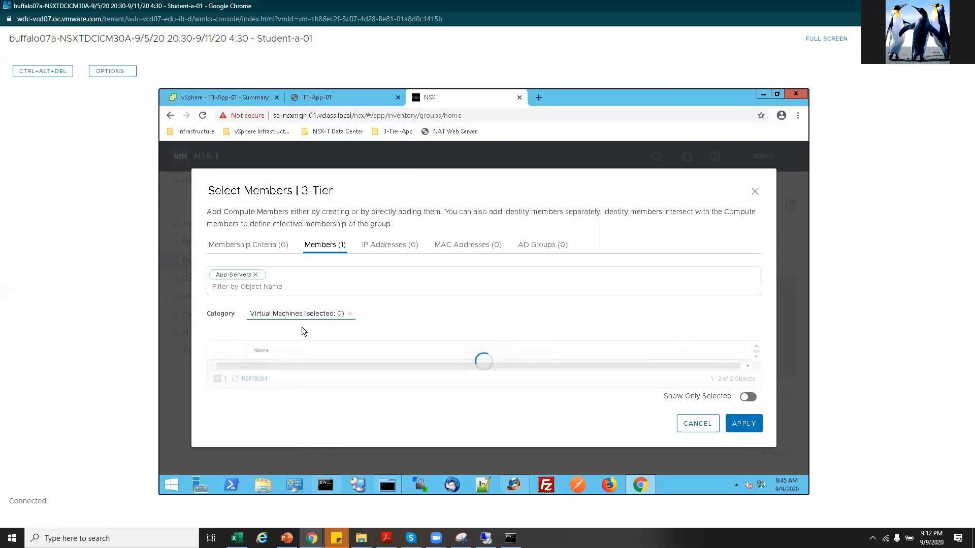
left_click(352, 316)
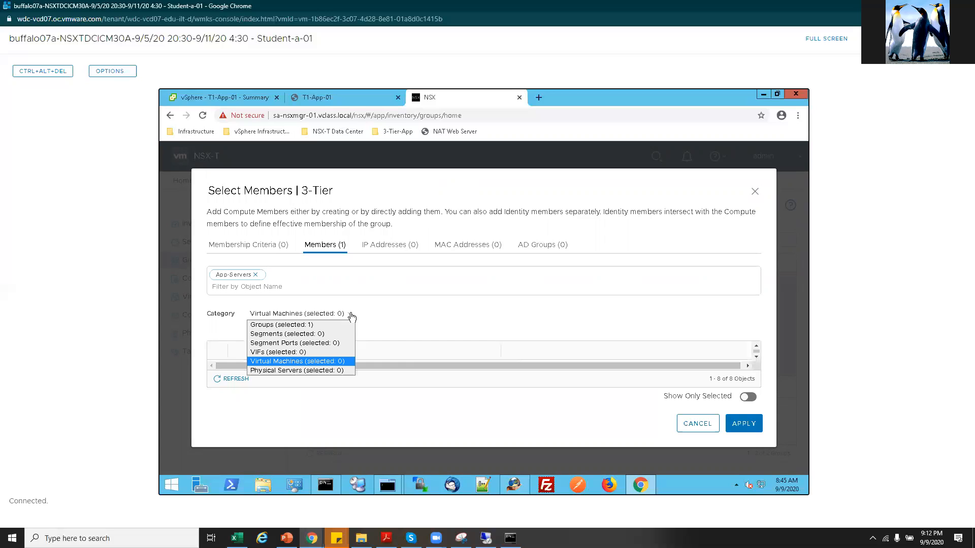
left_click(671, 371)
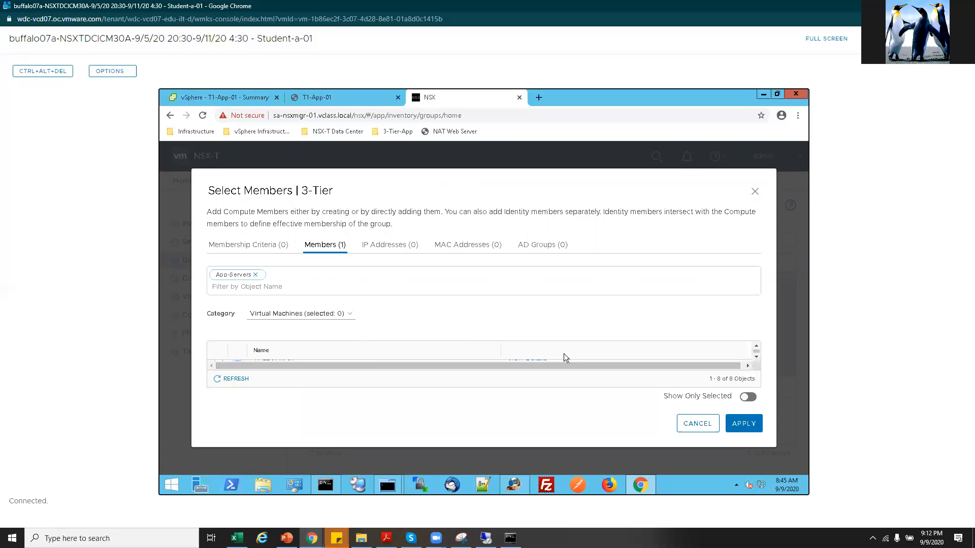
left_click(751, 399)
left_click(748, 397)
left_click(820, 43)
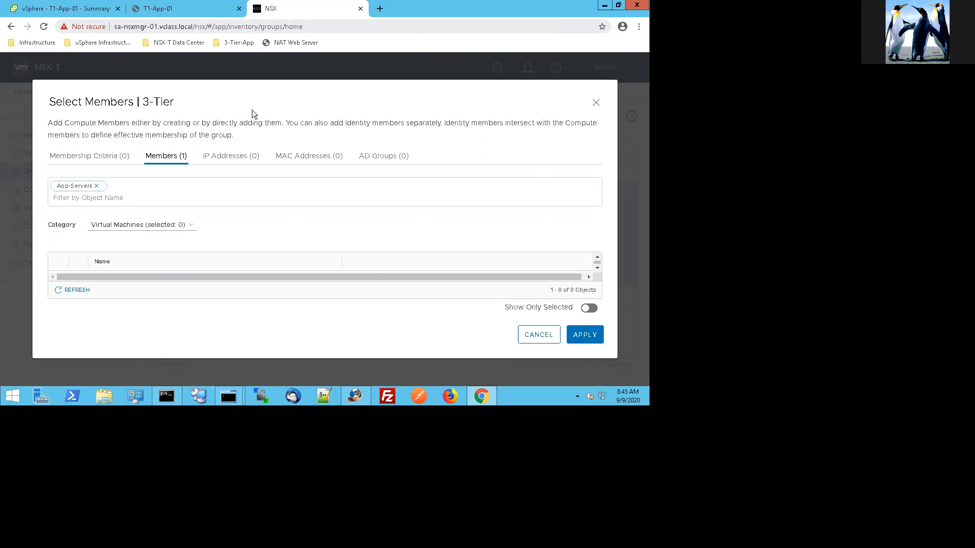
key("Escape")
left_click(264, 352)
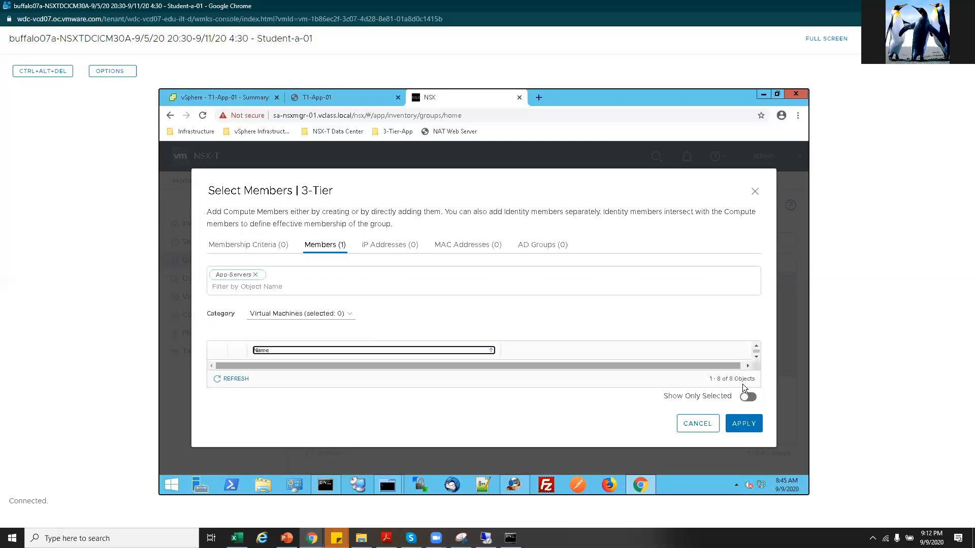
left_click(756, 352)
left_click(756, 357)
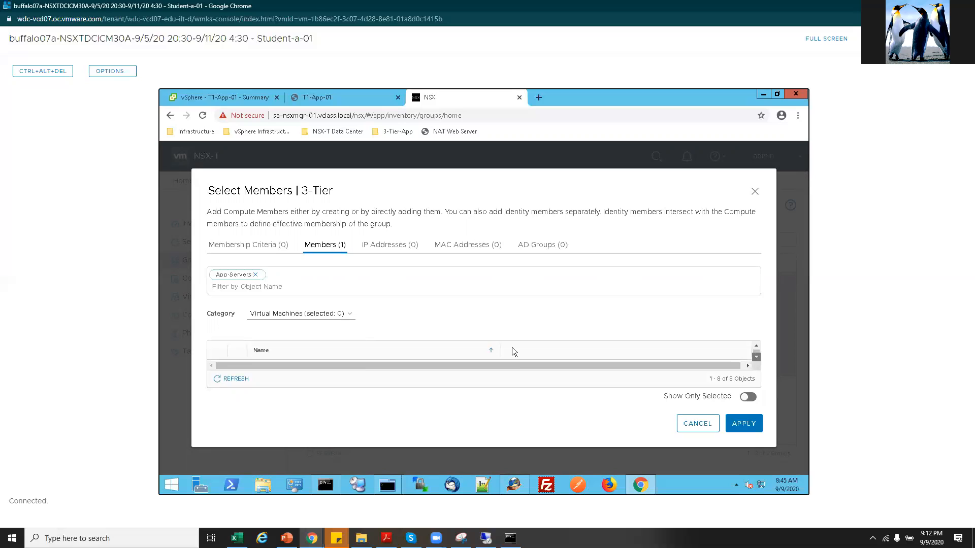
left_click(491, 351)
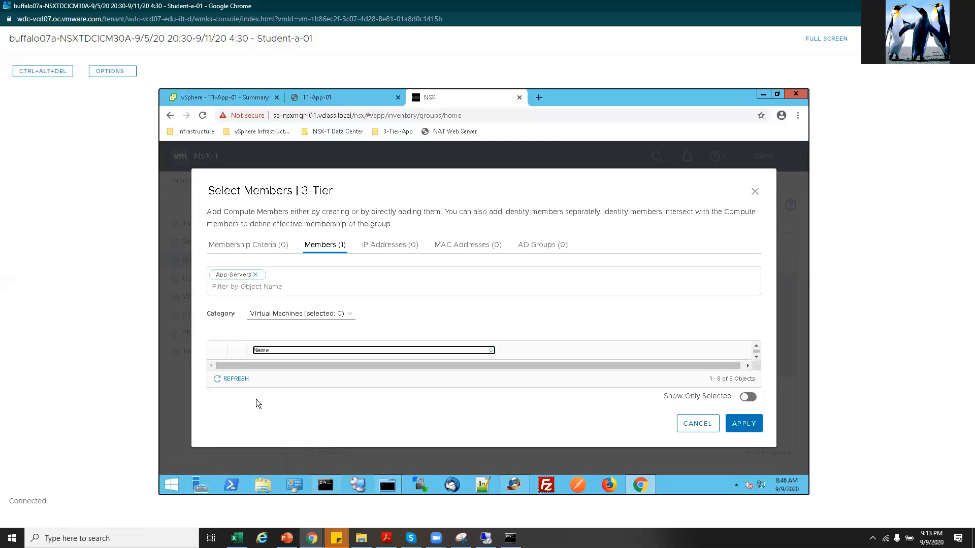
left_click(749, 398)
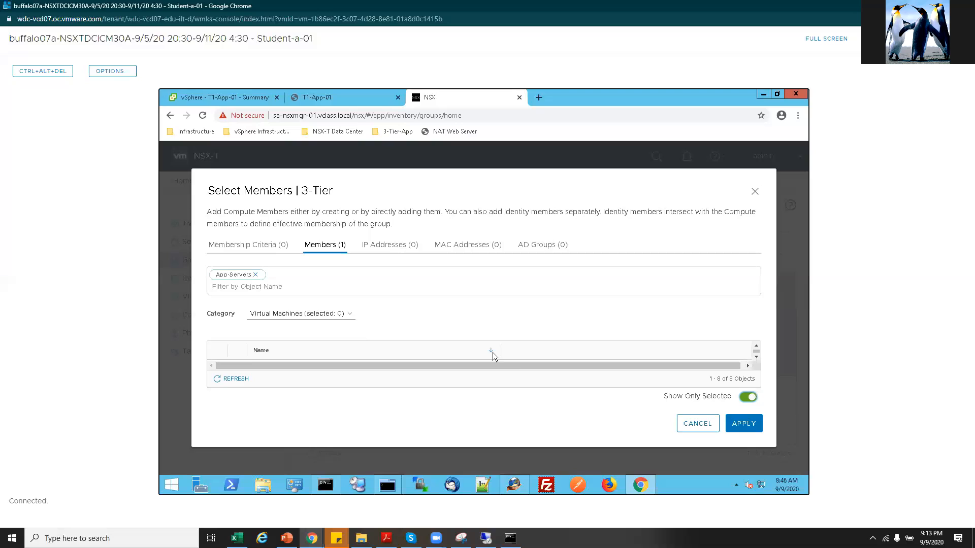
left_click(493, 355)
left_click(743, 397)
left_click(697, 424)
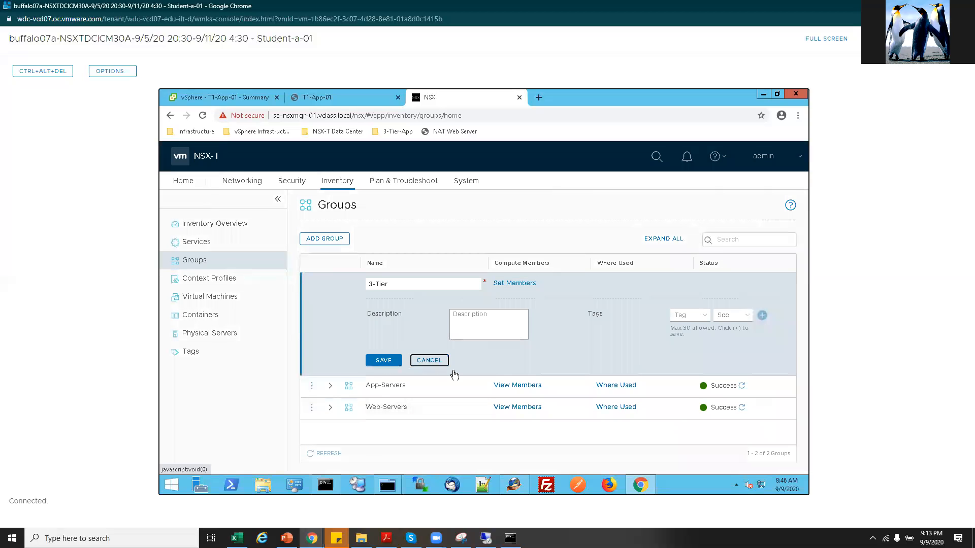
left_click(435, 361)
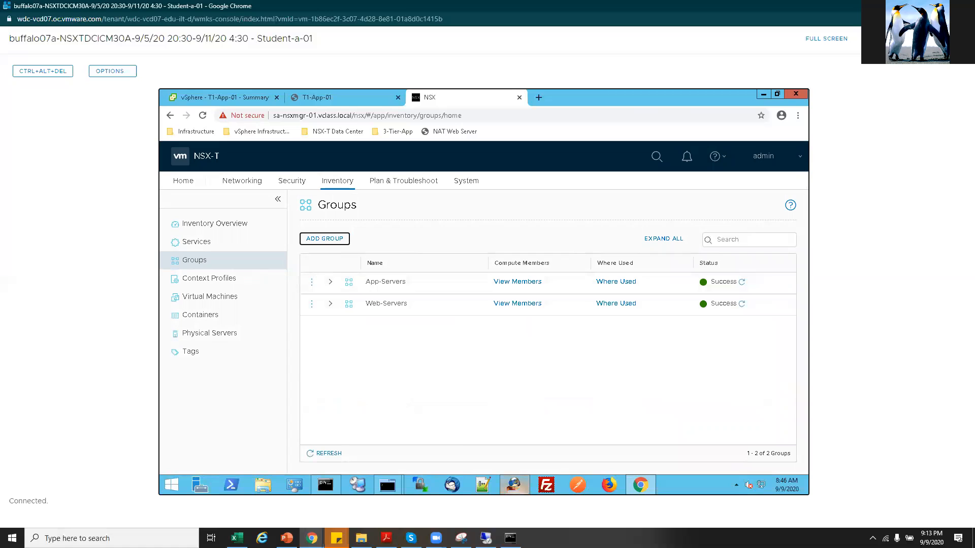
Switch to Remote Desktop Connection, connect to vdc-buffalo-a.vmeduc.com and sign in to the lab machine with the account password.
left_click(486, 538)
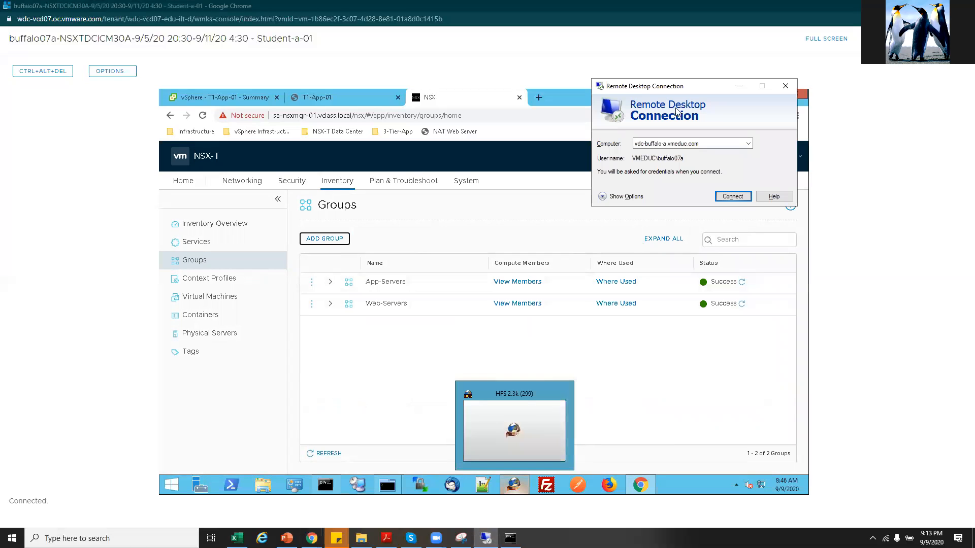
key("Return")
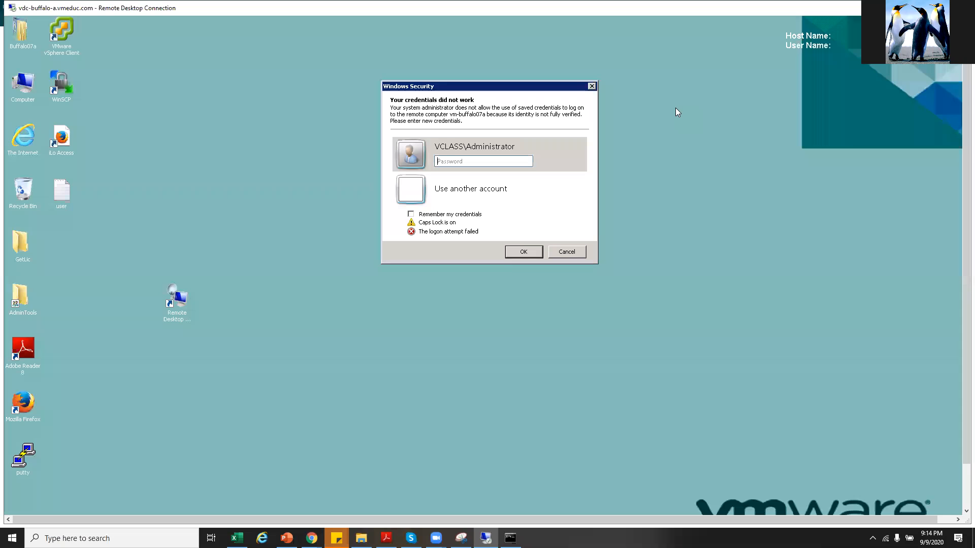
left_click(452, 161)
type("••••")
key("BackSpace")
key("BackSpace")
key("BackSpace")
key("BackSpace")
key("Caps_Lock")
key("Caps_Lock")
type("•")
key("Caps_Lock")
type("•••••")
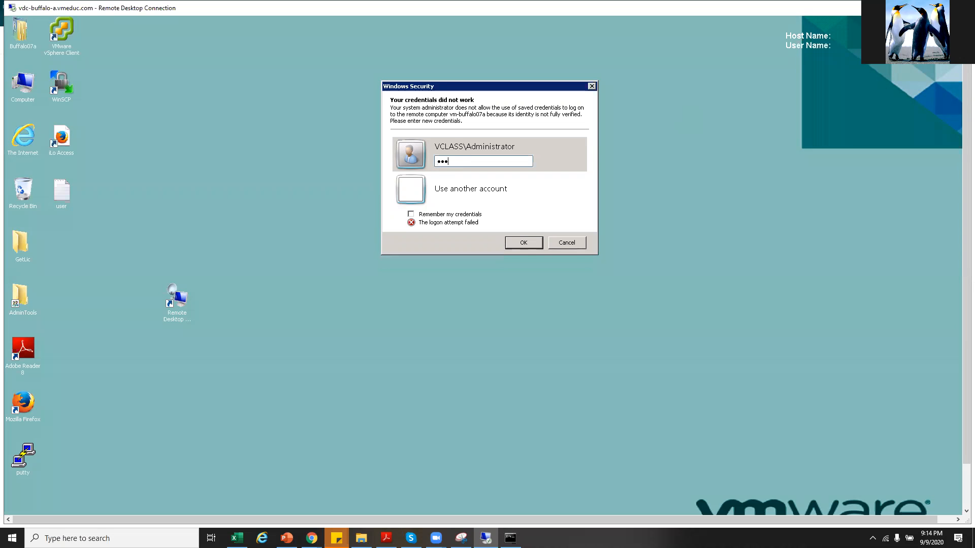
type("••")
key("Return")
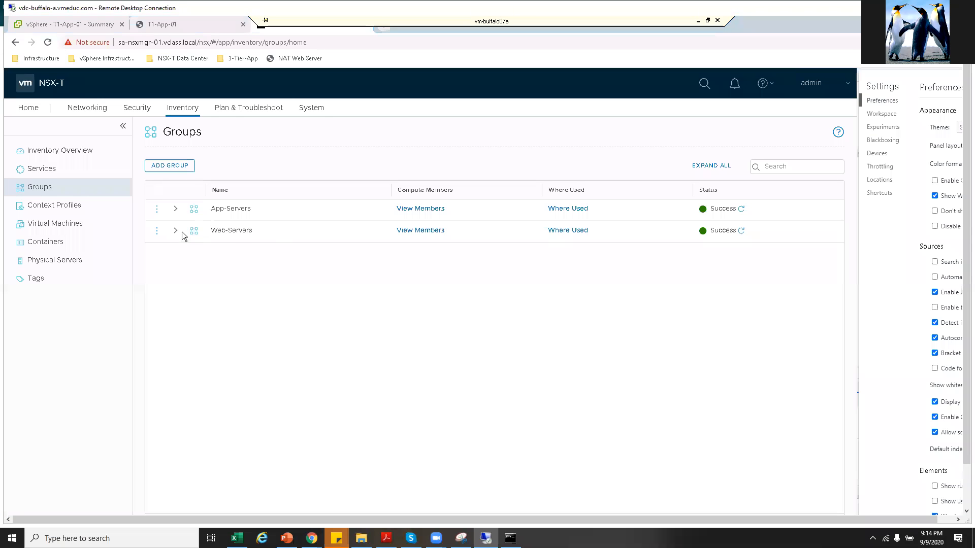
left_click(178, 169)
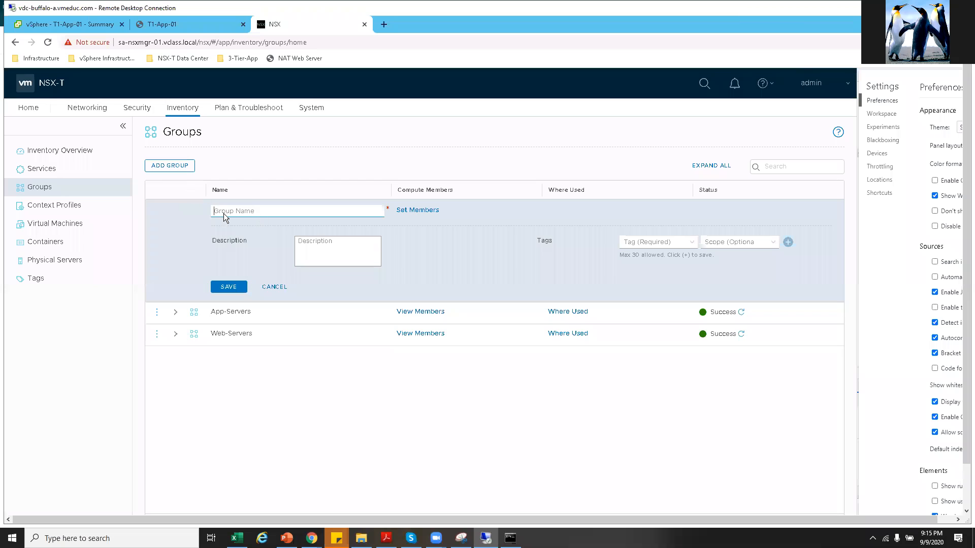
type("3-Tier")
right_click(406, 210)
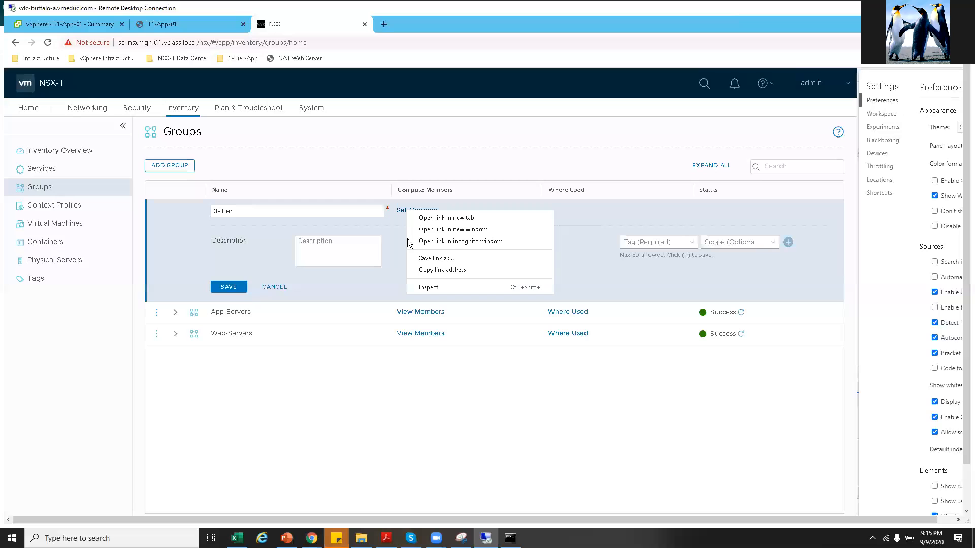
left_click(406, 209)
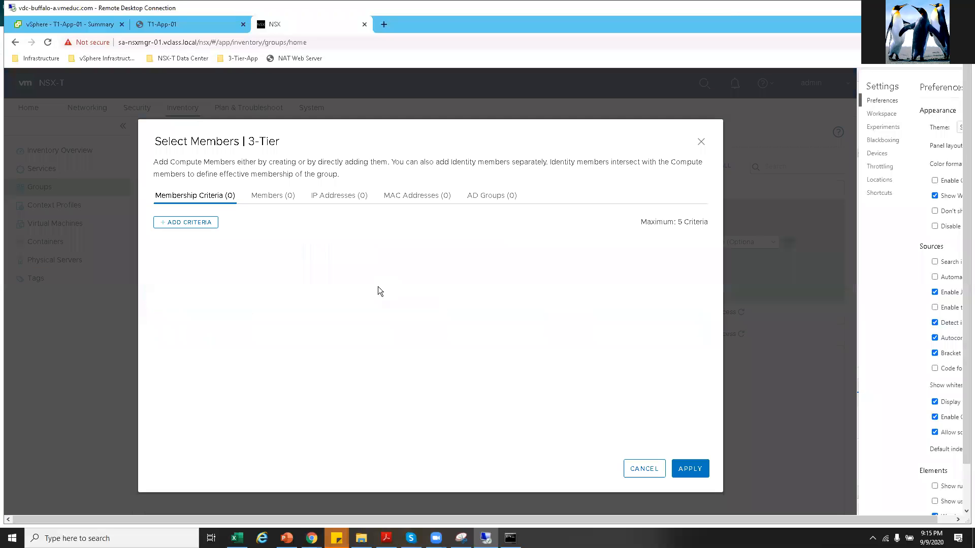
left_click(264, 196)
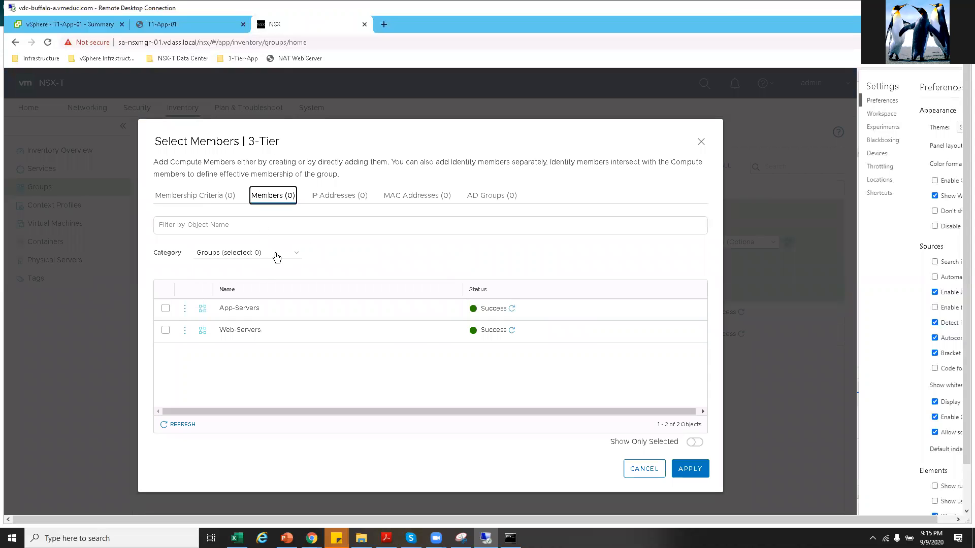
left_click(272, 254)
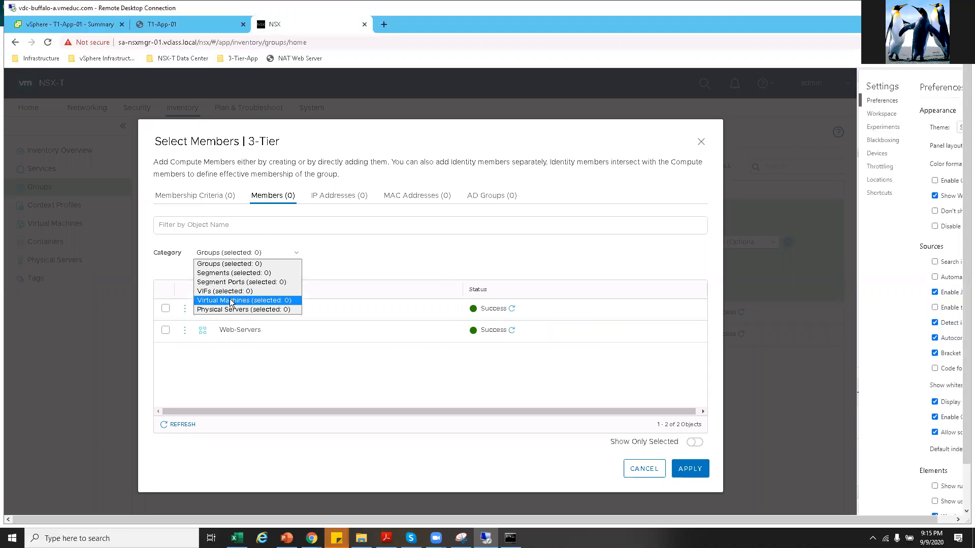
left_click(257, 300)
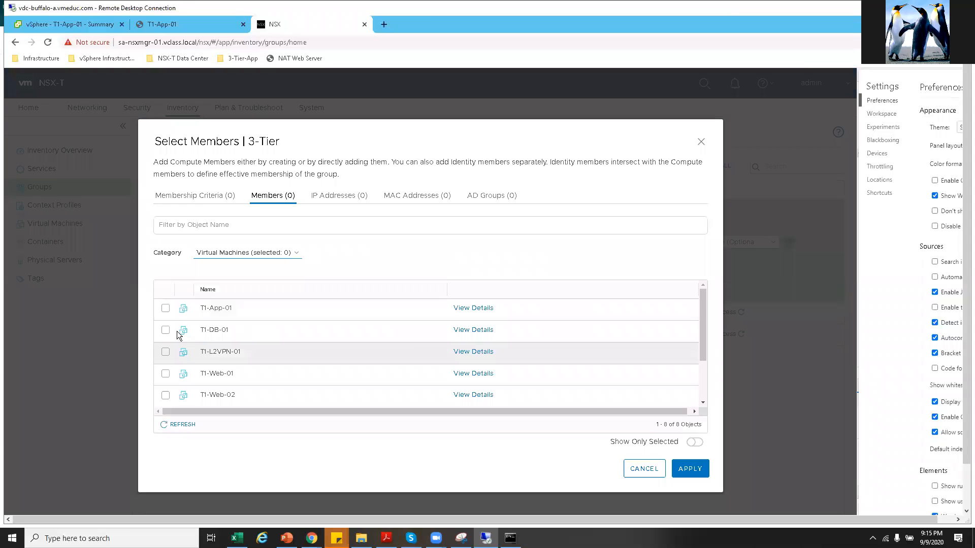
left_click(165, 309)
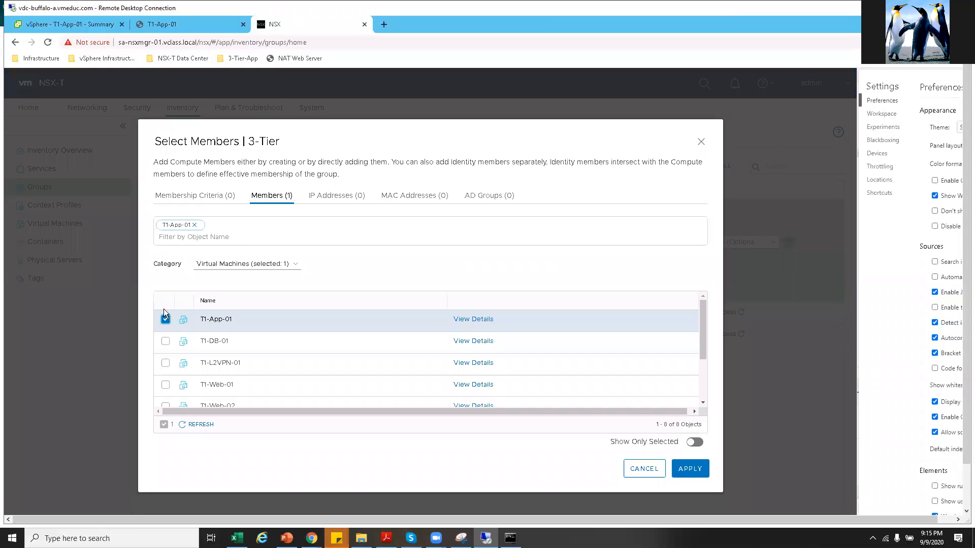
left_click(165, 342)
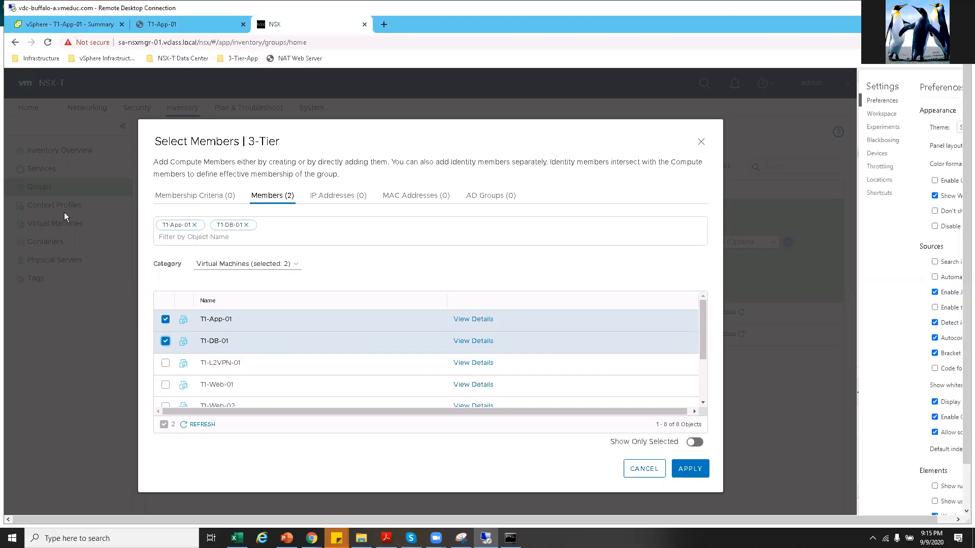
left_click(644, 469)
left_click(180, 165)
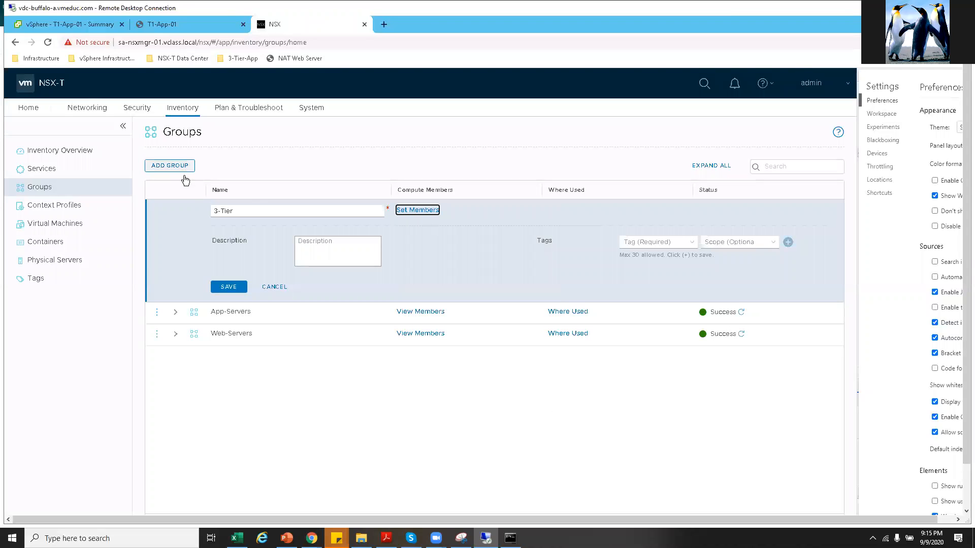
left_click(274, 287)
Start a new group named DB-Servers and open its member selection.
left_click(164, 166)
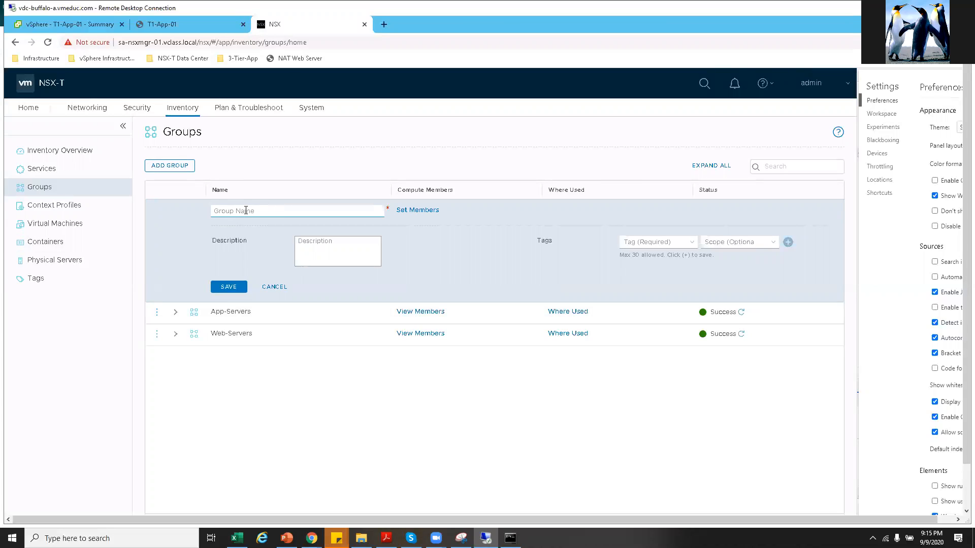
type("DB-Servers")
left_click(429, 214)
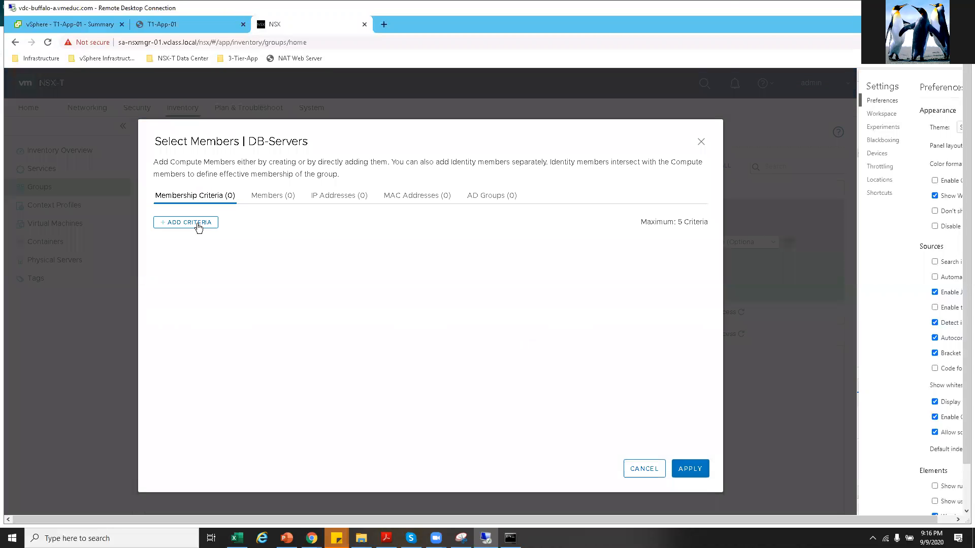
Add the membership criterion Virtual Machine Name Contains db to the DB-Servers group, apply it and save the group.
left_click(197, 224)
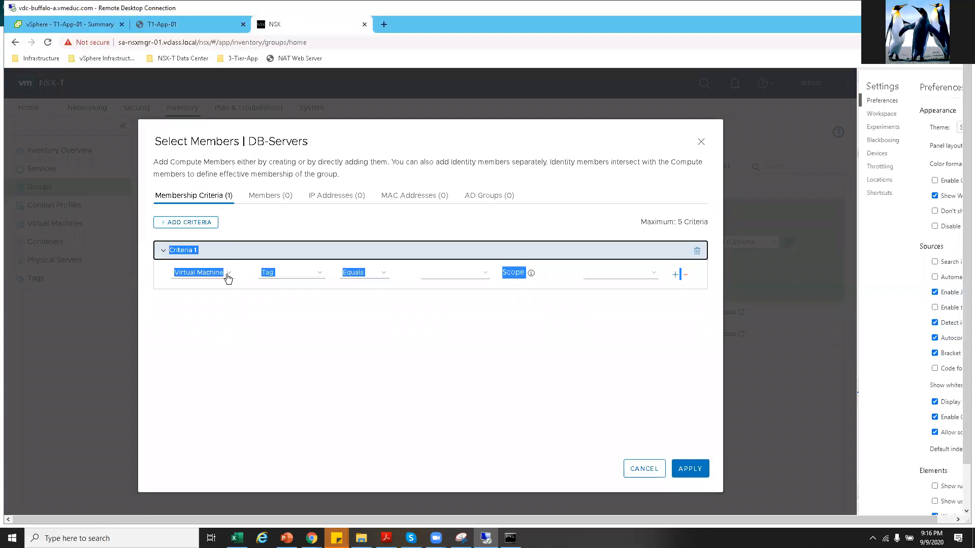
left_click(319, 277)
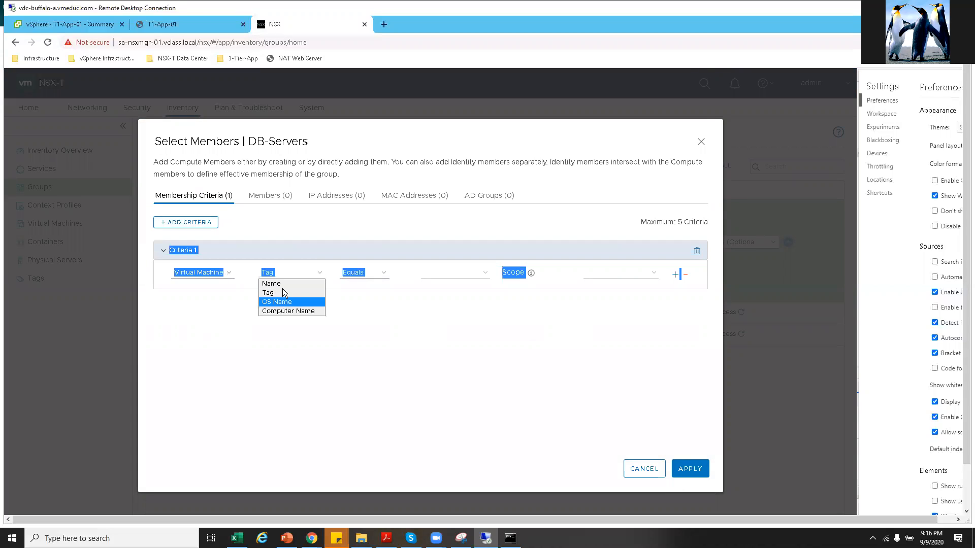
left_click(302, 284)
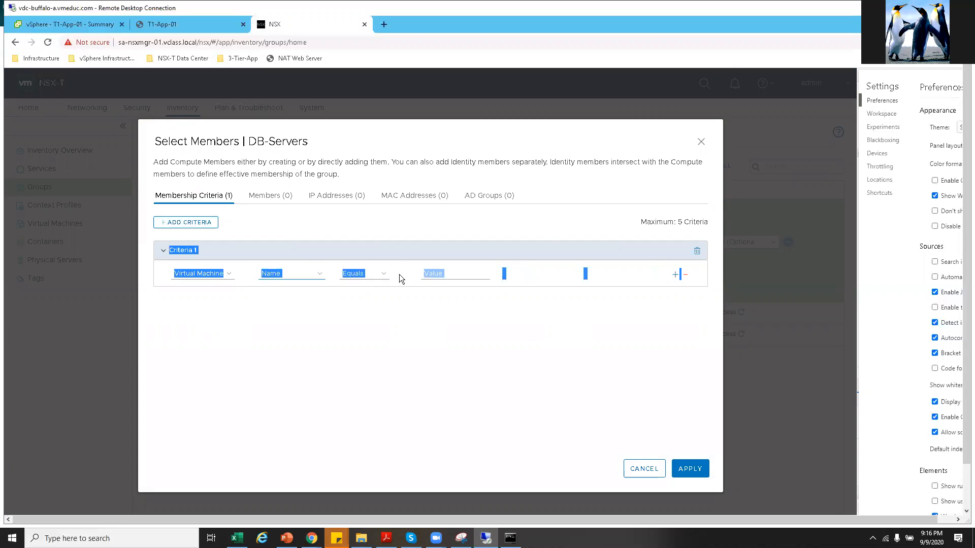
left_click(385, 274)
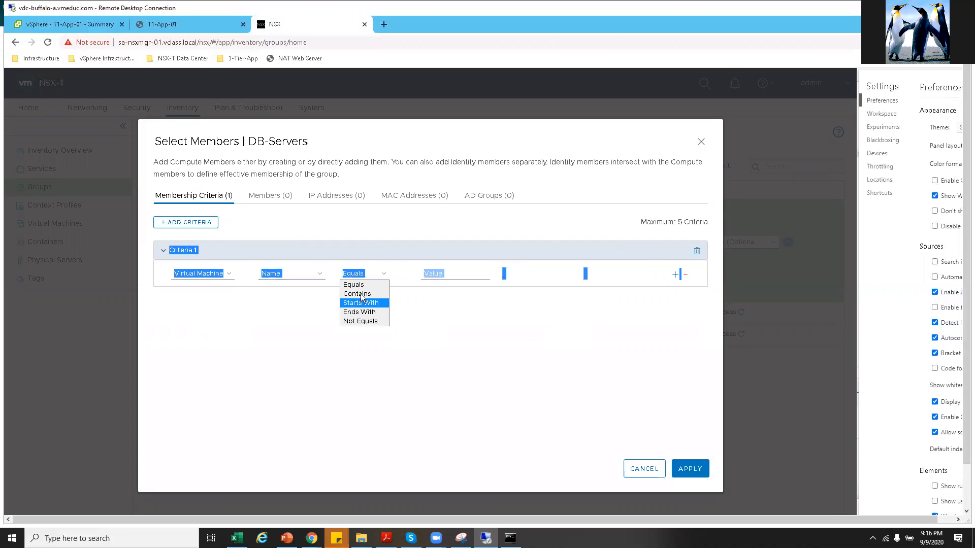
key("Return")
left_click(450, 273)
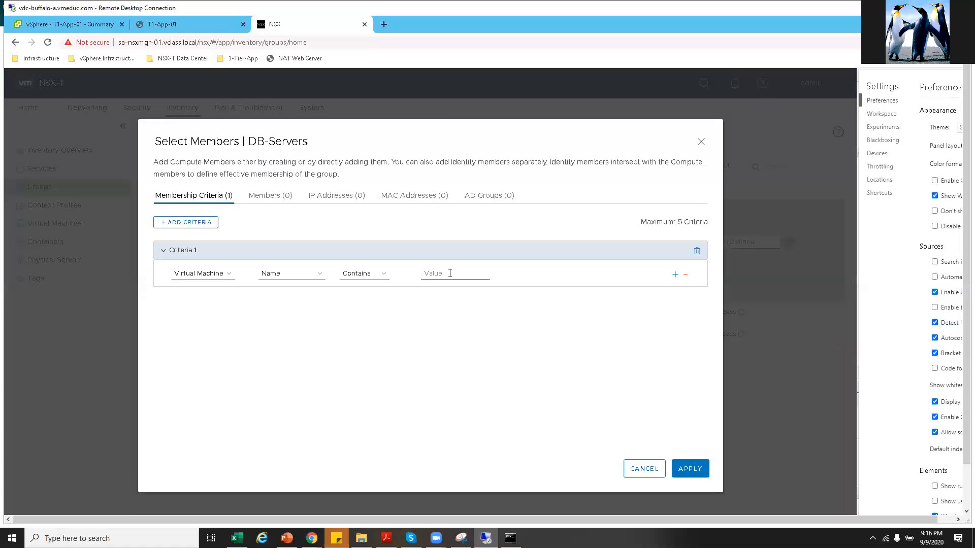
type("db")
left_click(689, 468)
left_click(229, 288)
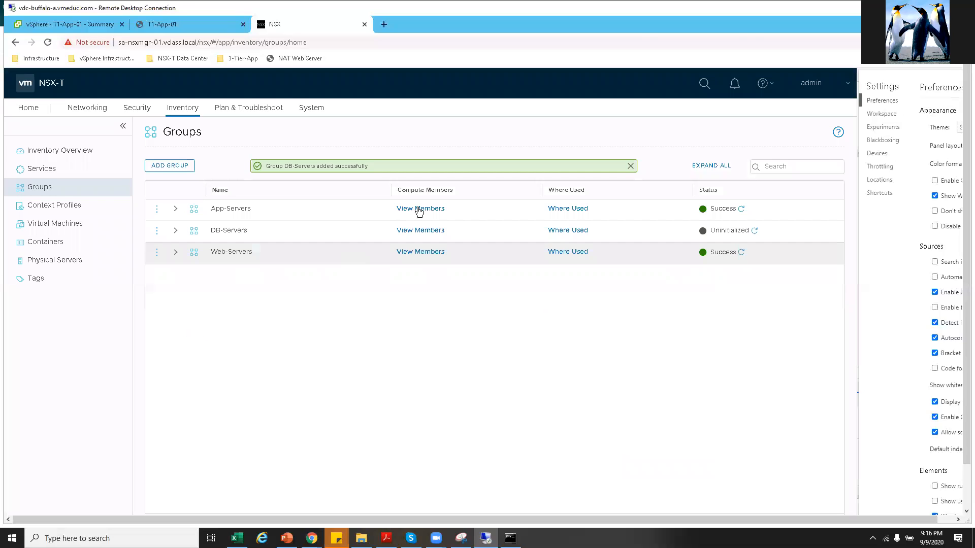
View the effective virtual machine members of the DB-Servers group.
left_click(419, 231)
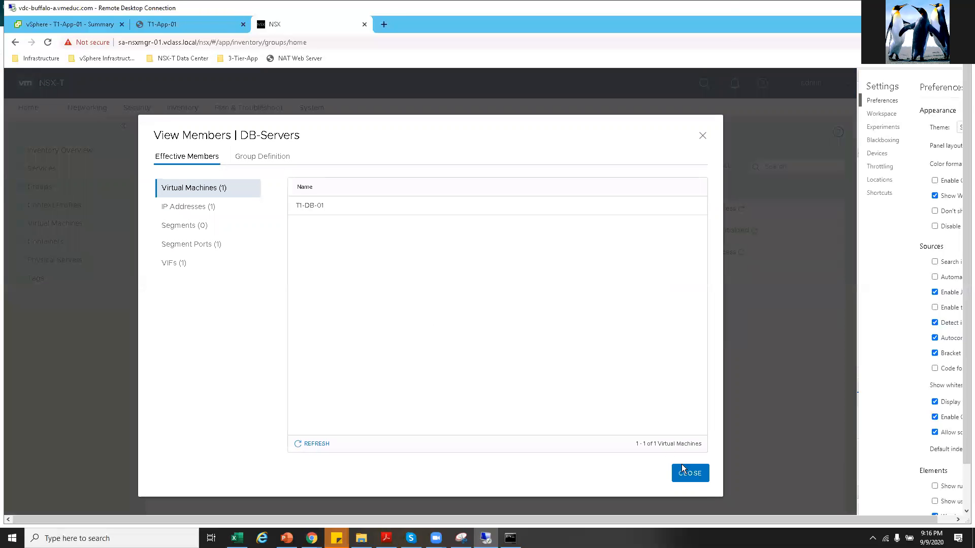
left_click(689, 479)
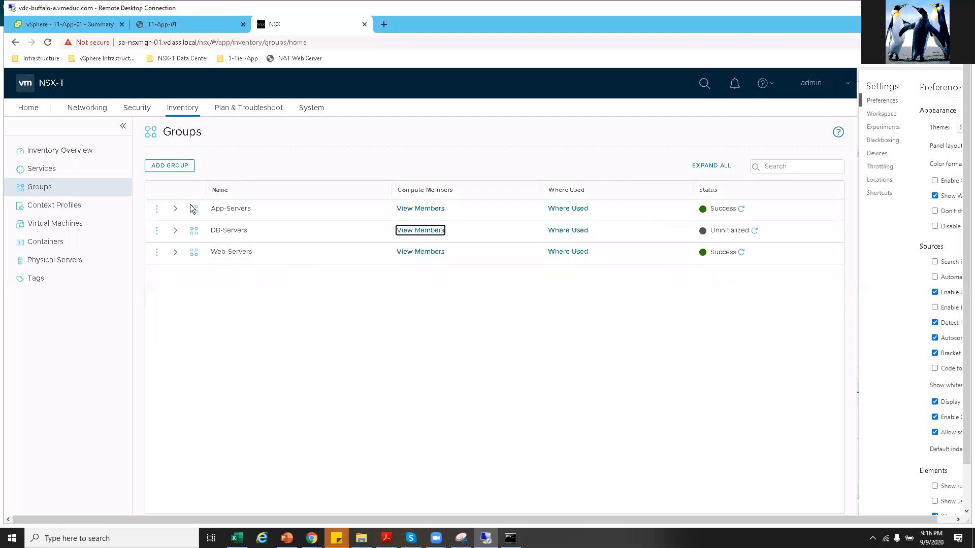
Start a new group named 3-Tier and open the selection of its direct members.
left_click(162, 166)
left_click(231, 211)
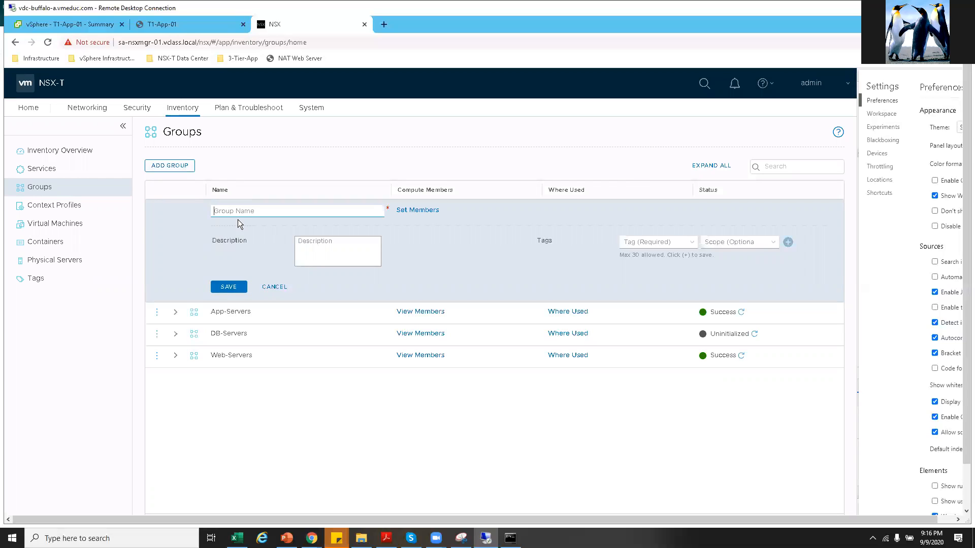
type("3-Tier")
left_click(408, 214)
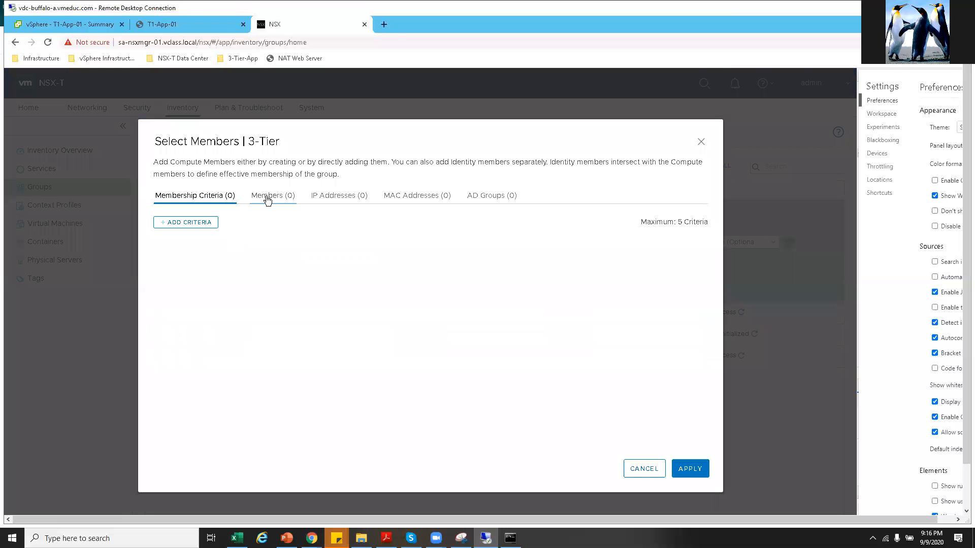
left_click(266, 196)
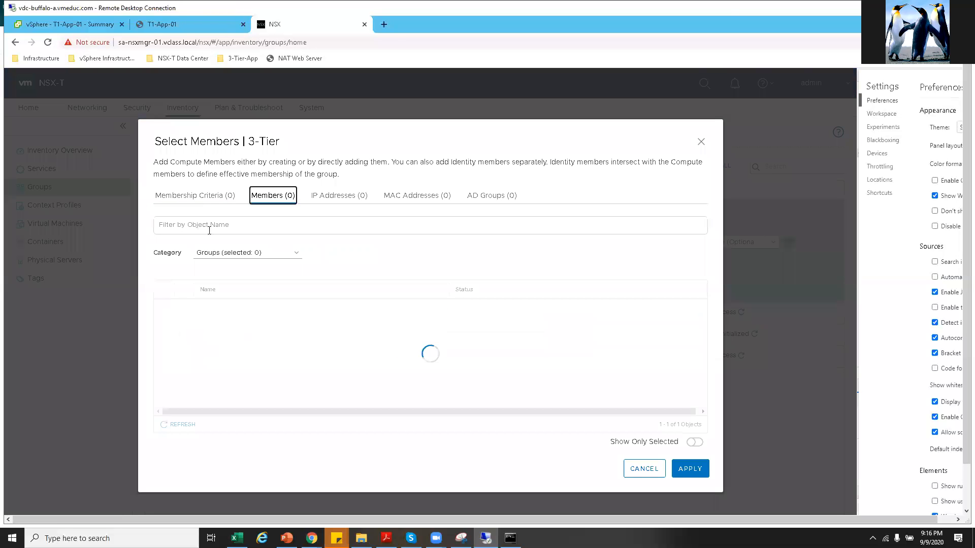
Add the virtual machines T1-App-01, T1-DB-01, T1-Web-01 and T1-Web-02 as members of the 3-Tier group, apply the selection and save the group.
left_click(226, 255)
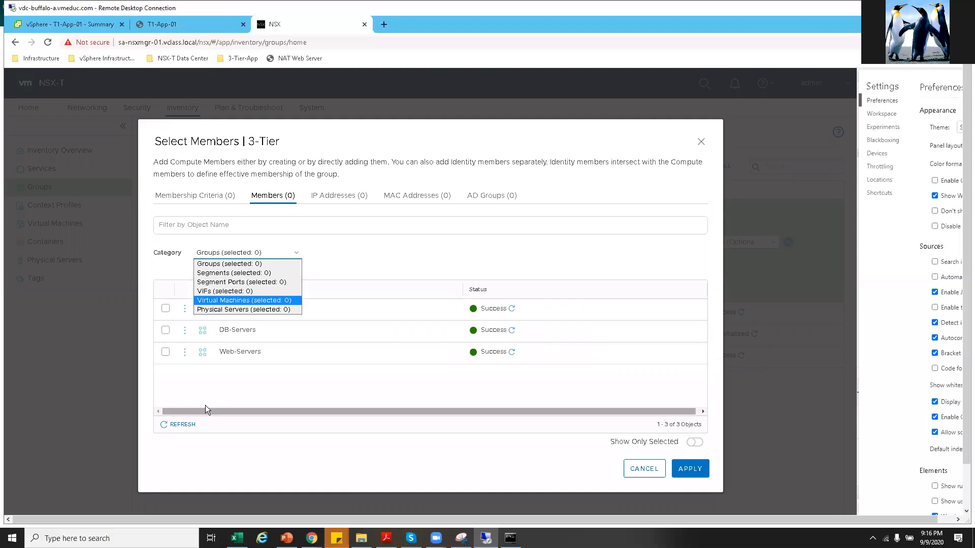
left_click(214, 301)
left_click(165, 308)
left_click(165, 341)
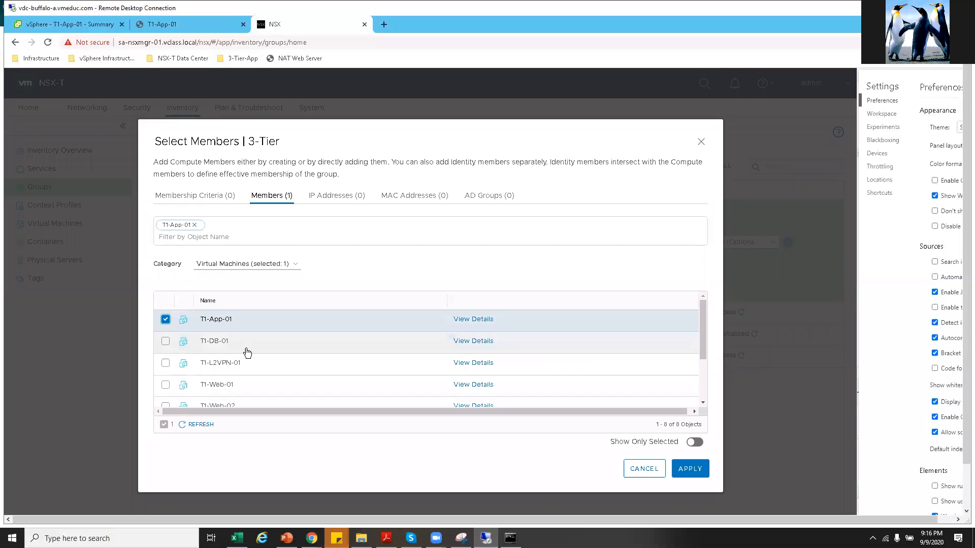
scroll(246, 348, "down", 1)
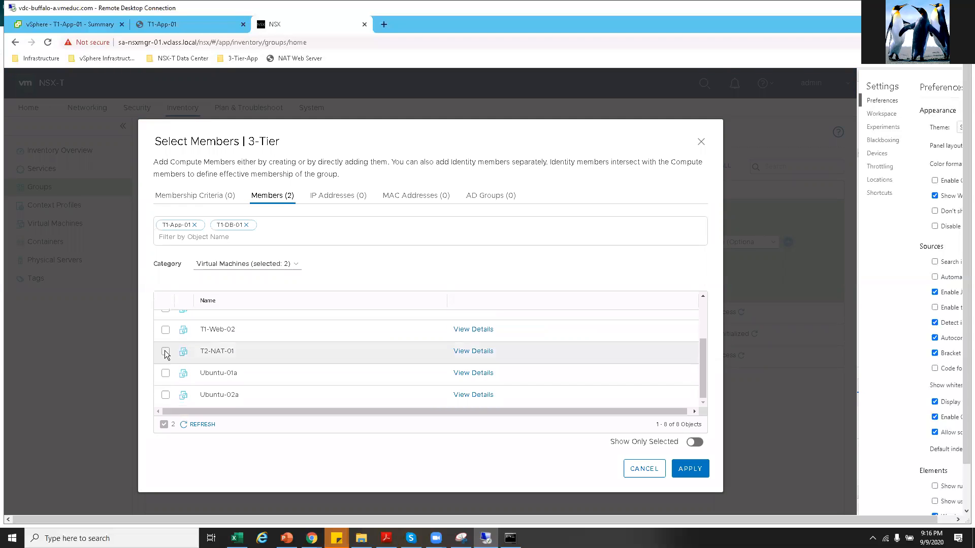
scroll(169, 335, "down", 1)
left_click(166, 330)
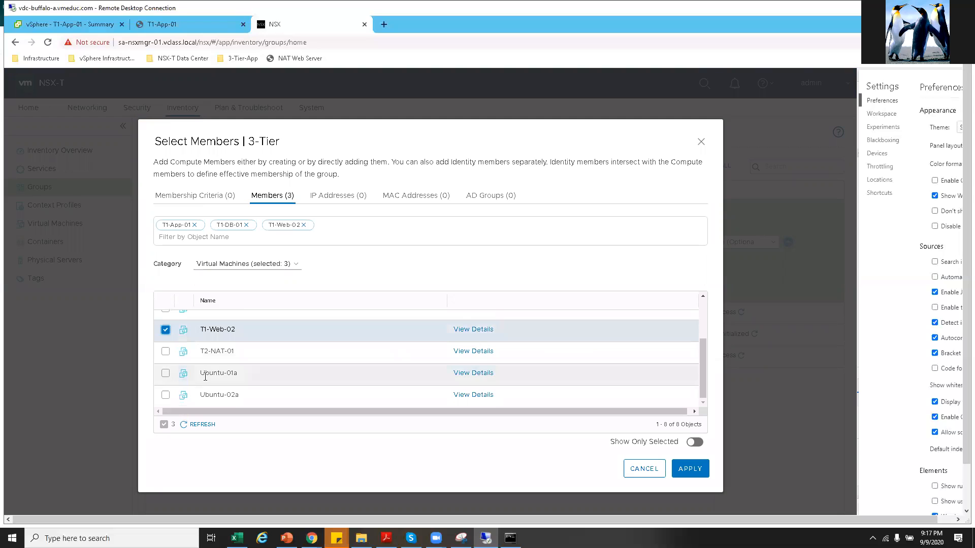
scroll(232, 381, "up", 1)
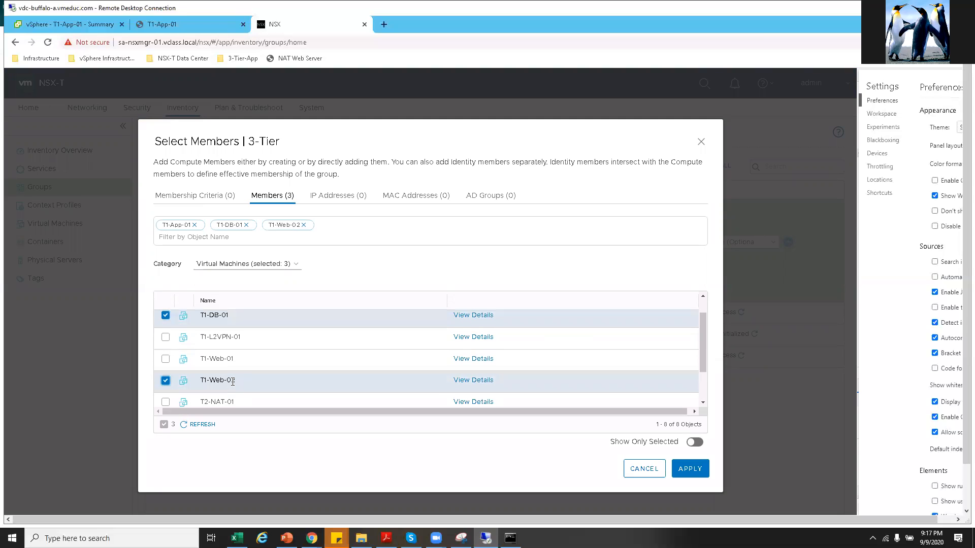
left_click(165, 360)
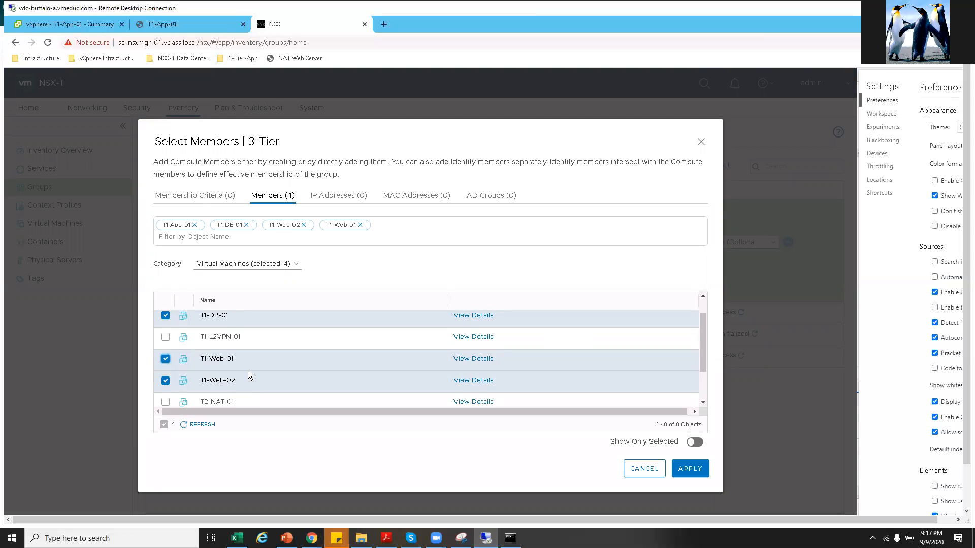
scroll(248, 375, "down", 1)
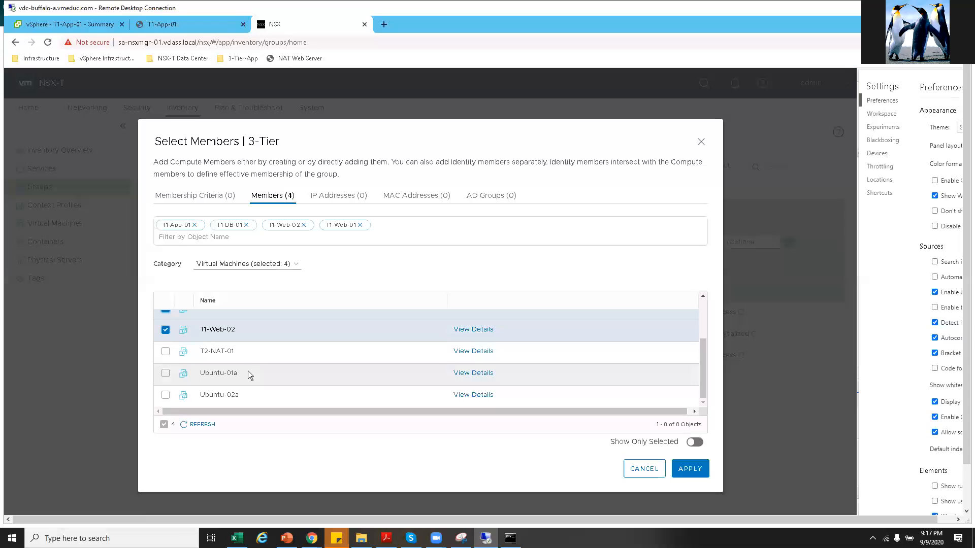
scroll(253, 377, "up", 2)
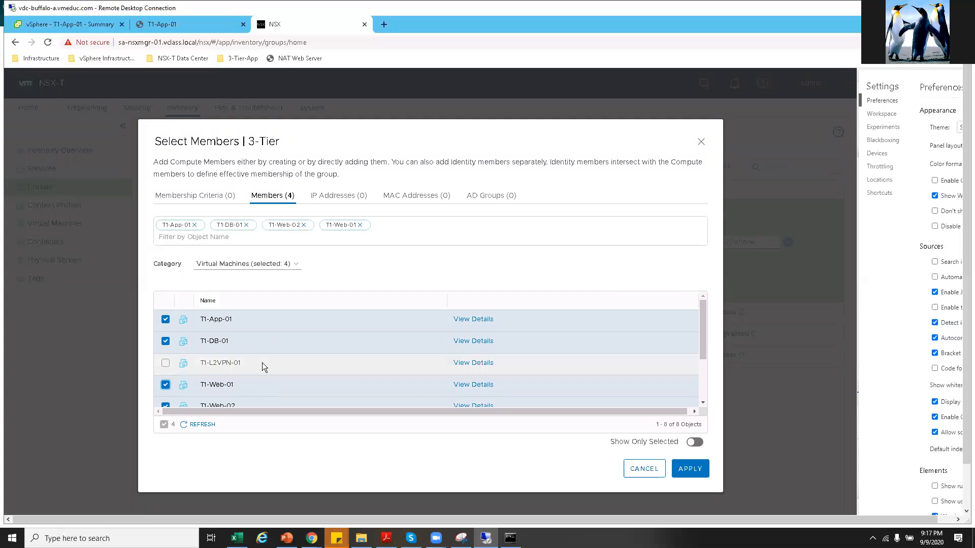
scroll(262, 362, "down", 3)
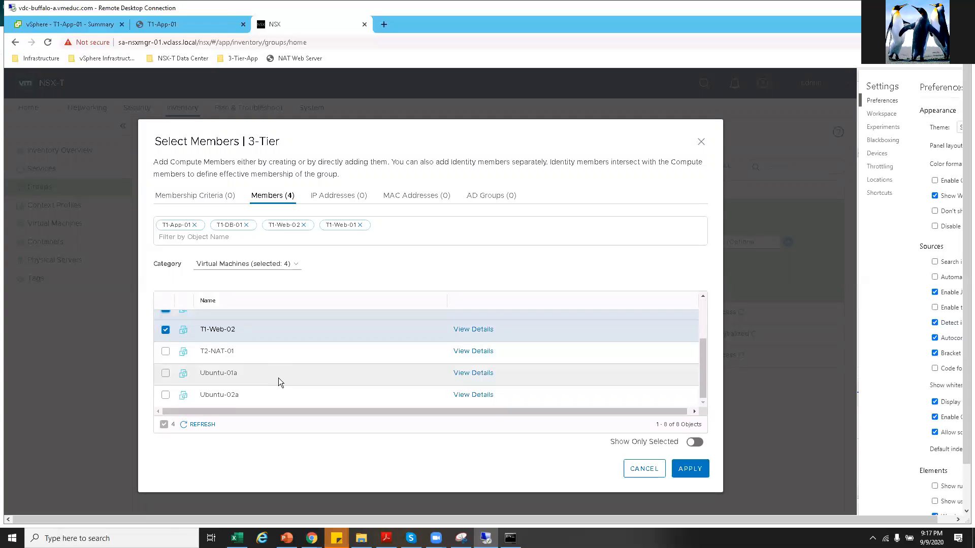
scroll(281, 375, "up", 3)
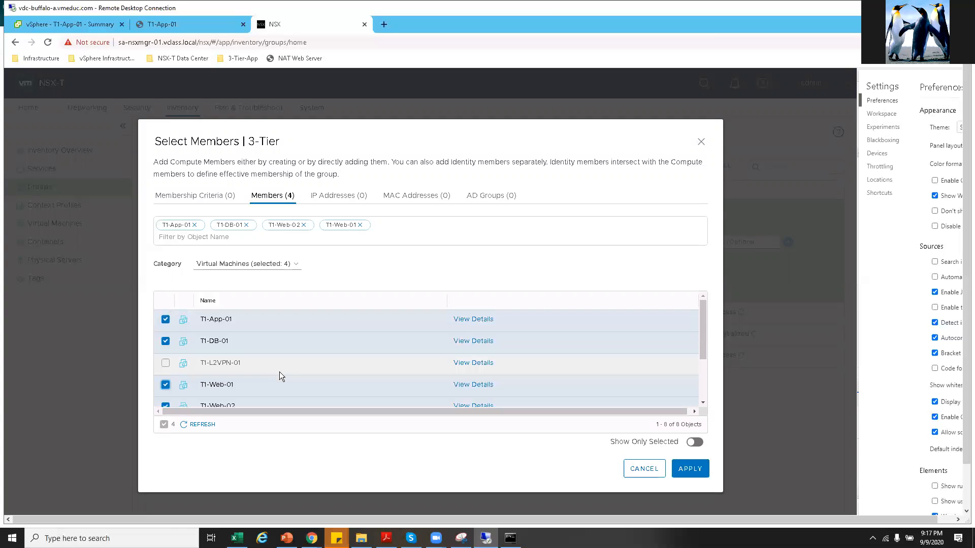
scroll(279, 372, "down", 3)
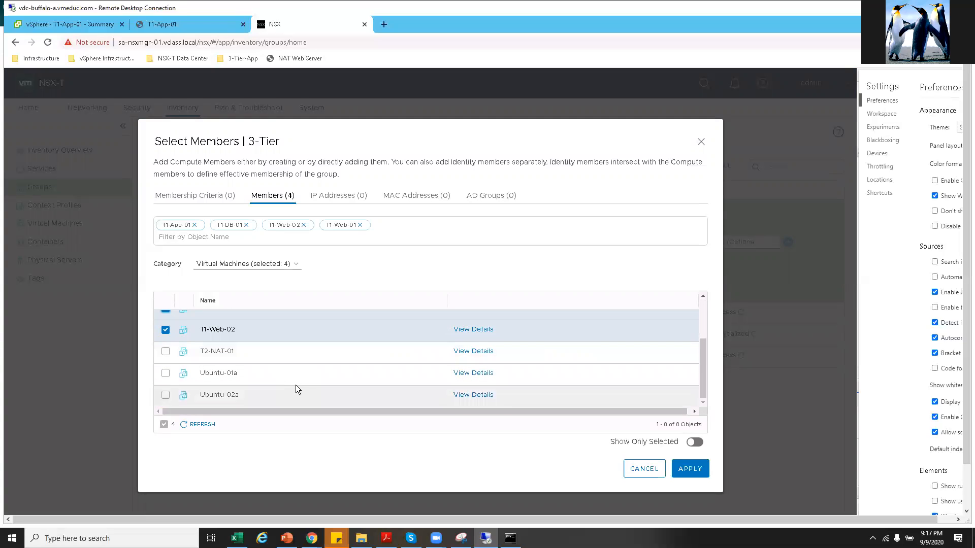
left_click(689, 470)
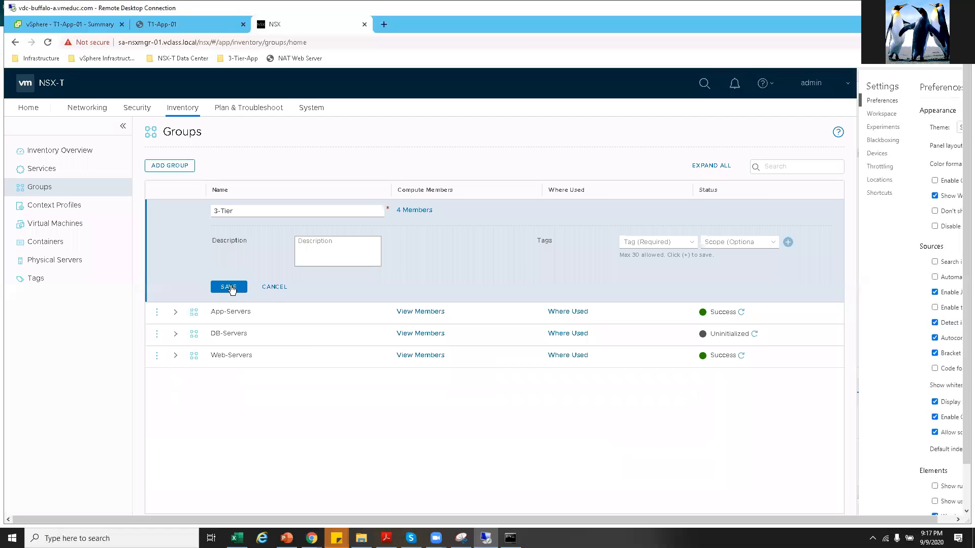
left_click(229, 287)
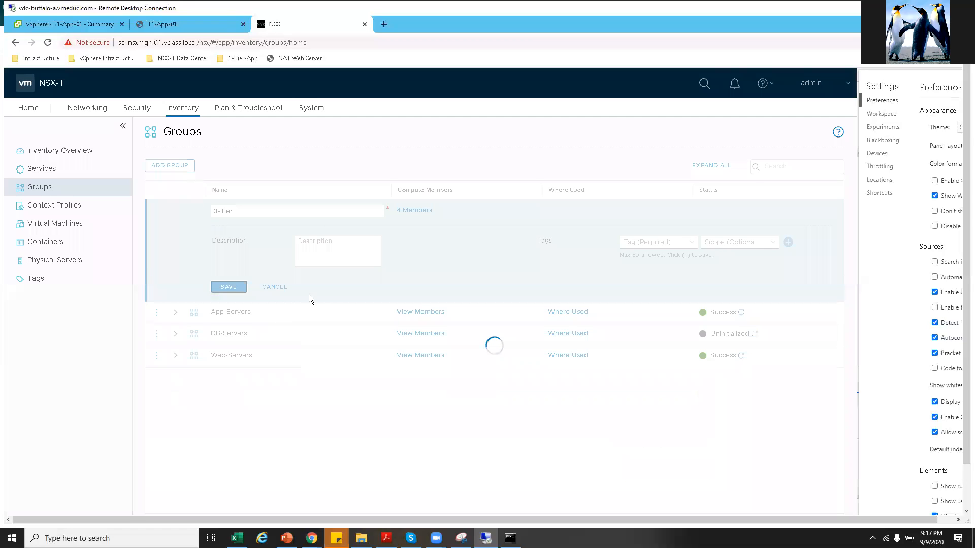
View the effective virtual machine members of the 3-Tier group.
left_click(417, 210)
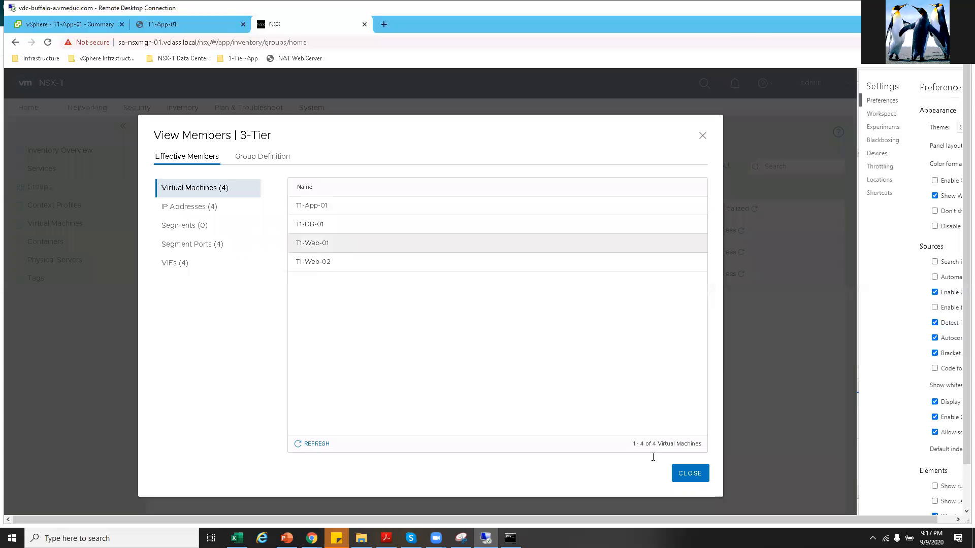
left_click(697, 476)
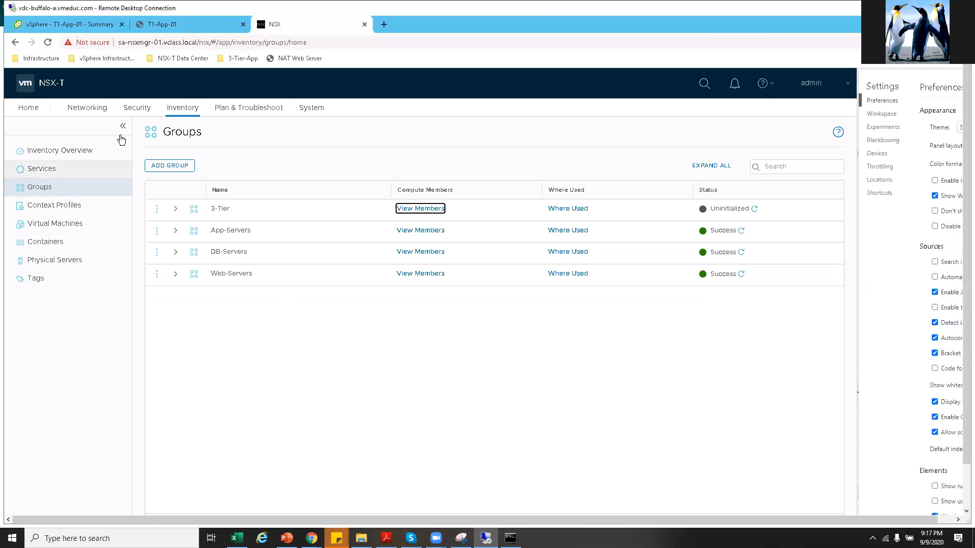
Open the Distributed Firewall security settings and add a new policy in the Application category.
left_click(134, 110)
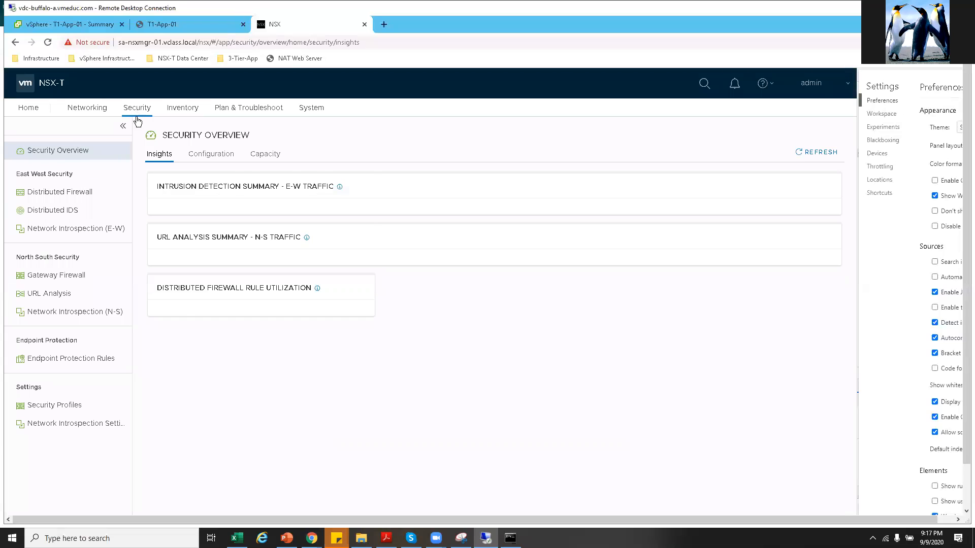
left_click(68, 197)
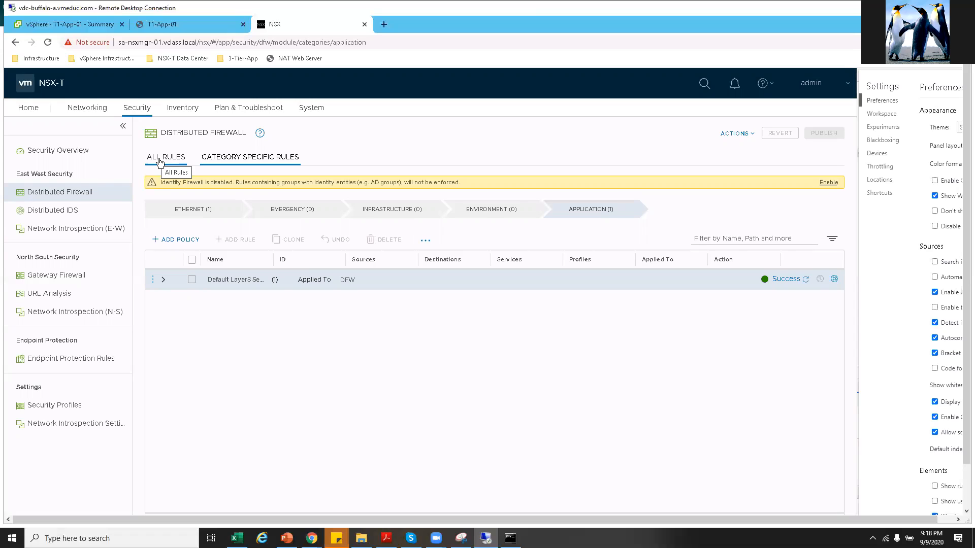
left_click(185, 242)
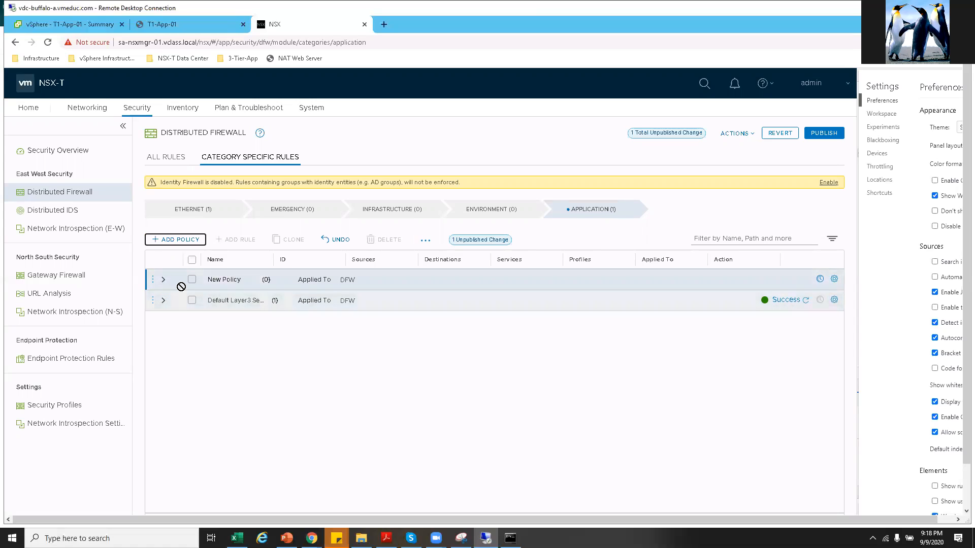
Expand the default Layer3 section to show its rule and add a second new policy in the Application category.
left_click(164, 301)
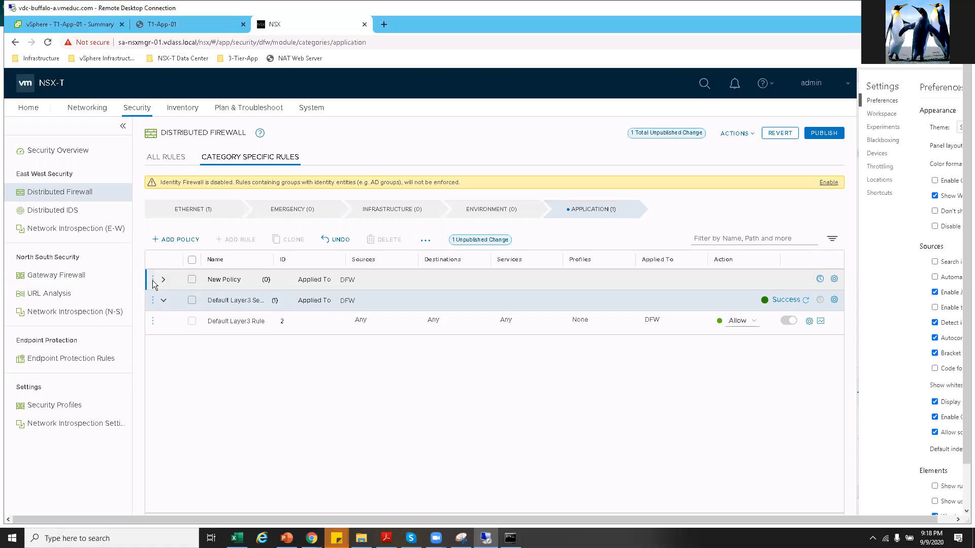
left_click(154, 281)
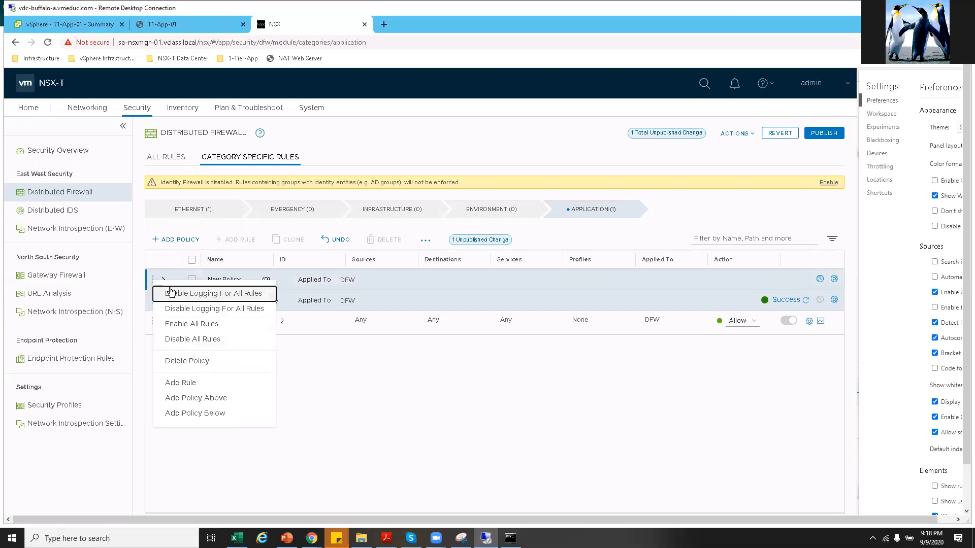
left_click(180, 245)
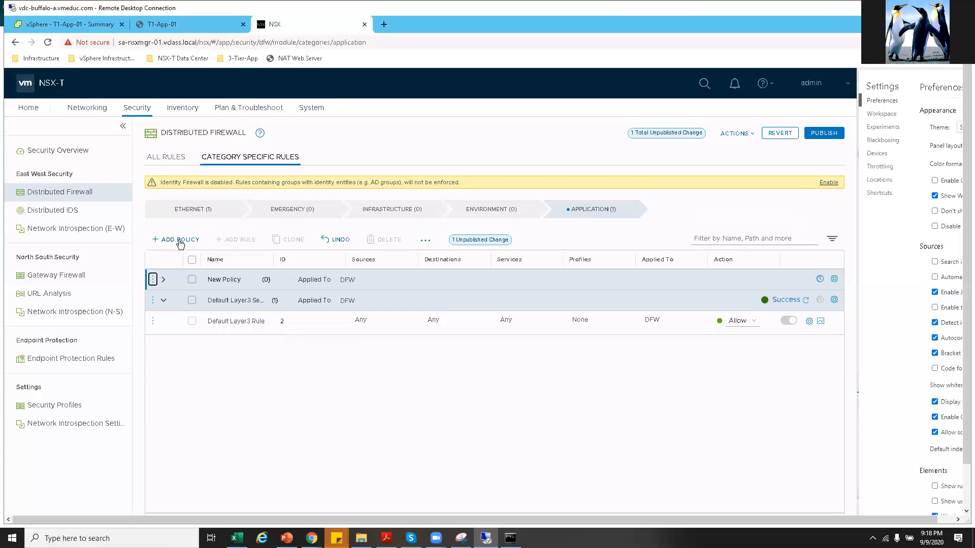
left_click(180, 244)
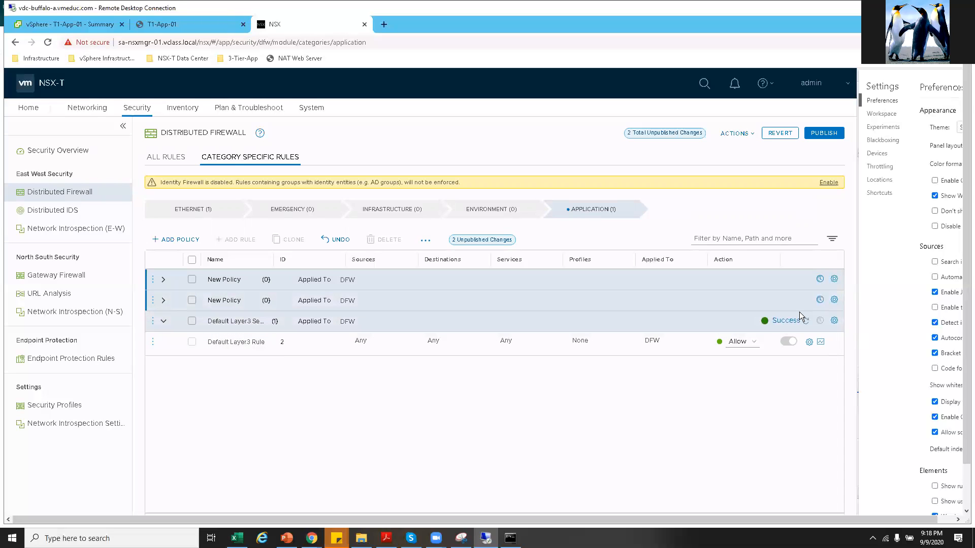
Inspect the settings of the new policy directly above the default Layer3 section, cancel them and collapse the expanded sections.
left_click(834, 300)
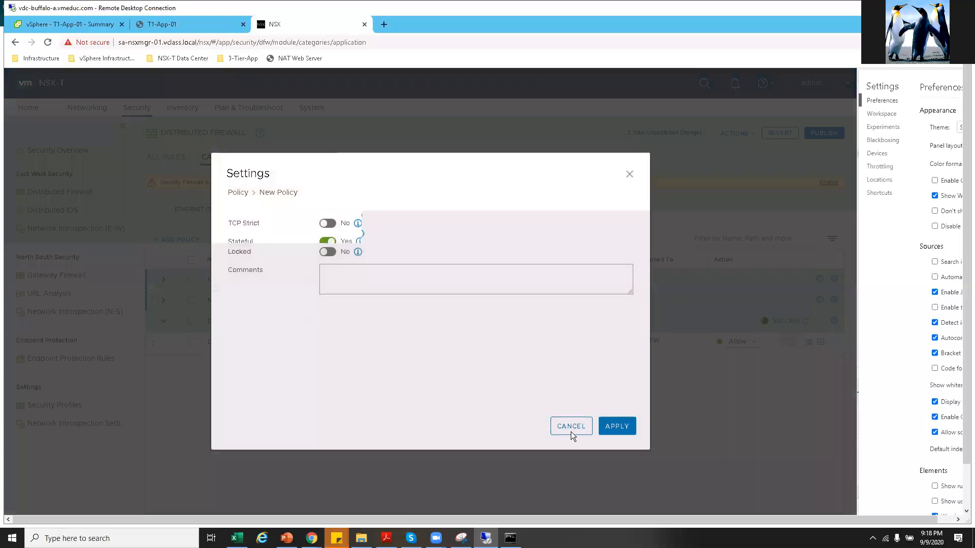
left_click(571, 434)
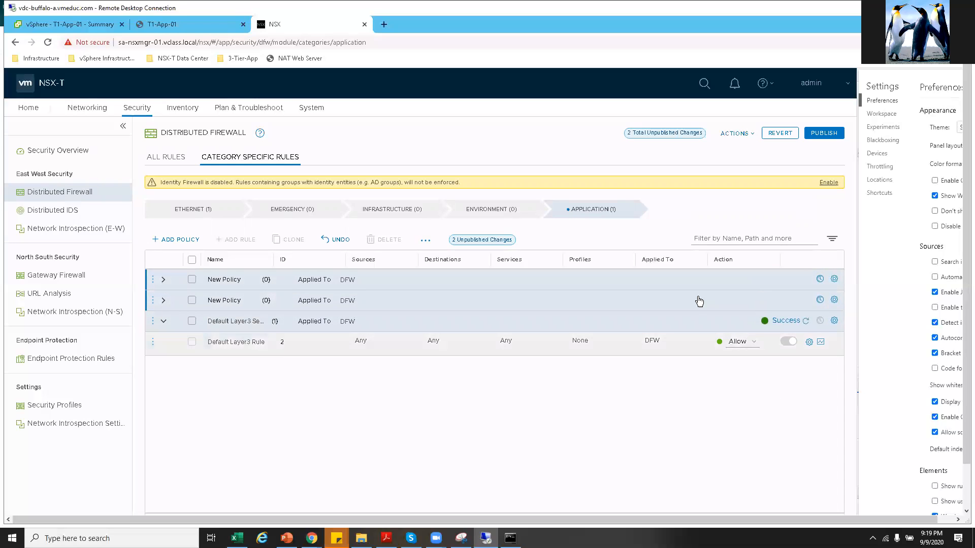
left_click(163, 302)
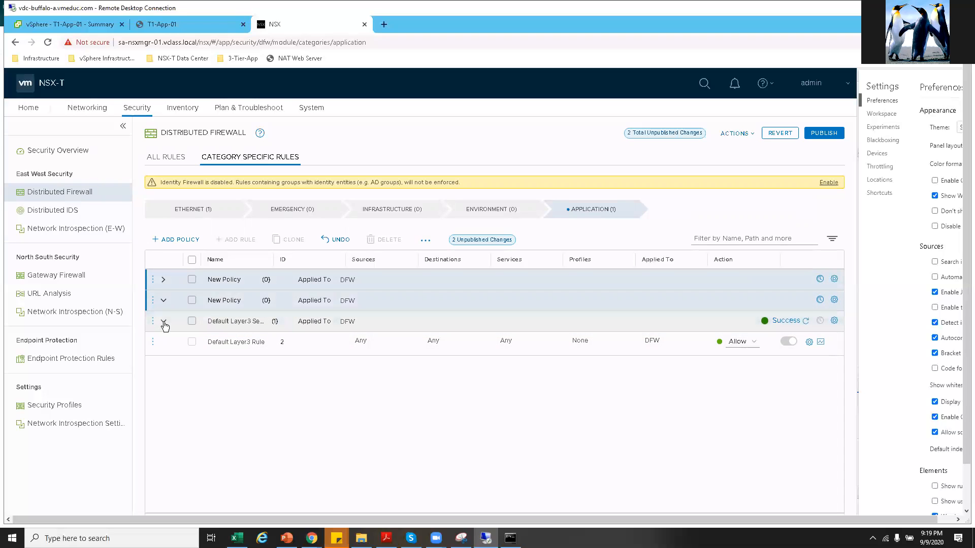
left_click(164, 322)
left_click(164, 301)
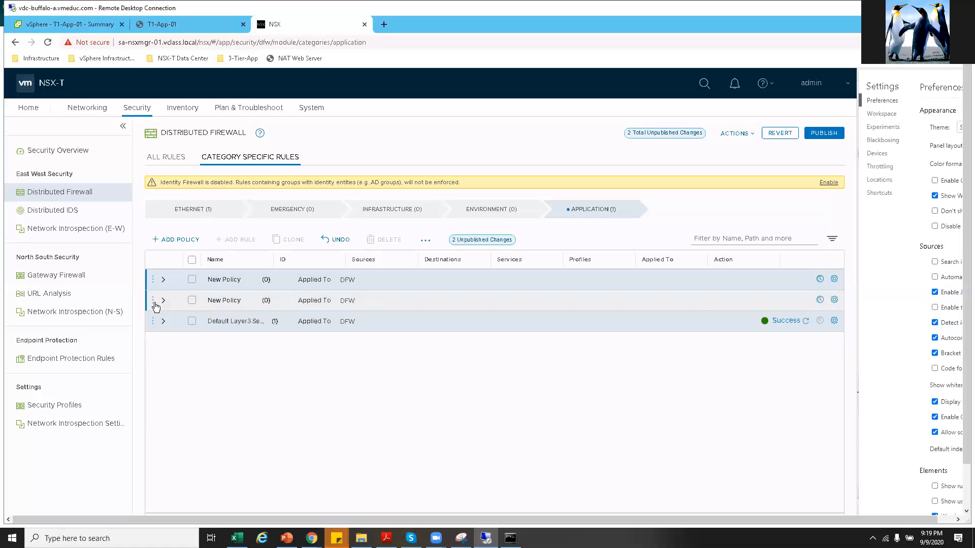
Apply the new policy directly above the default Layer3 section to the 3-Tier group instead of the whole DFW.
left_click(153, 302)
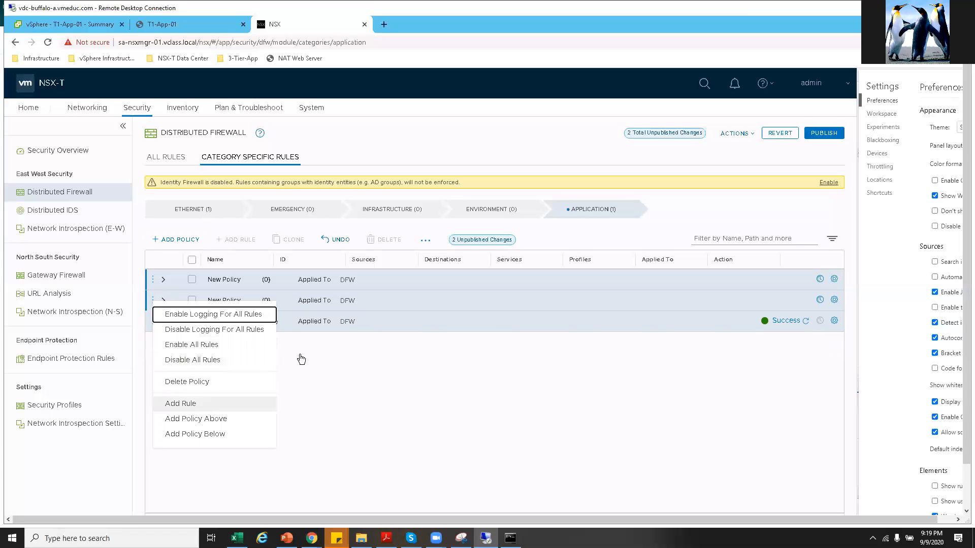
left_click(345, 302)
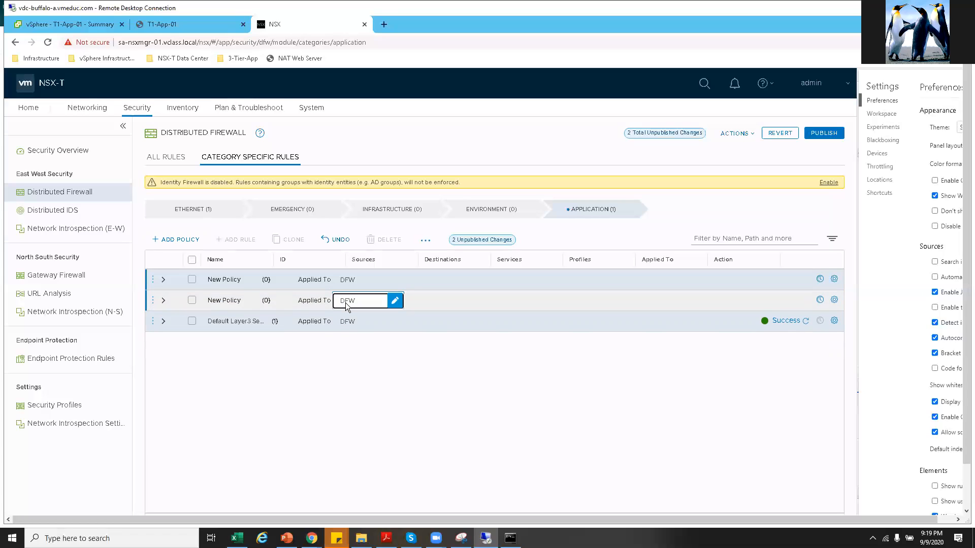
left_click(395, 302)
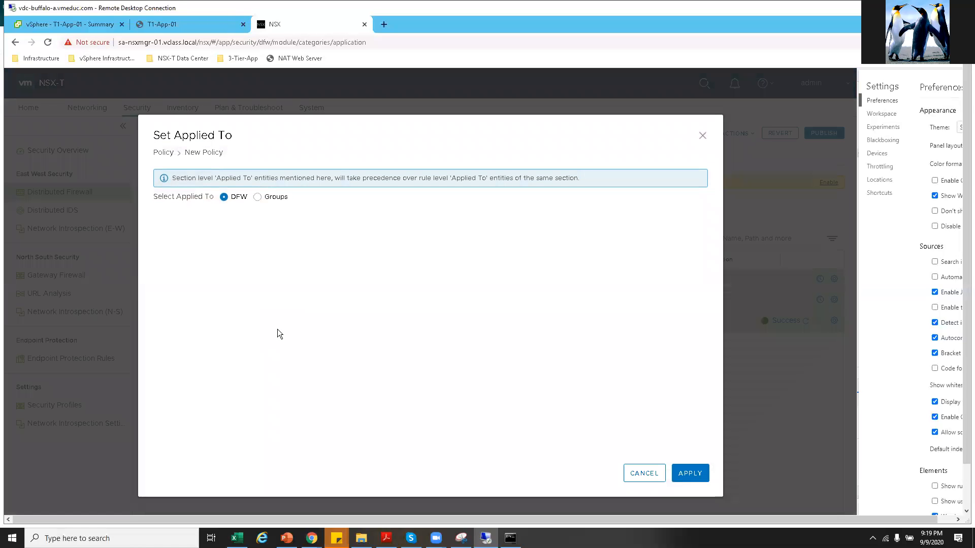
left_click(257, 197)
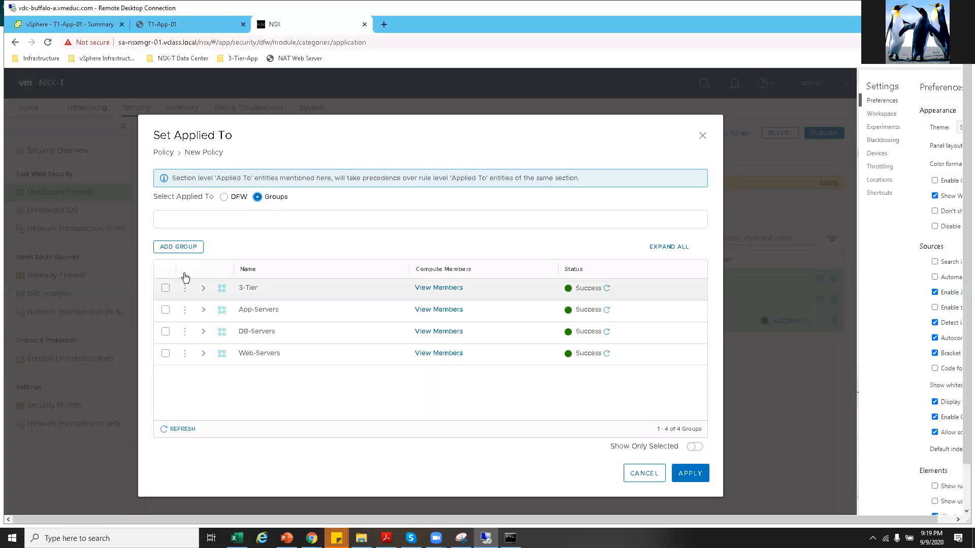
left_click(166, 288)
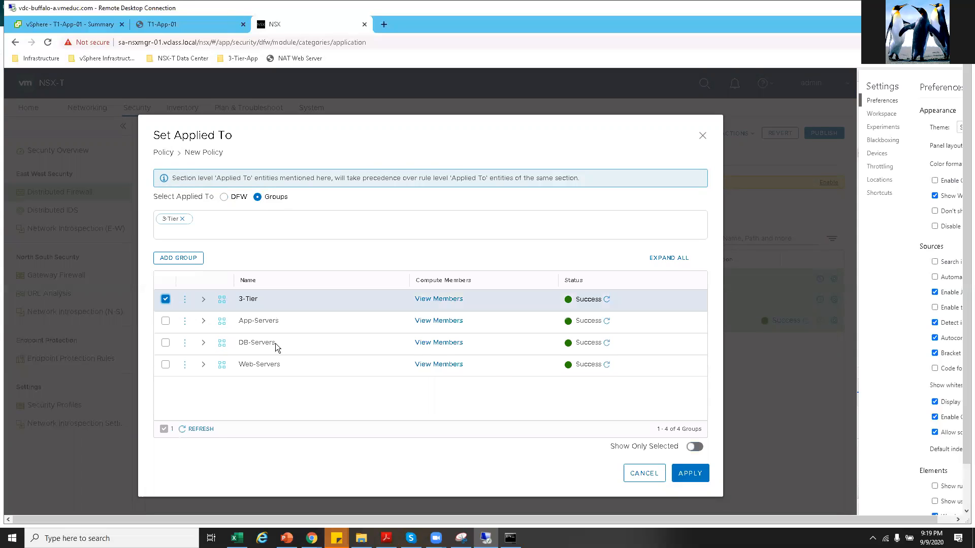
left_click(680, 473)
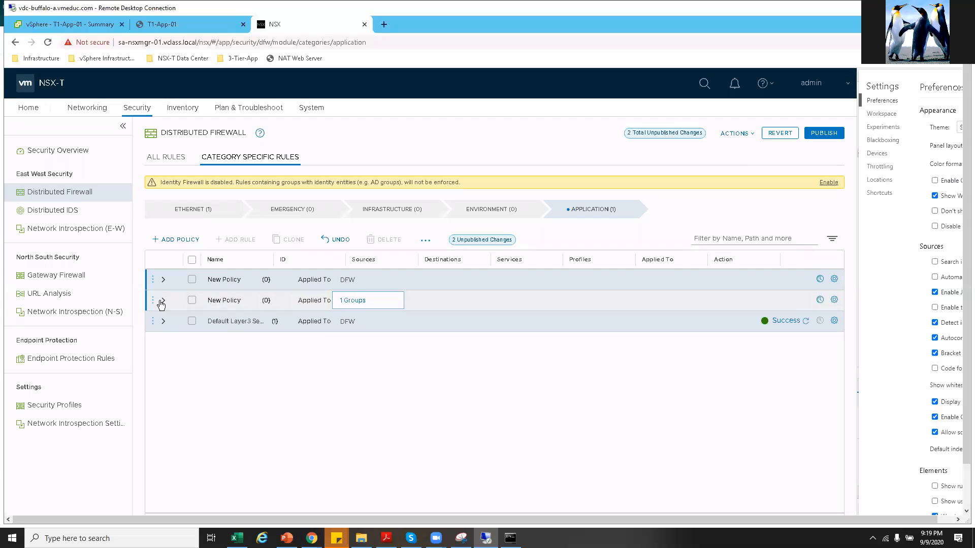
Expand the policy applied to the group and review its Applied To selection, keeping the 3-Tier group.
left_click(163, 304)
left_click(395, 300)
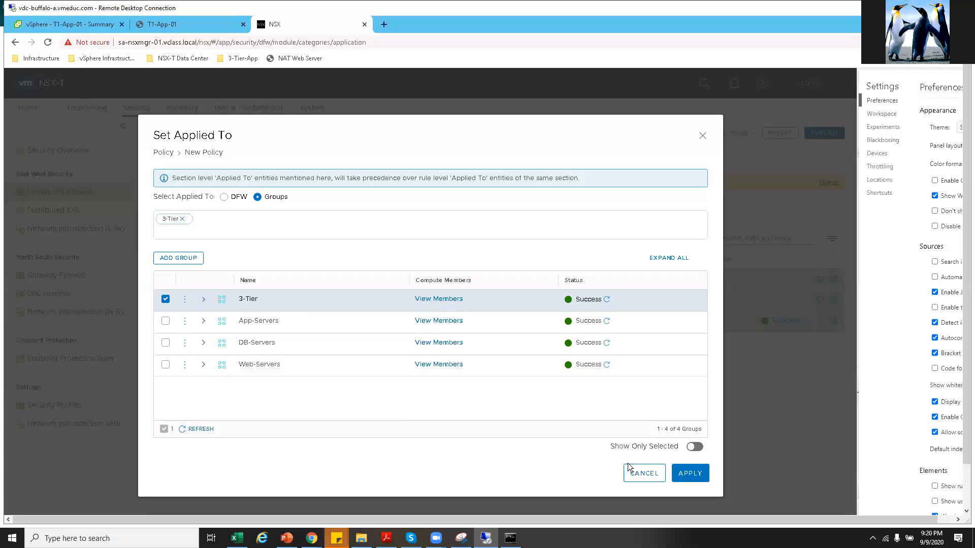
left_click(683, 471)
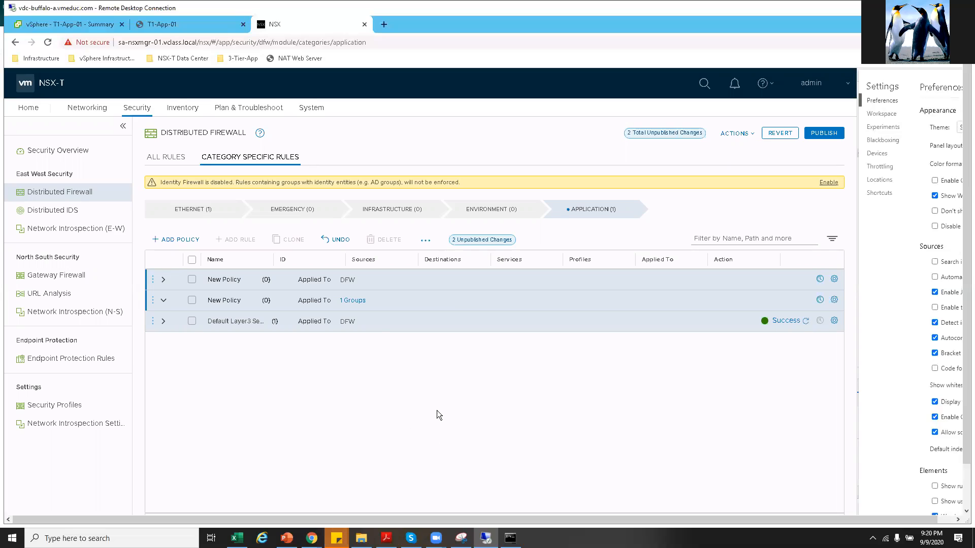
mouse_move(349, 306)
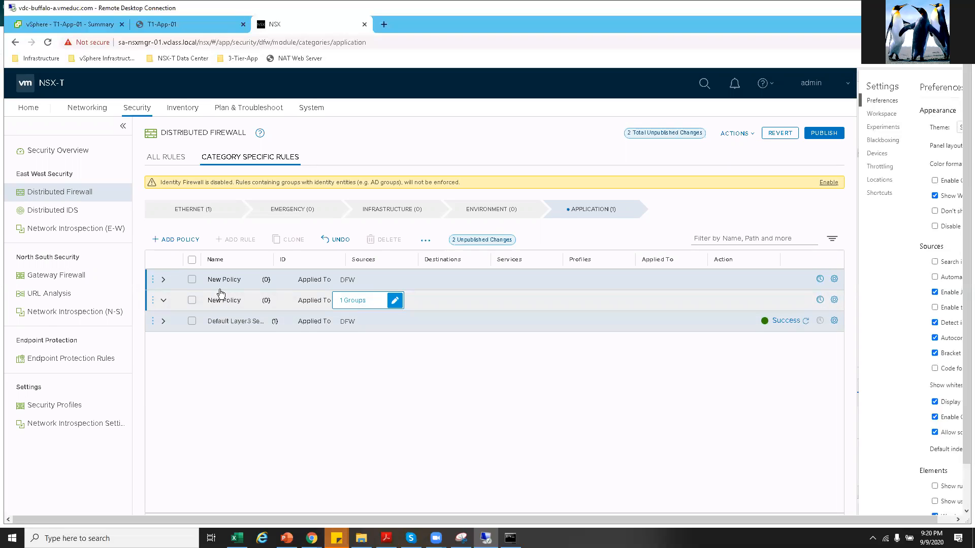
Add a rule to the policy applied to the 3-Tier group and name it All Web Traffic.
left_click(154, 301)
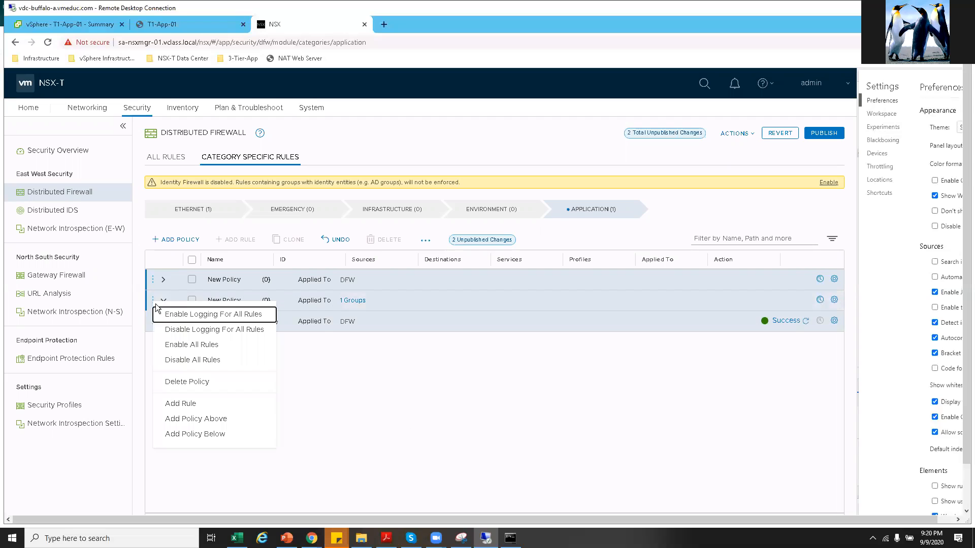
left_click(181, 404)
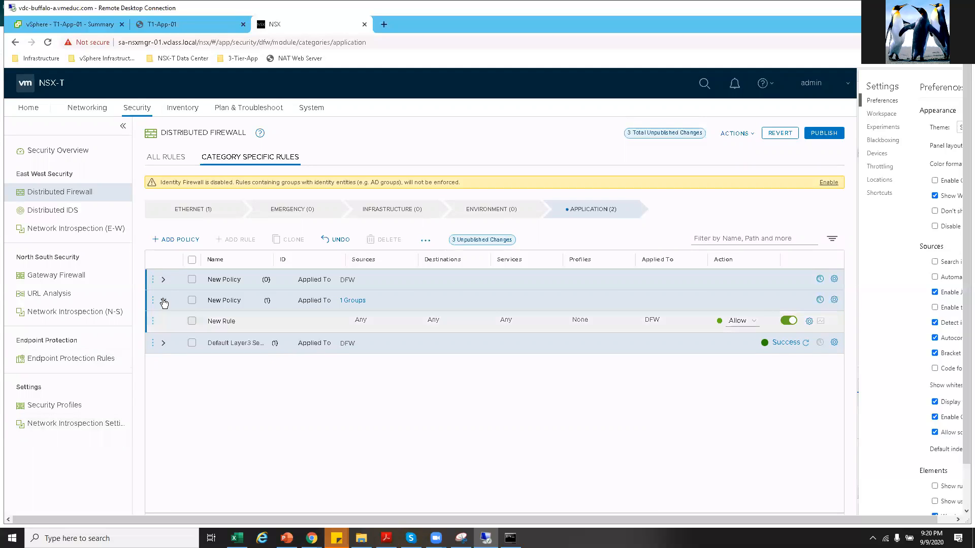
left_click(216, 322)
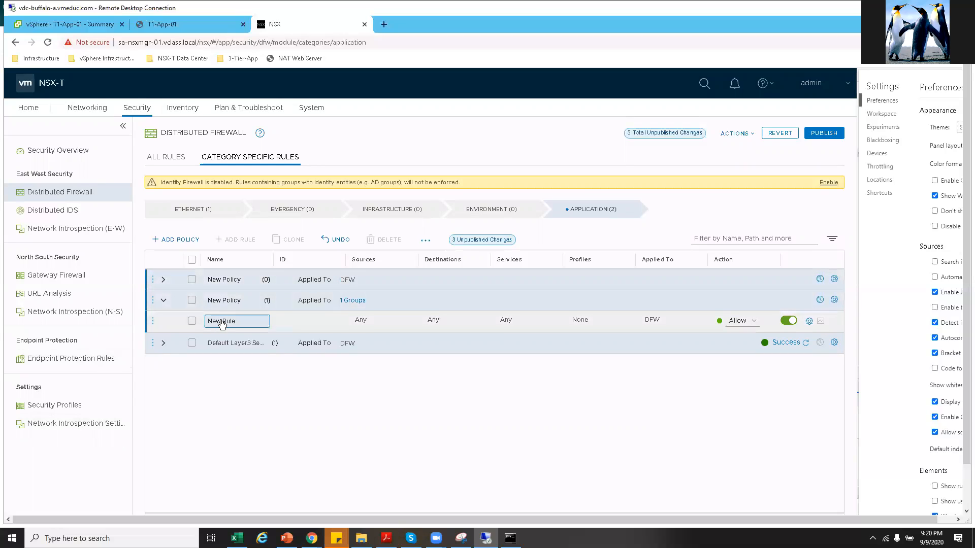
triple_click(222, 323)
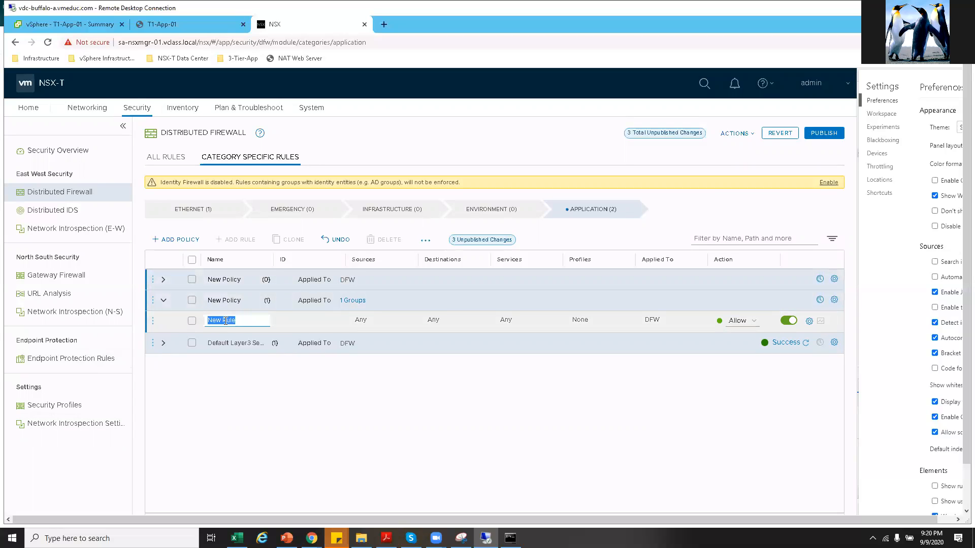
type("All Web Traffic")
left_click(317, 325)
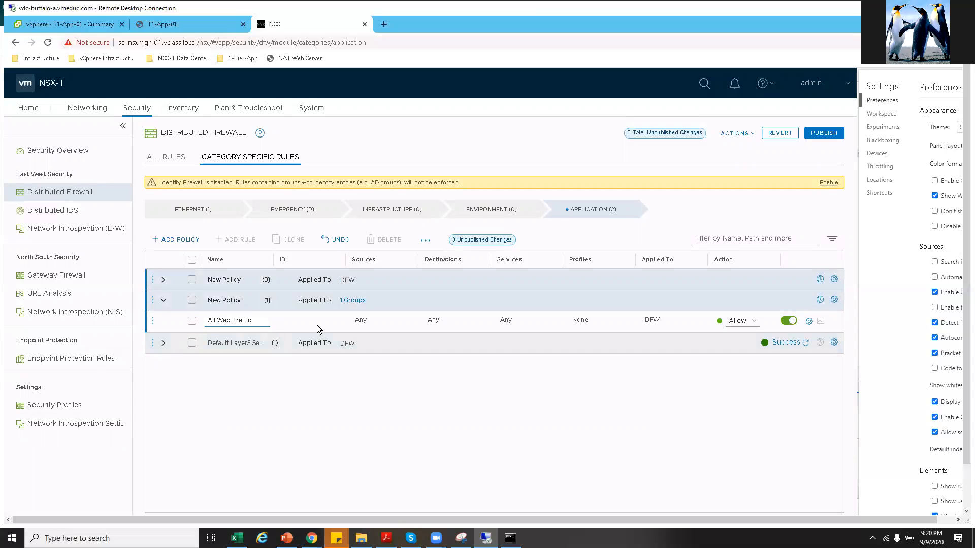
Open the source selection of the All Web Traffic rule.
left_click(354, 323)
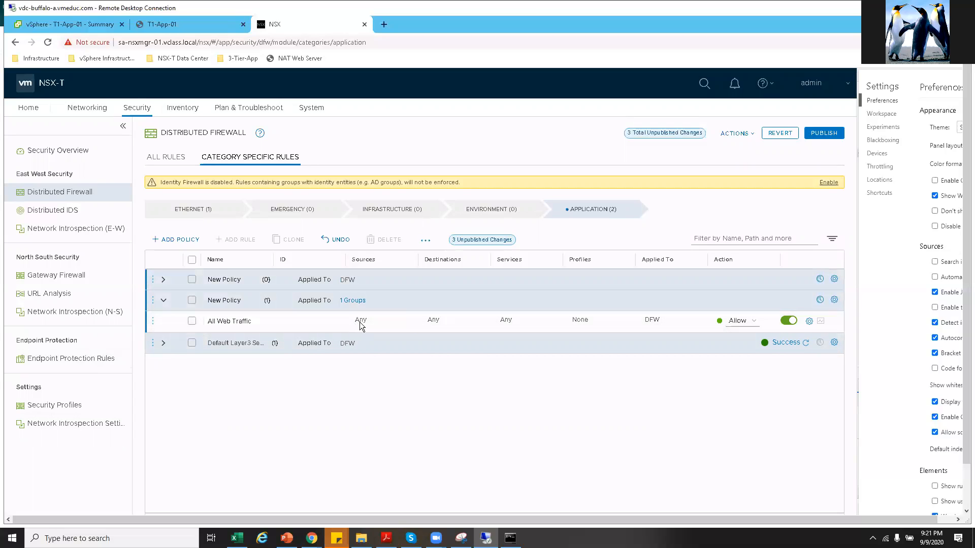
left_click(391, 321)
left_click(408, 322)
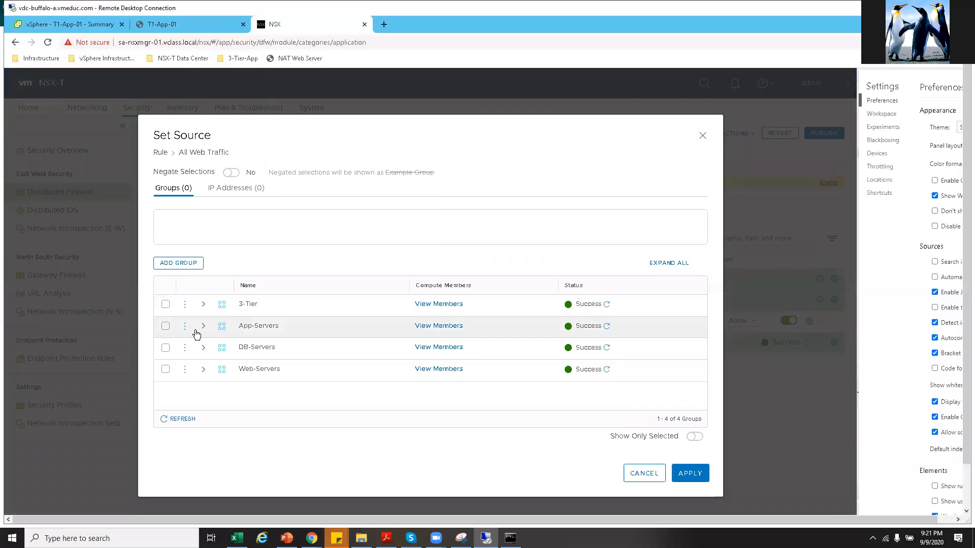
Set the source of the All Web Traffic rule to App-Servers, and replace that selection with the Web-Servers group.
left_click(165, 326)
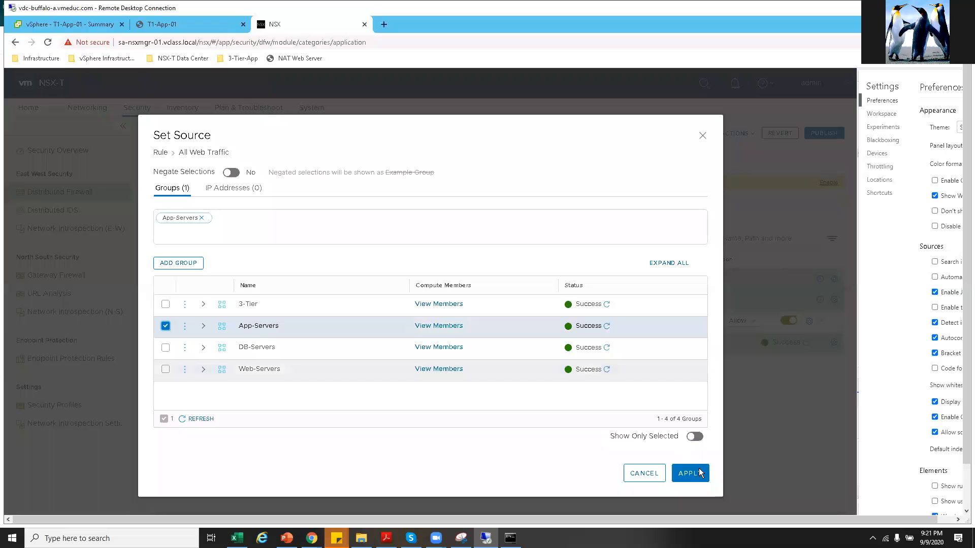
left_click(683, 479)
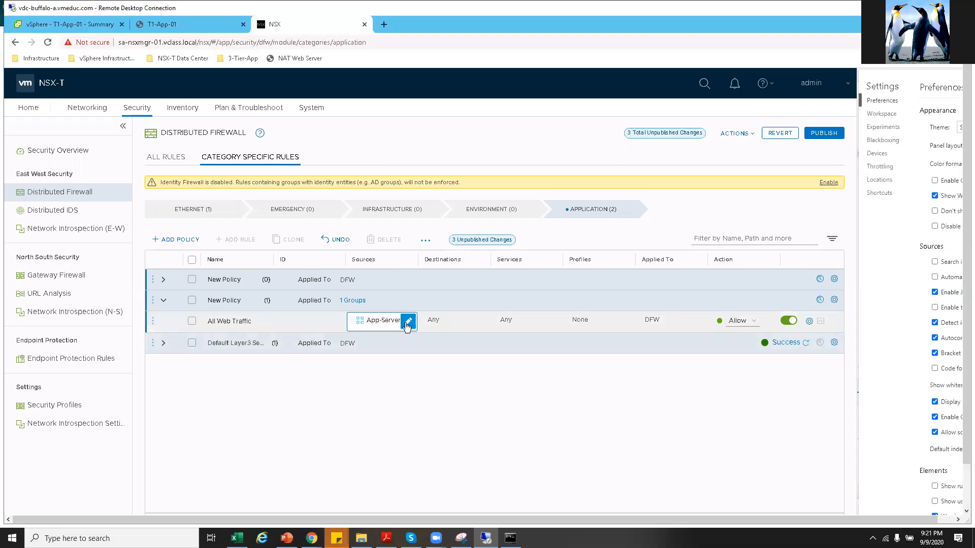
left_click(408, 322)
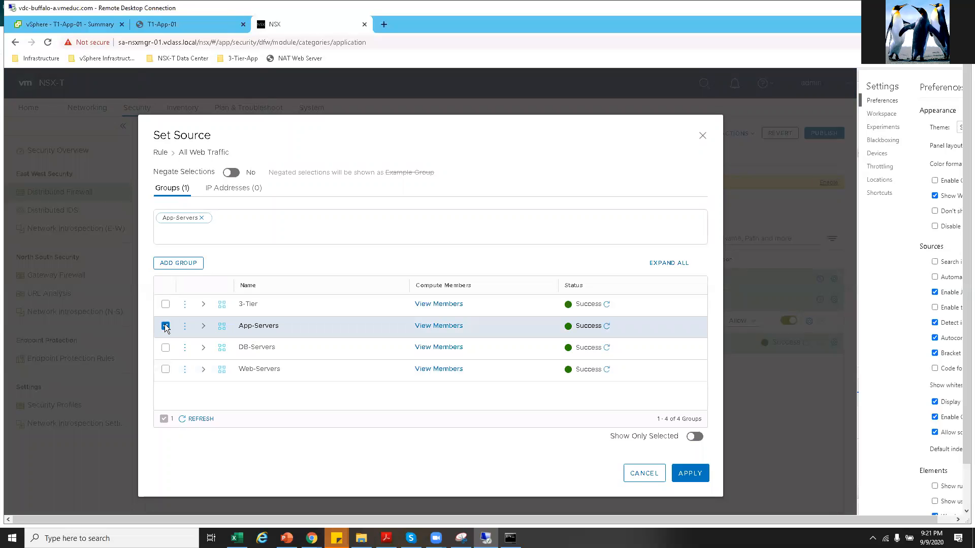
left_click(165, 370)
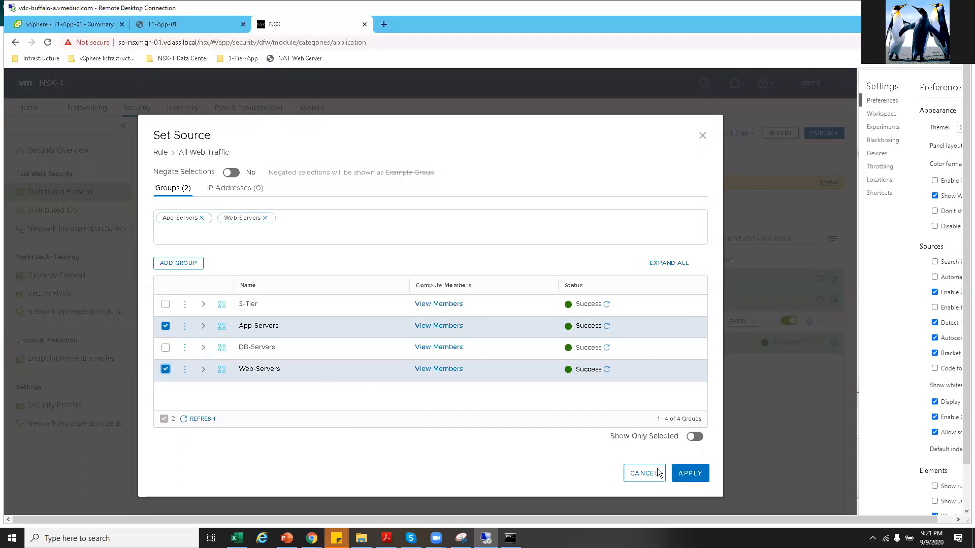
left_click(166, 327)
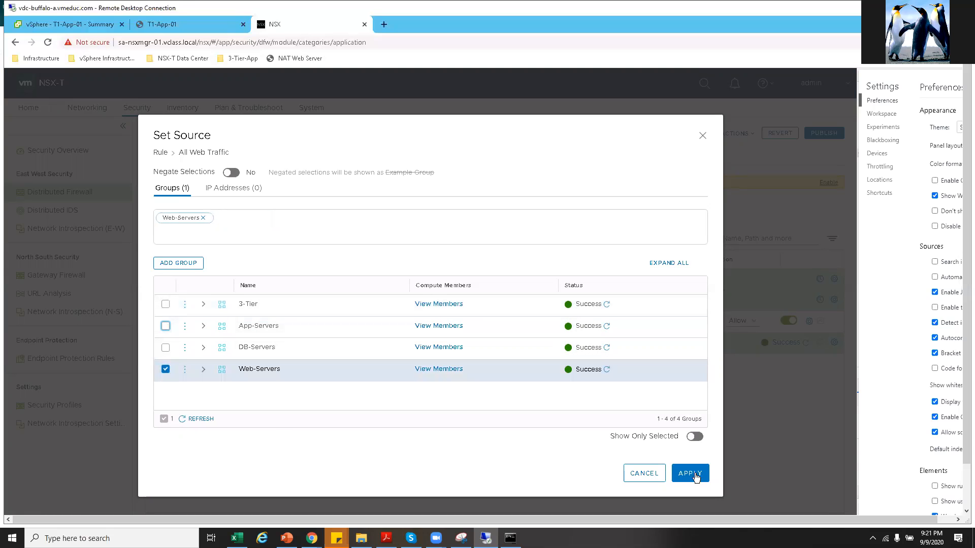
left_click(688, 473)
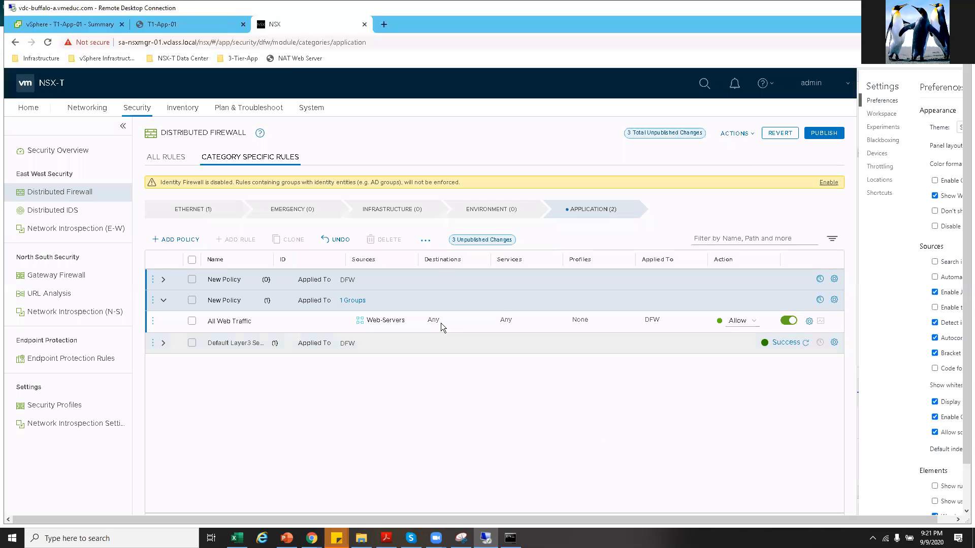
Set the destination of the All Web Traffic rule to the App-Servers group.
left_click(480, 324)
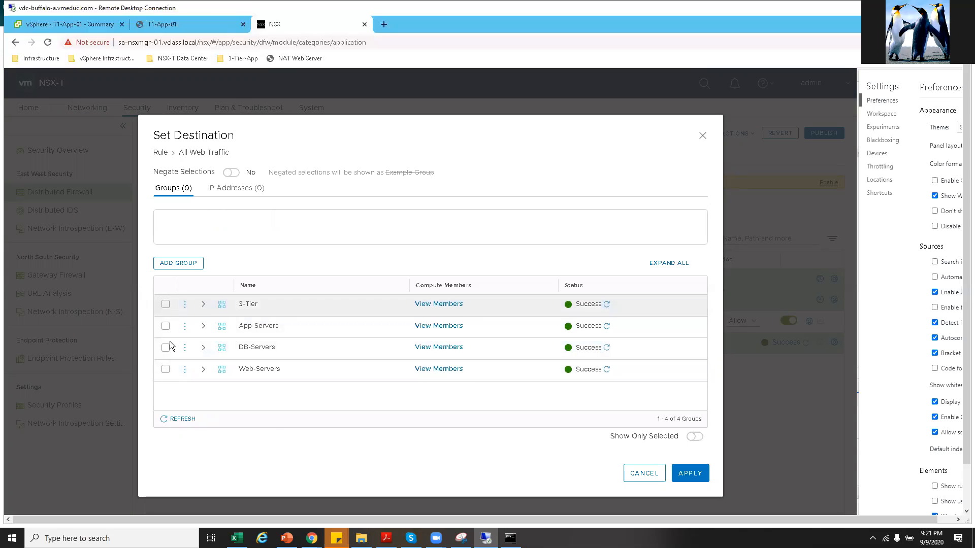
left_click(165, 327)
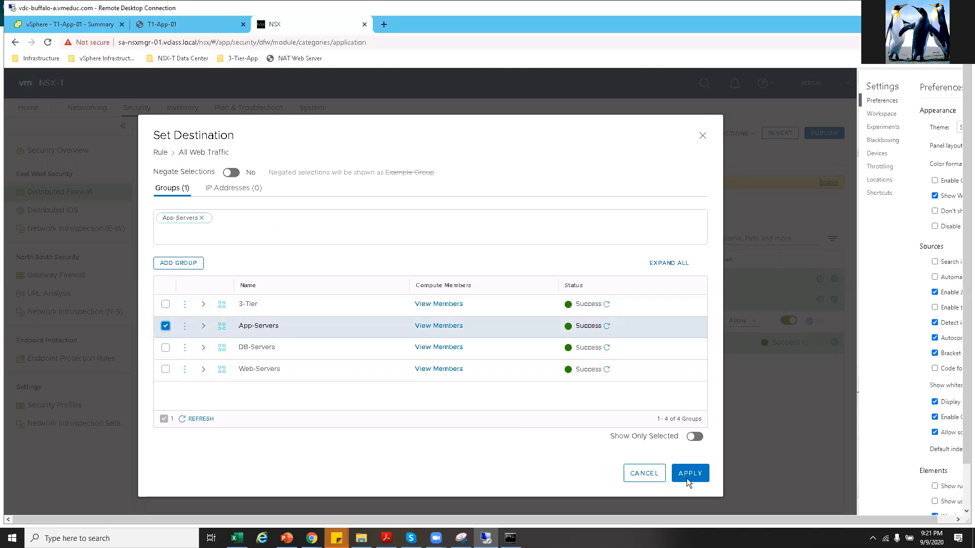
left_click(687, 477)
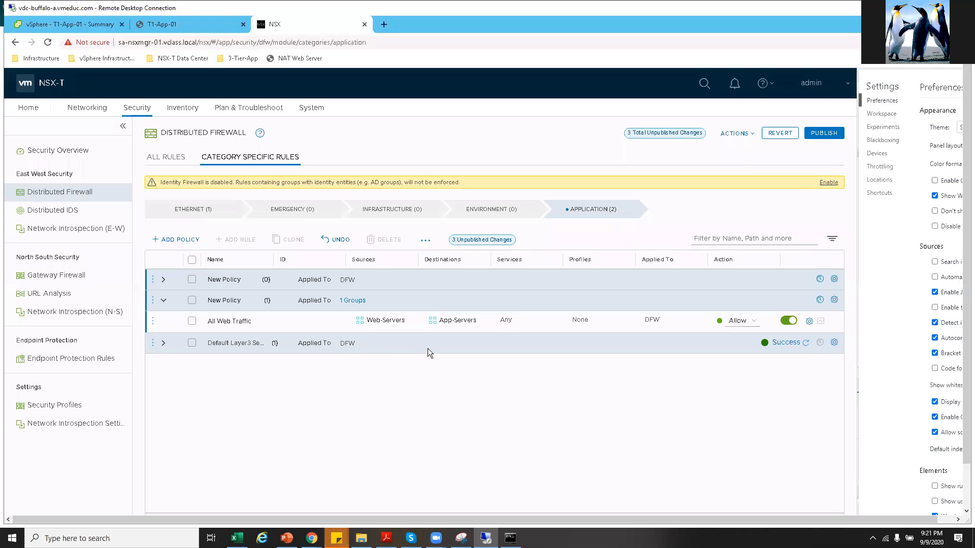
Restrict the All Web Traffic rule to the predefined HTTP service on TCP destination port 80.
mouse_move(520, 321)
left_click(553, 322)
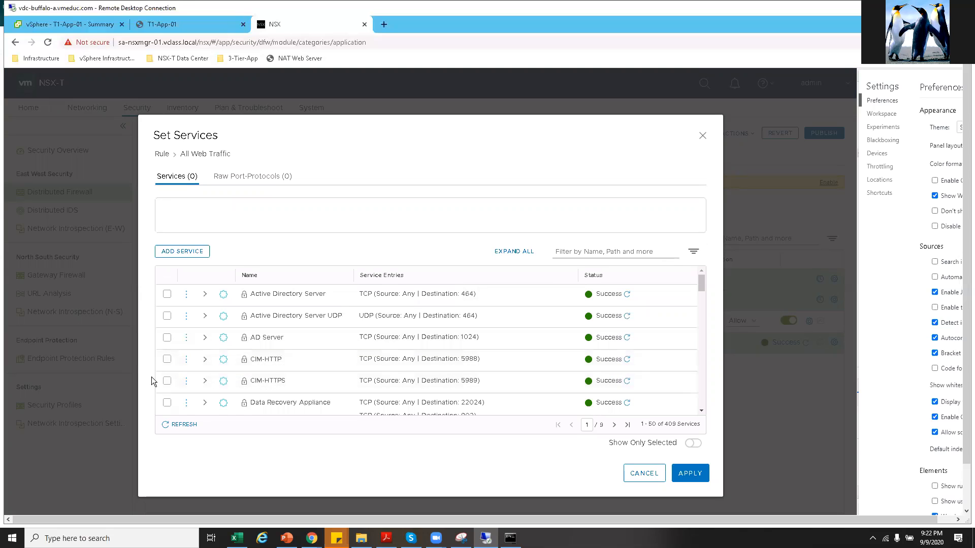
scroll(237, 374, "down", 6)
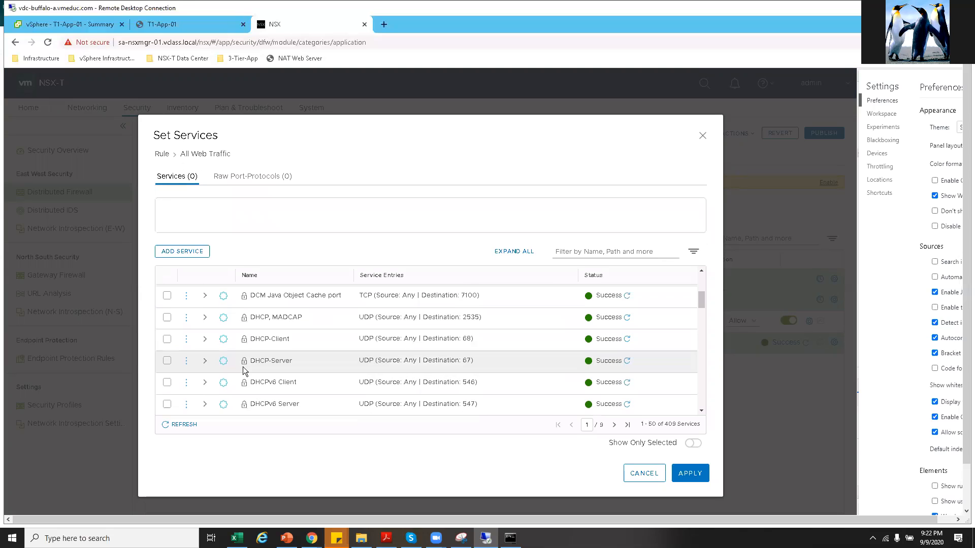
scroll(348, 374, "down", 5)
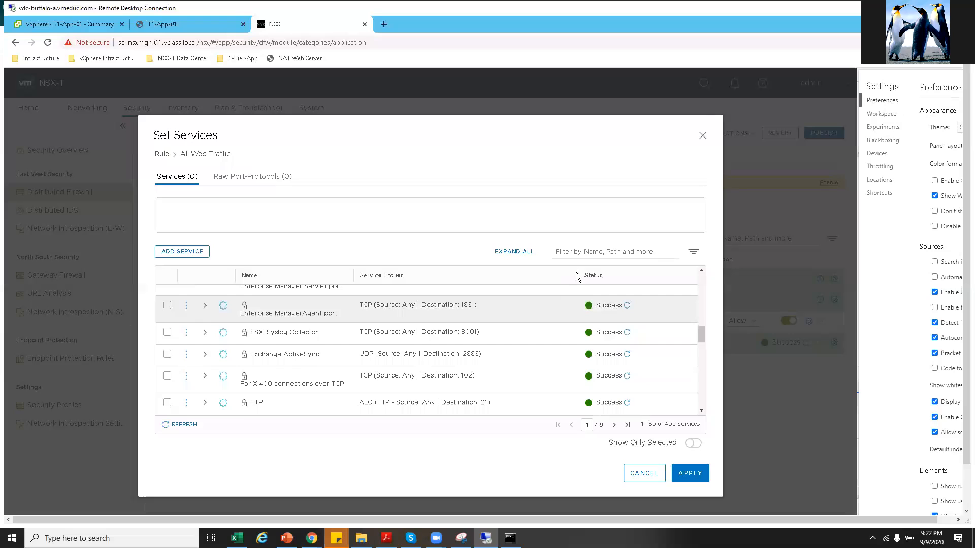
scroll(265, 373, "down", 2)
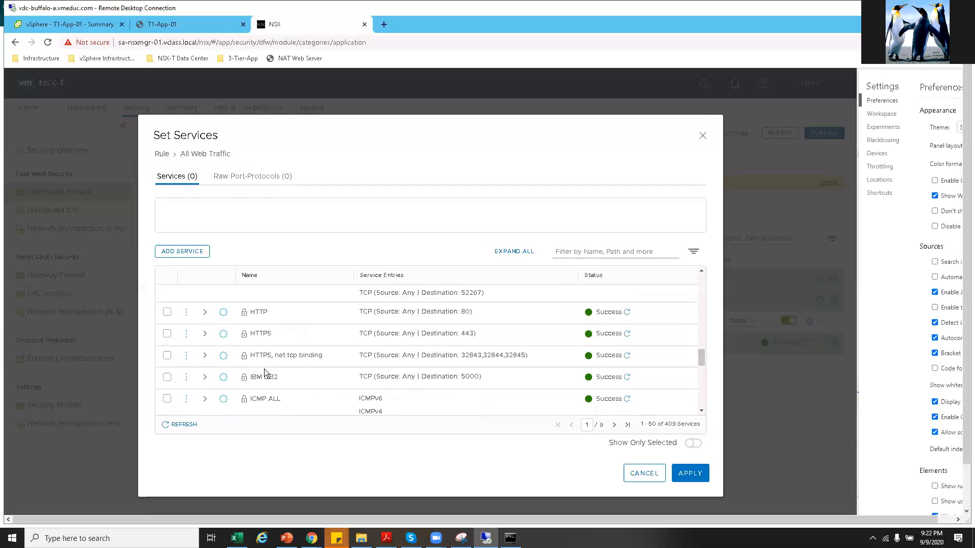
scroll(264, 373, "down", 3)
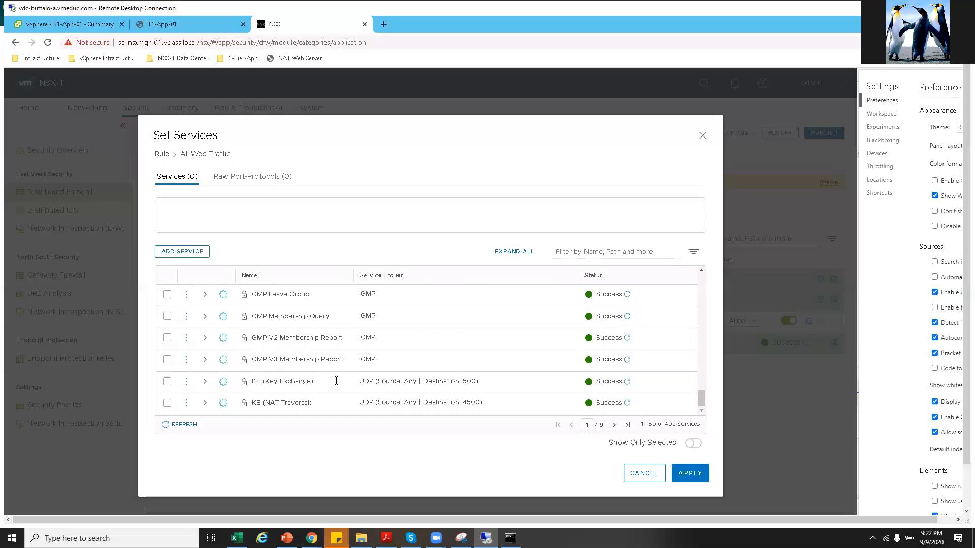
scroll(376, 381, "up", 5)
scroll(368, 367, "up", 1)
scroll(367, 362, "down", 2)
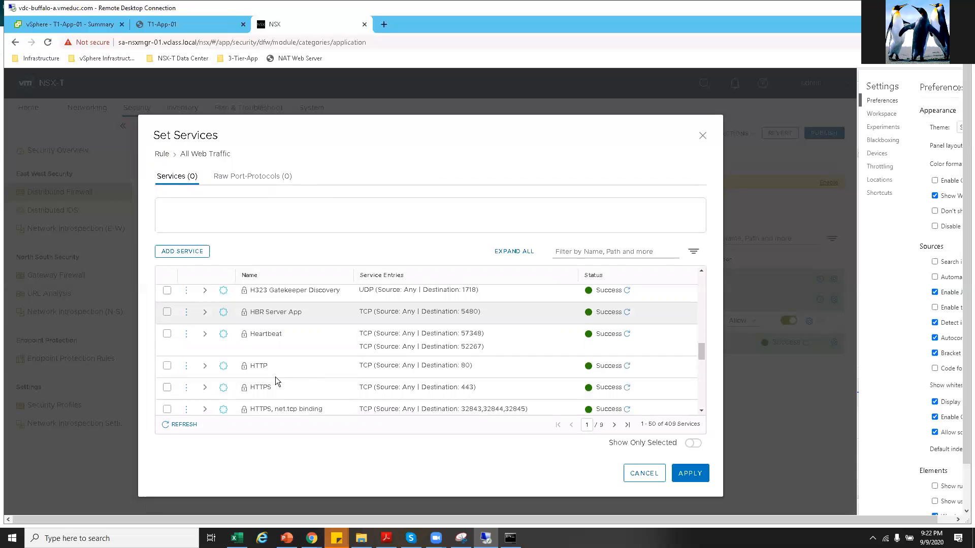
left_click(168, 368)
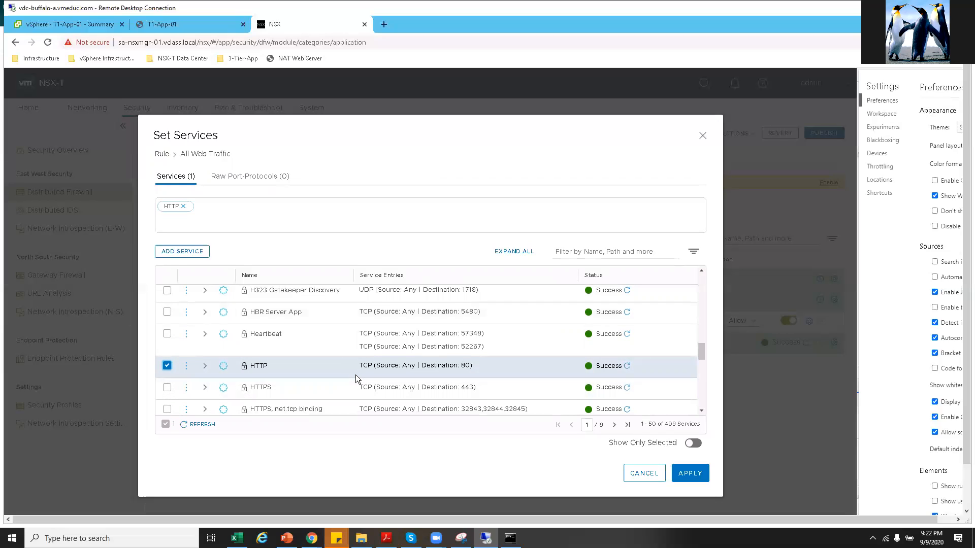
scroll(356, 375, "up", 5)
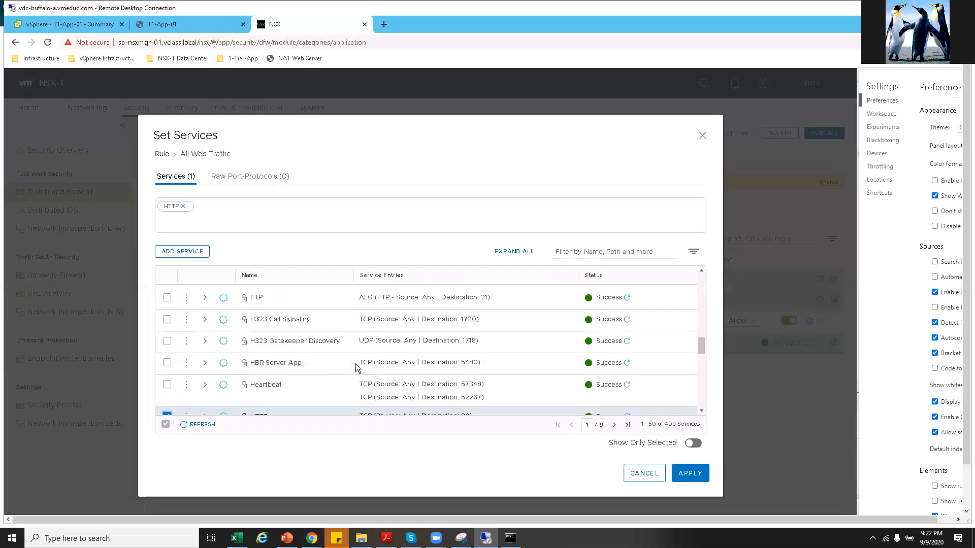
scroll(356, 367, "up", 5)
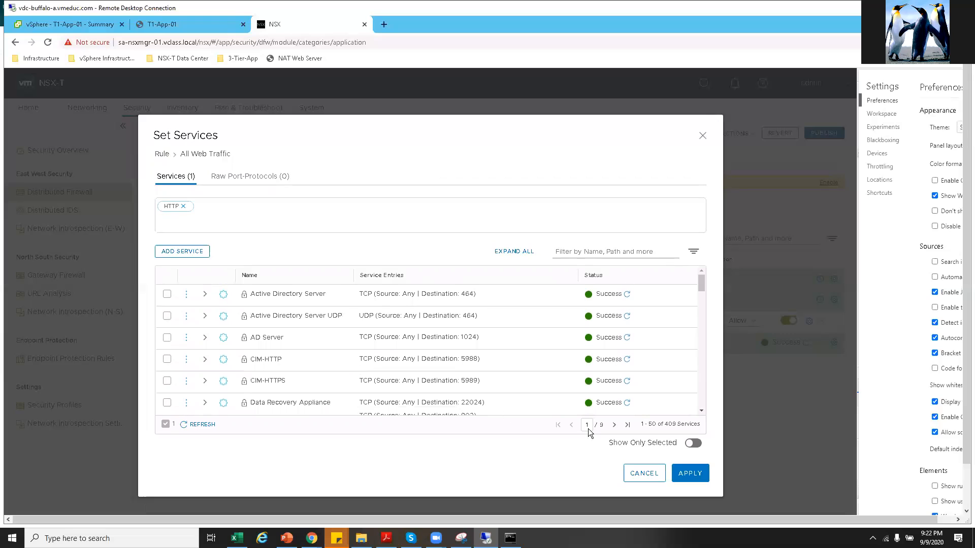
left_click(673, 468)
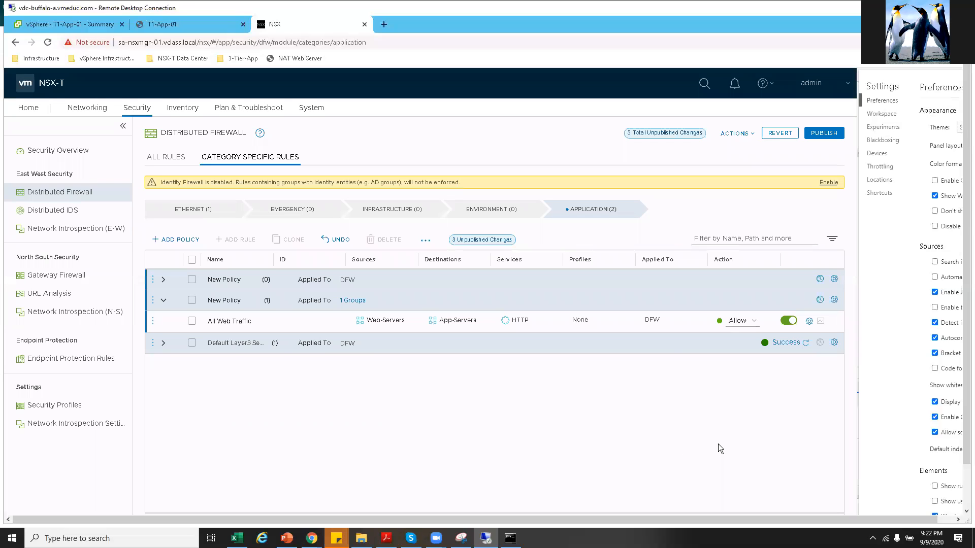
Change the scope the All Web Traffic rule is applied to from DFW to the 3-Tier group.
mouse_move(552, 327)
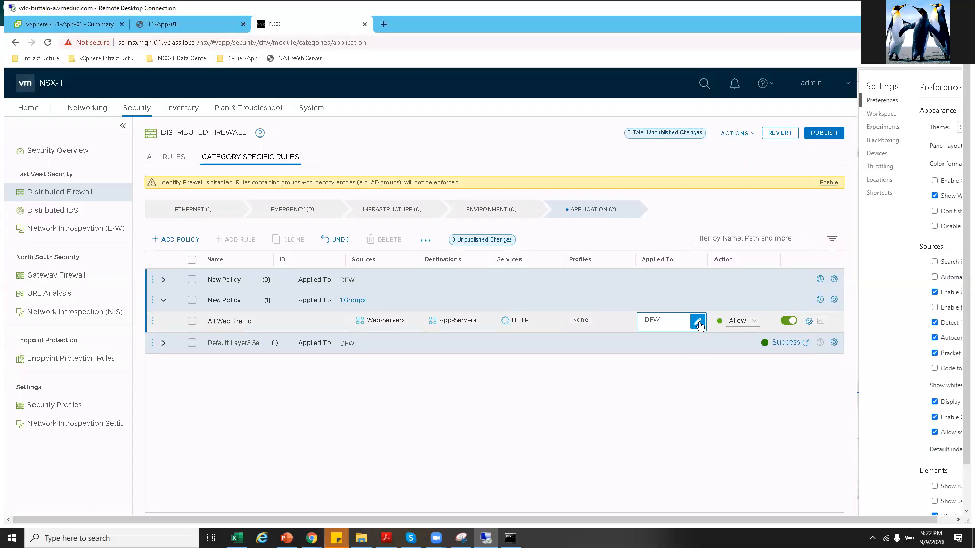
left_click(701, 327)
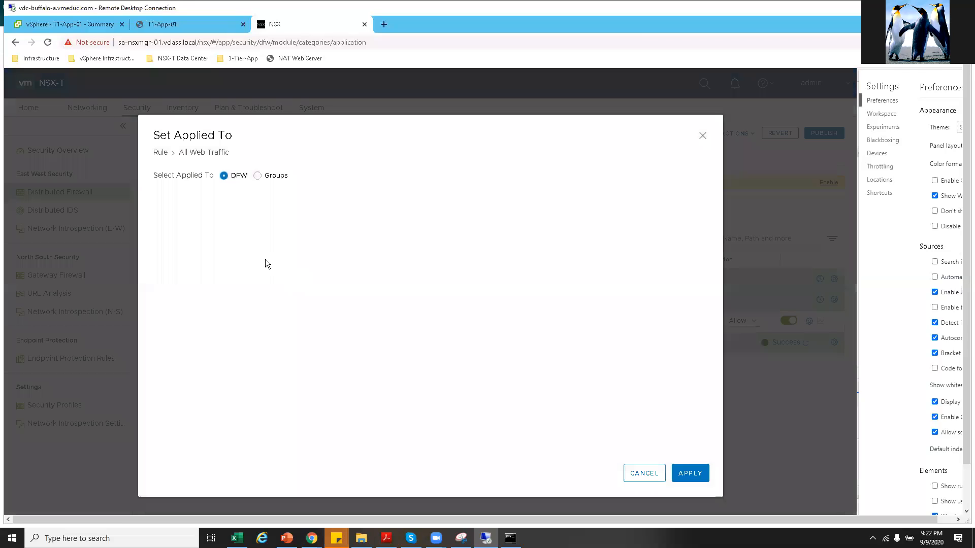
left_click(258, 176)
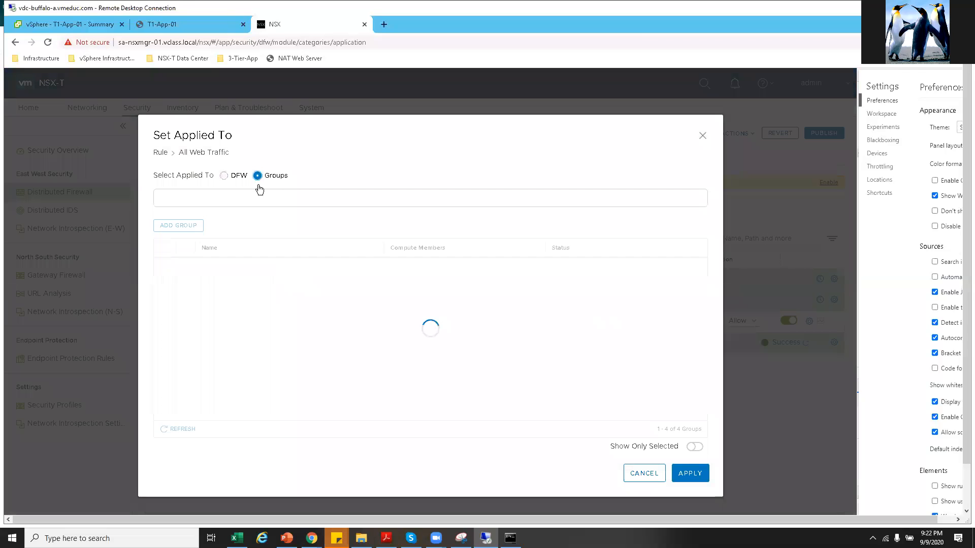
left_click(165, 268)
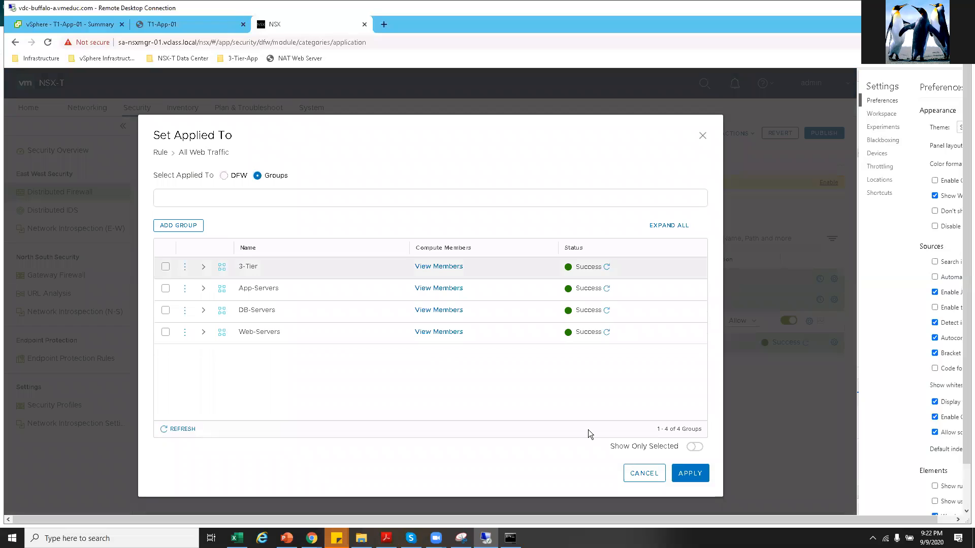
left_click(692, 475)
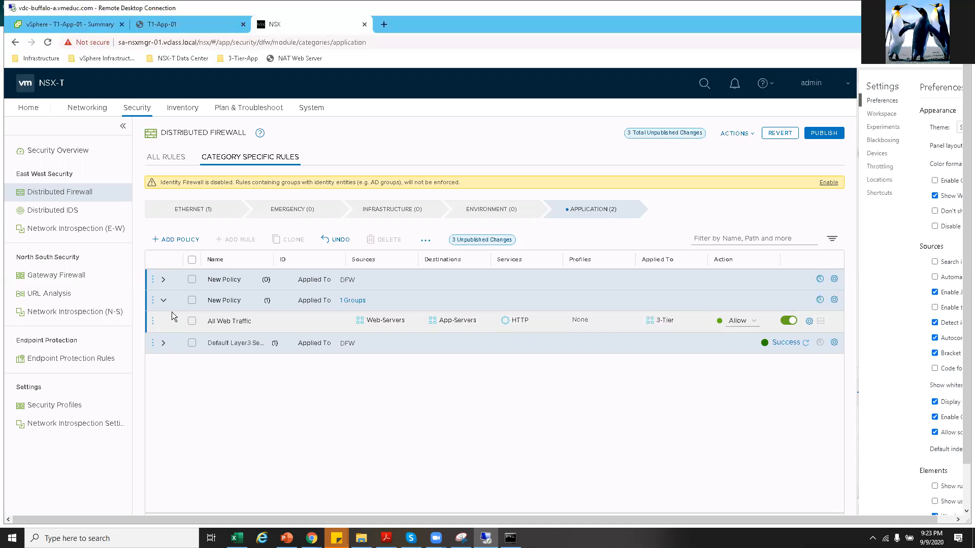
Add another rule to the policy containing All Web Traffic and name it "allow mysql traffic".
left_click(153, 302)
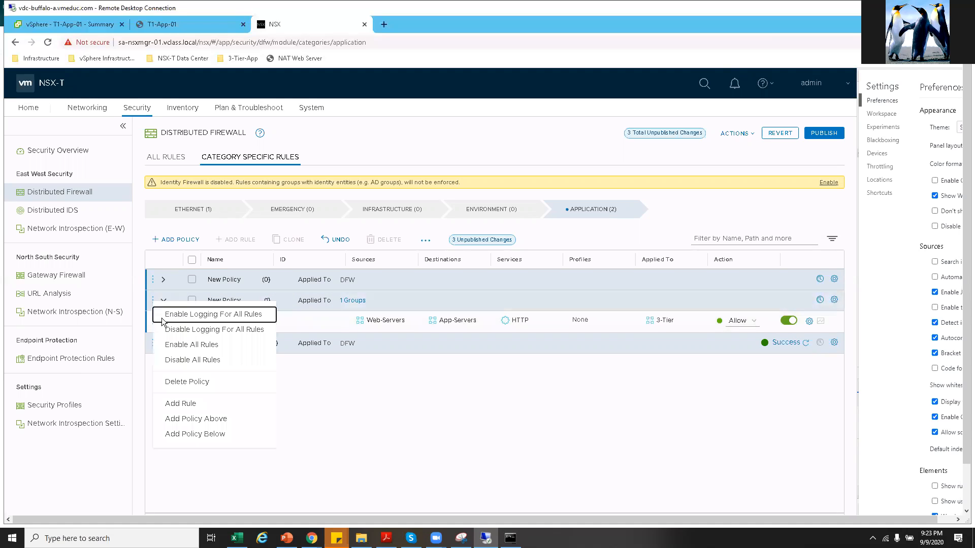
left_click(181, 404)
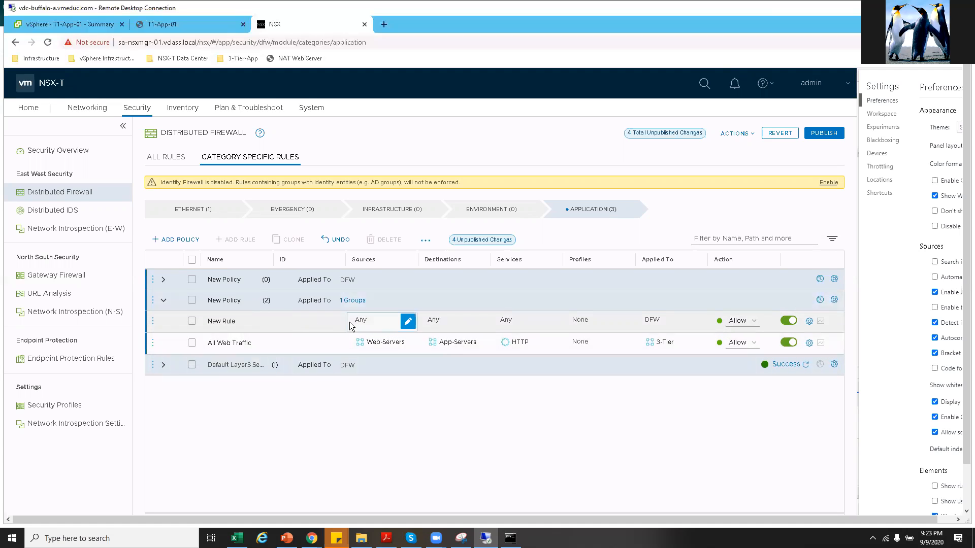
left_click(240, 320)
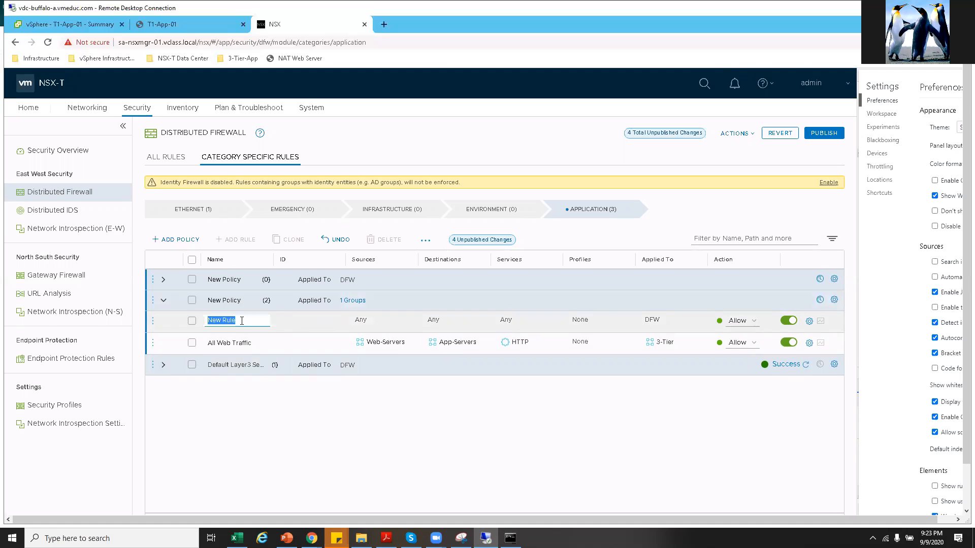
type("allow")
type("mysql traffic")
Set the source of the allow mysql traffic rule to the App-Servers group.
right_click(358, 324)
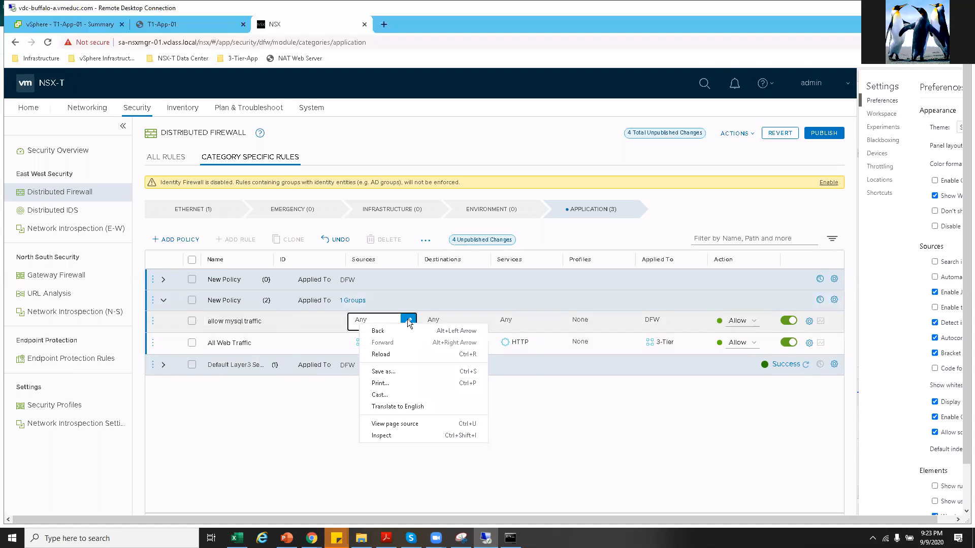
right_click(408, 319)
left_click(408, 321)
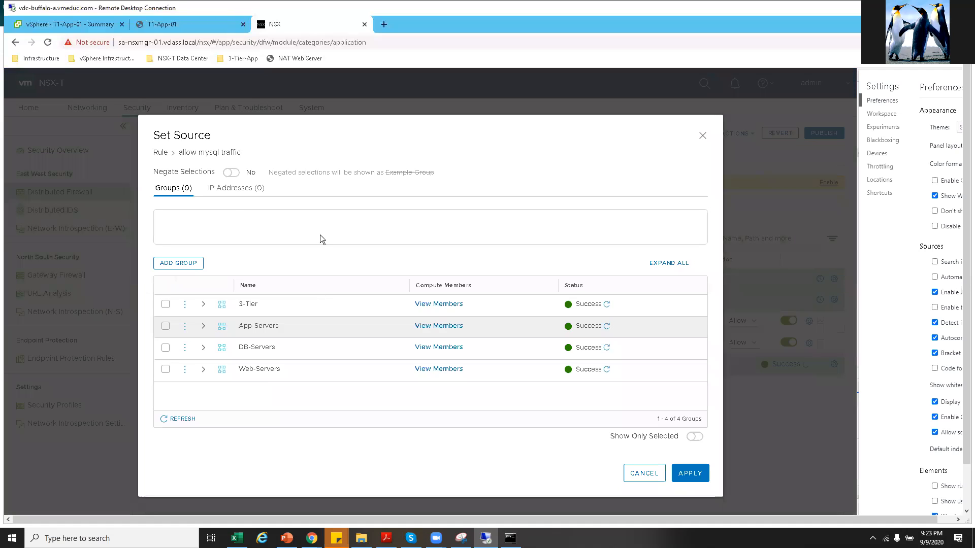
left_click(165, 325)
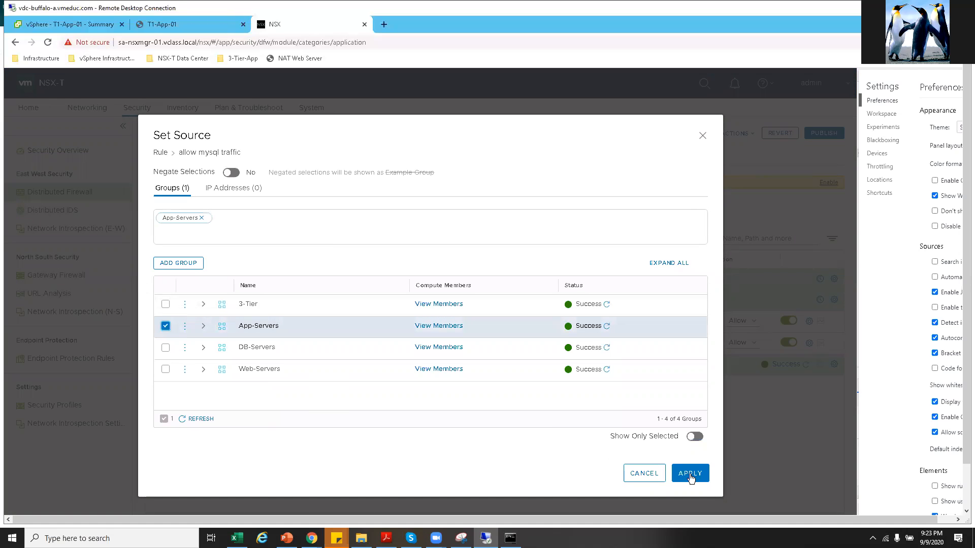
left_click(690, 475)
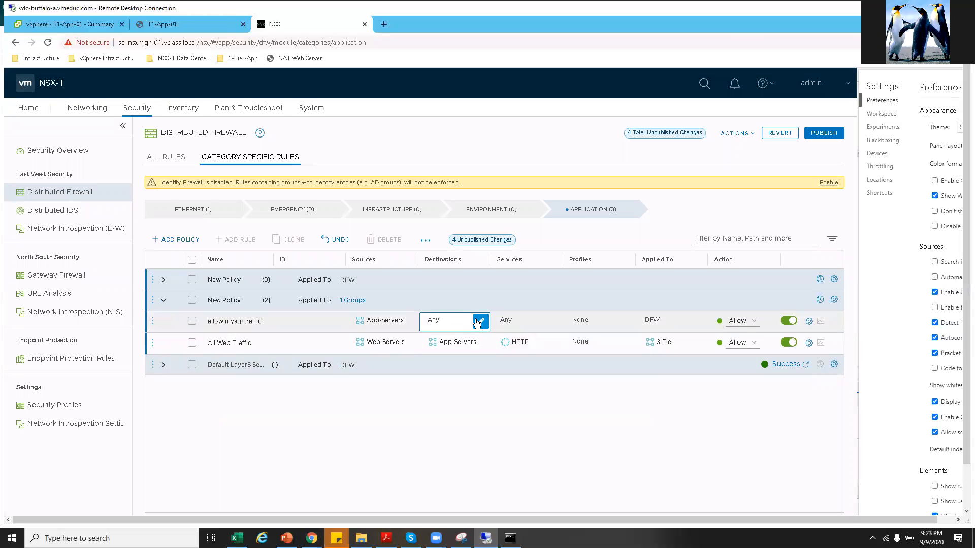
Set the destination of the allow mysql traffic rule to the DB-Servers group.
left_click(478, 321)
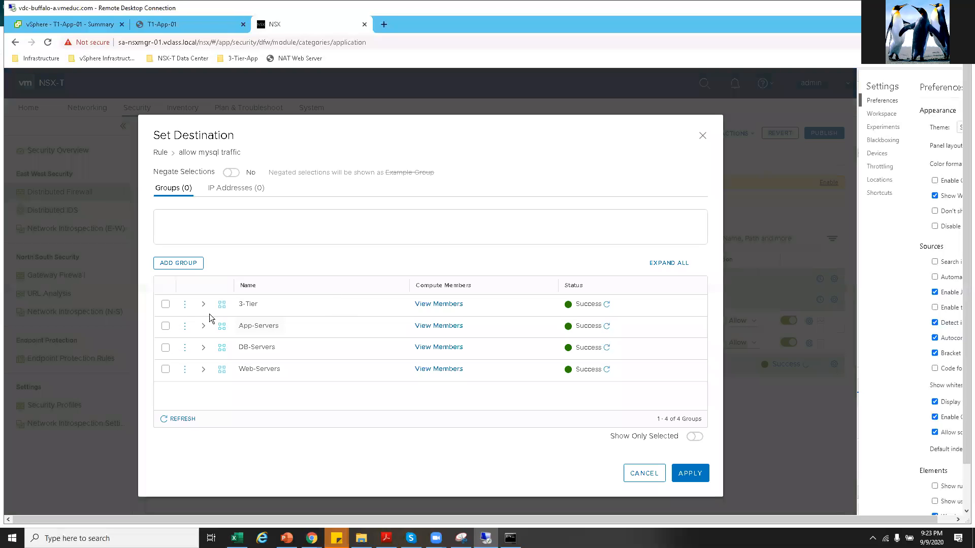
left_click(165, 348)
left_click(690, 473)
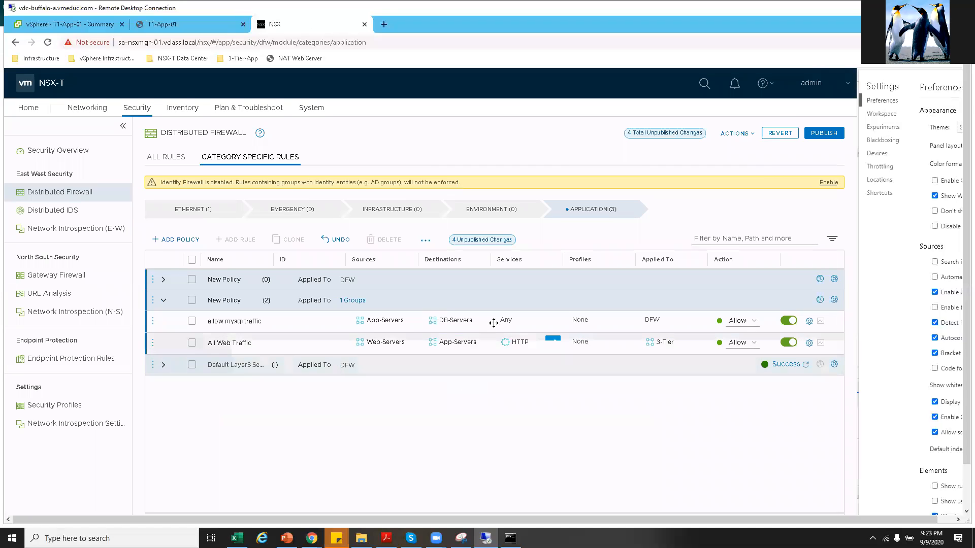
Set the service of the allow mysql traffic rule to MySQL, filtering the service list by that name.
left_click(552, 325)
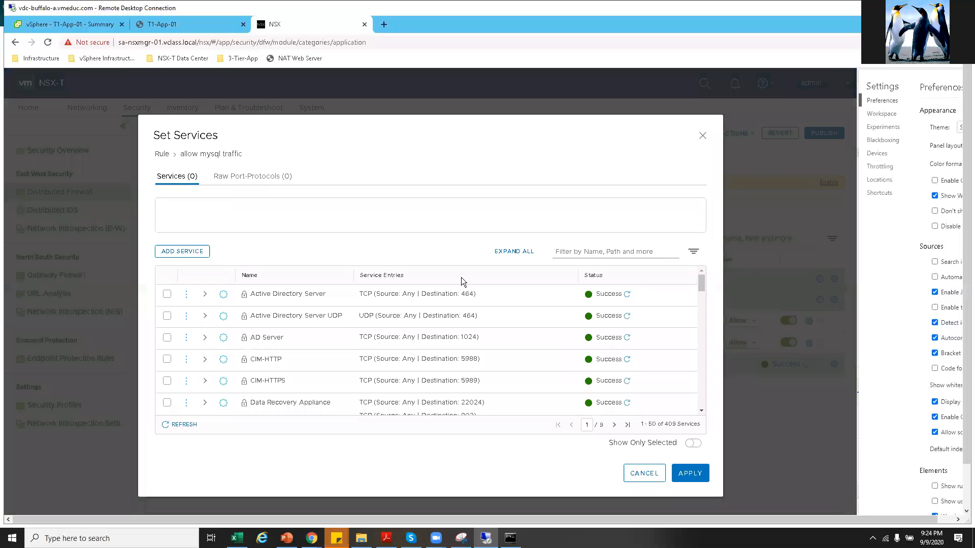
left_click(578, 252)
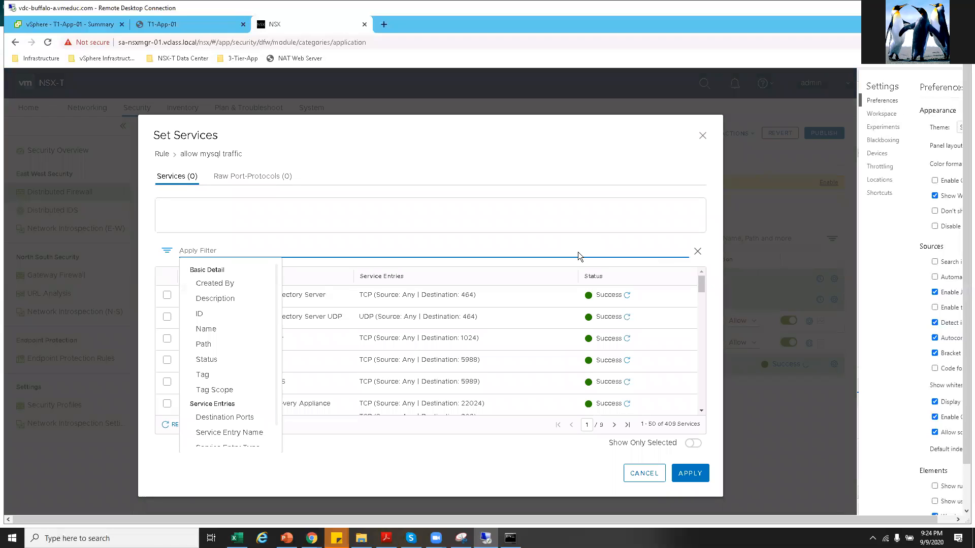
type(",")
key("BackSpace")
type("MY")
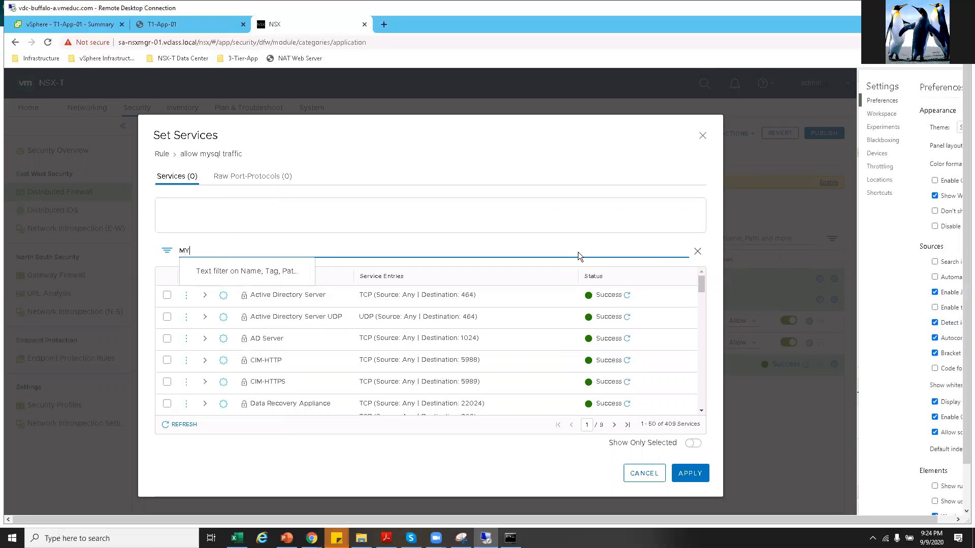
key("BackSpace")
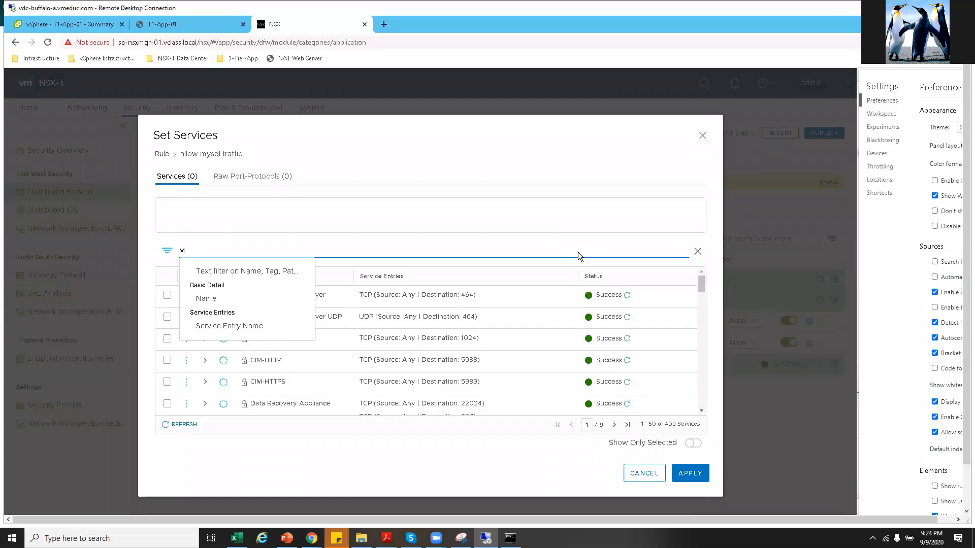
type("y")
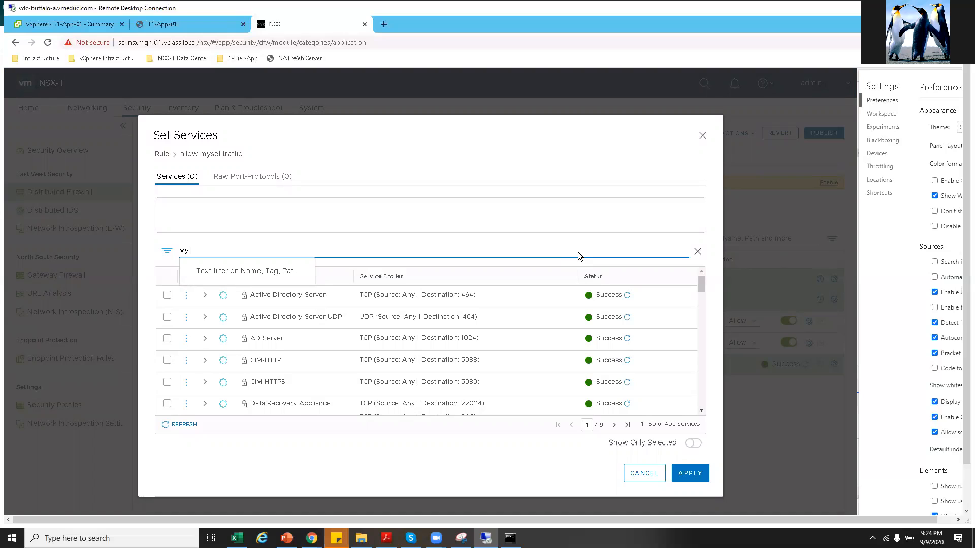
type("Sq")
type("QL")
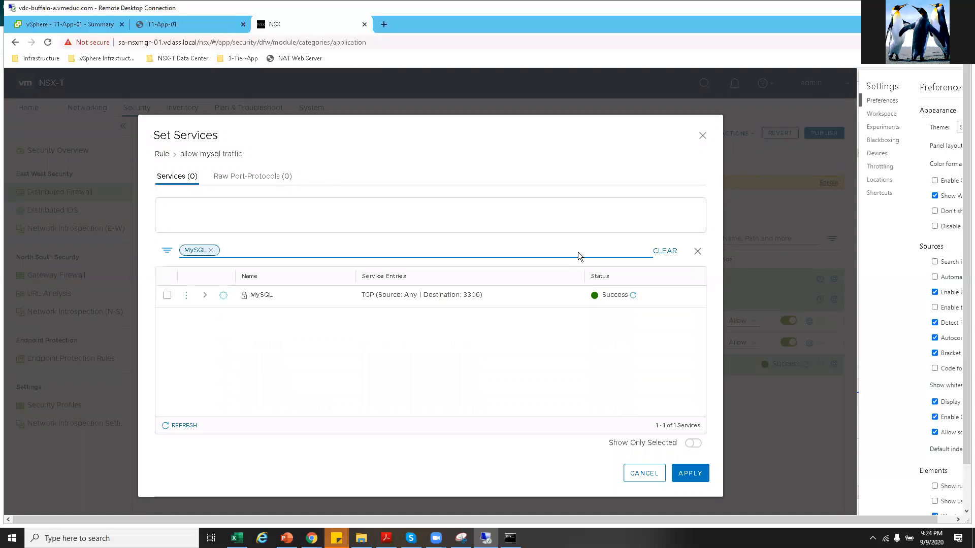
right_click(166, 298)
left_click(165, 298)
left_click(167, 295)
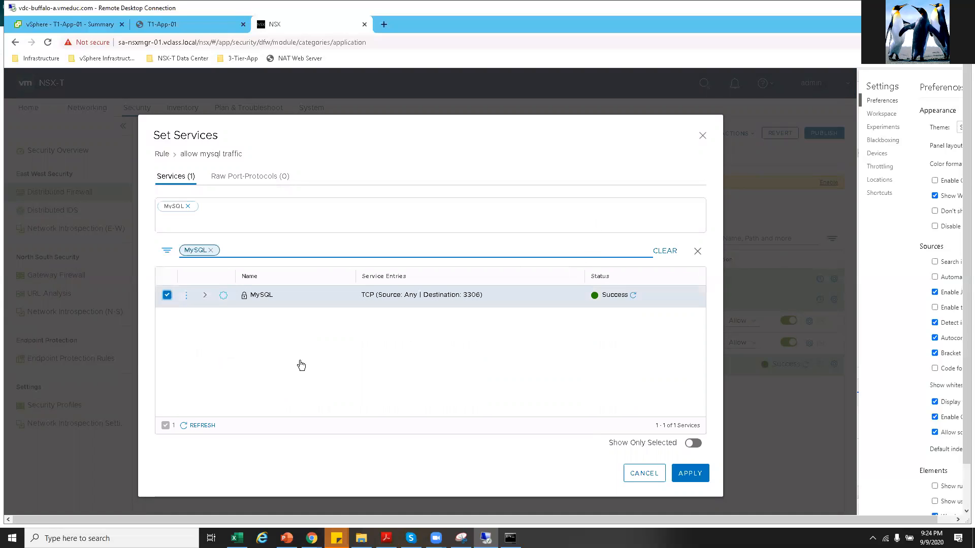
left_click(688, 474)
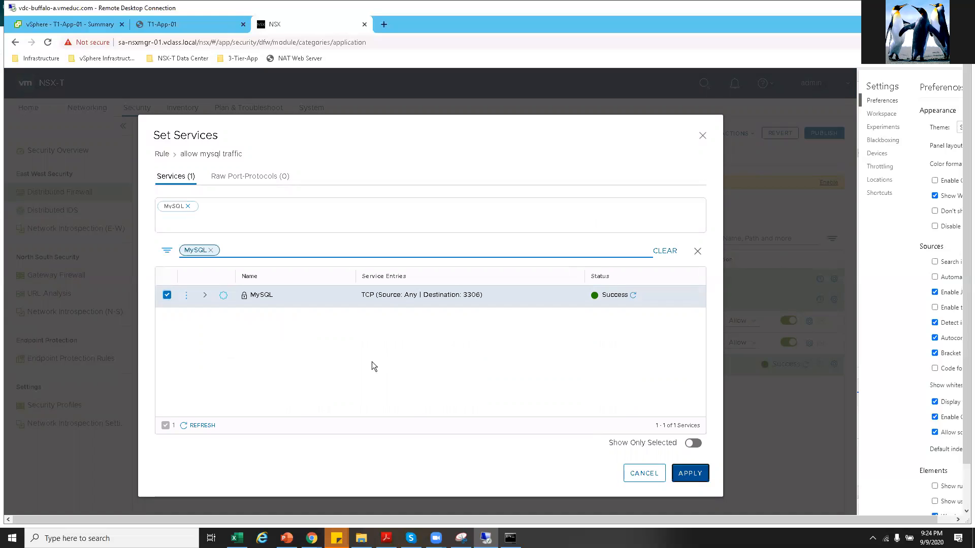
Apply the allow mysql traffic rule to the 3-Tier group.
mouse_move(599, 324)
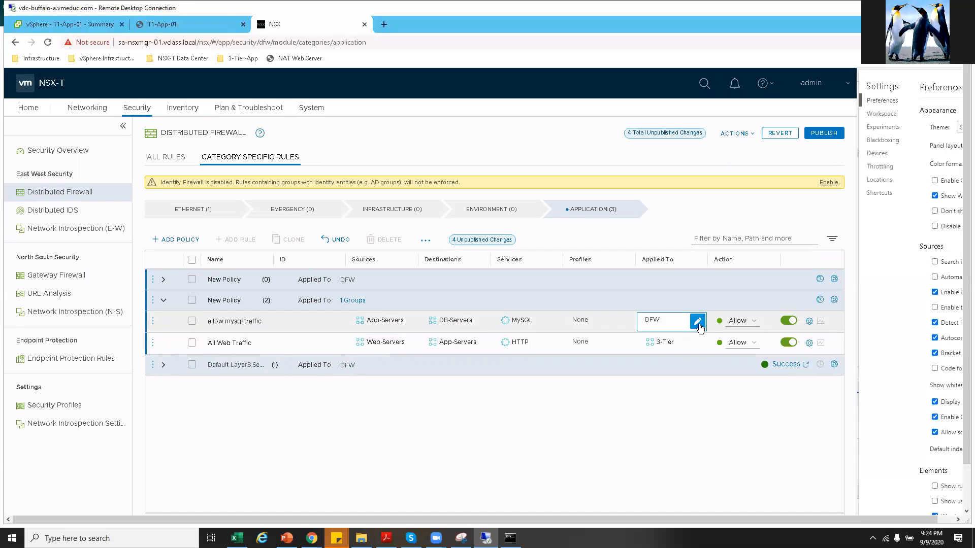
left_click(689, 322)
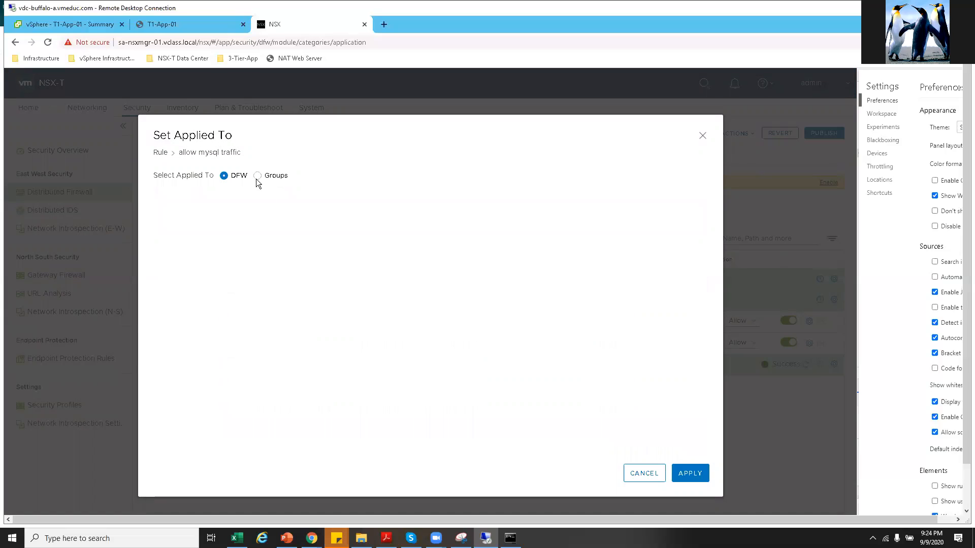
left_click(257, 177)
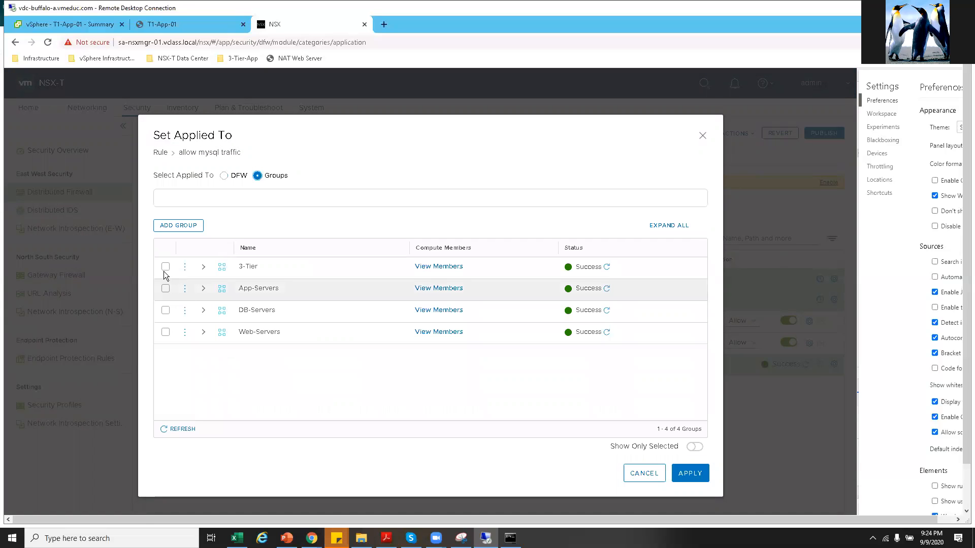
left_click(165, 266)
left_click(688, 471)
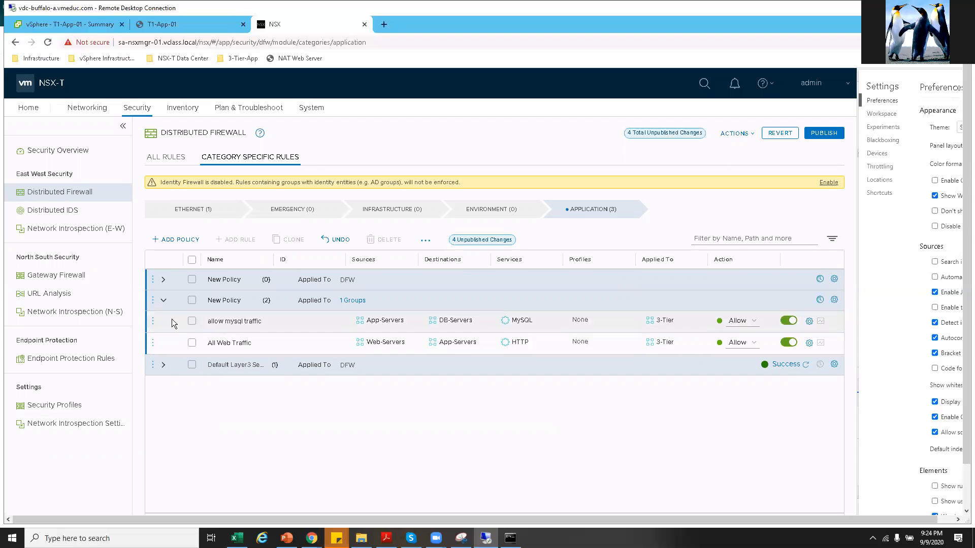
Add another rule to the policy containing the web and mysql rules and name it "DROP All Other Traffic".
left_click(153, 300)
left_click(179, 404)
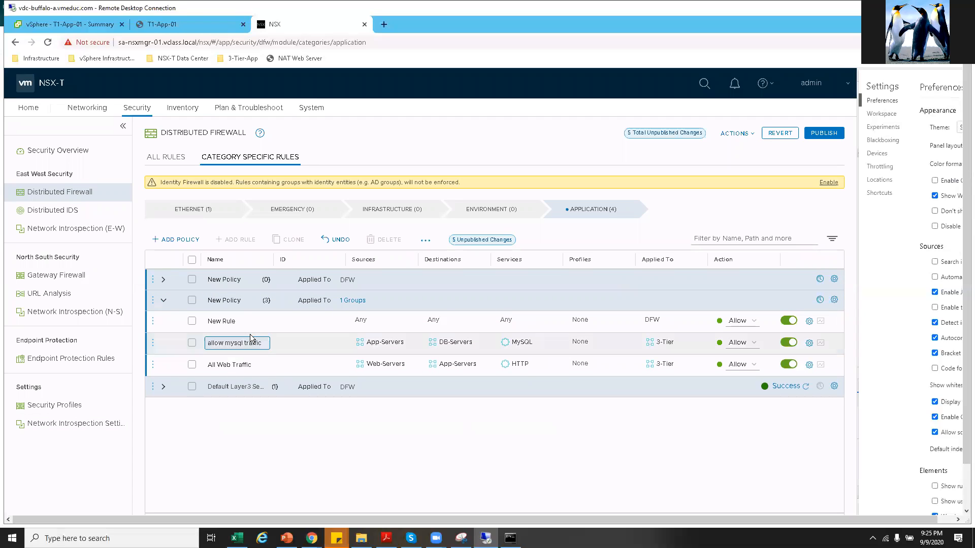
left_click(242, 323)
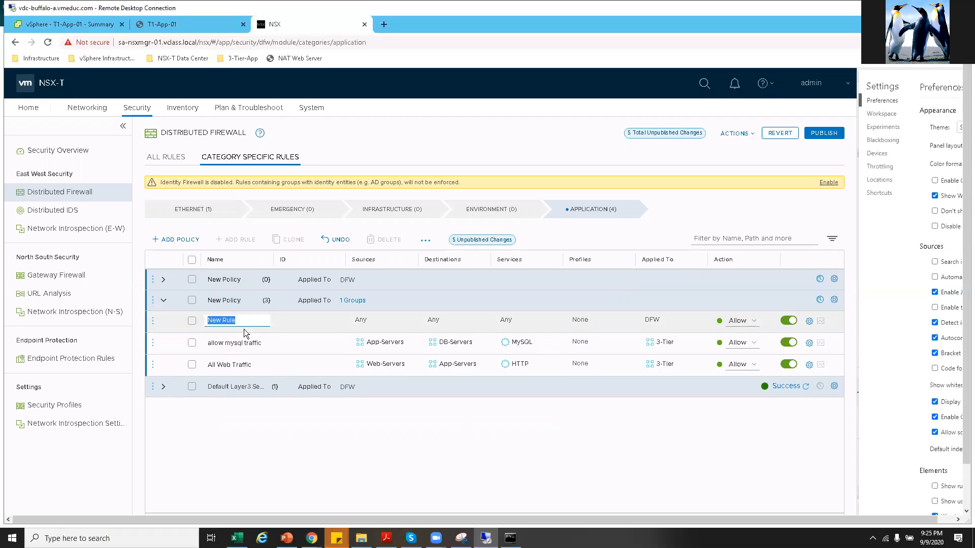
type("DRO")
type("P All")
type(" Other Tr...")
Set the source of the DROP All Other Traffic rule to the 3-Tier group.
right_click(368, 321)
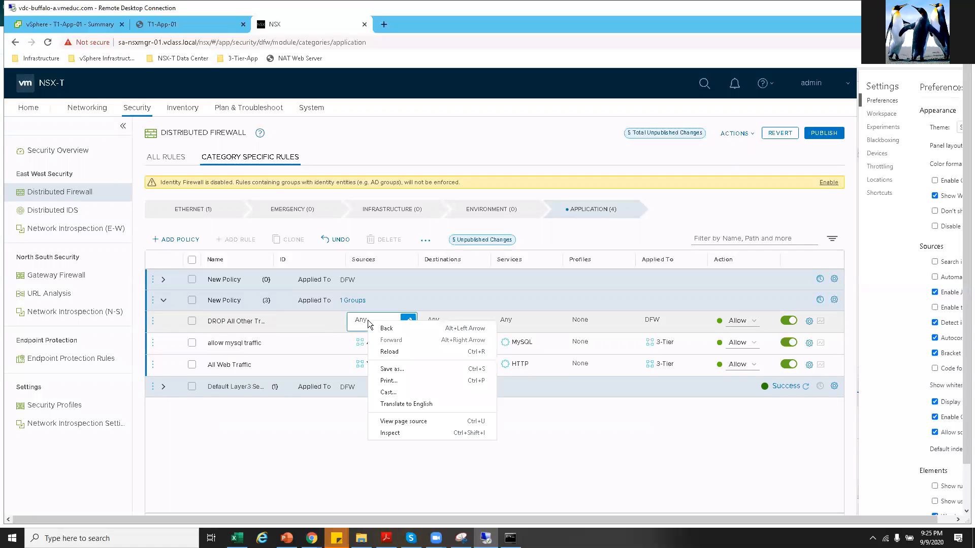
left_click(412, 318)
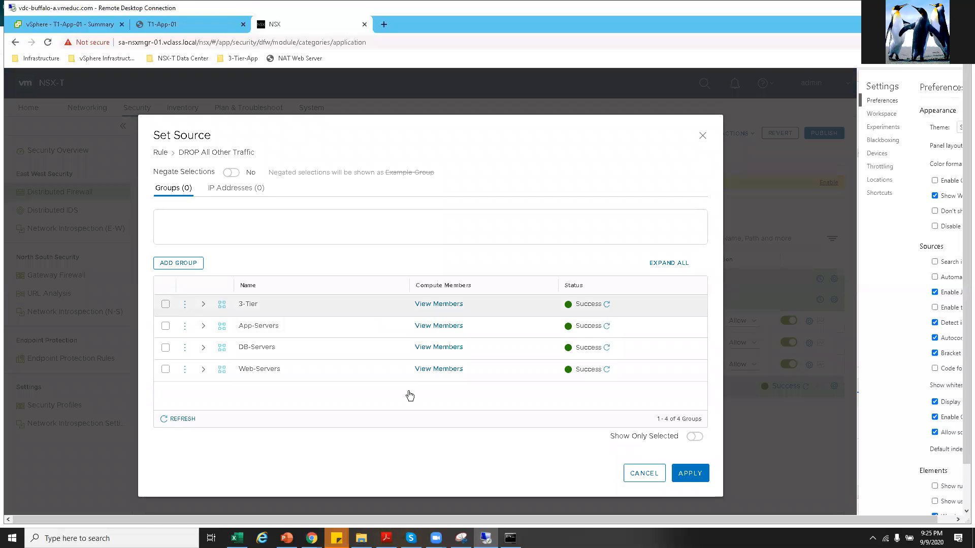
left_click(164, 305)
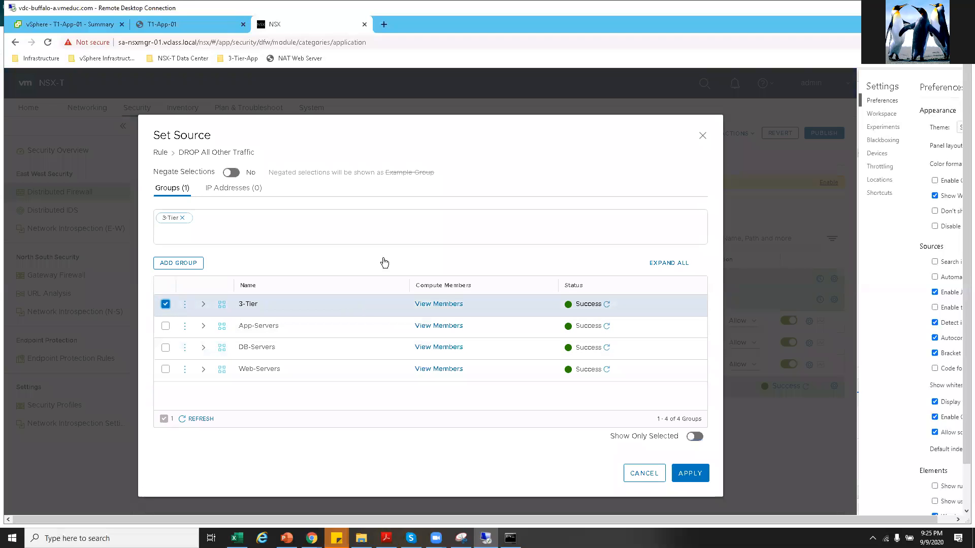
left_click(226, 191)
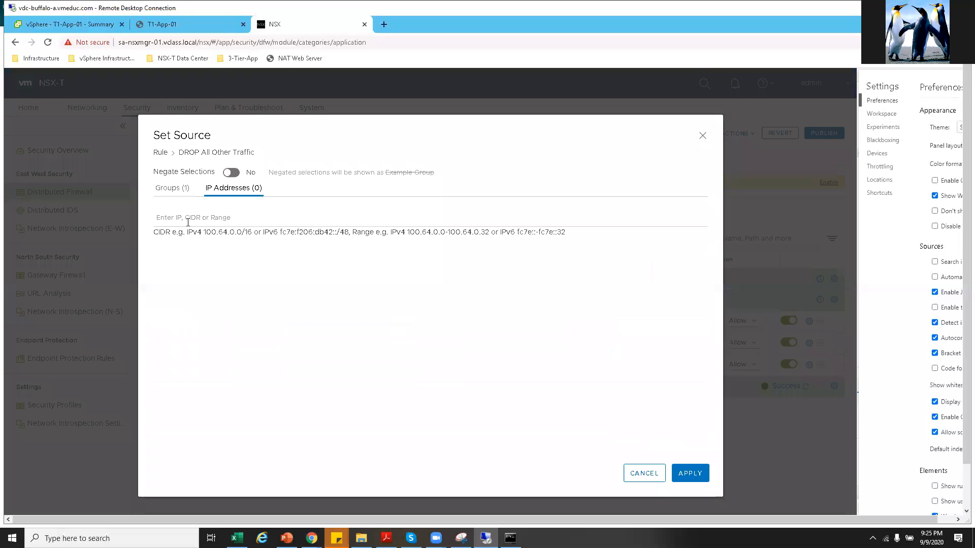
left_click(172, 190)
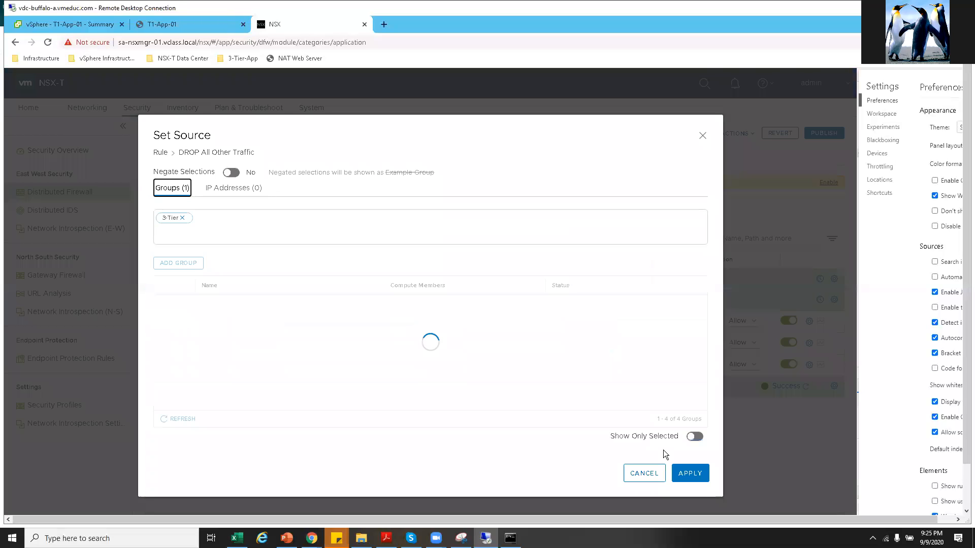
left_click(688, 473)
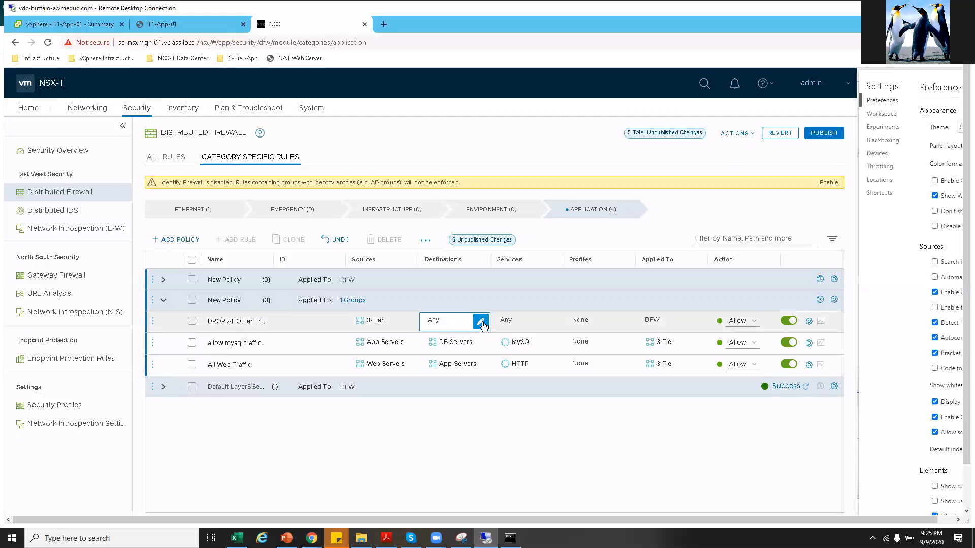
Set the destination of the DROP All Other Traffic rule to the 3-Tier group.
left_click(480, 321)
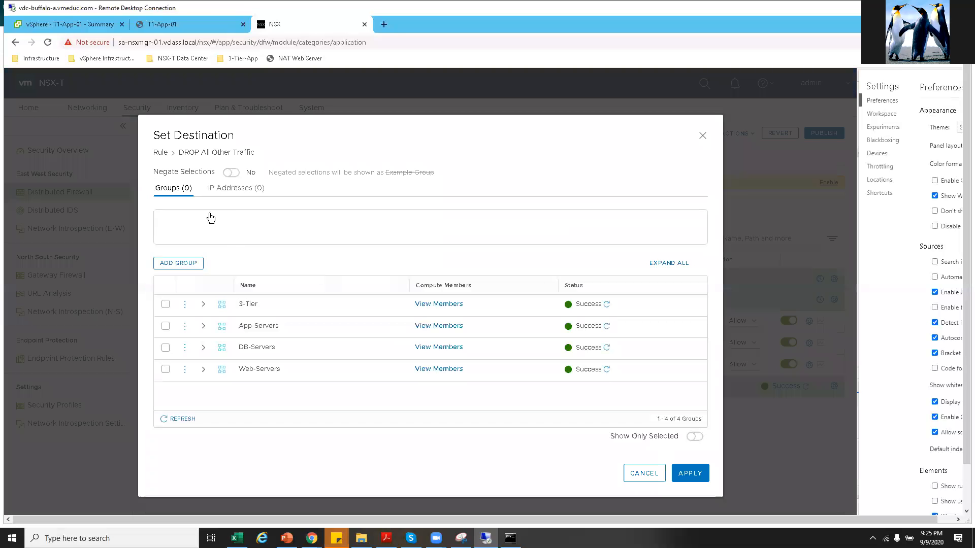
left_click(165, 305)
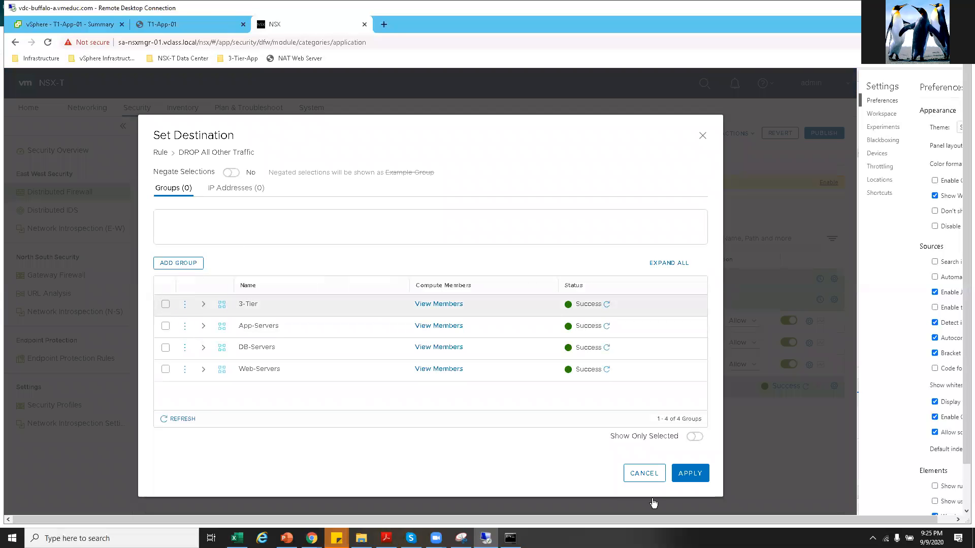
left_click(677, 480)
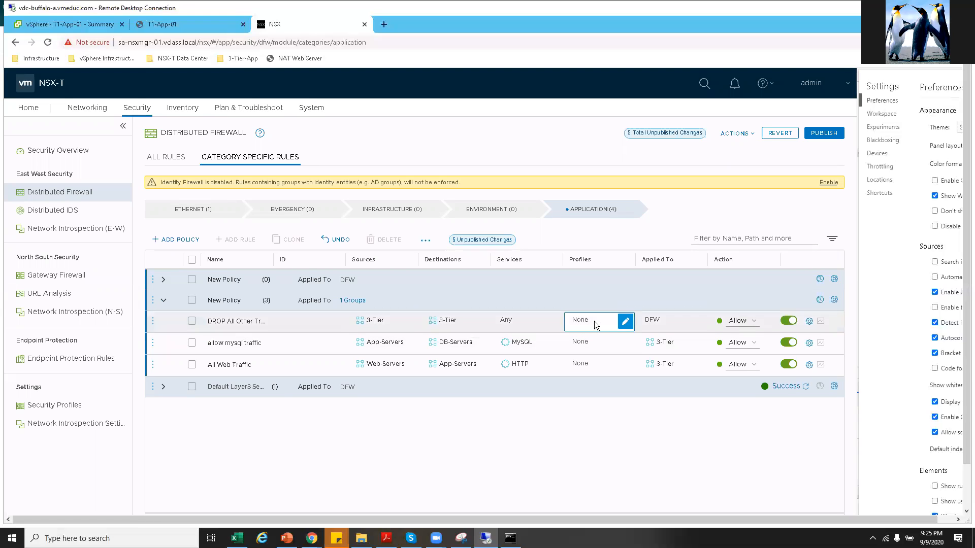
left_click(630, 325)
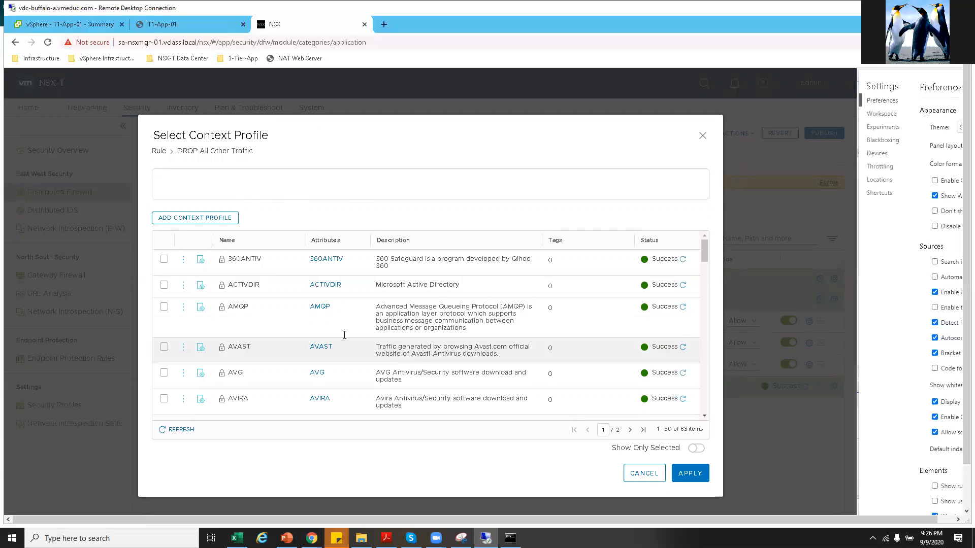
scroll(311, 350, "down", 3)
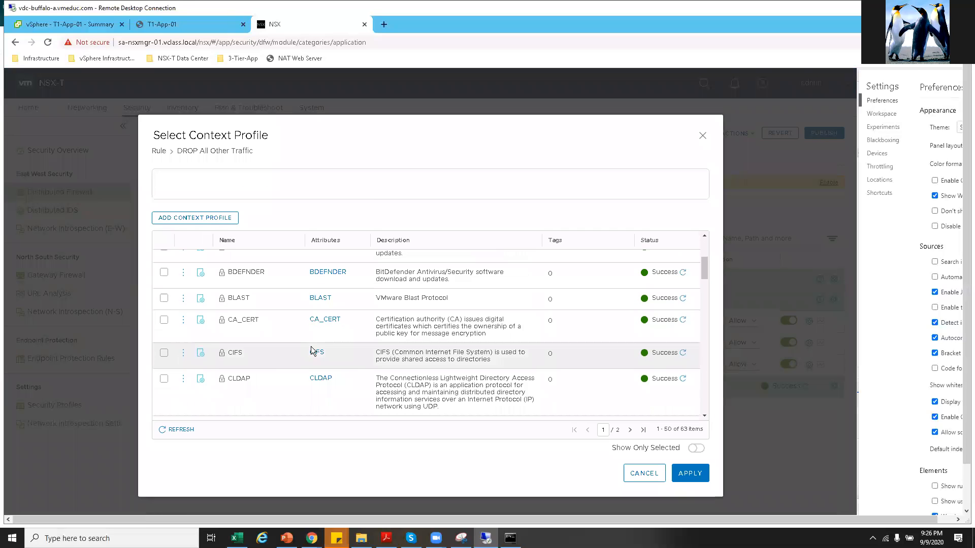
scroll(311, 346, "down", 3)
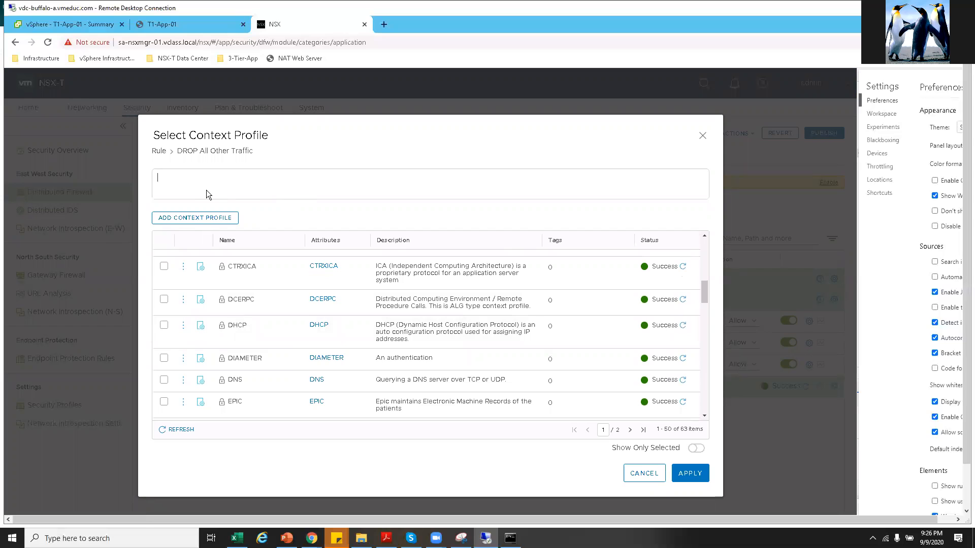
type("any")
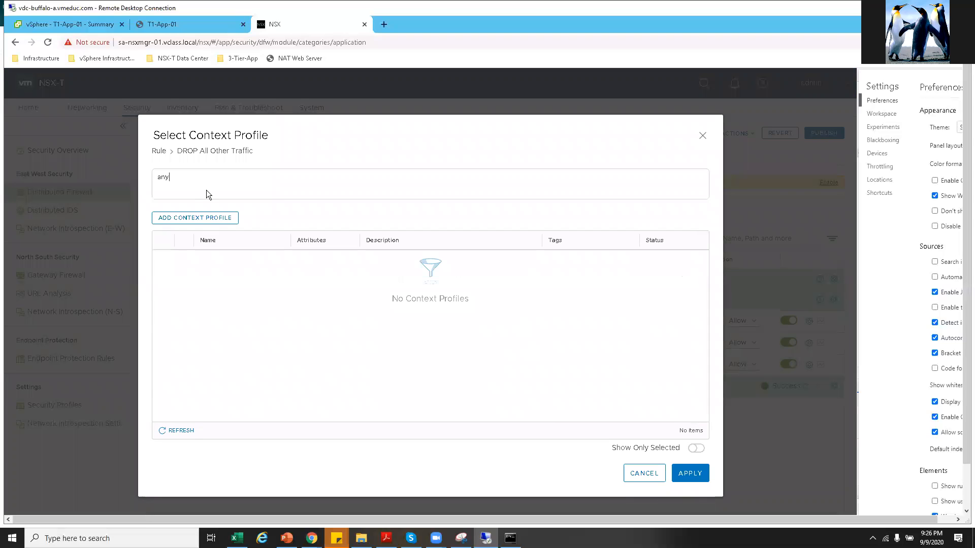
key("BackSpace")
key("BackSpace")
key("BackSpace")
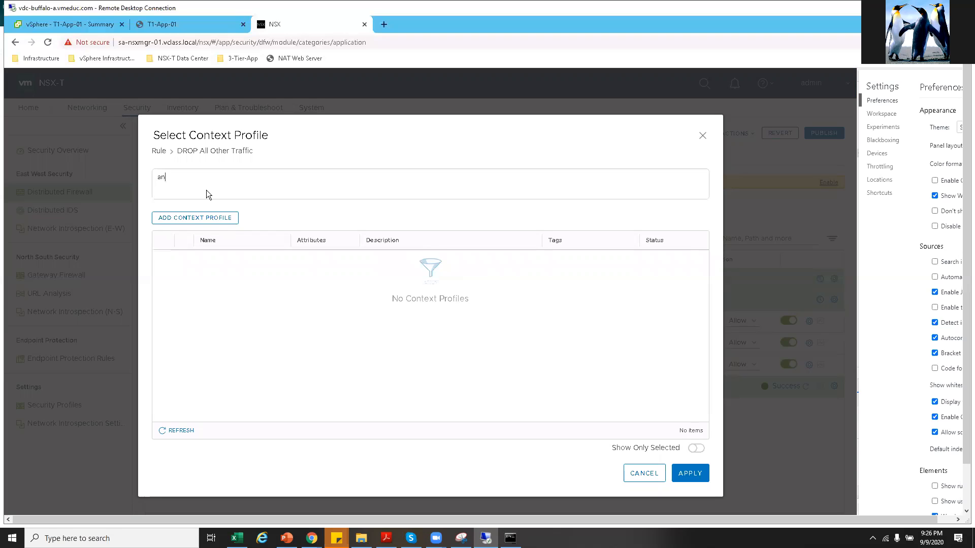
type("Any")
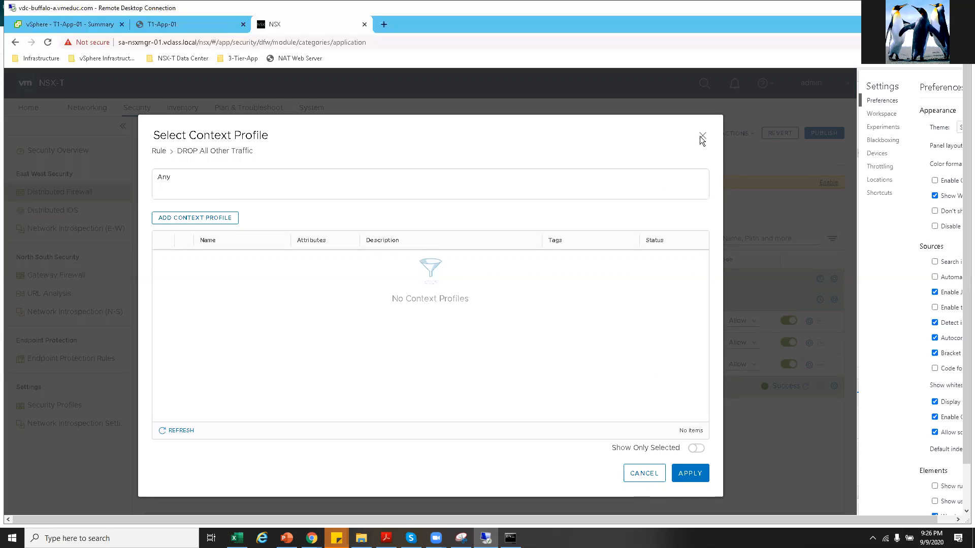
Switch to Command Prompt, check the replies of the running ping to 8.8.8.8, and minimize the window.
left_click(510, 538)
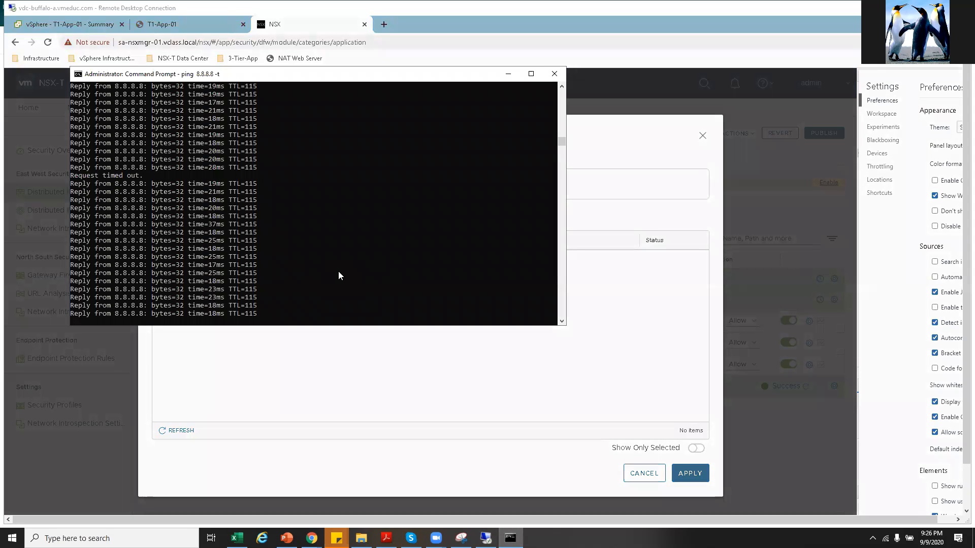
scroll(316, 219, "up", 4)
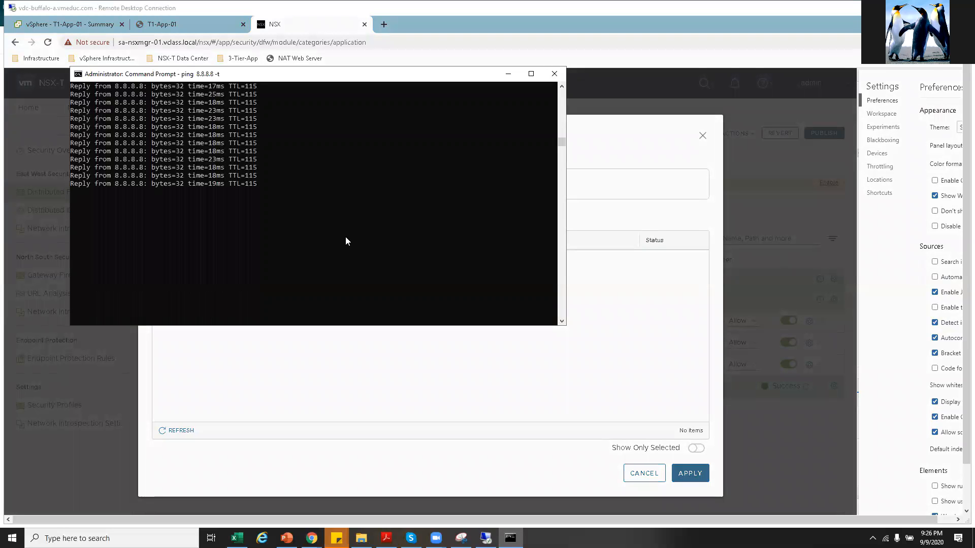
left_click(508, 74)
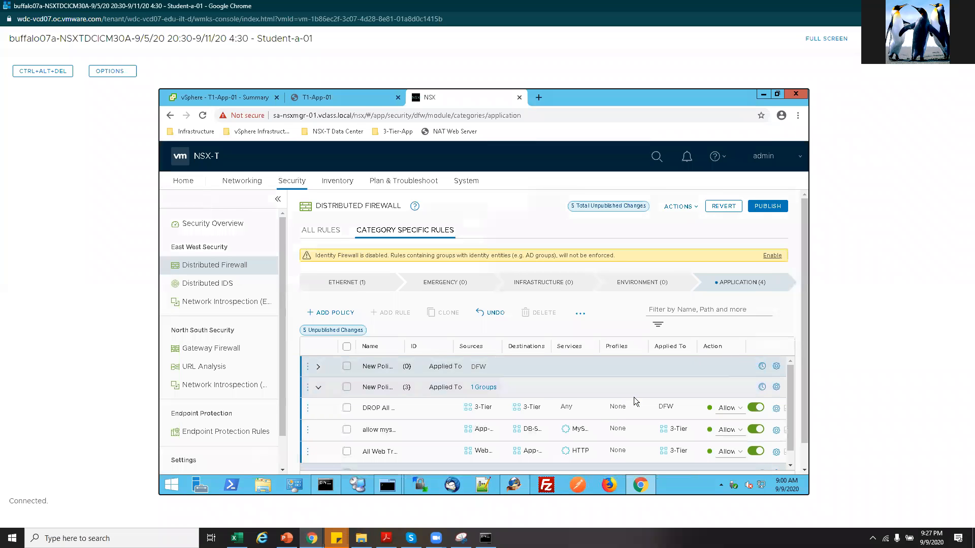
Set the Applied To scope of the DROP All Other Traffic rule to the 3-Tier group.
scroll(642, 421, "down", 1)
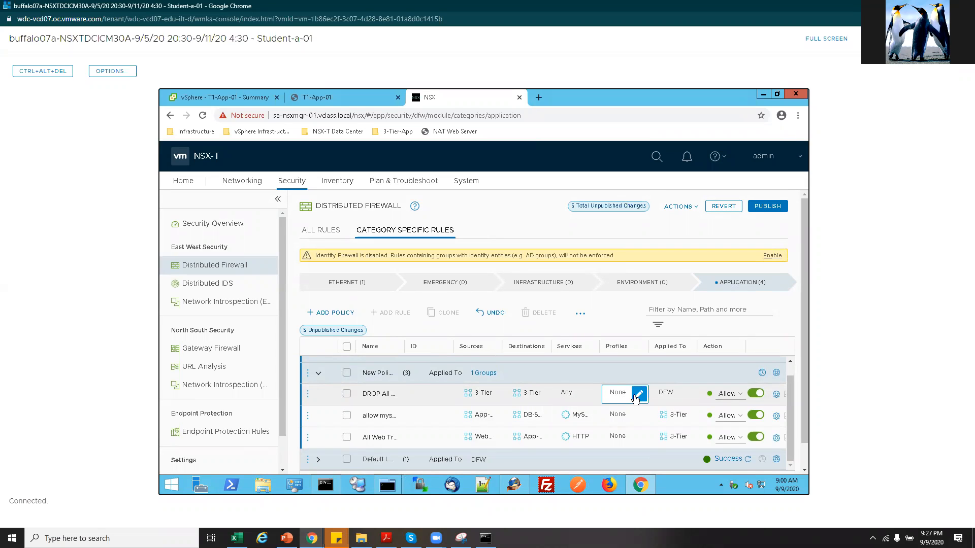
left_click(688, 394)
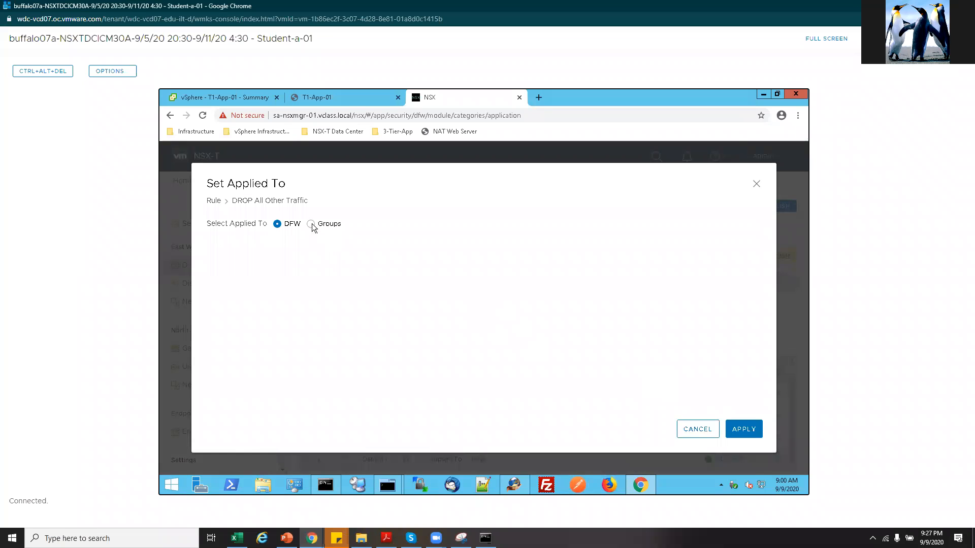
left_click(311, 224)
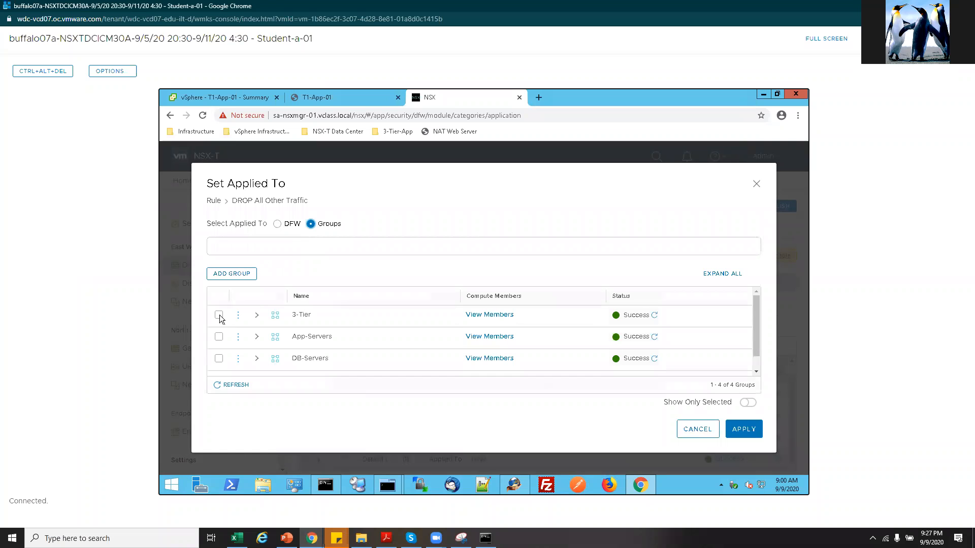
left_click(219, 315)
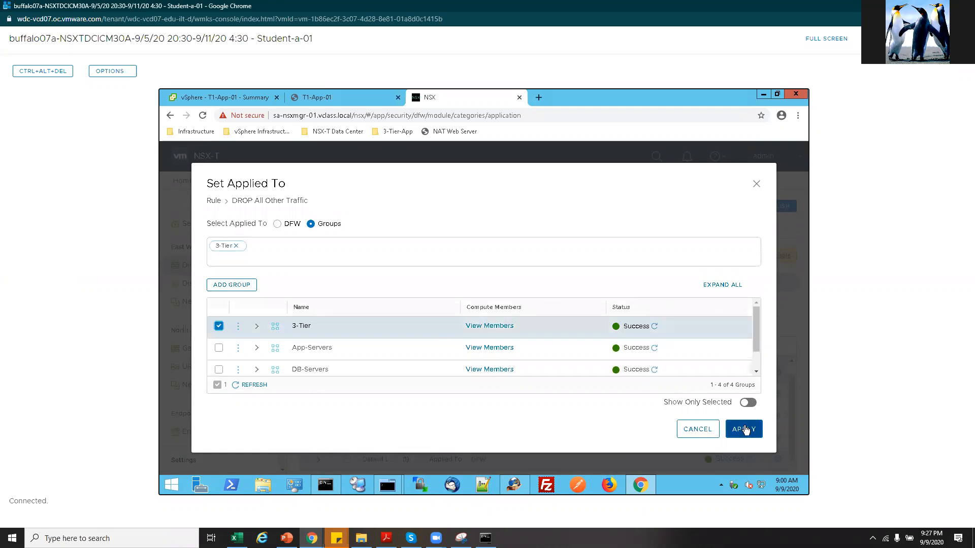
left_click(742, 426)
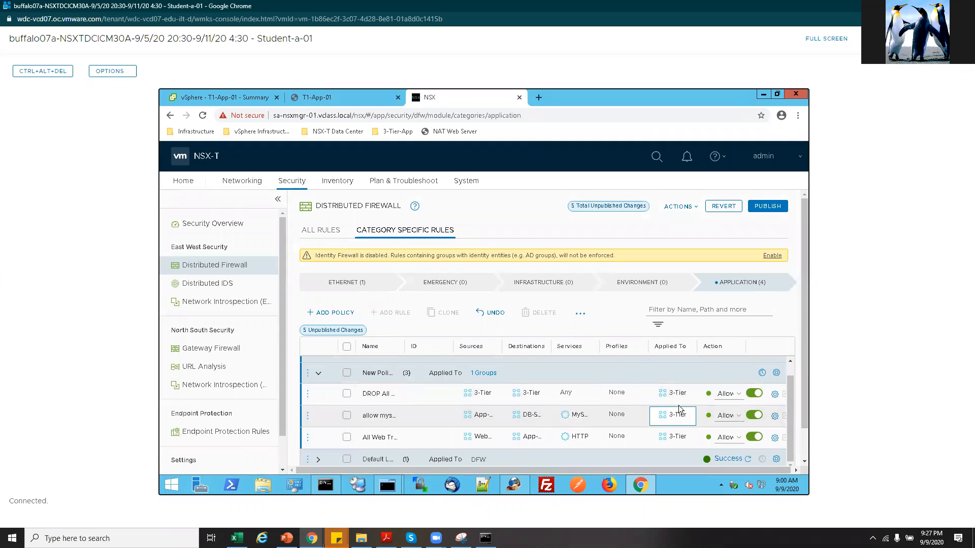
Set the action of the DROP All Other Traffic rule to Drop and publish the firewall changes.
left_click(726, 395)
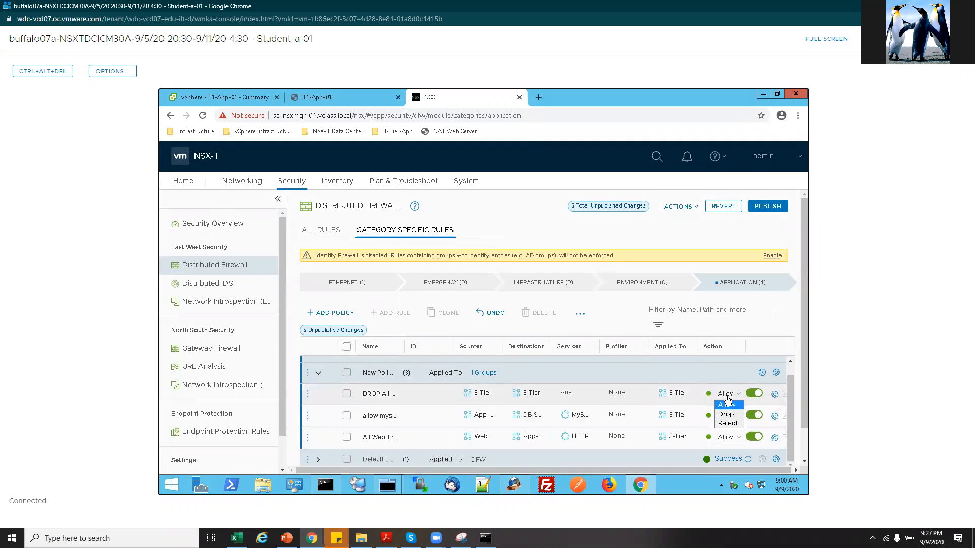
left_click(726, 415)
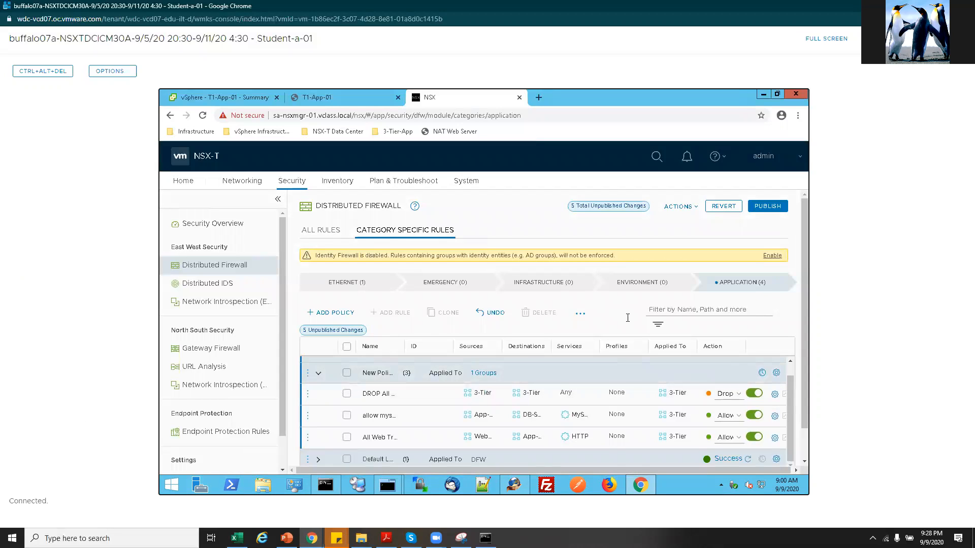
scroll(671, 415, "down", 1)
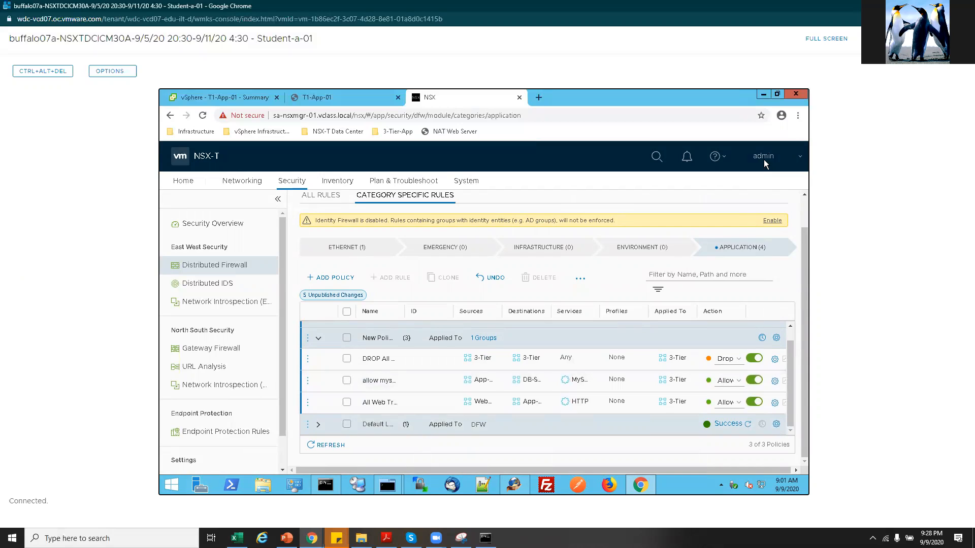
scroll(770, 311, "up", 1)
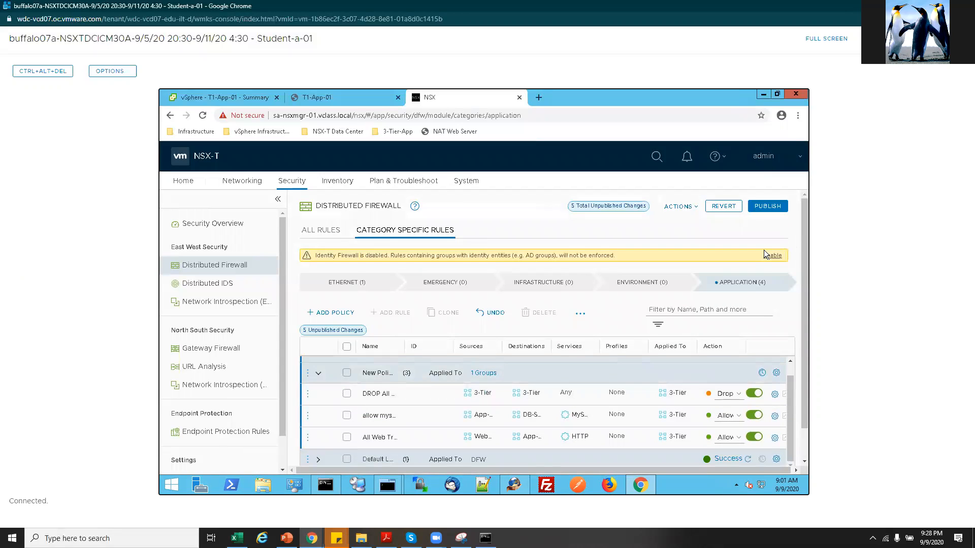
left_click(765, 207)
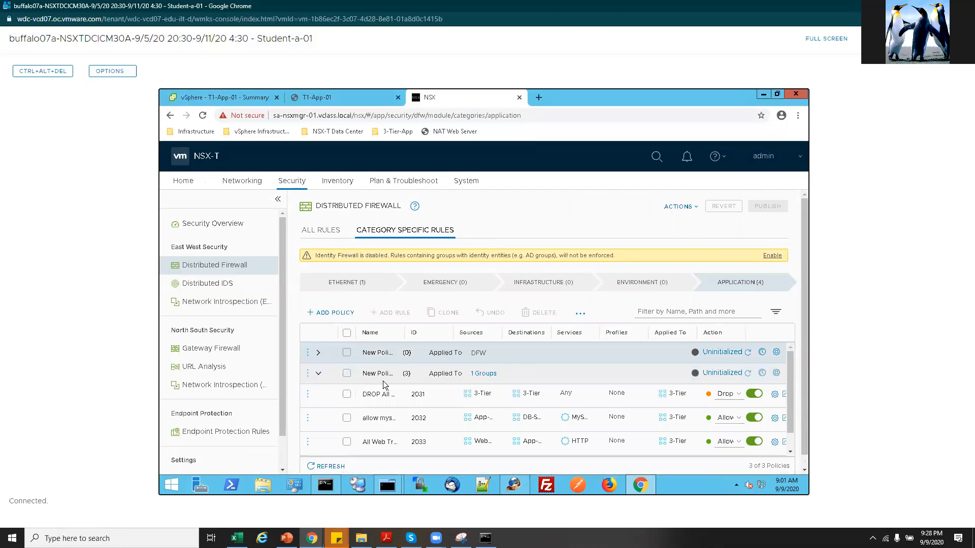
Delete the empty new policy above the three-rule policy and publish the change.
left_click(307, 374)
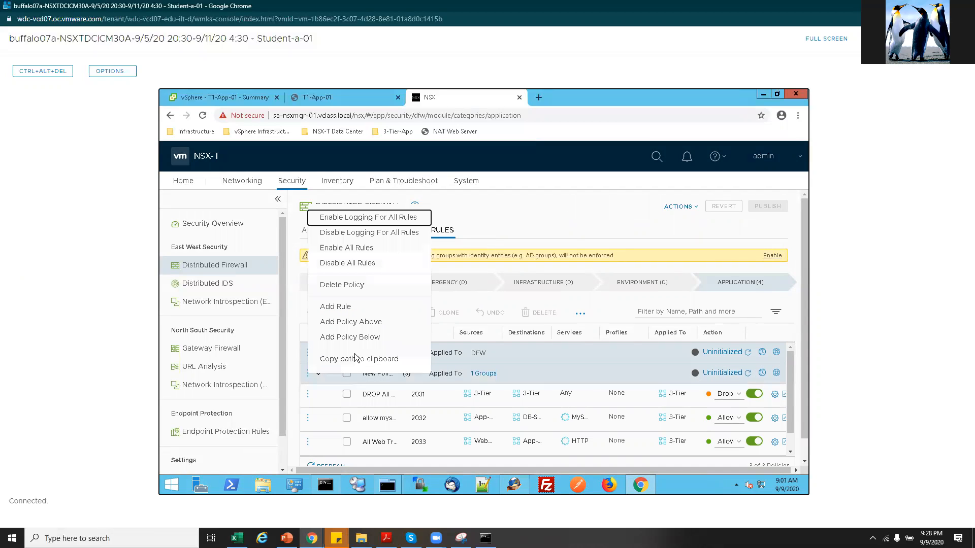
left_click(326, 358)
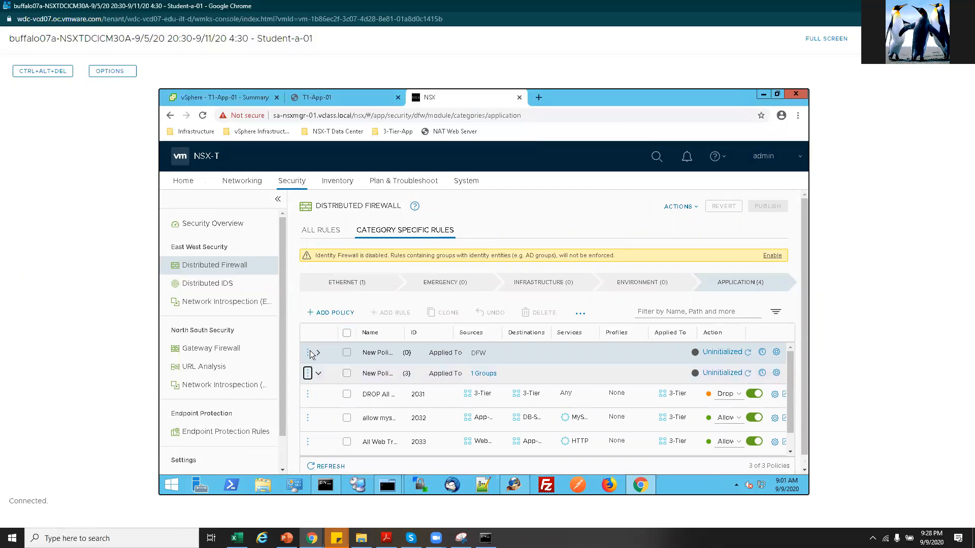
left_click(308, 352)
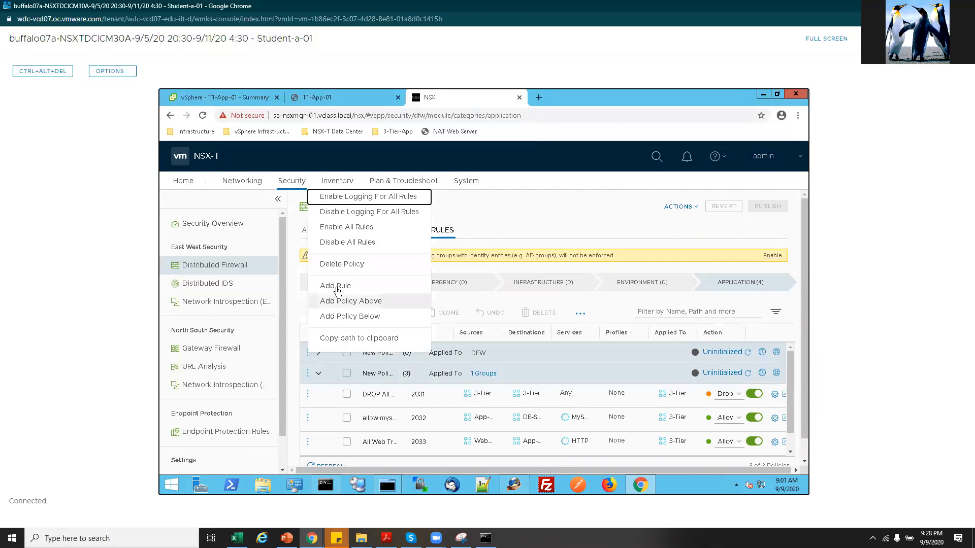
key("Return")
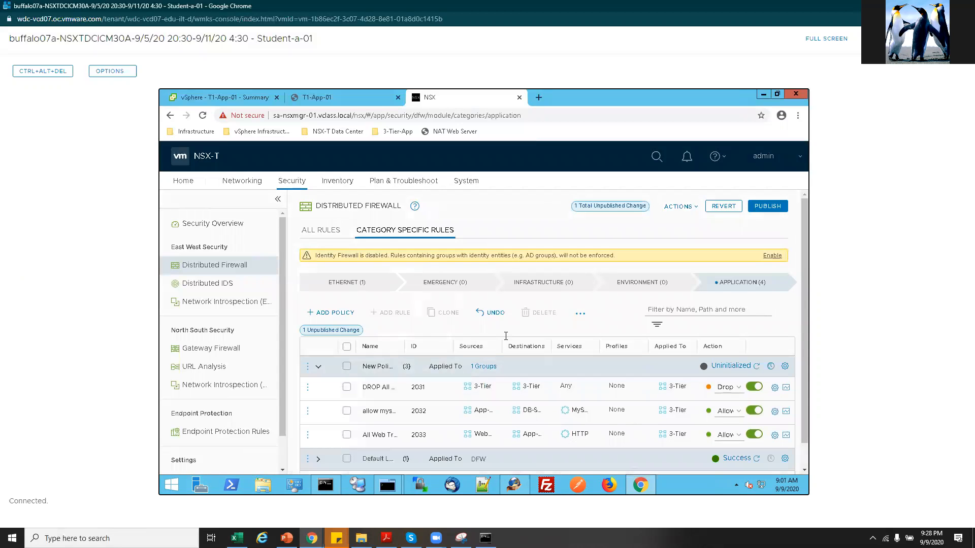
left_click(757, 209)
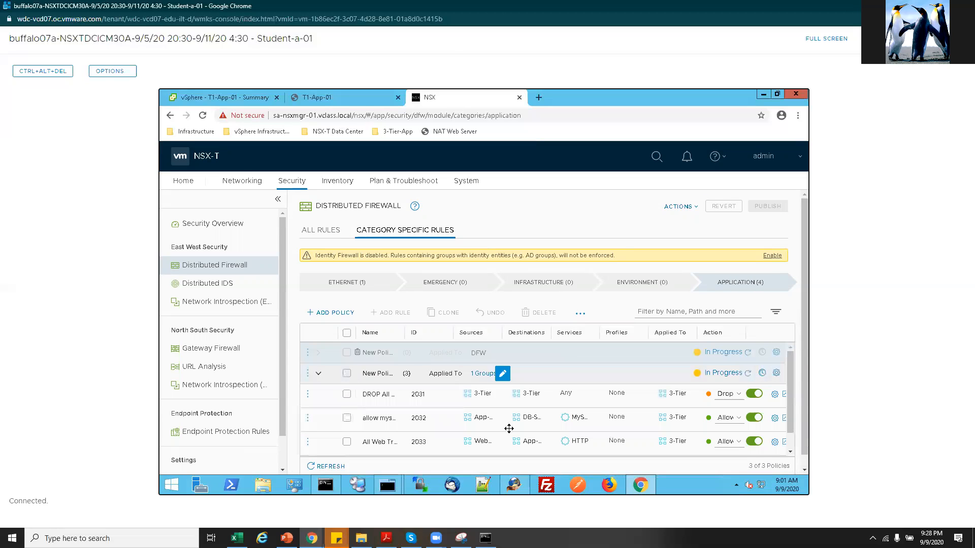
Refresh the policy status and list, then review the rules inside the remaining new policy and collapse it.
left_click(748, 375)
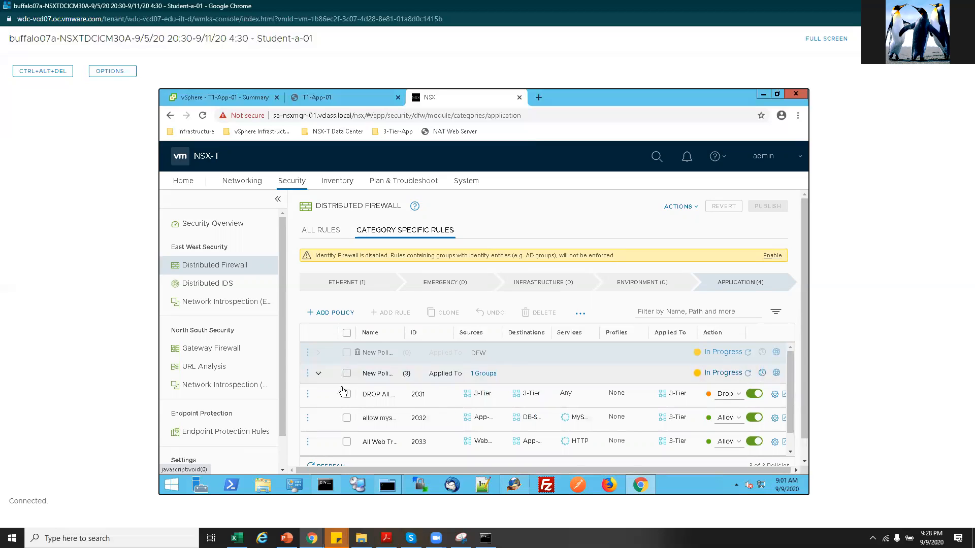
left_click(319, 375)
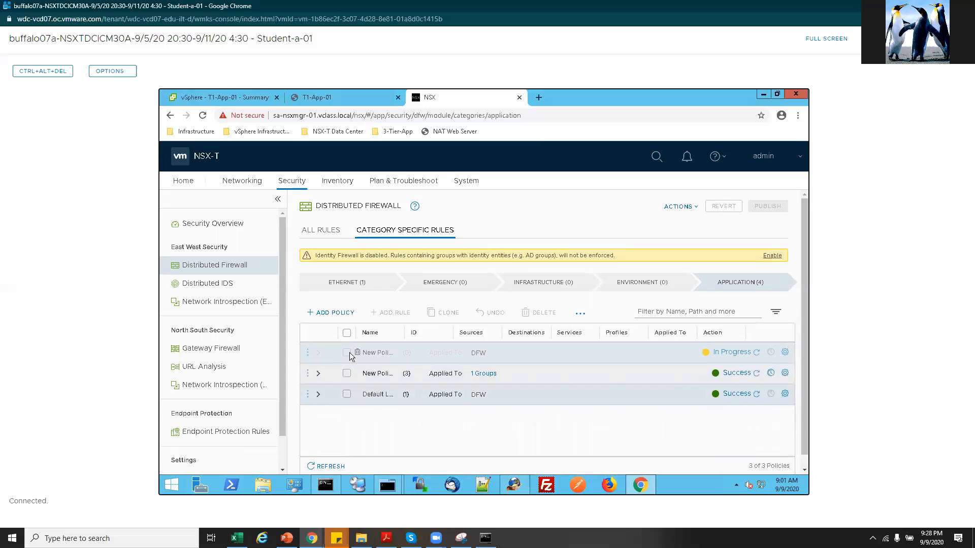
mouse_move(358, 352)
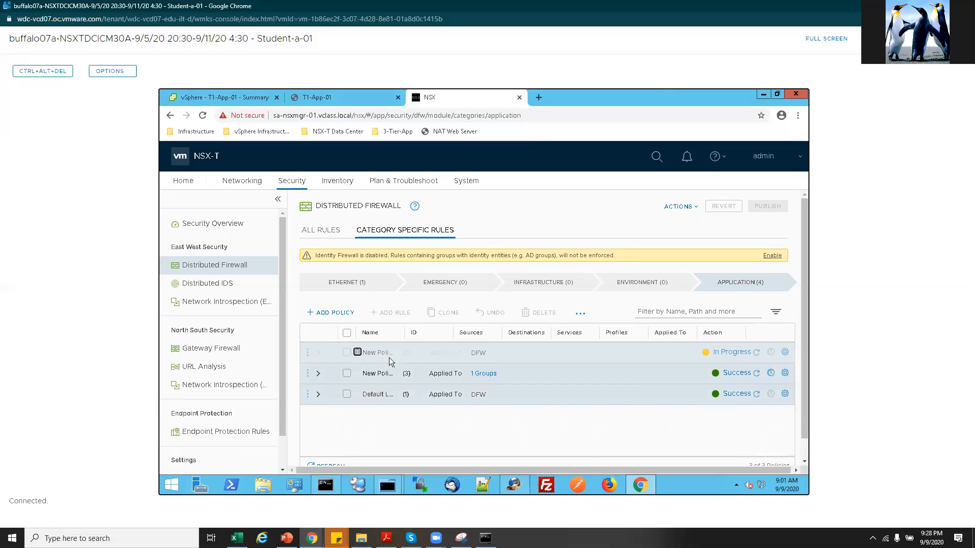
left_click(314, 465)
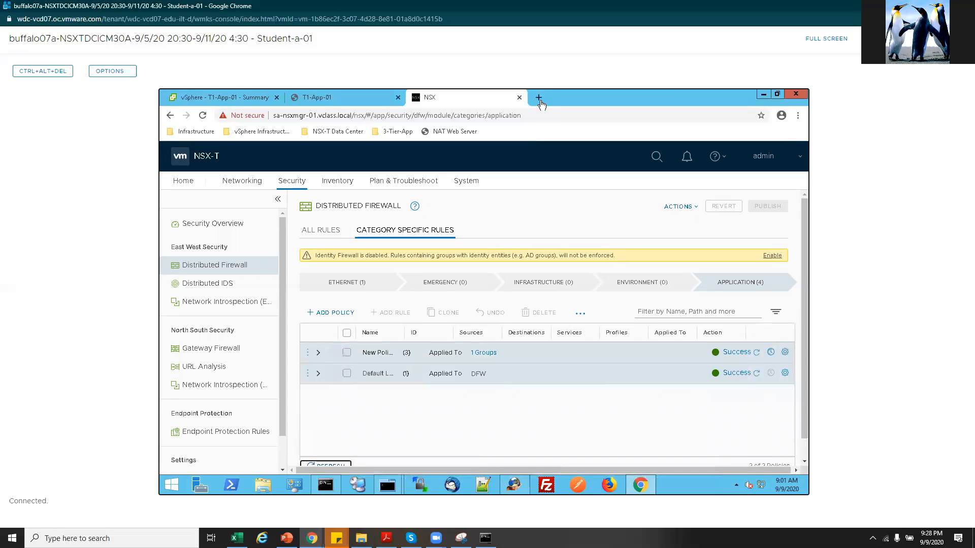
left_click(319, 354)
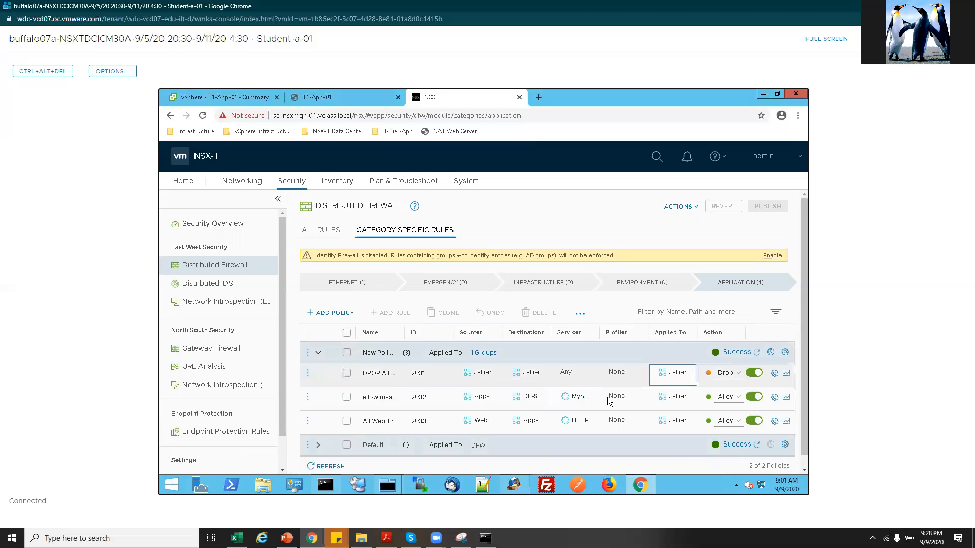
left_click(318, 354)
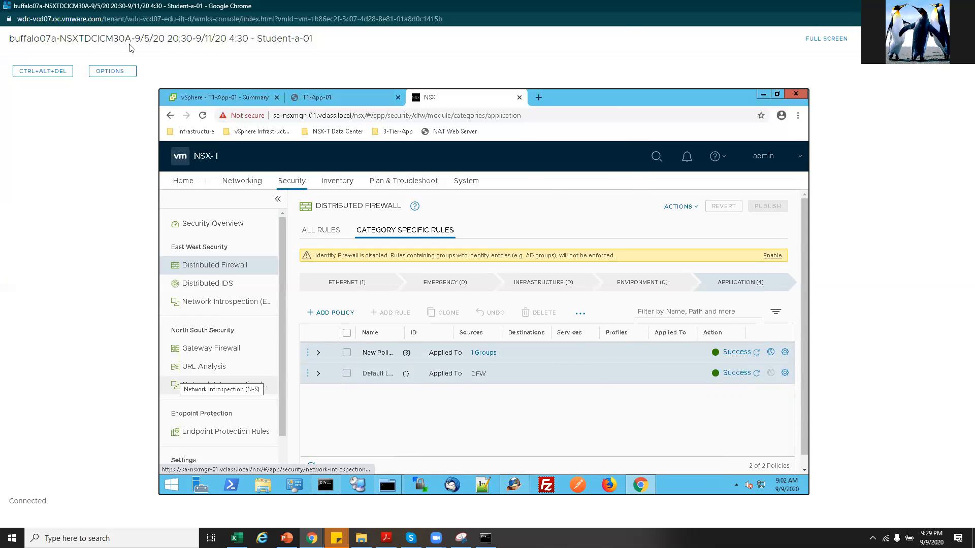
Switch to the lab guide in Adobe Acrobat Reader, read the Task 5 ICMP reachability tests, and move the guide out of the way.
key("alt+Tab")
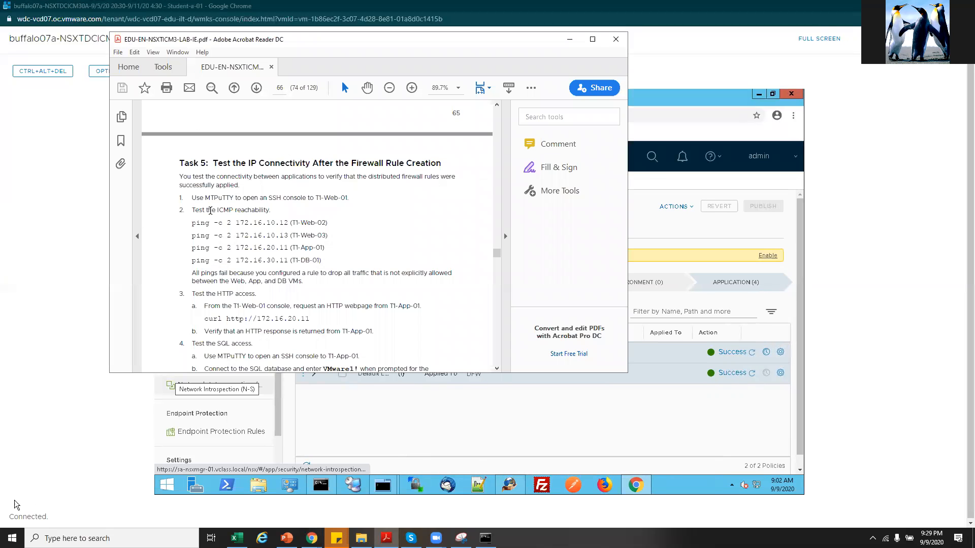
left_click_drag(207, 210, 270, 210)
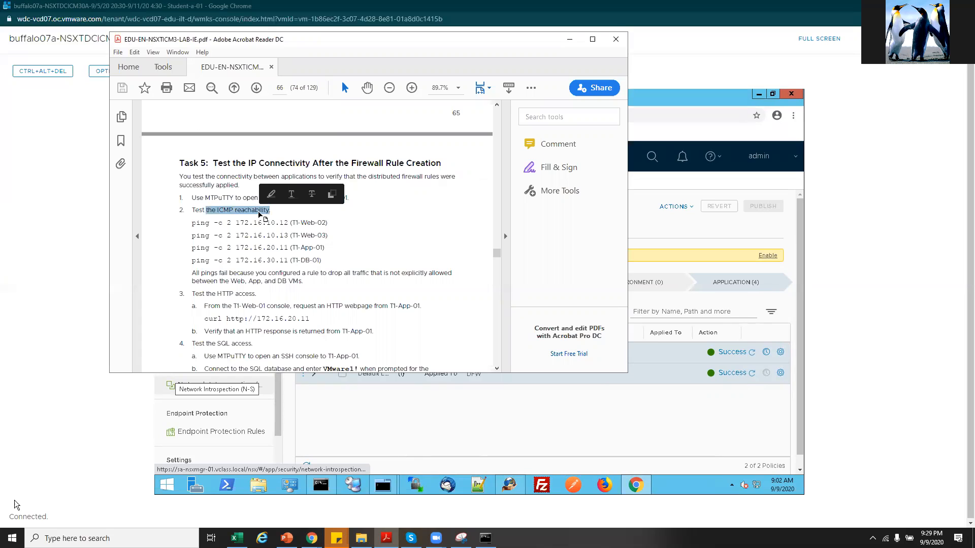
left_click(279, 244)
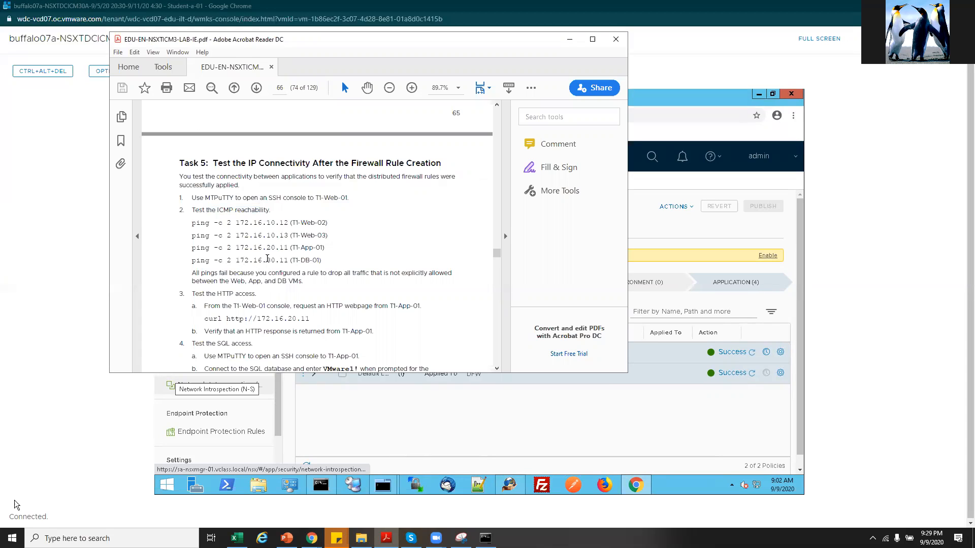
left_click_drag(322, 261, 192, 223)
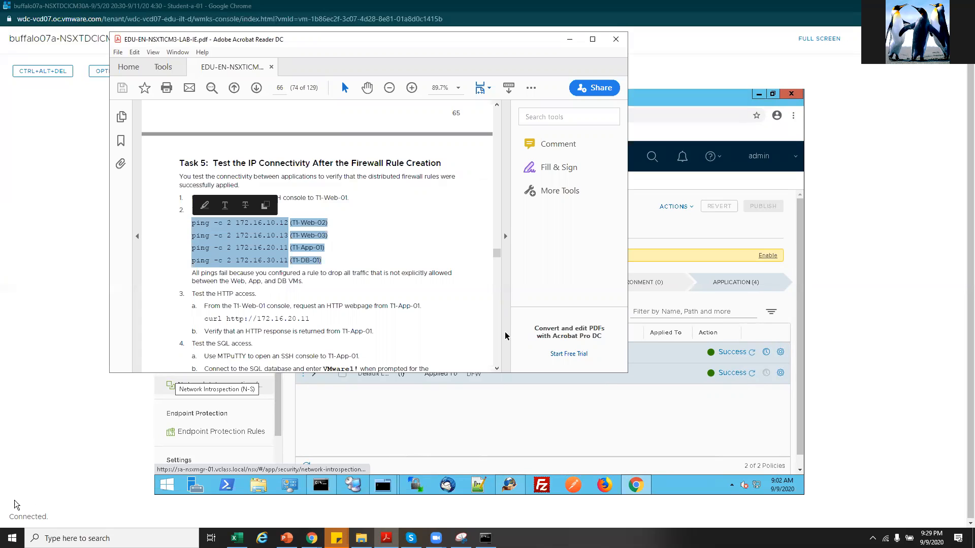
left_click(301, 260)
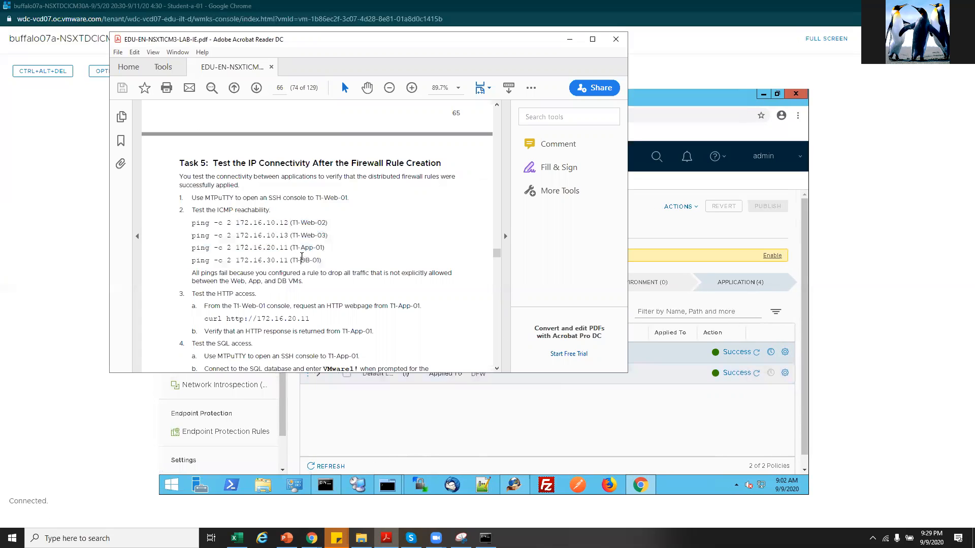
left_click_drag(295, 217, 284, 247)
left_click(319, 232)
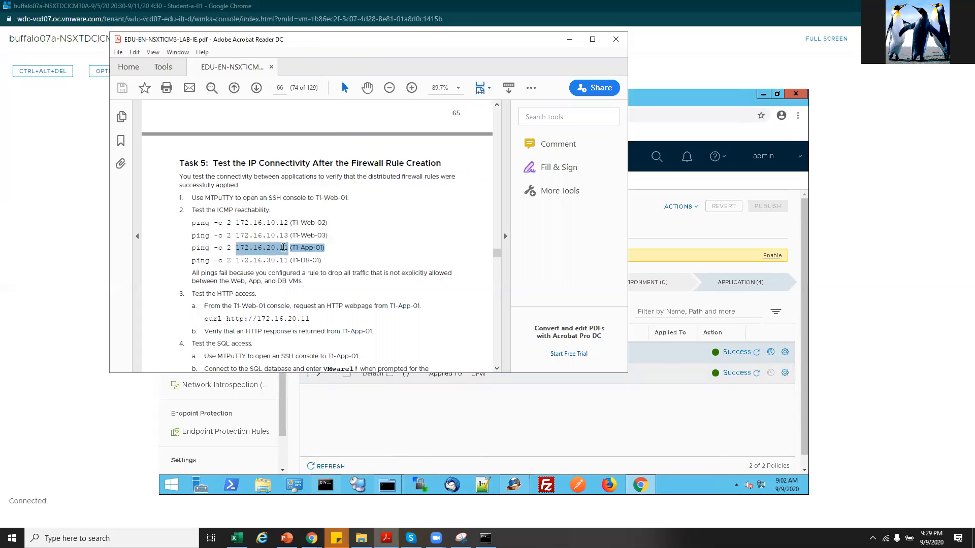
left_click_drag(328, 272, 292, 260)
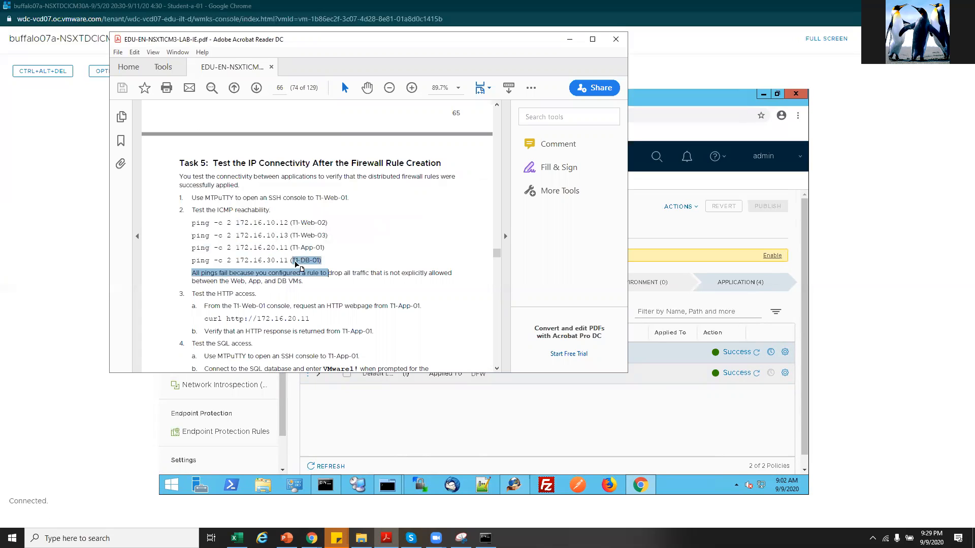
left_click(310, 182)
left_click_drag(314, 198, 359, 199)
left_click_drag(292, 222, 341, 275)
left_click(339, 301)
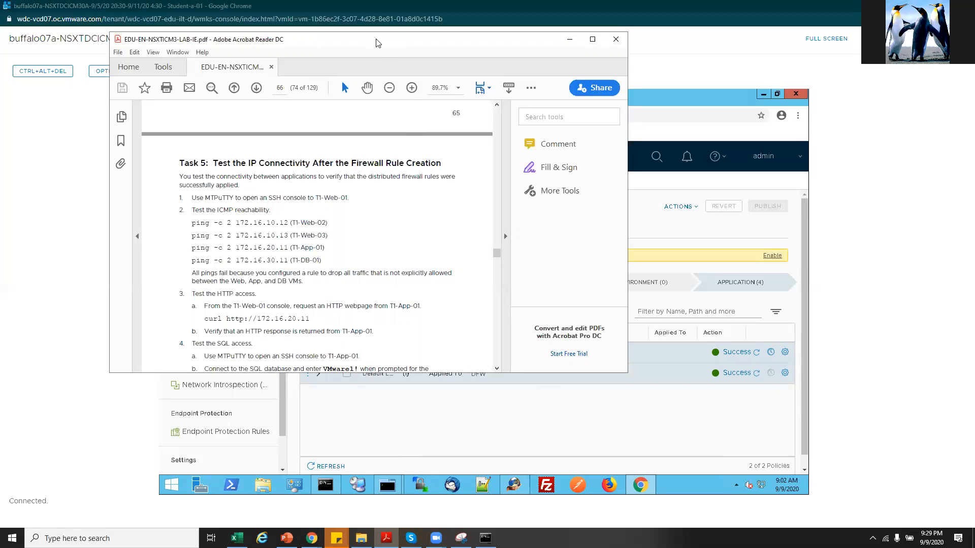
left_click_drag(376, 39, 0, 209)
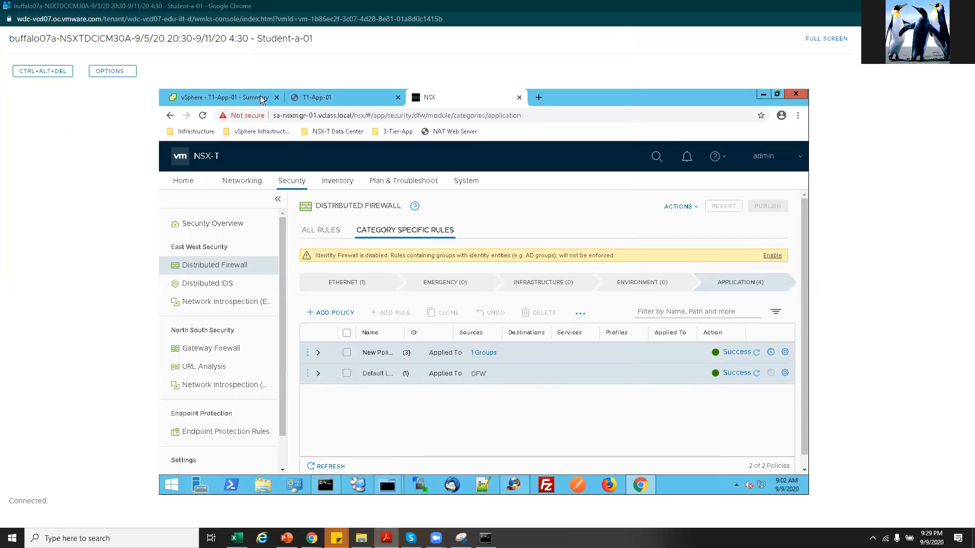
Switch to the vSphere Client and launch the web console of the T1-Web-01 virtual machine.
left_click(218, 102)
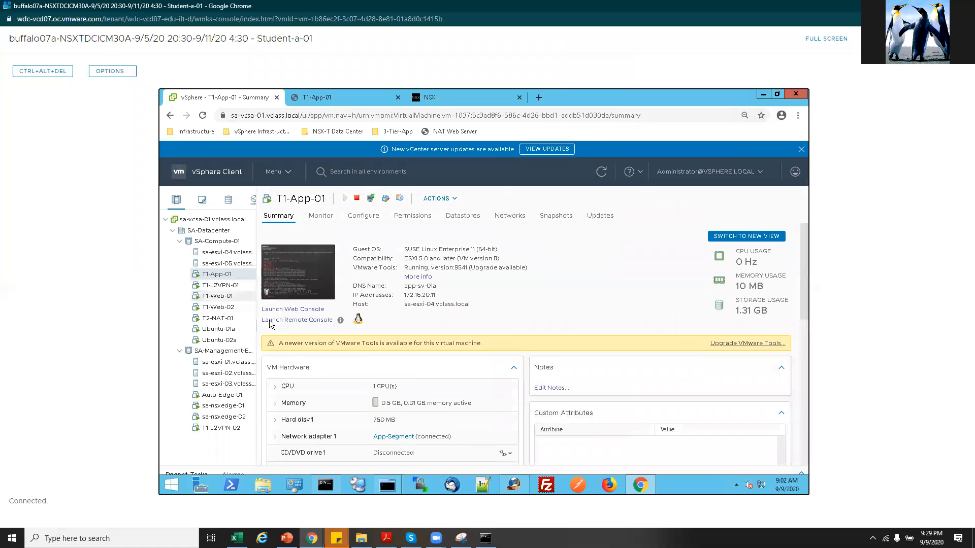
left_click(228, 296)
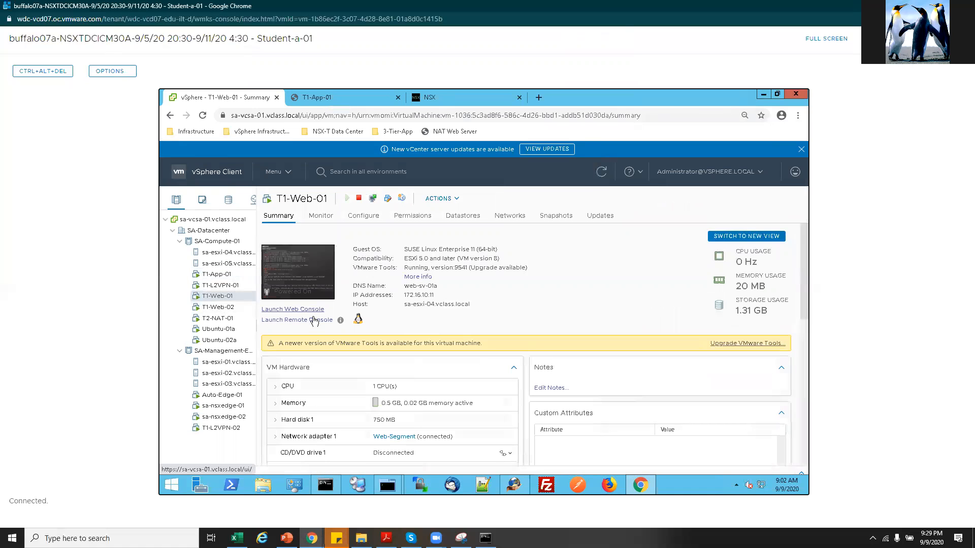
left_click(312, 310)
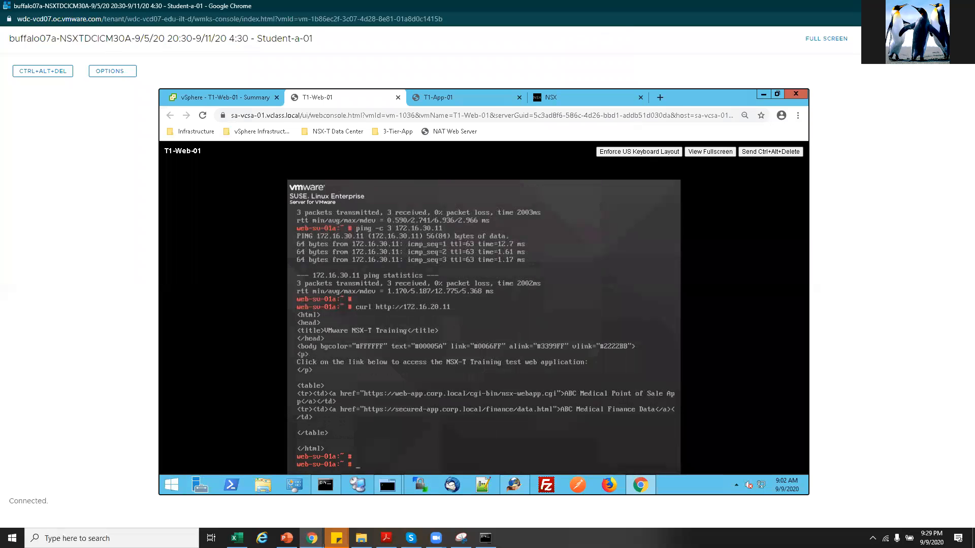
Test ICMP reachability of T1-App-01 from the T1-Web-01 console with "ping -c 2 172.16.20.11".
type("ping -c 2172")
key("BackSpace")
key("BackSpace")
key("BackSpace")
key("BackSpace")
key("BackSpace")
type("172.16.20.11")
key("Return")
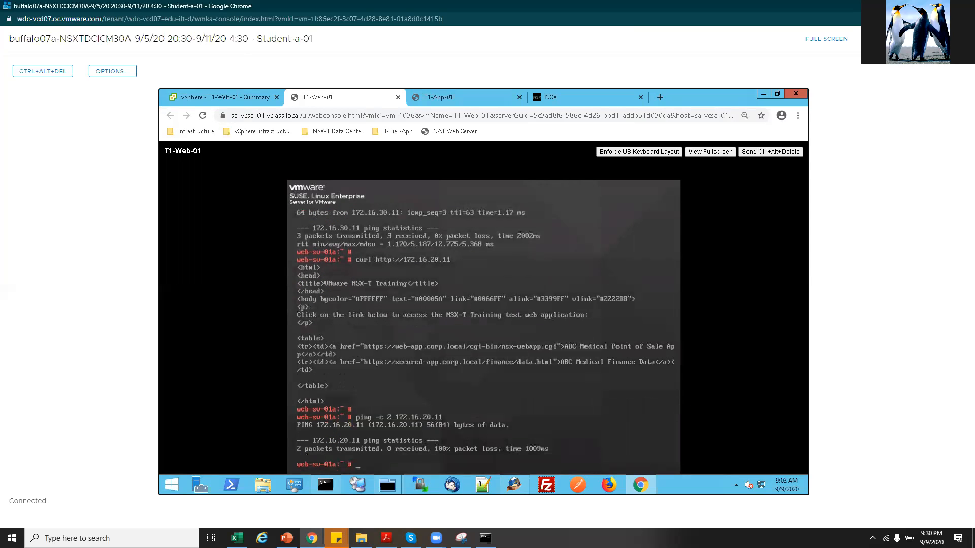
Test ICMP reachability of T1-DB-01 from the T1-Web-01 console with "ping -c 2 172.16.30.11".
key("Up")
key("BackSpace")
key("BackSpace")
key("BackSpace")
key("BackSpace")
type("30.11")
key("Return")
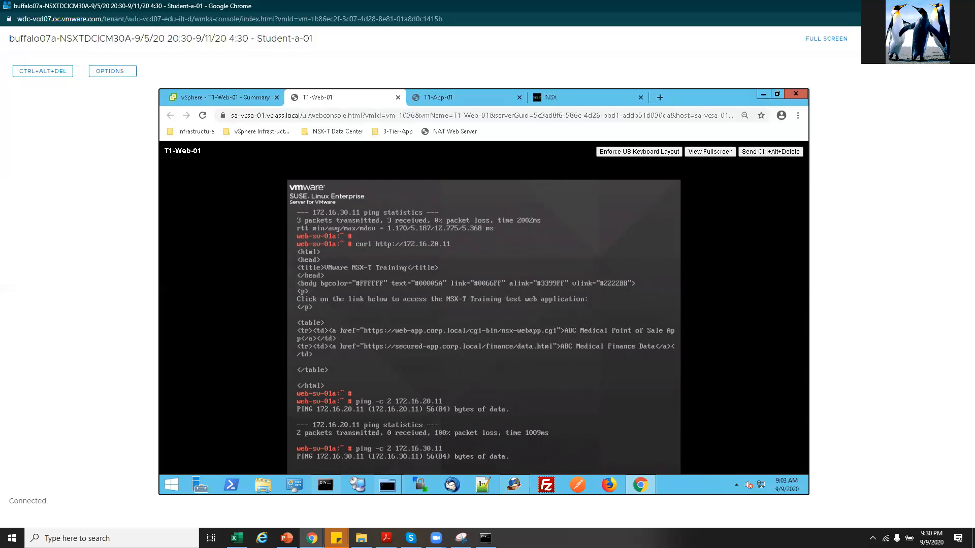
key("Return")
key("Return")
key("Return")
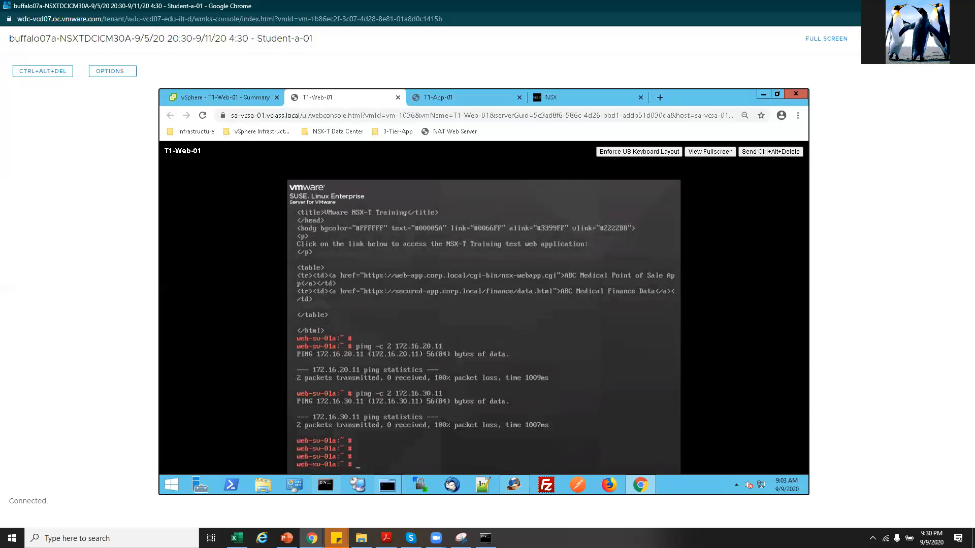
key("Return")
key("Return")
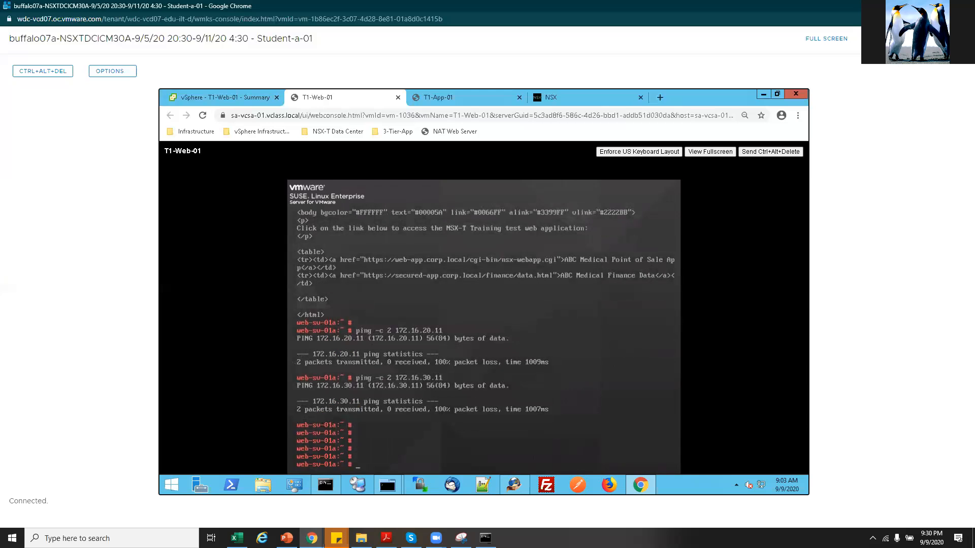
type("curl")
type(" http")
type("://172")
type(".16")
type(".20.1")
type("1")
key("Return")
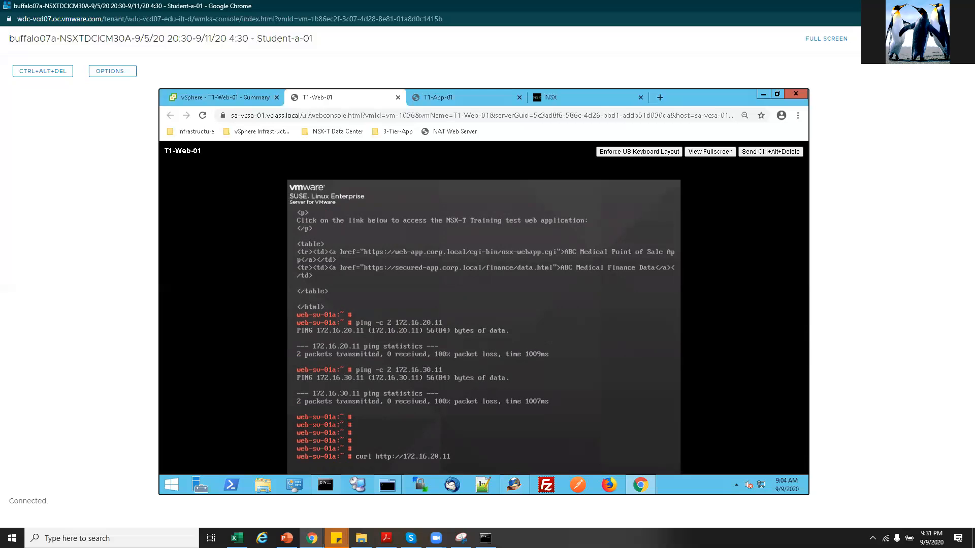
Interrupt the pending curl request on T1-Web-01 and run the same request again.
key("ctrl+c")
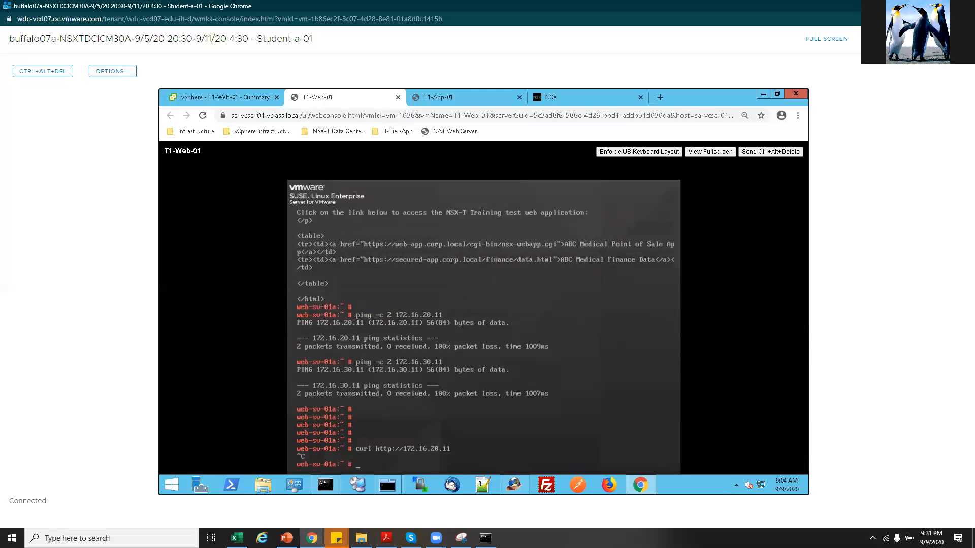
key("Up")
key("Return")
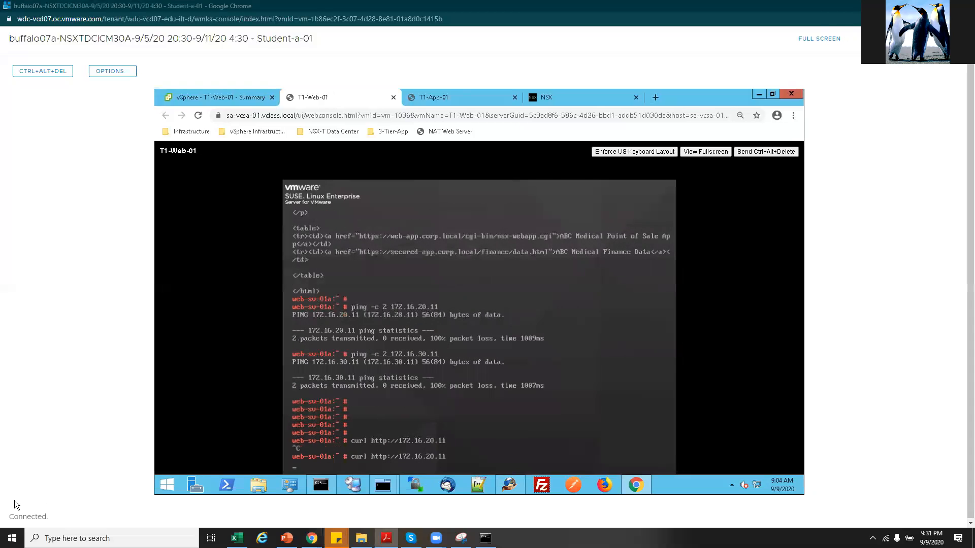
key("Return")
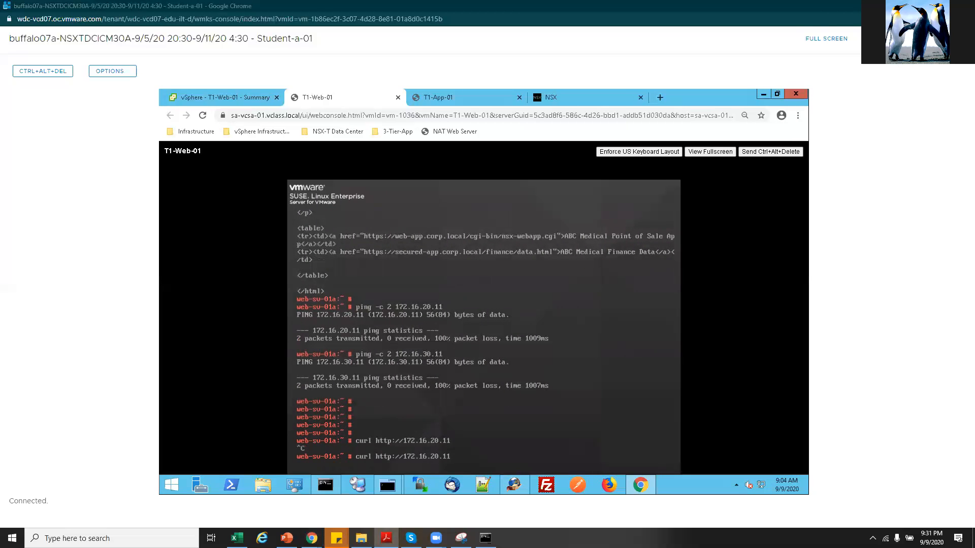
From the T1-App-01 console, test MySQL access with "mysql -u root -h 172.16.30.11 -p" and enter the MySQL password.
left_click(227, 97)
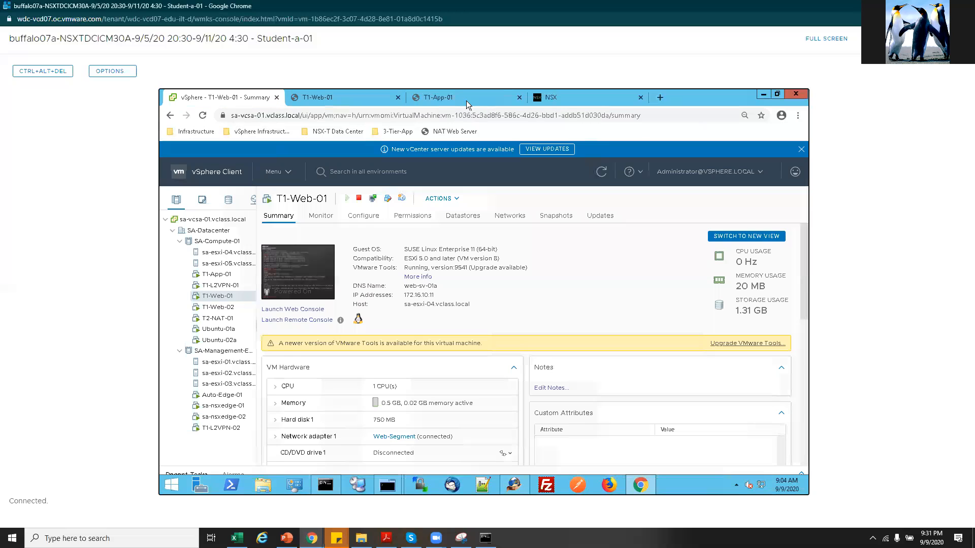
left_click(459, 97)
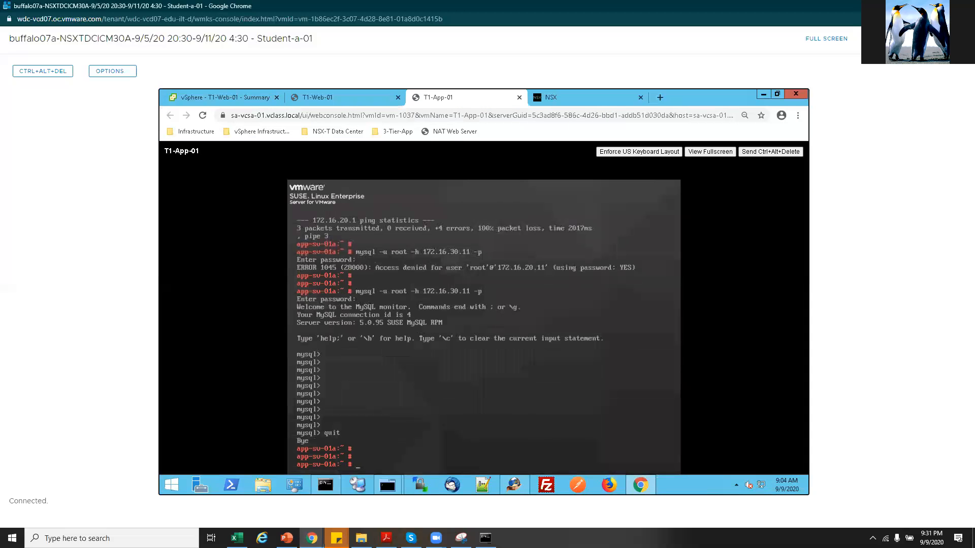
key("Up")
key("Return")
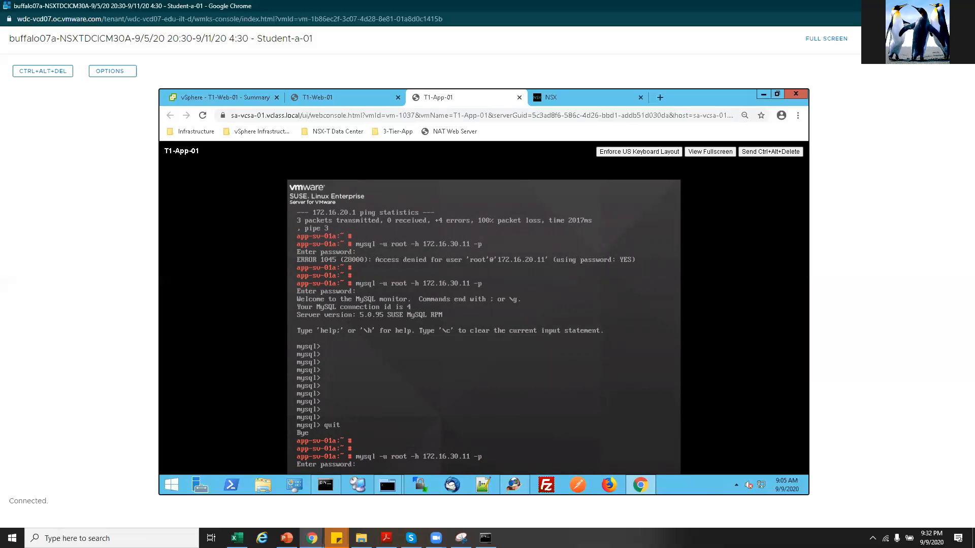
key("Return")
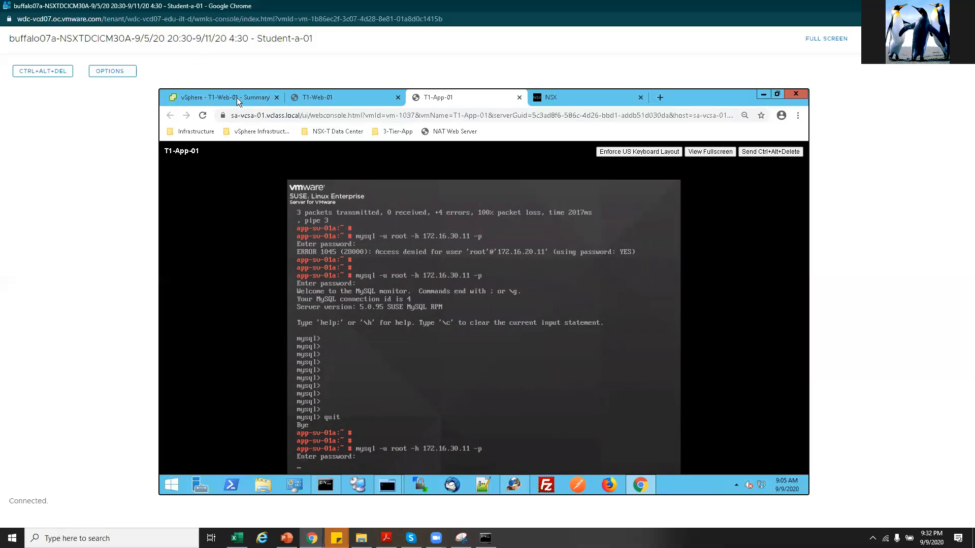
In the NSX distributed firewall, move the DROP All Other Traffic rule below the MySQL and HTTP allow rules and publish the change.
left_click(534, 102)
left_click(318, 353)
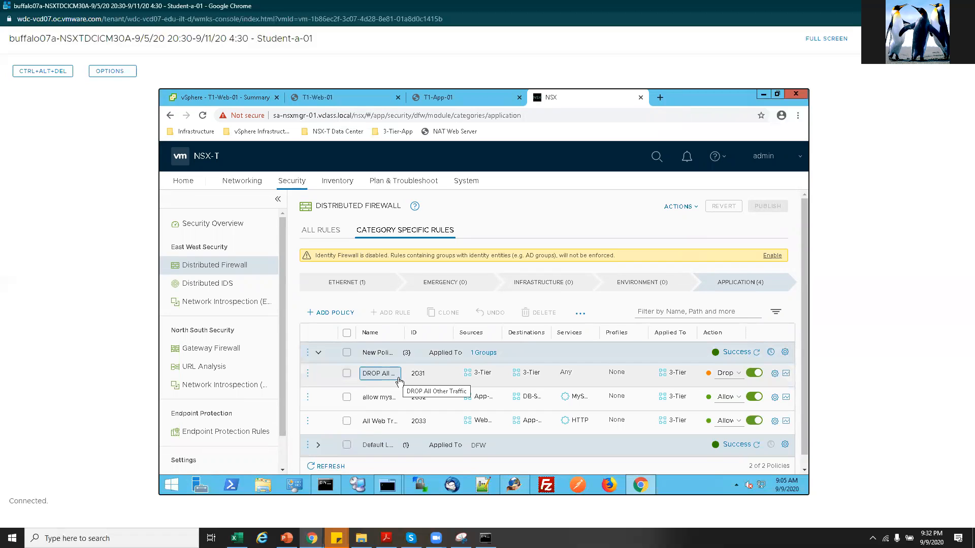
left_click(347, 375)
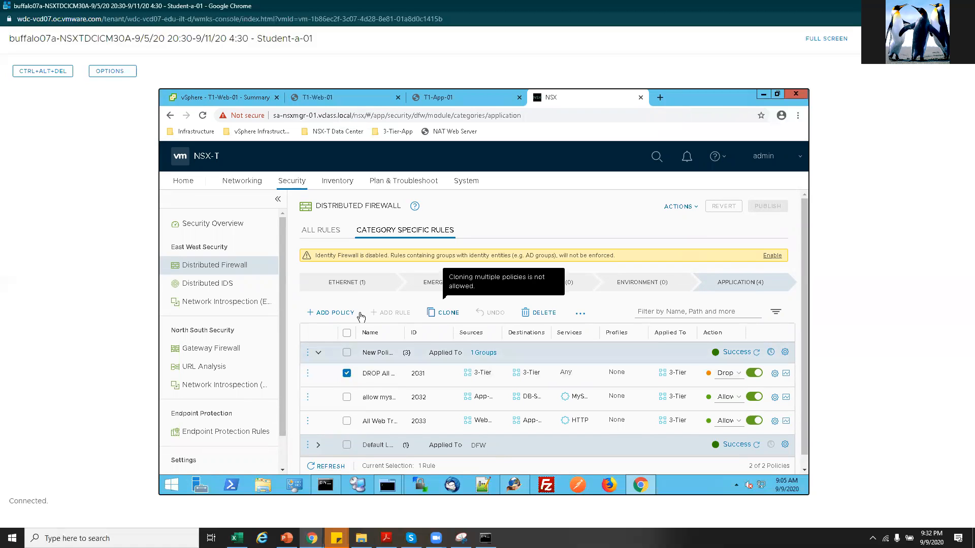
left_click_drag(374, 395, 381, 428)
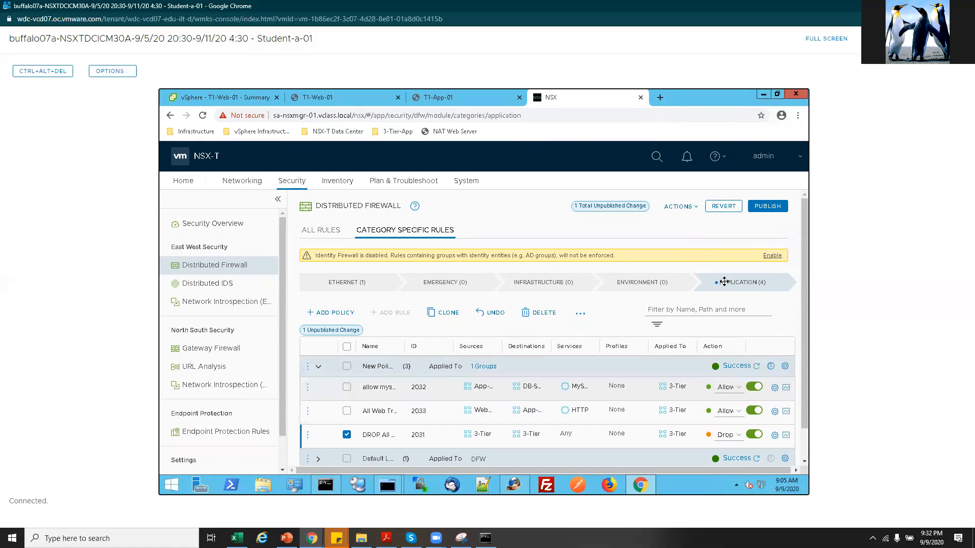
left_click(767, 207)
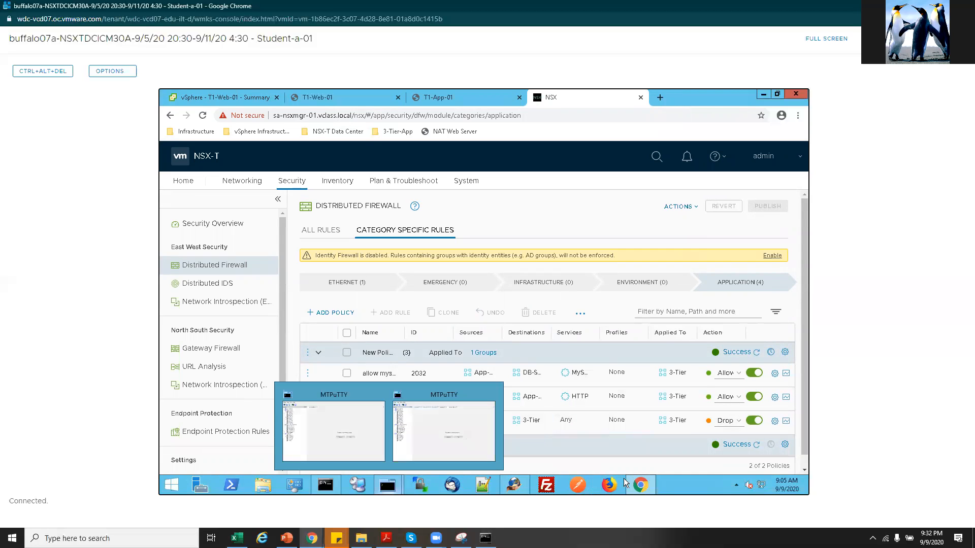
left_click(347, 99)
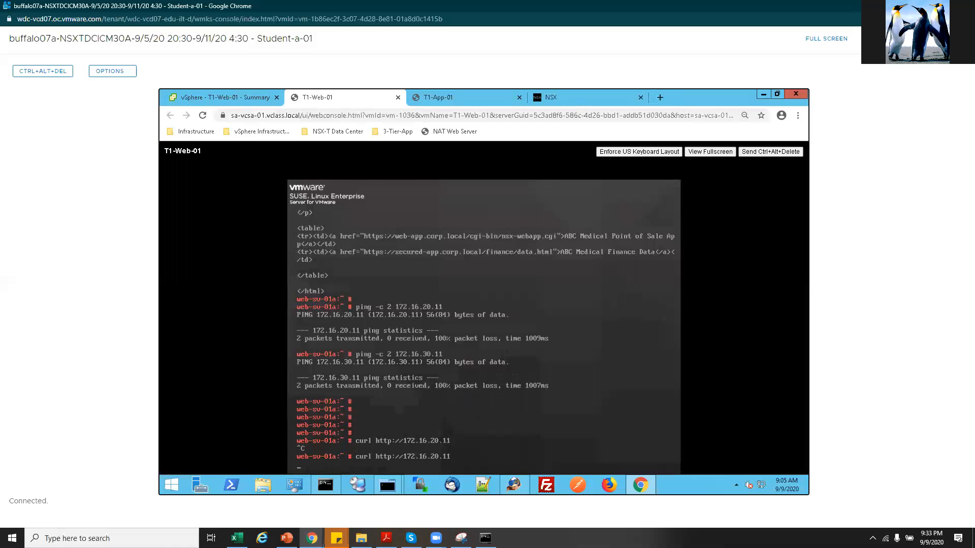
key("ctrl+c")
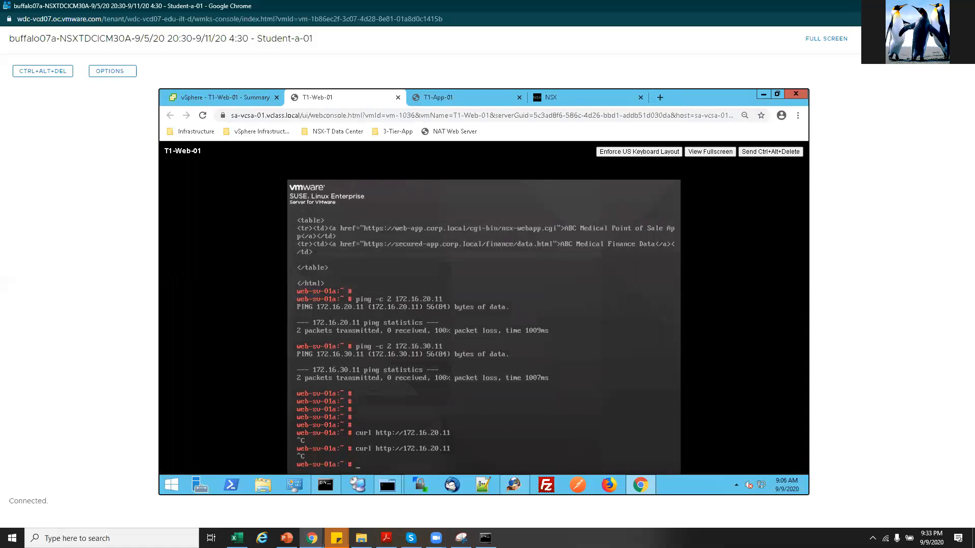
key("Up")
key("Return")
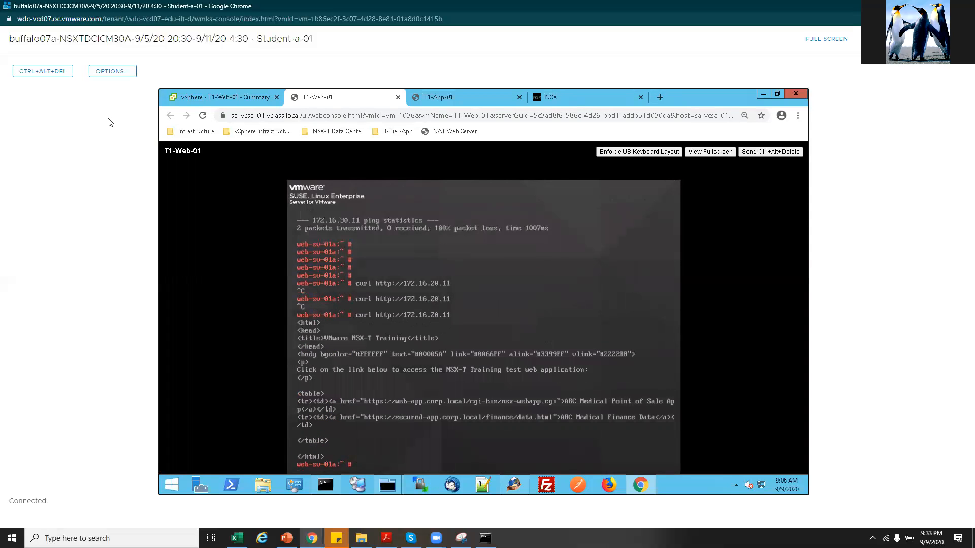
In the T1-App-01 console, exit the MySQL session and reconnect with "mysql -u root -h 172.16.30.11 -p", entering the MySQL password.
left_click(444, 99)
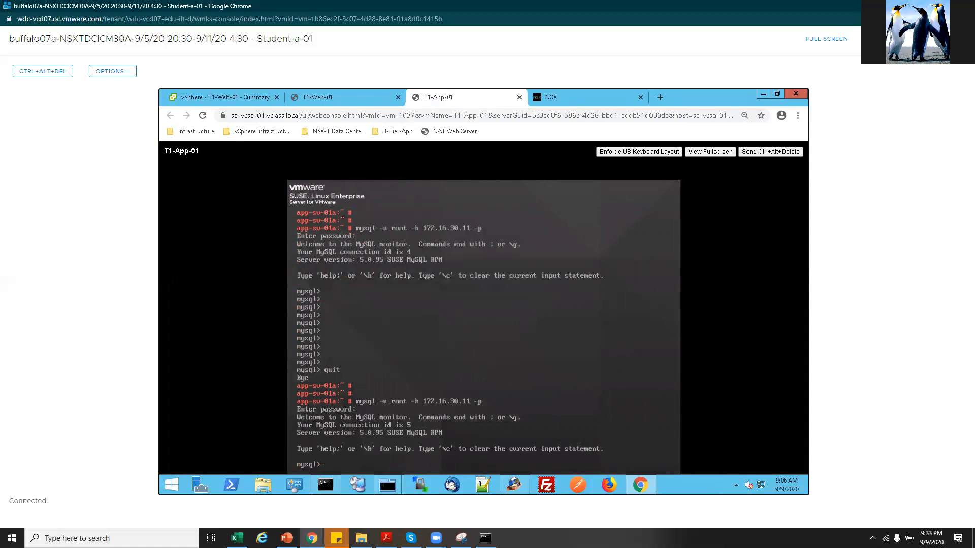
key("ctrl+c")
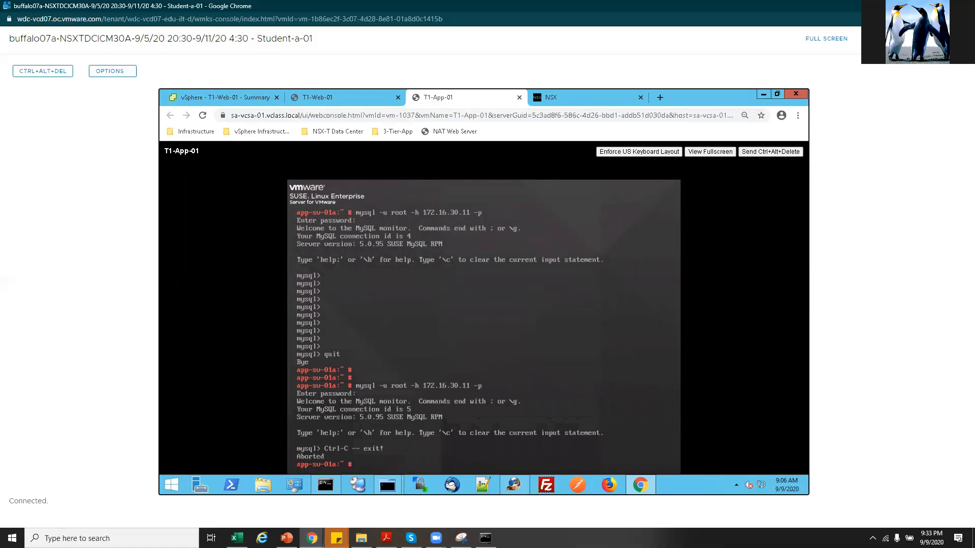
key("Up")
key("Return")
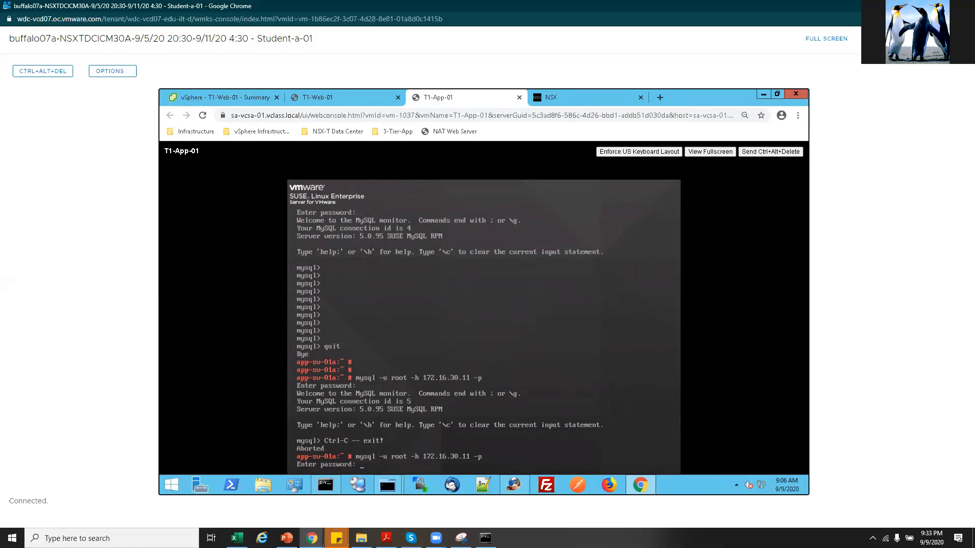
key("Return")
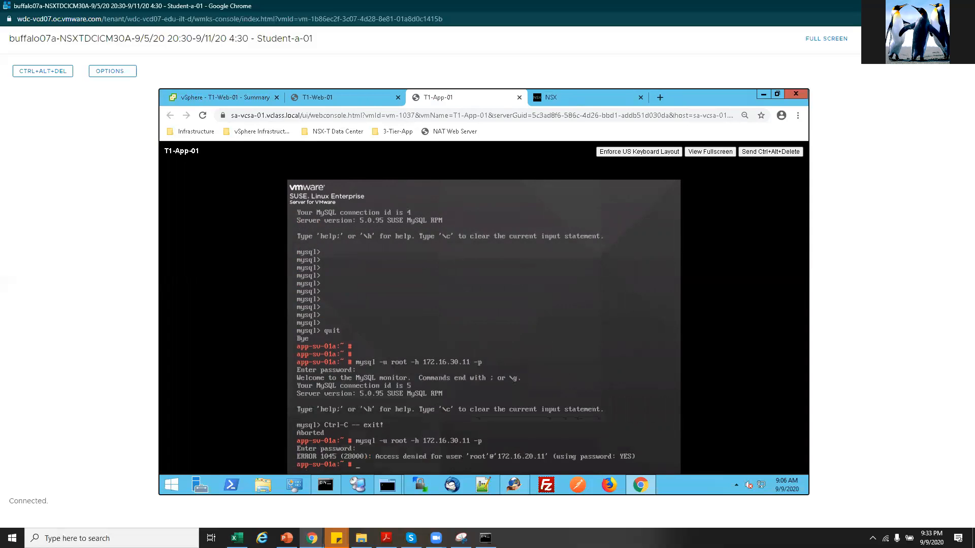
Move the DROP All Other Traffic rule back above both allow rules in the NSX distributed firewall and publish the change.
left_click(591, 100)
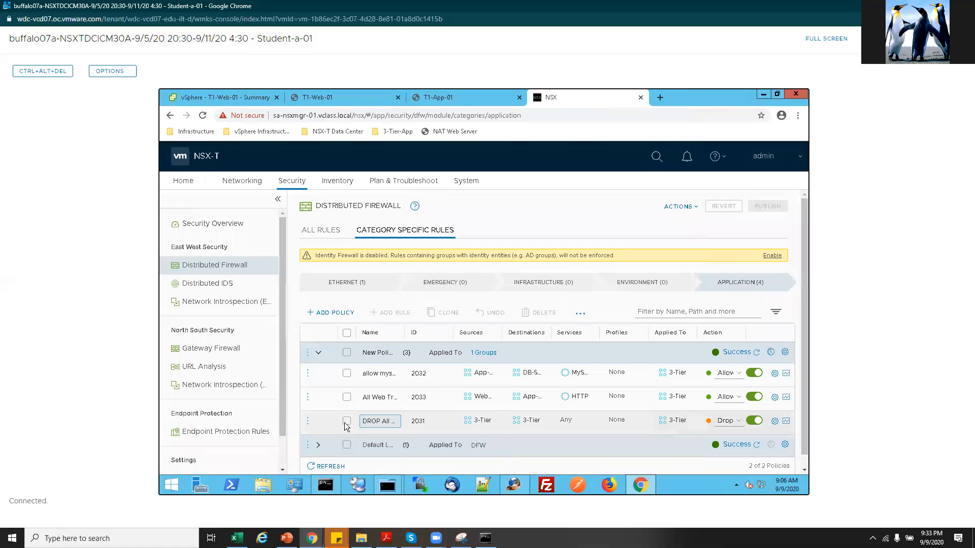
left_click(361, 426)
left_click_drag(368, 372, 367, 373)
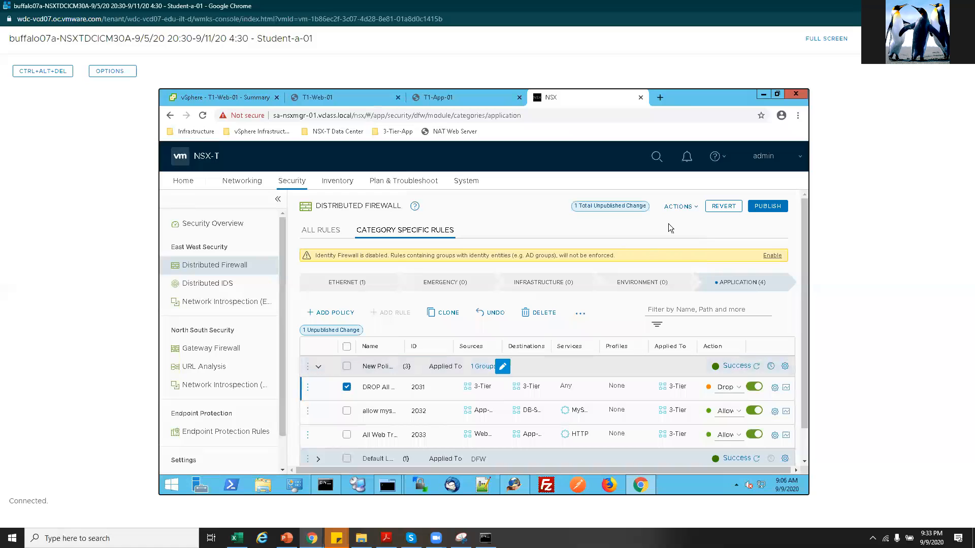
left_click(767, 206)
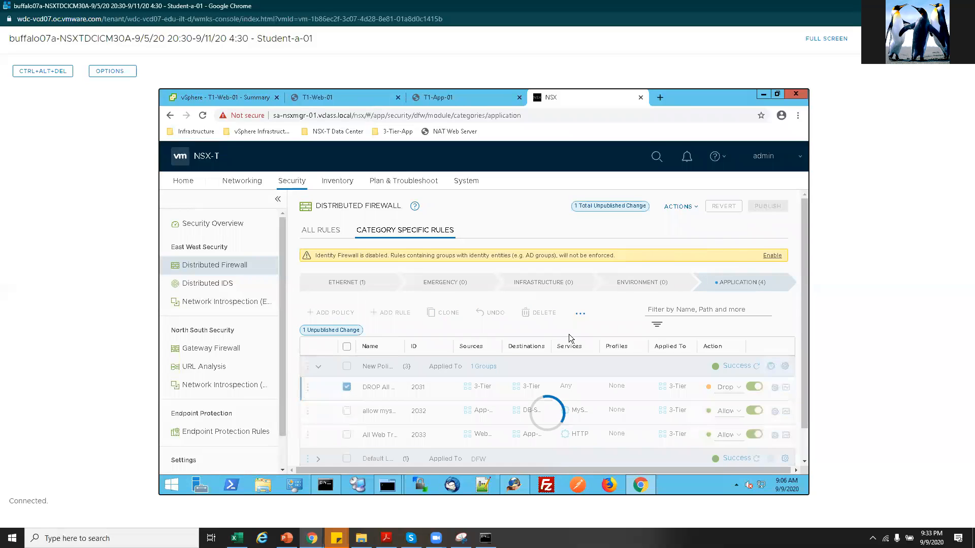
Rerun "mysql -u root -h 172.16.30.11 -p" in the T1-App-01 console and enter the MySQL password.
left_click(433, 99)
key("Up")
key("Return")
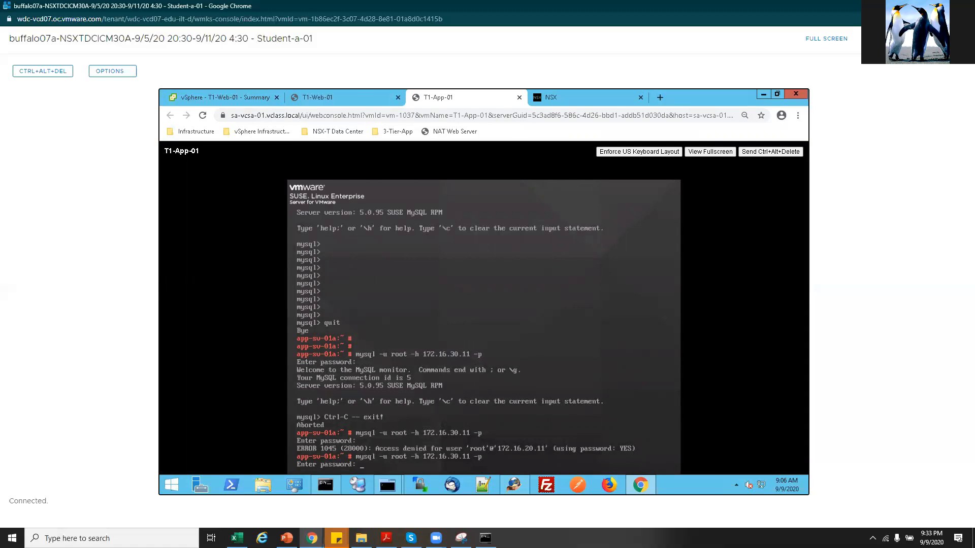
key("Return")
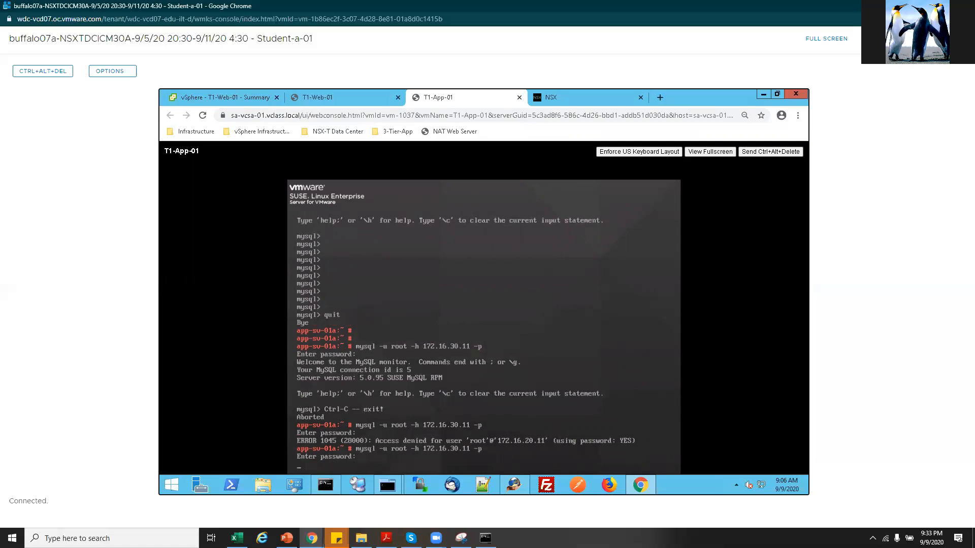
left_click(330, 99)
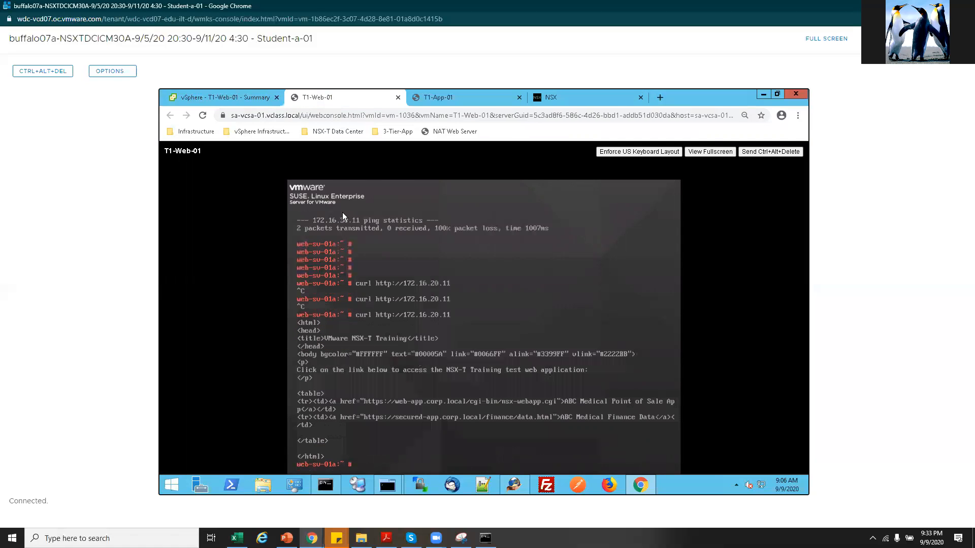
key("Up")
key("Return")
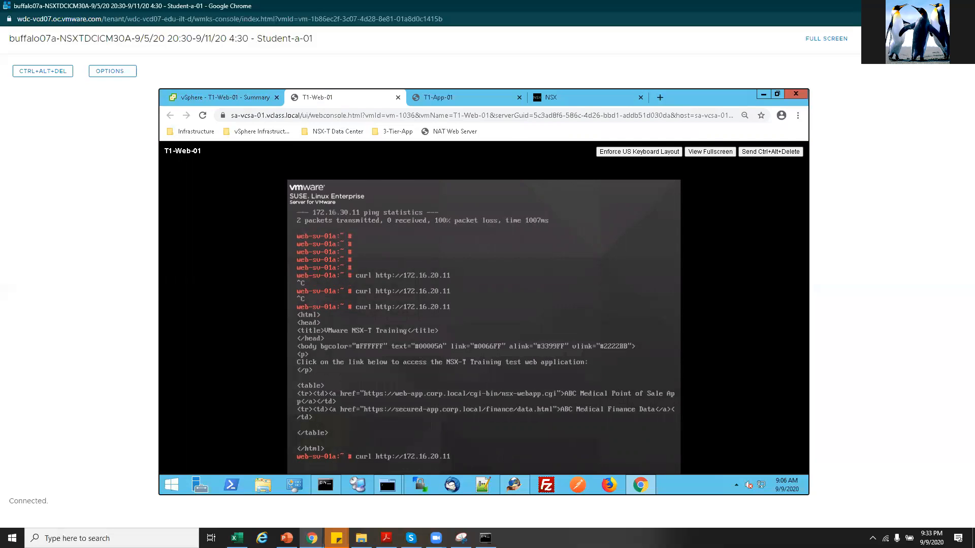
Check the T1-App-01 console, place the DROP All Other Traffic rule below both allow rules again in NSX, and publish.
left_click(439, 98)
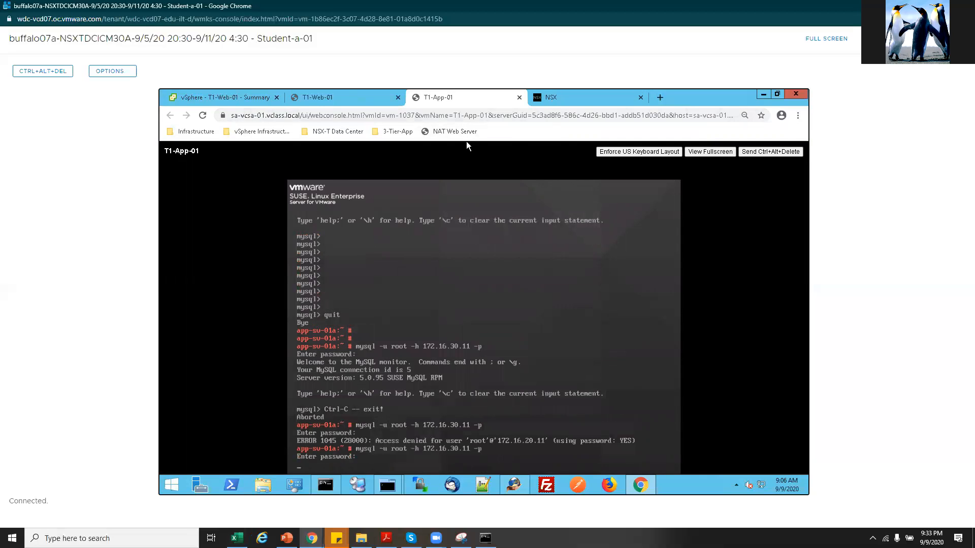
left_click(575, 97)
left_click(347, 373)
left_click_drag(385, 376, 387, 431)
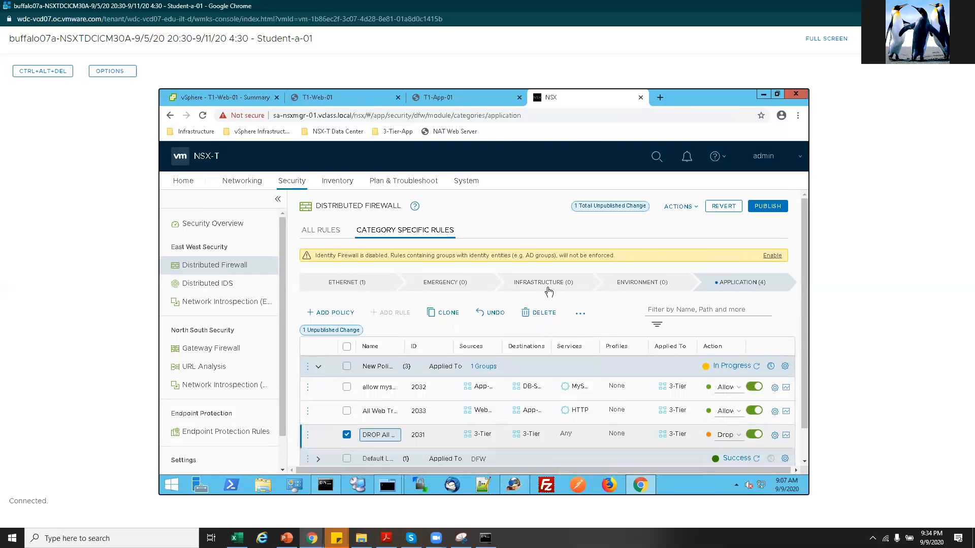
left_click(766, 206)
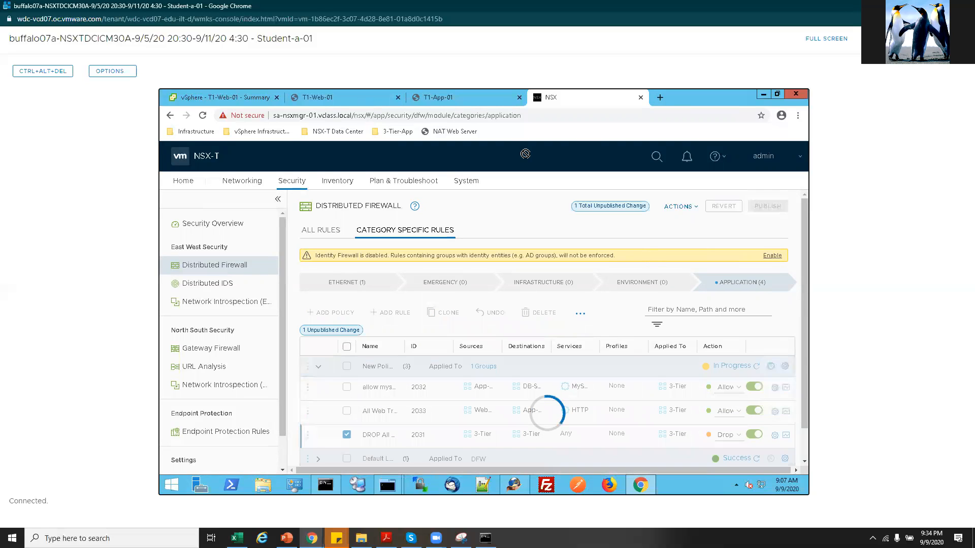
Cancel the pending login in the T1-App-01 console, rerun "mysql -u root -h 172.16.30.11 -p" and enter the MySQL password, retrying the login once.
left_click(463, 98)
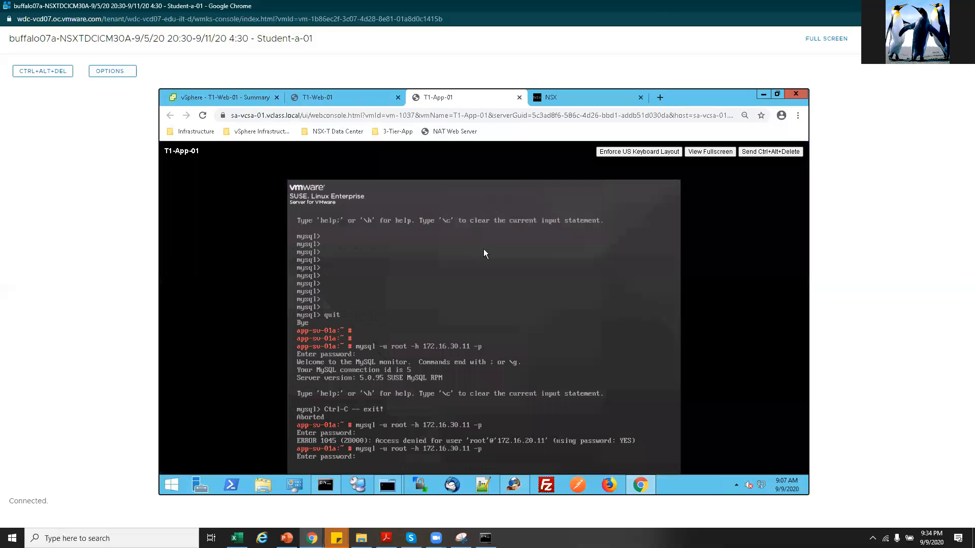
left_click(340, 97)
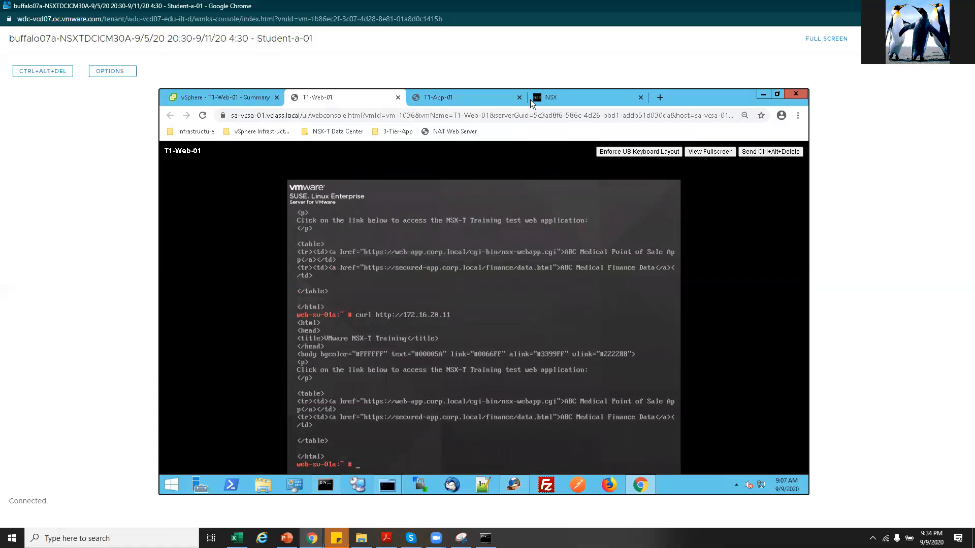
left_click(461, 96)
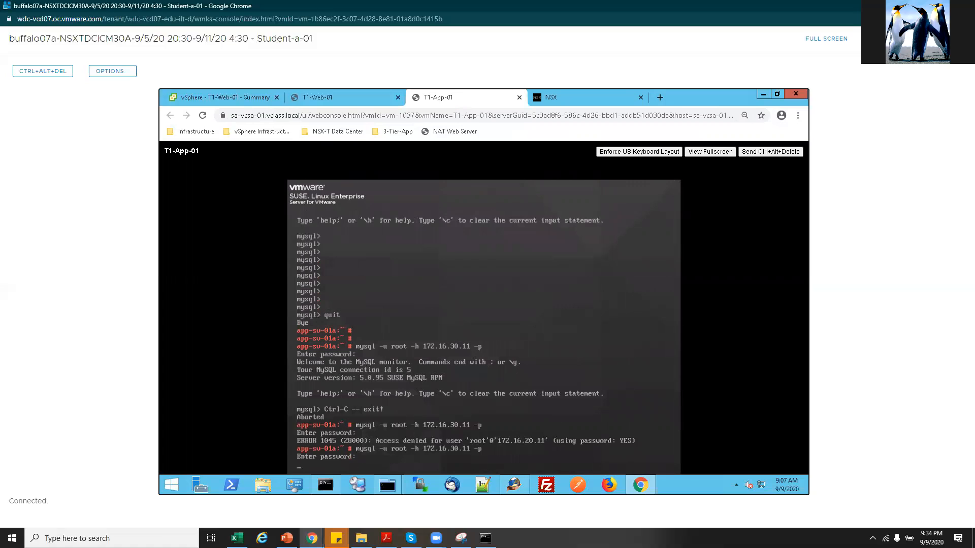
key("ctrl+c")
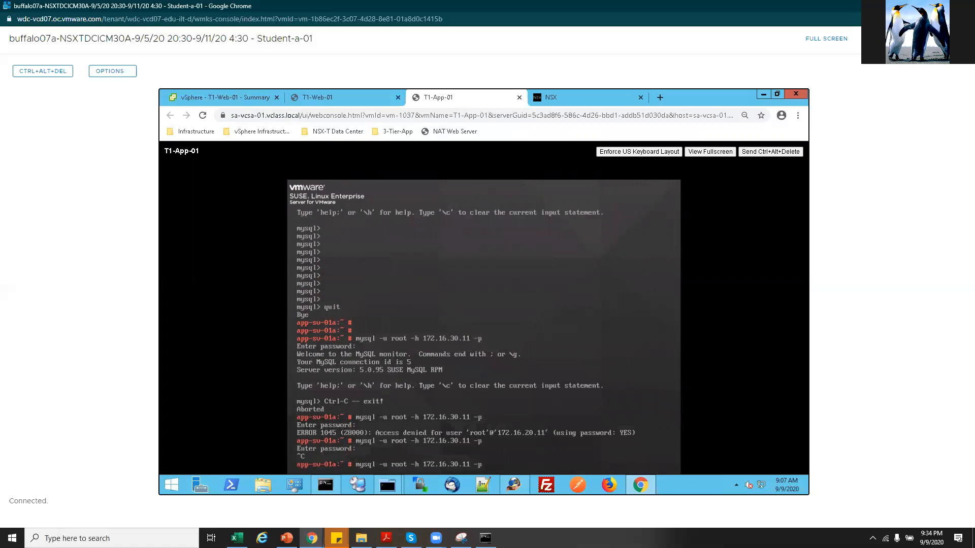
key("Up")
key("Return")
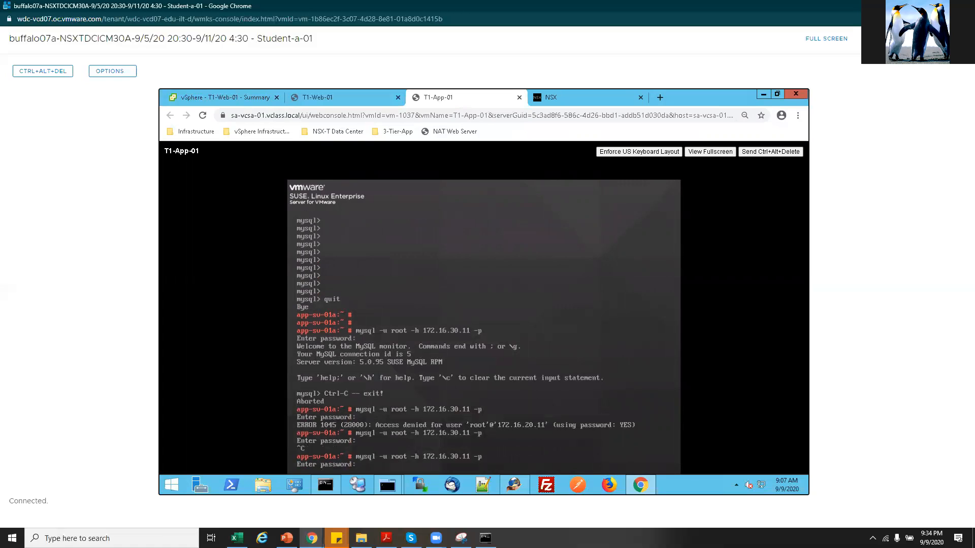
key("Return")
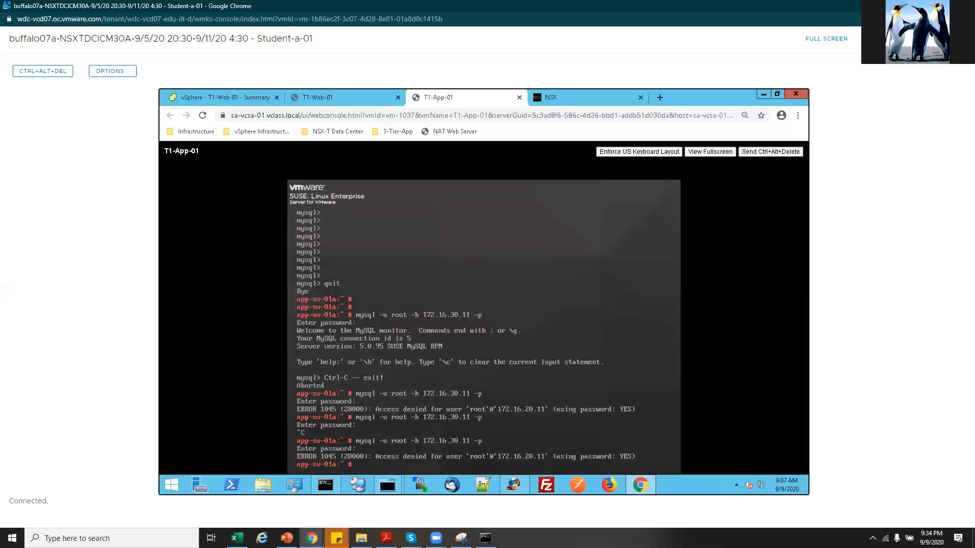
key("Up")
key("Return")
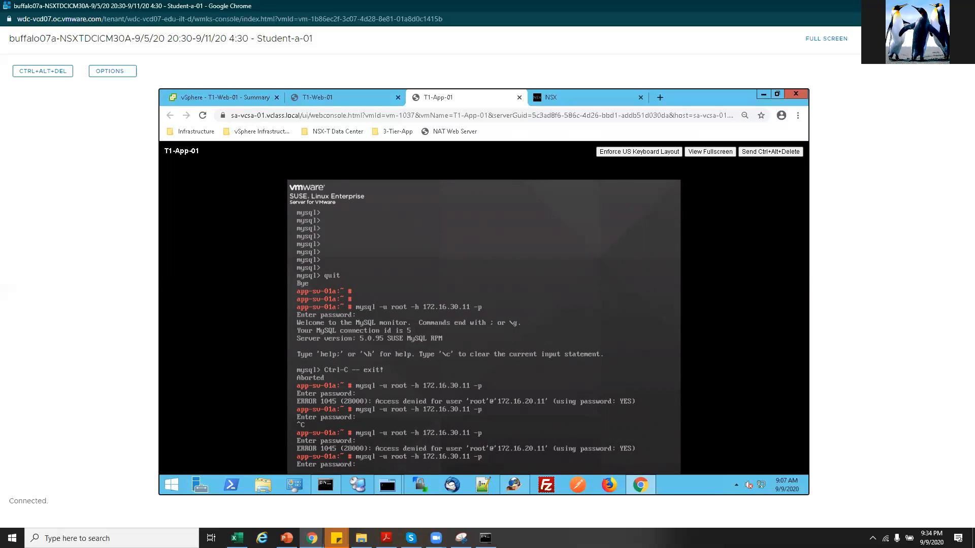
key("Return")
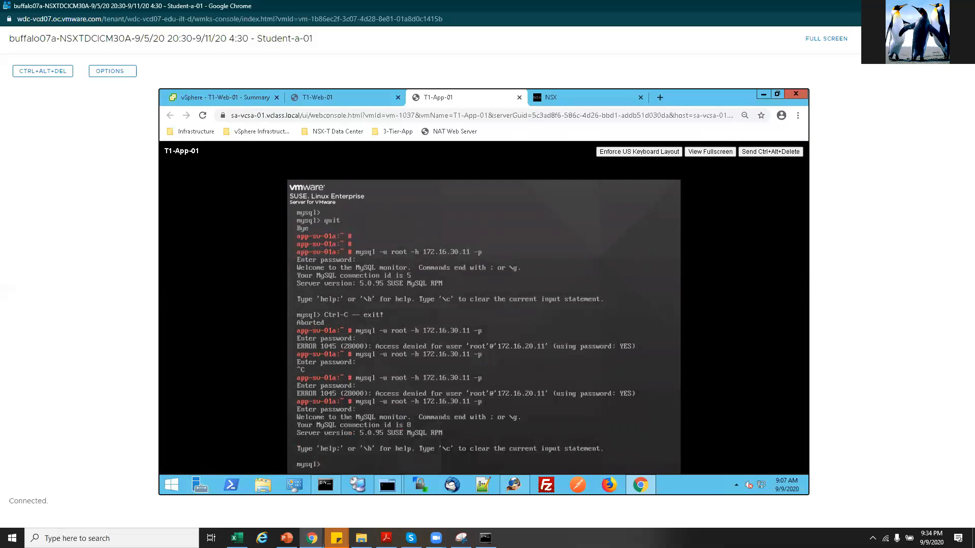
Submit blank lines at the MySQL prompt in T1-App-01, enter "quite", and abort the MySQL session back to the shell.
key("Return")
key("Return")
key("Return")
key("Return")
key("Return")
key("Return")
key("Return")
key("Return")
key("Return")
type("quite")
key("Return")
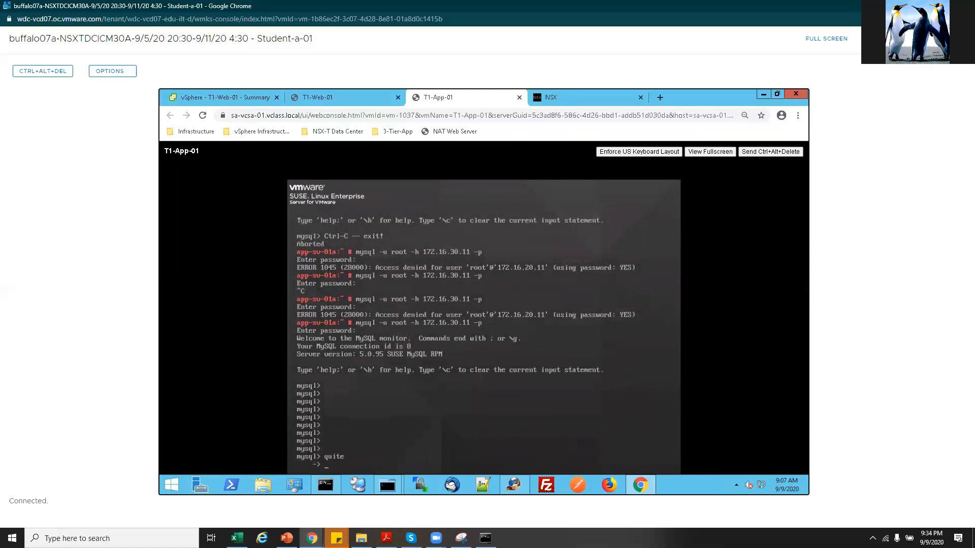
key("Return")
key("Return")
key("Return")
key("Return")
key("Return")
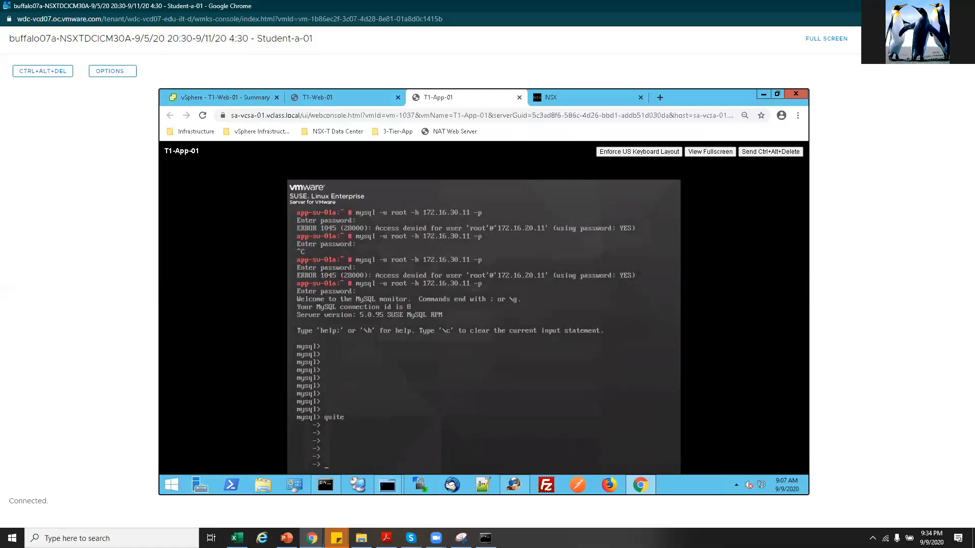
key("ctrl+c")
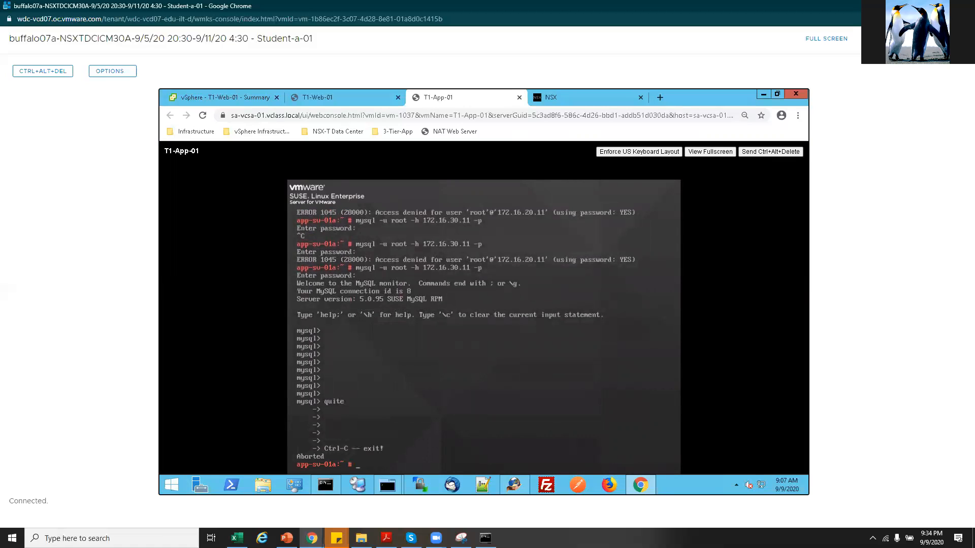
Run "ping -c 2 172.16.10.11" from the T1-App-01 console to test ICMP reachability, and interrupt the command.
type("ping -c 2")
type("172.16.10.11")
key("Return")
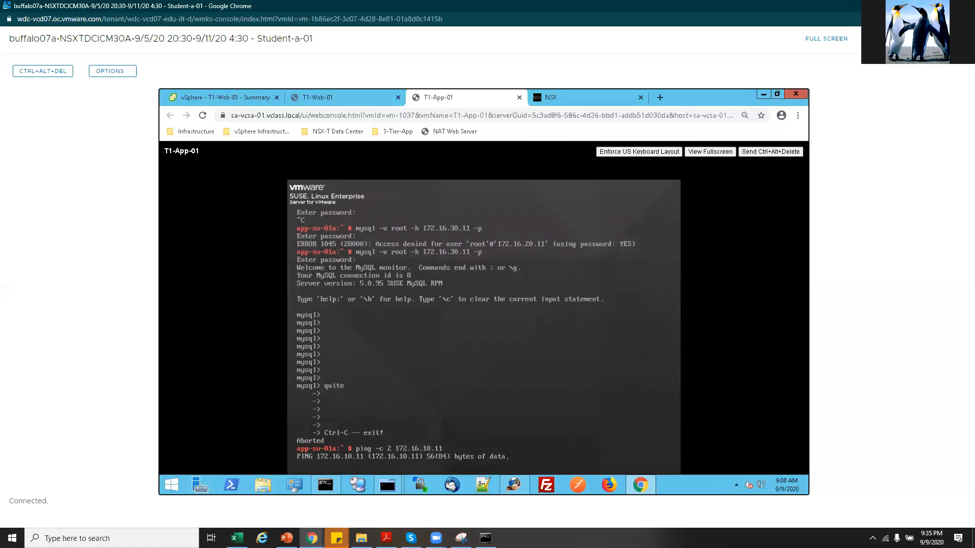
key("ctrl+c")
key("Return")
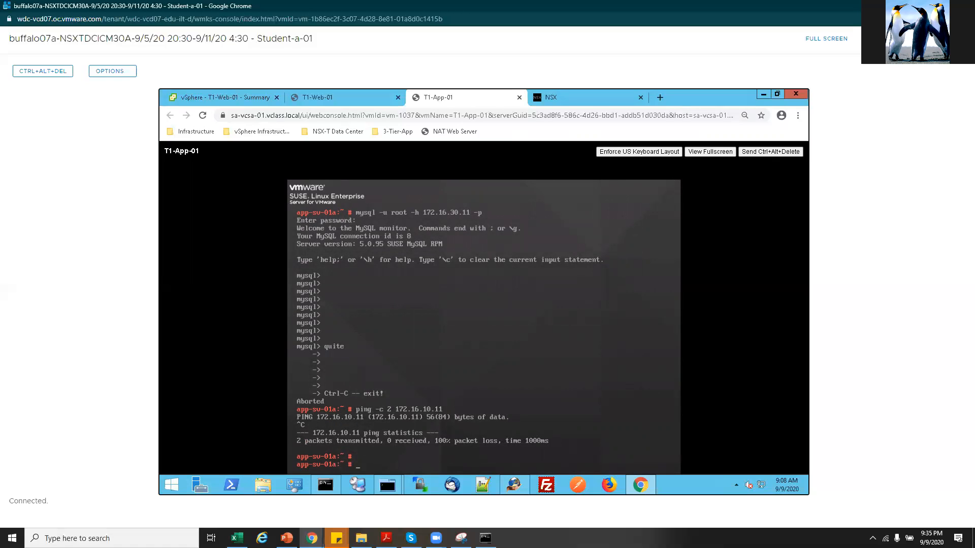
Switch to the EDU-EN-NSXTICM3-LAB-IE.pdf lab guide in Acrobat Reader and examine the distributed firewall lab's Objective and Tasks section.
key("alt+Tab")
left_click(539, 126)
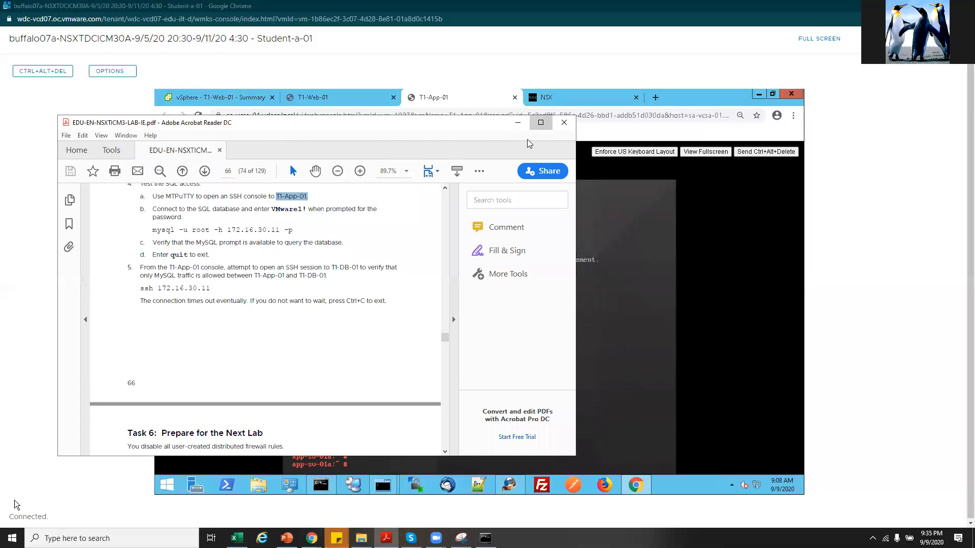
scroll(315, 325, "up", 10)
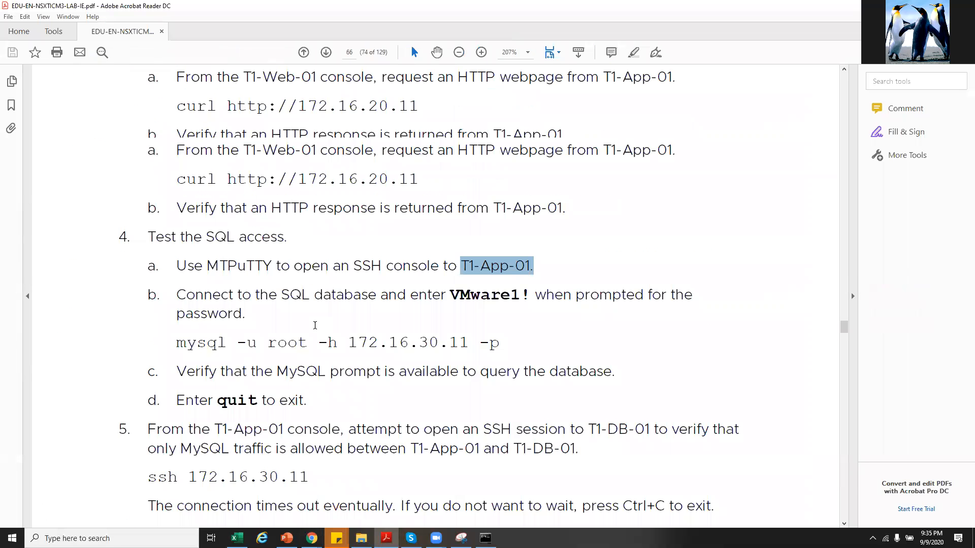
scroll(315, 325, "up", 20)
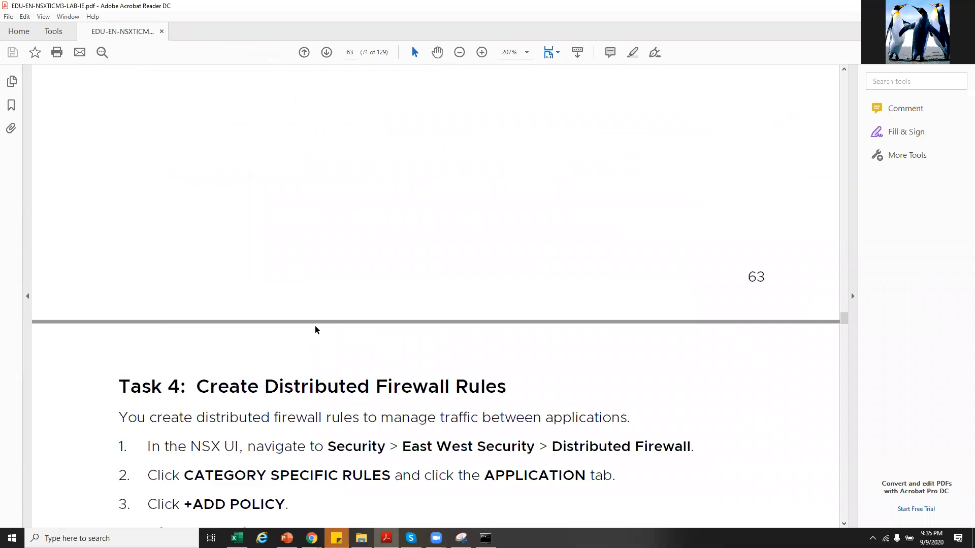
scroll(314, 325, "up", 20)
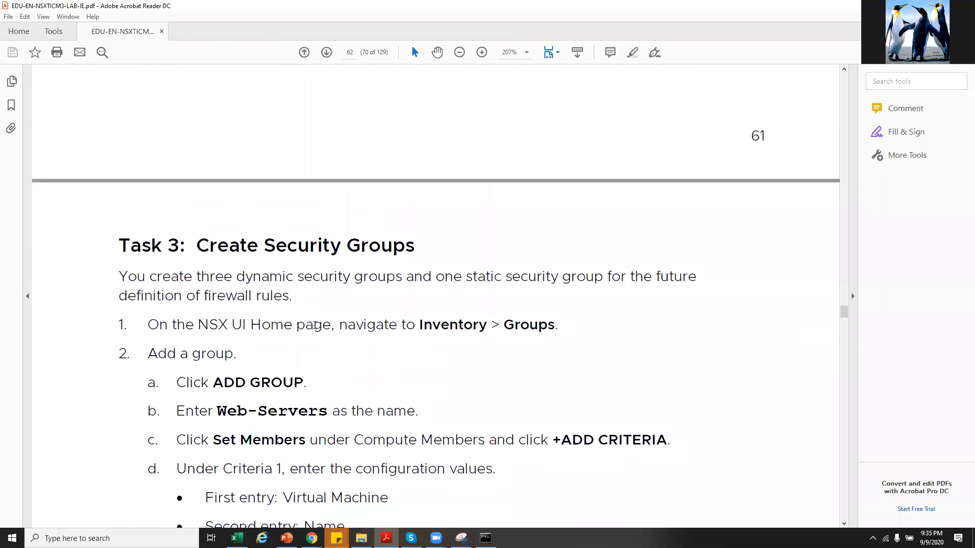
scroll(315, 325, "up", 20)
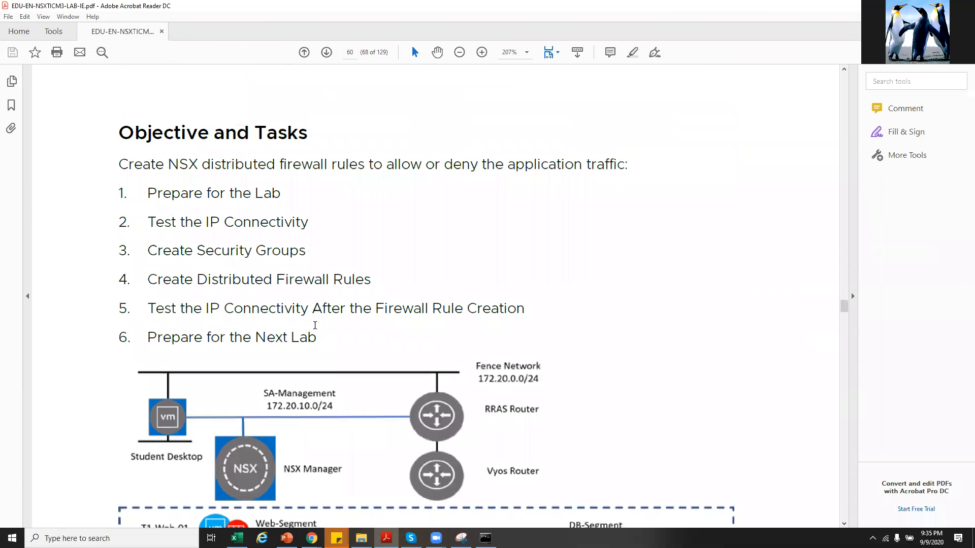
left_click_drag(119, 133, 423, 192)
left_click(274, 289)
Review the lab guide's distributed firewall tasks, from Test the IP Connectivity through to Task 6: Prepare for the Next Lab.
scroll(274, 289, "down", 20)
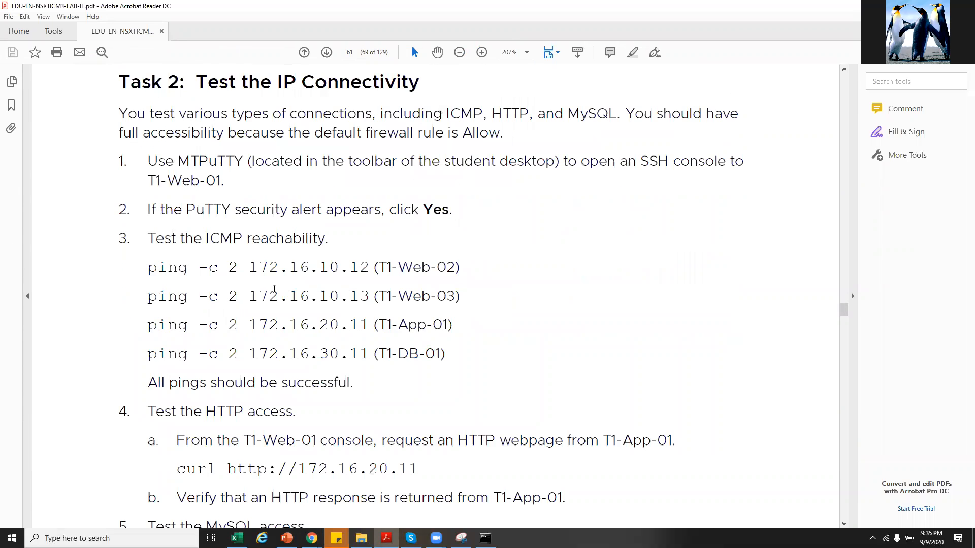
scroll(274, 289, "down", 20)
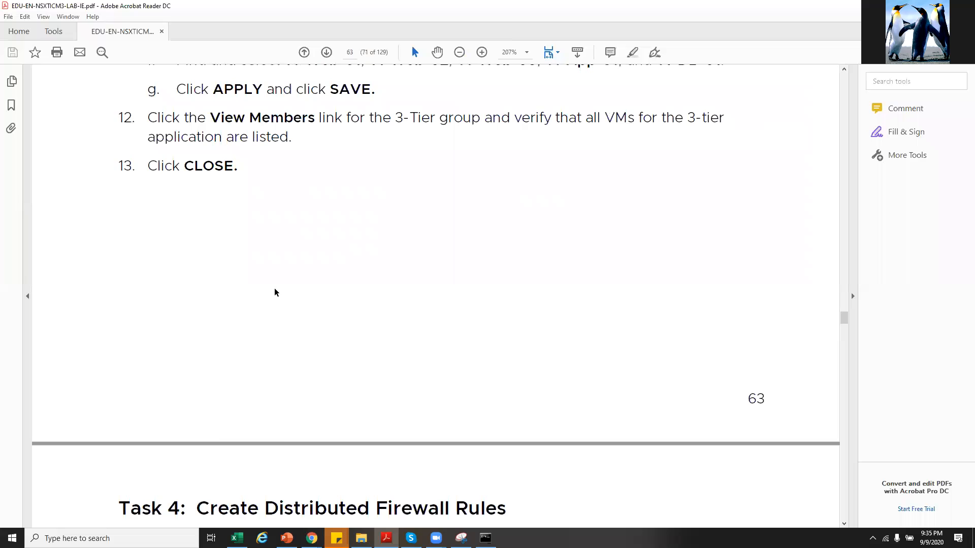
scroll(274, 288, "down", 20)
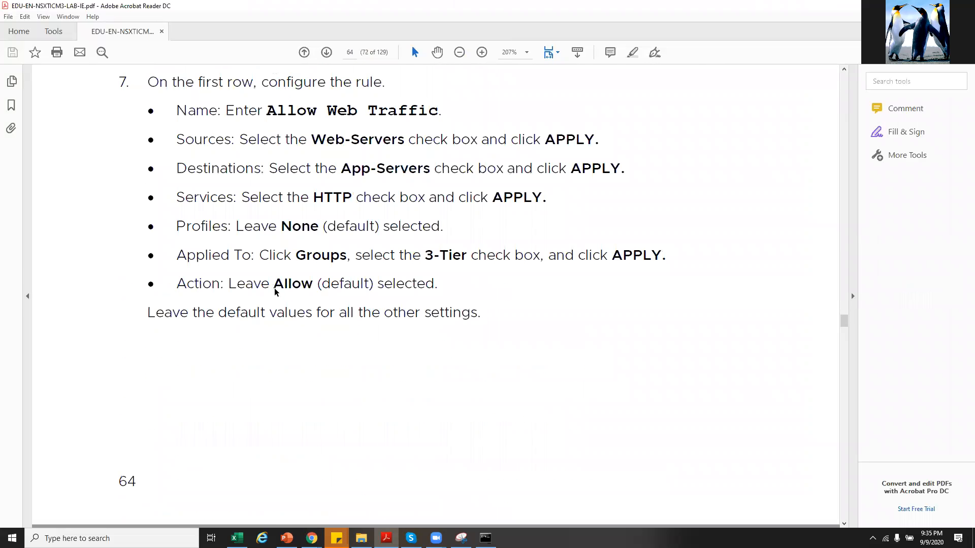
scroll(275, 288, "down", 20)
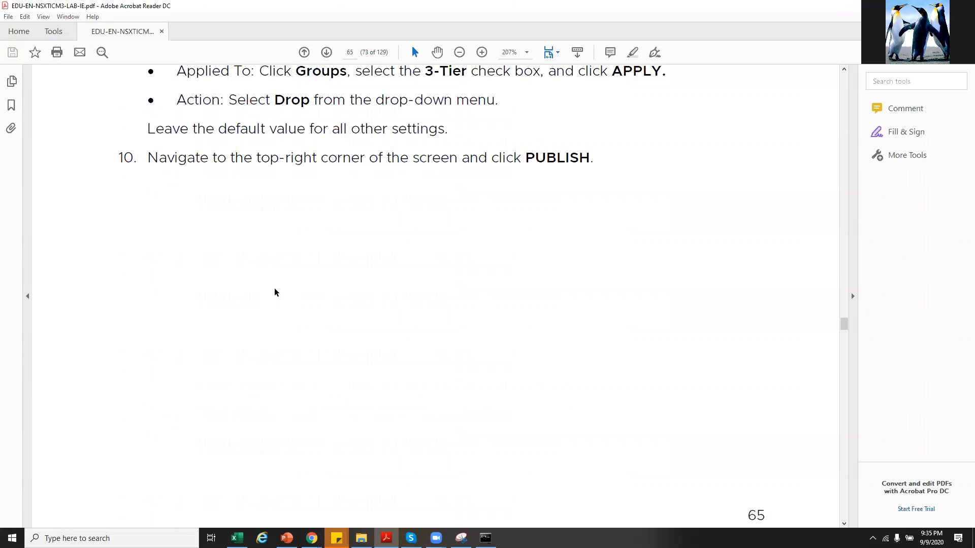
scroll(274, 288, "down", 5)
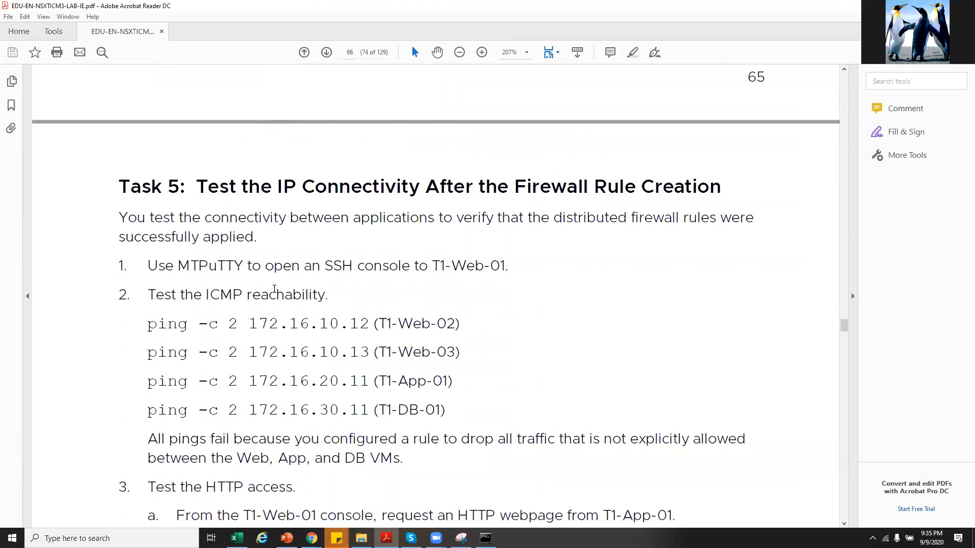
scroll(274, 288, "down", 20)
scroll(274, 288, "down", 15)
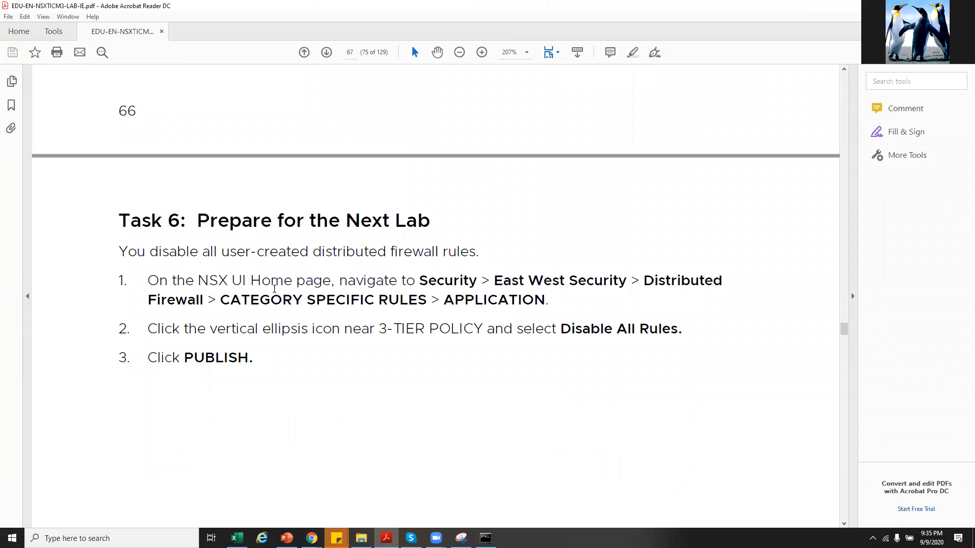
scroll(274, 288, "up", 15)
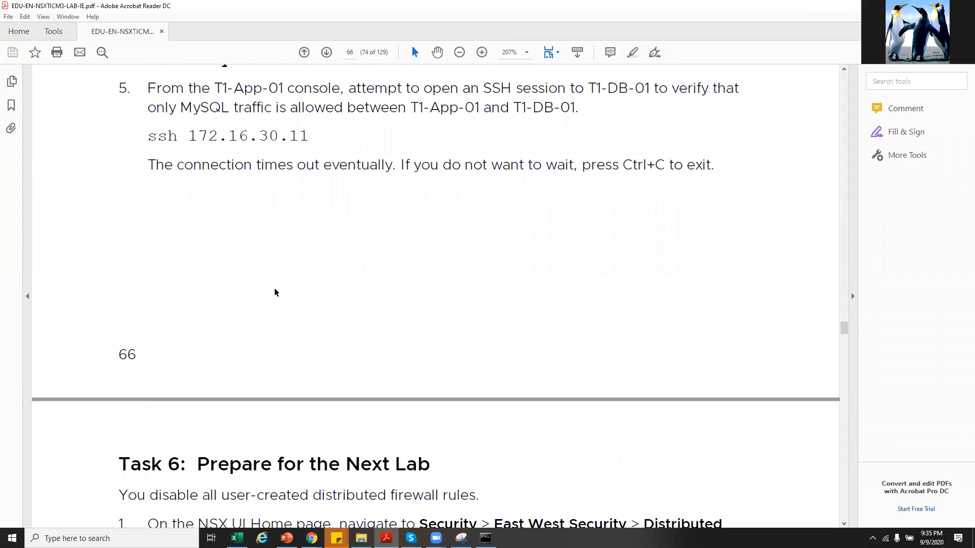
scroll(274, 288, "down", 15)
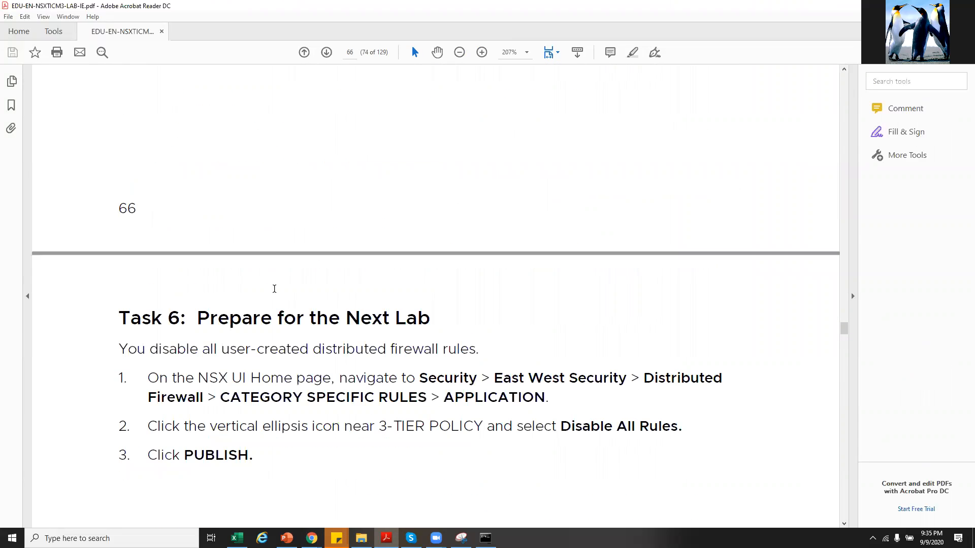
Read the Task 6 instructions for disabling the user-created firewall rules, and look ahead to the Lab 11 gateway firewall heading.
left_click_drag(199, 245, 406, 252)
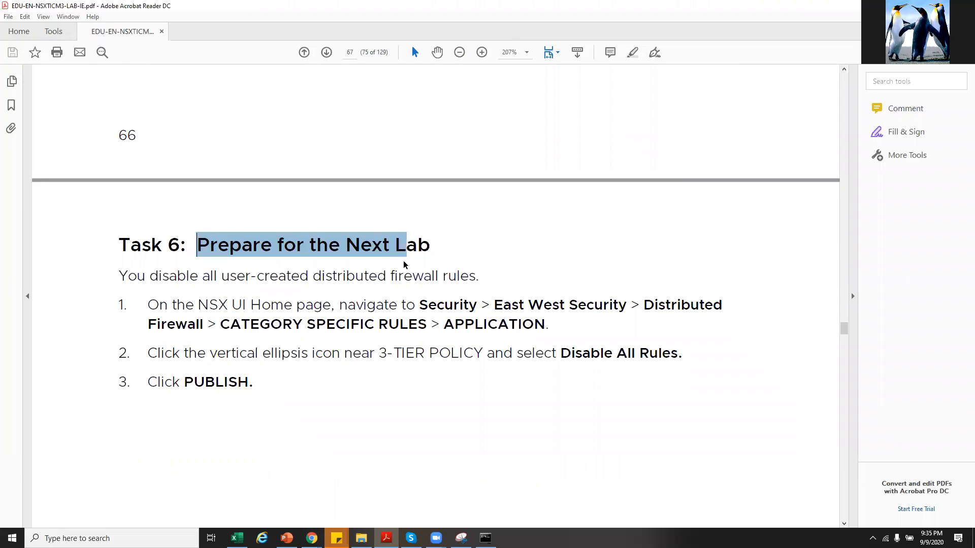
left_click_drag(150, 277, 335, 318)
left_click(357, 329)
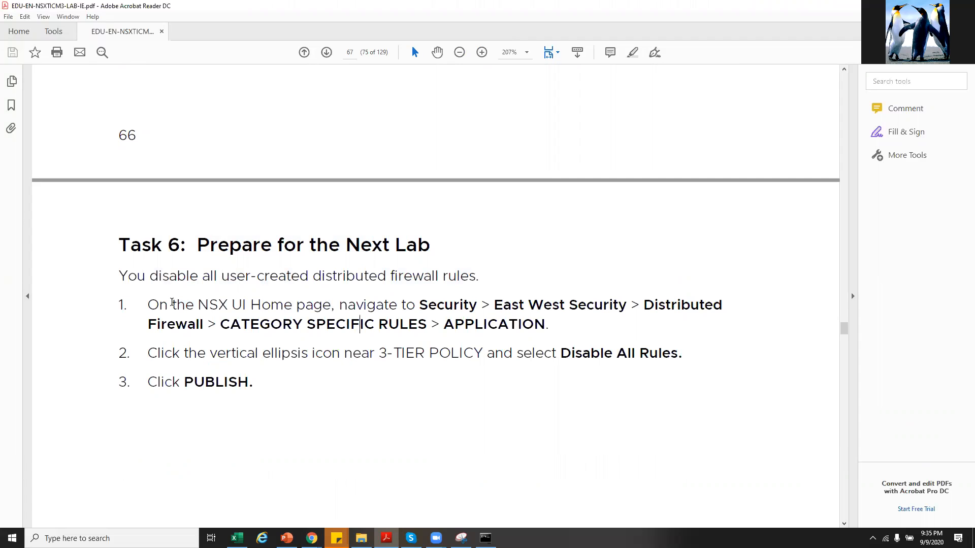
left_click_drag(152, 305, 447, 328)
left_click(350, 329)
scroll(270, 342, "down", 10)
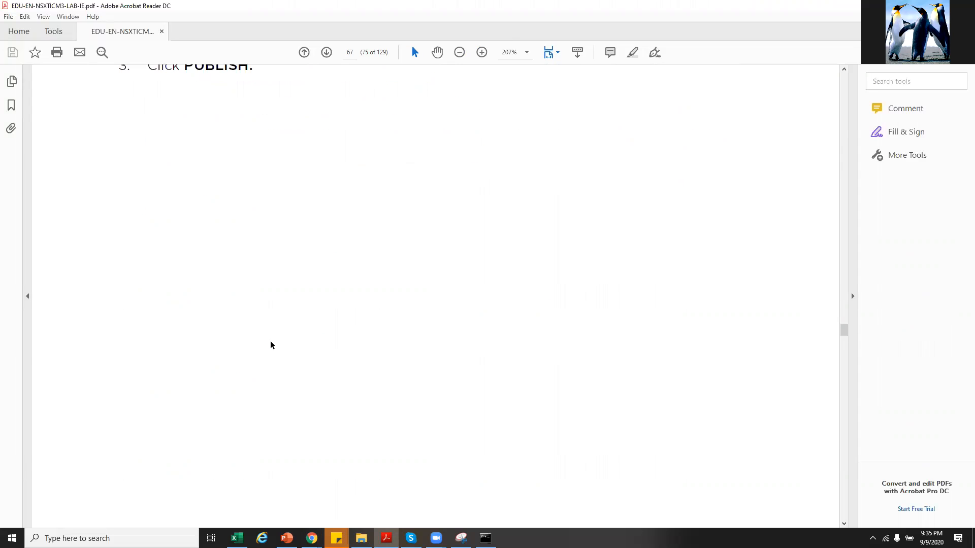
scroll(271, 345, "down", 5)
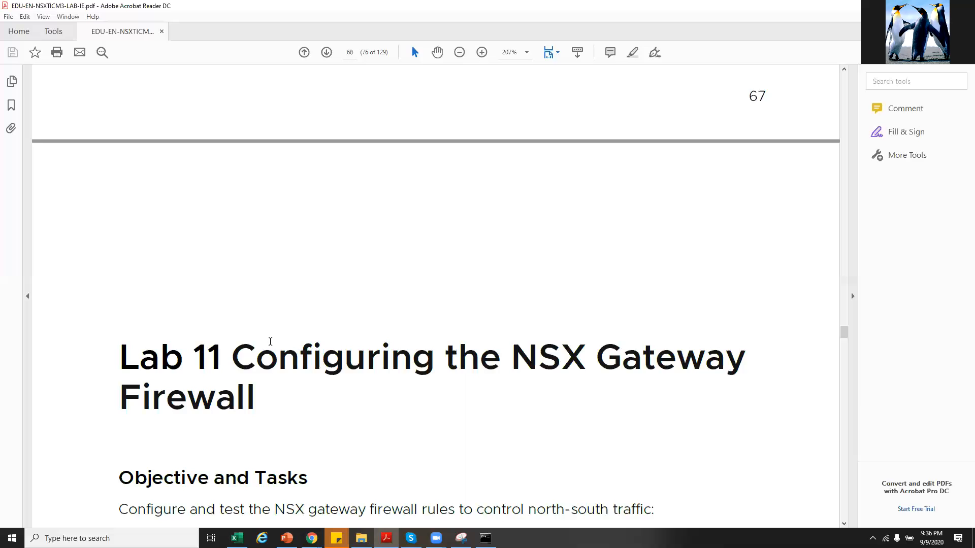
left_click_drag(231, 355, 256, 410)
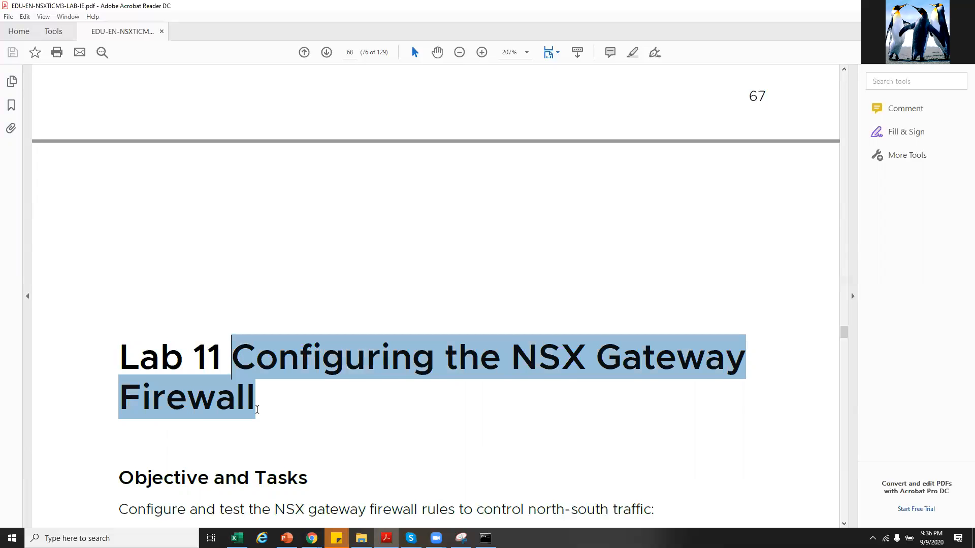
left_click(304, 437)
scroll(303, 436, "up", 15)
scroll(303, 435, "down", 10)
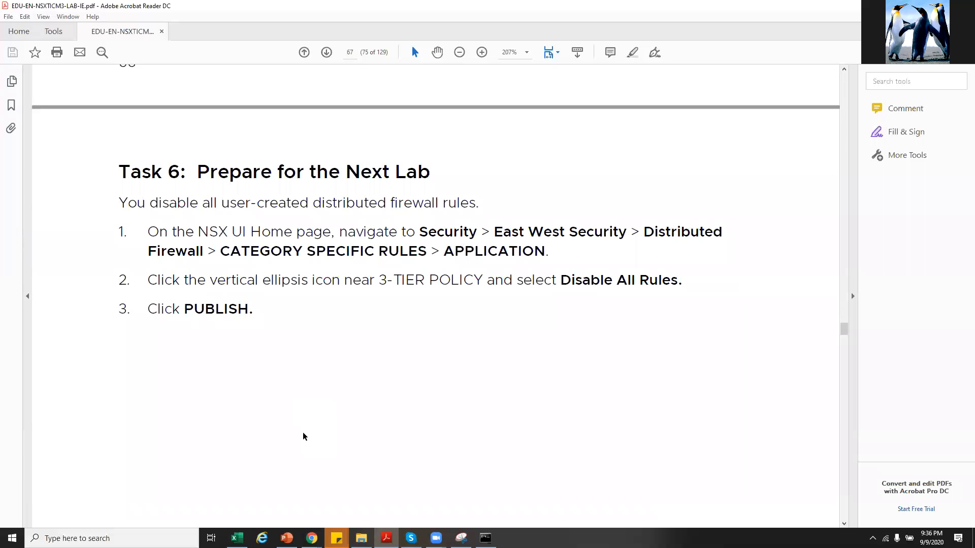
Return from the lab guide to the NSX distributed firewall's application rules, and select the user-created policy with its three rules expanded.
double_click(753, 27)
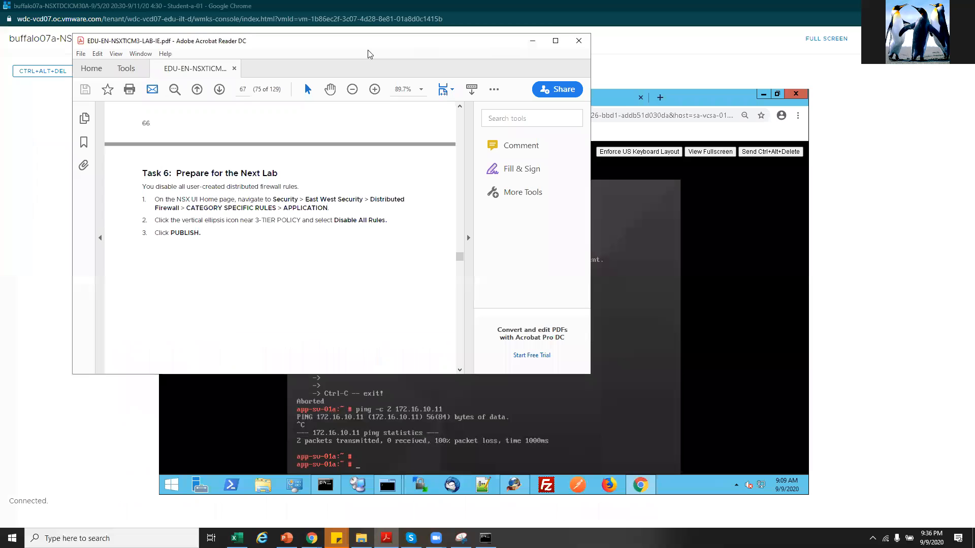
left_click_drag(369, 51, 0, 119)
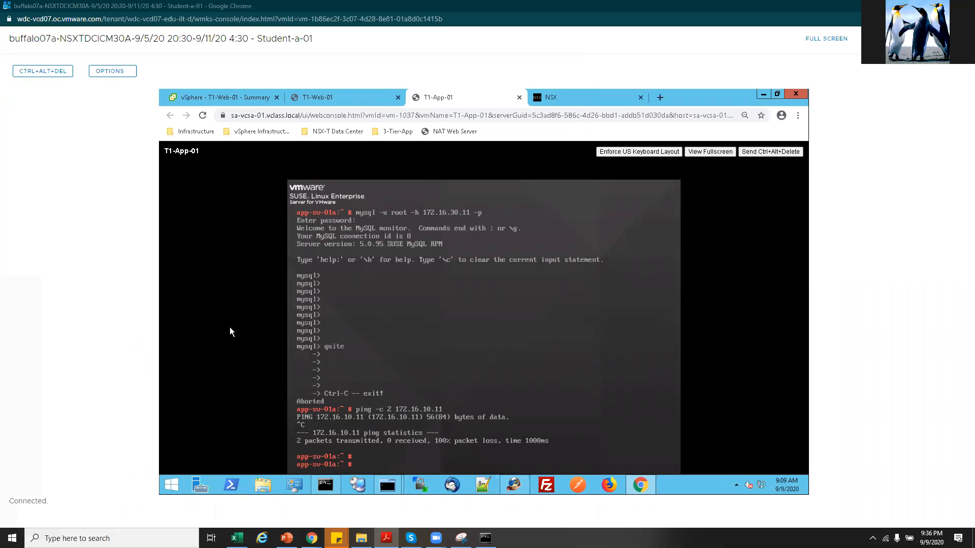
left_click(560, 100)
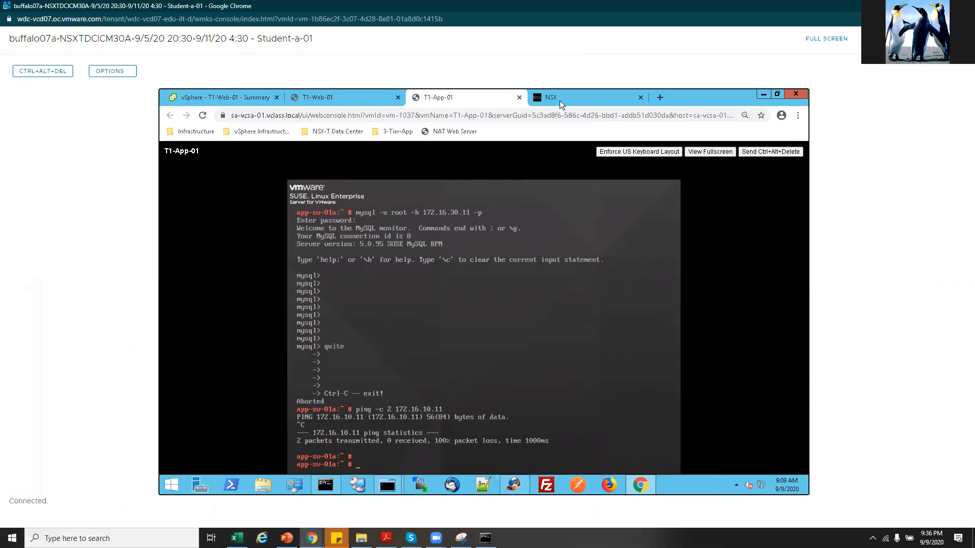
left_click(559, 100)
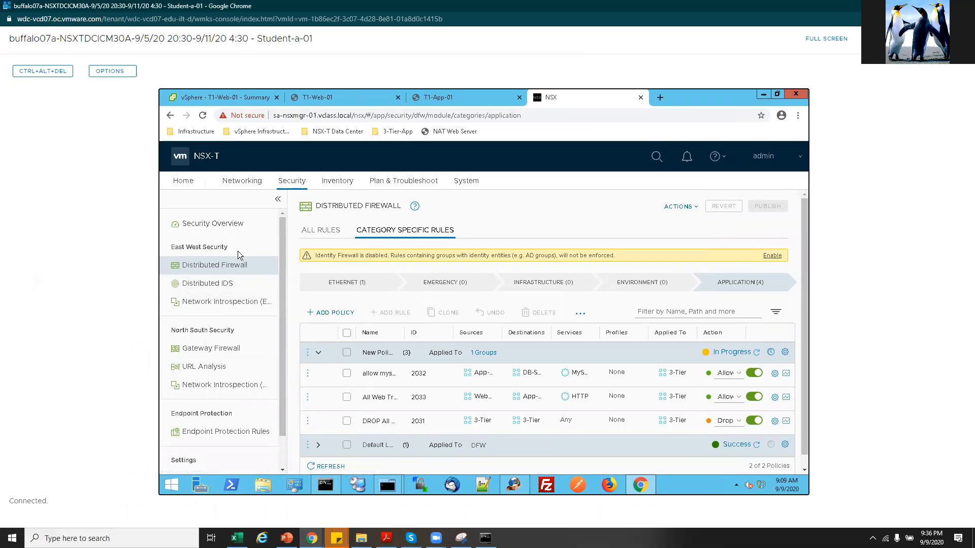
left_click(318, 352)
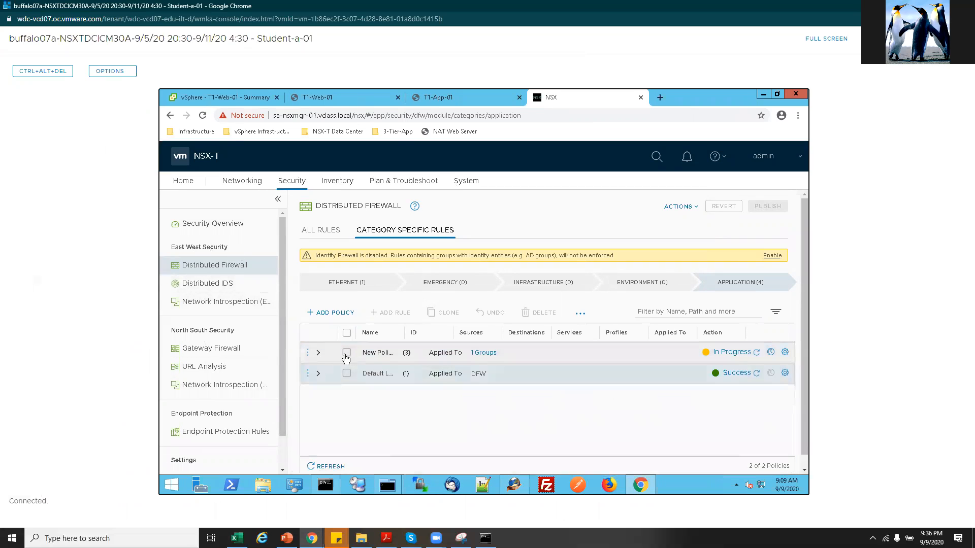
left_click(347, 352)
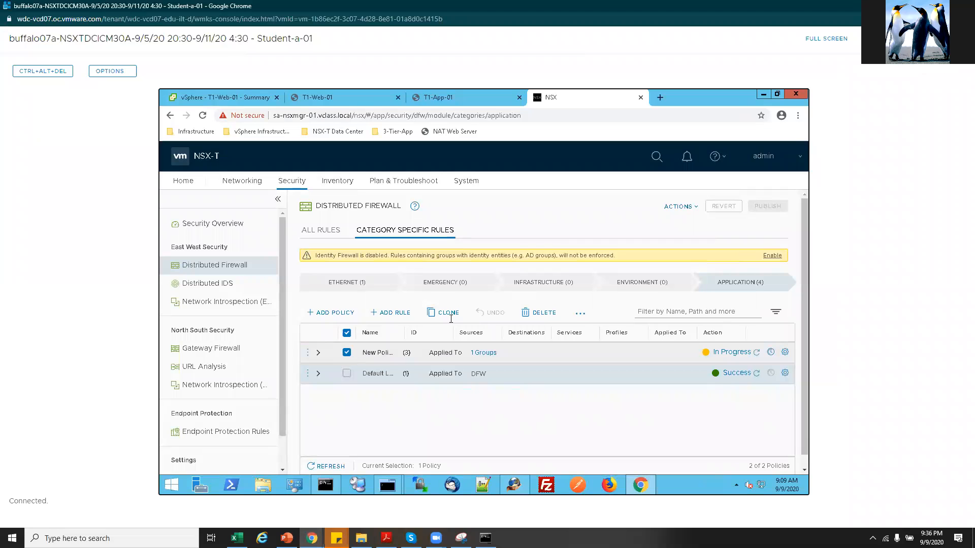
left_click(318, 352)
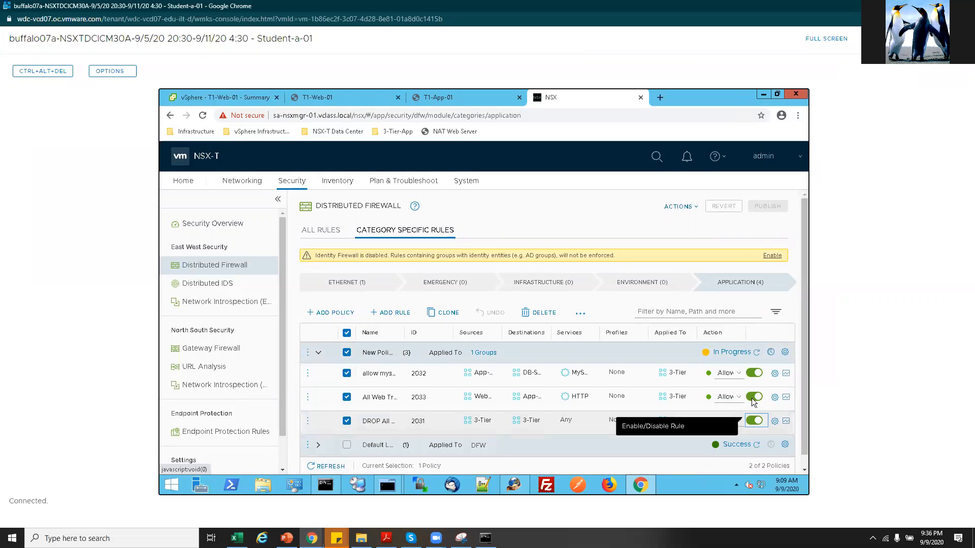
Disable the drop-all, web-to-app HTTP and app-to-database MySQL rules in the user-created policy, and publish the changes.
left_click(756, 421)
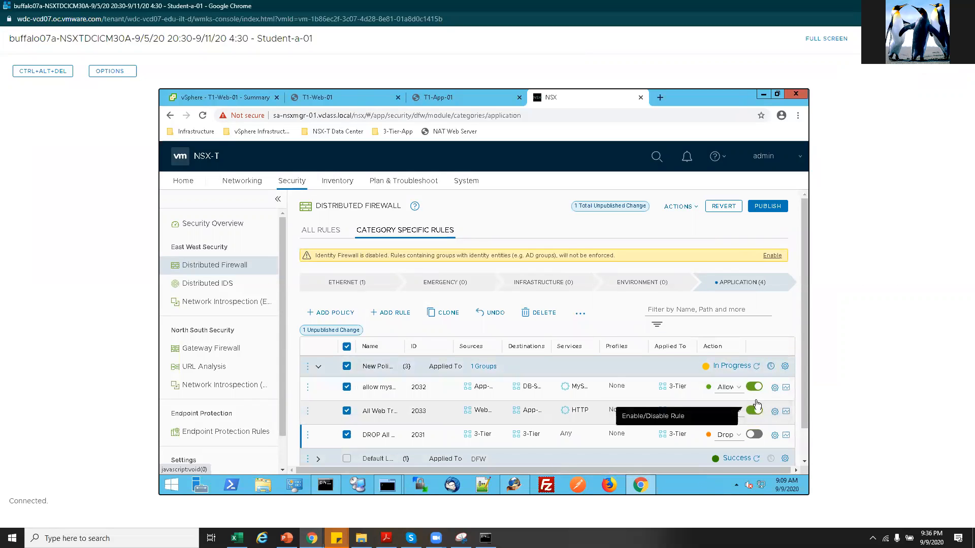
left_click(755, 412)
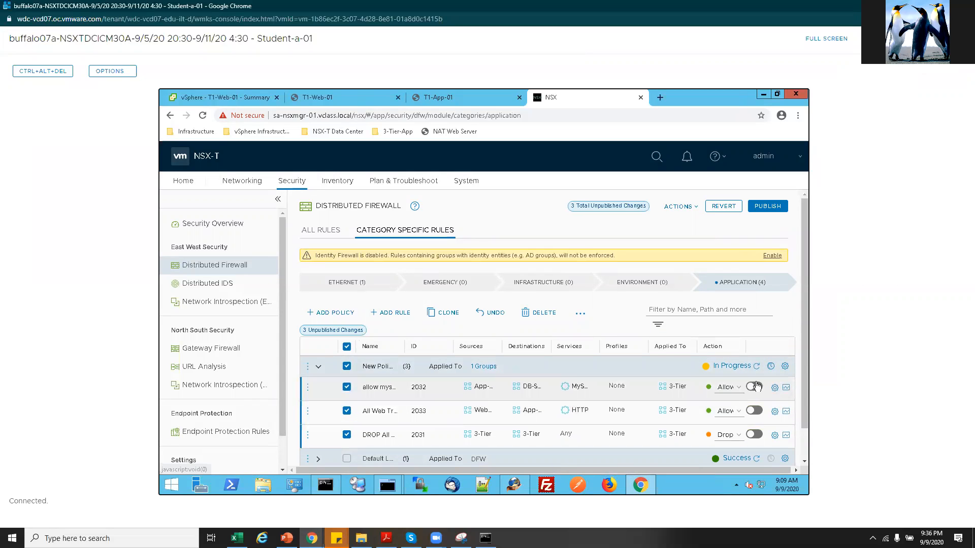
left_click(755, 386)
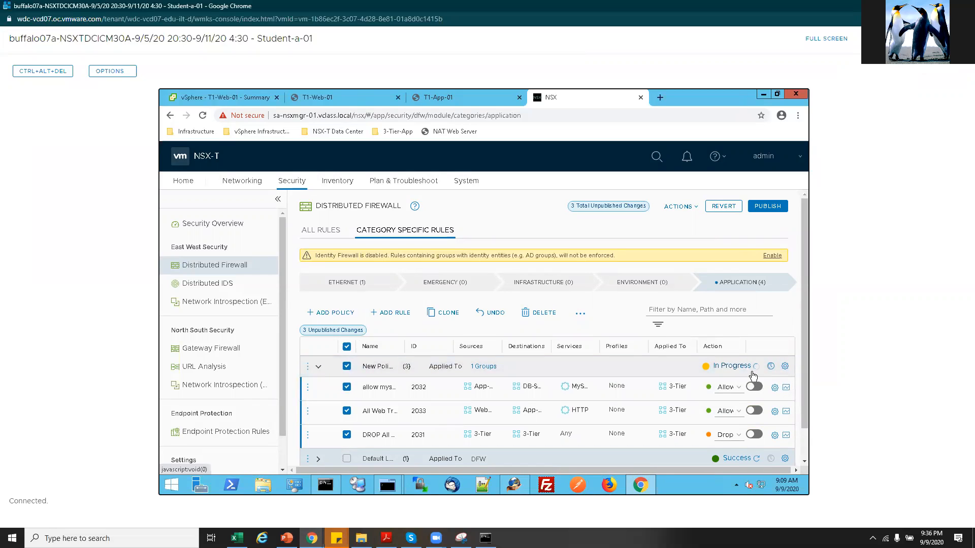
left_click(767, 206)
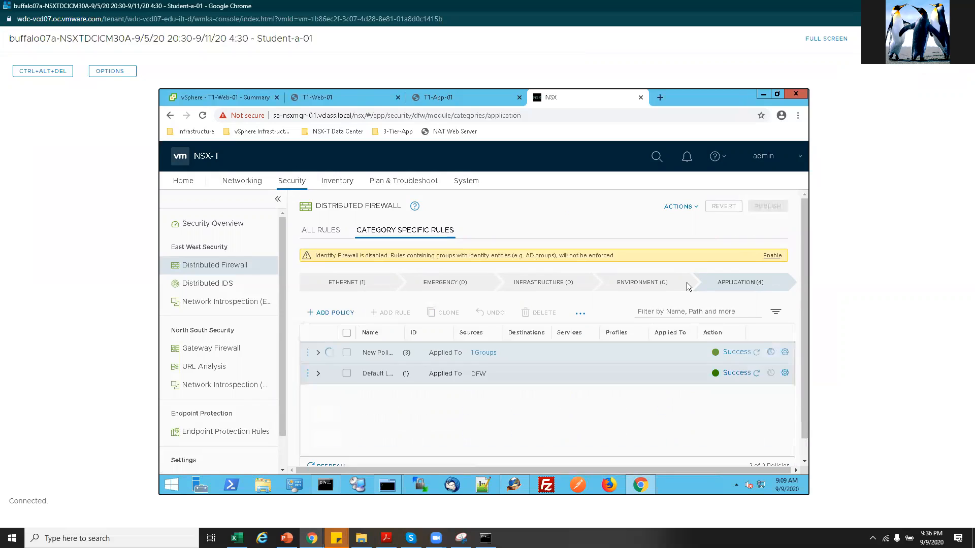
Test ICMP reachability from the T1-App-01 console with "ping -c 2 172.16.10.11" and "ping -c 2 172.16.20.11".
left_click(439, 99)
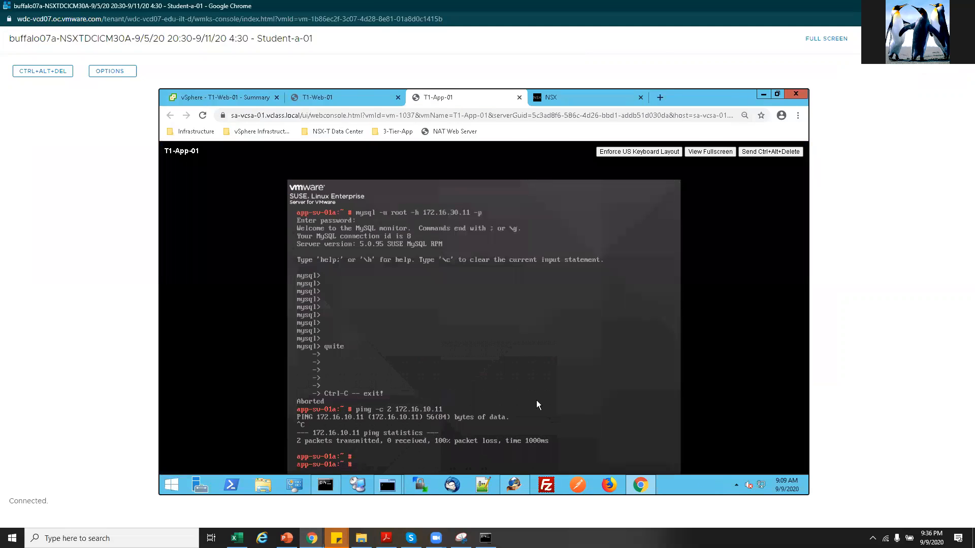
key("Up")
key("Return")
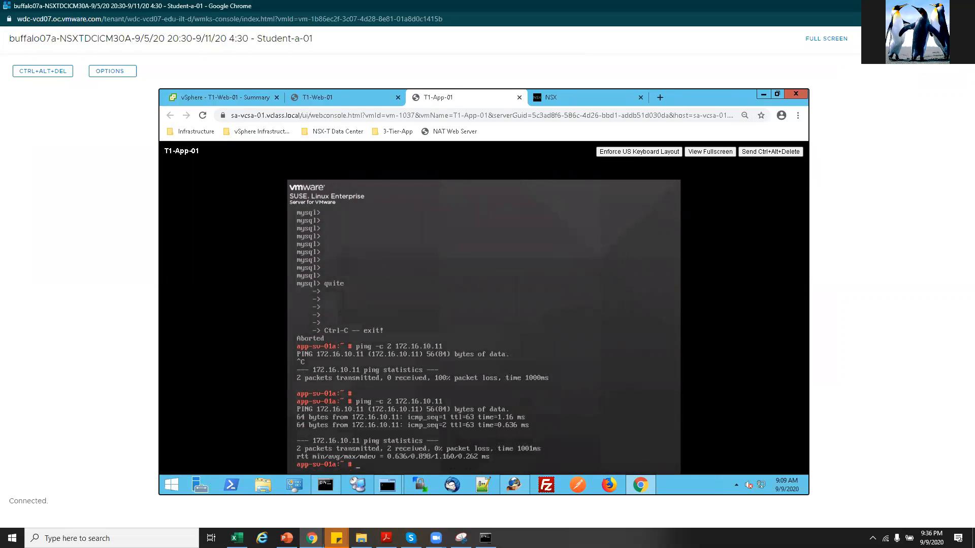
key("Up")
key("Return")
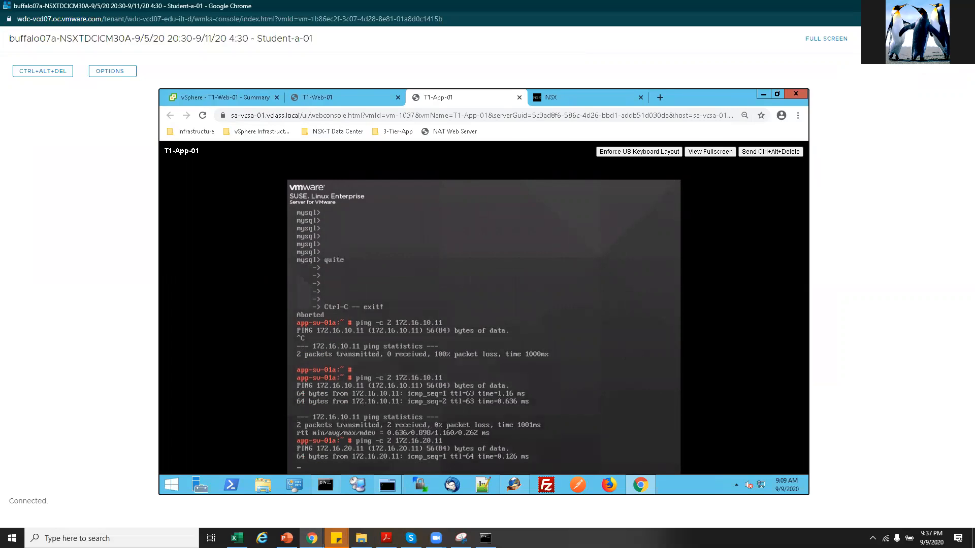
key("Return")
key("Return")
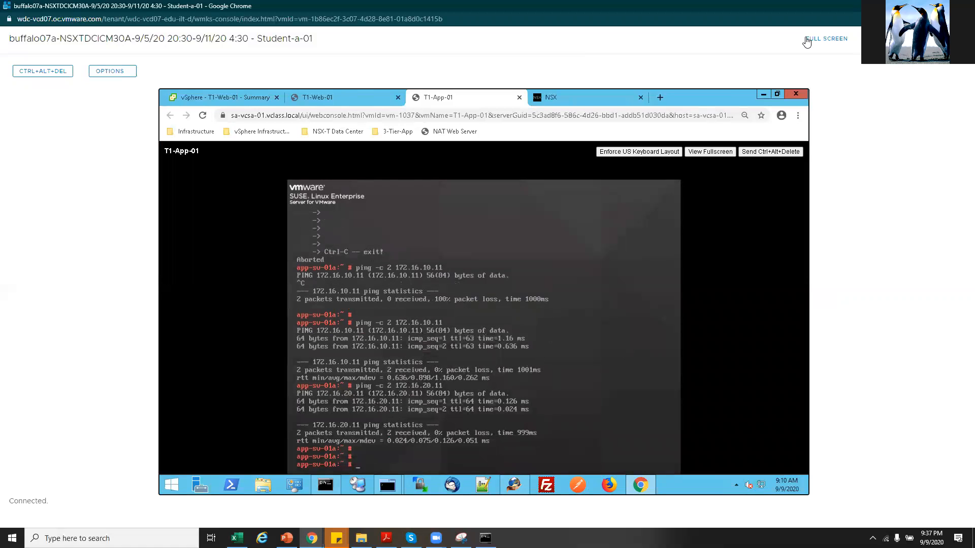
Collapse the user-created policy in NSX, and switch to the Acrobat Reader lab guide to examine Lab 11's objective, tasks and topology diagram.
left_click(557, 100)
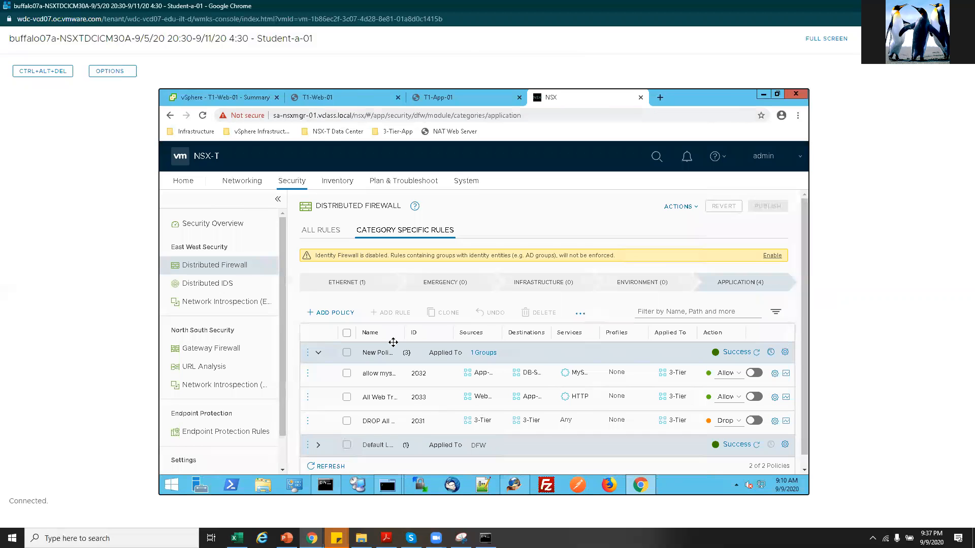
left_click(318, 353)
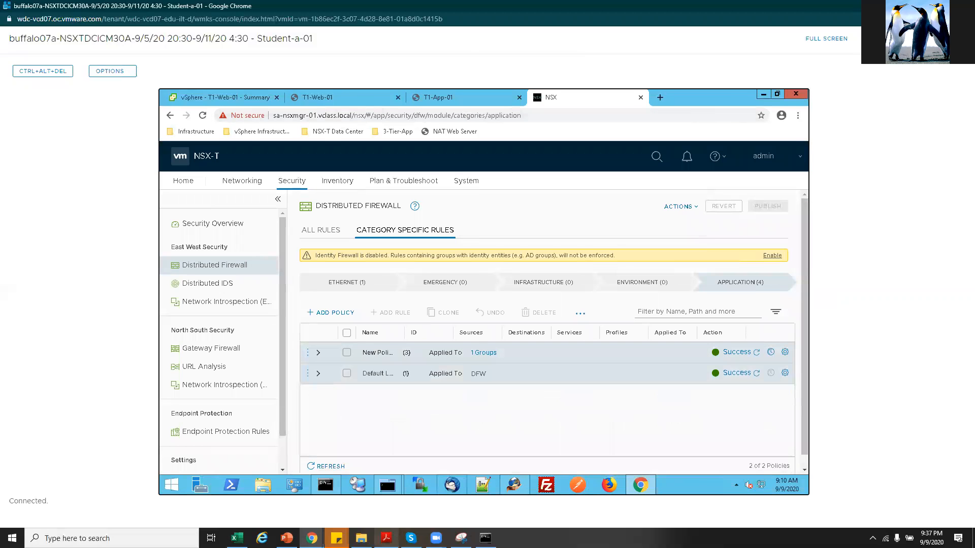
mouse_move(387, 538)
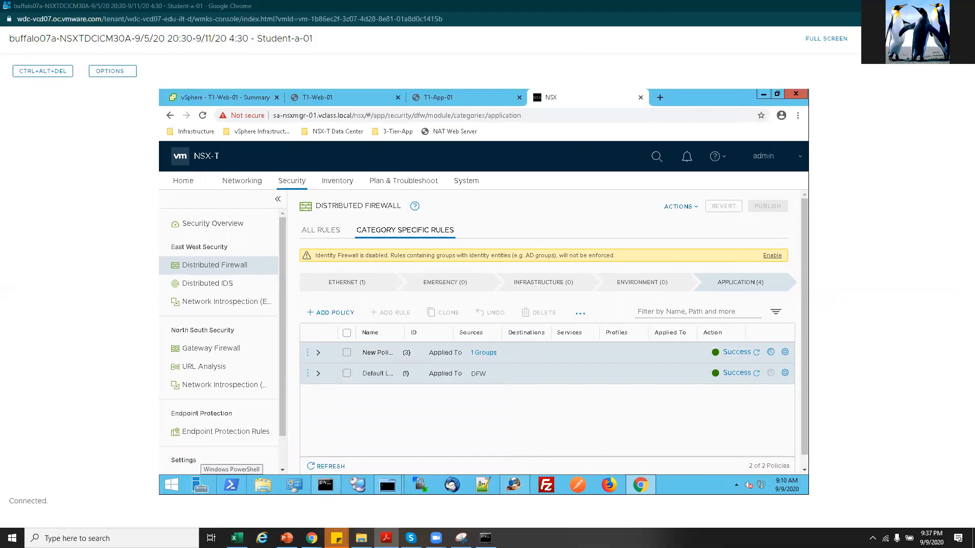
left_click(387, 538)
left_click(673, 203)
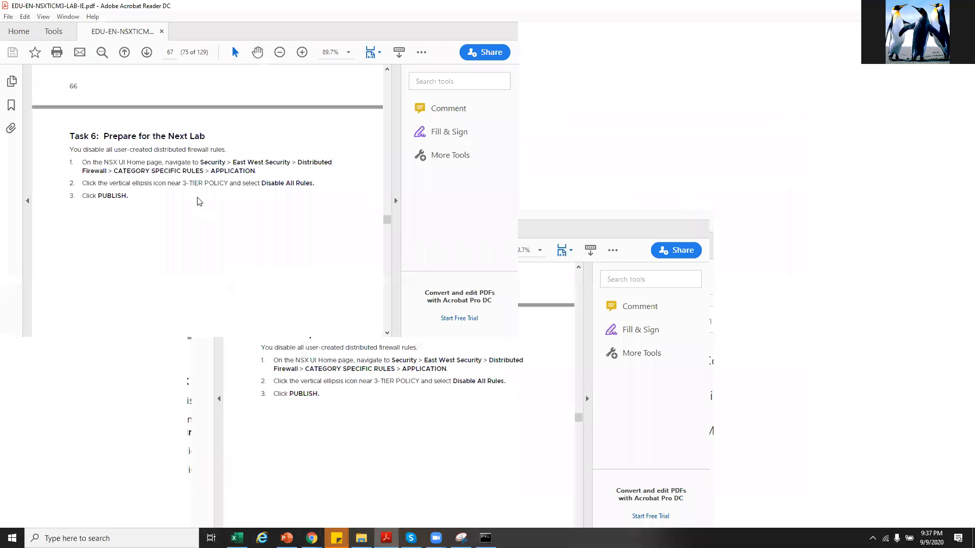
scroll(368, 279, "down", 5)
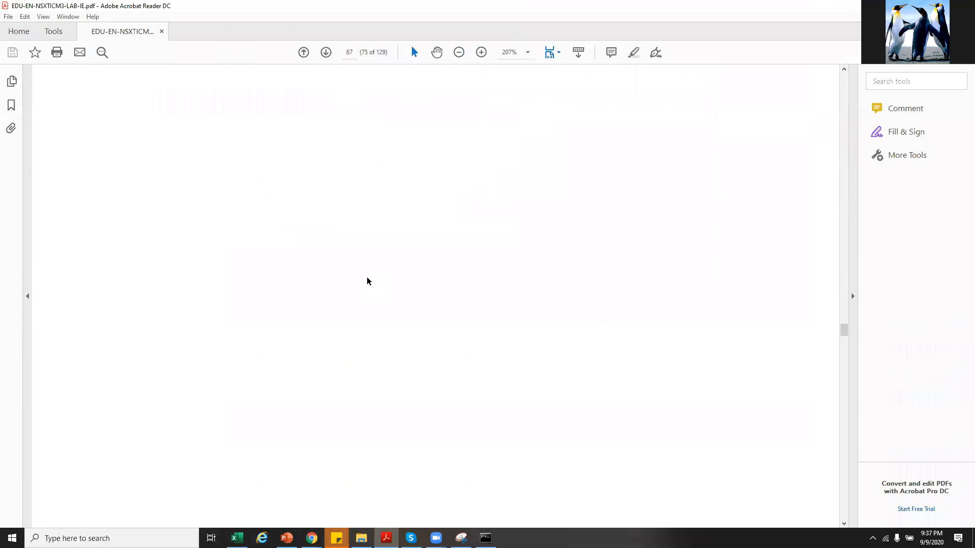
scroll(370, 279, "down", 5)
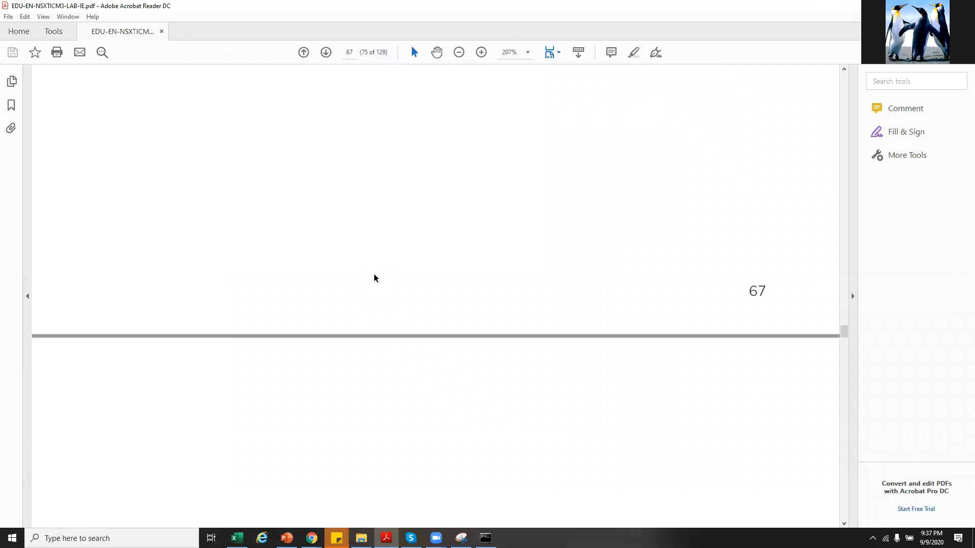
scroll(376, 277, "down", 5)
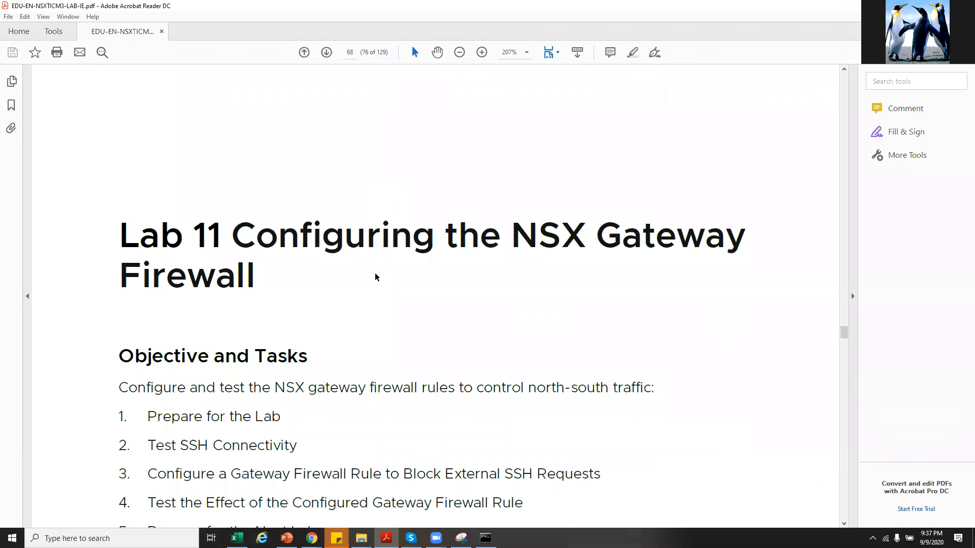
scroll(376, 274, "down", 4)
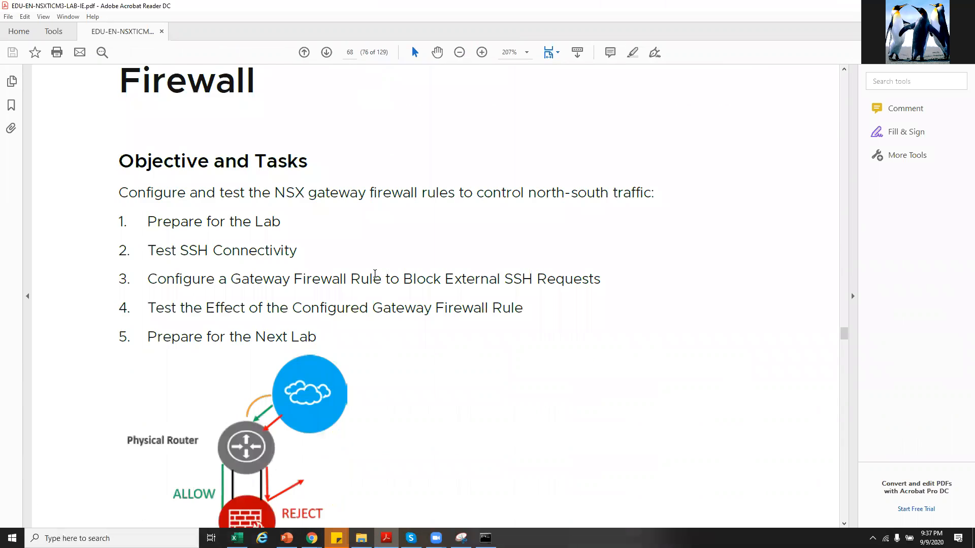
scroll(376, 276, "down", 2)
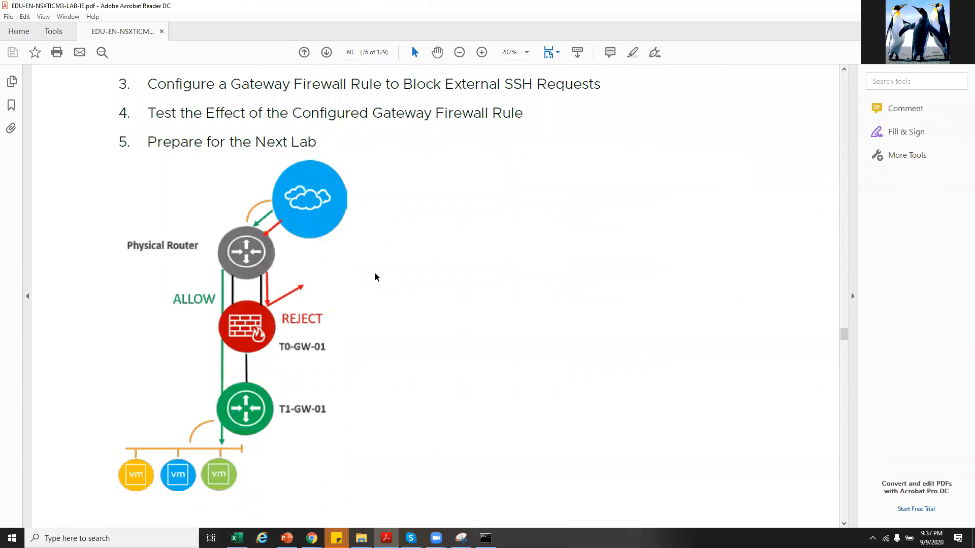
scroll(350, 273, "up", 3)
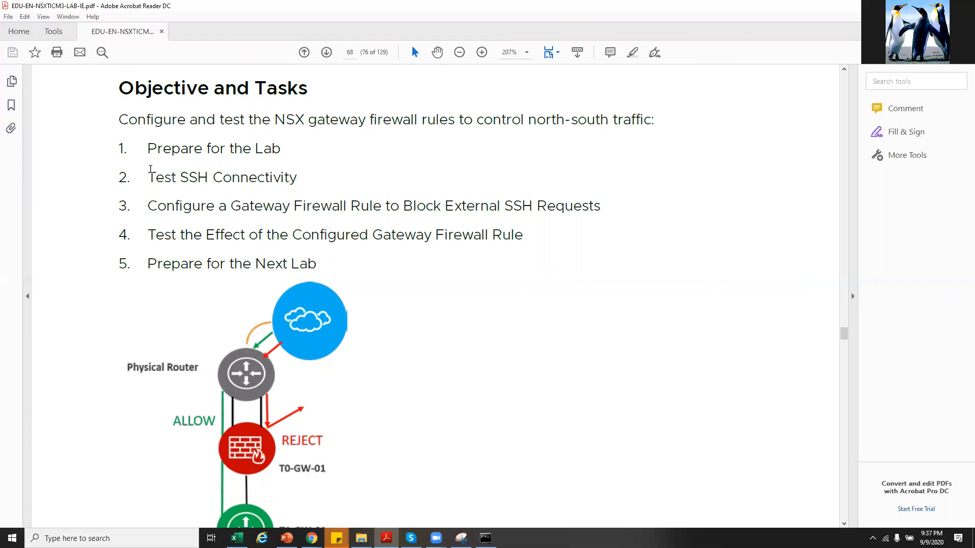
Read Lab 11's SSH blocking tasks and gateway diagram, and examine the Task 2 instructions for testing SSH from T1-Web-01 to T1-App-01.
left_click_drag(150, 172, 290, 207)
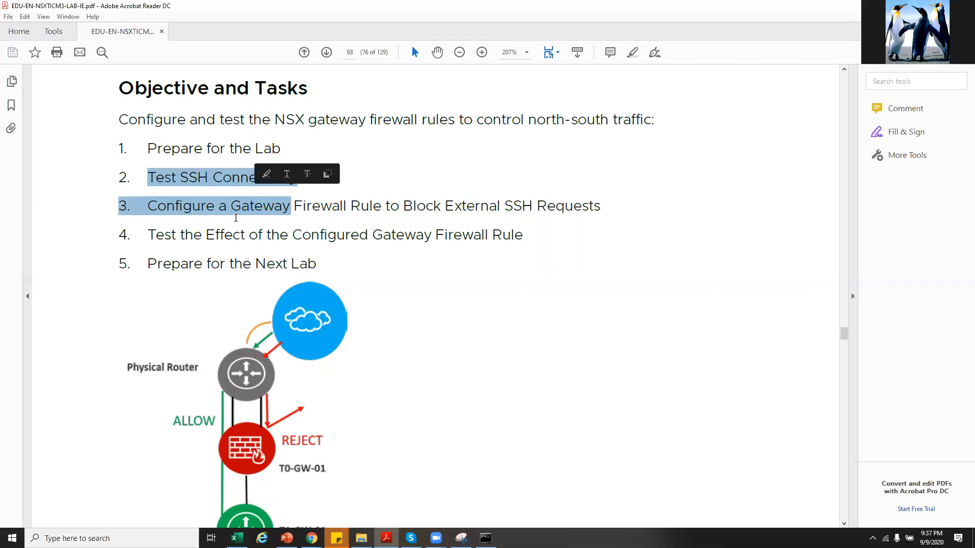
left_click(235, 218)
left_click_drag(440, 209, 601, 208)
left_click_drag(180, 235, 421, 243)
scroll(295, 244, "down", 8)
scroll(296, 245, "up", 4)
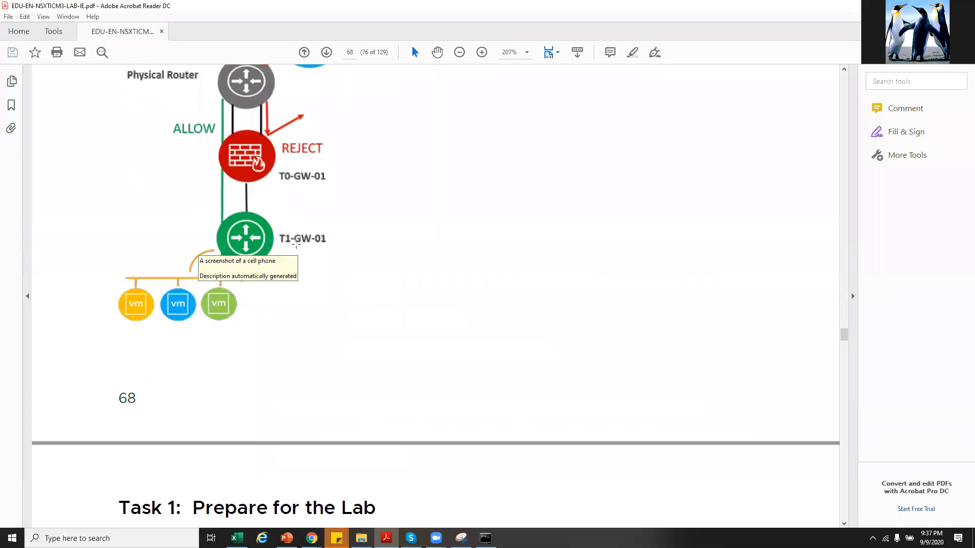
scroll(296, 244, "down", 8)
scroll(296, 245, "down", 6)
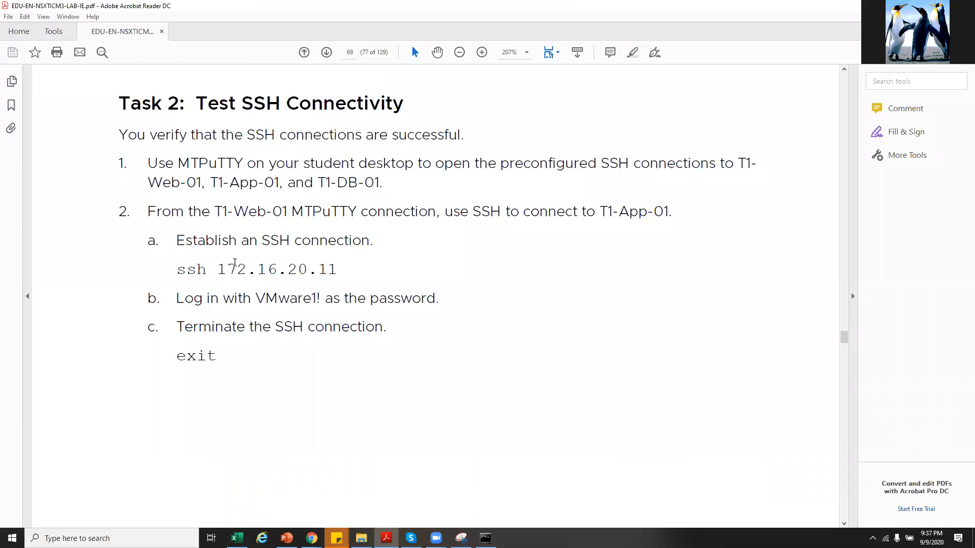
left_click(203, 239)
triple_click(203, 239)
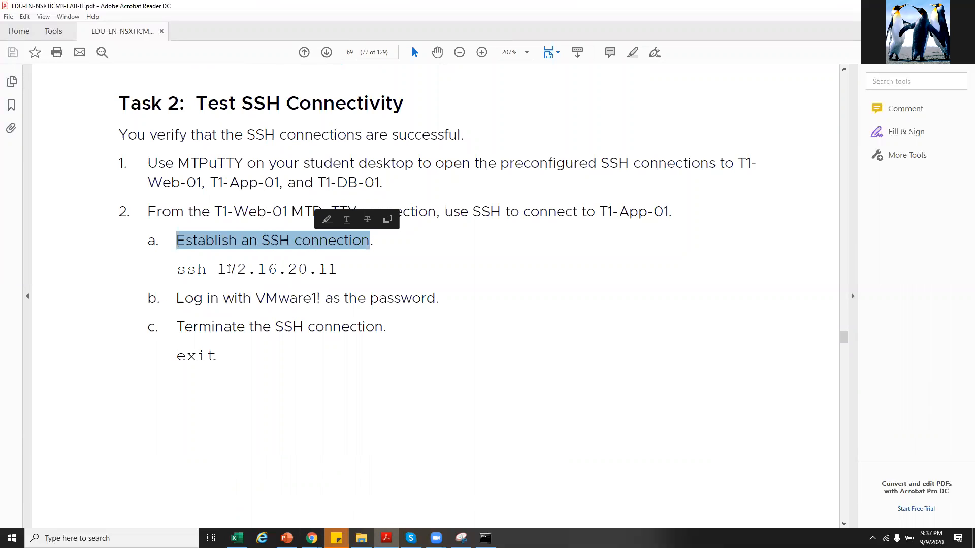
left_click(244, 239)
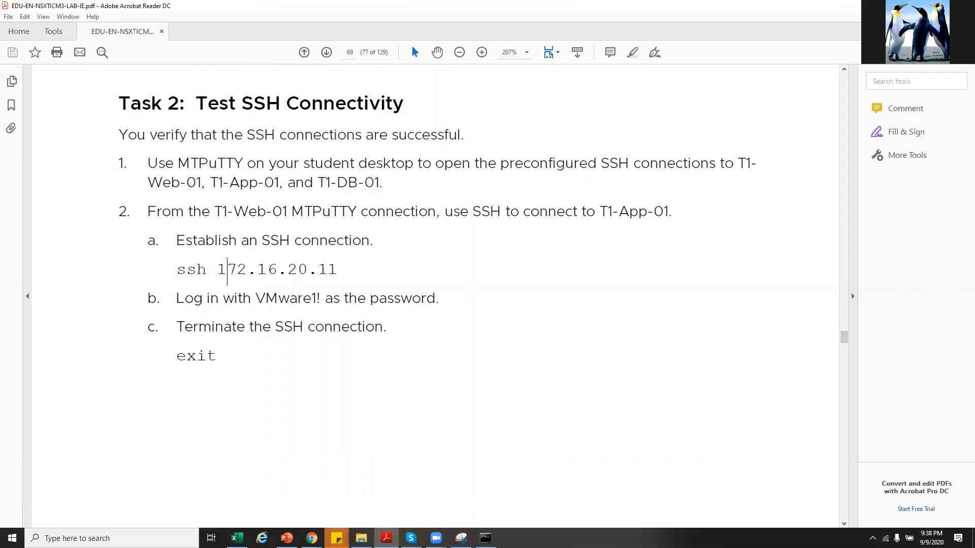
Test SSH from the T1-Web-01 console to T1-App-01 with "ssh 172.16.20.11", leaving the password prompts blank until the shell returns.
left_click(312, 538)
left_click(364, 512)
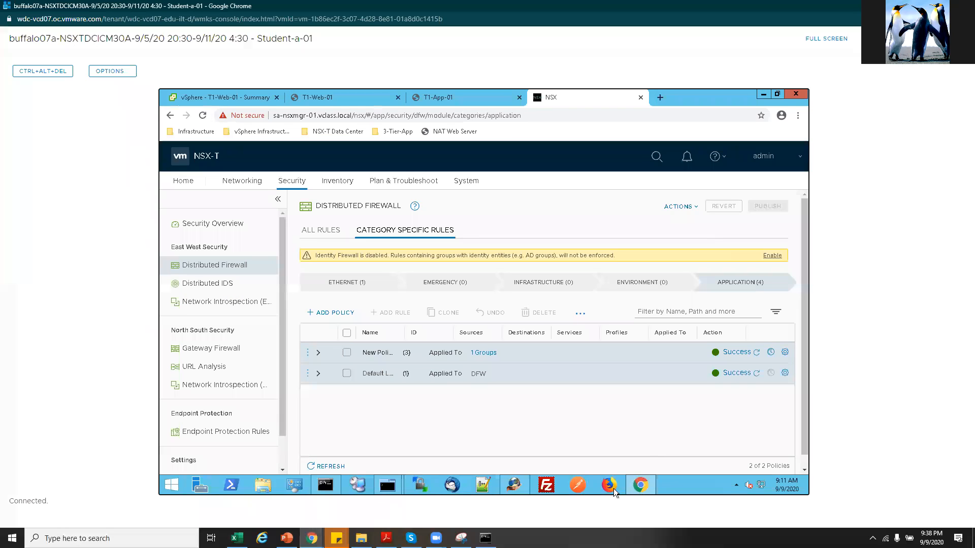
left_click(333, 97)
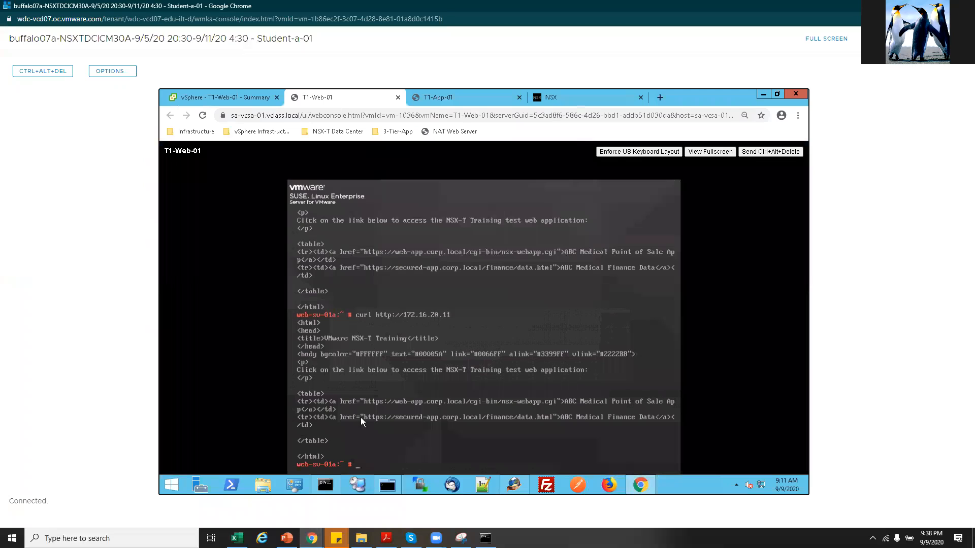
type("ssh 18")
type("2.16.20.11")
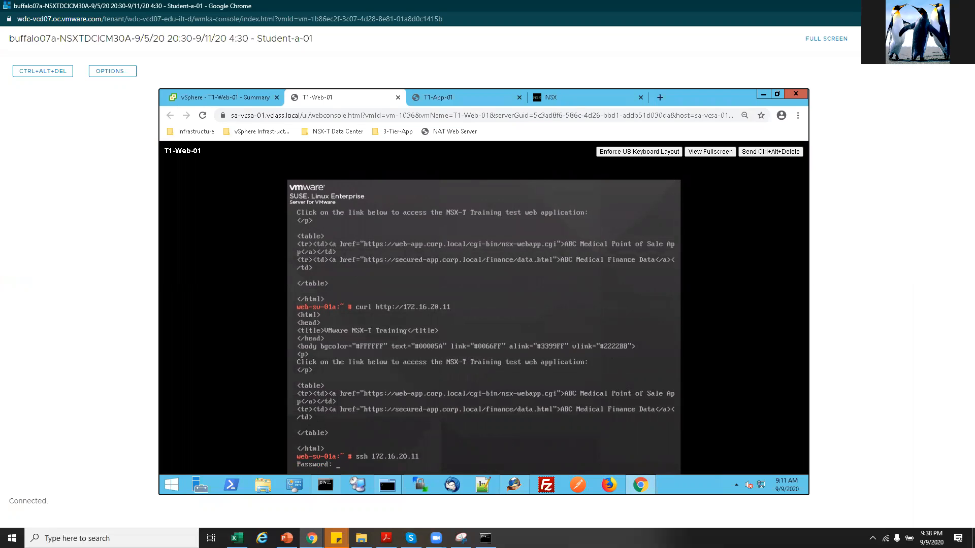
key("Return")
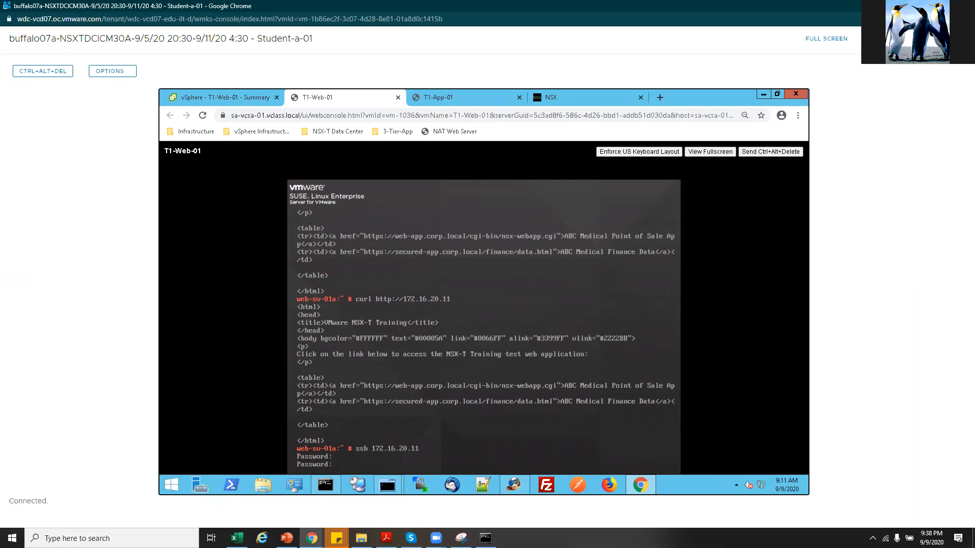
key("Return")
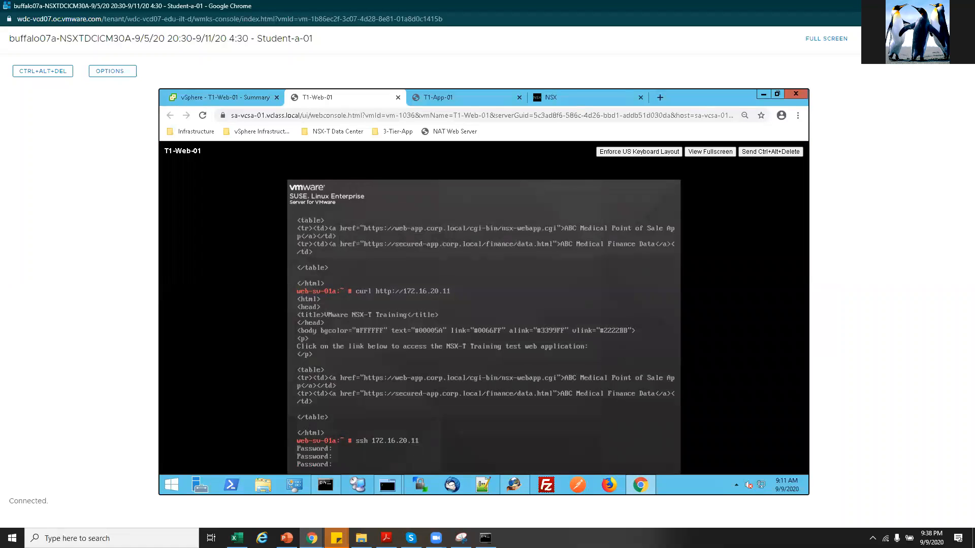
key("Return")
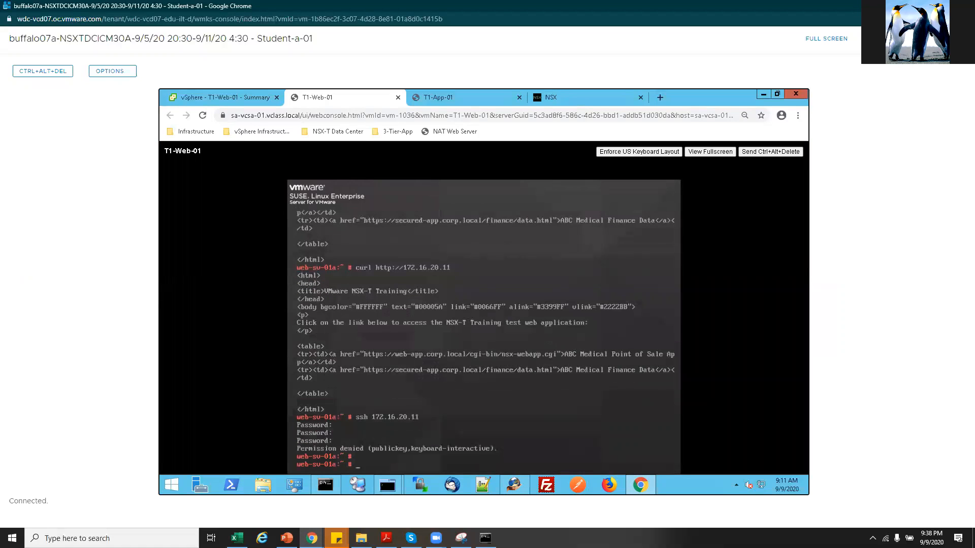
key("Return")
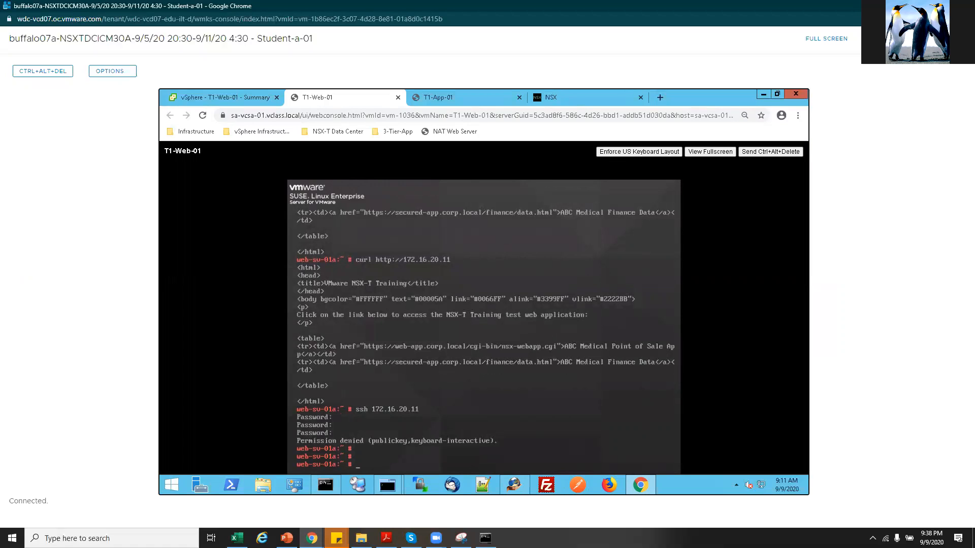
Switch to the Acrobat Reader lab guide and read Task 3 on configuring a gateway firewall rule to block external SSH requests.
left_click(564, 96)
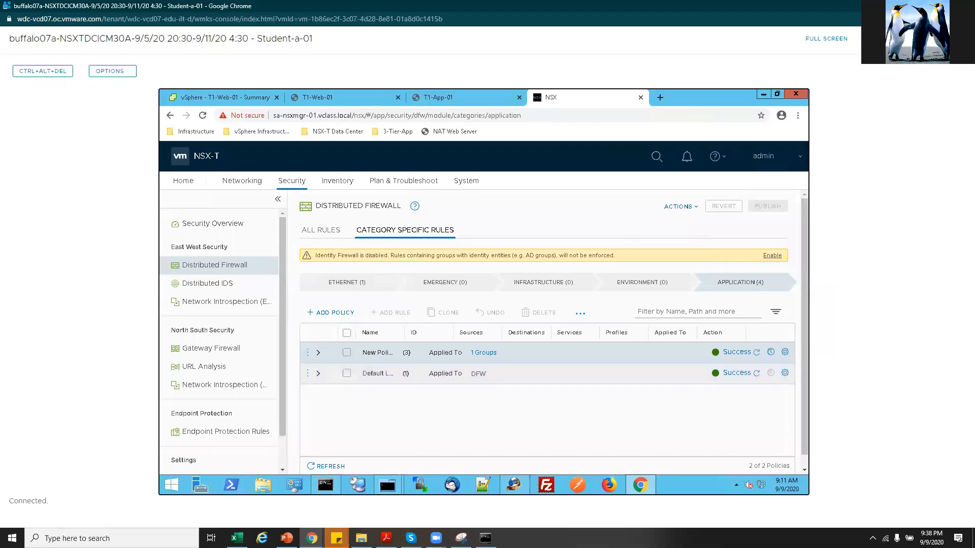
key("alt+Tab")
scroll(418, 322, "down", 5)
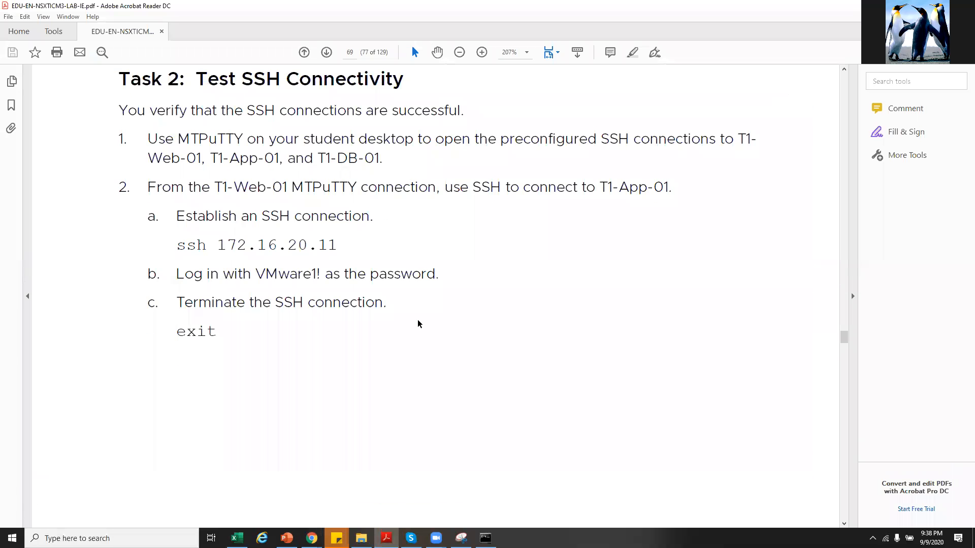
scroll(418, 324, "down", 10)
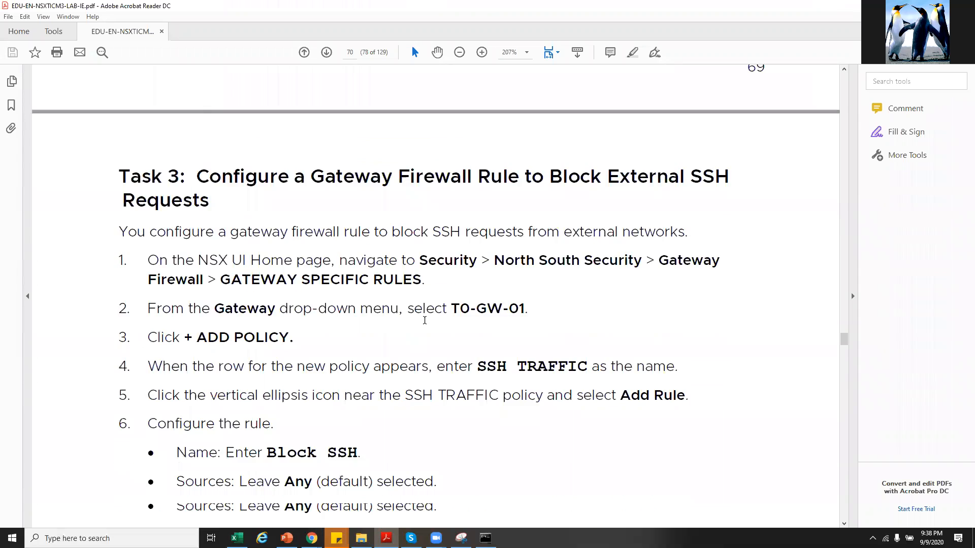
left_click_drag(398, 128, 683, 128)
left_click(544, 221)
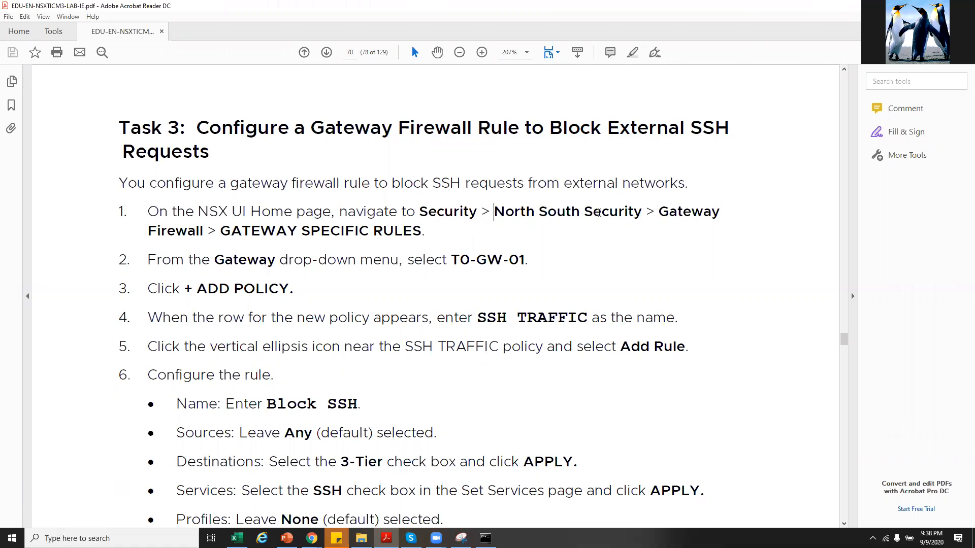
left_click_drag(494, 212, 611, 215)
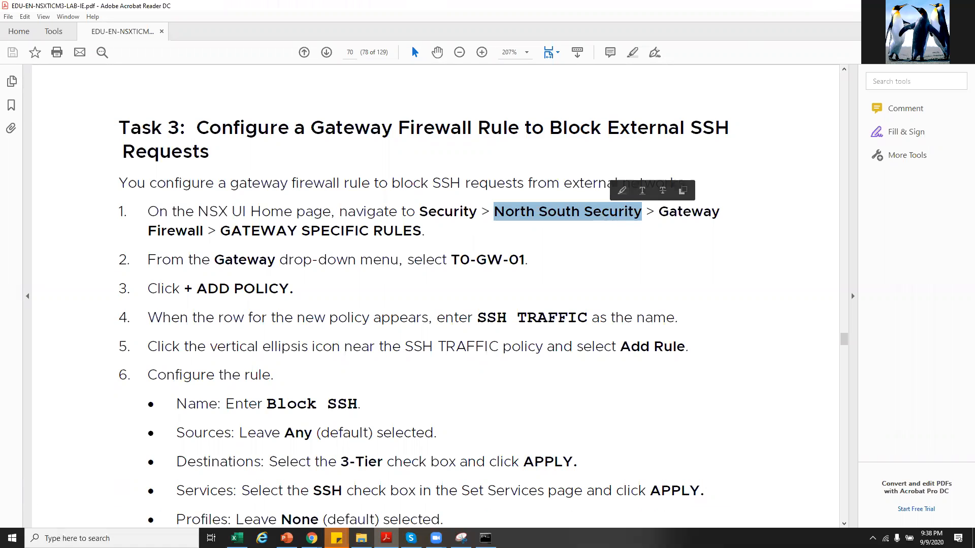
Restore the lab guide to a smaller window and move it away from the NSX page.
left_click(939, 6)
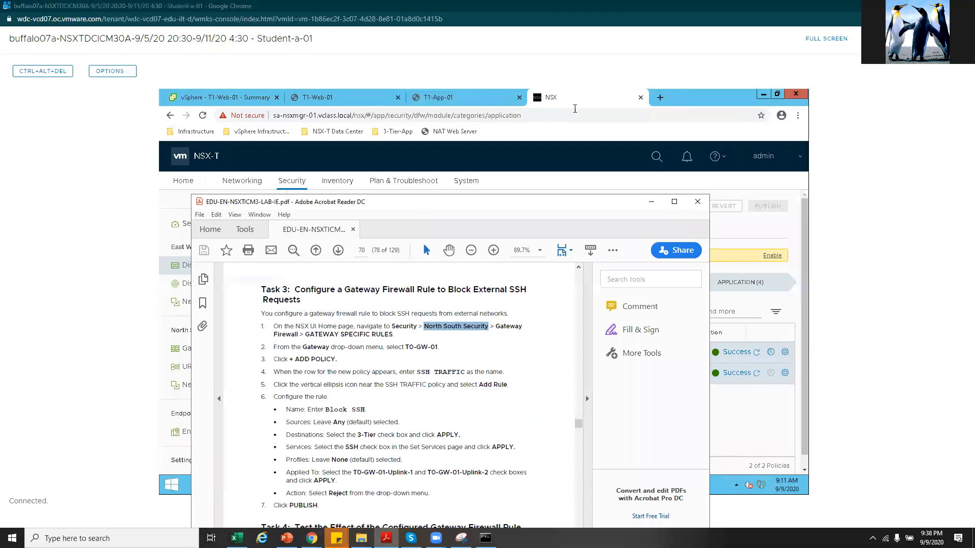
left_click(613, 99)
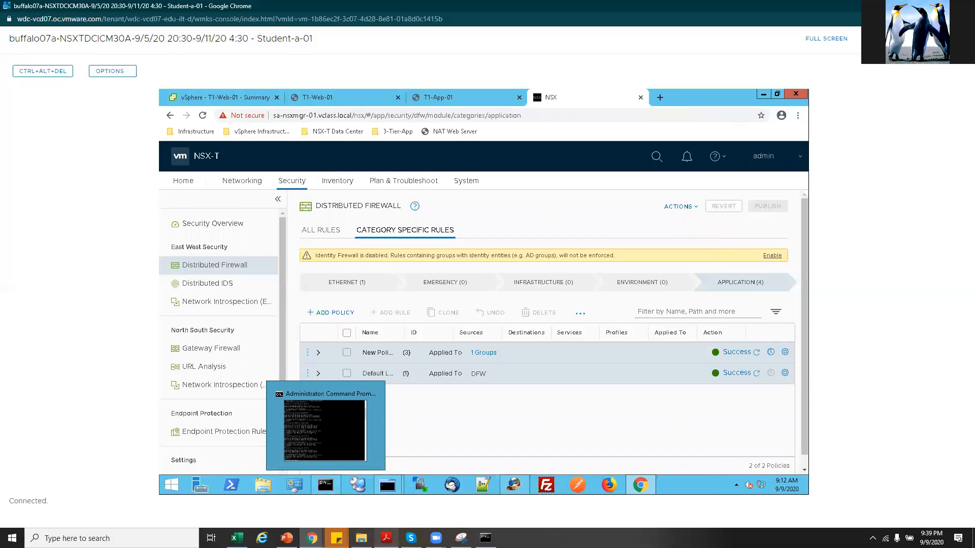
left_click(386, 537)
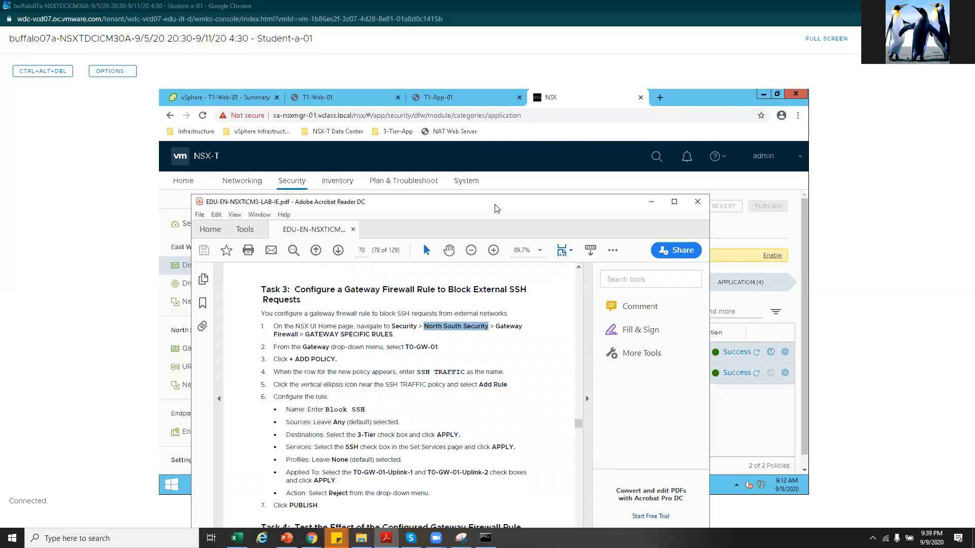
left_click_drag(497, 209, 0, 208)
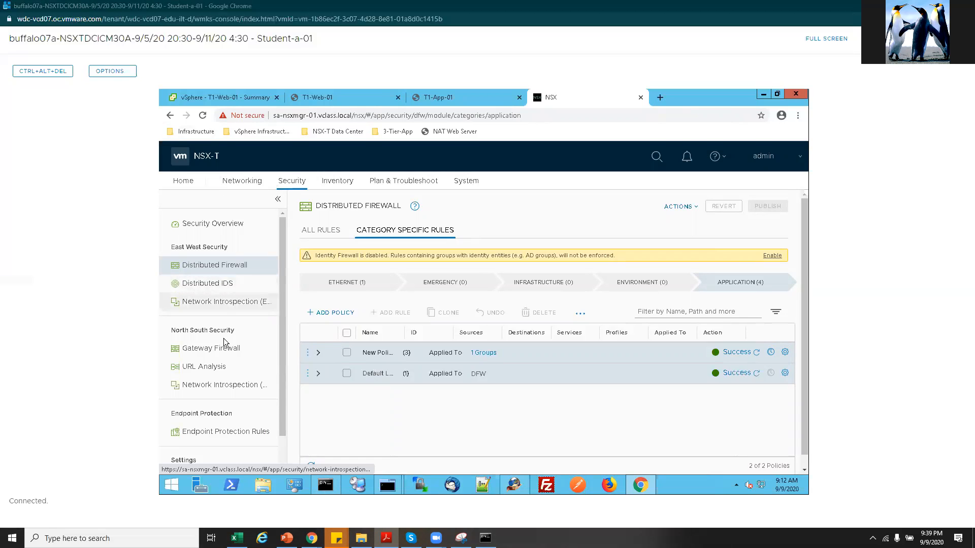
Open the gateway-specific rules of the North South Gateway Firewall in NSX for gateway T0-GW-01.
scroll(237, 376, "down", 1)
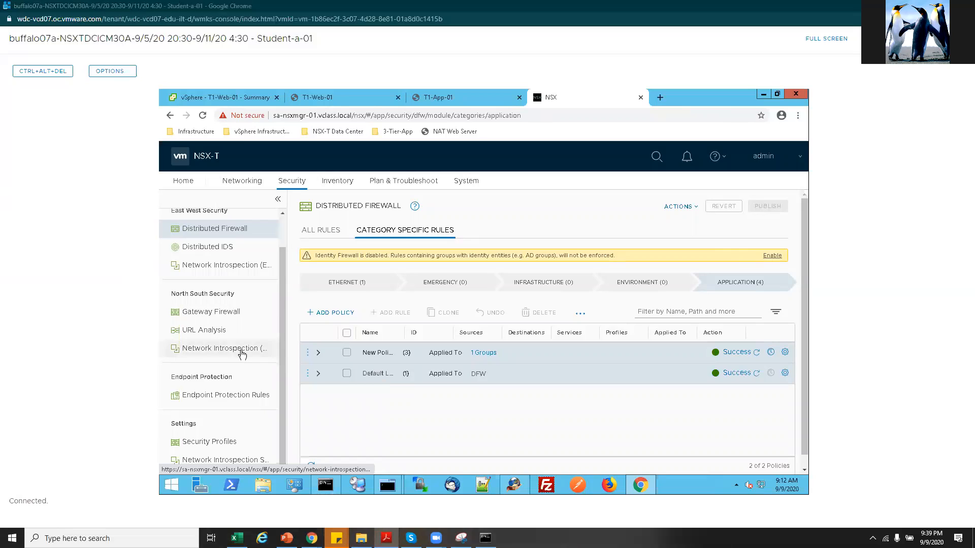
scroll(239, 351, "up", 1)
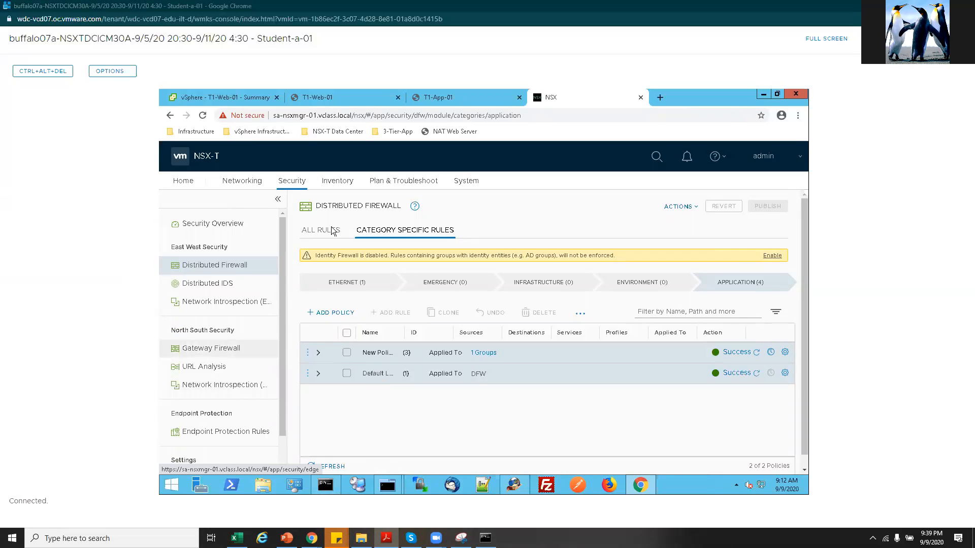
left_click(290, 184)
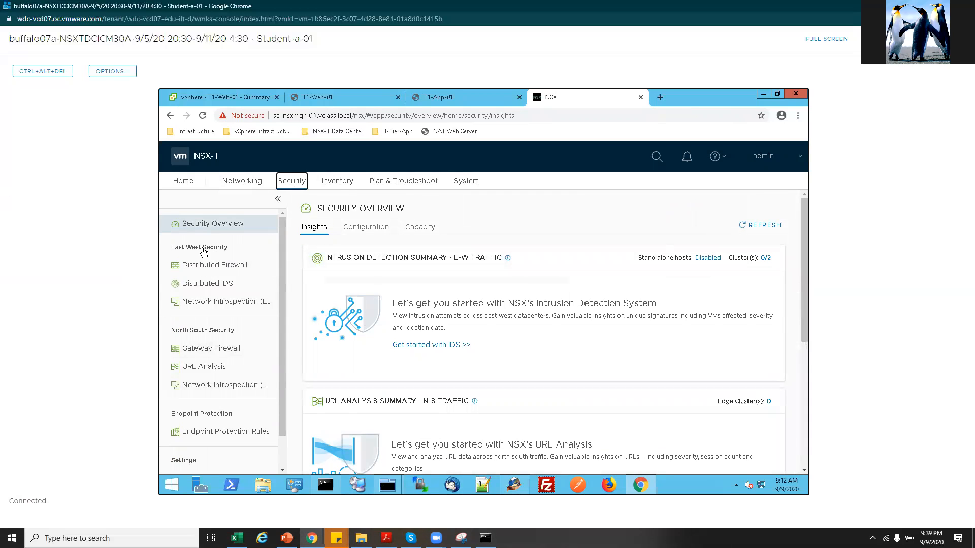
left_click_drag(171, 246, 177, 331)
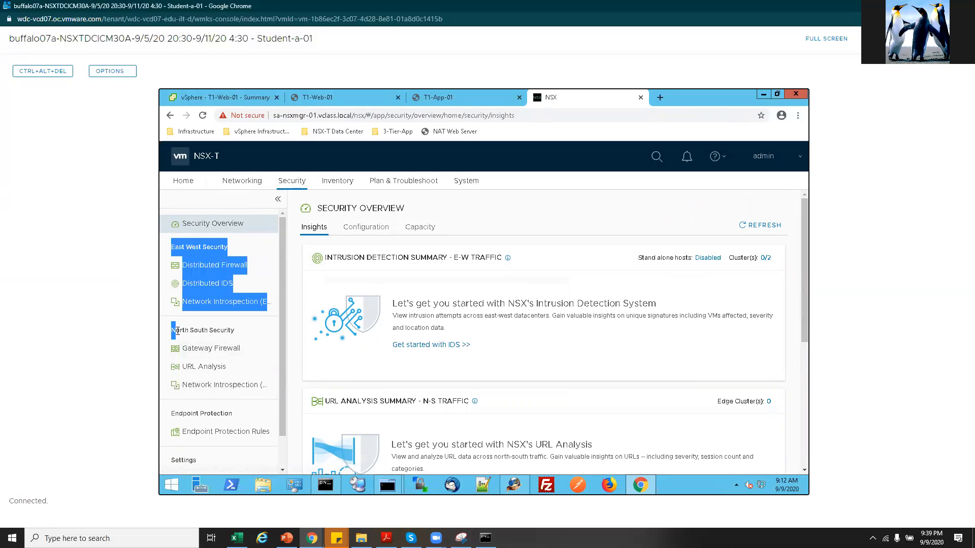
left_click(205, 351)
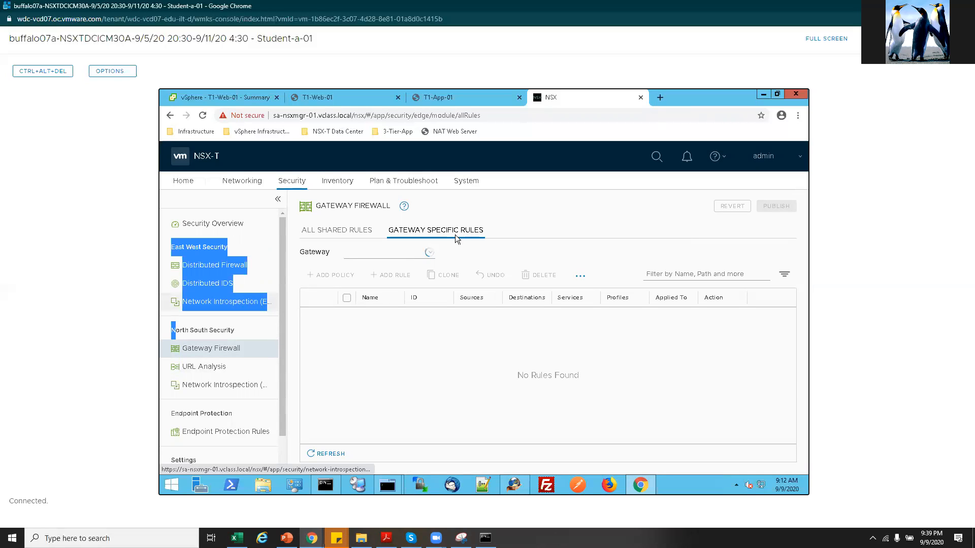
left_click(408, 256)
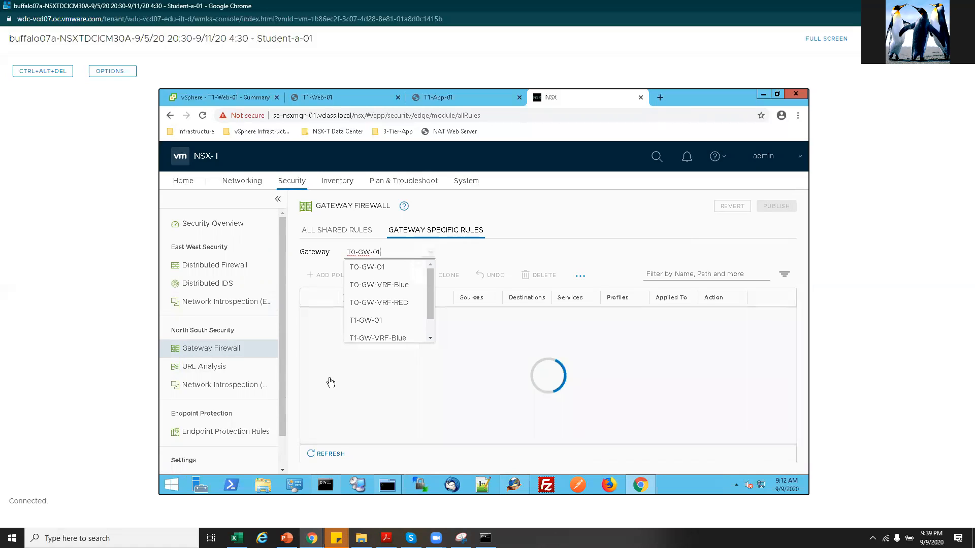
left_click(357, 362)
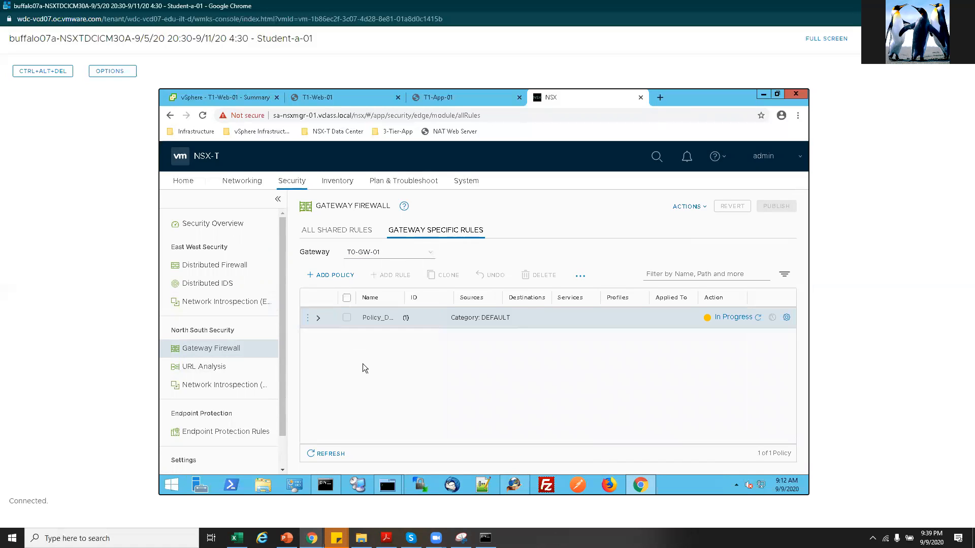
Examine the rule inside T0-GW-01's default policy, and collapse the policy again.
left_click(318, 319)
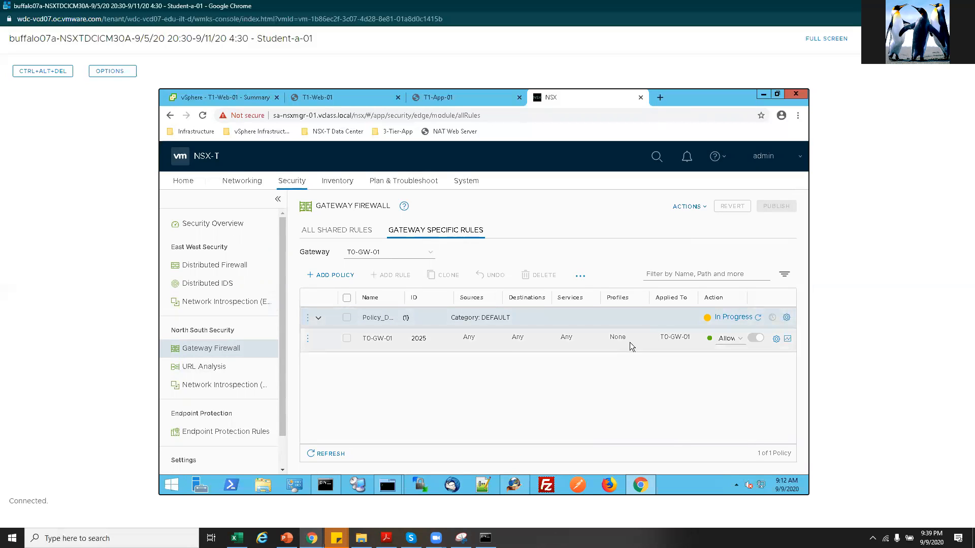
left_click(319, 319)
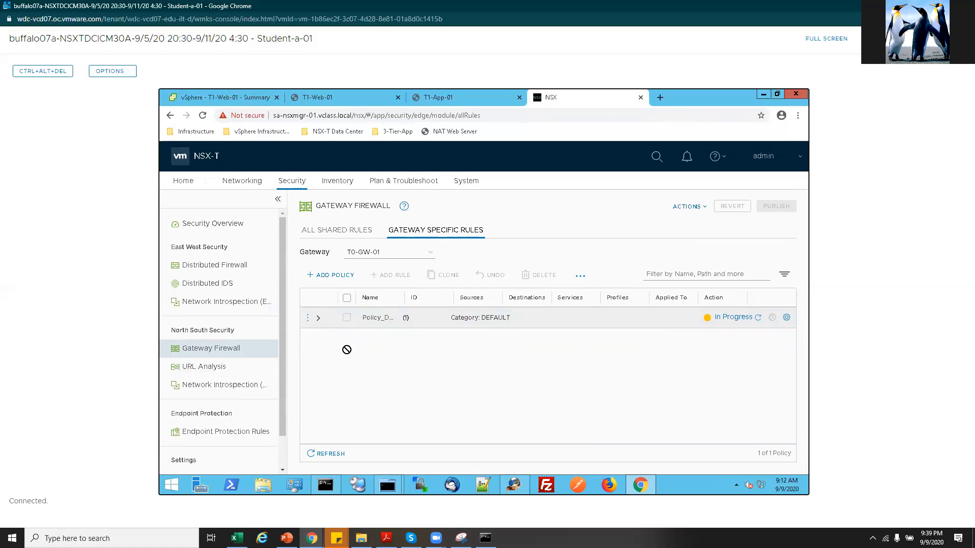
left_click(318, 319)
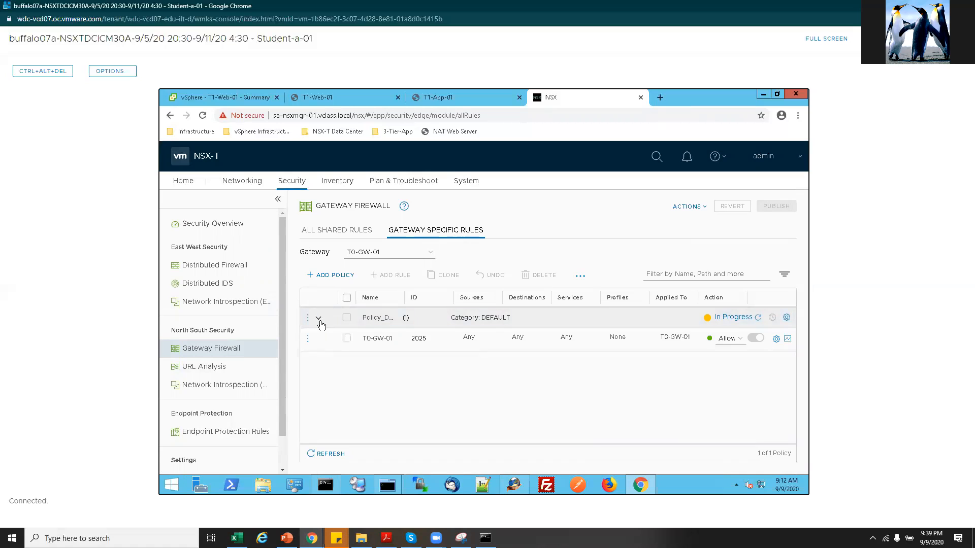
left_click(319, 319)
Add a gateway firewall policy on T0-GW-01 and name it SSH-TRAFFIC.
left_click(325, 277)
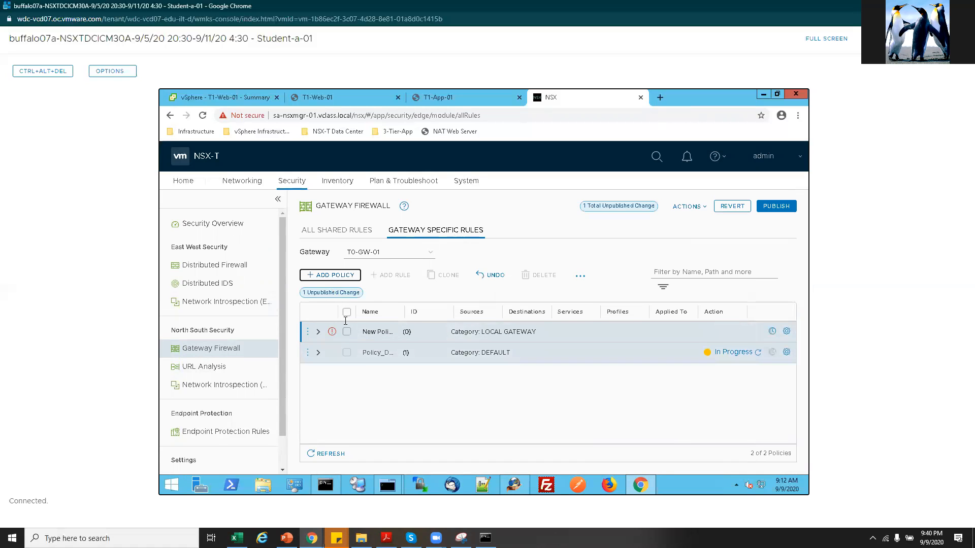
left_click(319, 333)
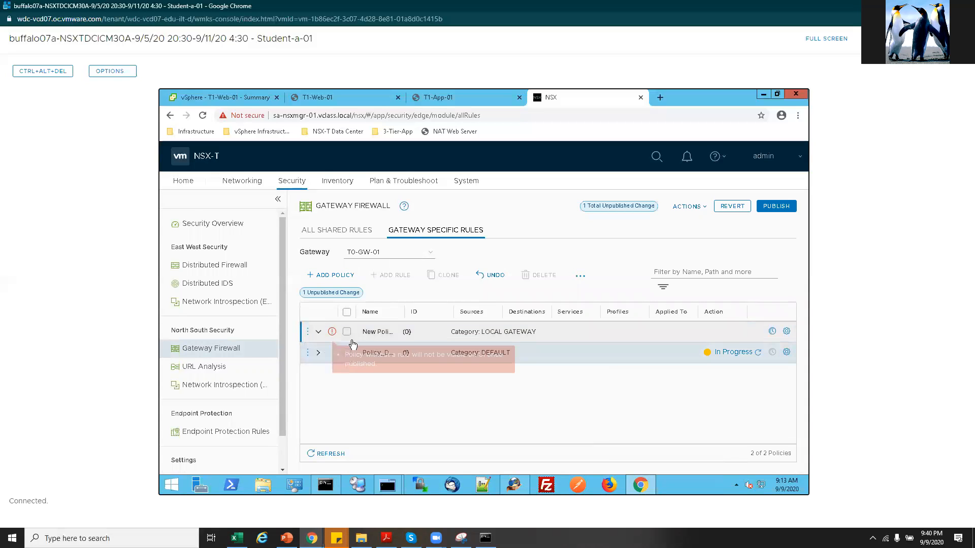
mouse_move(332, 335)
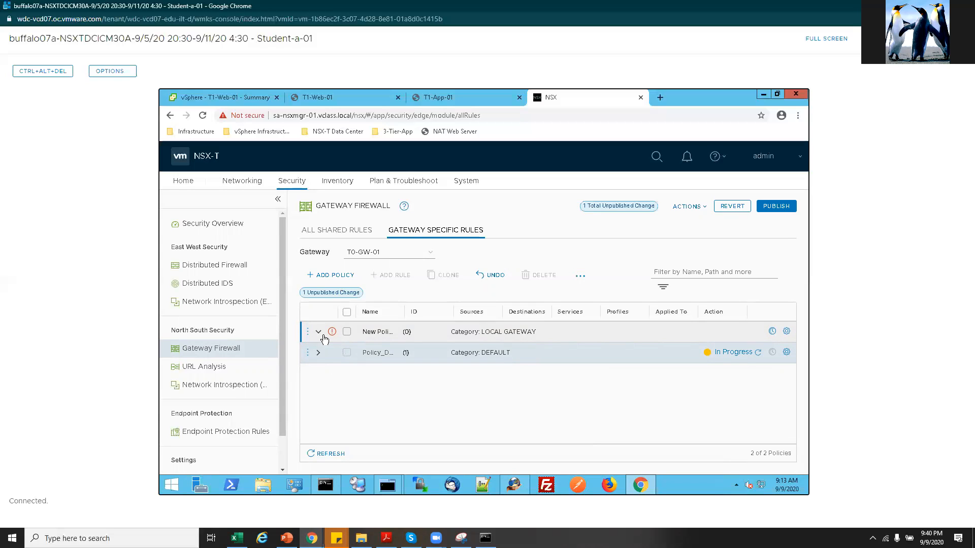
left_click(376, 337)
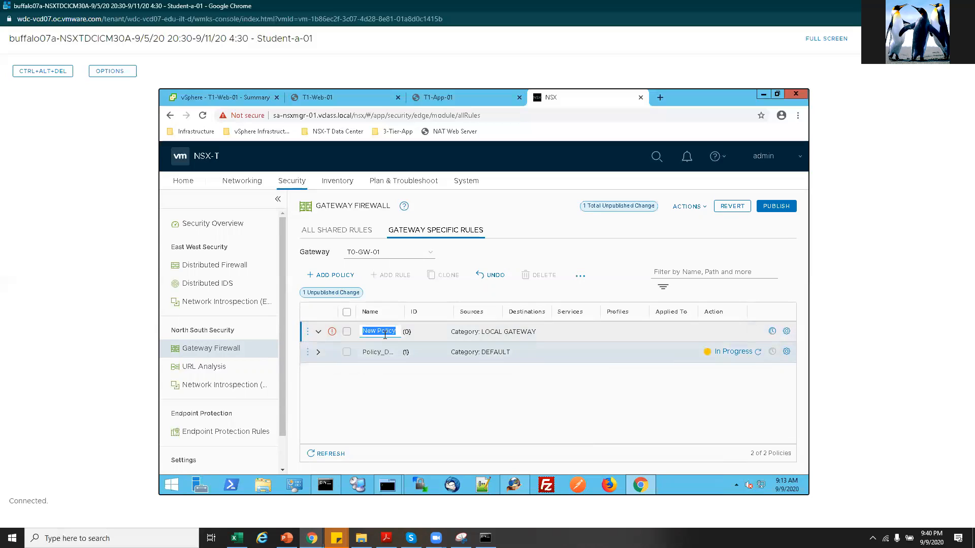
type("SSH-TRAffic")
key("BackSpace")
key("BackSpace")
key("BackSpace")
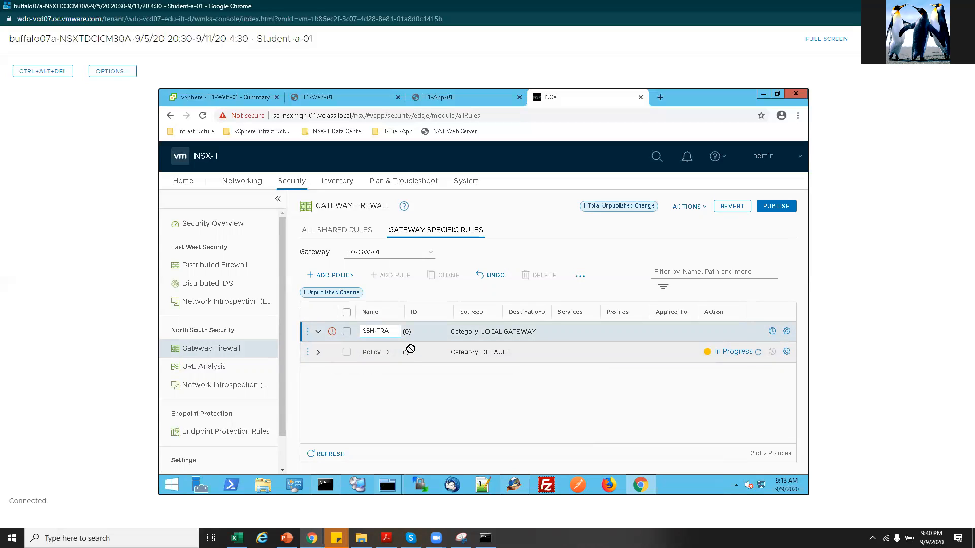
type("FFIC")
left_click(377, 374)
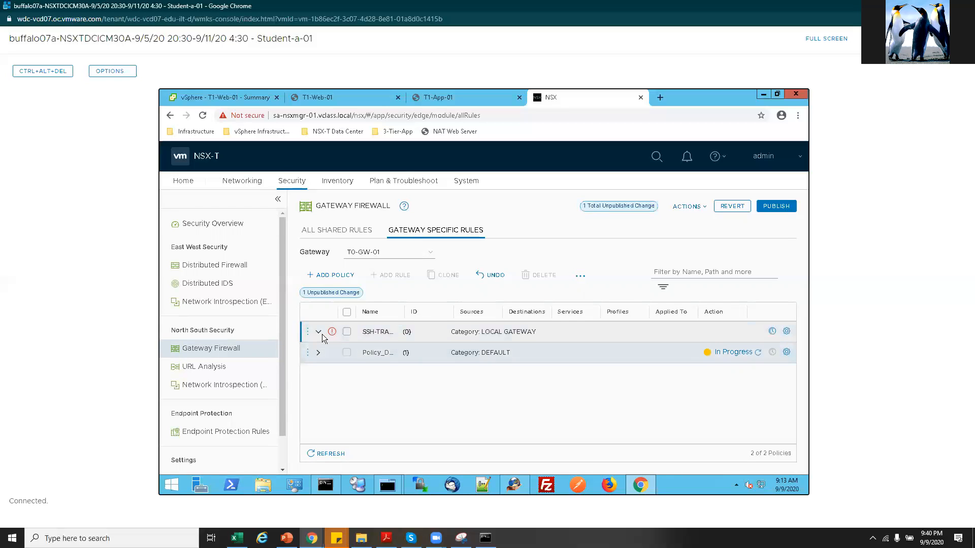
Add a rule to the SSH-TRAFFIC policy and name it Block SSH.
left_click(307, 332)
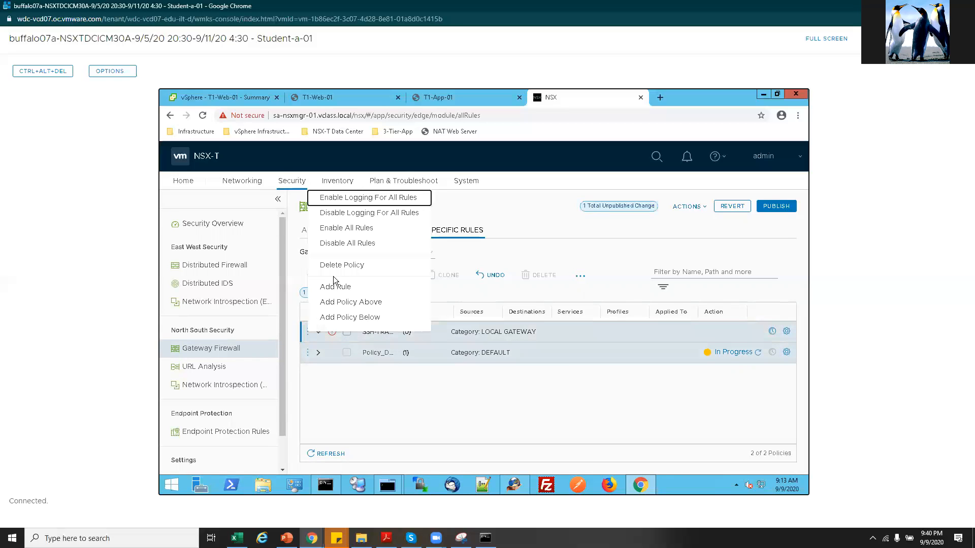
left_click(335, 289)
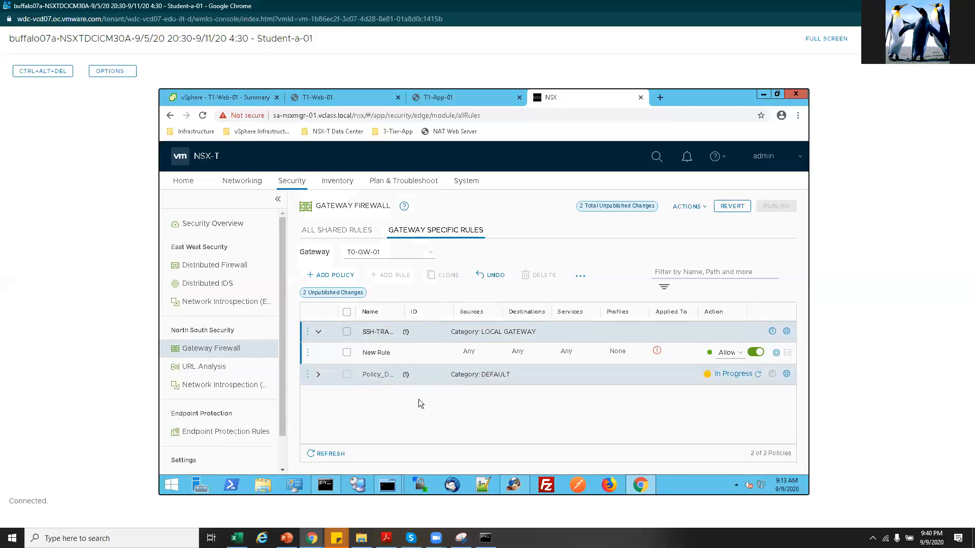
left_click(382, 353)
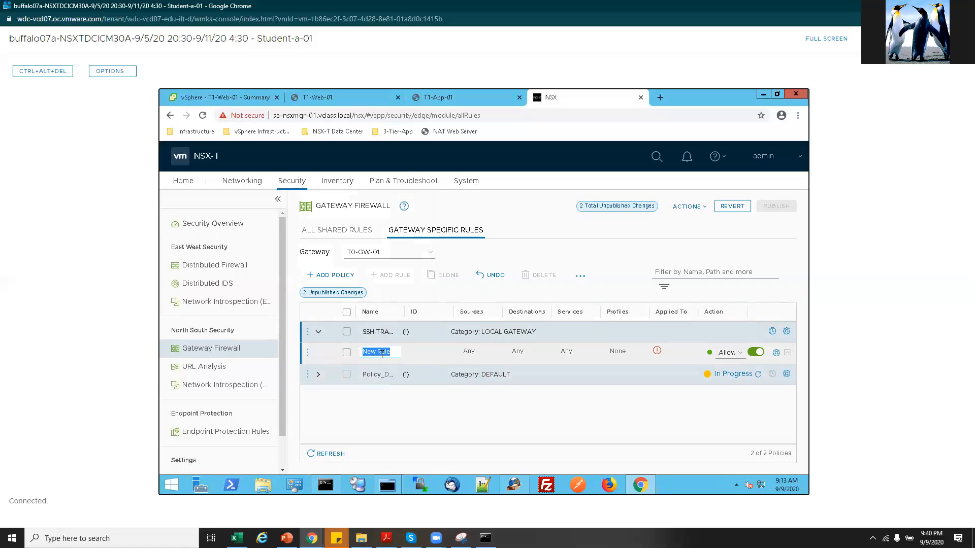
type("blOCkssH")
key("BackSpace")
key("BackSpace")
key("BackSpace")
key("BackSpace")
key("BackSpace")
key("BackSpace")
key("BackSpace")
key("BackSpace")
type("Block ssH")
left_click(405, 360)
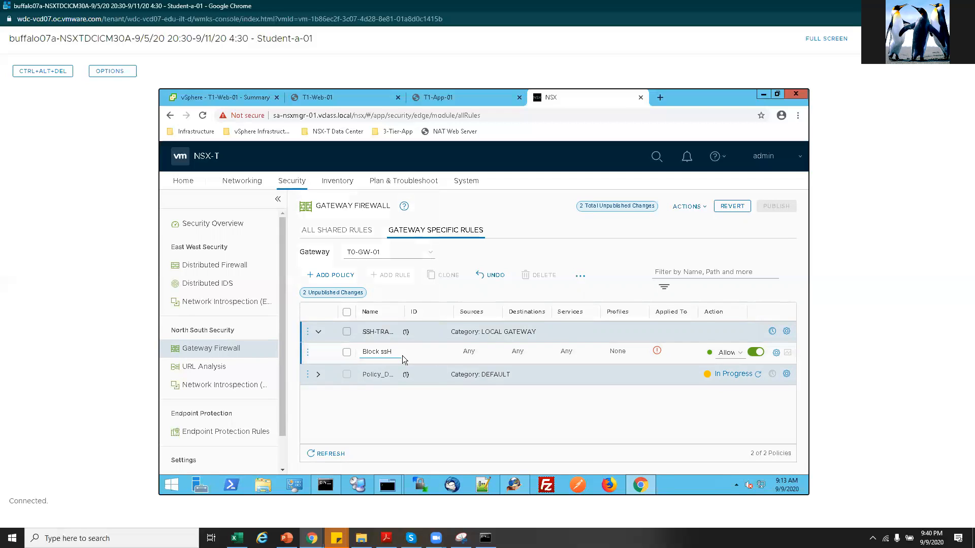
left_click(404, 358)
key("BackSpace")
key("BackSpace")
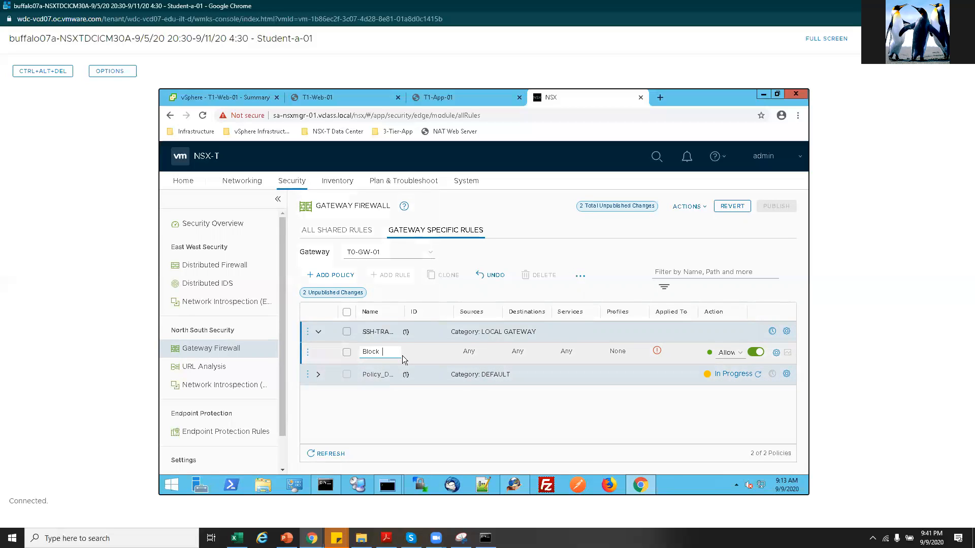
type("SSH")
Set the destination of the Block SSH rule to the 3-Tier group.
mouse_move(477, 359)
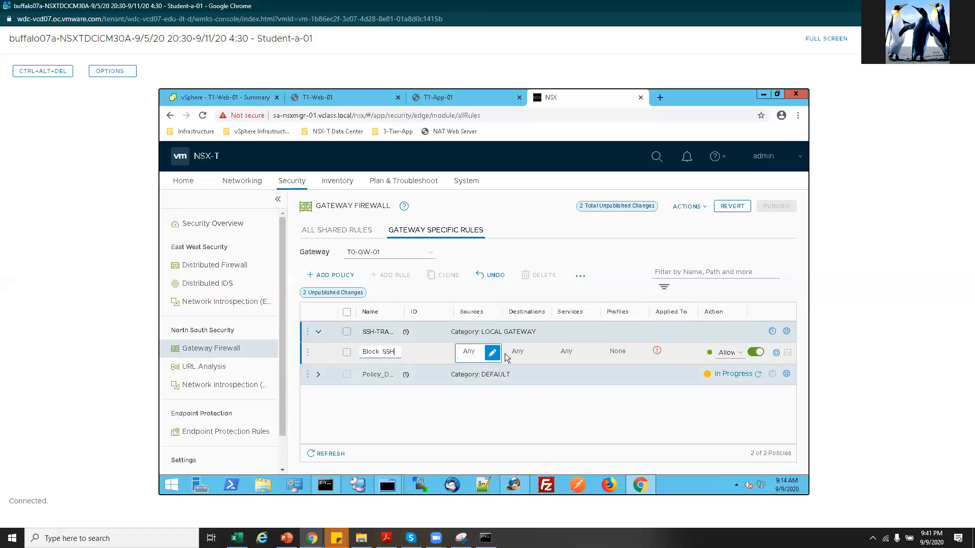
mouse_move(520, 356)
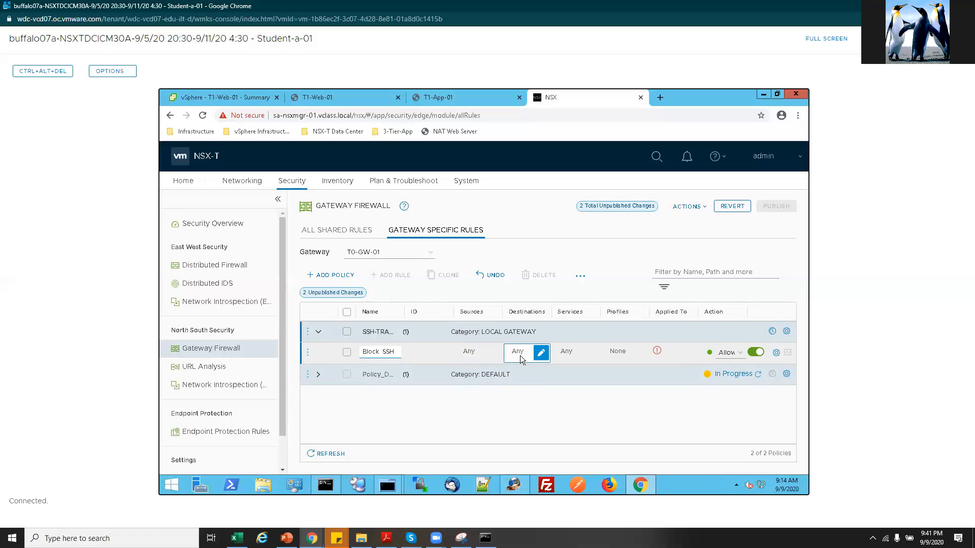
left_click(542, 357)
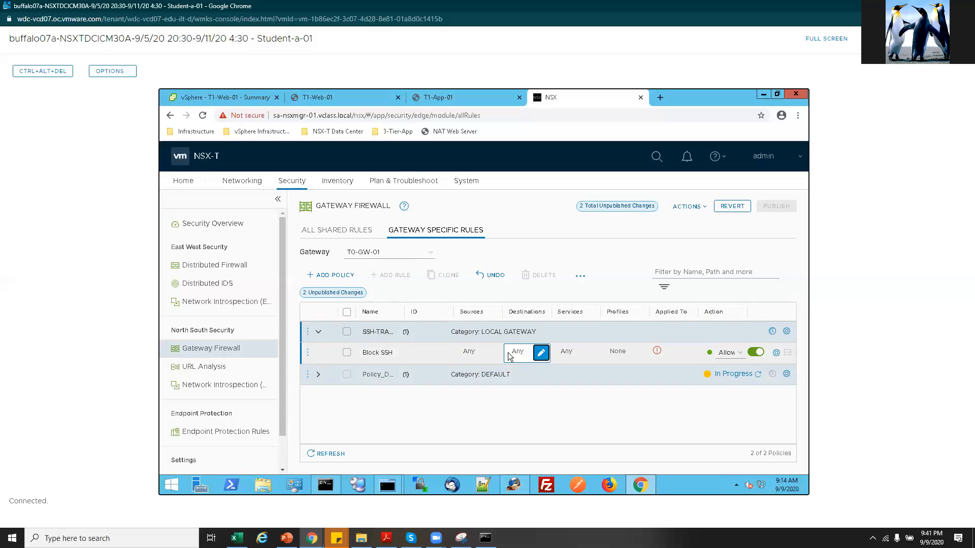
left_click(538, 355)
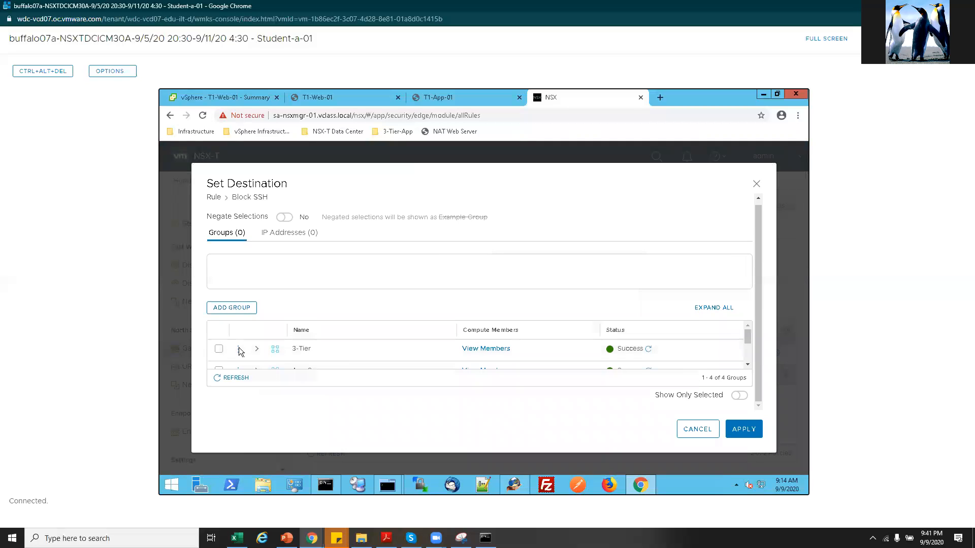
left_click(221, 348)
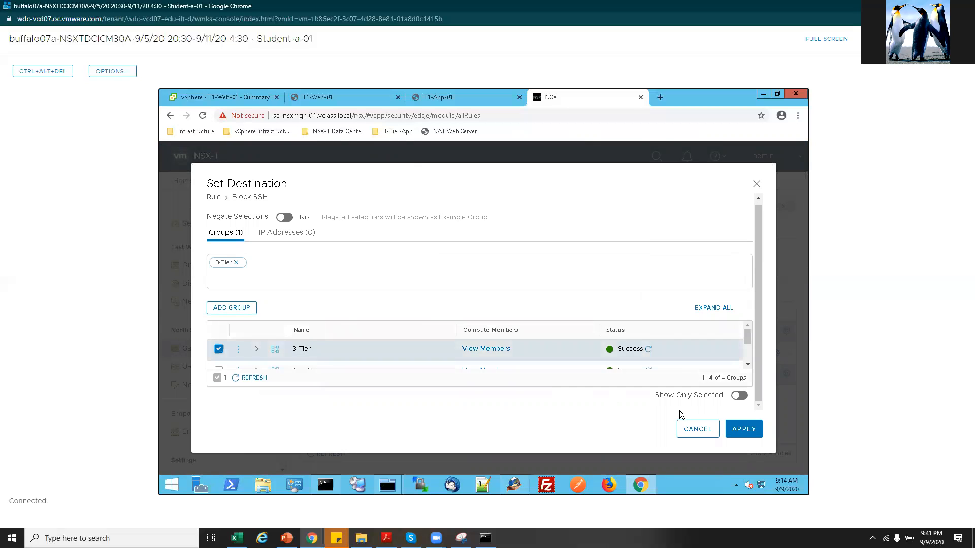
left_click(742, 430)
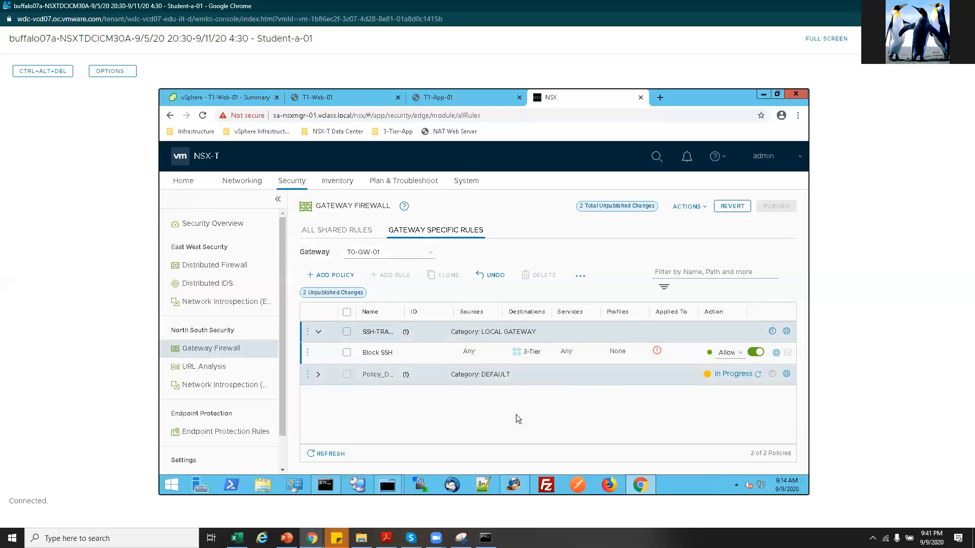
Filter the available services by SSH and assign the SSH service to the Block SSH rule.
mouse_move(590, 355)
left_click(590, 354)
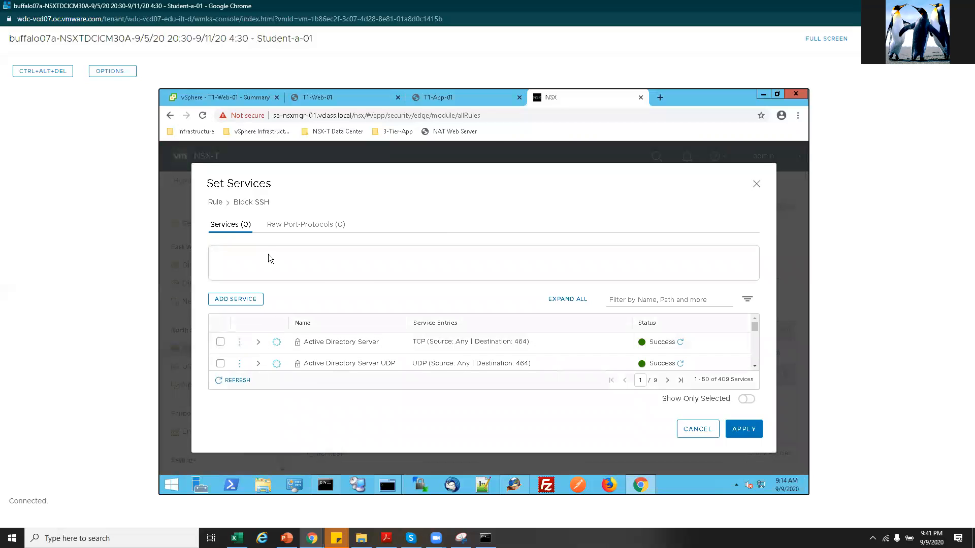
left_click(620, 300)
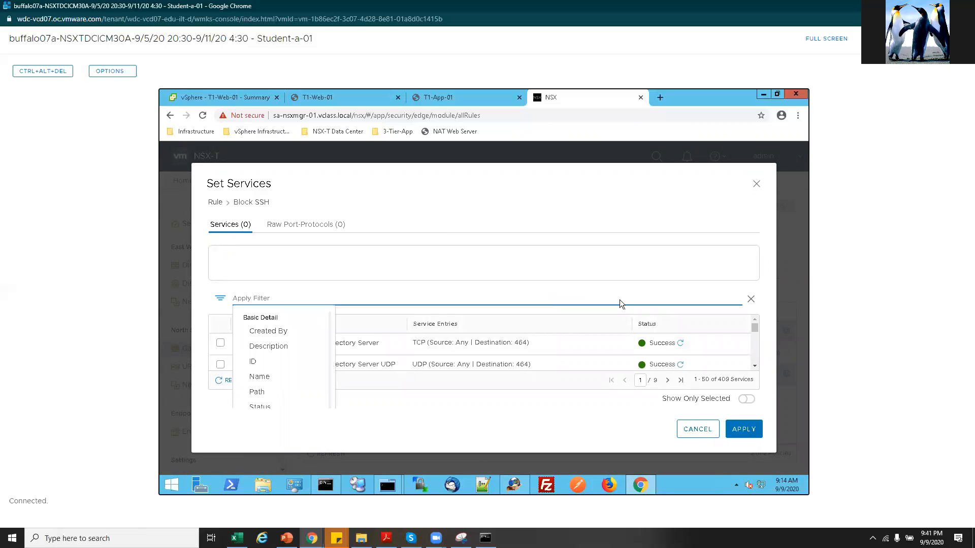
type("SH")
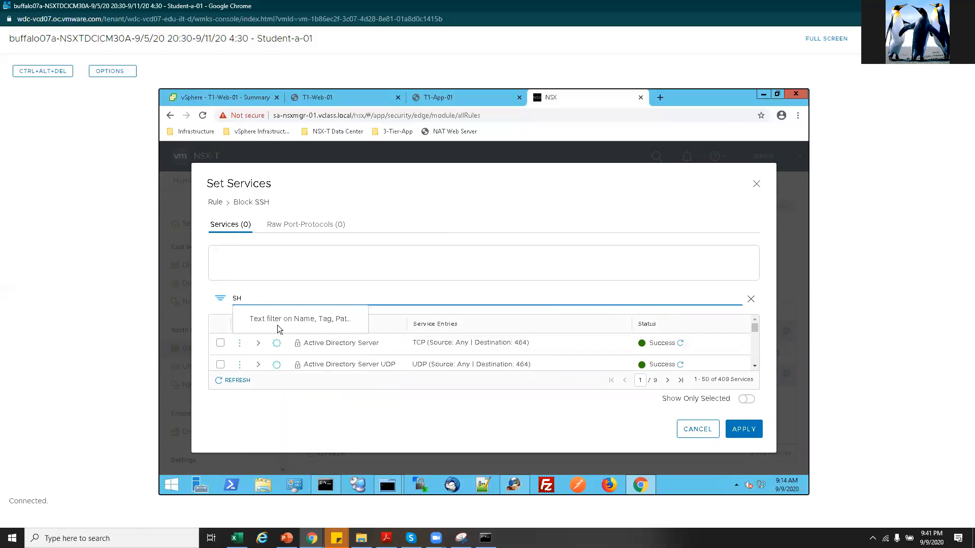
key("BackSpace")
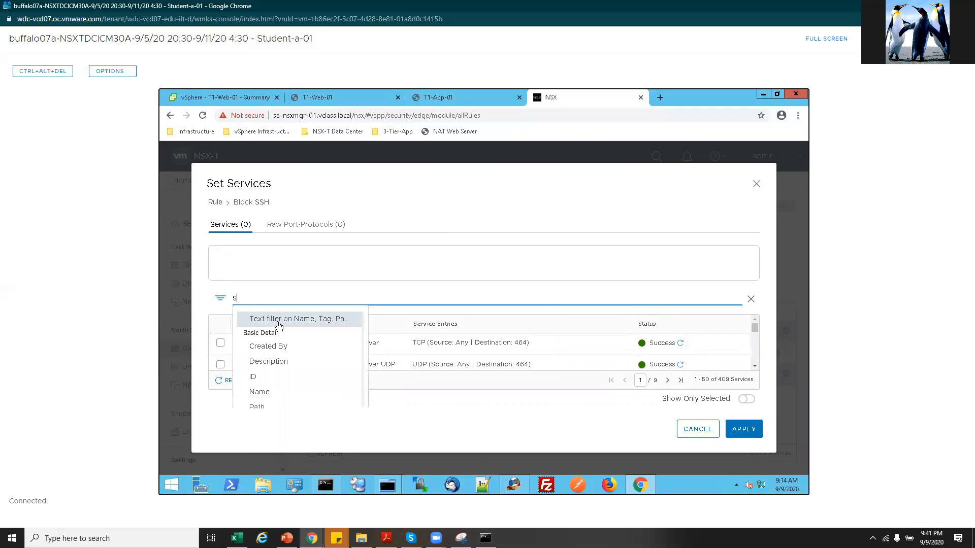
type("SH")
left_click(278, 322)
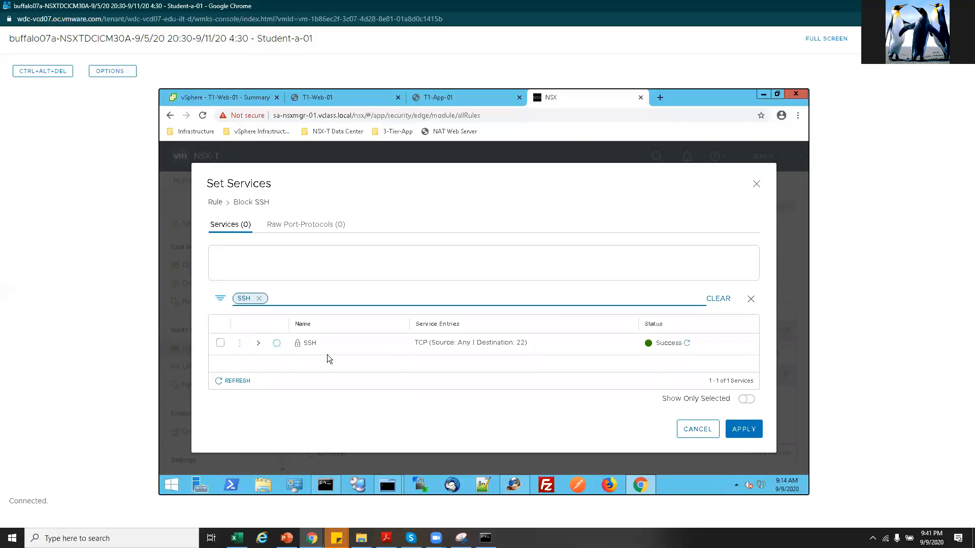
left_click(221, 343)
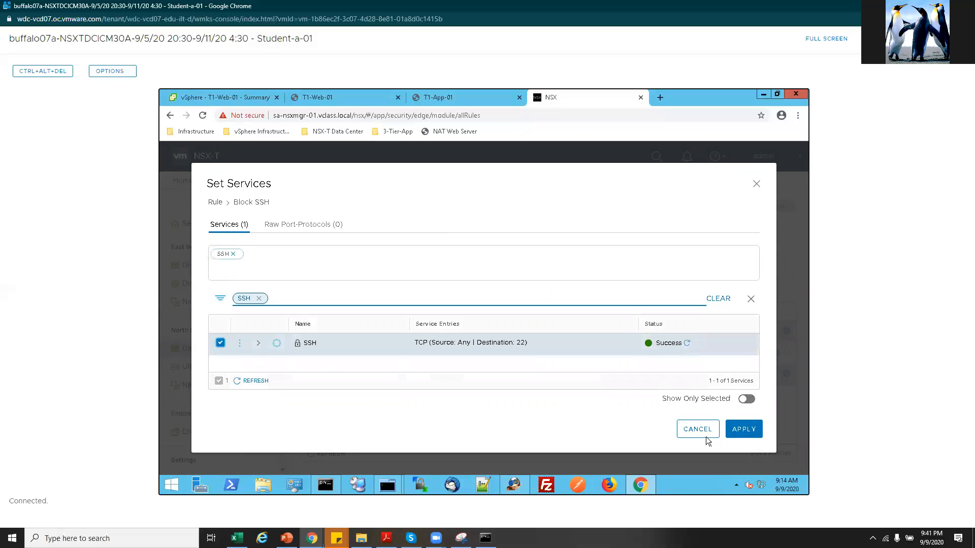
left_click(745, 429)
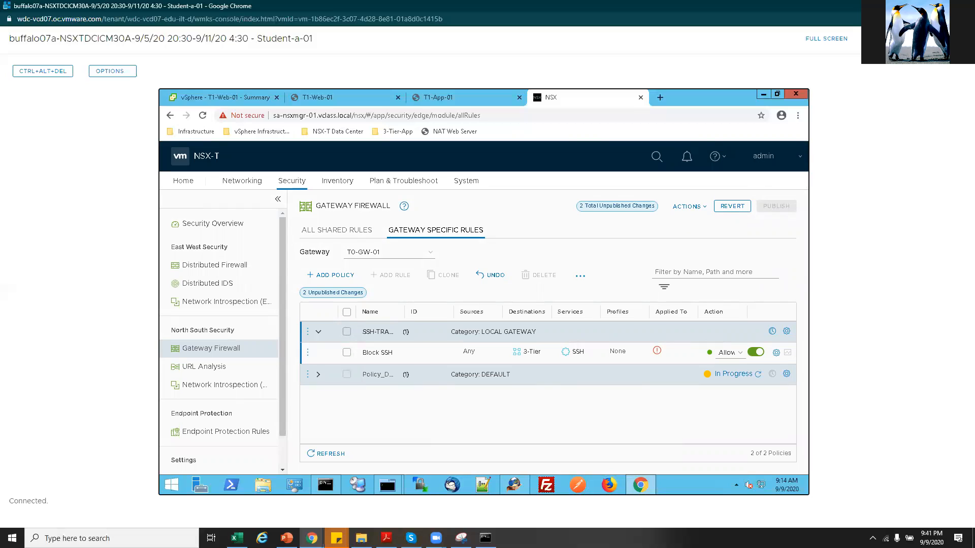
Apply the Block SSH rule to the interfaces T0-GW-01-Uplink-1 and T0-GW-01-Uplink-2.
mouse_move(627, 354)
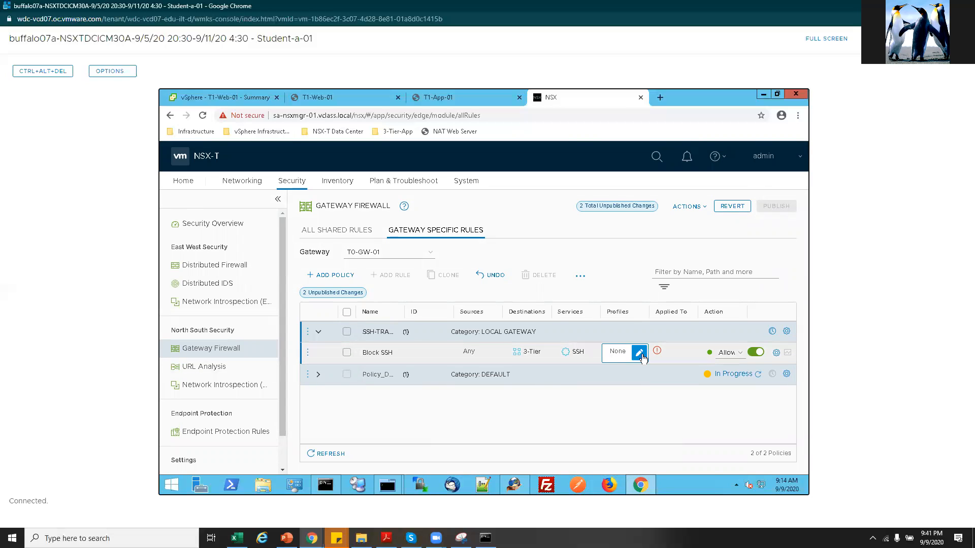
left_click(686, 356)
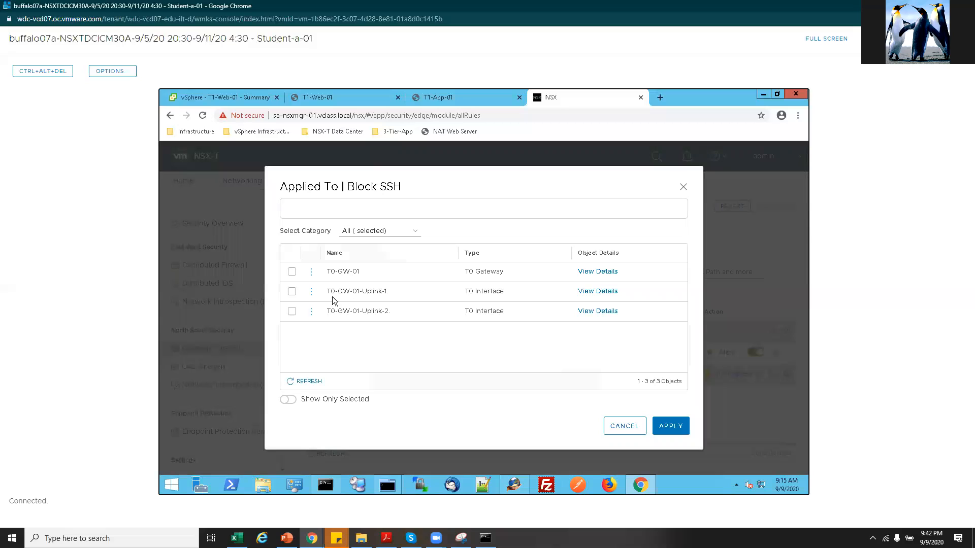
left_click(292, 292)
left_click(292, 311)
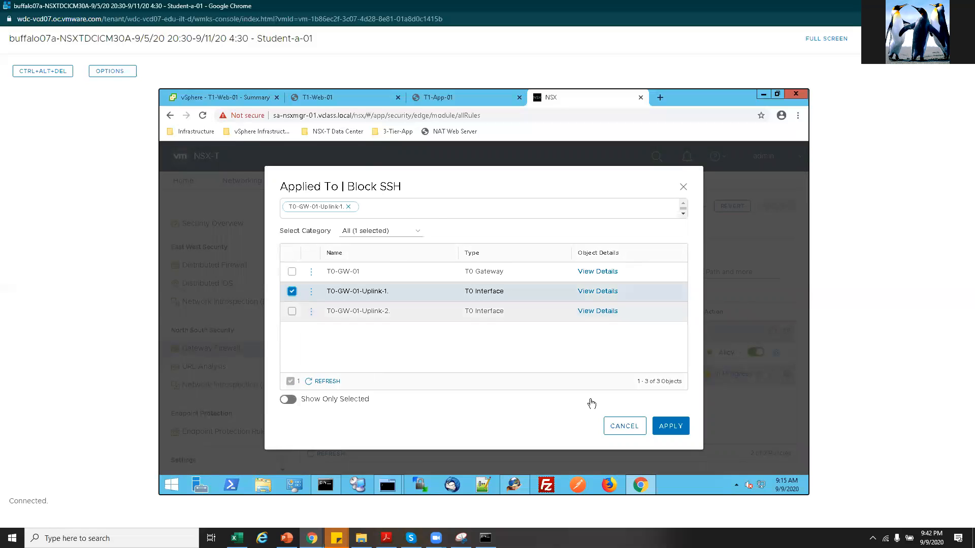
left_click(670, 427)
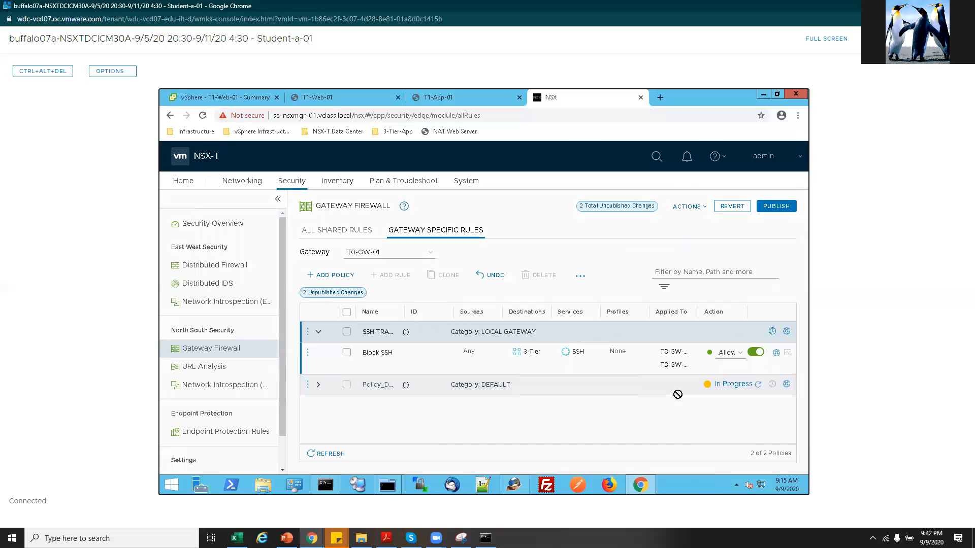
Set the Block SSH rule's action to Reject and publish the gateway firewall changes.
left_click(737, 356)
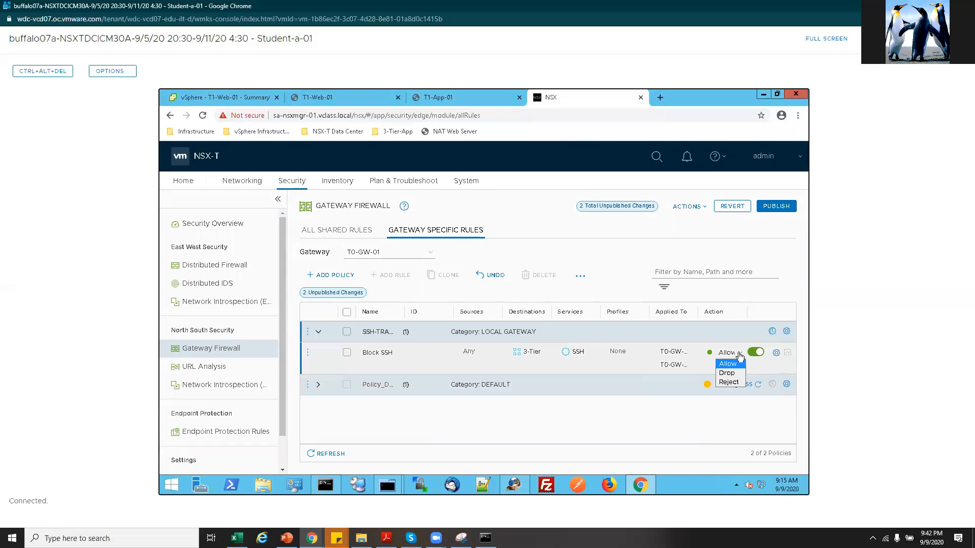
left_click(728, 382)
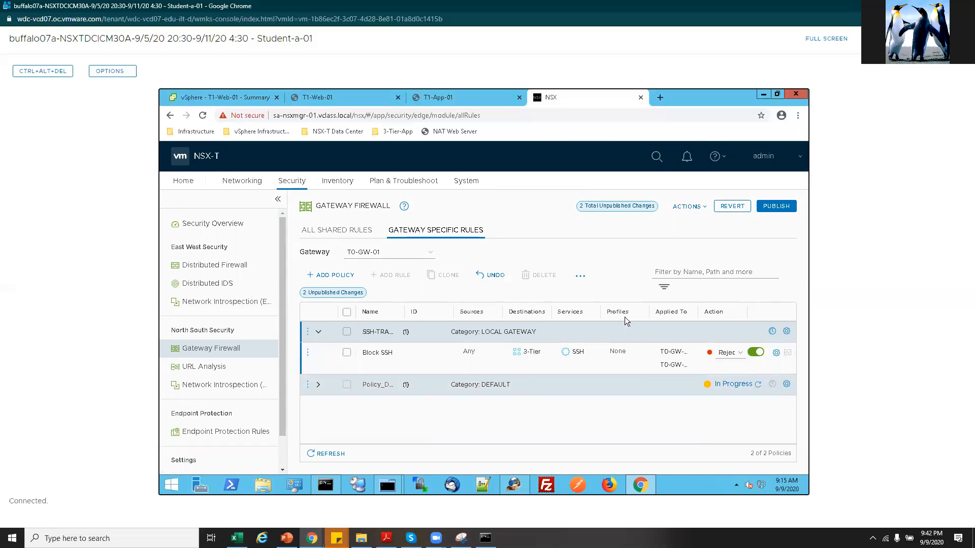
left_click(777, 207)
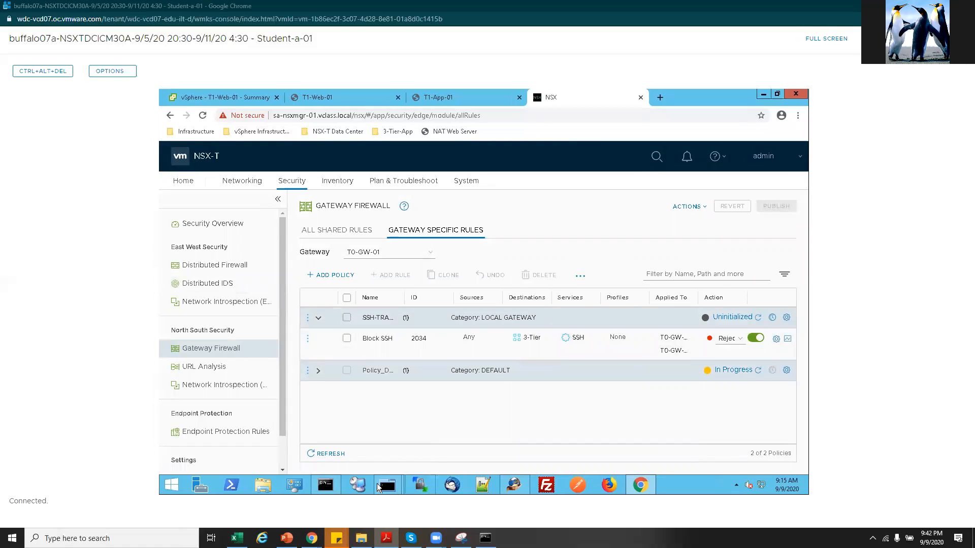
Switch to MTPuTTY, close the disconnected session, and test SSH connections to T1-Web-01 and T1-App-01.
mouse_move(385, 486)
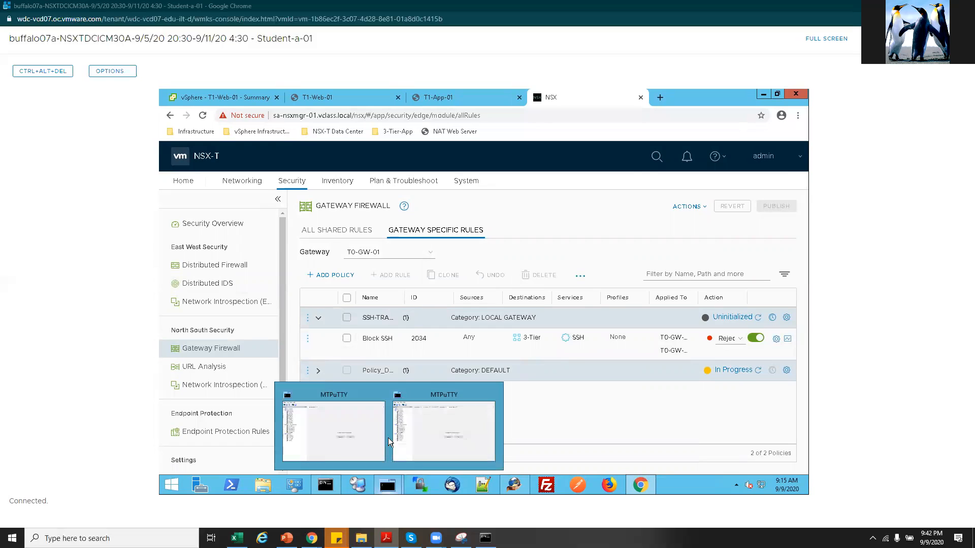
left_click(348, 429)
left_click(592, 325)
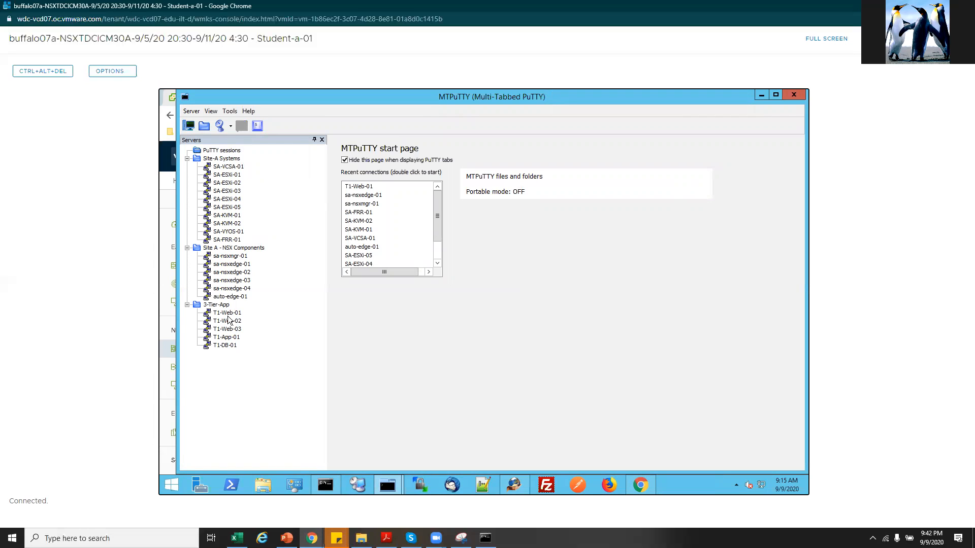
left_click(229, 314)
double_click(229, 314)
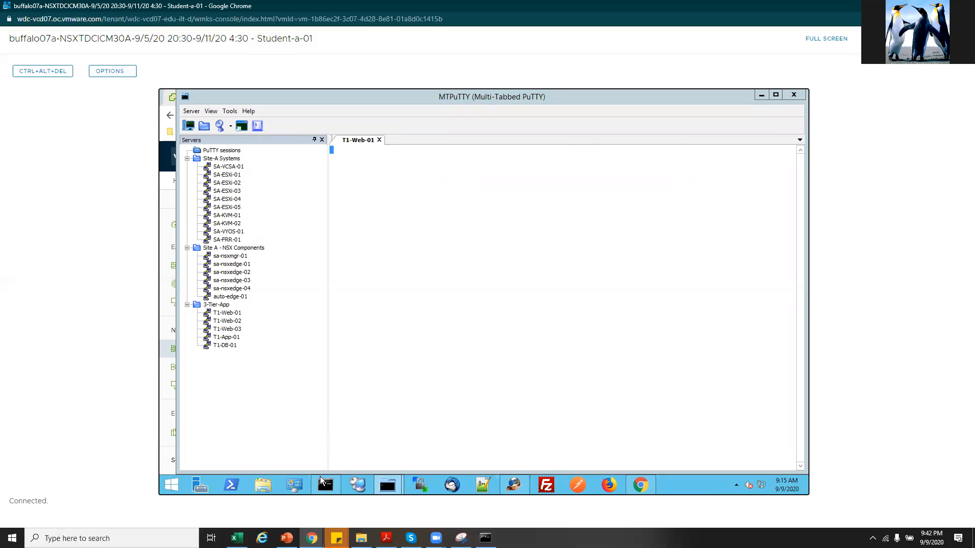
double_click(228, 337)
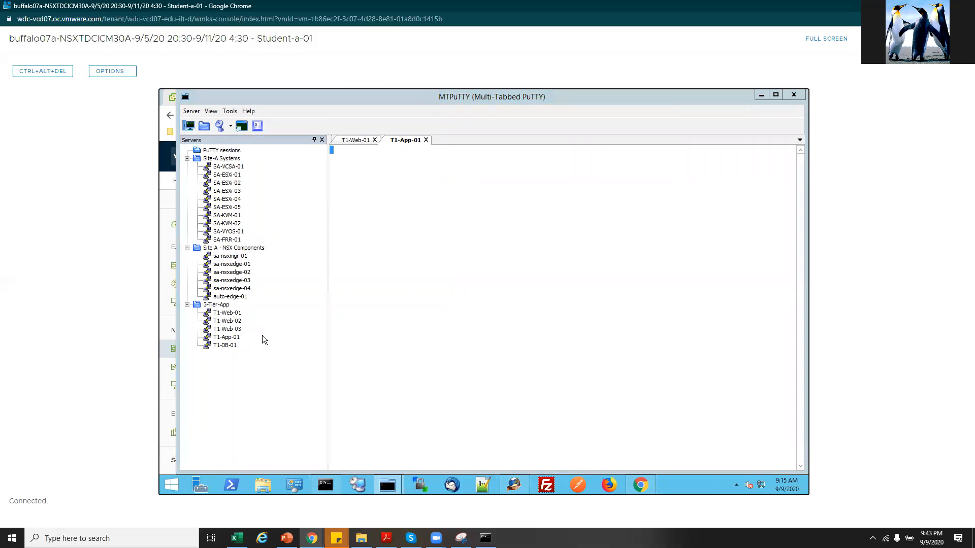
Return to NSX in Chrome, set the Block SSH rule's action to Allow, and publish the change.
left_click(638, 484)
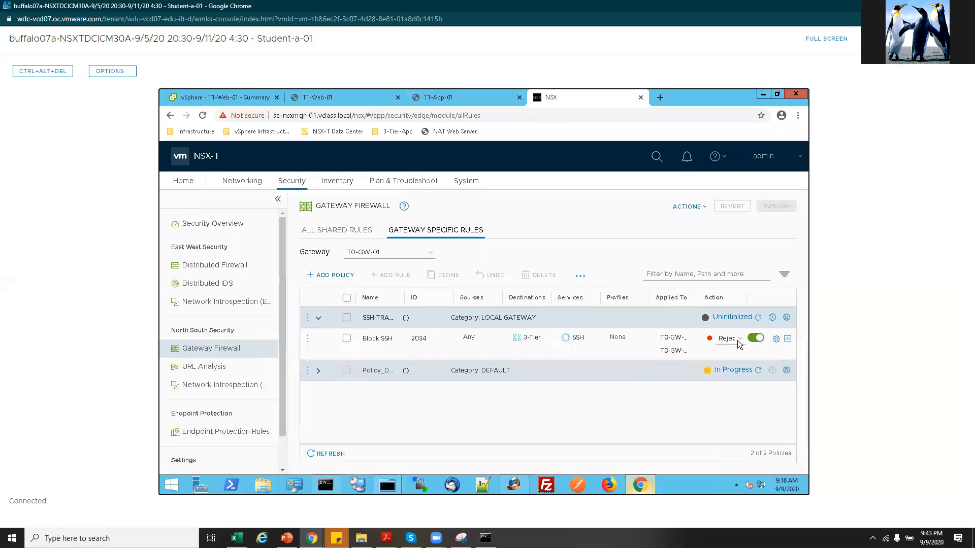
left_click(738, 341)
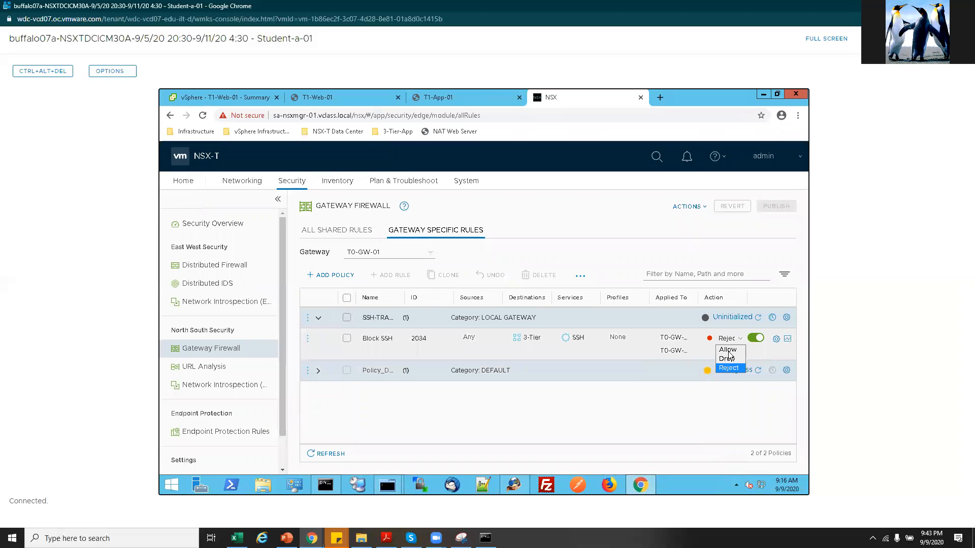
left_click(596, 397)
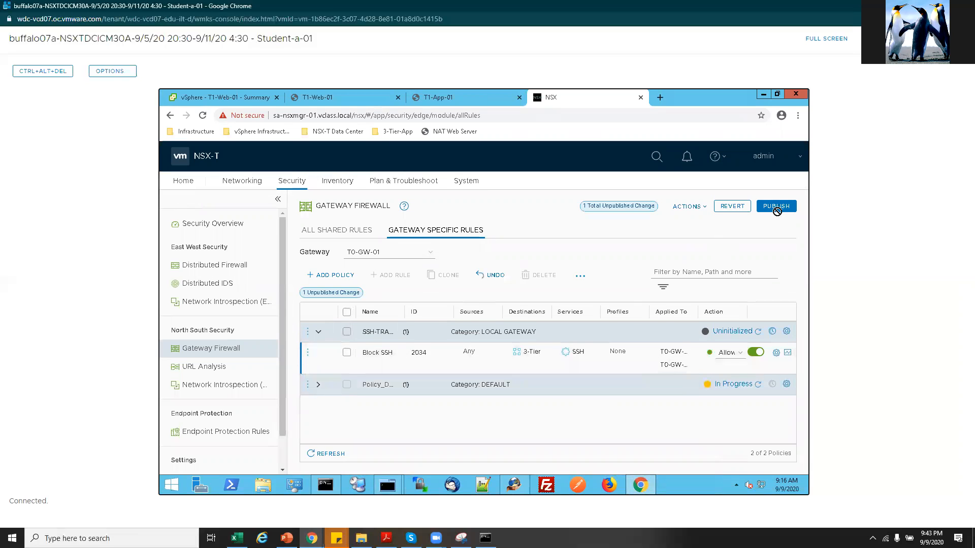
left_click(777, 211)
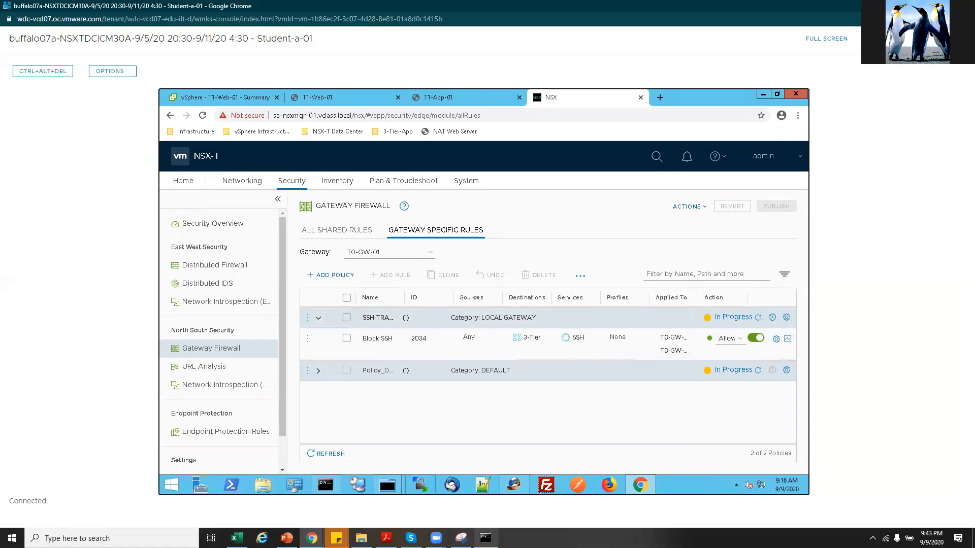
Switch to MTPuTTY, clear the disconnected session, and dismiss the PuTTY fatal error dialogs.
left_click(388, 485)
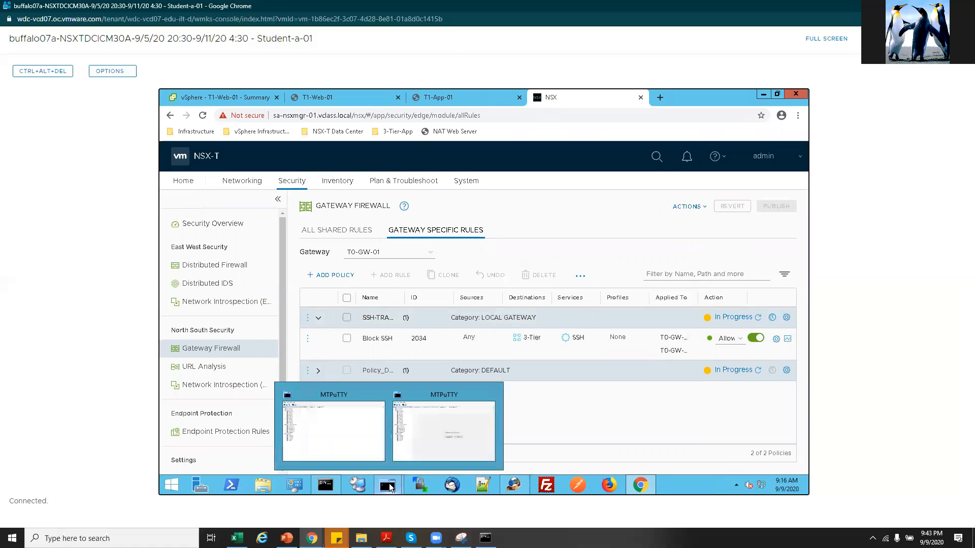
left_click(410, 432)
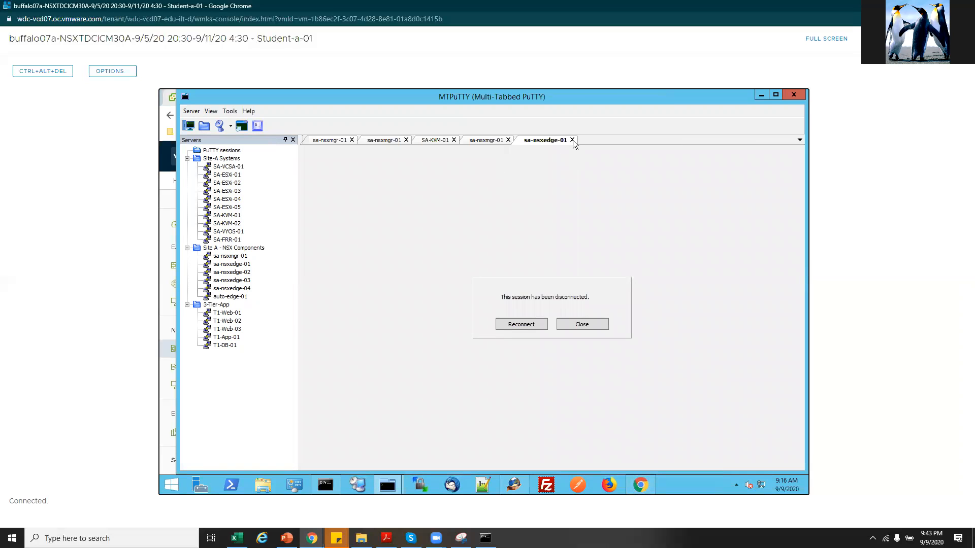
left_click(522, 324)
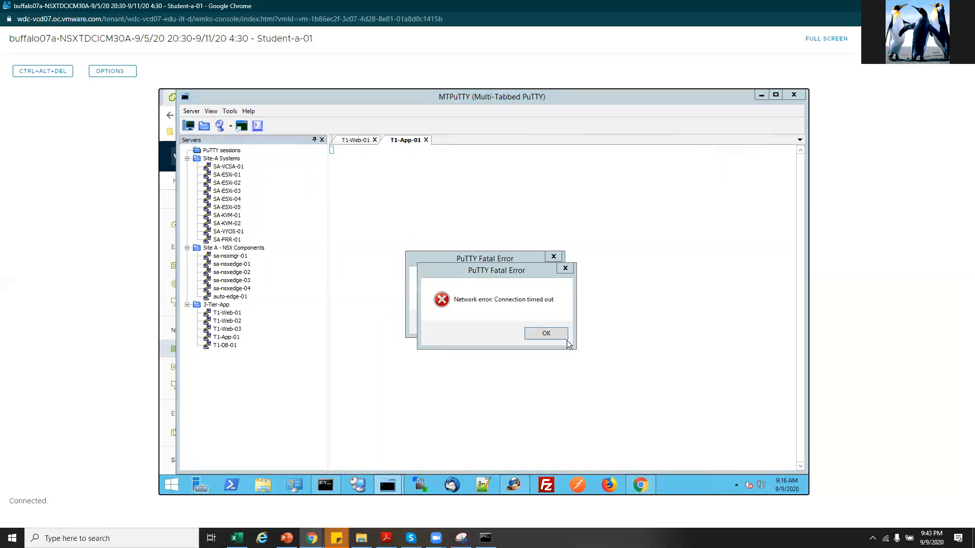
left_click(542, 335)
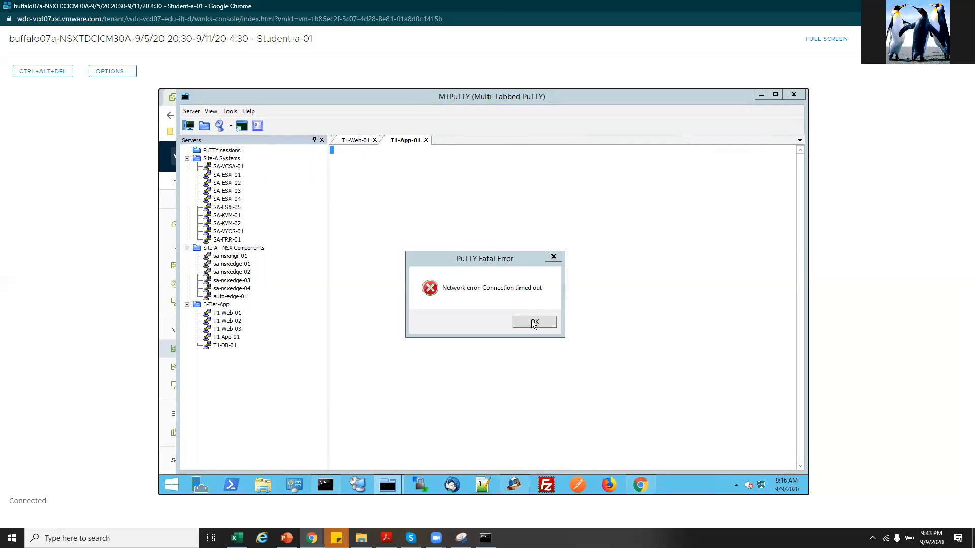
left_click(531, 325)
left_click(533, 324)
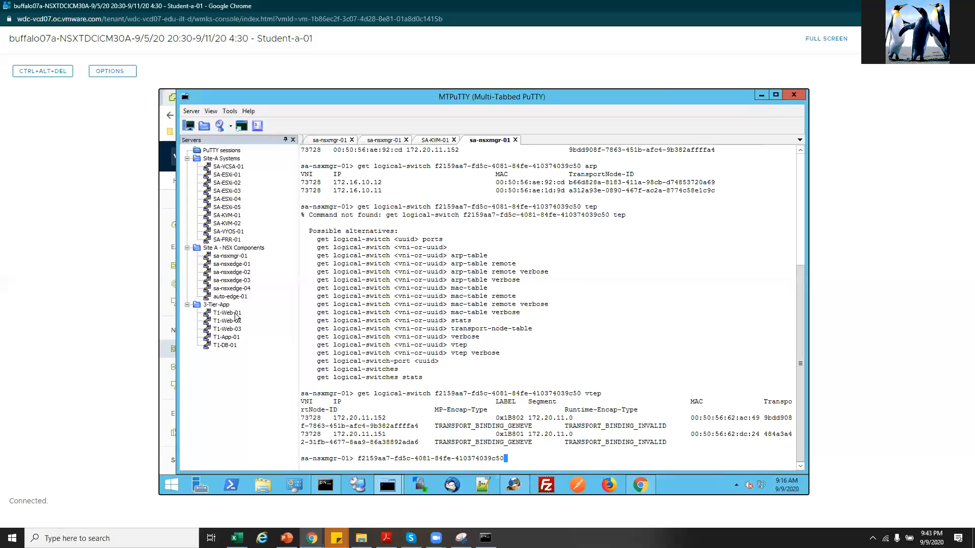
Start an SSH session to T1-Web-01 from MTPuTTY and bring up the T1-Web-01 web console in Chrome.
double_click(227, 313)
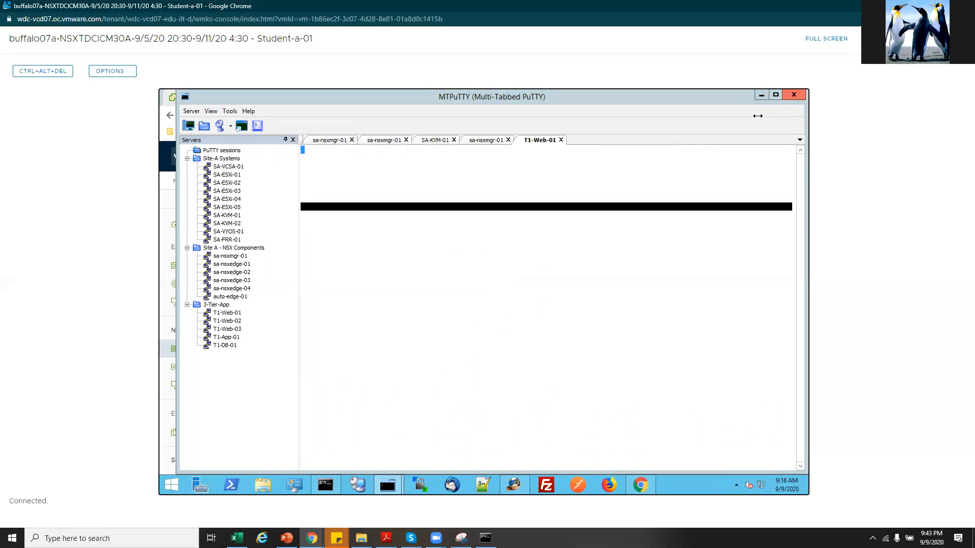
key("Return")
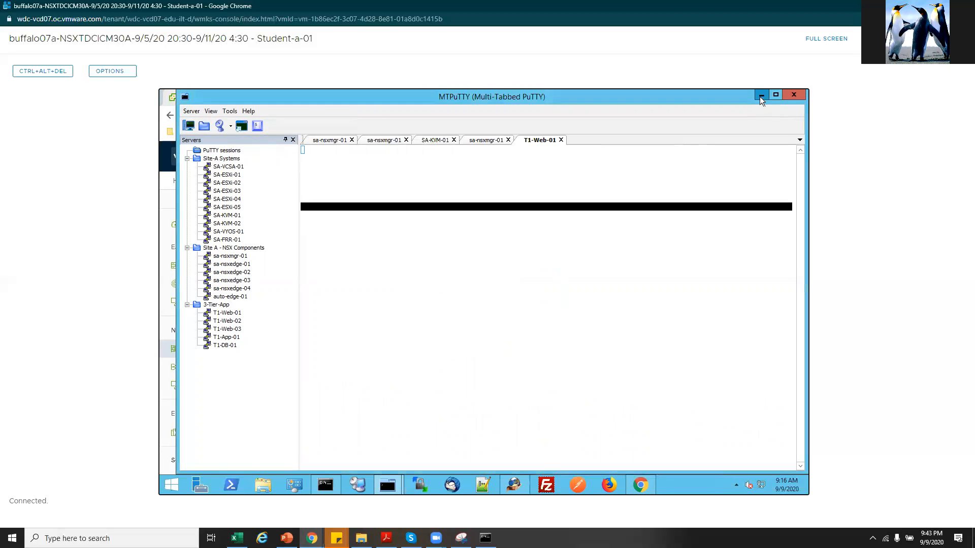
left_click(760, 96)
left_click(531, 323)
left_click(640, 485)
left_click(321, 96)
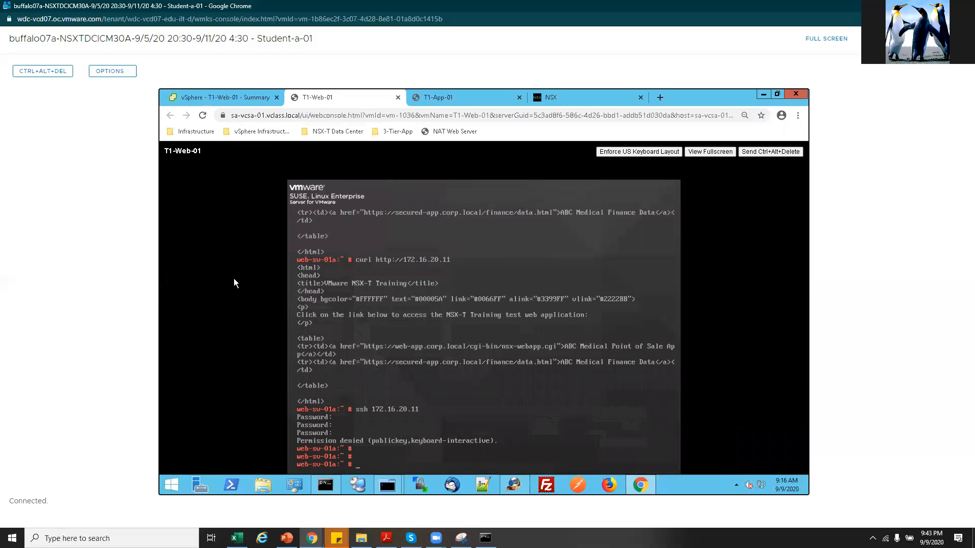
Search the lab desktop's apps for PUTT.
left_click(169, 485)
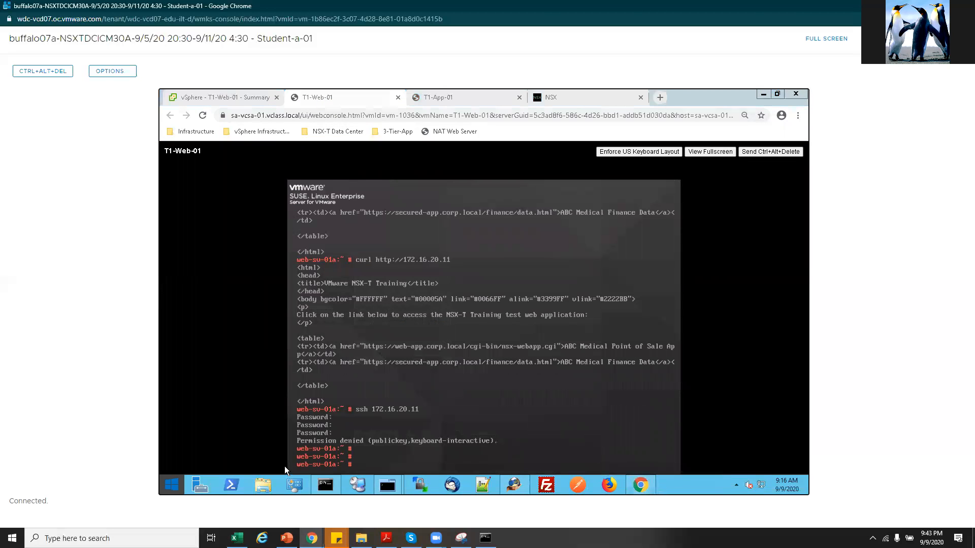
type("PUTT")
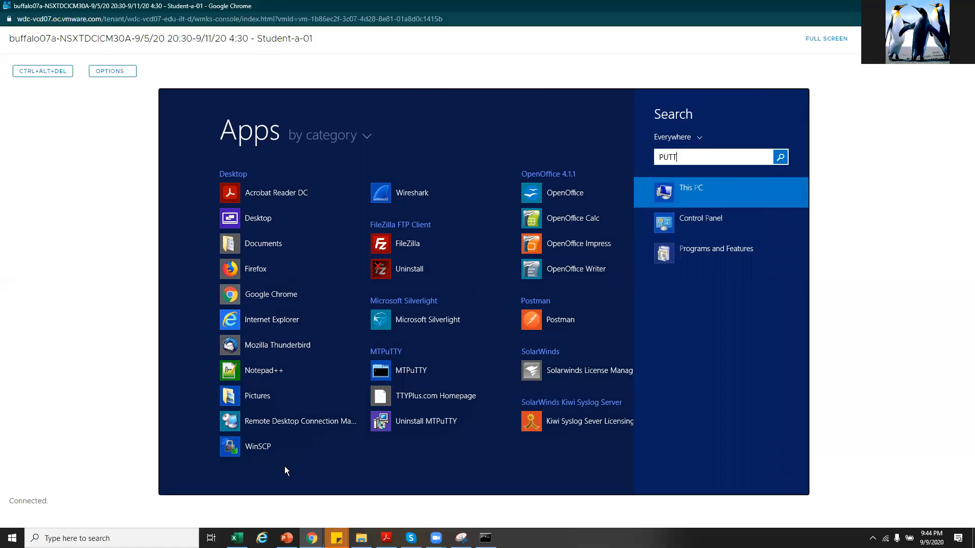
key("Return")
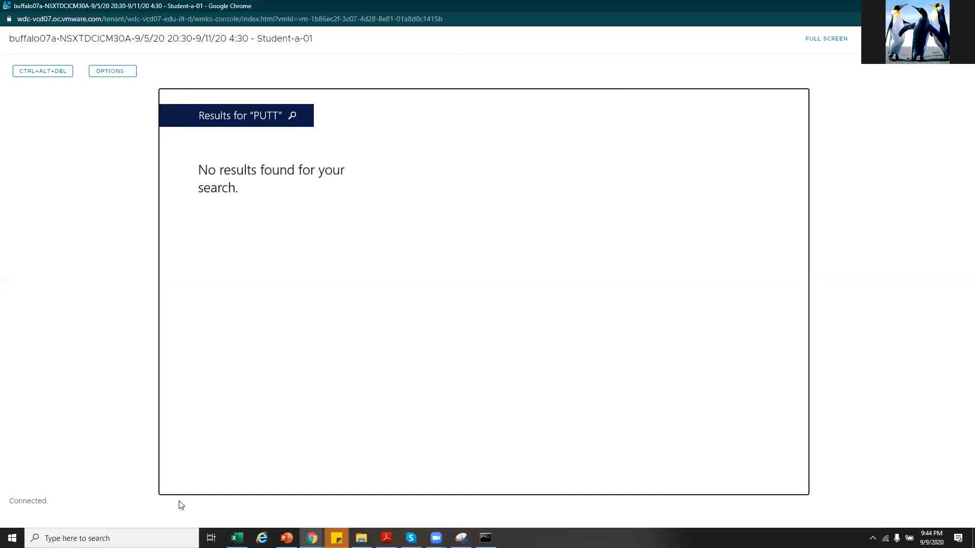
Try to redo the app search on the lab desktop with its scope limited to Files.
key("super")
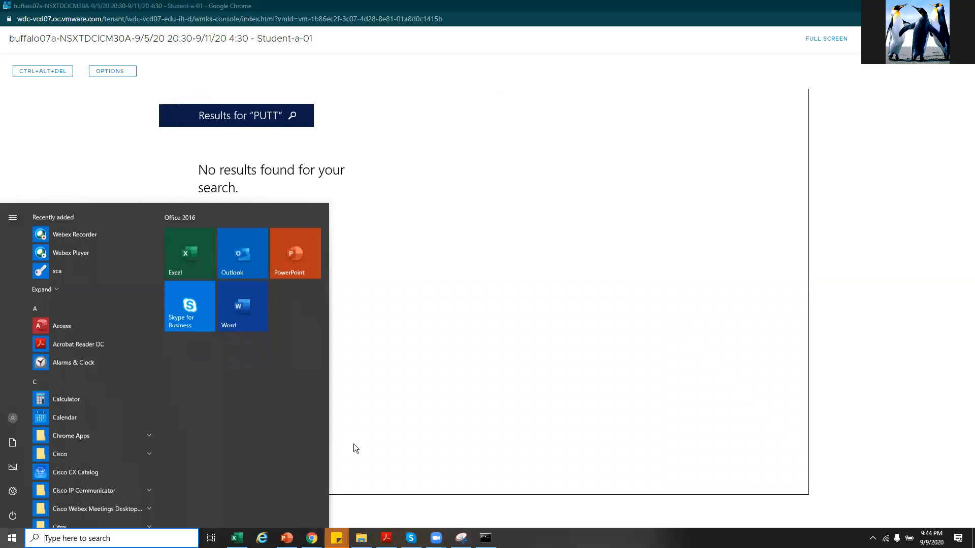
left_click(421, 453)
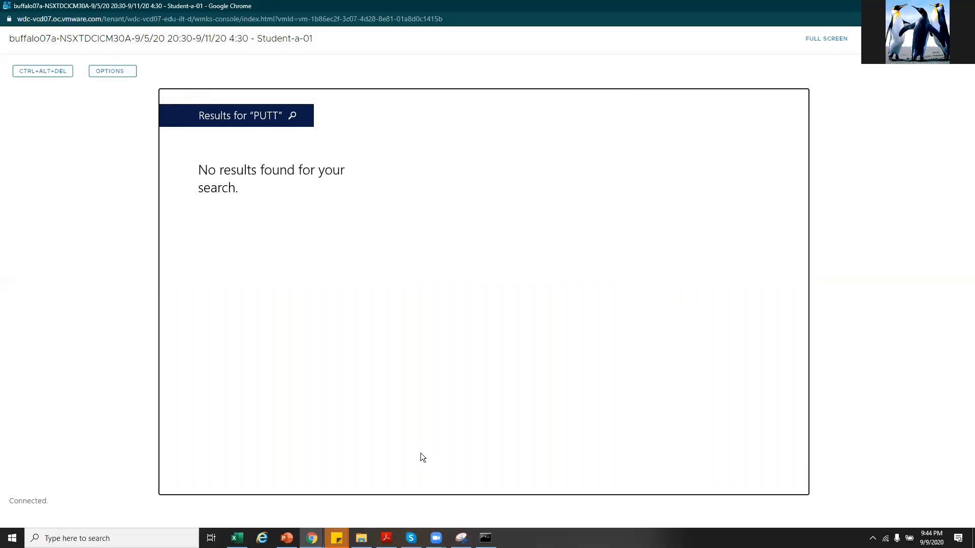
left_click(226, 121)
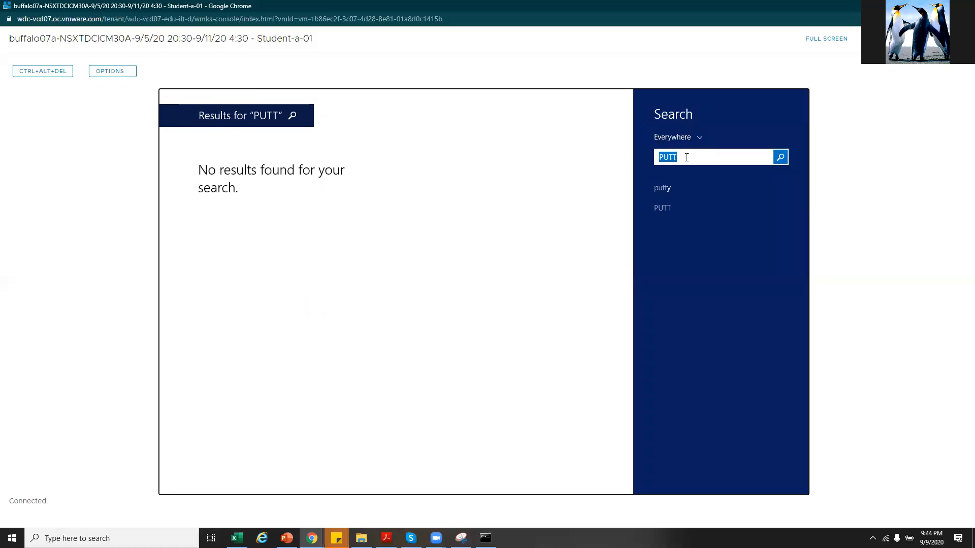
key("BackSpace")
key("ctrl+z")
left_click(670, 138)
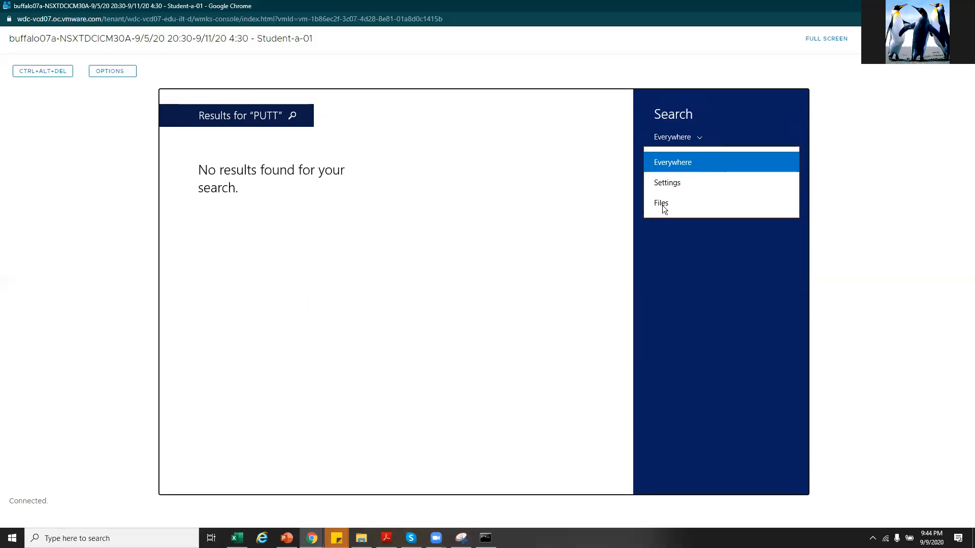
left_click(665, 203)
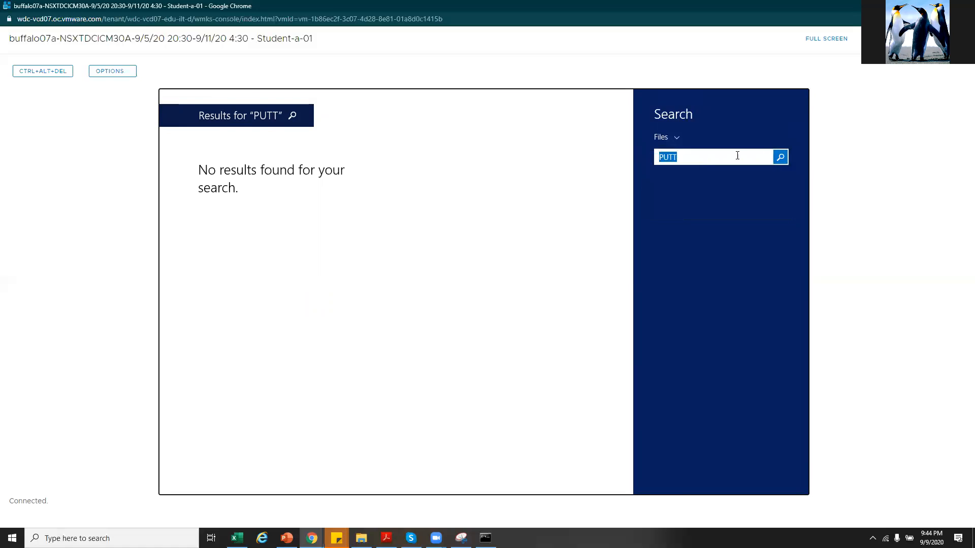
key("BackSpace")
left_click(512, 219)
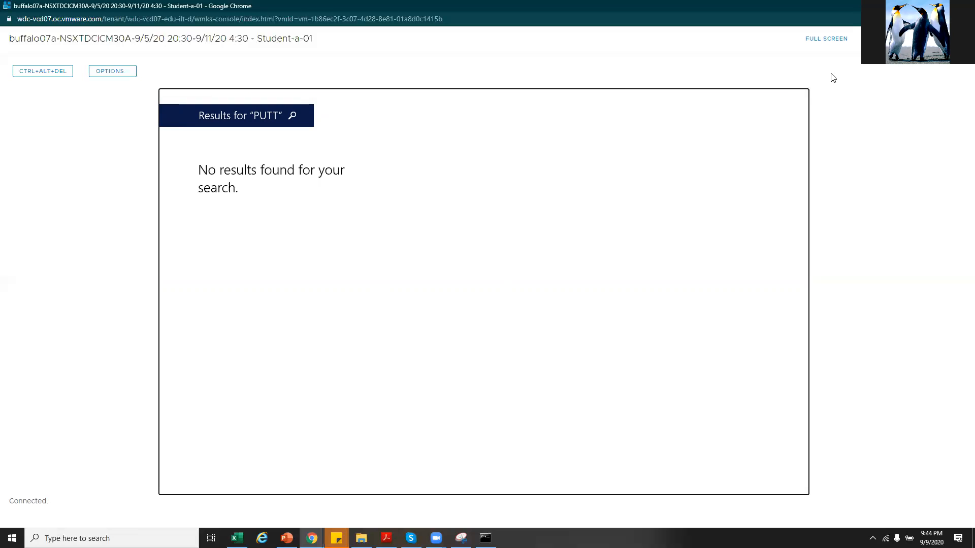
Try to clear the PUTT search term and change the search scope to Settings.
left_click(279, 116)
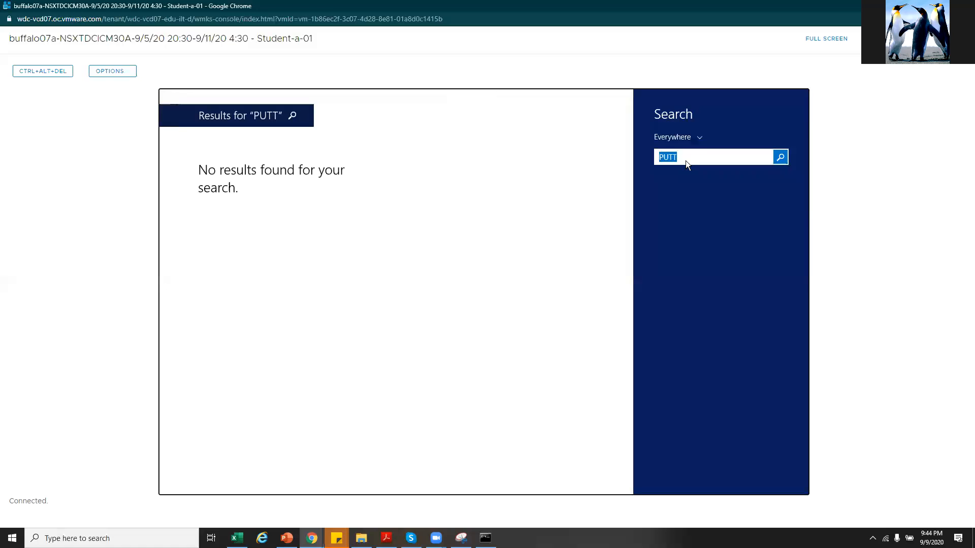
key("BackSpace")
left_click(692, 137)
left_click(684, 124)
left_click(682, 114)
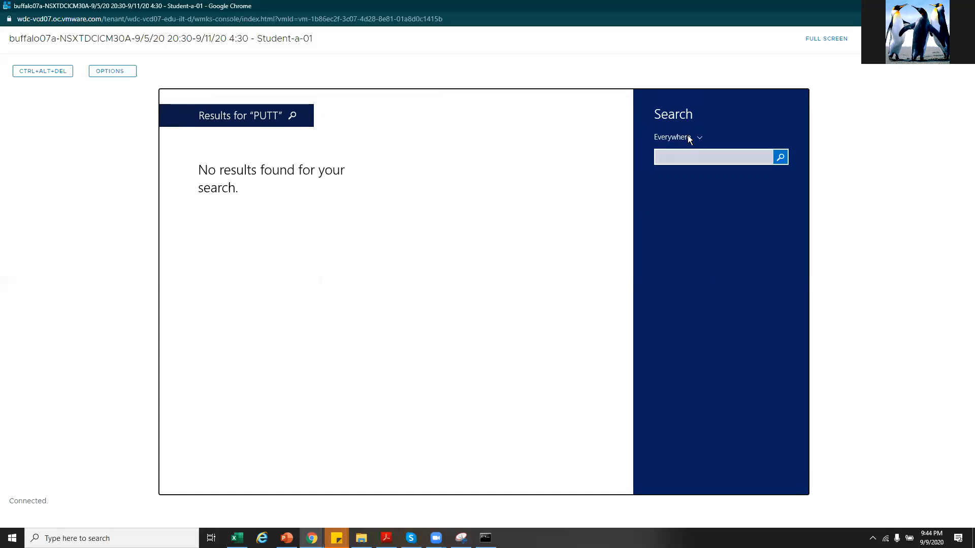
left_click(689, 137)
left_click(688, 137)
left_click(689, 137)
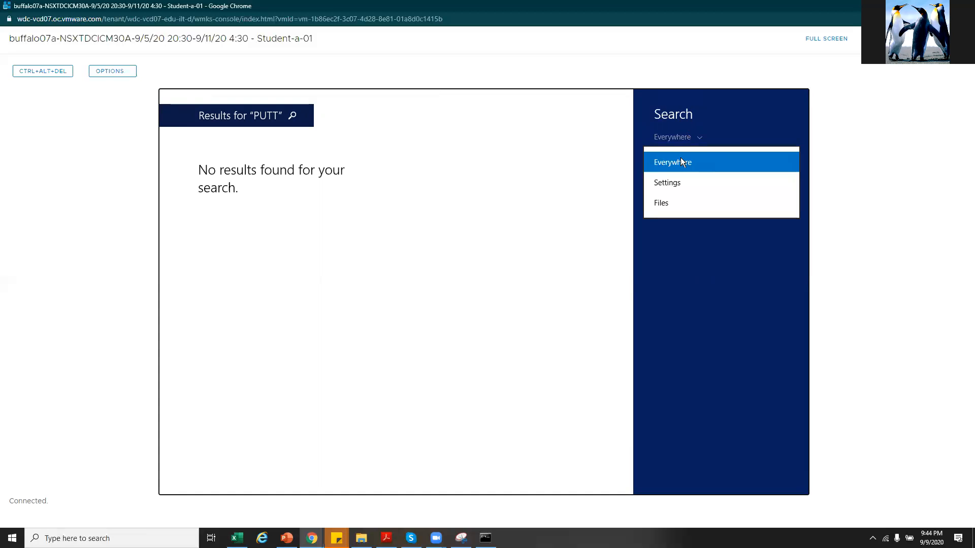
left_click(673, 185)
left_click(510, 397)
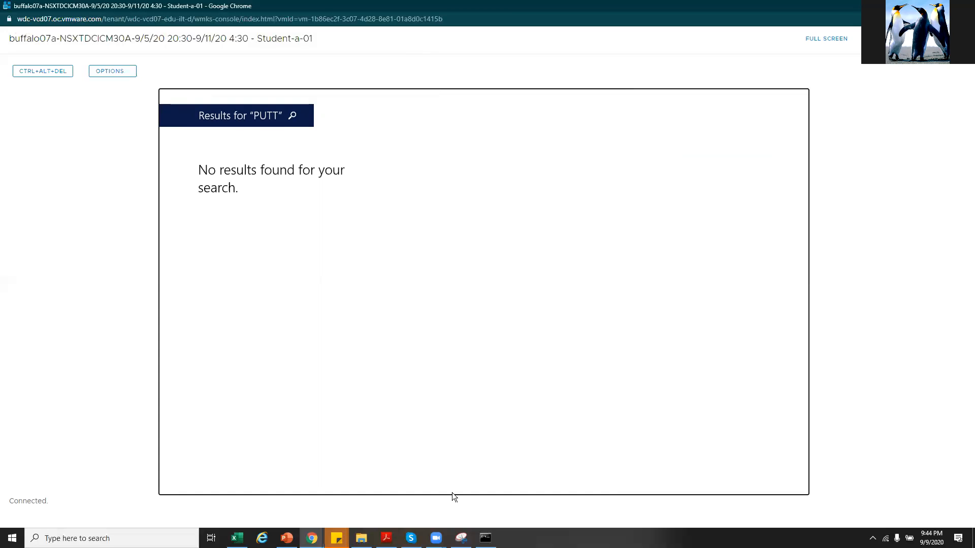
Open Remote Desktop Connection on the local computer and connect to vdc-buffalo-a.vmeduc.com with the account password.
left_click(12, 539)
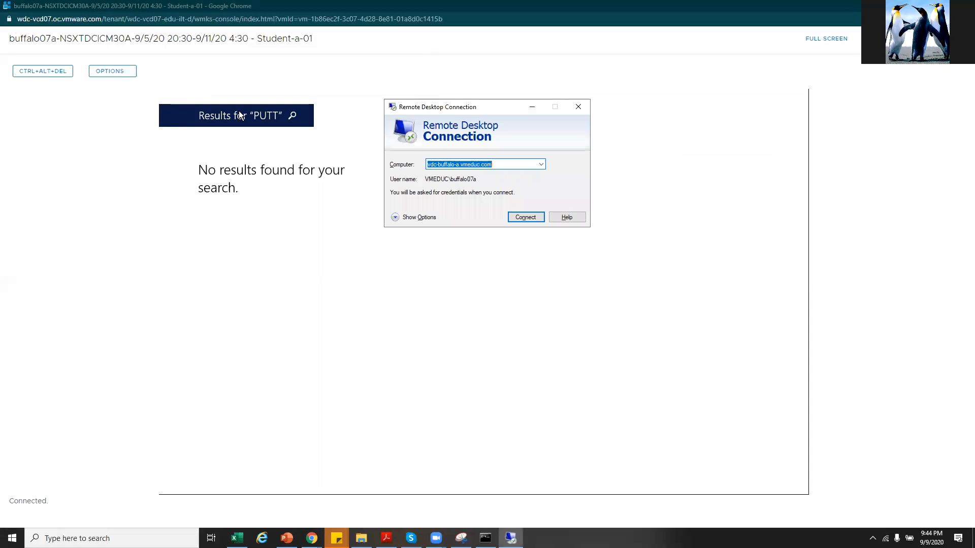
left_click(523, 217)
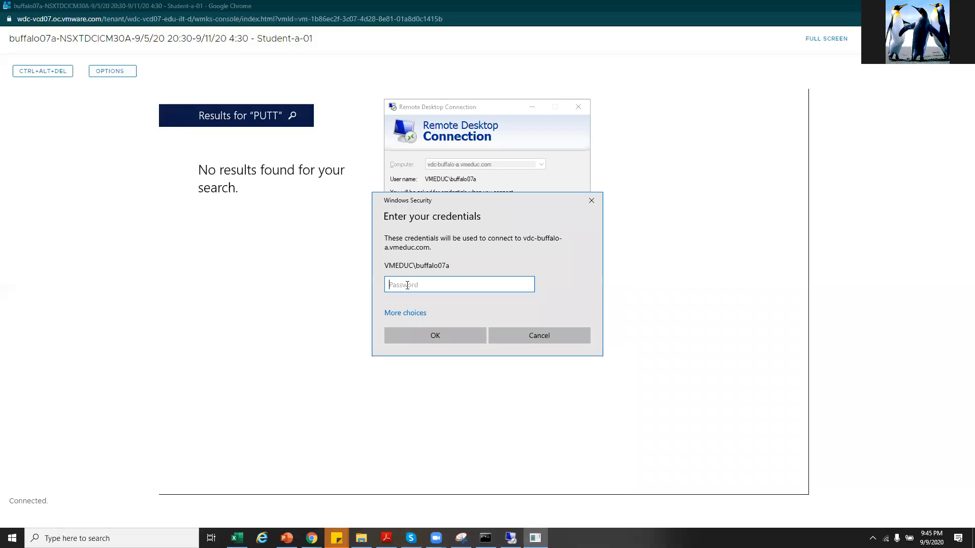
type("••••••")
key("Caps_Lock")
type("•••")
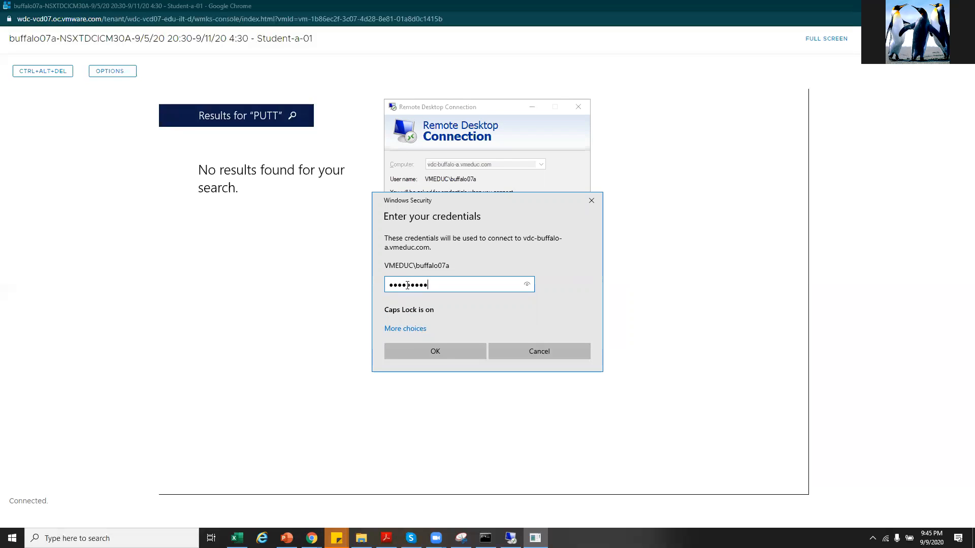
type("•••")
key("Return")
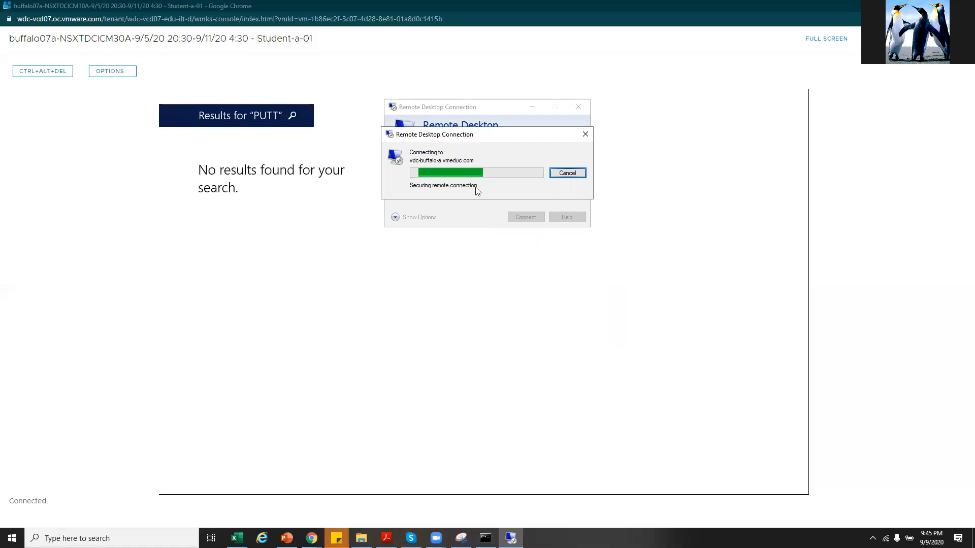
Stop the continuous ping to 8.8.8.8 in Command Prompt and minimize its window.
left_click(486, 538)
left_click(322, 266)
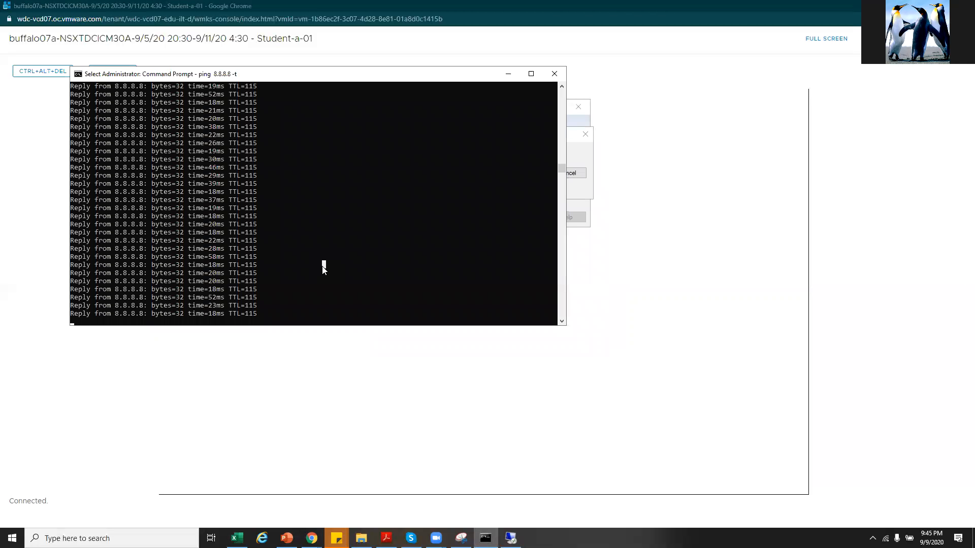
key("Return")
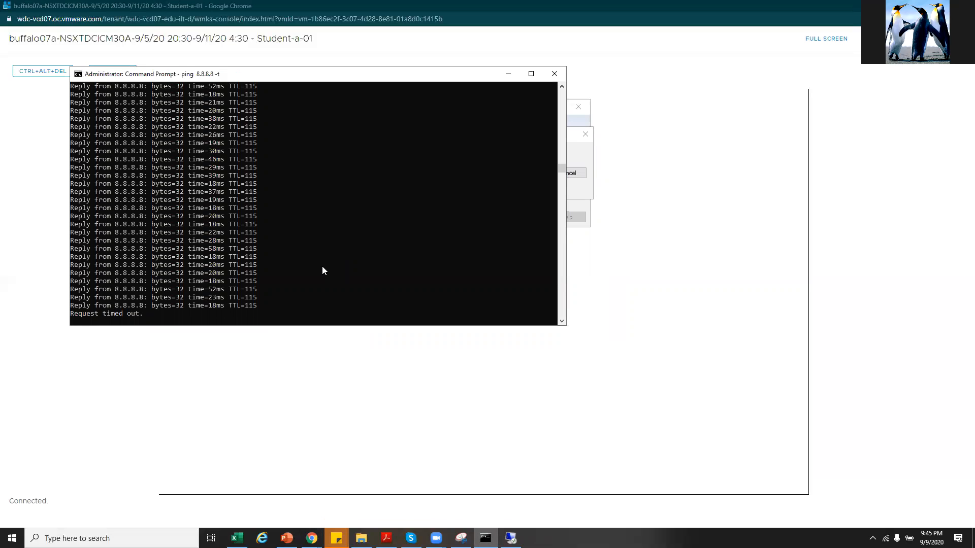
left_click(308, 286)
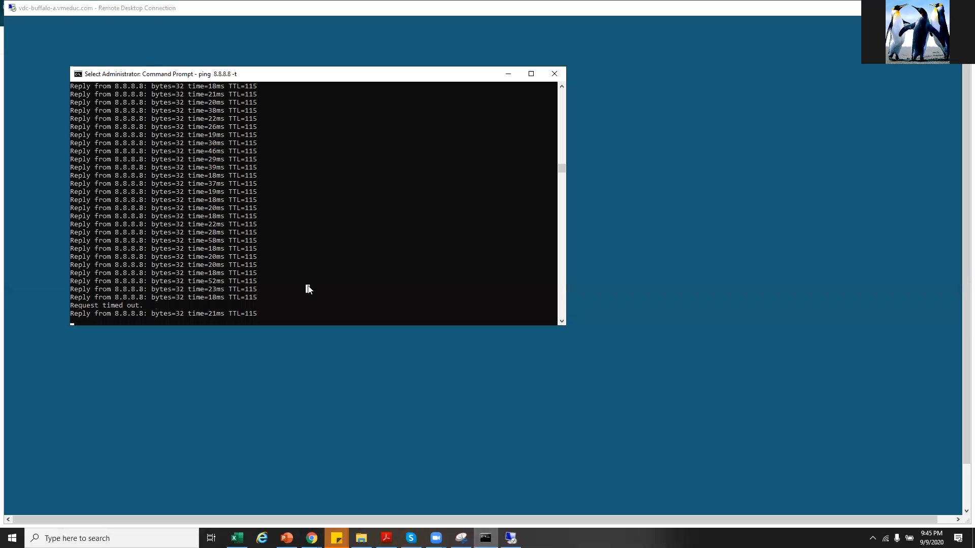
key("ctrl+c")
key("ctrl+c")
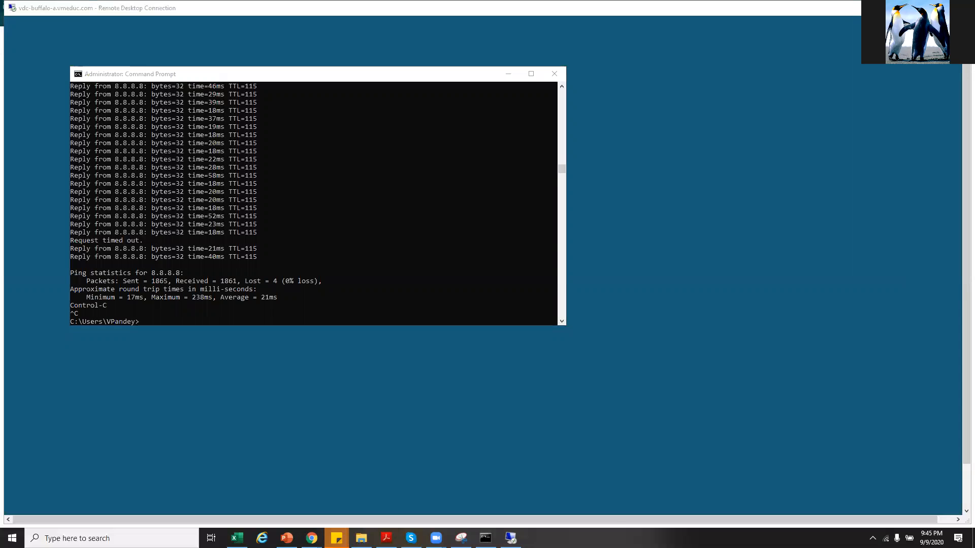
left_click(508, 74)
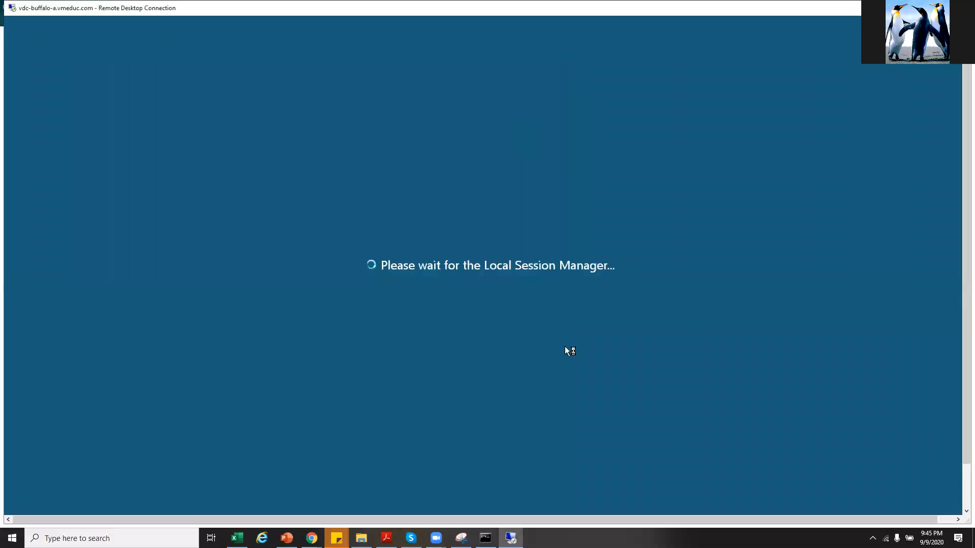
Start a Remote Desktop connection to vm-buffalo07a, fill in the account password, and return to the lab console in Chrome.
mouse_move(311, 538)
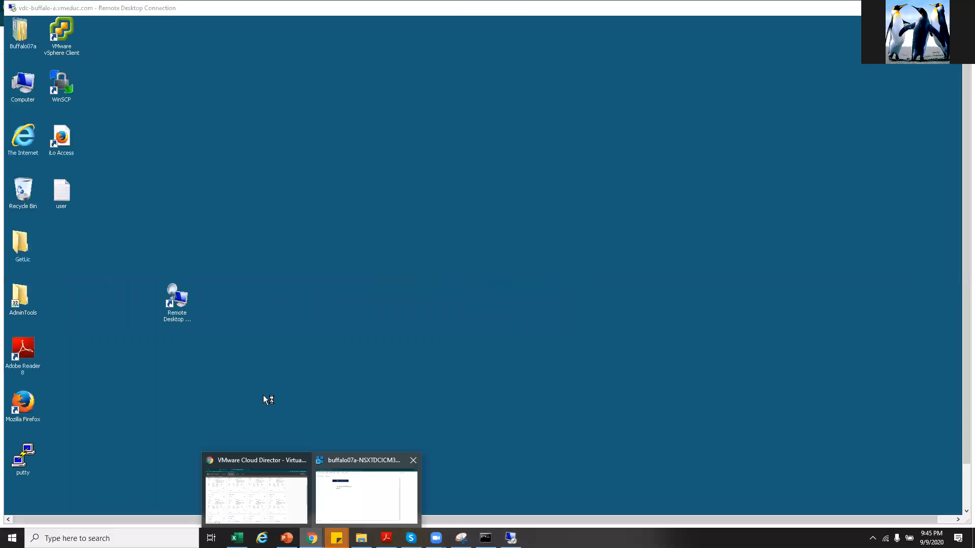
double_click(180, 299)
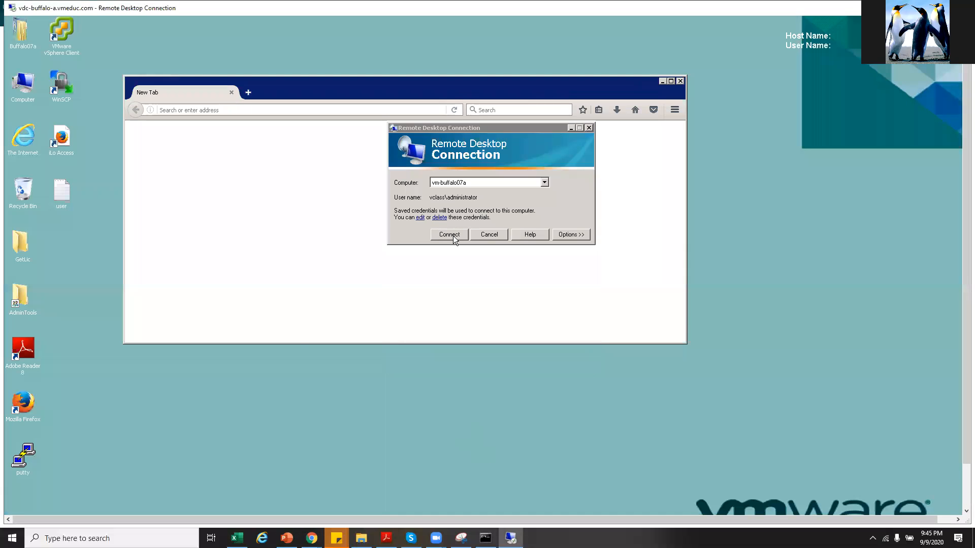
left_click(453, 235)
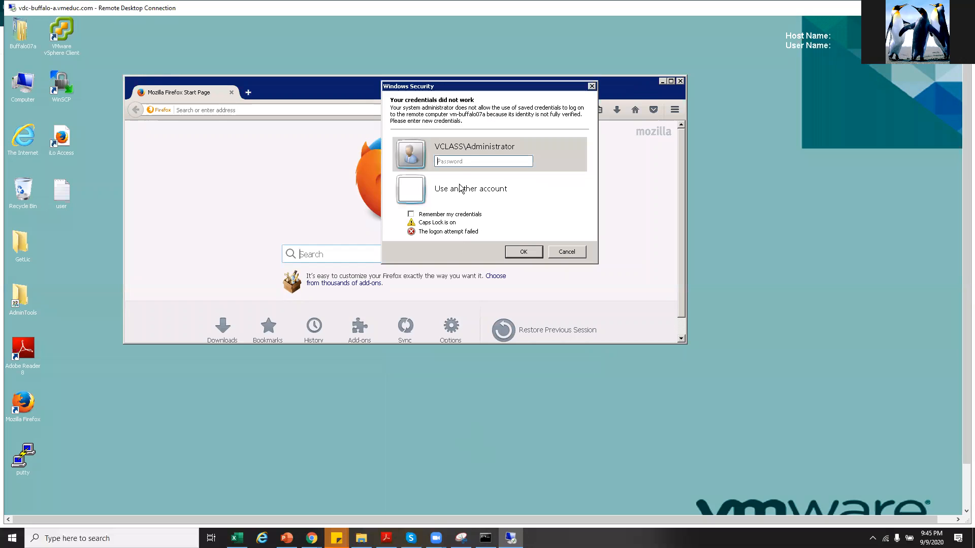
left_click(455, 160)
left_click(312, 538)
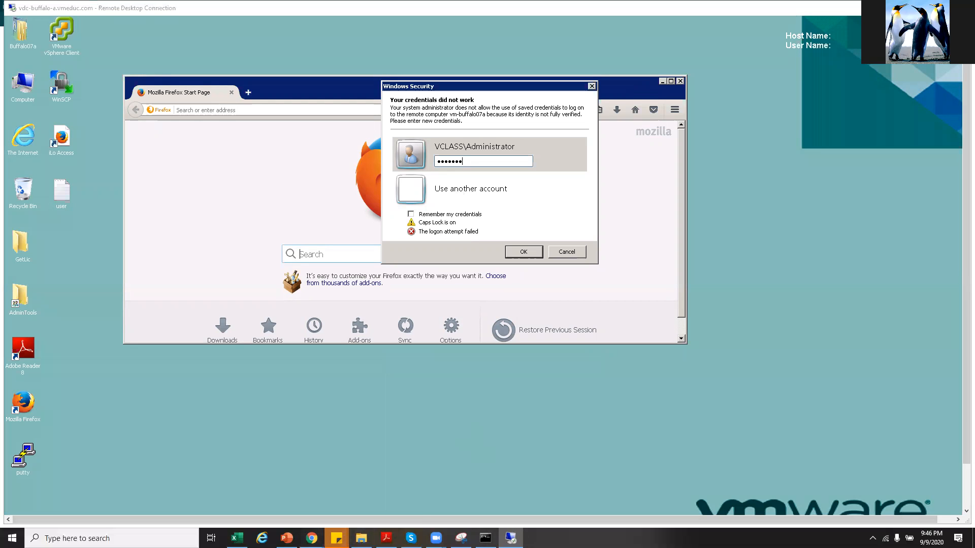
left_click(354, 512)
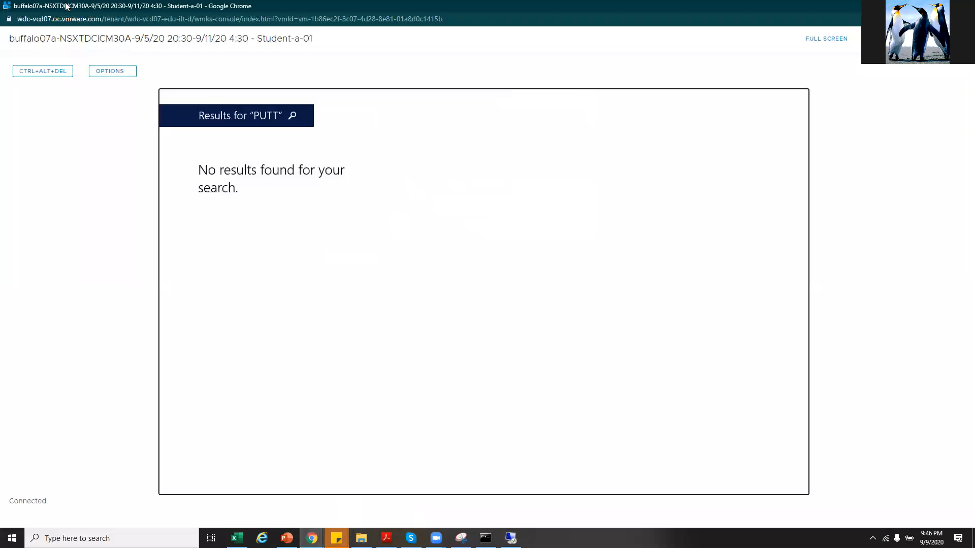
Try to view the lab console in full screen.
left_click_drag(62, 18, 114, 19)
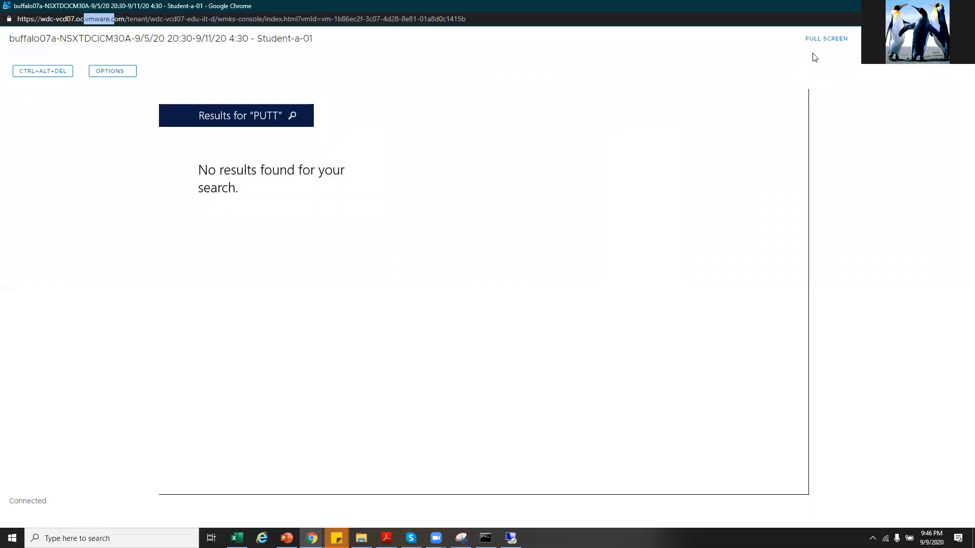
left_click(825, 40)
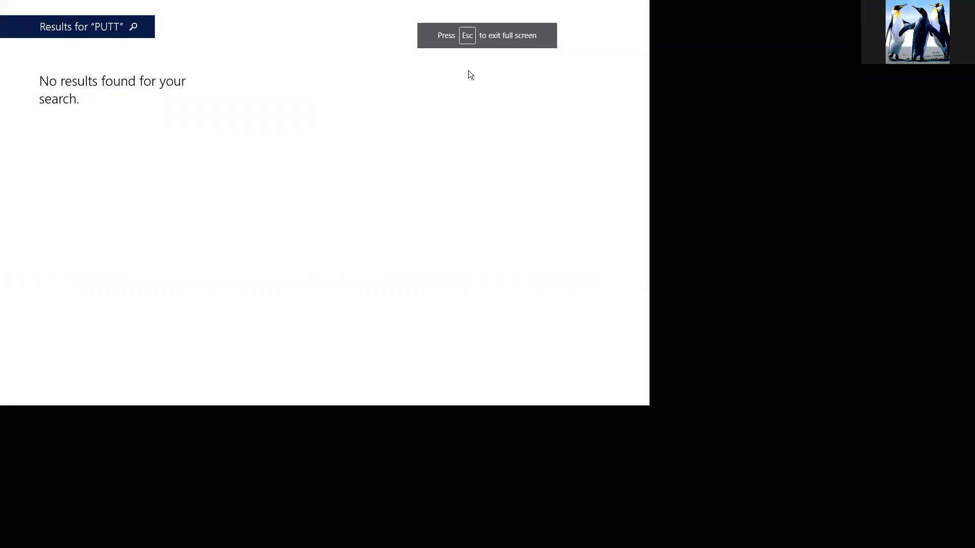
key("Escape")
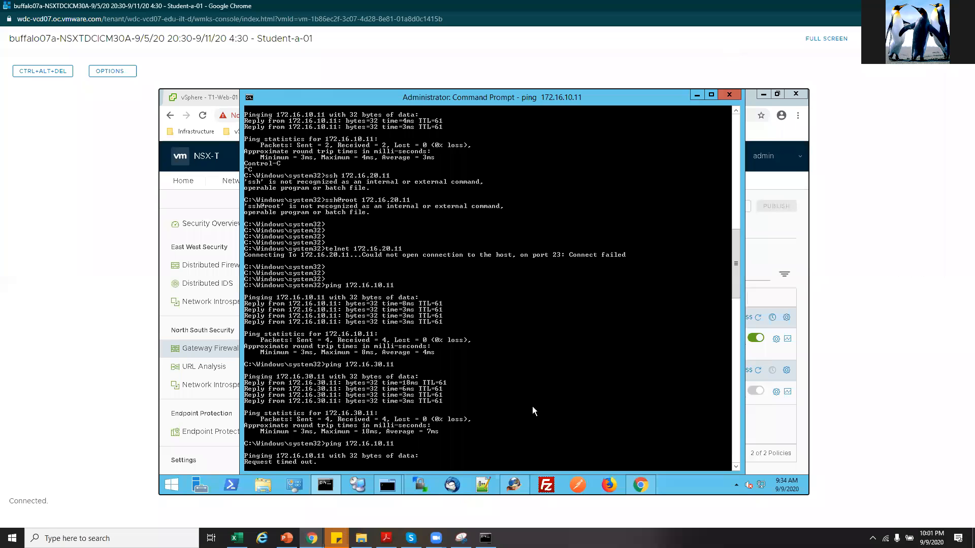
Stop the ping to 172.16.10.11 in the lab's Command Prompt, then ping 172.16.20.11 and stop it.
key("ctrl+c")
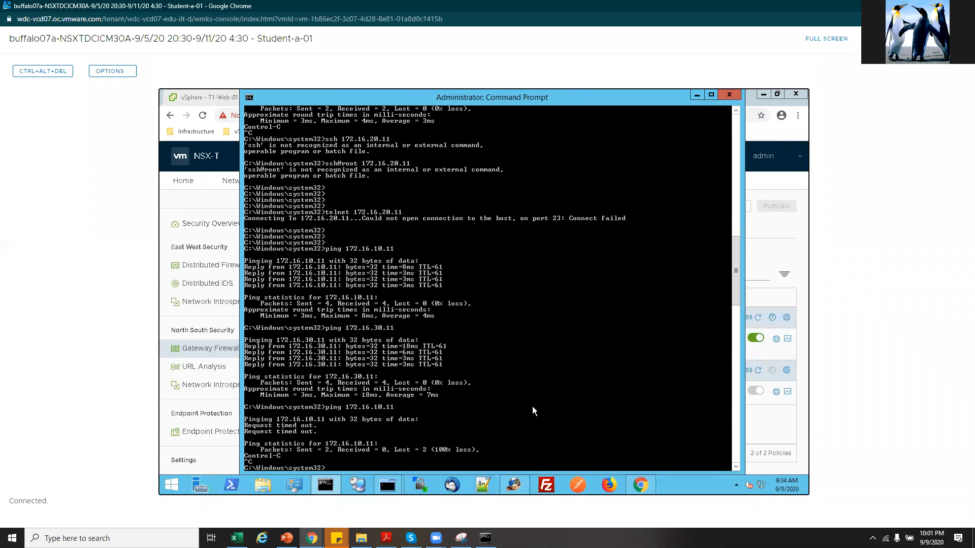
key("Up")
key("Left")
key("Left")
key("Left")
key("Left")
key("BackSpace")
type("2")
key("Return")
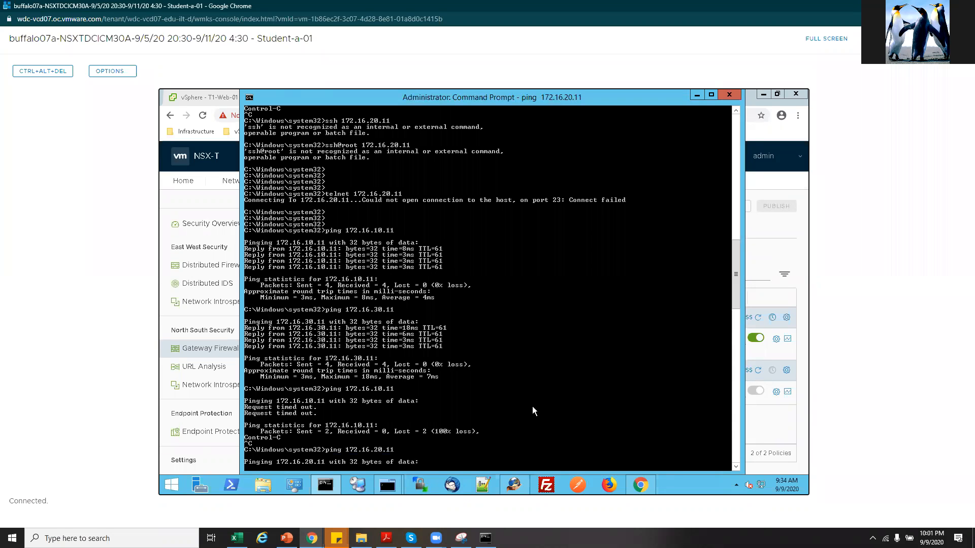
key("ctrl+c")
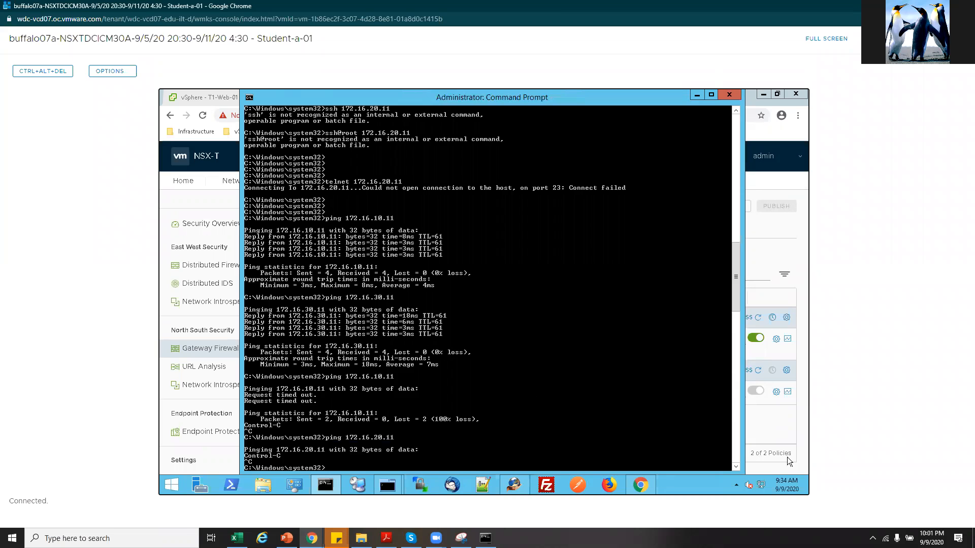
key("Return")
key("Return")
Disable the Block SSH rule in the T0-GW-01 gateway firewall and publish the change.
left_click(750, 359)
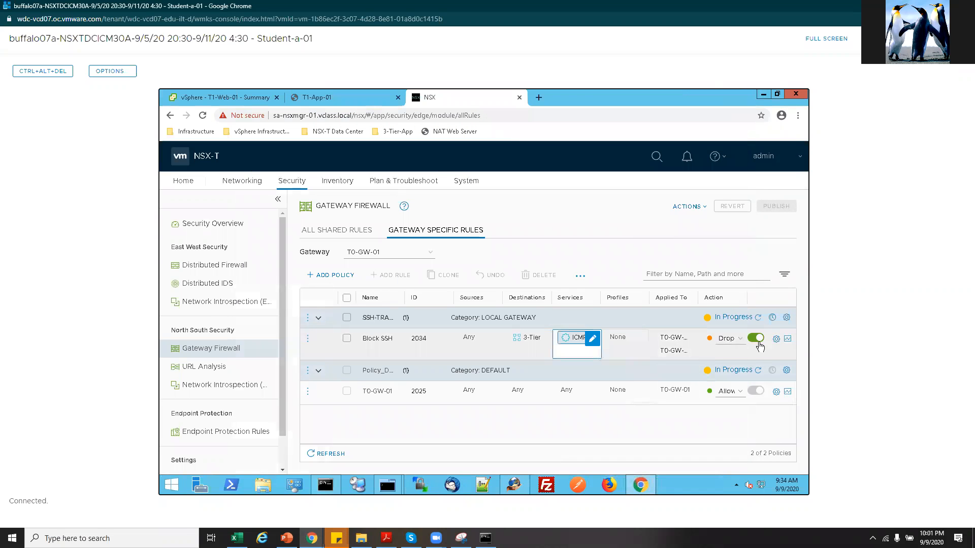
left_click(756, 338)
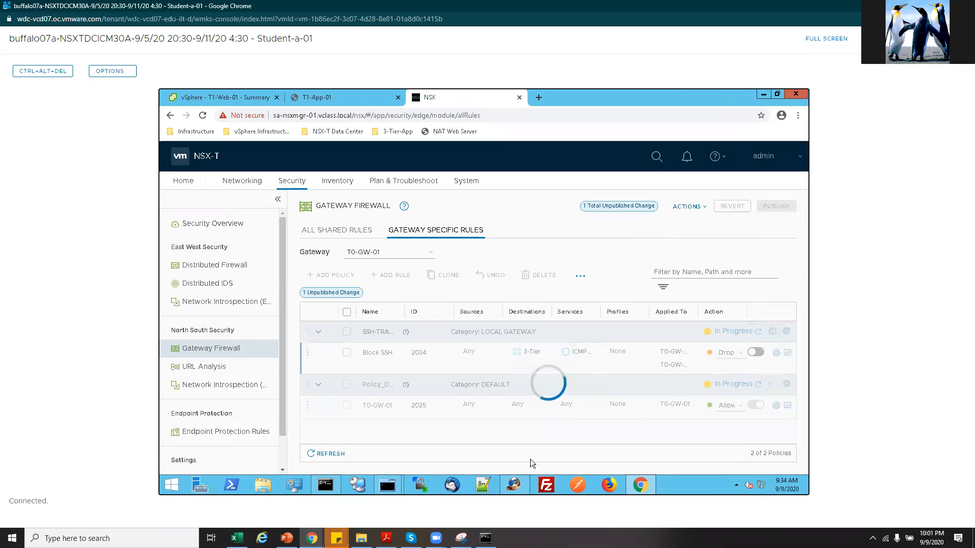
Test connectivity from Command Prompt by pinging 172.16.20.11 again with the rule disabled, and stop the ping.
left_click(324, 485)
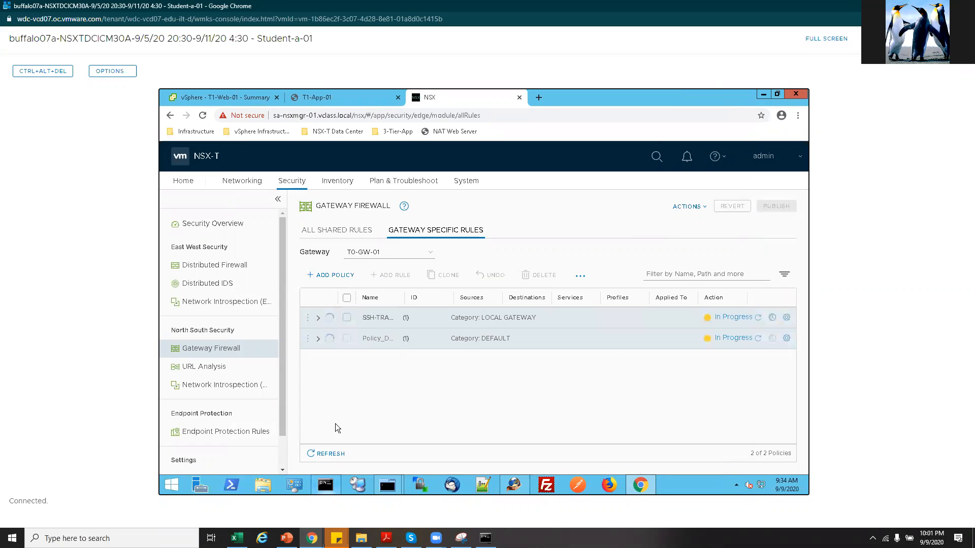
key("Up")
key("Return")
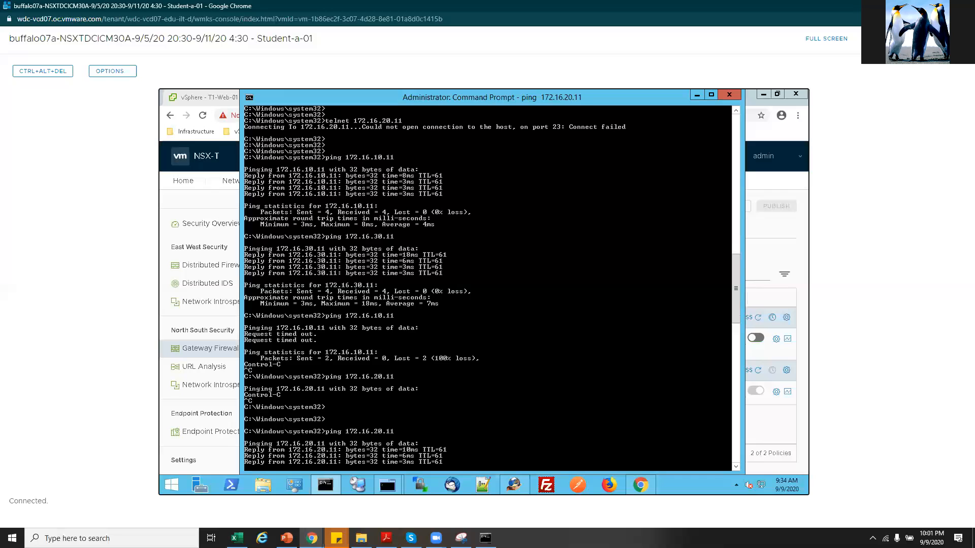
key("ctrl+c")
key("Return")
key("Return")
Switch to the lab guide PDF in Adobe Acrobat Reader and review the steps of Task 5: Prepare for the Next Lab.
key("alt+Tab")
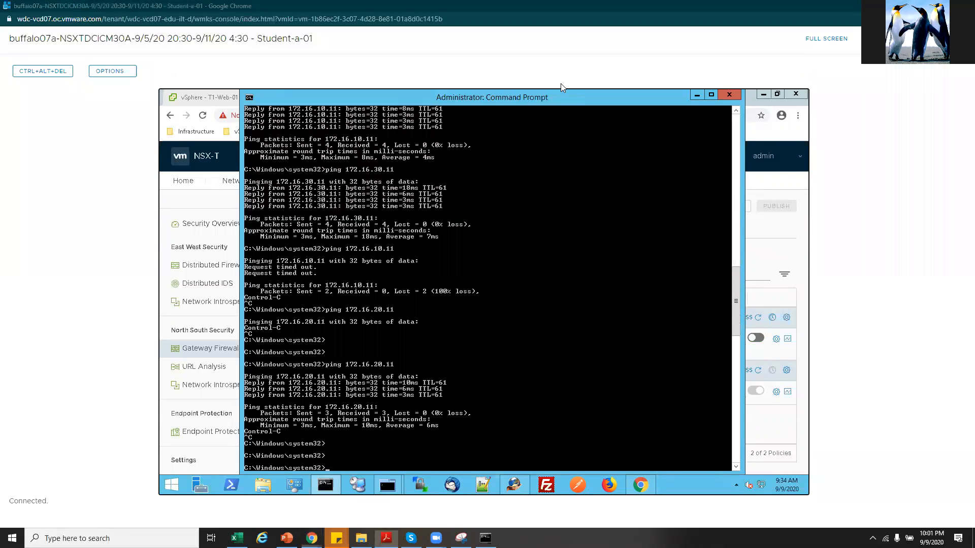
key("alt+Tab")
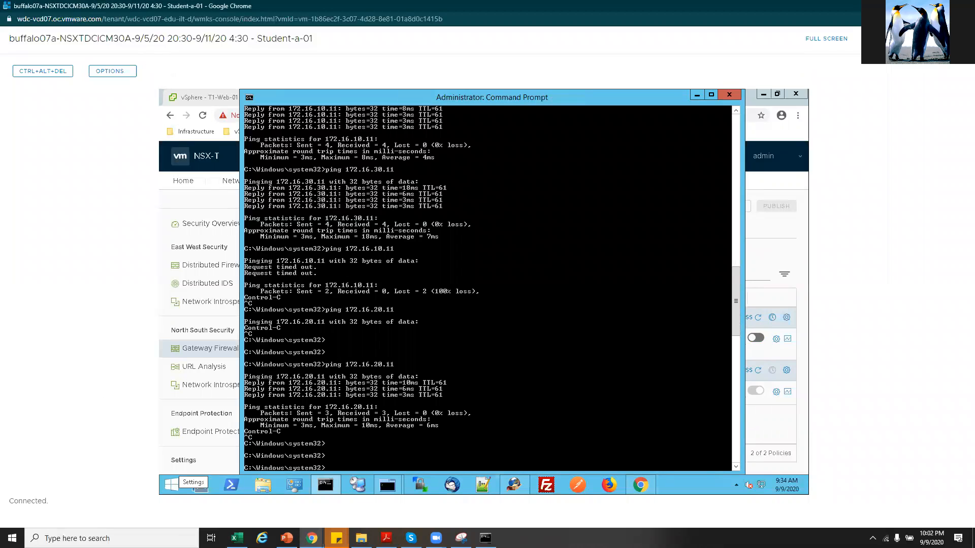
key("alt+Tab")
scroll(486, 290, "up", 5)
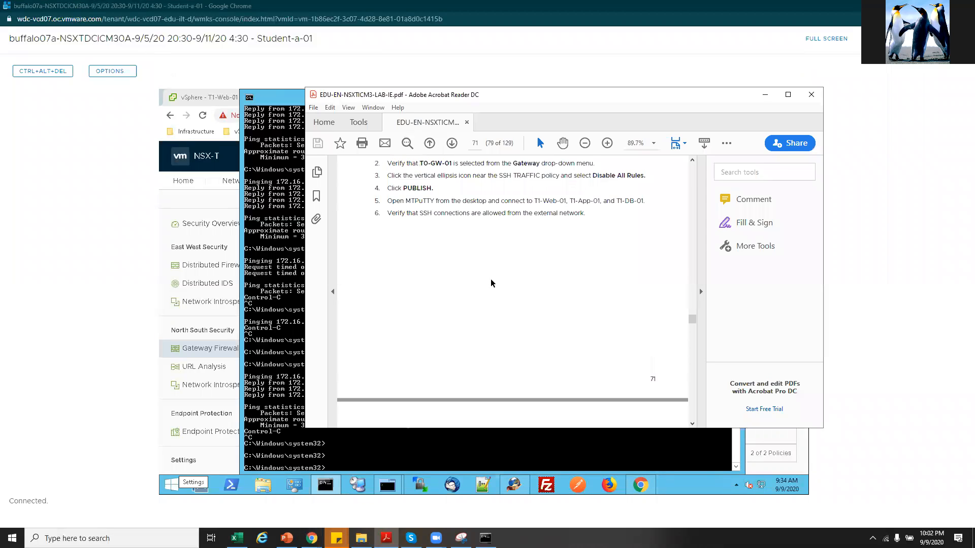
scroll(485, 290, "down", 1)
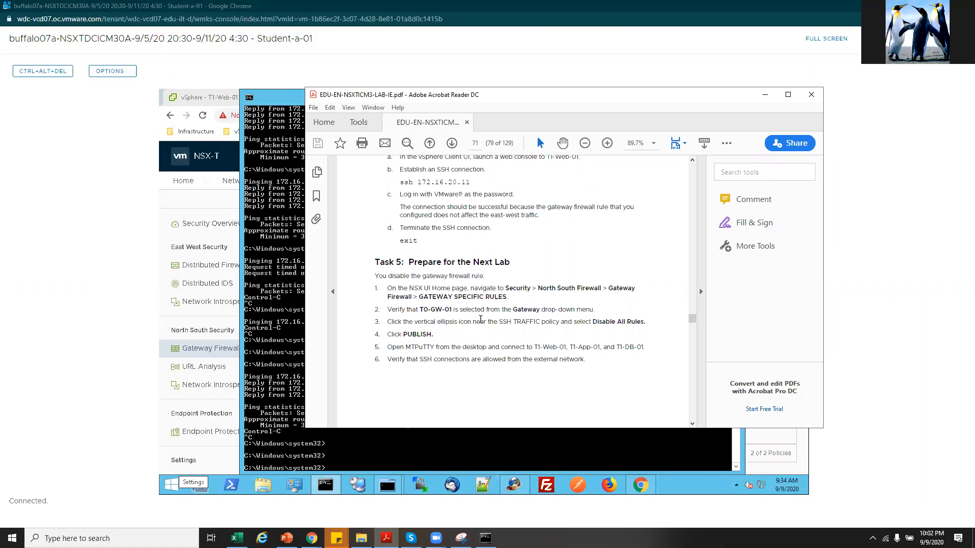
left_click_drag(415, 321, 569, 349)
left_click(498, 349)
Examine the title and task list of Lab 12 Configuring Distributed Intrusion Detection in the lab guide.
scroll(514, 353, "down", 2)
scroll(513, 353, "down", 10)
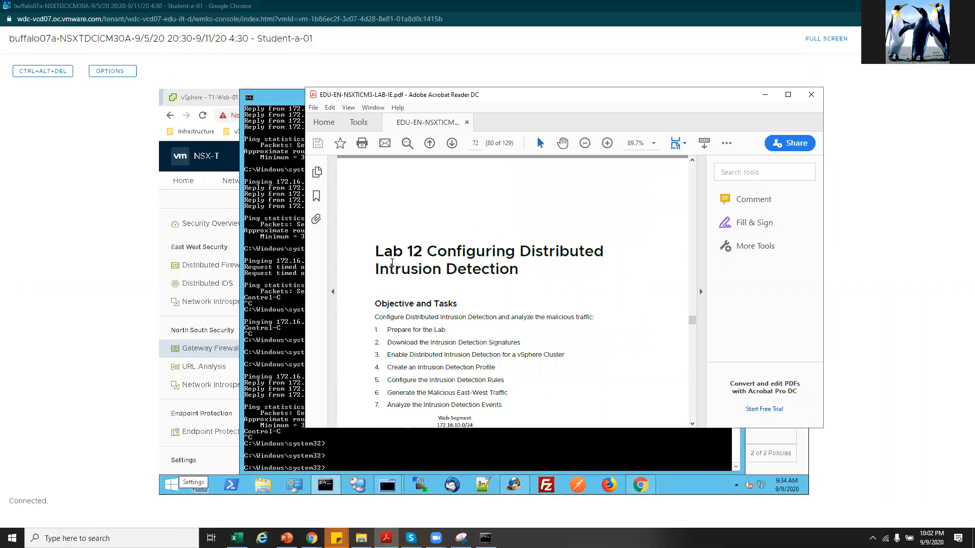
left_click_drag(376, 252, 499, 275)
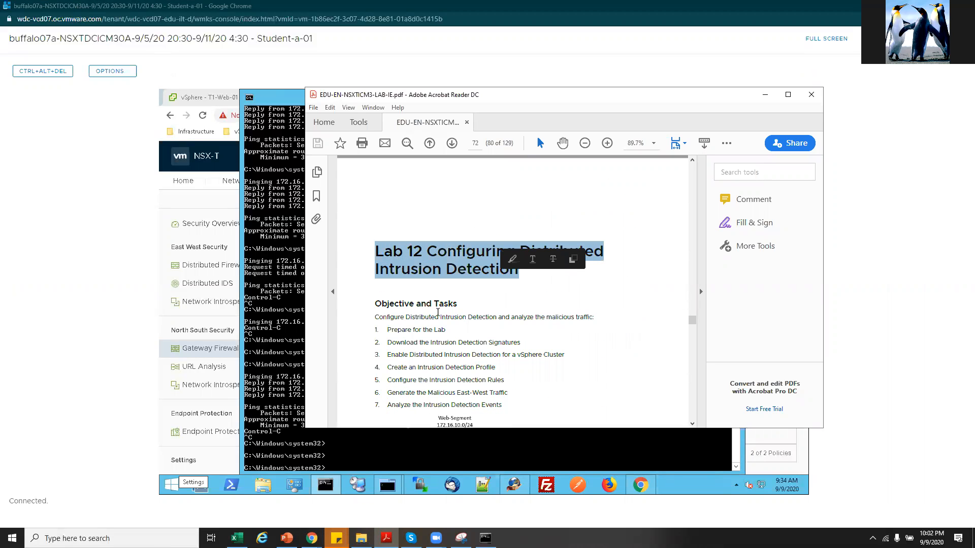
left_click(435, 321)
scroll(426, 317, "down", 3)
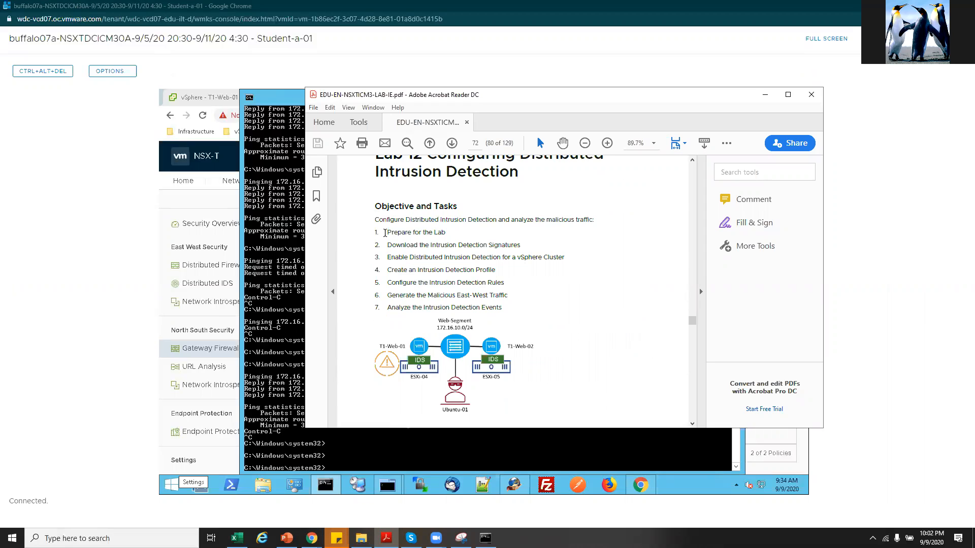
left_click_drag(387, 232, 492, 302)
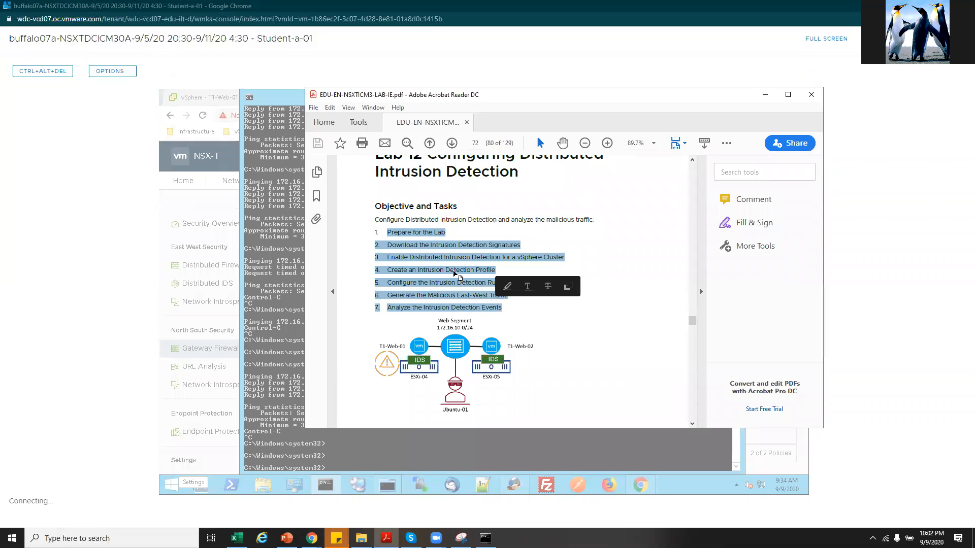
left_click(424, 262)
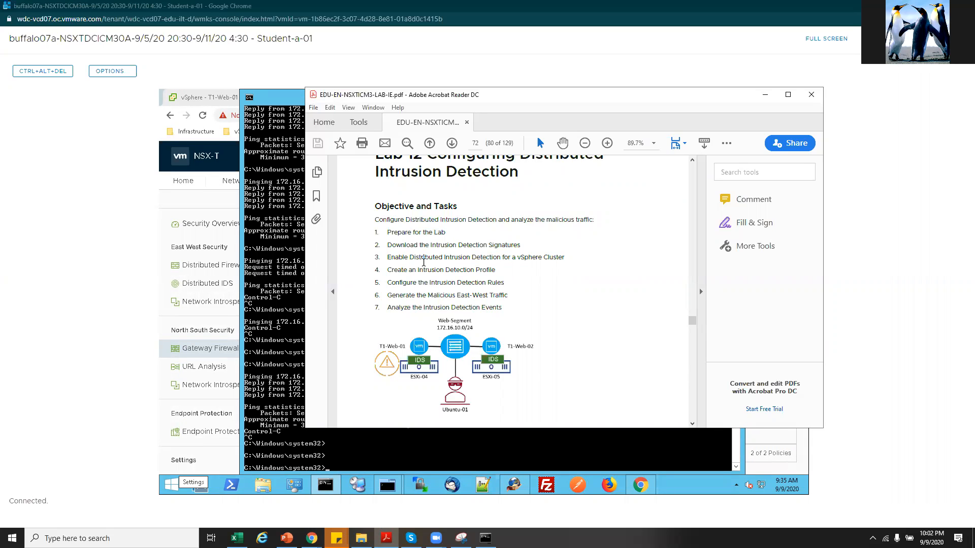
Maximize the lab guide and read through Lab 12, from its title and topology diagram to the end of its tasks.
left_click(787, 95)
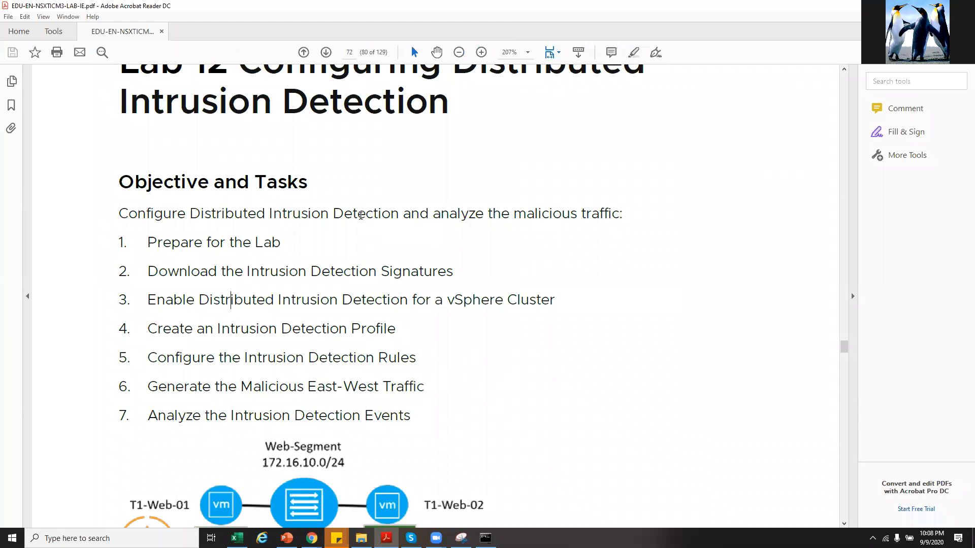
scroll(368, 211, "up", 3)
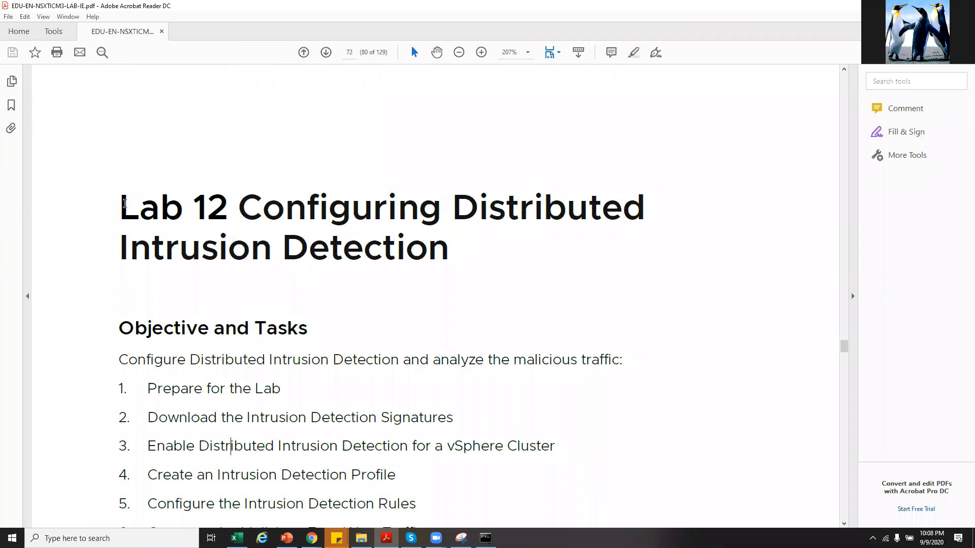
left_click_drag(123, 203, 244, 241)
left_click(244, 241)
left_click_drag(238, 205, 462, 207)
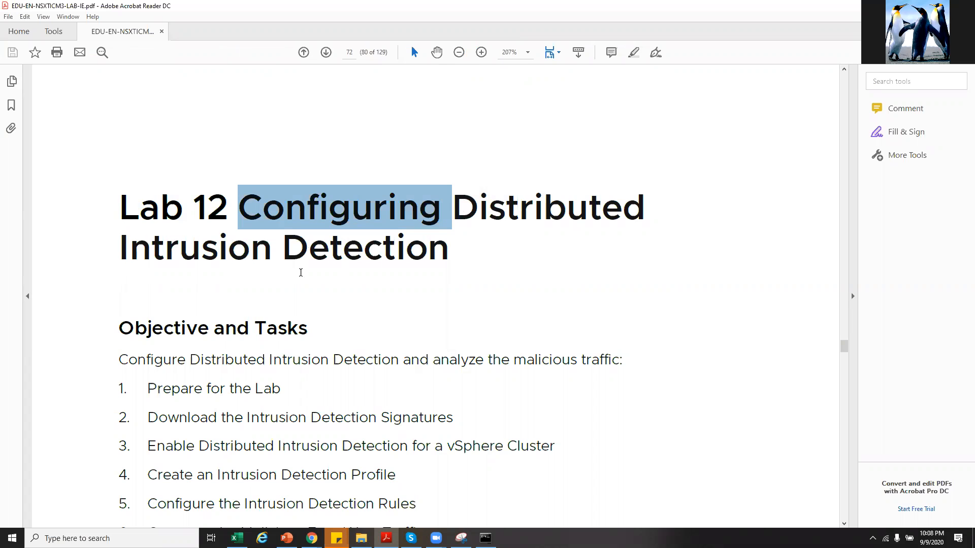
scroll(304, 276, "down", 5)
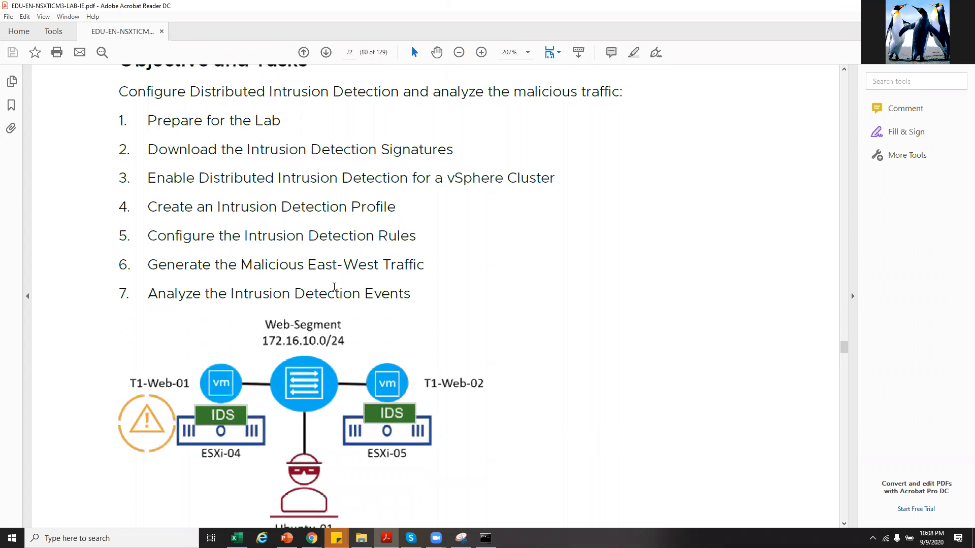
scroll(332, 292, "down", 5)
scroll(335, 290, "up", 1)
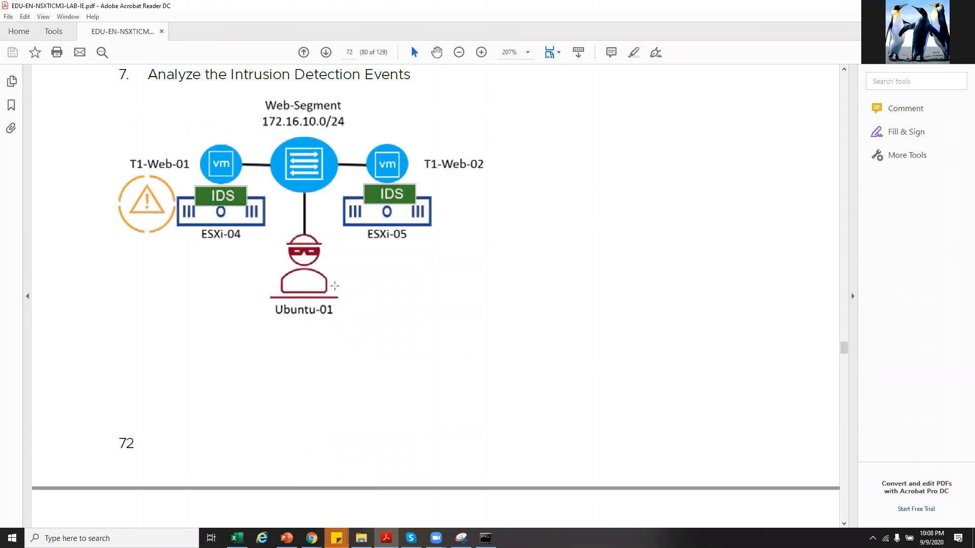
scroll(335, 290, "down", 8)
scroll(351, 296, "down", 15)
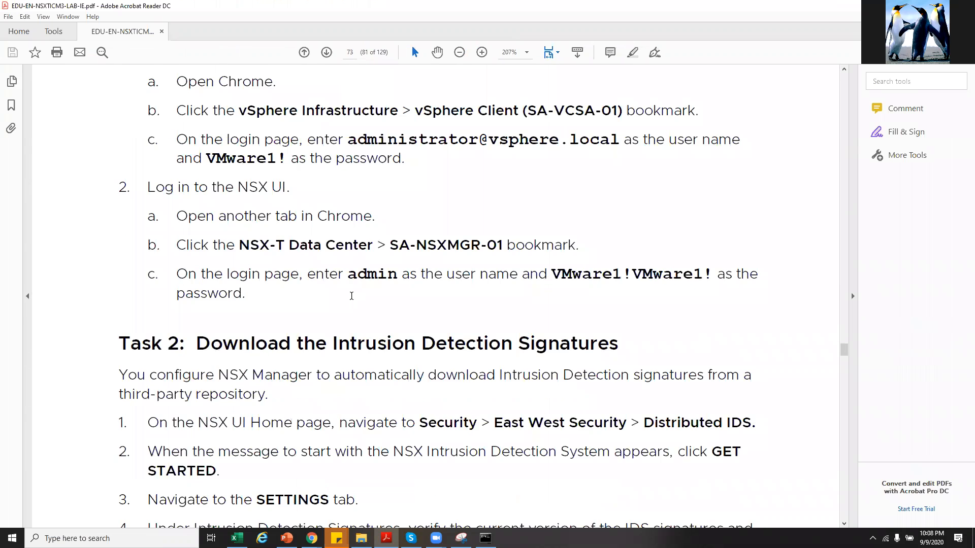
scroll(352, 295, "down", 18)
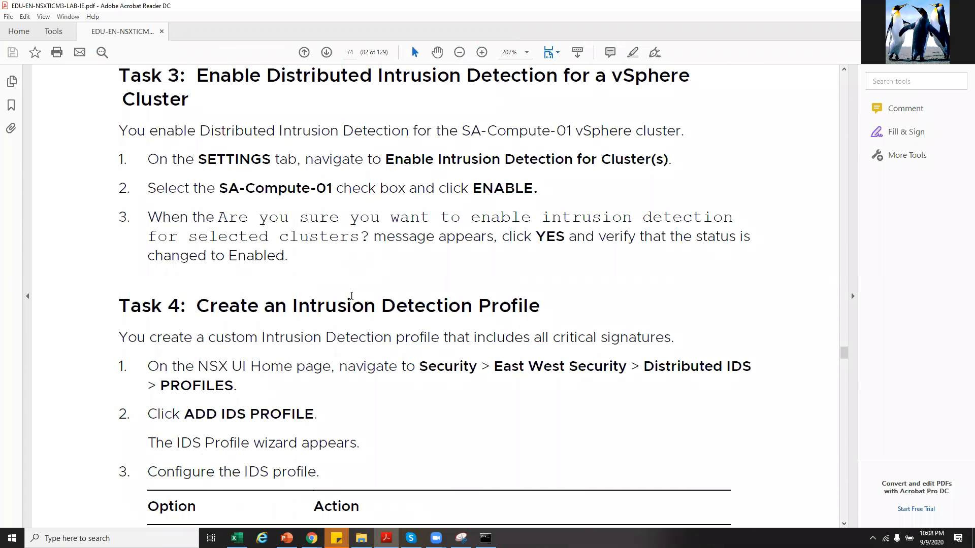
scroll(351, 296, "down", 20)
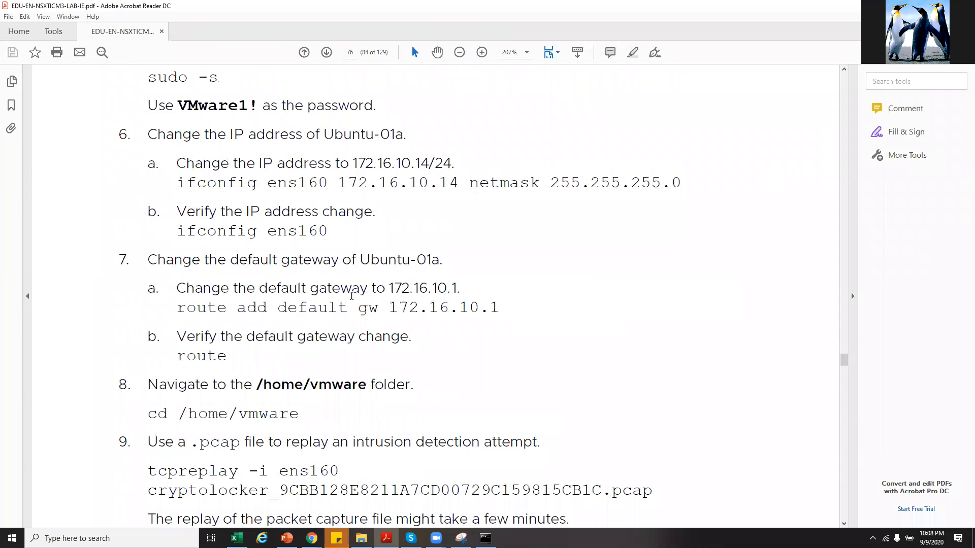
scroll(352, 300, "down", 20)
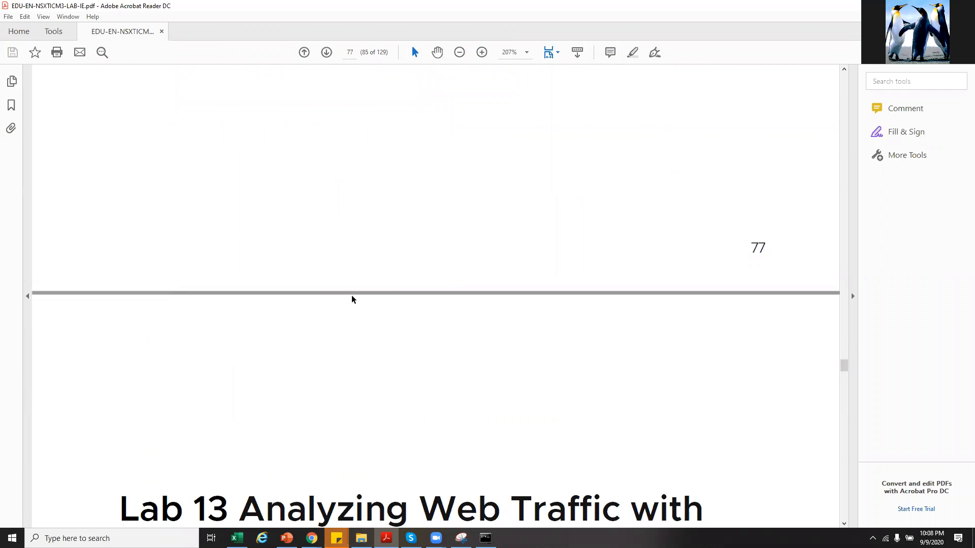
Review Lab 13 Analyzing Web Traffic with URL Analysis, covering its objectives and the Tier-1 gateway and segment tasks.
left_click_drag(420, 268, 620, 270)
left_click_drag(242, 273, 214, 304)
left_click(345, 310)
left_click_drag(123, 262, 345, 308)
left_click(378, 352)
scroll(378, 355, "down", 15)
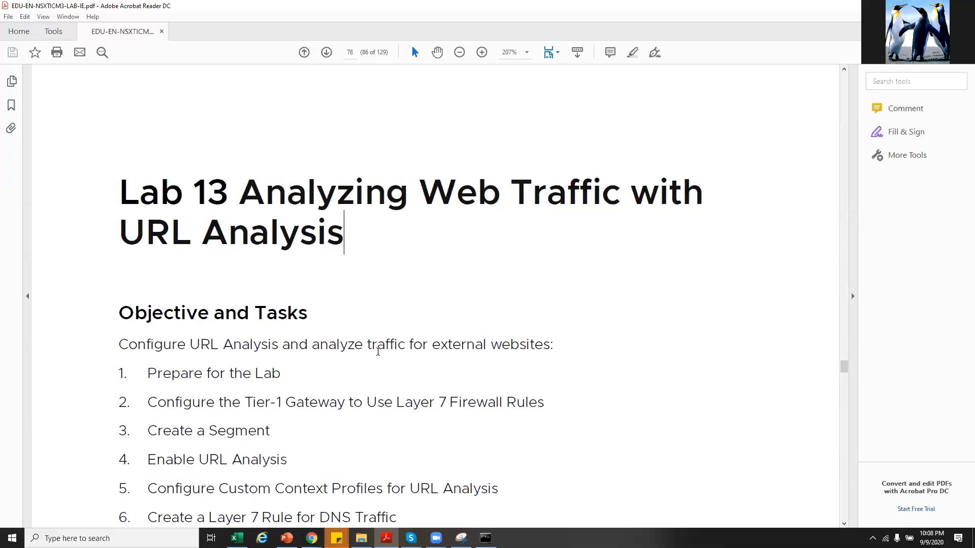
scroll(377, 352, "down", 7)
scroll(378, 351, "up", 3)
scroll(378, 352, "down", 2)
scroll(378, 352, "down", 10)
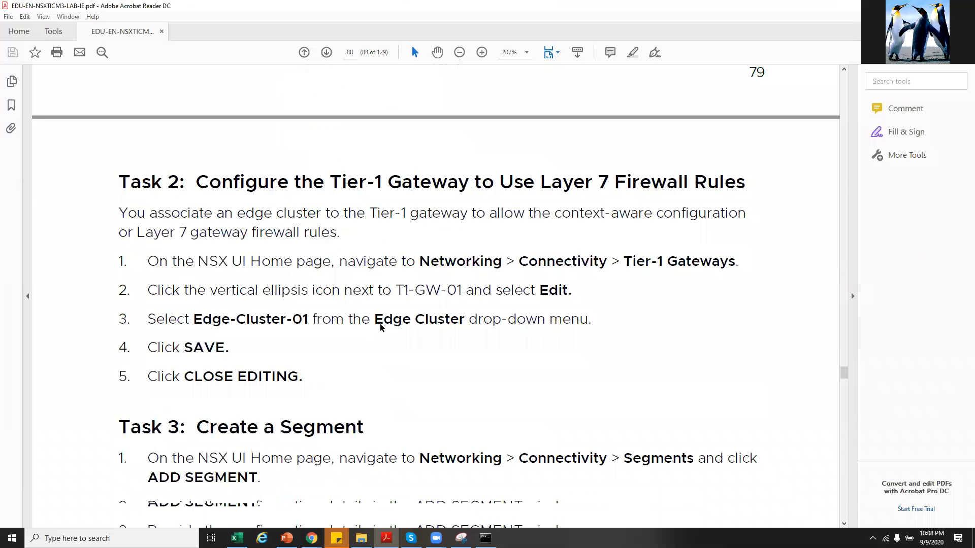